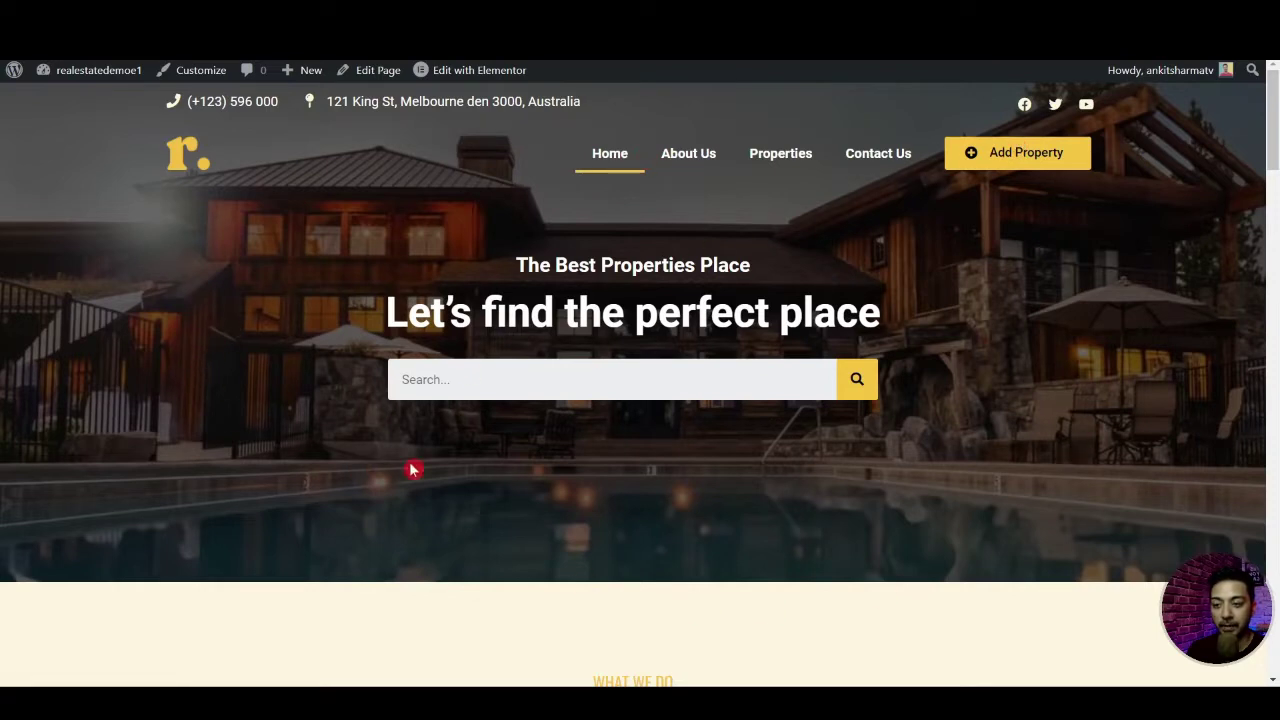
Review the demo real estate homepage from the hero search through specialities, listings and agents to the footer
left_click(1275, 205)
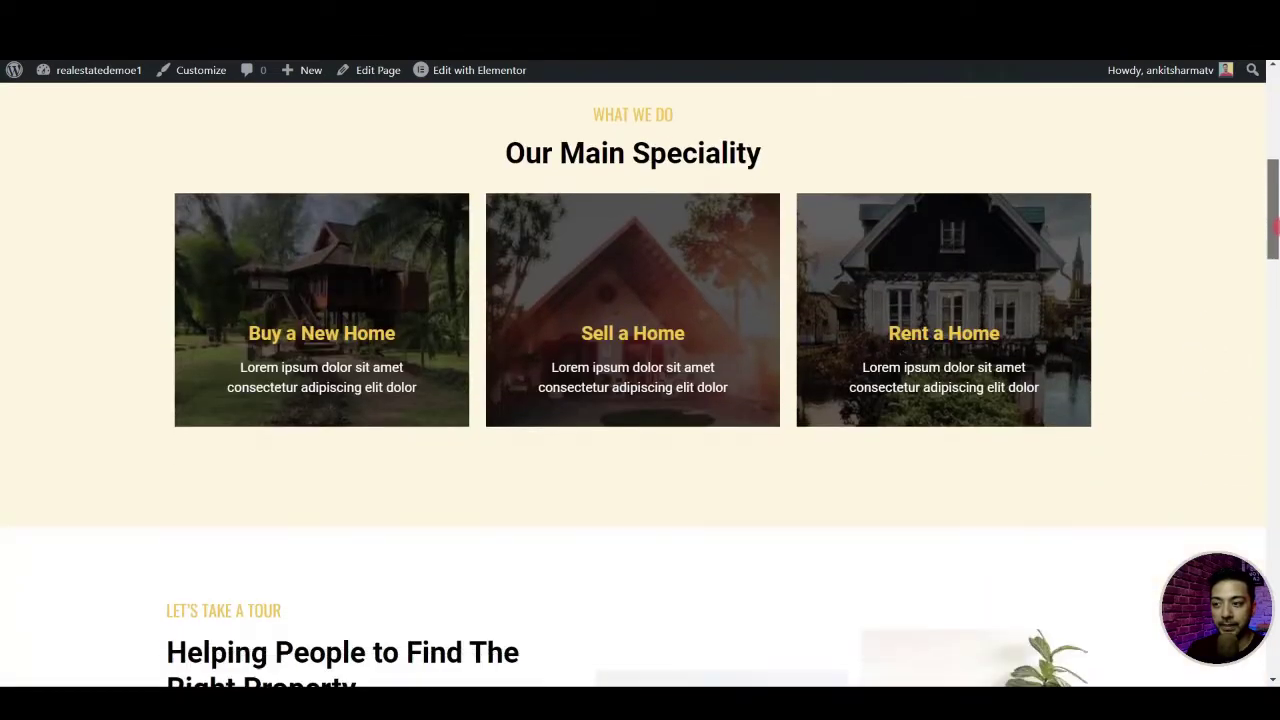
scroll(1275, 228, "up", 1)
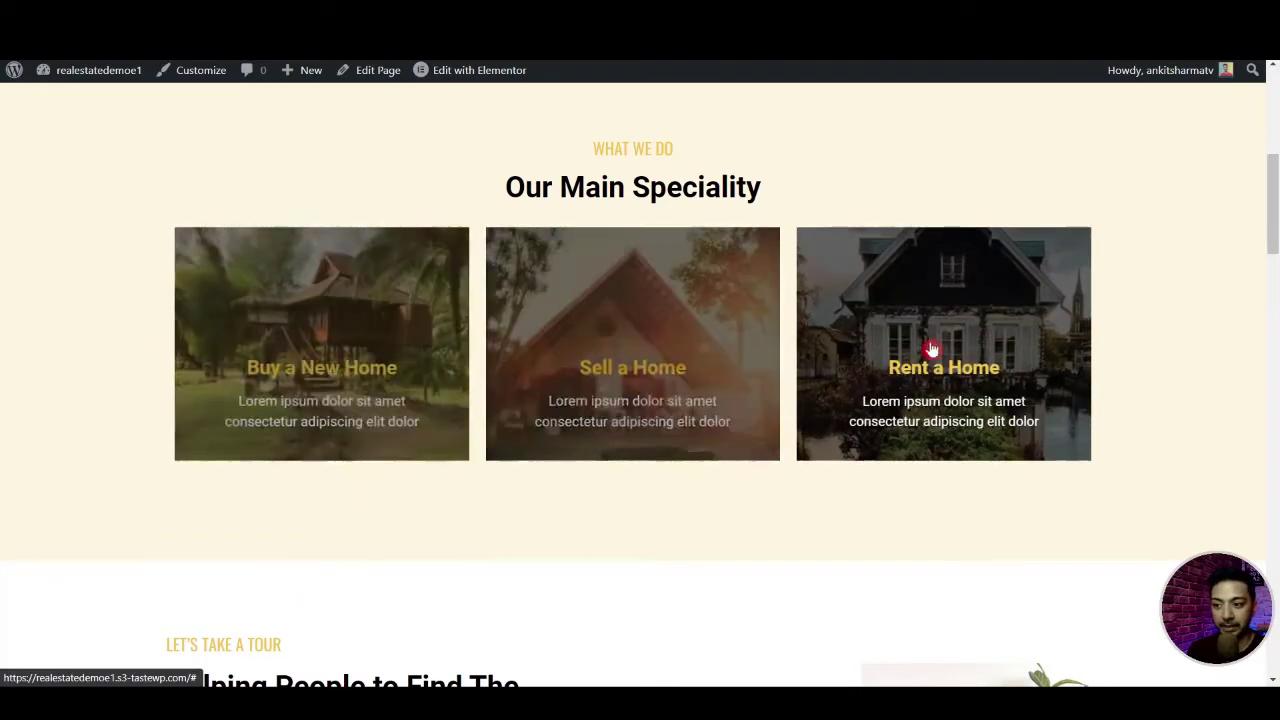
scroll(1274, 290, "down", 4)
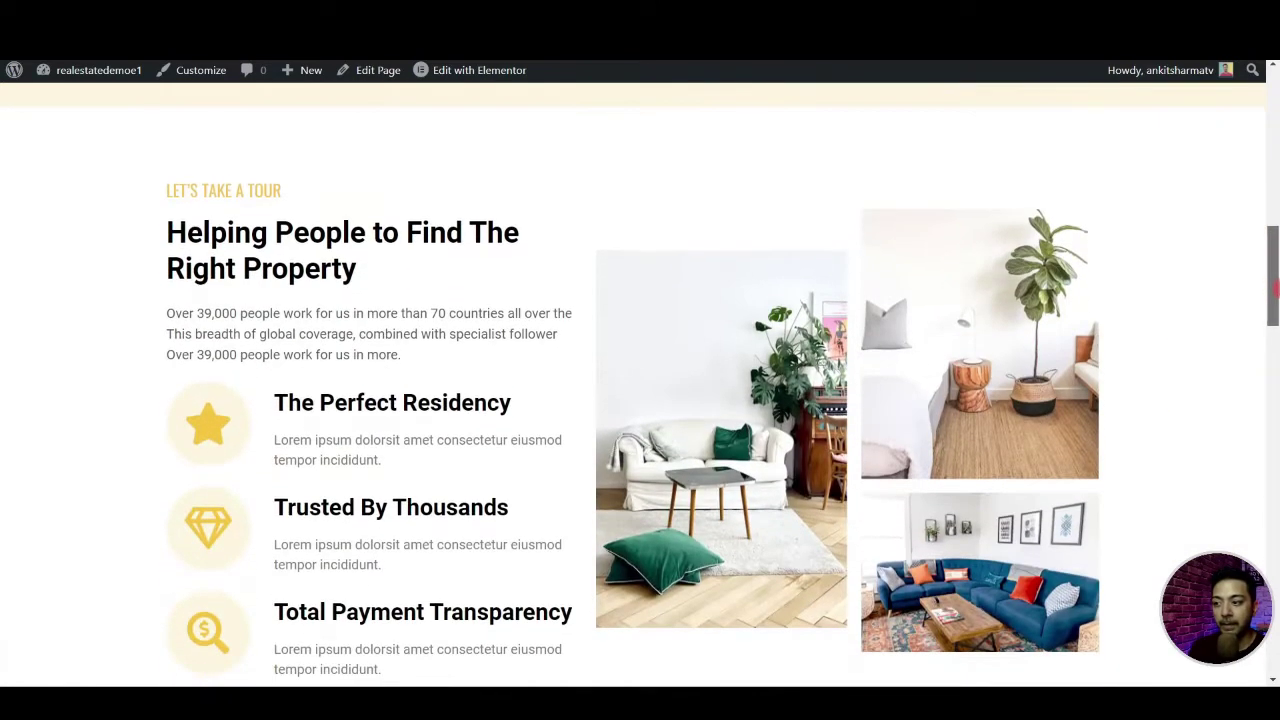
scroll(1274, 290, "down", 1)
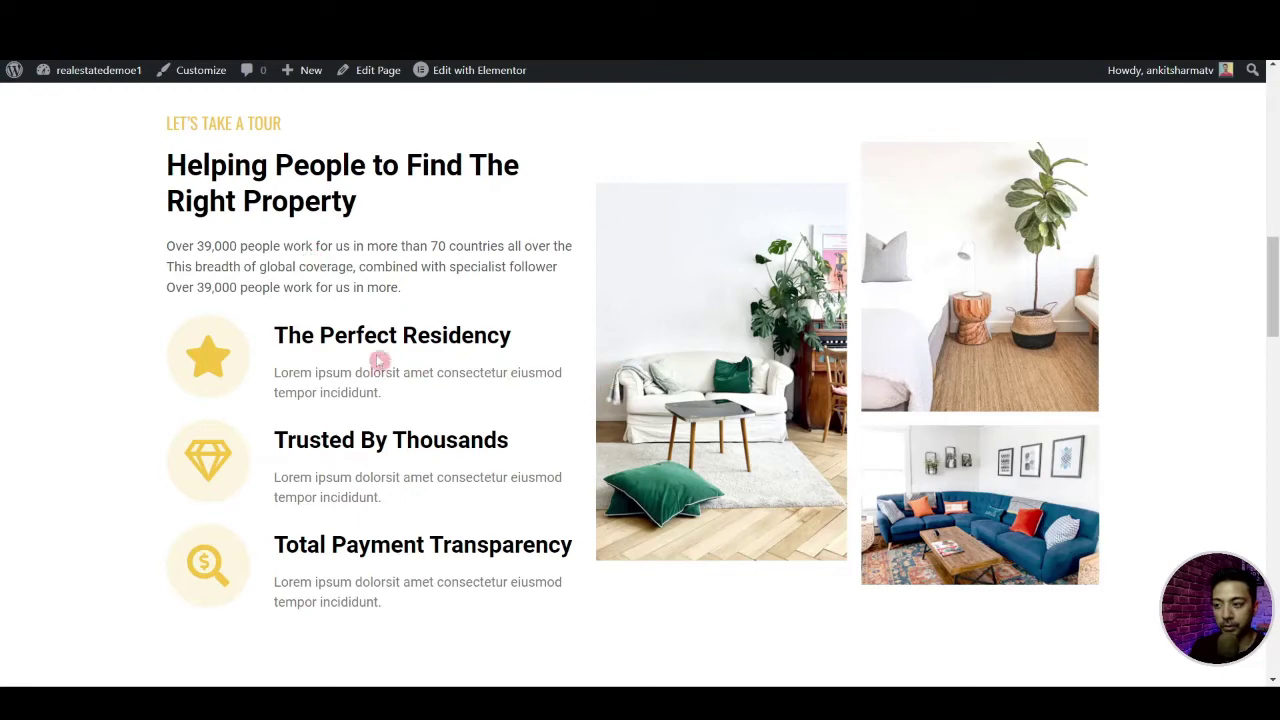
scroll(1275, 280, "down", 1)
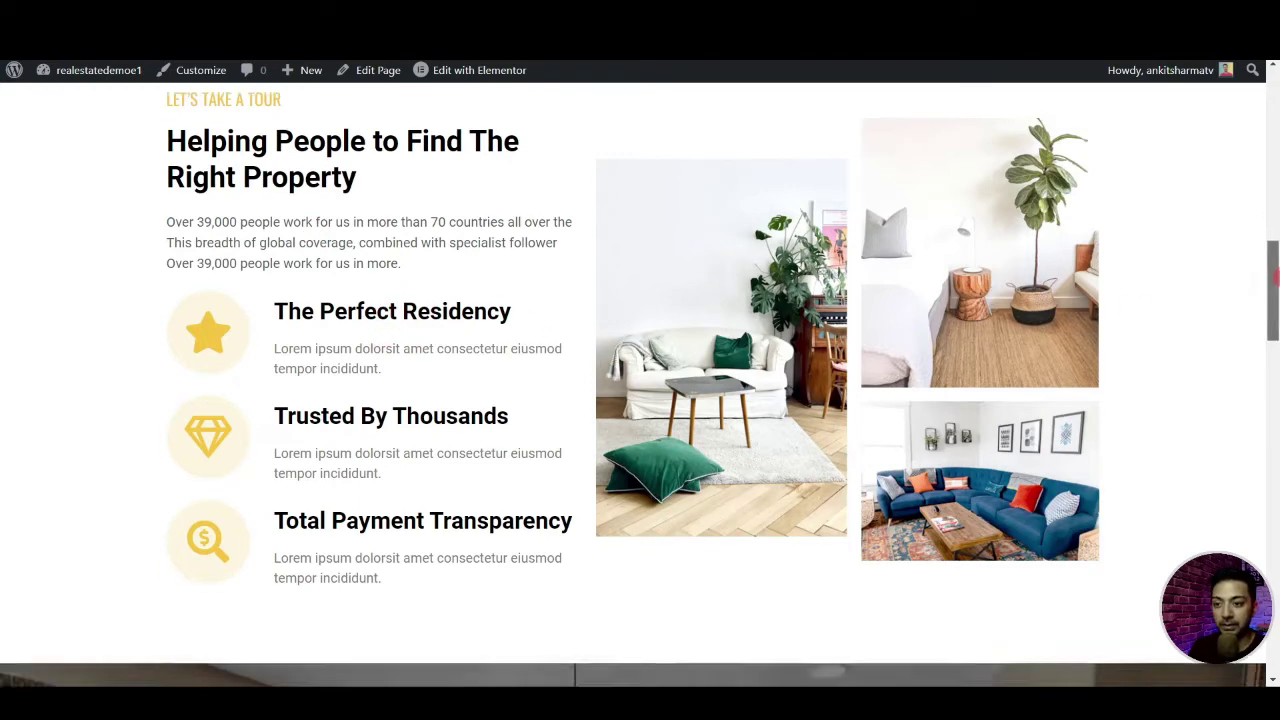
left_click_drag(1275, 279, 1275, 360)
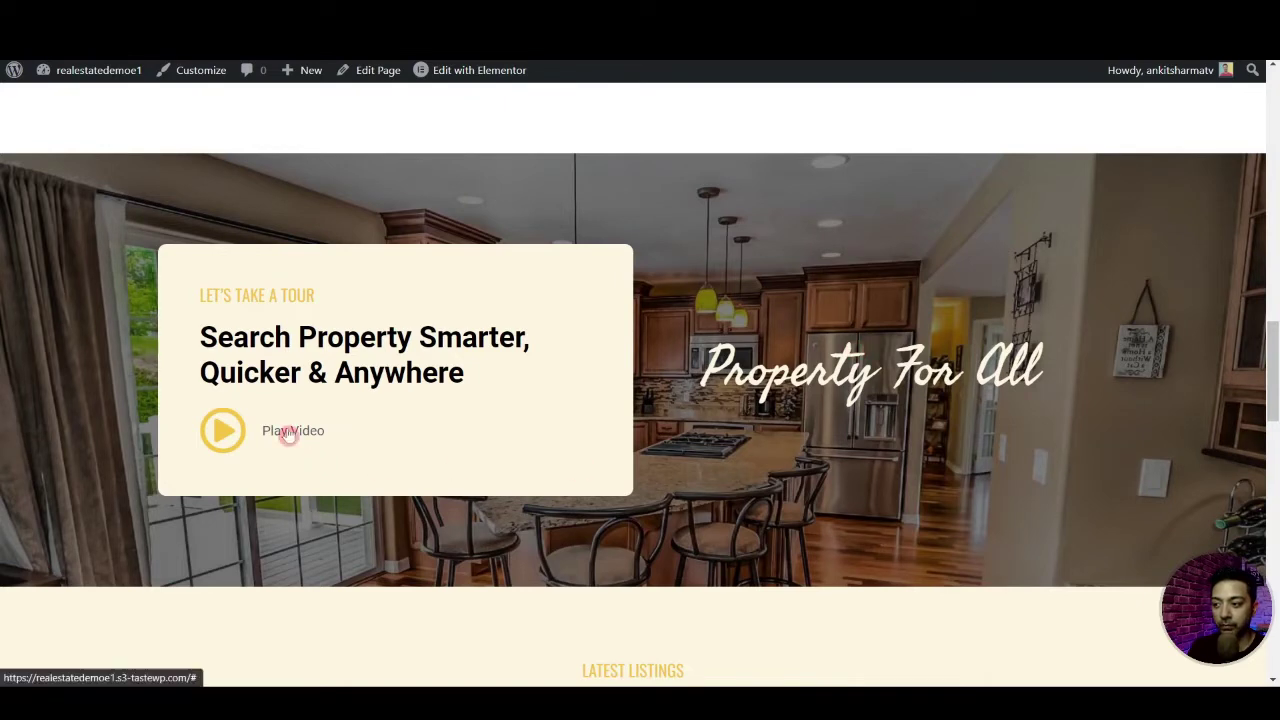
left_click_drag(1273, 345, 1273, 429)
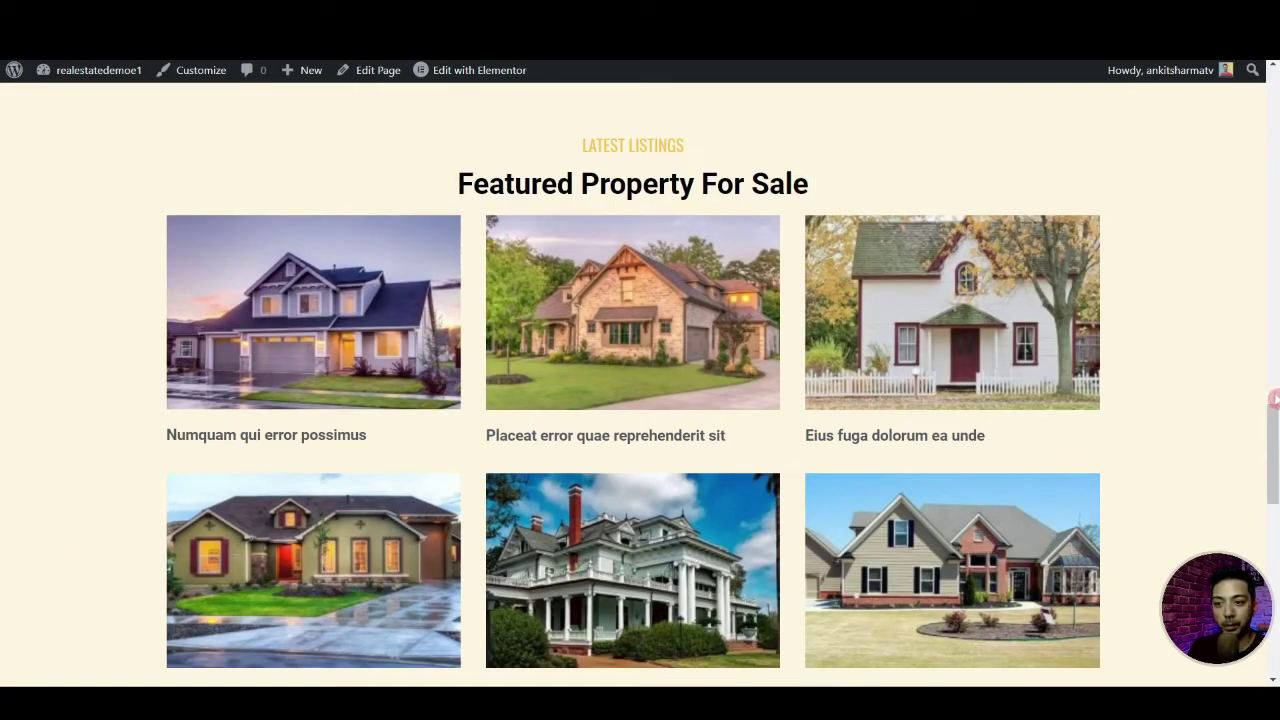
left_click_drag(1274, 452, 1276, 558)
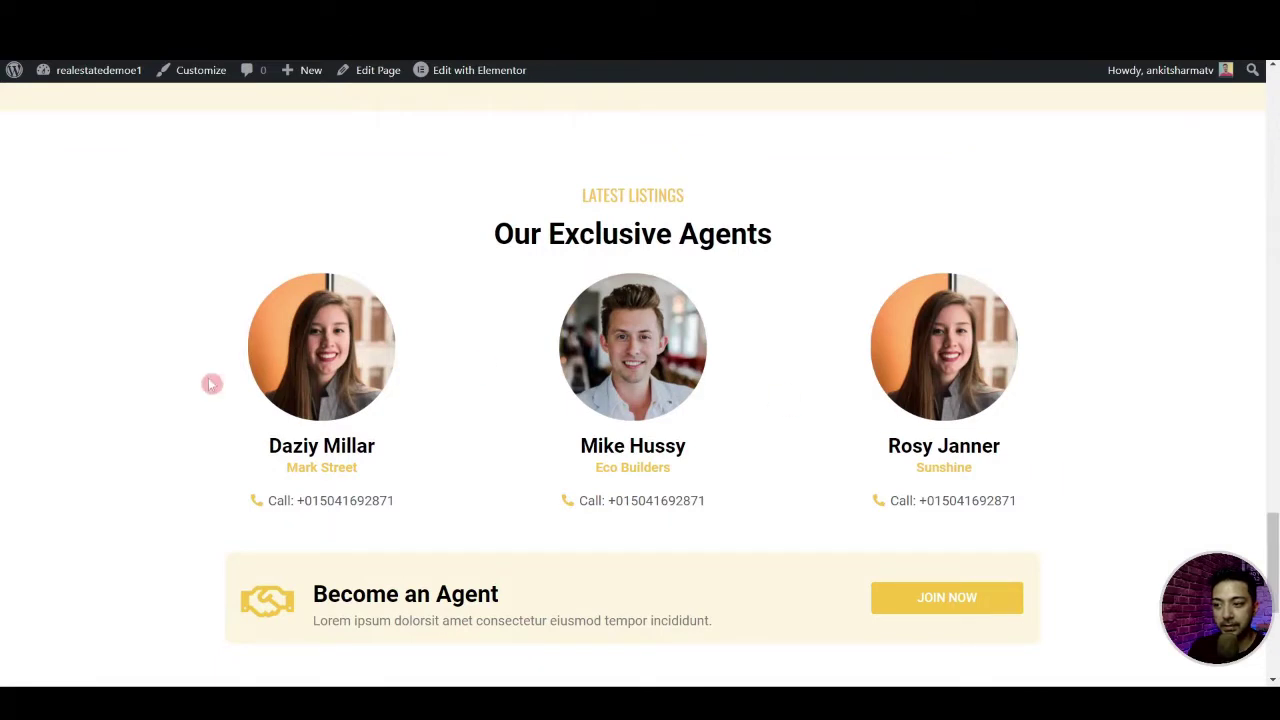
scroll(281, 498, "down", 4)
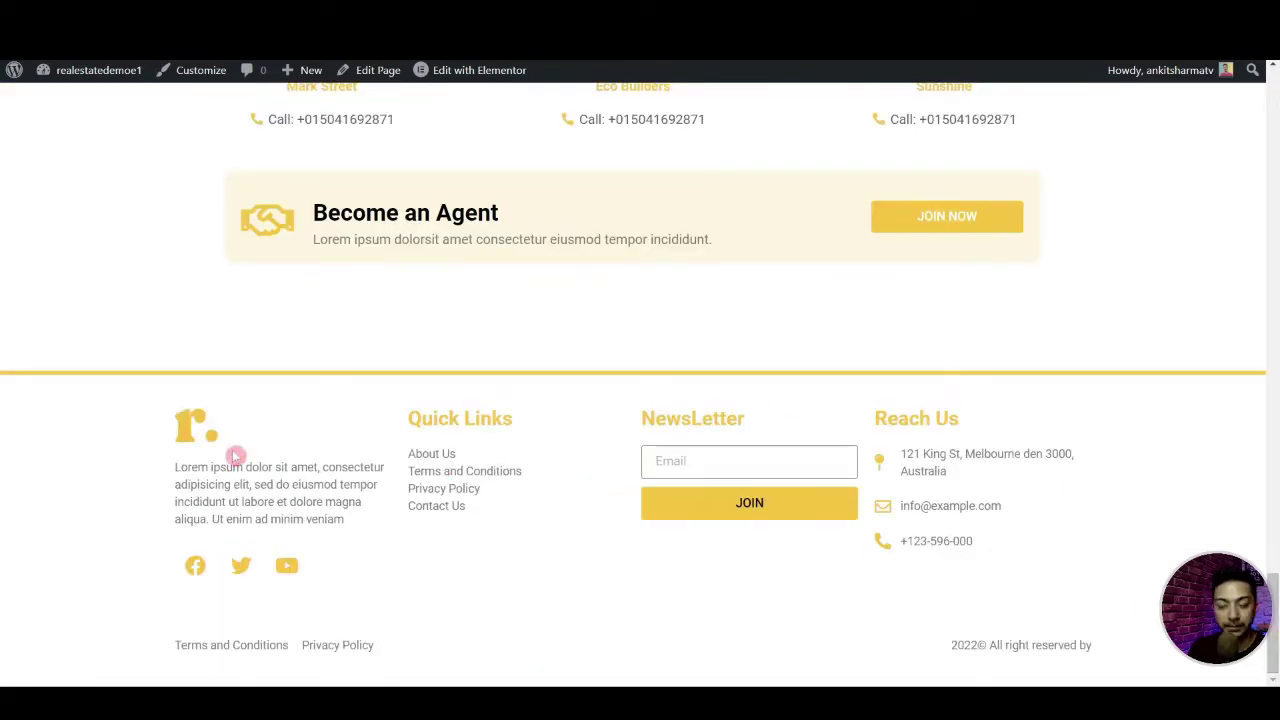
left_click_drag(1273, 625, 1276, 112)
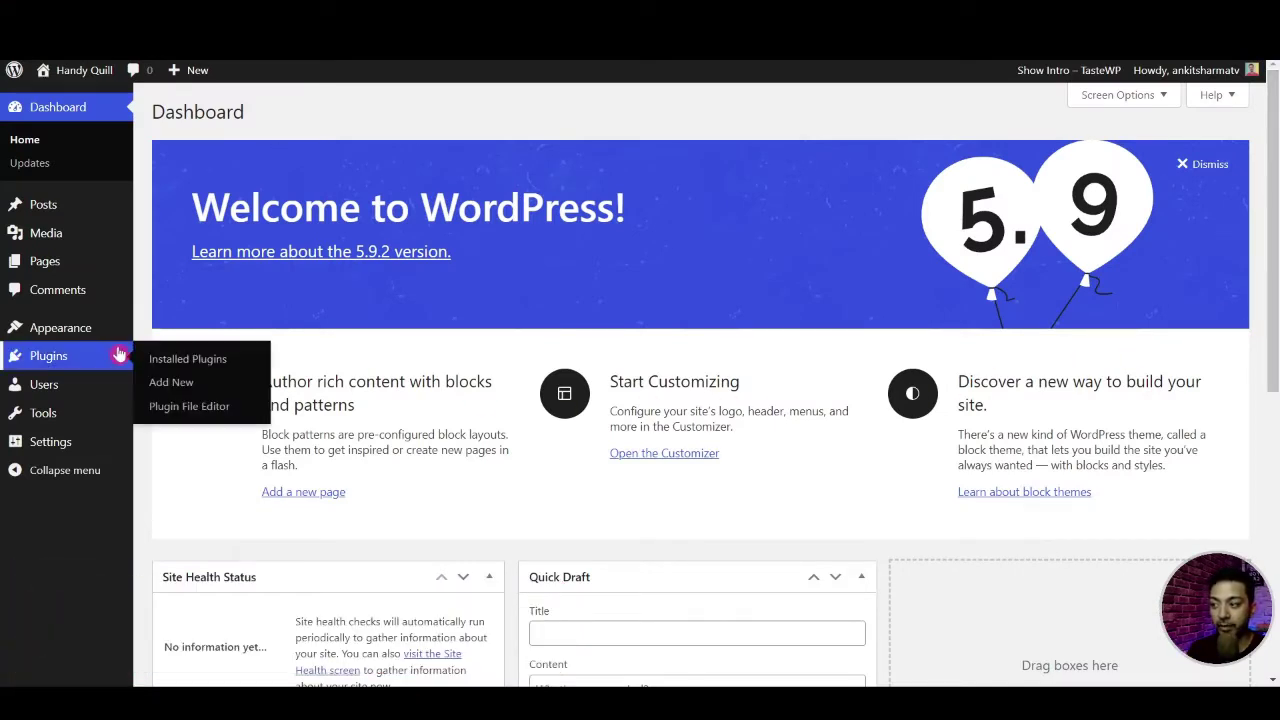
Install and activate the Hello Elementor theme from the theme directory of the new WordPress site
mouse_move(40, 338)
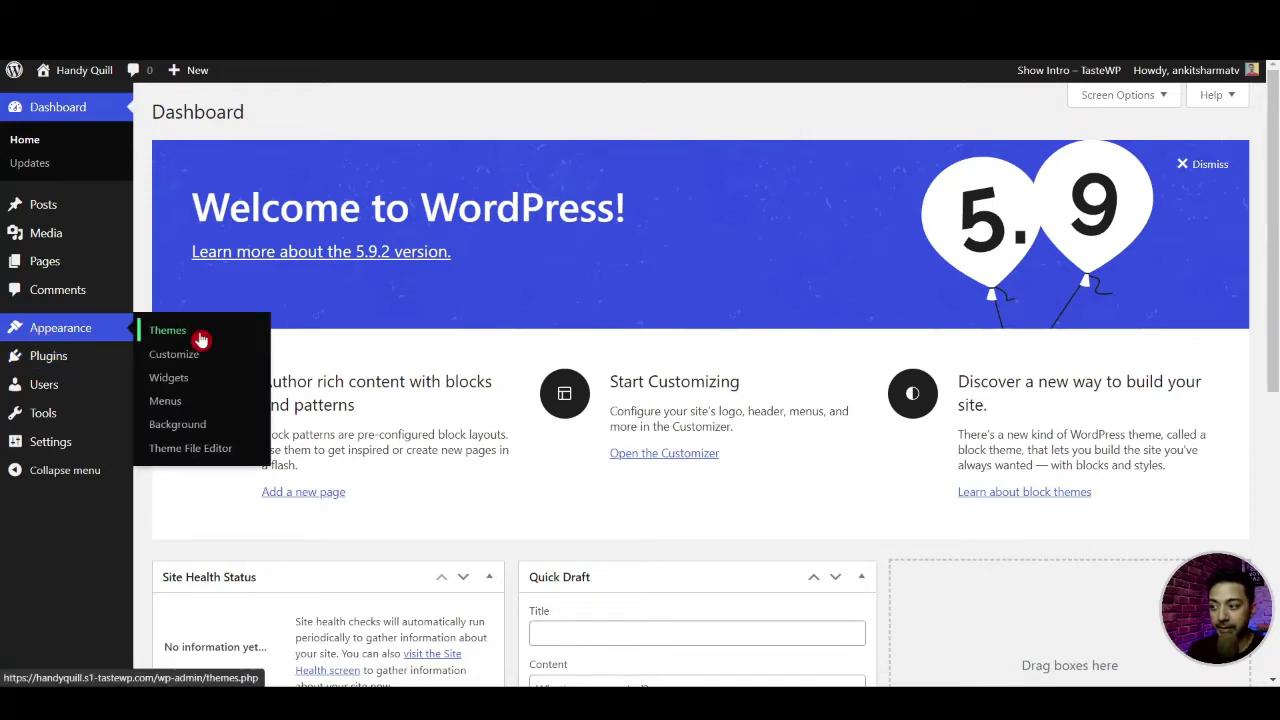
left_click(200, 340)
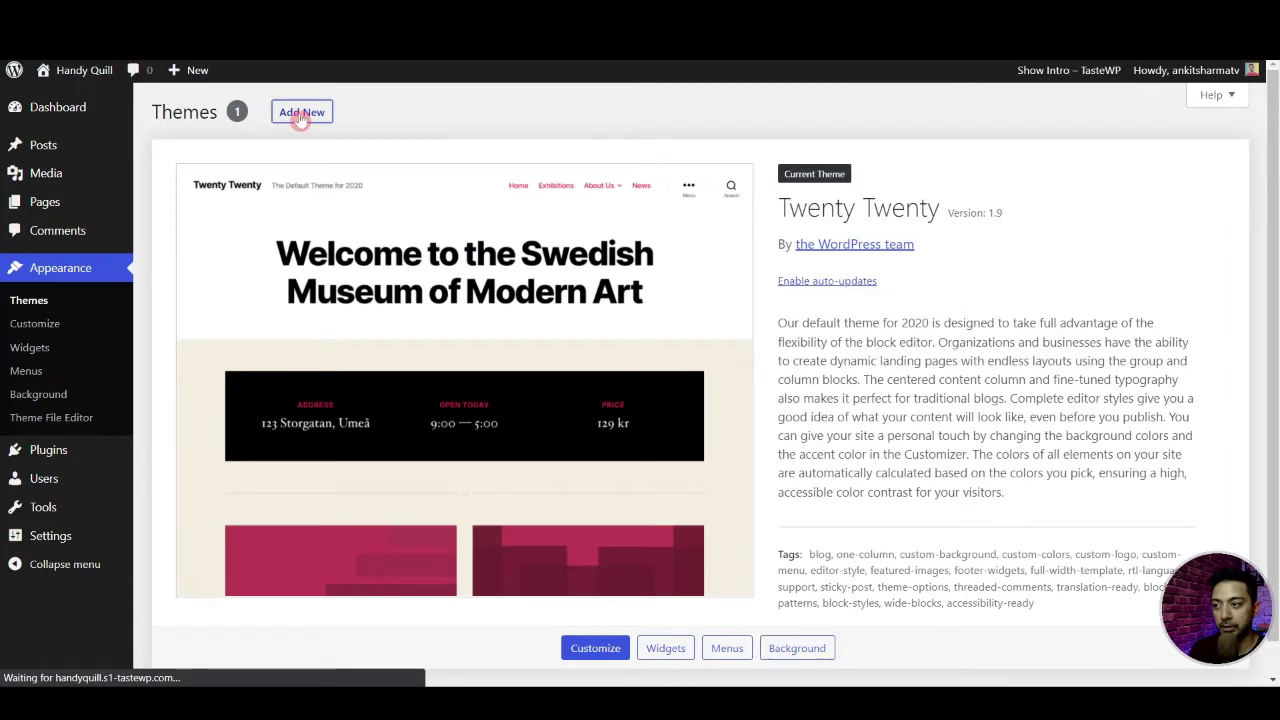
left_click(301, 113)
scroll(743, 349, "down", 3)
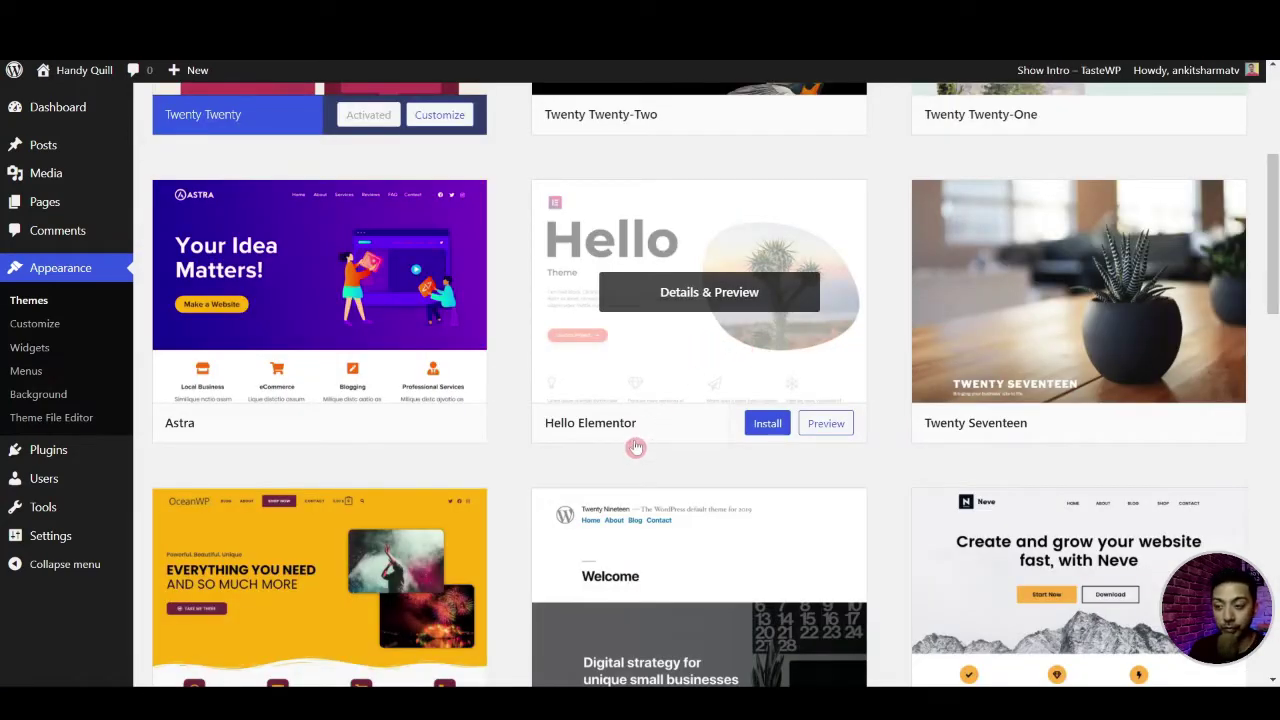
left_click(768, 423)
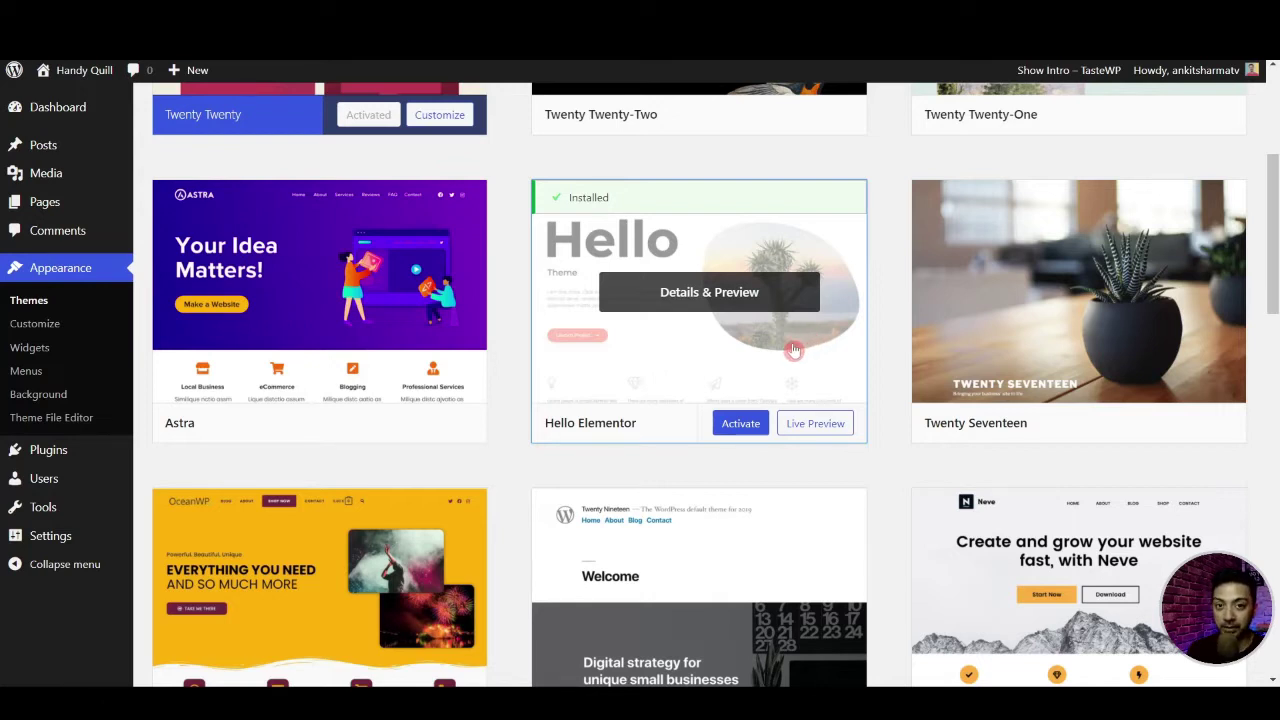
left_click(740, 423)
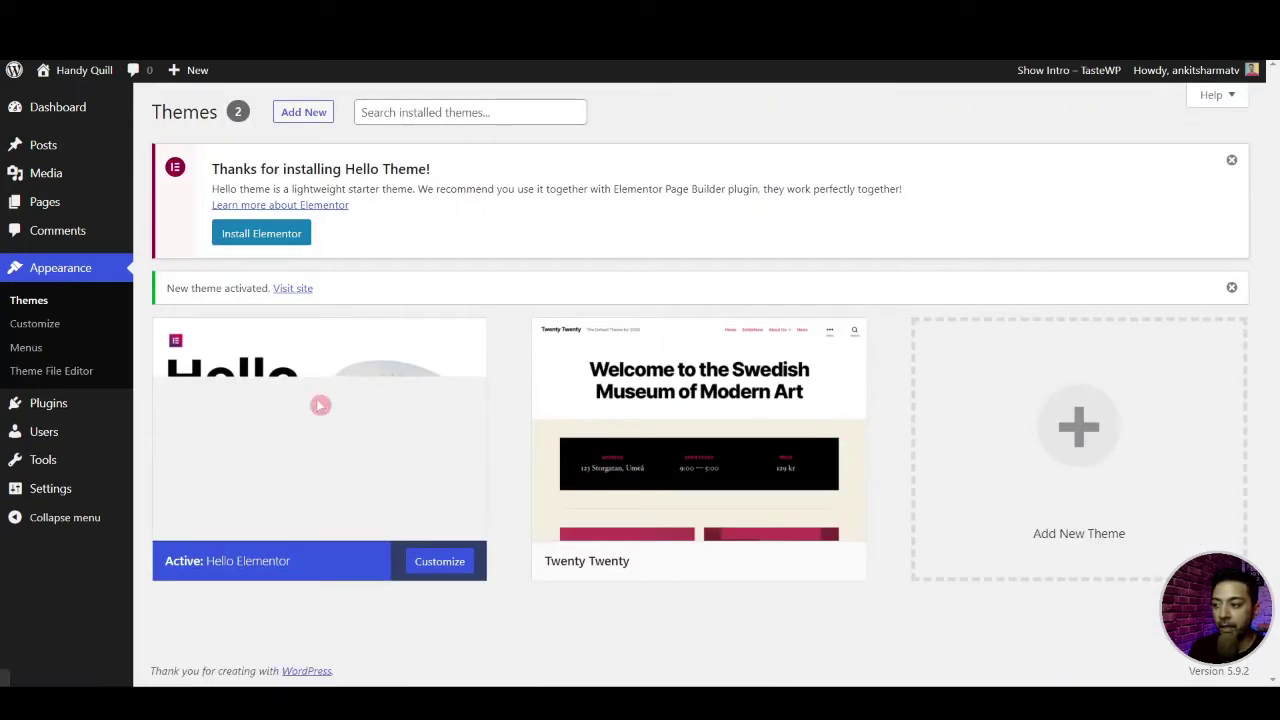
Find the Elementor Website Builder plugin by searching for "elementor", install and activate it, and dismiss its setup wizard
mouse_move(40, 408)
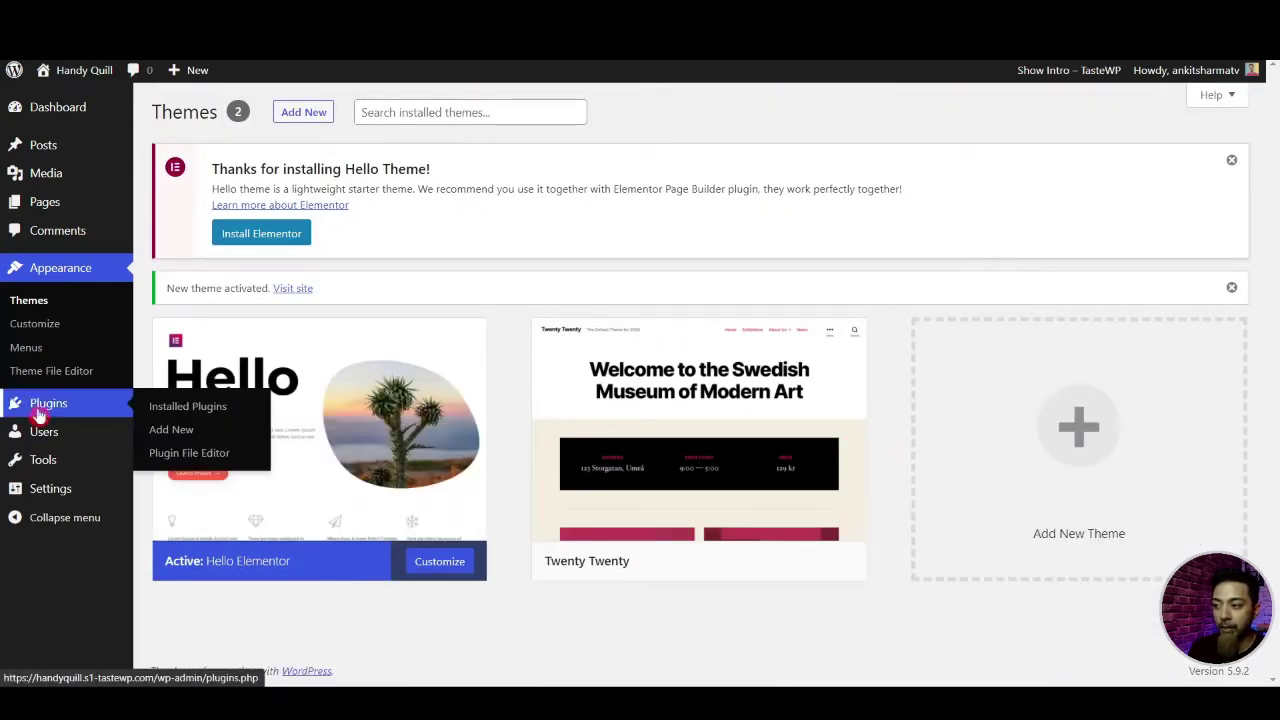
left_click(168, 432)
type("elementor")
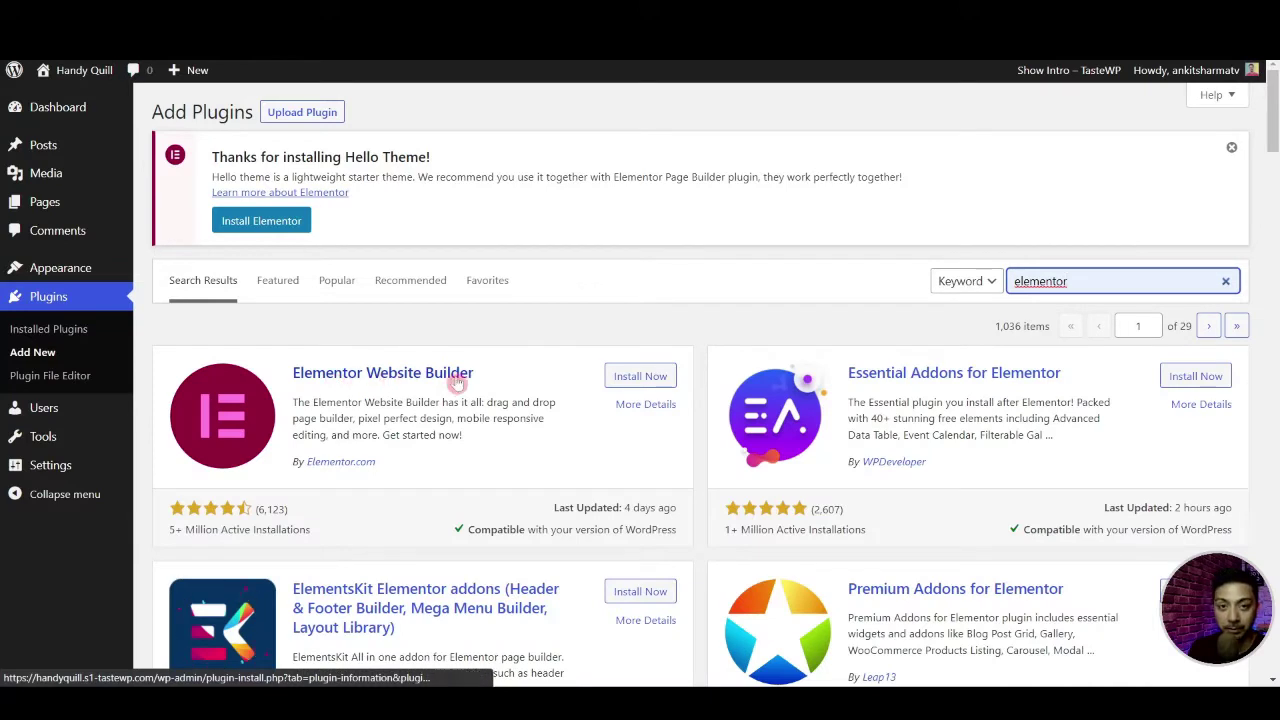
left_click(612, 376)
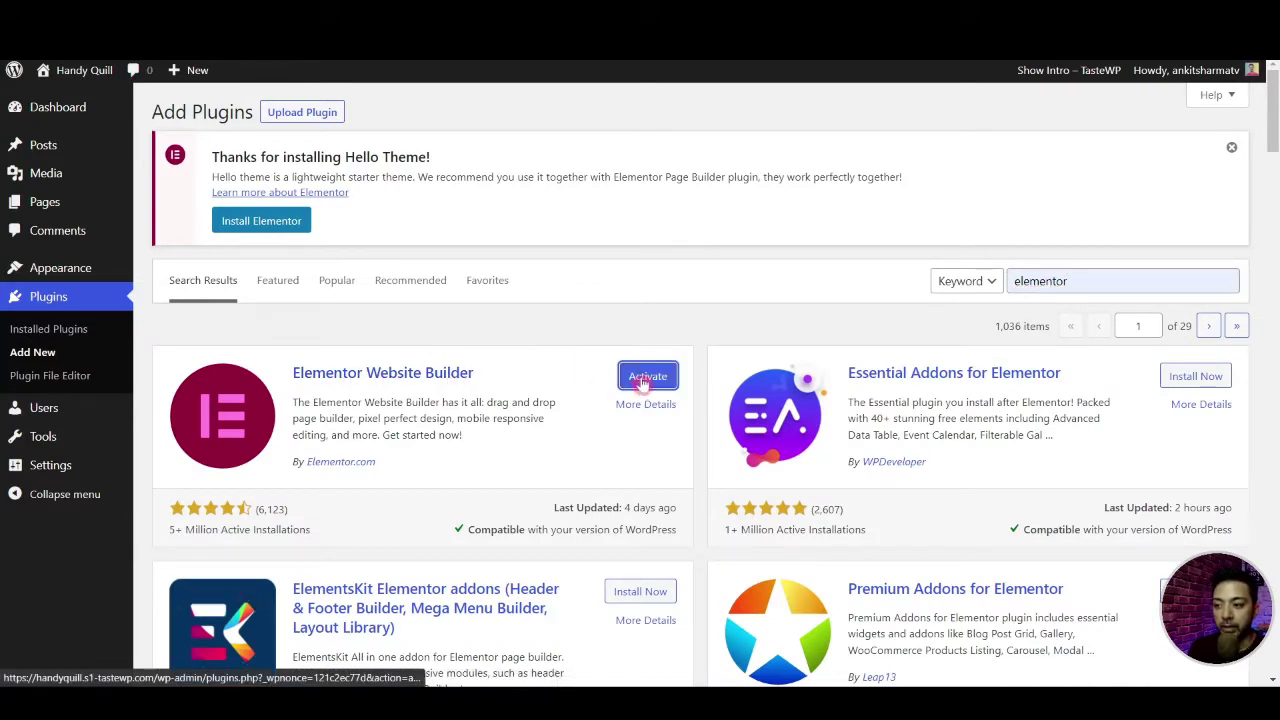
left_click(640, 380)
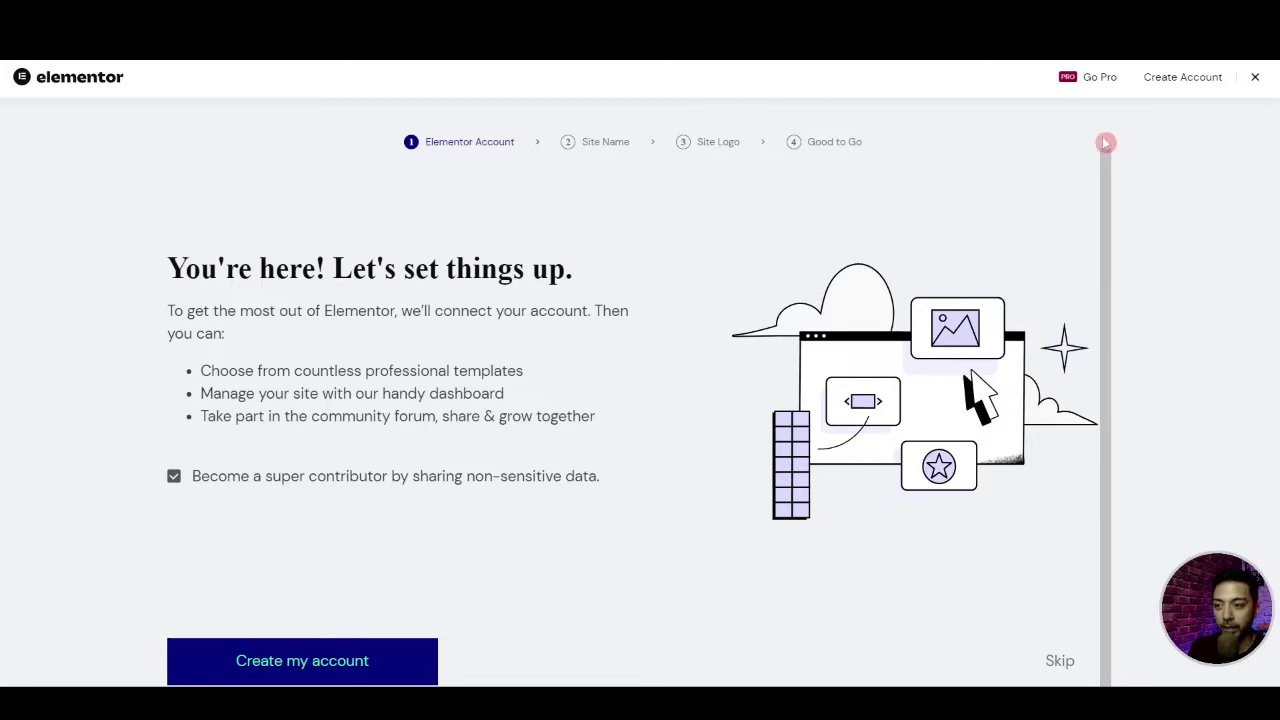
left_click(1255, 77)
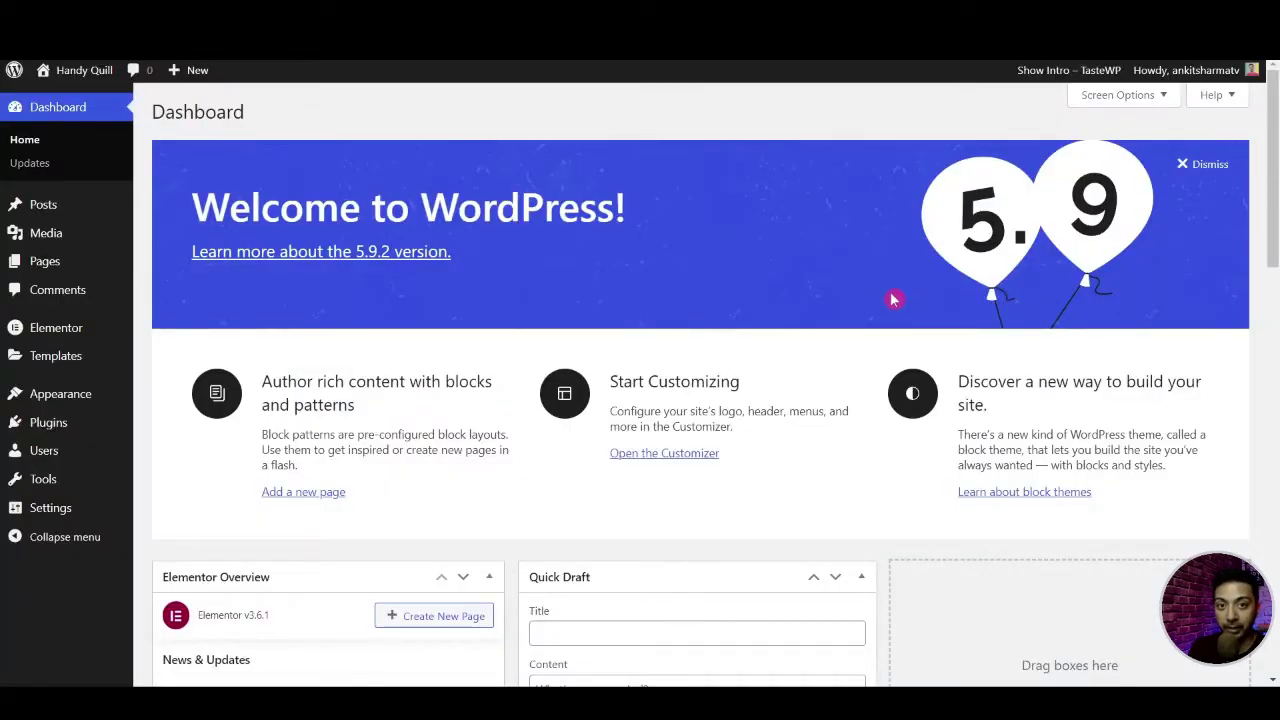
Upload and install the plugin file elementor-pro-3.6.4.zip
mouse_move(54, 425)
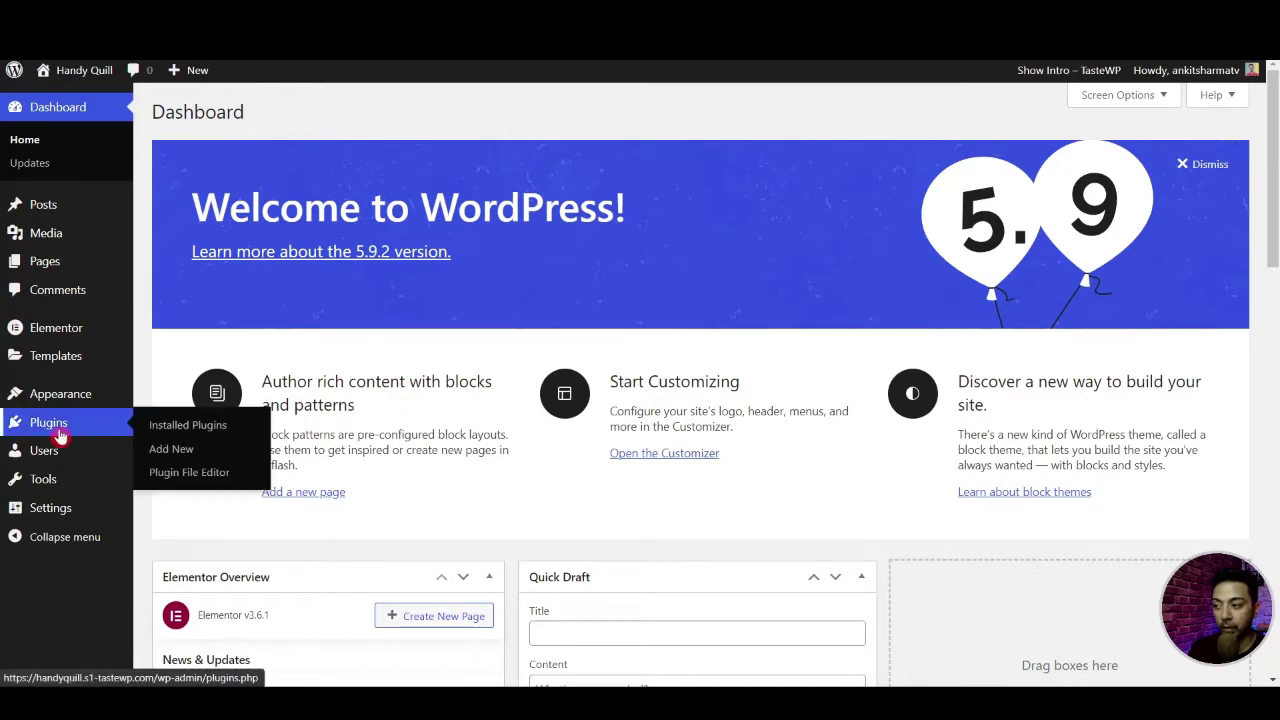
left_click(172, 455)
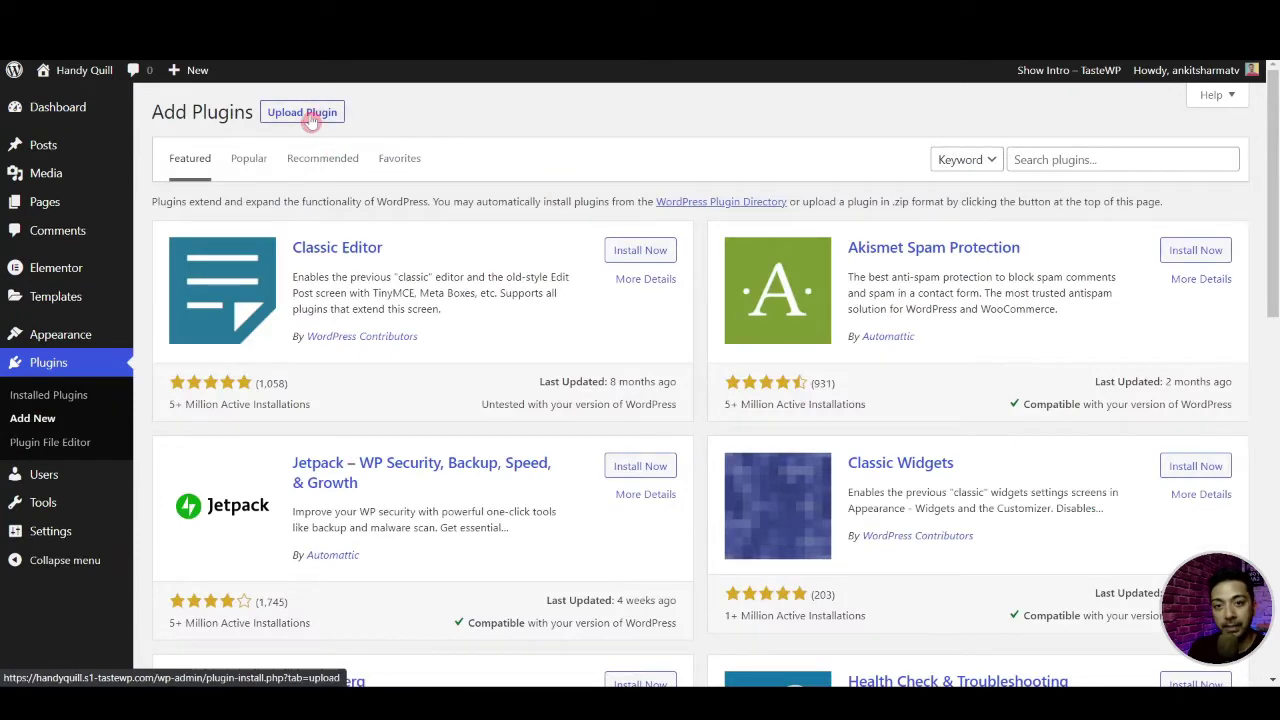
left_click(312, 116)
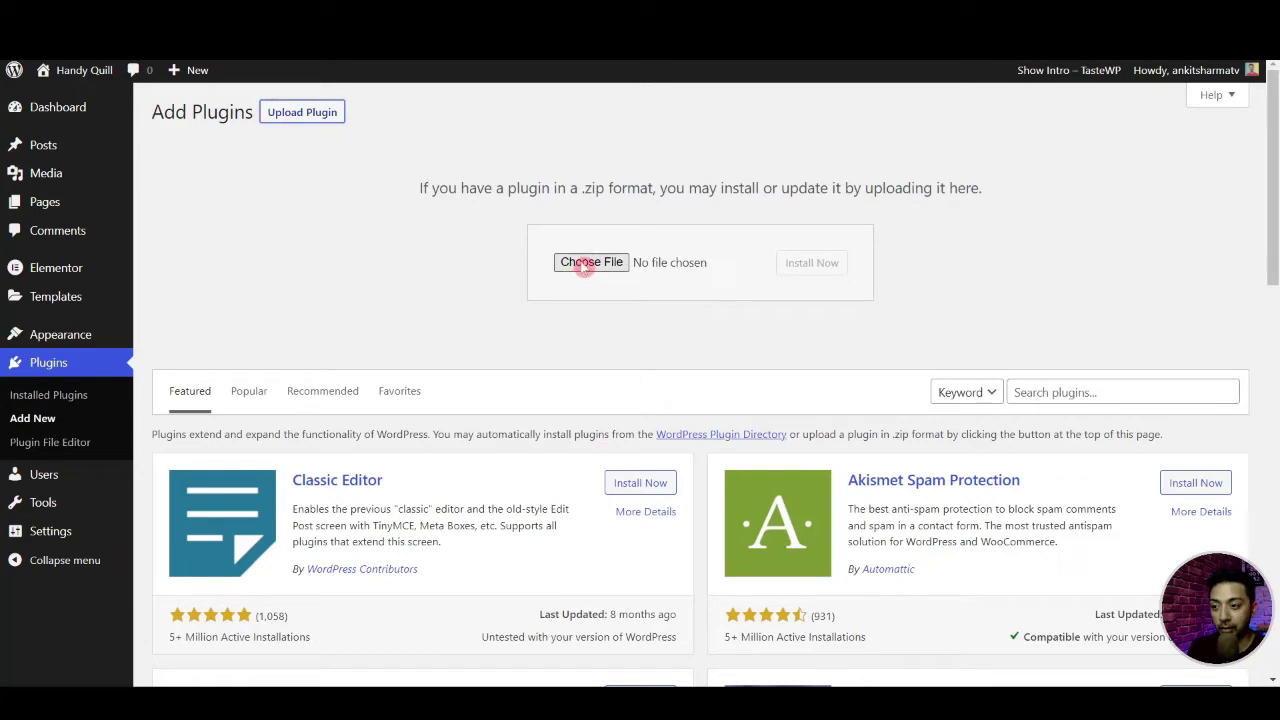
left_click(590, 262)
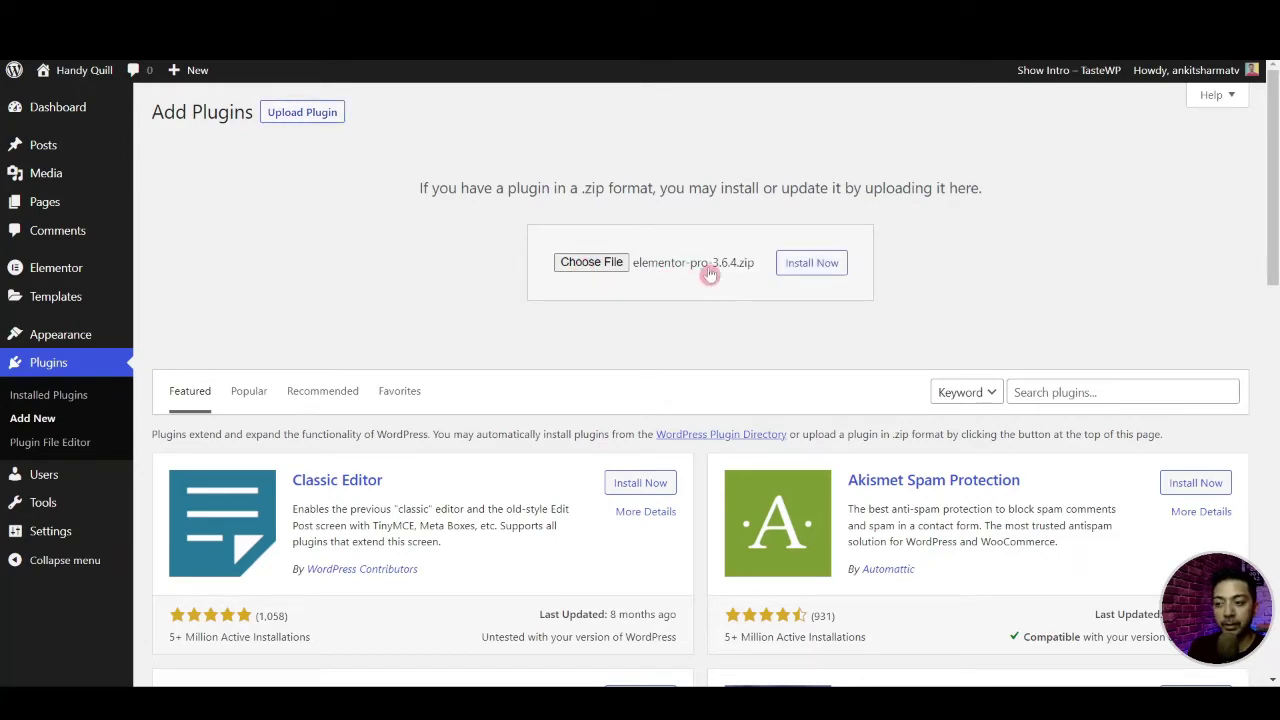
left_click(806, 264)
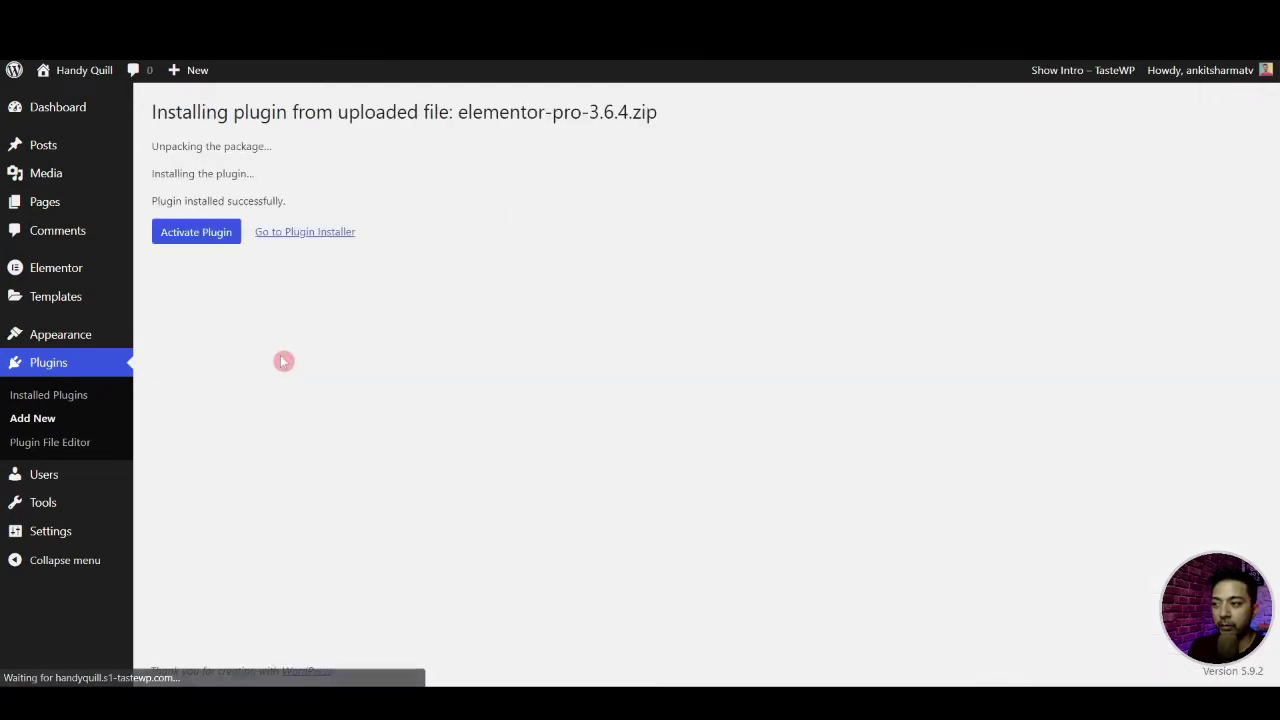
Activate the Elementor Pro plugin and connect and activate its license
left_click(200, 240)
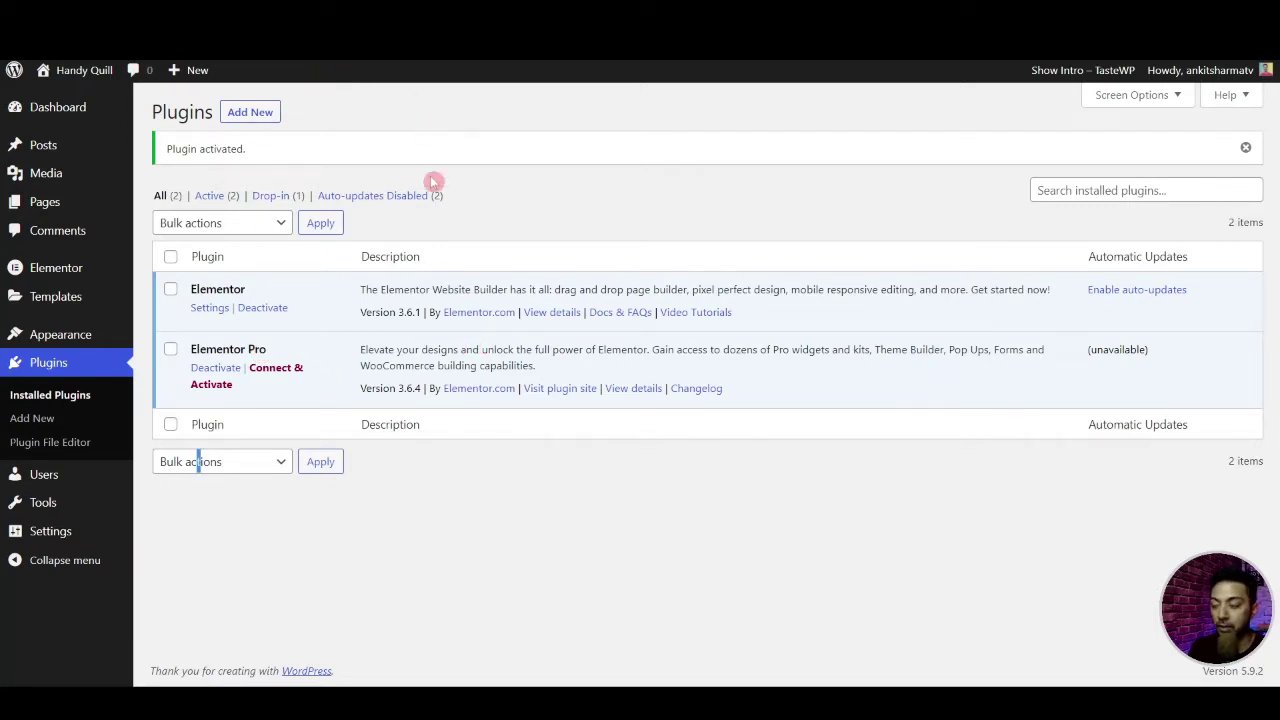
left_click(287, 372)
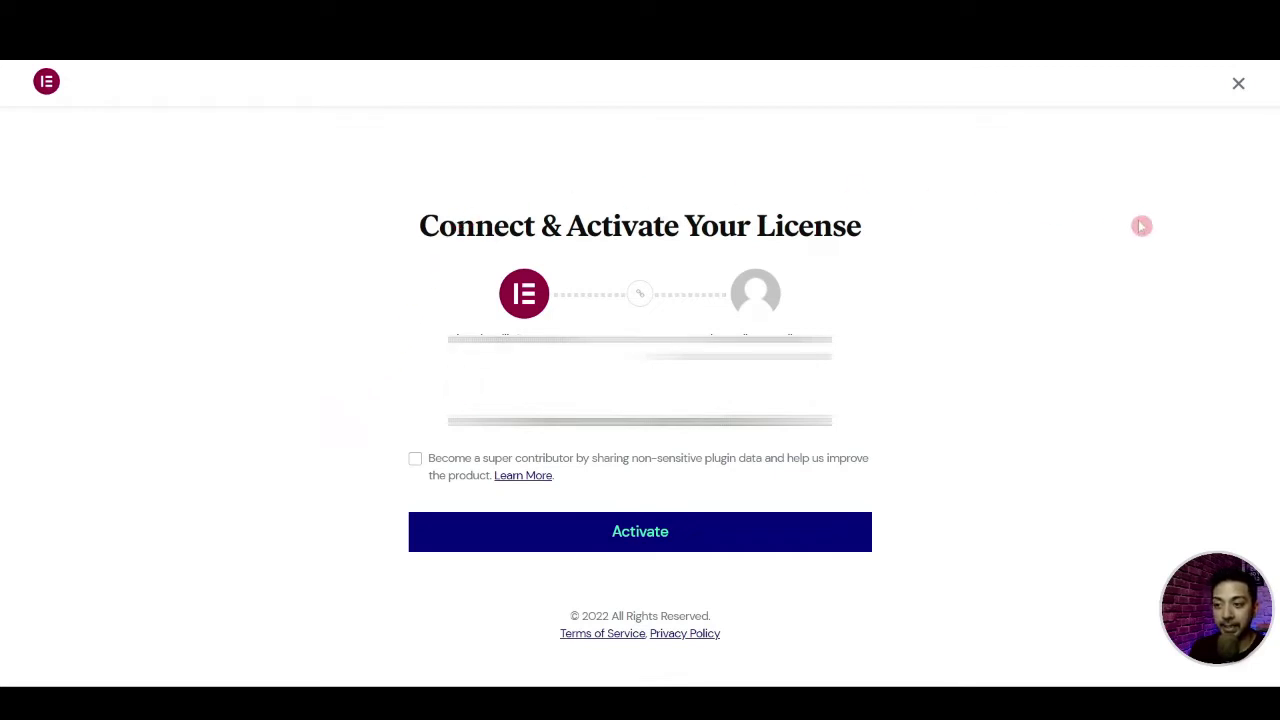
left_click(657, 536)
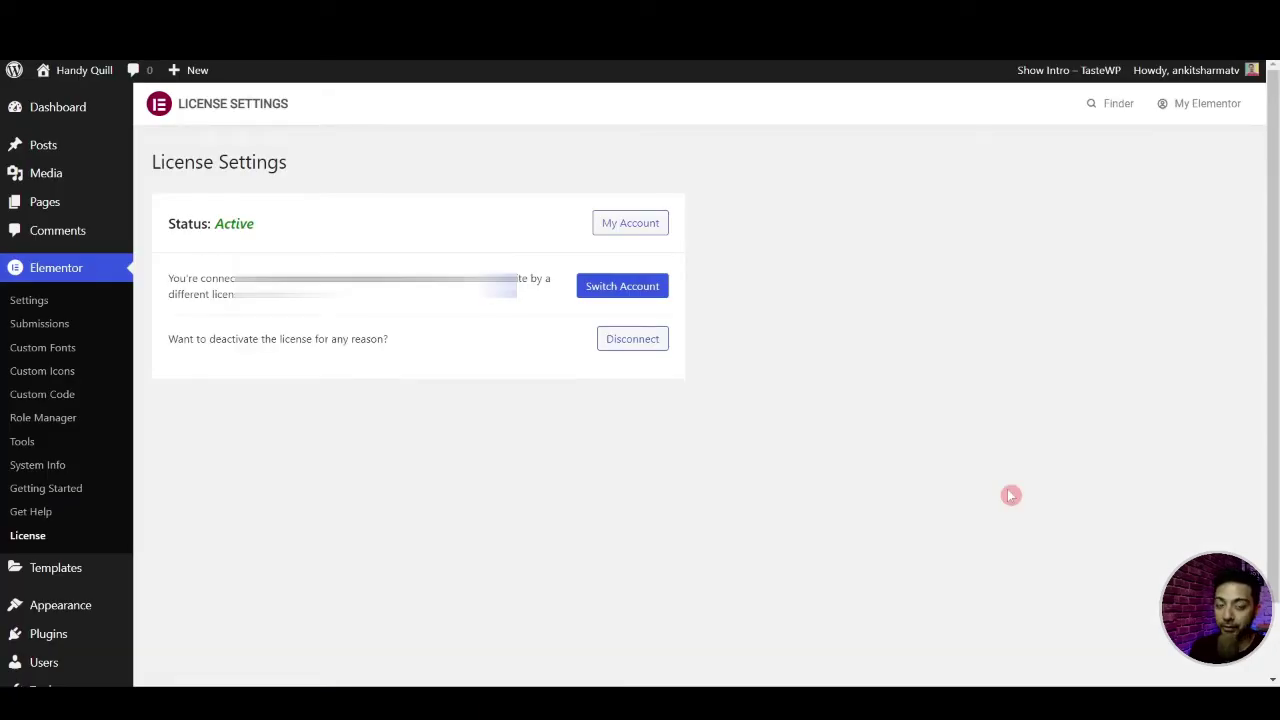
Quick-edit the Sample Page, setting both its title and its slug to "home", and save the update
left_click(60, 218)
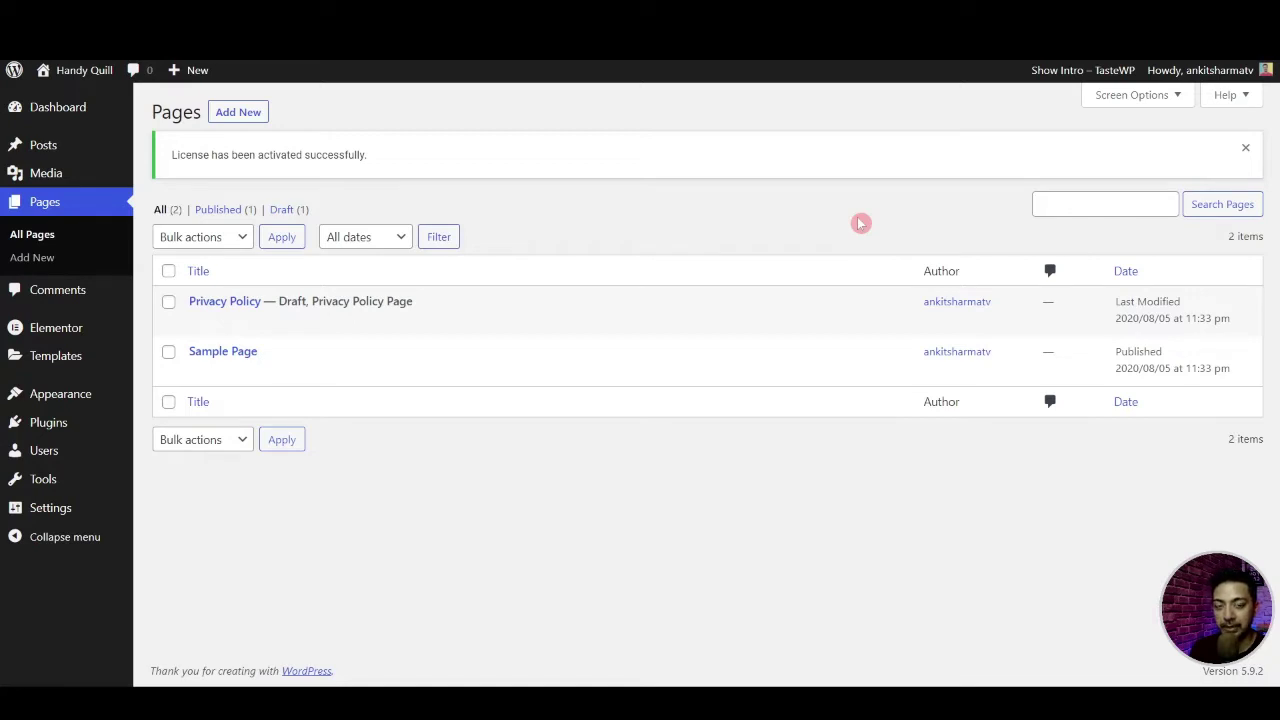
mouse_move(206, 357)
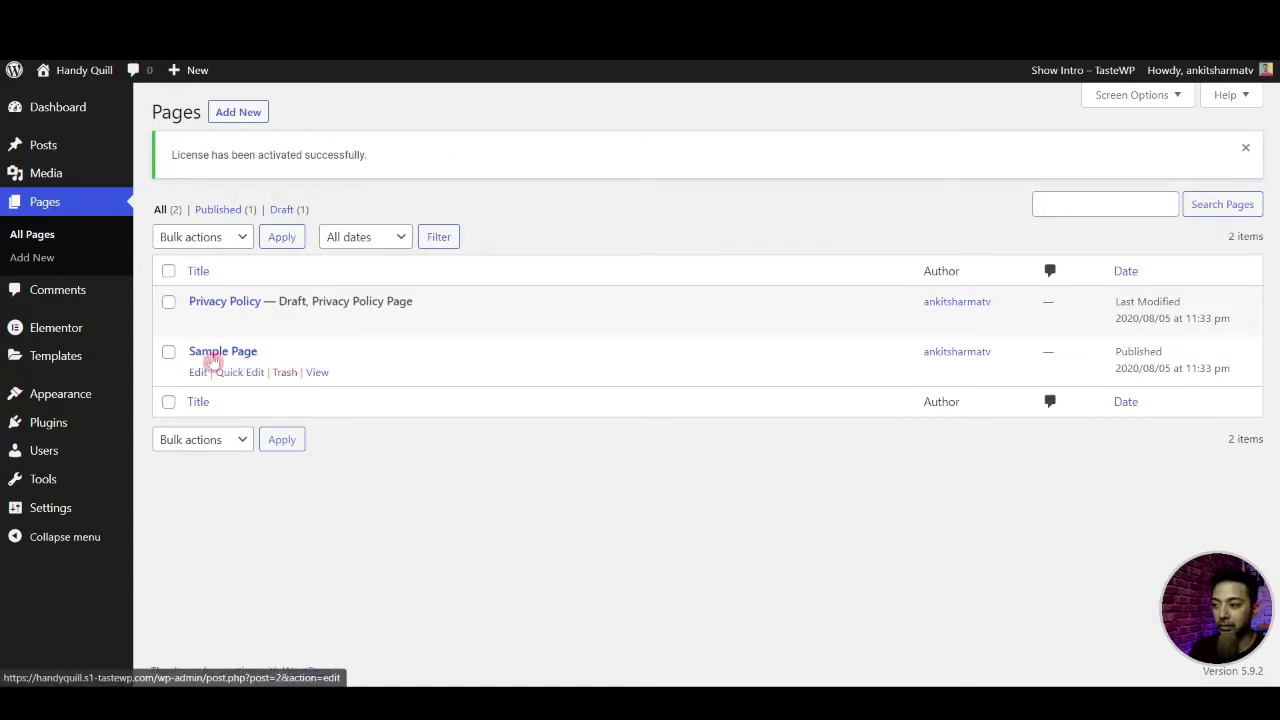
left_click(232, 374)
key("ctrl+a")
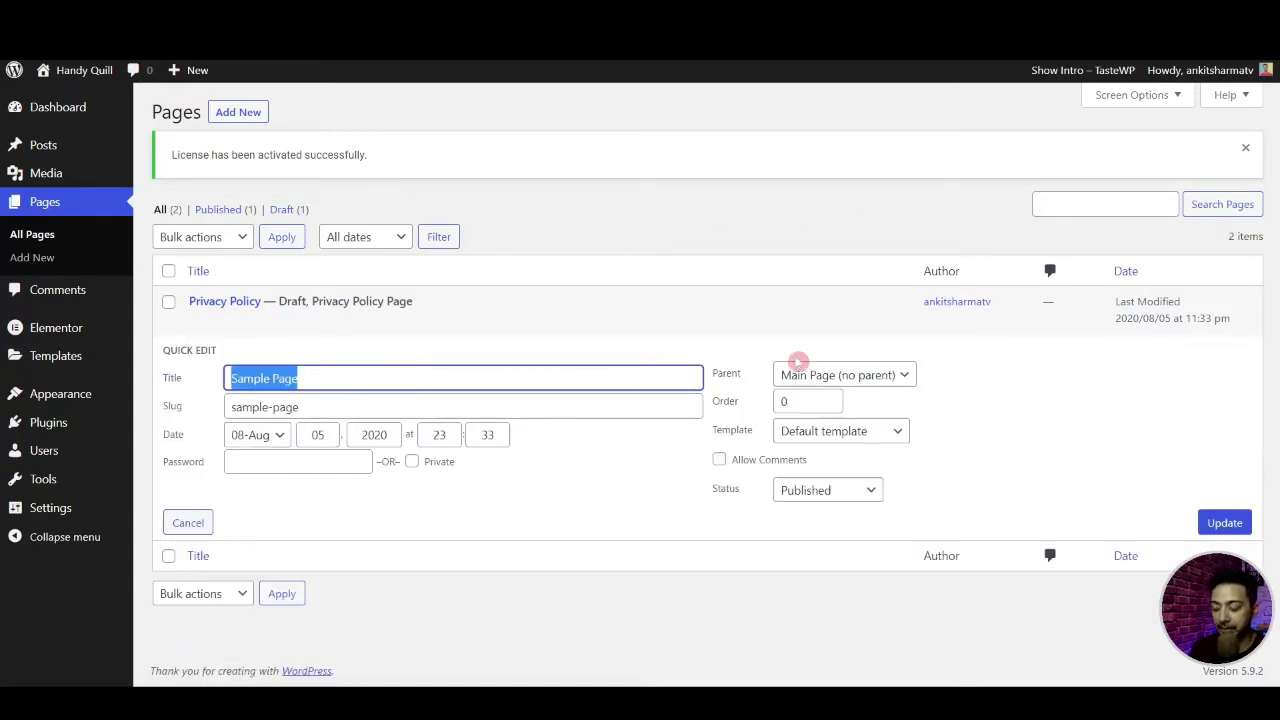
type("home")
key("Tab")
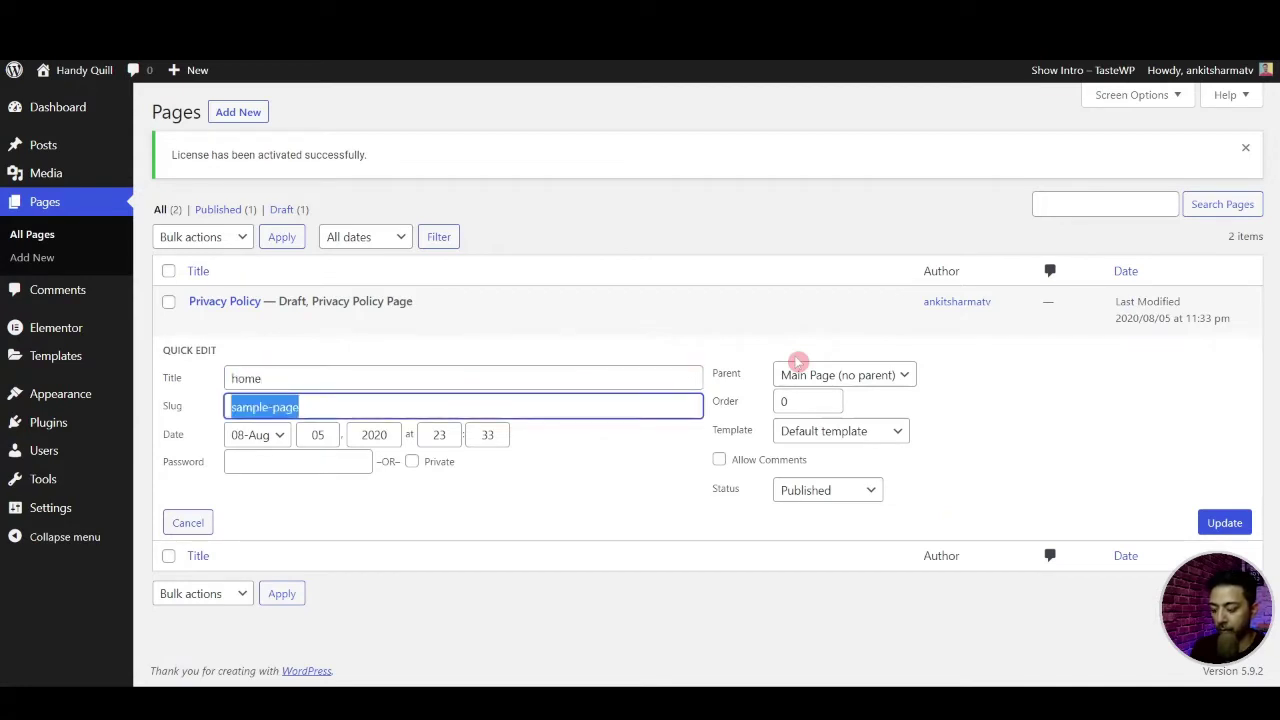
type("home")
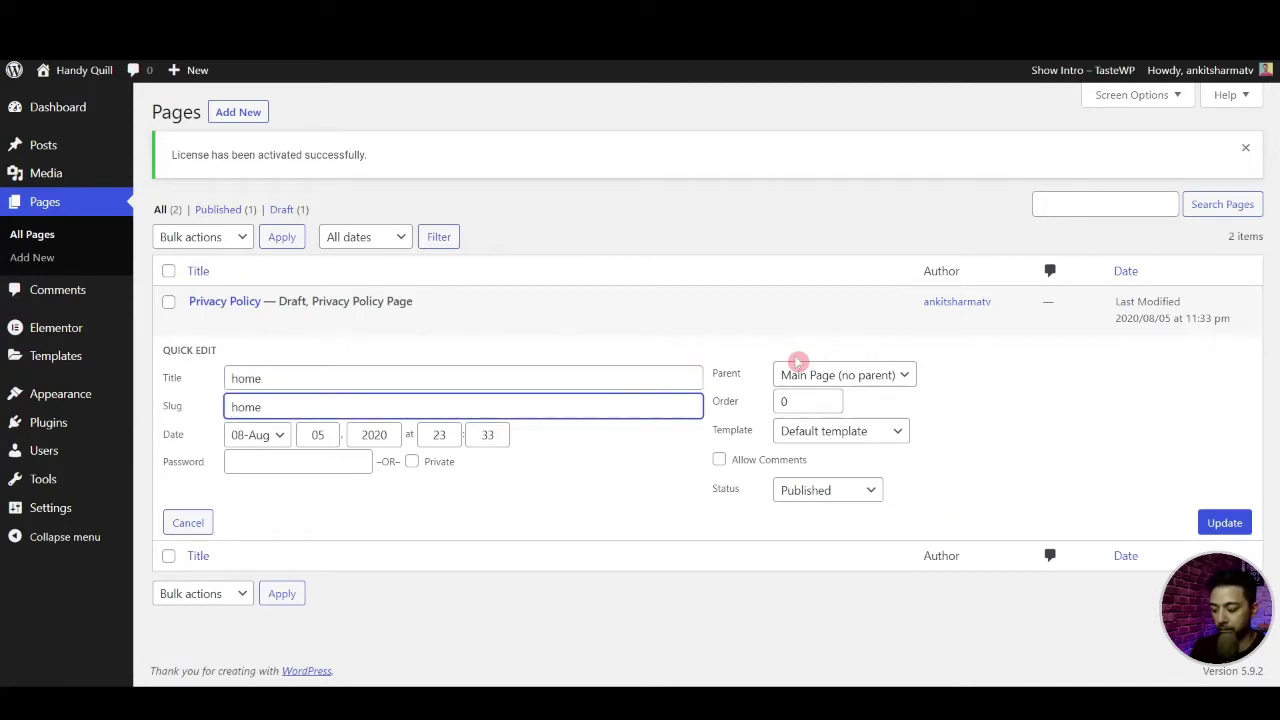
left_click(1222, 522)
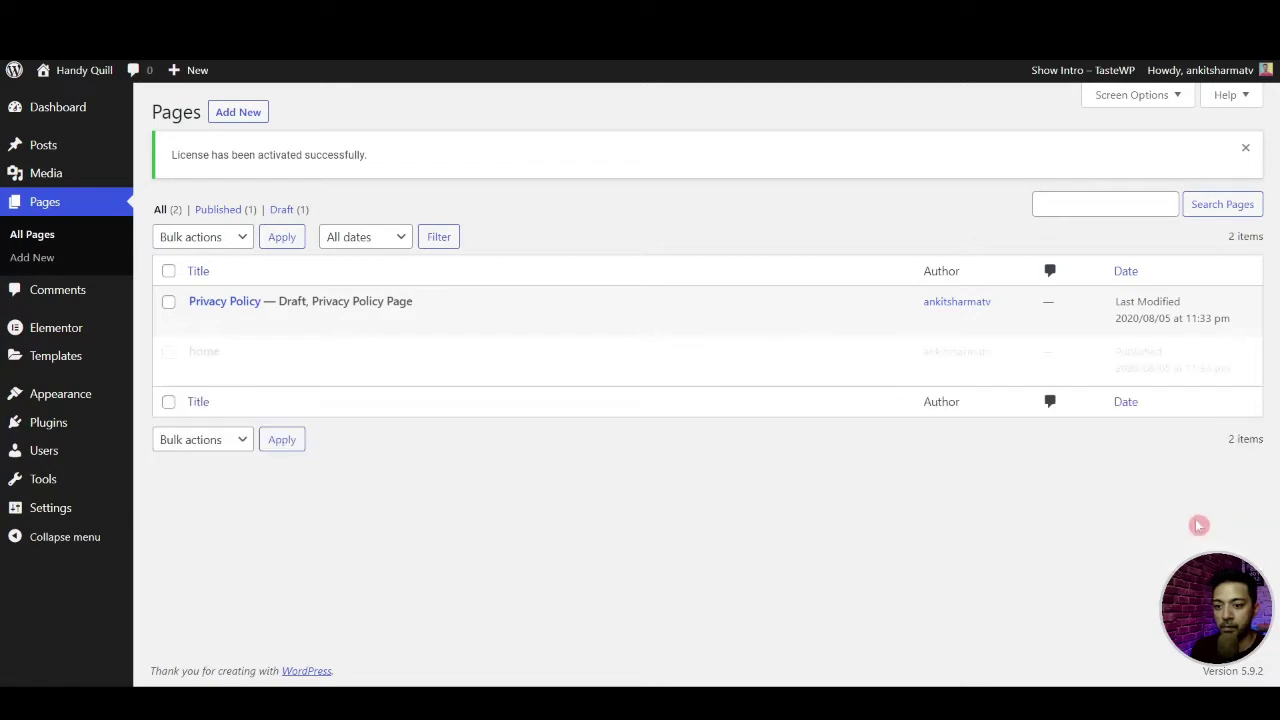
Create a new page titled "About us", dismissing the block editor welcome guide, publish it and return to the pages list
left_click(246, 113)
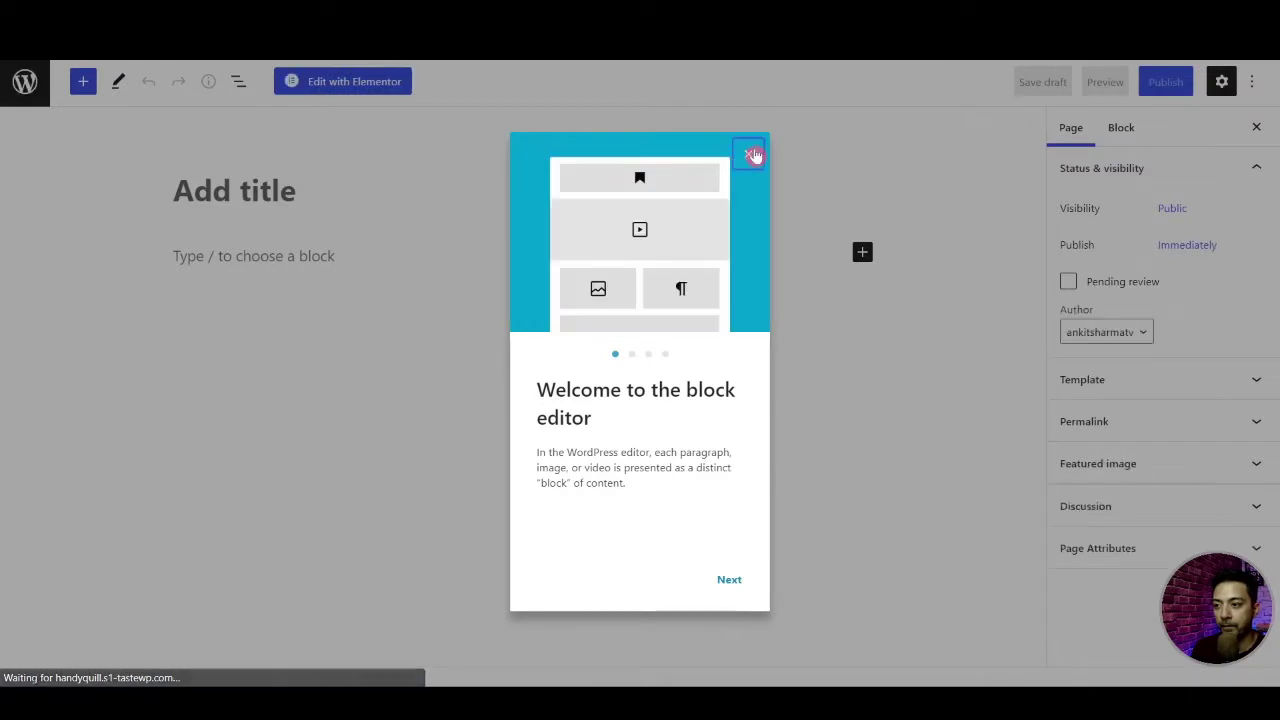
left_click(750, 154)
type("About us")
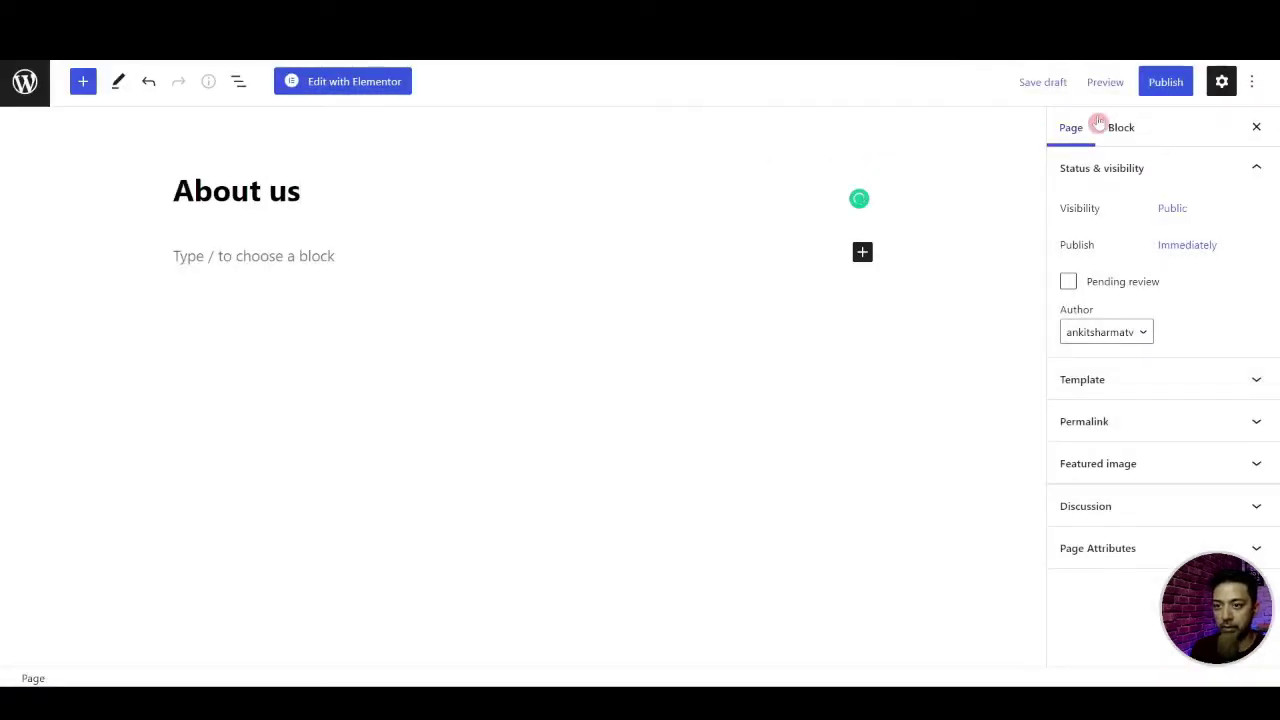
left_click(1160, 82)
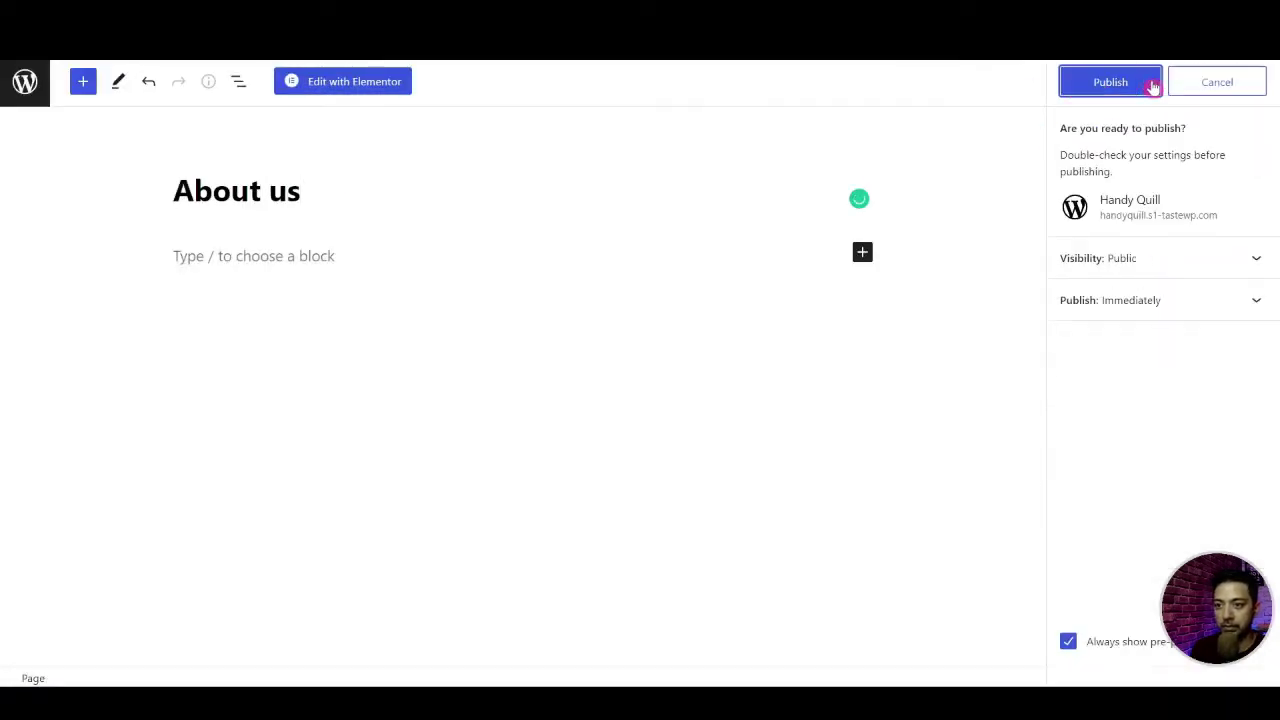
left_click(1100, 84)
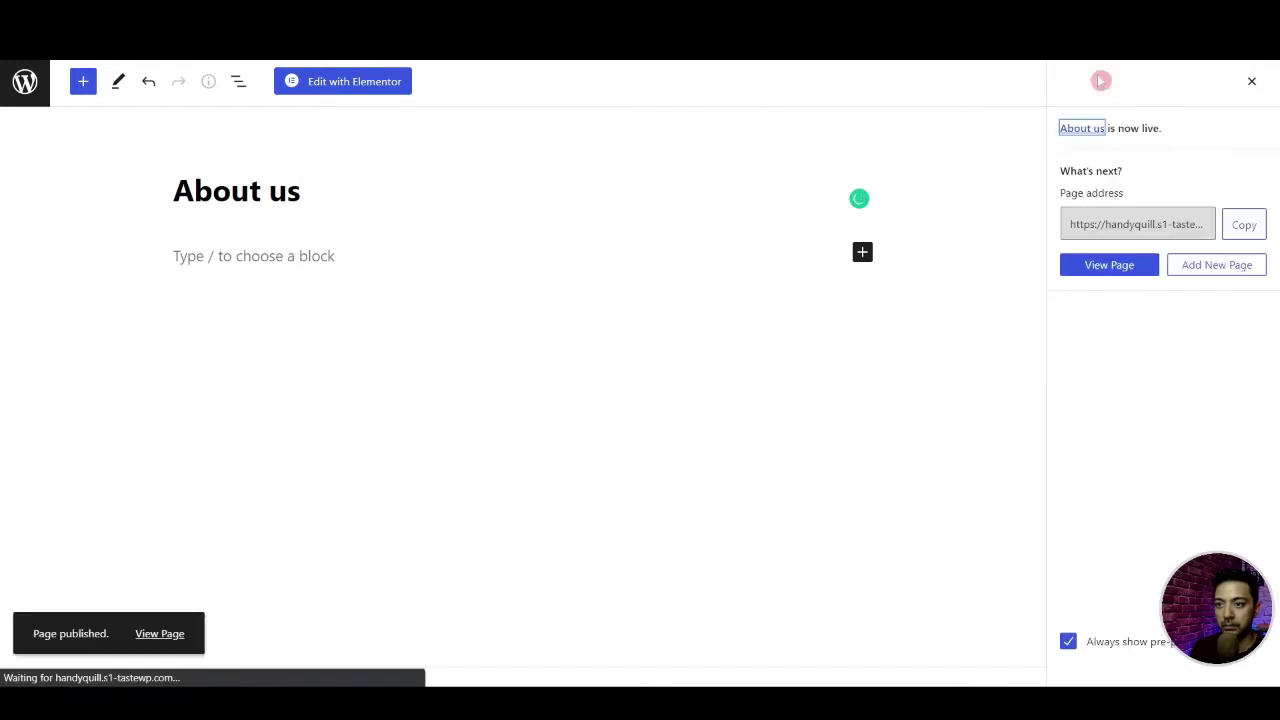
left_click(24, 80)
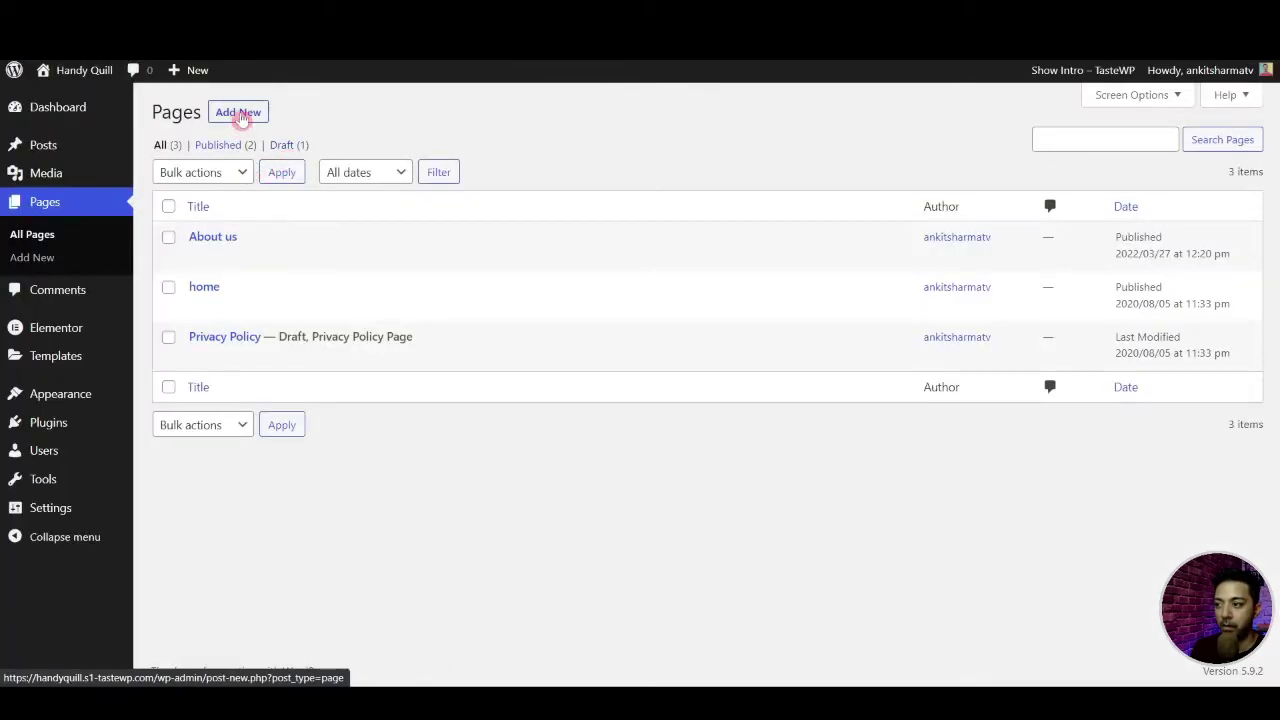
Create and publish a new page titled "Services", and return to the pages list
left_click(241, 114)
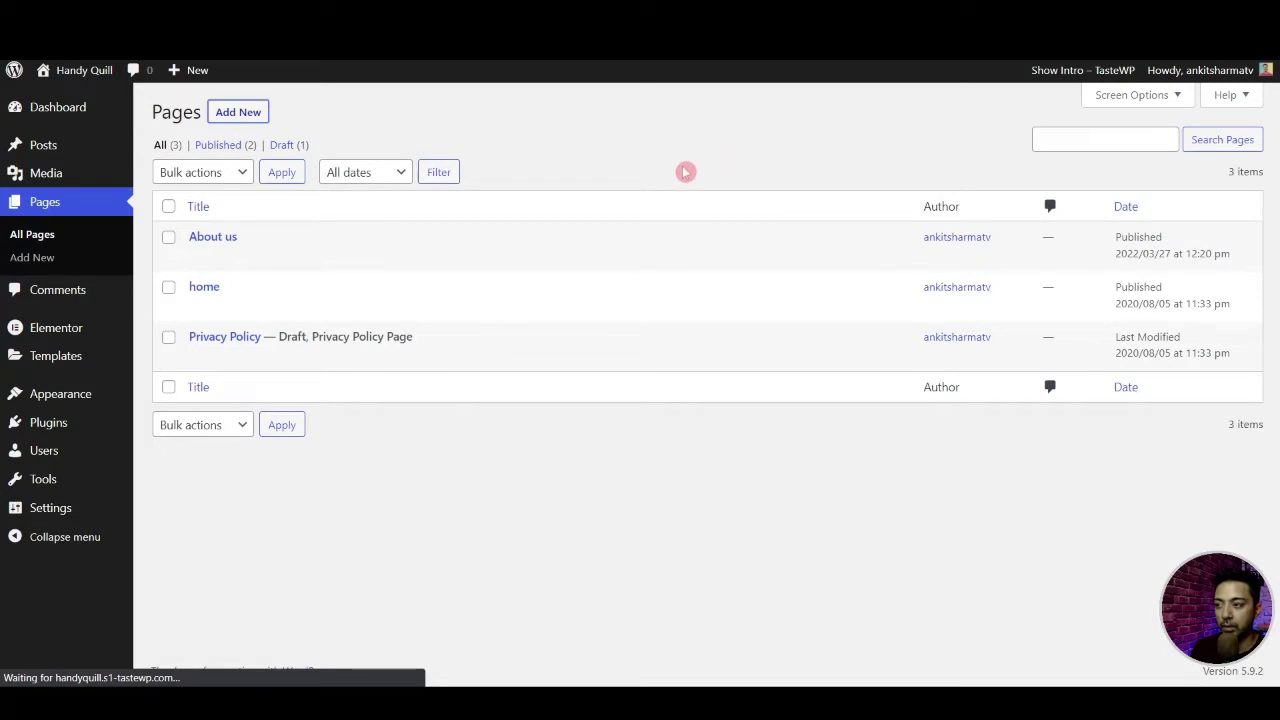
type("Services")
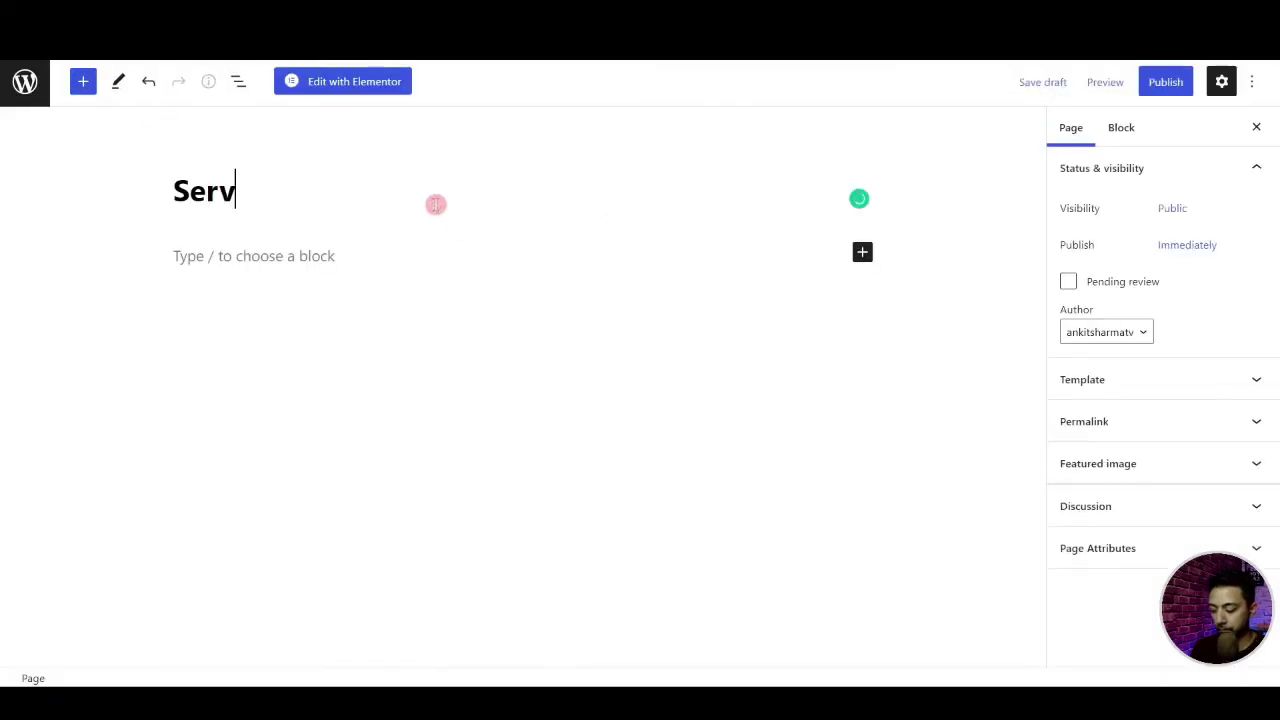
left_click(1165, 88)
left_click(1104, 90)
left_click(25, 82)
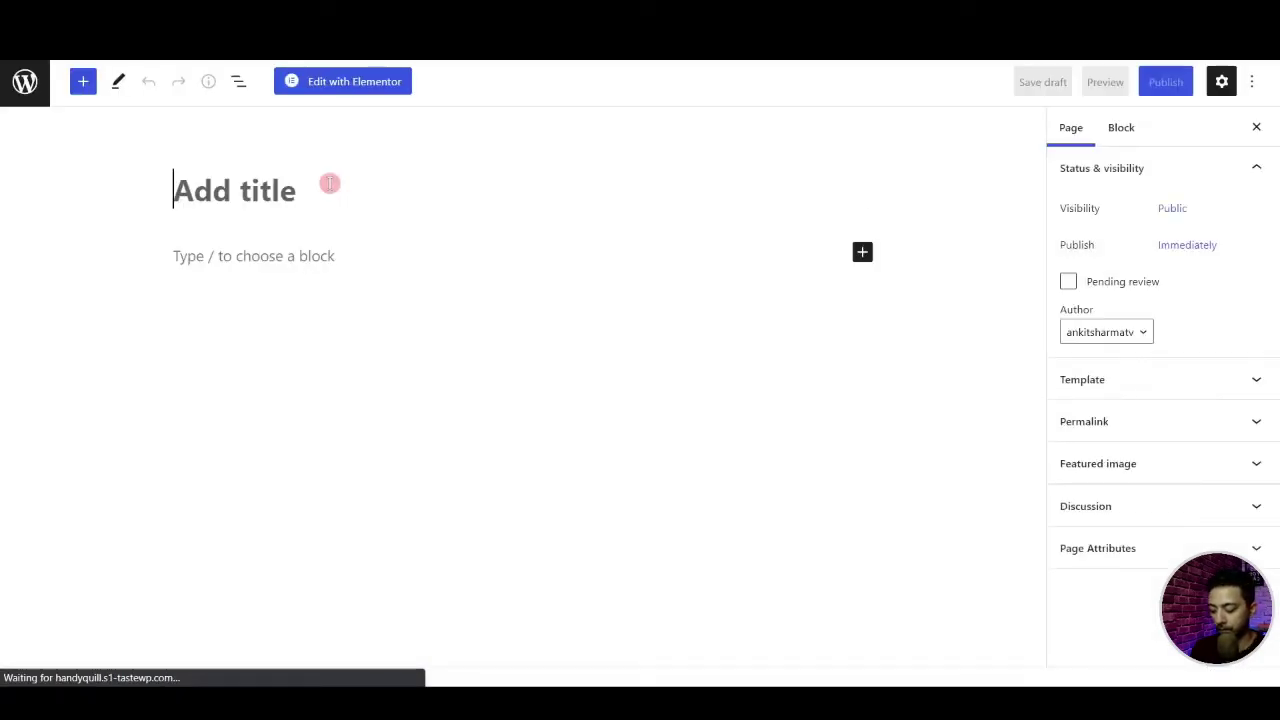
Title another new page "Reach Us", publish it, and return to the pages list
type("Reach Us")
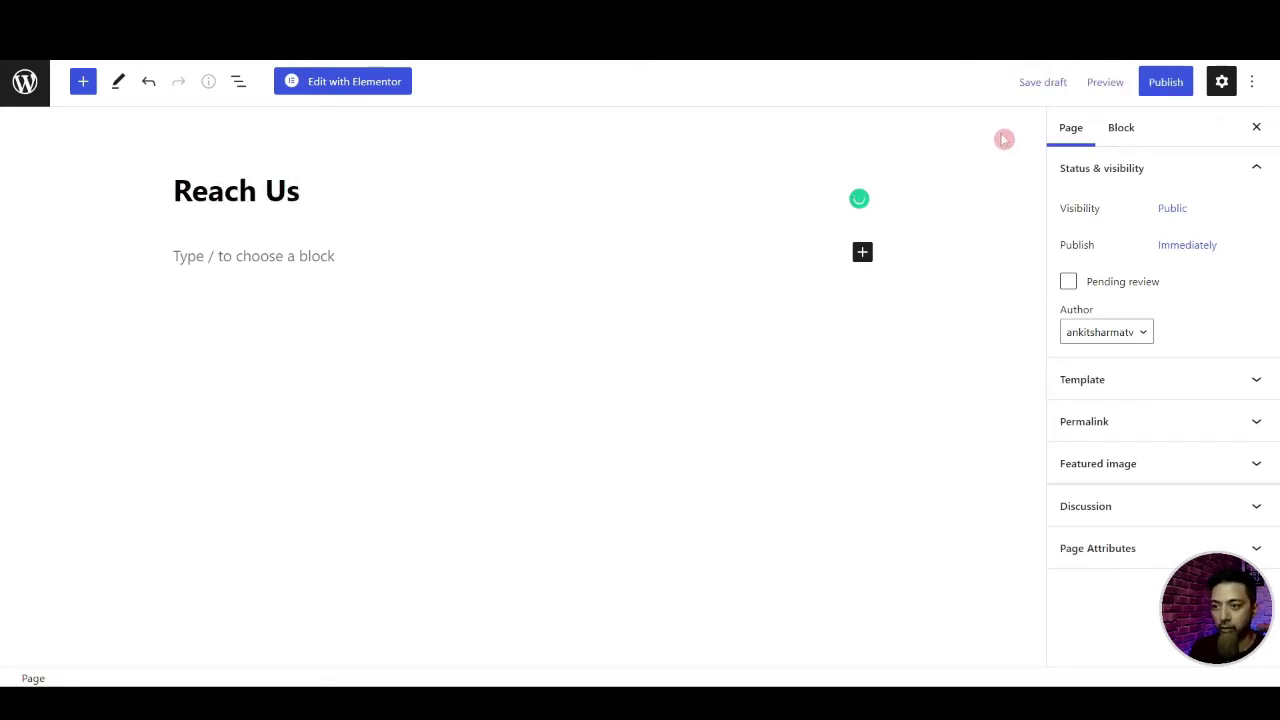
left_click(1162, 85)
left_click(1062, 96)
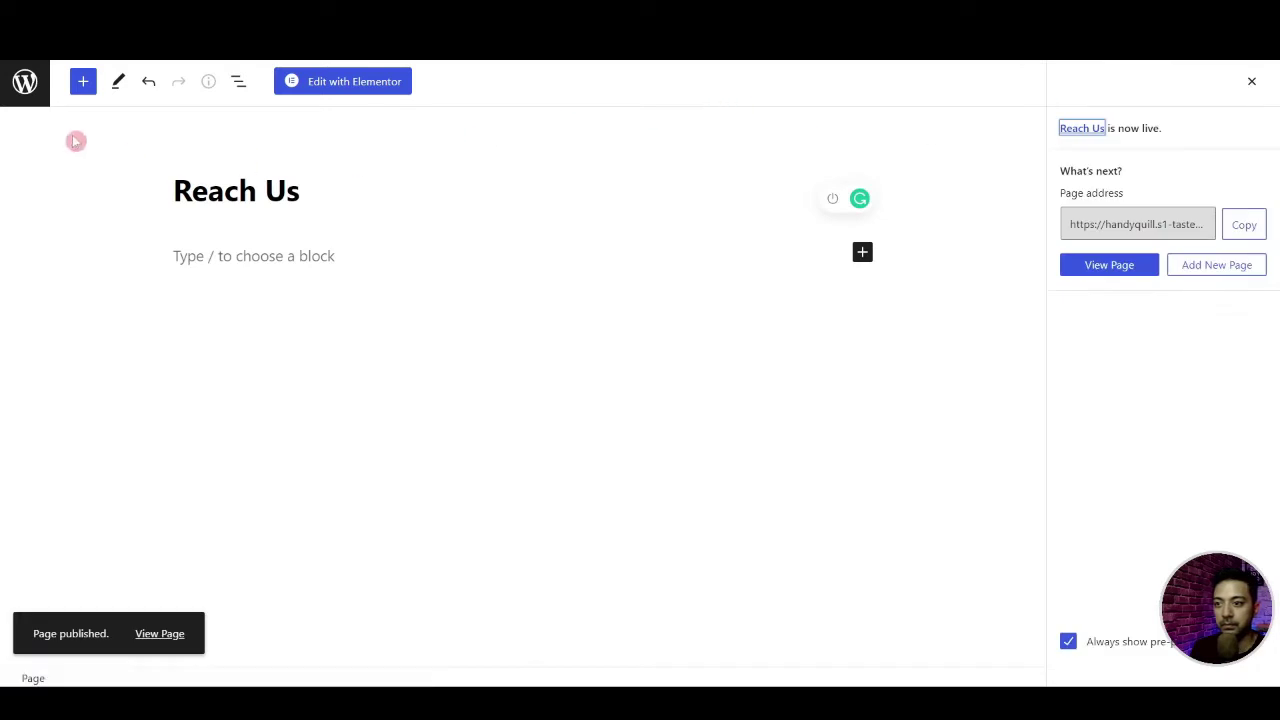
left_click(24, 81)
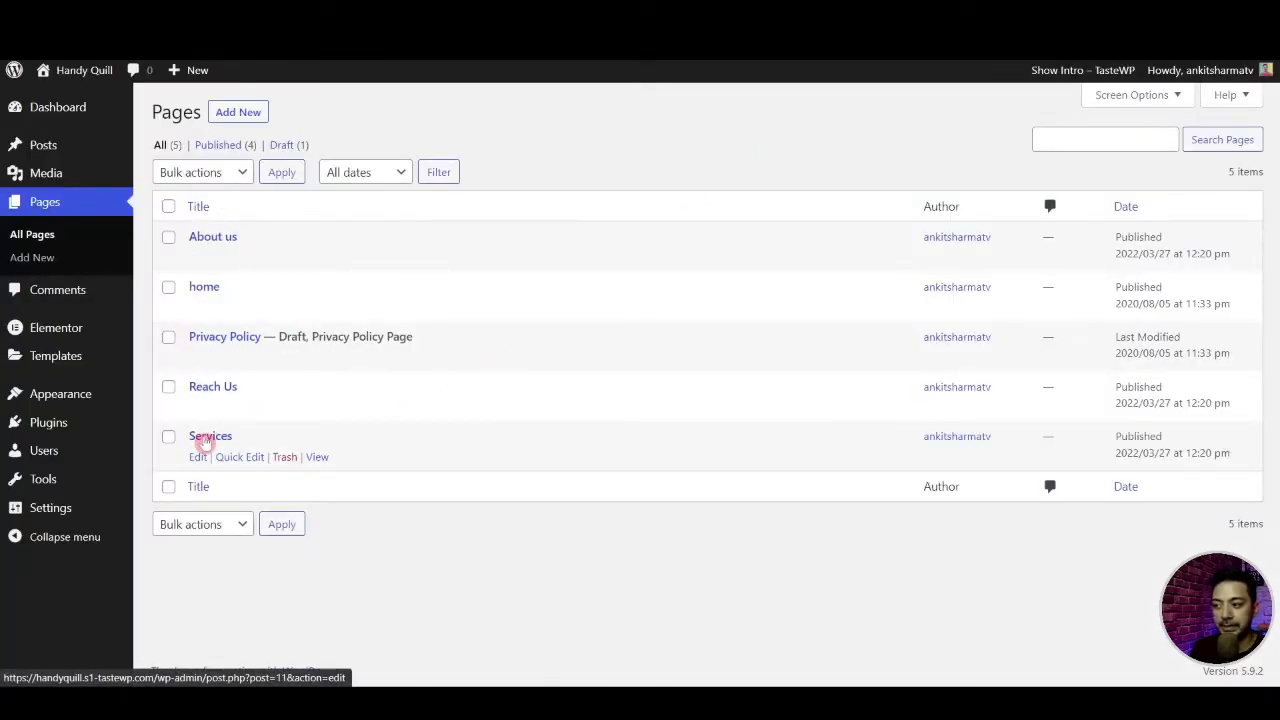
Create a navigation menu named "Top Menu" without assigning a display location
mouse_move(55, 403)
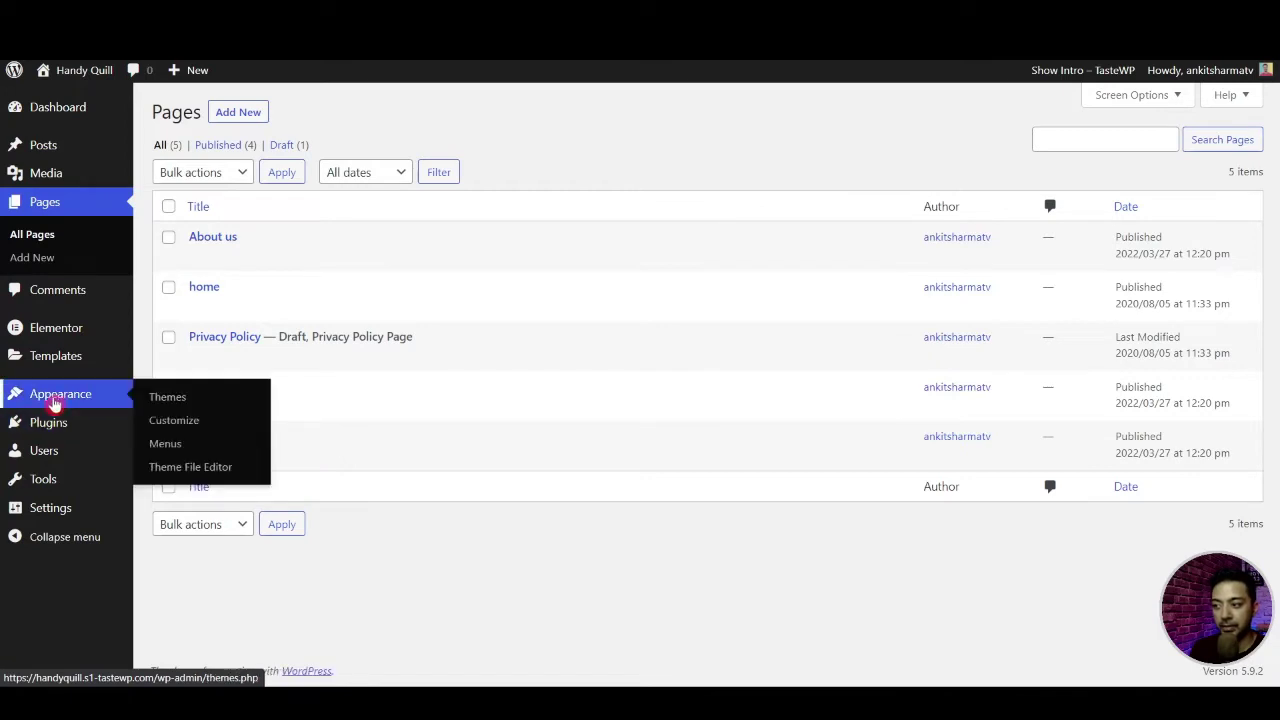
left_click(163, 449)
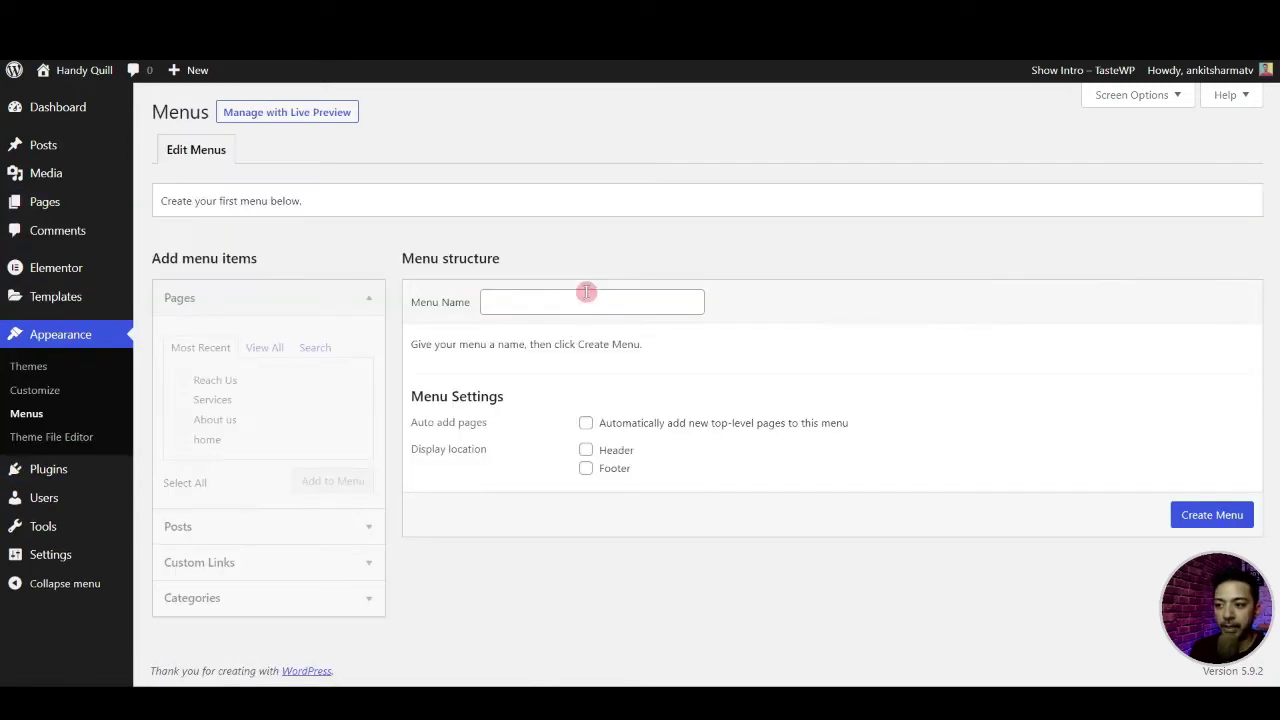
left_click(563, 300)
left_click(551, 336)
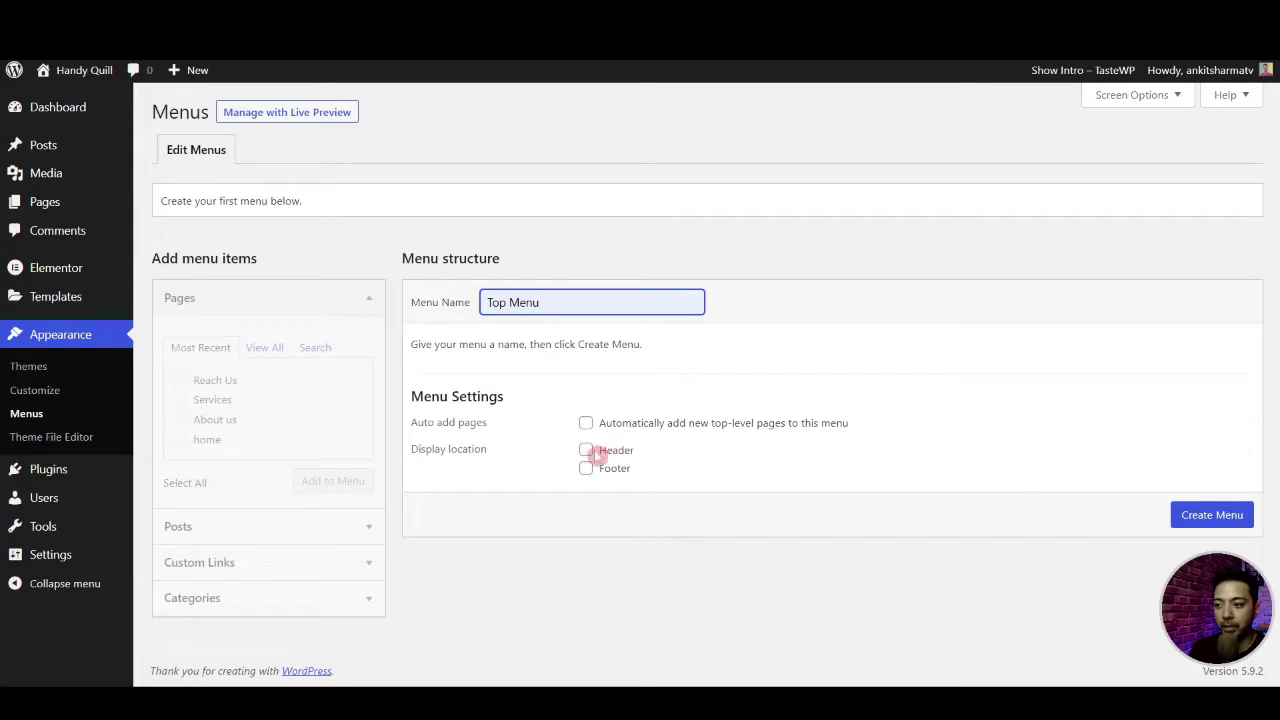
left_click(1244, 522)
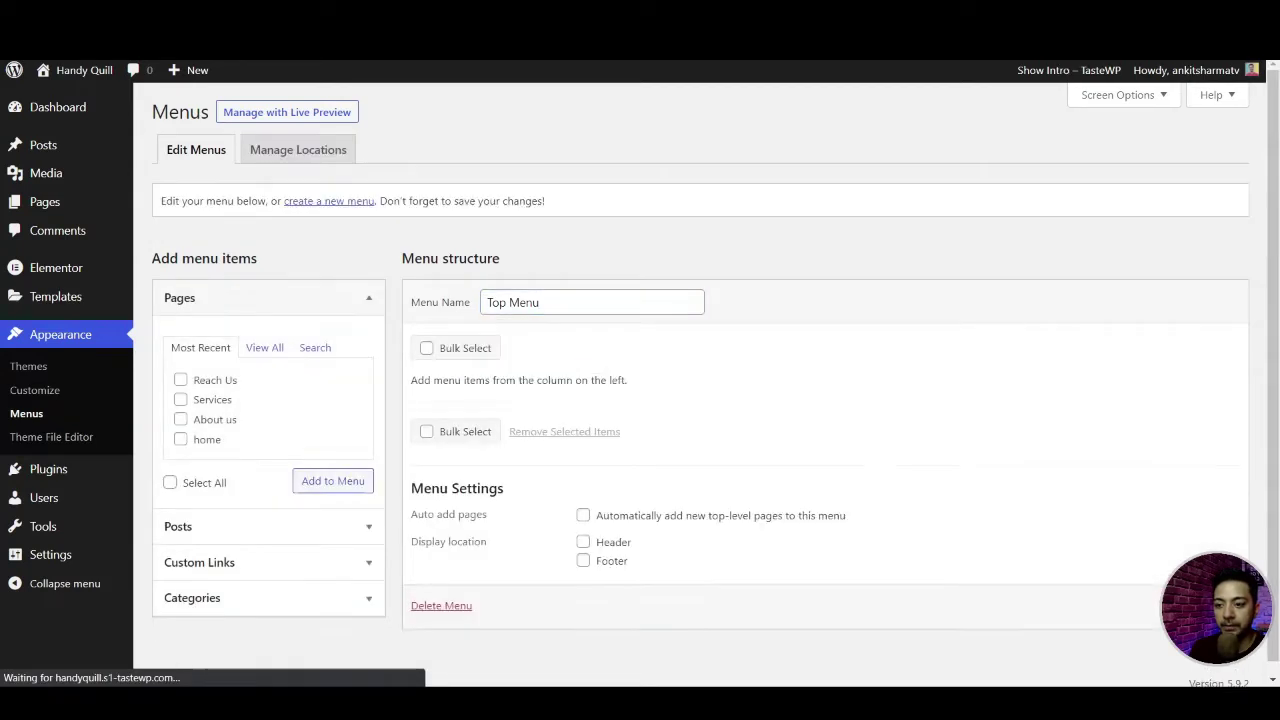
Add all four recent pages to Top Menu and order them as home, About us, Services, Reach Us
left_click(207, 485)
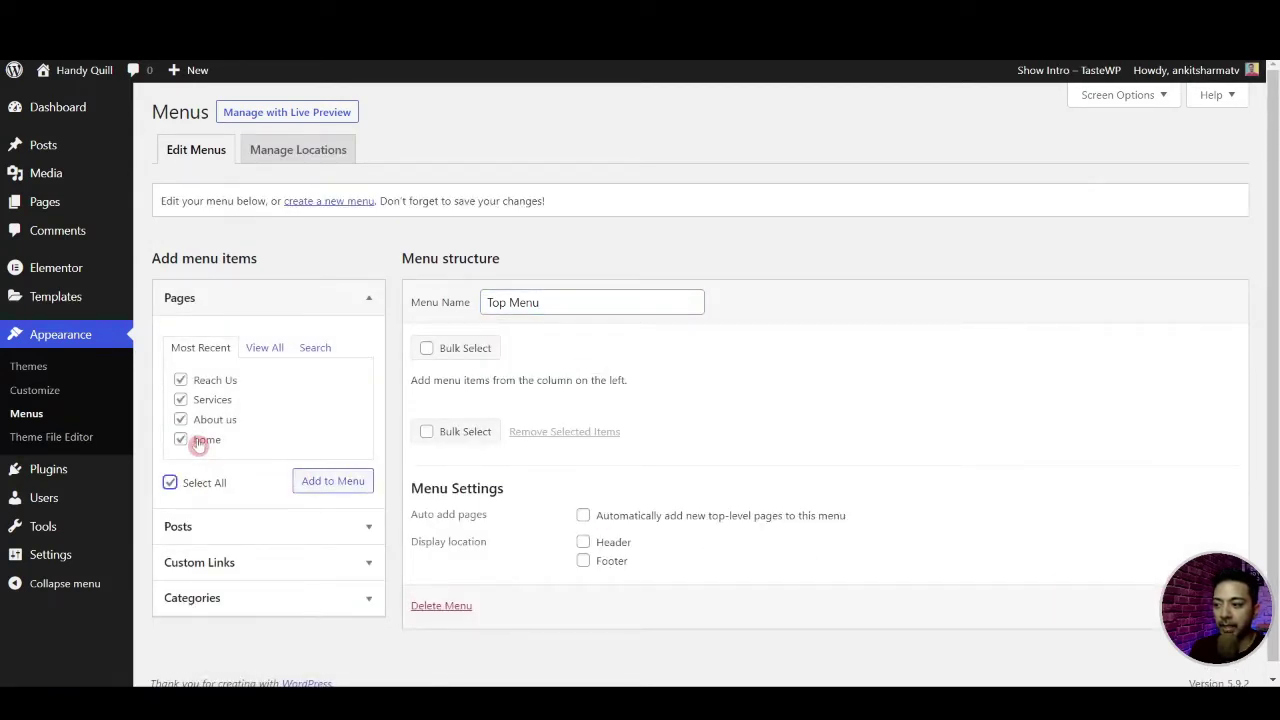
left_click(333, 481)
left_click_drag(515, 552, 506, 452)
left_click_drag(466, 551, 466, 466)
left_click_drag(451, 542, 457, 510)
Change the home item's navigation label to "Home" and save Top Menu
left_click(741, 424)
left_click(432, 483)
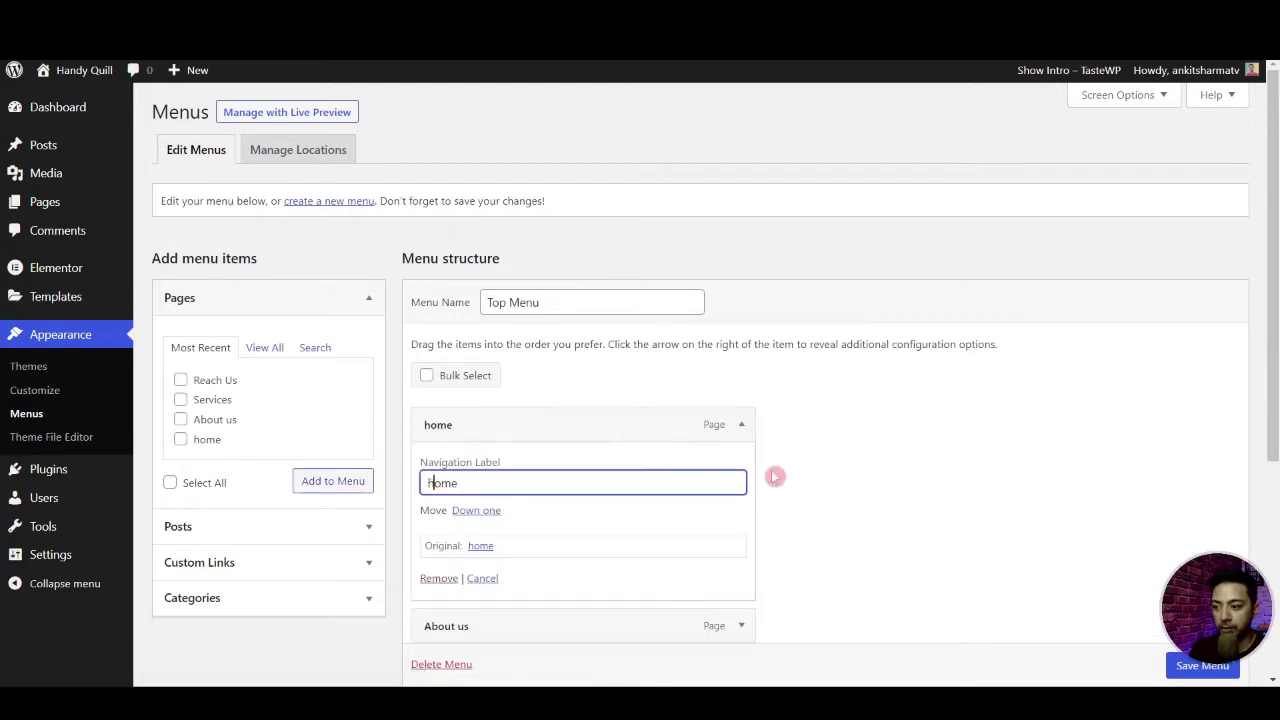
type("H")
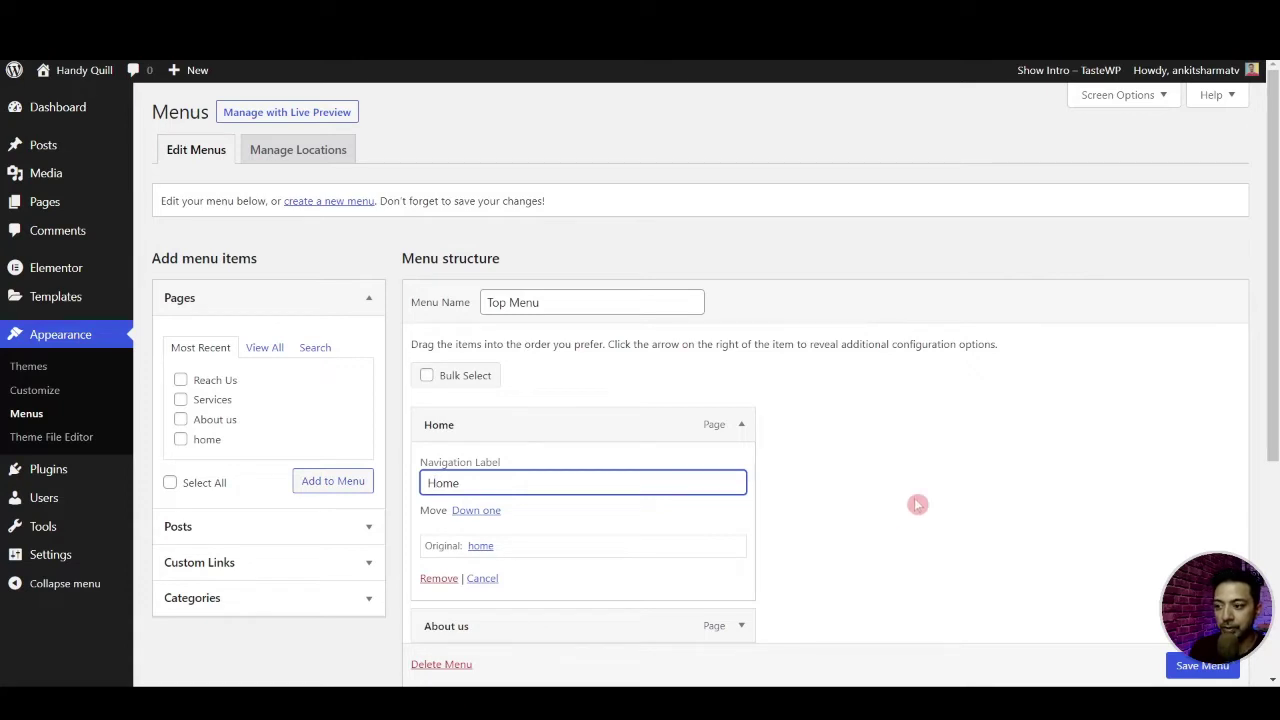
scroll(920, 500, "down", 2)
left_click(1202, 665)
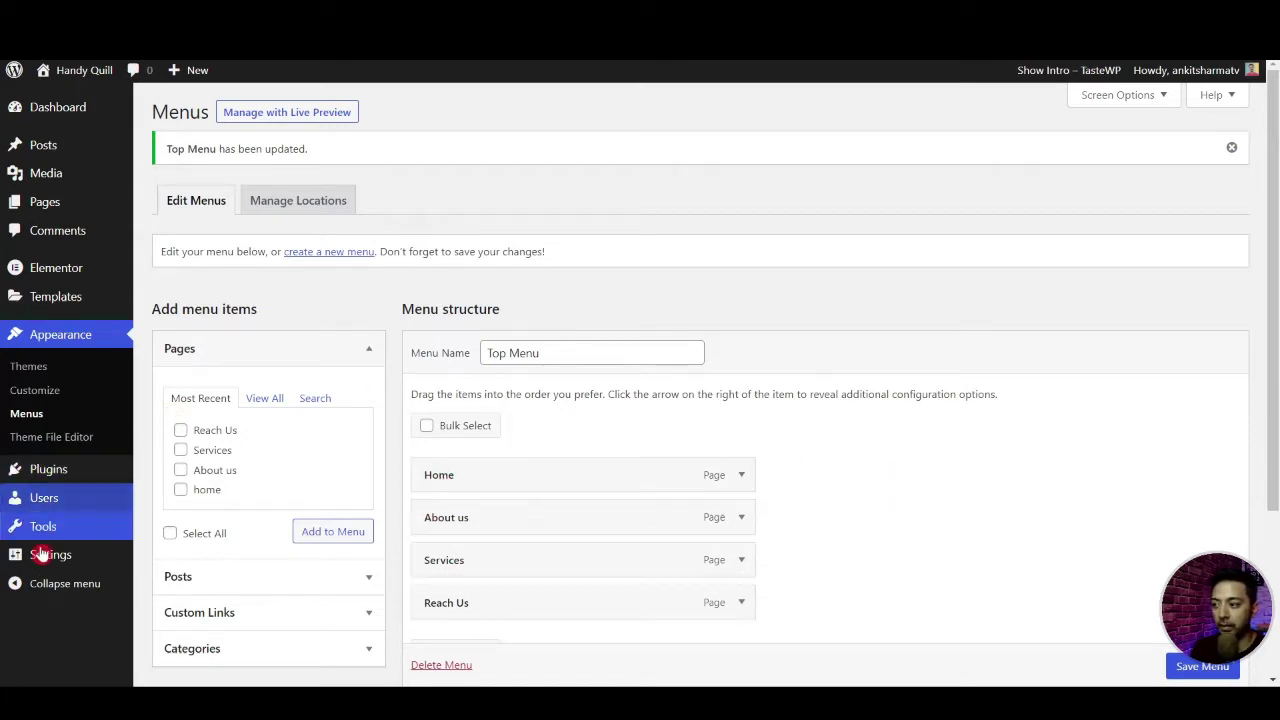
Set the site's homepage to a static page using the "home" page in the reading settings, and save the changes
mouse_move(40, 562)
left_click(190, 548)
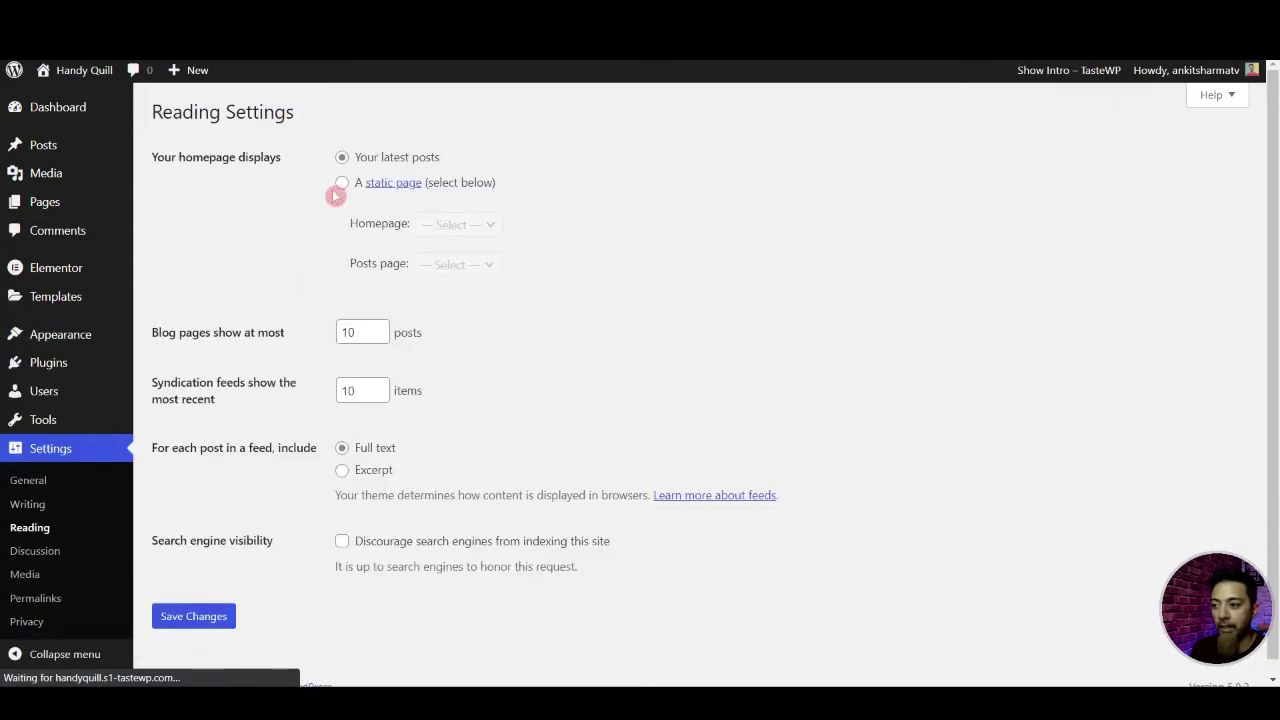
left_click(341, 182)
left_click(468, 228)
left_click(455, 278)
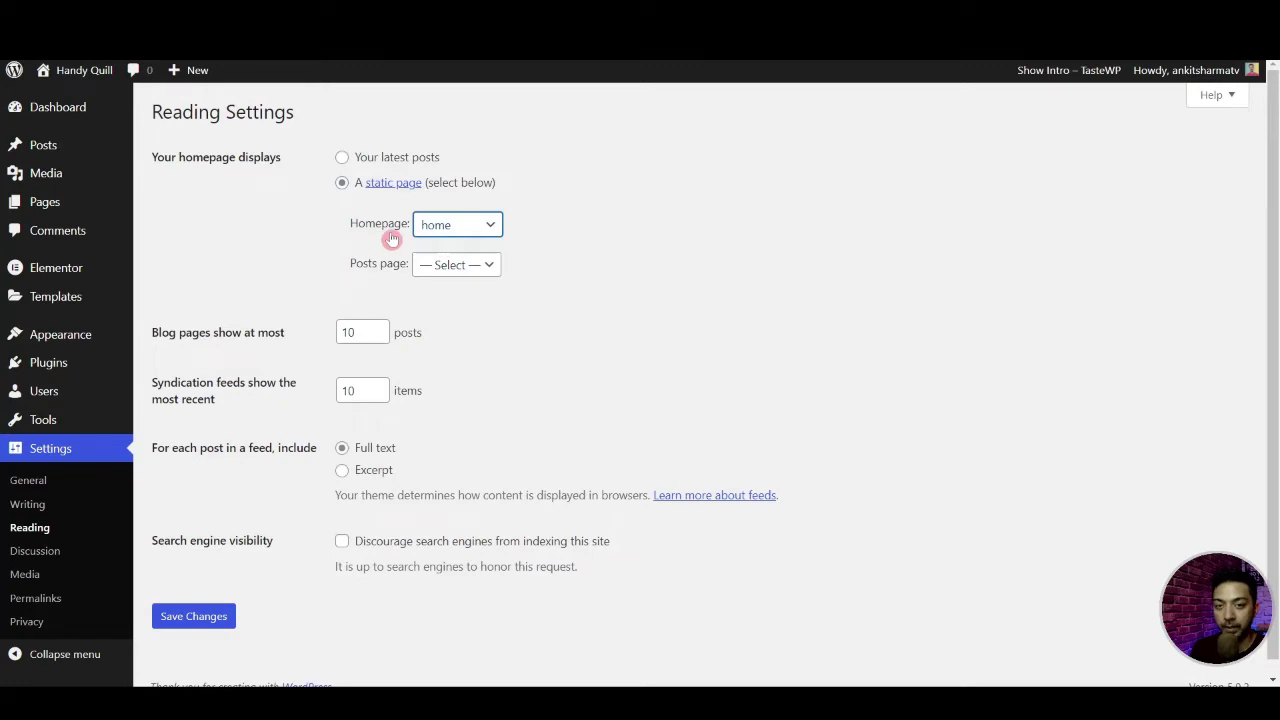
scroll(628, 340, "down", 1)
left_click(190, 604)
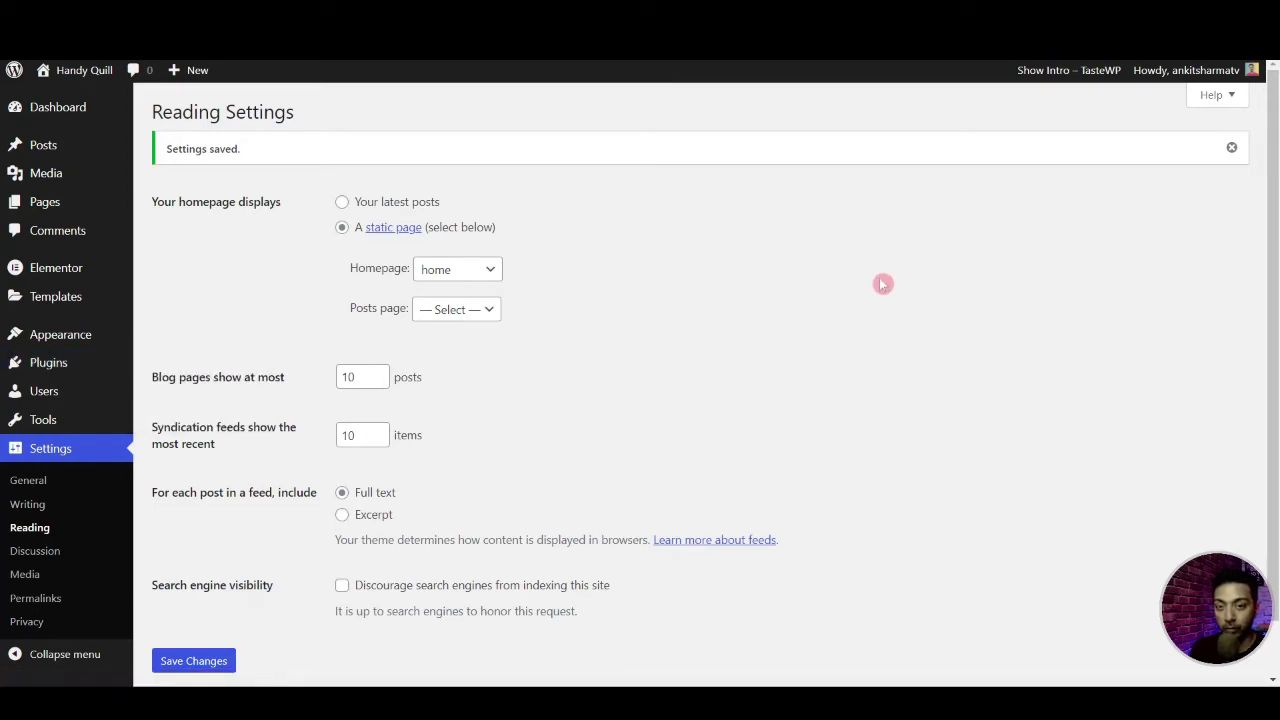
Set Union.png from the media library as the site logo in the theme customizer, skip cropping, and publish
mouse_move(17, 345)
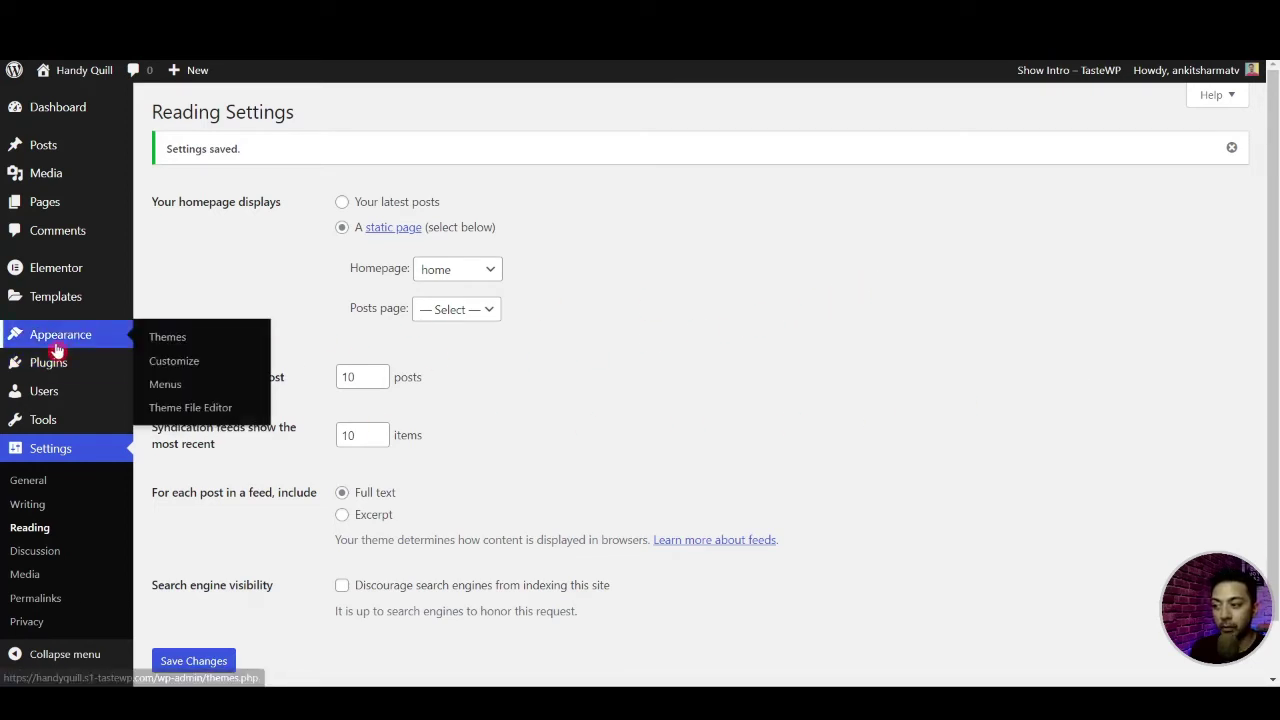
left_click(185, 365)
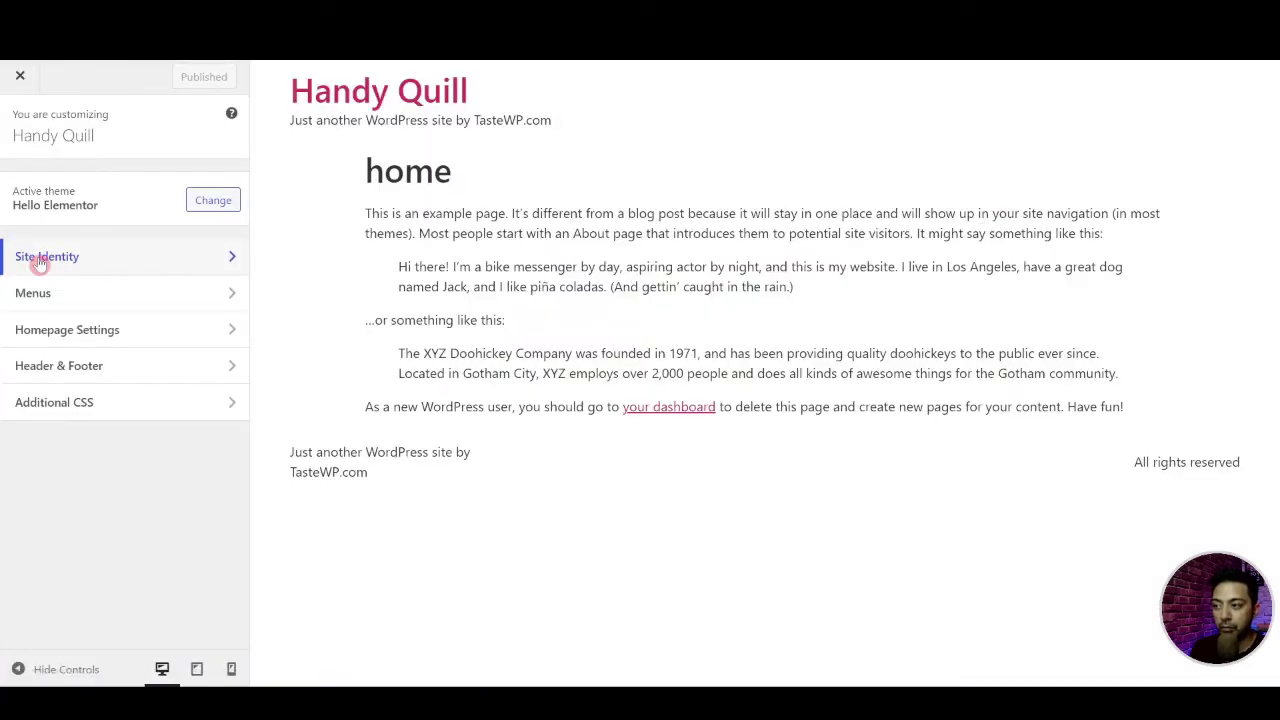
left_click(40, 260)
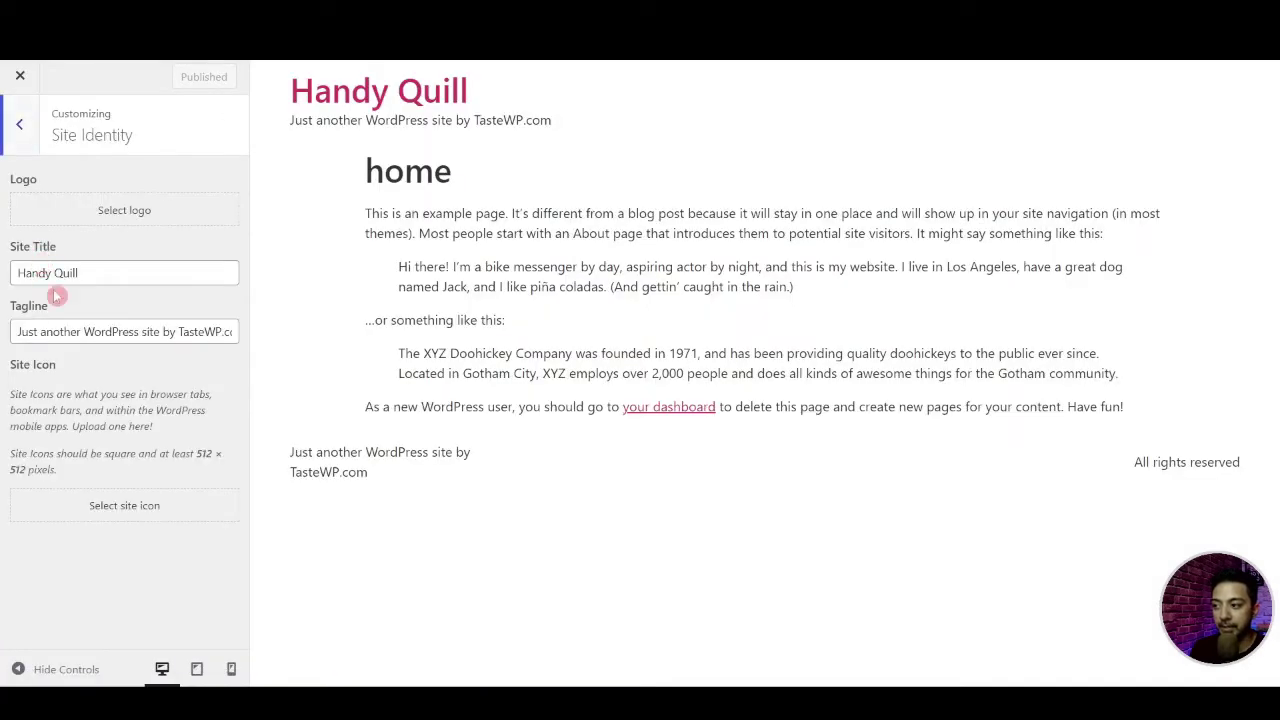
left_click(131, 209)
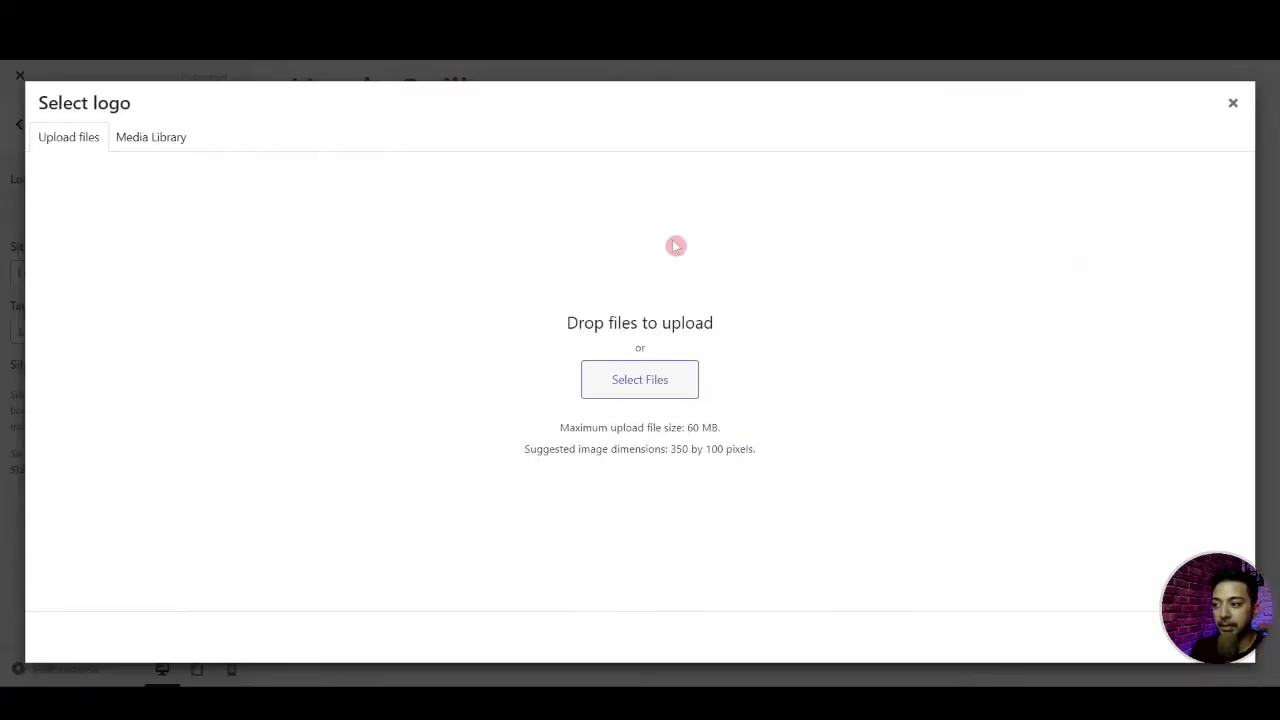
left_click(128, 140)
left_click(515, 408)
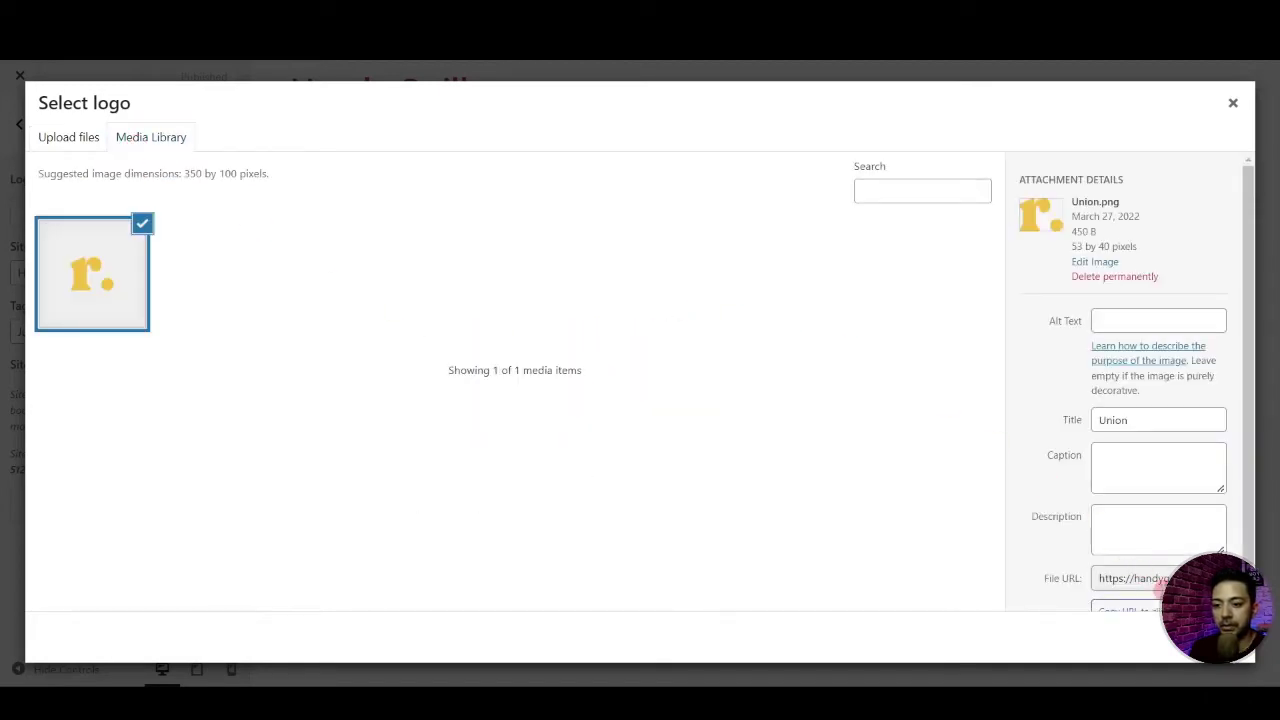
left_click(1205, 637)
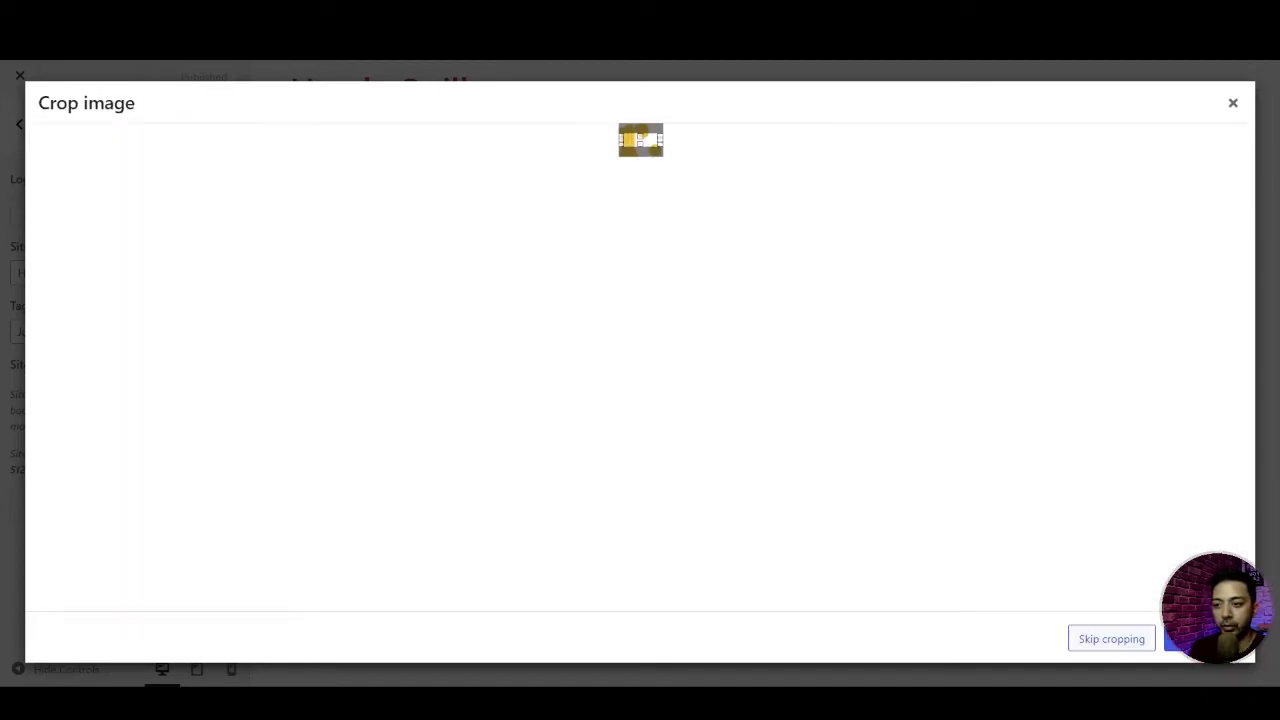
left_click(1112, 641)
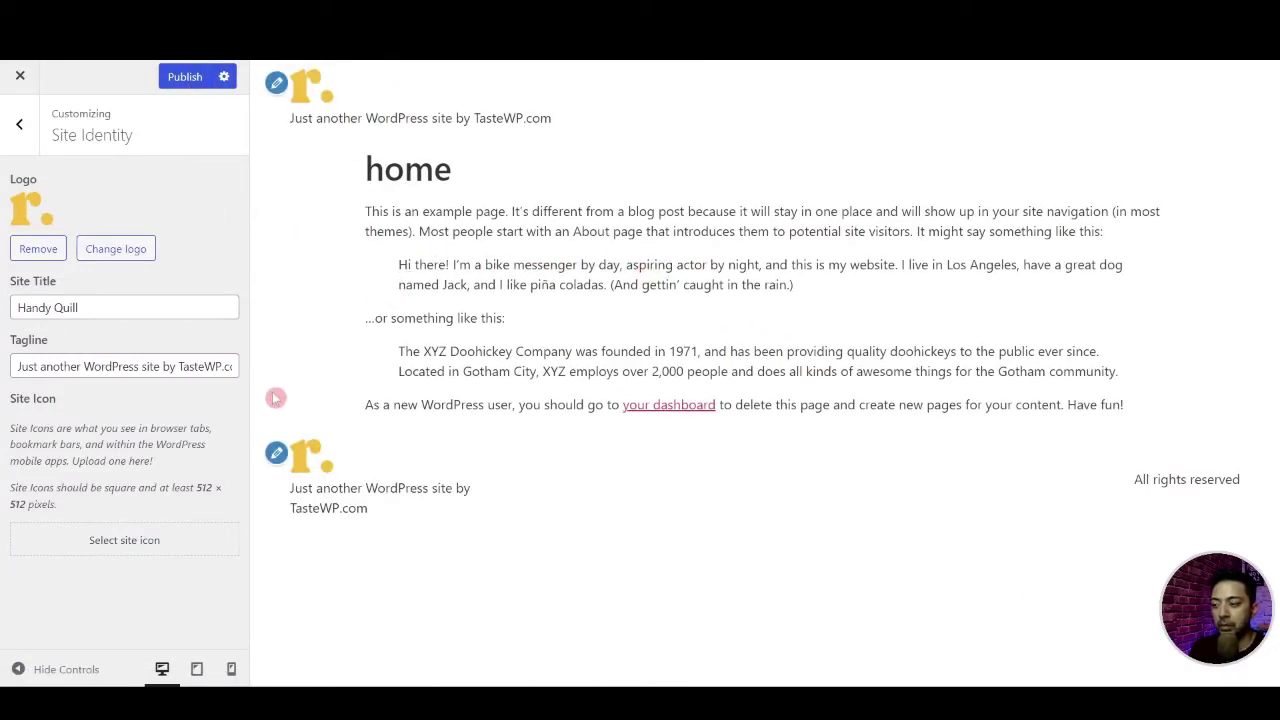
left_click(172, 80)
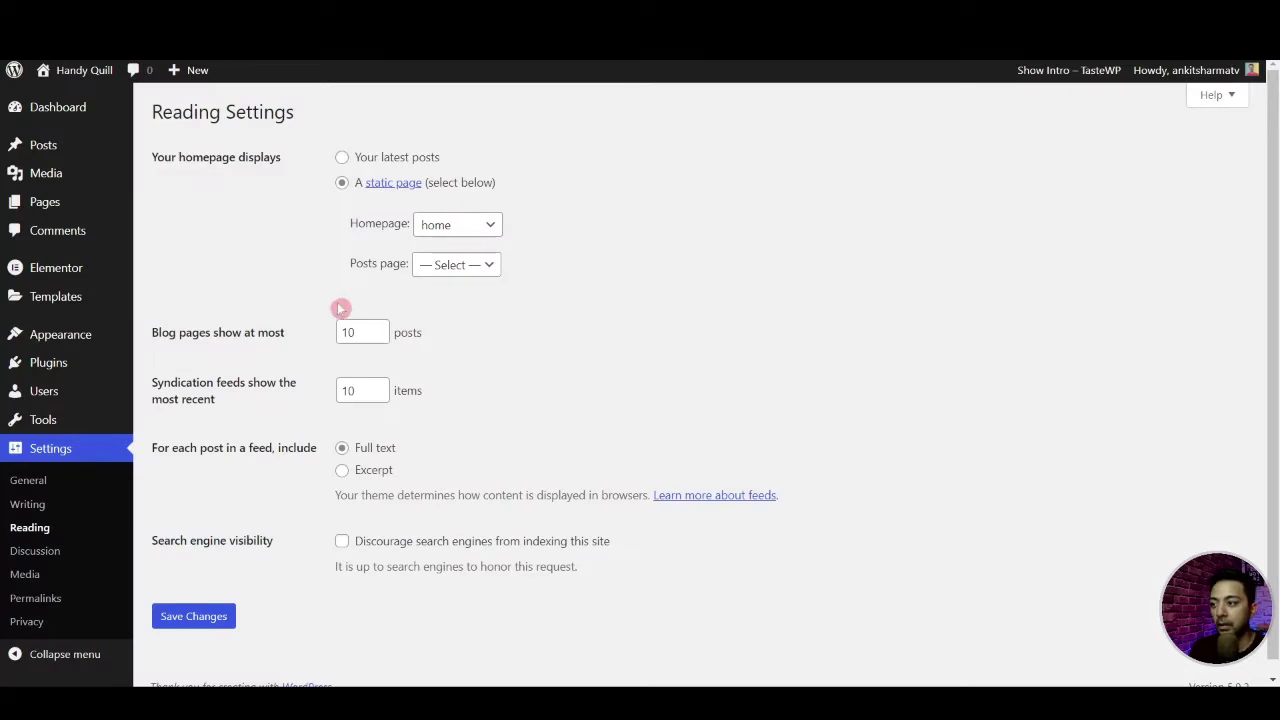
Create a new header template in the Elementor Theme Builder and browse the library's ready-made header blocks
mouse_move(43, 278)
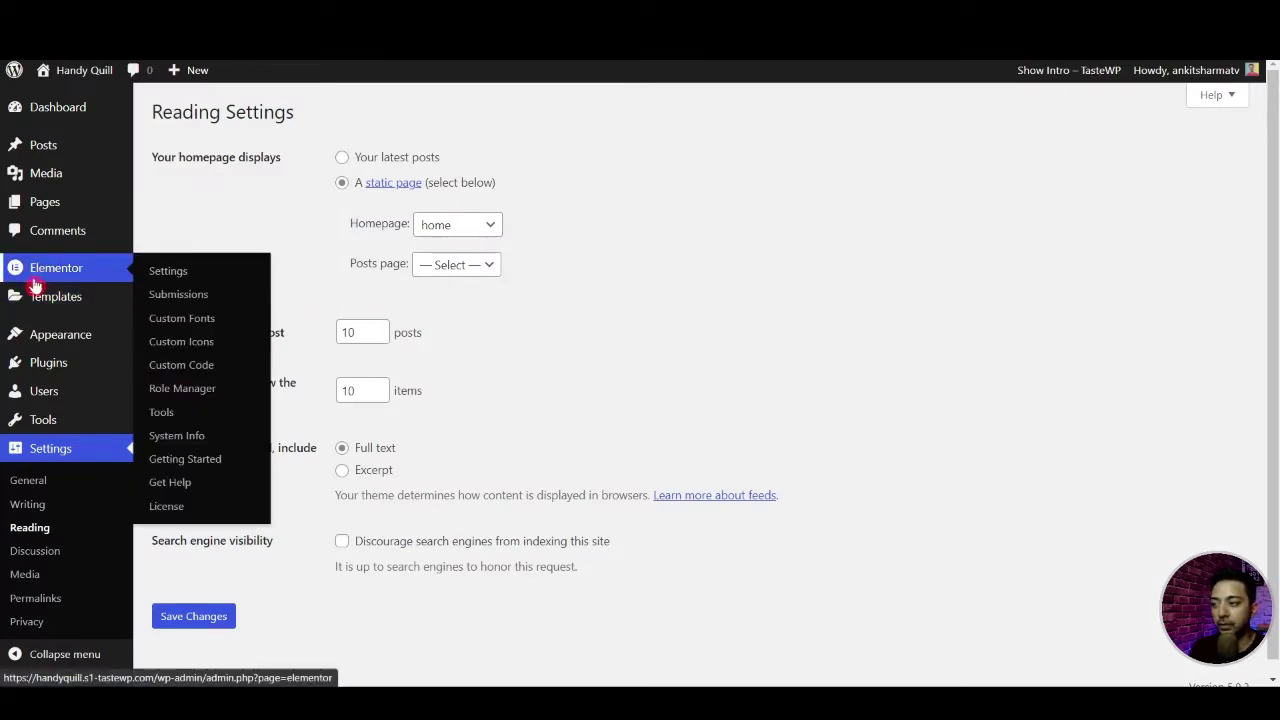
mouse_move(28, 305)
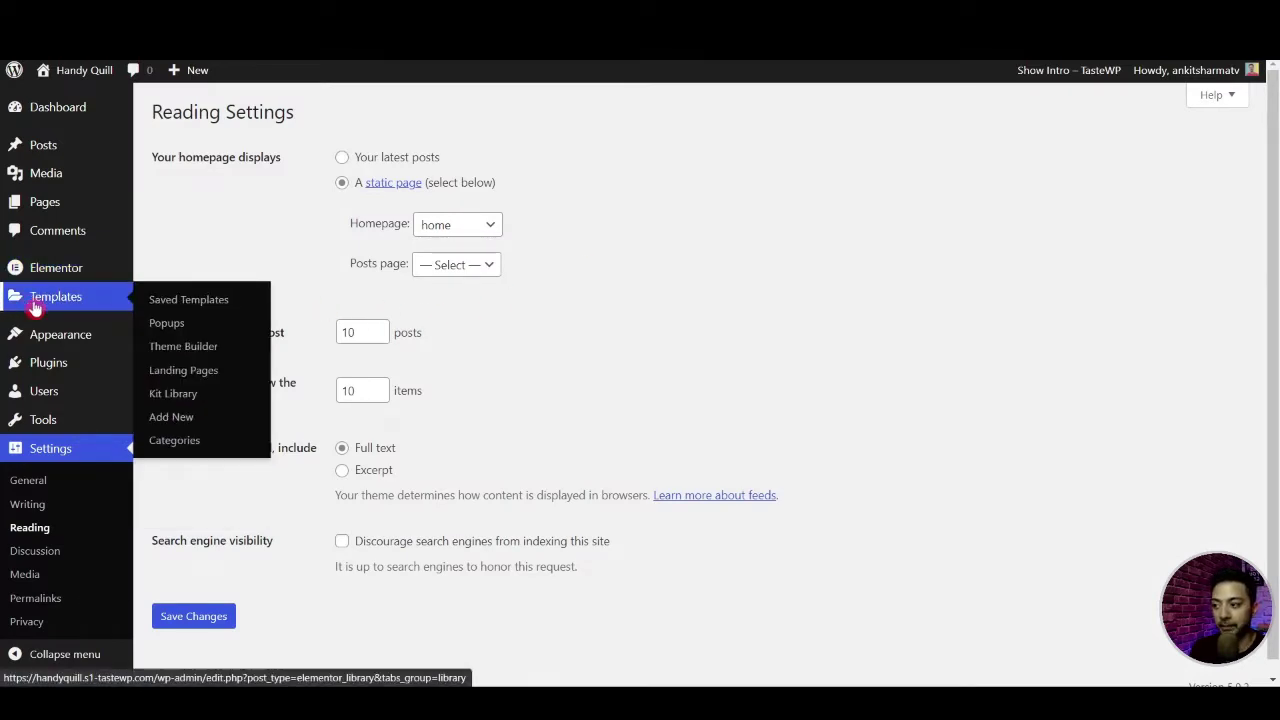
left_click(203, 355)
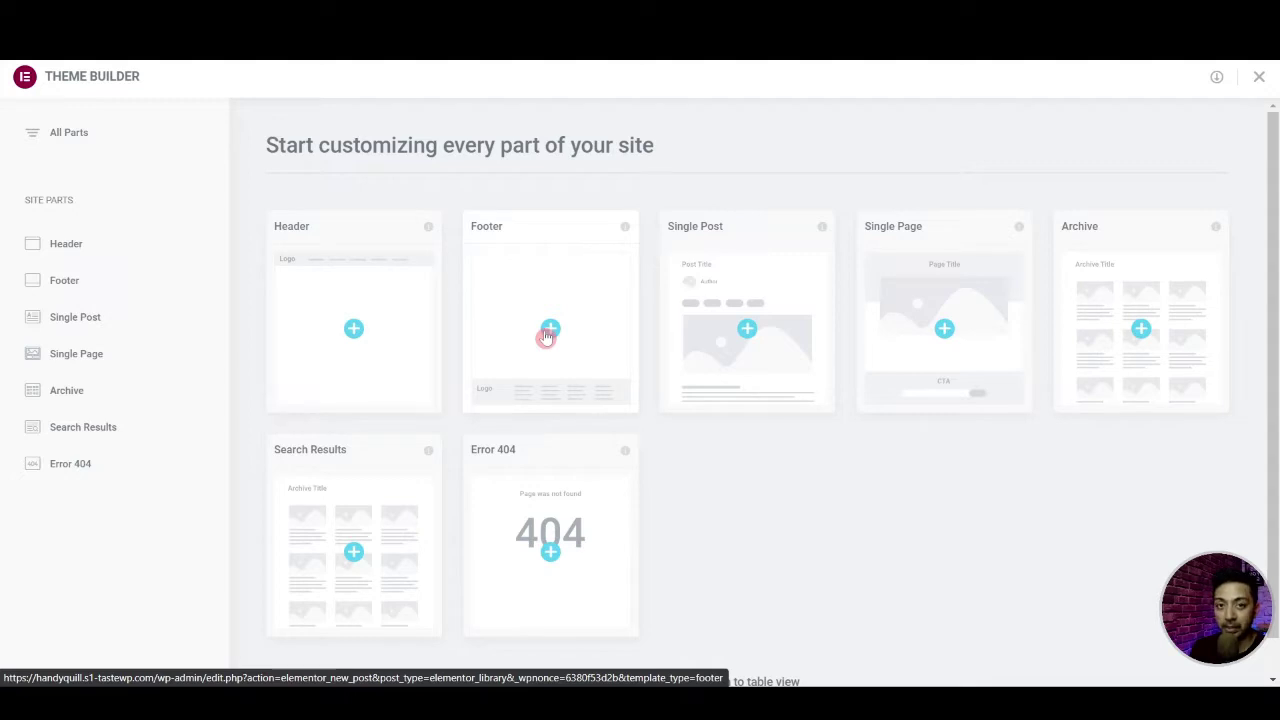
left_click(357, 329)
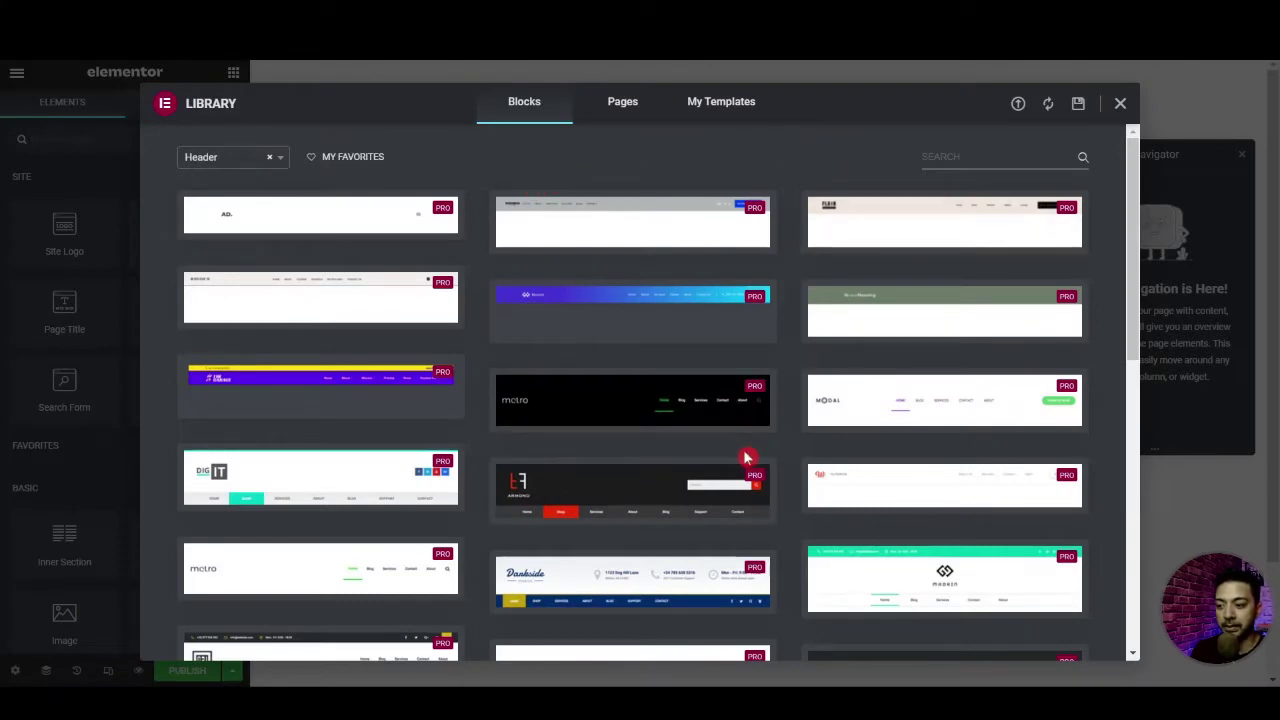
scroll(745, 458, "down", 3)
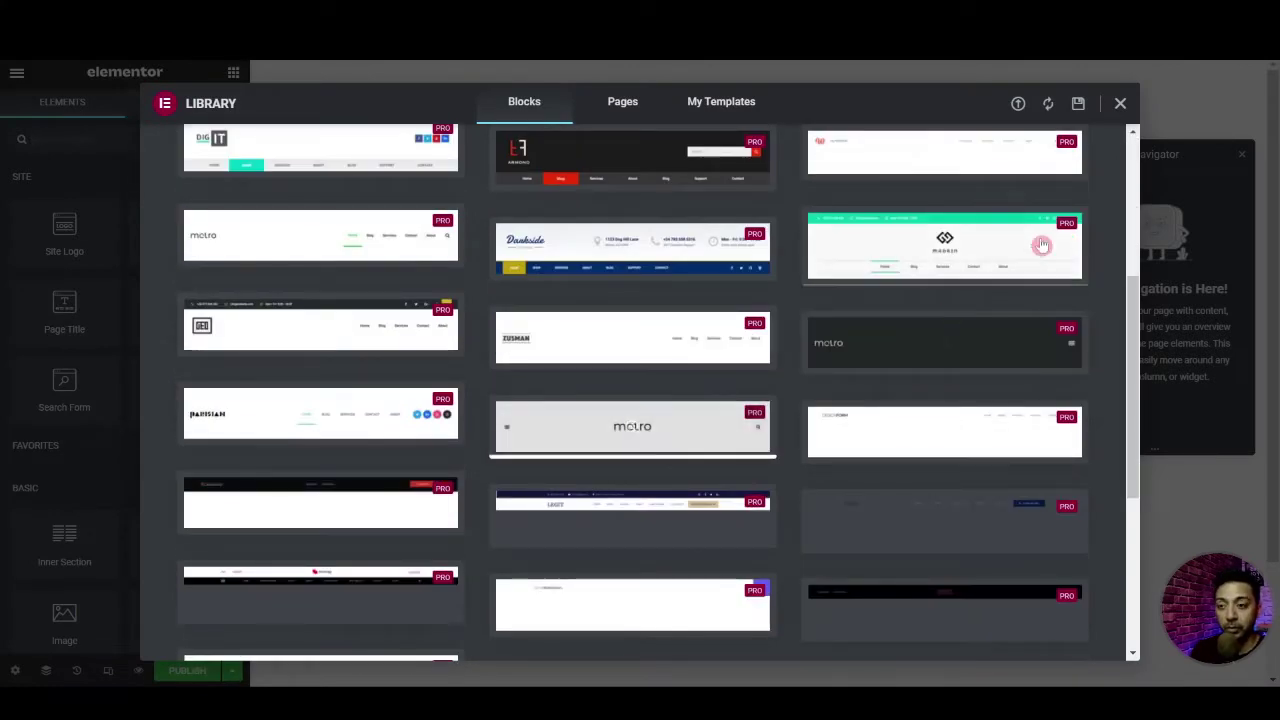
Close the block library and set the header template's title to "r-header"
left_click(1118, 106)
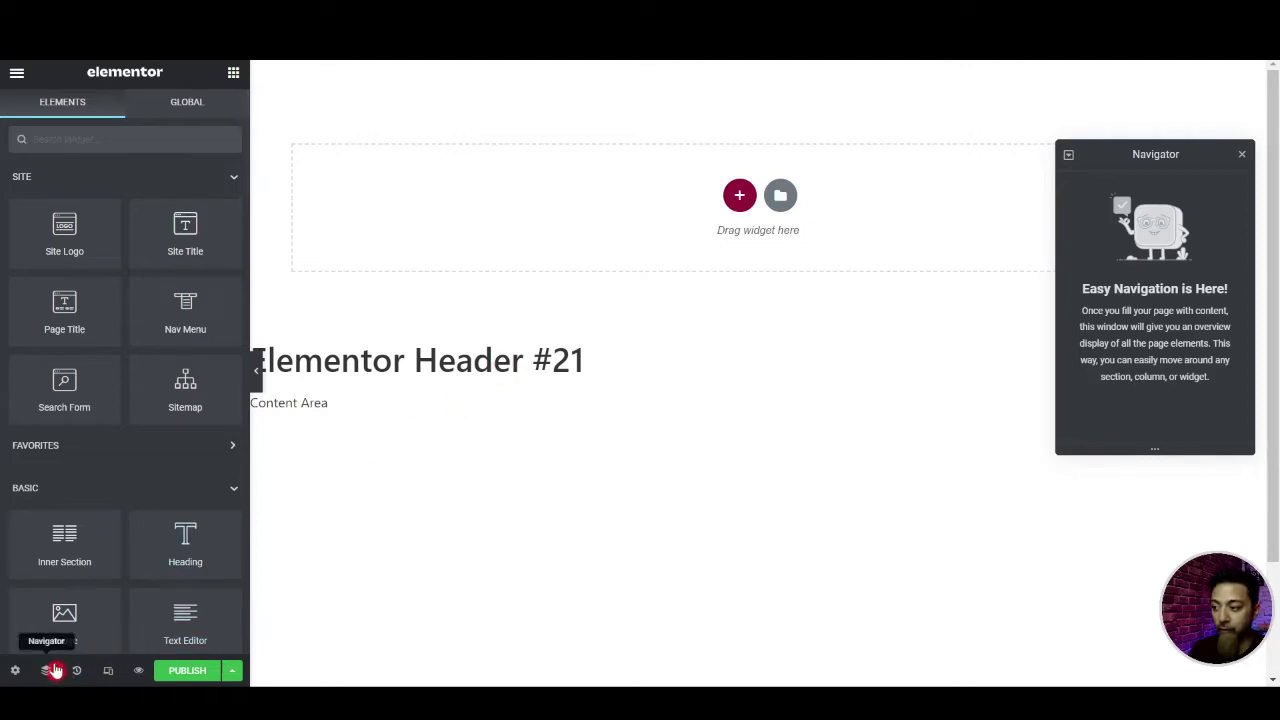
left_click(15, 670)
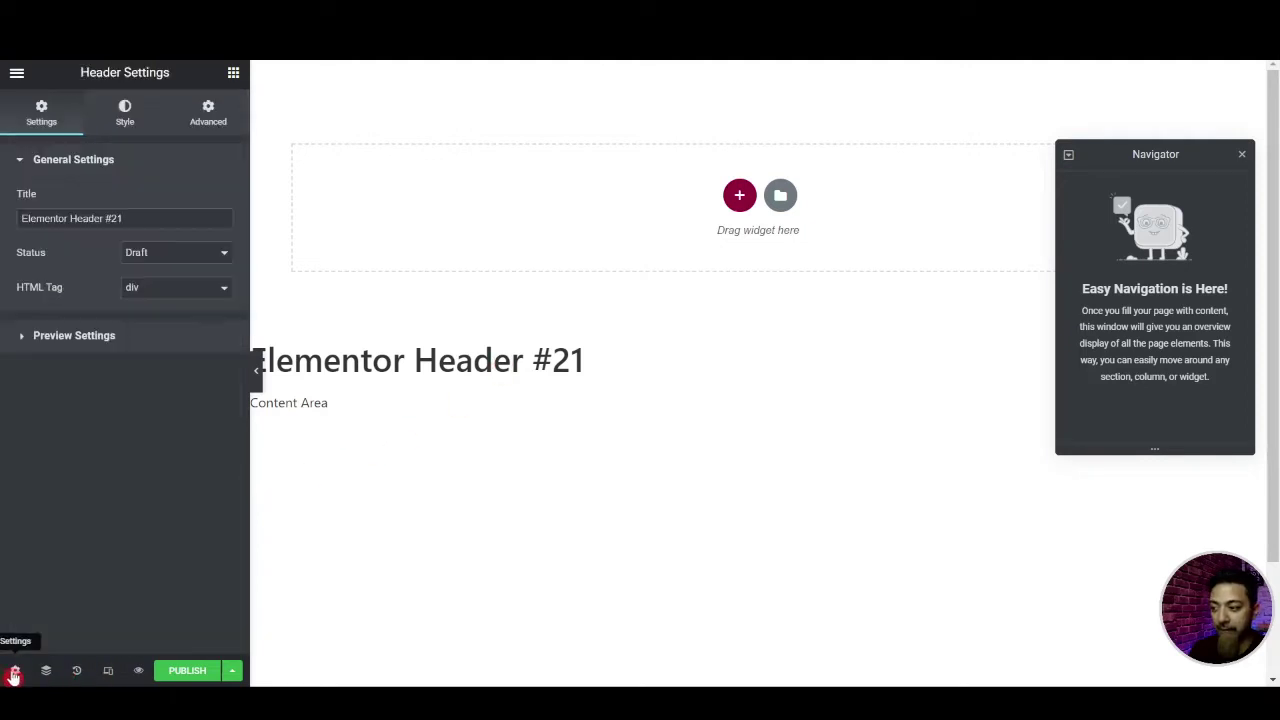
triple_click(119, 214)
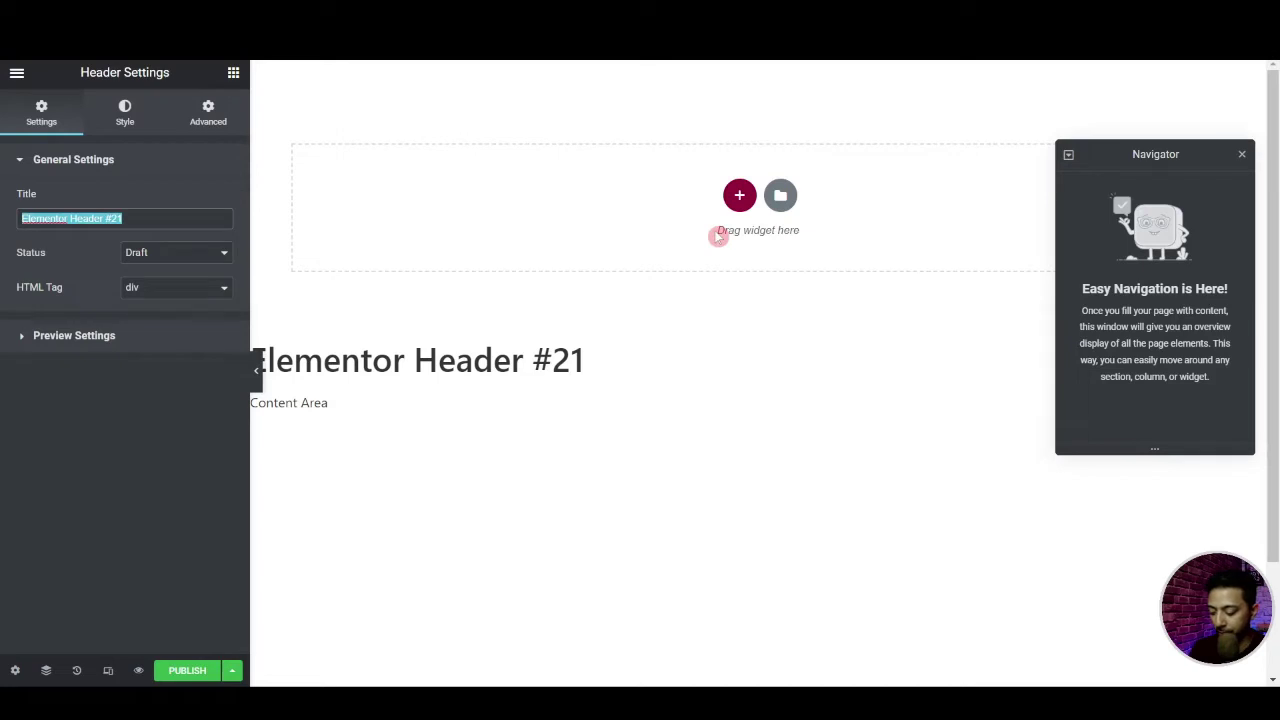
type("r-header")
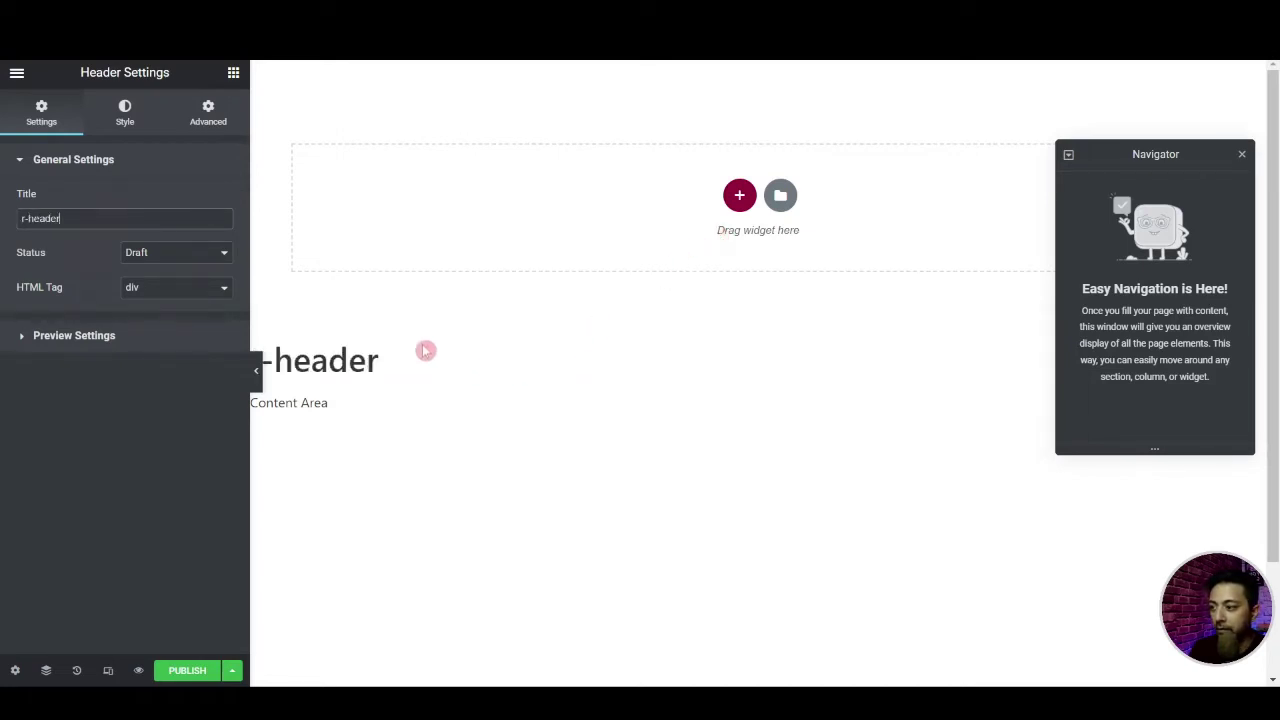
Add a two-column section to the header and place an Icon List widget in its first column
left_click(233, 72)
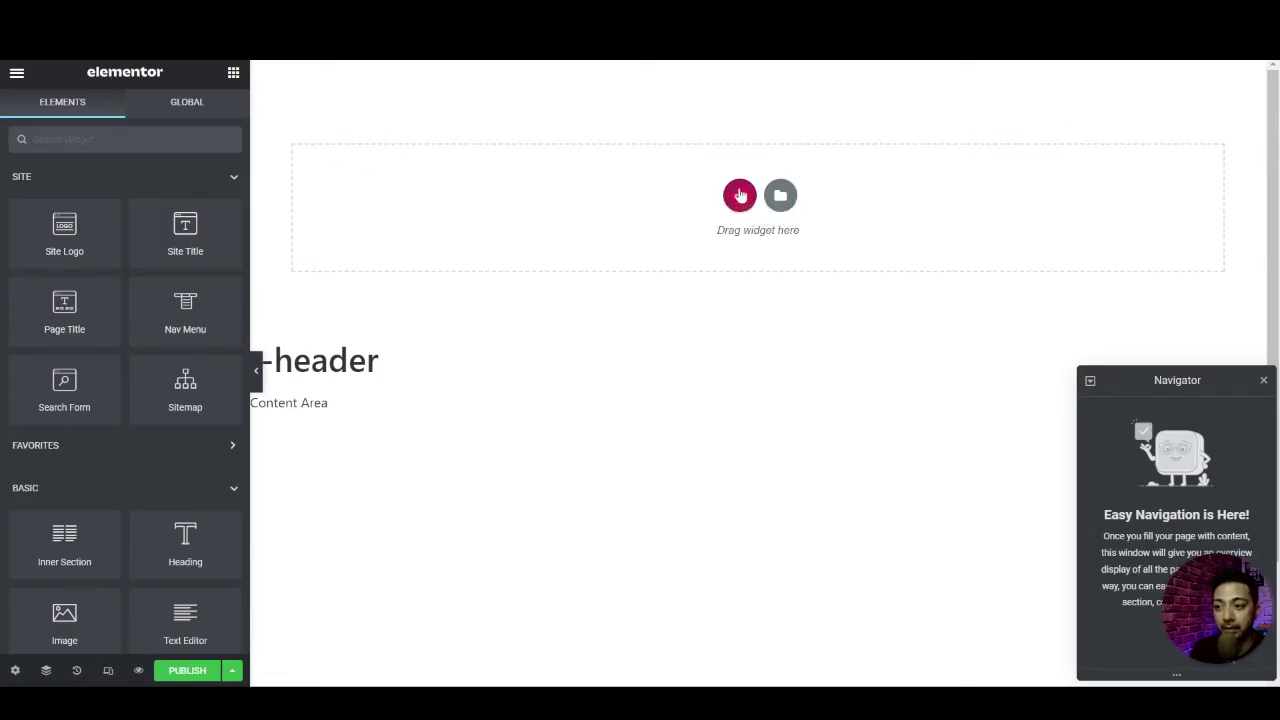
left_click(740, 196)
left_click(636, 249)
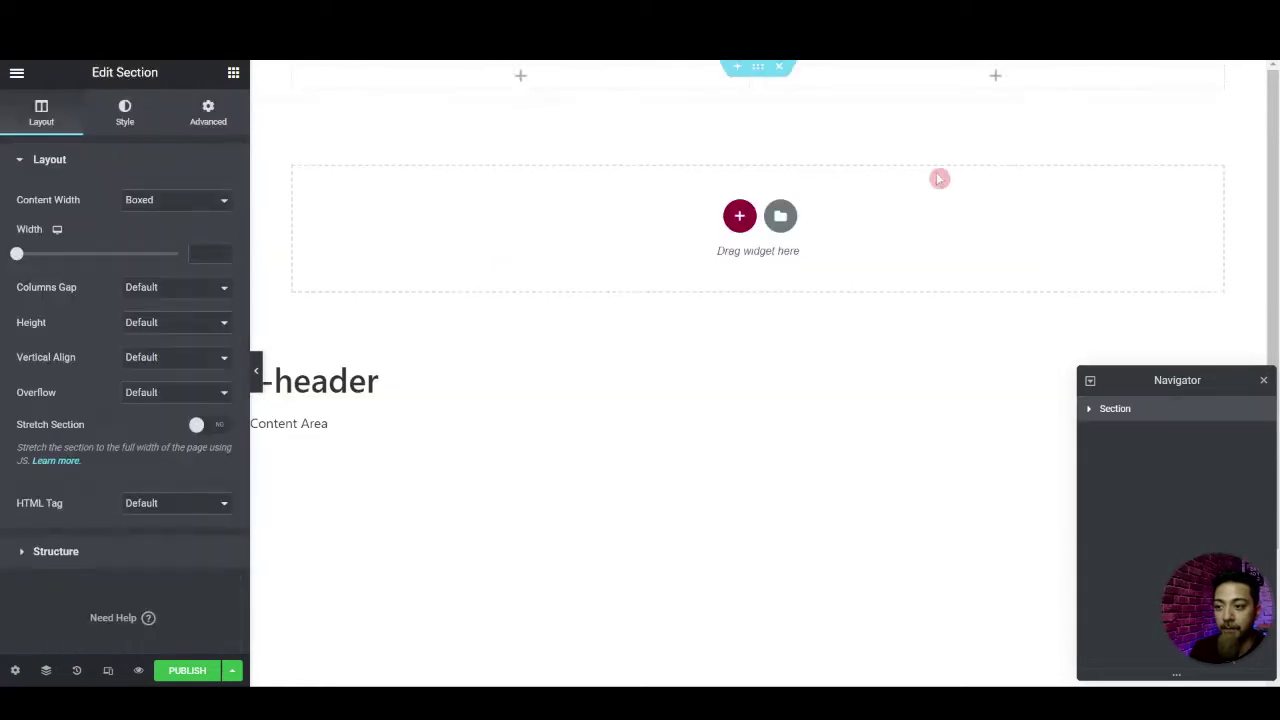
left_click(520, 75)
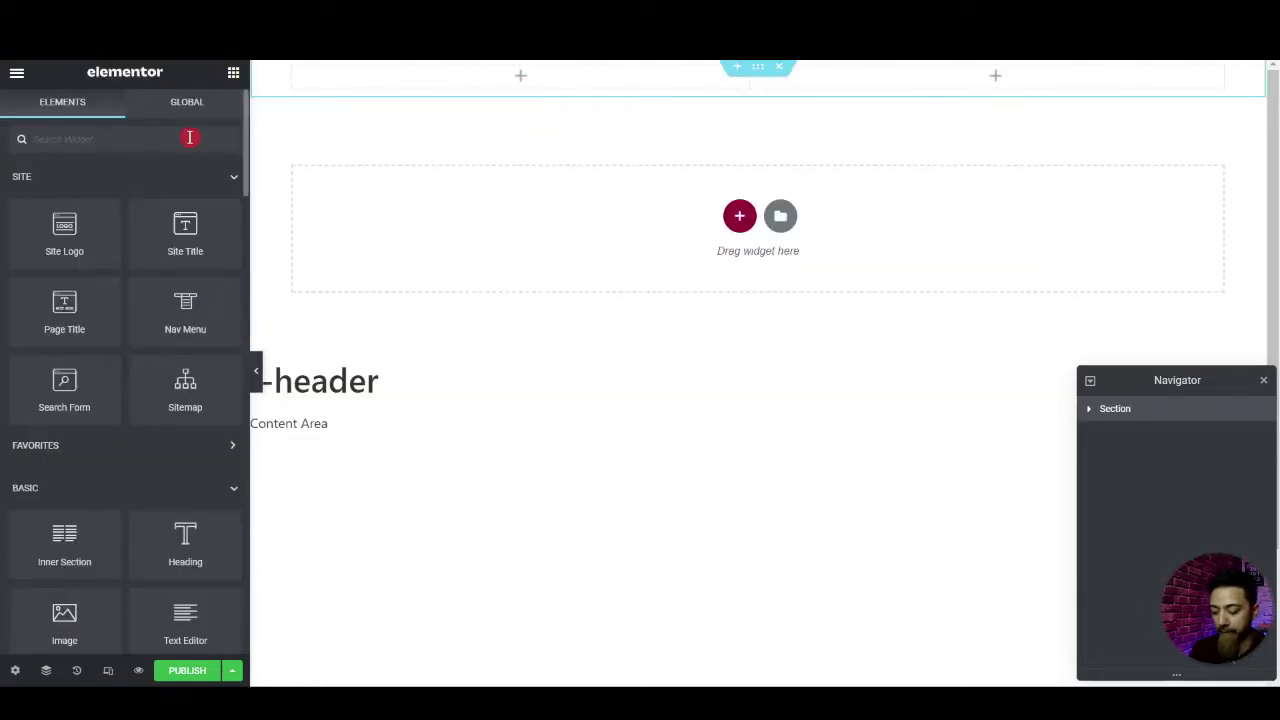
type("icon")
left_click_drag(64, 275, 517, 85)
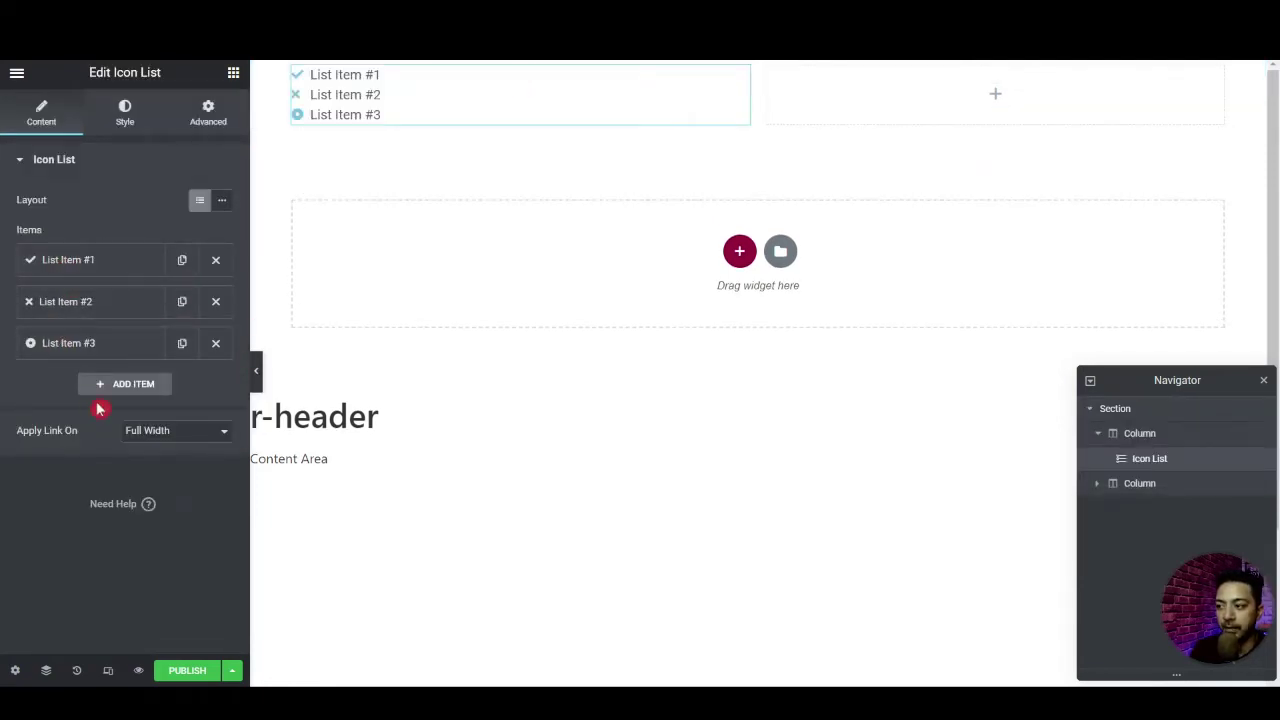
Remove the second and third icon list items and replace the remaining item's text with the business phone number
left_click(222, 301)
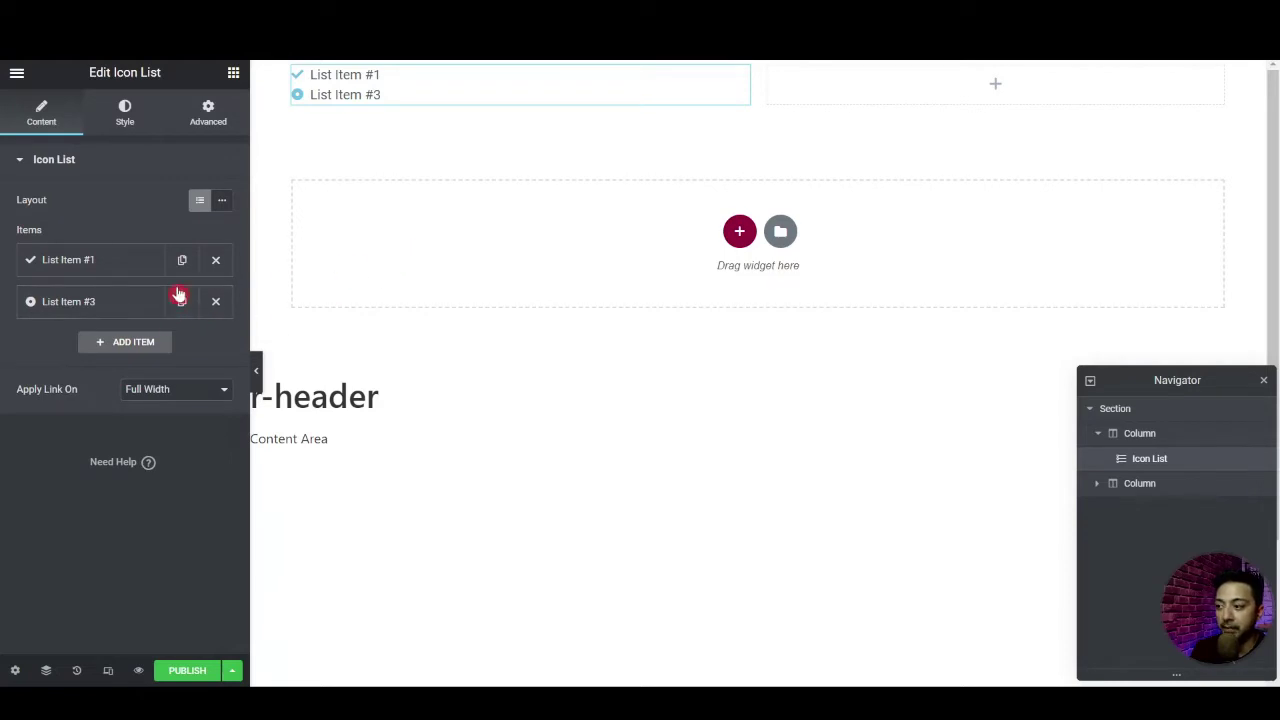
left_click(213, 301)
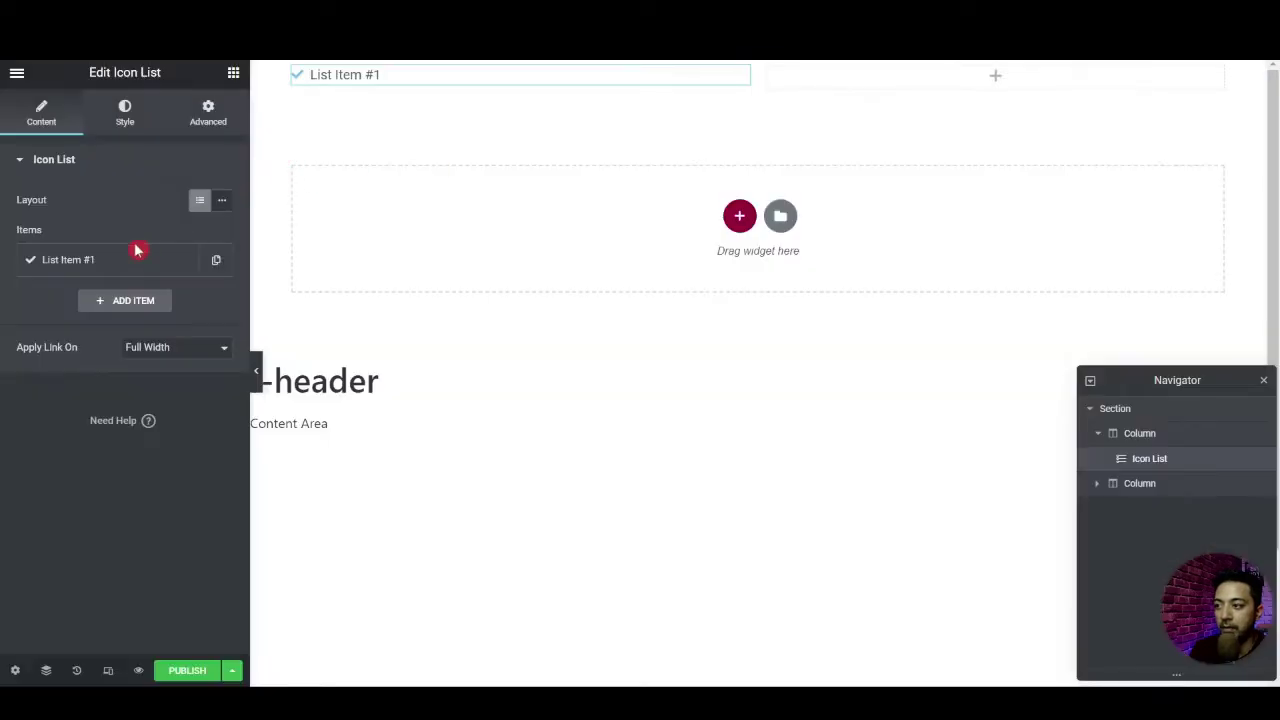
left_click(100, 259)
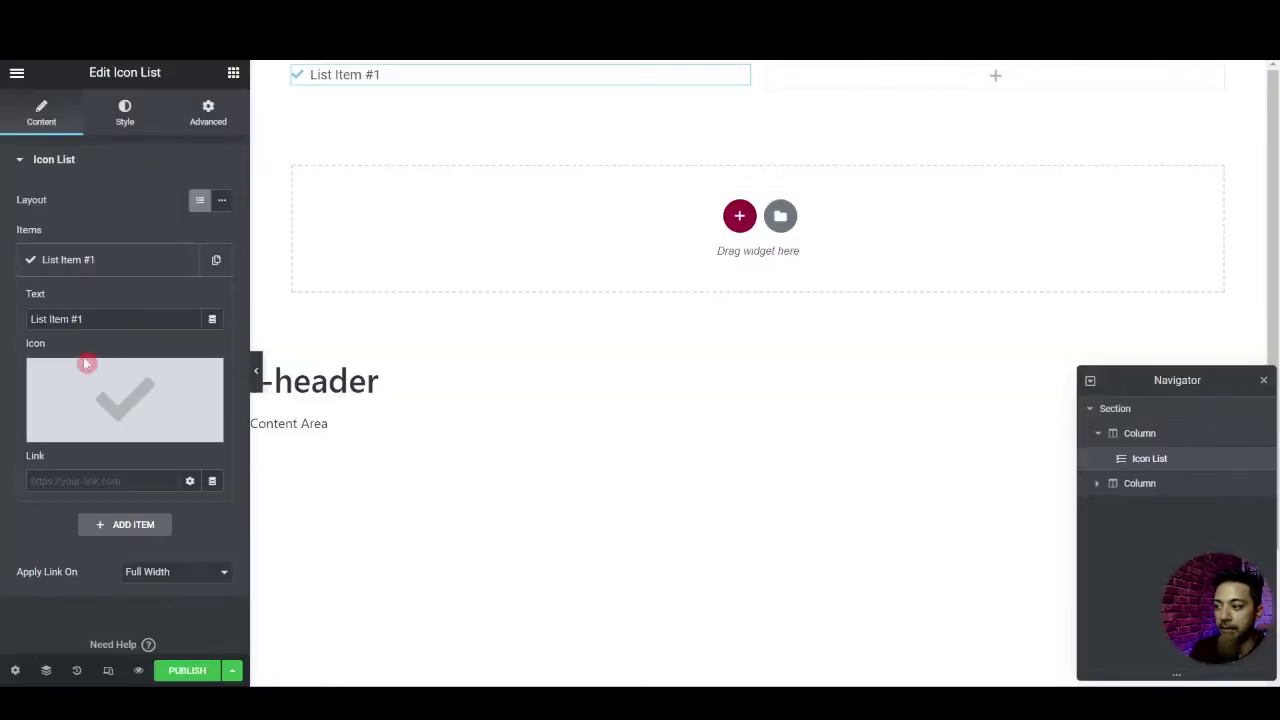
left_click(88, 320)
key("ctrl+a")
type("(+123) 596 000")
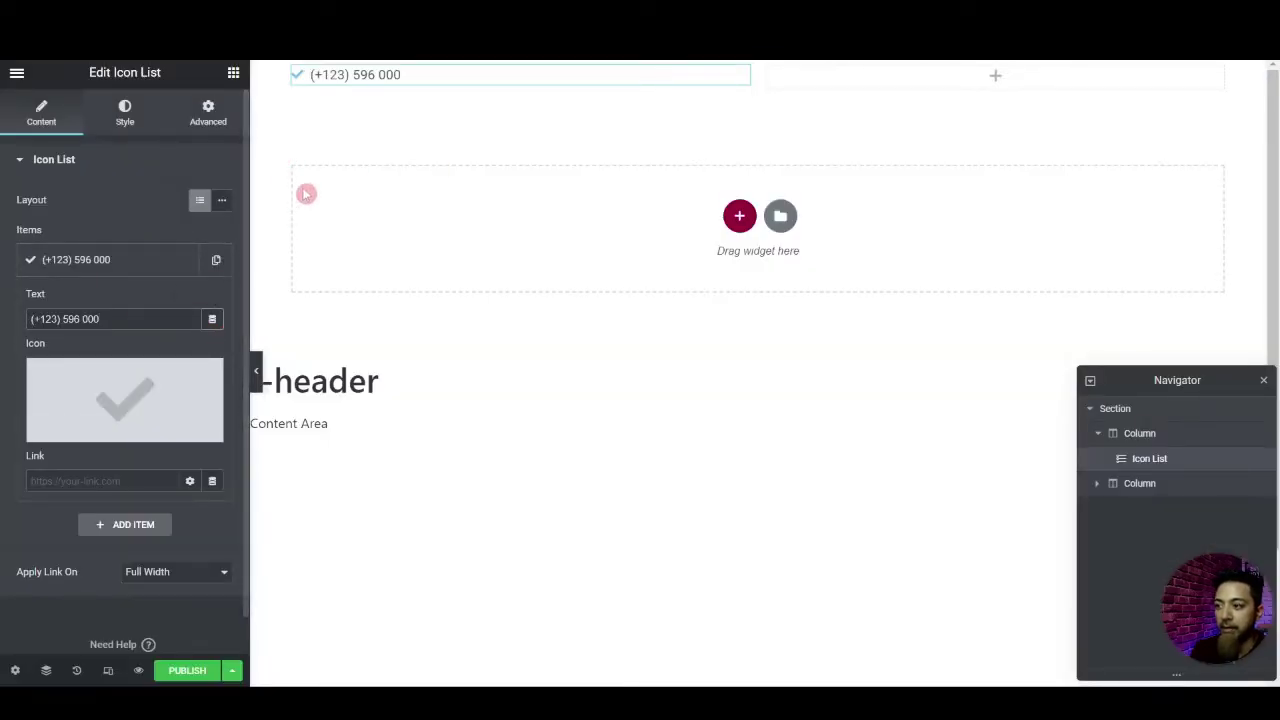
Change the phone number item's icon from the check mark to a phone icon from the icon library
left_click(131, 386)
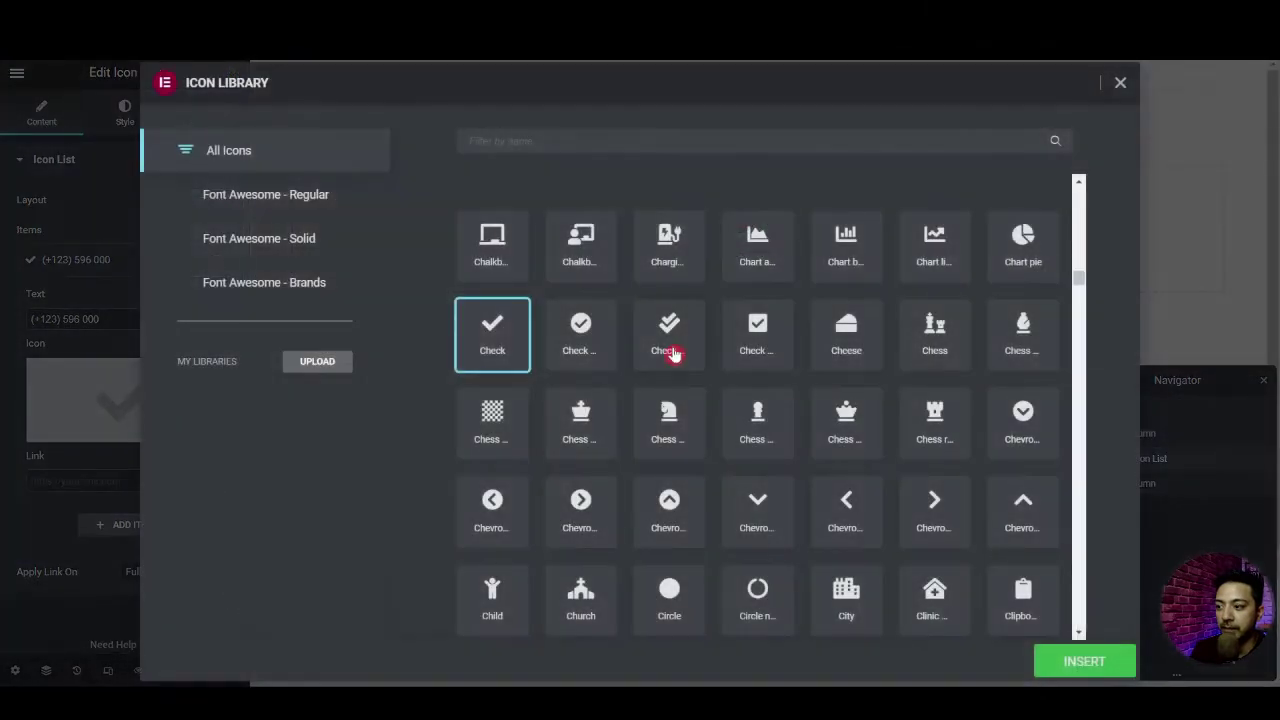
left_click(583, 137)
type("ph")
double_click(685, 382)
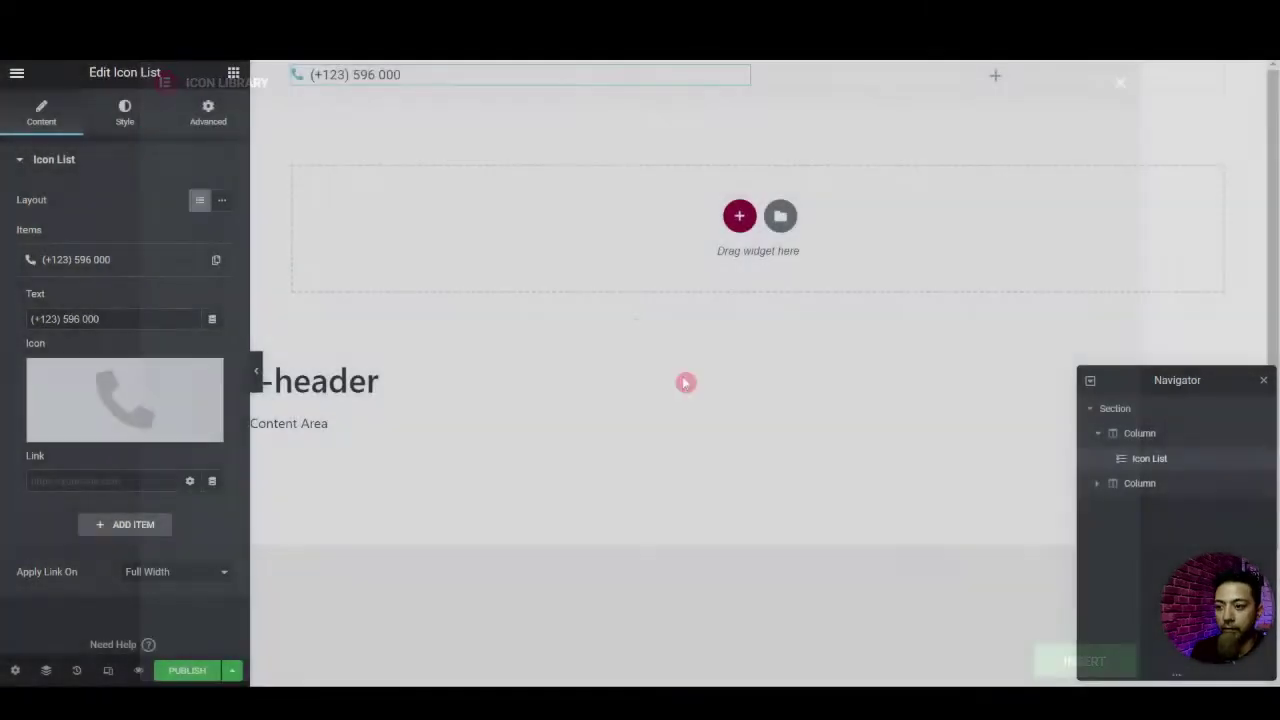
left_click(136, 257)
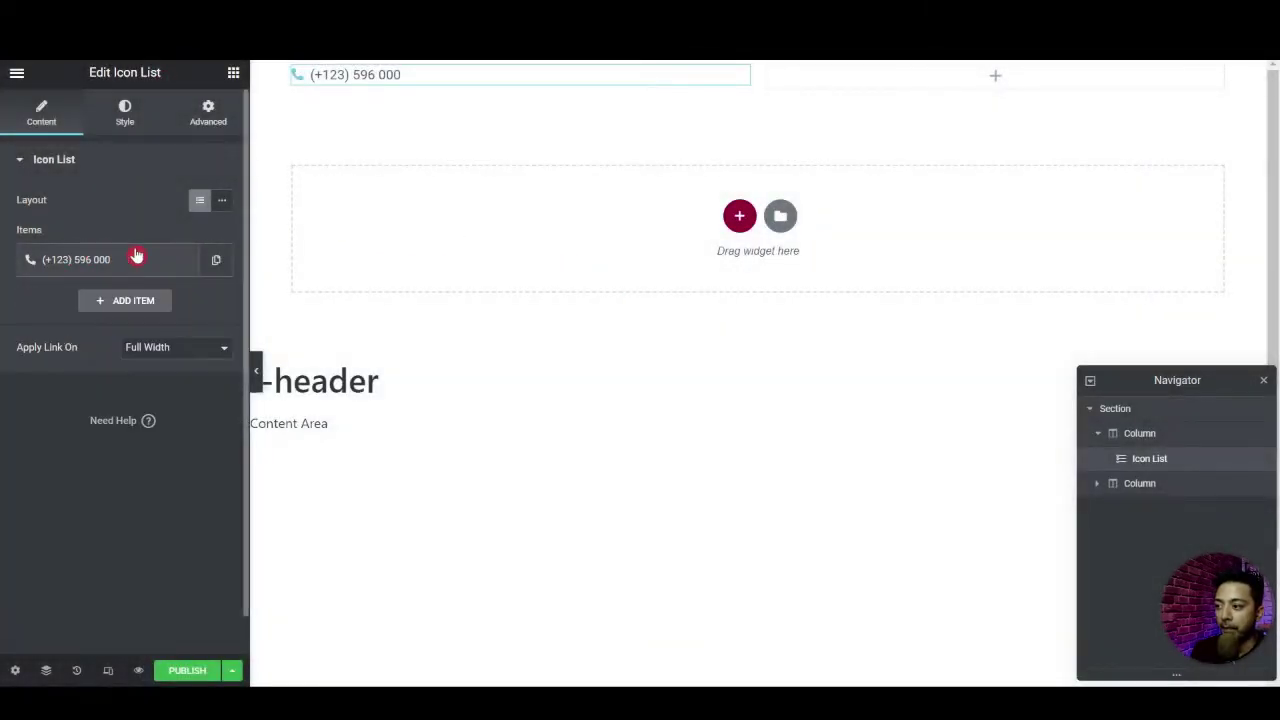
Duplicate the phone item and replace the copy's text with the street address copied from the finished demo site's header
left_click(216, 259)
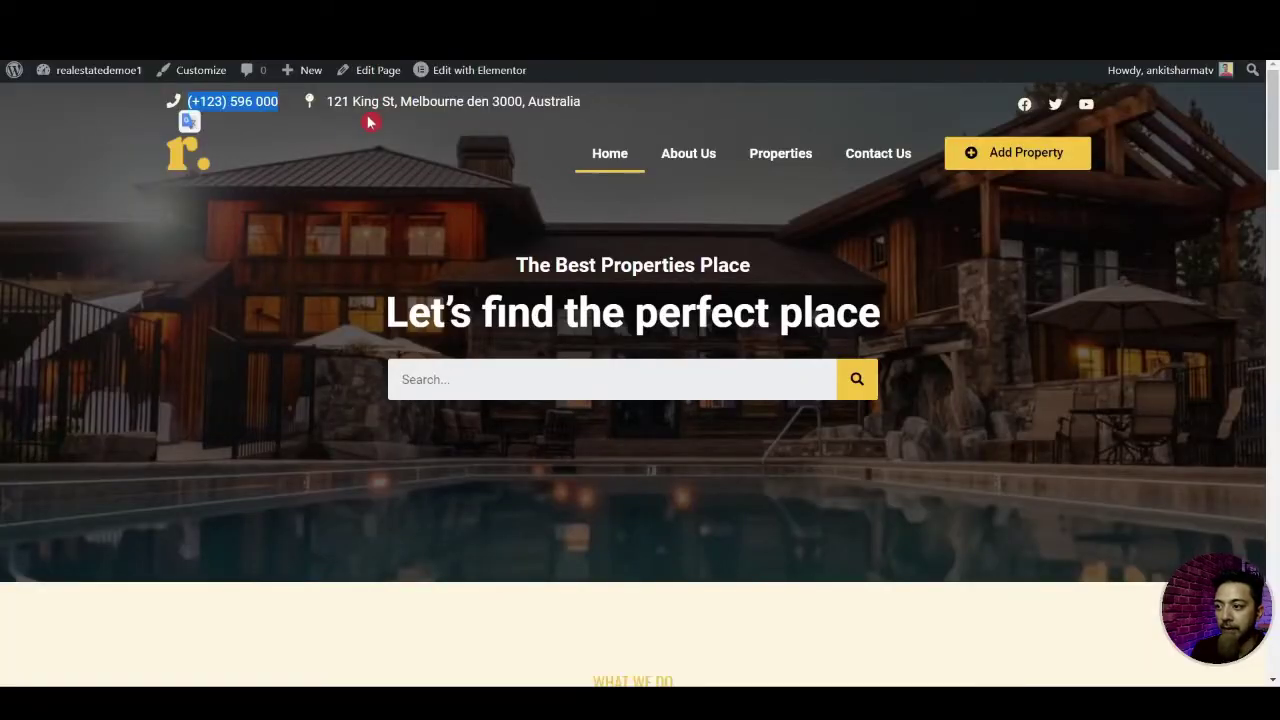
left_click_drag(330, 103, 586, 114)
key("ctrl+c")
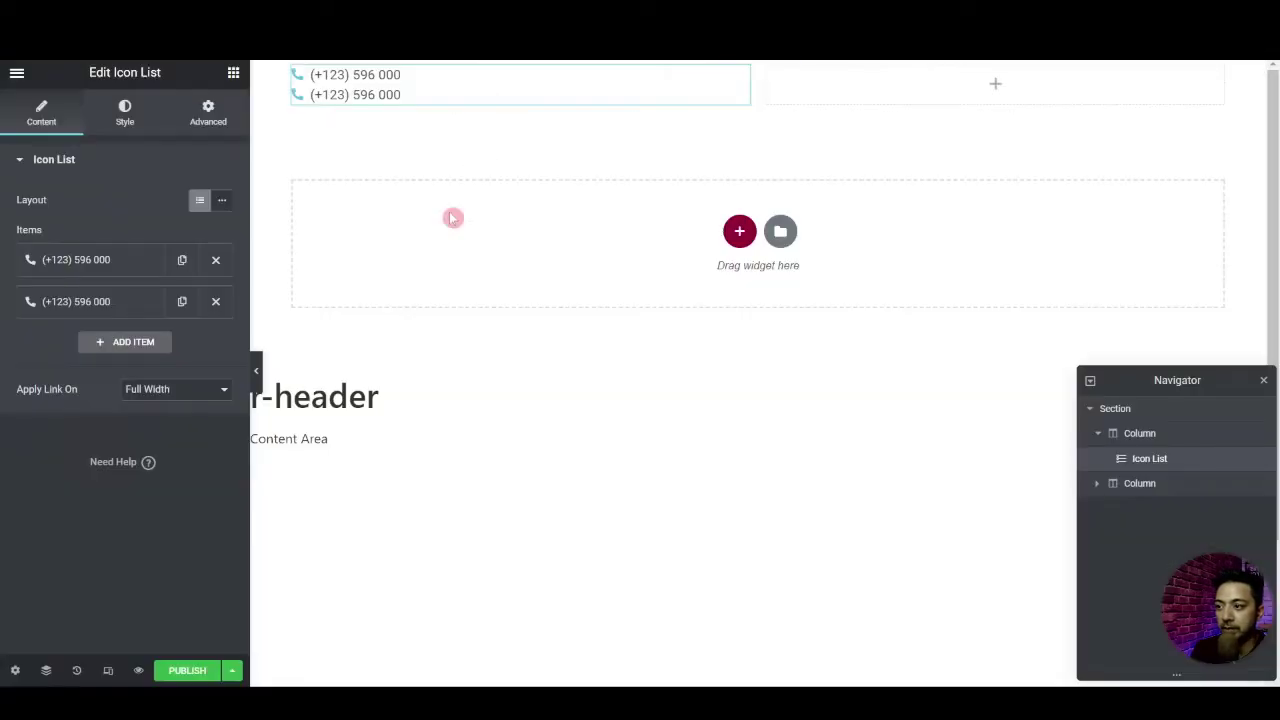
left_click(109, 294)
left_click_drag(89, 356, 180, 360)
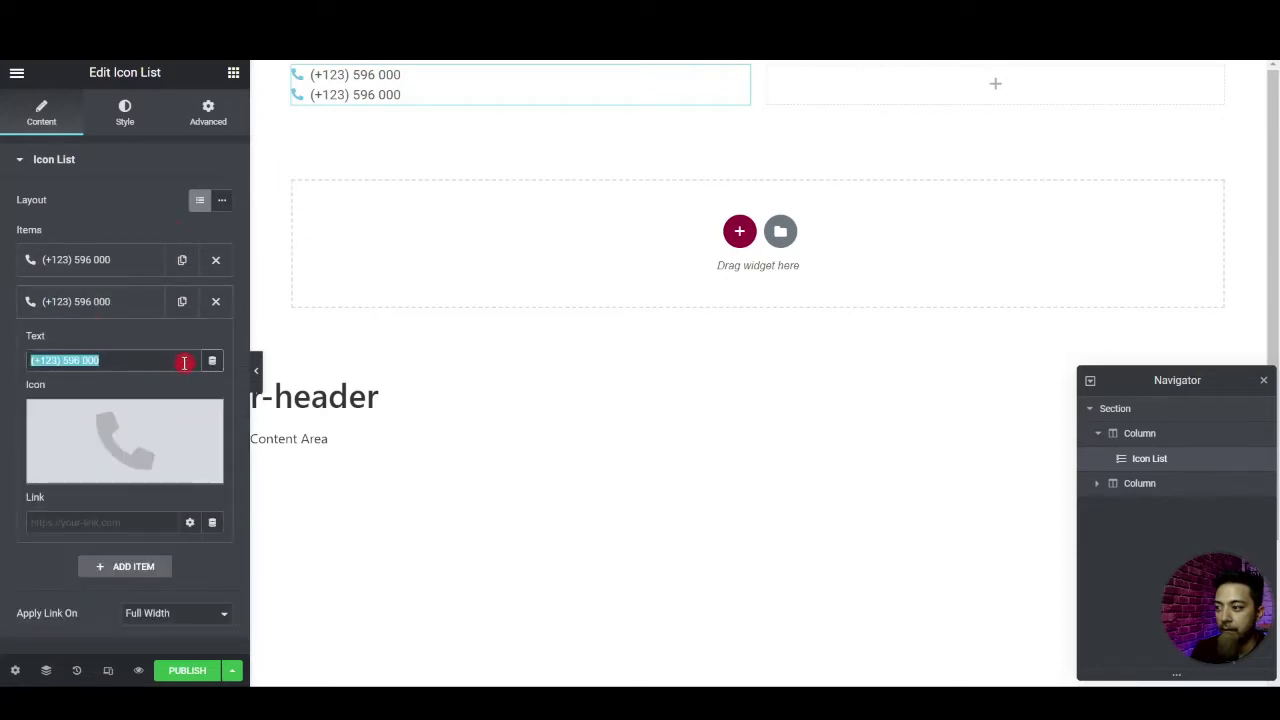
key("ctrl+v")
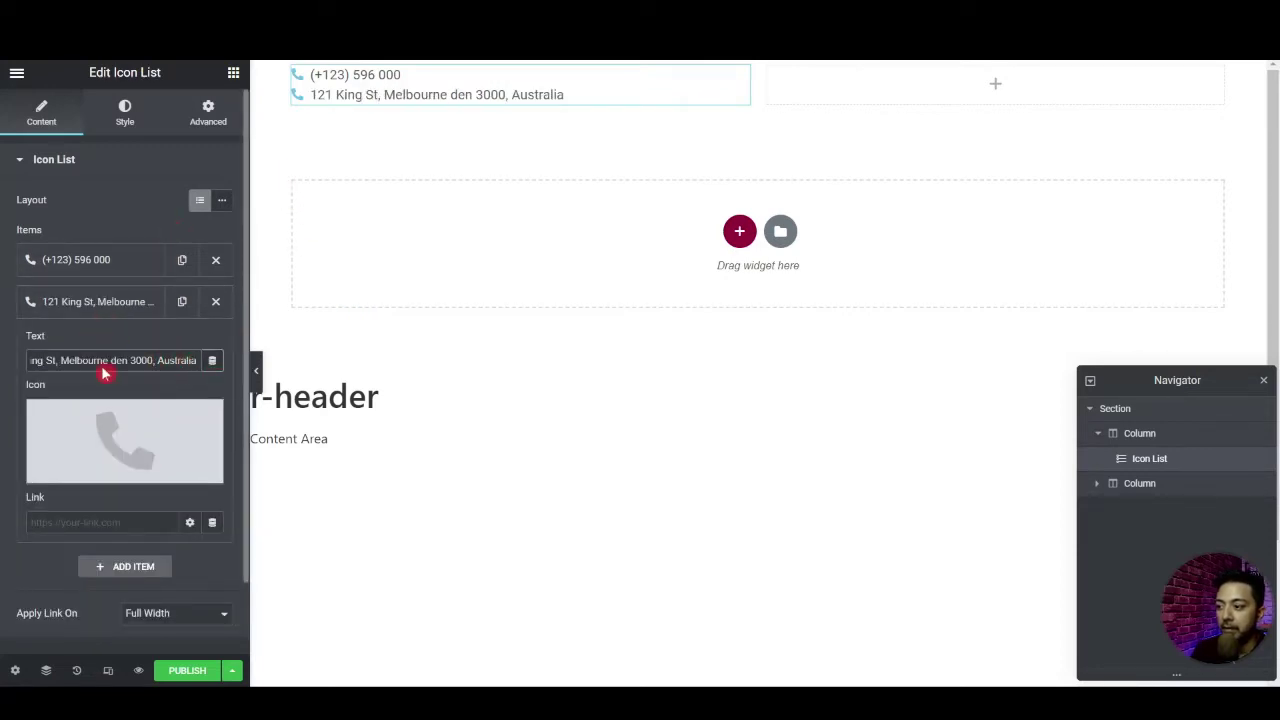
Change the address item's icon to Map pin and set the icon list's layout to inline
left_click(120, 435)
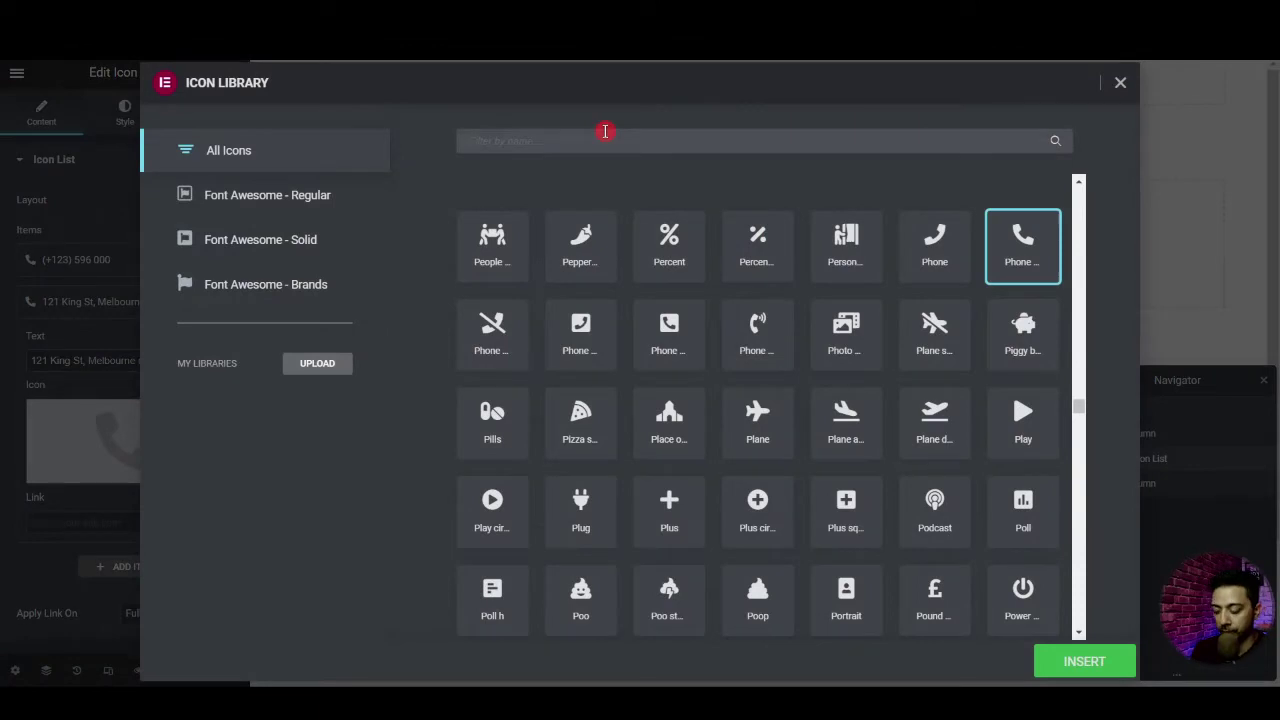
type("pin")
left_click(569, 266)
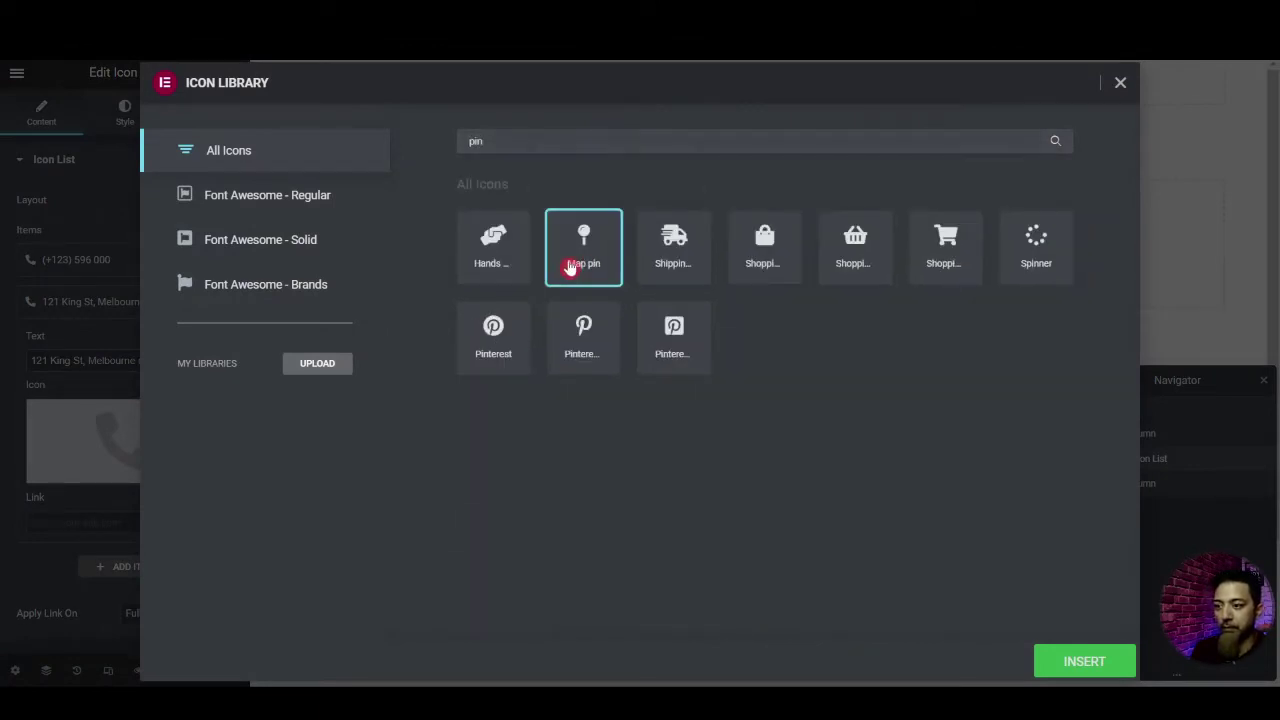
left_click(1060, 664)
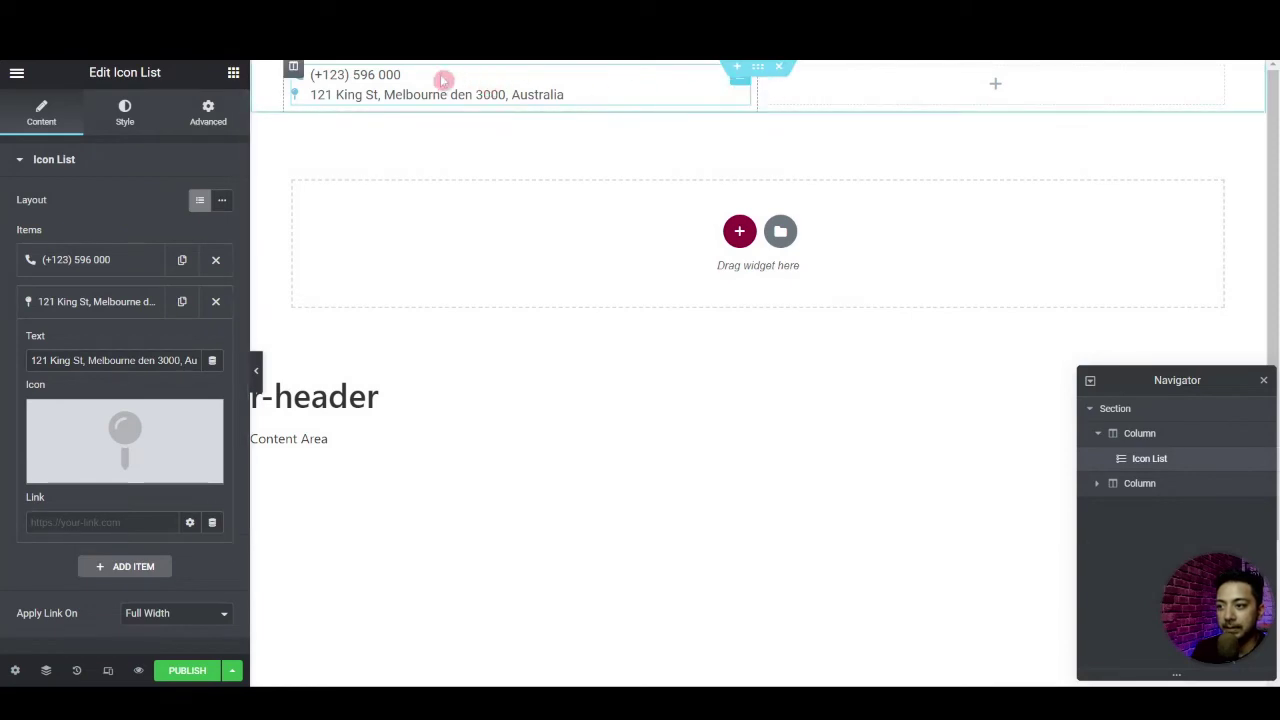
left_click(223, 203)
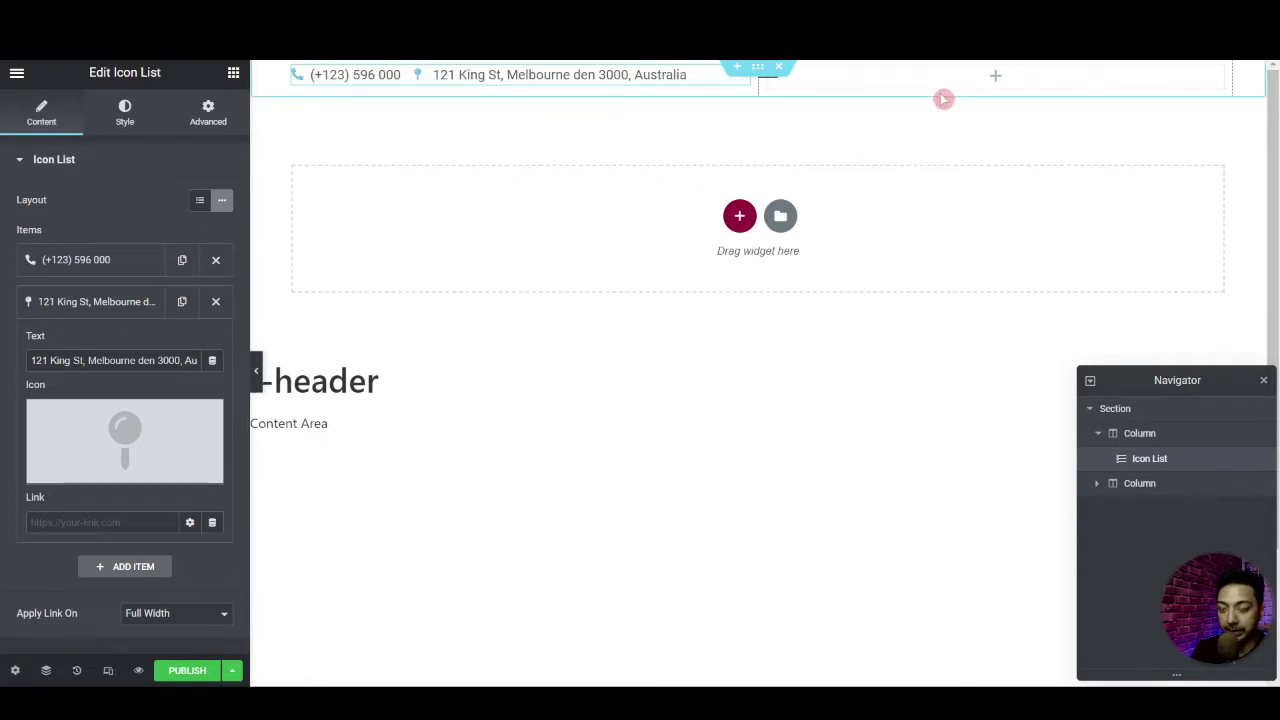
Widen the section's first column and add a Social Icons widget to the second column
left_click_drag(781, 86, 926, 89)
left_click(138, 149)
type("social")
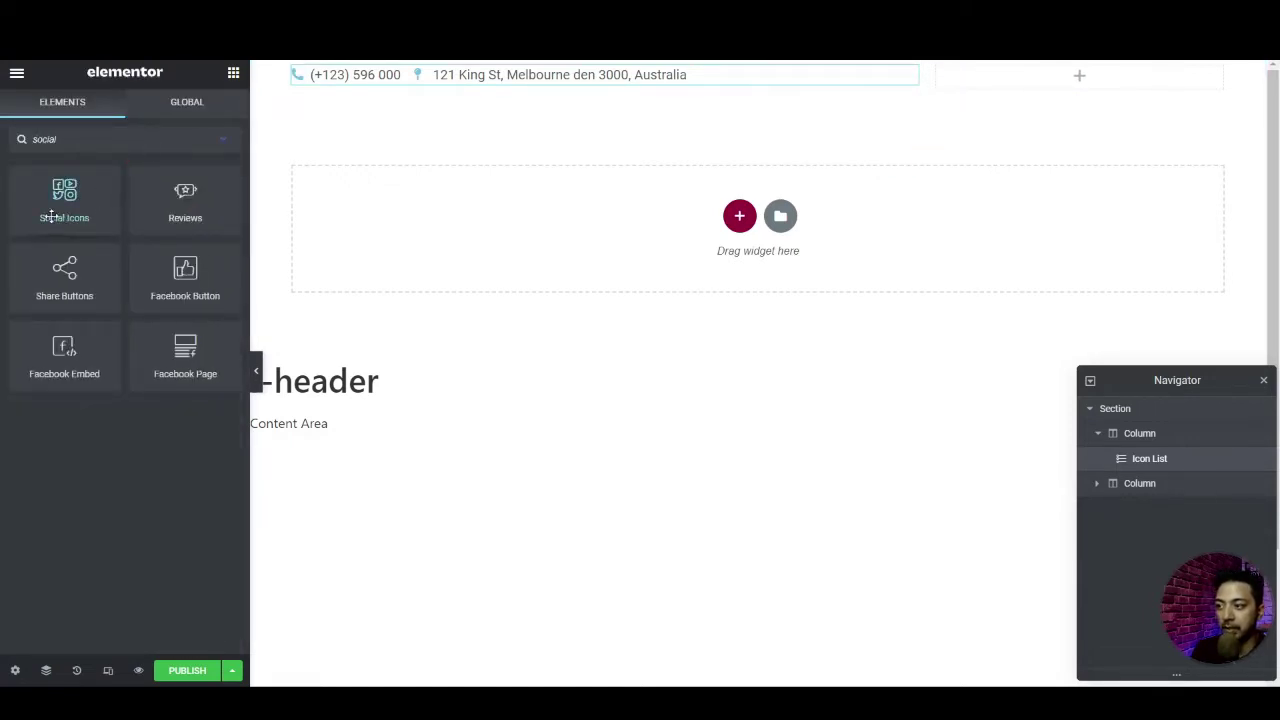
left_click_drag(52, 215, 1053, 85)
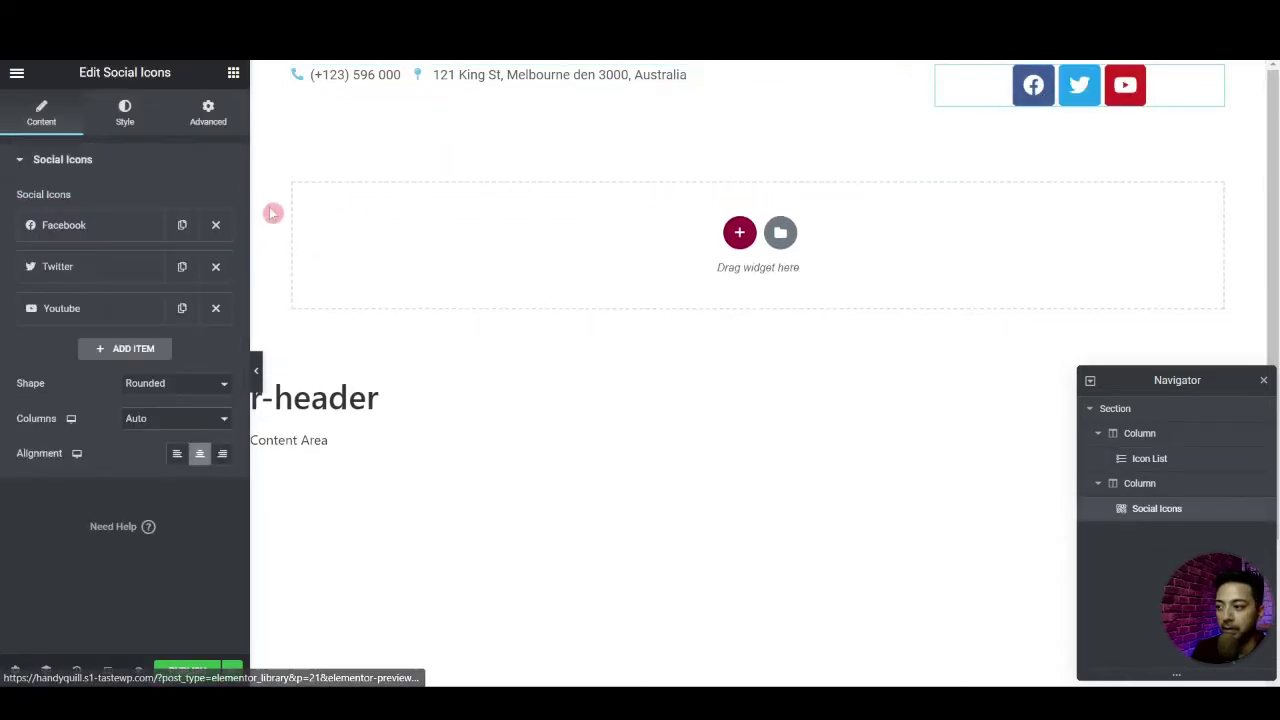
Add a fourth social icon item using the Instagram icon and set its link to "#"
left_click(110, 228)
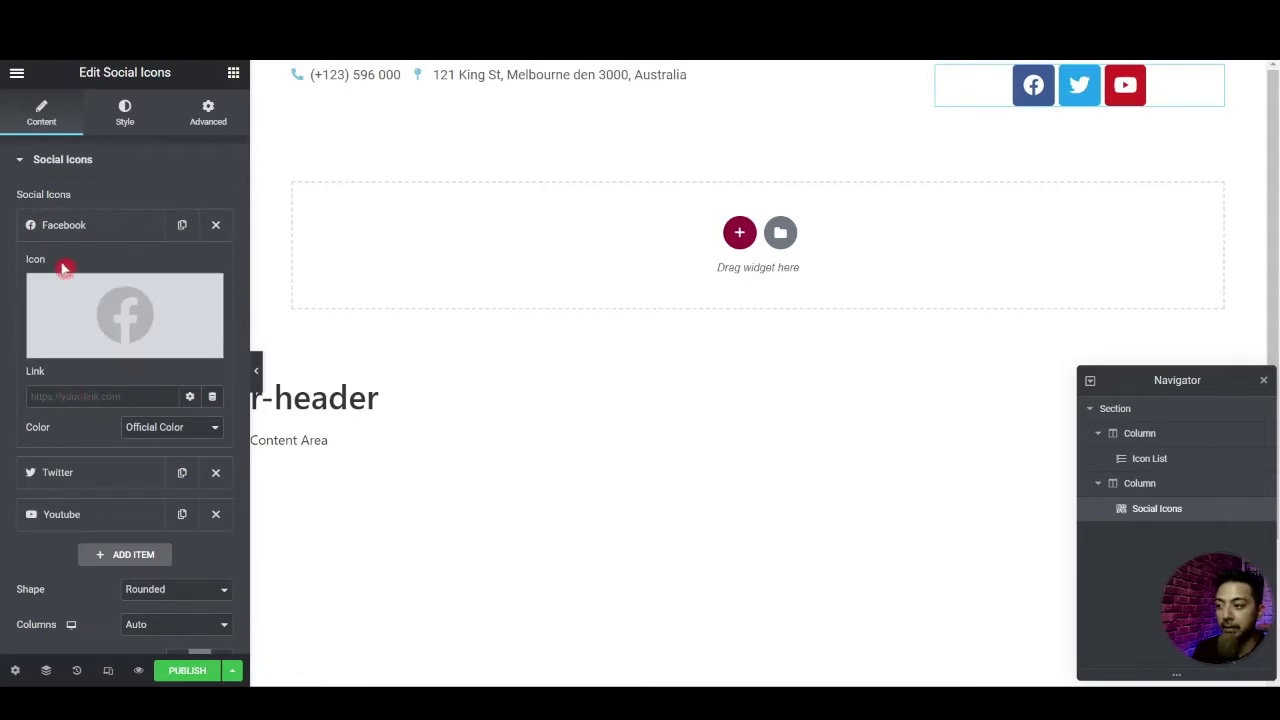
left_click(68, 226)
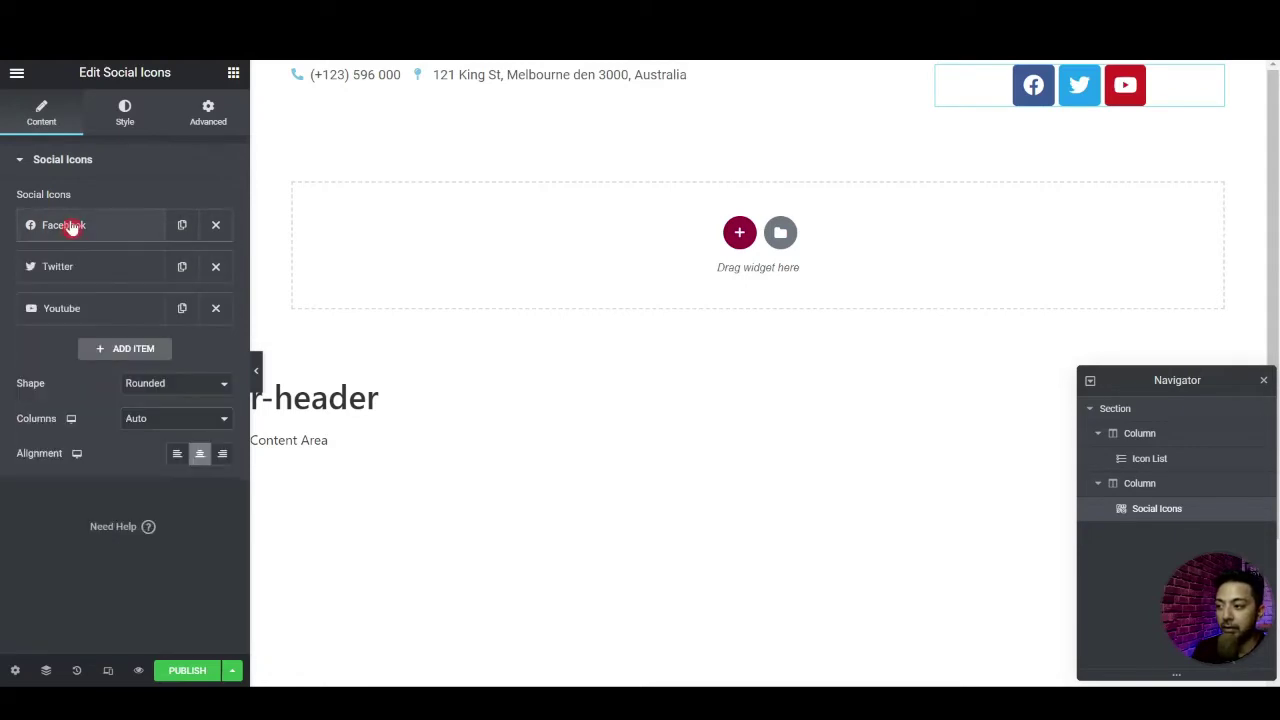
left_click(116, 352)
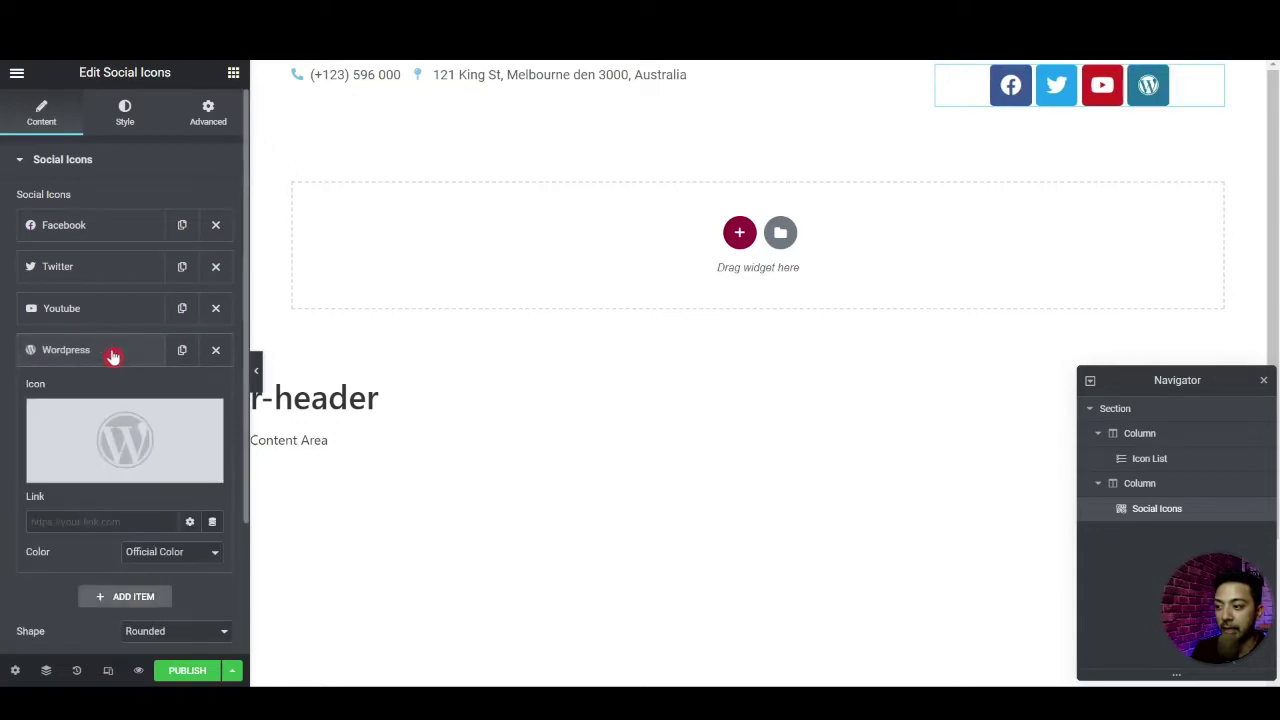
left_click(77, 466)
left_click(540, 140)
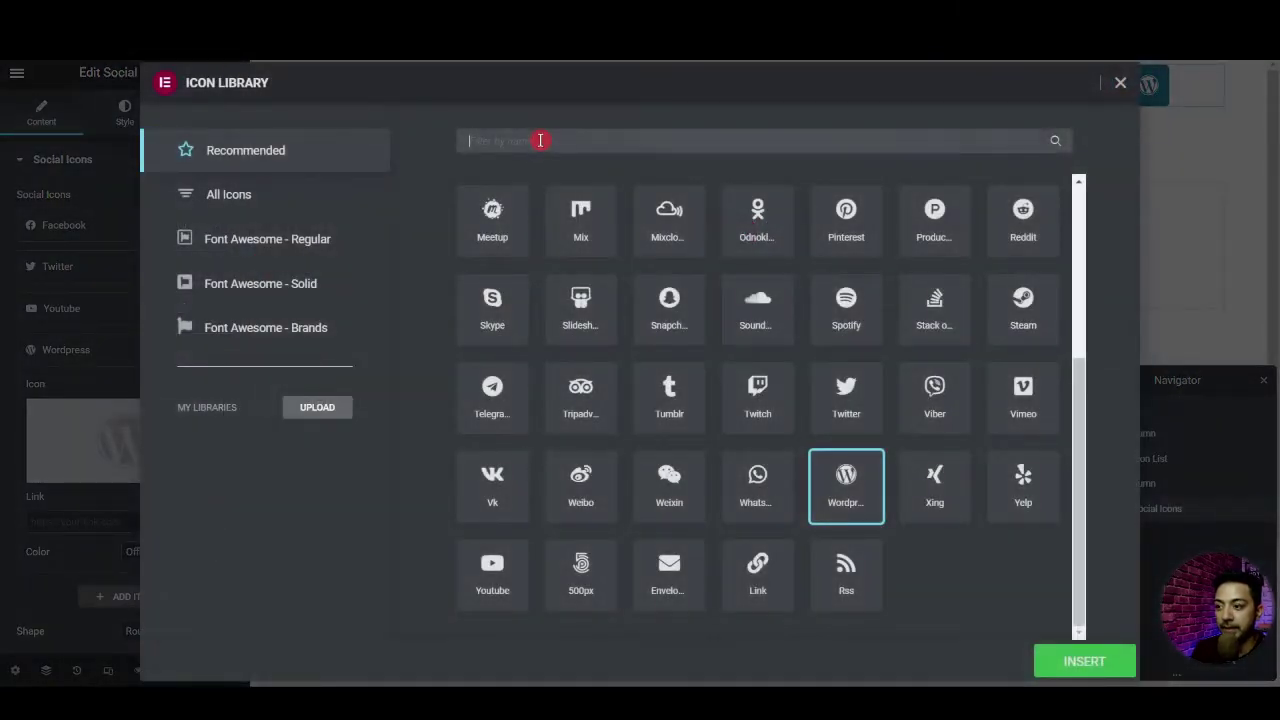
type("ins")
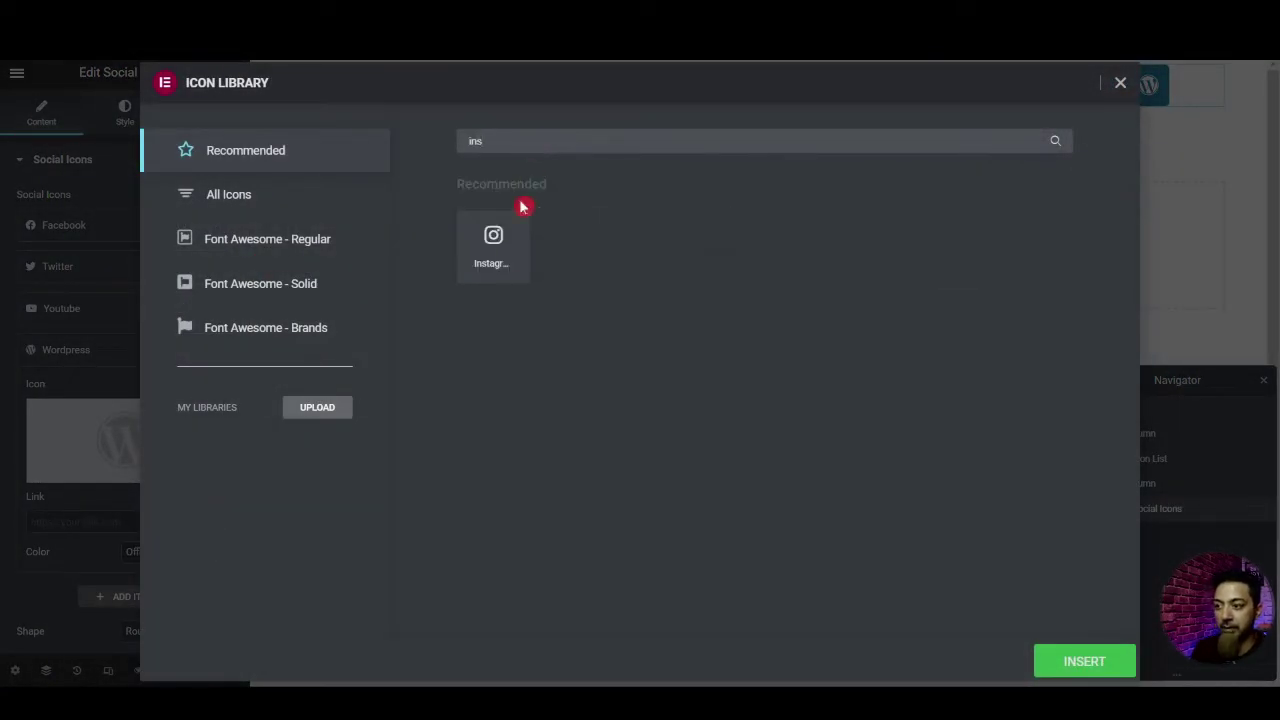
left_click(495, 240)
left_click(1083, 668)
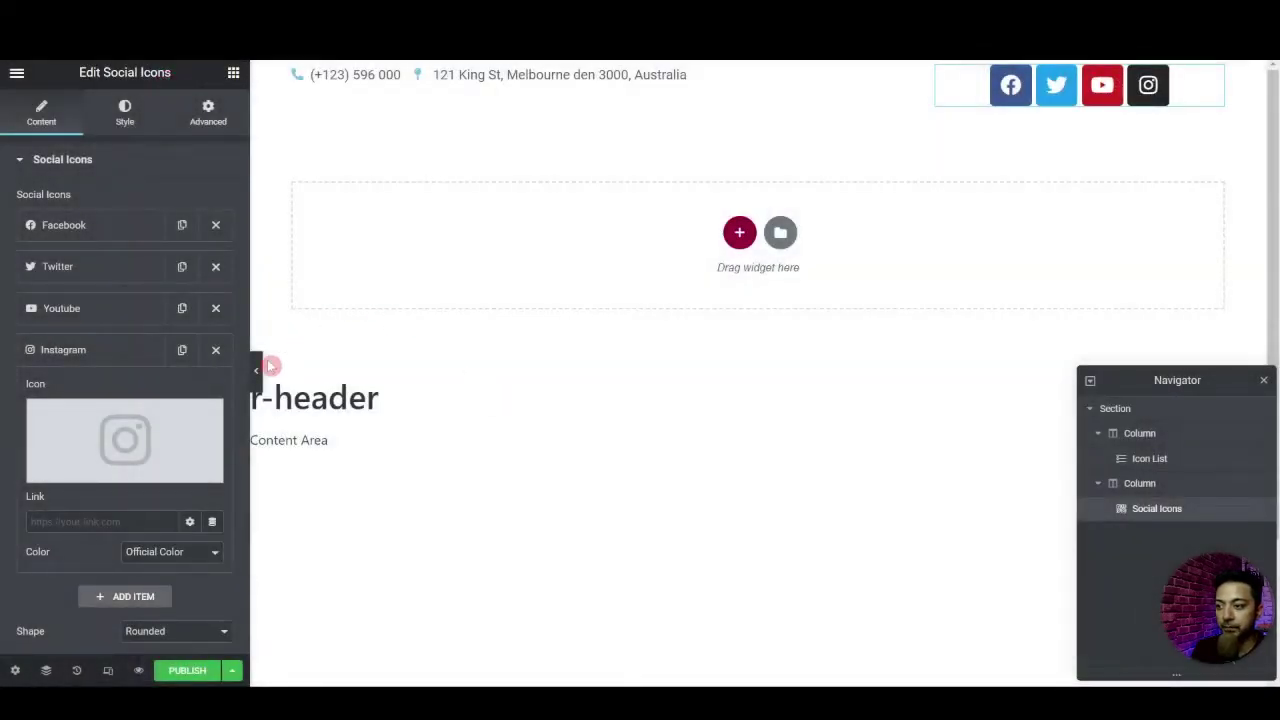
left_click(70, 521)
type("#")
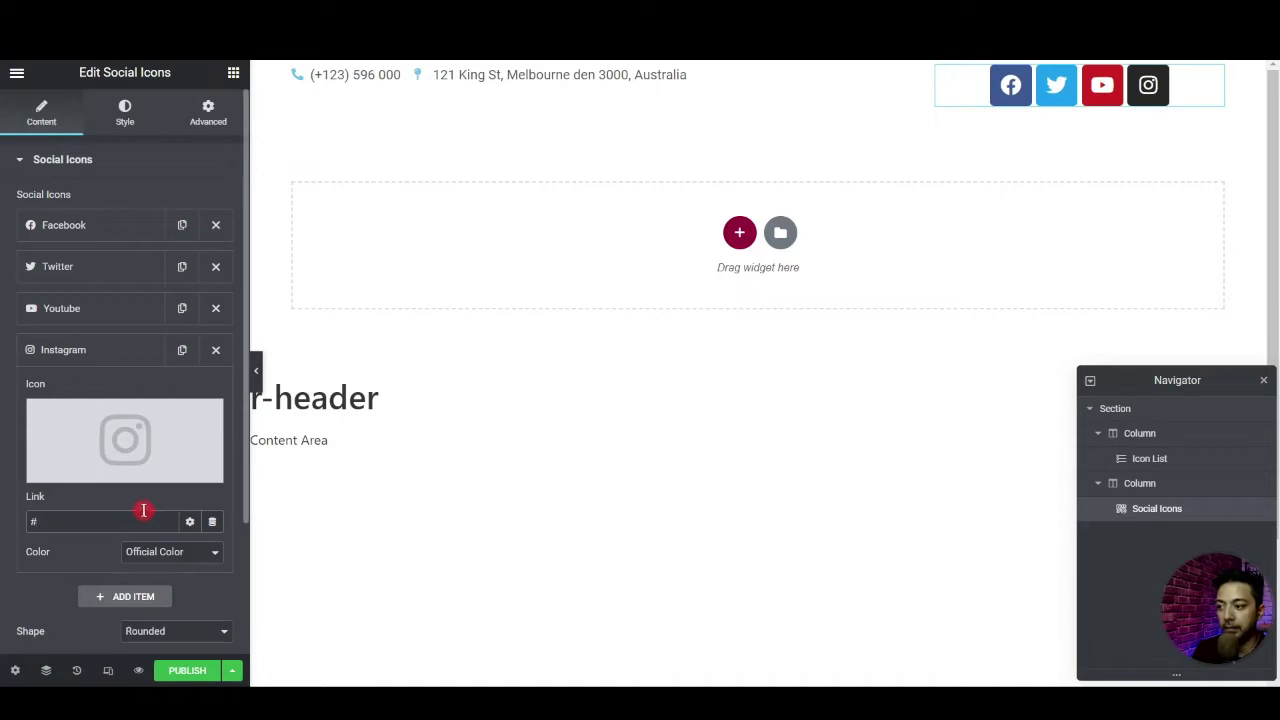
left_click(112, 352)
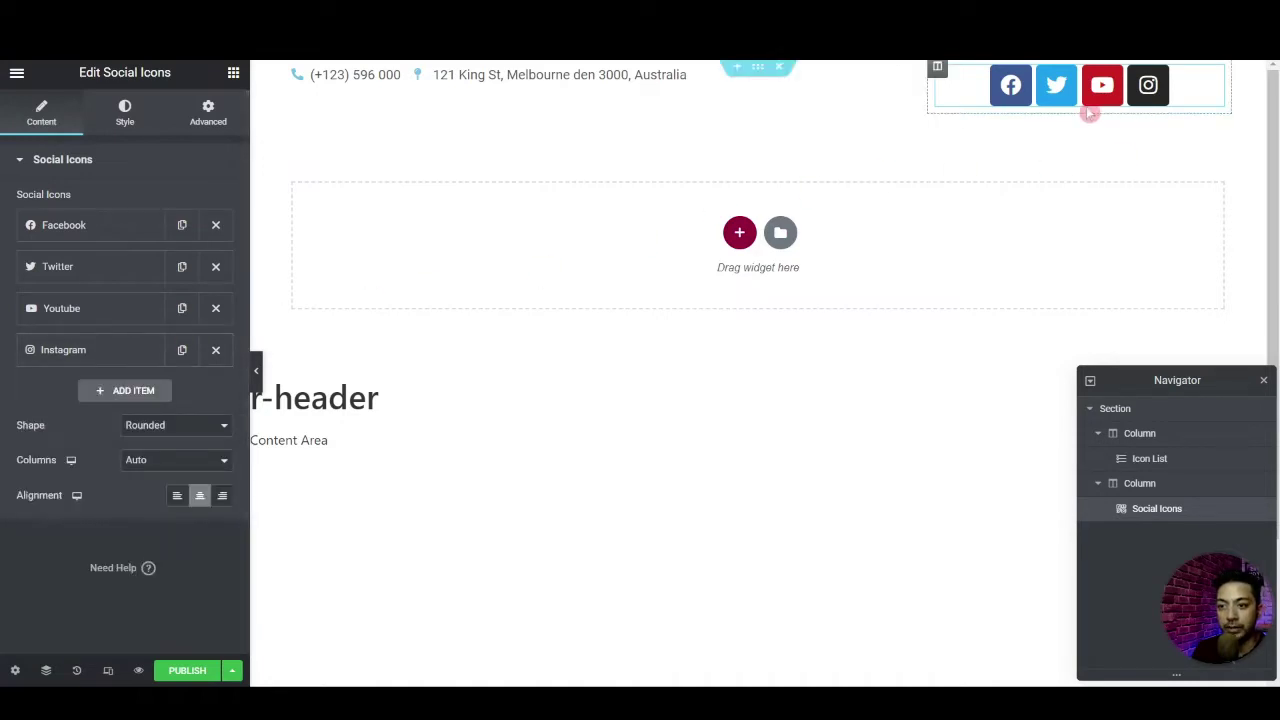
Right-align the social icons and switch their icon color setting to Custom
left_click(224, 502)
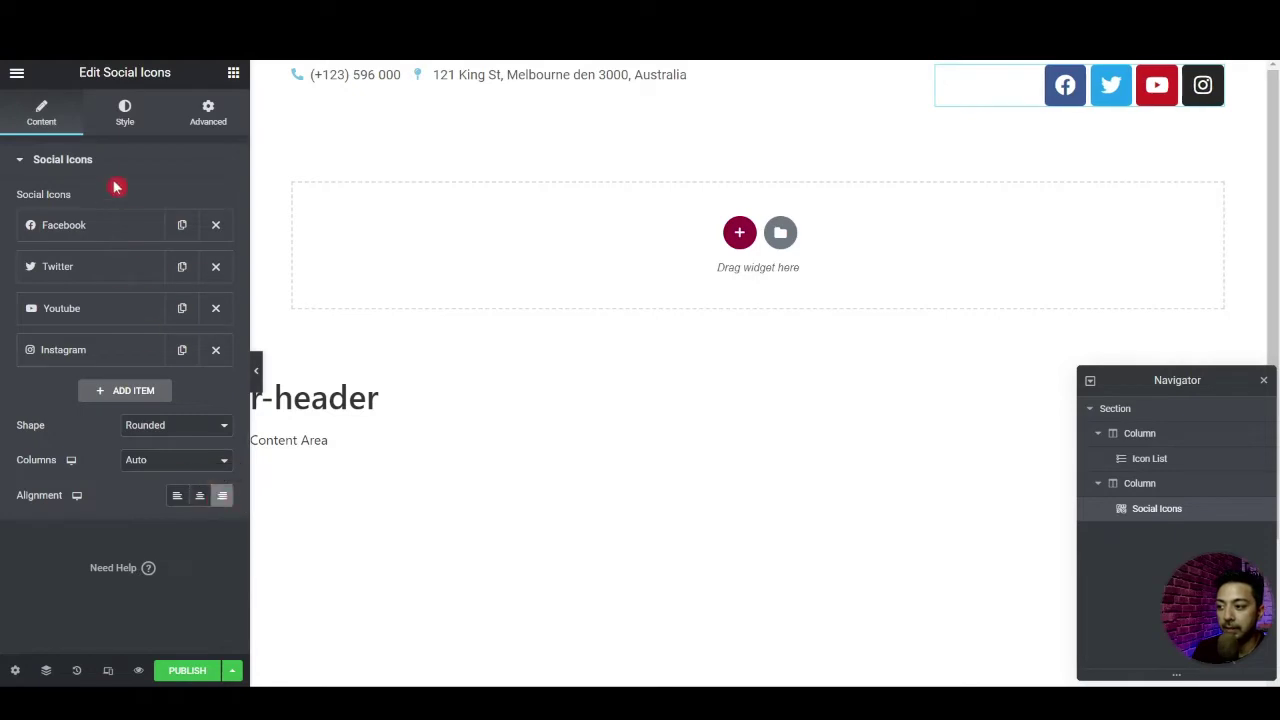
left_click(125, 112)
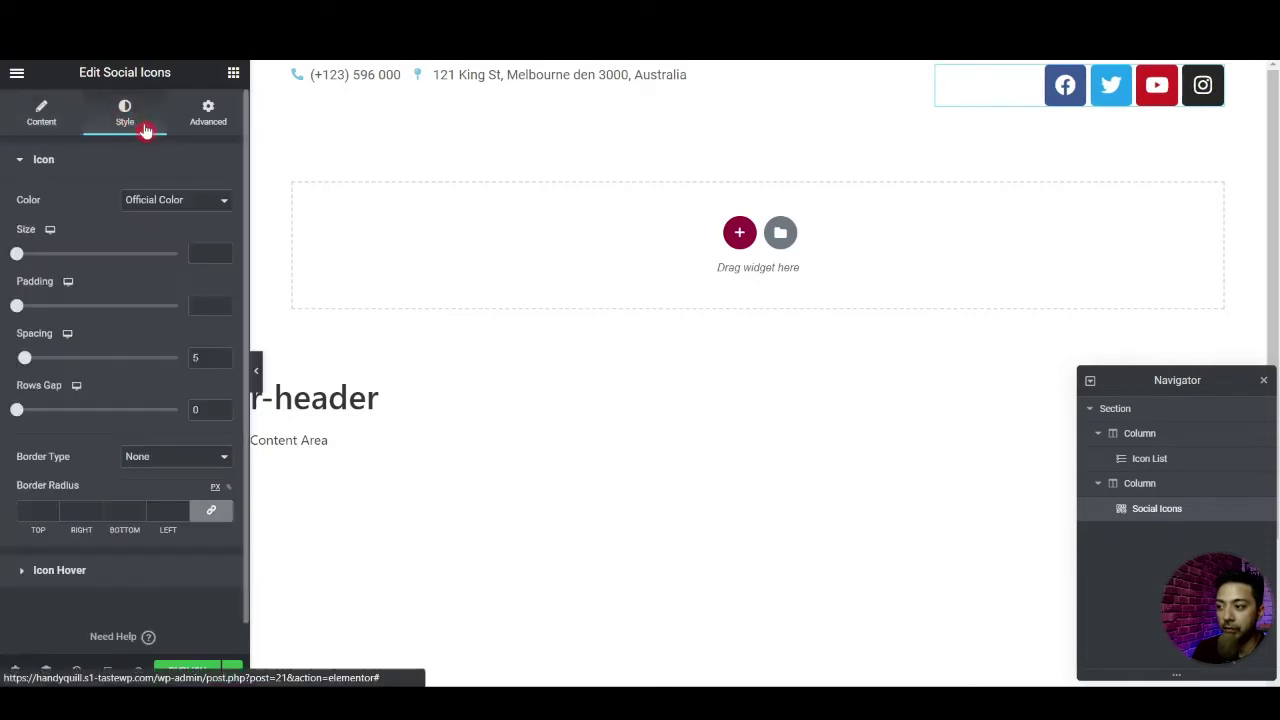
left_click(208, 205)
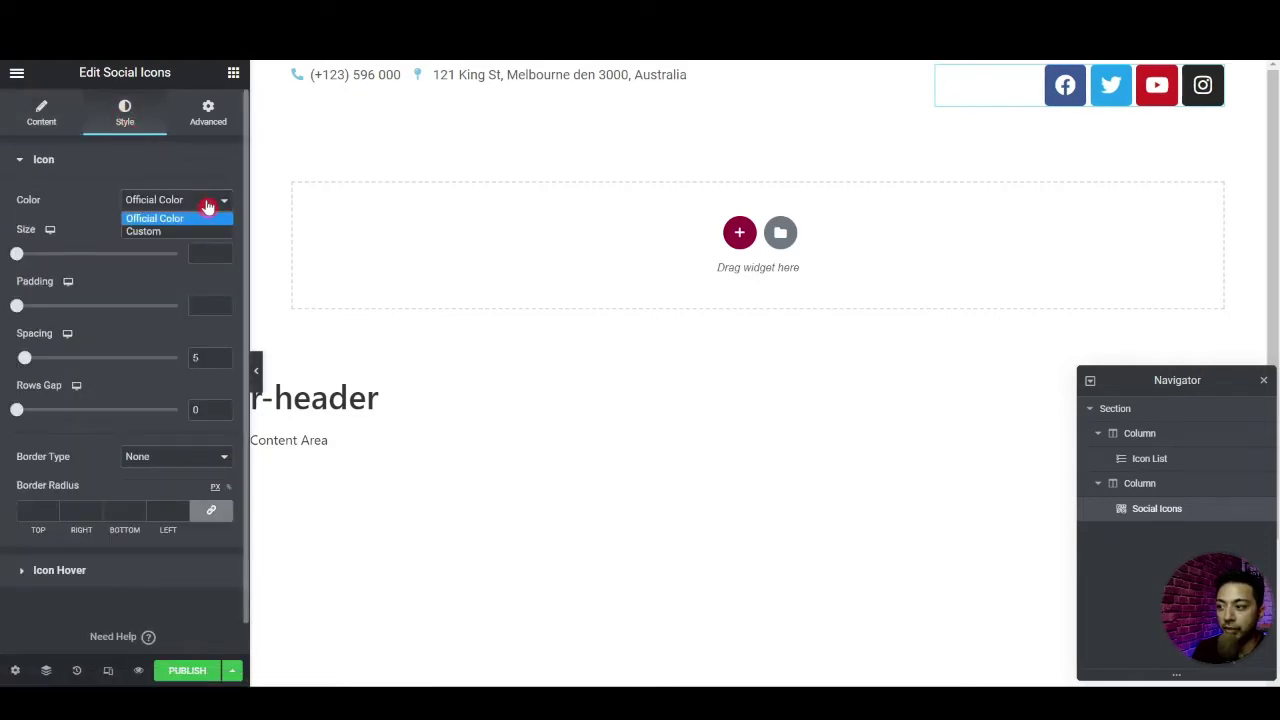
left_click(155, 234)
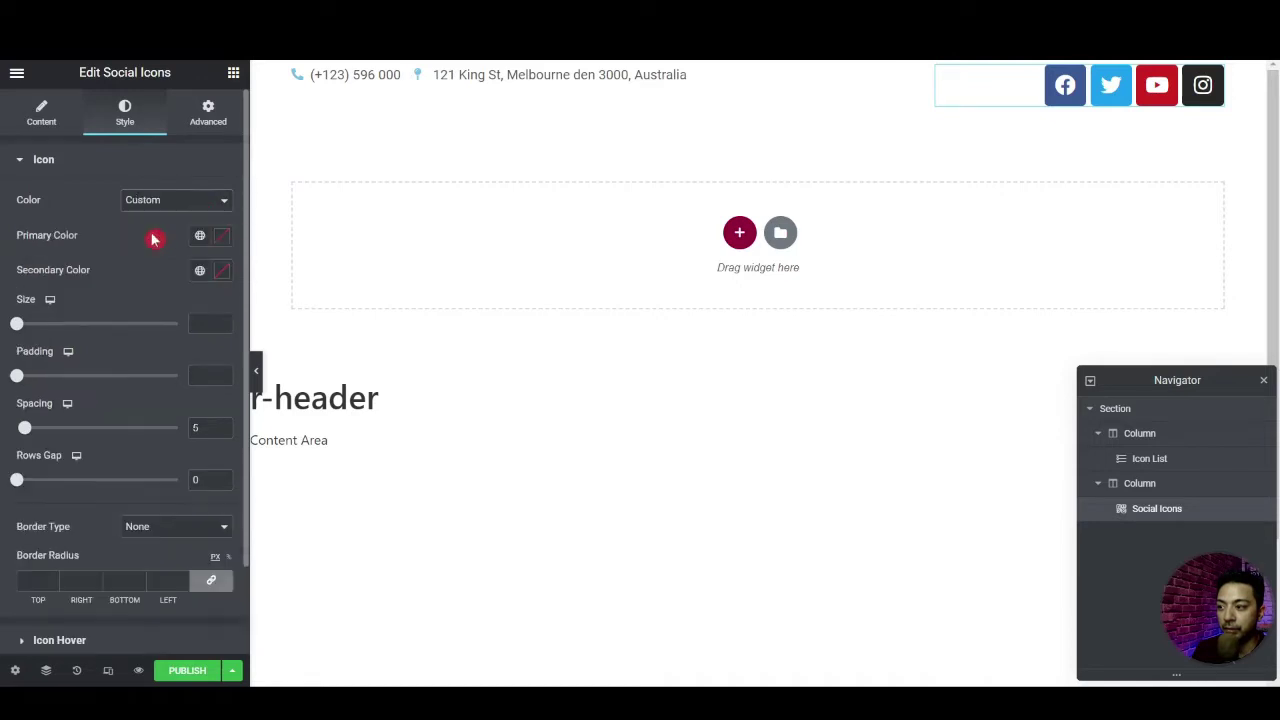
Make the social icons' primary color fully transparent and set their secondary color to the global Accent color
left_click(223, 238)
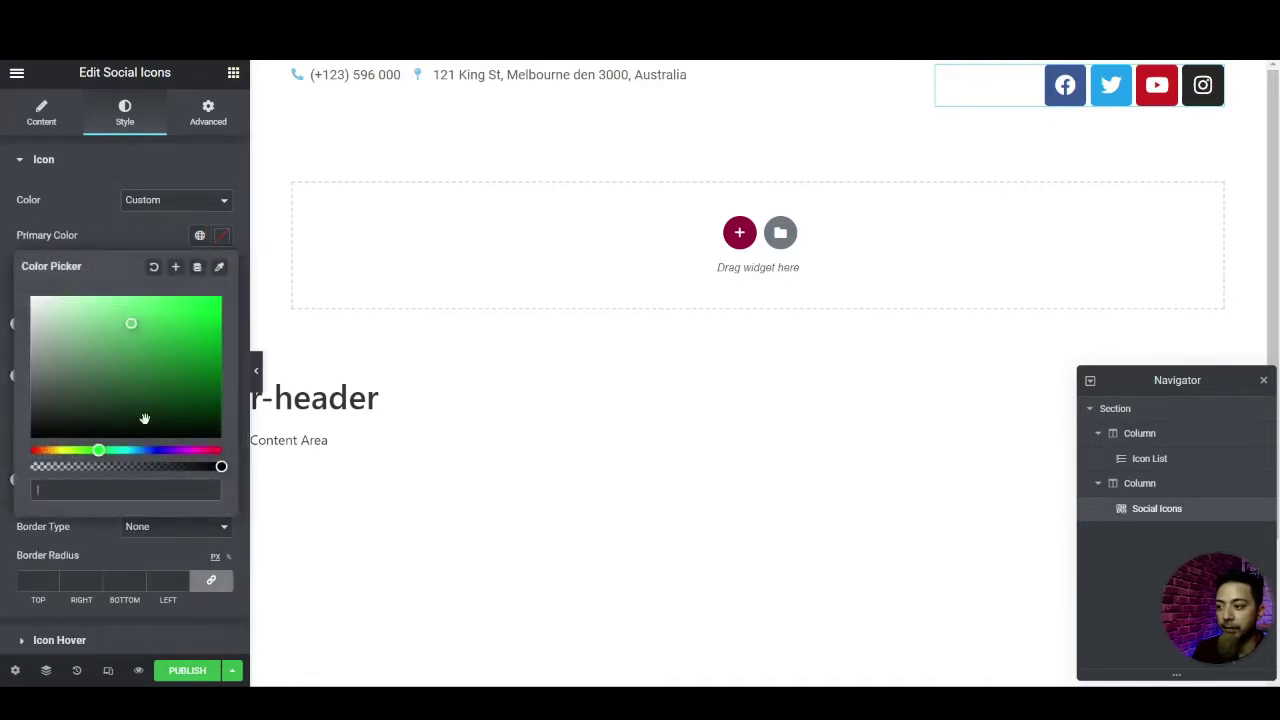
left_click_drag(138, 463, 6, 359)
left_click(6, 247)
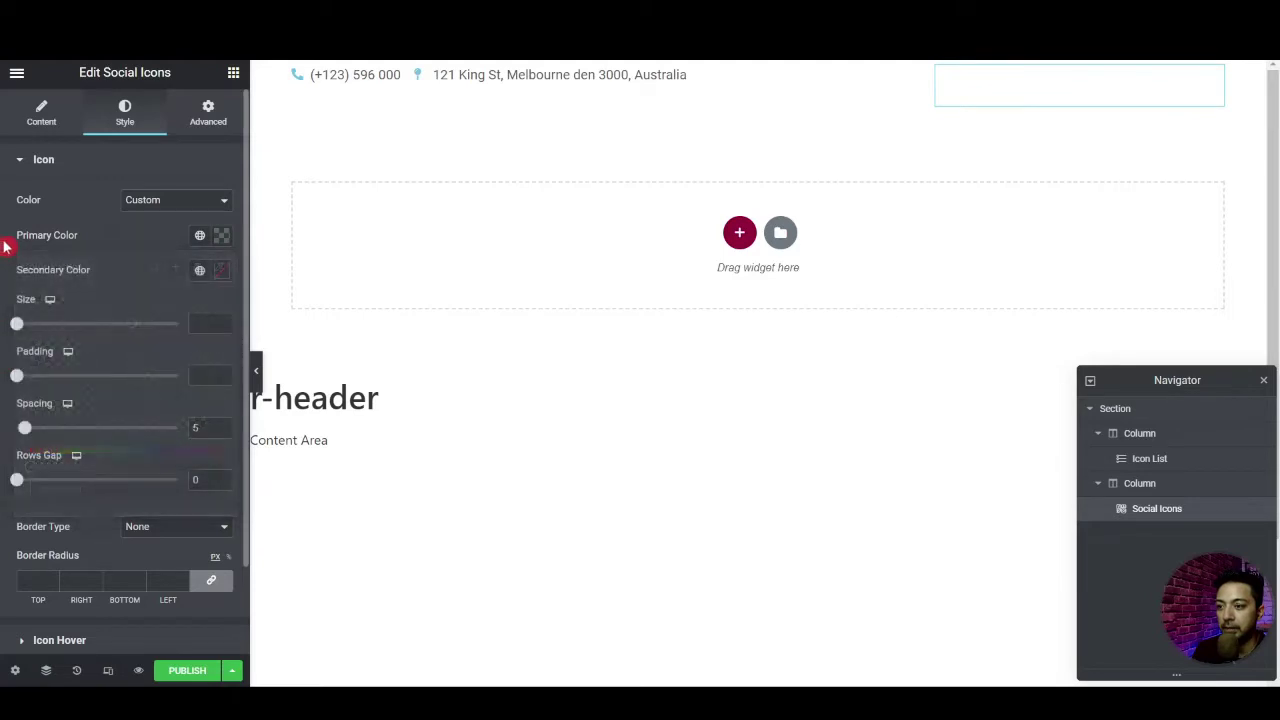
left_click(200, 271)
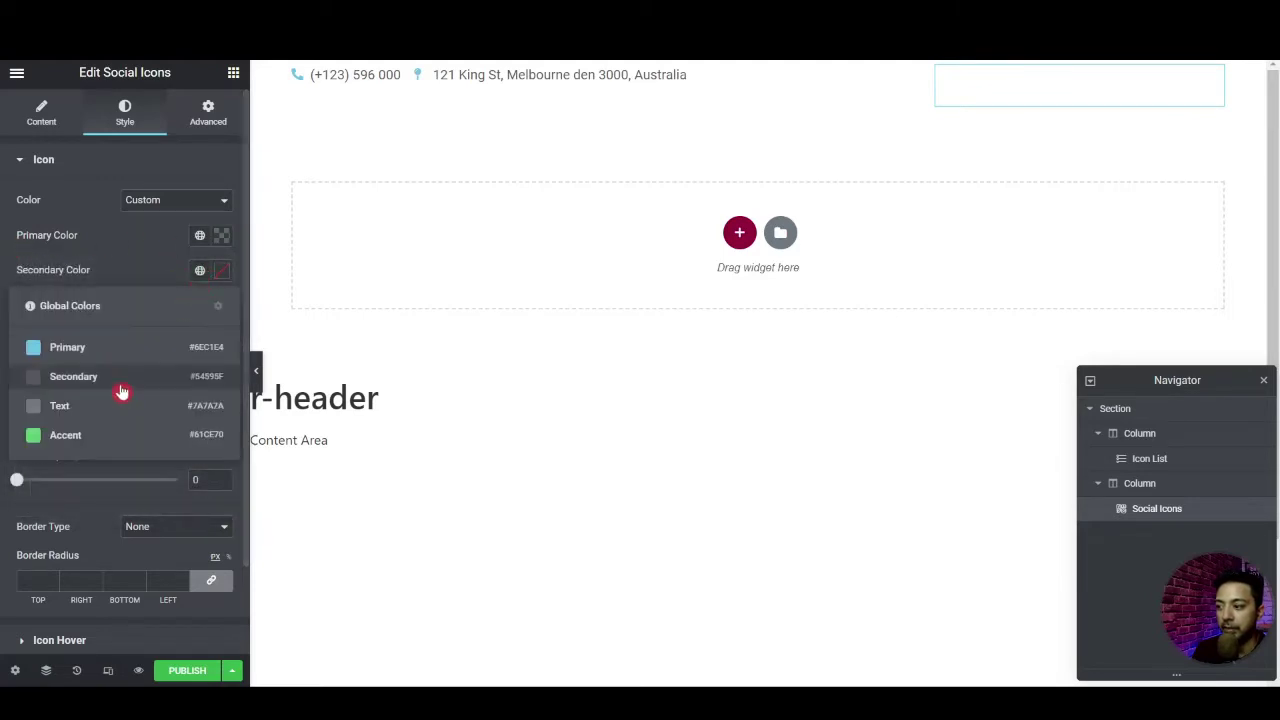
left_click(91, 436)
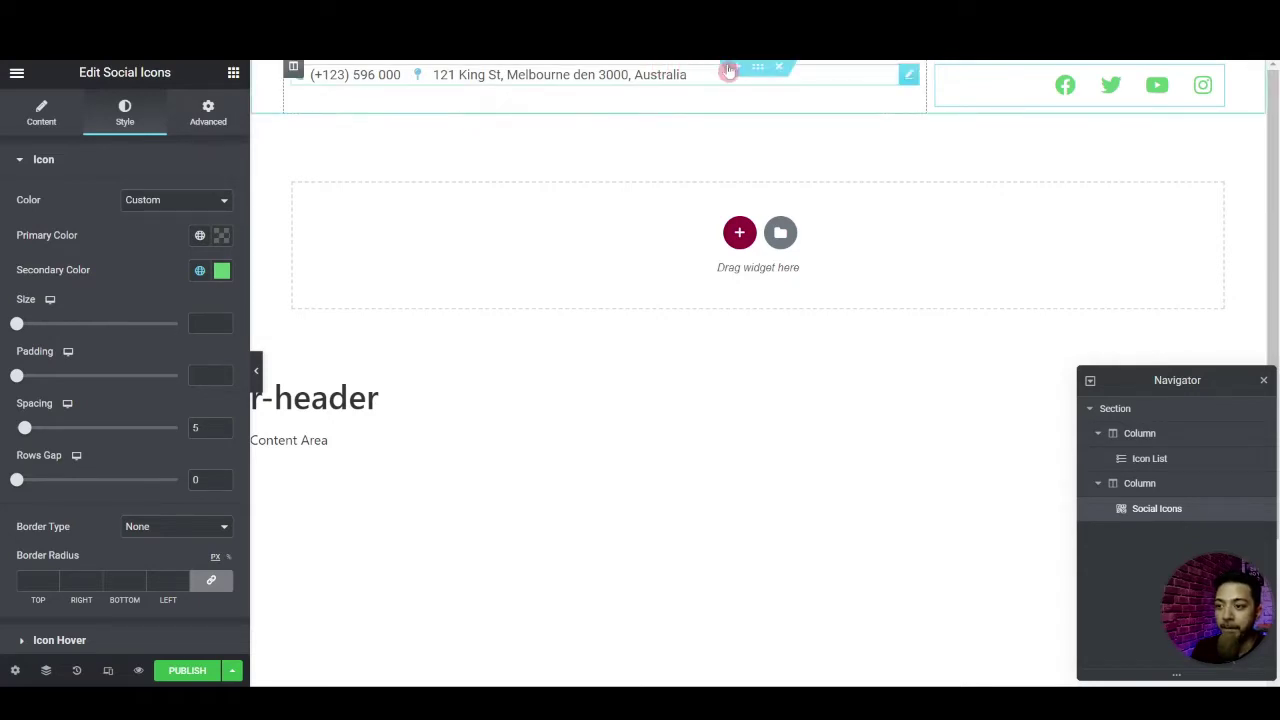
Add a section with three equal columns below the top bar and narrow its first column to about half its width
left_click(752, 70)
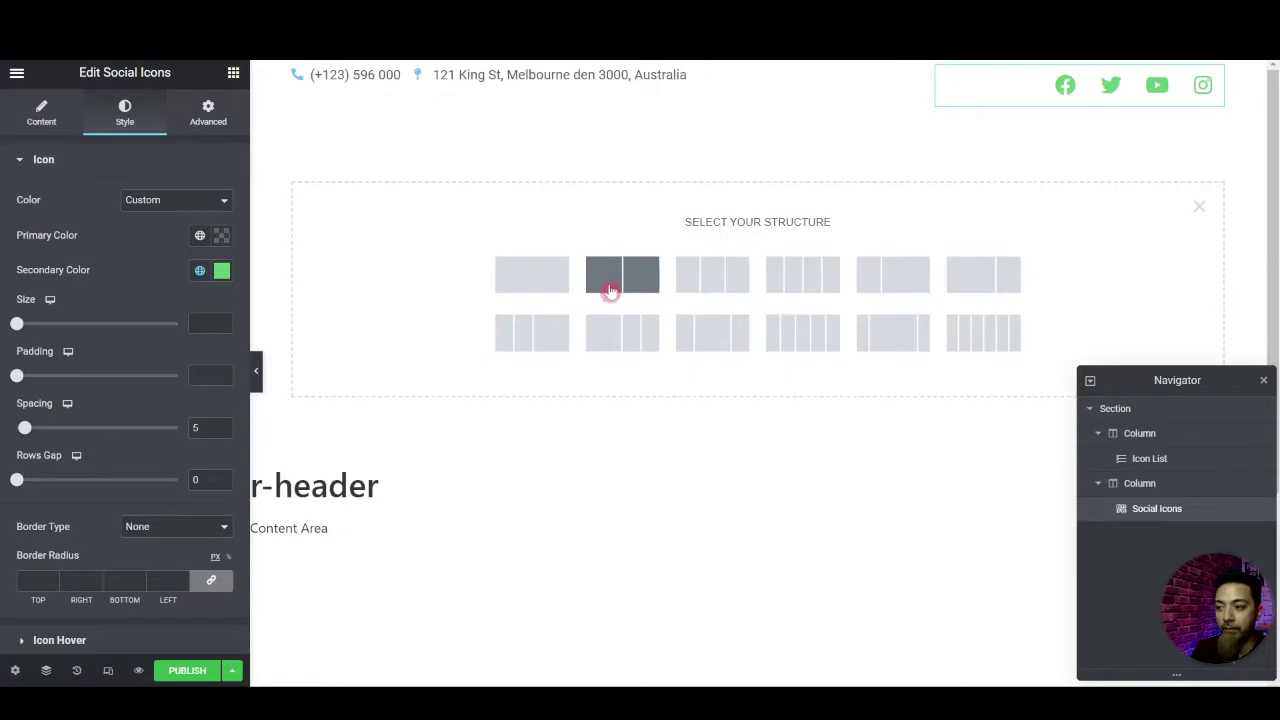
left_click(691, 286)
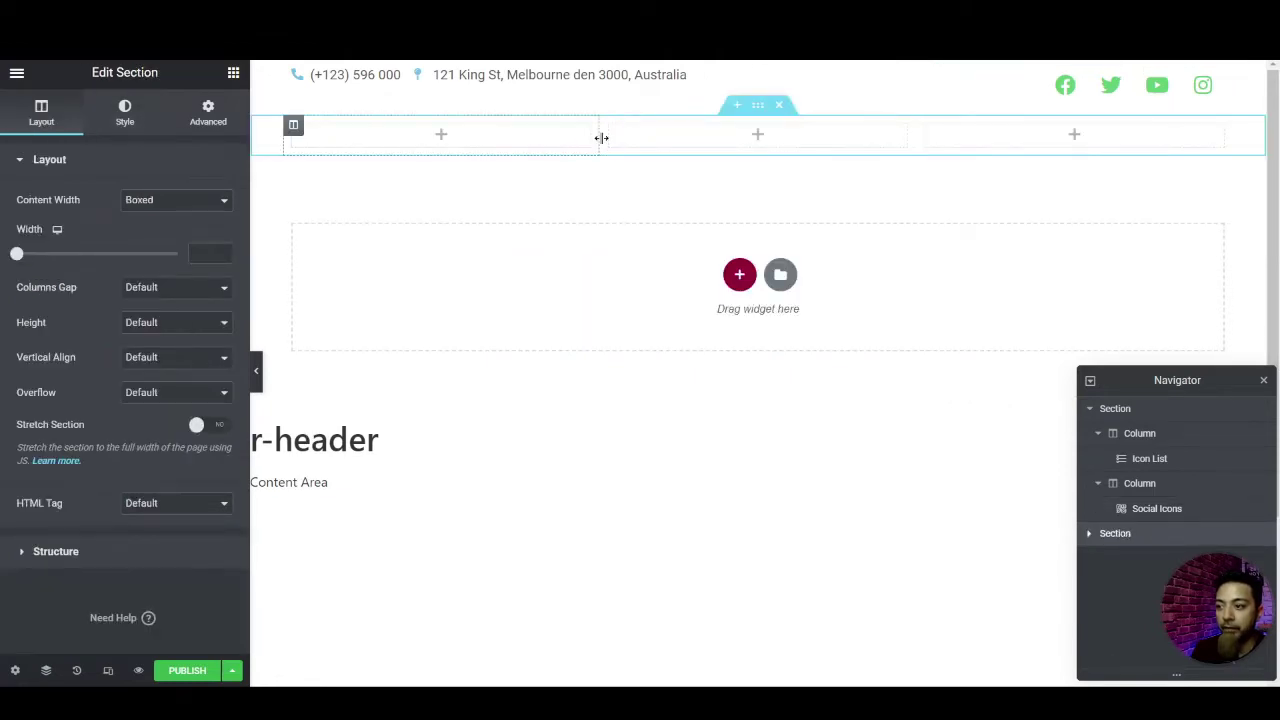
left_click_drag(600, 137, 446, 146)
Add a Site Logo widget to the new section's first column and align it left
left_click(365, 134)
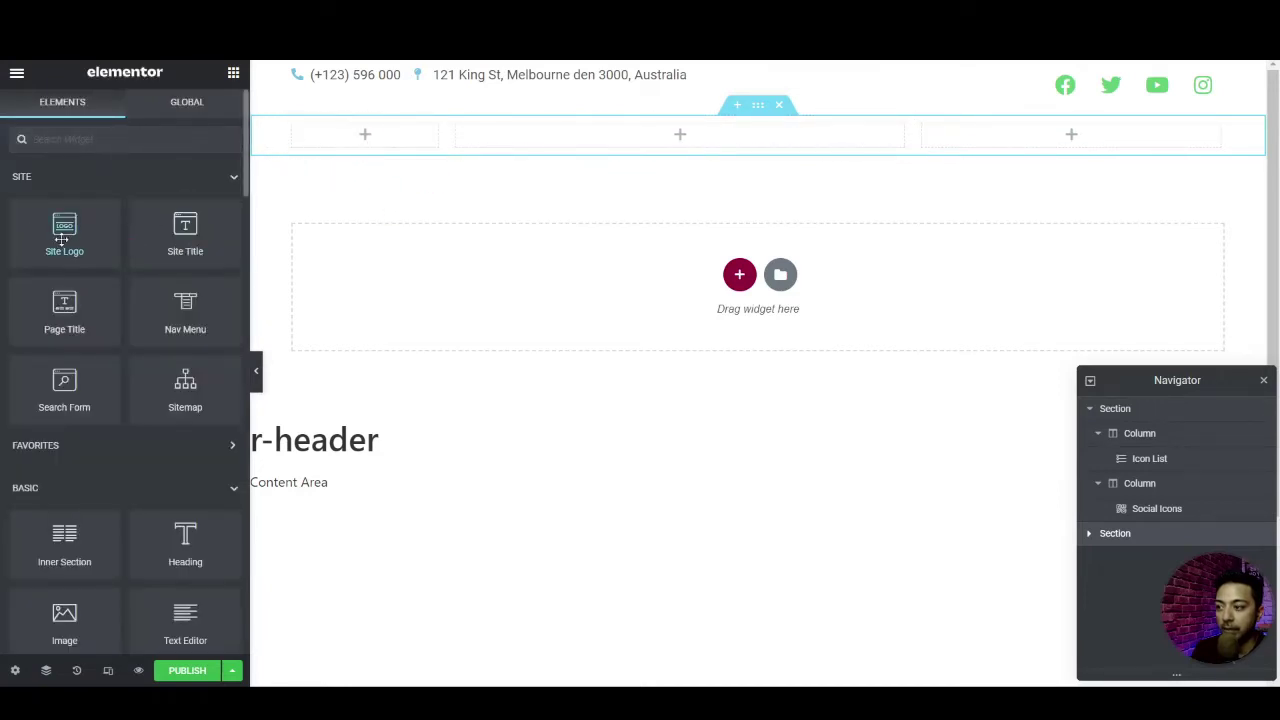
left_click_drag(64, 232, 377, 143)
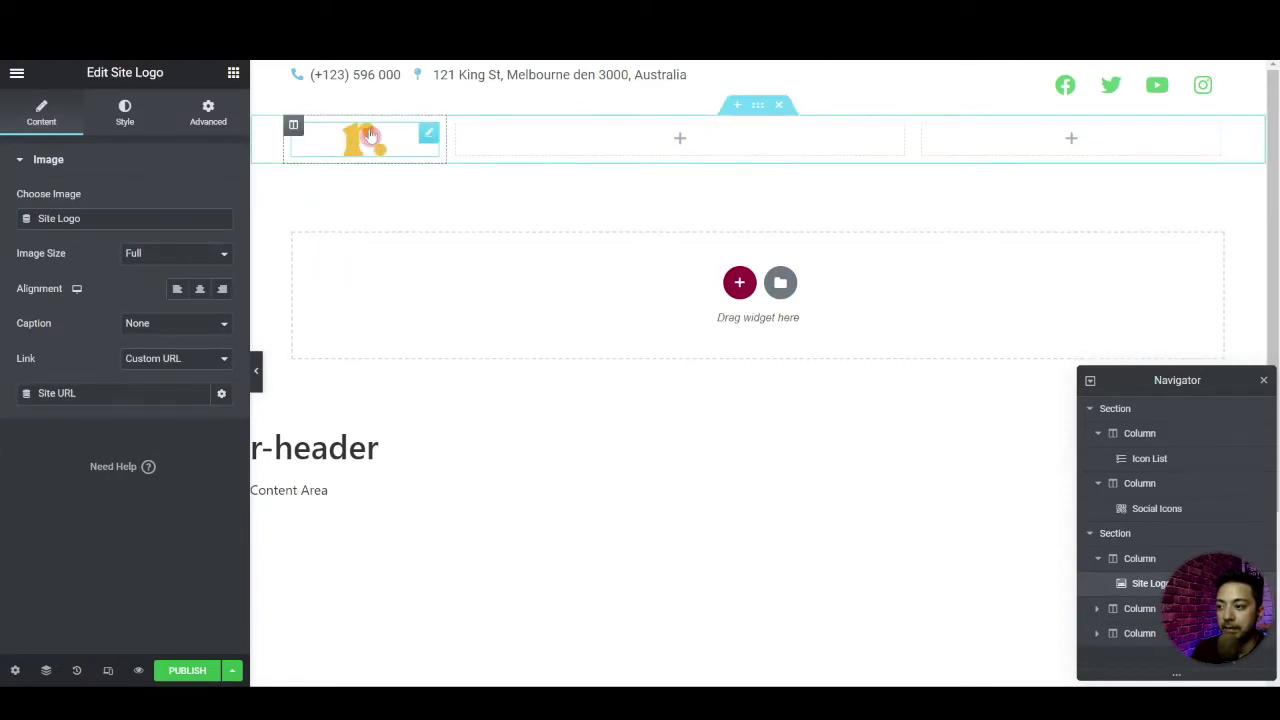
left_click(177, 289)
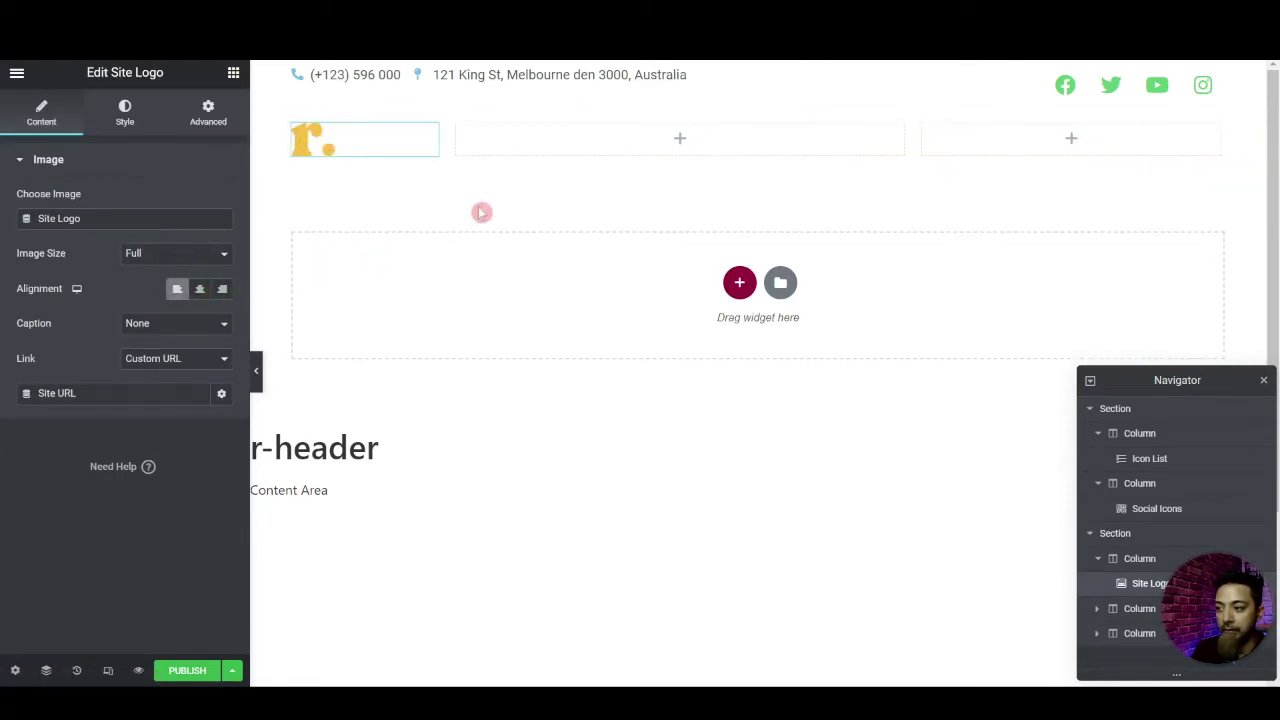
Place a right-aligned Nav Menu widget using Top Menu in the middle column and widen that column into the third one
left_click(231, 74)
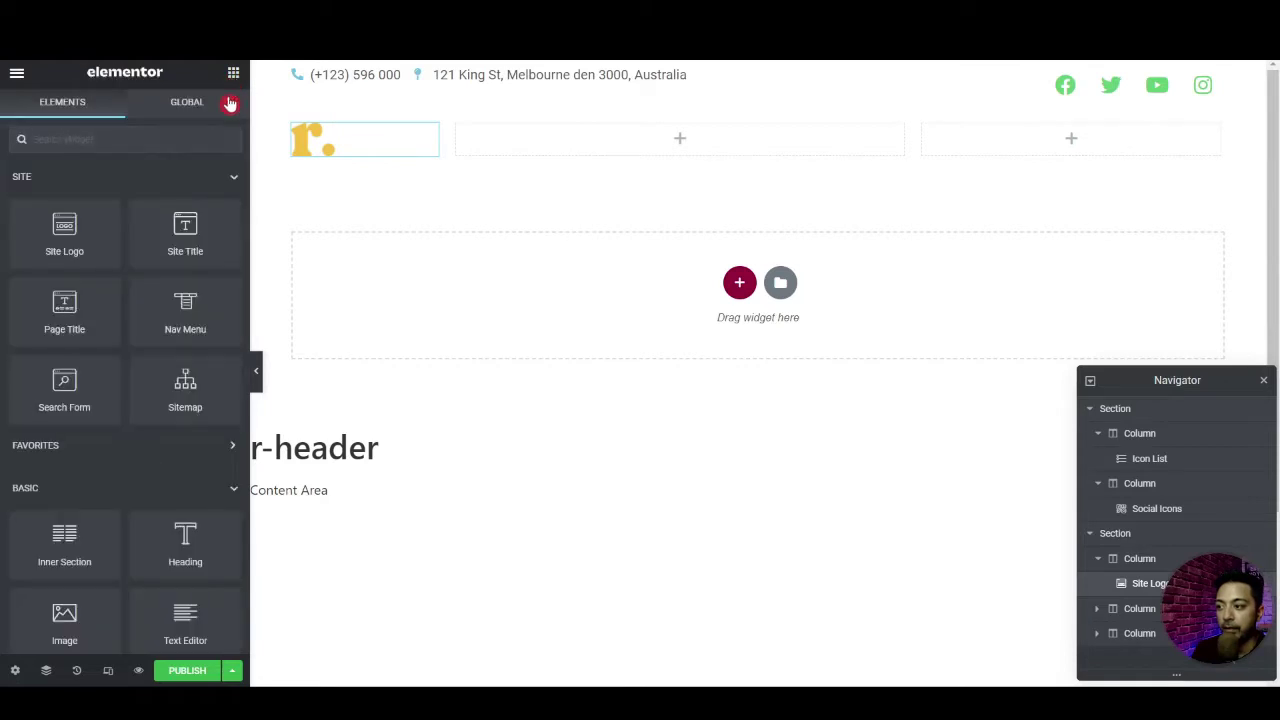
left_click_drag(177, 310, 677, 143)
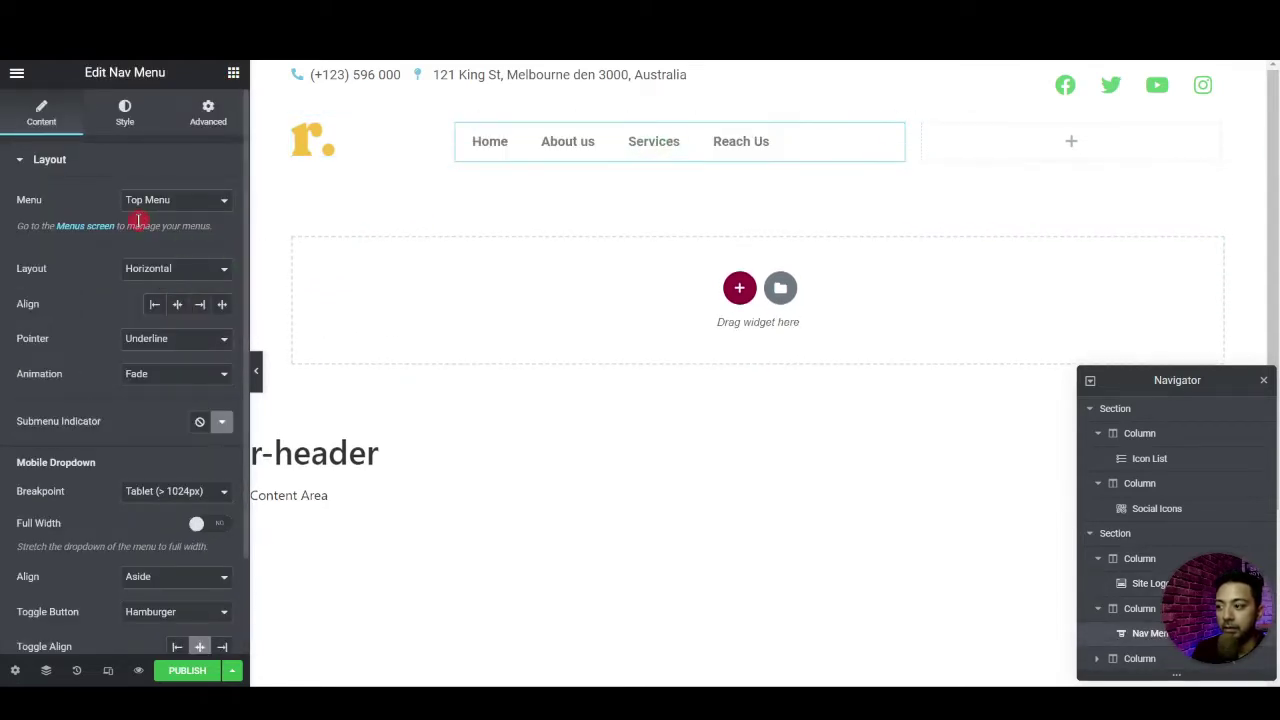
left_click(182, 201)
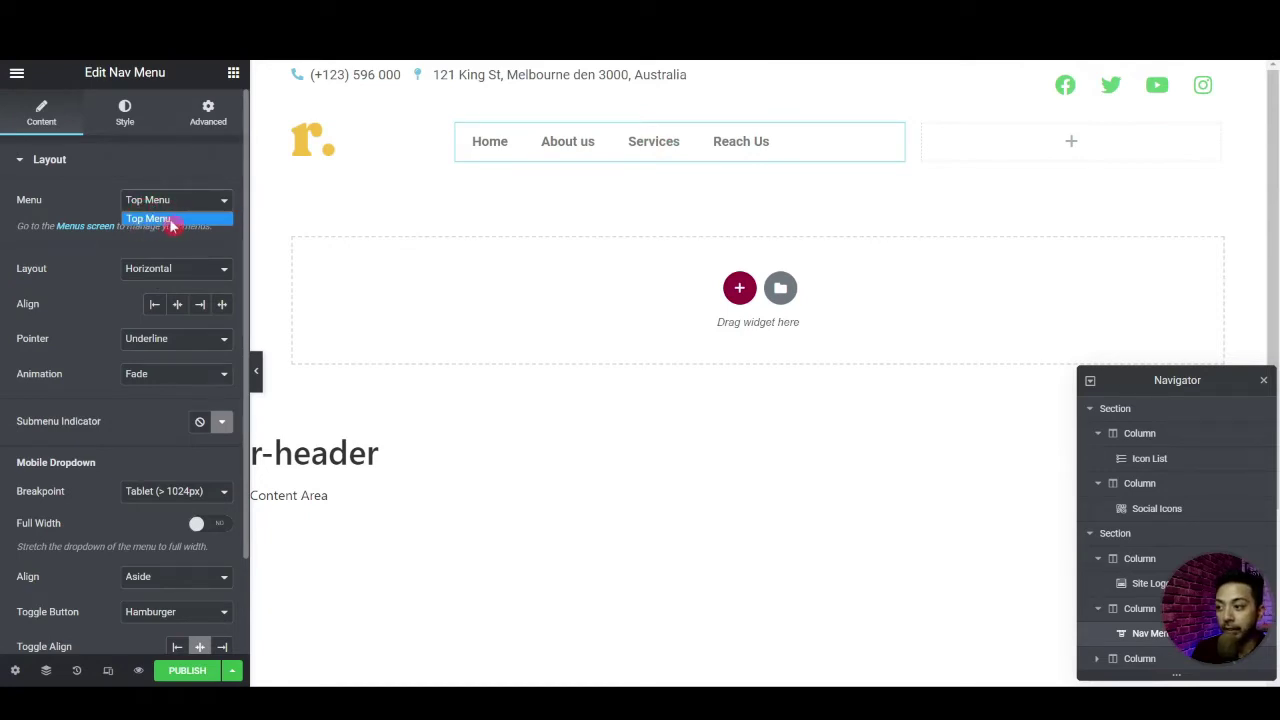
left_click(98, 211)
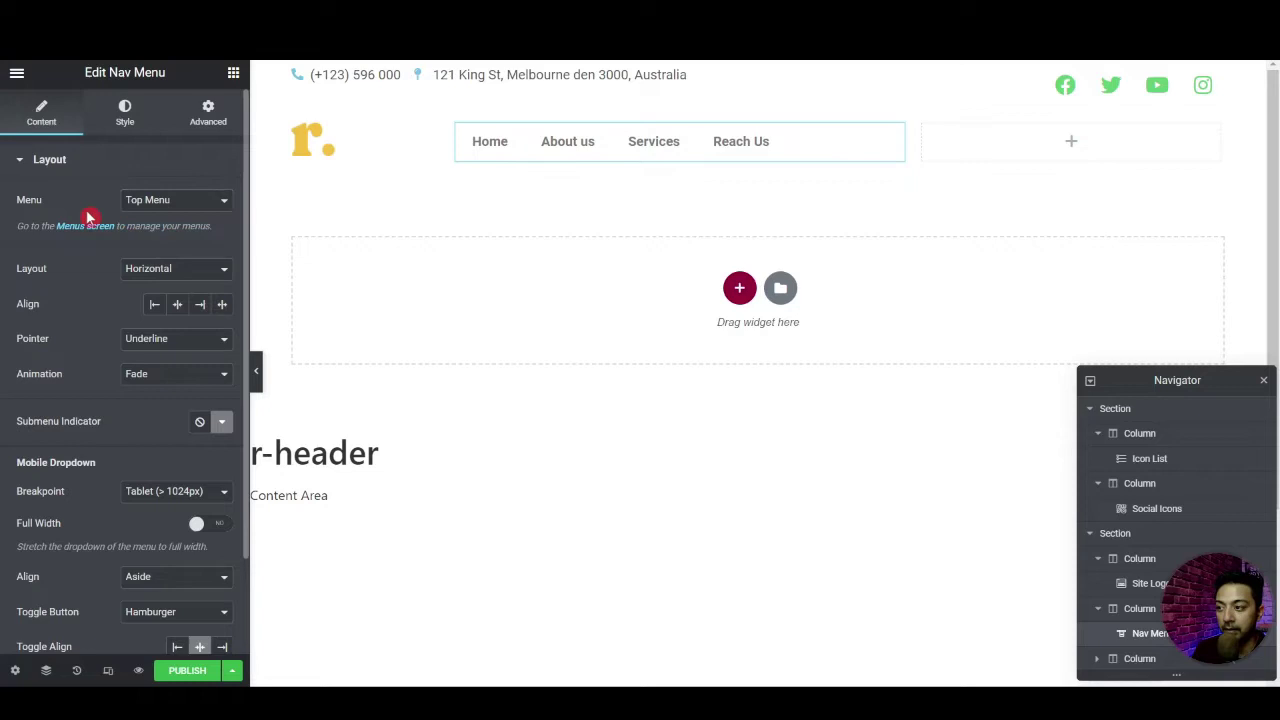
left_click(203, 308)
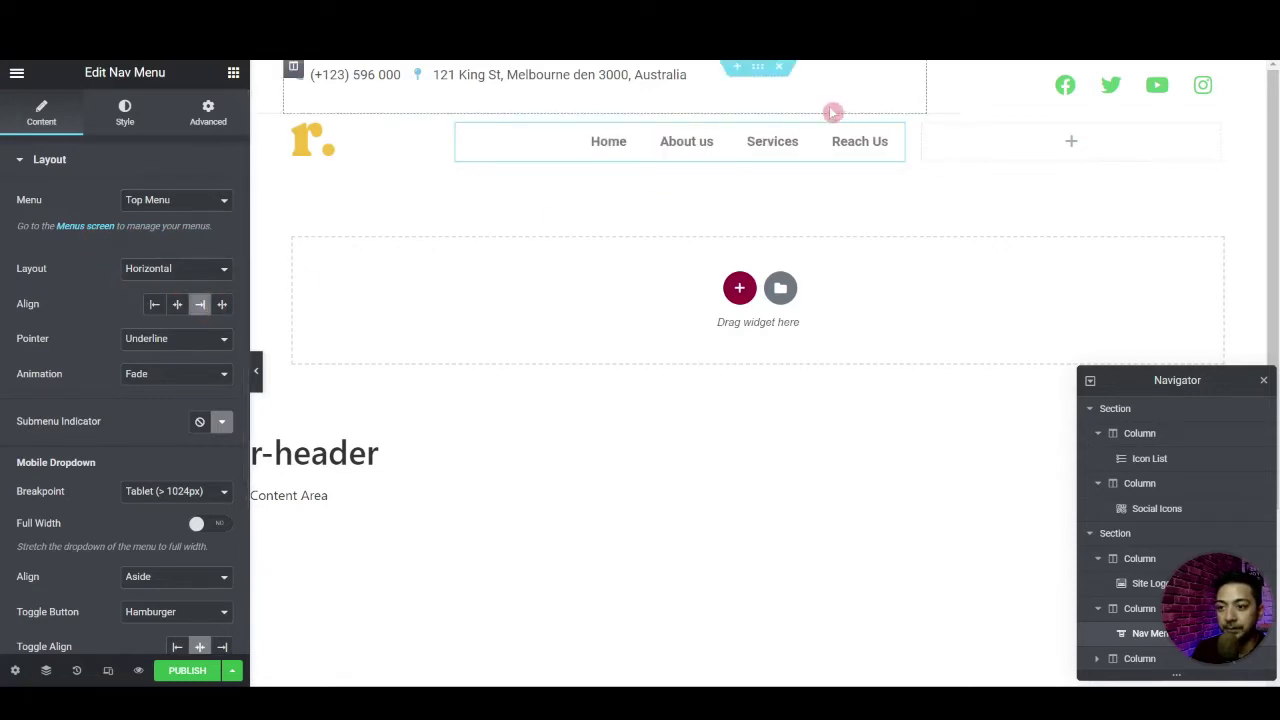
left_click_drag(912, 148, 1068, 154)
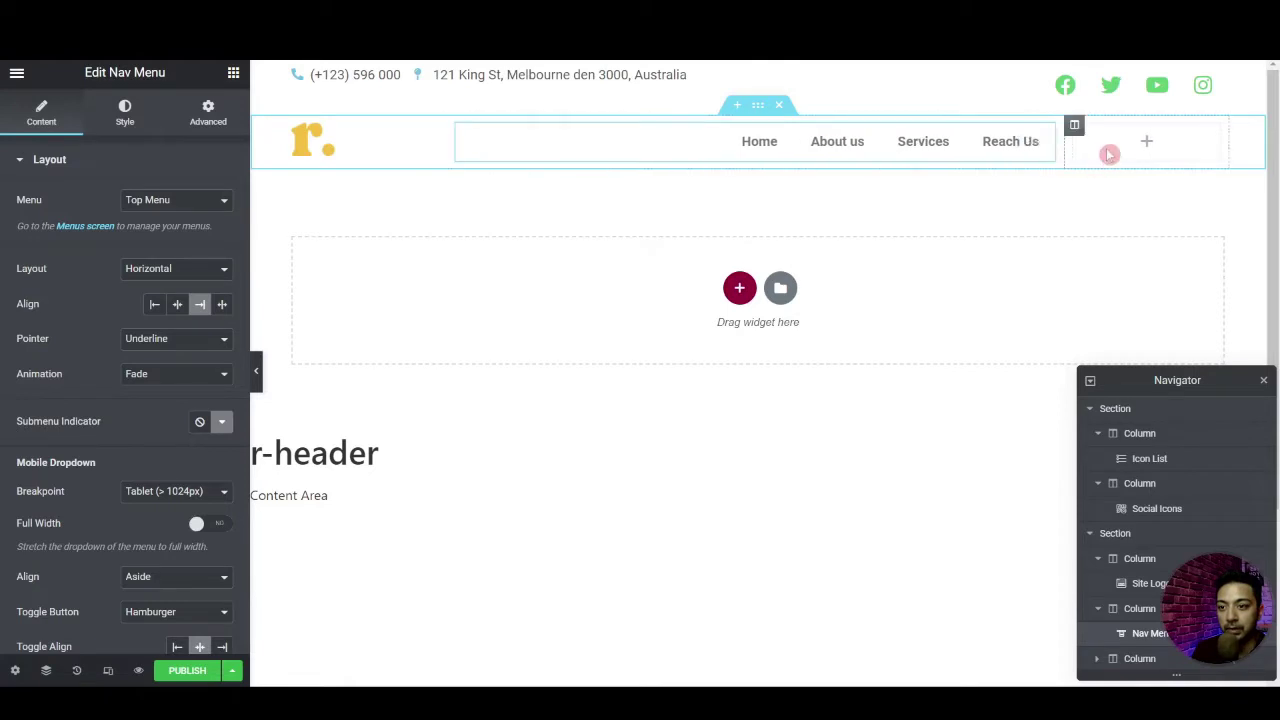
Add a justified Button widget with the text "Submit a Property" to the section's third column
left_click(1140, 142)
scroll(181, 444, "down", 4)
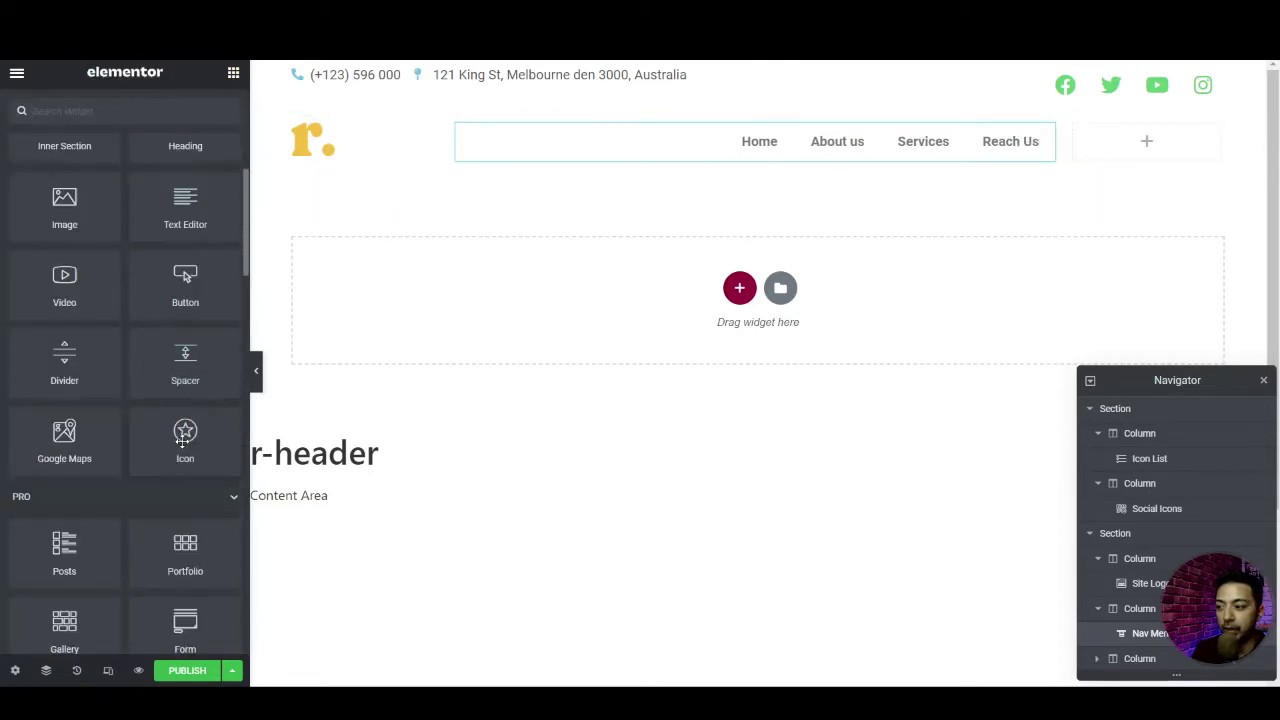
left_click_drag(185, 280, 1150, 141)
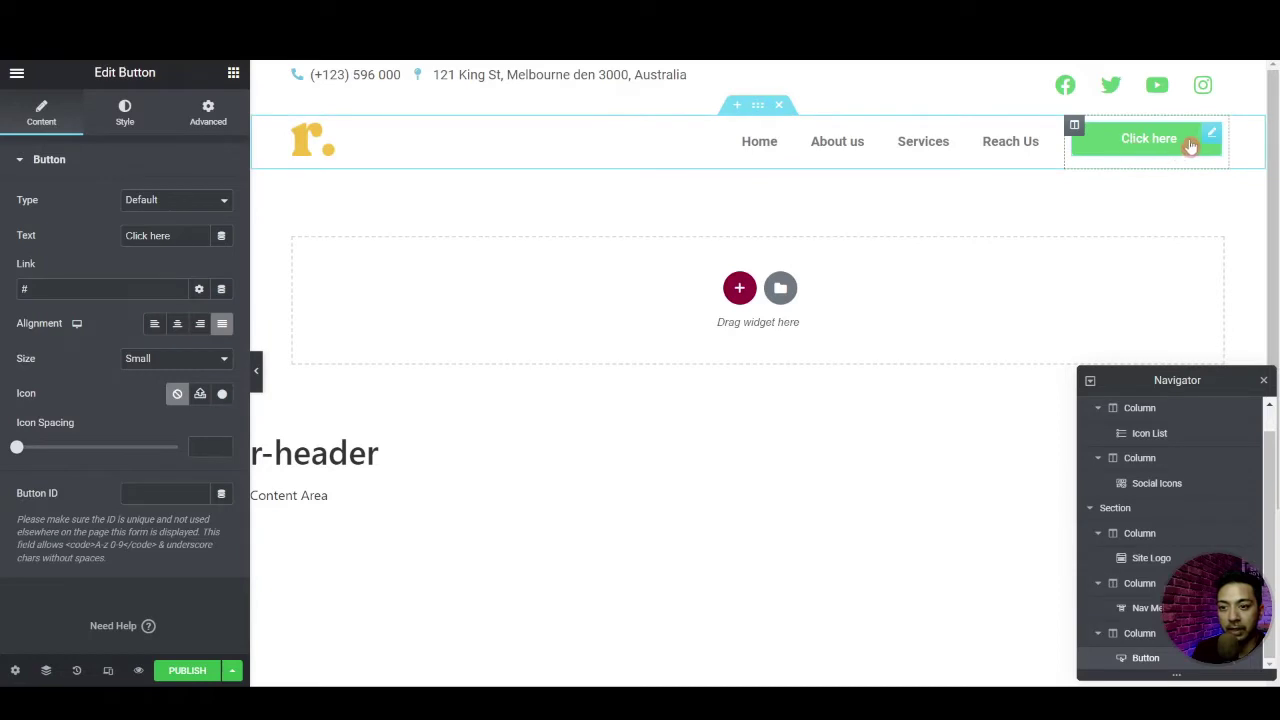
left_click_drag(171, 235, 124, 235)
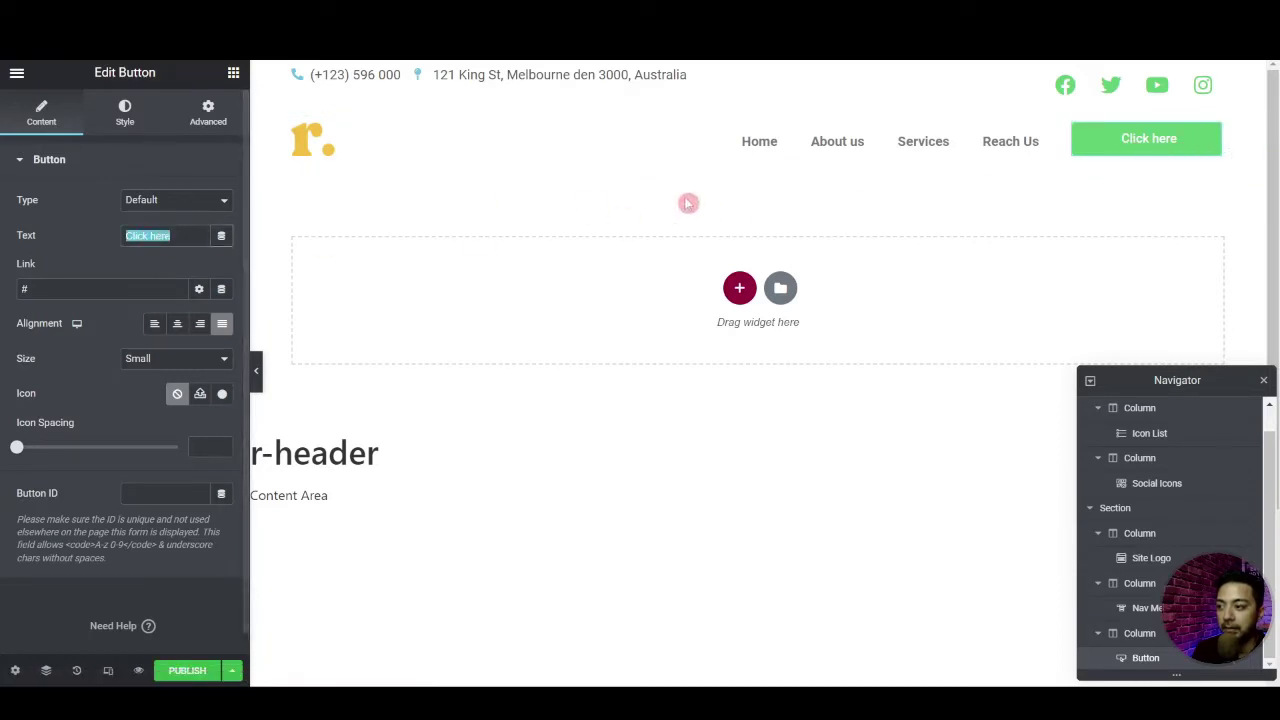
type("Submit a Property")
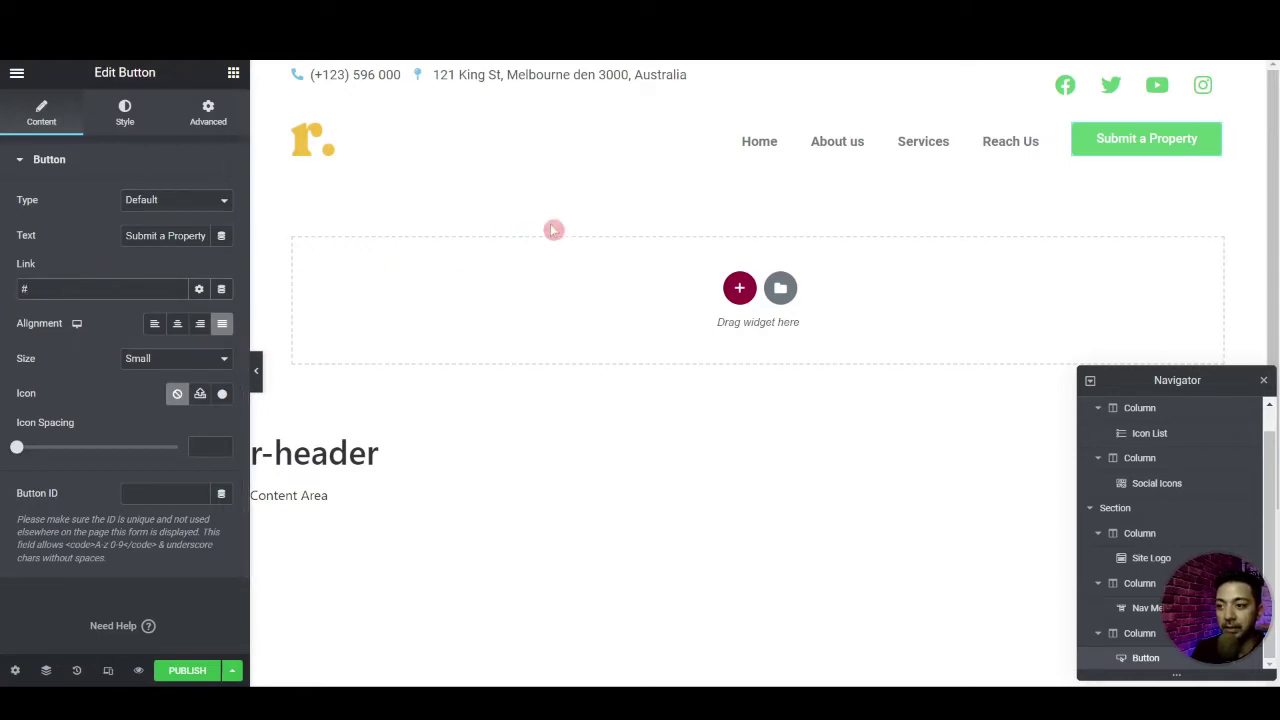
Set the size of the top bar's social icons to 20
left_click(1206, 90)
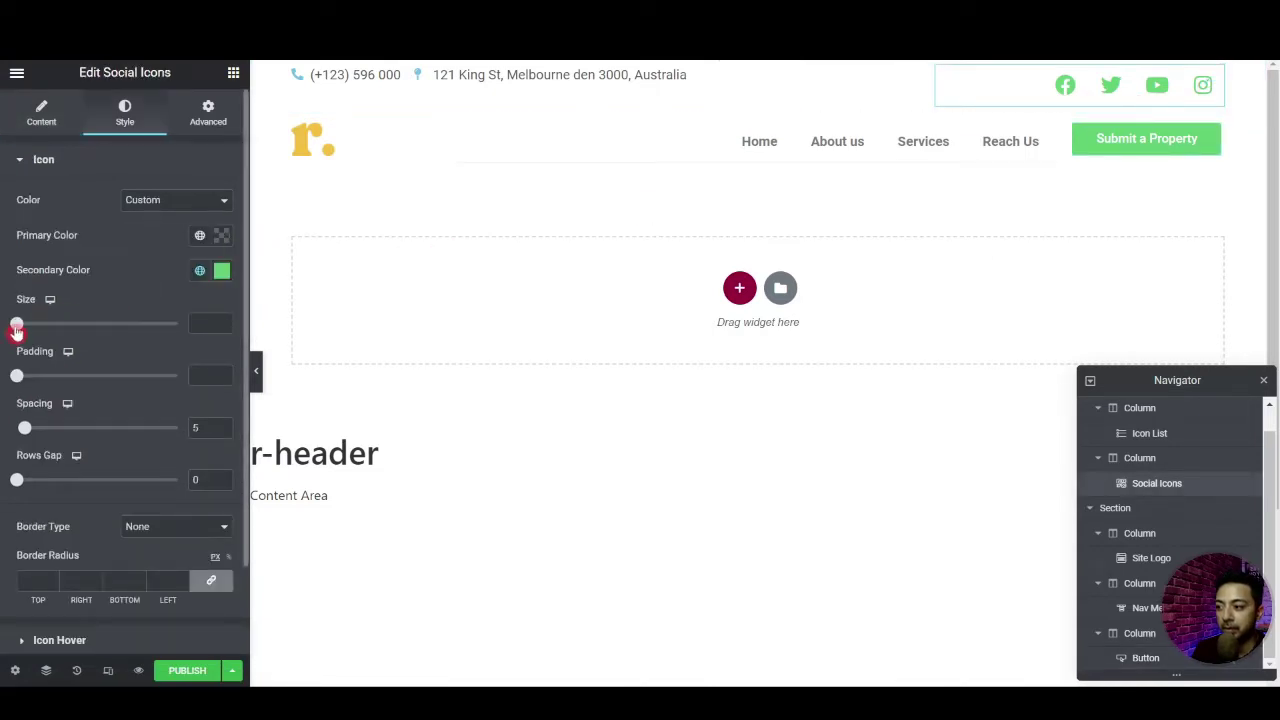
left_click_drag(17, 330, 24, 330)
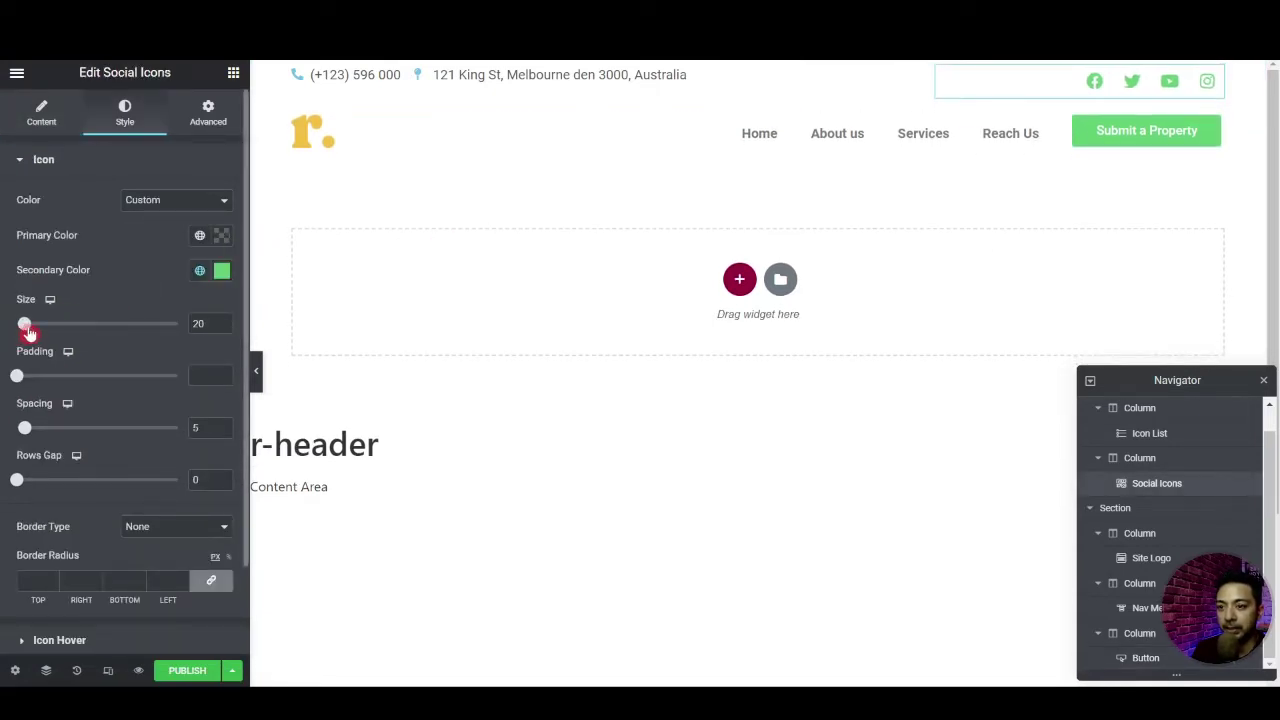
left_click(1118, 100)
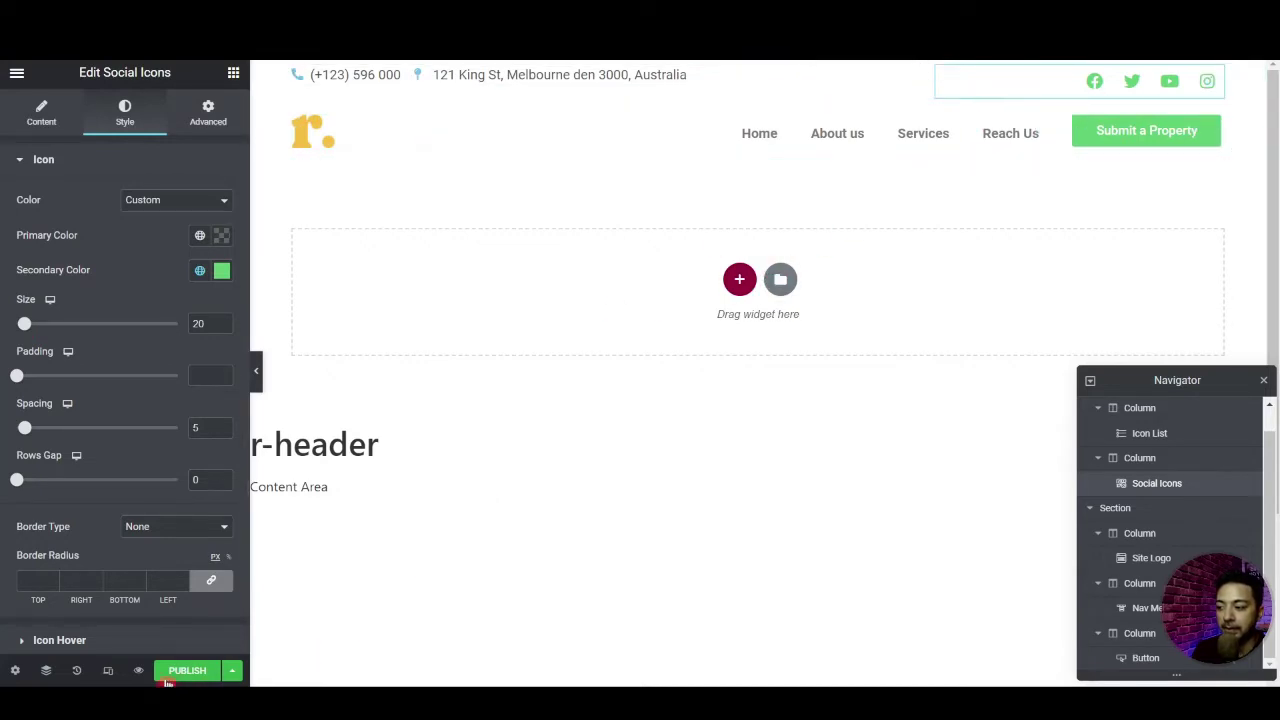
Switch to the mobile preview and hide the top bar section on mobile
left_click(109, 673)
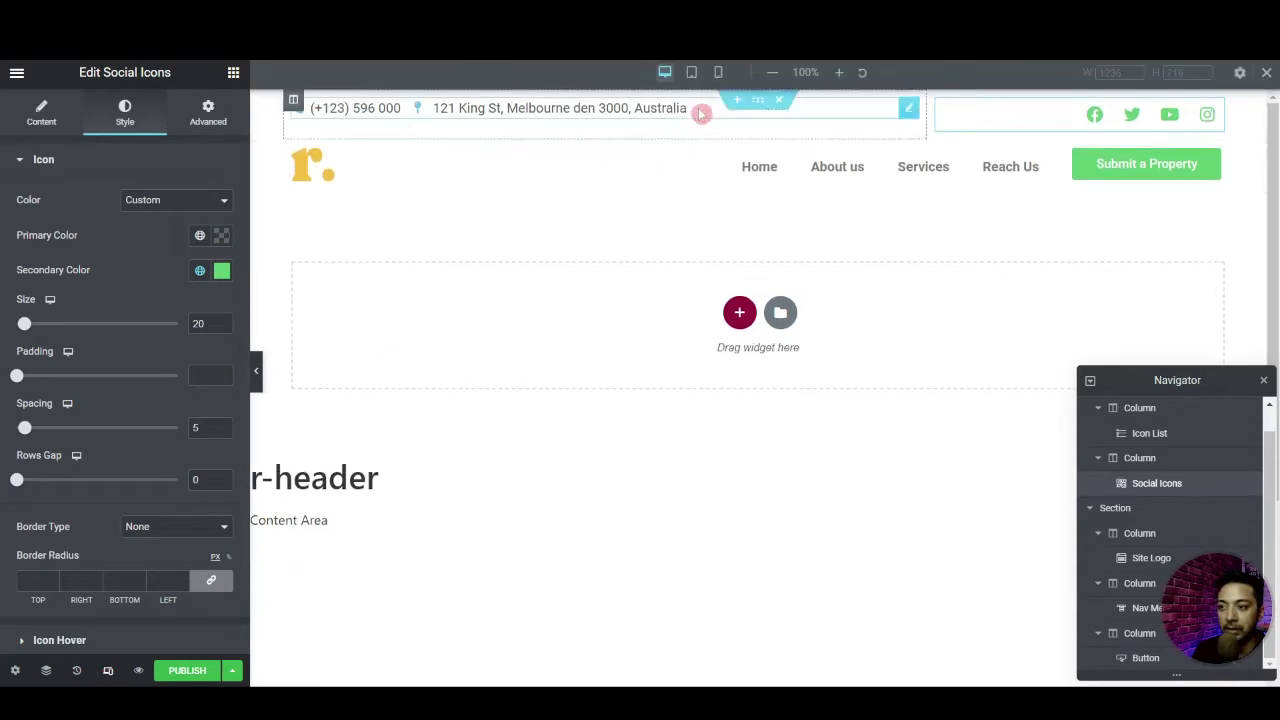
left_click(723, 72)
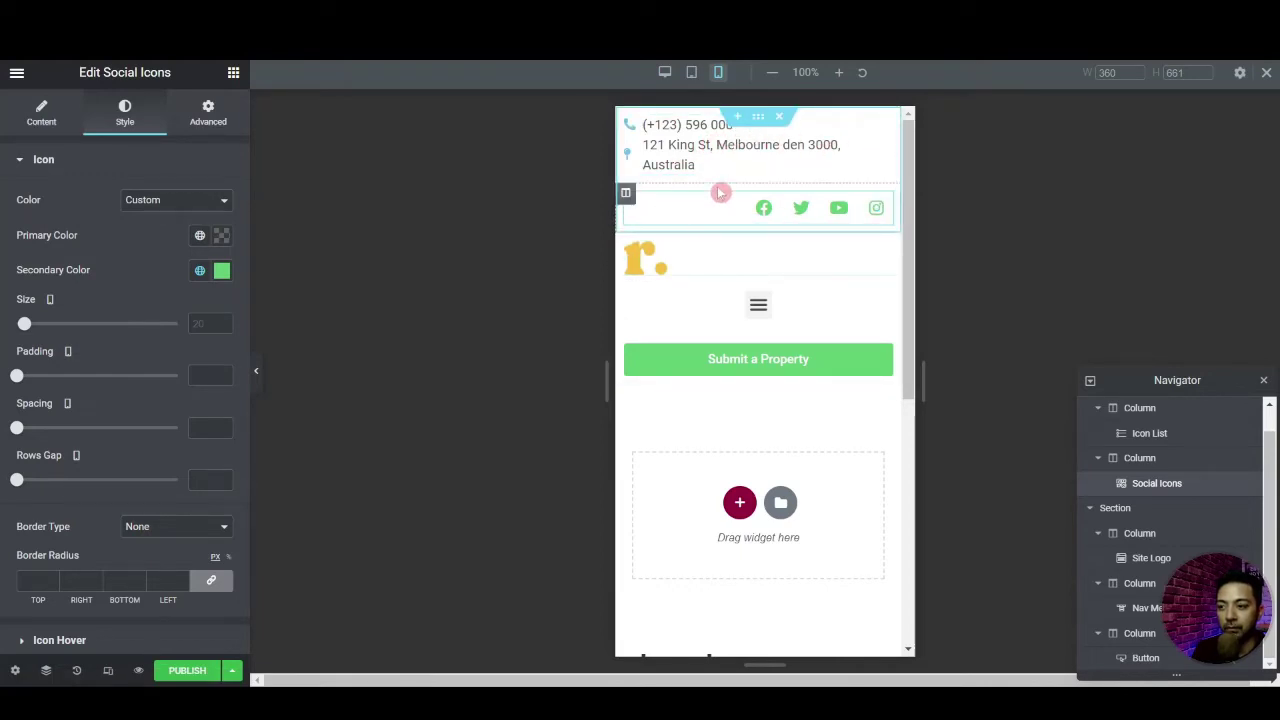
left_click(758, 118)
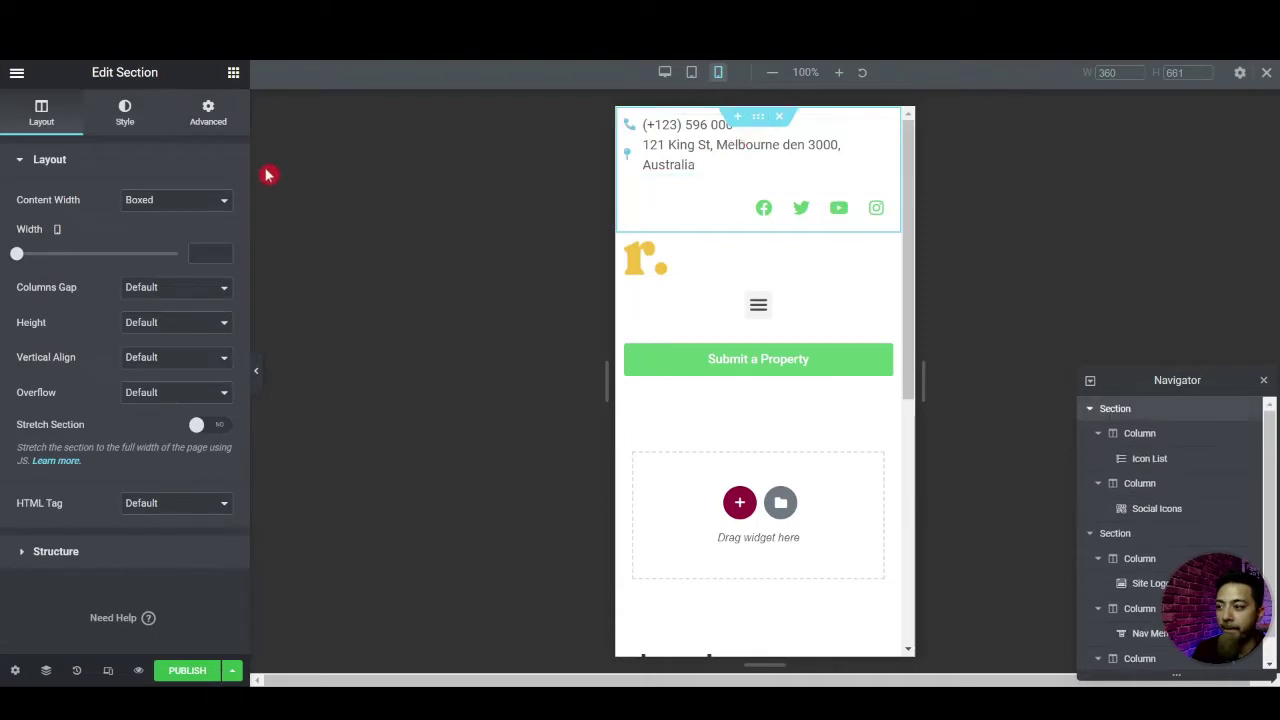
left_click(208, 116)
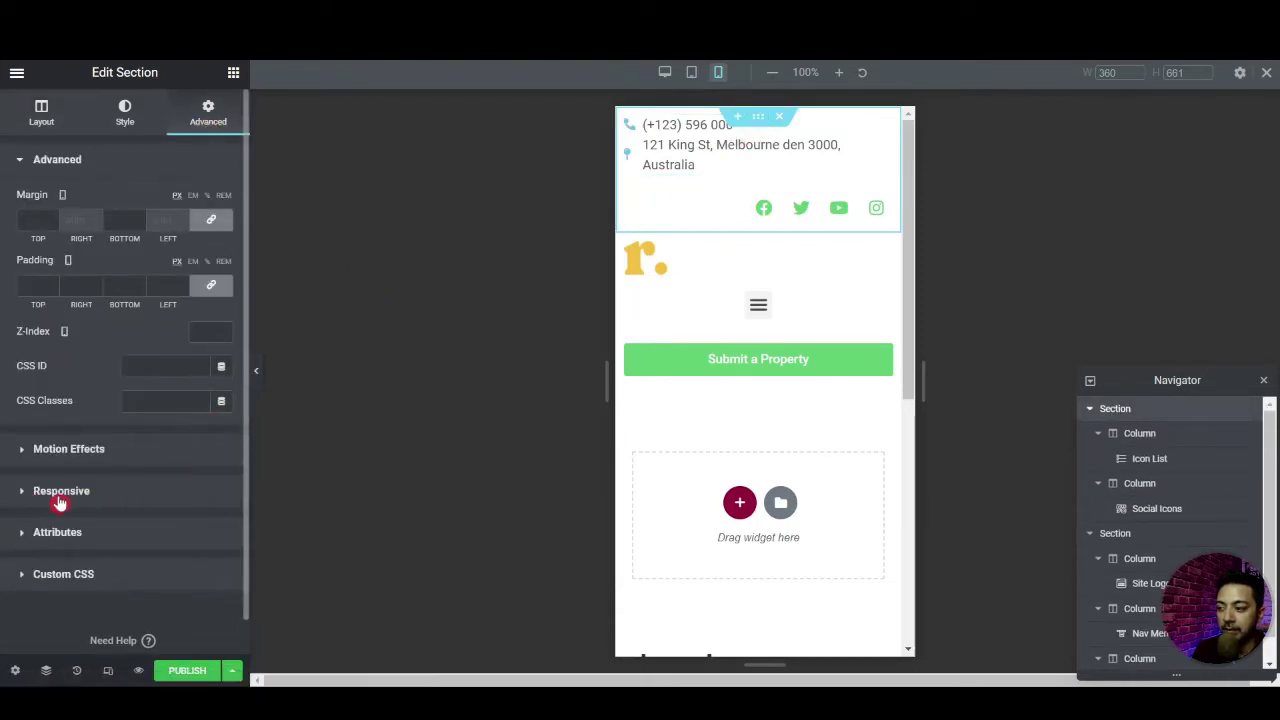
left_click(18, 494)
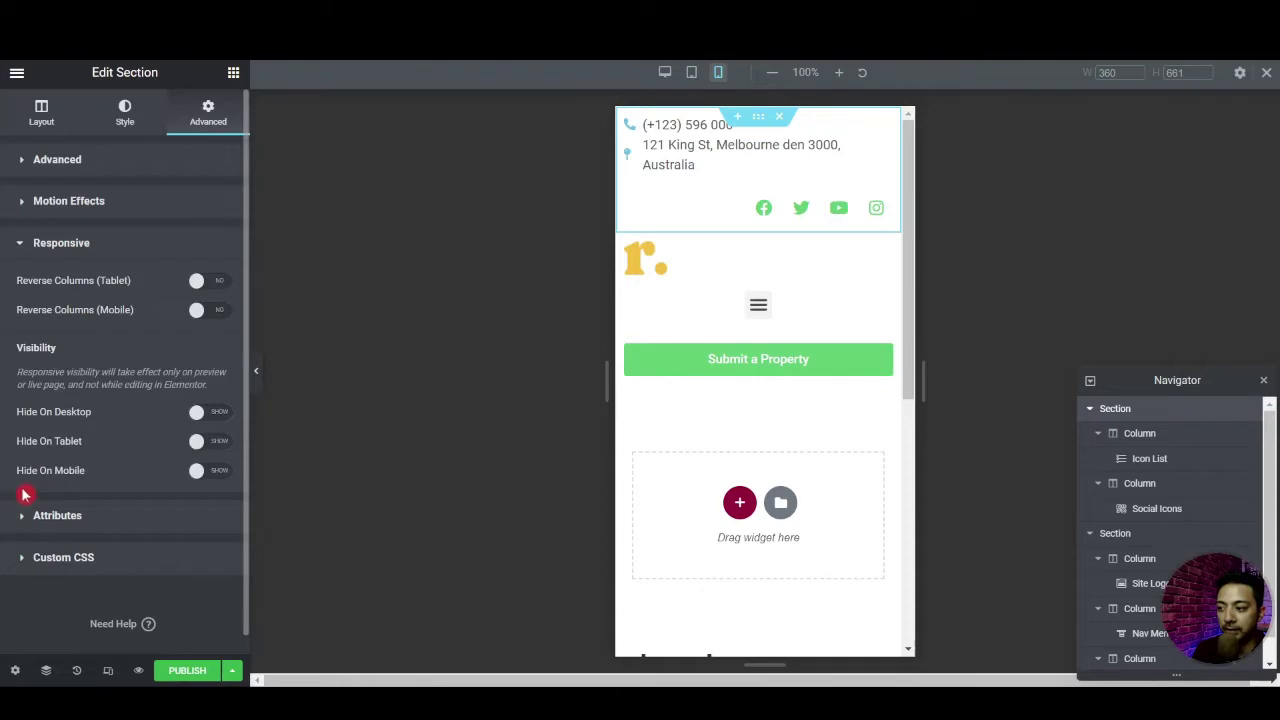
left_click(210, 472)
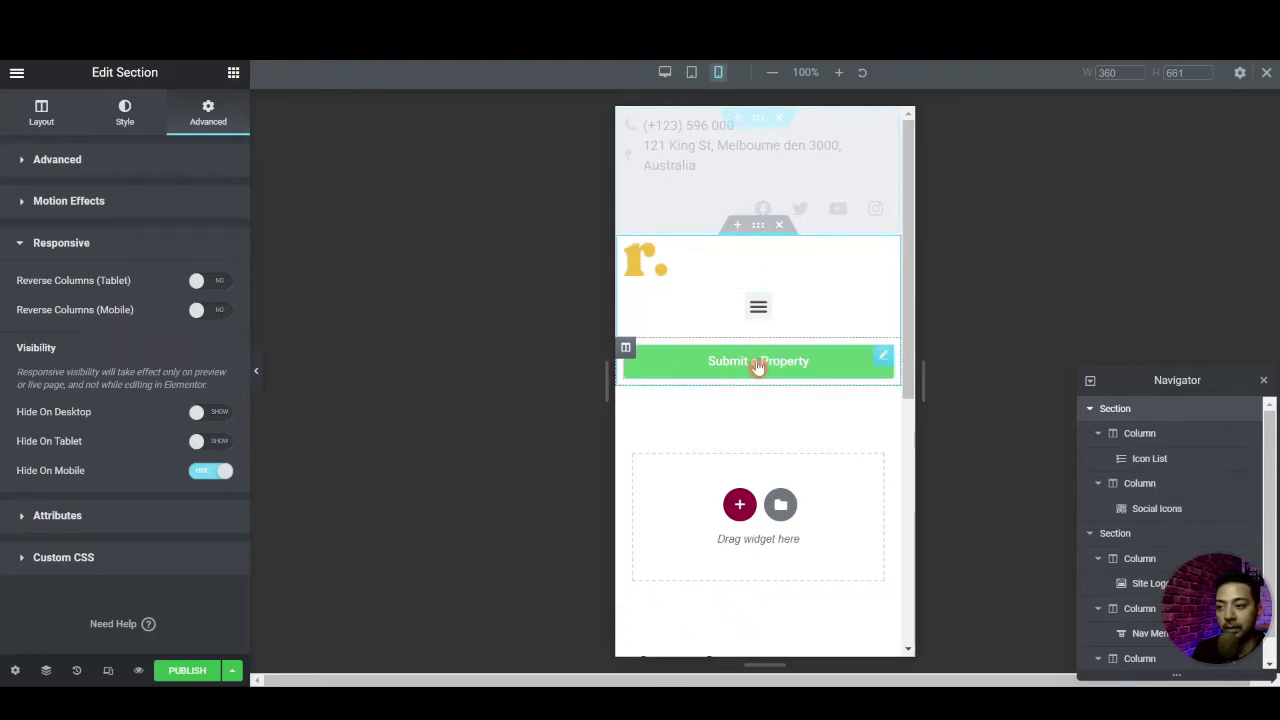
Set the mobile width of the site logo's column to 50%, after trying 20%
left_click(756, 249)
left_click(624, 245)
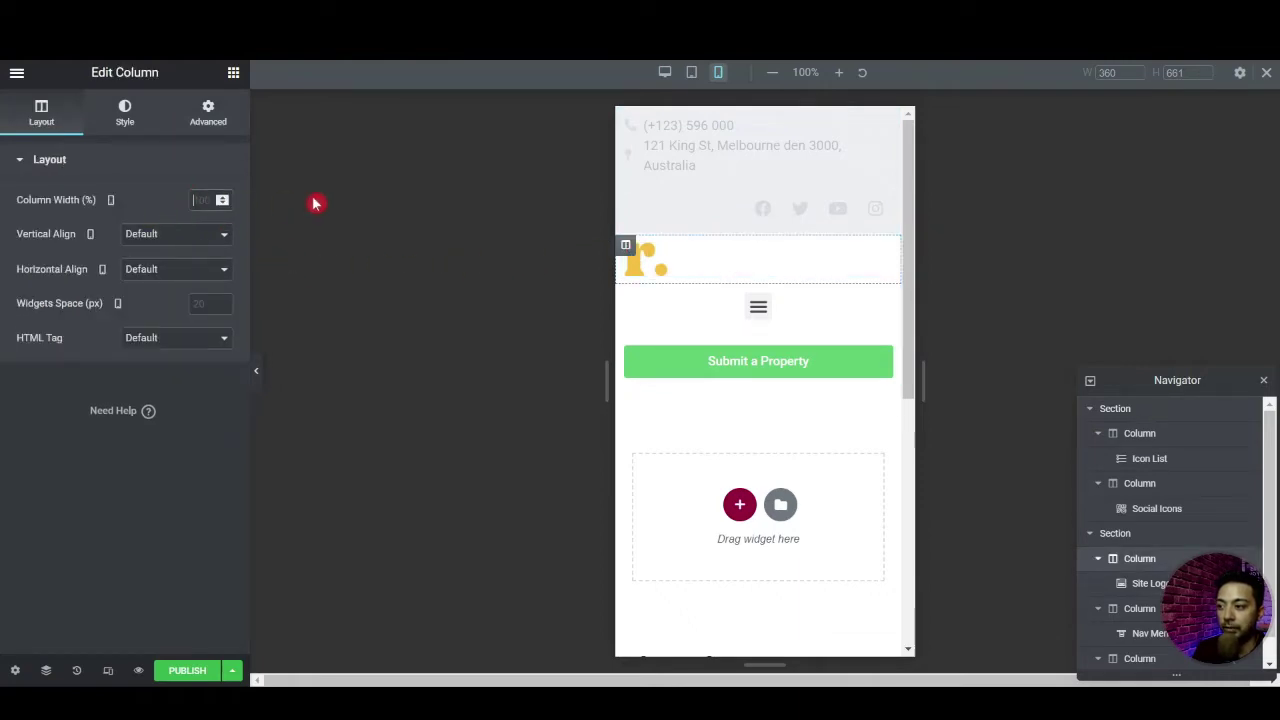
type("20")
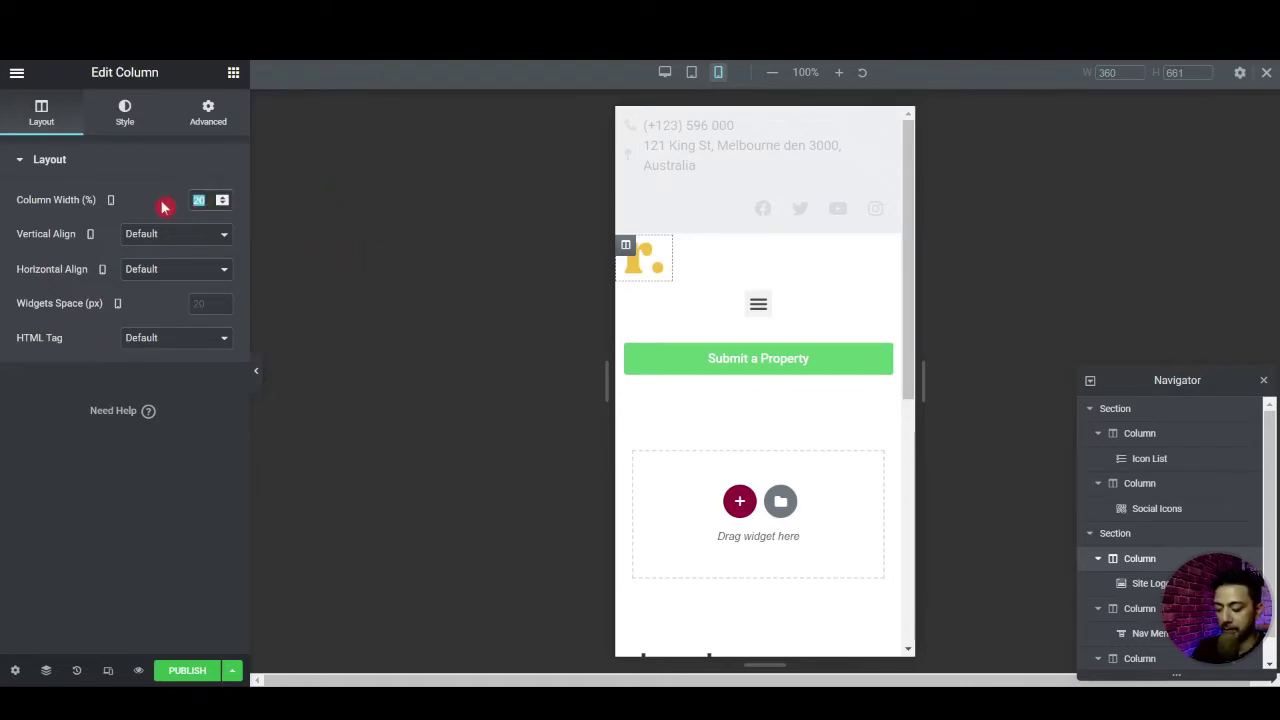
type("50")
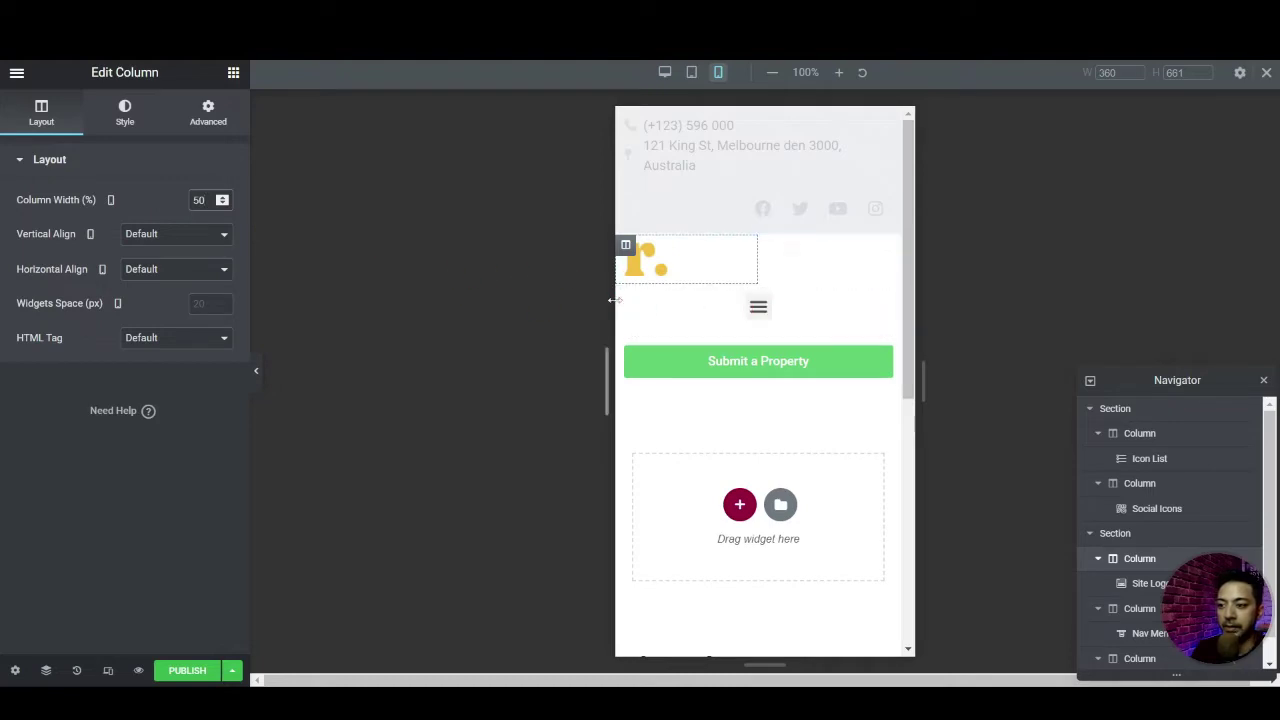
Set the mobile width of the nav menu's column to 50%
left_click(720, 303)
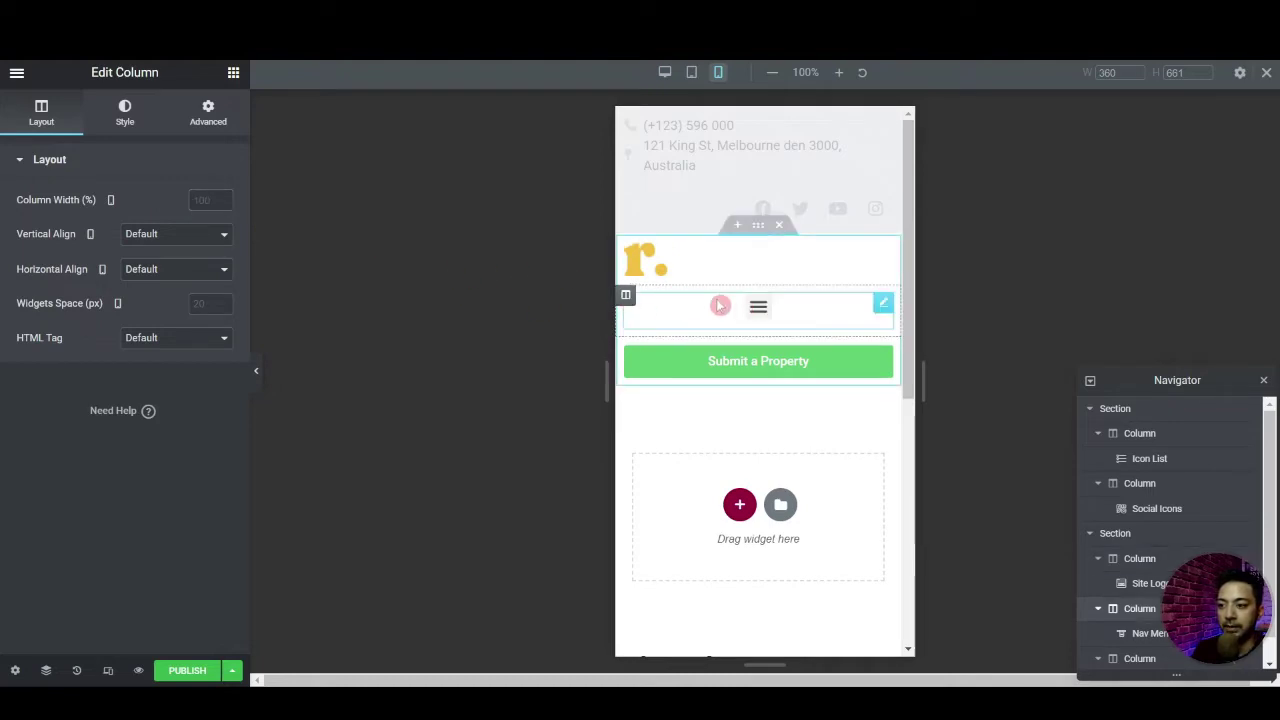
left_click(199, 203)
type("50")
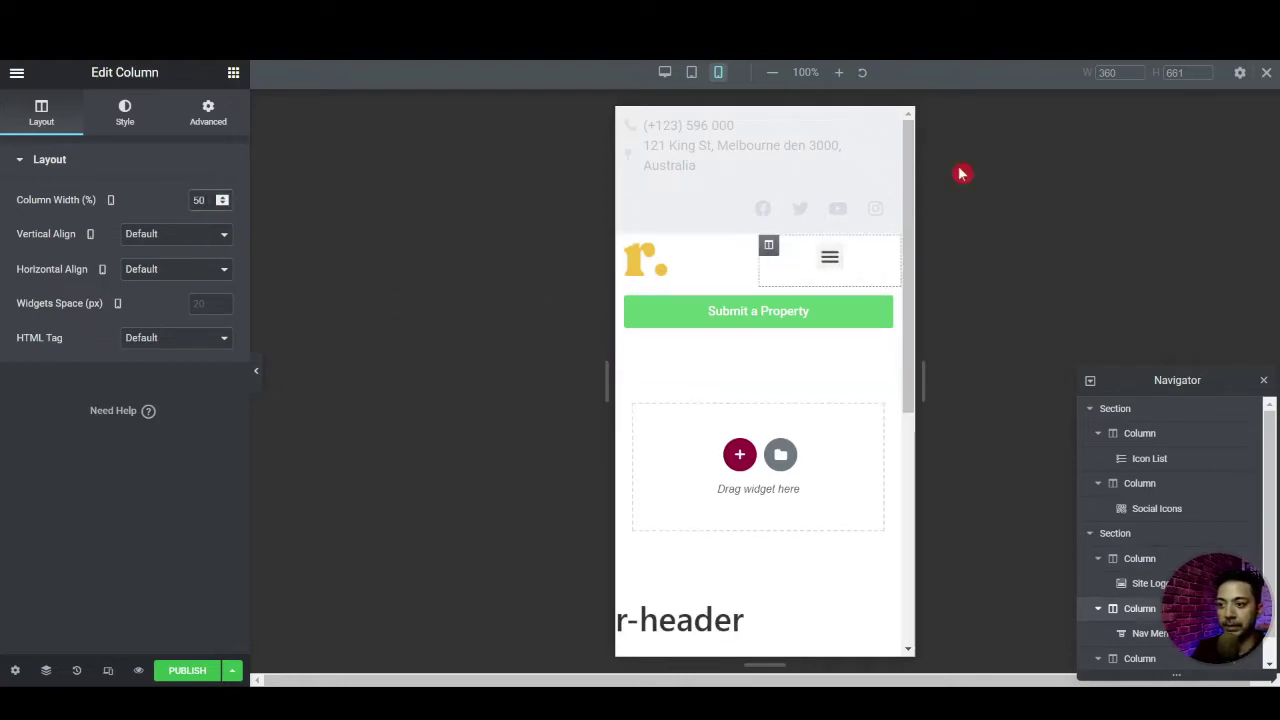
Align the nav menu's mobile toggle button to the right and test its dropdown in the mobile preview
left_click(829, 258)
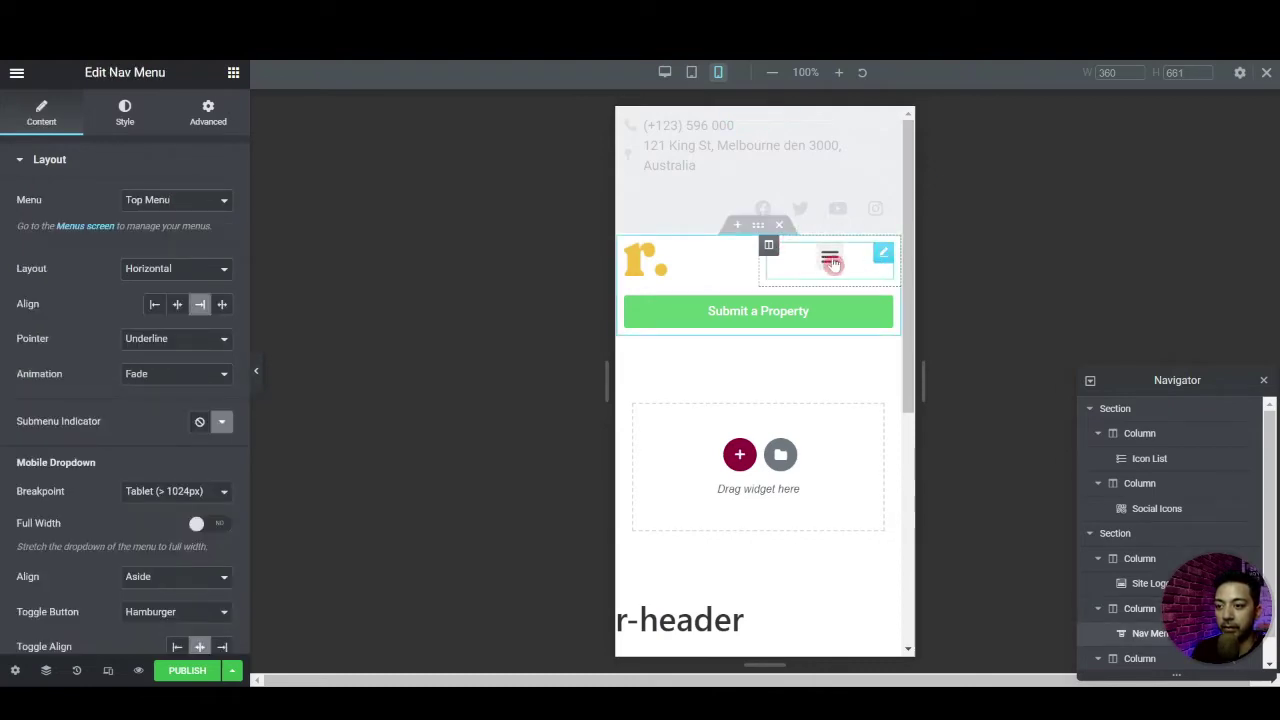
scroll(100, 451, "down", 1)
left_click(223, 535)
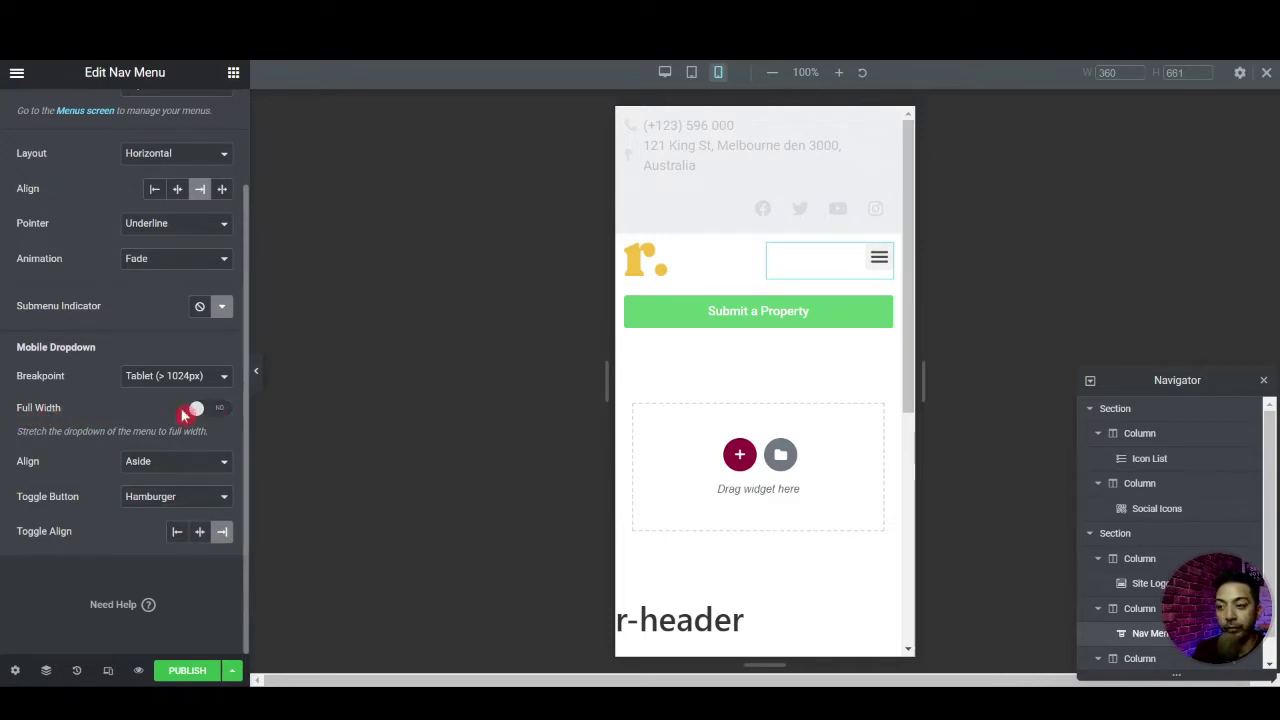
left_click(876, 270)
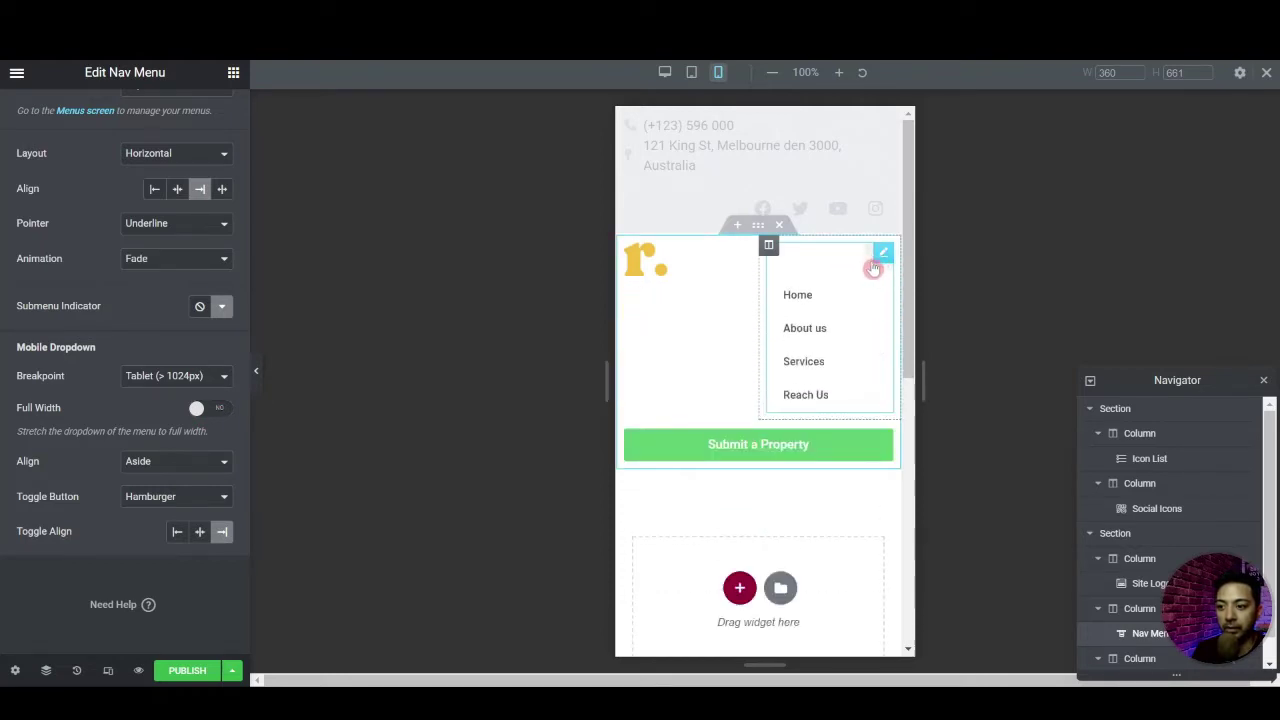
left_click(873, 268)
Enable Full Width for the nav menu's mobile dropdown and test opening and closing it
left_click(222, 409)
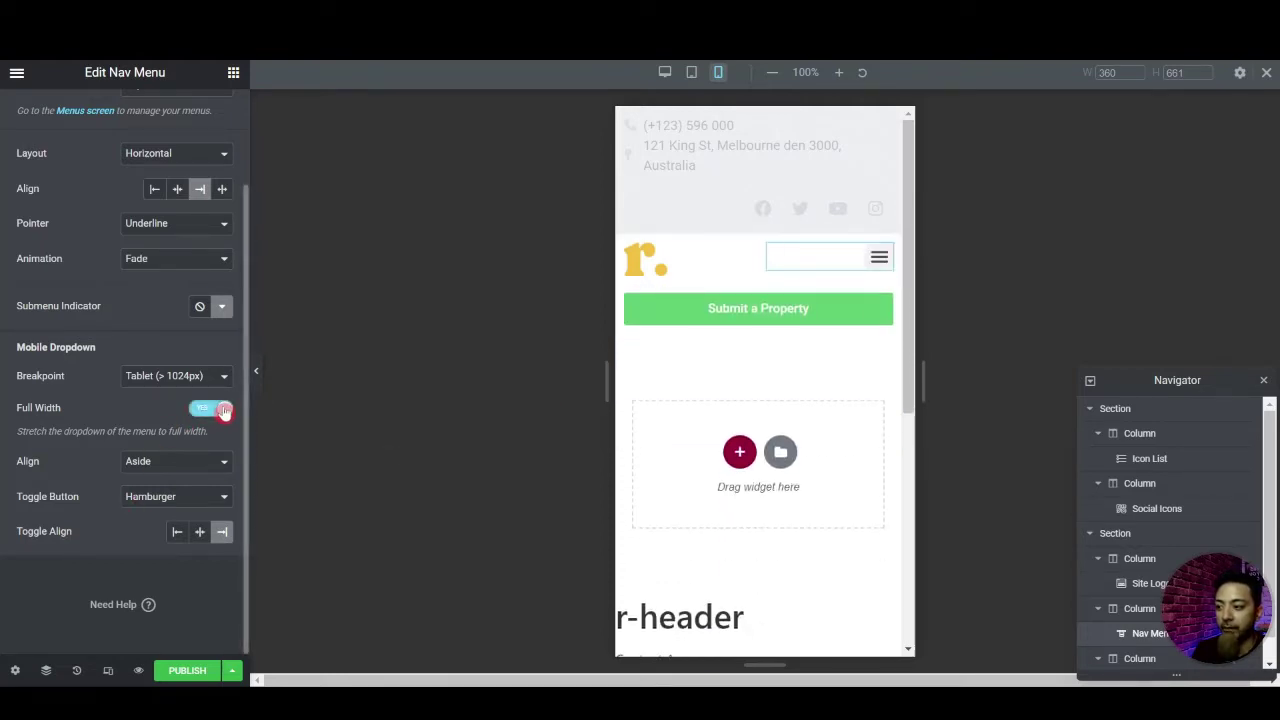
left_click(874, 270)
left_click(874, 270)
left_click(874, 270)
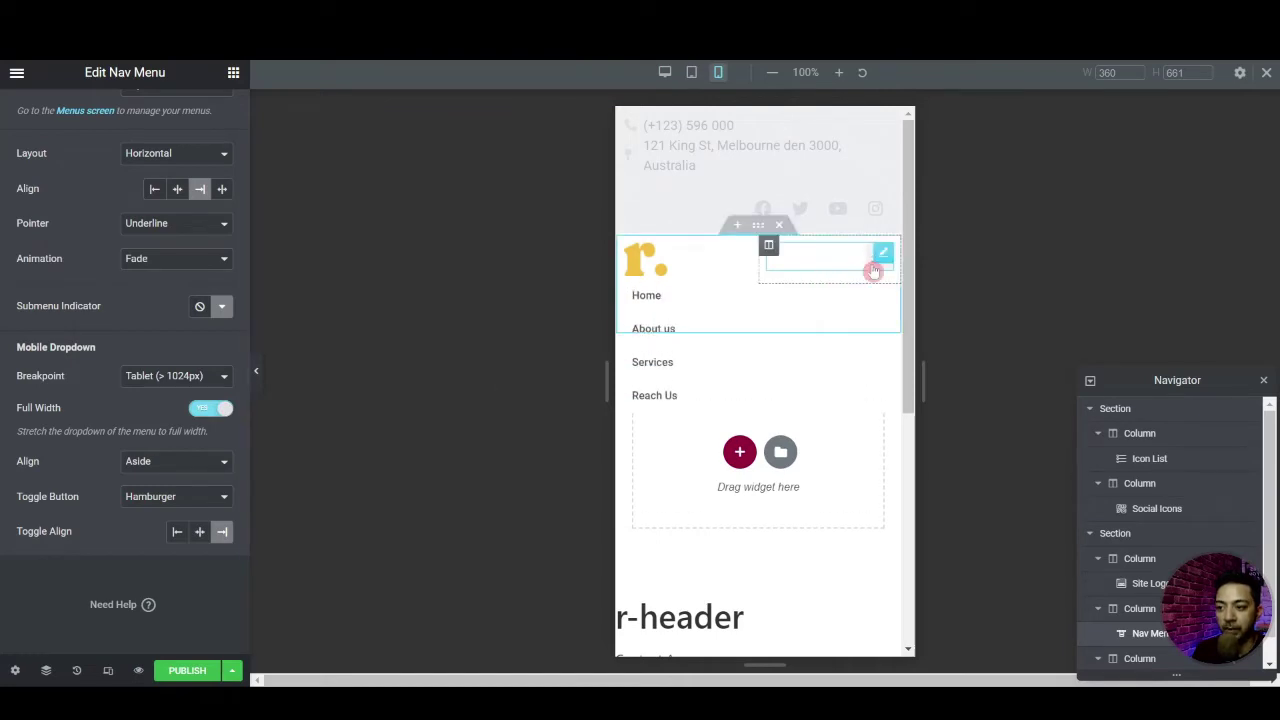
left_click(874, 270)
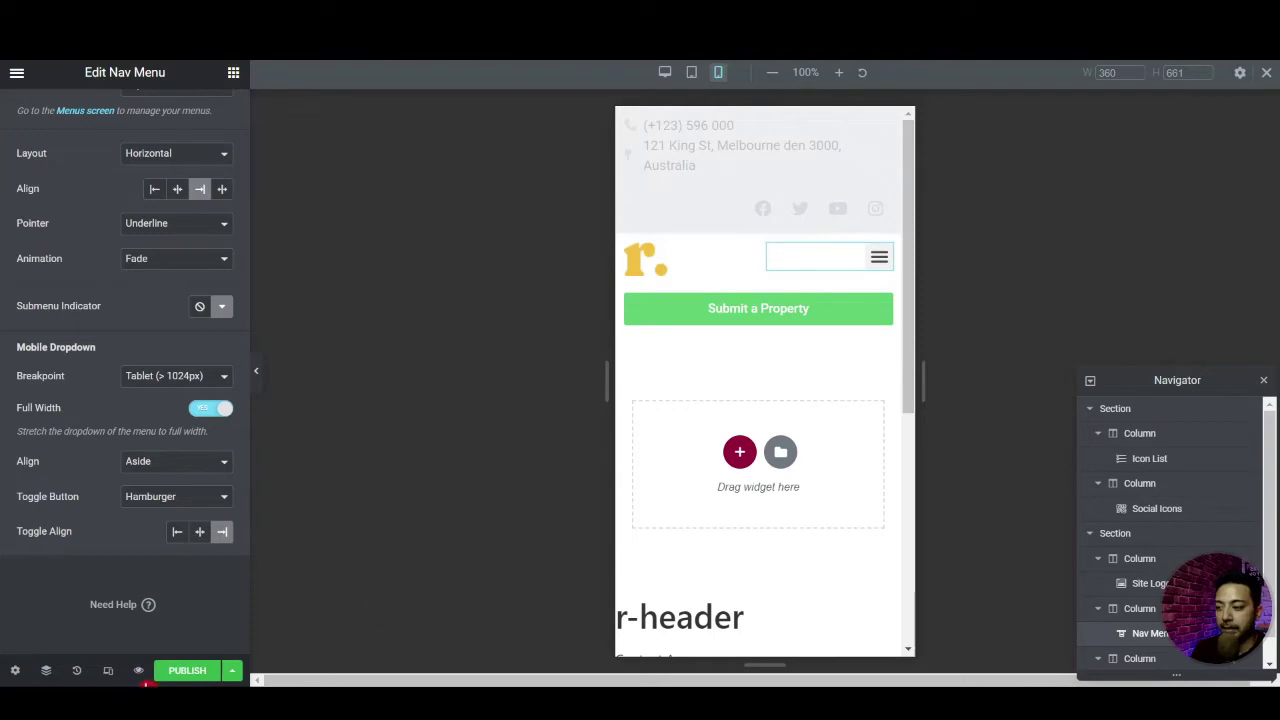
Publish the header template with the display condition Include Entire Site and view the live site
left_click(108, 670)
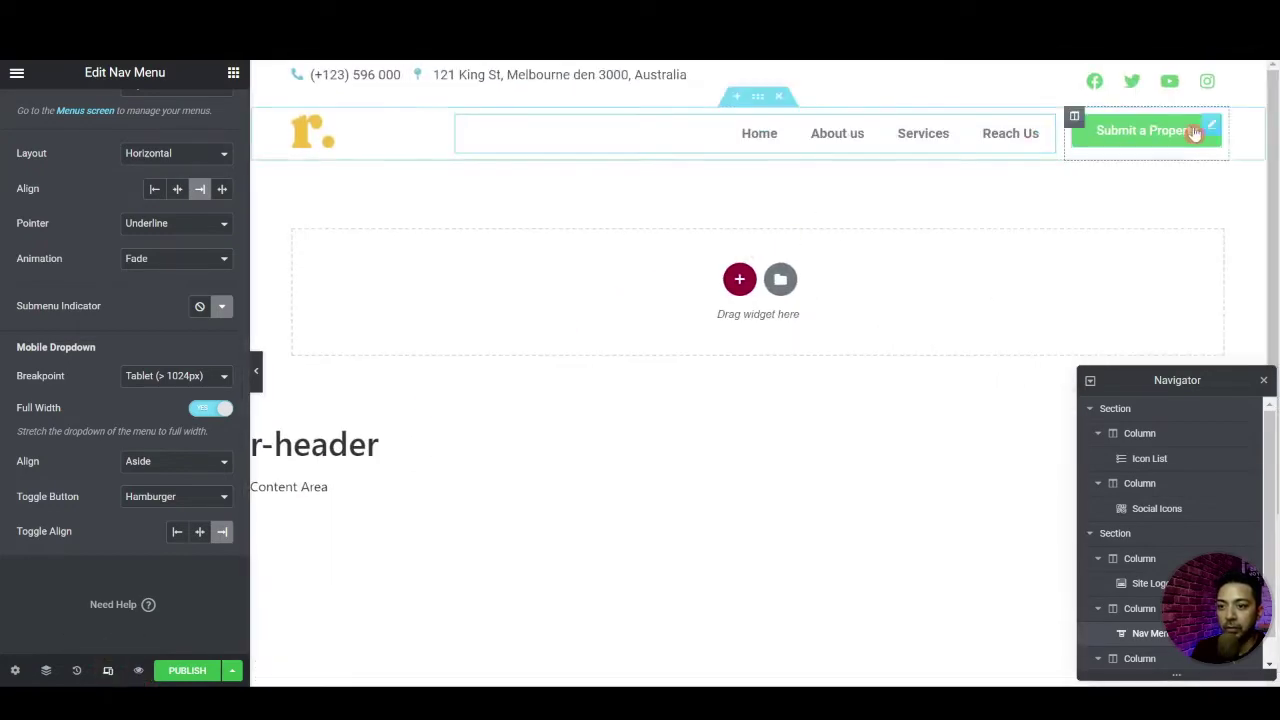
left_click(199, 672)
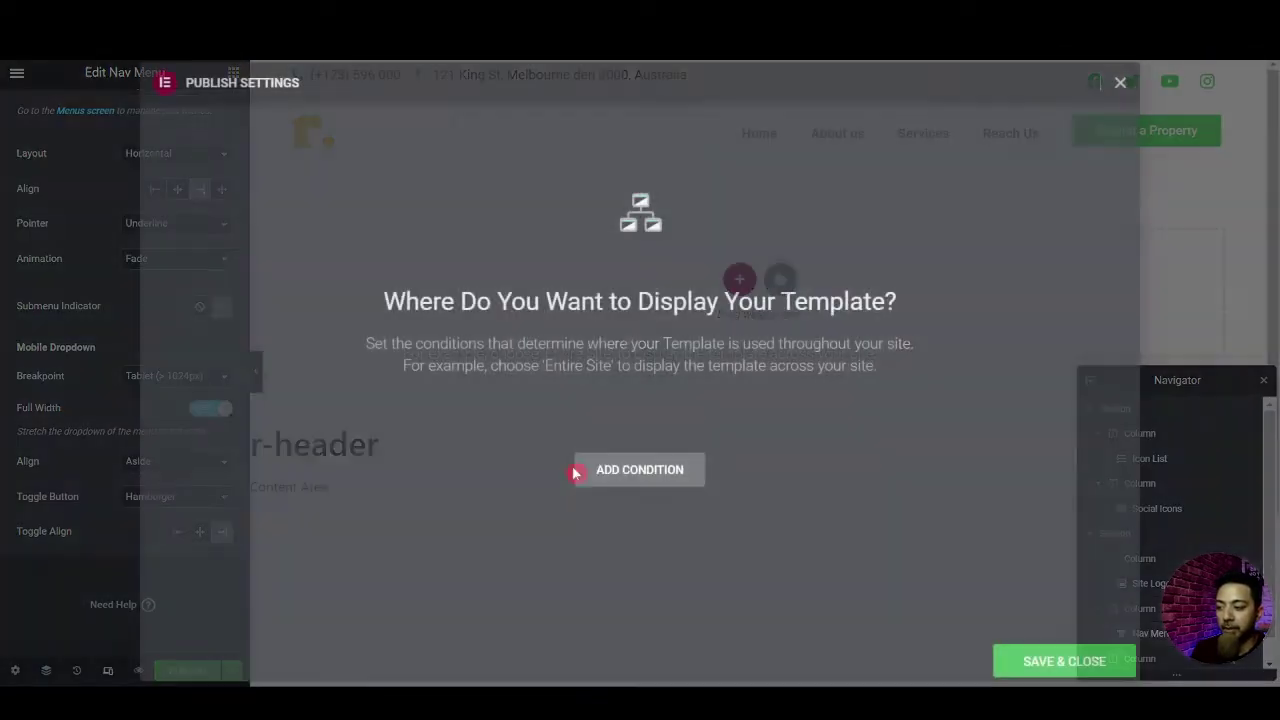
left_click(660, 478)
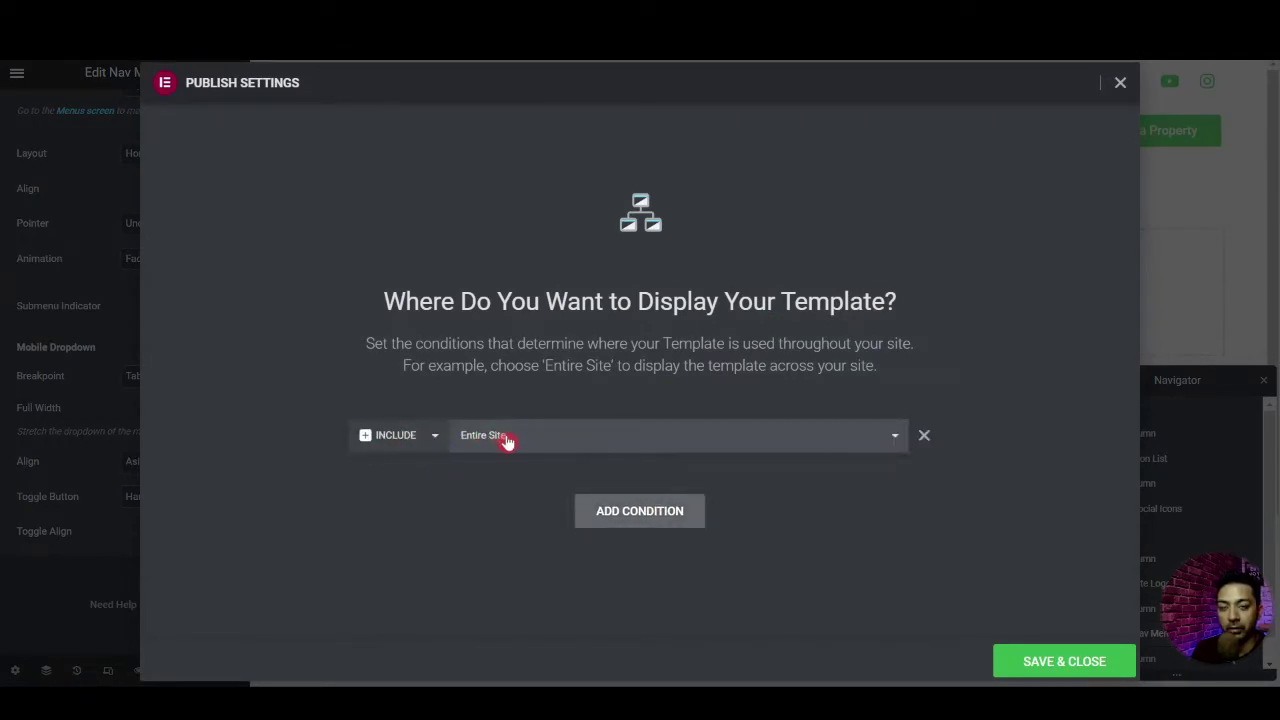
left_click(1025, 665)
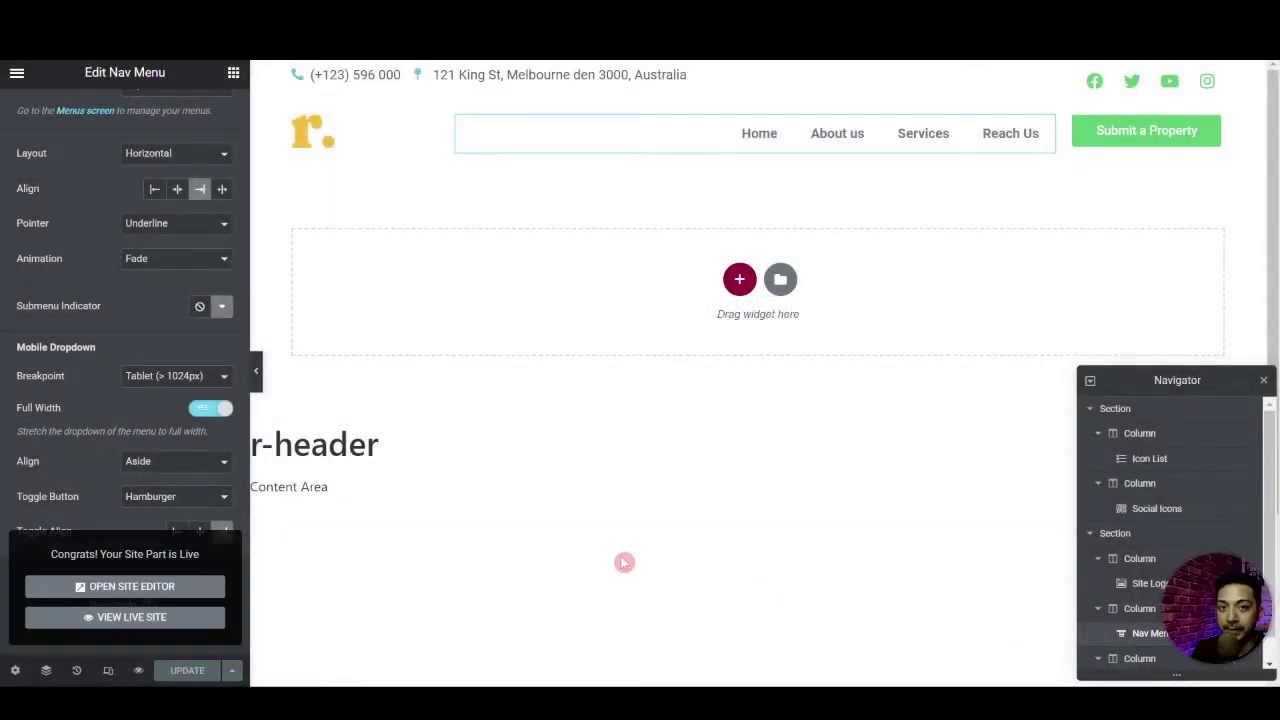
left_click(133, 618)
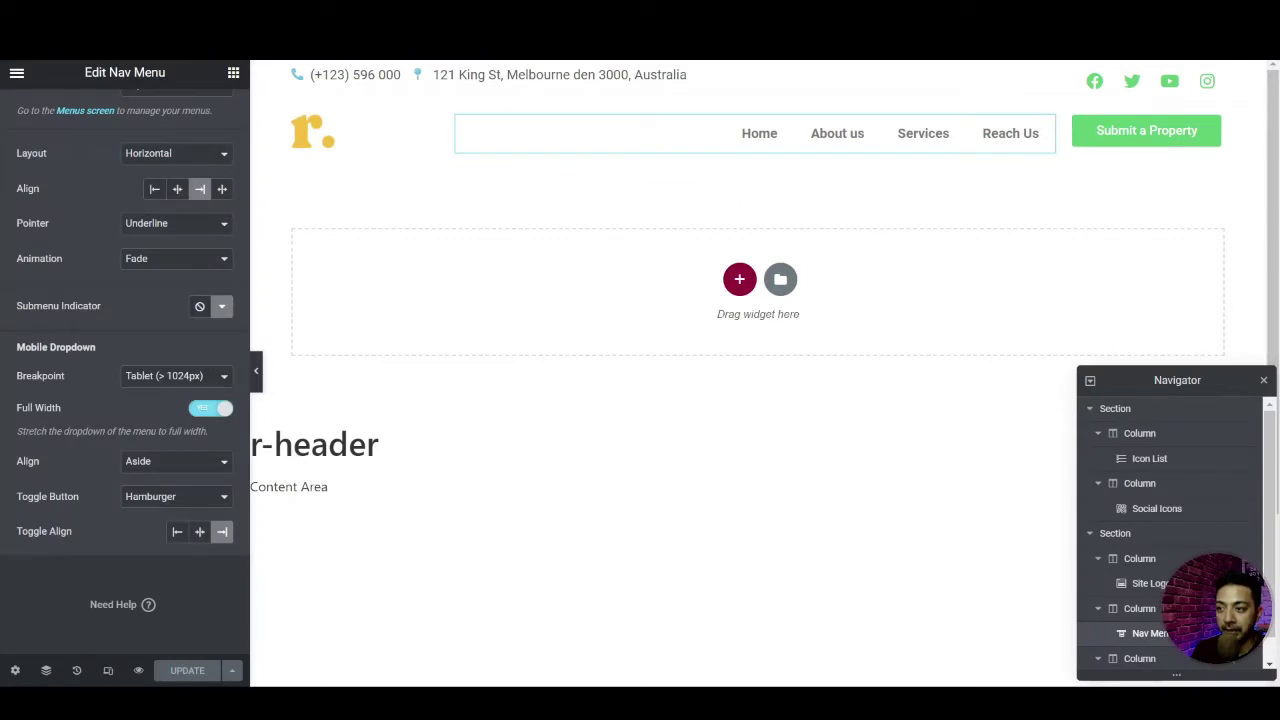
Set the Primary global color in the site settings to the near-black #010203
left_click(17, 74)
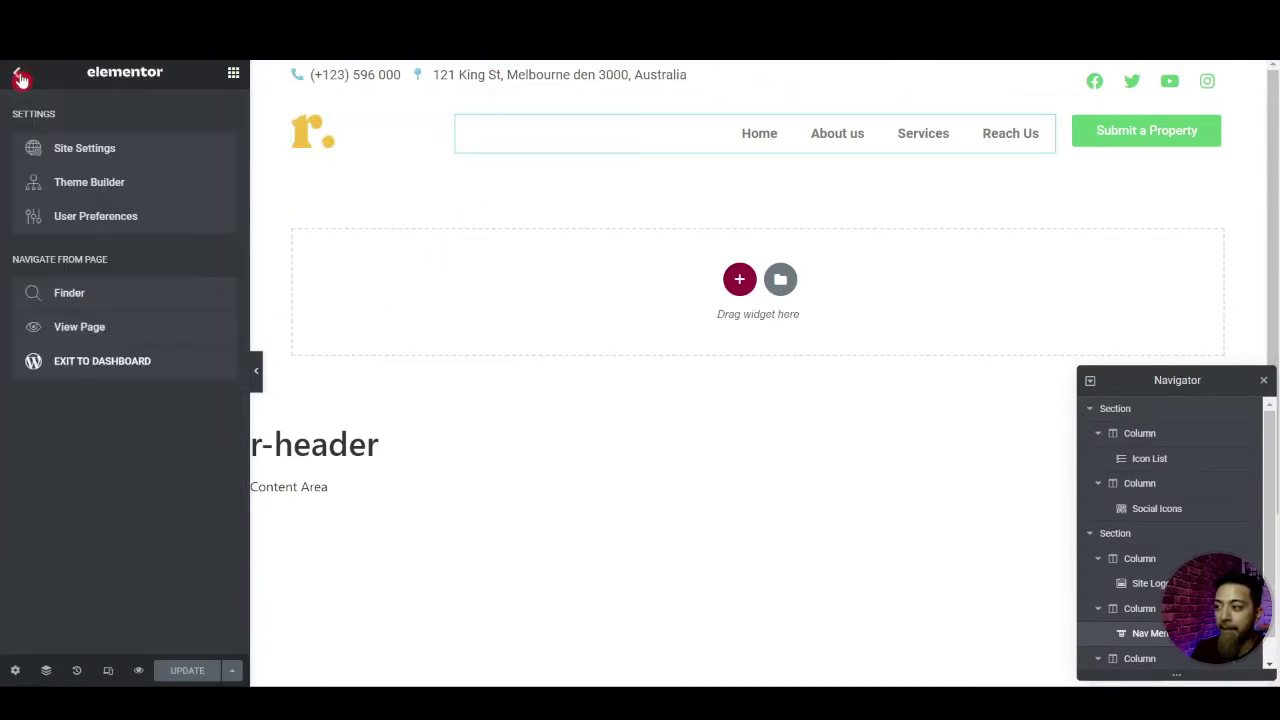
left_click(87, 150)
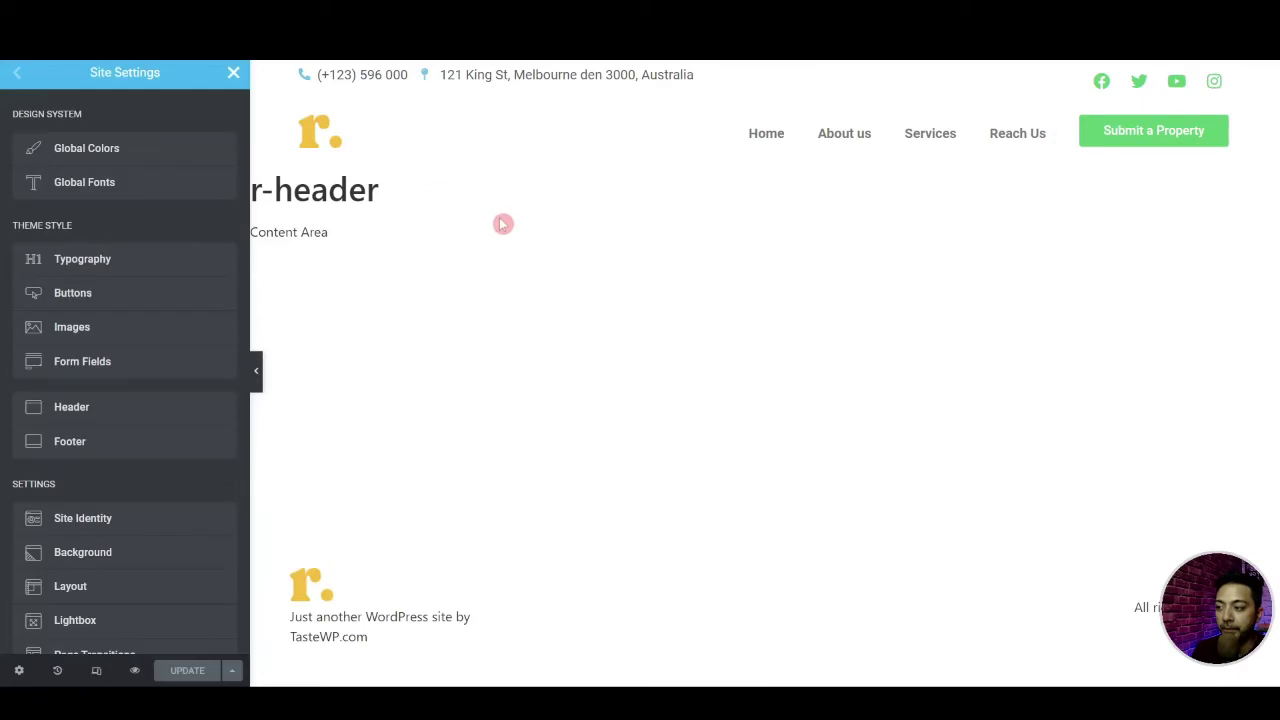
left_click(120, 152)
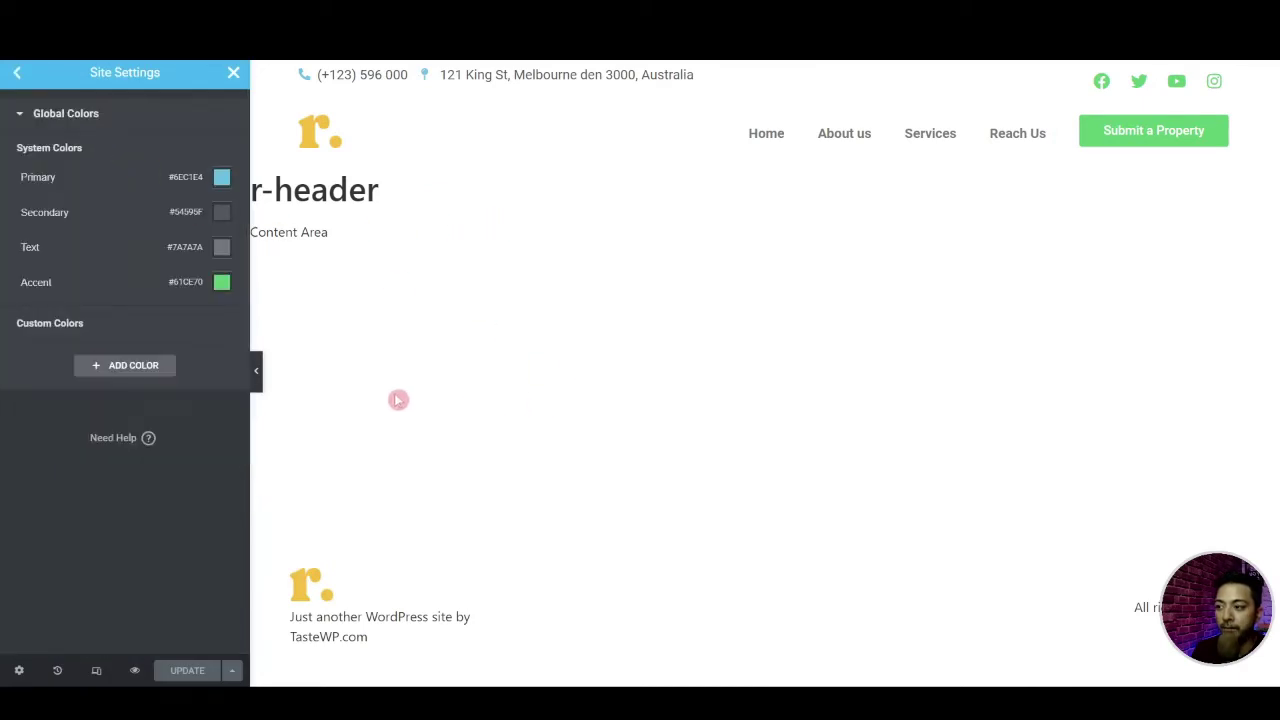
left_click(221, 177)
left_click_drag(149, 362, 140, 374)
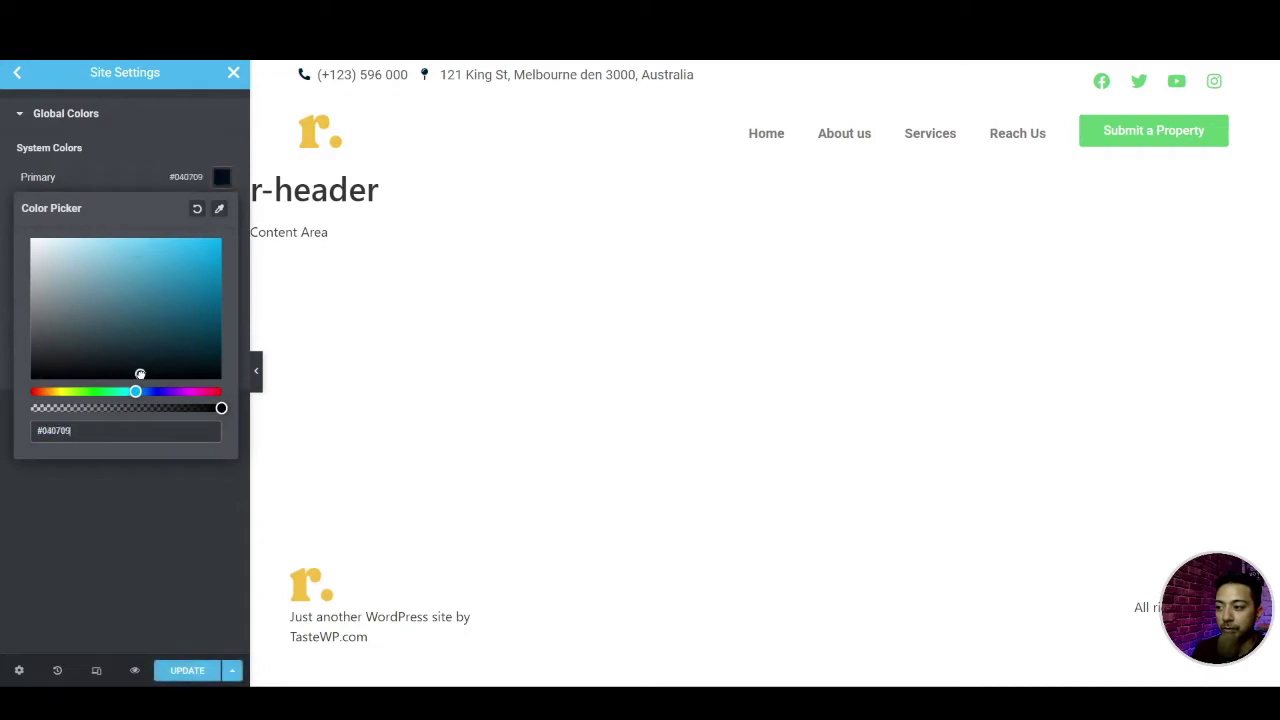
left_click(180, 554)
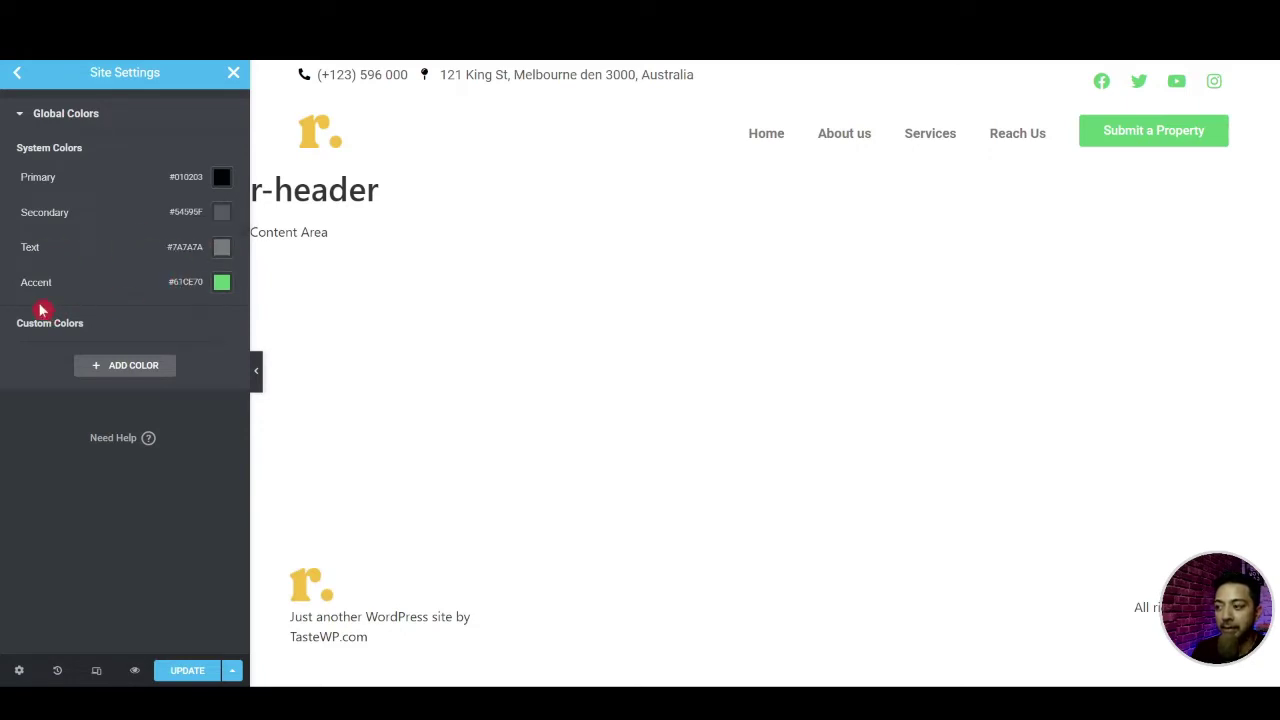
Set the Accent global color to #F4C43C by sampling the yellow of the site logo, and copy its hex code
left_click(222, 282)
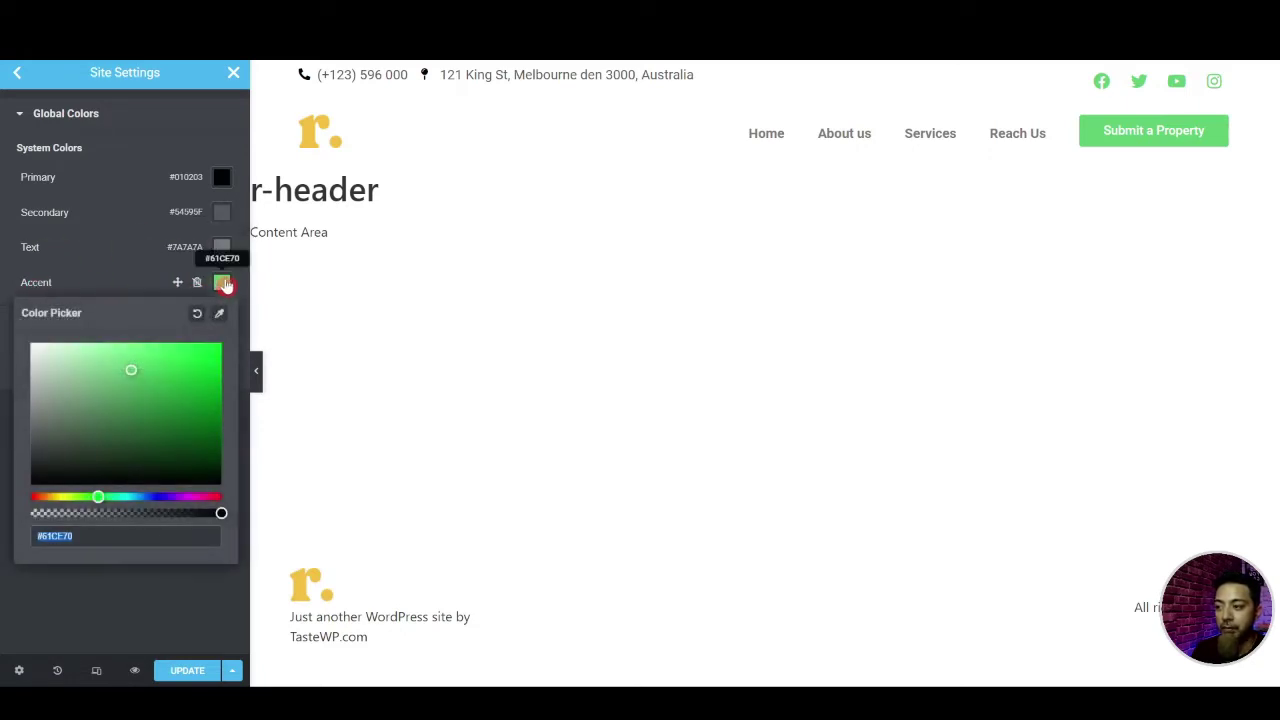
left_click(220, 315)
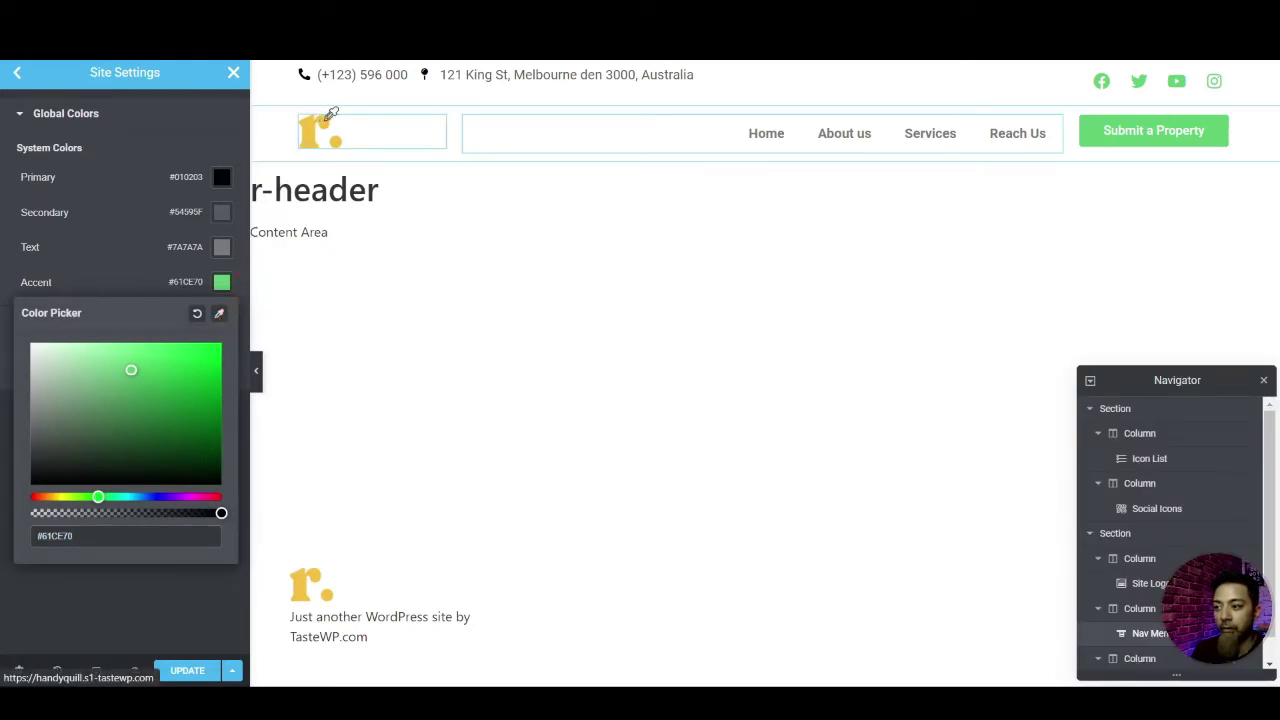
mouse_move(331, 113)
left_click(411, 137)
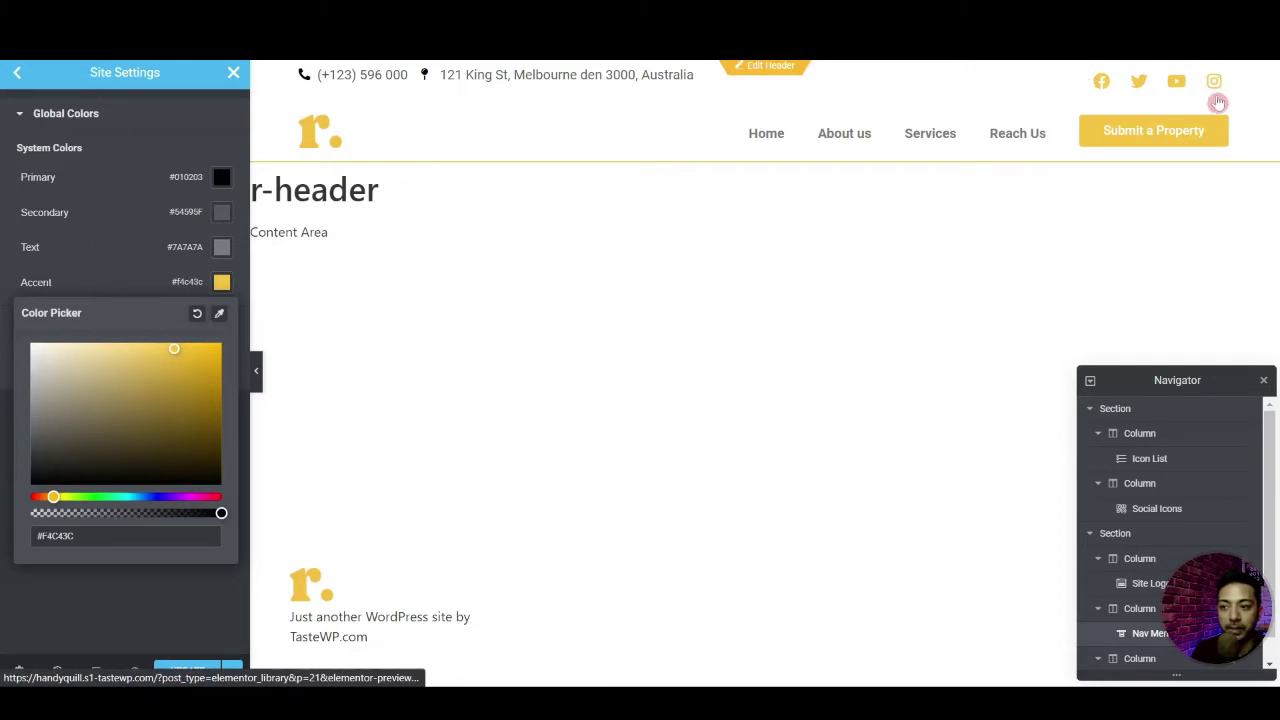
left_click(103, 541)
key("ctrl+c")
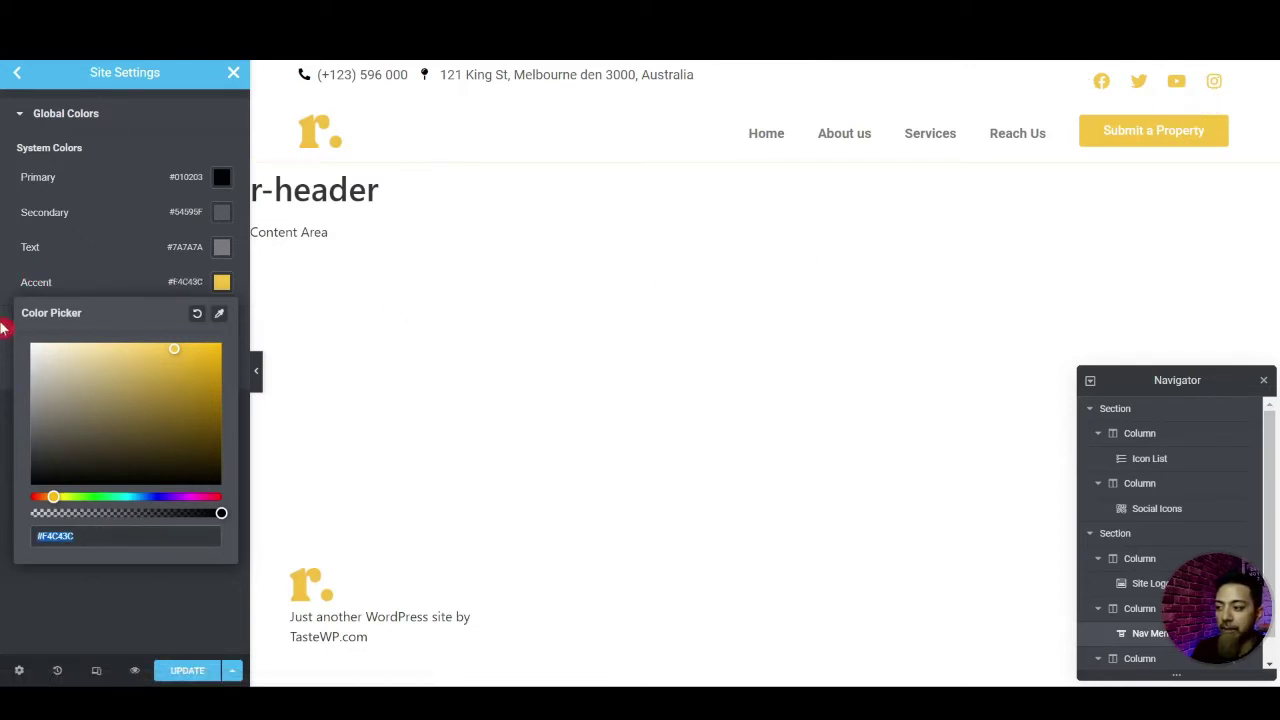
left_click(3, 328)
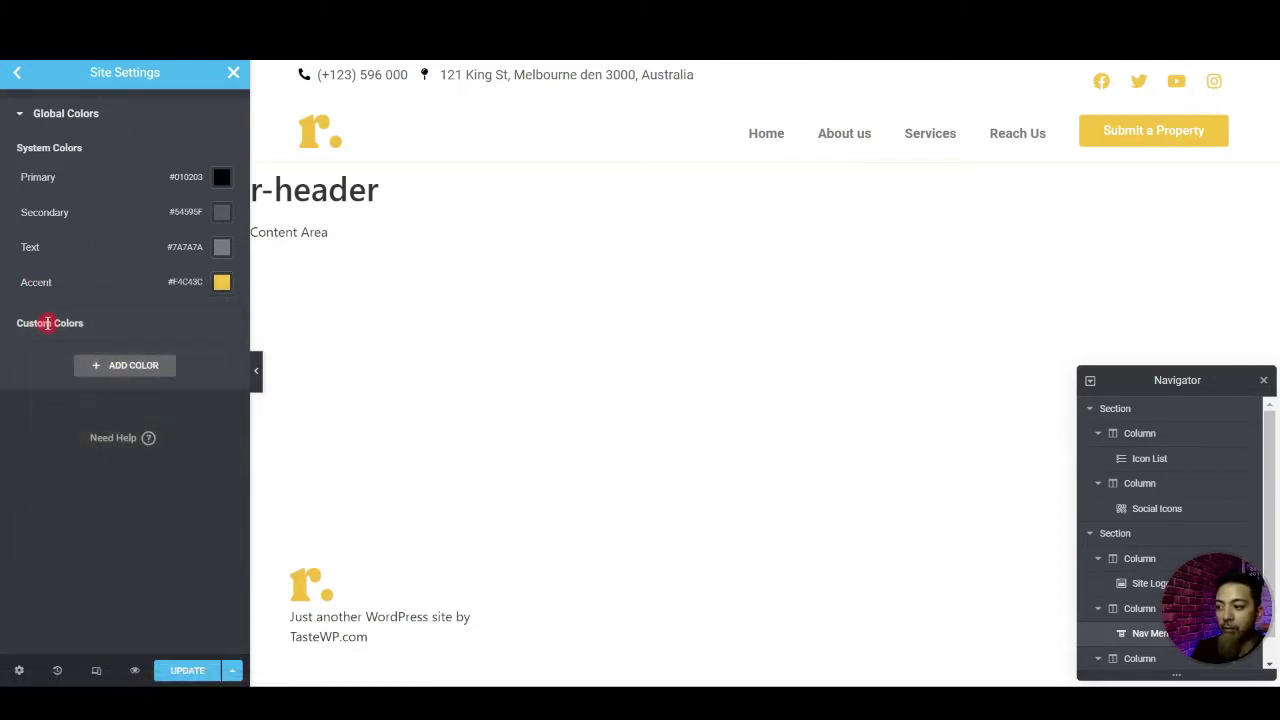
Add a custom global color named "Light yellow" with the value #FFF6DD, derived from the accent color, and save the site settings
left_click(155, 366)
double_click(54, 352)
key("ctrl+a")
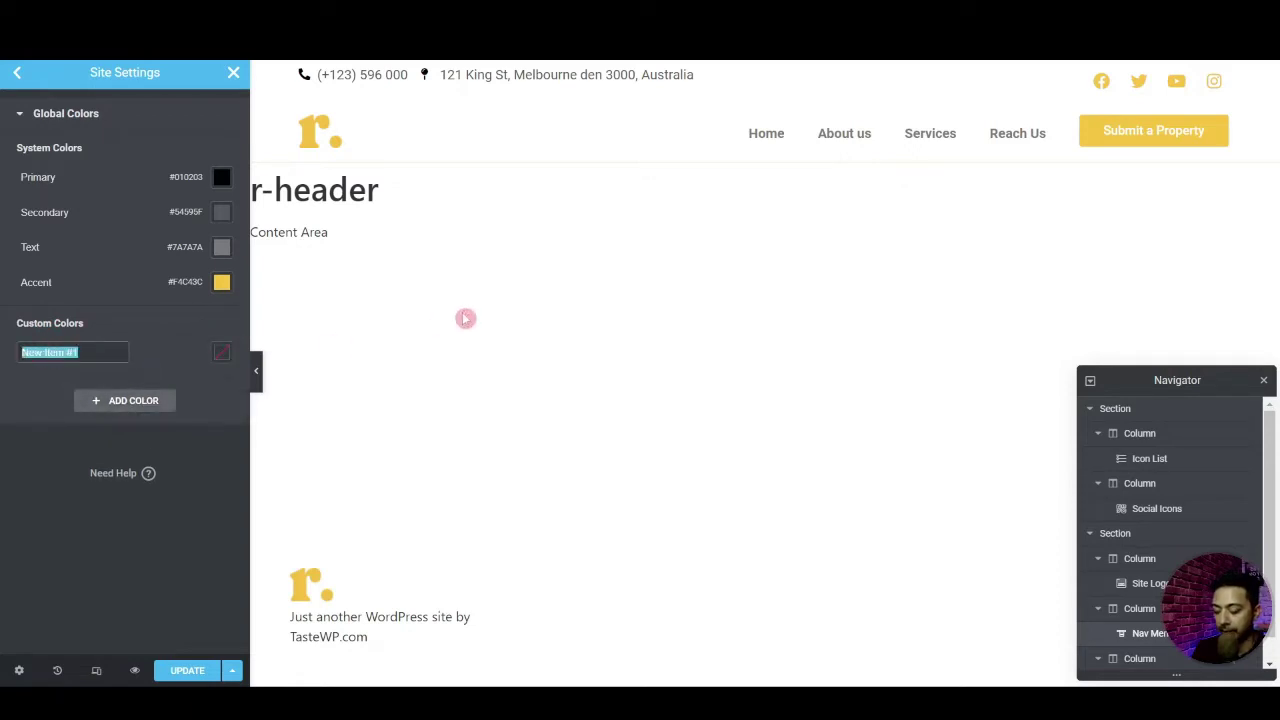
type("Light yellow")
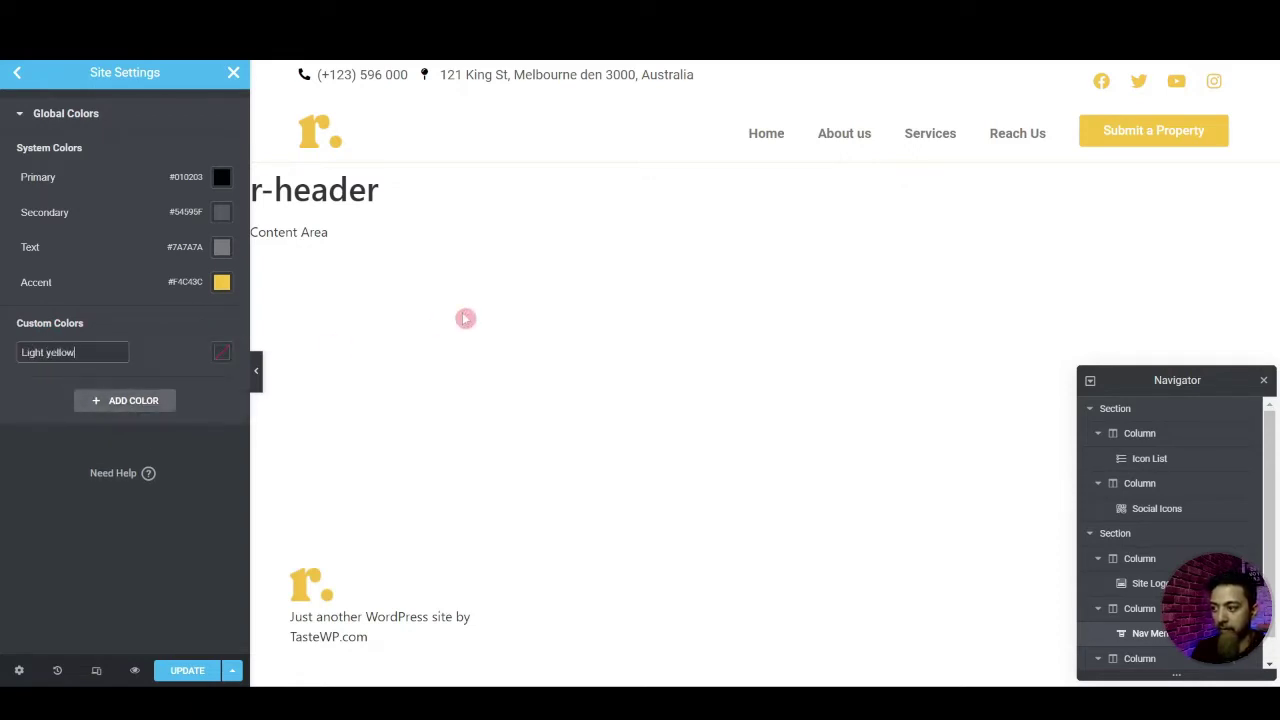
left_click(221, 352)
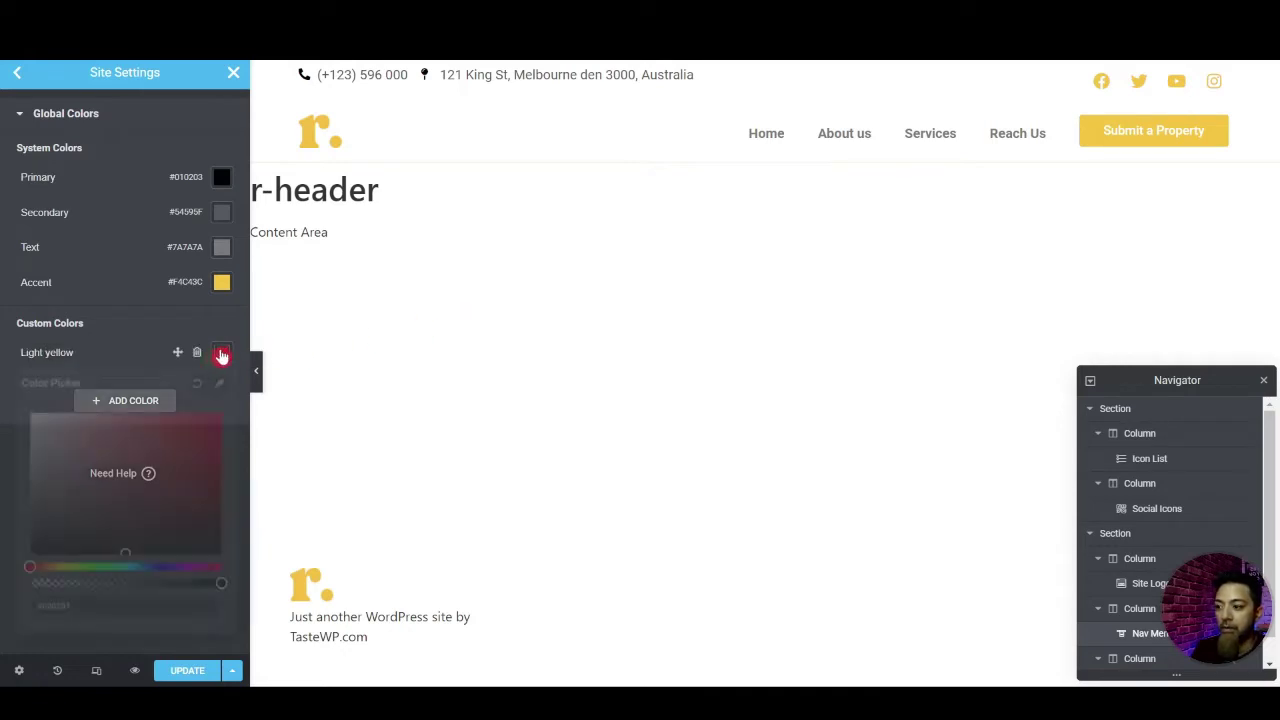
key("ctrl+v")
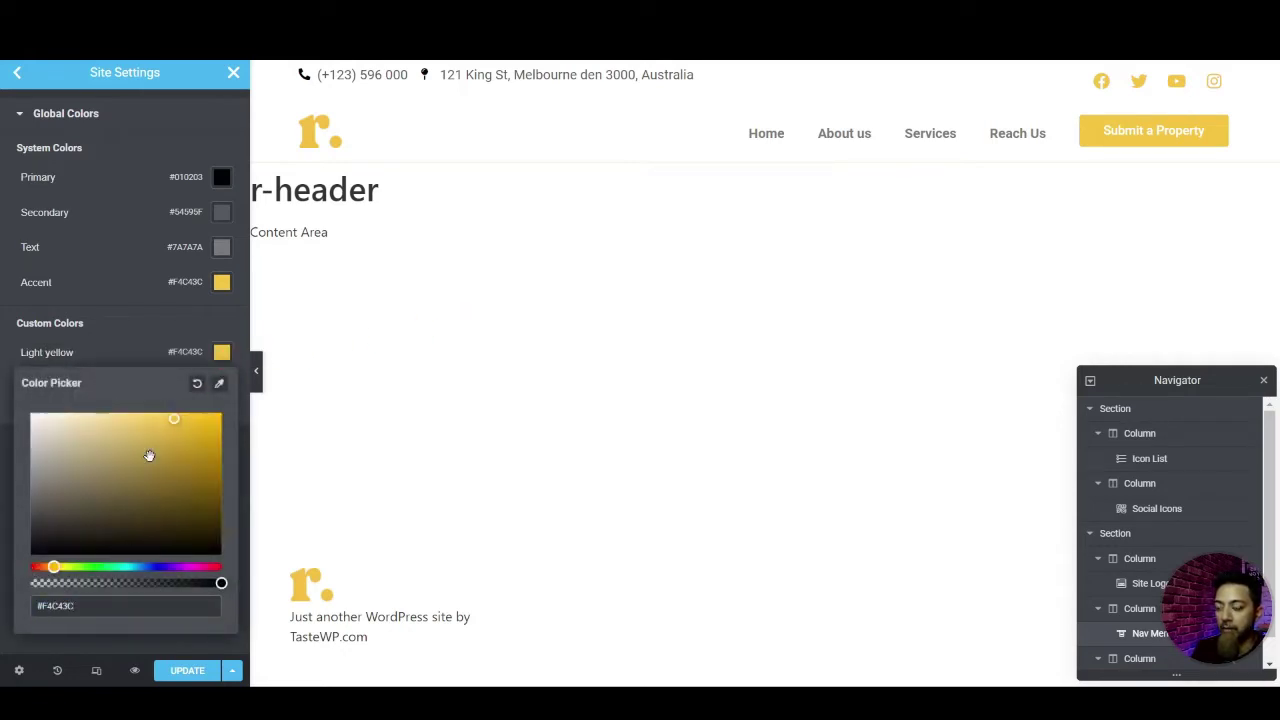
left_click_drag(149, 456, 42, 412)
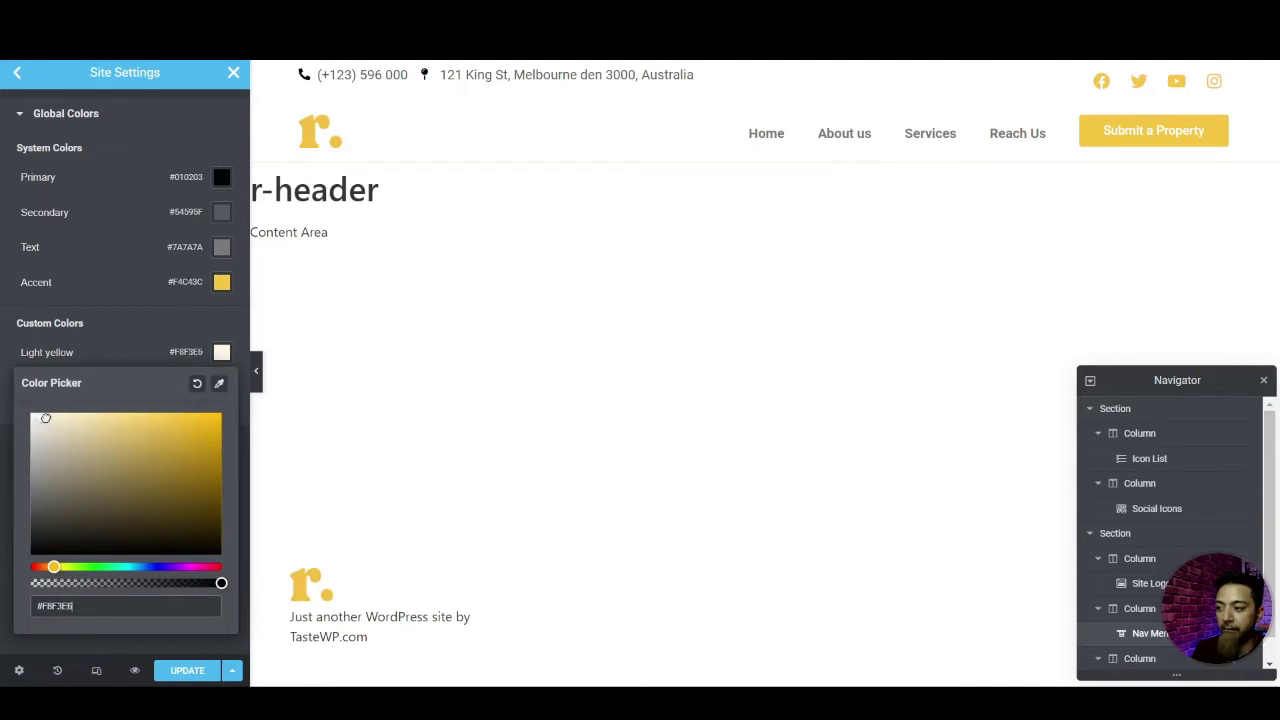
left_click(53, 425)
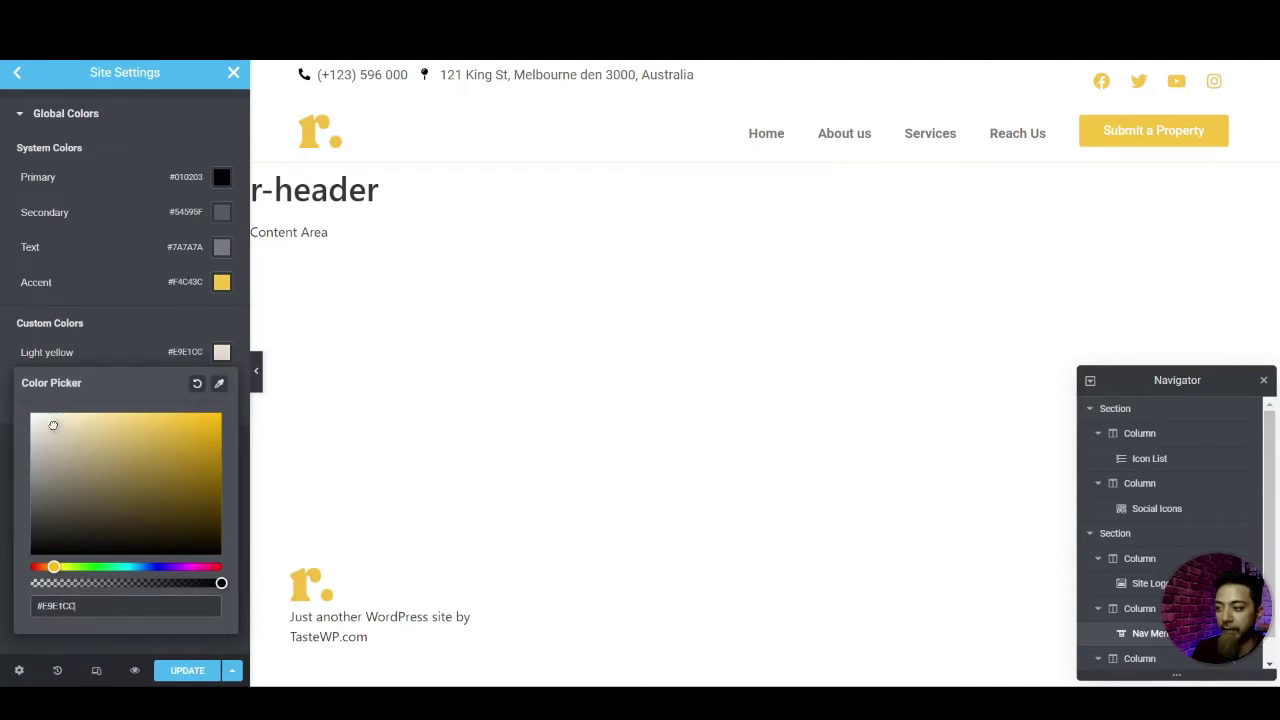
left_click(2, 342)
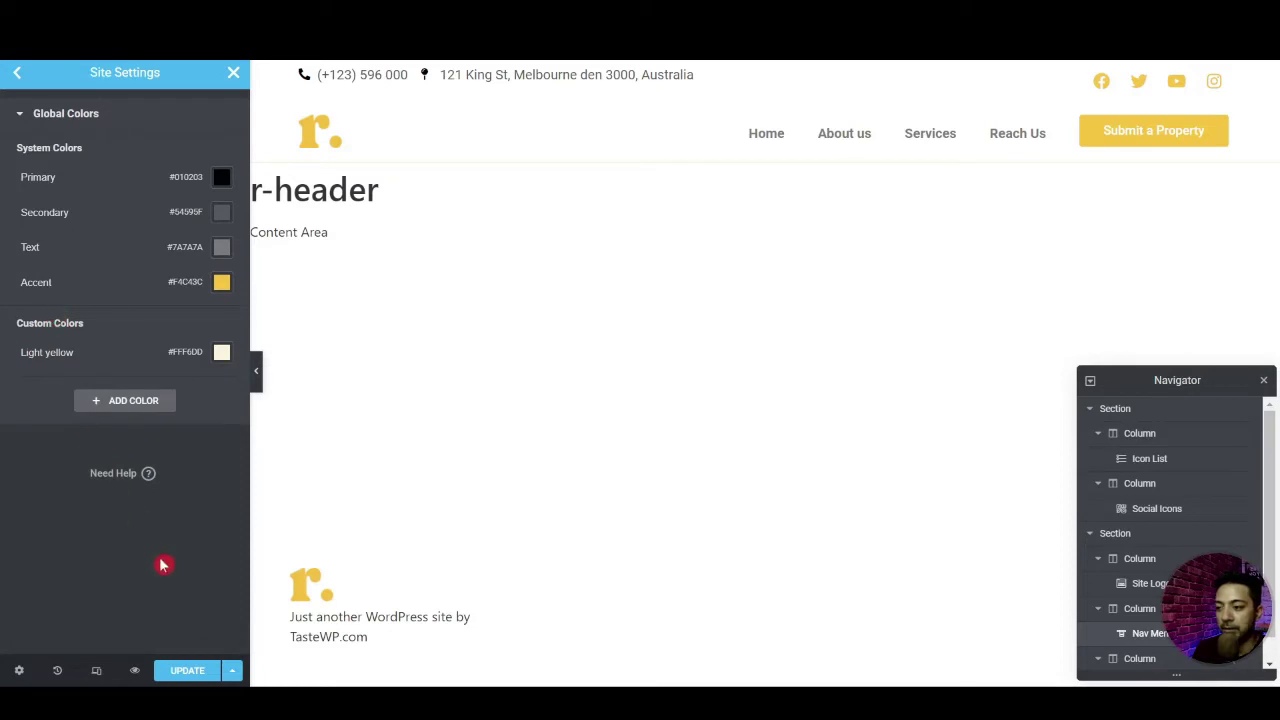
left_click(182, 671)
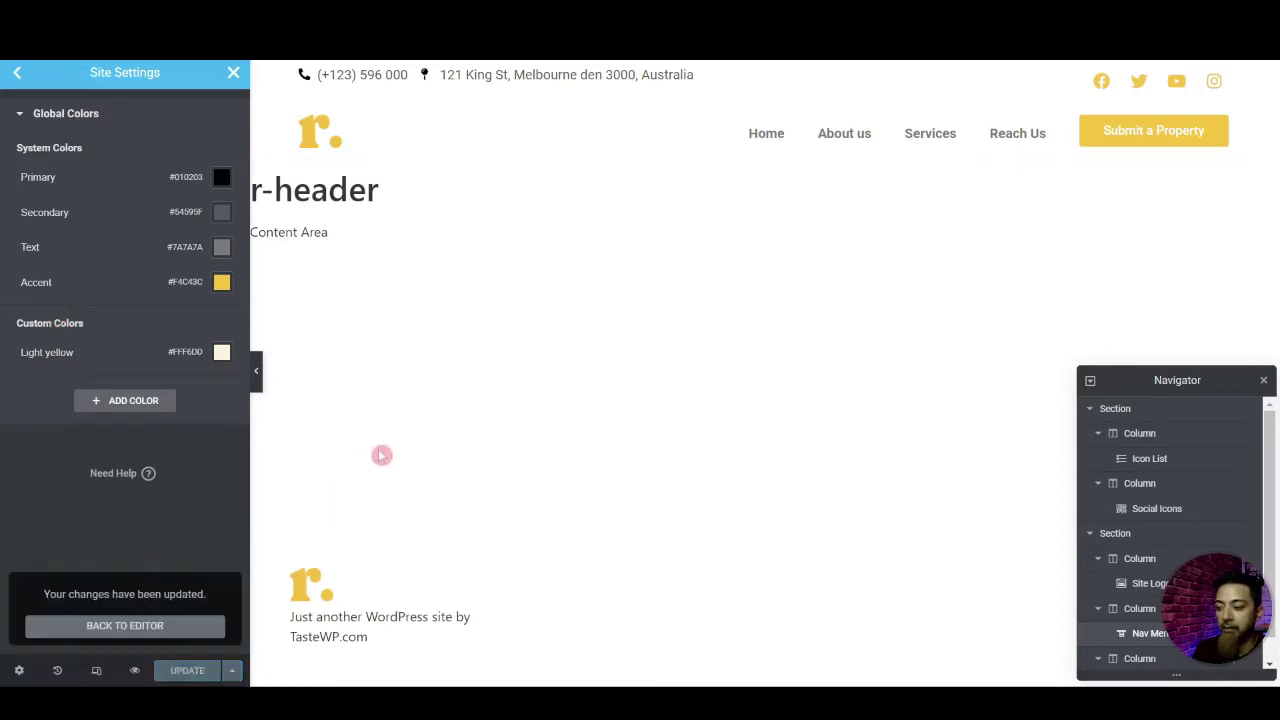
left_click(117, 627)
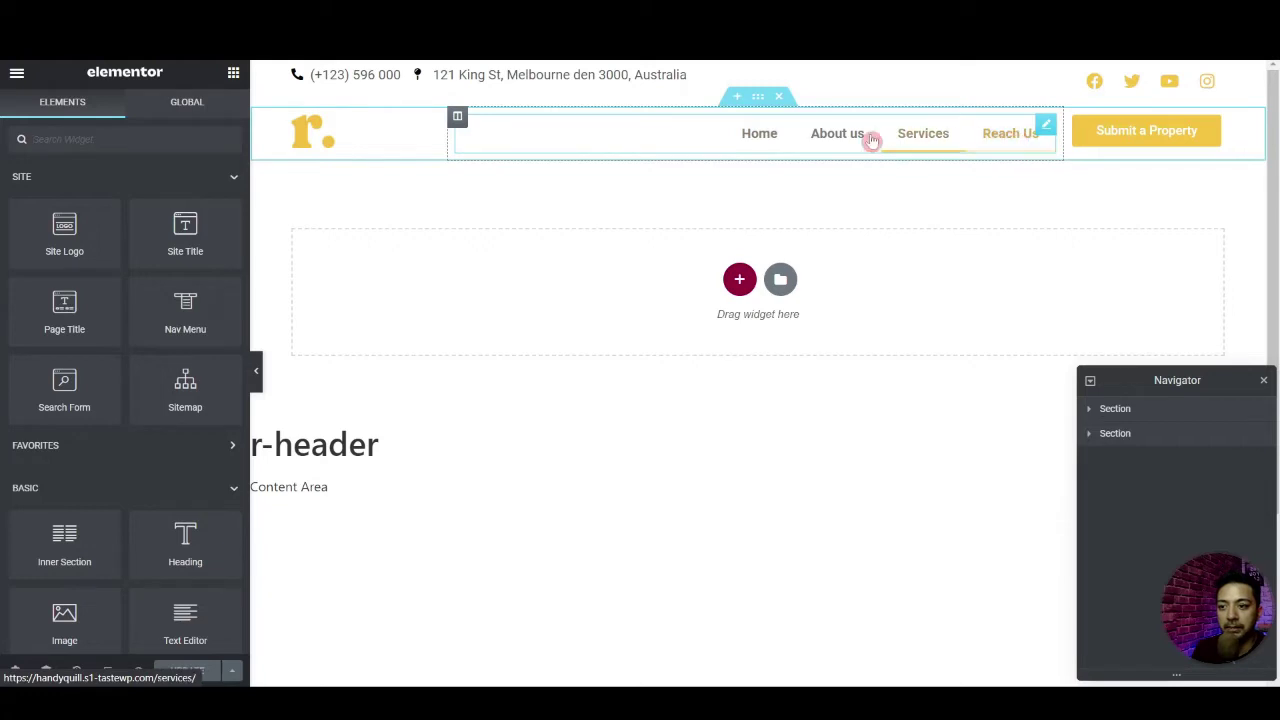
Set the text color of the Submit a Property button to the Primary global color
left_click(1213, 129)
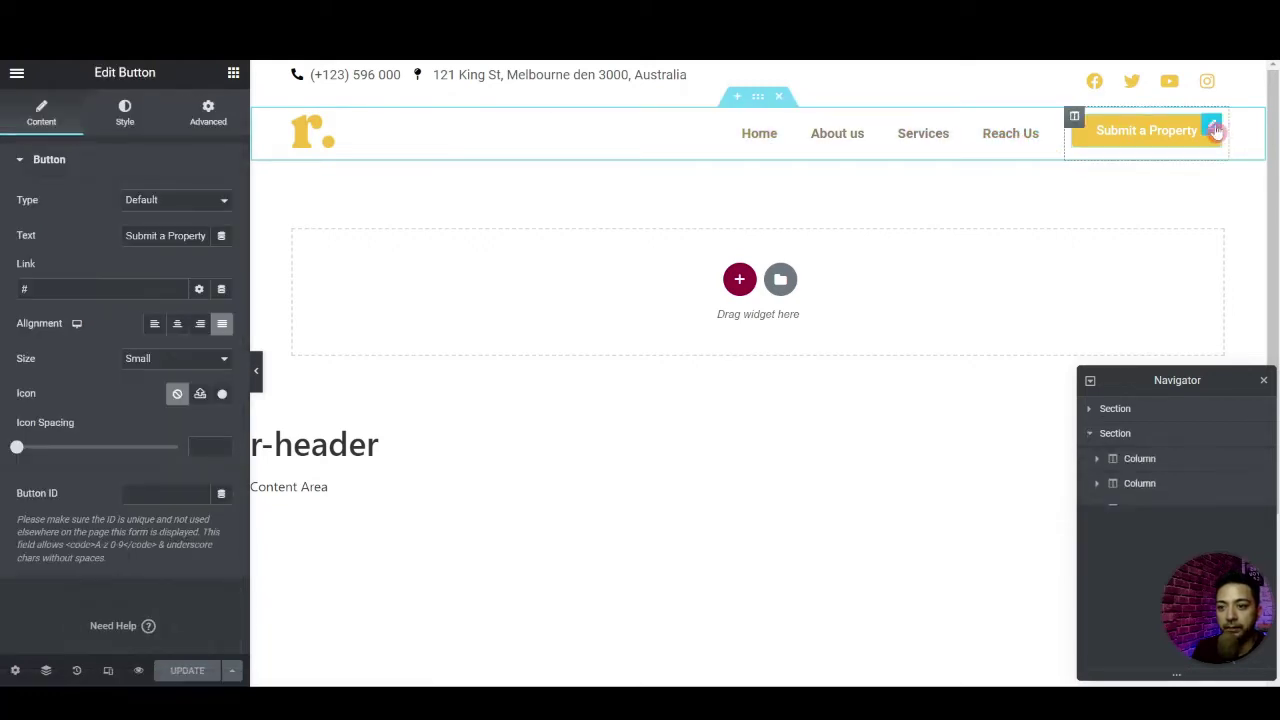
left_click(126, 118)
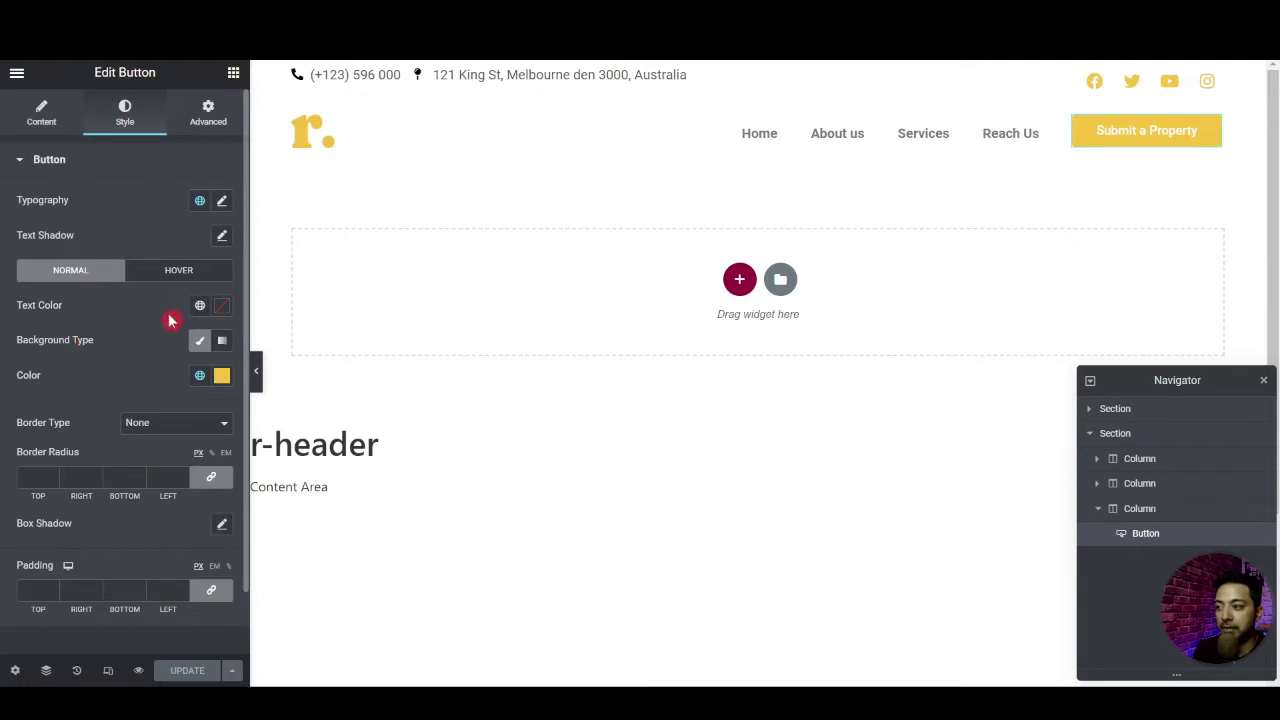
left_click(200, 305)
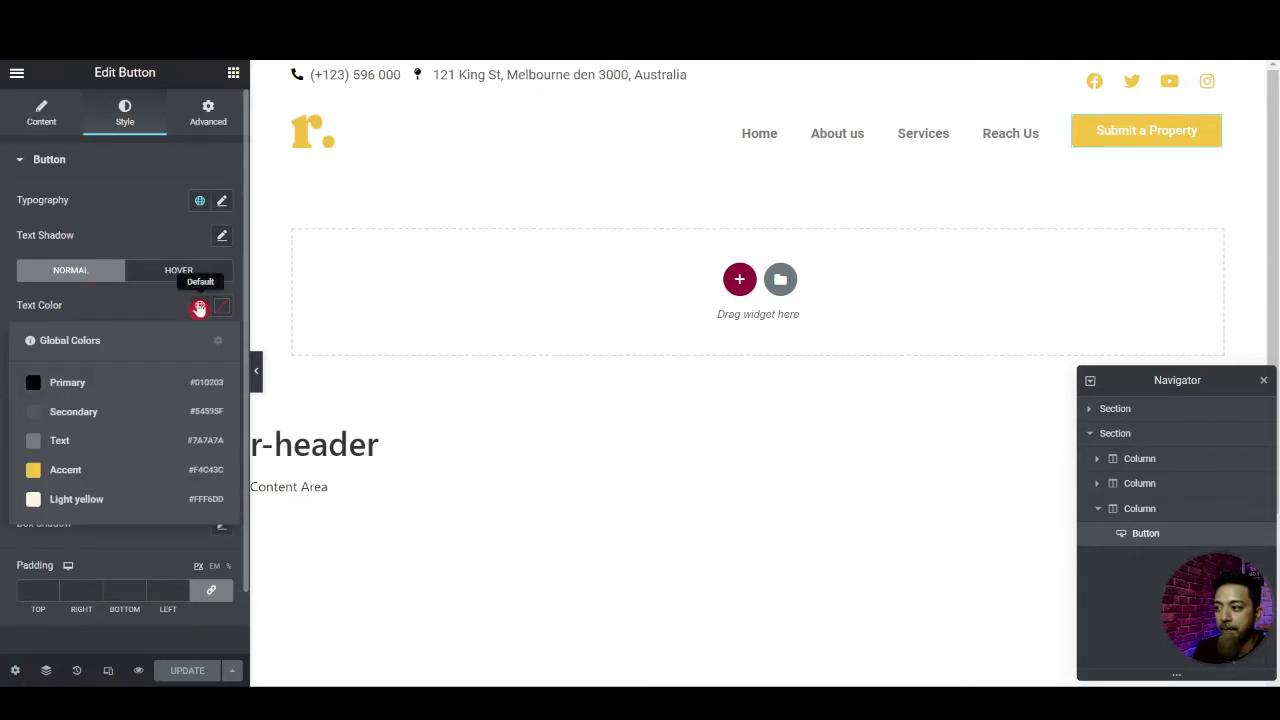
left_click(68, 391)
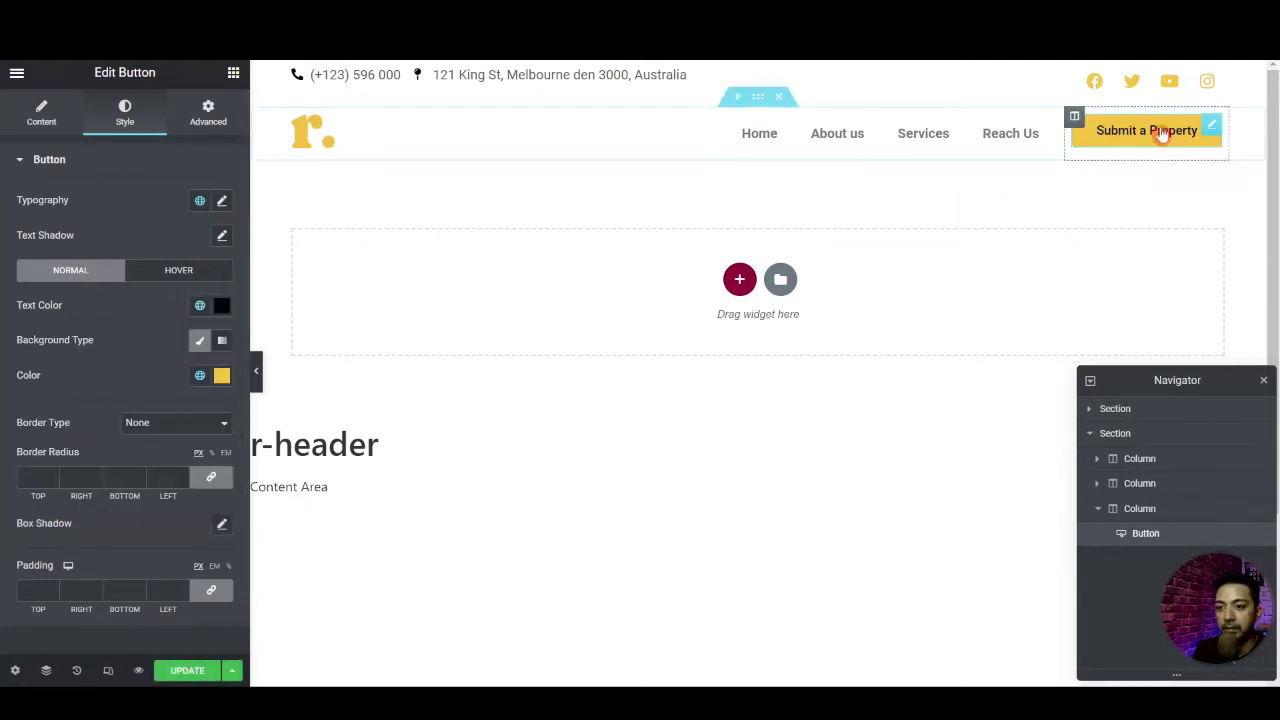
Add the plus circle icon from the icon library to the Submit a Property button
left_click(27, 112)
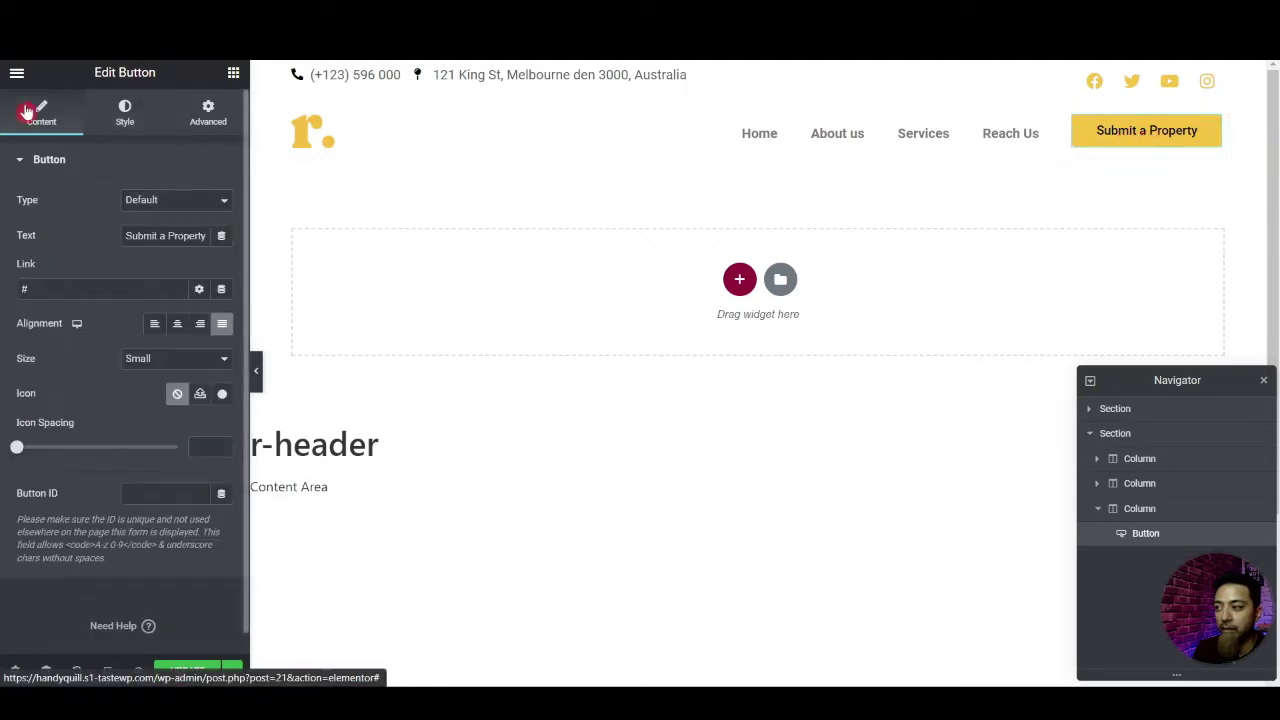
left_click(222, 395)
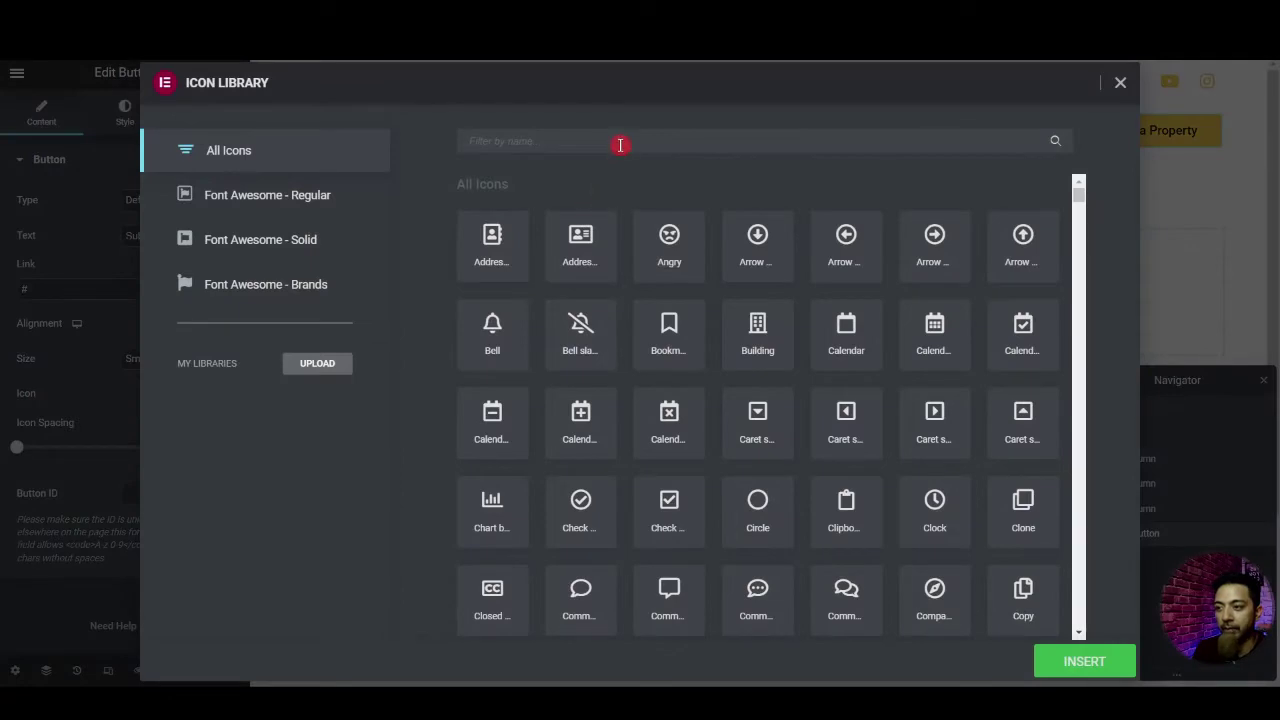
left_click(620, 145)
type("plus")
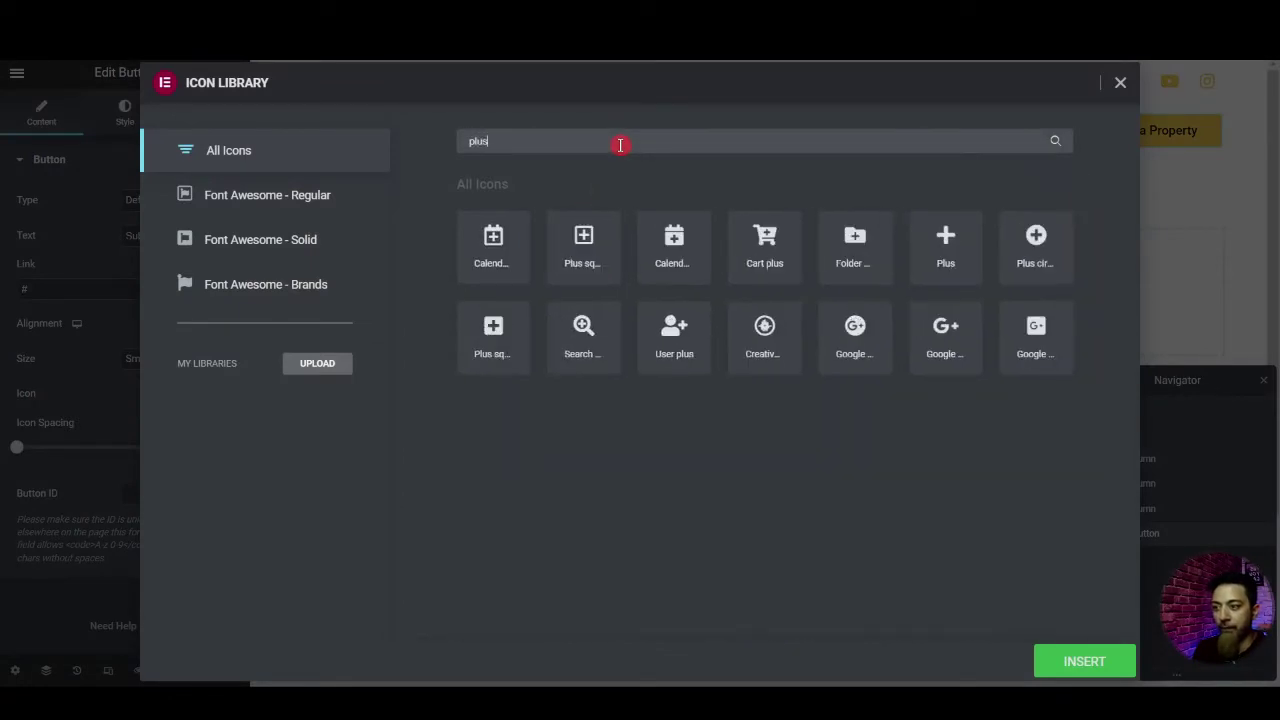
left_click(1036, 245)
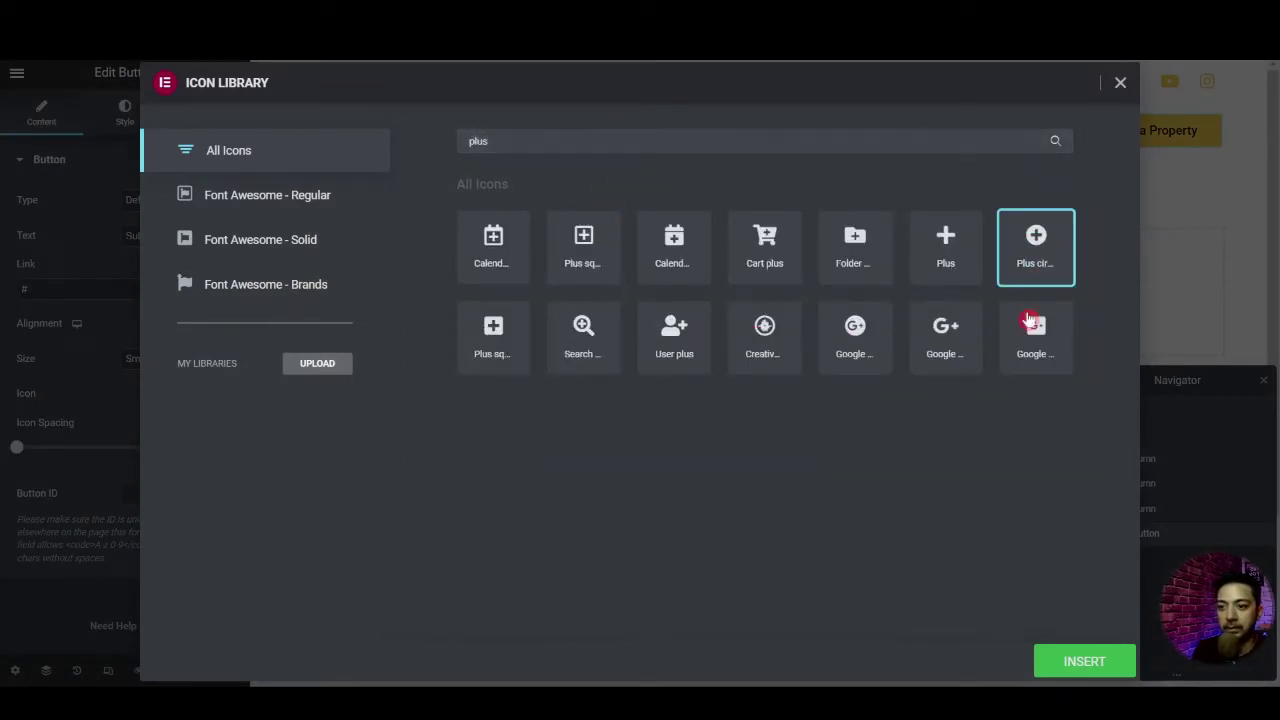
left_click(1070, 652)
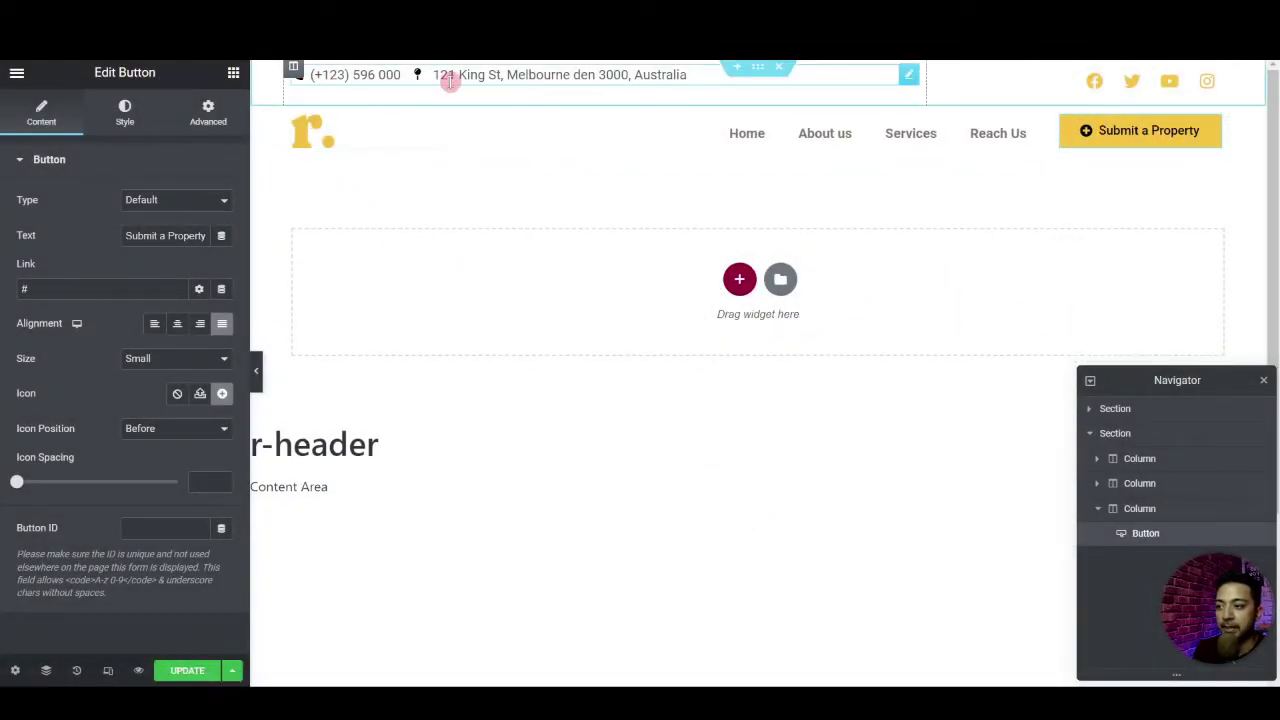
Set the icon color of the header's contact icon list to the Accent global color and update the template
left_click(908, 75)
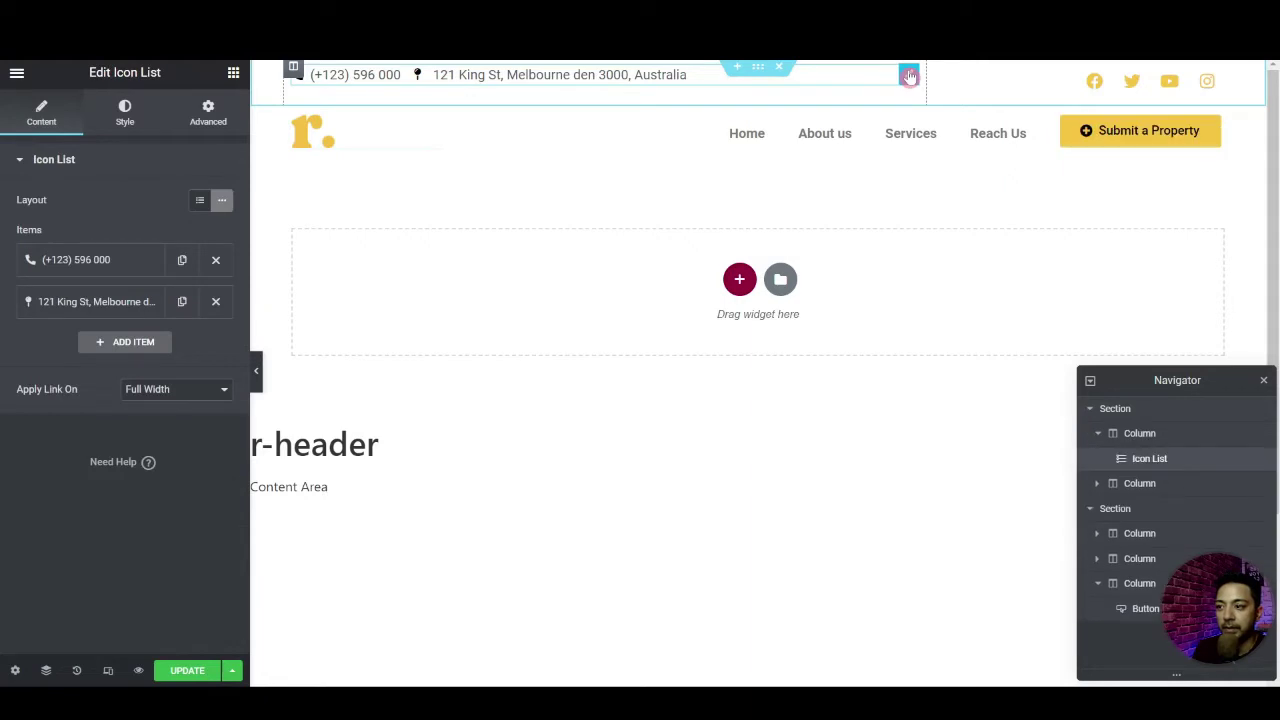
left_click(123, 126)
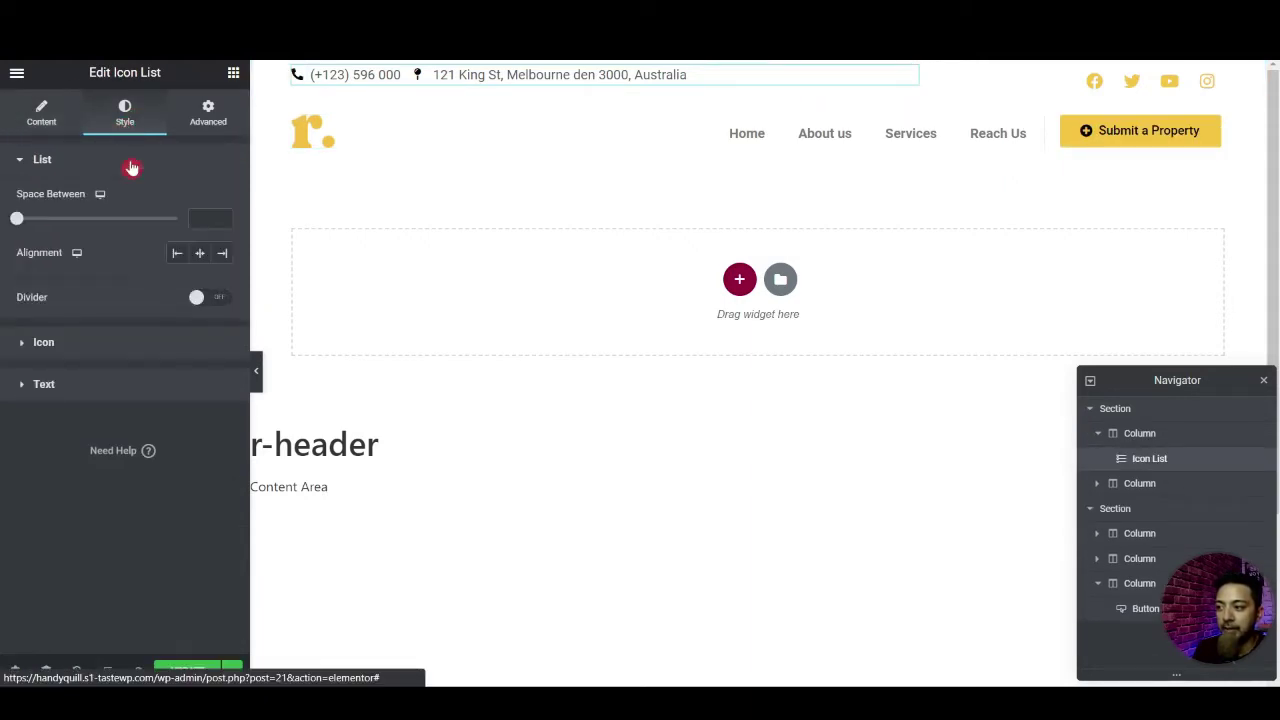
left_click(35, 342)
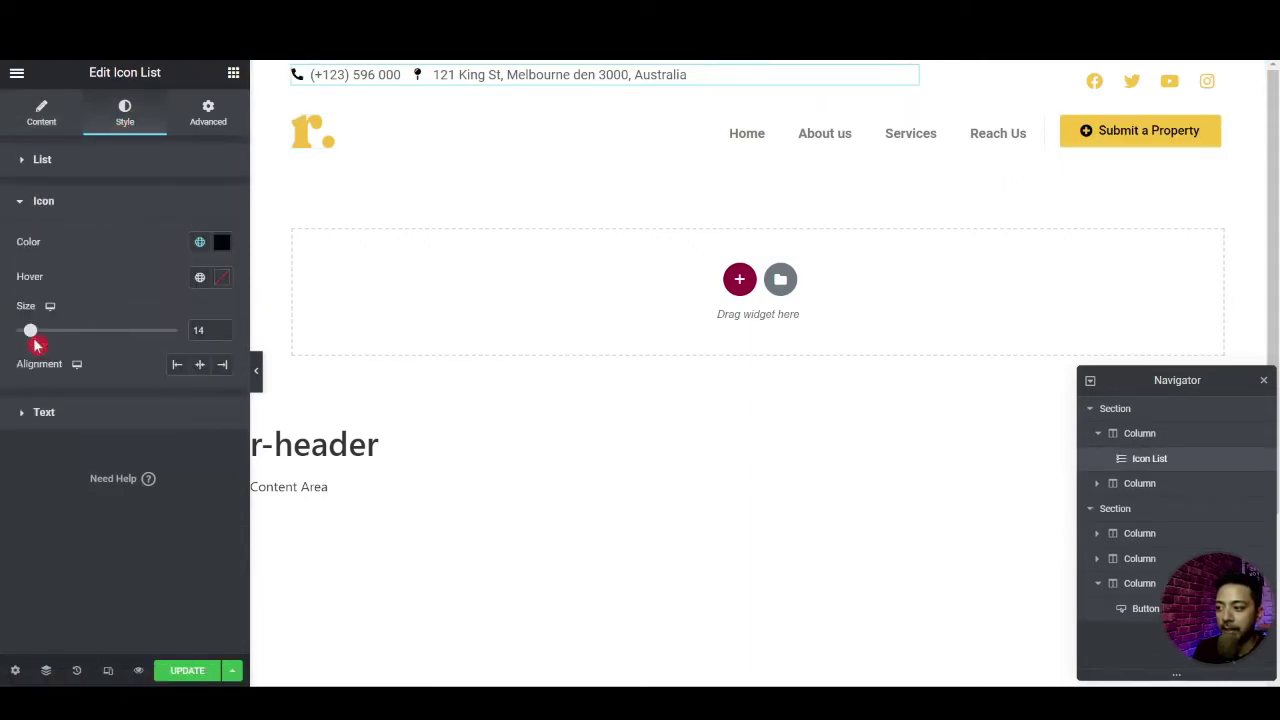
left_click(195, 243)
left_click(73, 408)
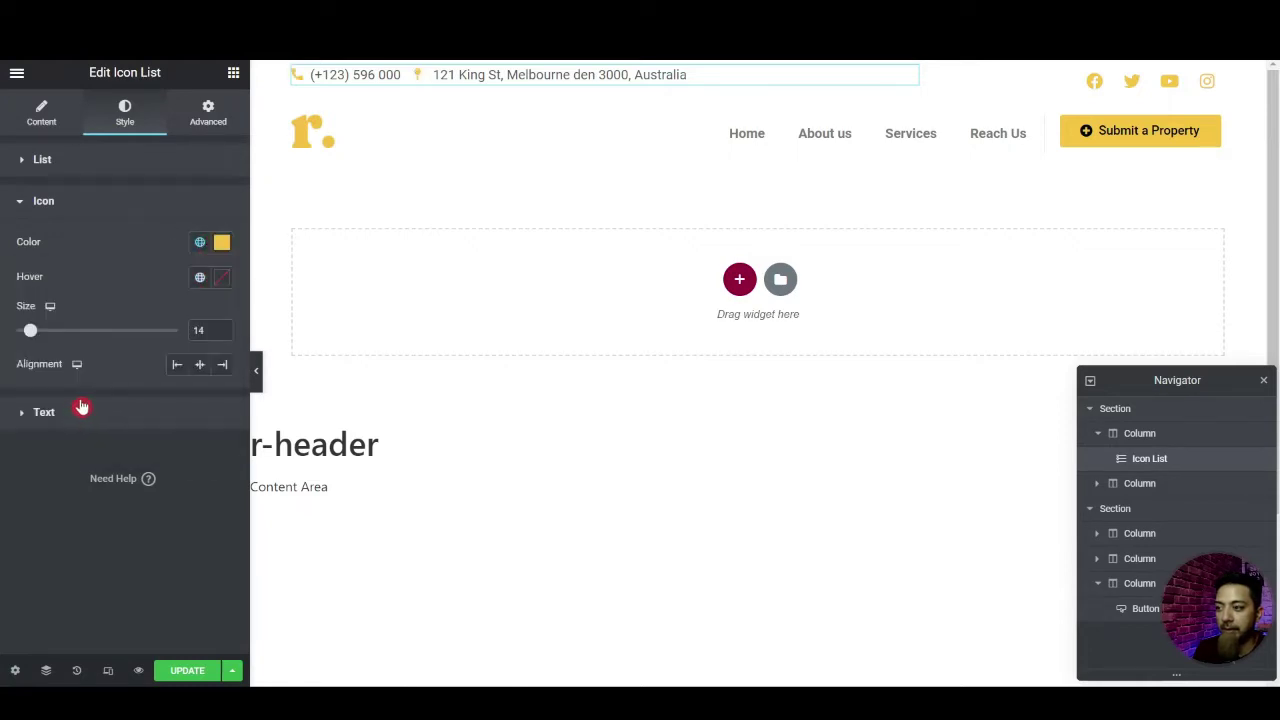
left_click(44, 412)
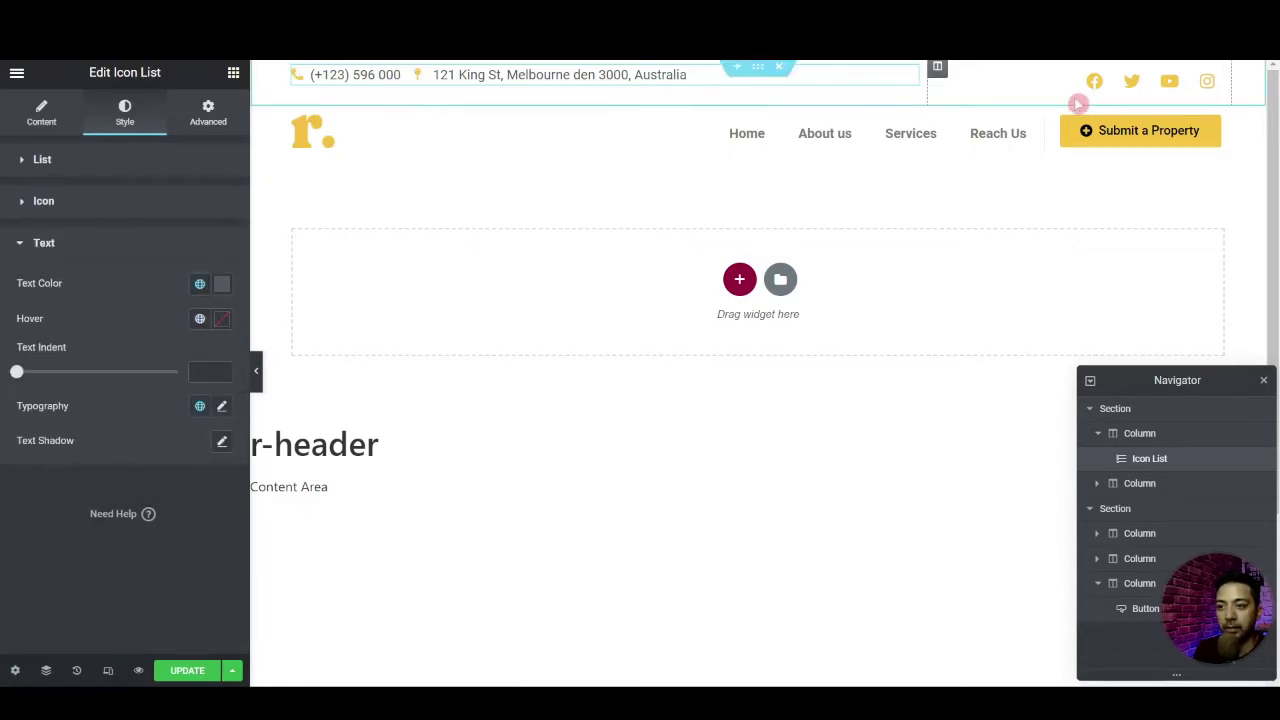
left_click(195, 671)
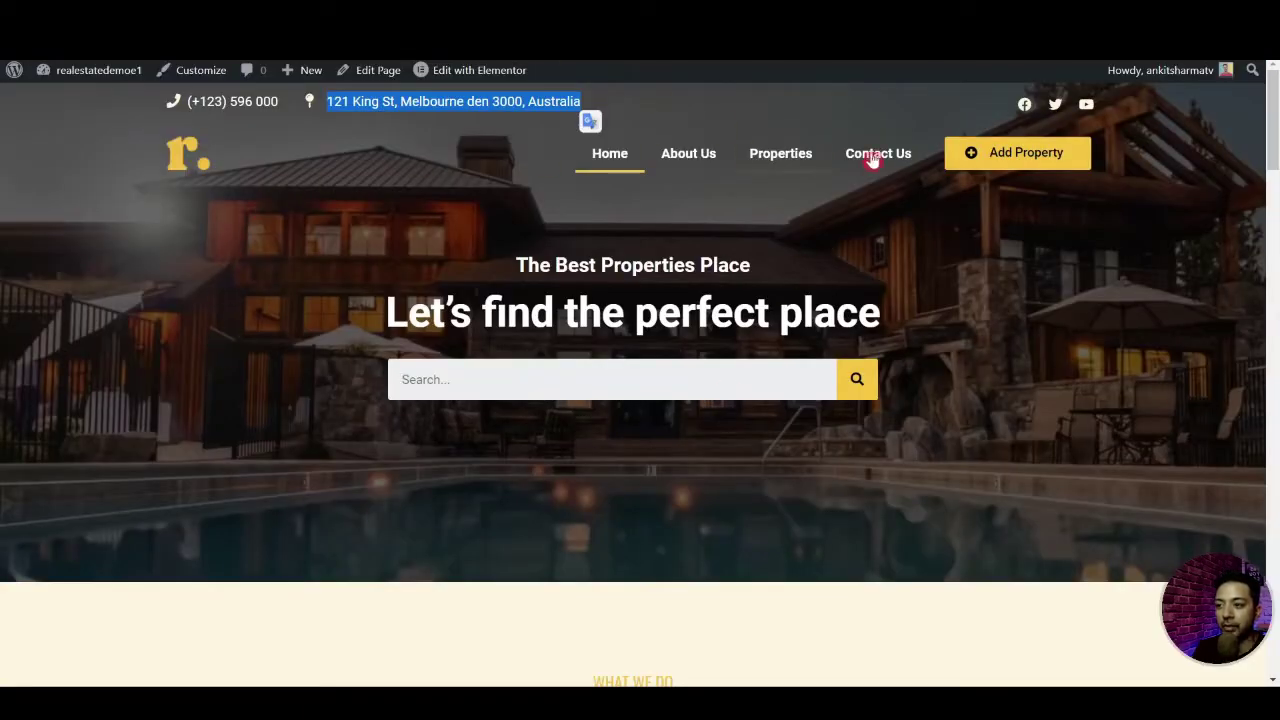
Create a new footer template in the Theme Builder and dismiss the block library to start from an empty template
left_click(1012, 495)
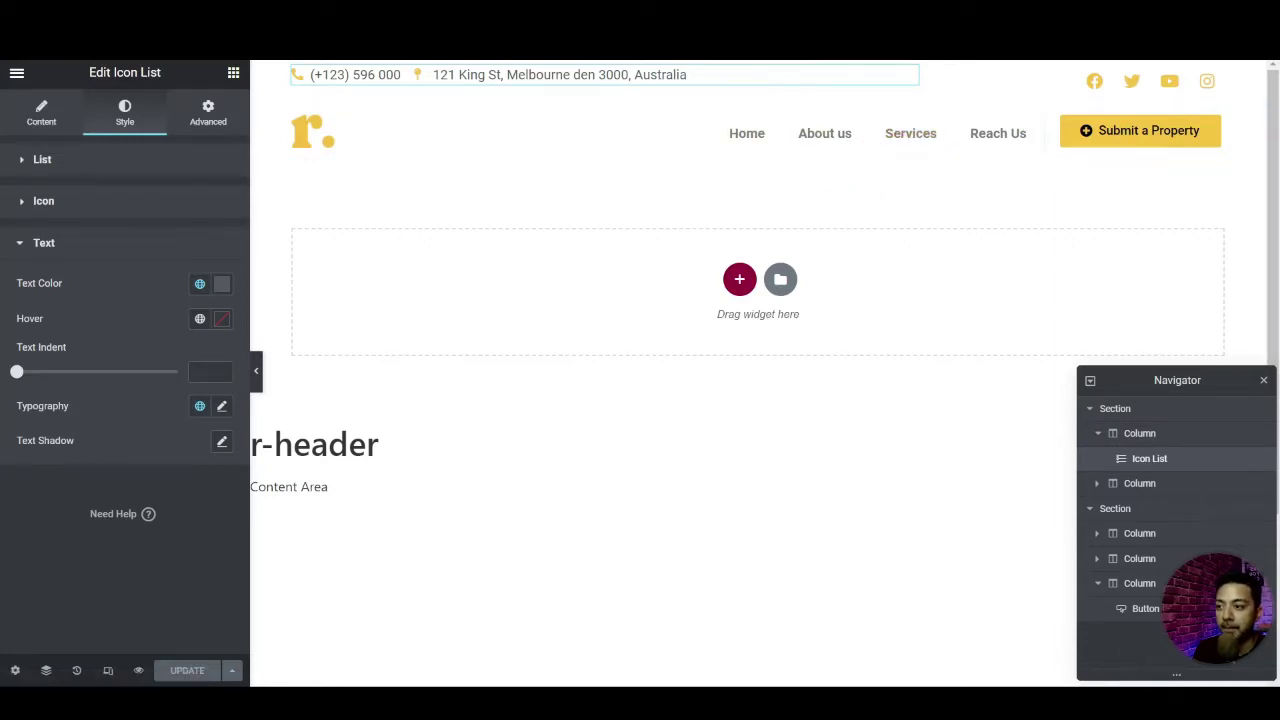
left_click(16, 78)
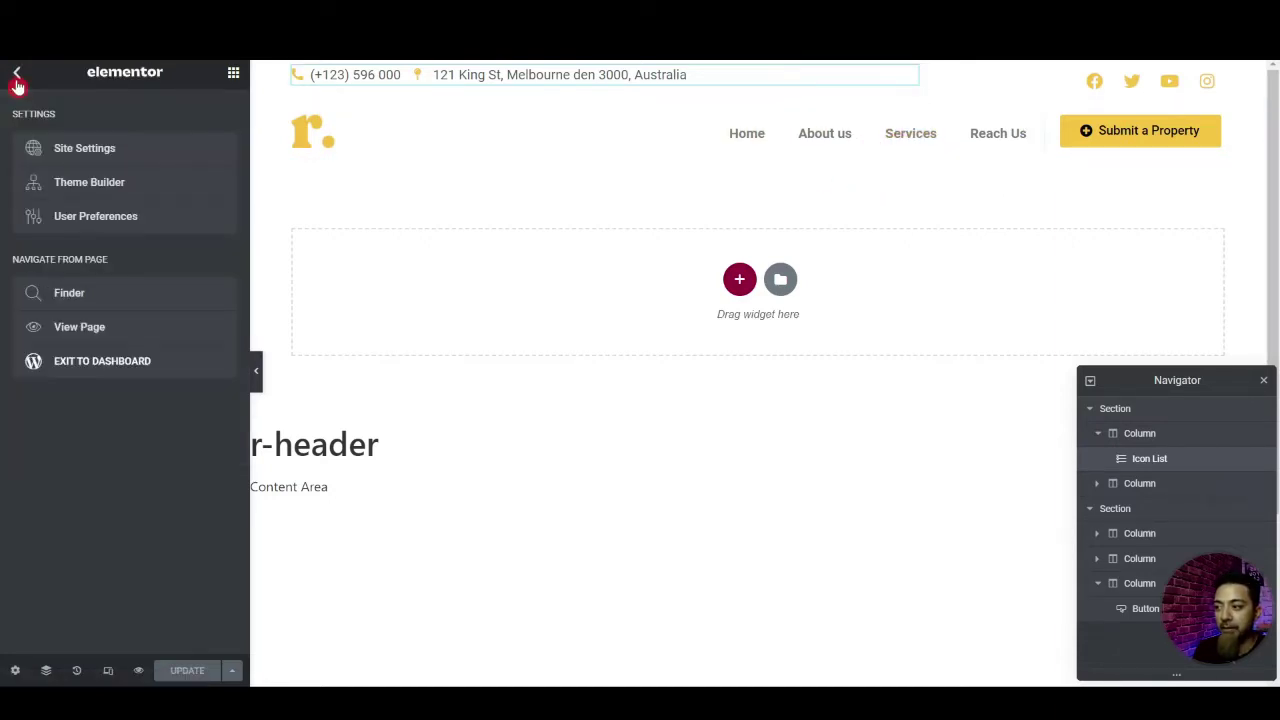
left_click(127, 188)
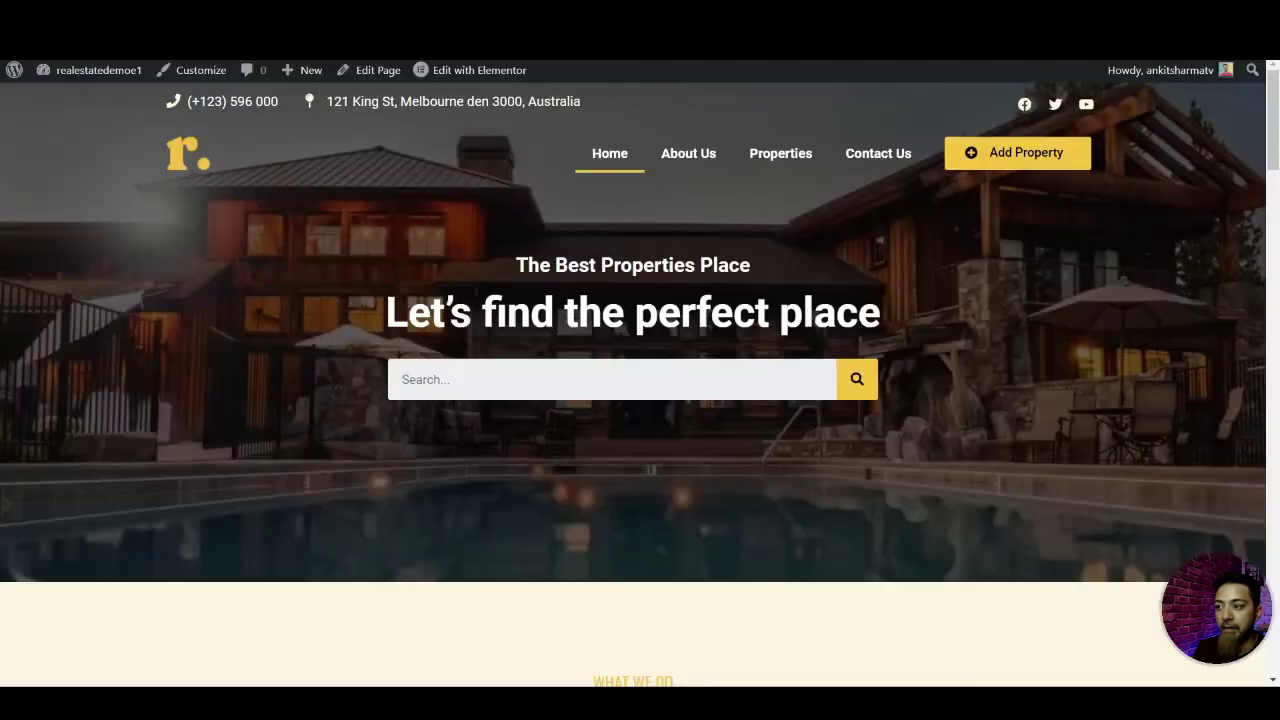
scroll(682, 424, "down", 20)
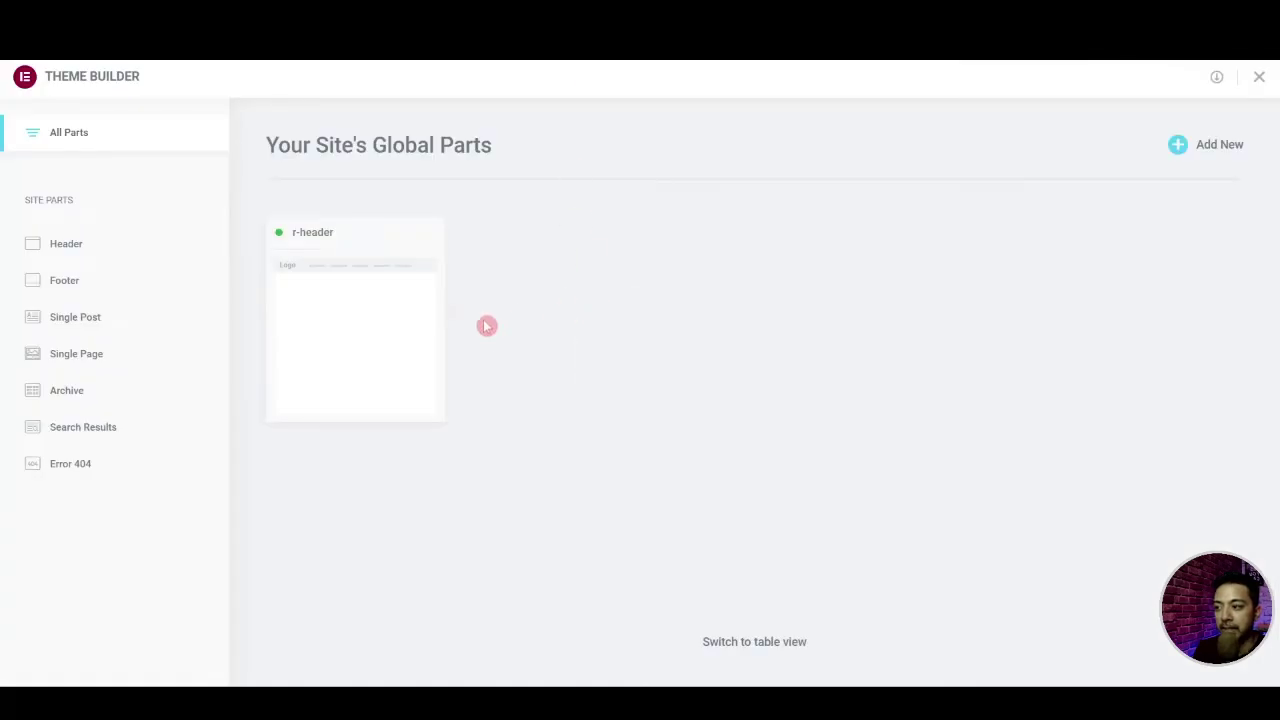
left_click(59, 291)
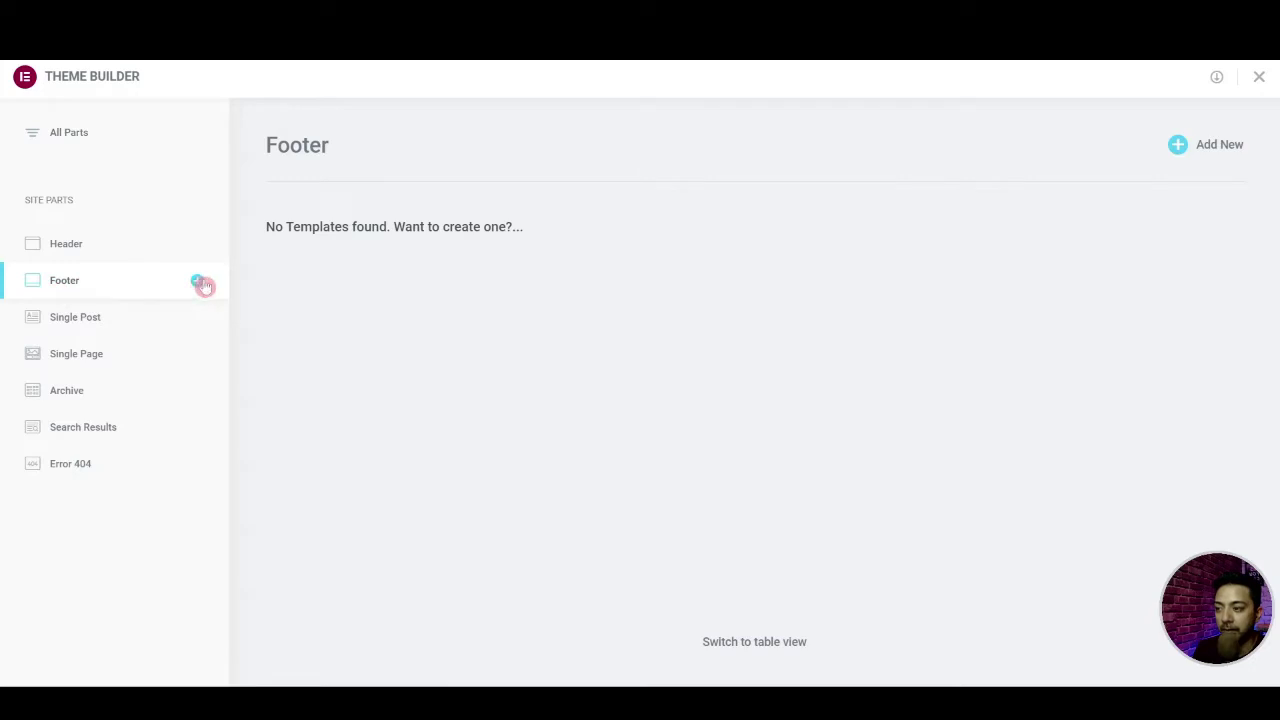
left_click(199, 283)
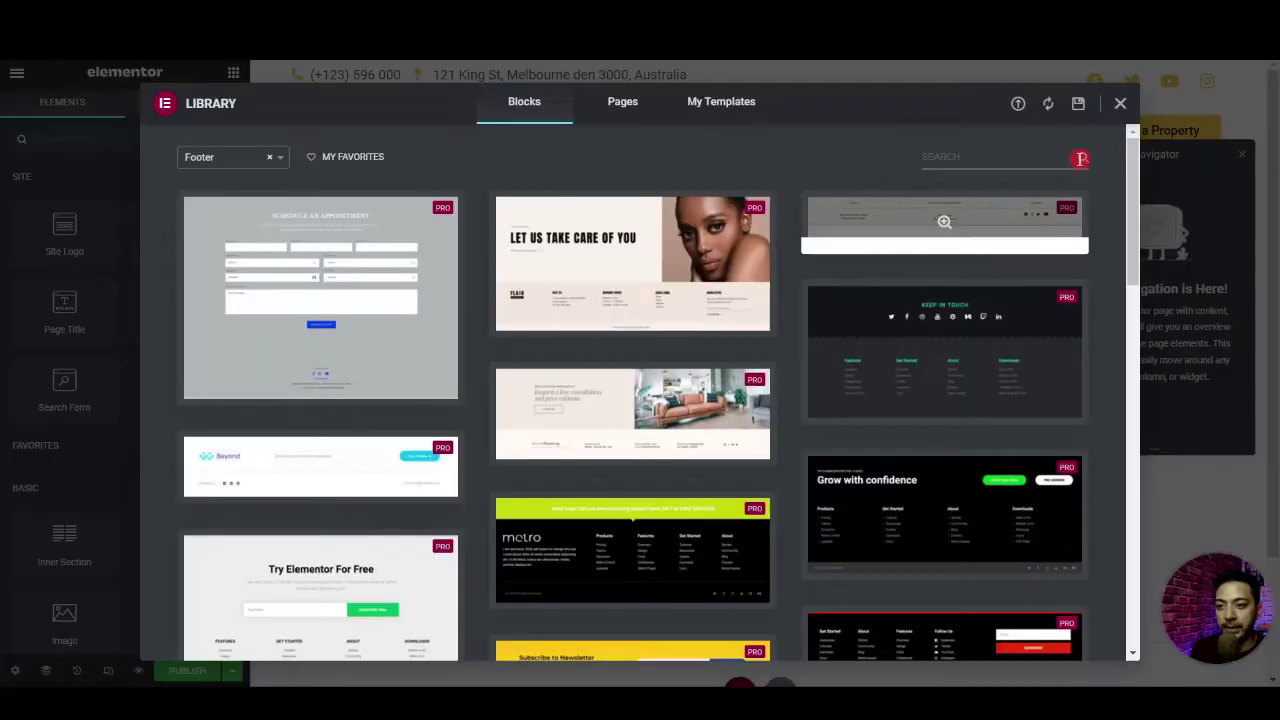
left_click(1121, 107)
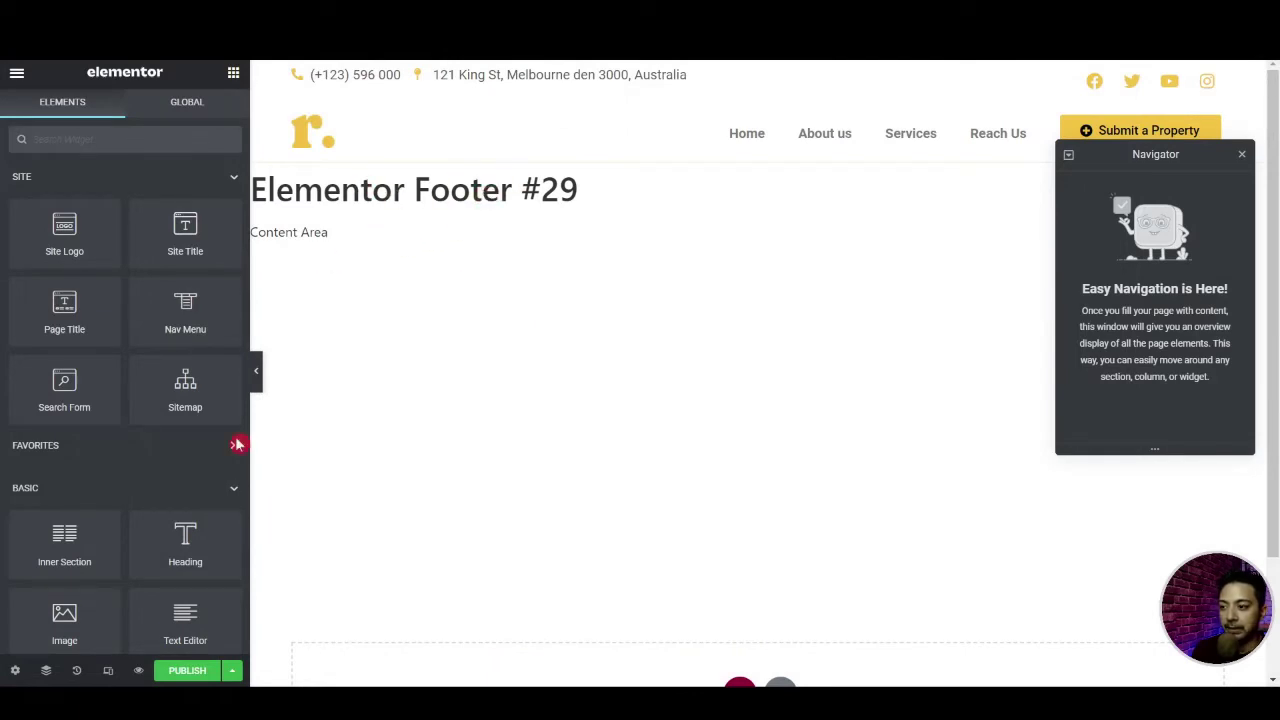
Set the footer template's title to "R-footer"
left_click(15, 670)
triple_click(131, 217)
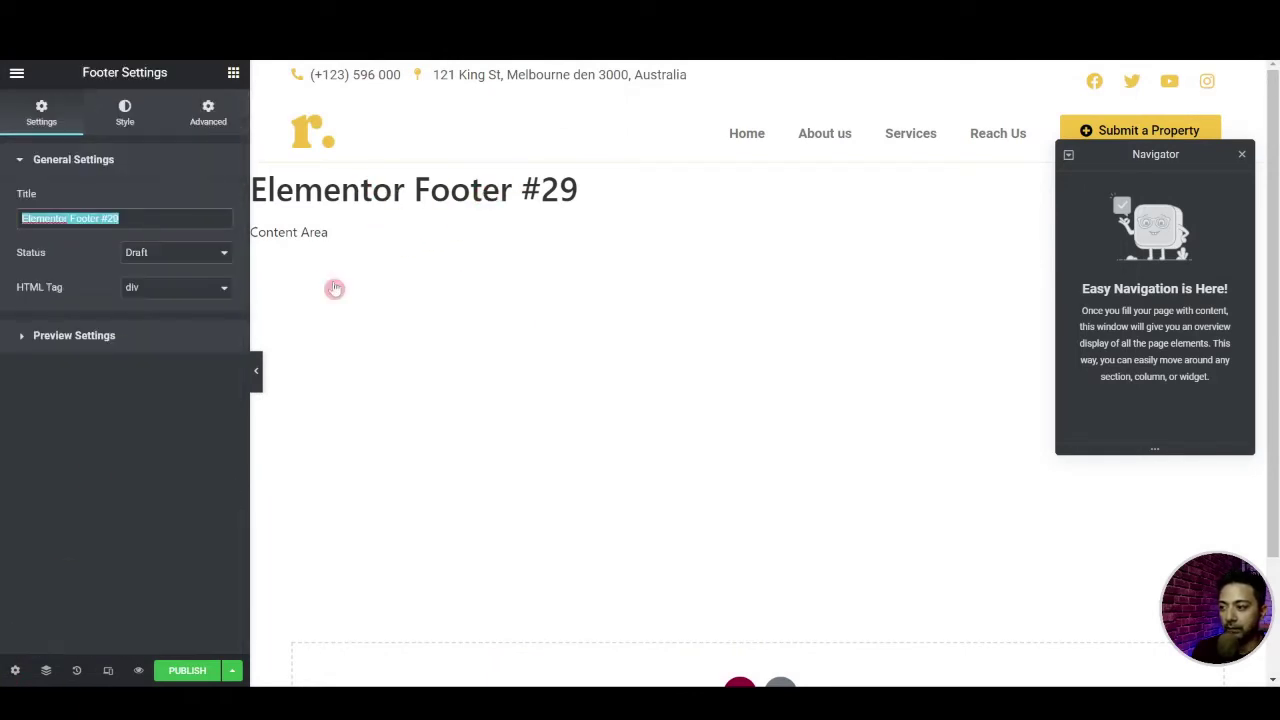
type("f")
key("BackSpace")
type("R-footer")
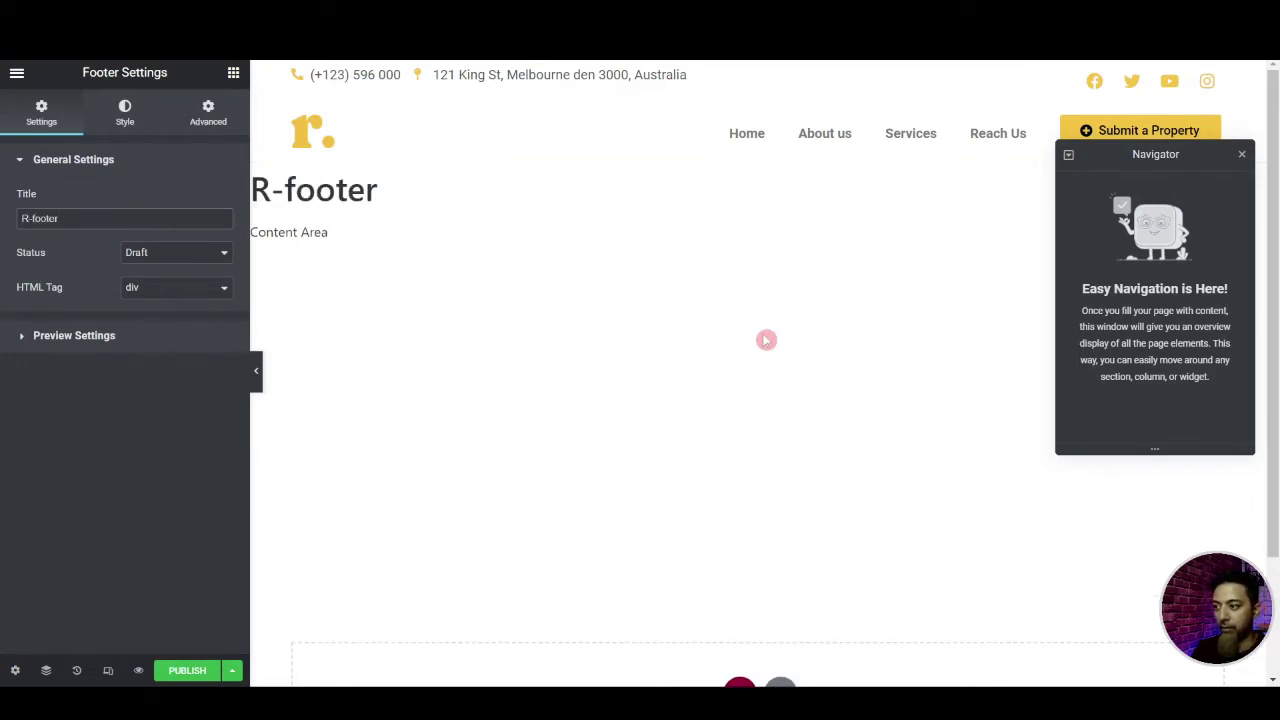
left_click(405, 358)
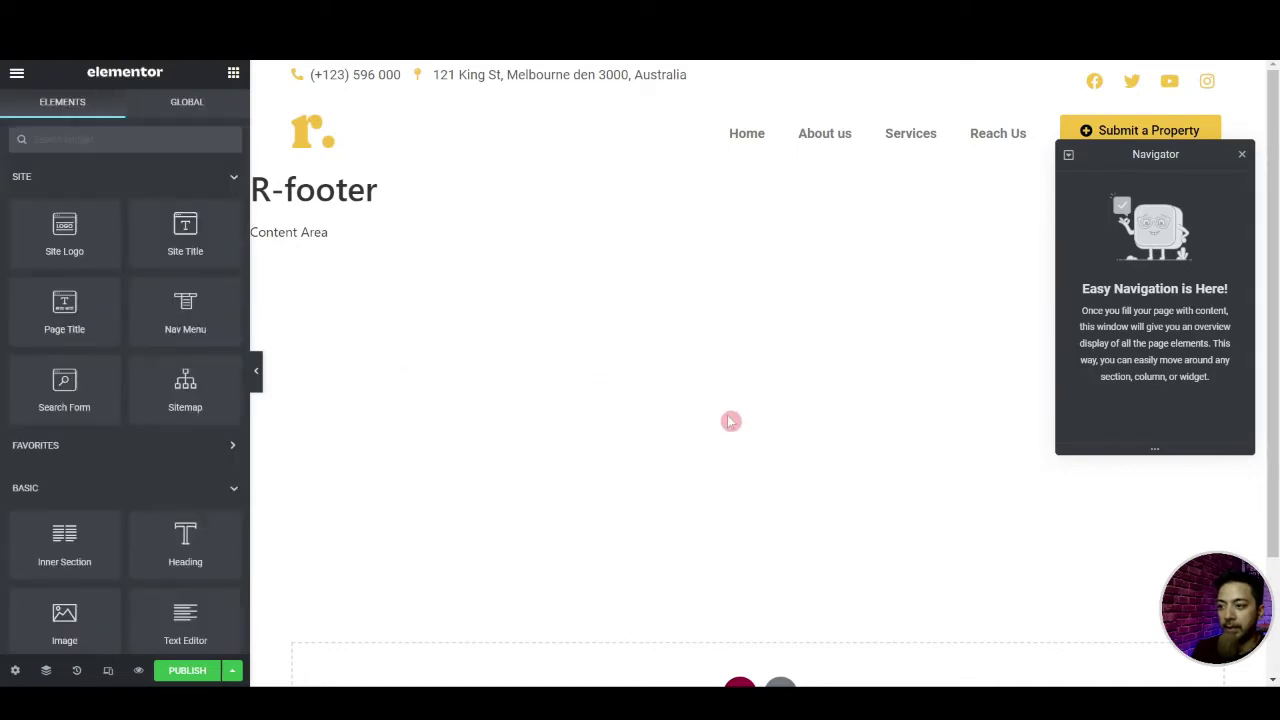
Add a single-column section to the footer template
scroll(731, 420, "down", 2)
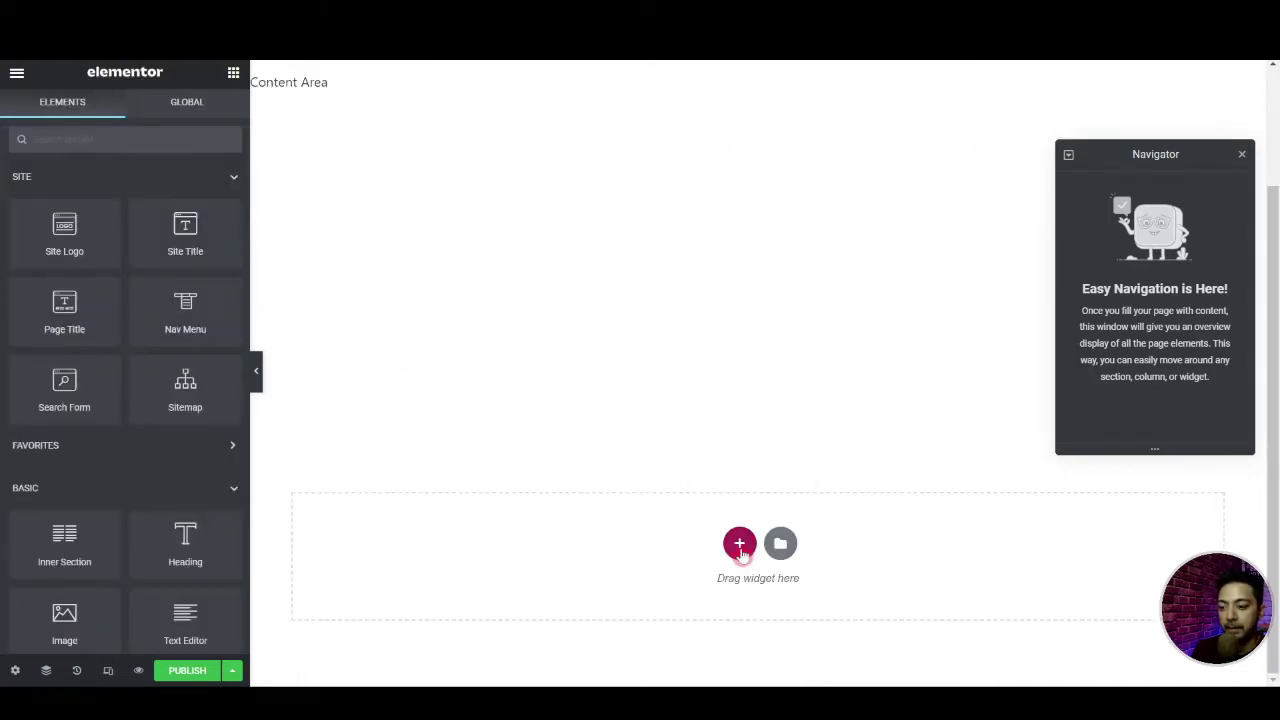
left_click(740, 545)
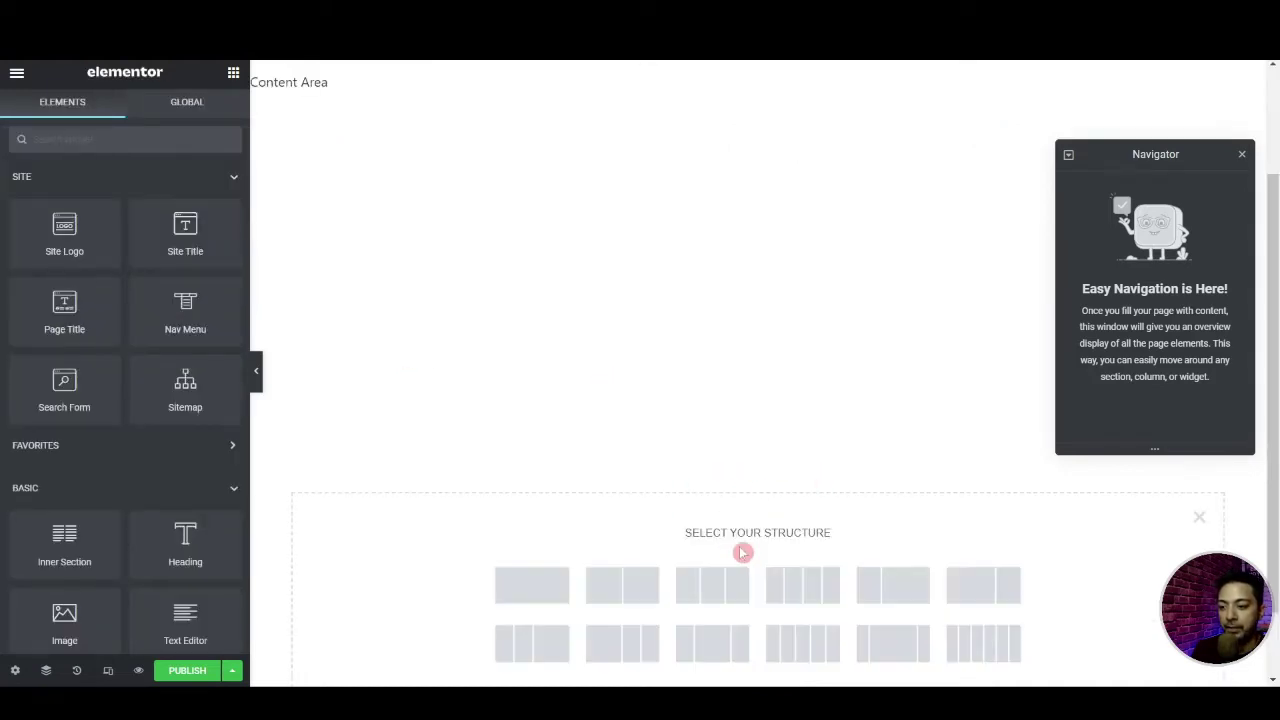
left_click(554, 590)
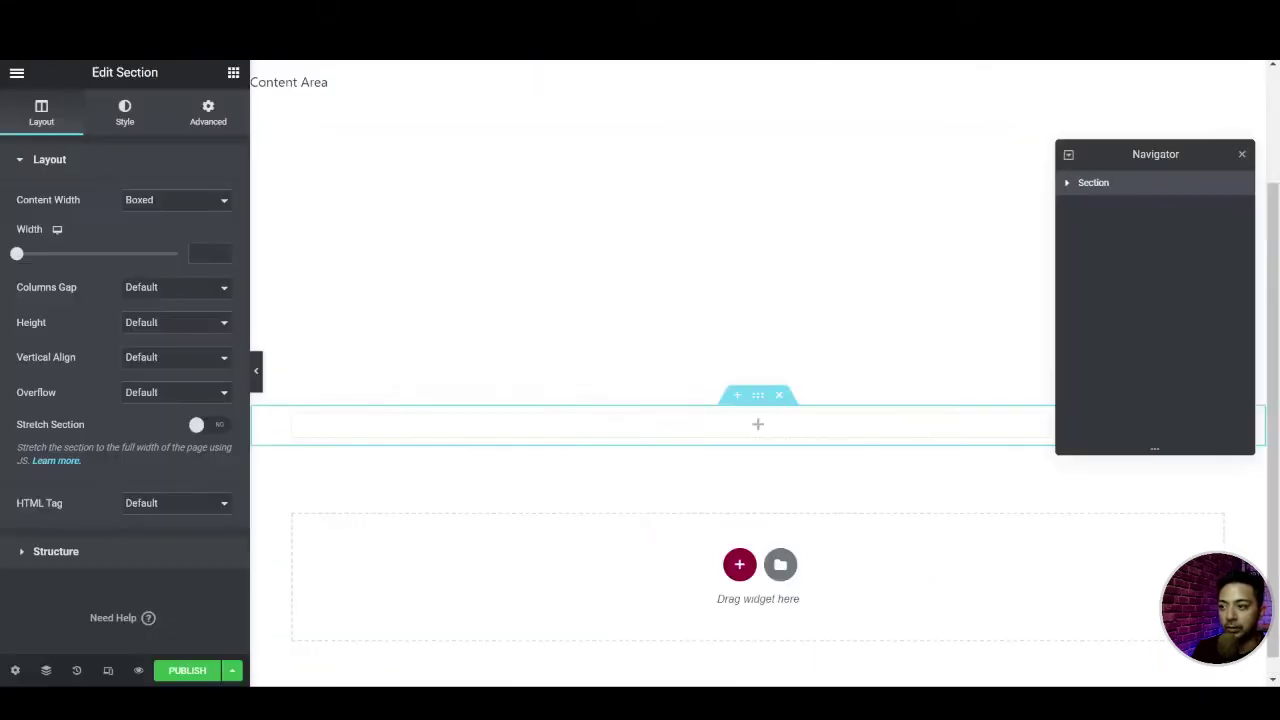
Insert an inner section into the footer section's column and add a third column to it
left_click(232, 73)
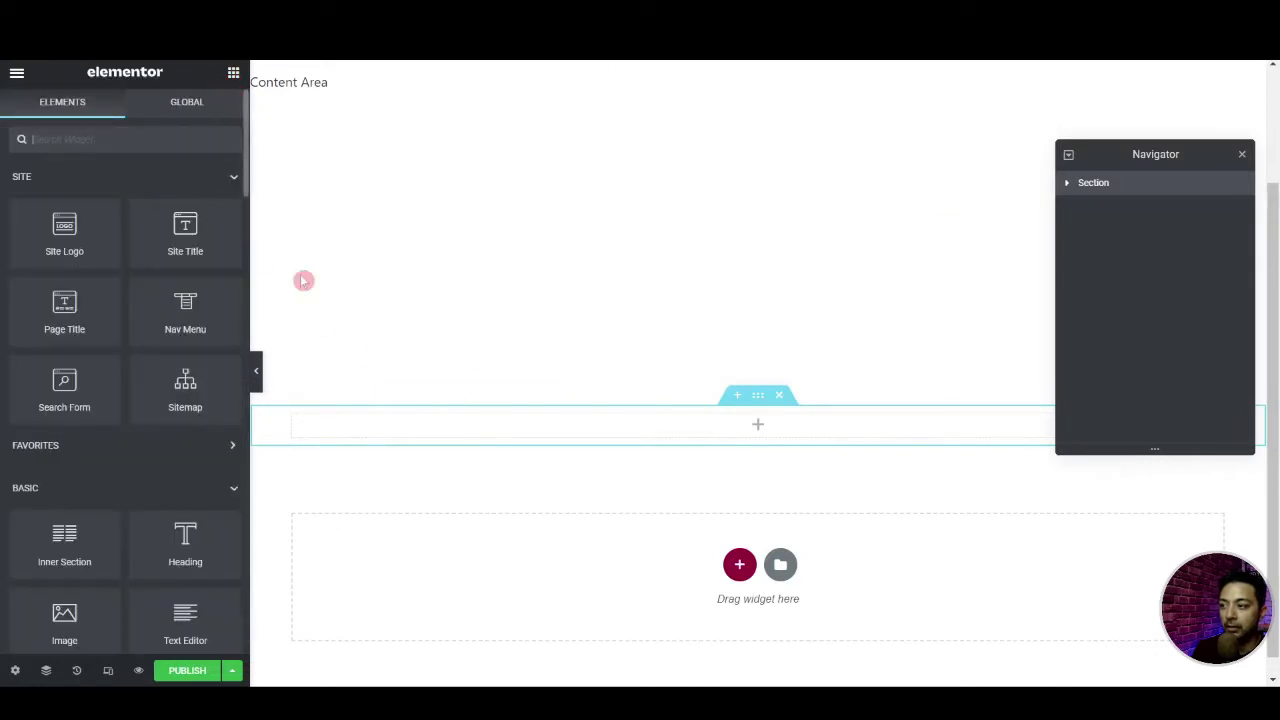
left_click_drag(108, 551, 824, 433)
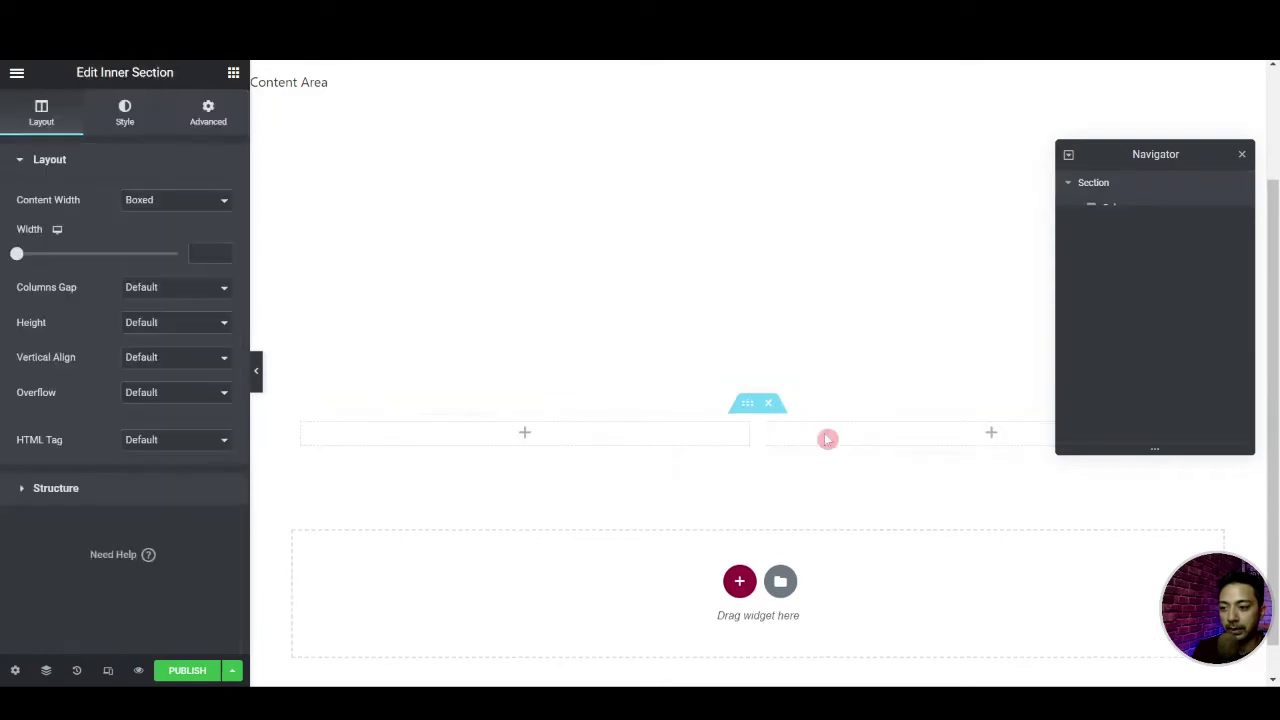
right_click(769, 426)
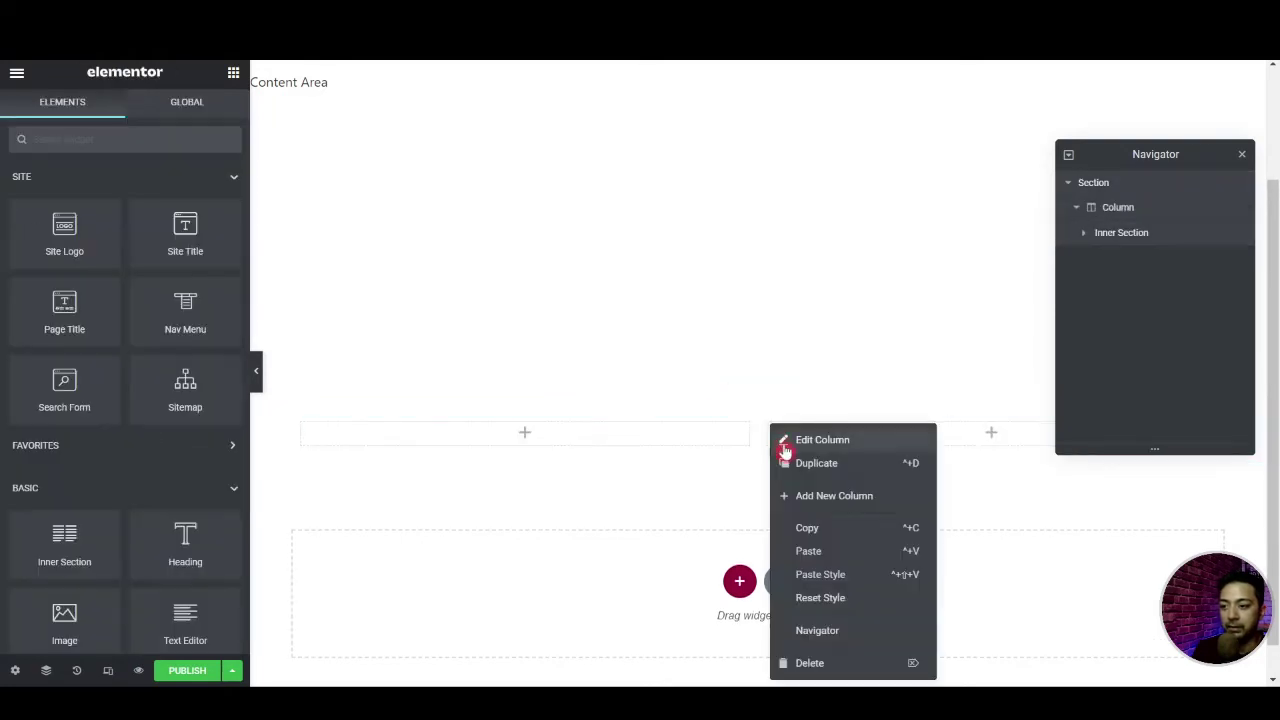
left_click(809, 501)
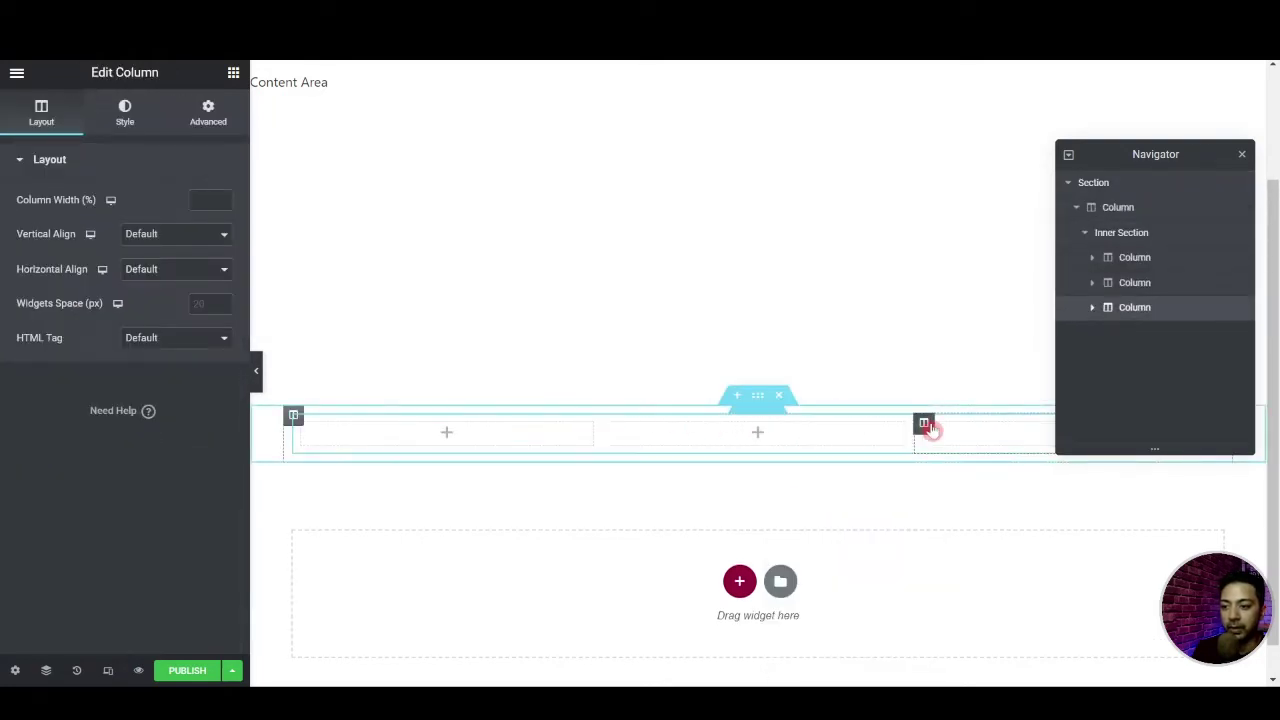
Duplicate the three-column inner section in the footer and delete the third column of the copy
right_click(741, 414)
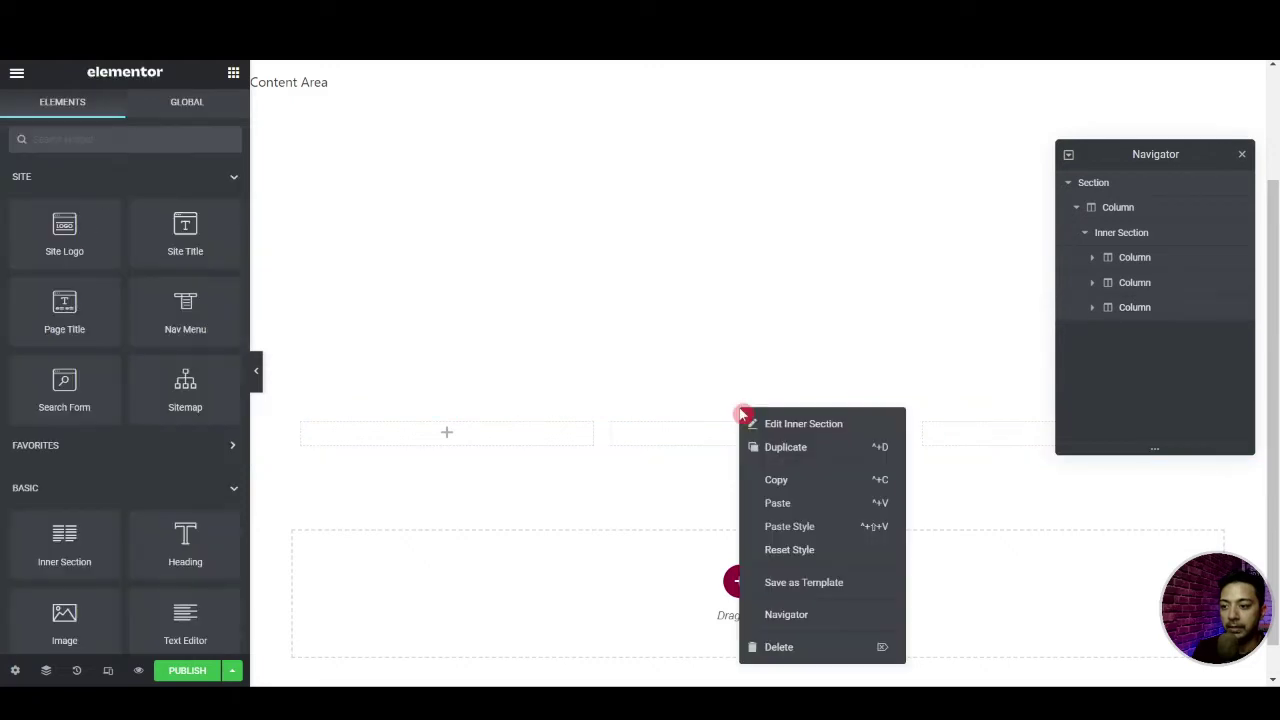
left_click(755, 447)
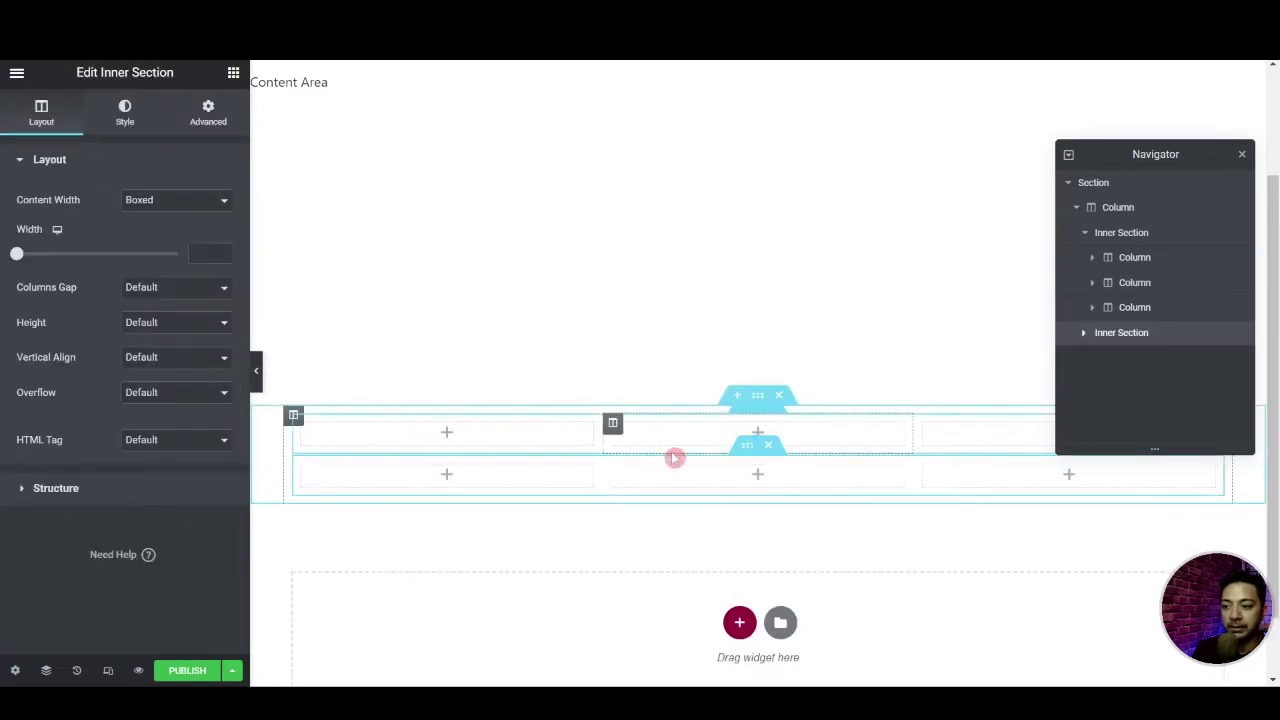
right_click(920, 468)
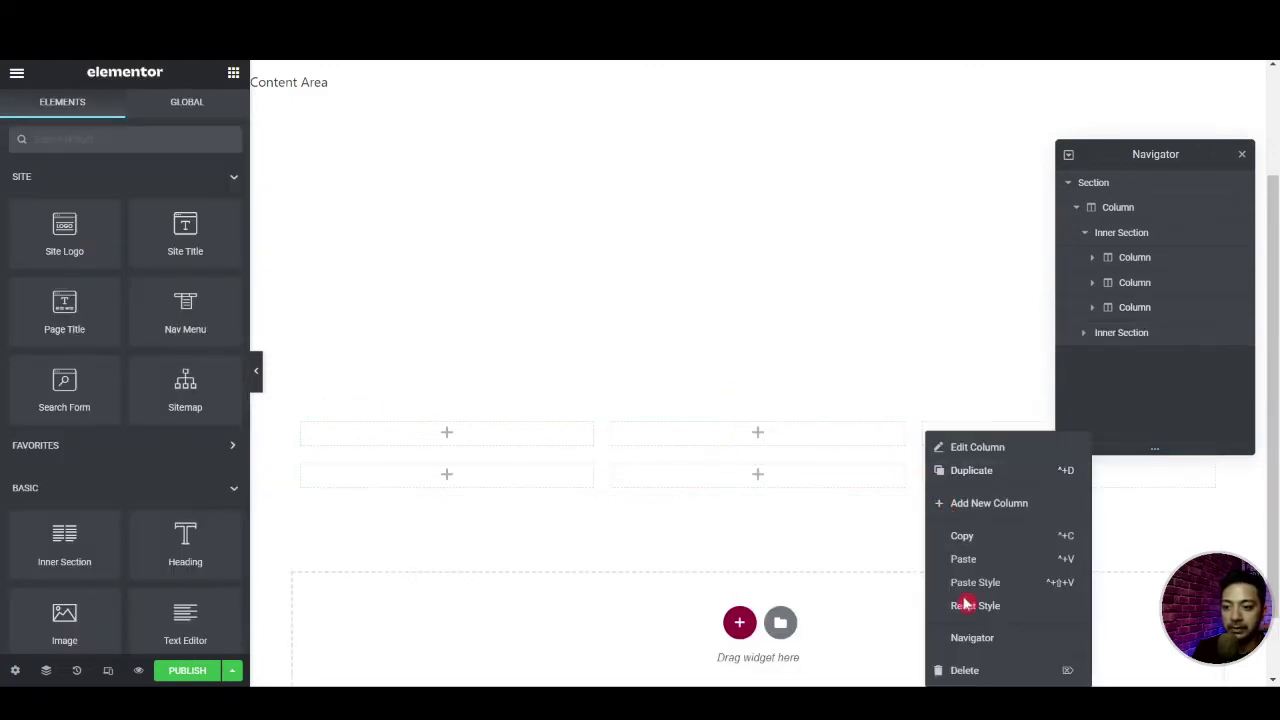
left_click(964, 670)
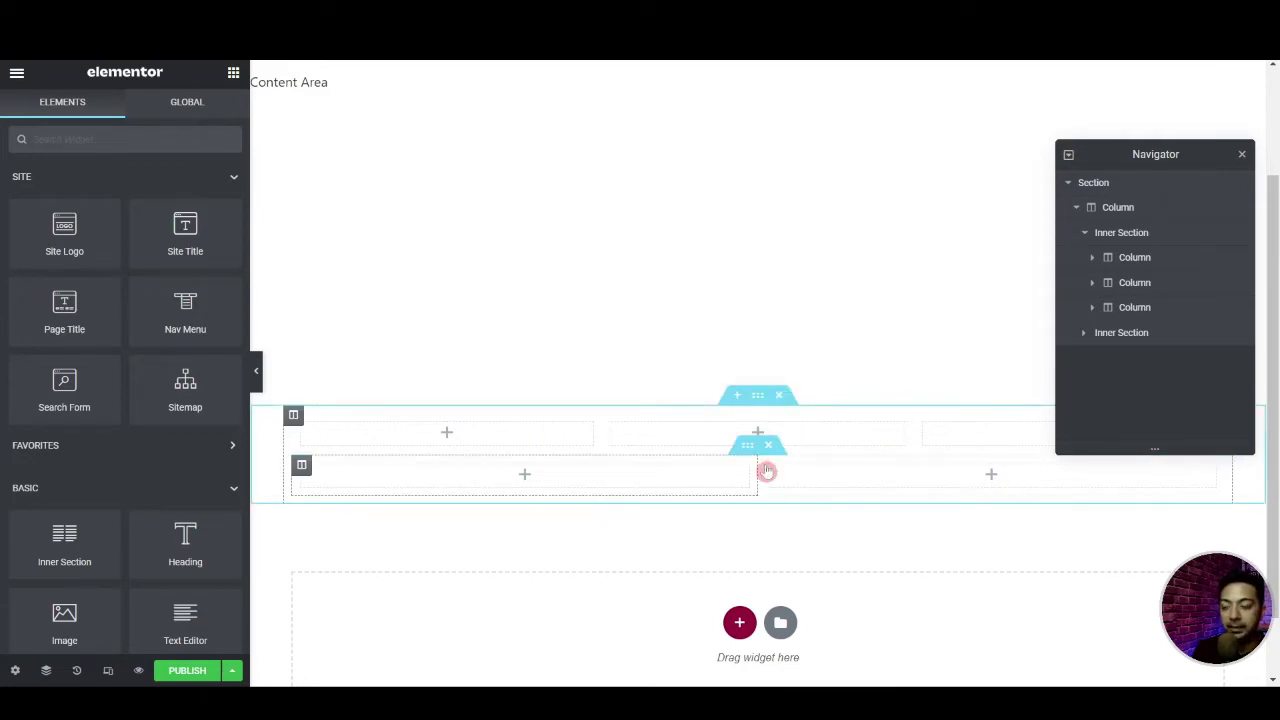
Set the outer footer section's top and bottom margins to 20 px and its padding to 50 px top and bottom, 0 px right and left
left_click(759, 398)
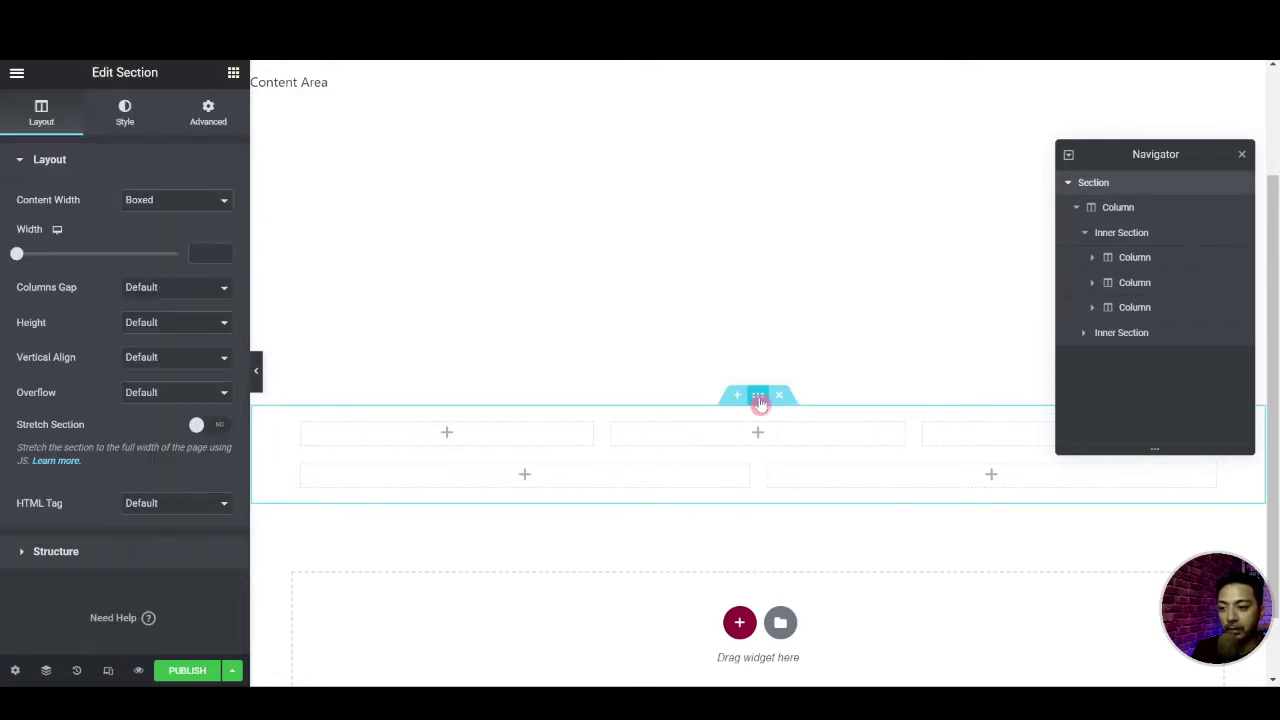
left_click(207, 112)
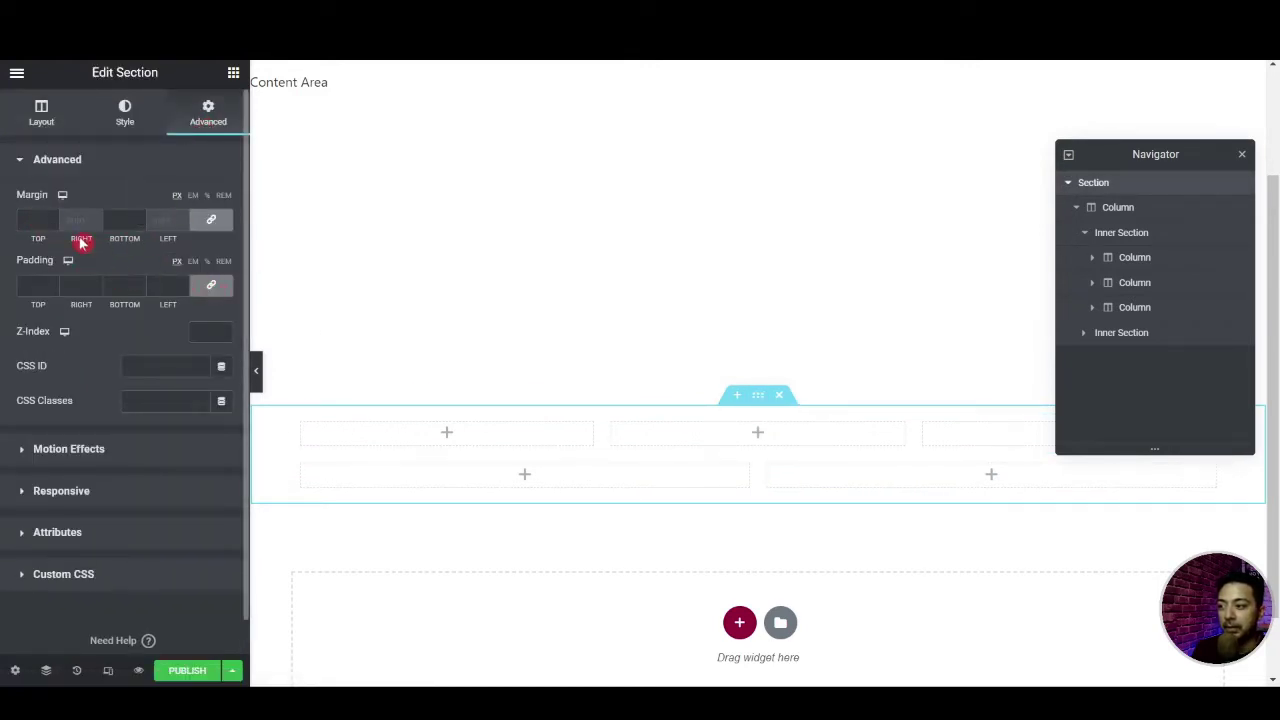
type("20")
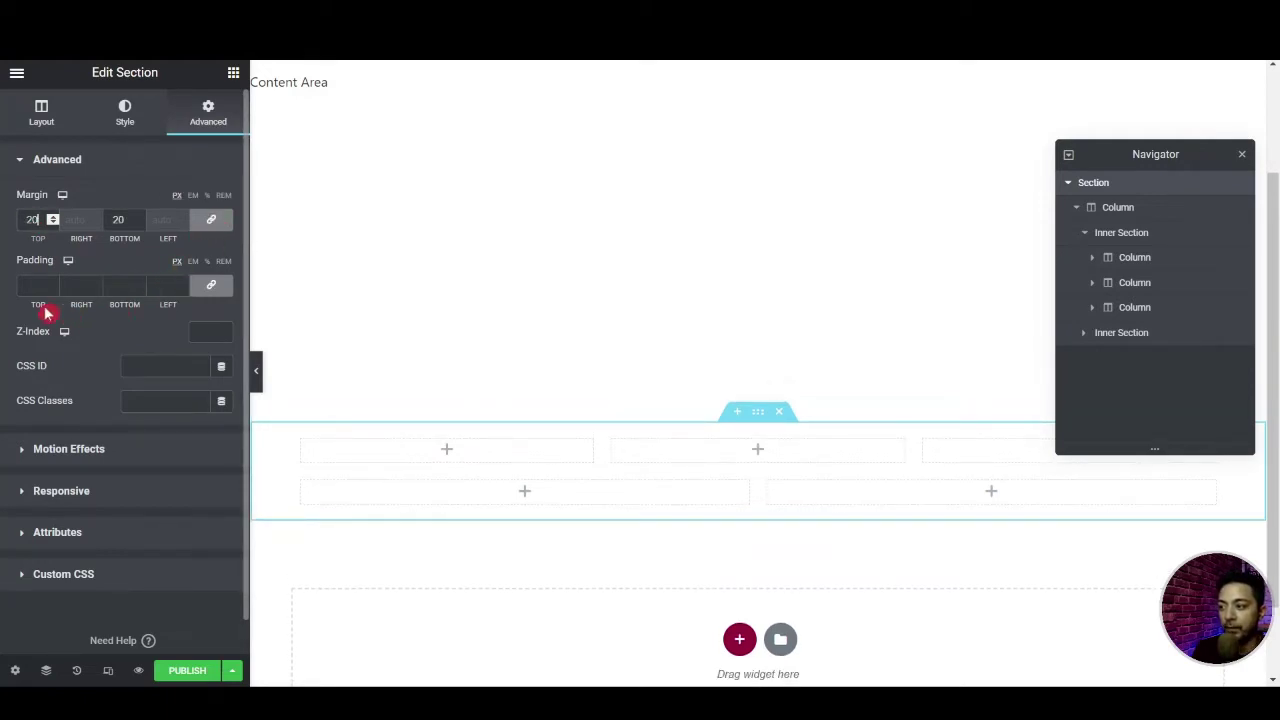
left_click(27, 280)
type("0")
left_click(211, 285)
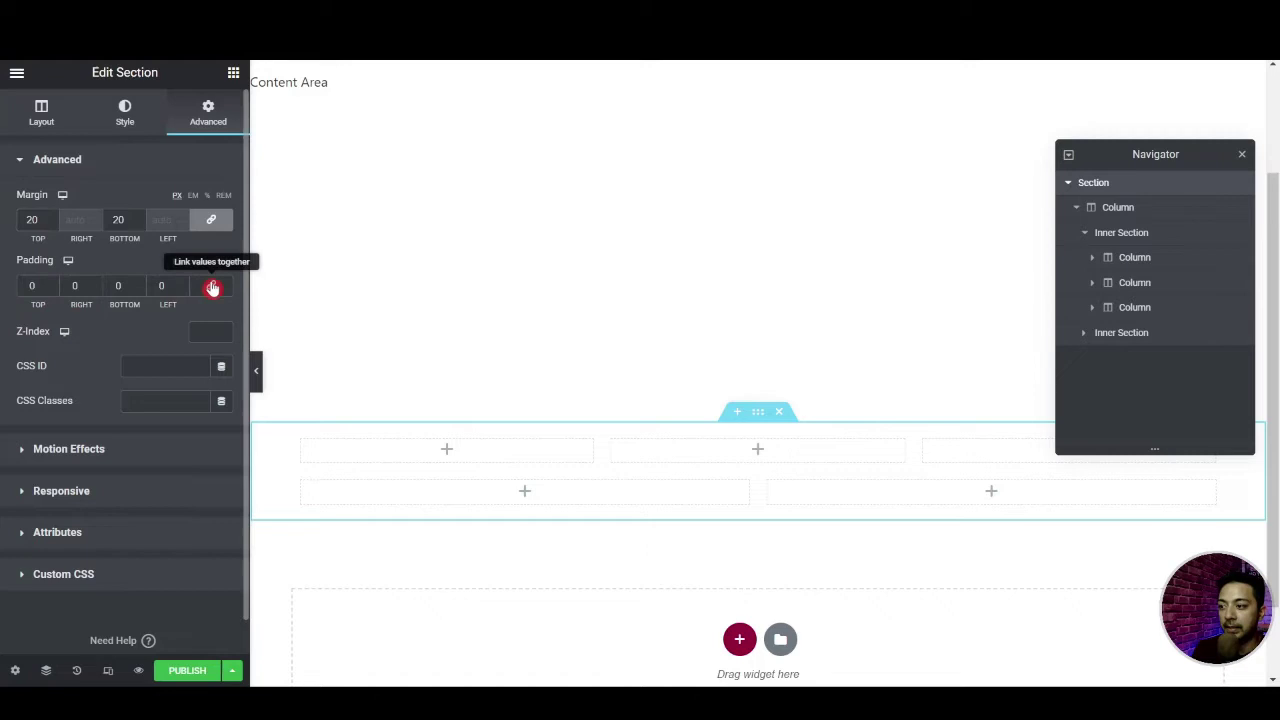
left_click(25, 285)
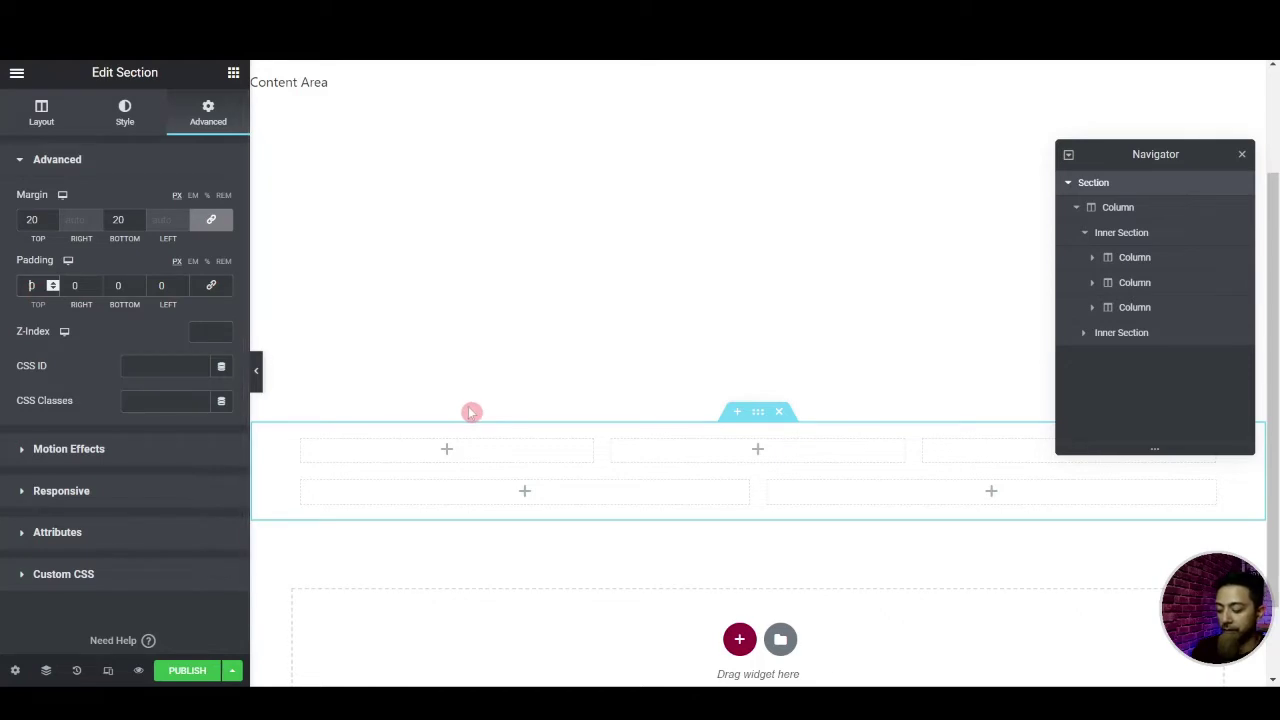
type("4")
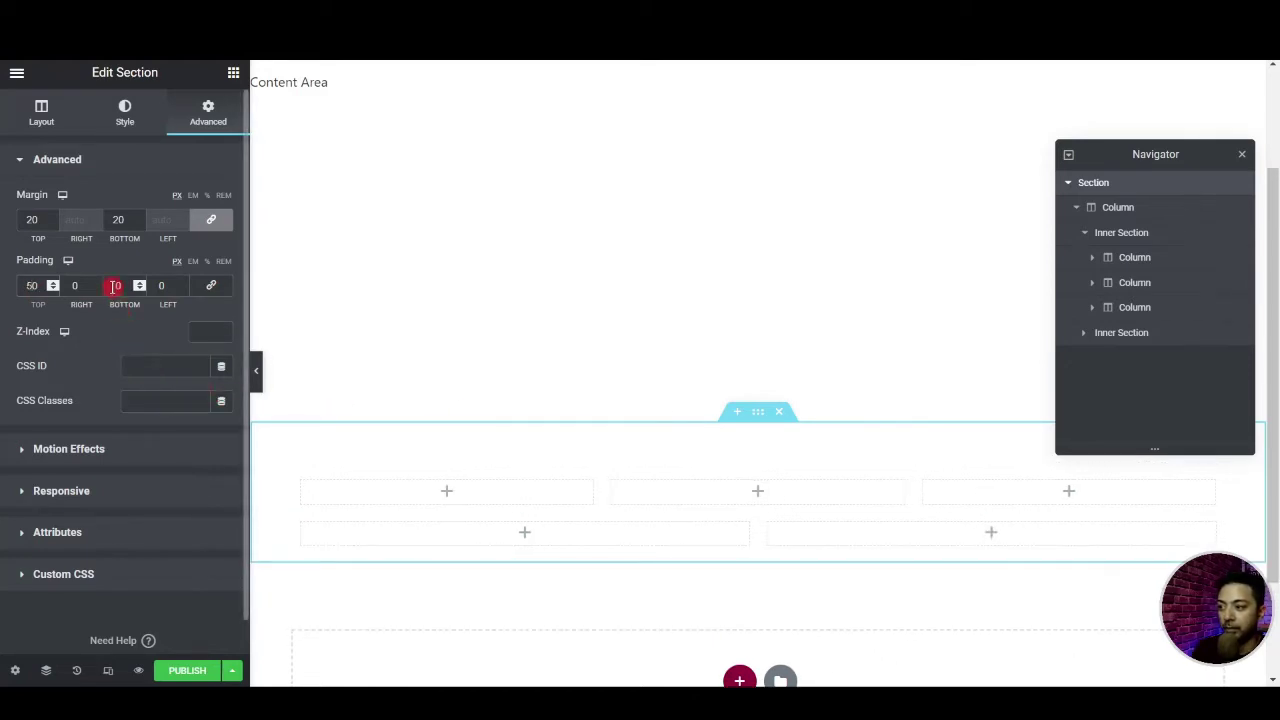
type("5")
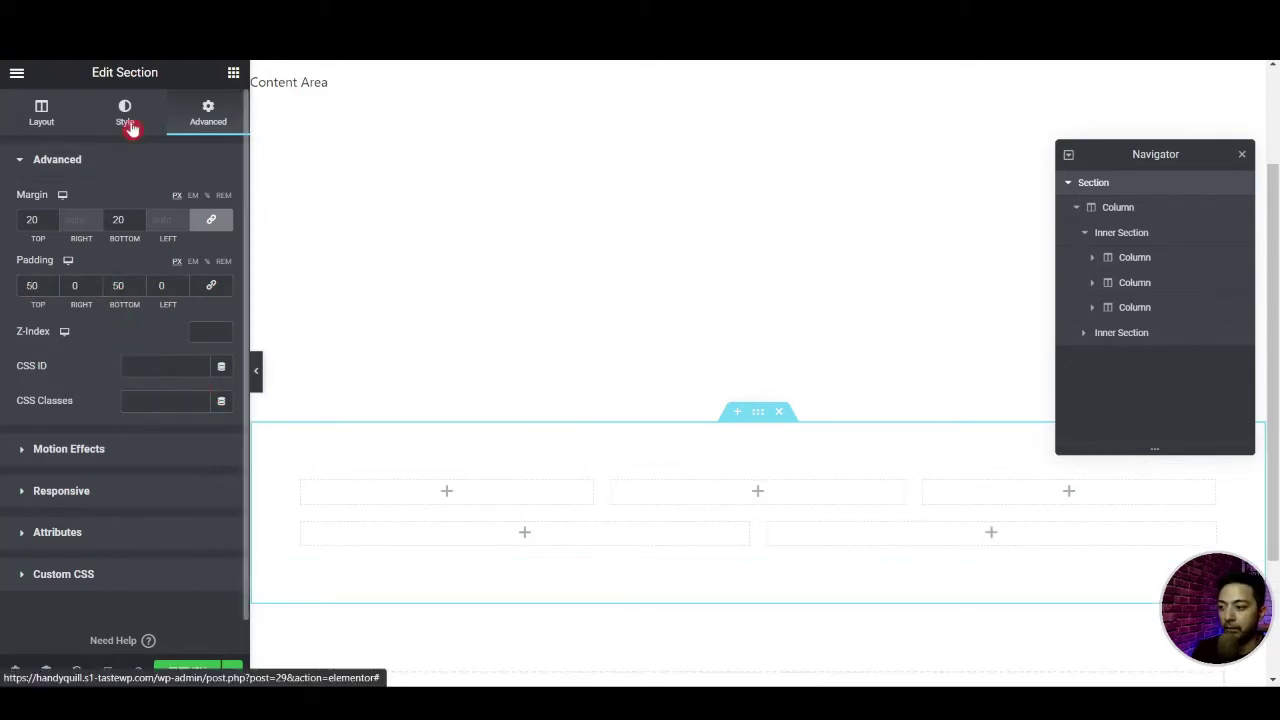
Give the footer section a solid border 2 px wide at the top and 0 on the other sides, in the yellow global color
left_click(131, 128)
left_click(25, 326)
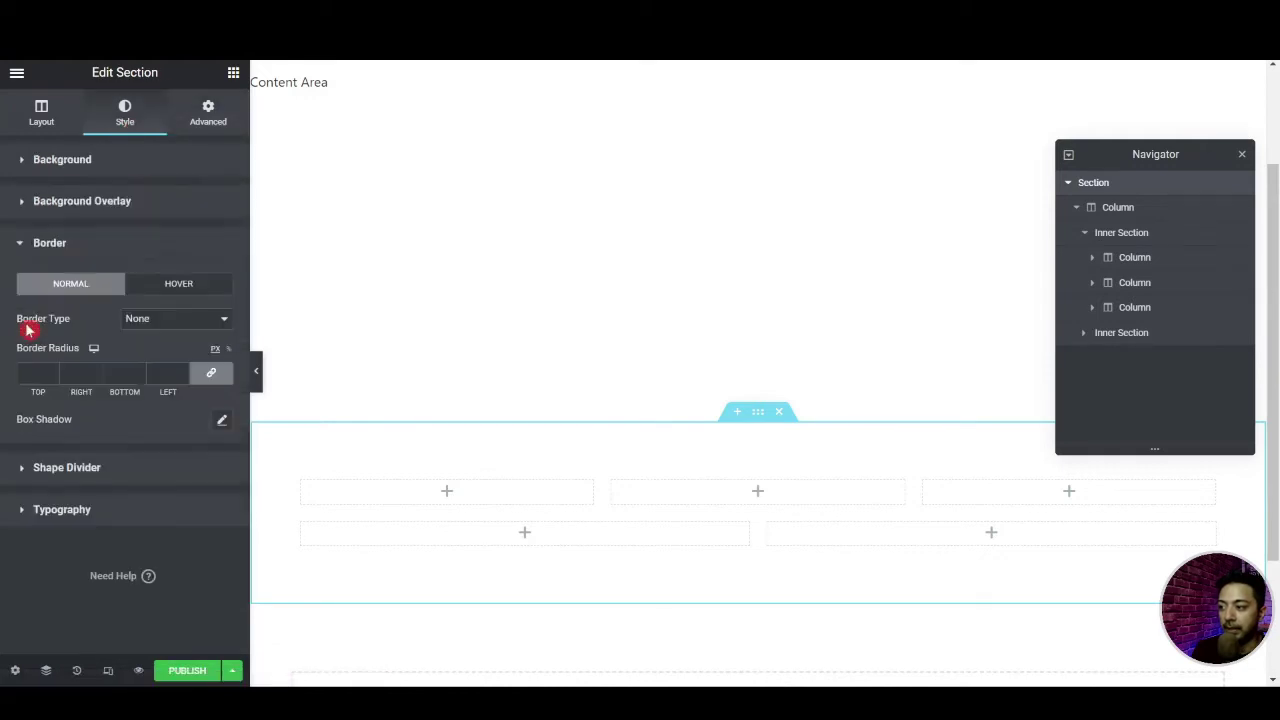
left_click(163, 320)
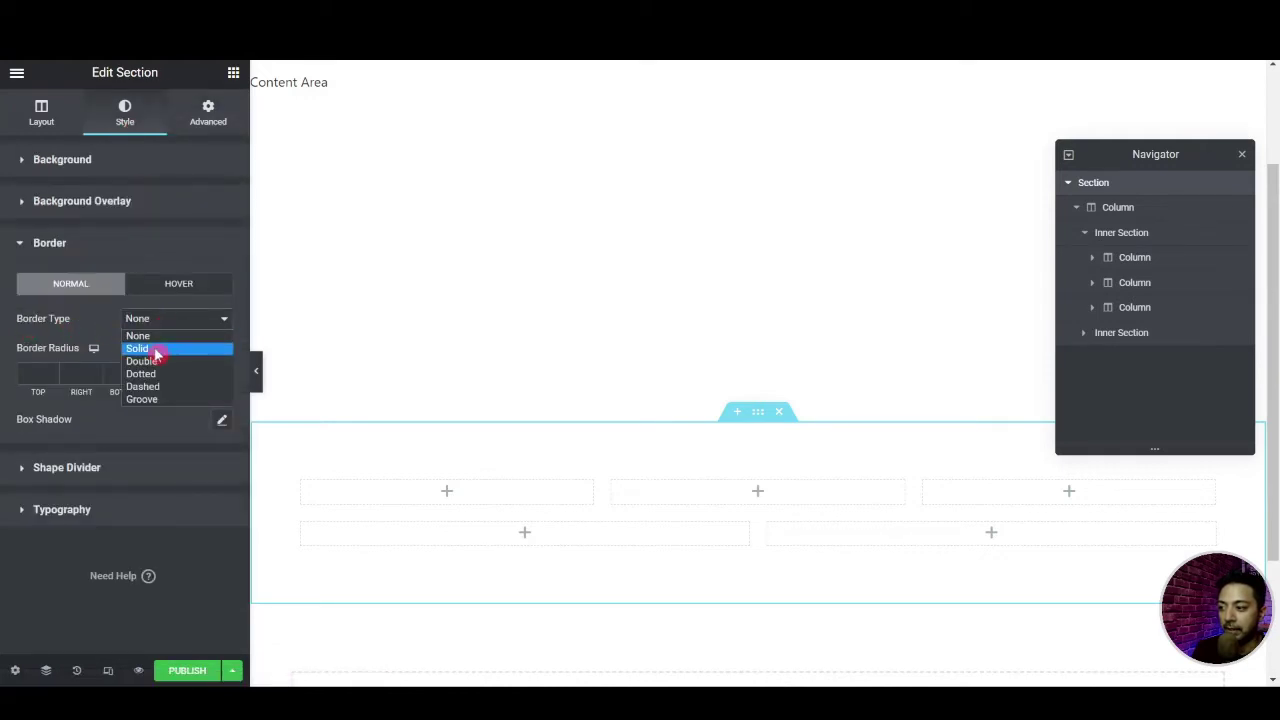
left_click(160, 350)
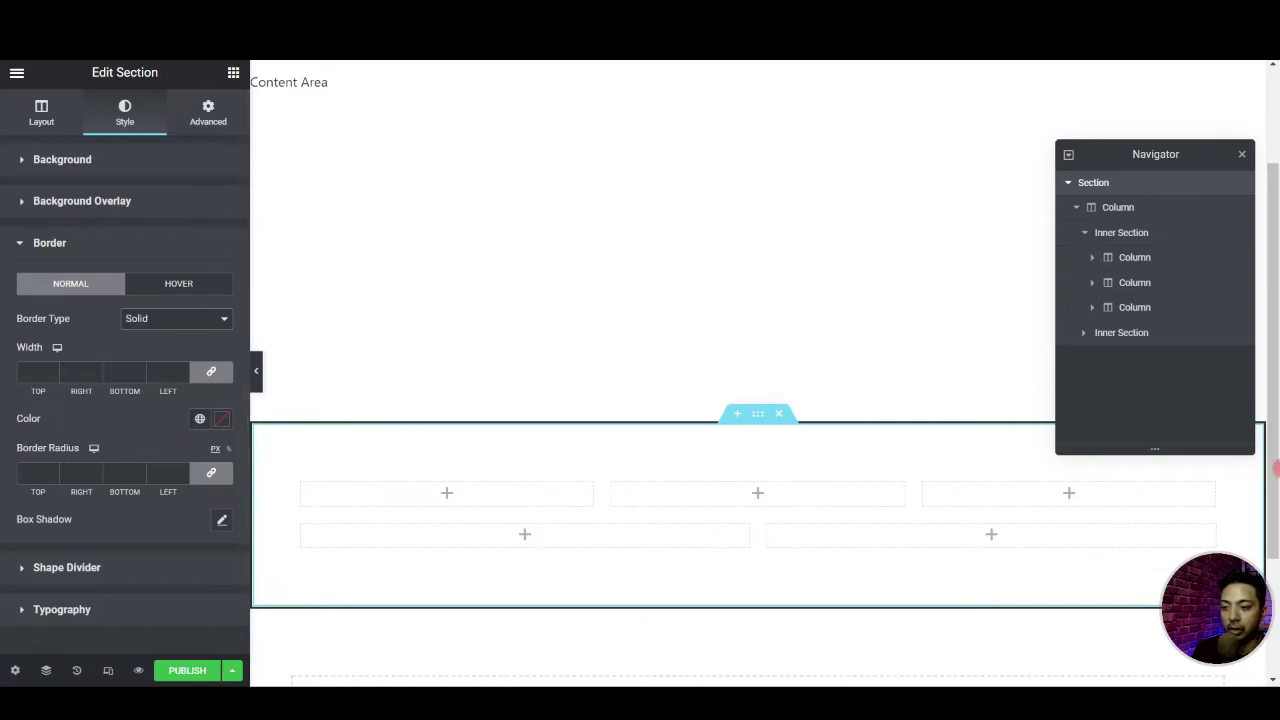
left_click(212, 375)
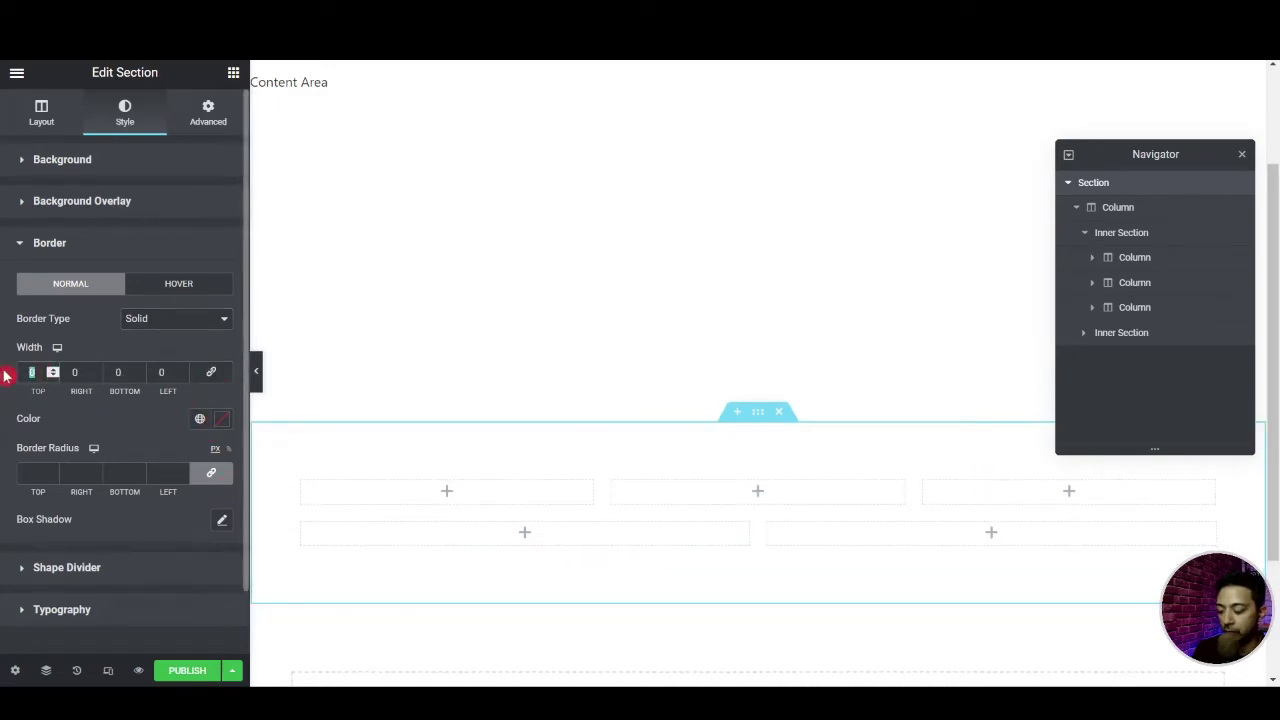
type("1")
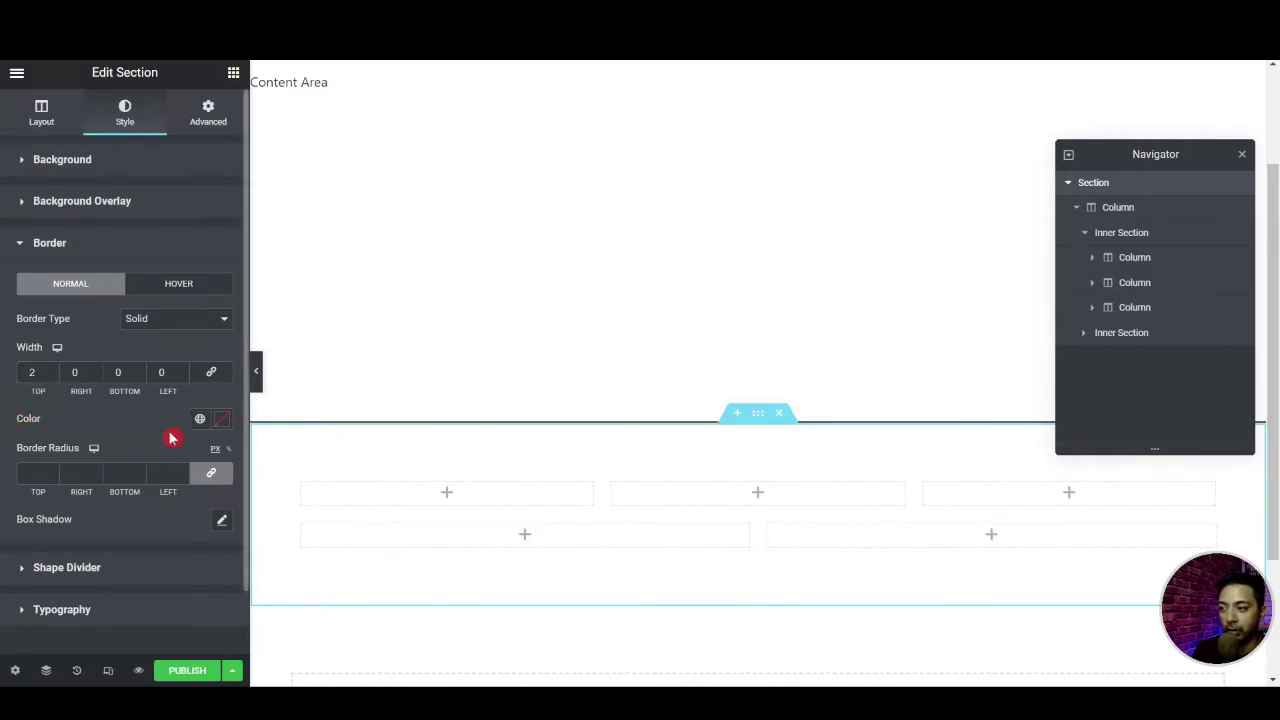
left_click(200, 418)
left_click(85, 591)
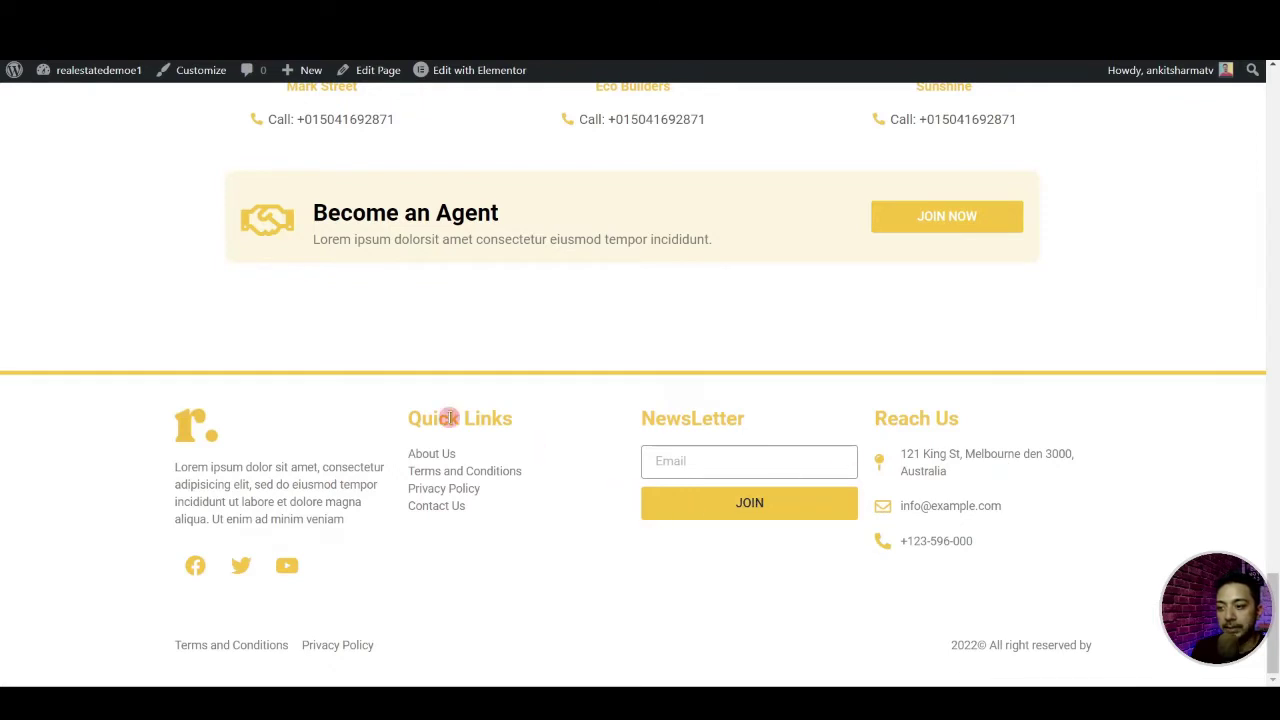
Switch to the finished demo site and copy the lorem ipsum paragraph beneath the footer logo
triple_click(230, 470)
key("ctrl+c")
left_click(157, 505)
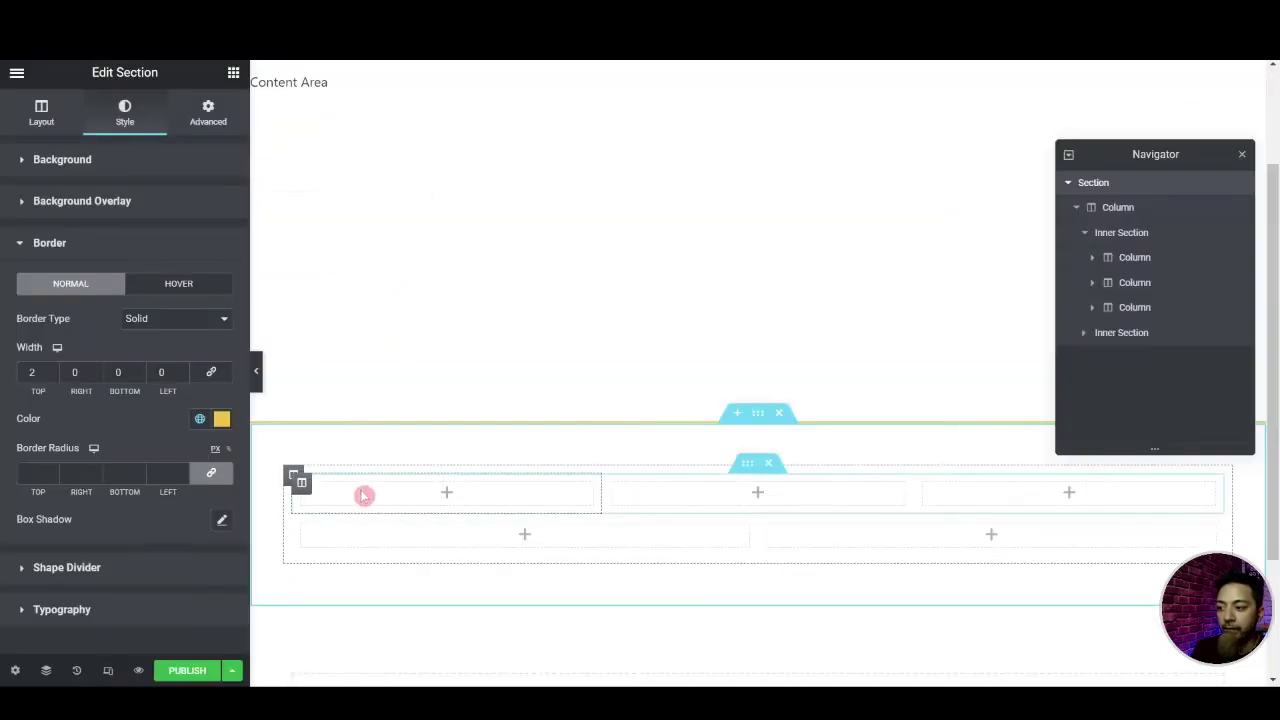
Add a Site Logo widget to the first column of the upper inner section and align it left
left_click(233, 72)
left_click_drag(68, 238, 409, 494)
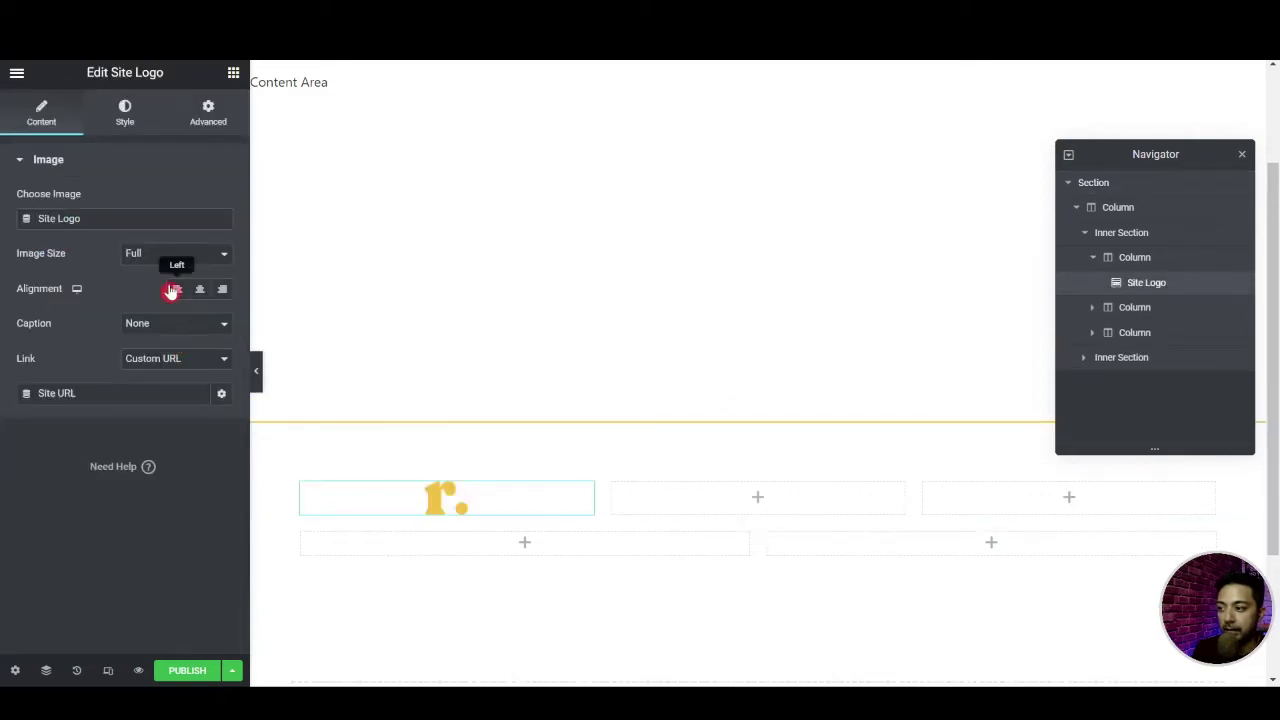
left_click(176, 289)
Add a Heading widget below the logo with HTML tag p, left alignment and the copied lorem ipsum paragraph as its text
left_click(233, 72)
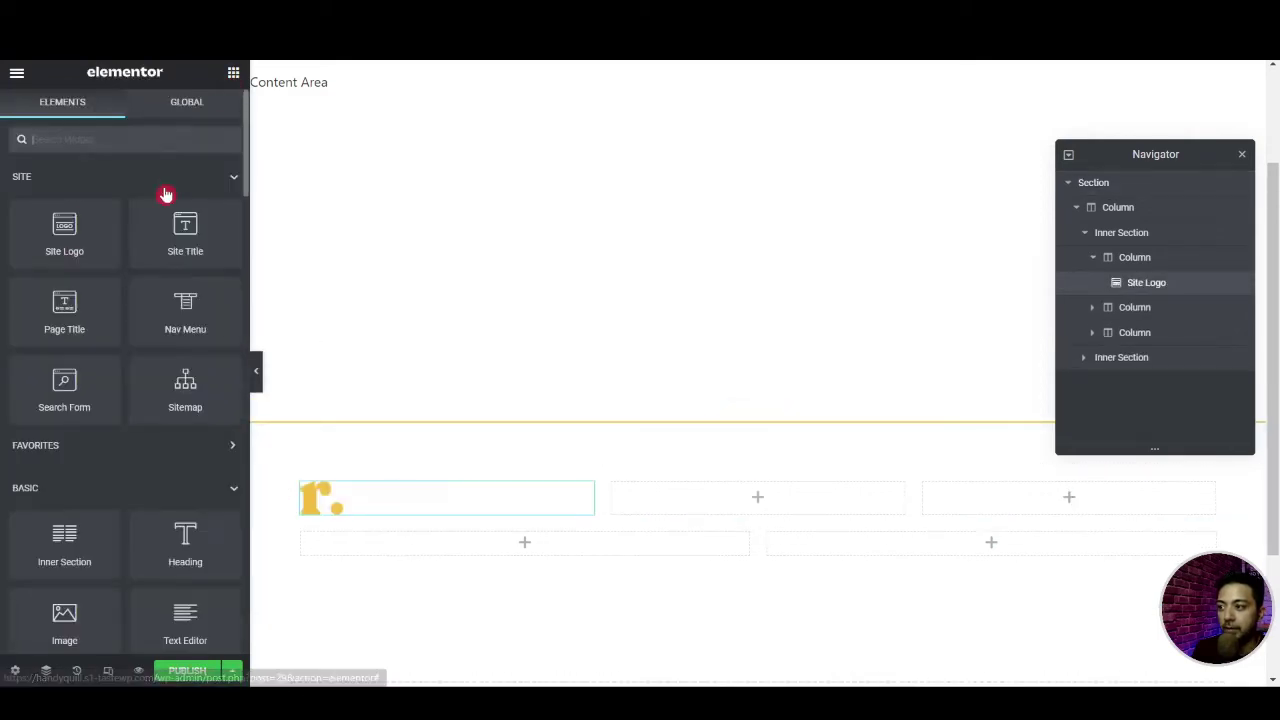
left_click_drag(178, 513, 357, 511)
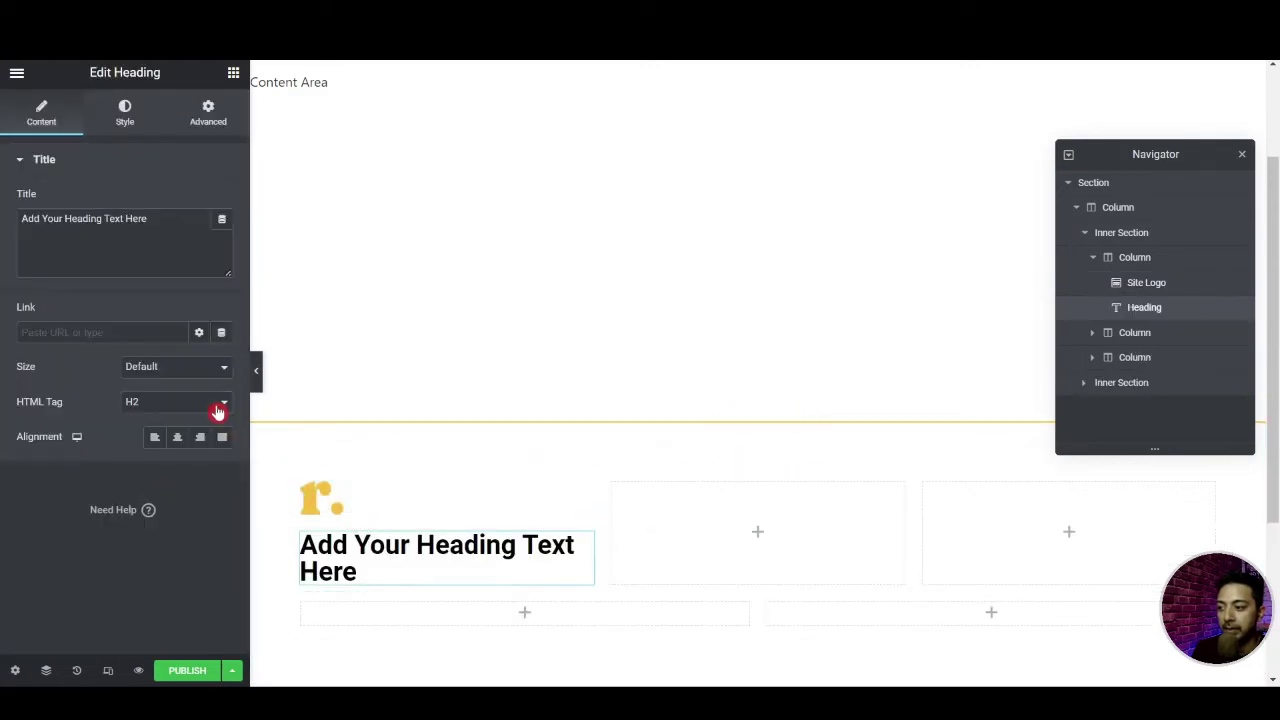
left_click(217, 404)
left_click(148, 522)
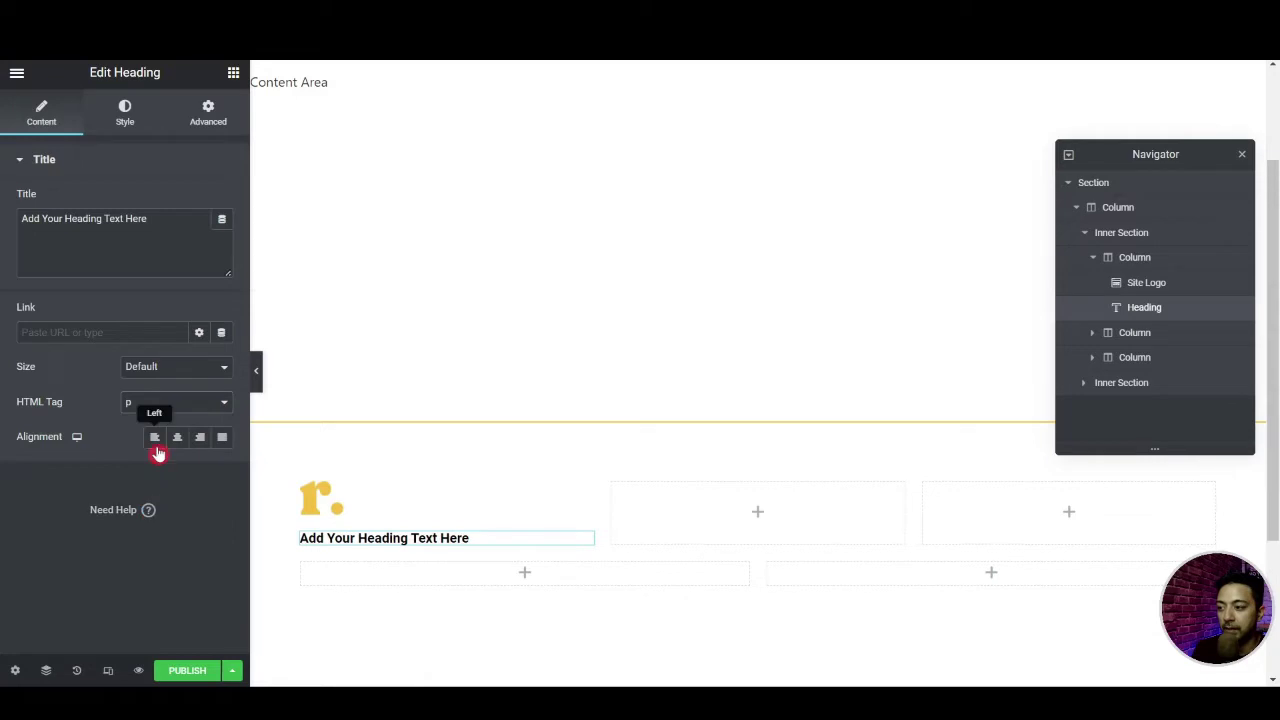
left_click(155, 439)
key("ctrl+a")
key("ctrl+v")
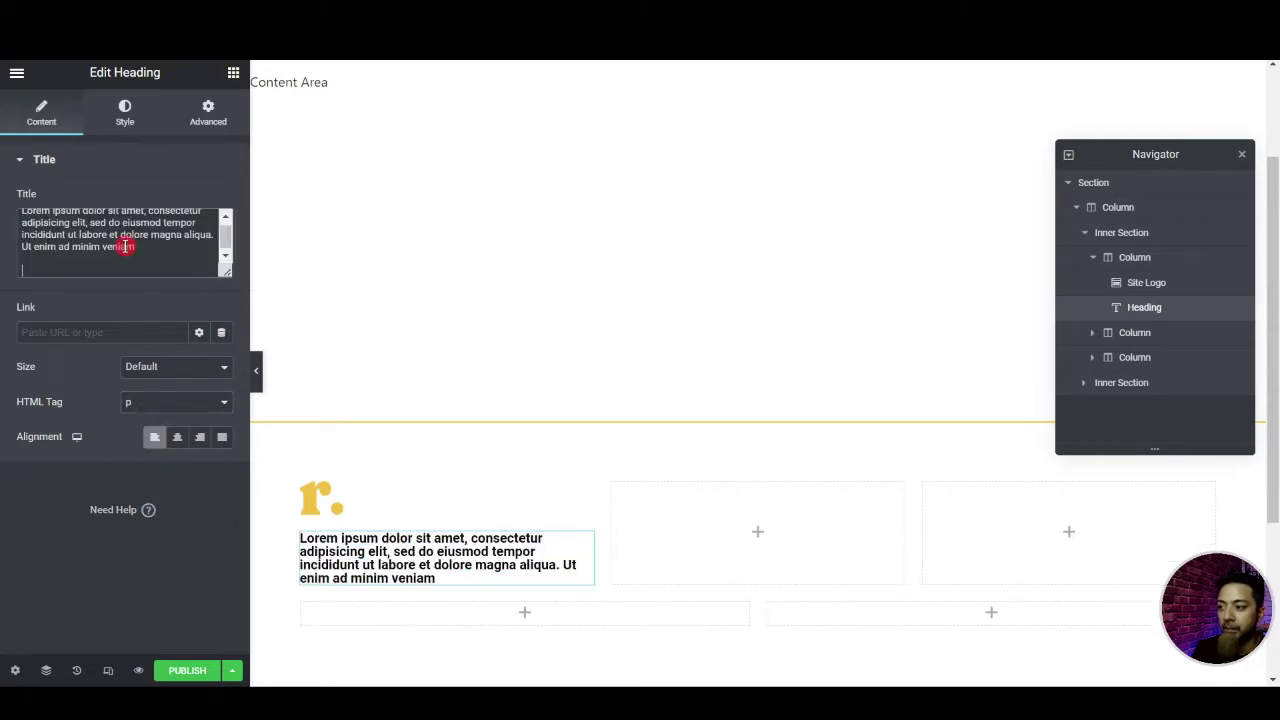
Style the footer paragraph with the gray global text color, Normal weight, size 13 px and a larger line height
left_click(116, 130)
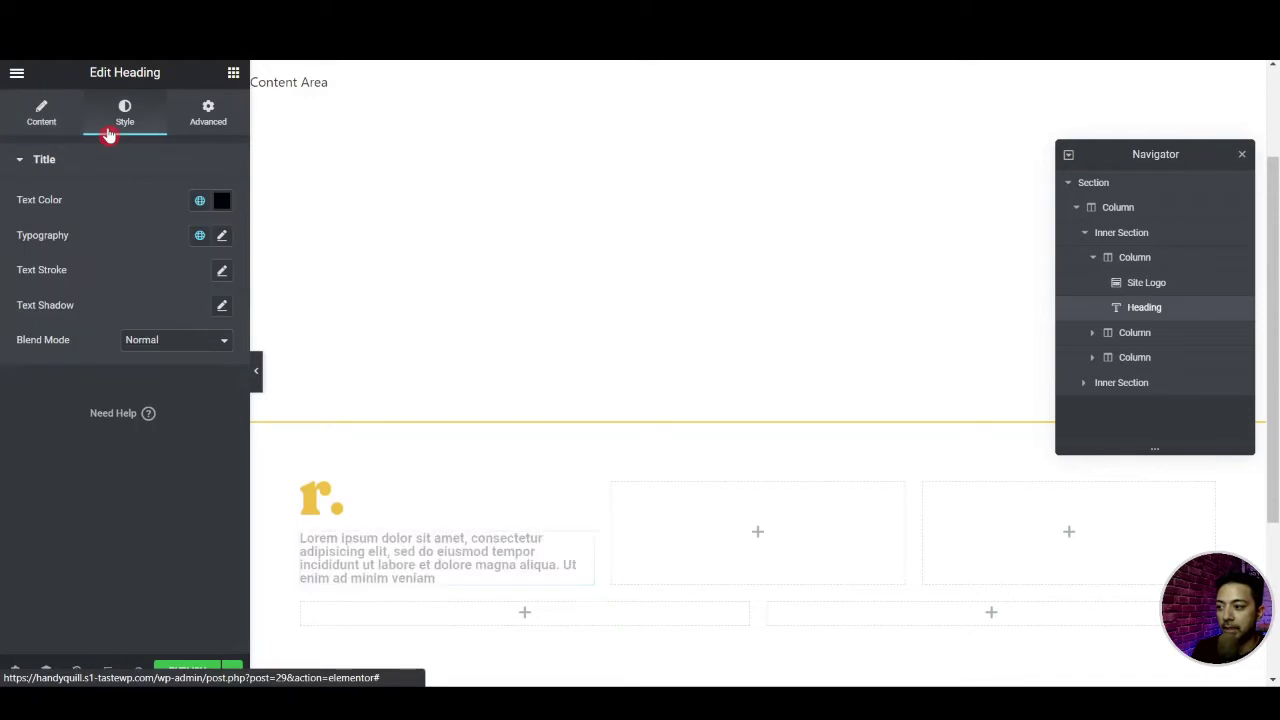
left_click(199, 204)
left_click(83, 338)
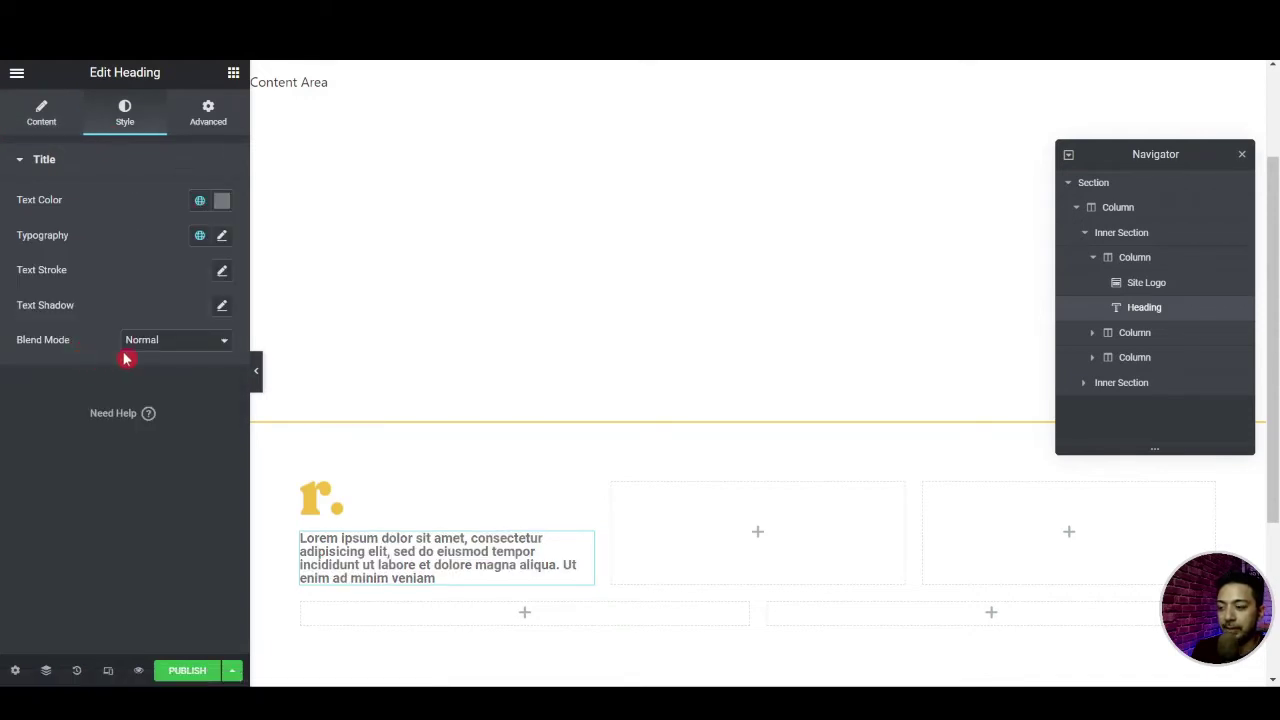
left_click(221, 237)
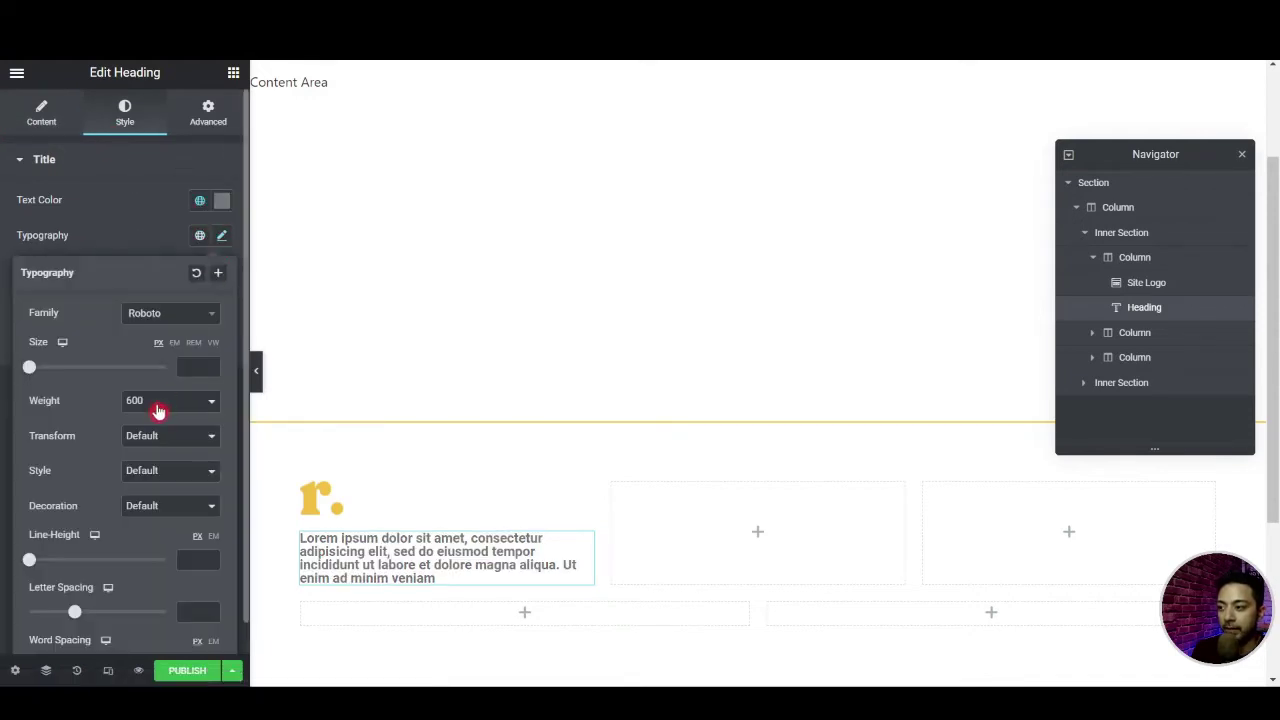
left_click(158, 410)
left_click(148, 548)
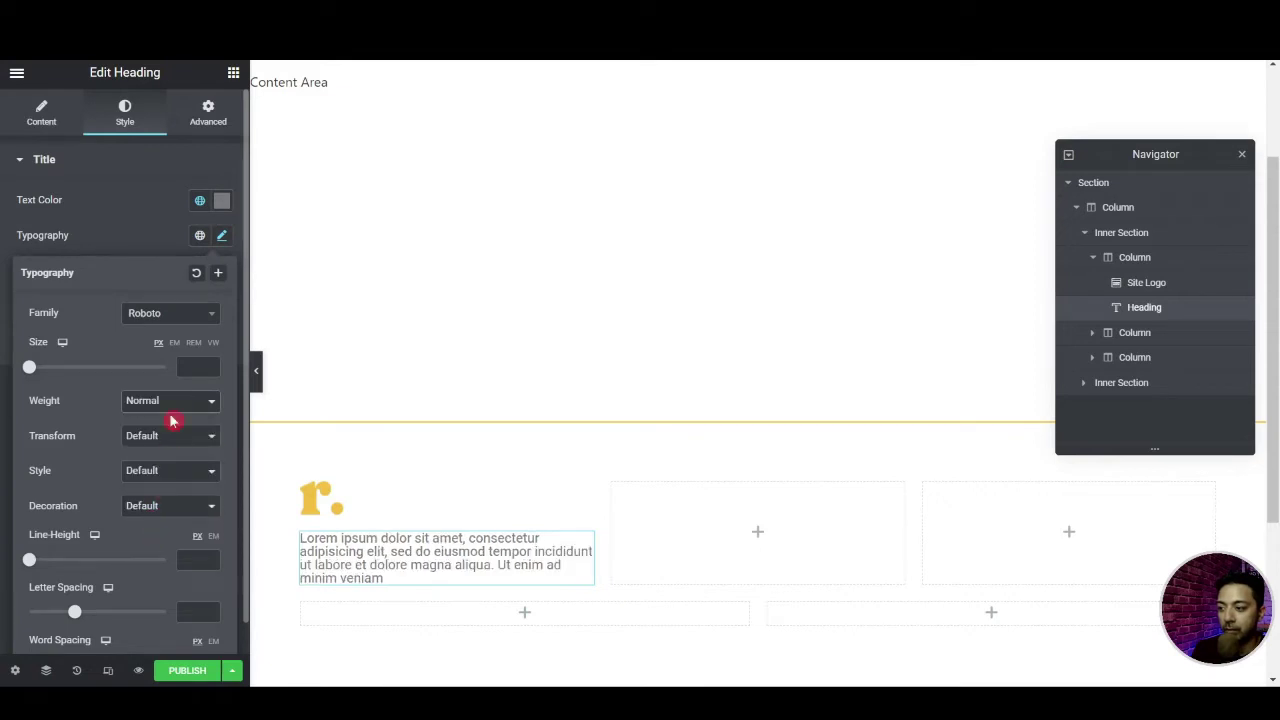
type("13")
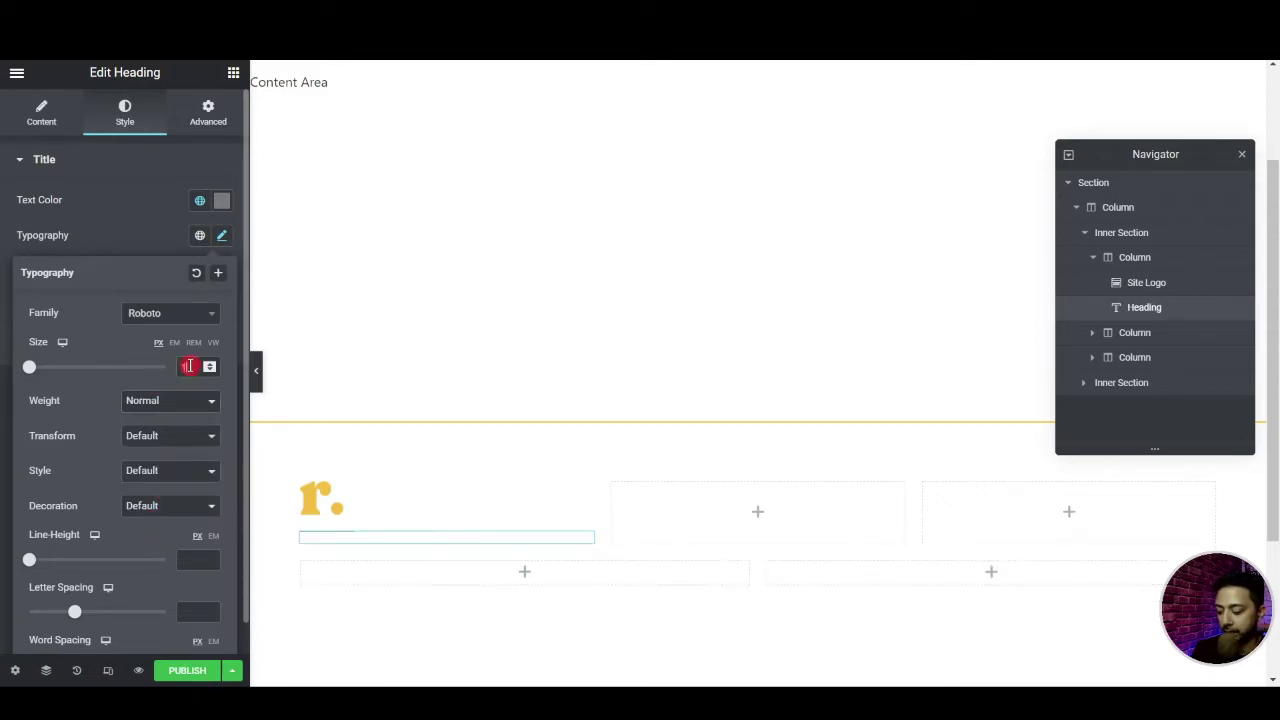
left_click_drag(31, 568, 59, 569)
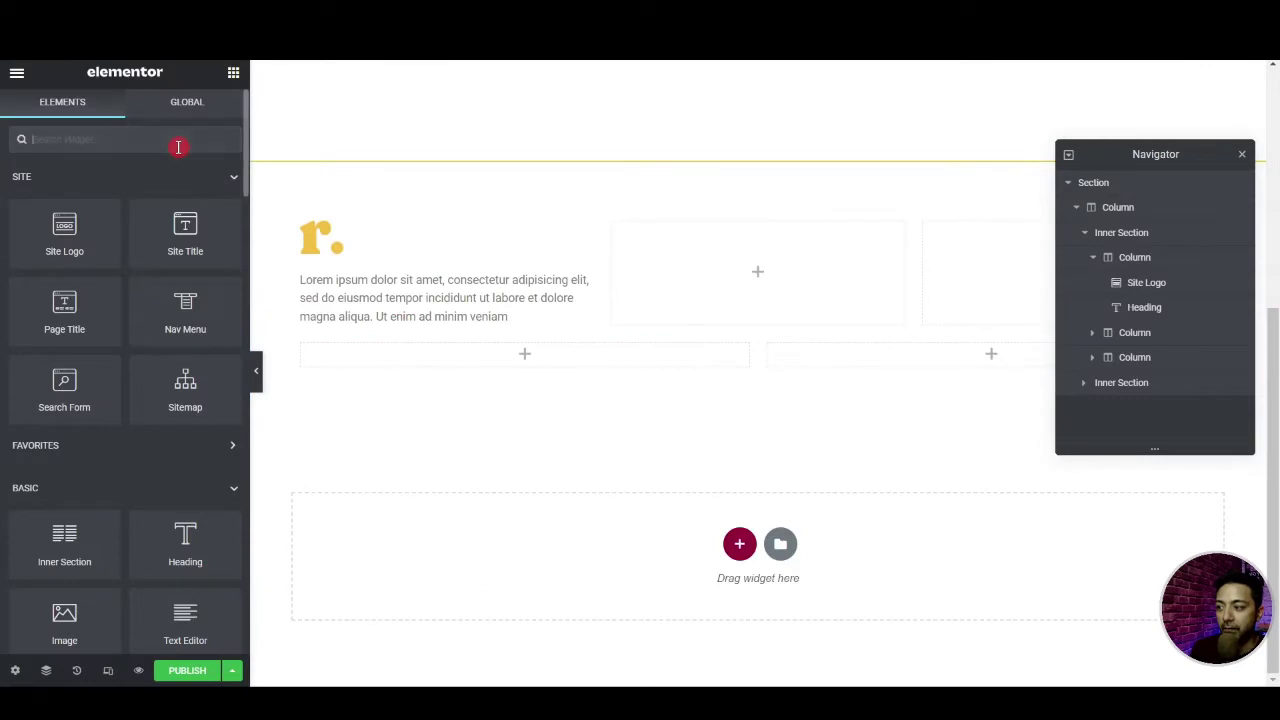
Add a Social Icons widget below the footer paragraph and align it left
type("socil")
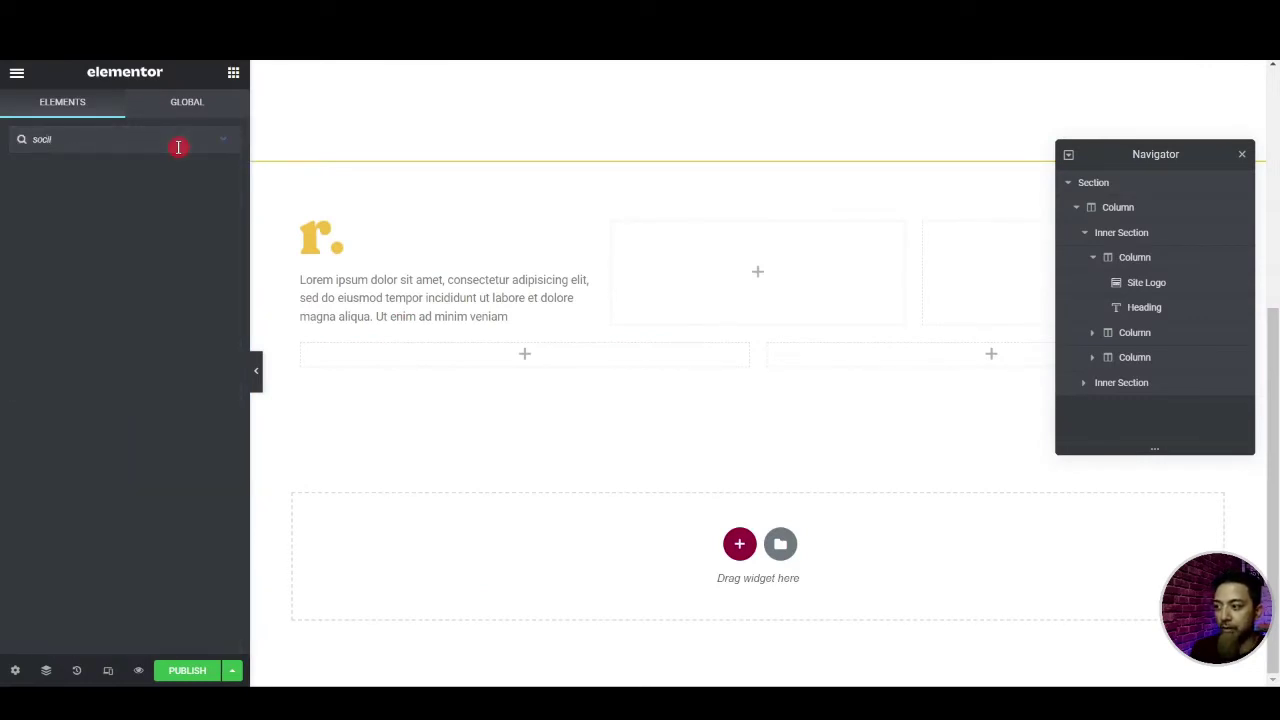
key("BackSpace")
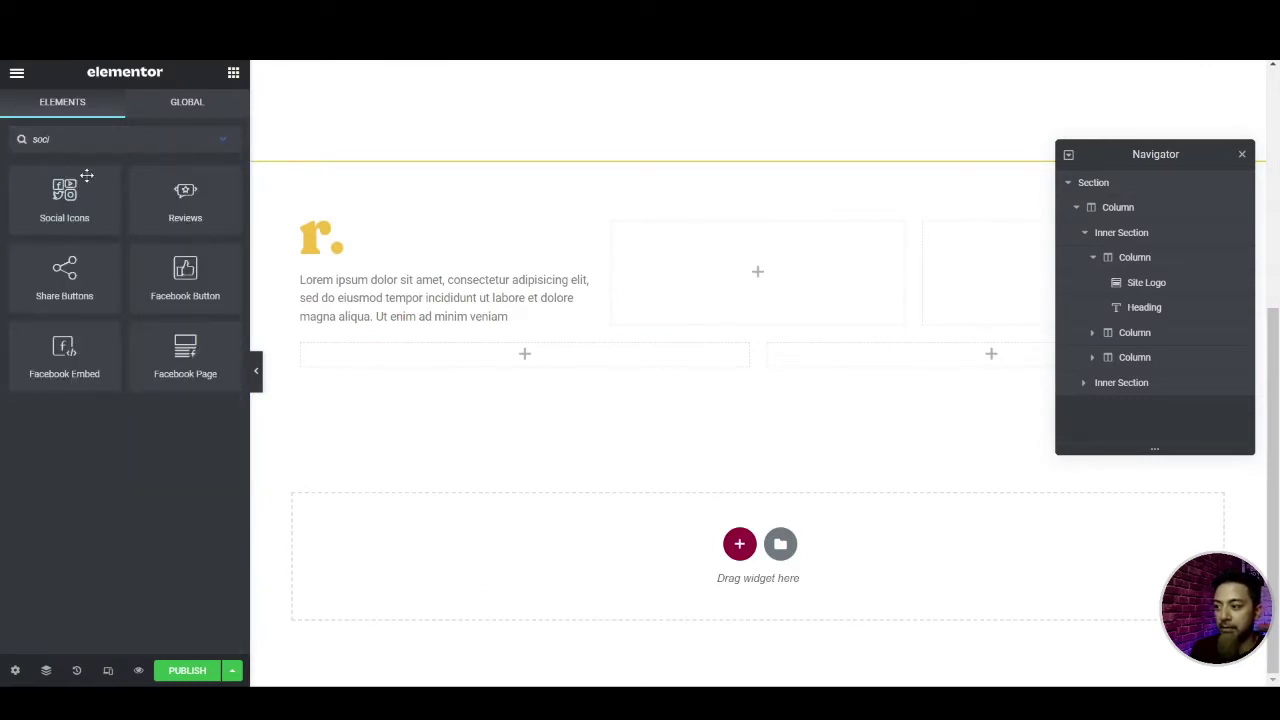
left_click_drag(87, 175, 383, 307)
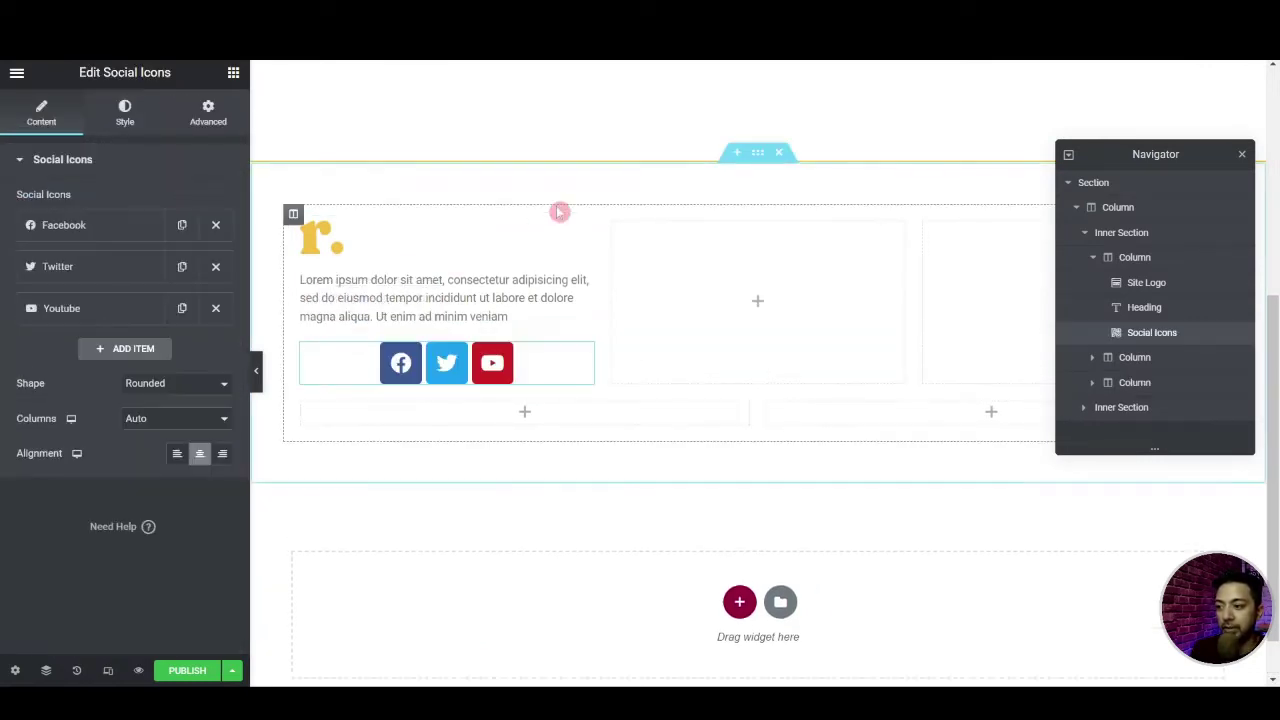
left_click(177, 454)
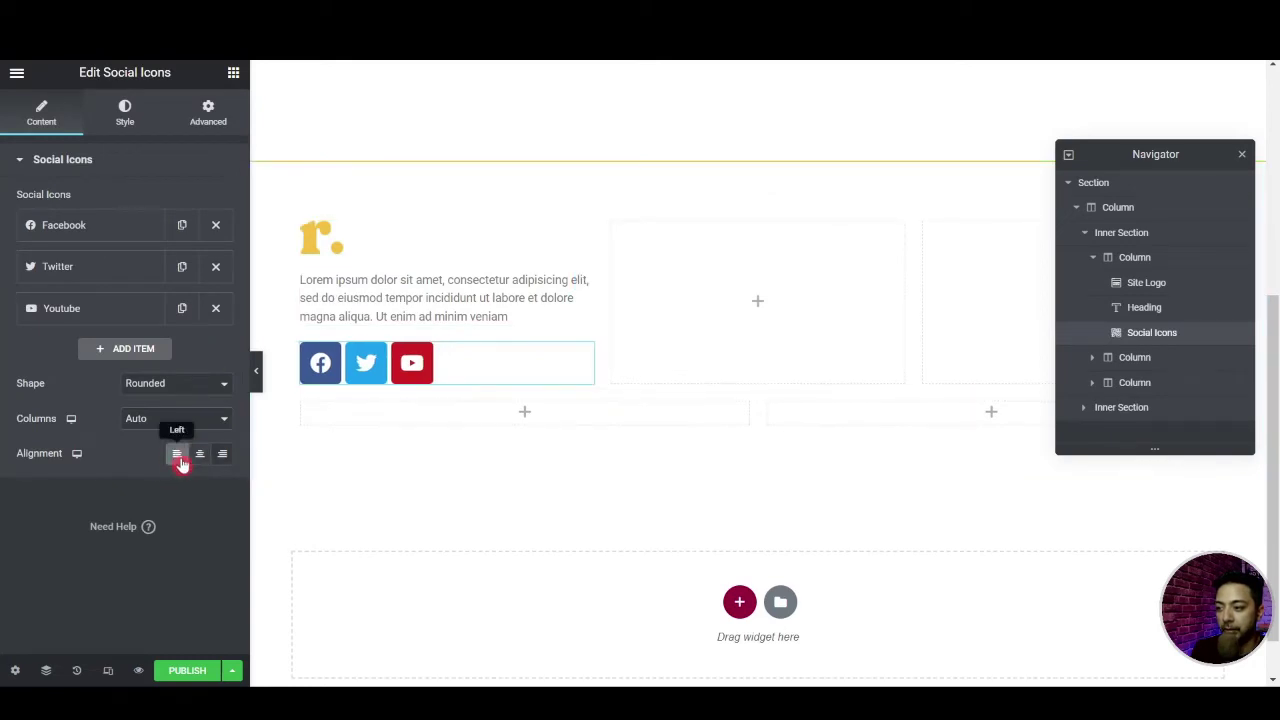
Switch the social icons to Custom color and make their primary color fully transparent
left_click(134, 110)
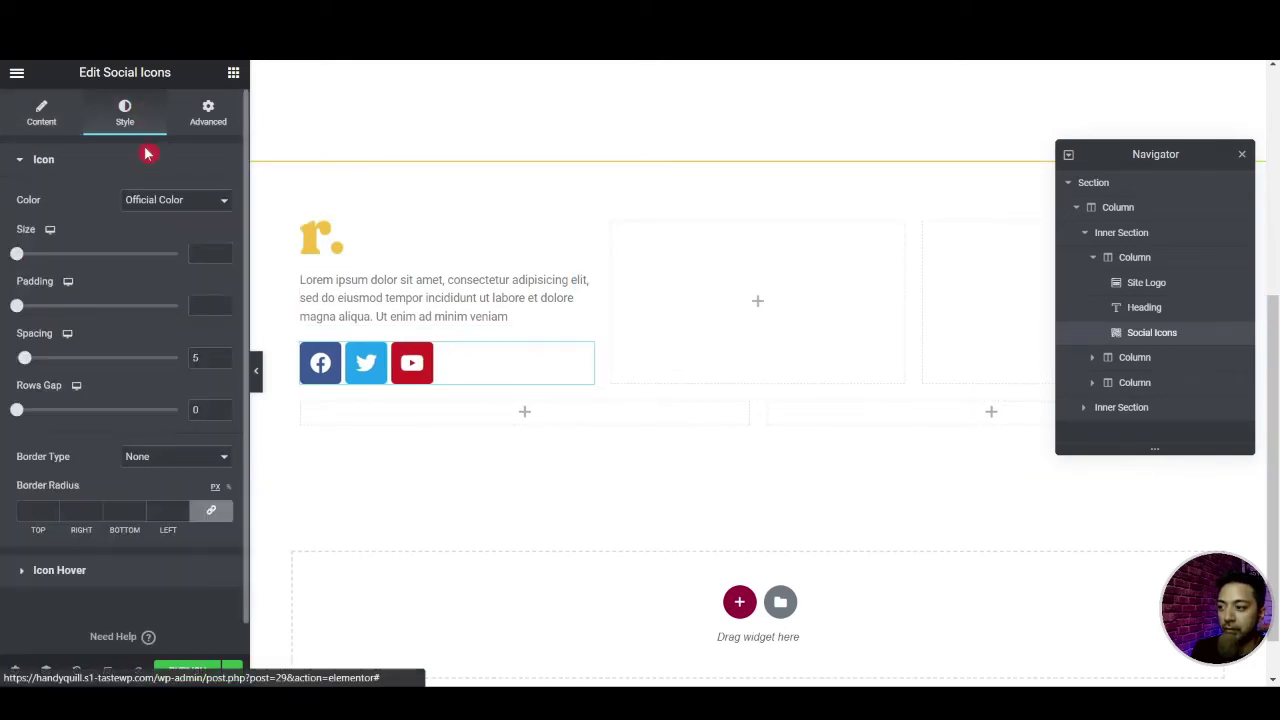
left_click(152, 201)
left_click(152, 232)
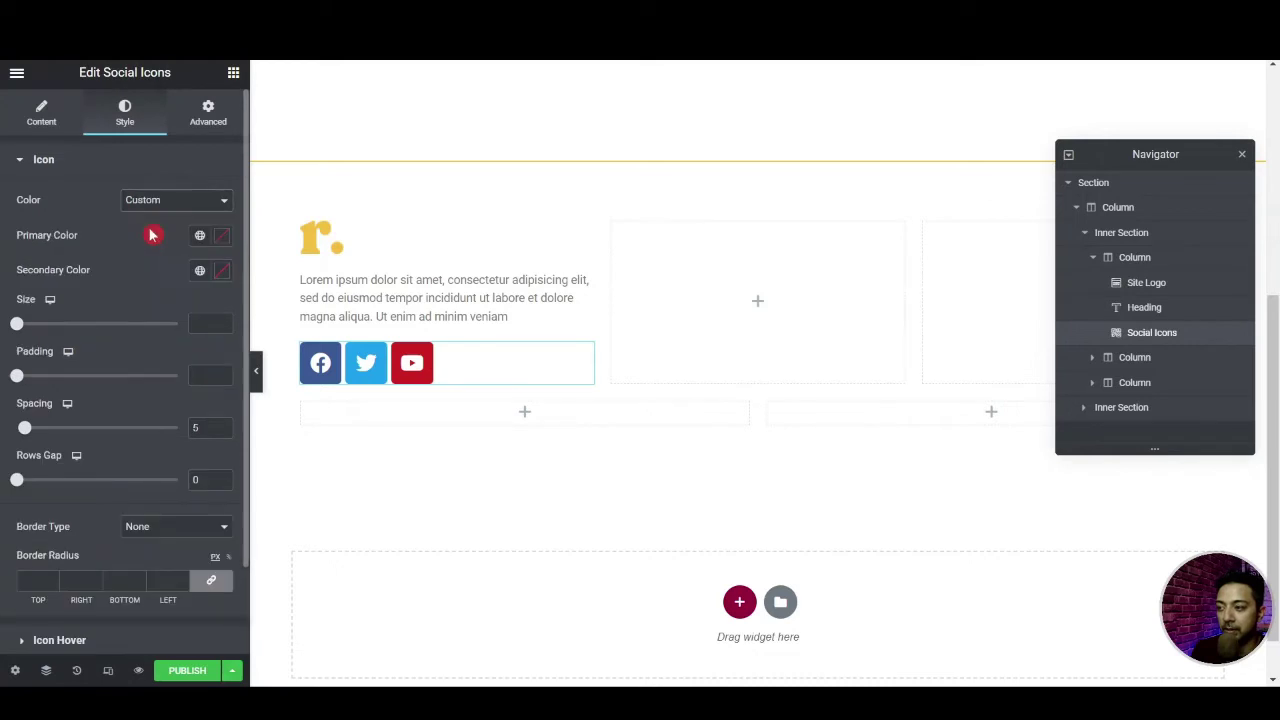
left_click(200, 235)
left_click(218, 236)
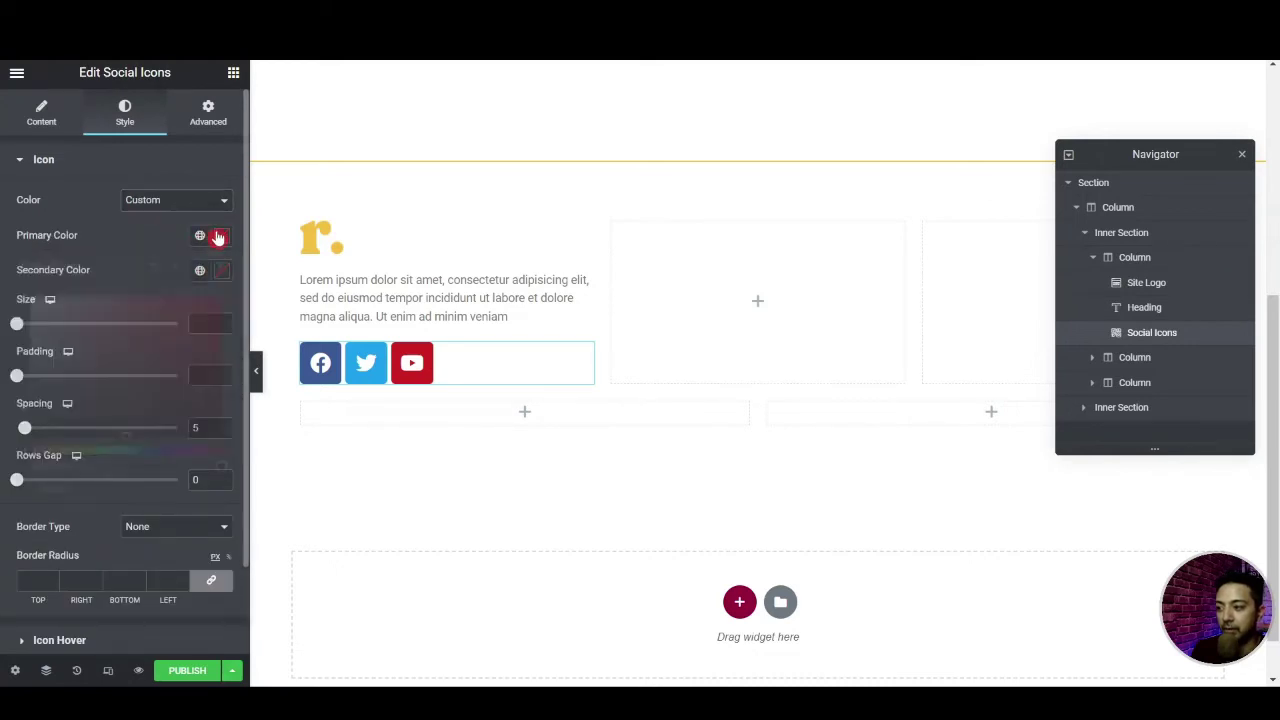
left_click_drag(151, 466, 8, 466)
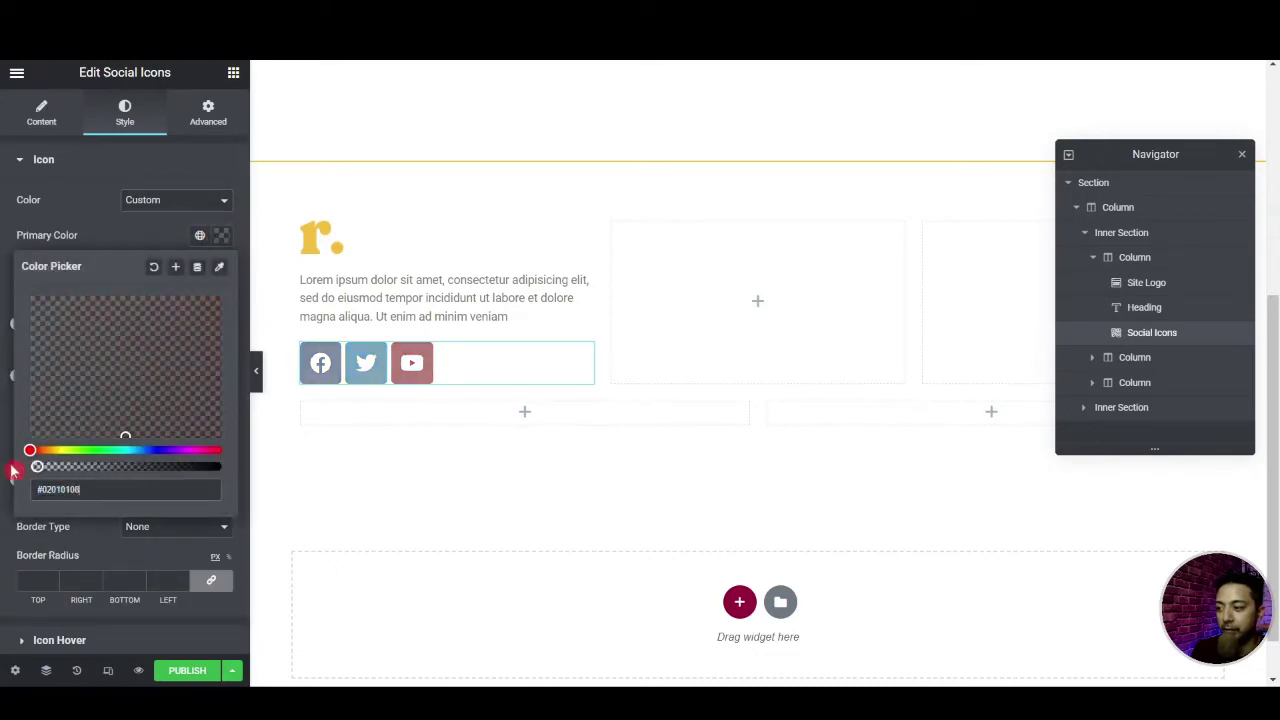
left_click(4, 257)
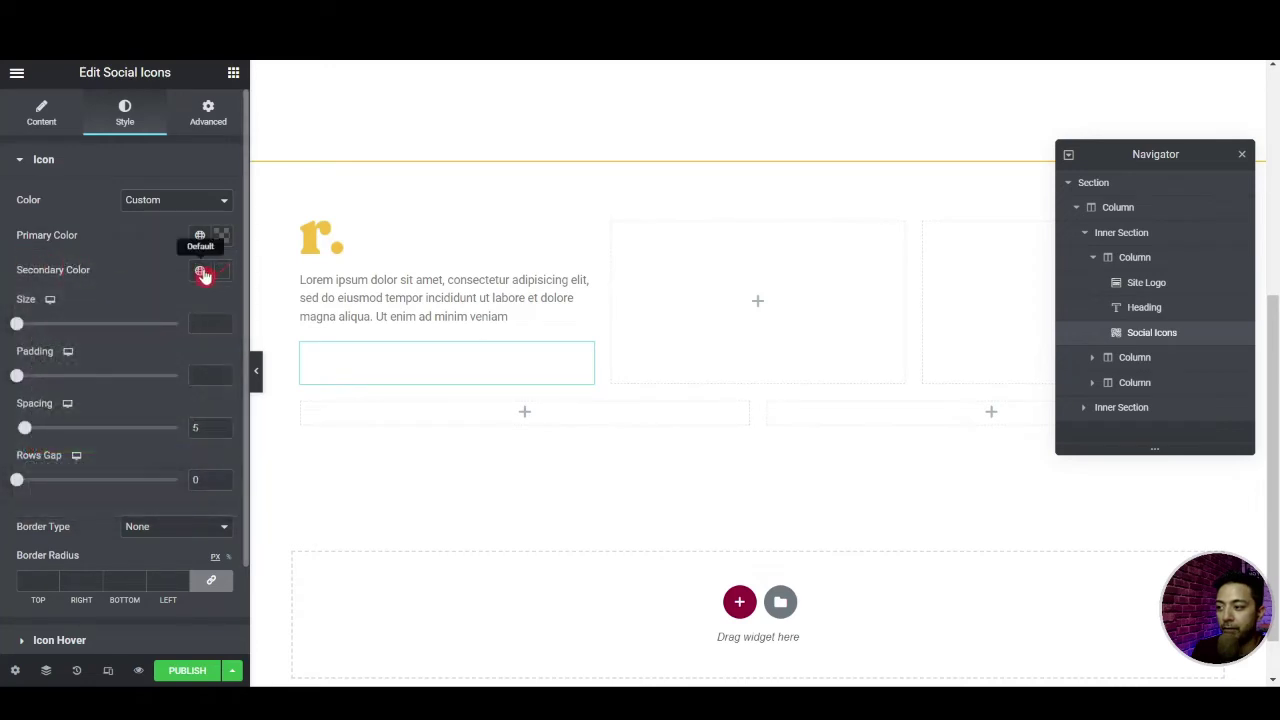
Give the social icons the yellow global color as secondary color, size 21 and spacing 0
left_click(200, 270)
left_click(80, 441)
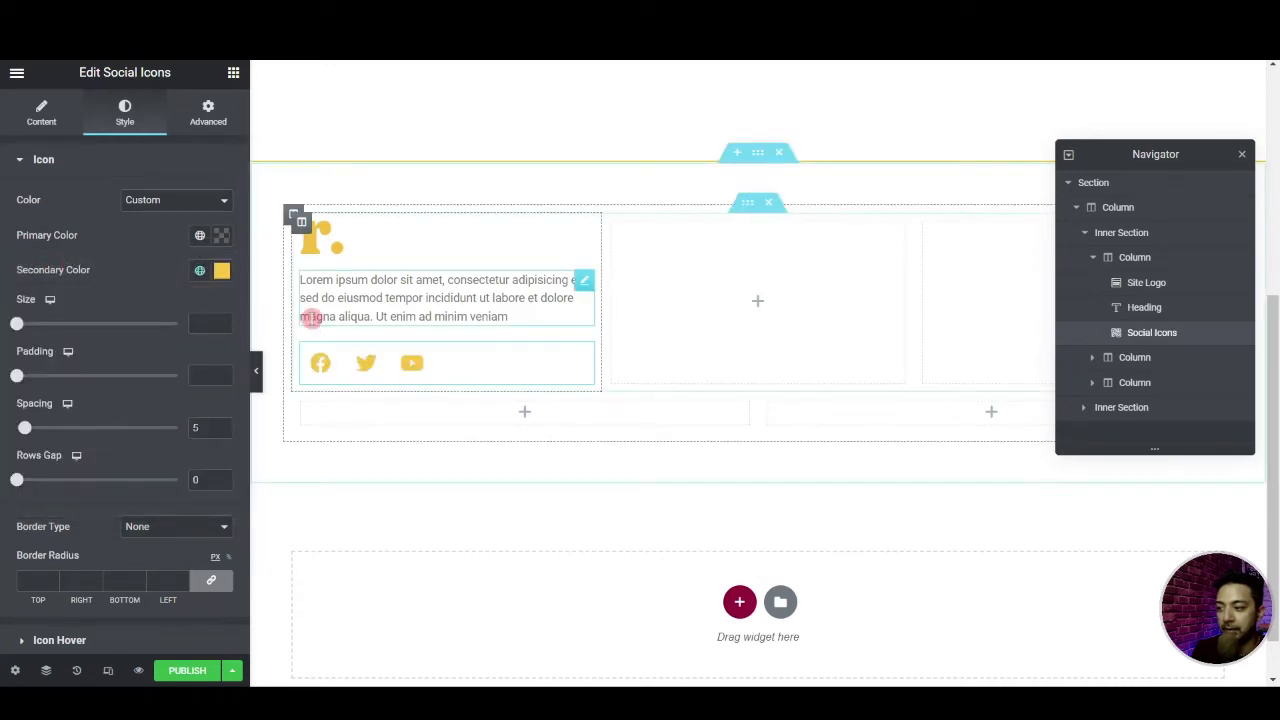
left_click_drag(18, 330, 28, 336)
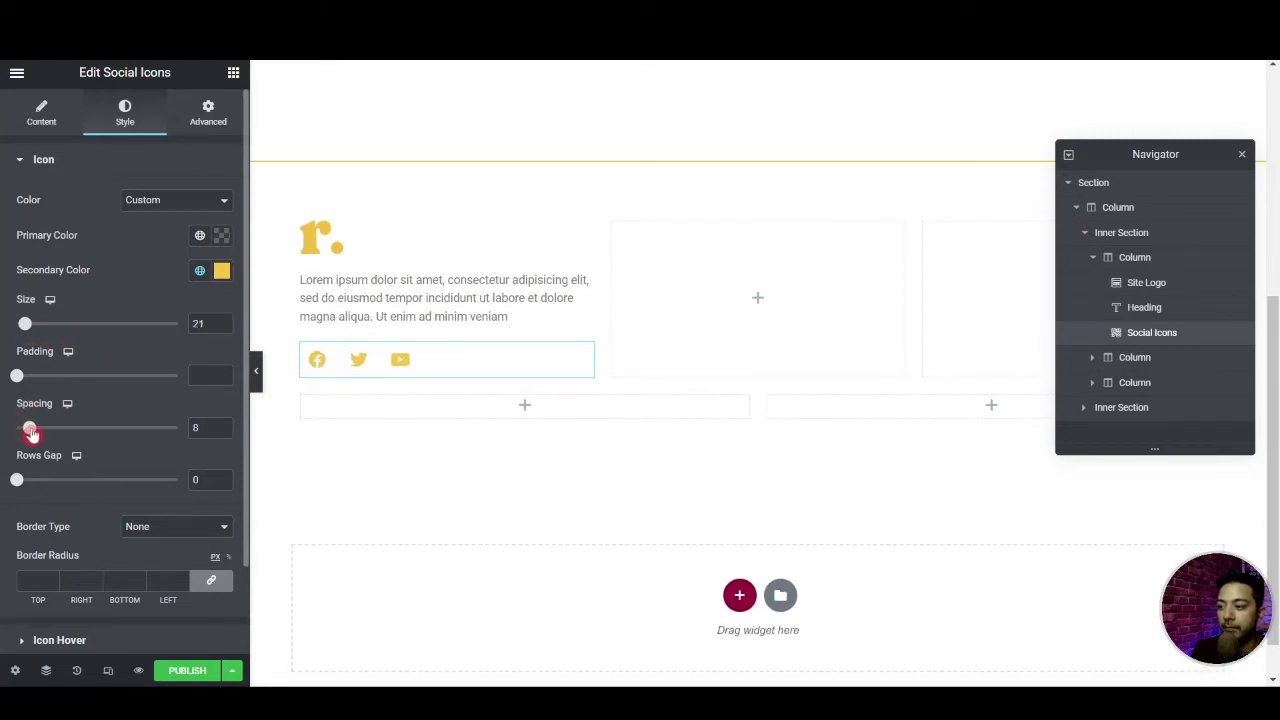
left_click_drag(30, 430, 9, 430)
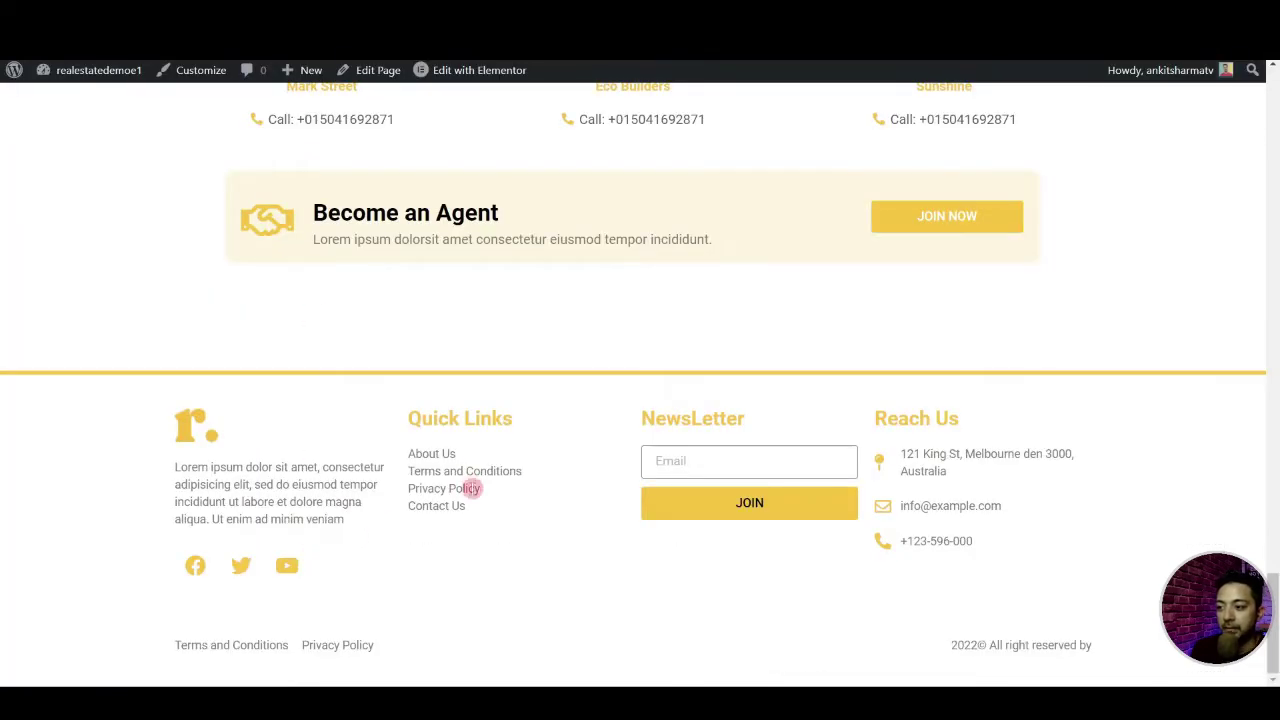
Add a Heading widget to the second column with HTML tag H4 and the title "Quick Links" from the reference footer
left_click_drag(408, 420, 522, 420)
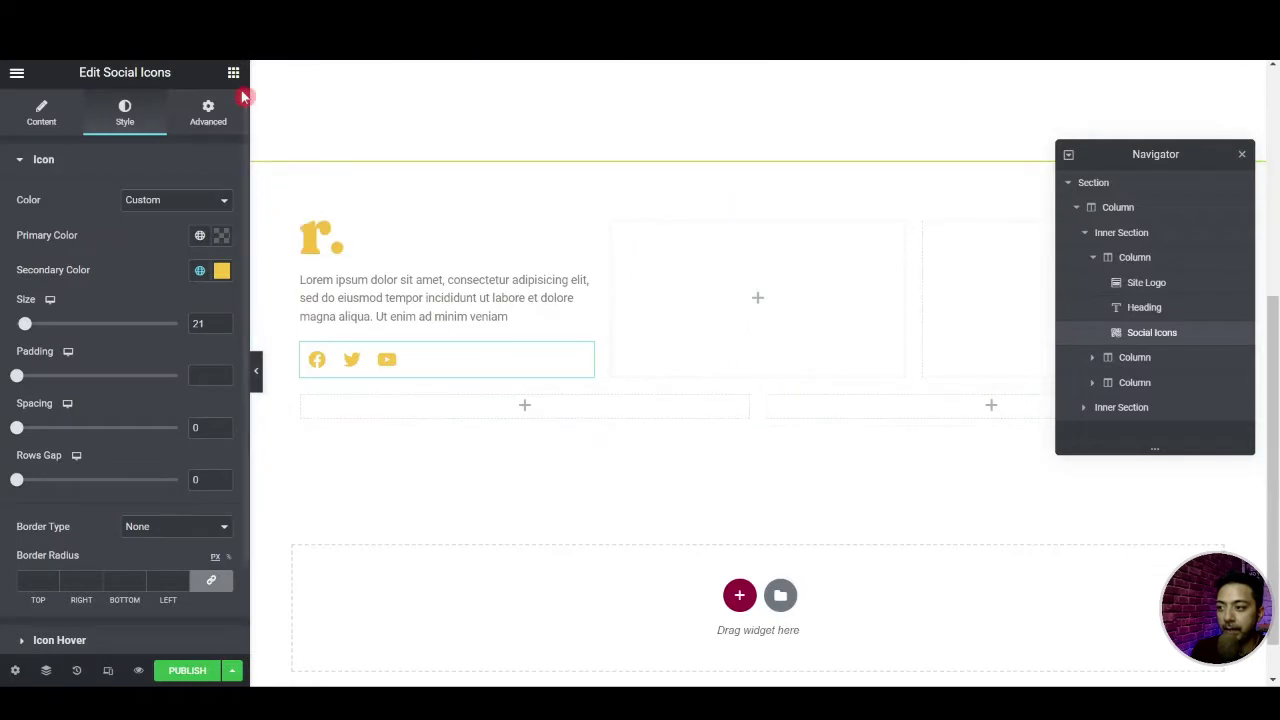
left_click(233, 72)
left_click_drag(185, 535, 713, 251)
left_click(184, 409)
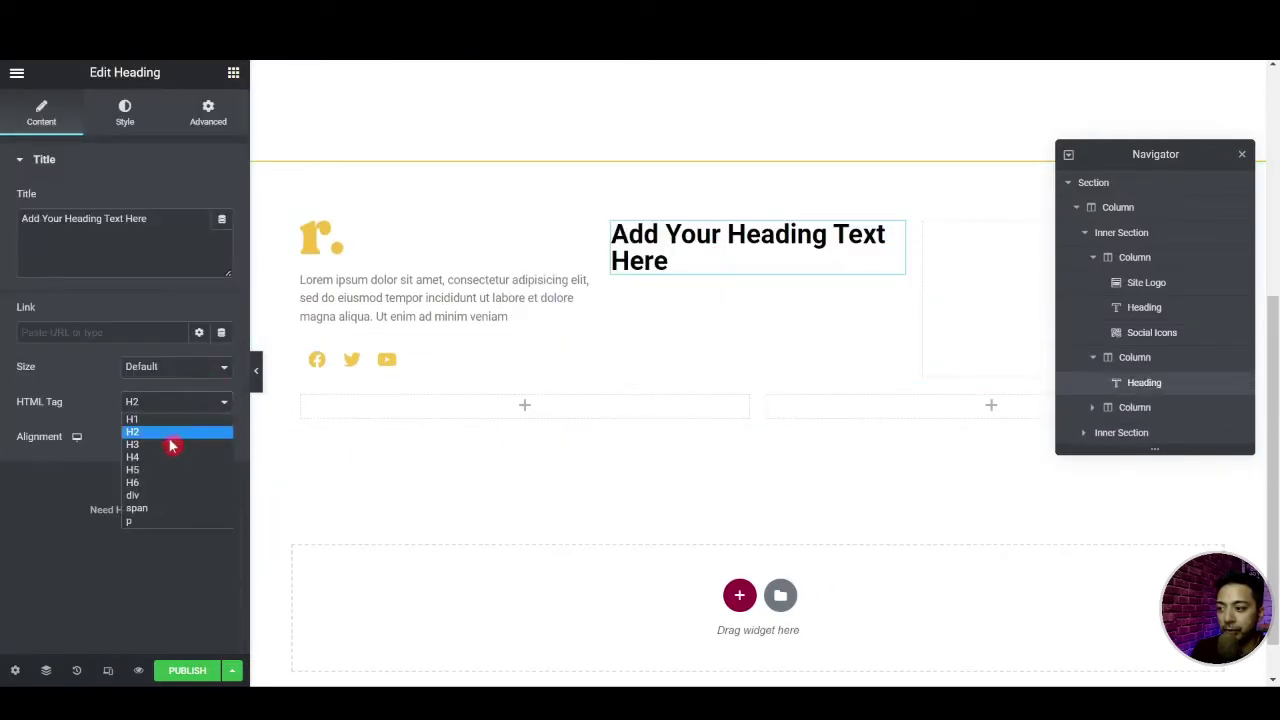
left_click(171, 457)
key("ctrl+a")
type("Quick Links")
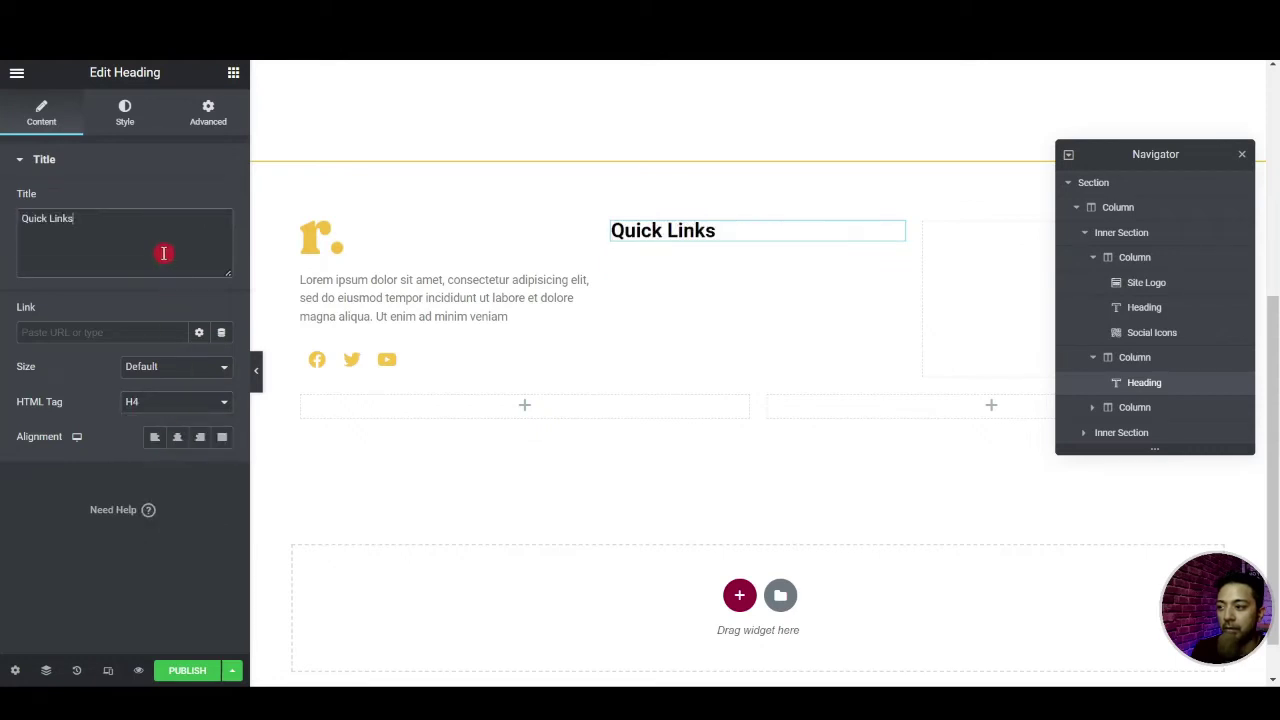
Set the Quick Links heading's text color to the yellow global color
left_click(124, 112)
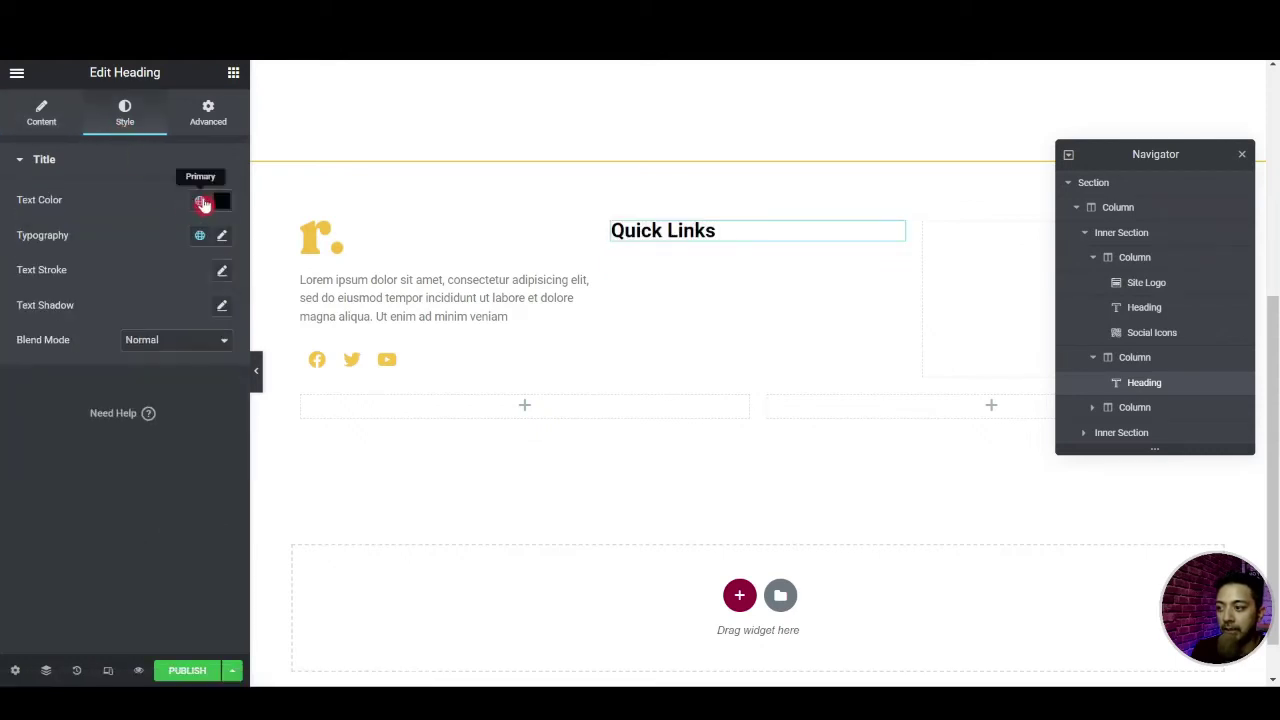
left_click(201, 202)
left_click(104, 367)
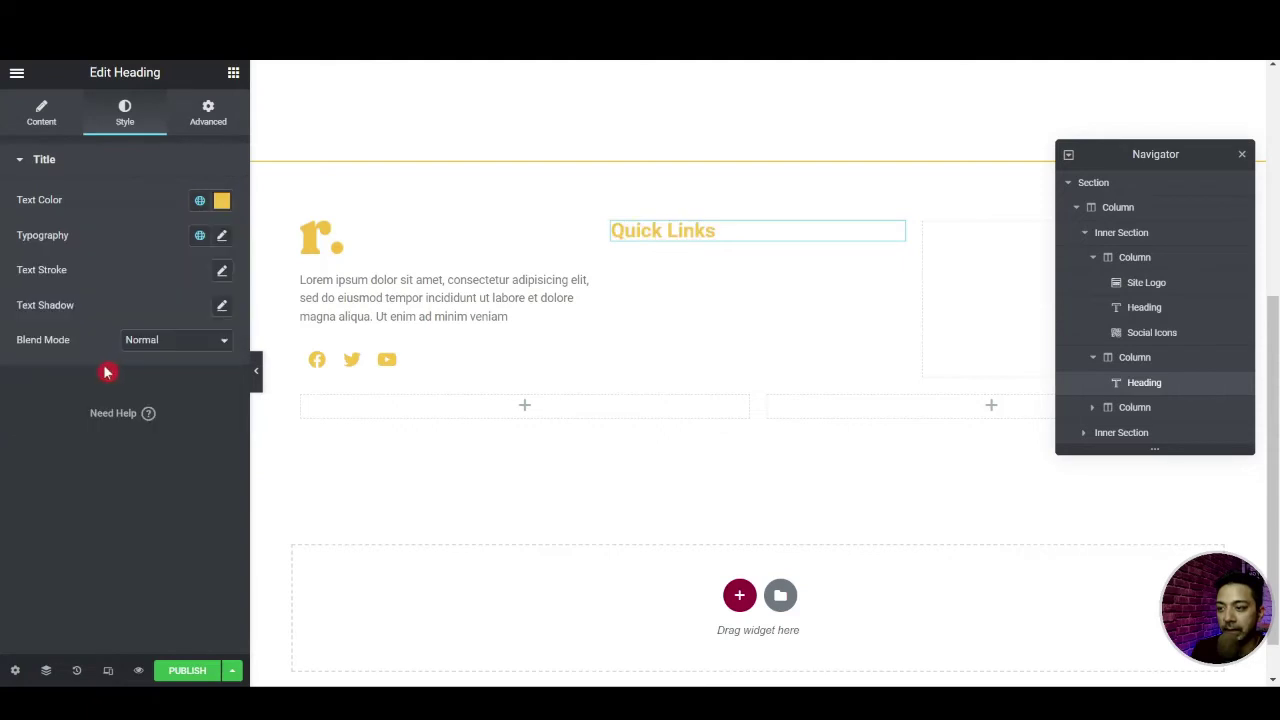
Add an Icon List widget below the Quick Links heading and delete its first two items
left_click(234, 74)
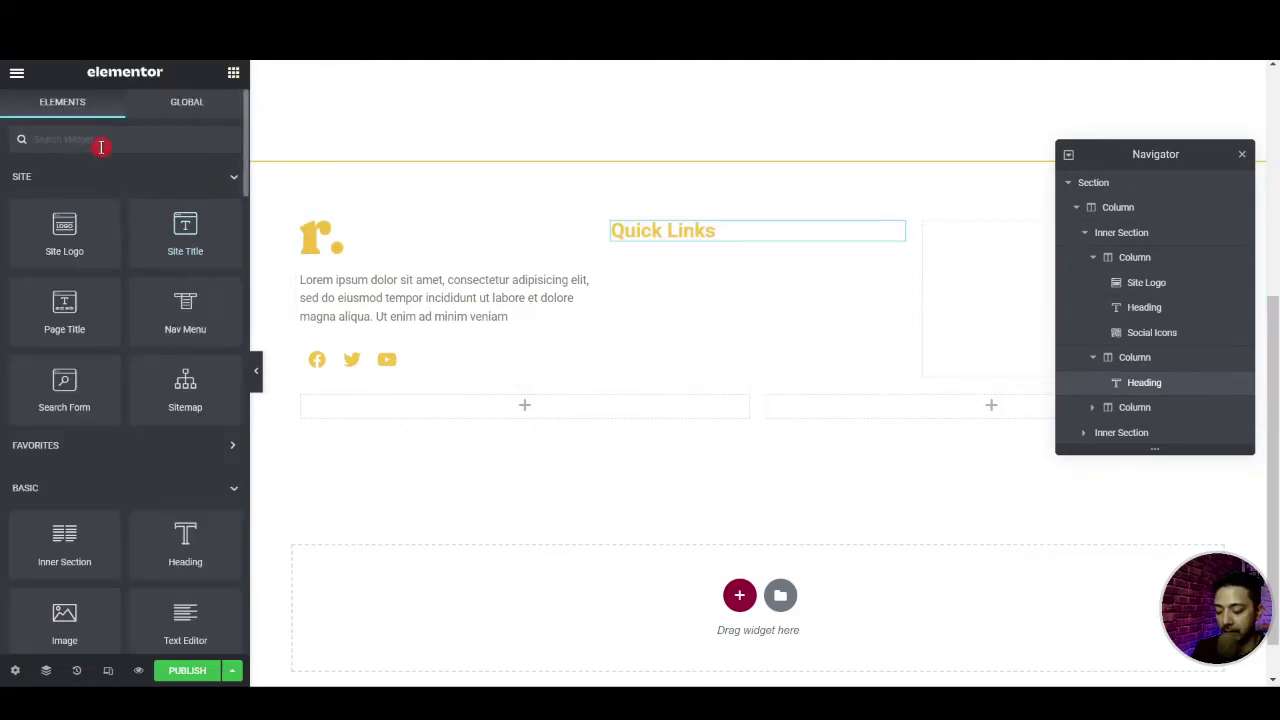
type("icon")
left_click_drag(48, 296, 674, 243)
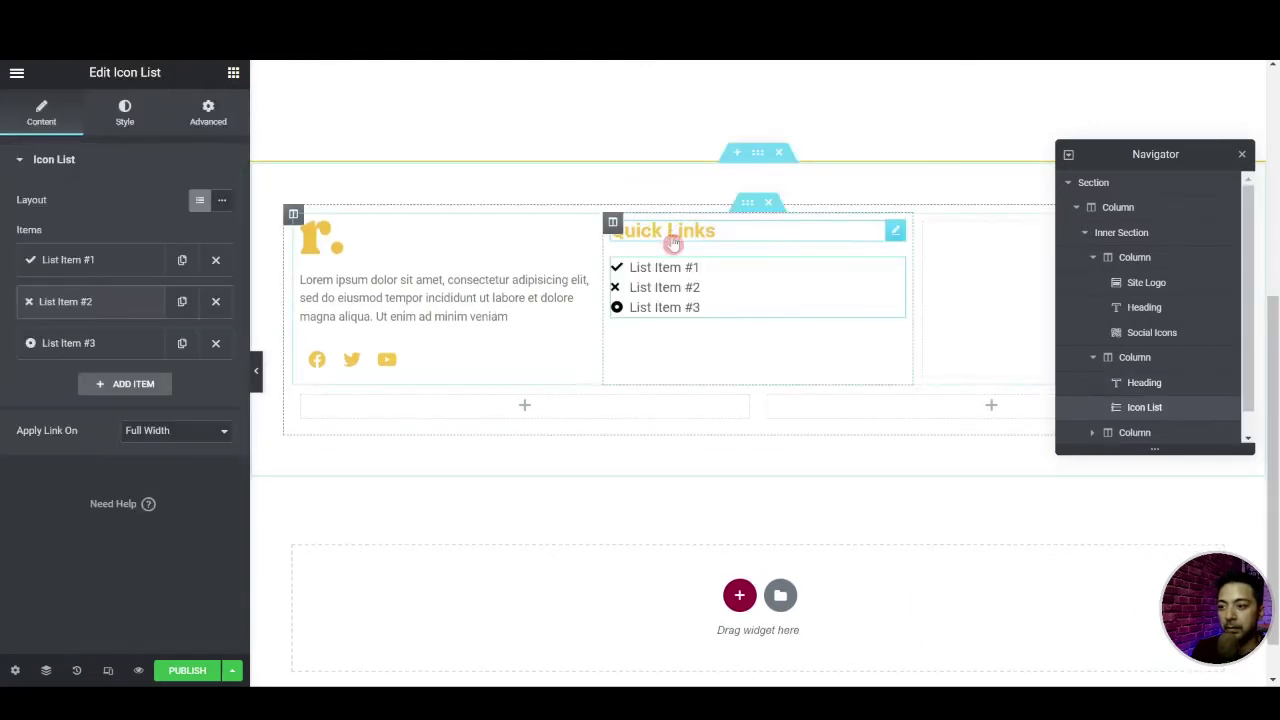
left_click(216, 260)
left_click(216, 261)
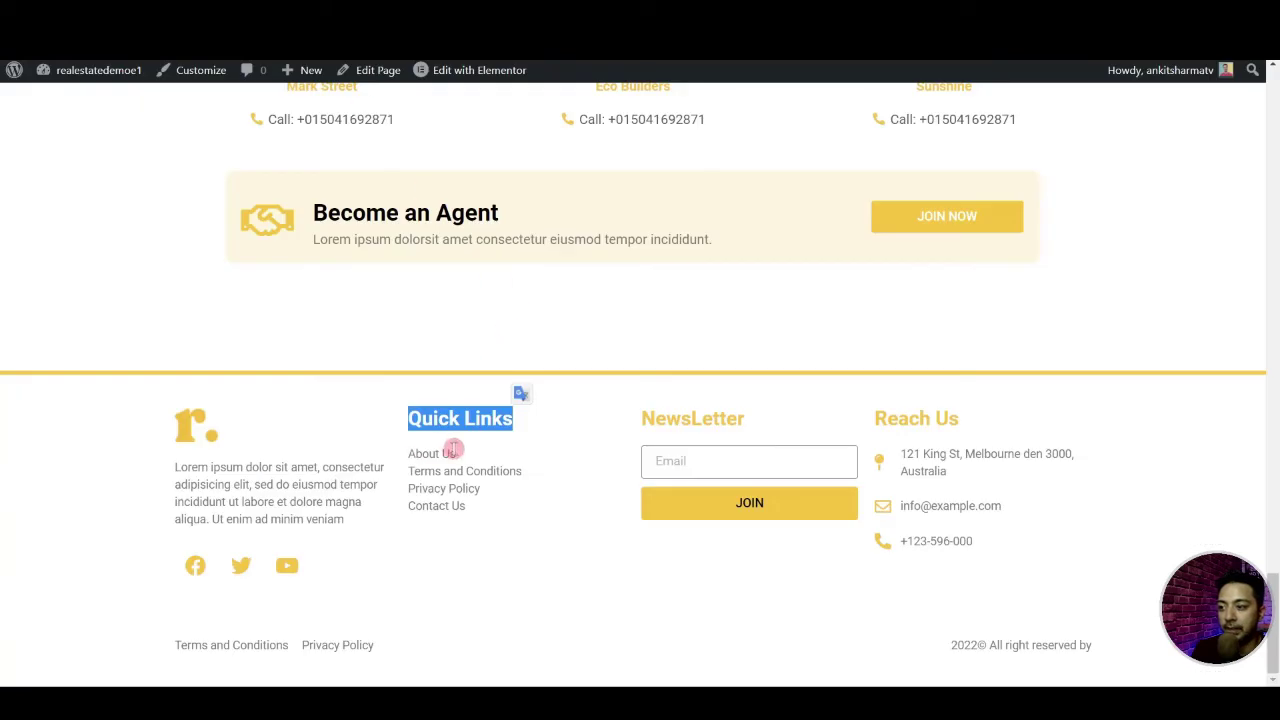
Change the remaining list item's text to "About Us" from the reference footer and remove its icon
left_click_drag(455, 453, 405, 454)
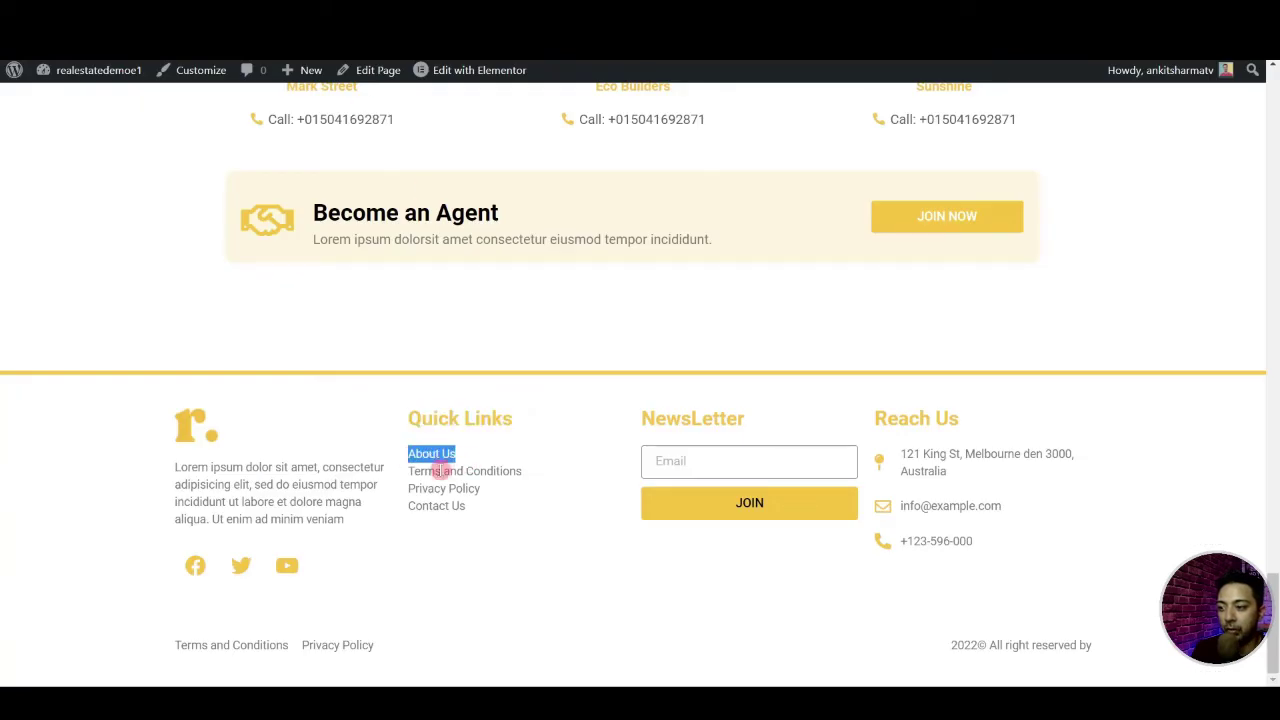
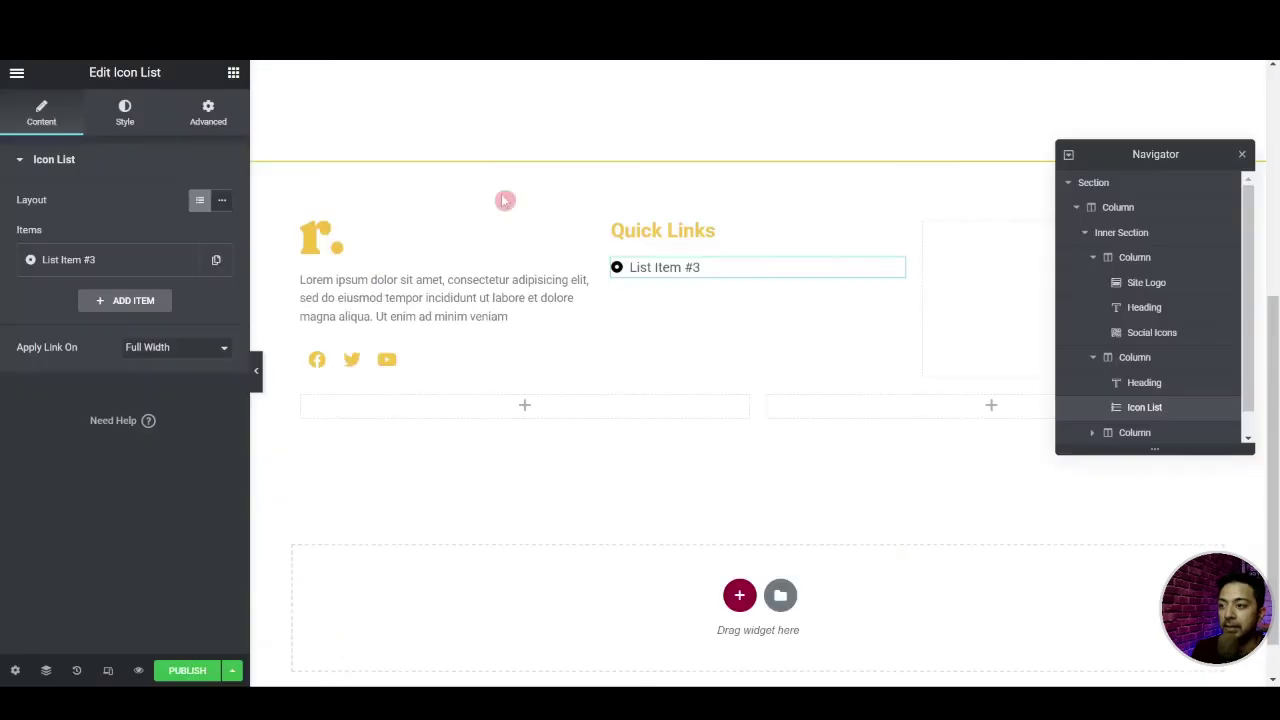
left_click(97, 259)
triple_click(88, 321)
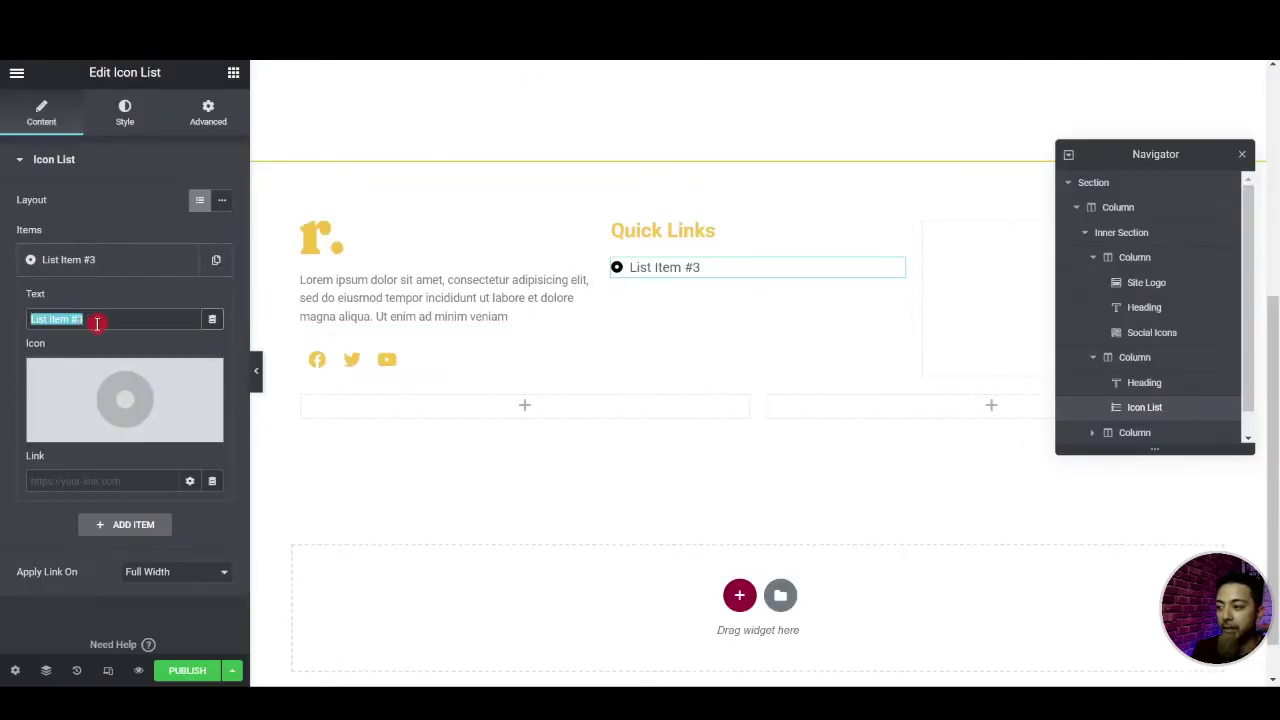
type("About Us")
mouse_move(138, 381)
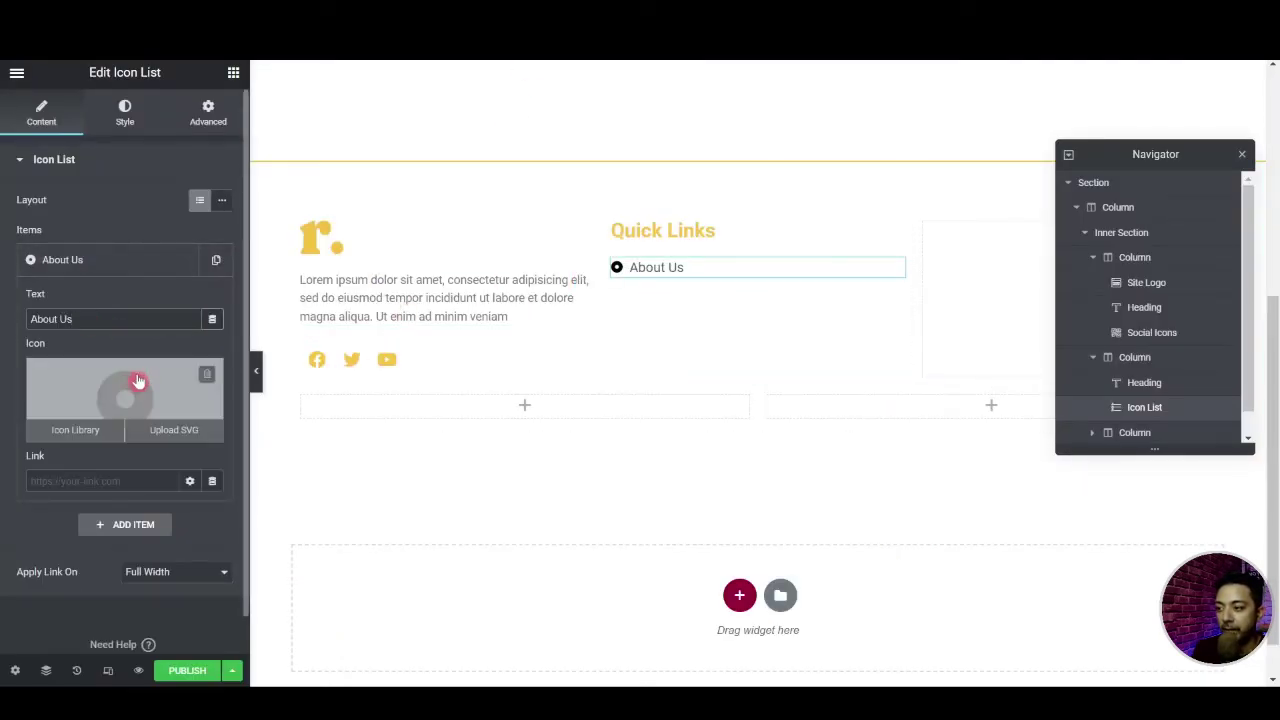
left_click(207, 377)
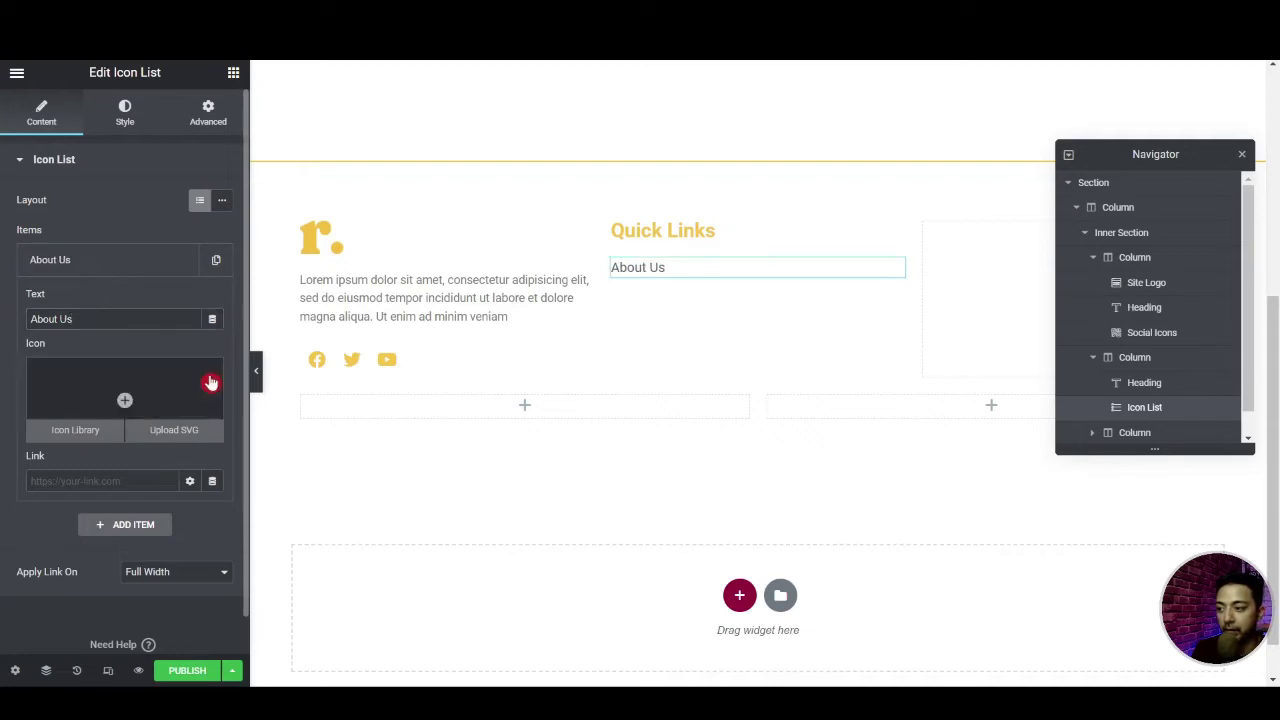
left_click(128, 264)
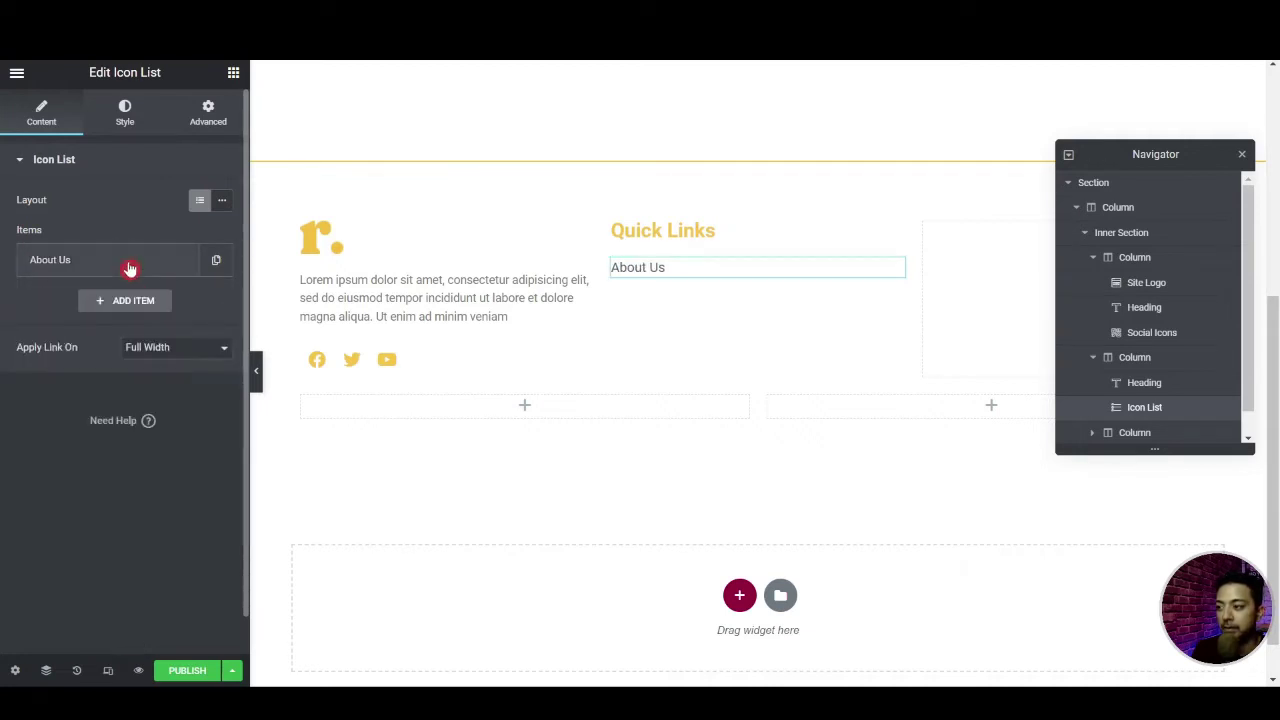
Duplicate the About Us list item until the list has four items
left_click(216, 262)
left_click(185, 303)
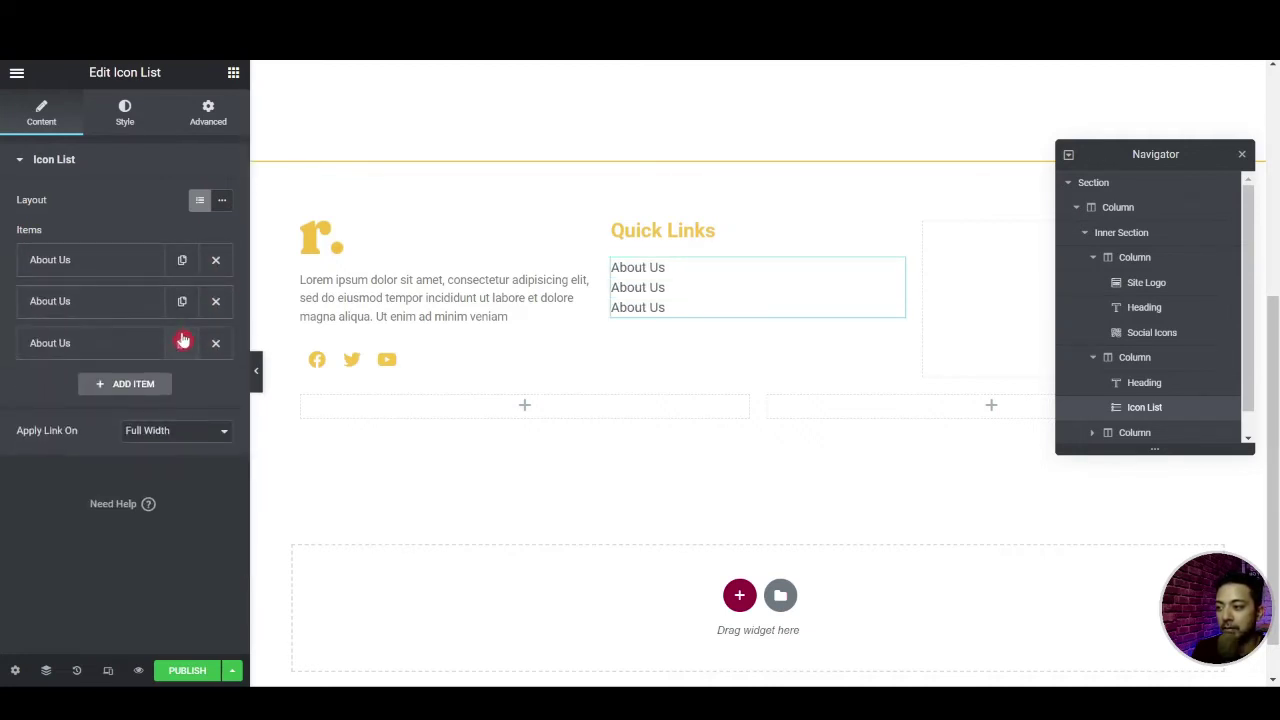
left_click(182, 347)
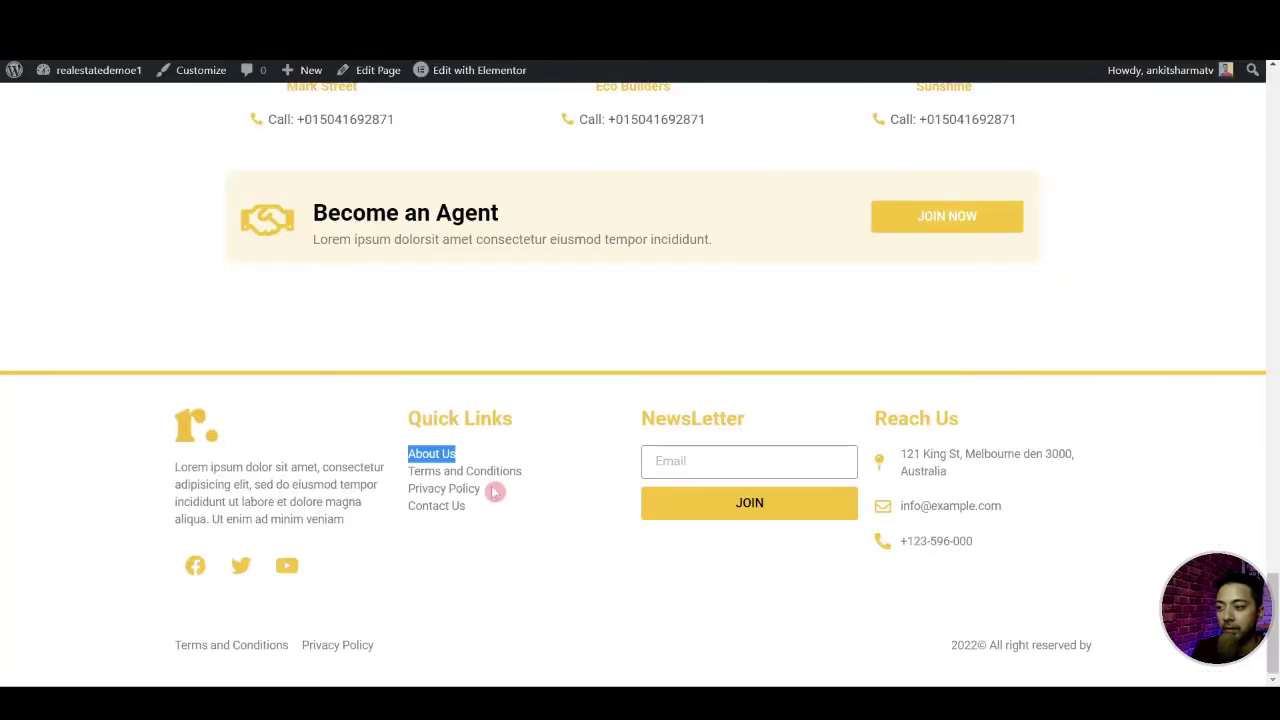
Rename the three duplicated items "Terms and Conditions", "Privacy Policy" and "Contact Us", copying the texts from the reference footer
left_click_drag(522, 472, 408, 472)
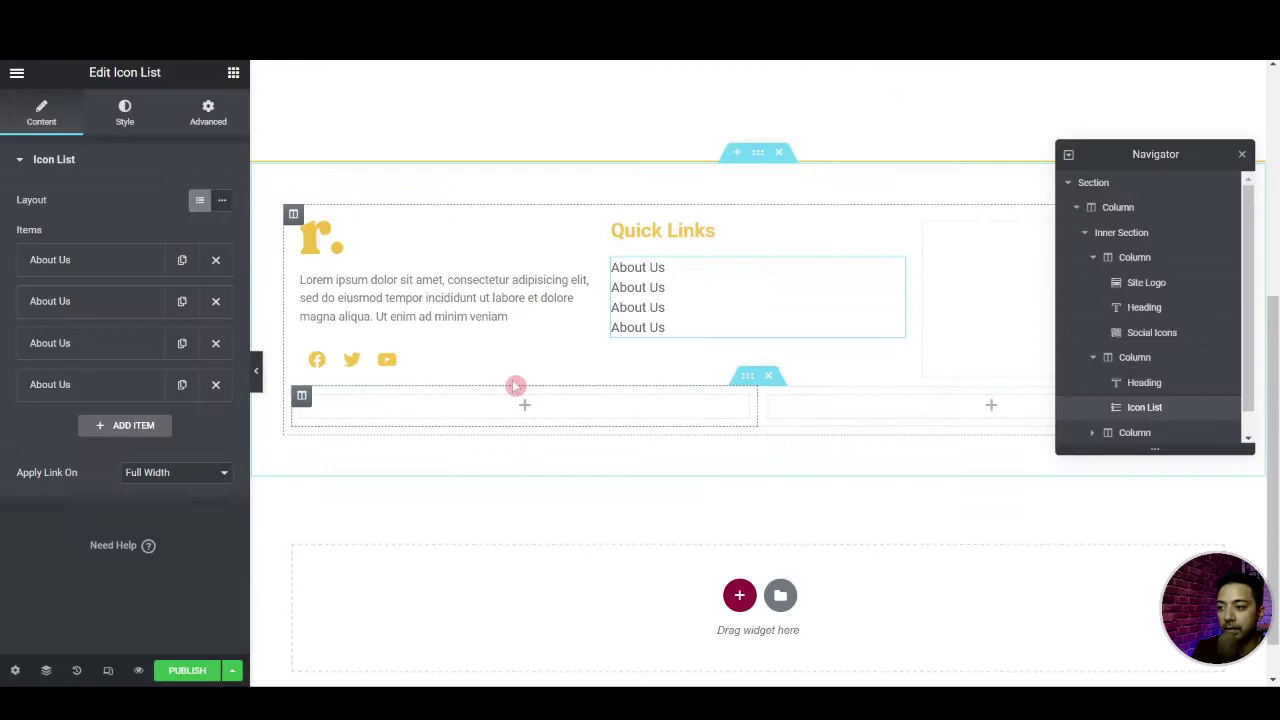
left_click(106, 300)
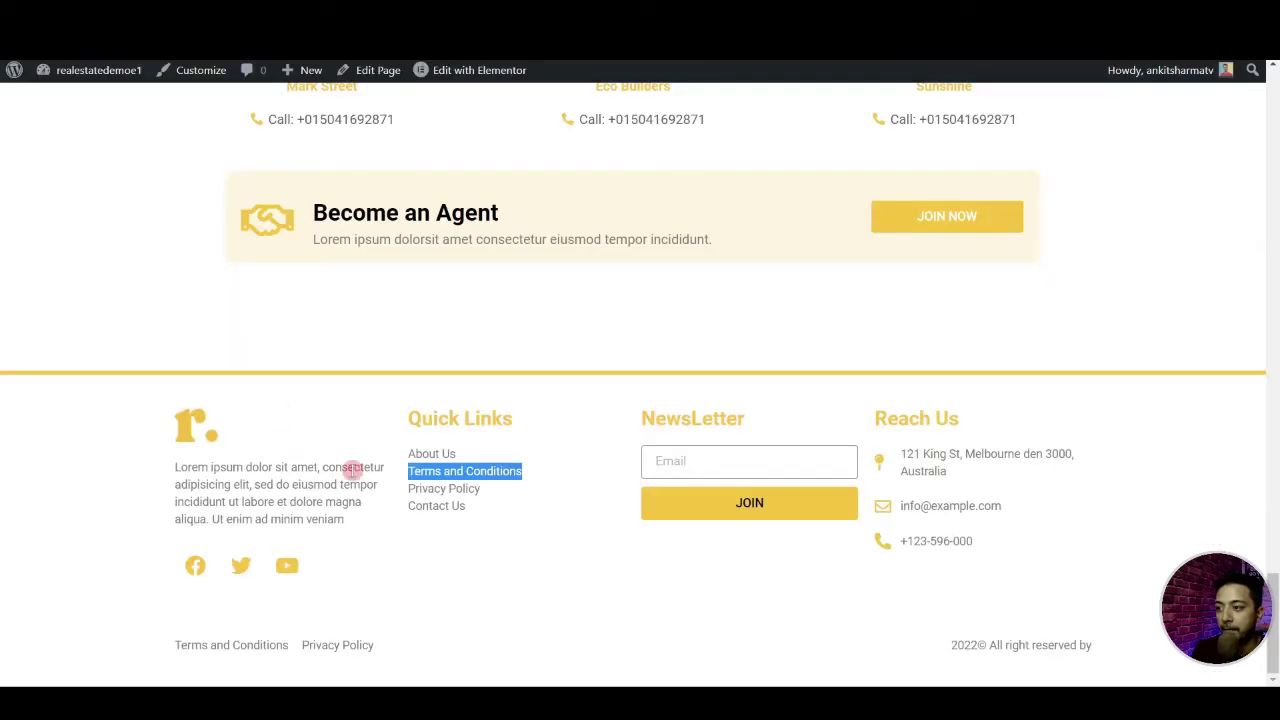
left_click_drag(354, 469, 498, 565)
left_click_drag(484, 490, 408, 488)
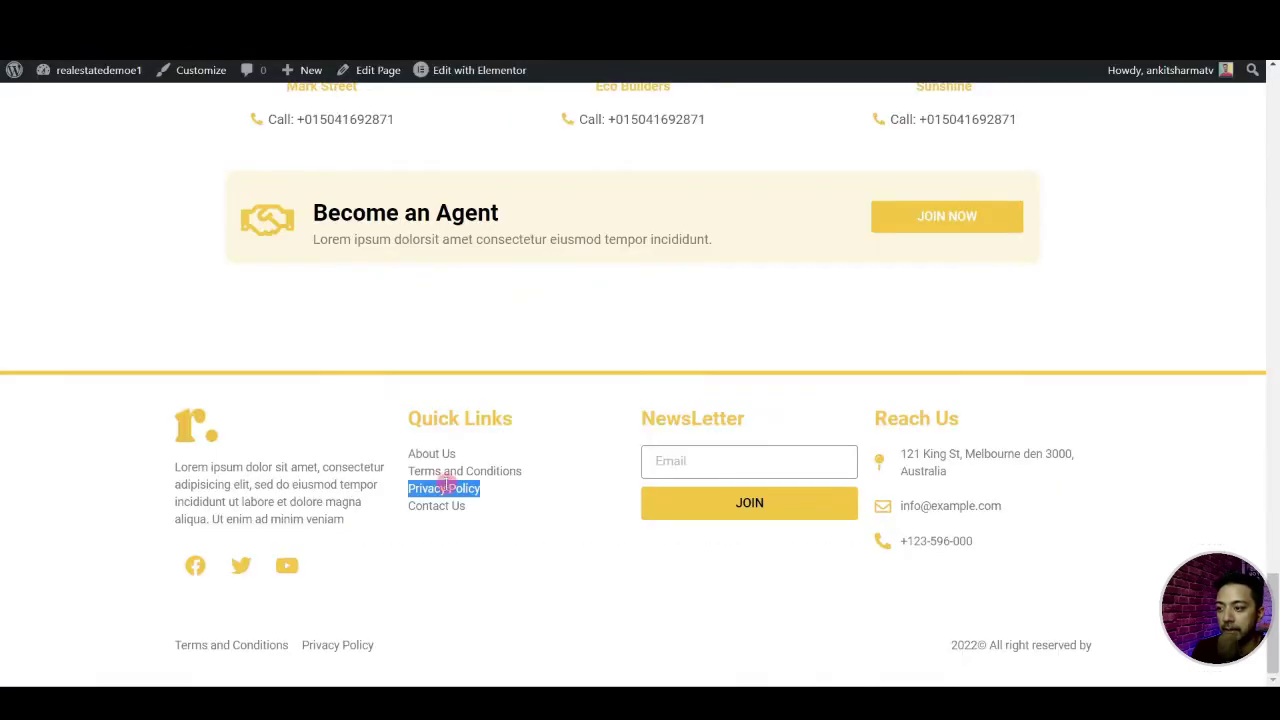
left_click_drag(472, 514, 410, 507)
key("ctrl+c")
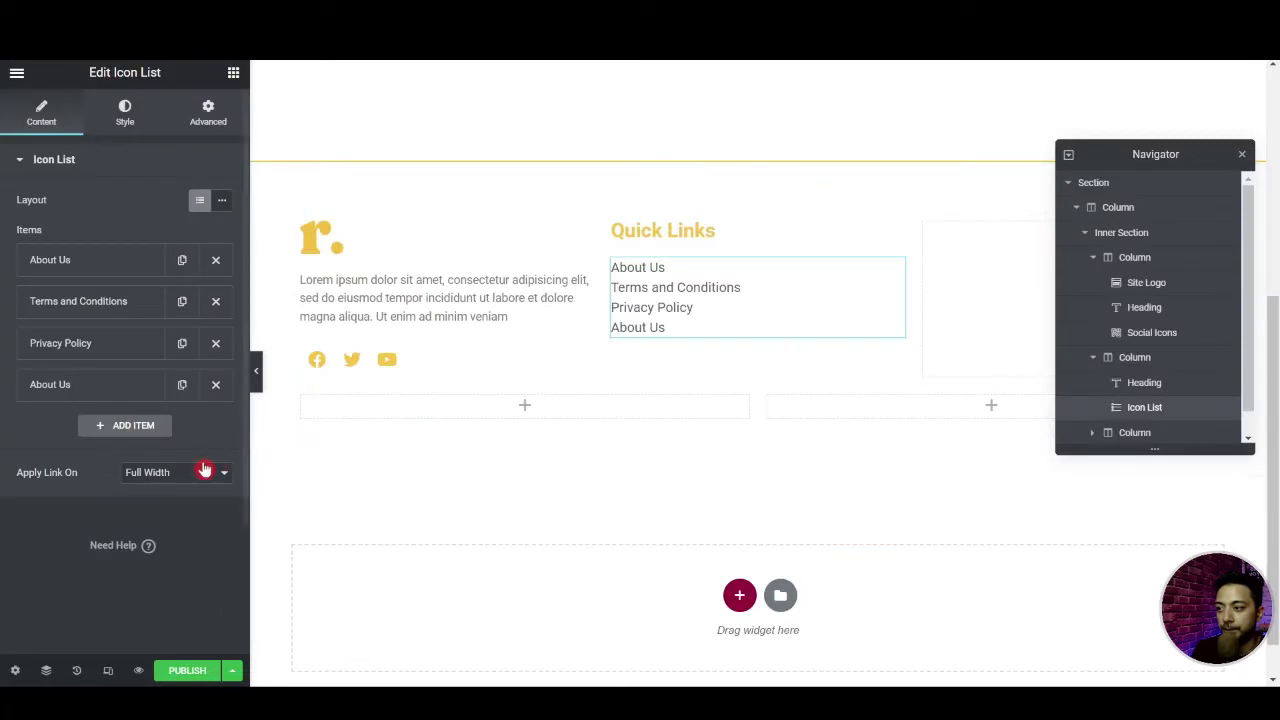
left_click(88, 394)
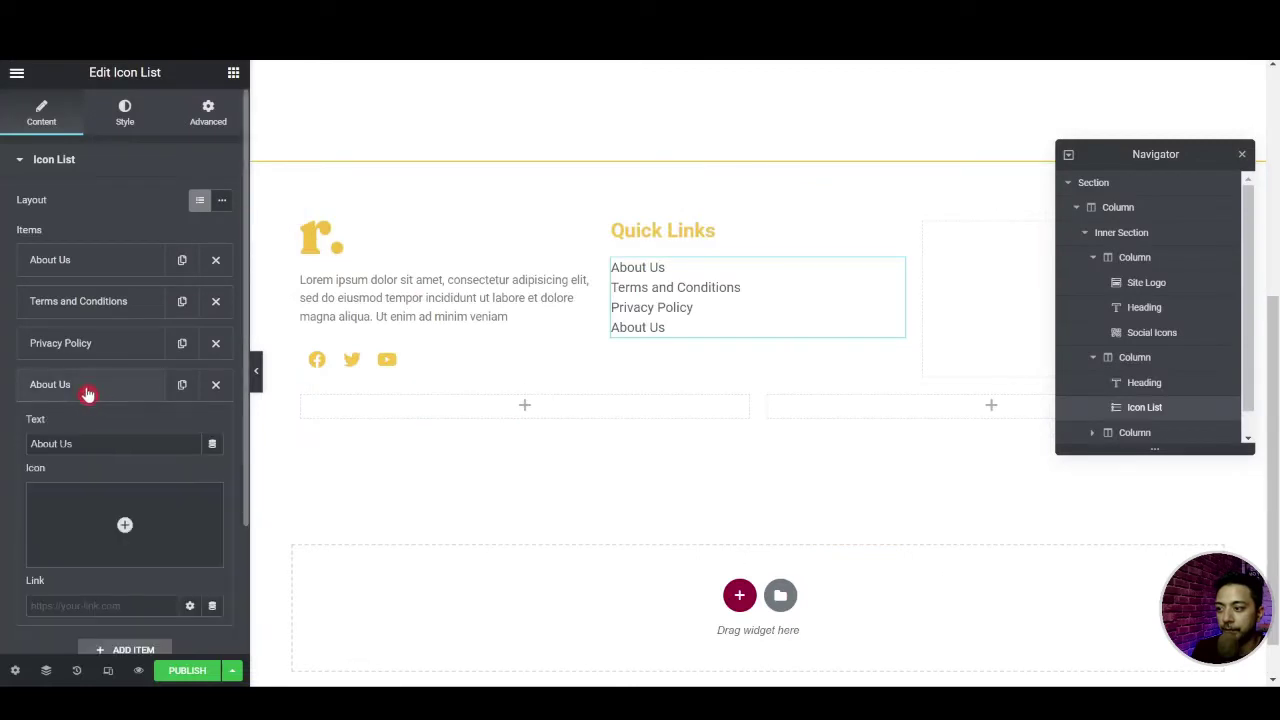
triple_click(85, 444)
key("ctrl+v")
left_click(103, 390)
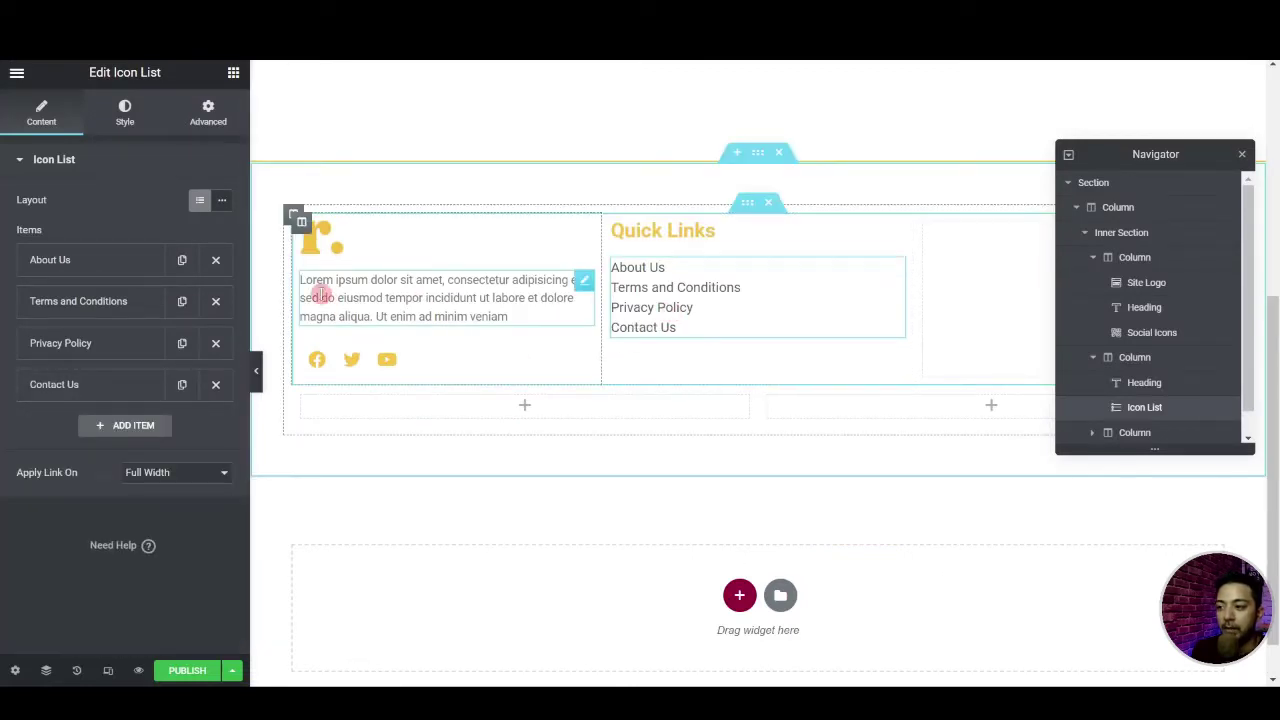
Give the Quick Links icon list text the lighter gray global color and a 14 px font size
left_click(124, 112)
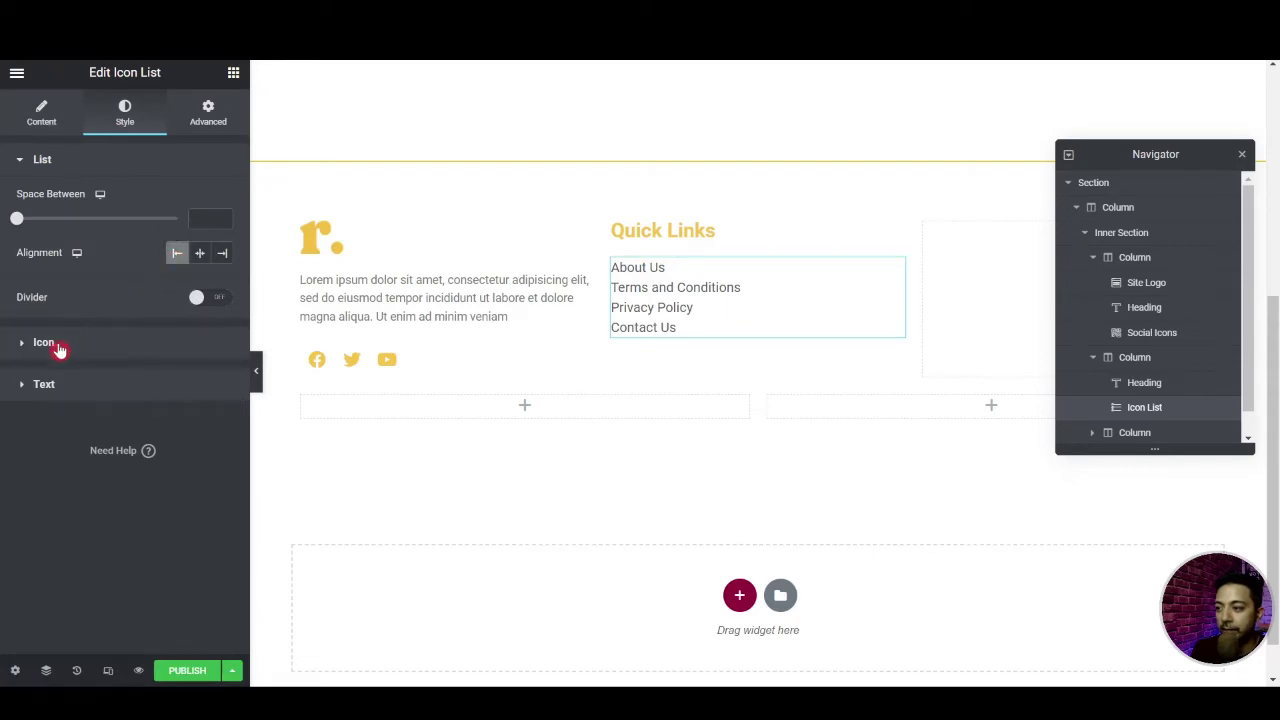
left_click(20, 343)
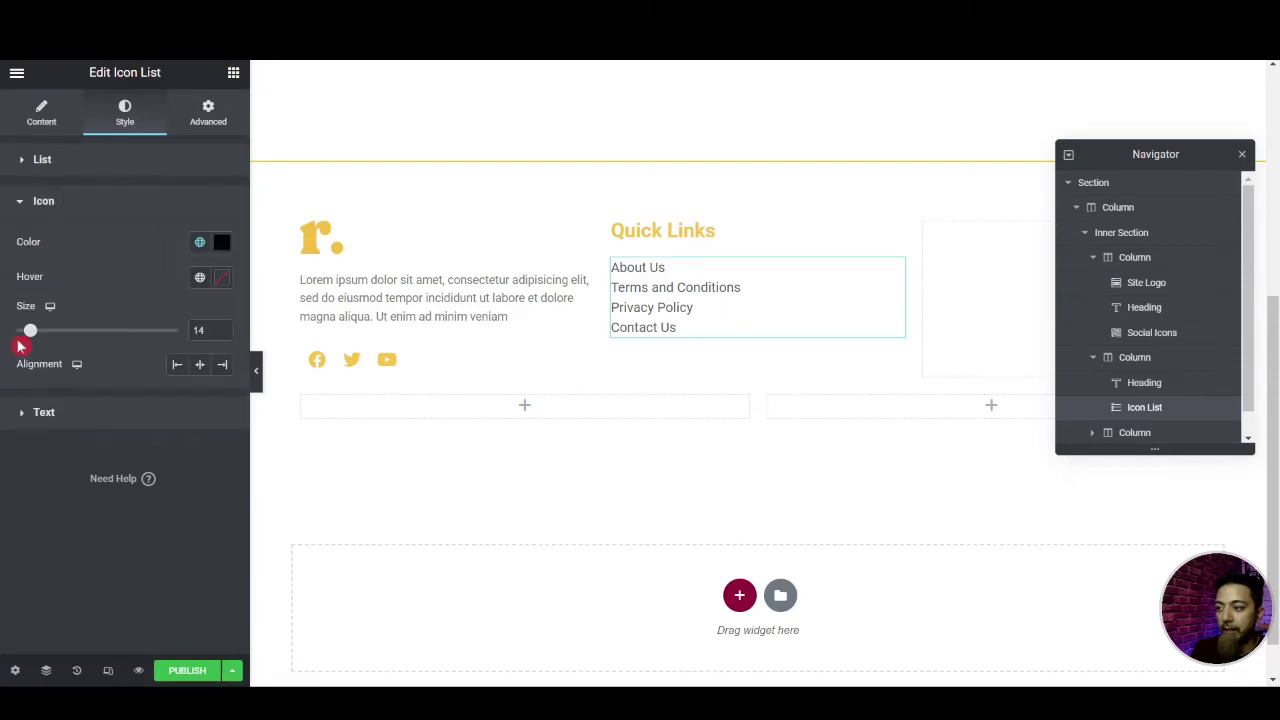
left_click(20, 208)
left_click(21, 247)
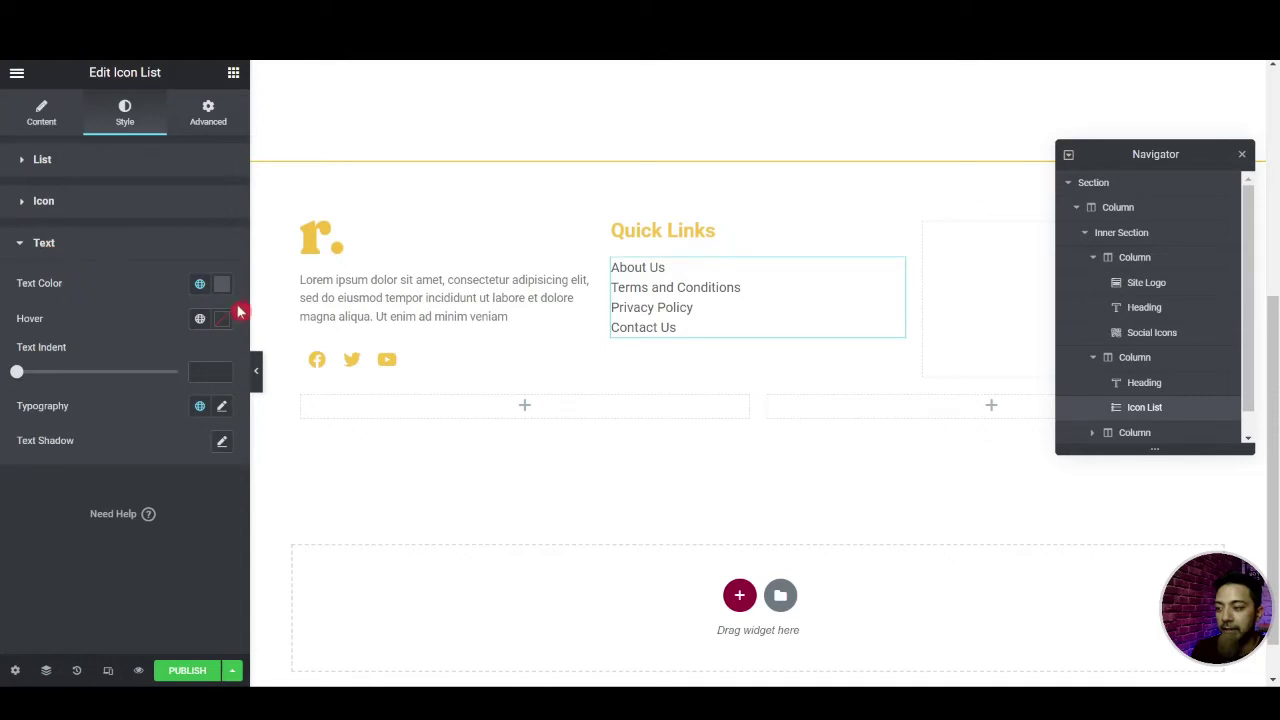
left_click(200, 288)
left_click(79, 418)
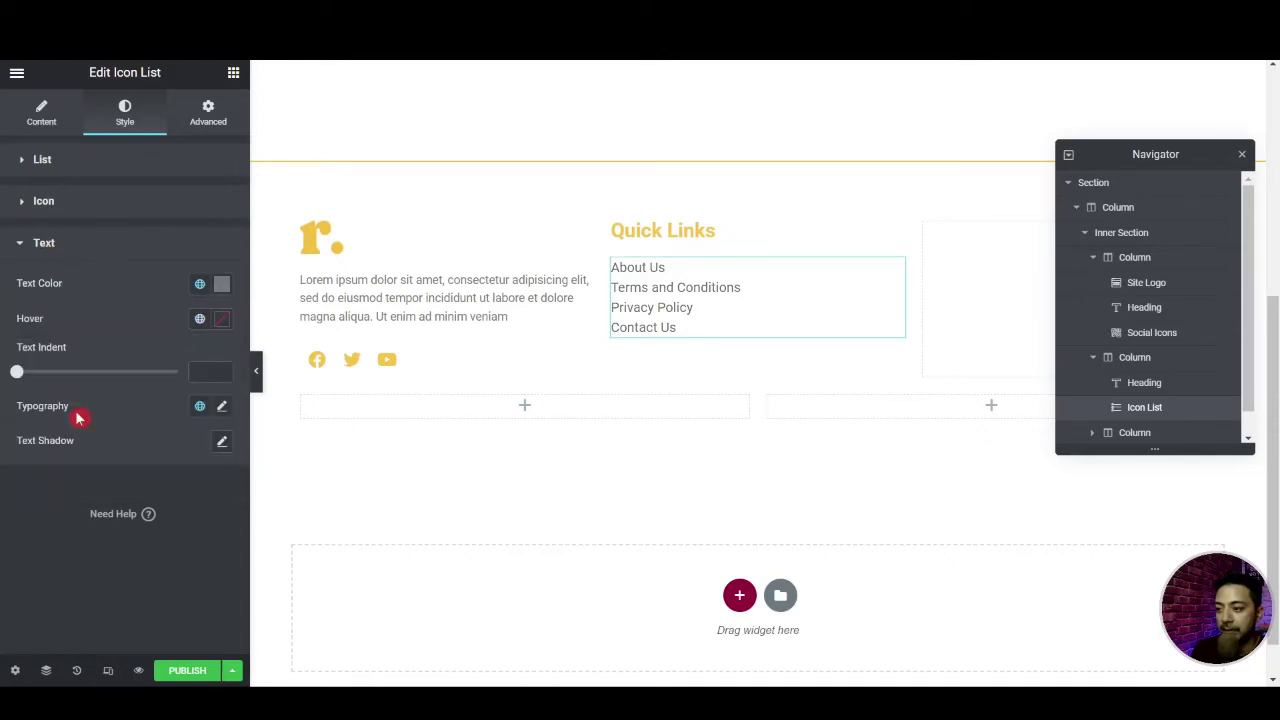
left_click(222, 410)
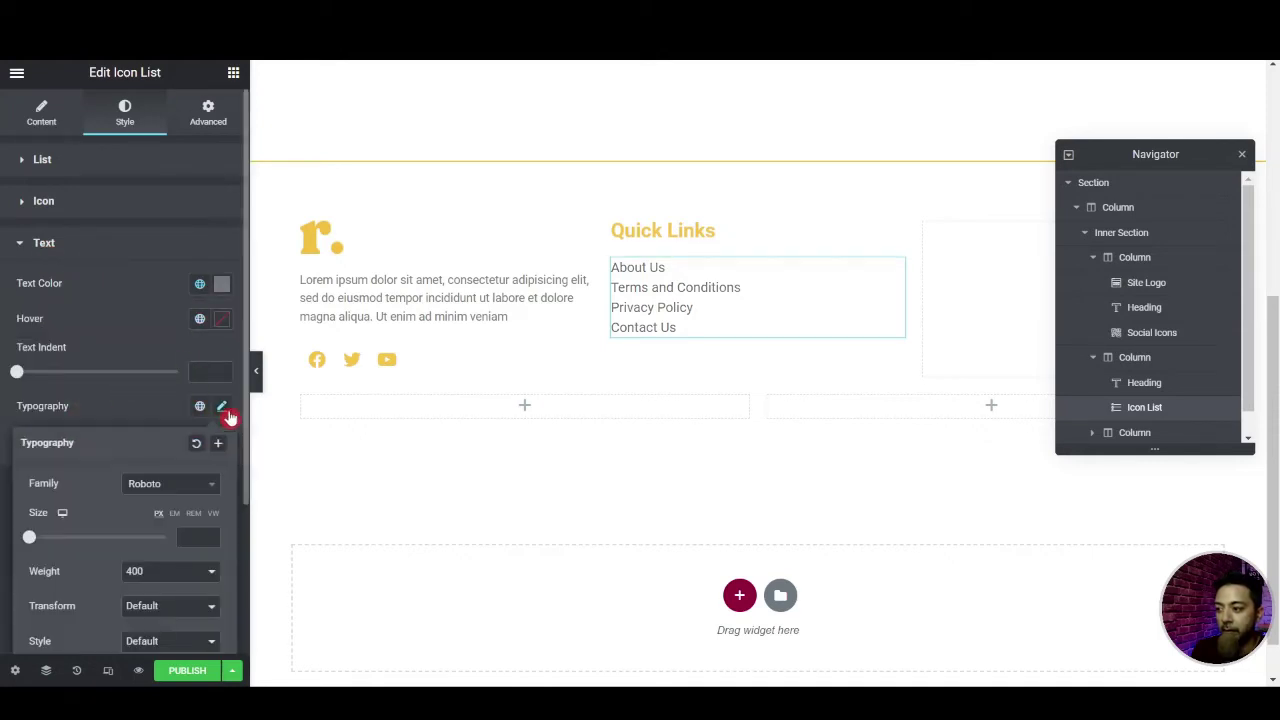
type("14")
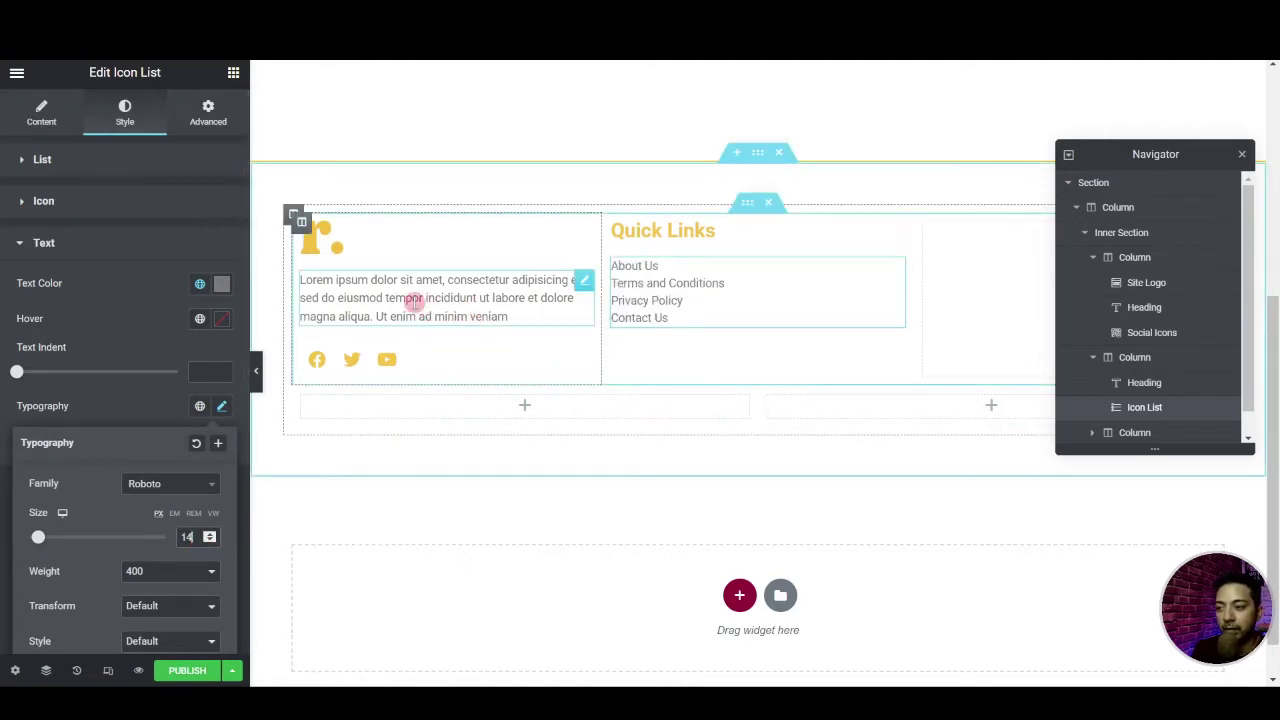
Collapse the section tree in the Navigator and move the Navigator away from the footer's third column
left_click(229, 84)
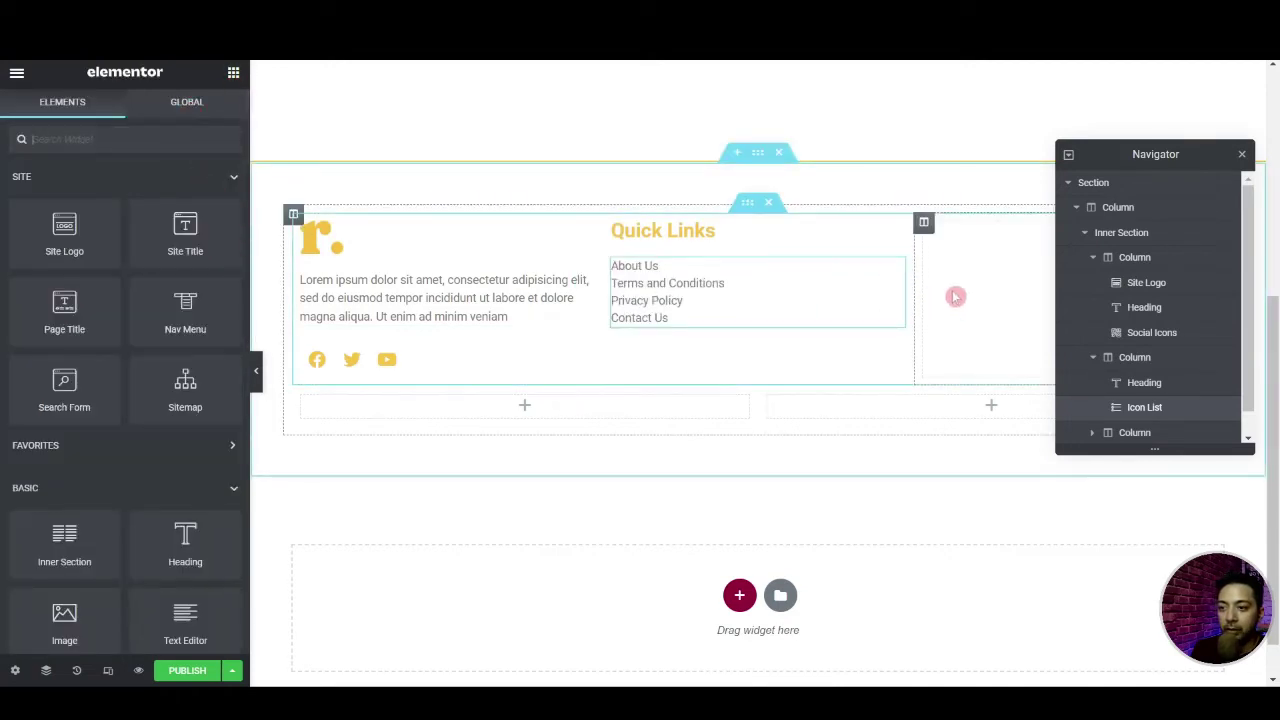
left_click(1073, 190)
left_click(1073, 190)
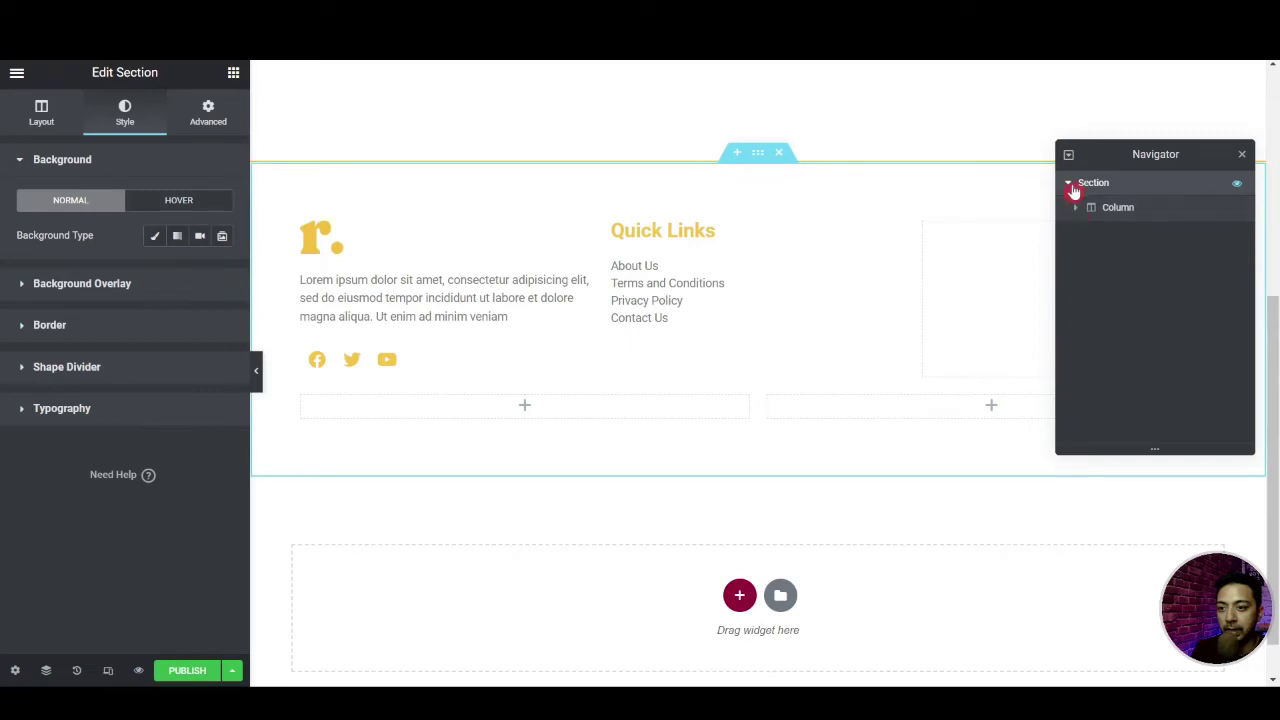
left_click(1068, 184)
left_click_drag(1131, 157, 354, 408)
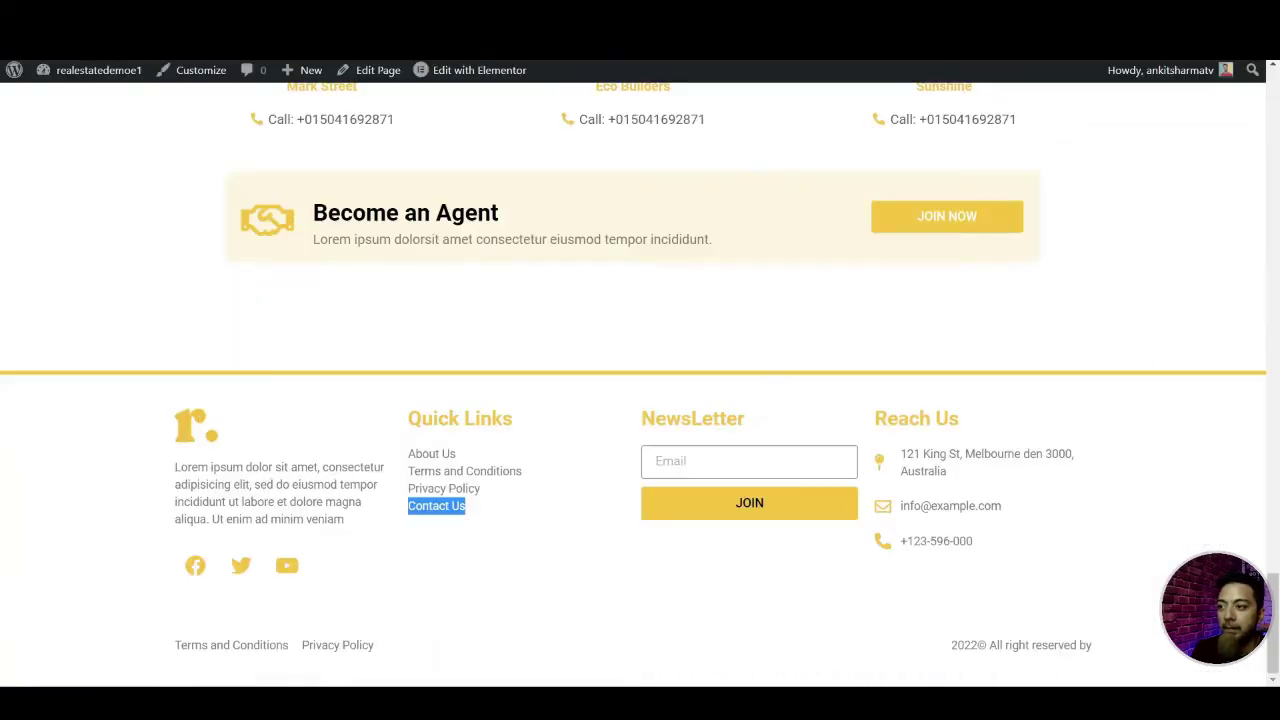
Duplicate the Quick Links heading into the third column and change its title to "NewsLetter", copied from the reference footer
double_click(690, 421)
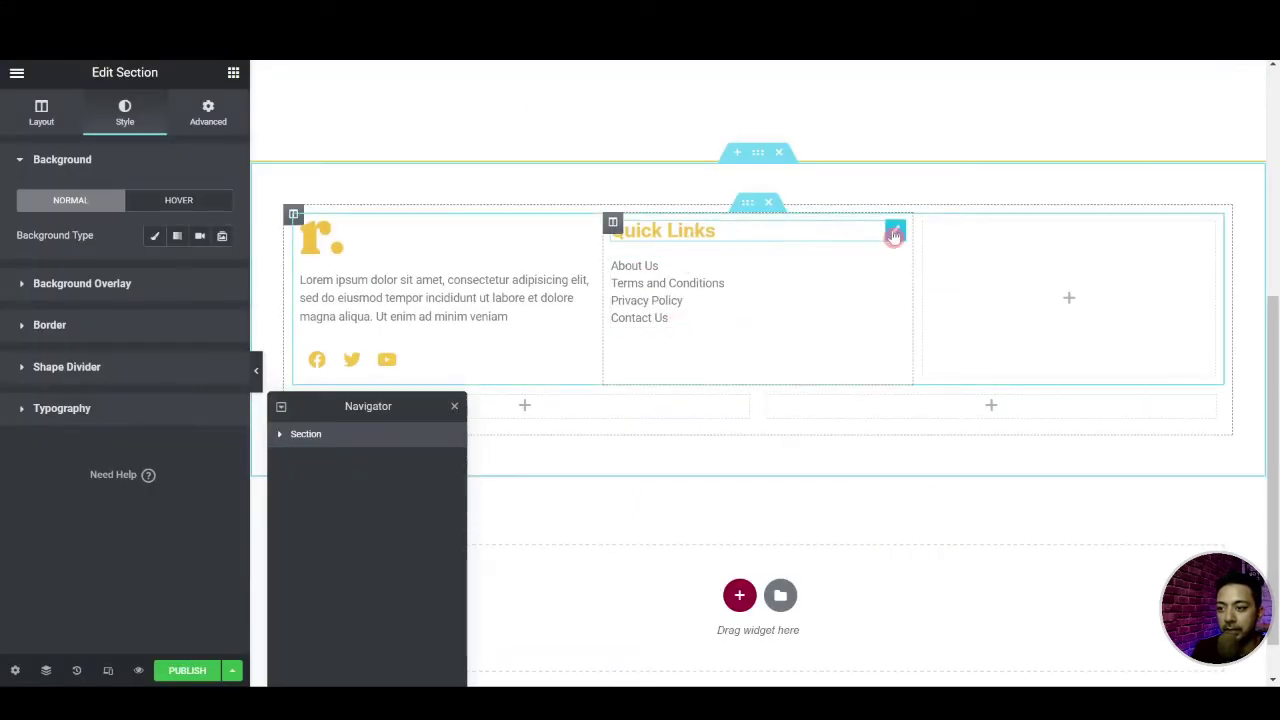
right_click(896, 242)
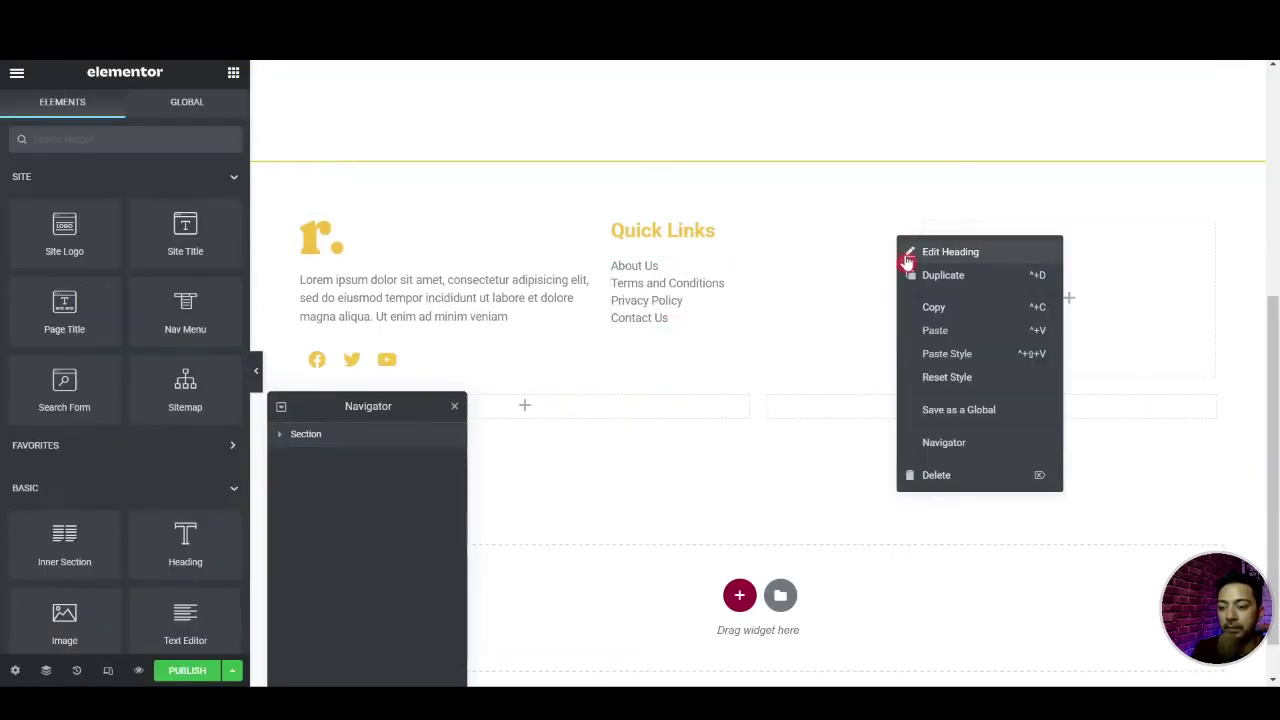
left_click(912, 272)
left_click_drag(894, 266, 1057, 266)
left_click(194, 257)
key("ctrl+a")
type("NewsLetter")
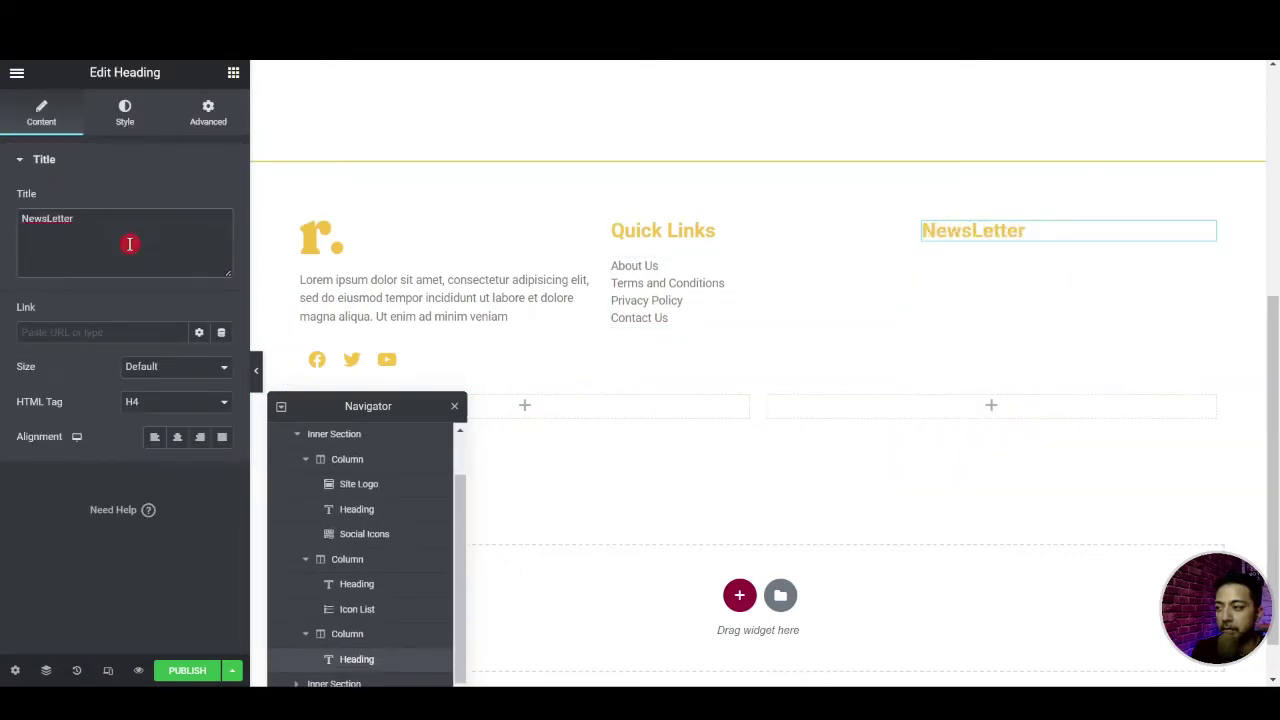
Add a Form widget below the NewsLetter heading, delete its Message field and hide the field labels
left_click(232, 72)
type("form")
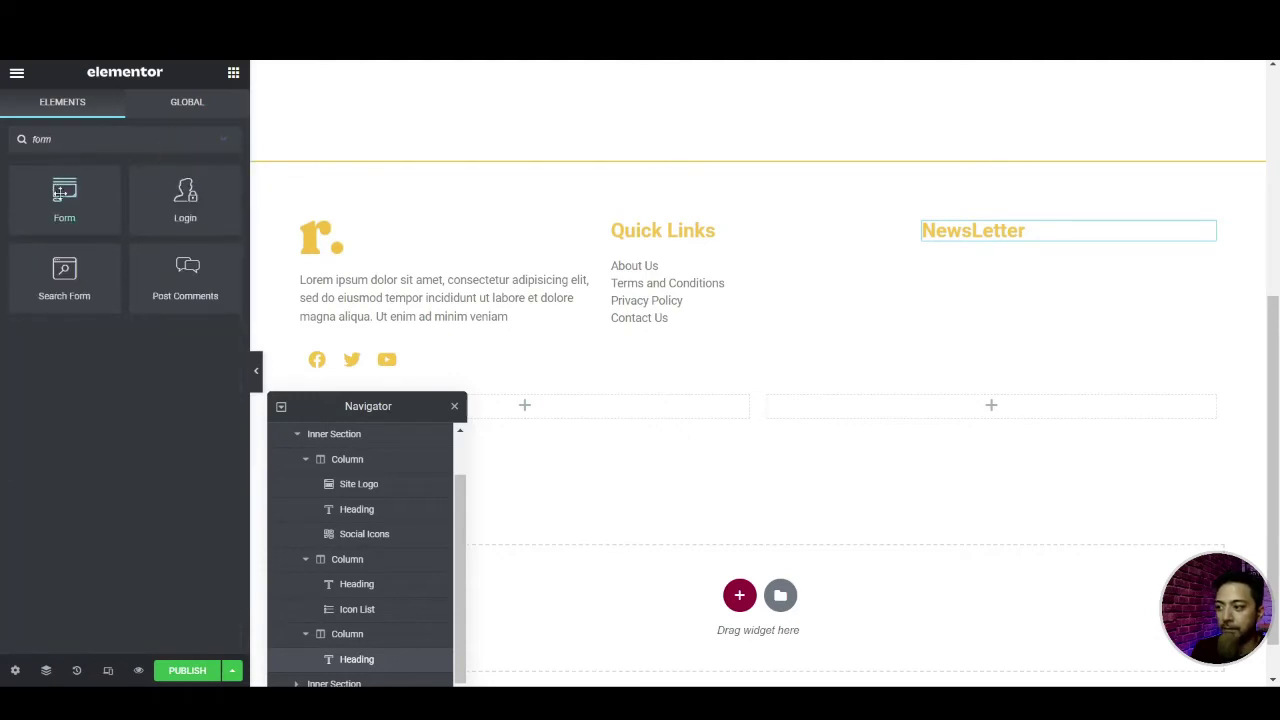
left_click_drag(58, 195, 1042, 240)
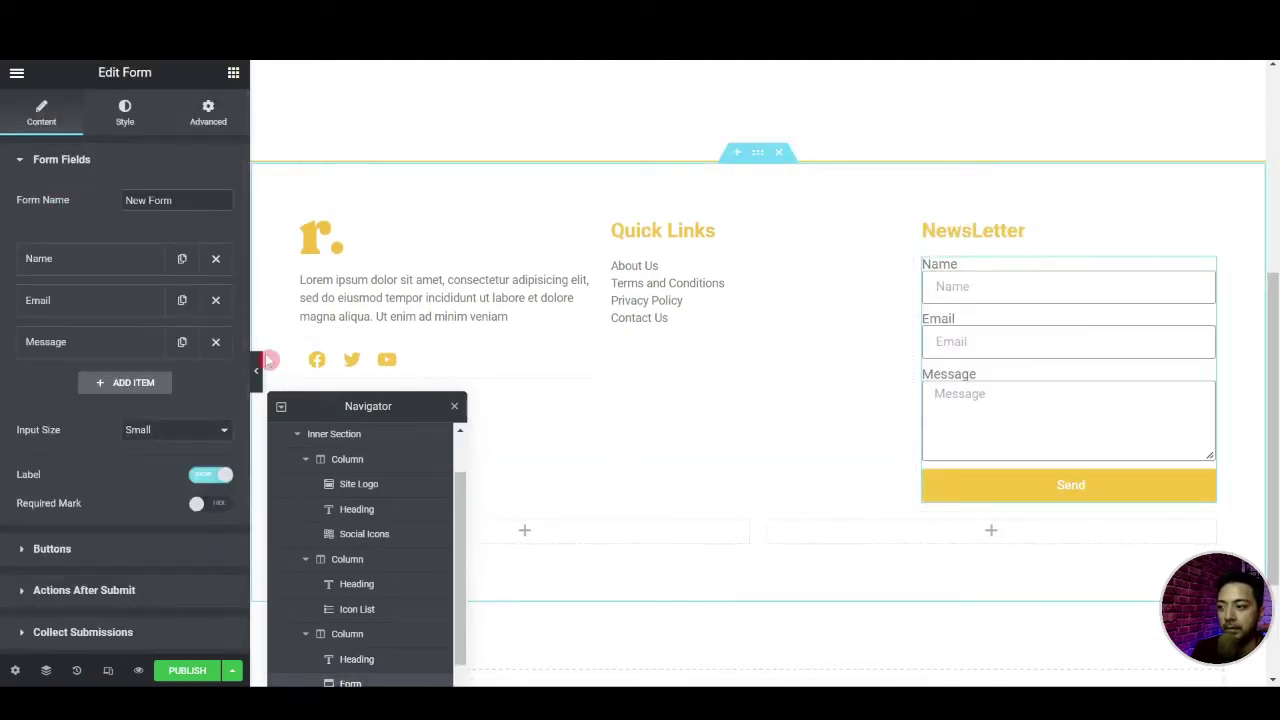
left_click(216, 342)
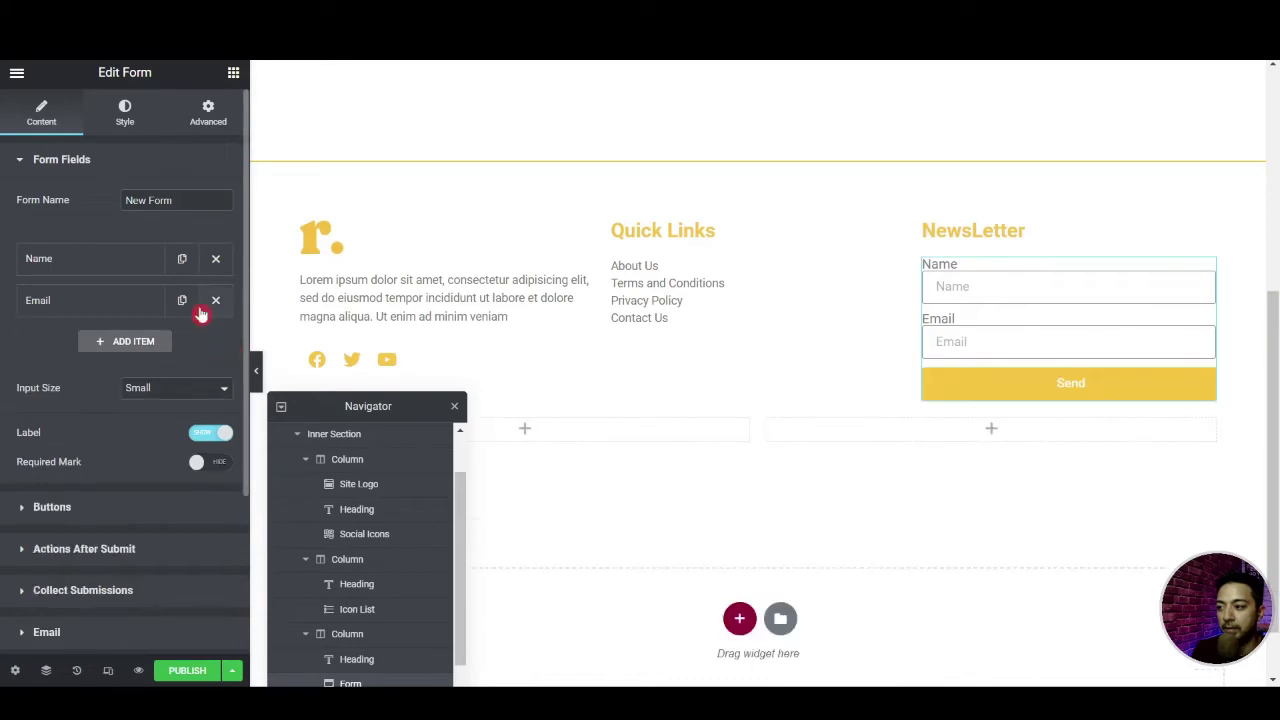
left_click(199, 436)
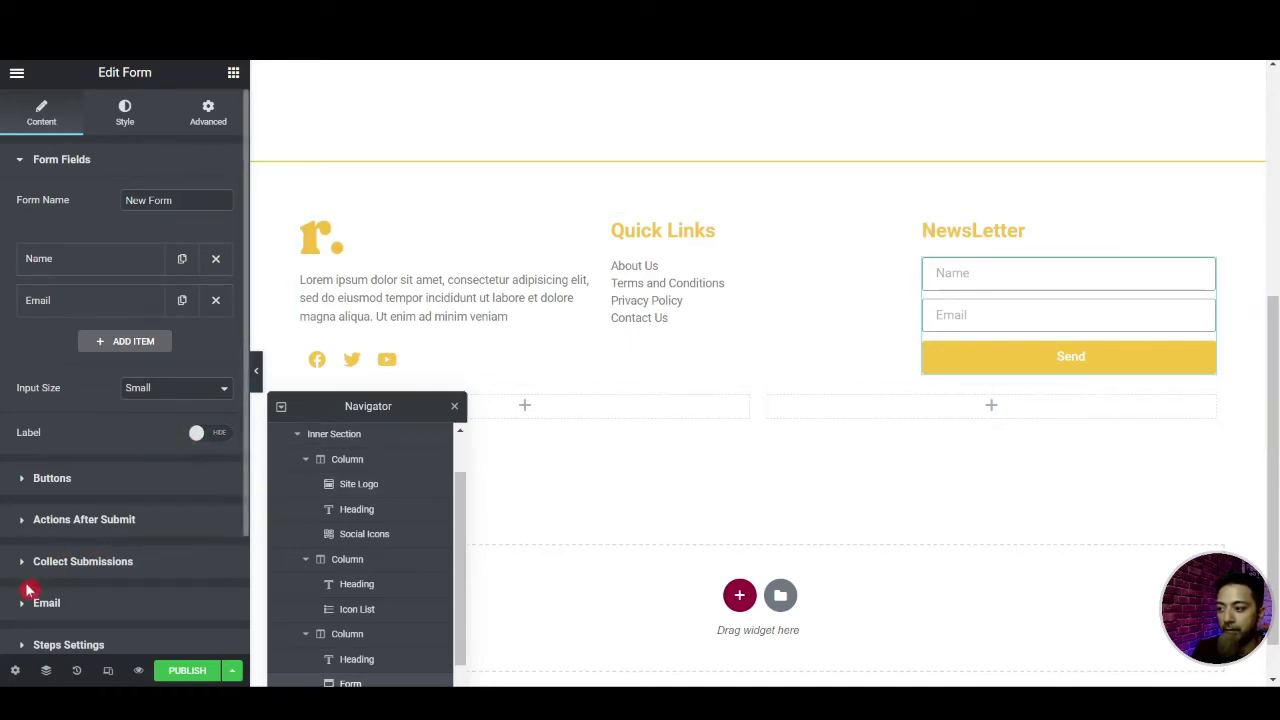
Set the form's submit button text to "SUBSCRIBE" and its text color to the global black
left_click(13, 480)
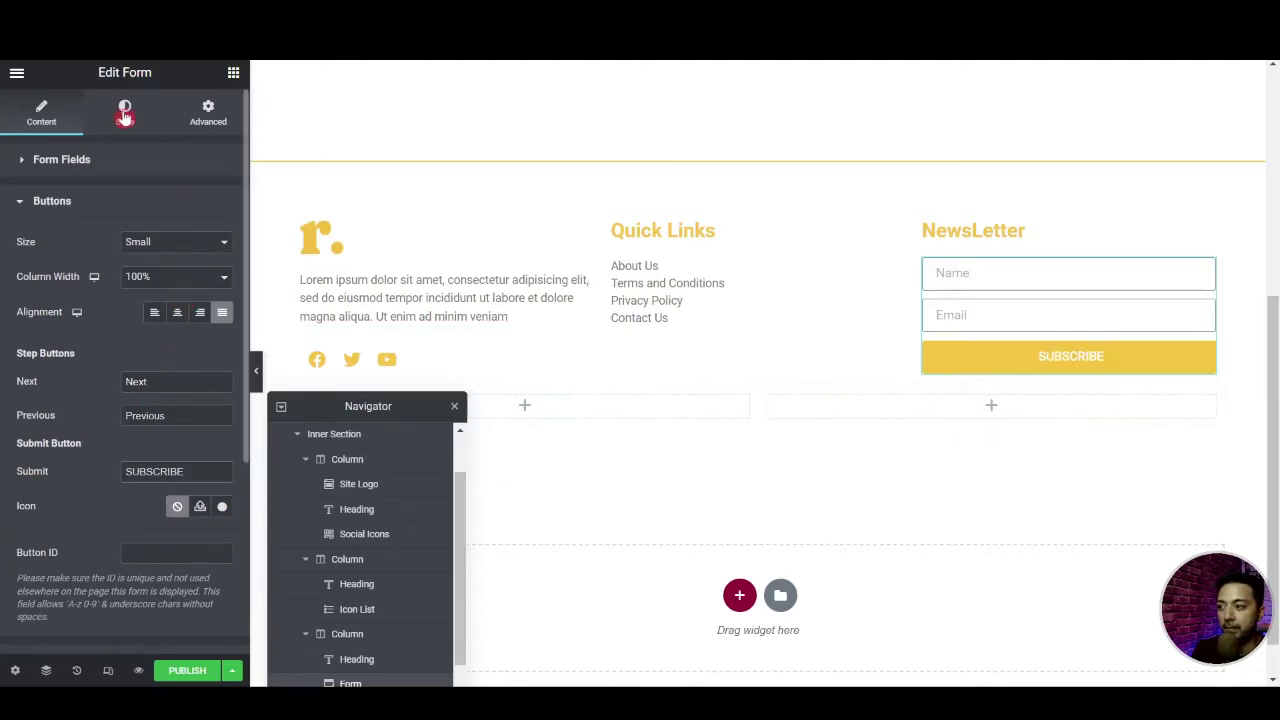
left_click(125, 113)
scroll(123, 393, "down", 2)
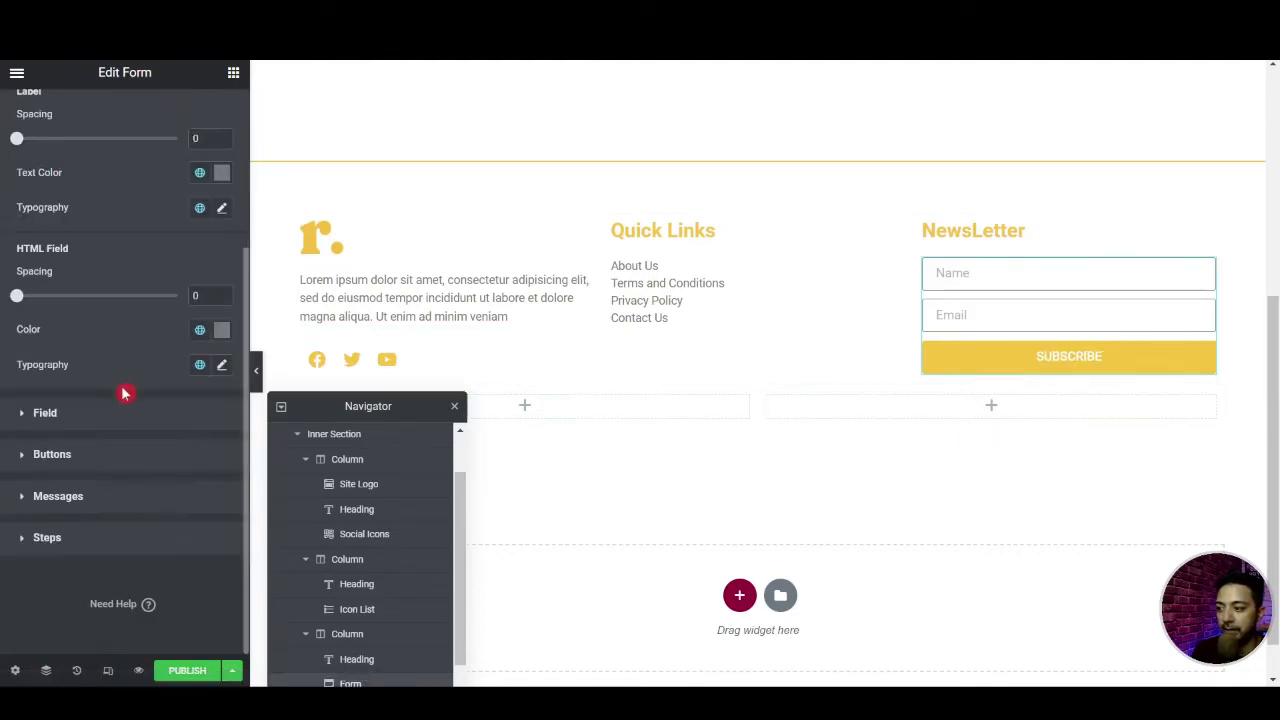
left_click(12, 466)
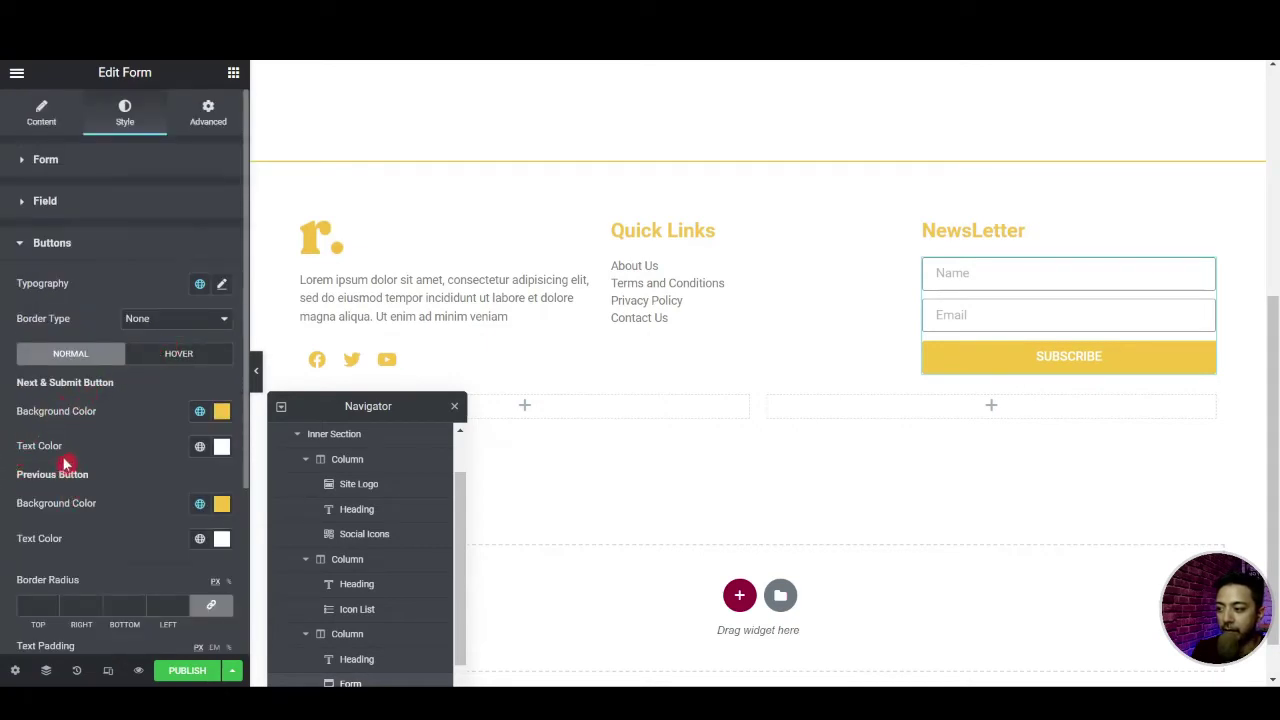
left_click(199, 447)
left_click(86, 524)
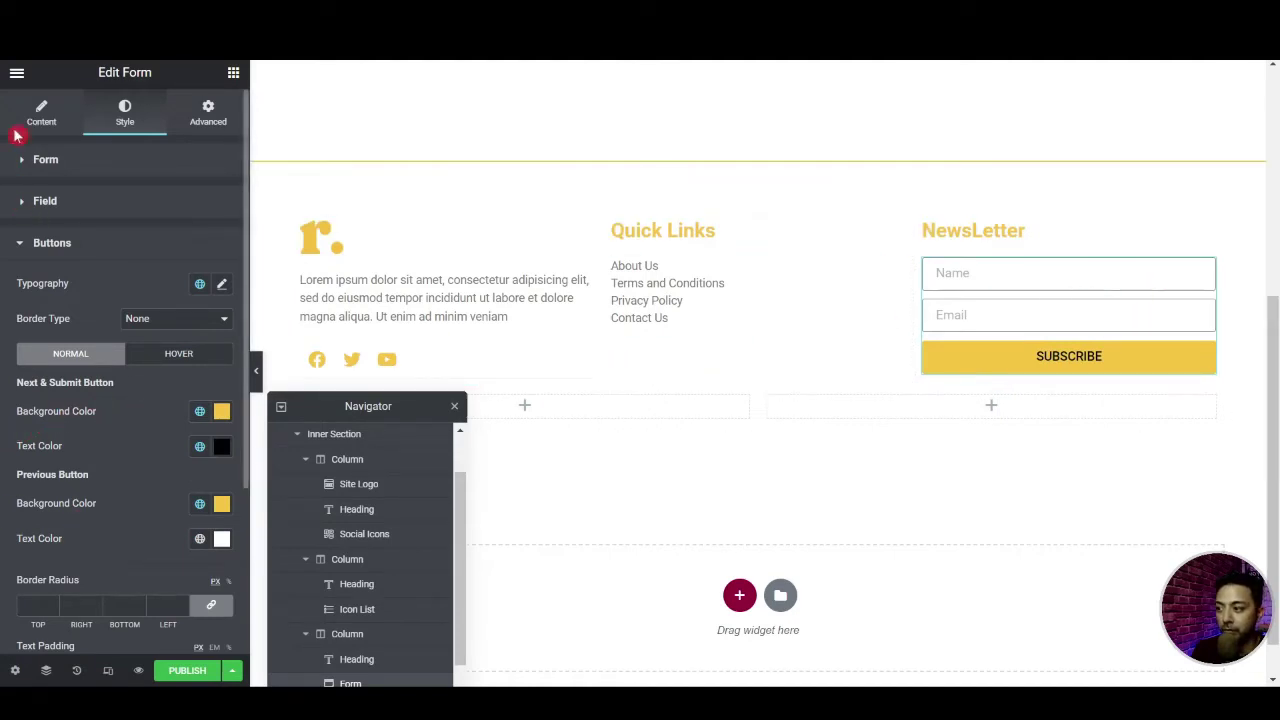
Delete the form's Name field and add a fourth column beside the NewsLetter column
left_click(41, 118)
left_click(216, 258)
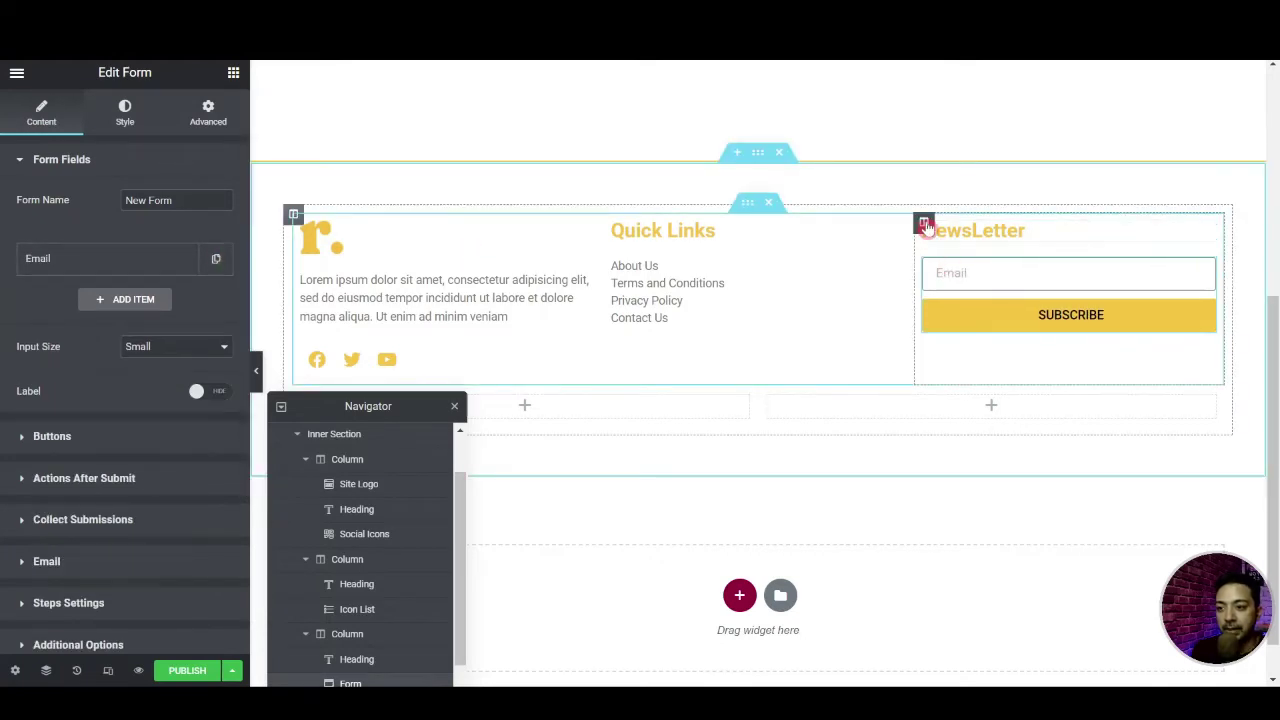
right_click(926, 228)
left_click(950, 291)
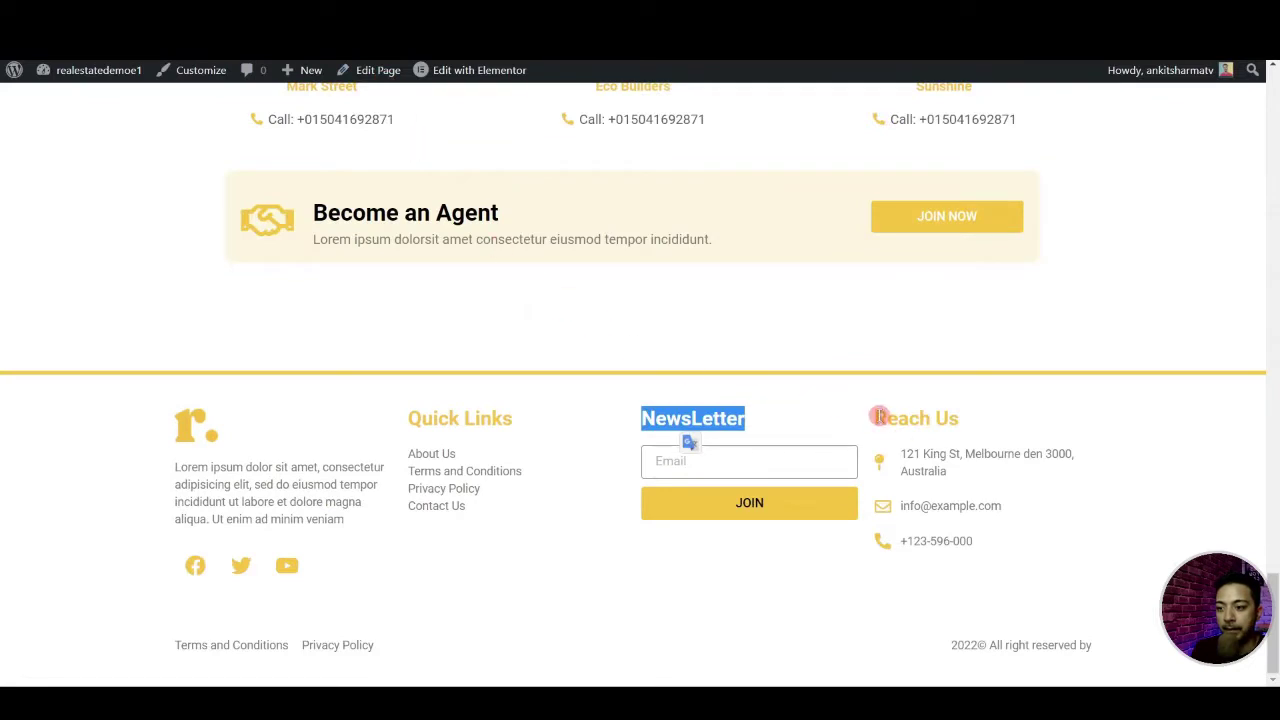
Duplicate the NewsLetter heading, move the copy into the empty fourth footer column and retitle it "Reach Us"
left_click_drag(878, 416, 966, 420)
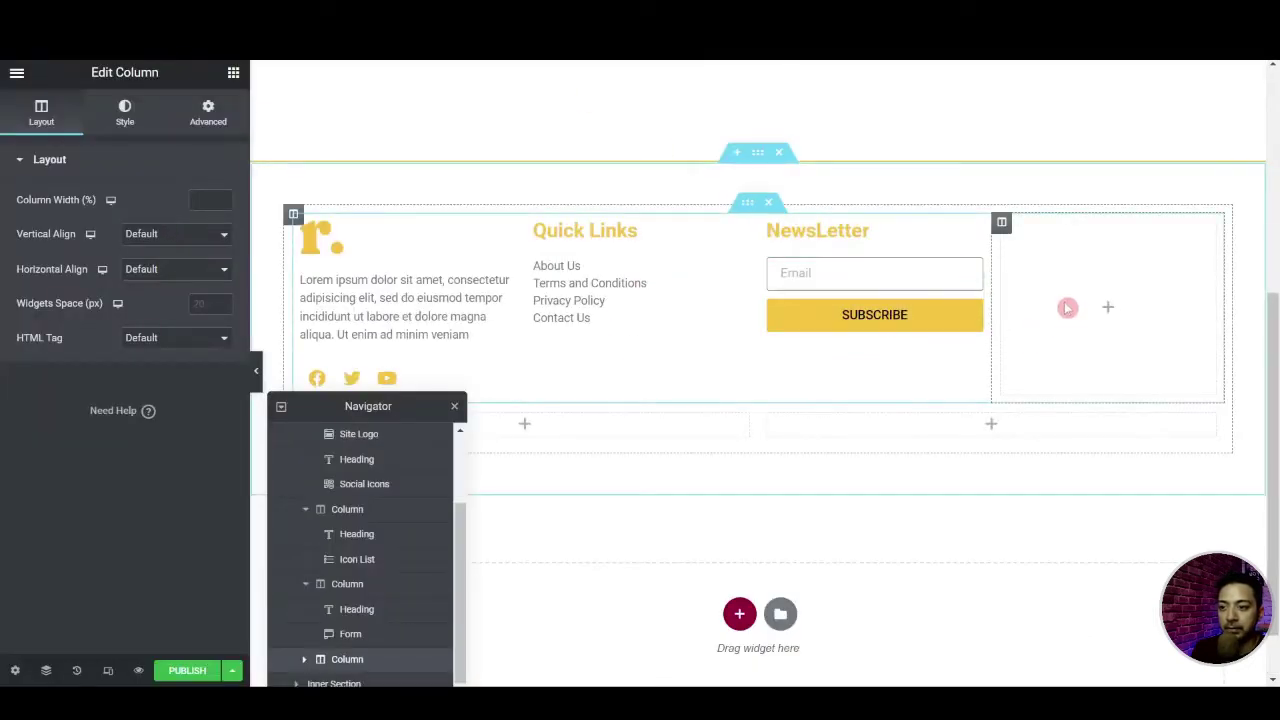
right_click(974, 234)
left_click(1000, 268)
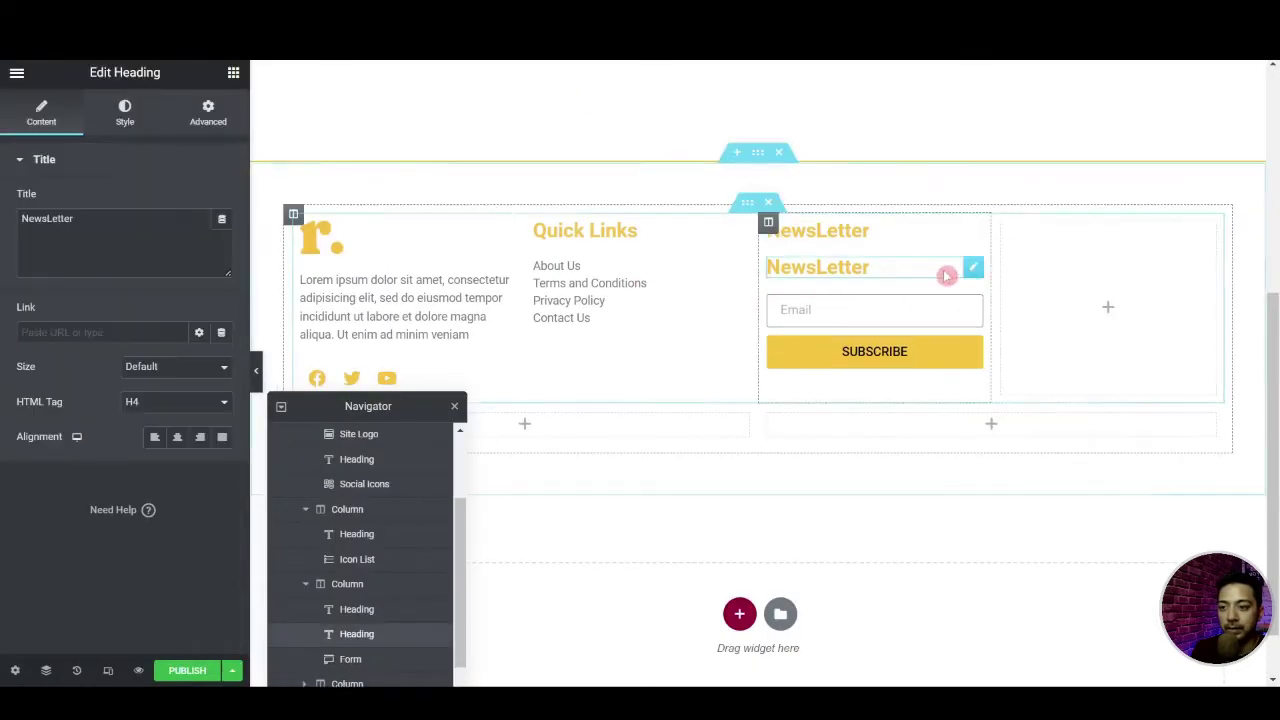
left_click_drag(971, 268, 1109, 271)
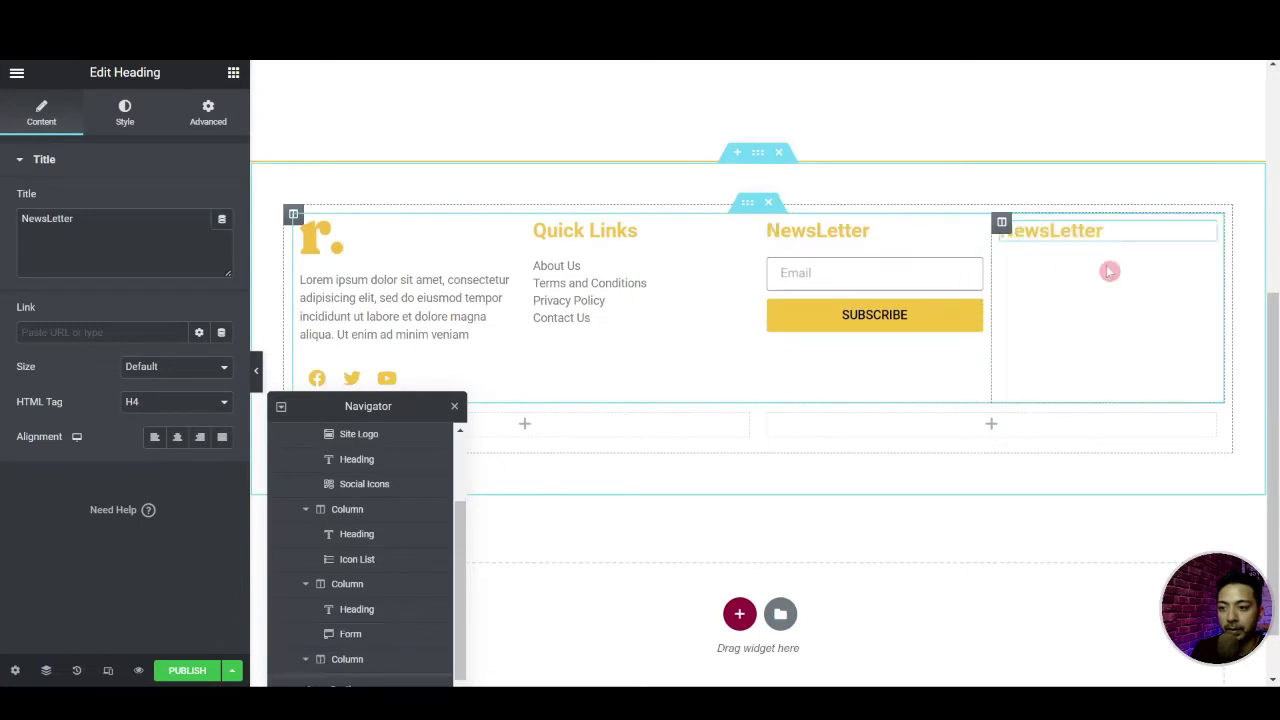
left_click(164, 254)
key("ctrl+a")
type("Reach Us")
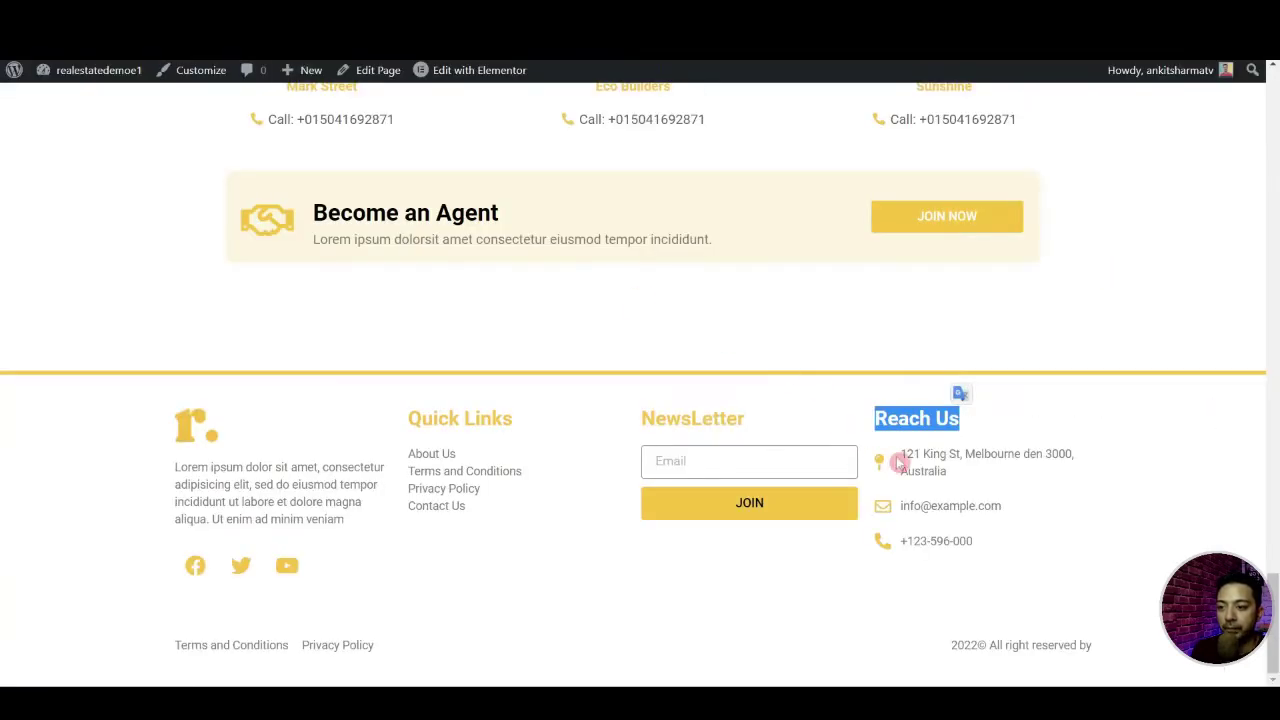
Copy the street address from the reference page's footer and add an Icon List widget below the Reach Us heading
left_click_drag(900, 455, 951, 486)
key("ctrl+c")
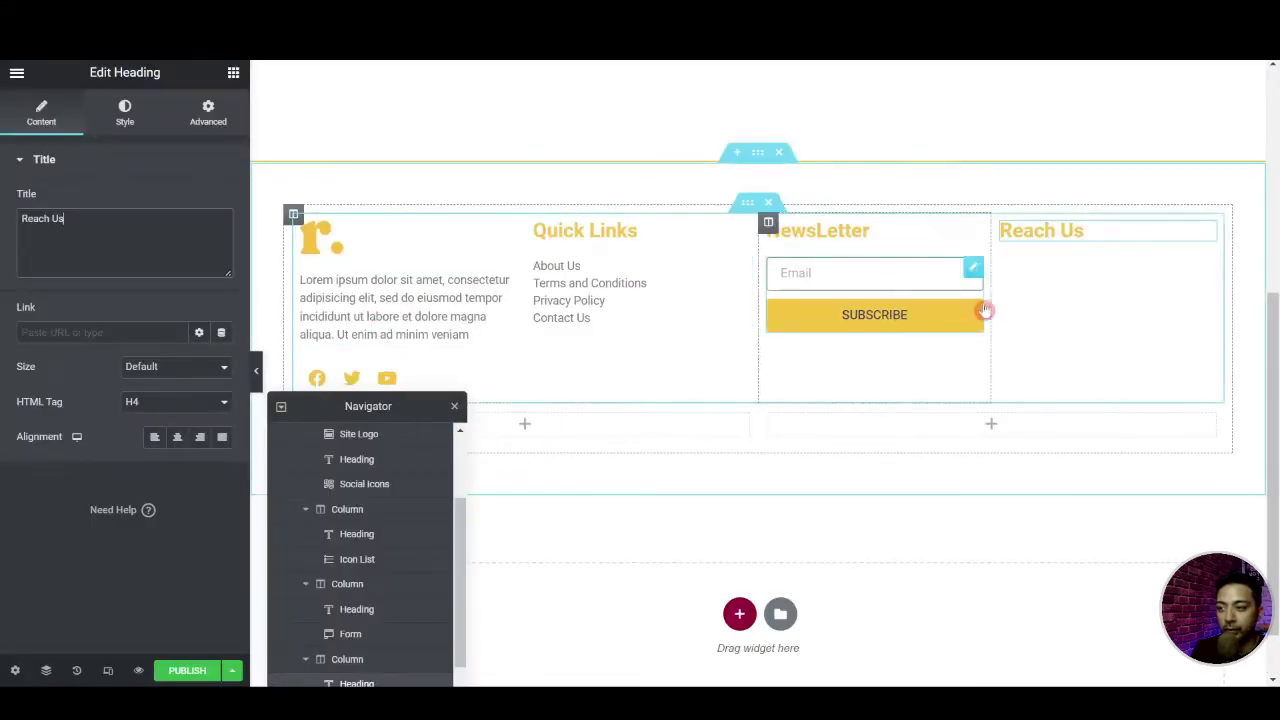
left_click(233, 75)
type("icon")
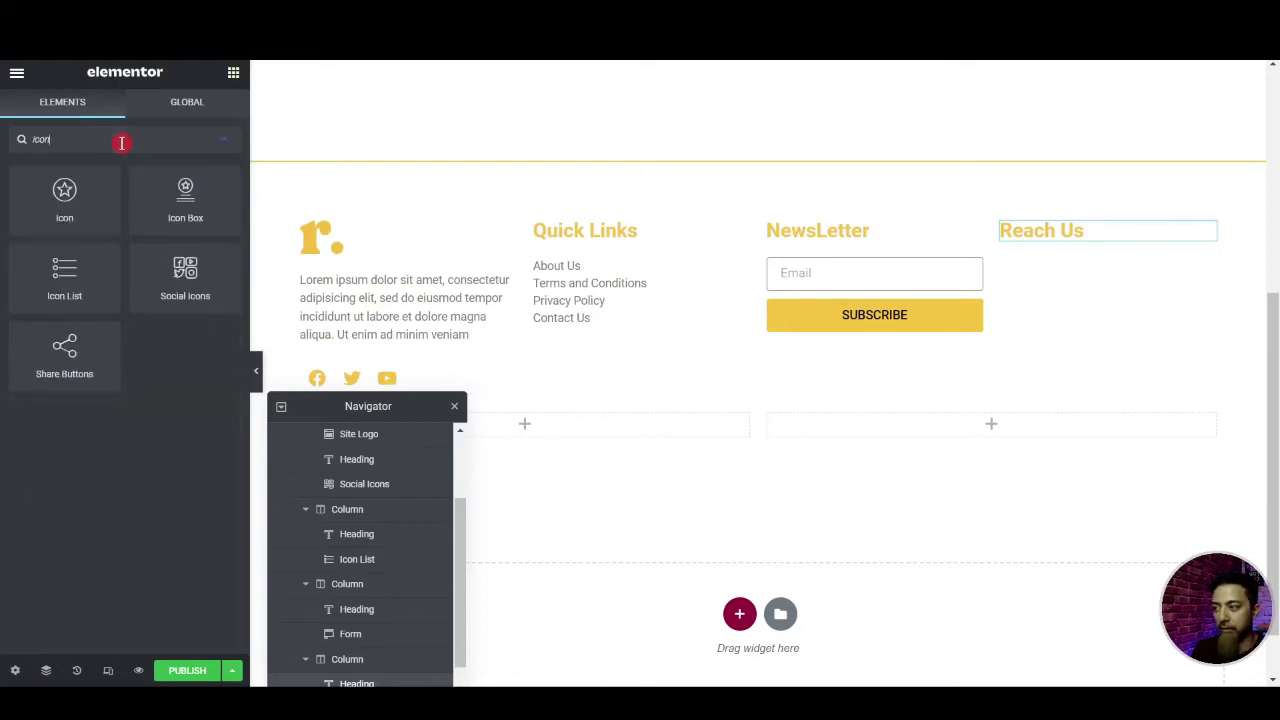
left_click_drag(67, 286, 1076, 240)
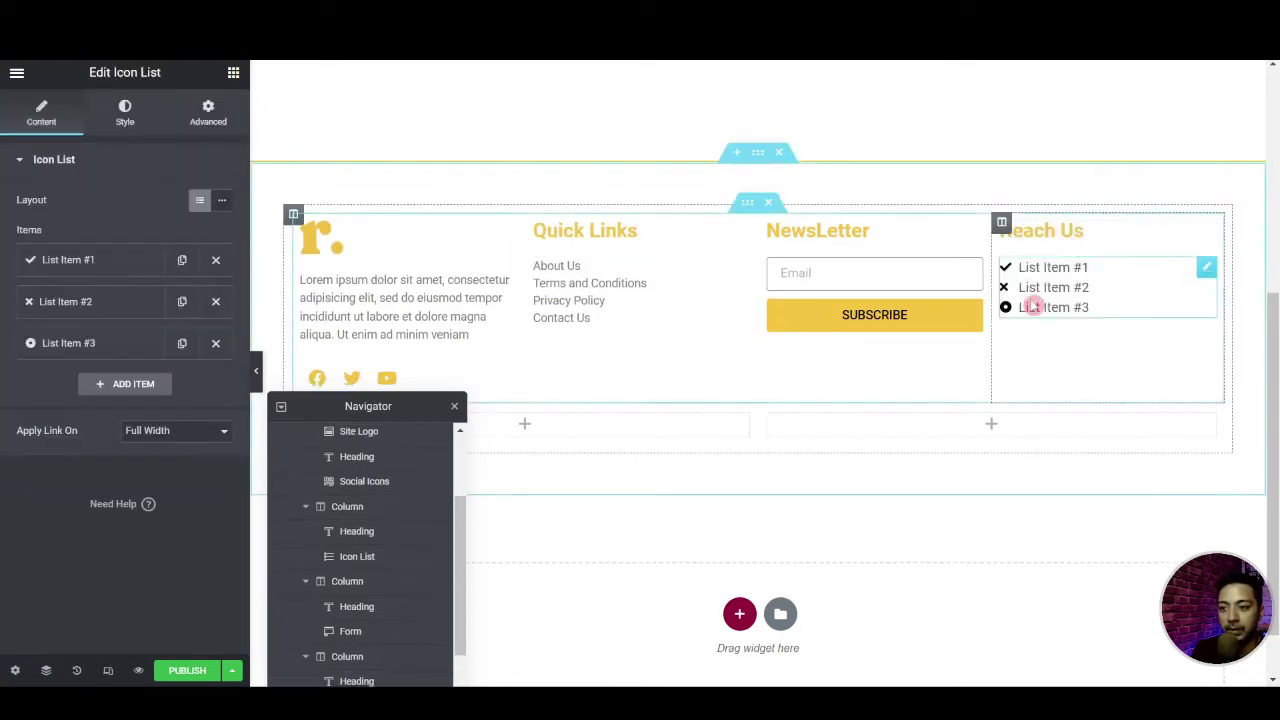
Set the first list item's text to the copied street address and its icon to Map pin
left_click(130, 263)
left_click(116, 311)
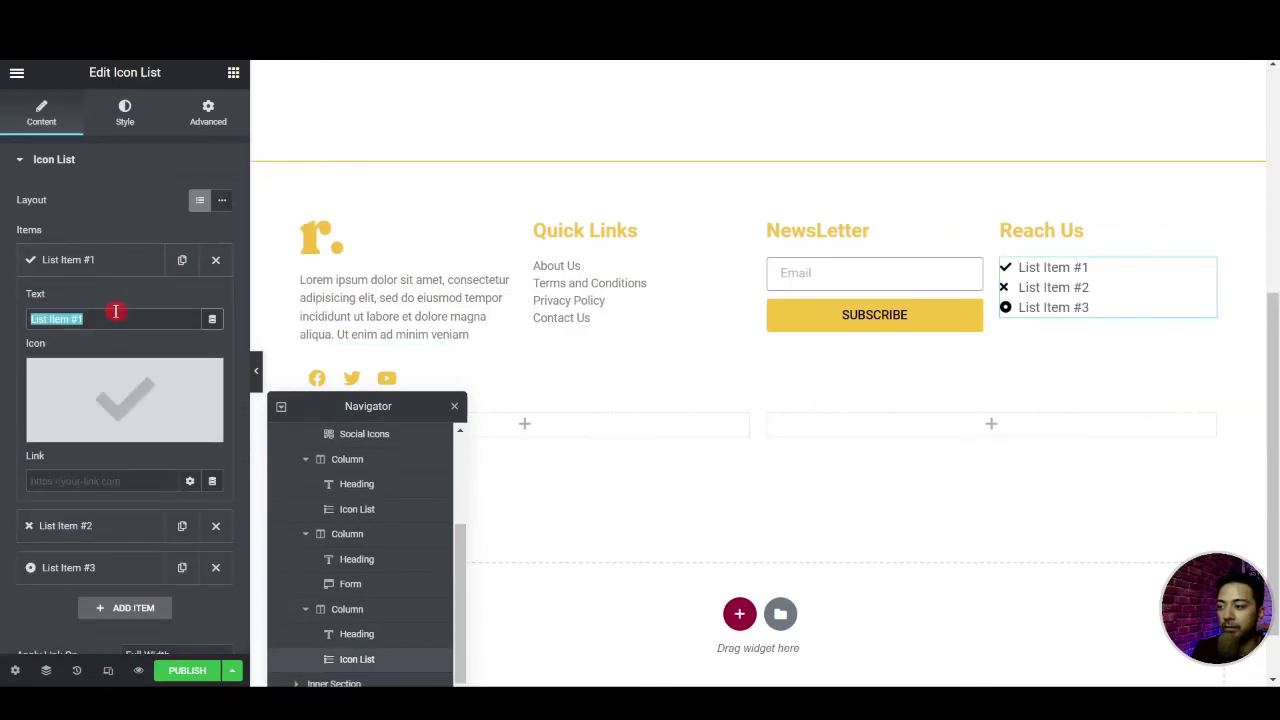
key("ctrl+v")
left_click(114, 391)
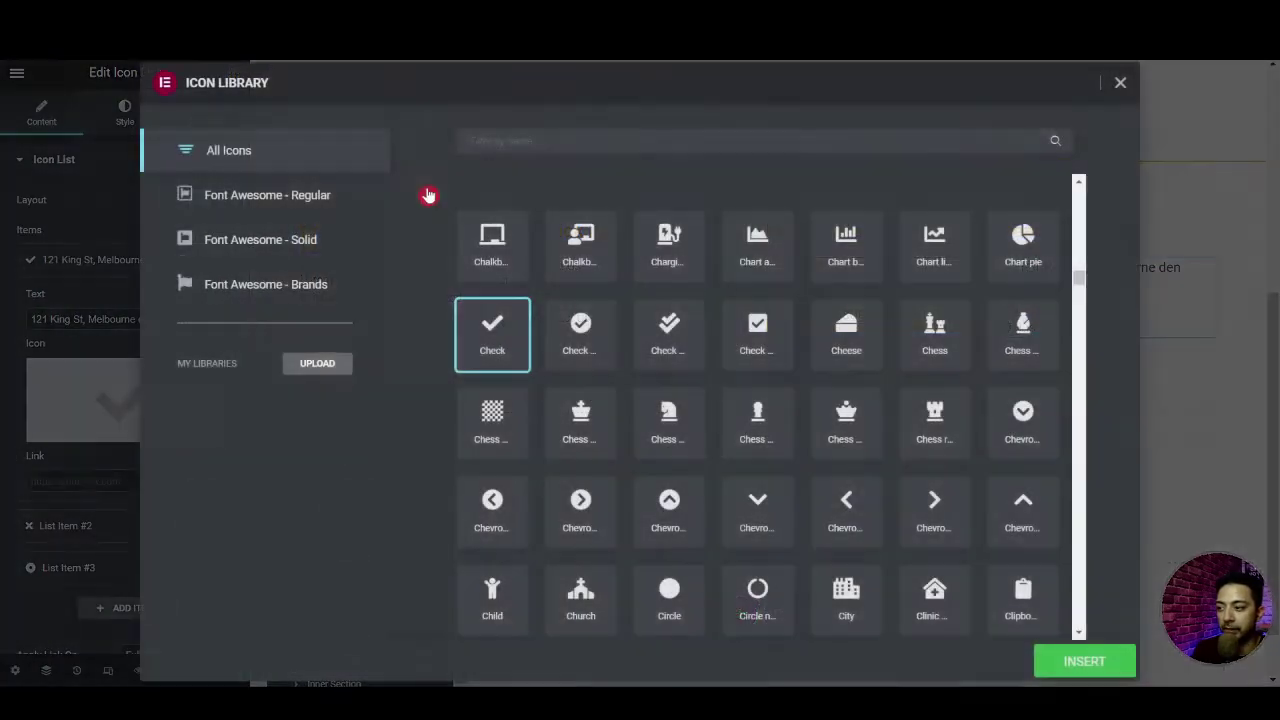
left_click(497, 135)
type("pin")
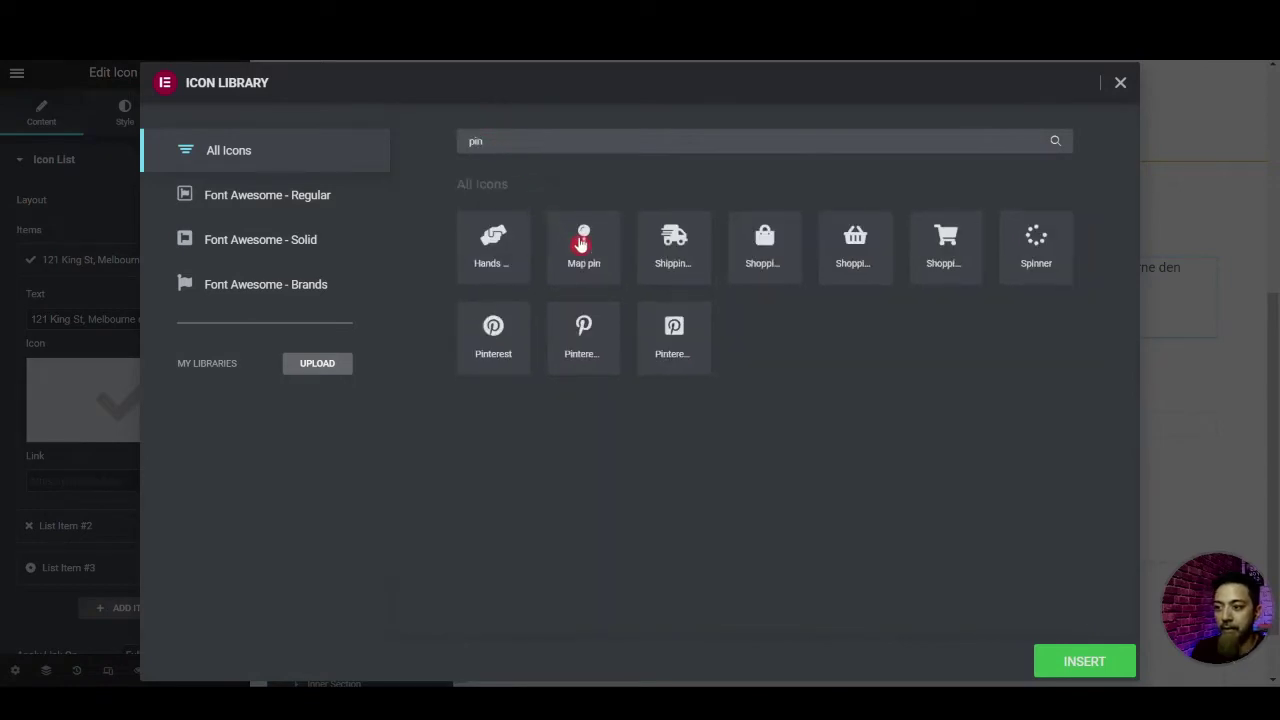
left_click(581, 243)
left_click(1084, 661)
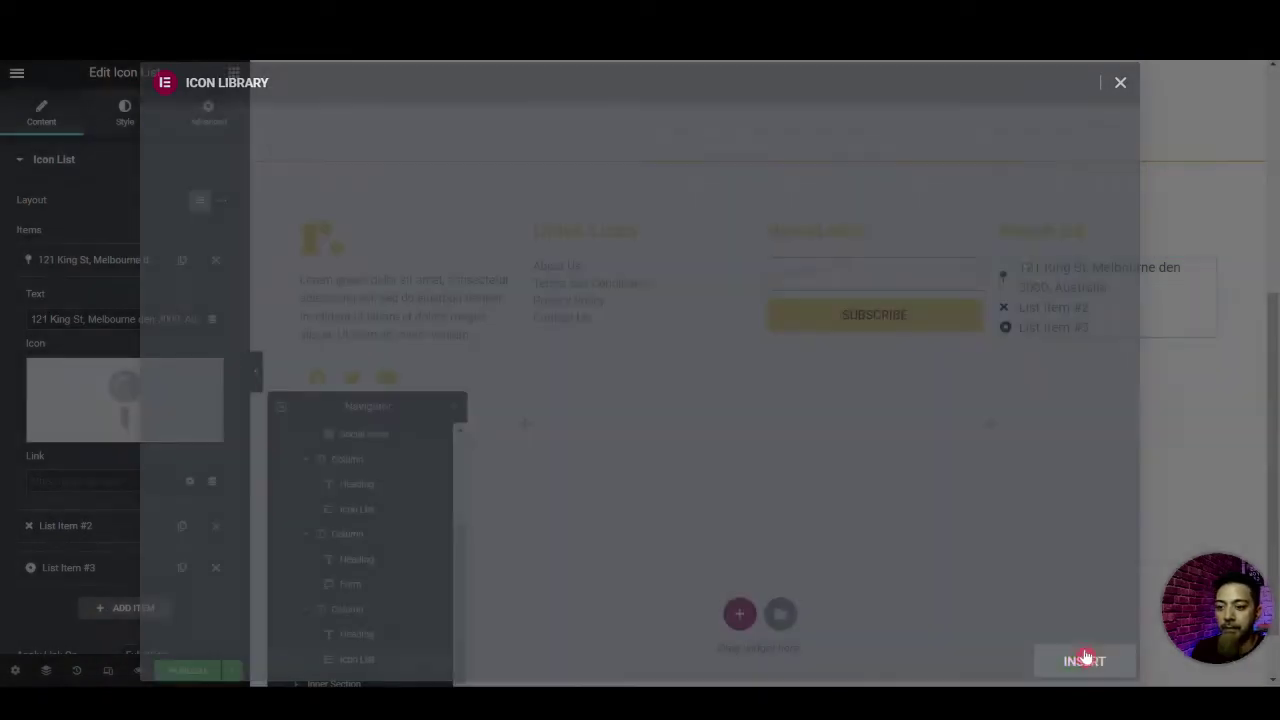
left_click(100, 259)
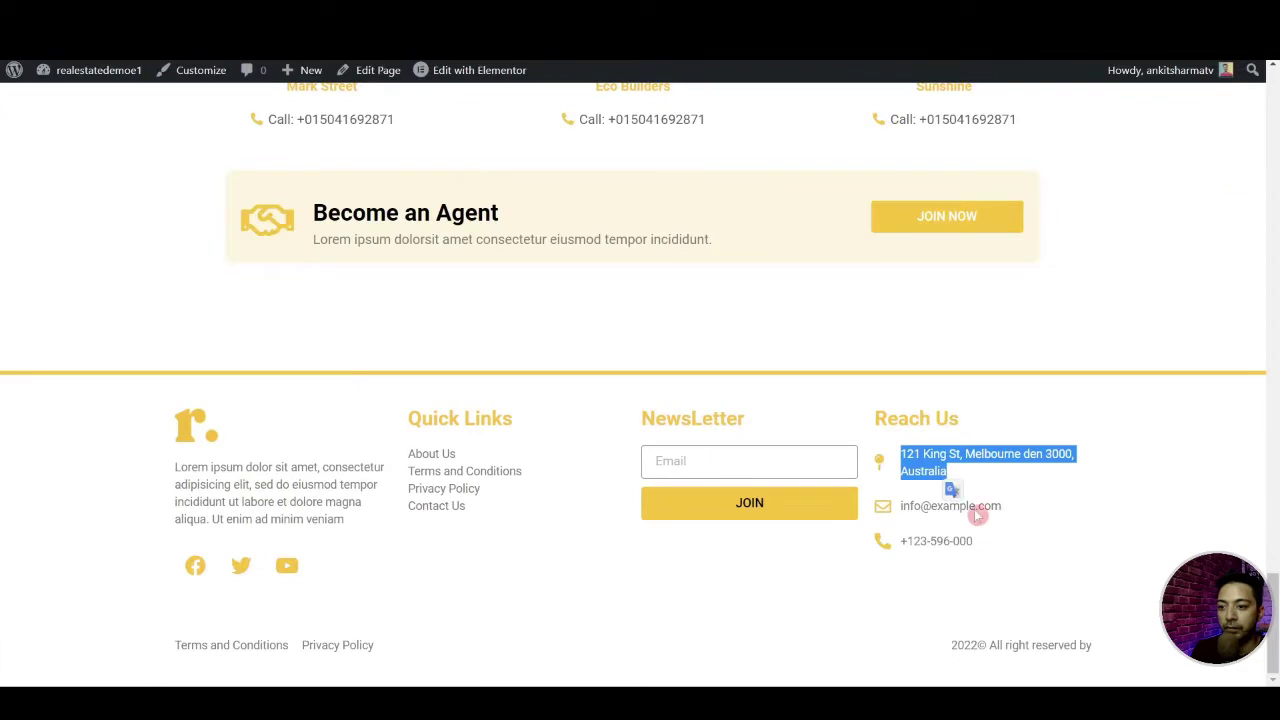
Copy the e-mail address from the reference footer into the second list item and give it the outlined Envelope icon
left_click_drag(1020, 507, 903, 505)
key("ctrl+c")
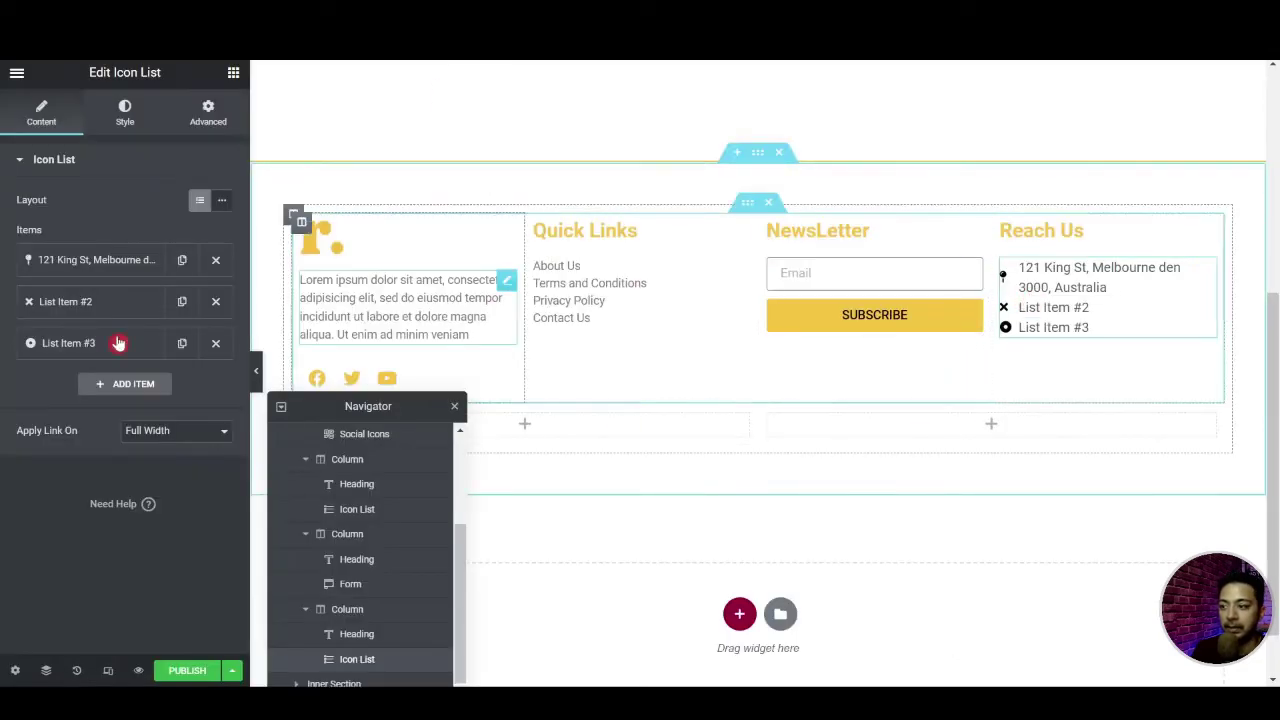
left_click(89, 305)
triple_click(91, 360)
key("ctrl+v")
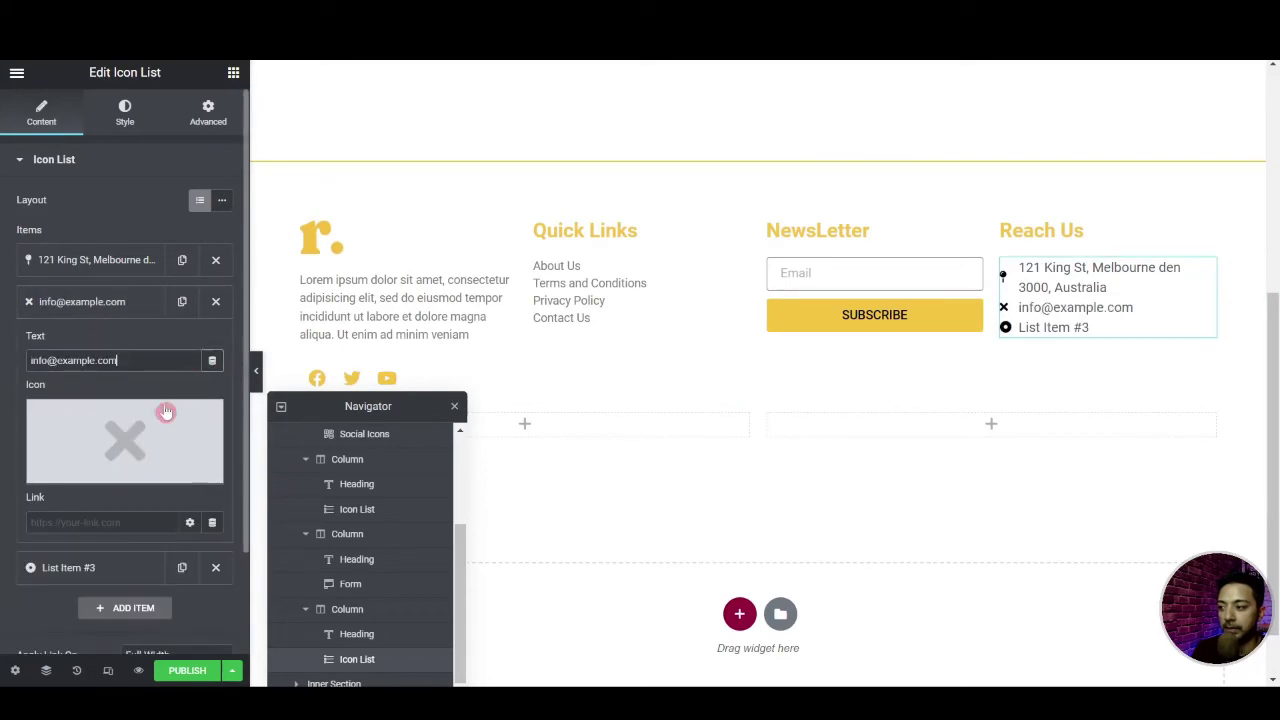
left_click(148, 434)
left_click(591, 142)
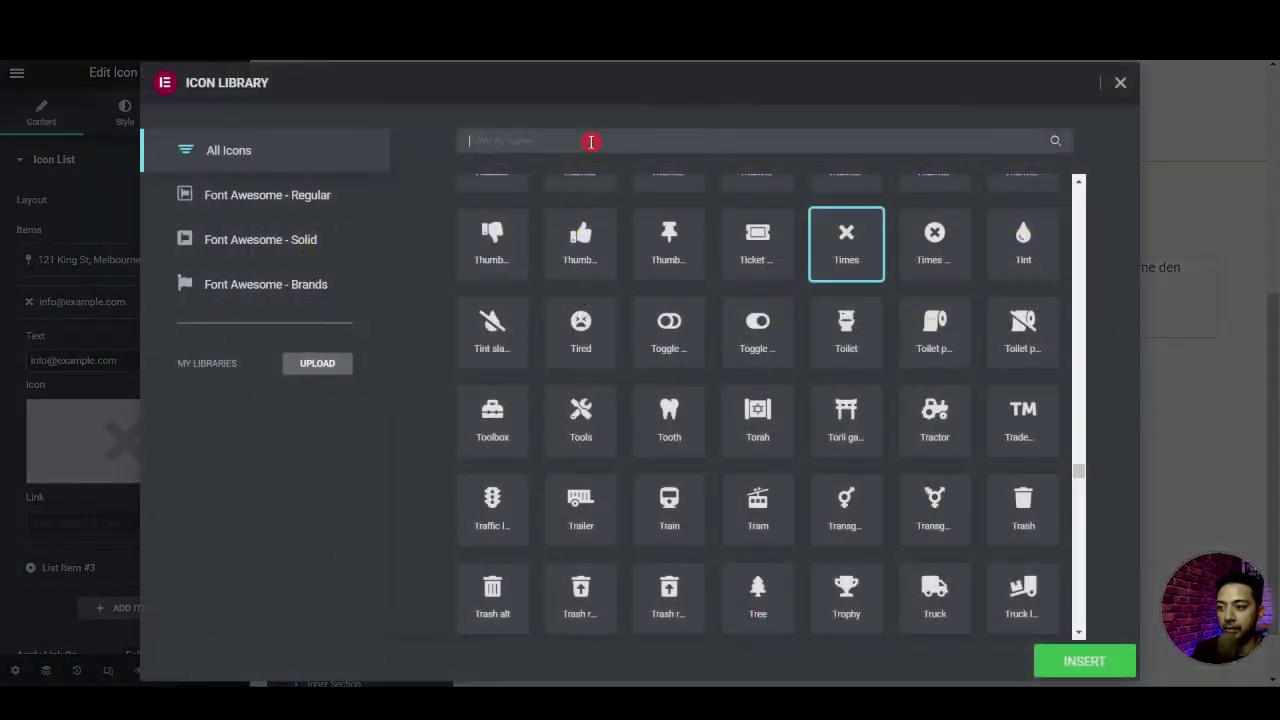
type("env")
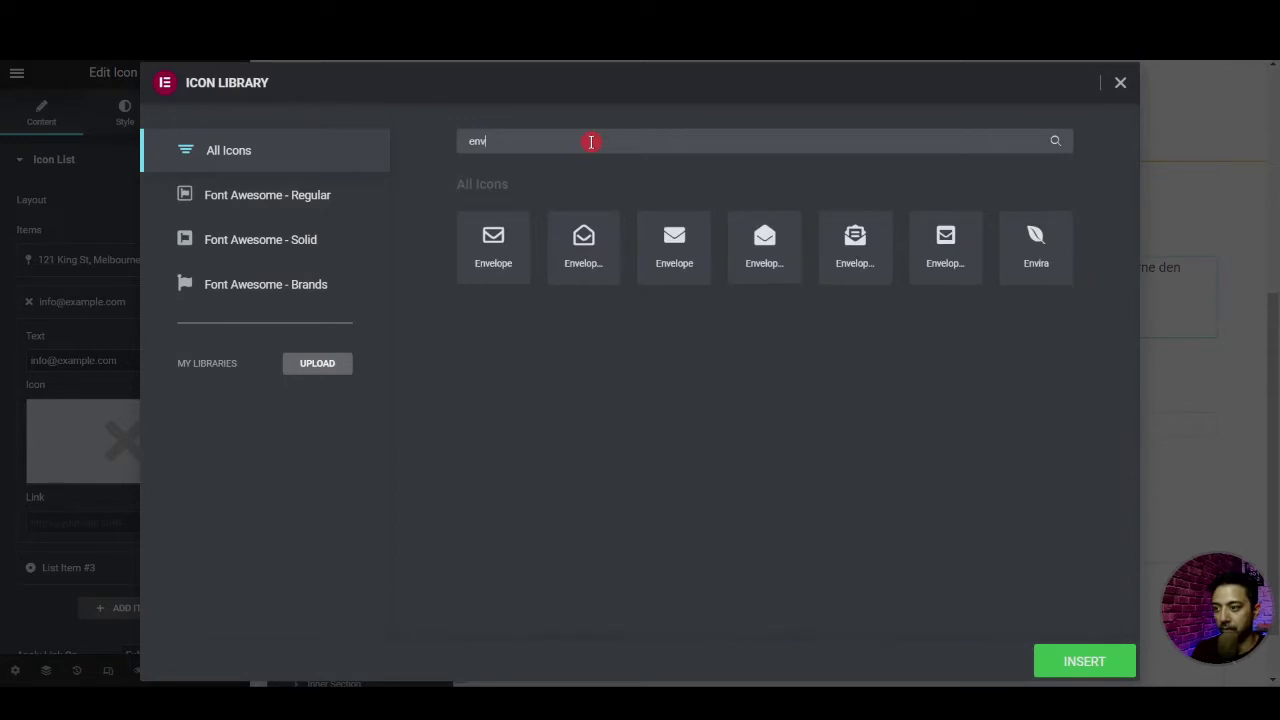
left_click(524, 248)
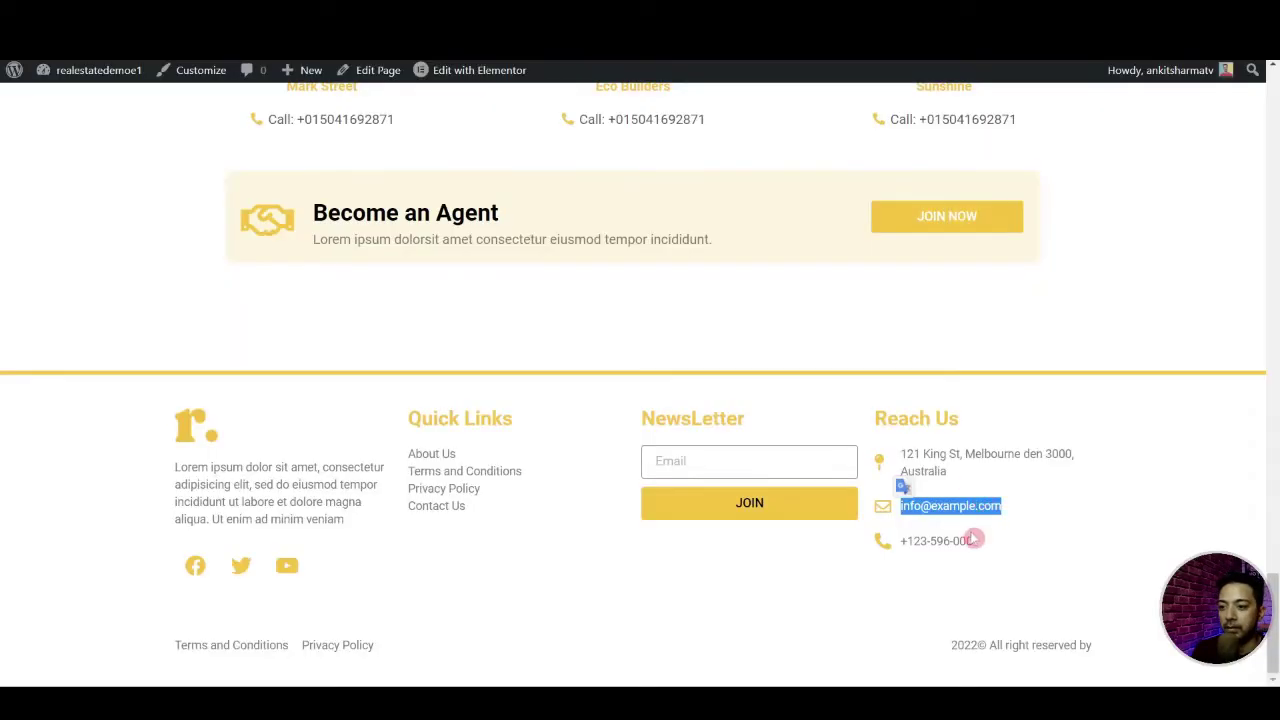
Set the third list item's text to the reference footer's phone number and its icon to the solid phone handset
left_click_drag(972, 540, 940, 535)
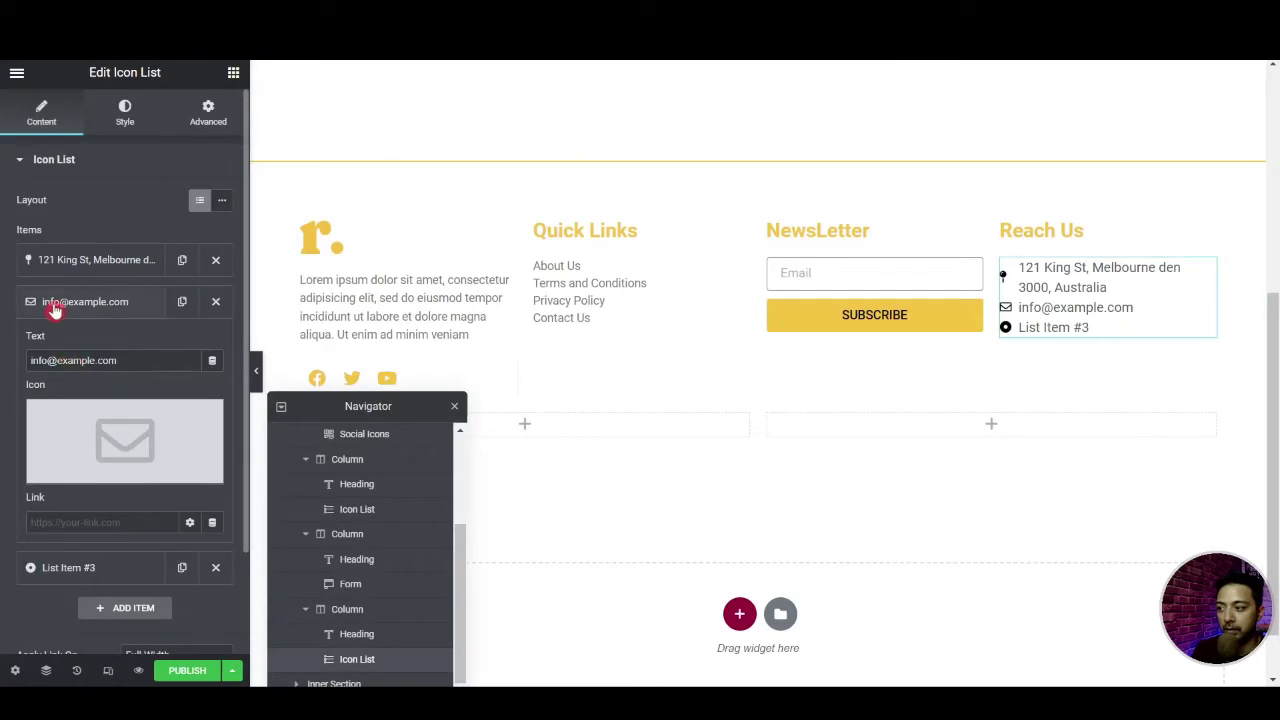
left_click(57, 300)
left_click(73, 348)
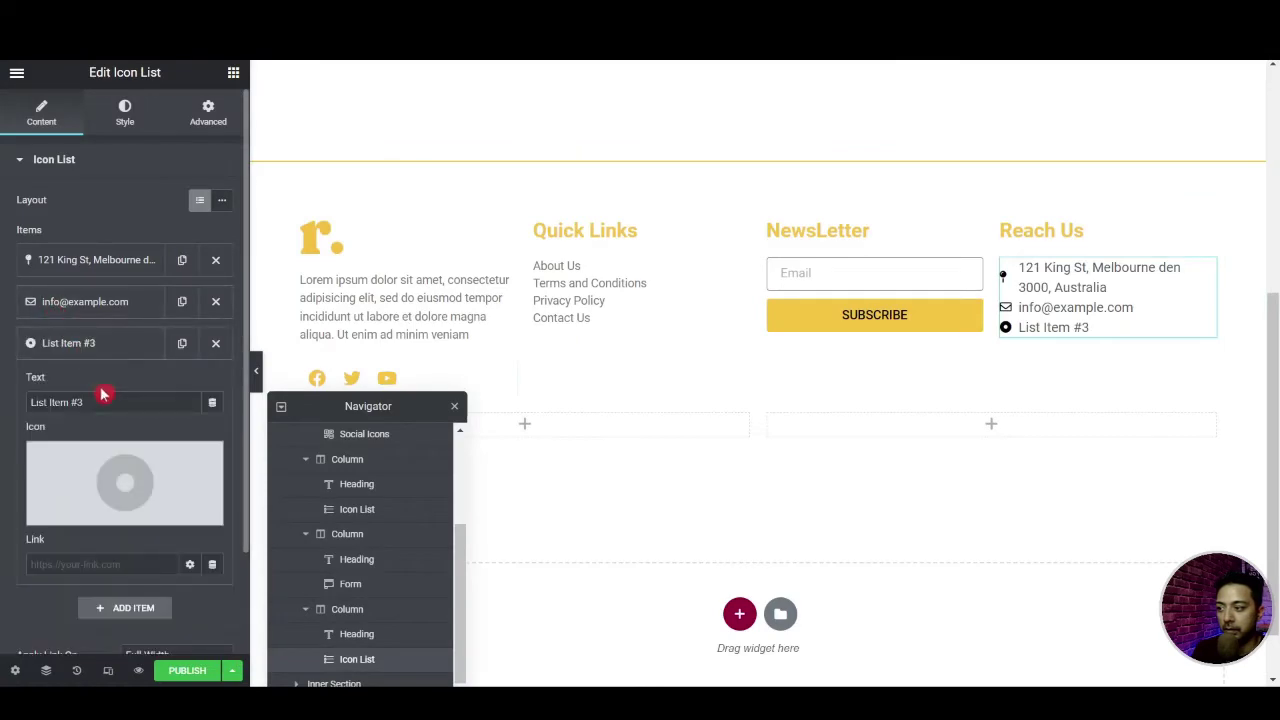
key("ctrl+a")
type("+123-596-000")
left_click(215, 445)
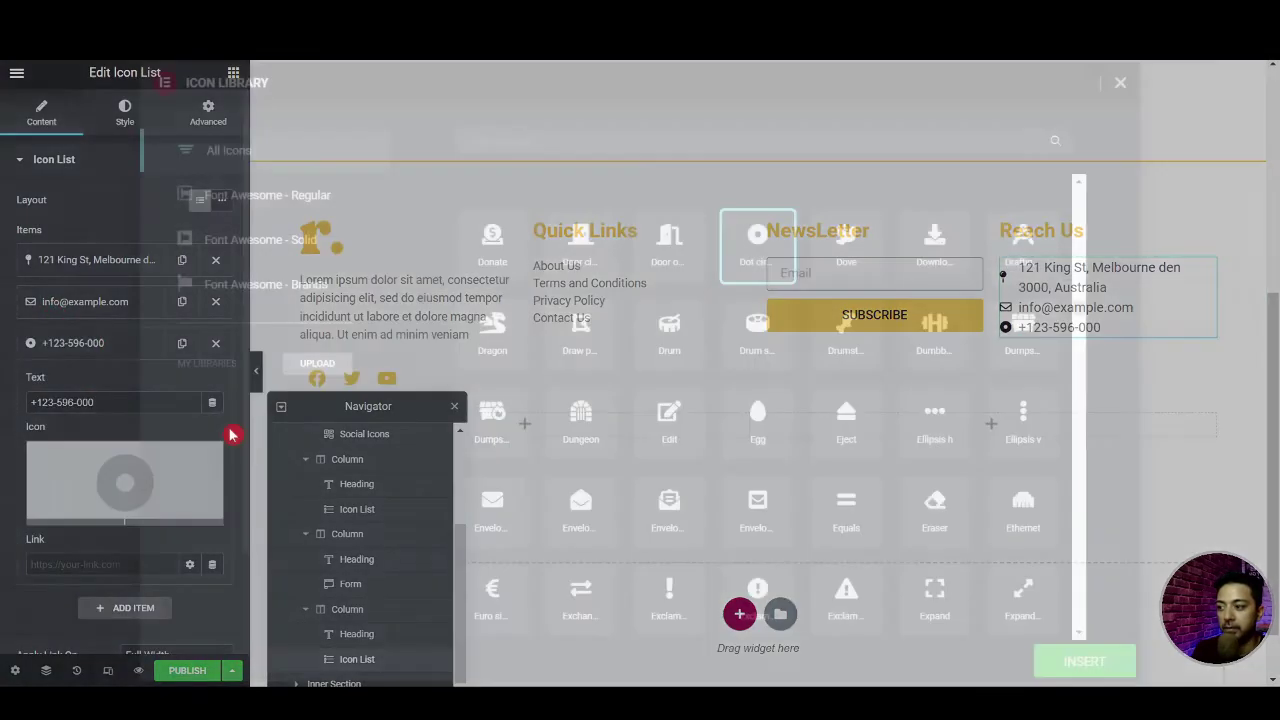
type("phone")
left_click(583, 338)
left_click(1078, 664)
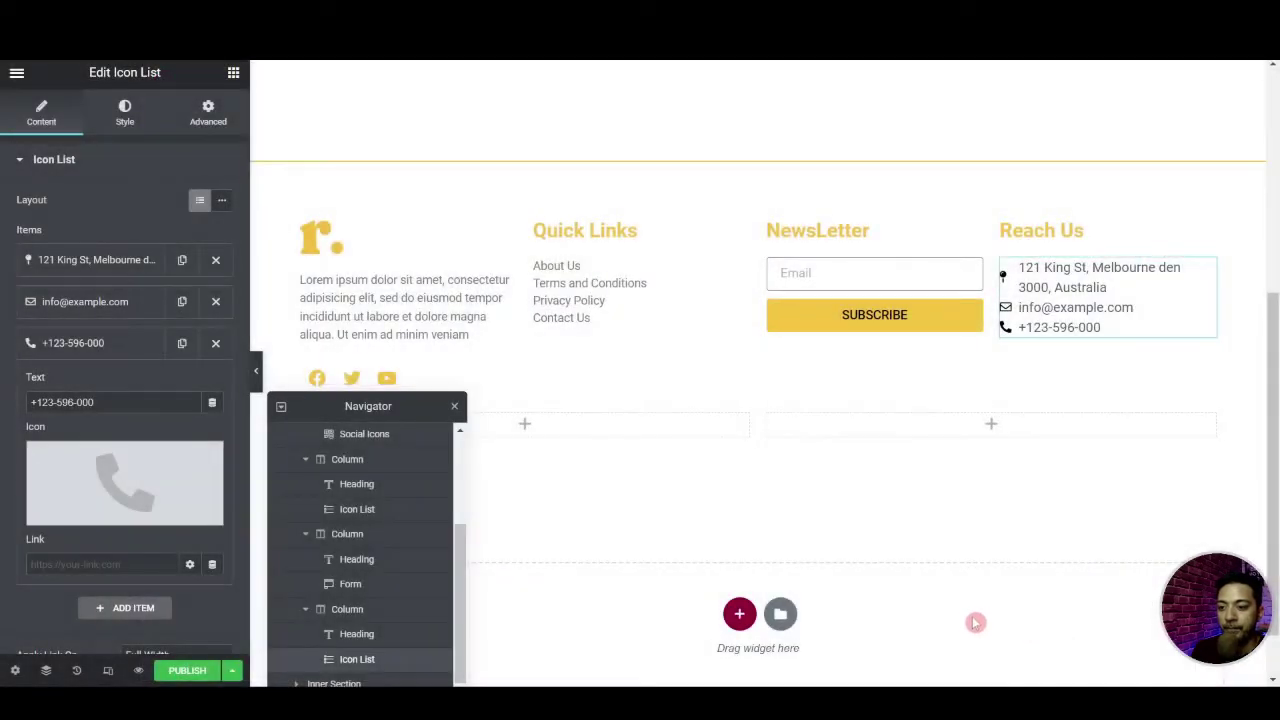
Colour the Reach Us list's icons with the global Accent colour and its text with the global Text colour
left_click(124, 110)
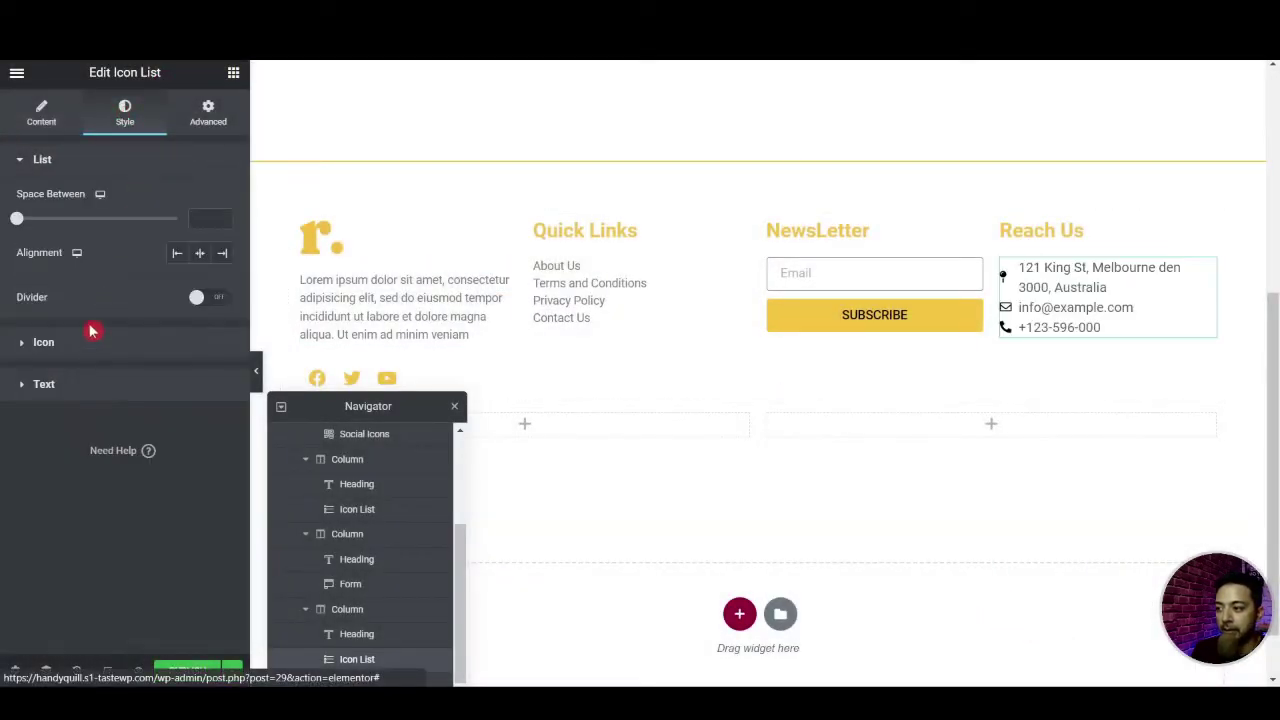
left_click(23, 345)
left_click(206, 243)
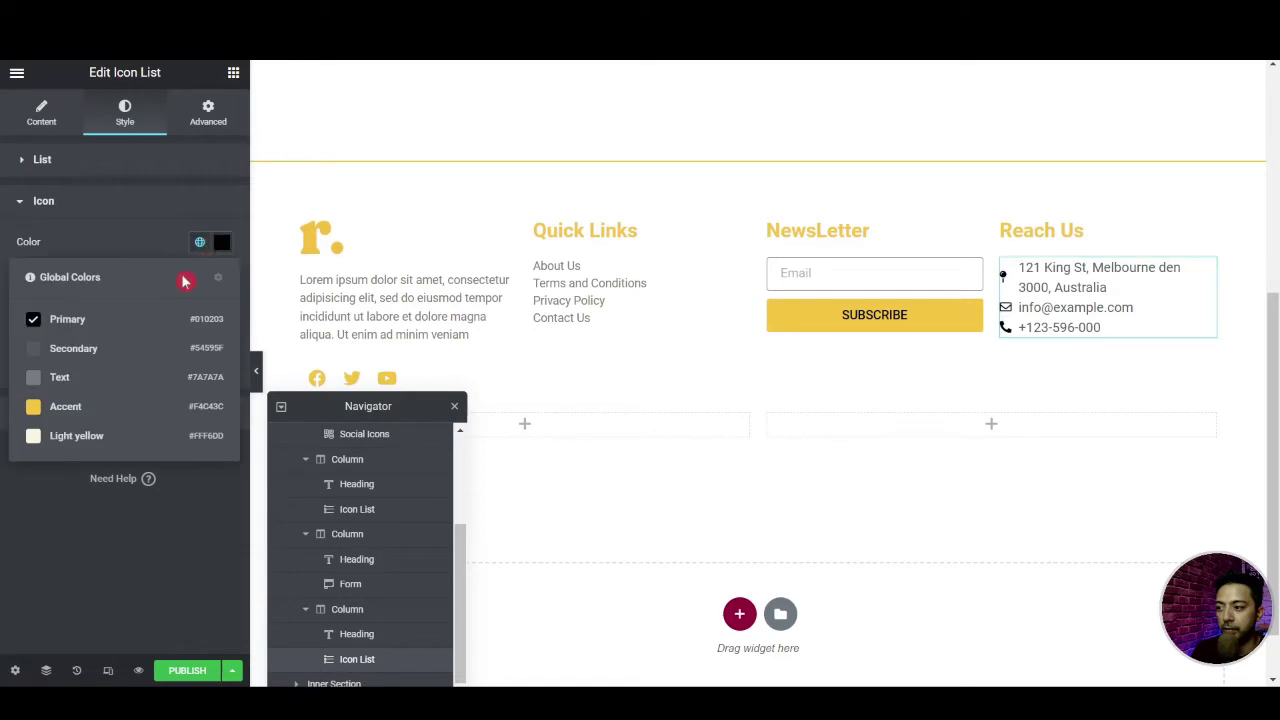
left_click(83, 410)
left_click(19, 410)
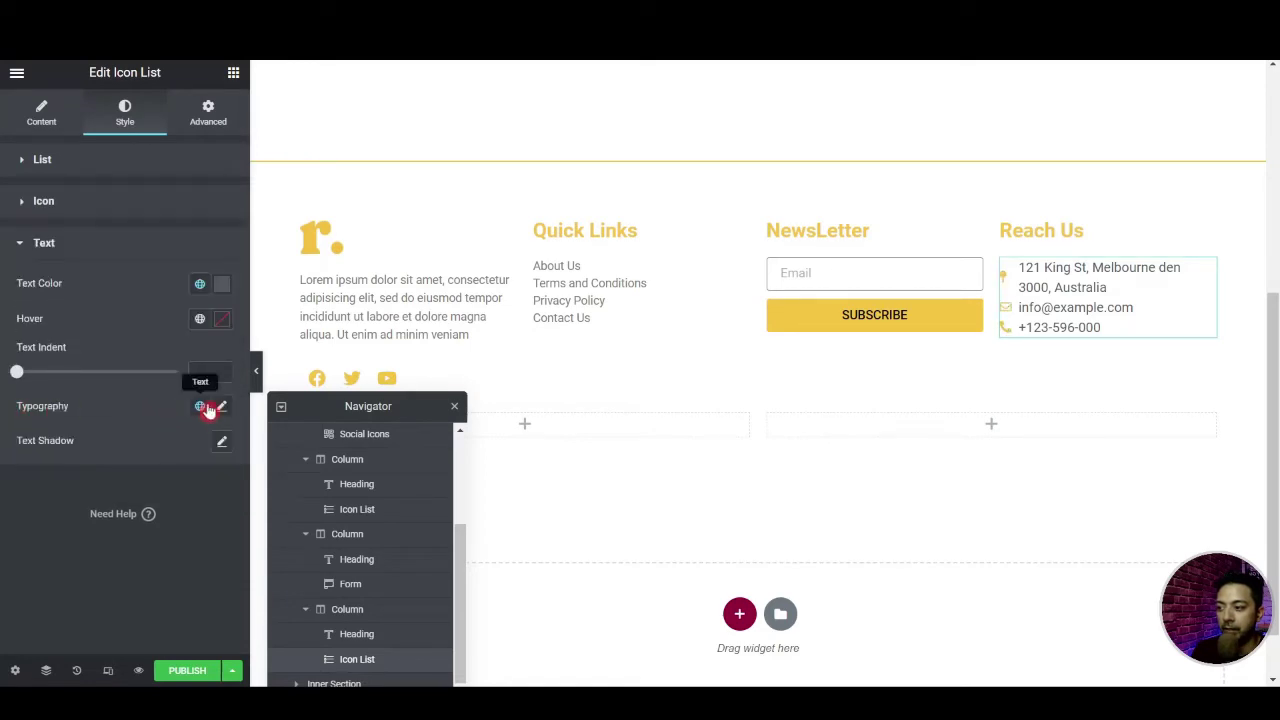
left_click(206, 288)
left_click(100, 422)
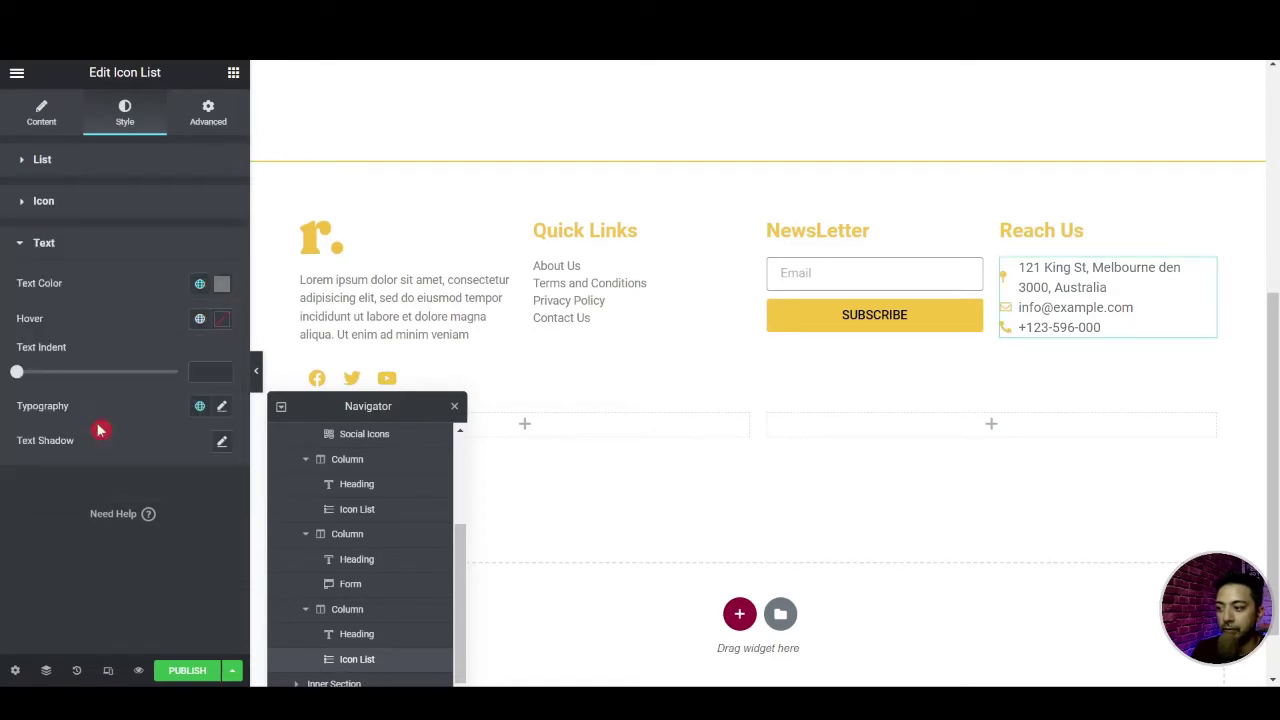
Set the Reach Us list's font size to 14 px and the space between its items to 22
left_click(222, 406)
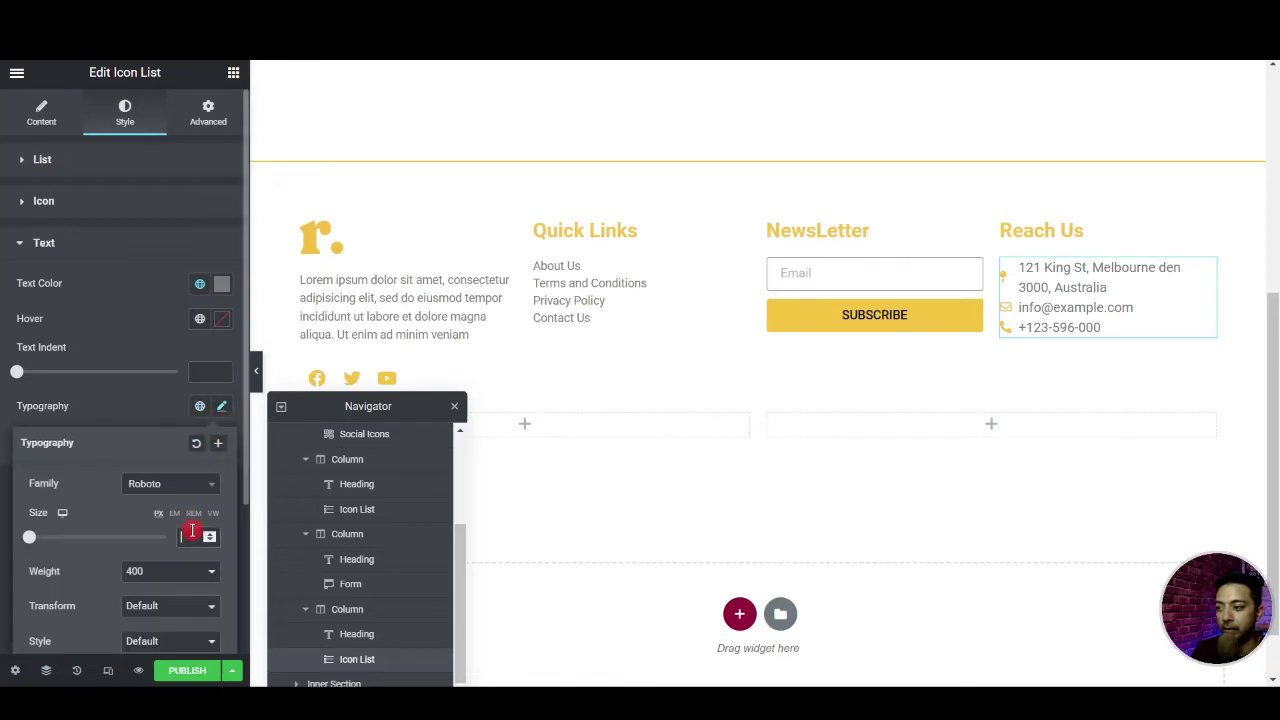
type("14")
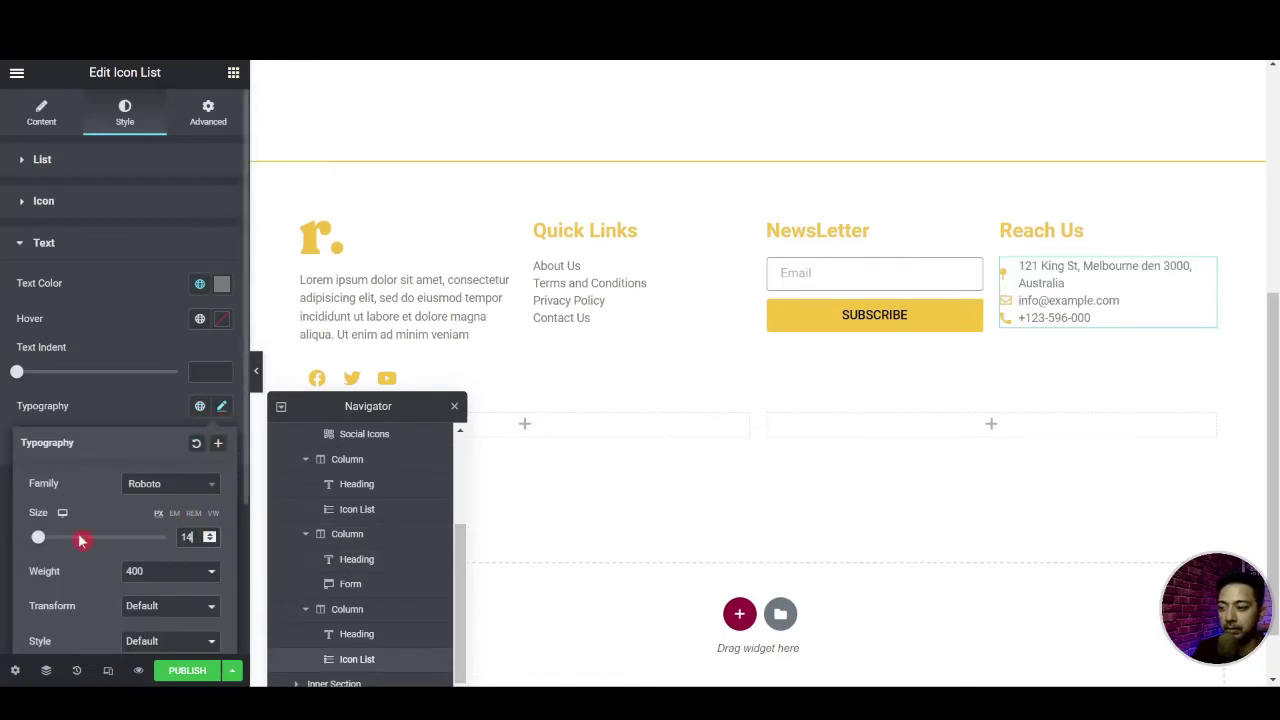
scroll(40, 485, "down", 2)
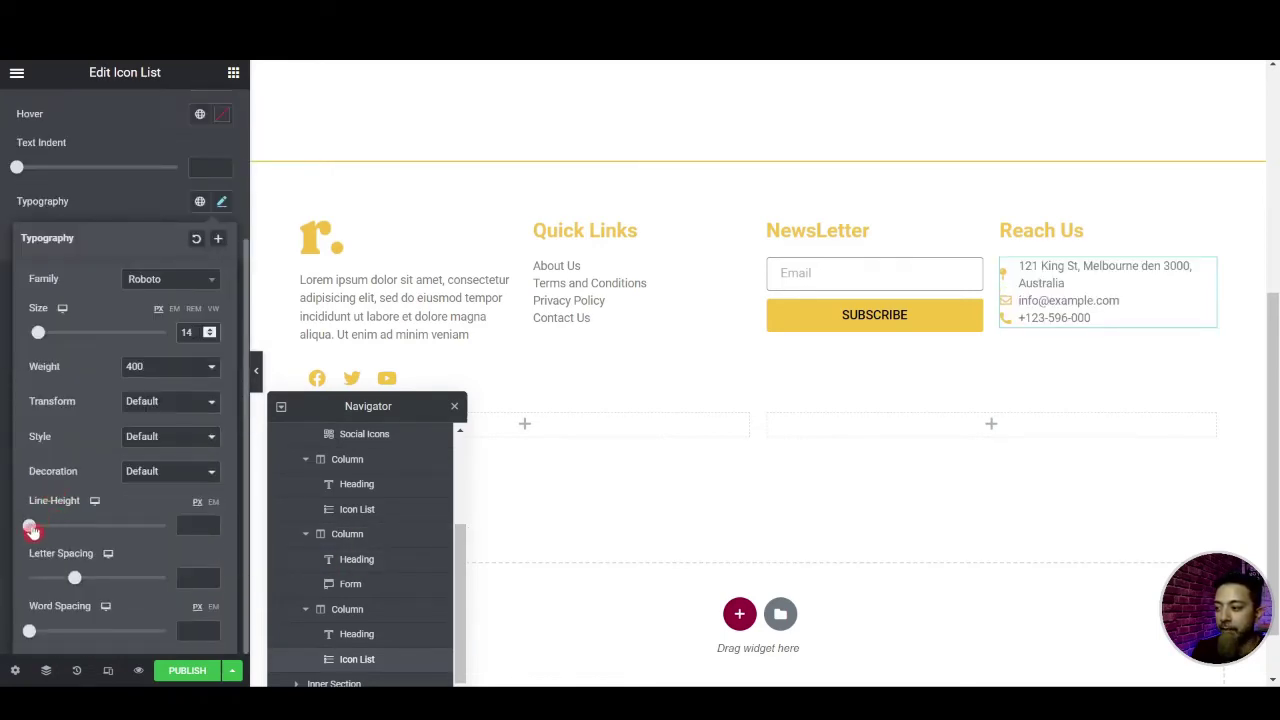
left_click(5, 290)
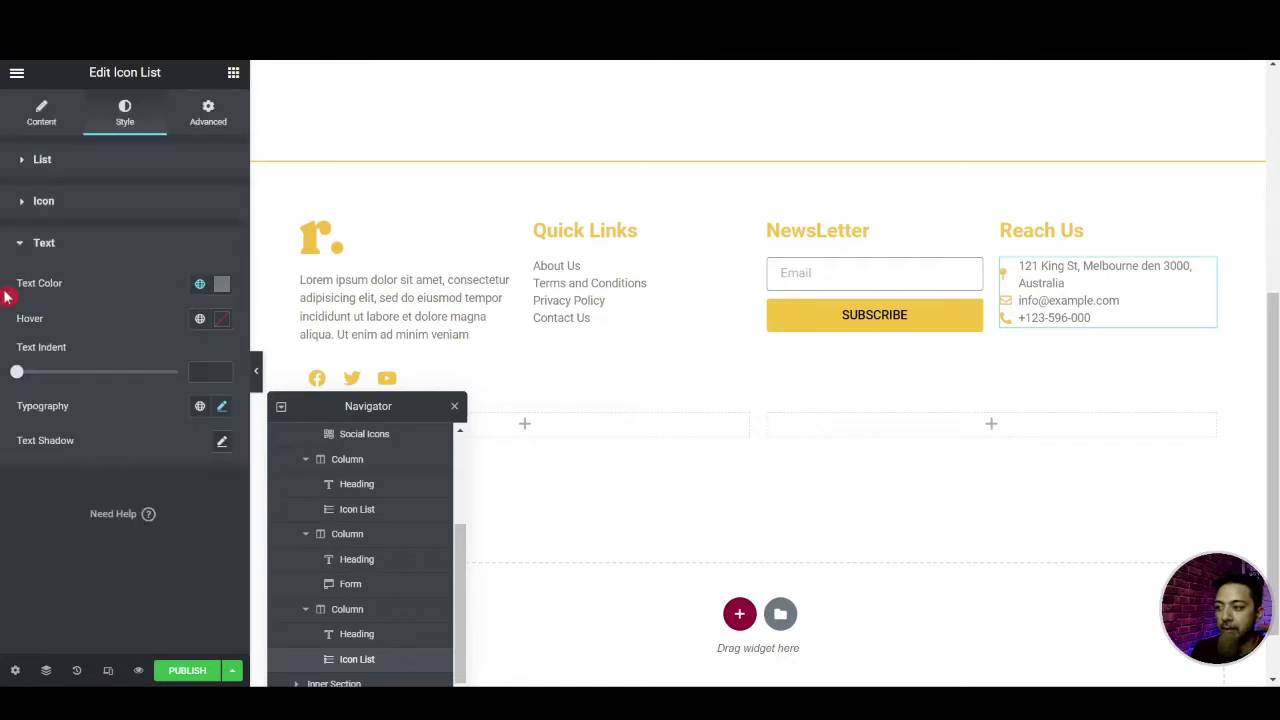
left_click(45, 162)
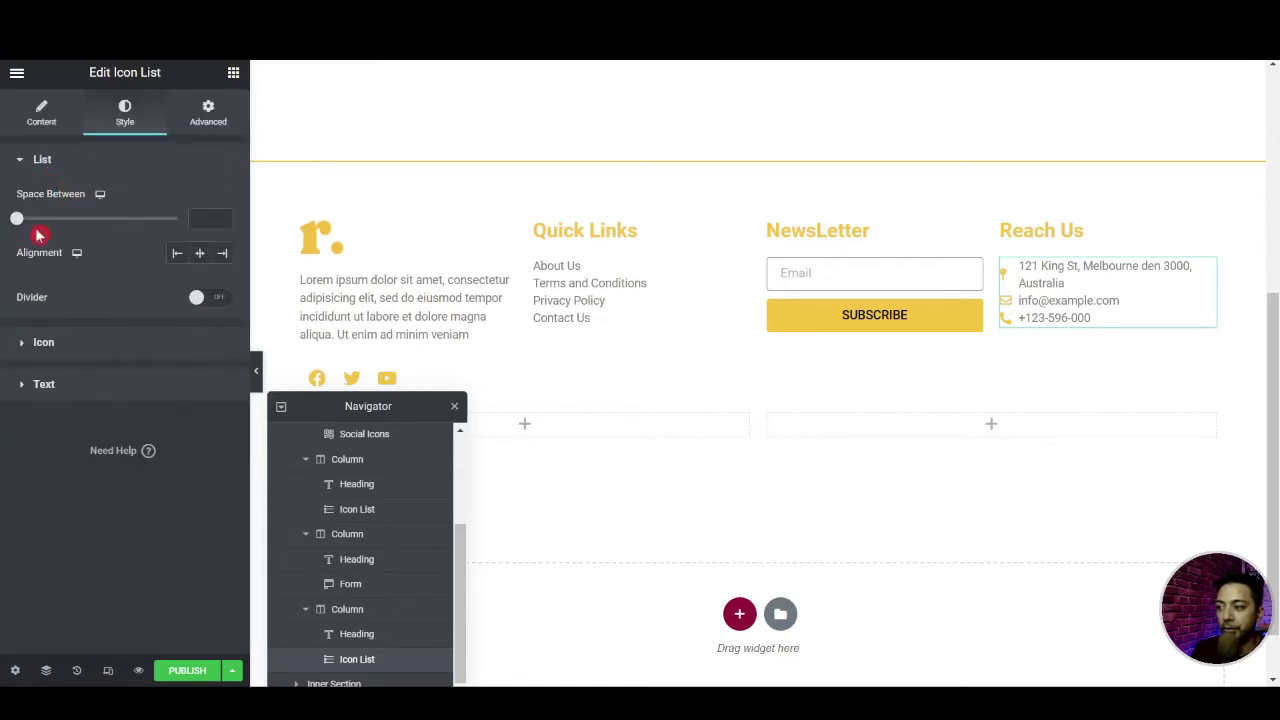
left_click_drag(20, 225, 89, 240)
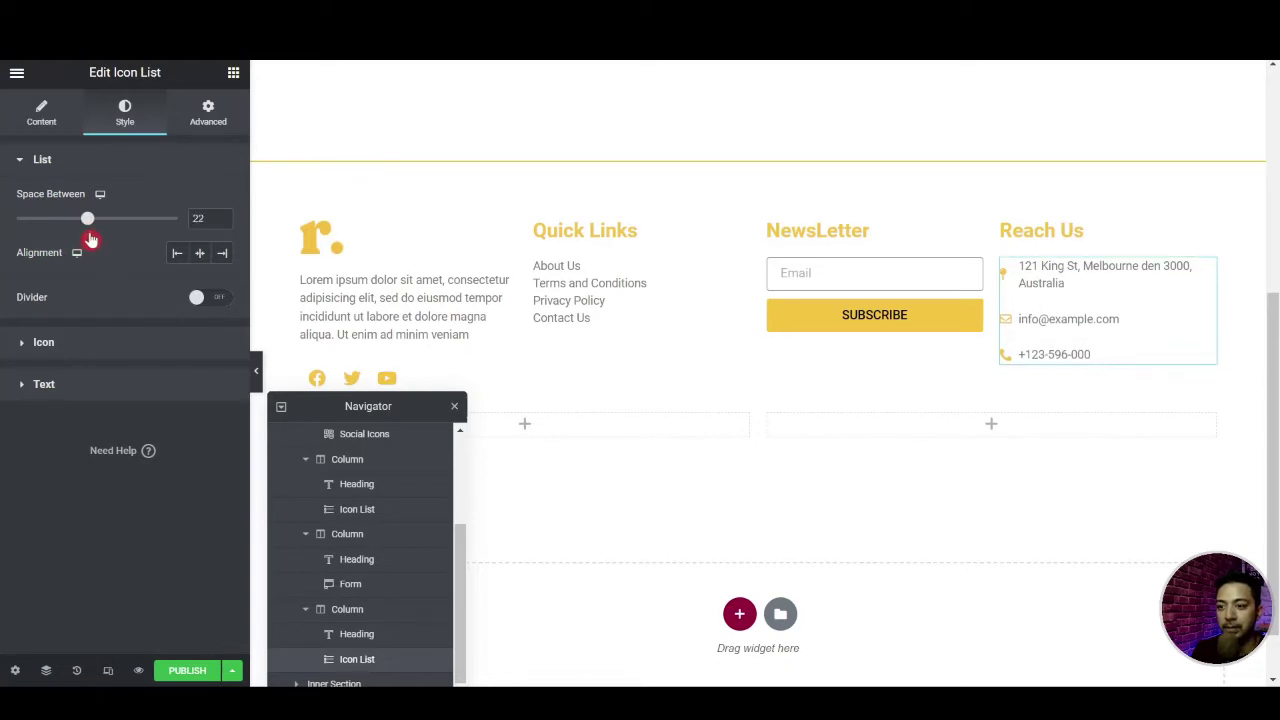
Paste a copy of the Quick Links icon list into the first column of the footer's bottom row and remove its About Us item
scroll(657, 255, "down", 1)
right_click(745, 205)
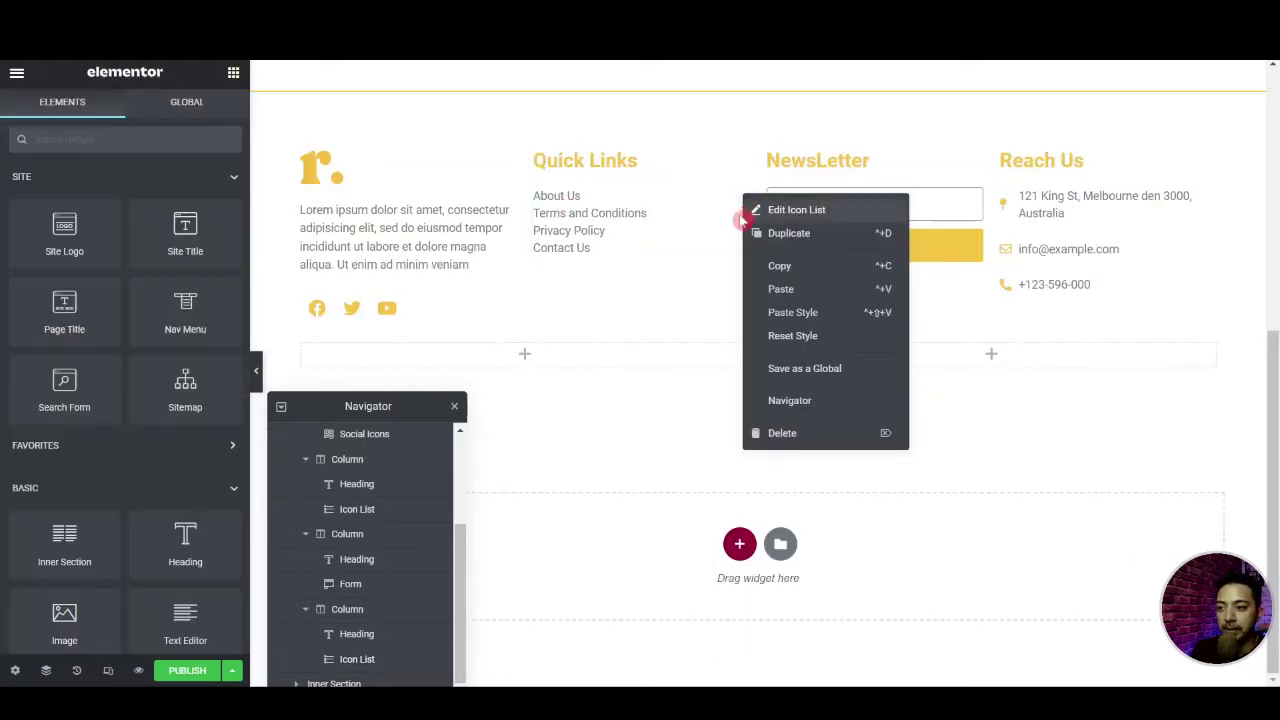
left_click(756, 266)
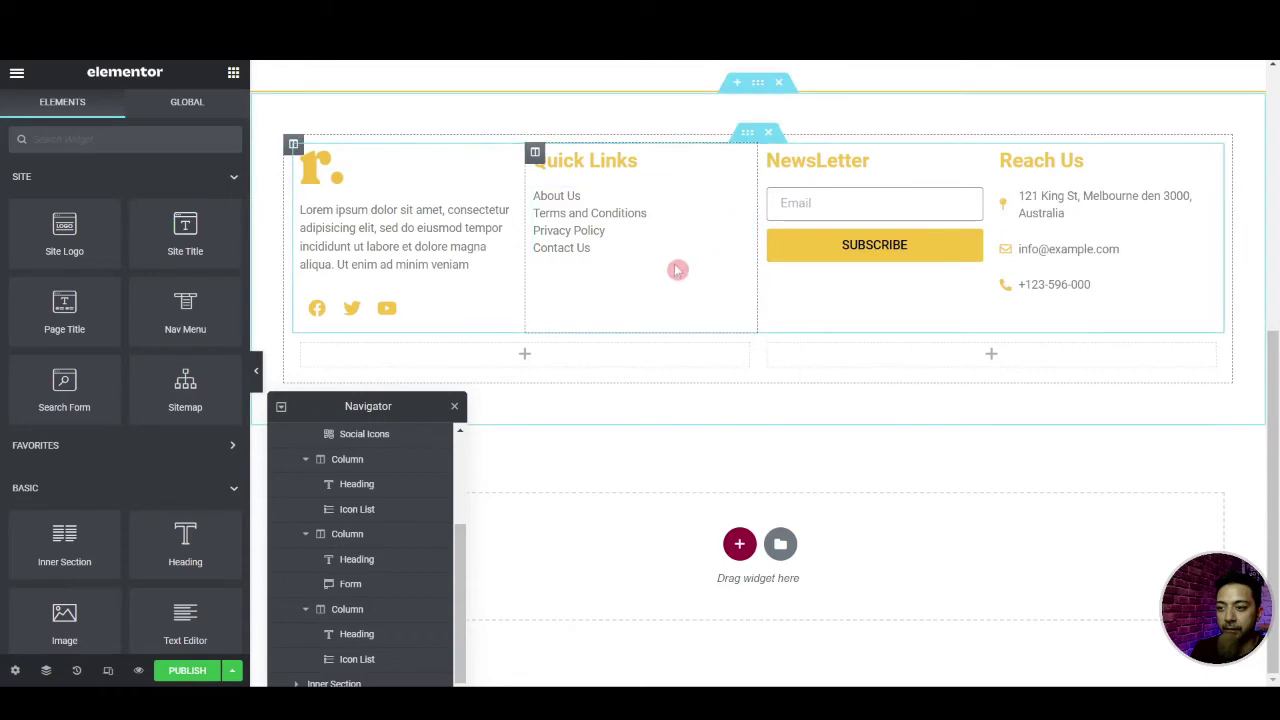
right_click(525, 360)
left_click(561, 482)
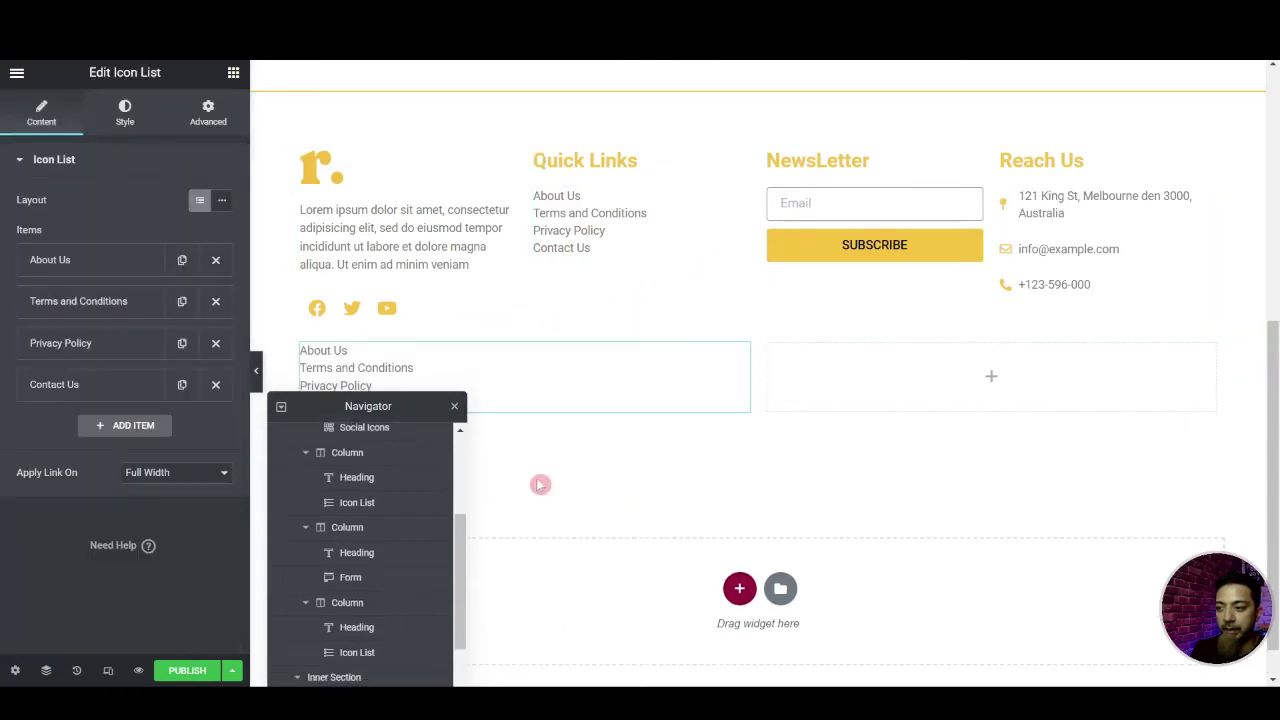
left_click(215, 261)
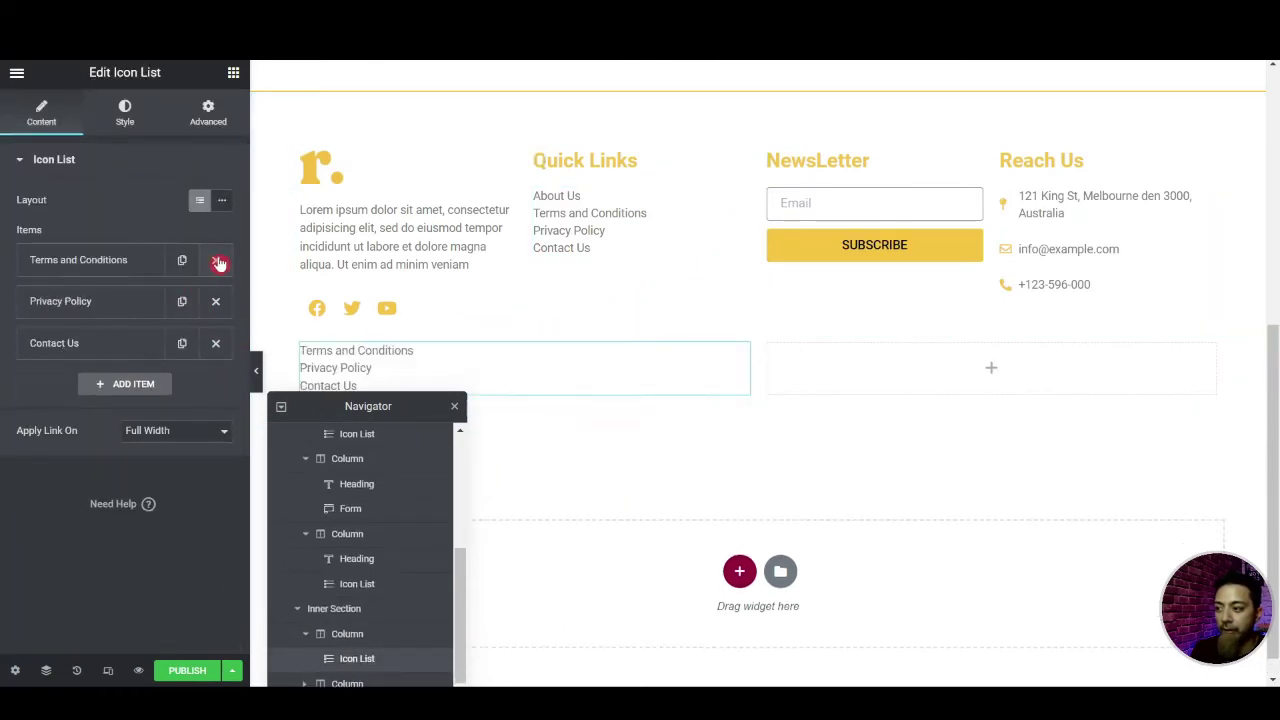
Remove the Contact Us item from the bottom row's icon list and set the list's layout to inline
left_click(216, 344)
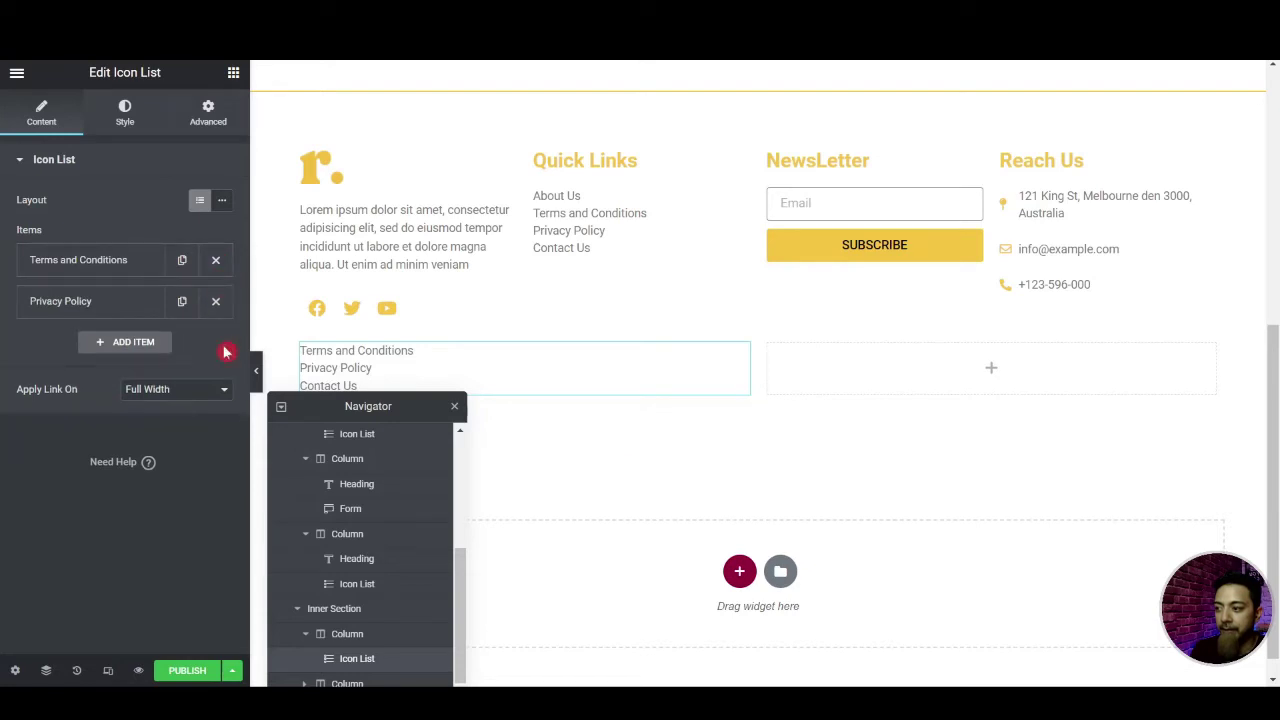
left_click(222, 200)
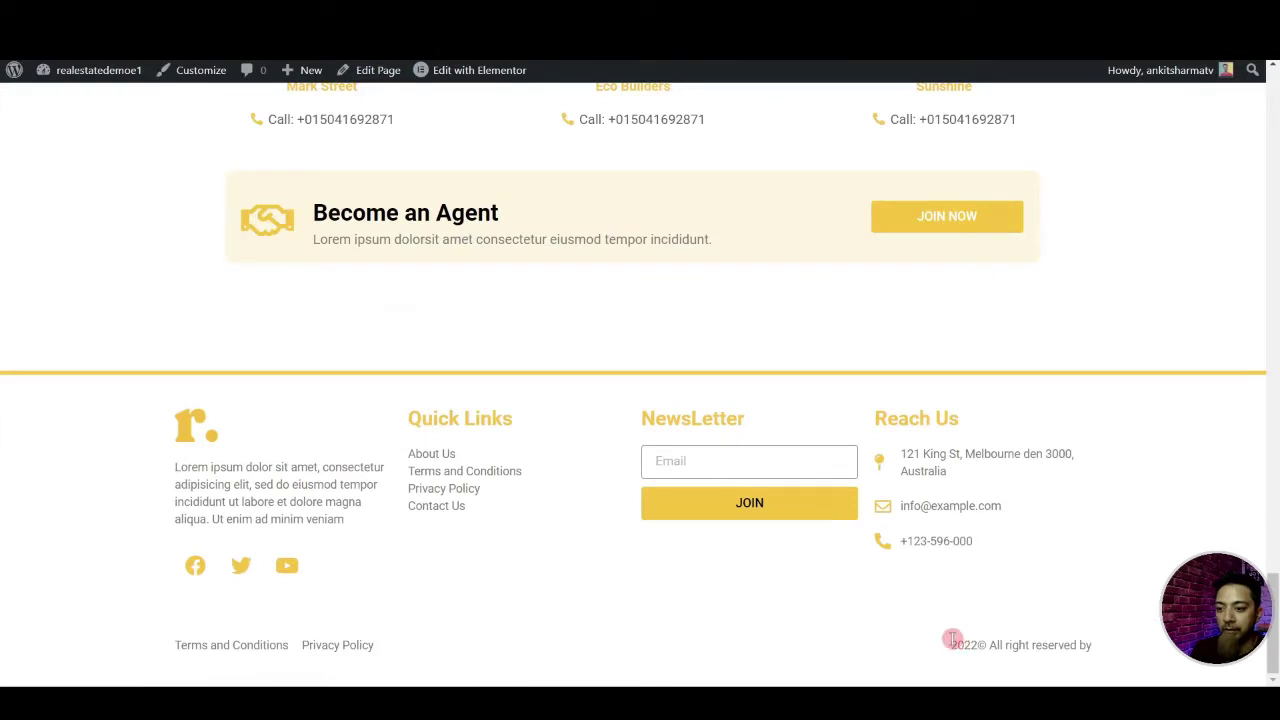
Copy the reference footer's copyright text and place a duplicate of the legal links list in the bottom row's second column
left_click_drag(952, 640, 1111, 643)
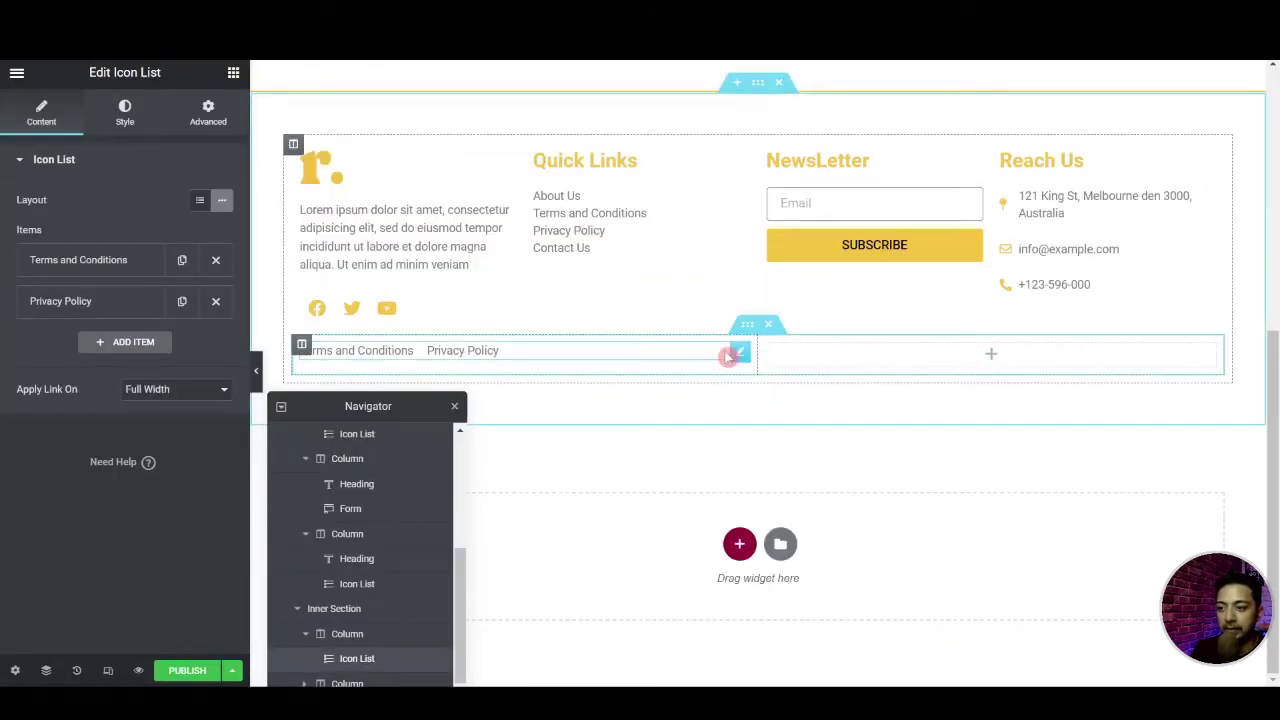
right_click(740, 356)
left_click(786, 390)
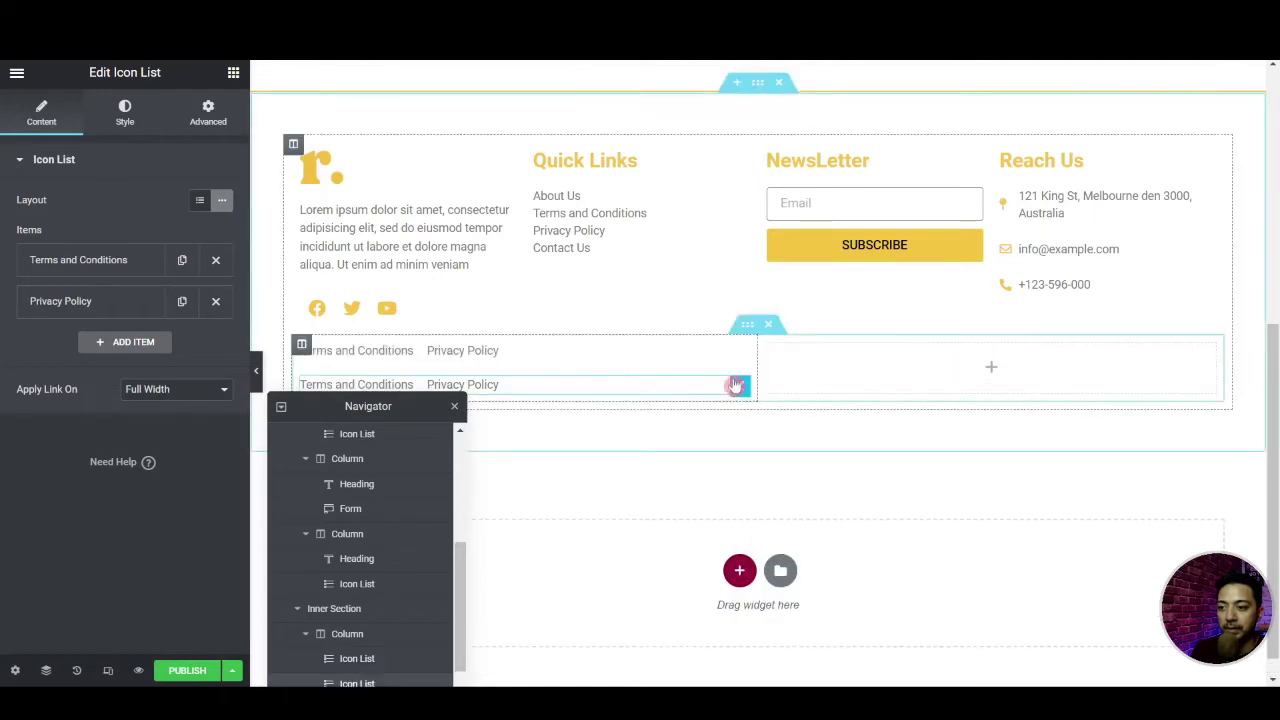
left_click_drag(729, 380, 990, 357)
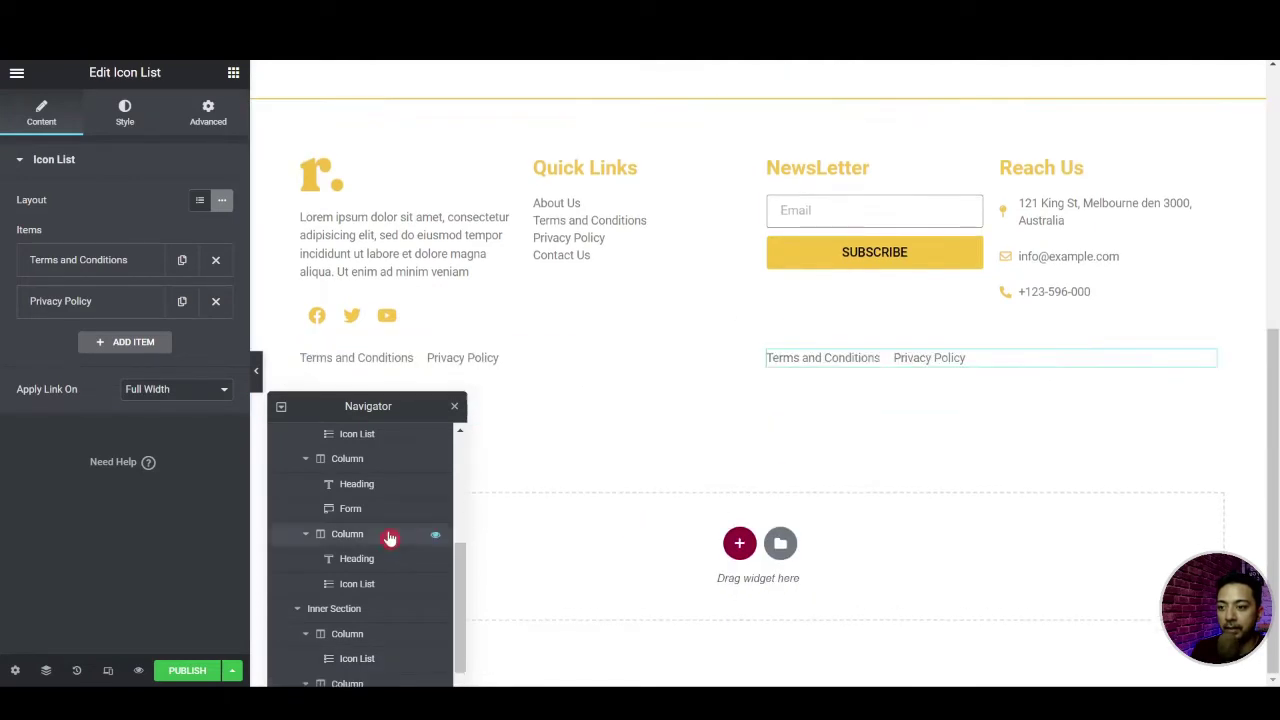
Reduce the duplicated list to one item reading "2022© All right reserved by" and align it right
left_click(215, 301)
left_click(86, 262)
triple_click(113, 323)
key("ctrl+v")
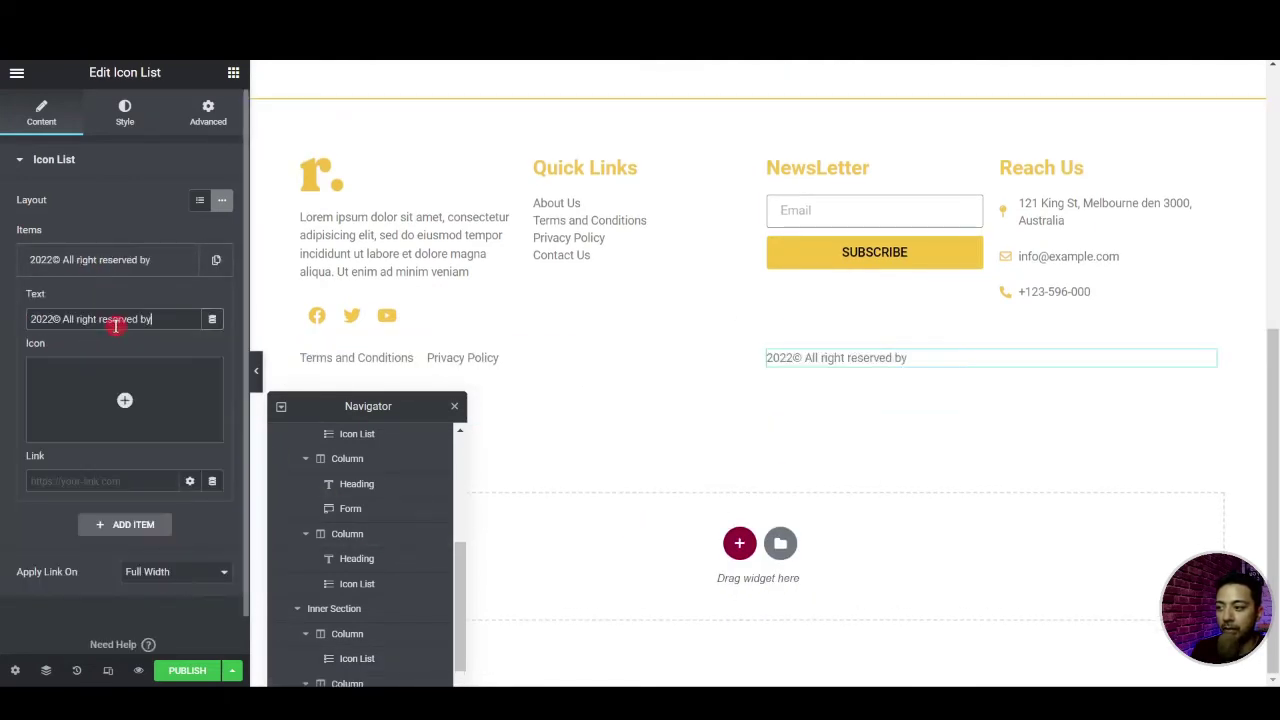
left_click(133, 112)
left_click(222, 253)
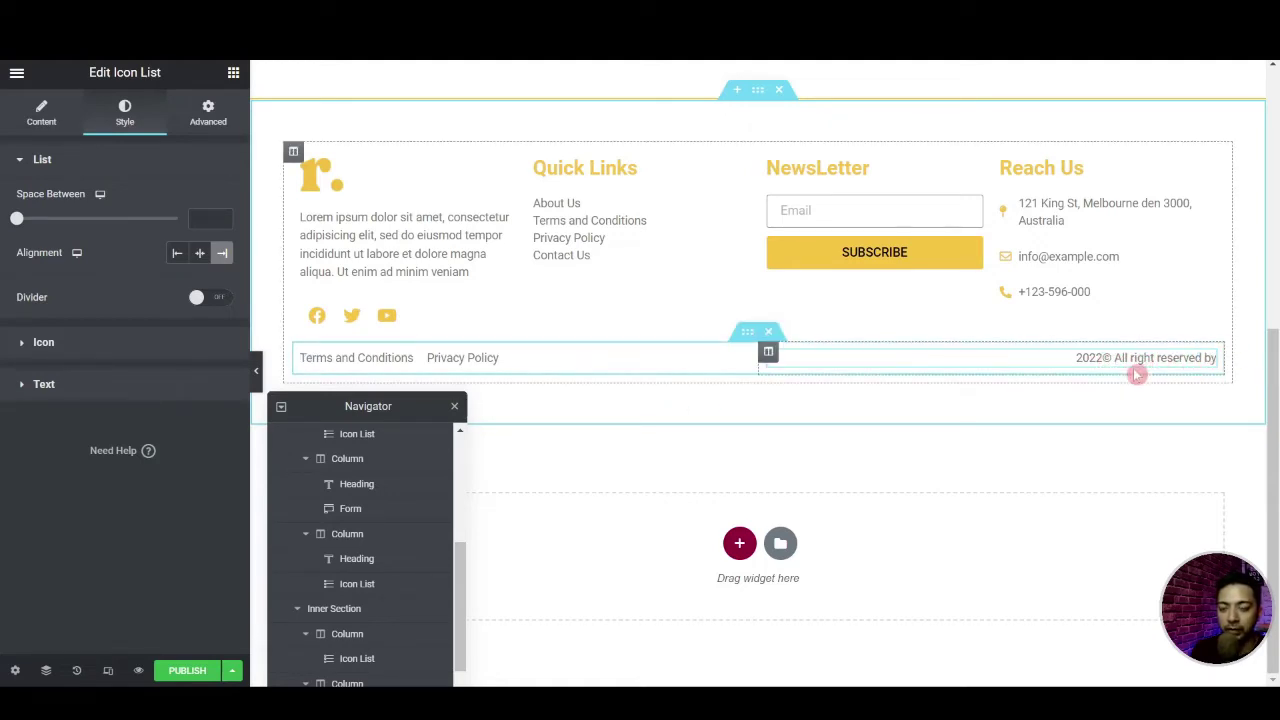
Publish the footer template with a display condition that includes the Entire Site
left_click(188, 671)
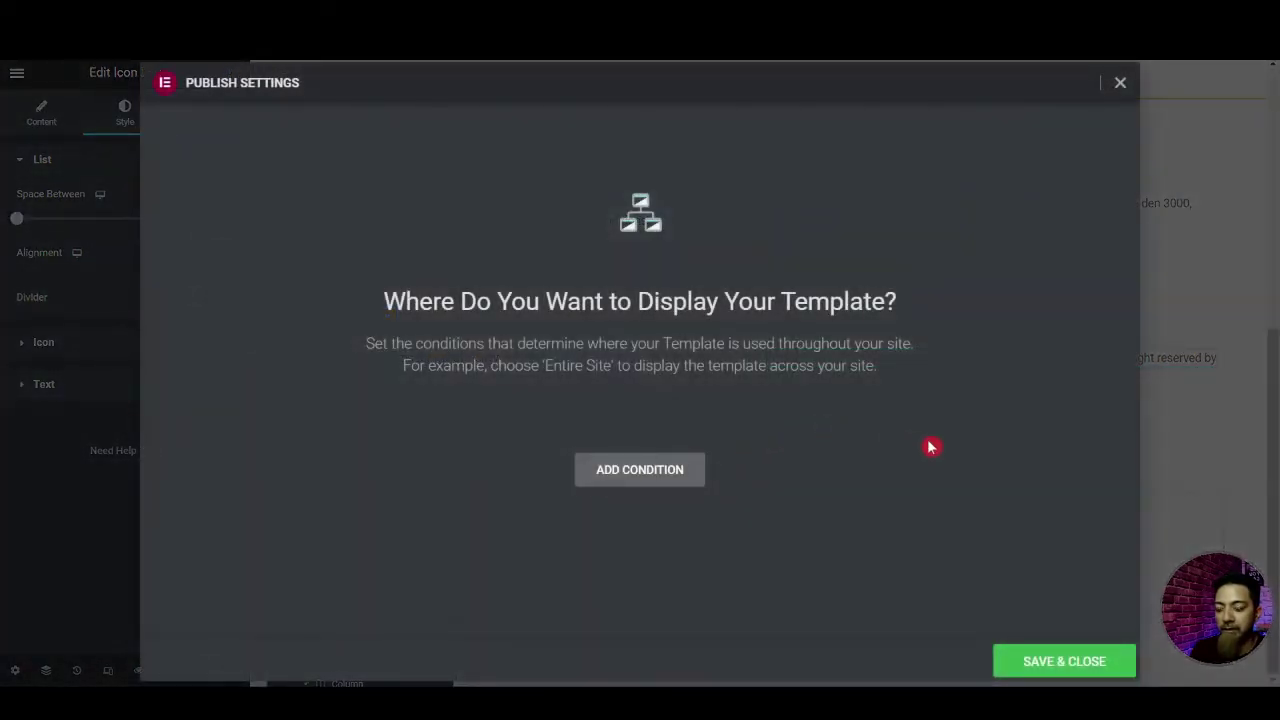
left_click(689, 474)
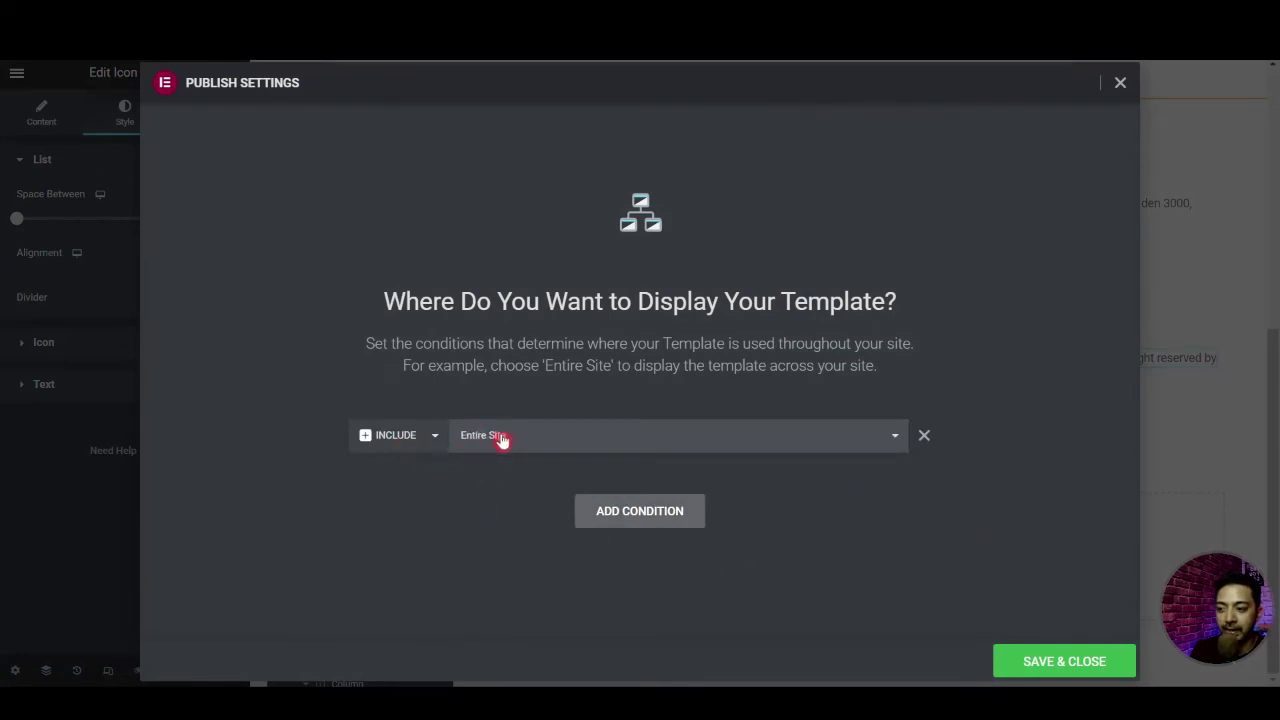
left_click(1043, 670)
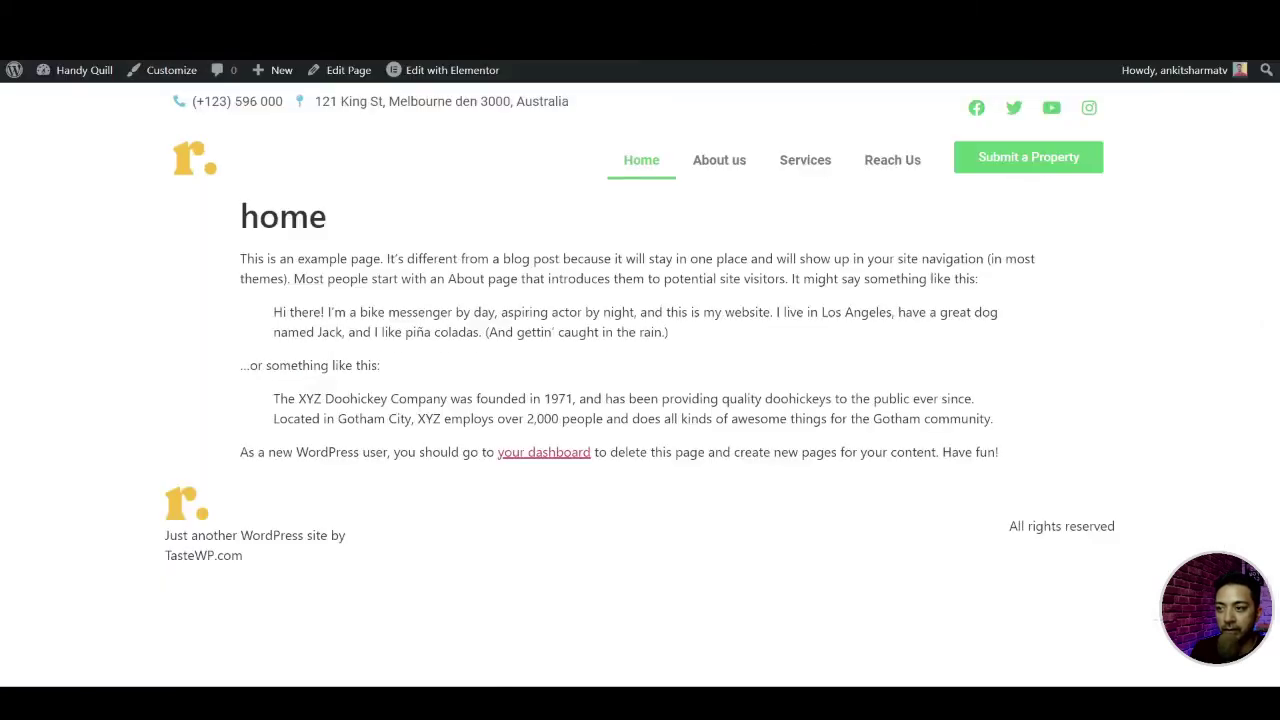
Reload the site's home page and check the published header and footer against the page content
left_click(84, 70)
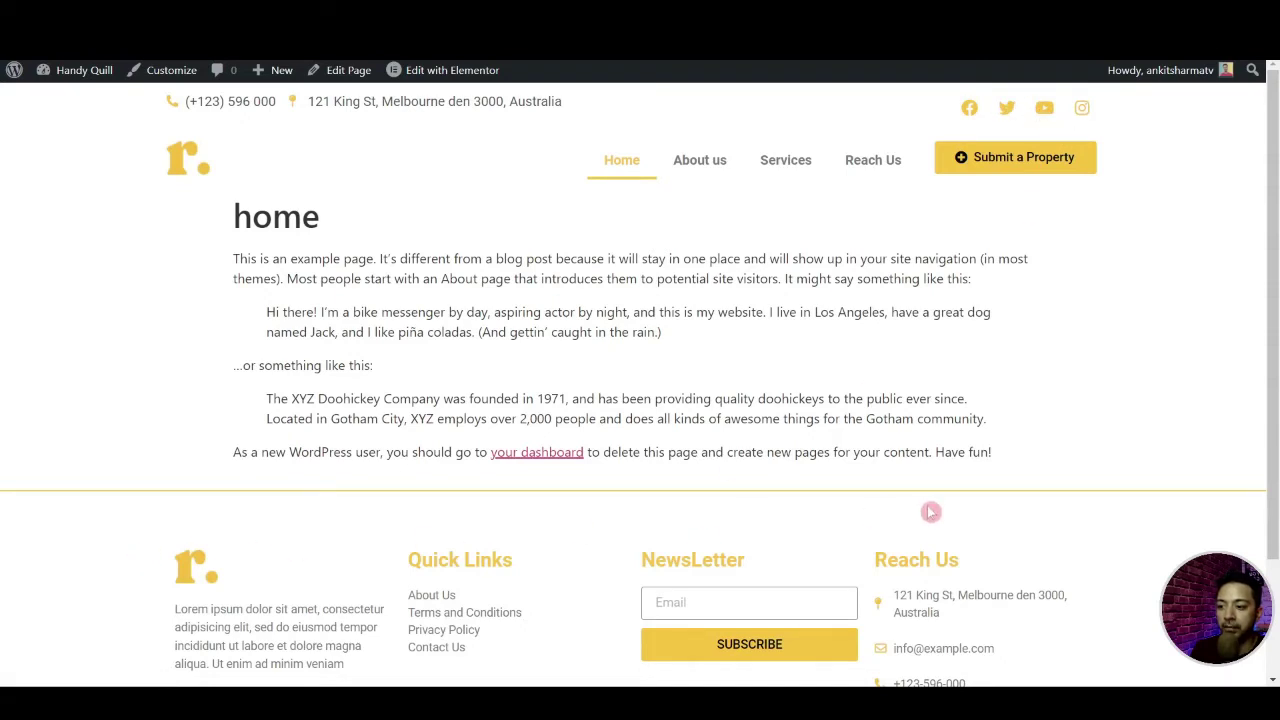
scroll(931, 512, "down", 2)
scroll(640, 380, "up", 2)
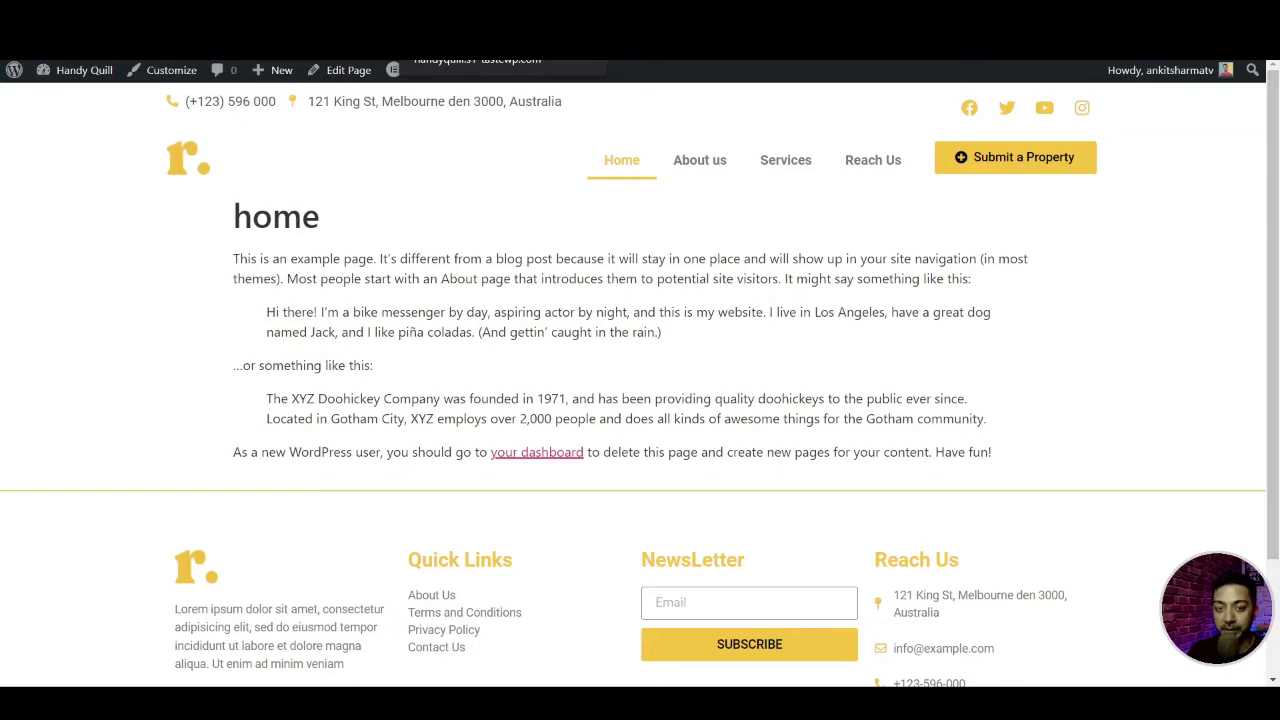
Open the home front page from the WordPress pages list for editing with Elementor
key("ctrl+Tab")
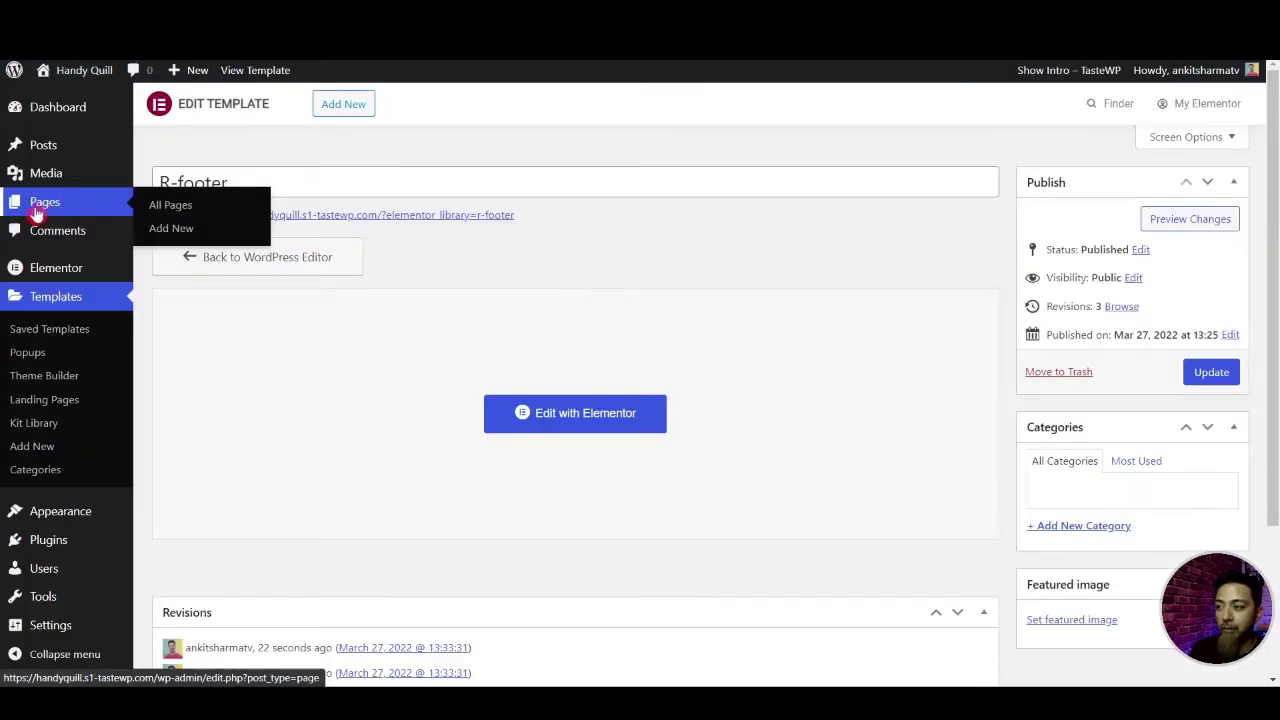
left_click(40, 204)
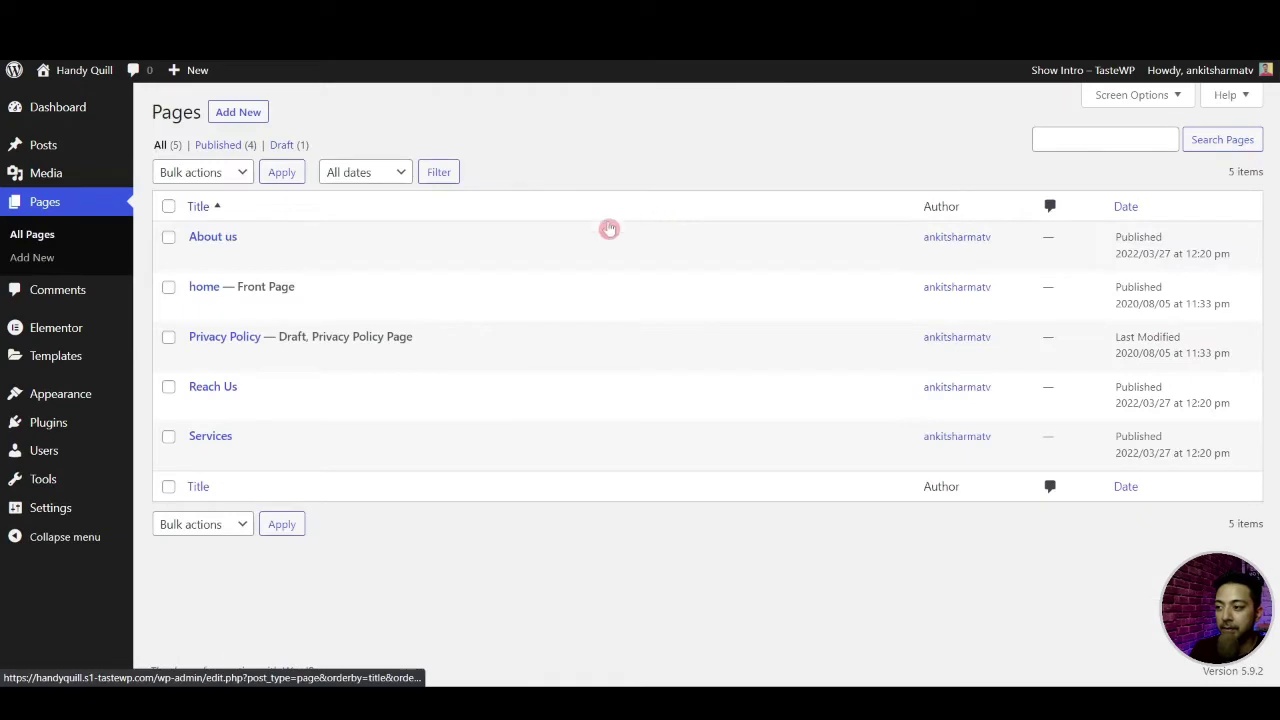
left_click(198, 308)
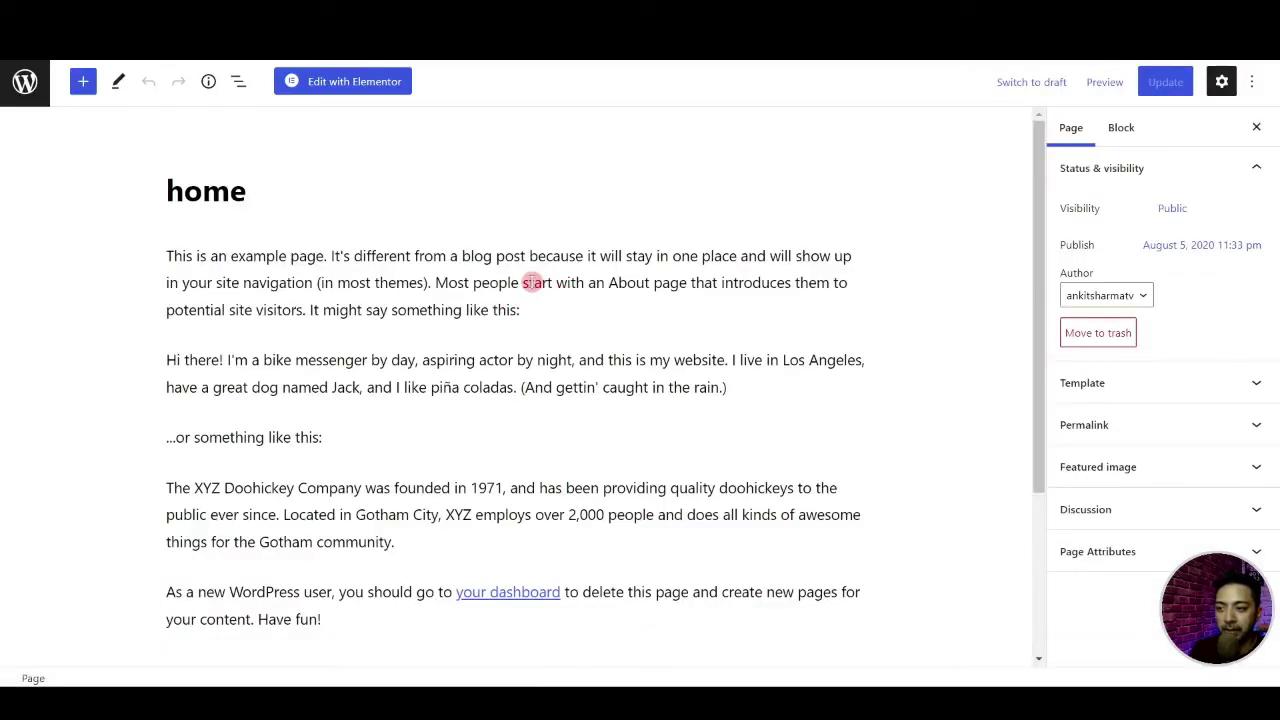
left_click(373, 93)
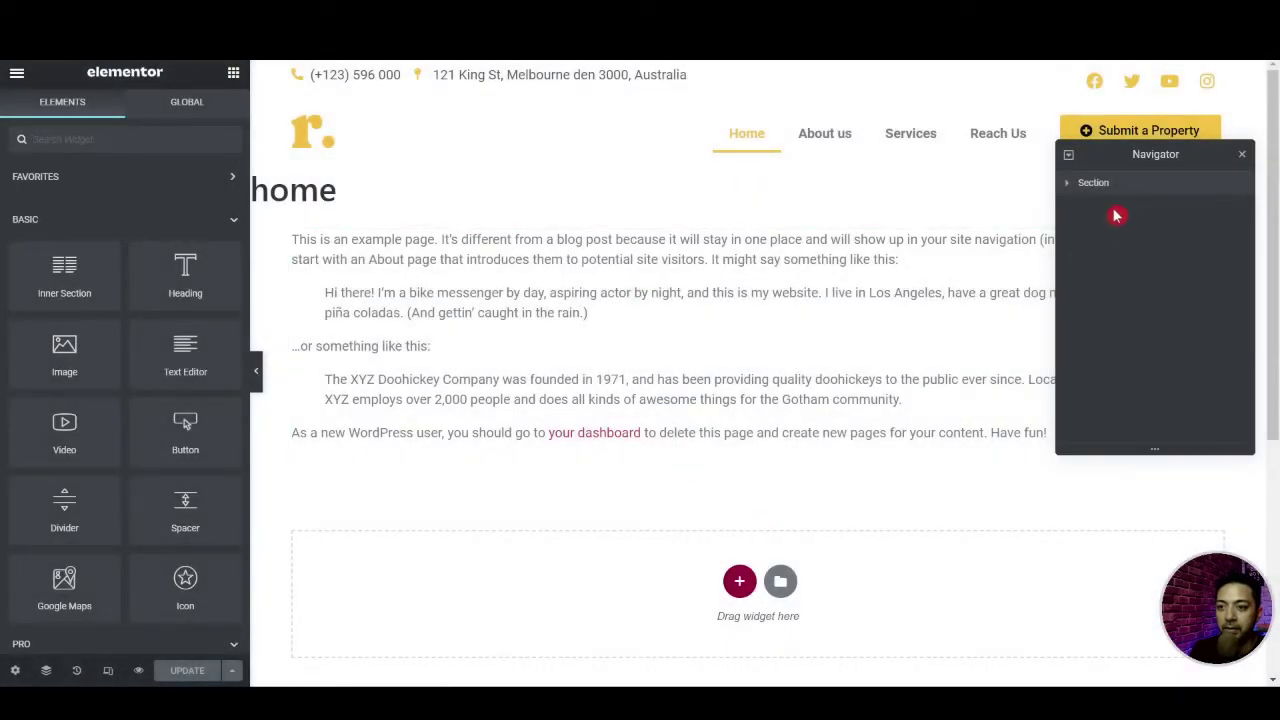
Delete the section holding the sample text from the home page and save the page
left_click_drag(1137, 150, 1122, 519)
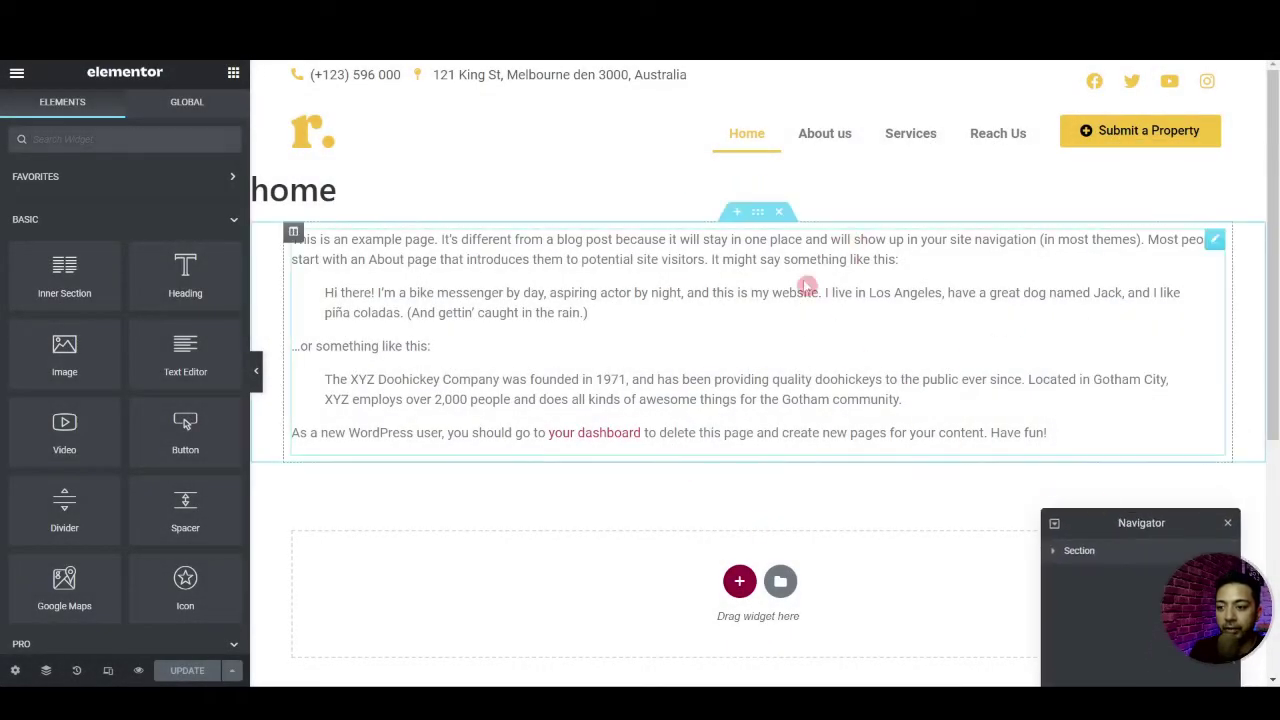
left_click(779, 212)
key("ctrl+s")
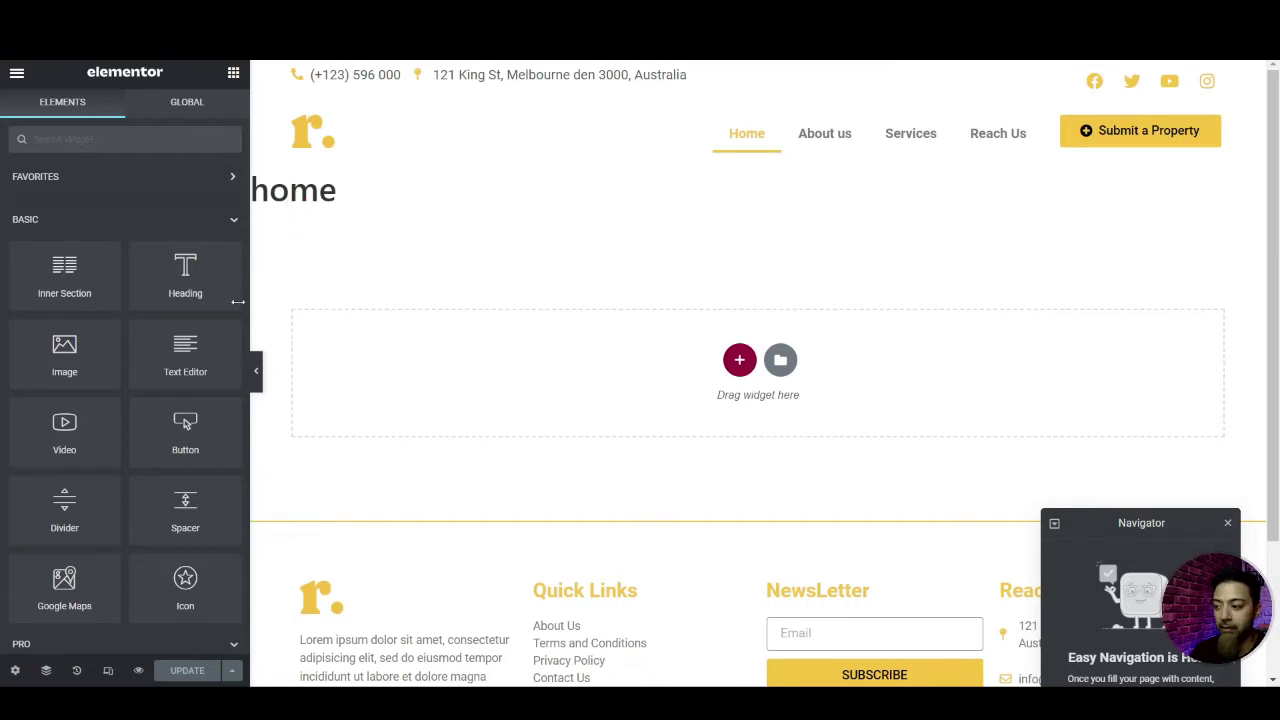
Hide the home page's title through its page settings
left_click(16, 673)
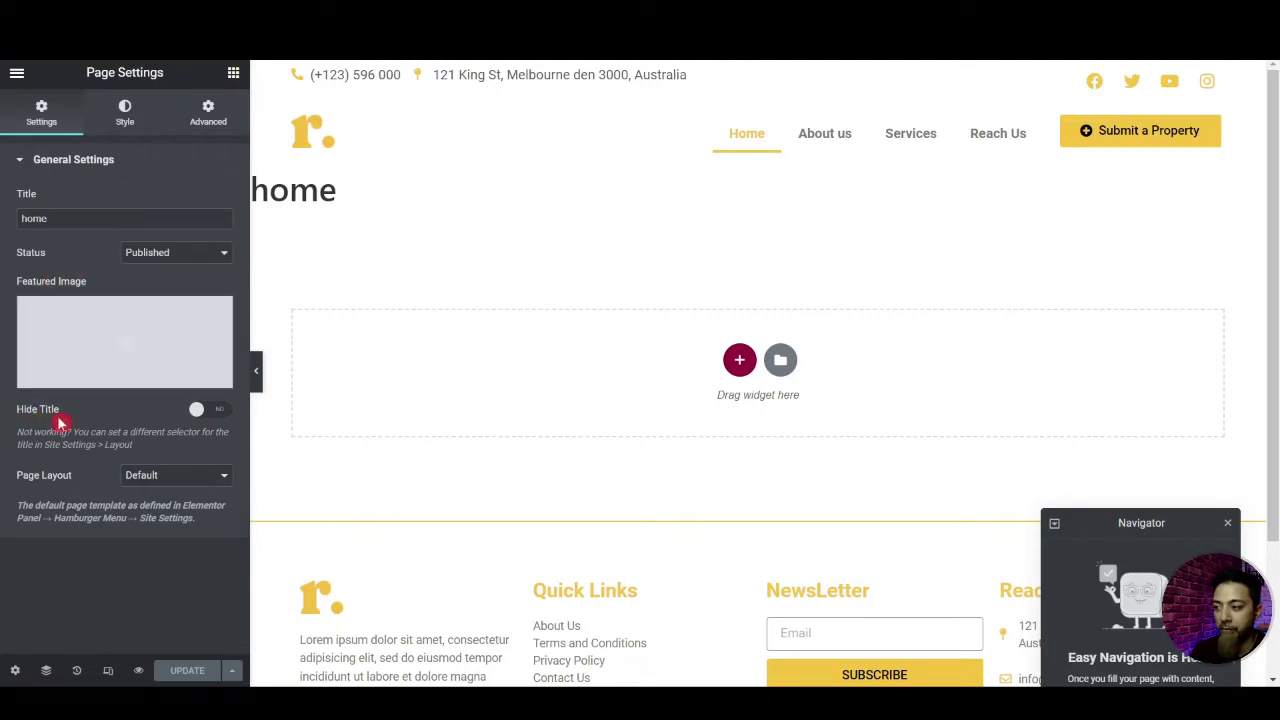
left_click(219, 418)
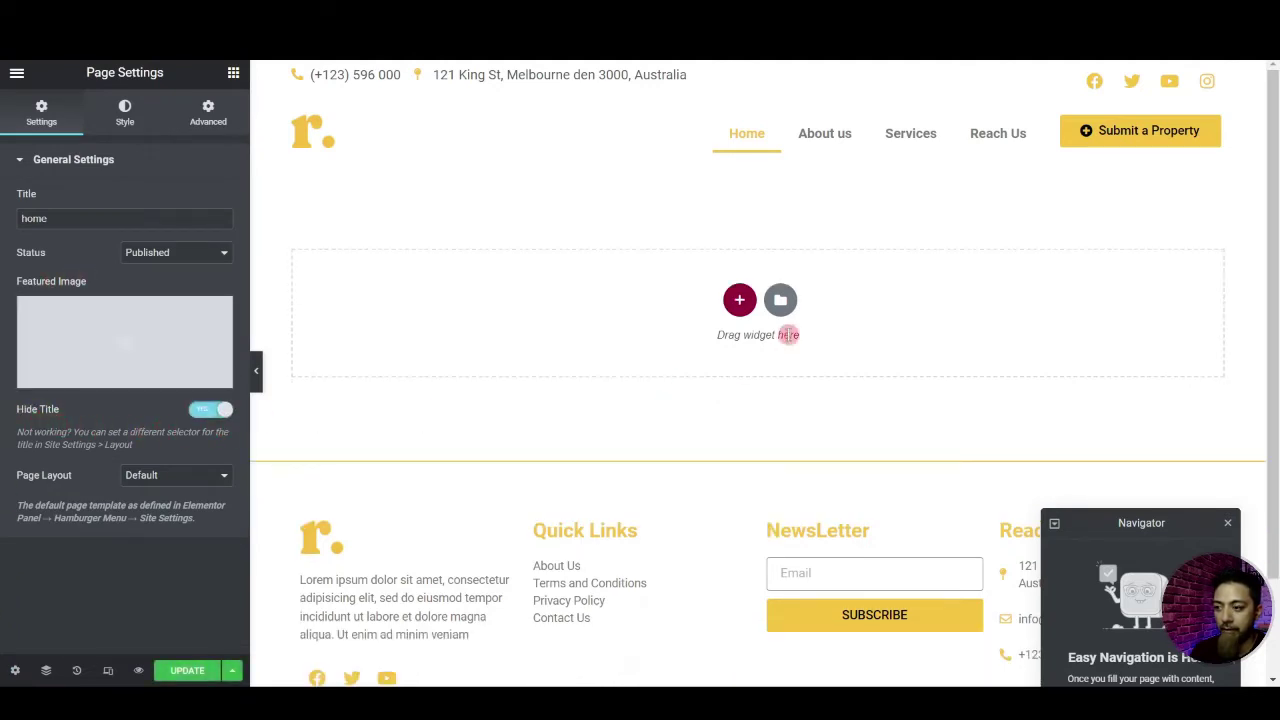
Add a single-column section to the home page and give it a minimum height of 500 px
left_click(745, 302)
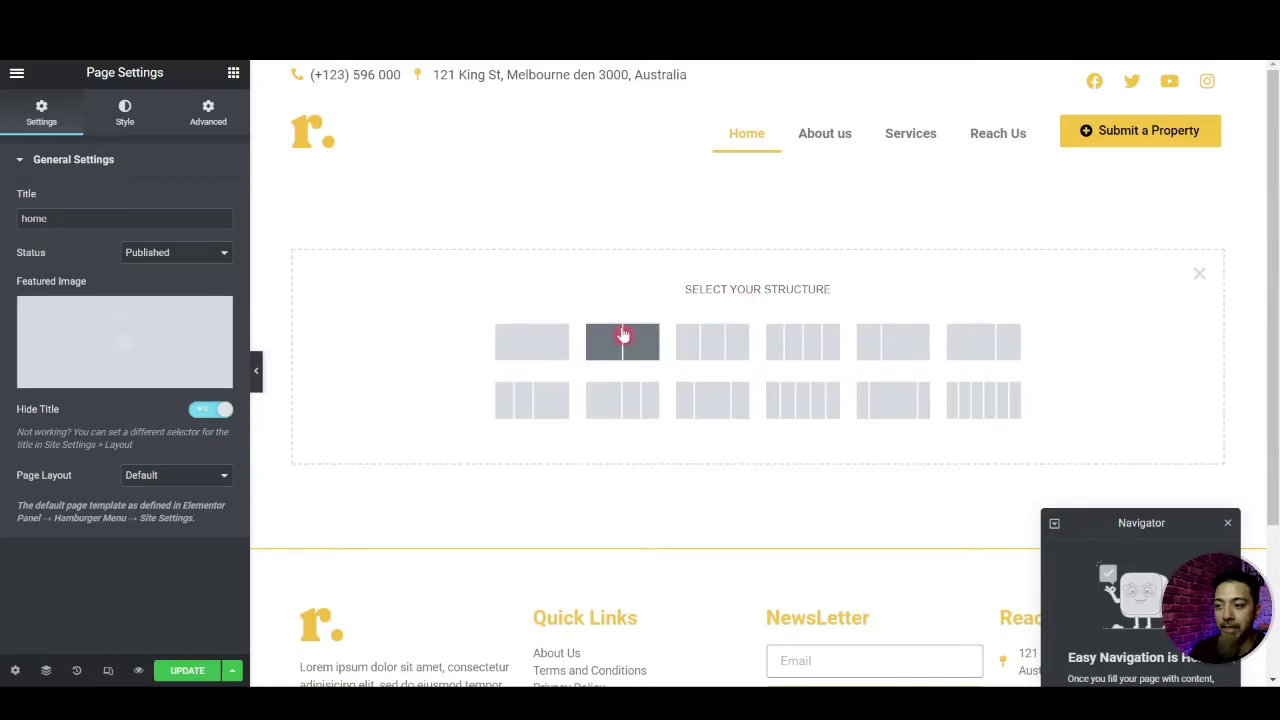
left_click(508, 353)
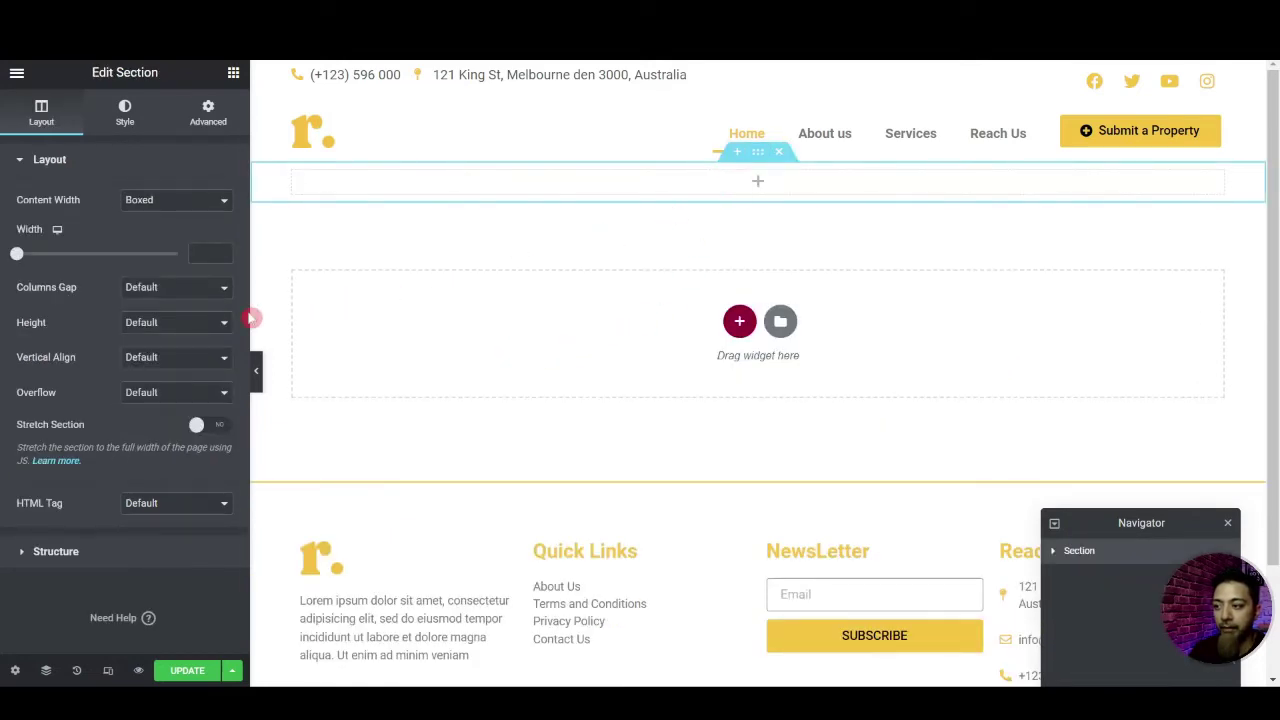
left_click(168, 329)
left_click(162, 367)
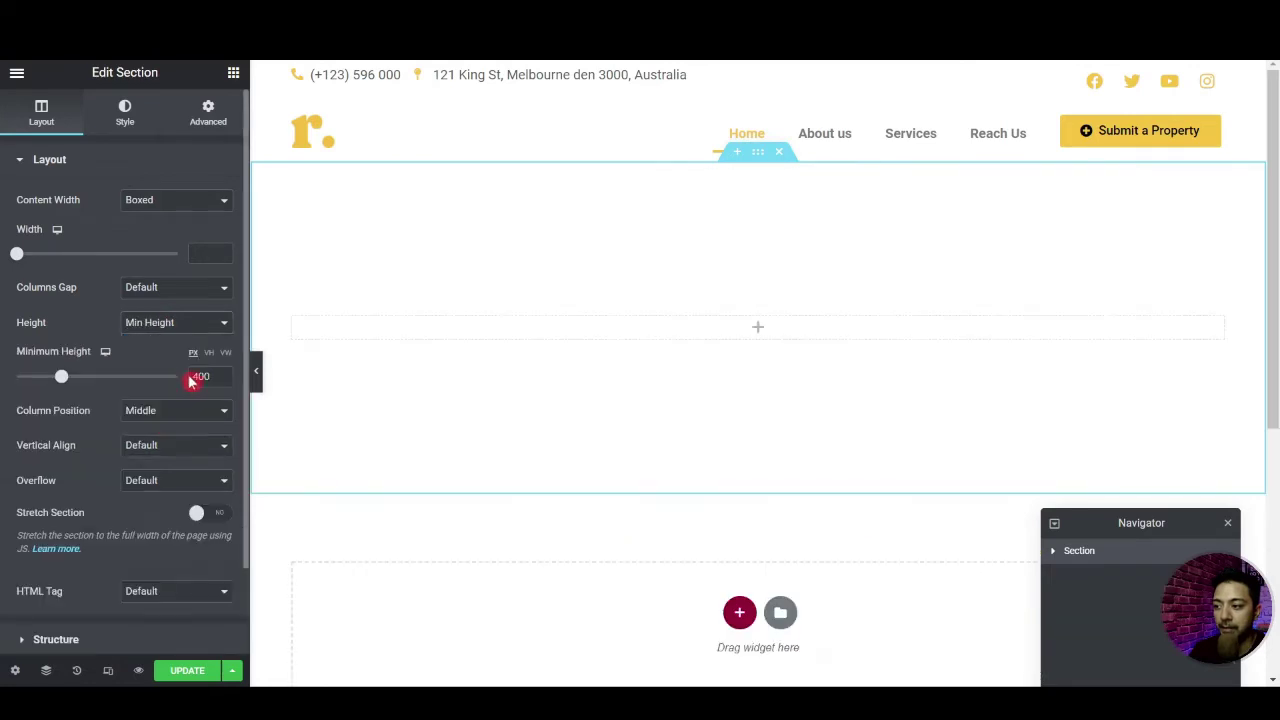
double_click(190, 376)
type("500")
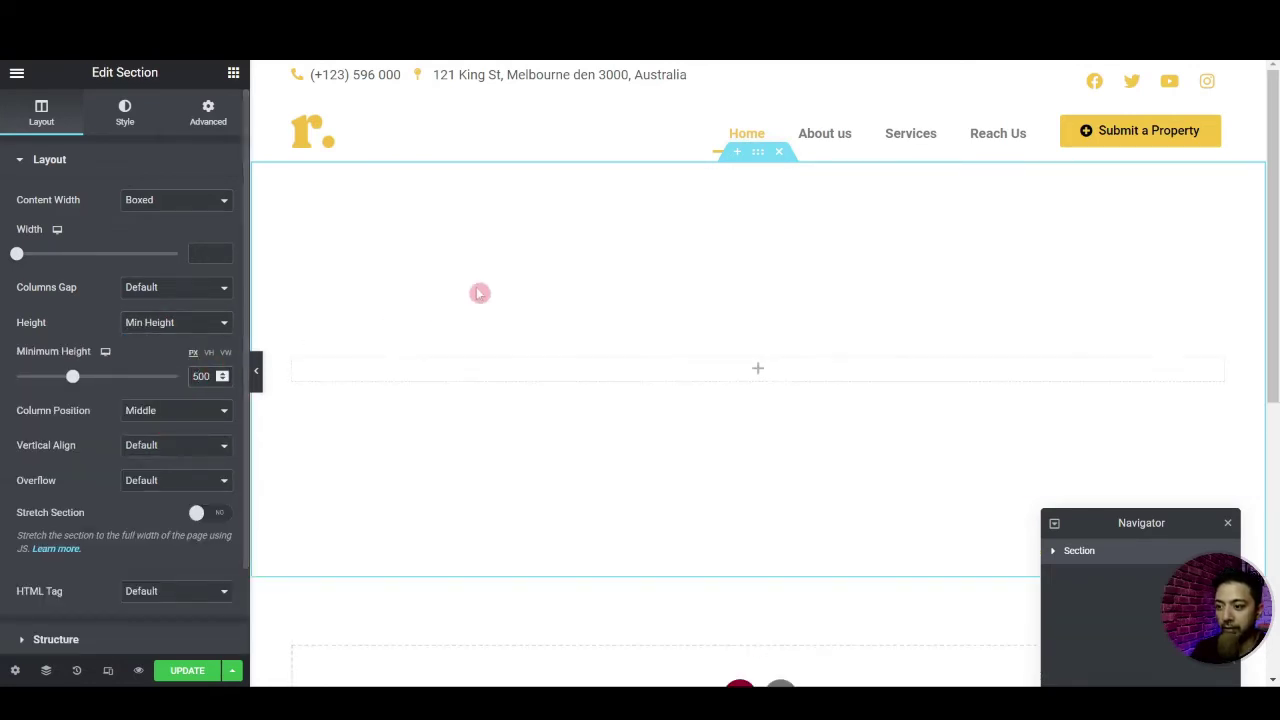
Give the new section a classic background using the uploaded image banner.jpg
left_click(117, 115)
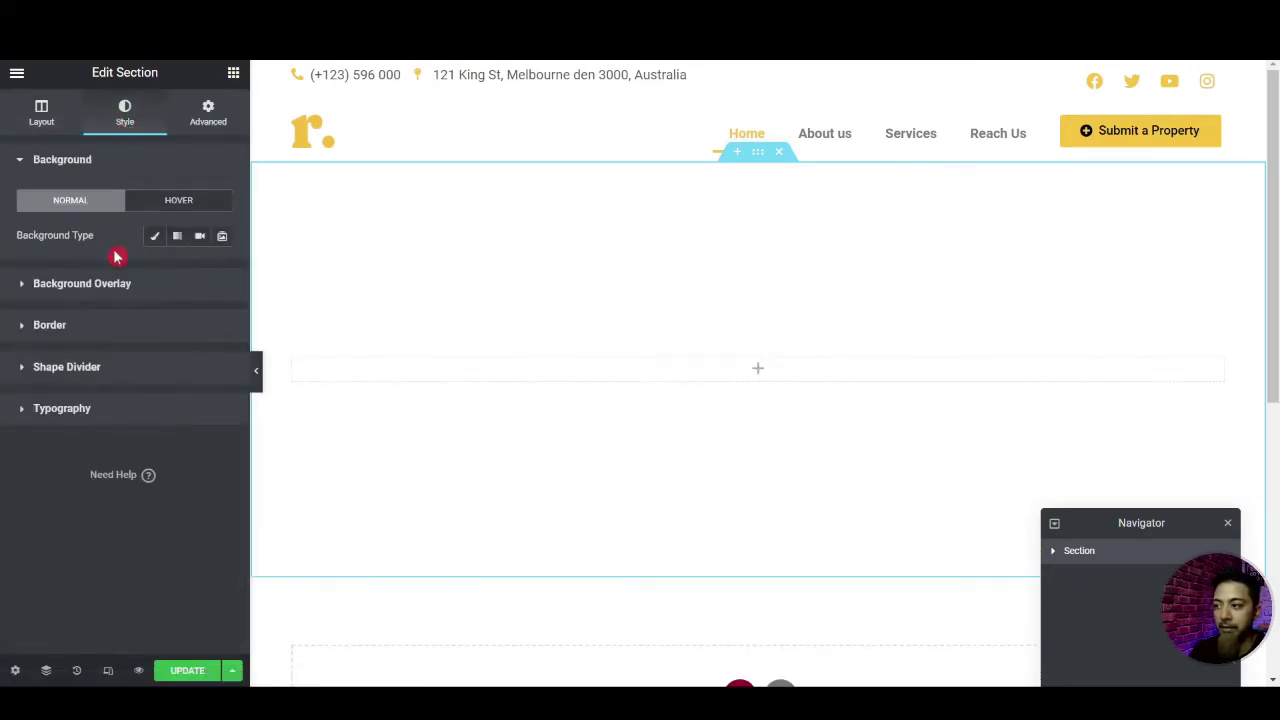
left_click(153, 243)
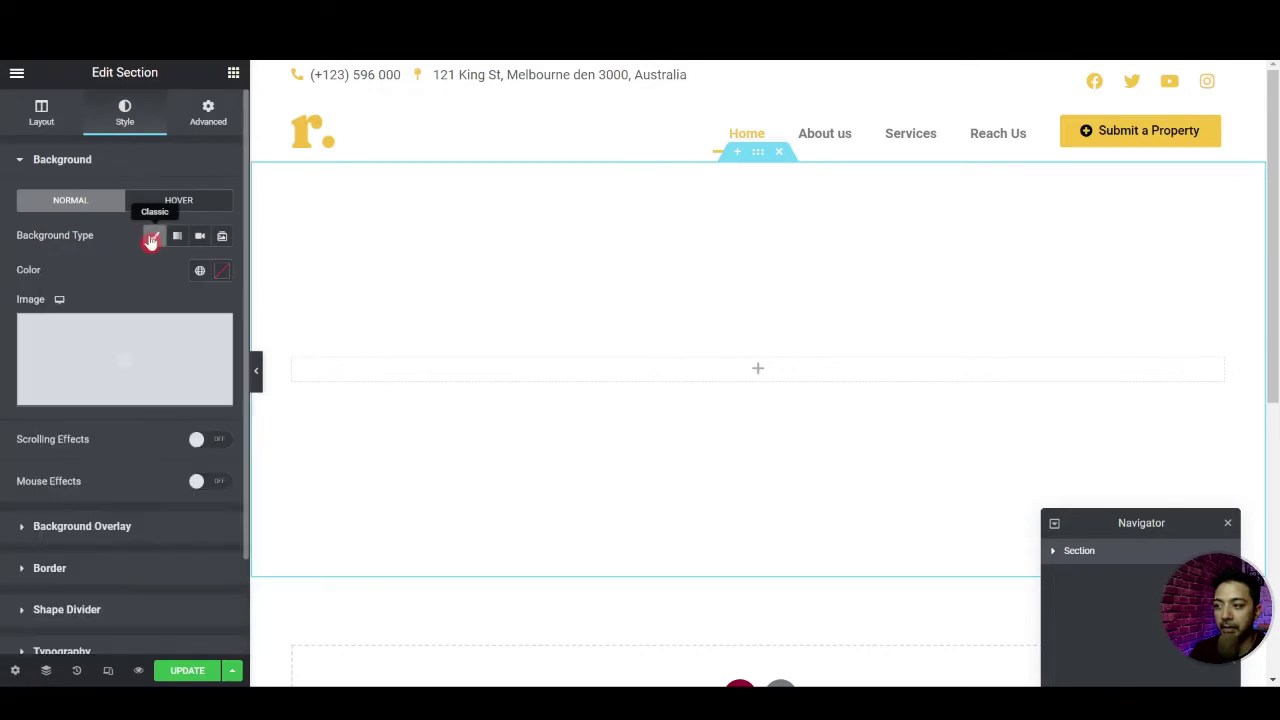
left_click(146, 335)
left_click(261, 139)
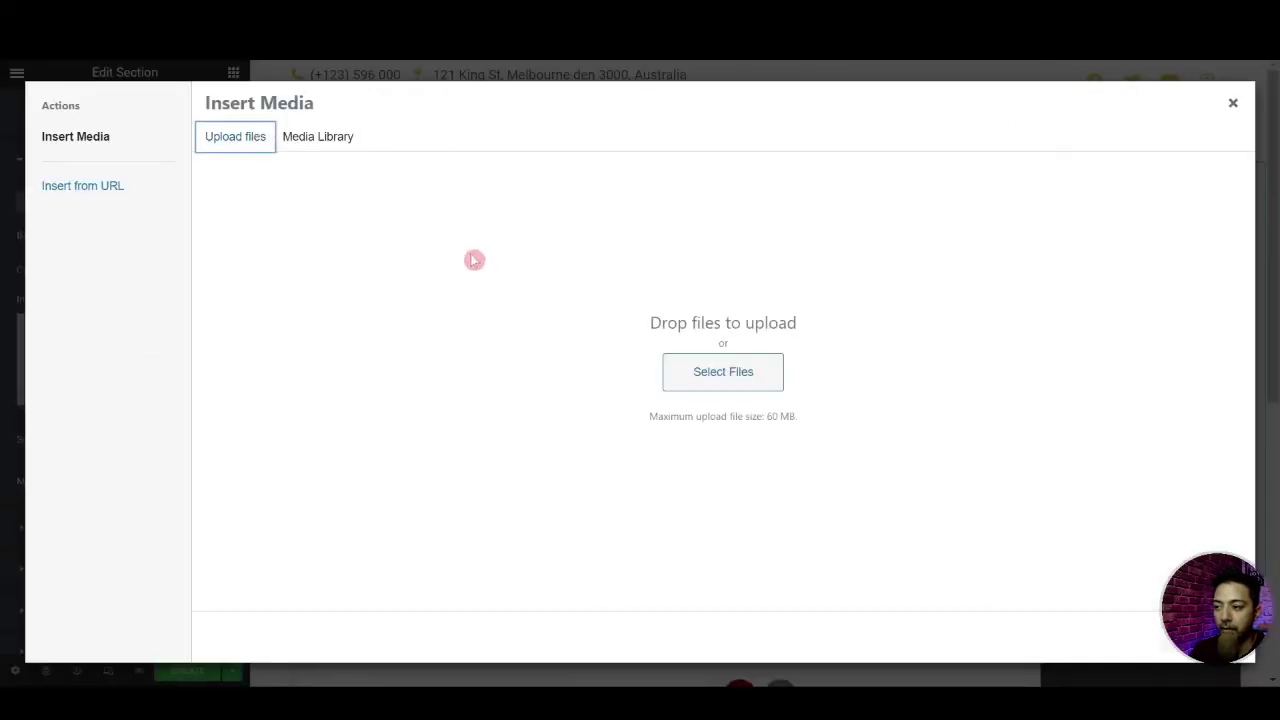
left_click(680, 366)
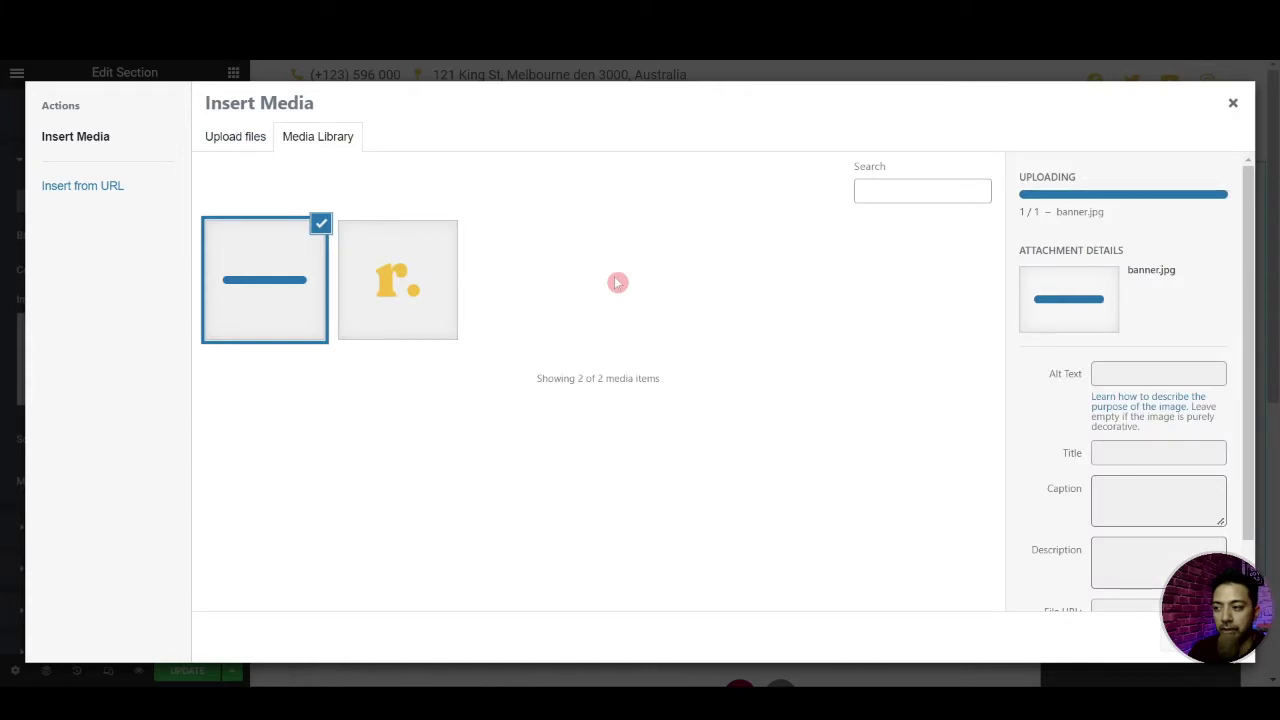
left_click(1144, 630)
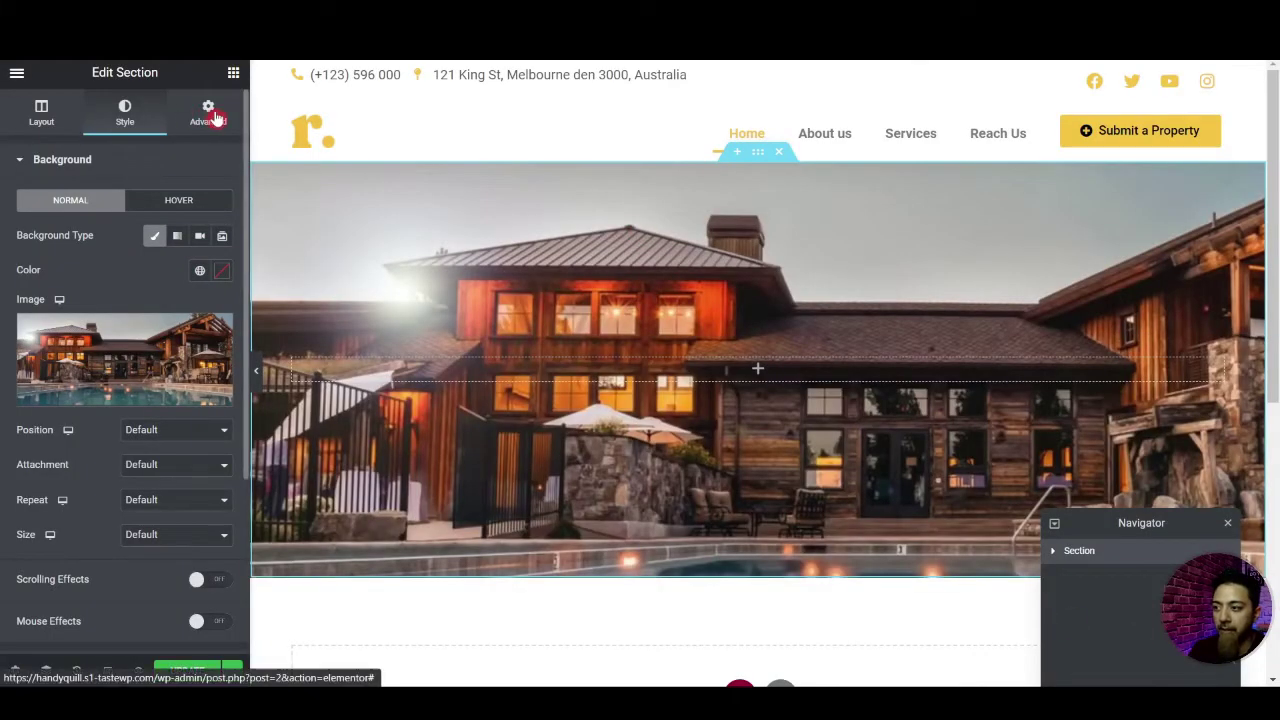
Set the banner section's Z-Index to 1
left_click(210, 114)
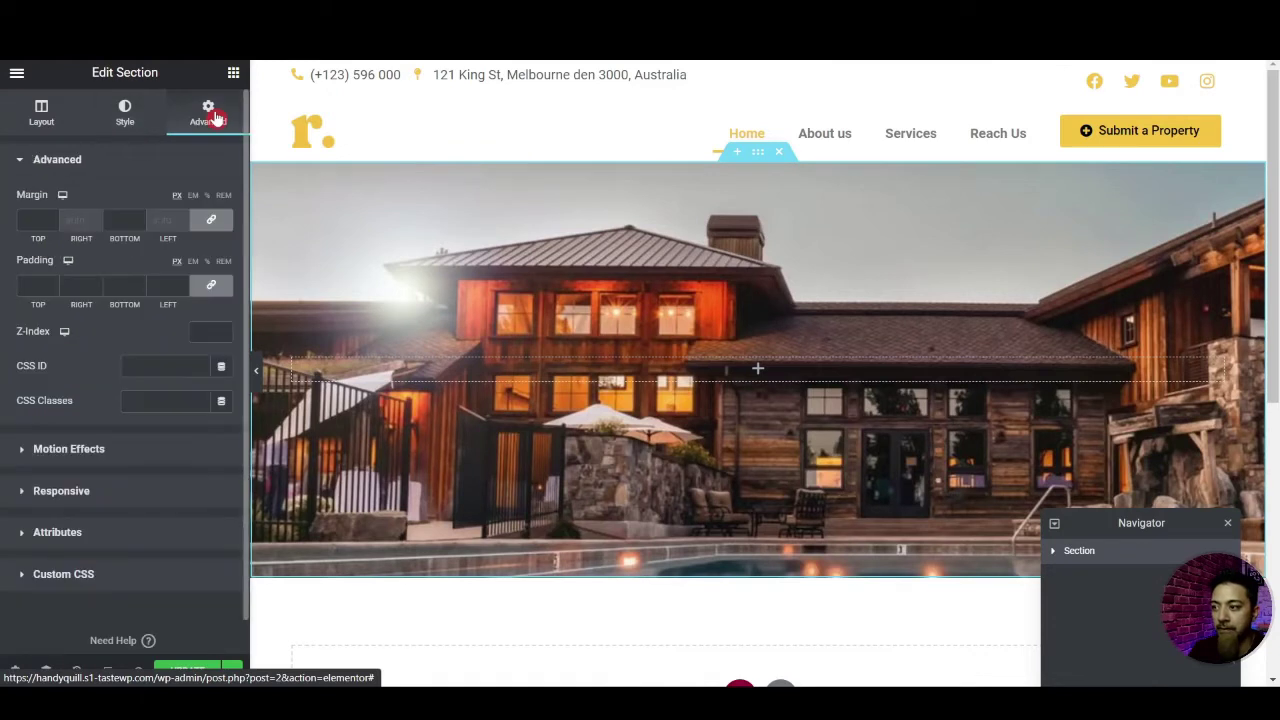
left_click(46, 337)
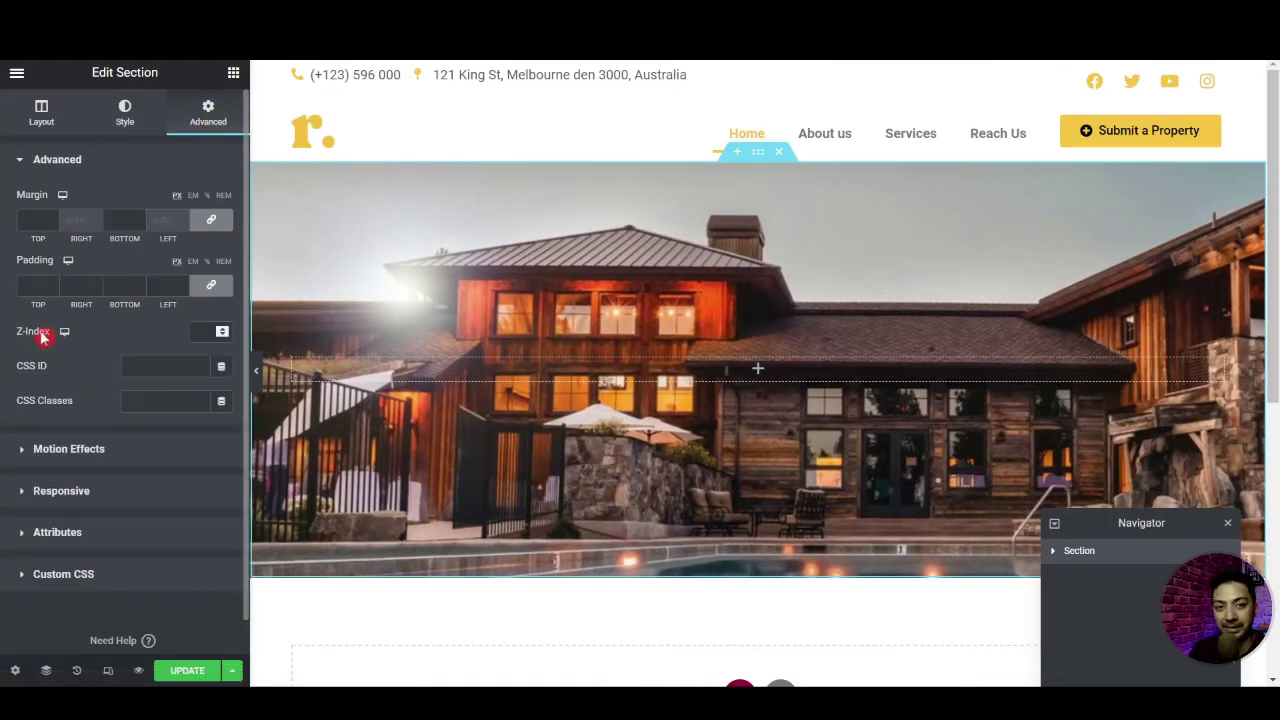
left_click(201, 334)
type("1")
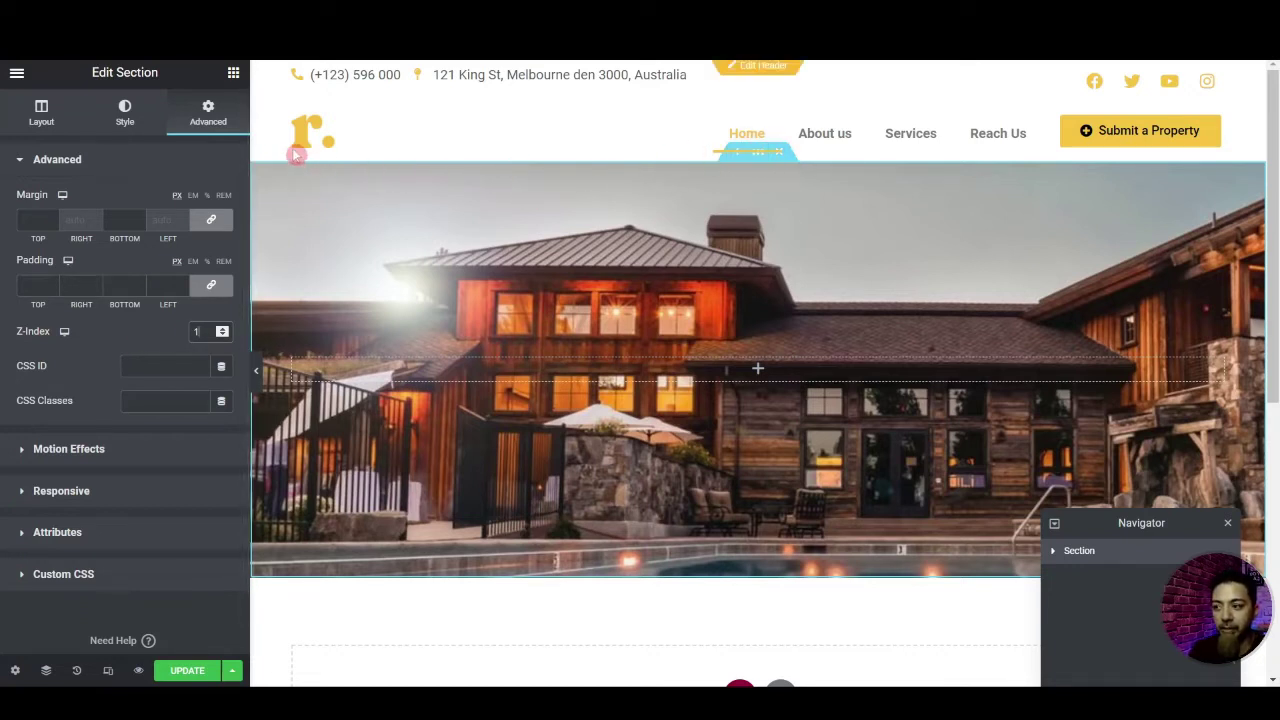
Switch to the header template and set the Z-Index of its contact-and-social-icons section to 100
left_click(1014, 113)
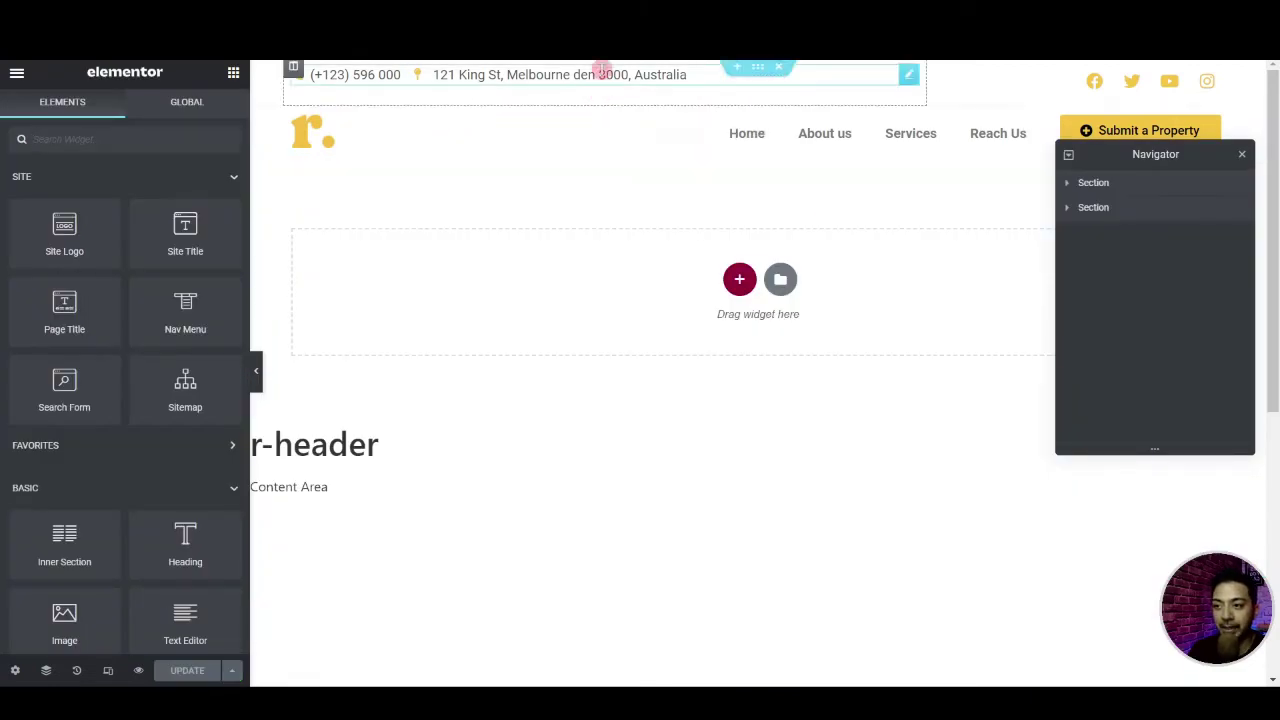
left_click(757, 69)
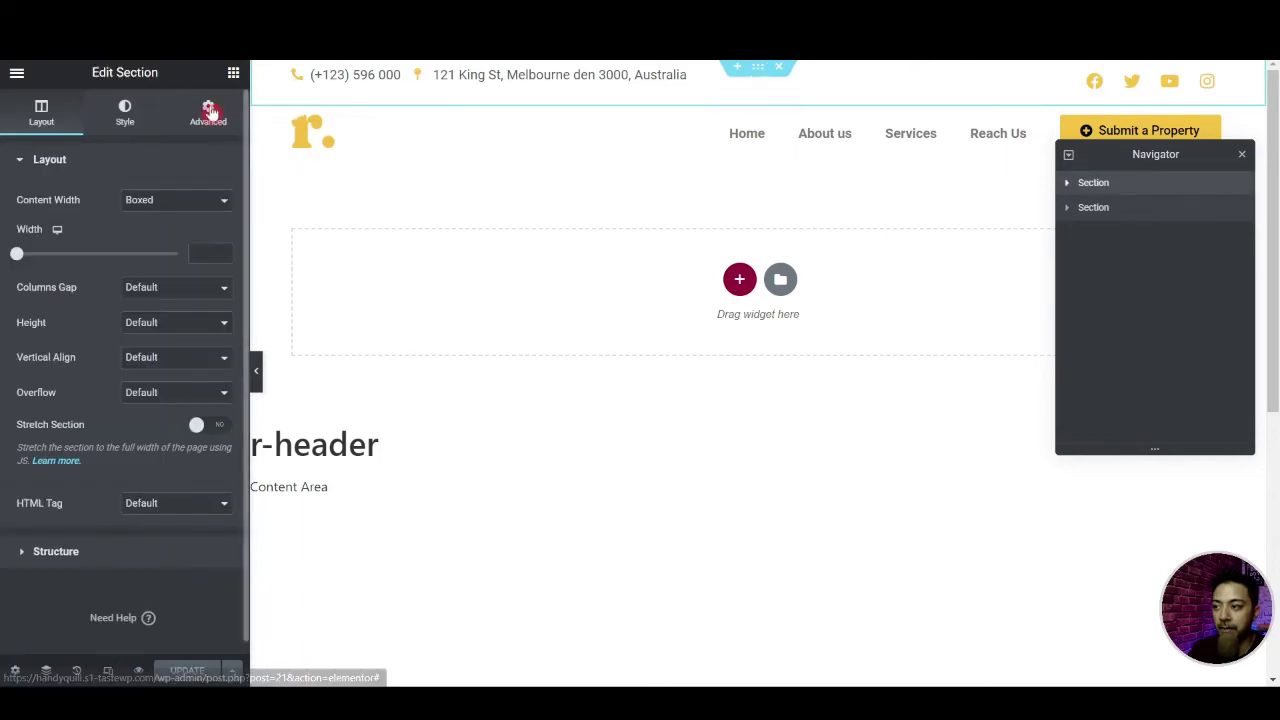
left_click(208, 110)
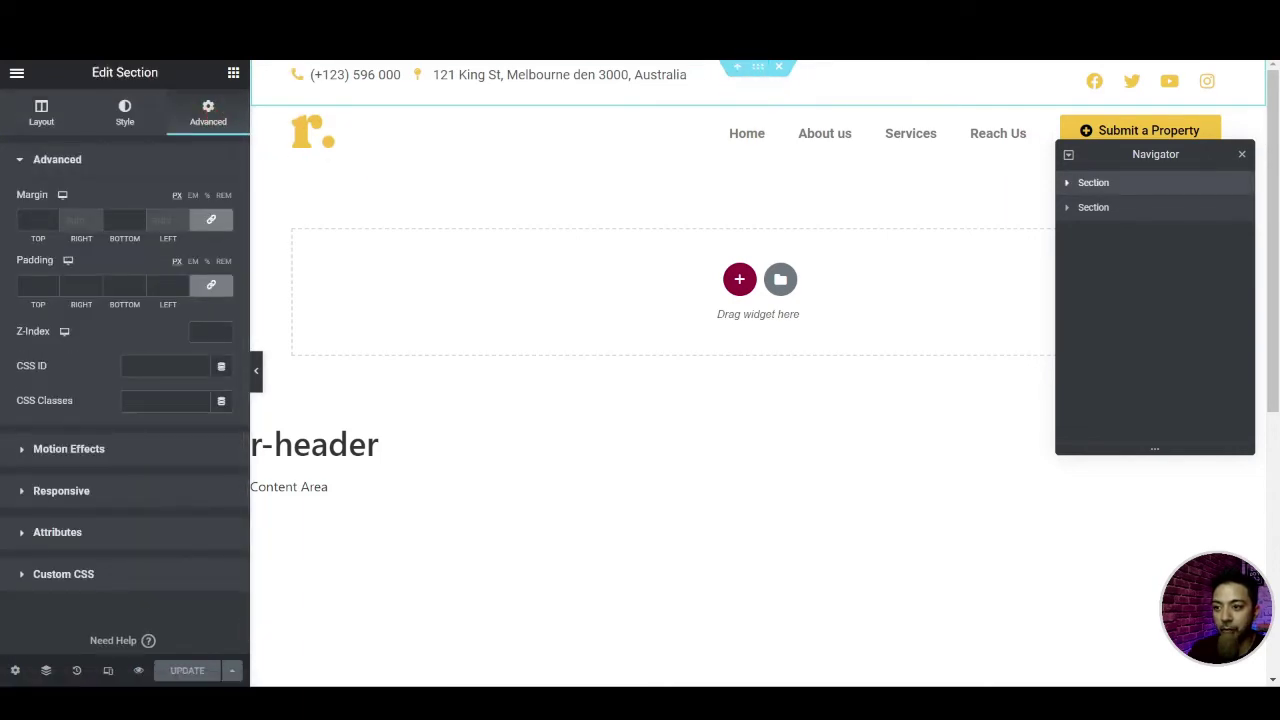
left_click(207, 330)
type("100")
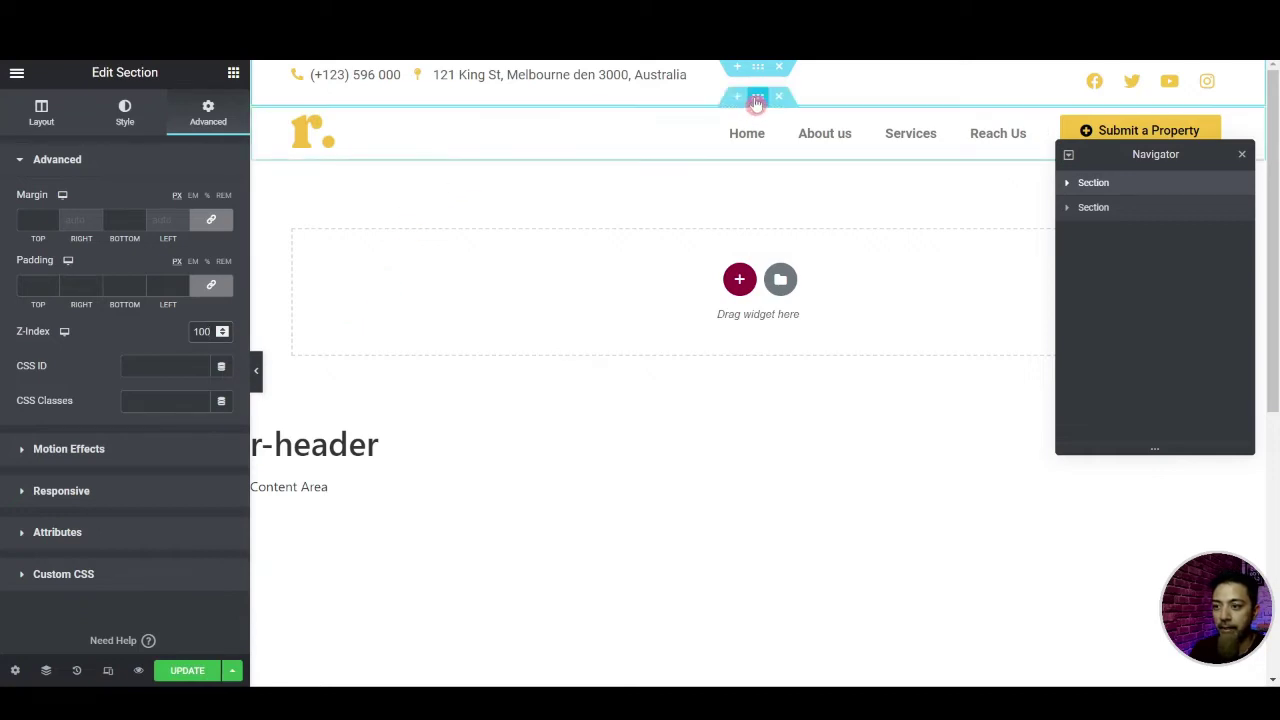
Set the Z-Index of the header's logo and menu section to 100, update the header, and reload the home page editor
left_click(757, 96)
left_click(203, 112)
left_click(200, 330)
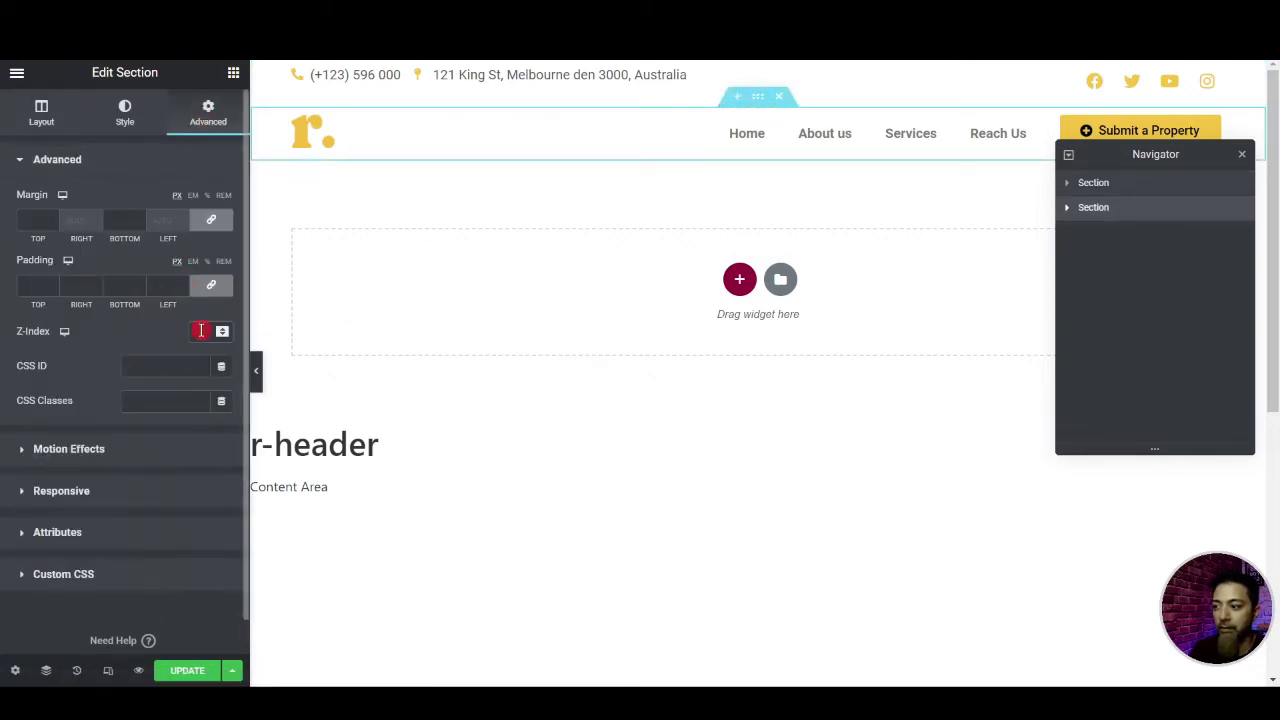
type("100")
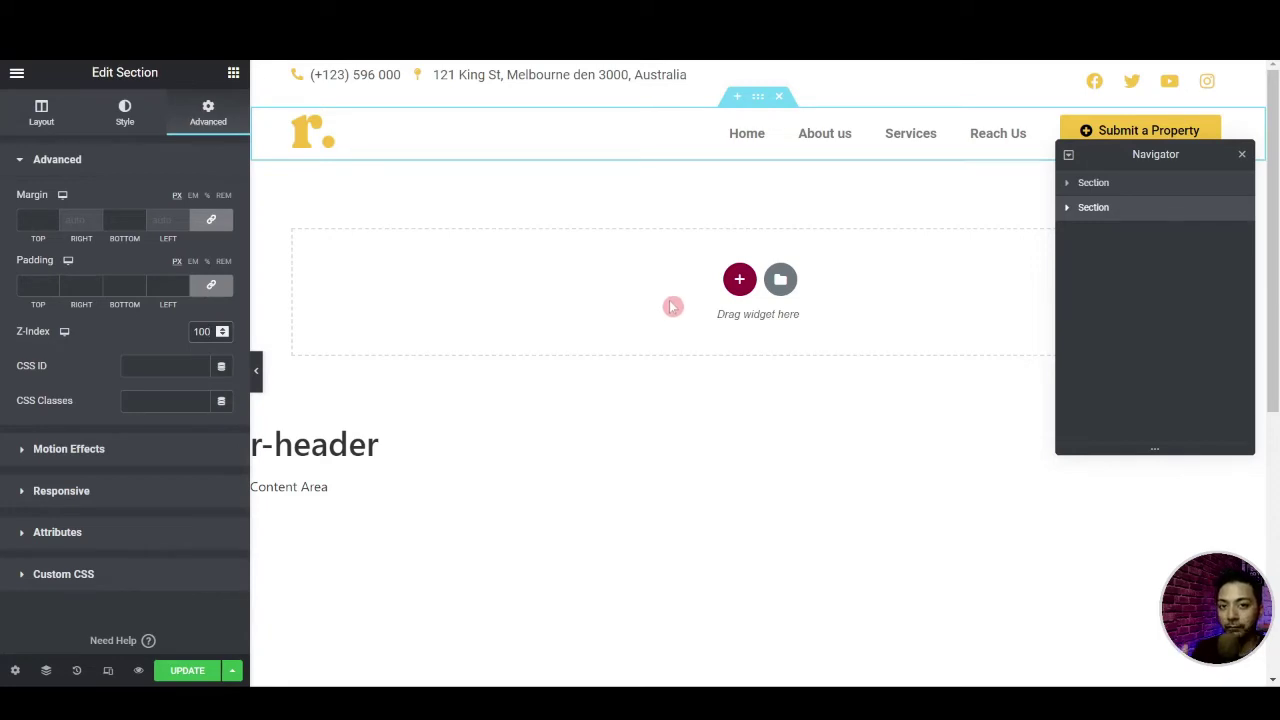
left_click(190, 677)
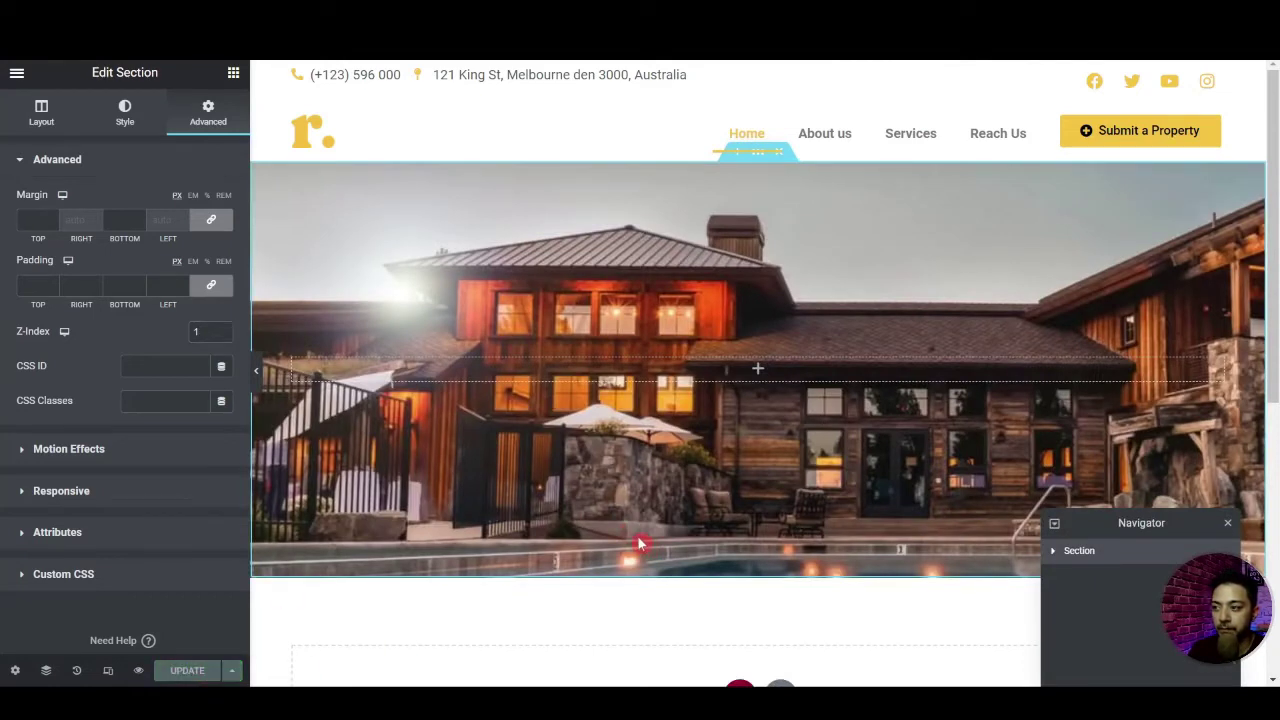
key("F5")
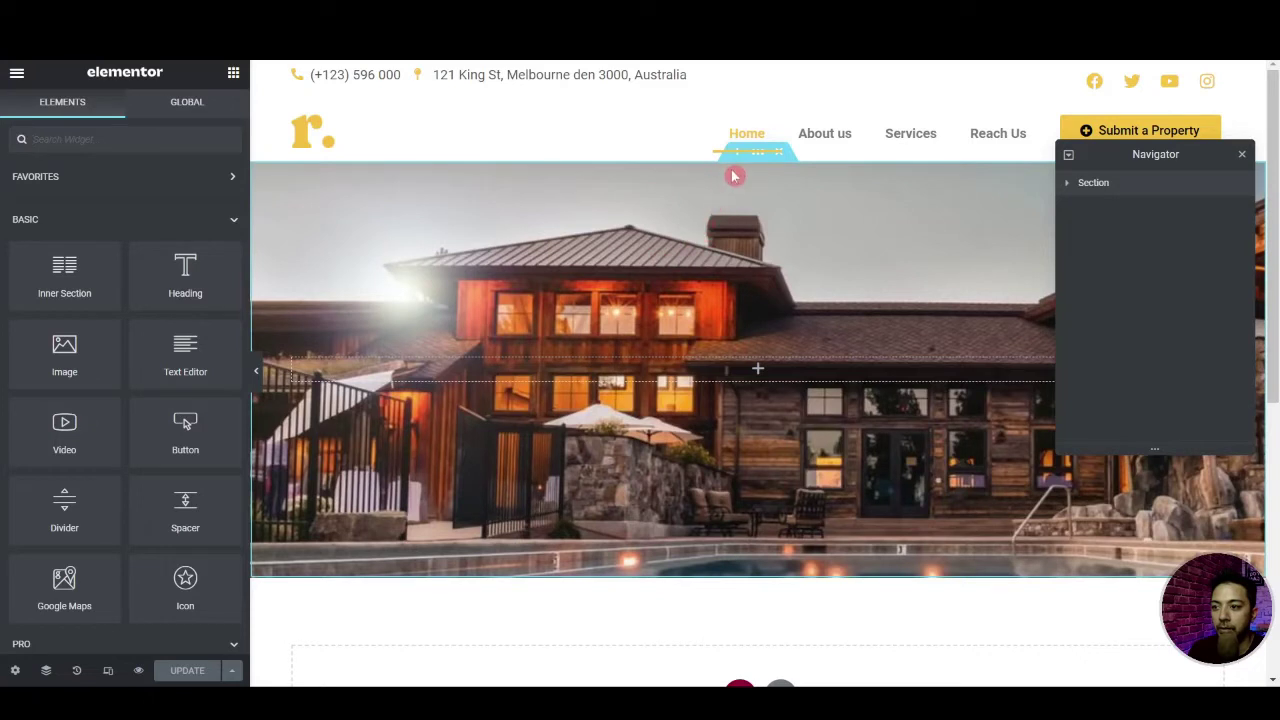
Rename the home page's image section to Banner
double_click(1096, 186)
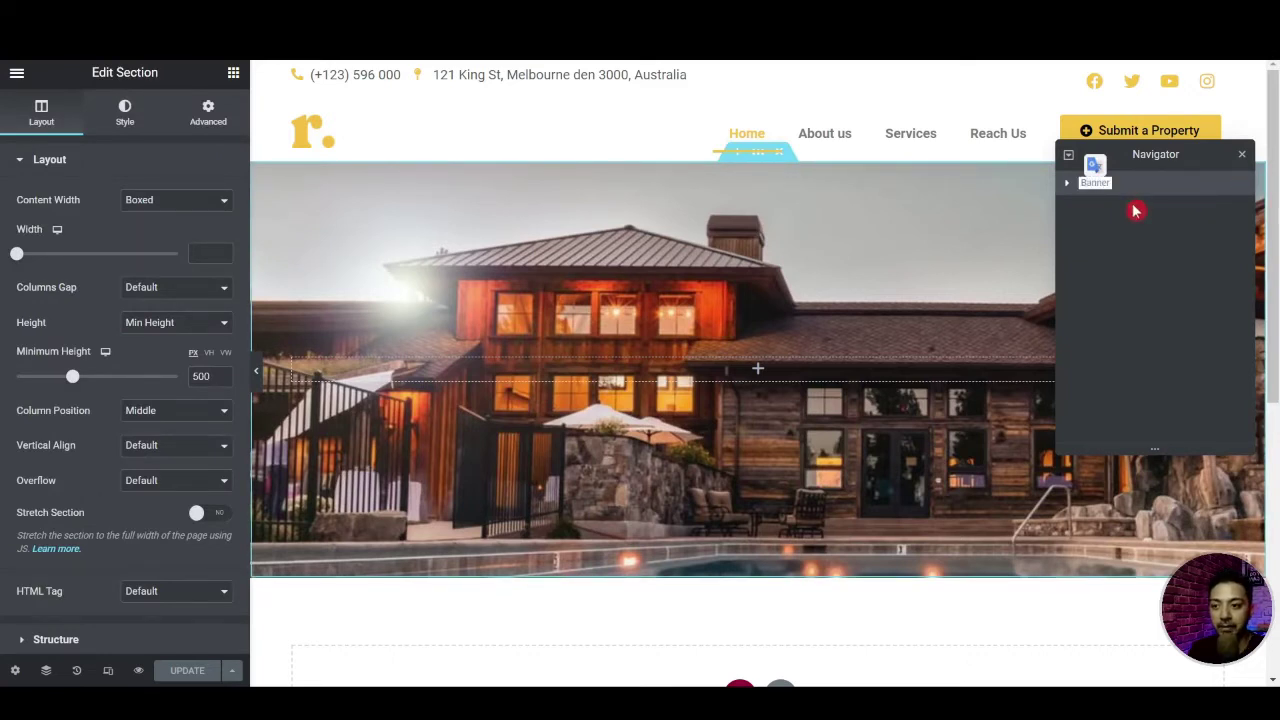
type("Banner")
key("Return")
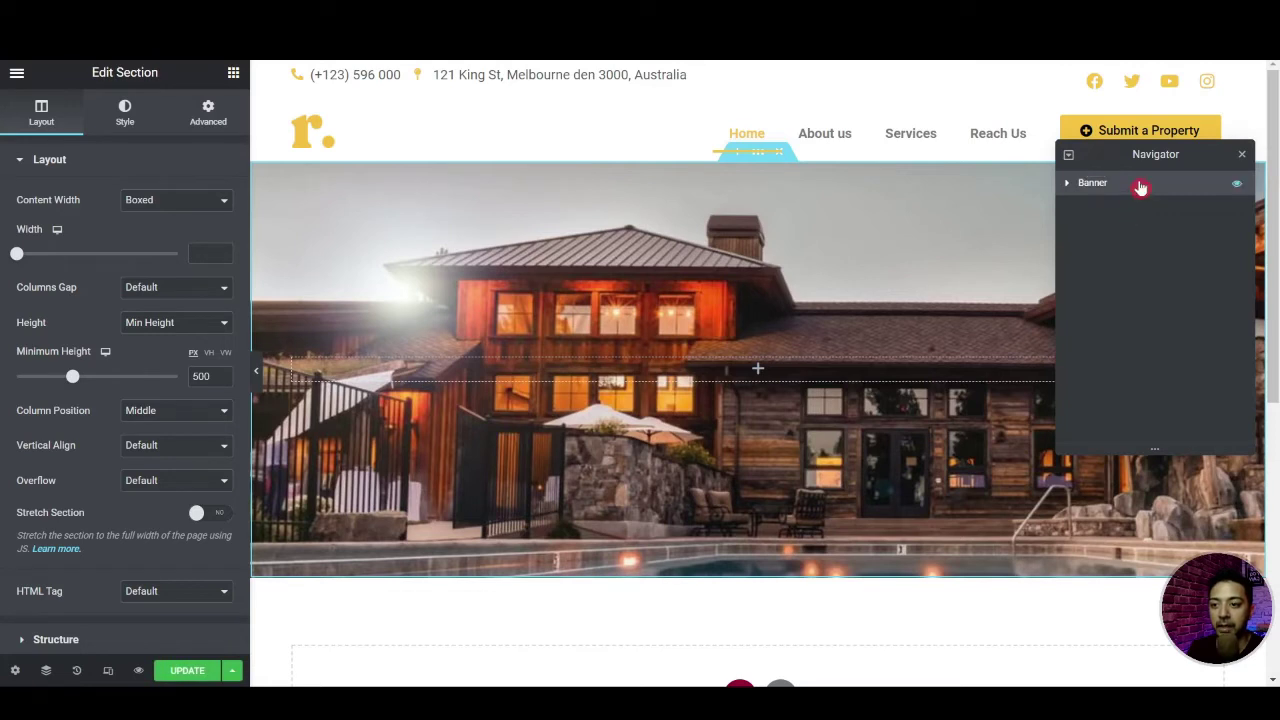
Unlink the Banner section's margin values and set its top margin to -130 px so it extends behind the header
left_click(200, 118)
left_click(210, 220)
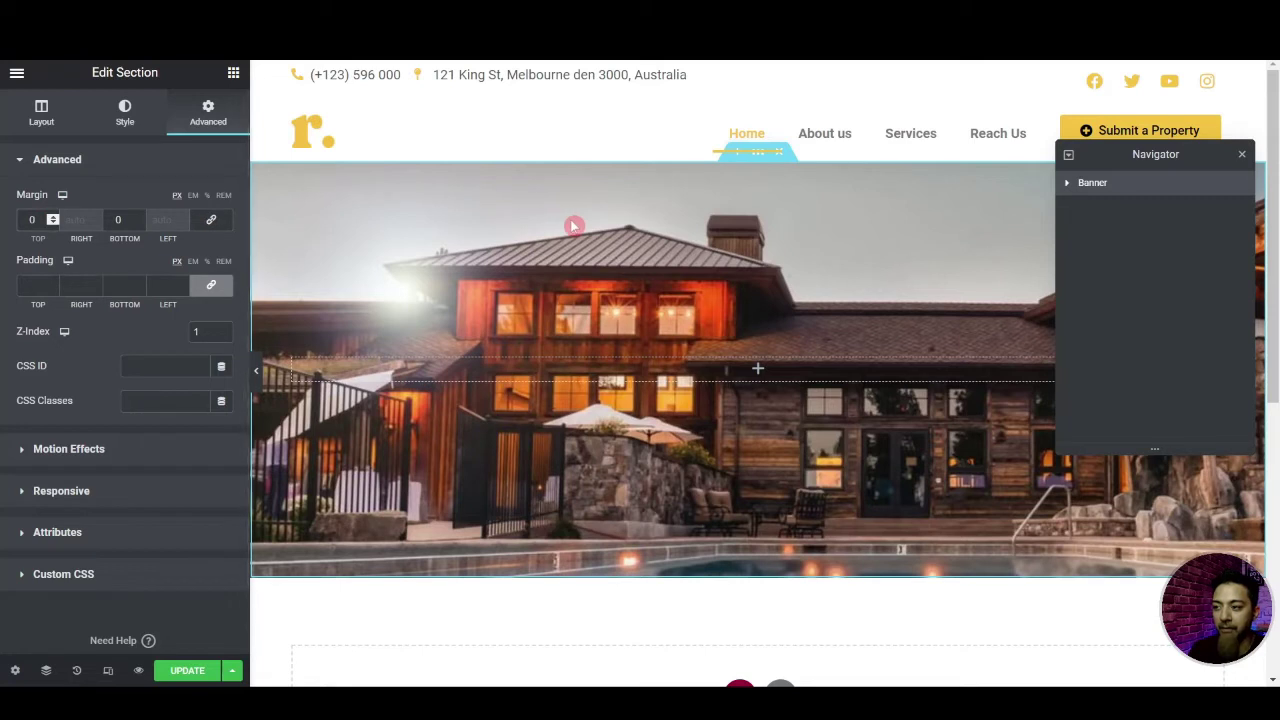
type("-10")
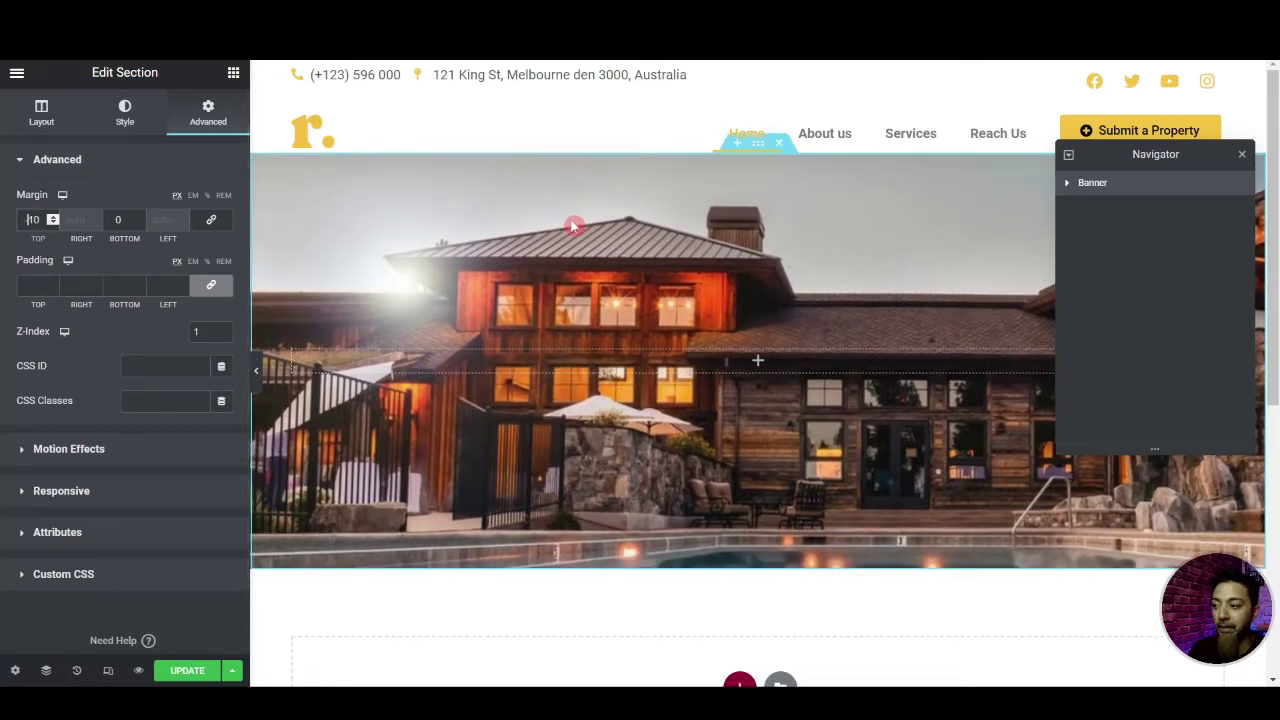
key("BackSpace")
key("BackSpace")
type("25")
key("BackSpace")
key("BackSpace")
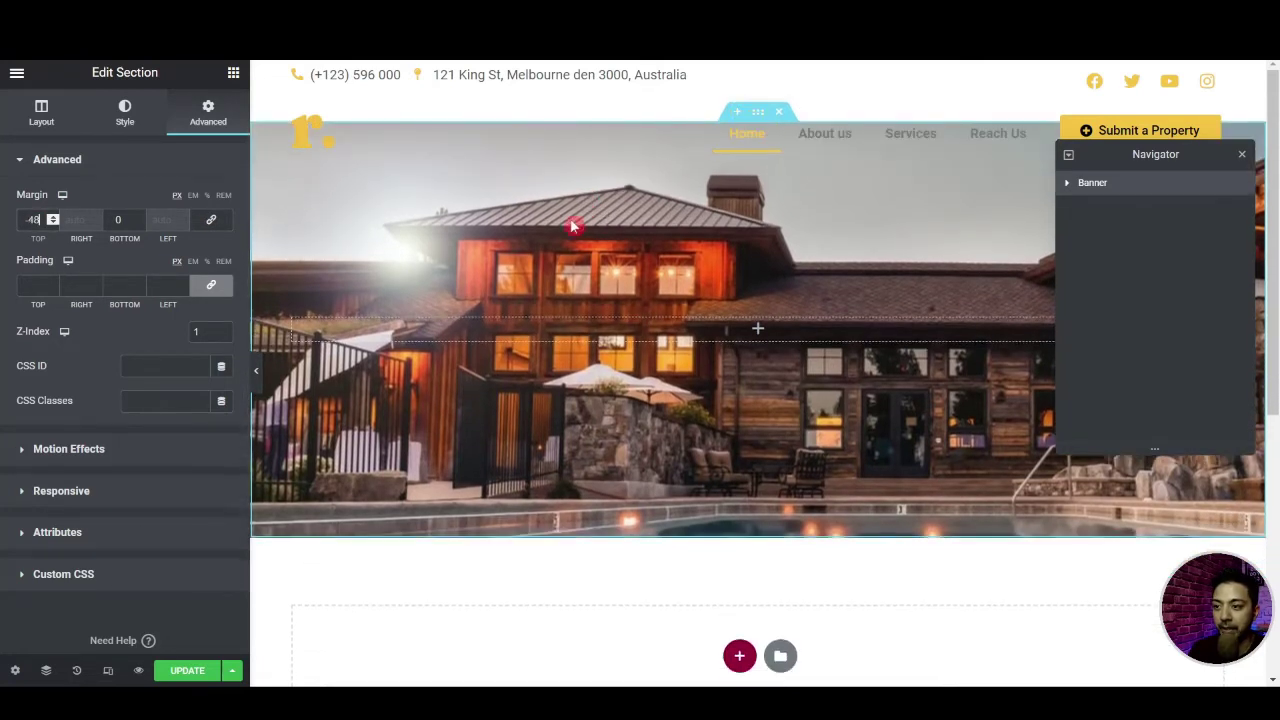
type("76")
key("BackSpace")
key("BackSpace")
type("127")
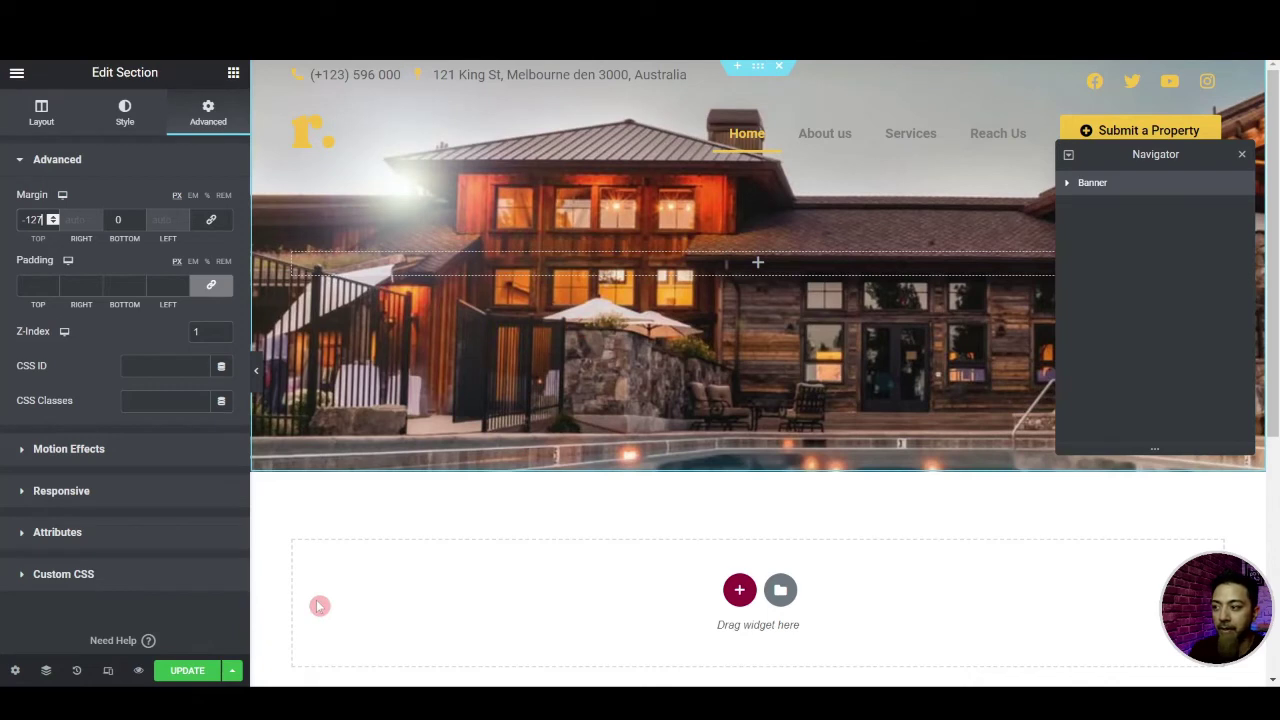
key("Down")
key("Down")
key("Down")
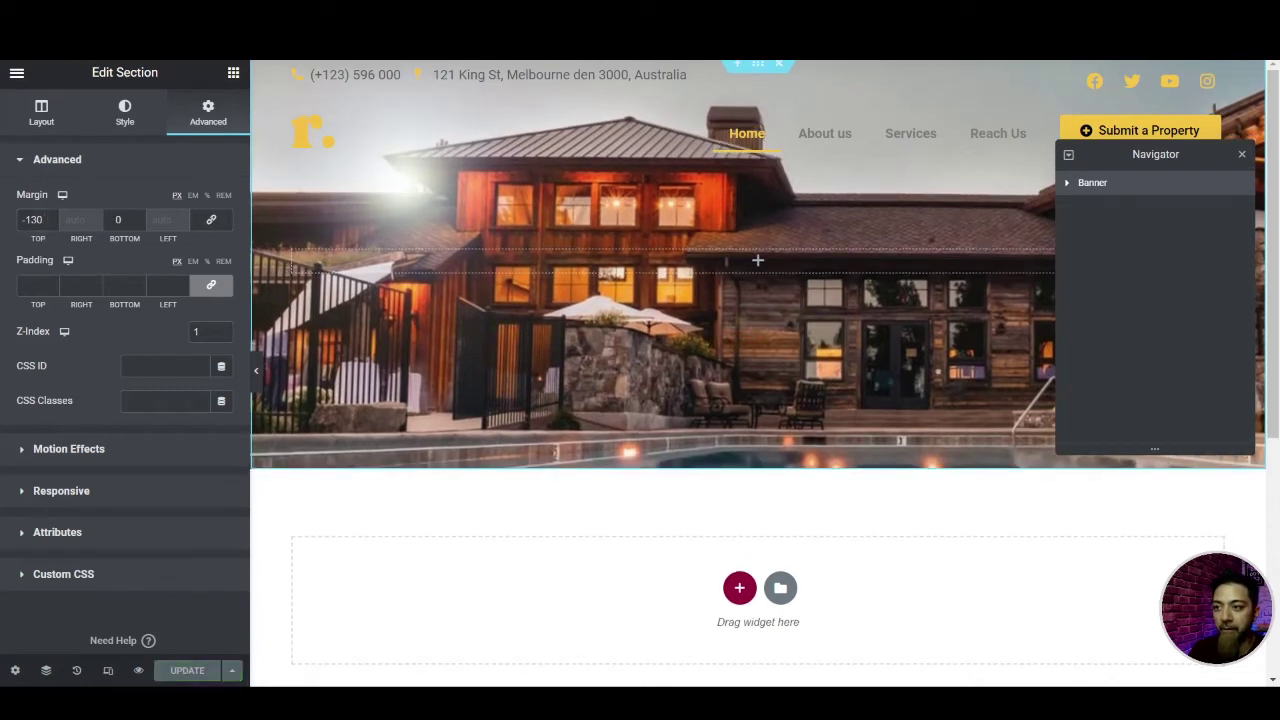
Add a classic background overlay to the Banner section using the global Primary color
left_click(129, 120)
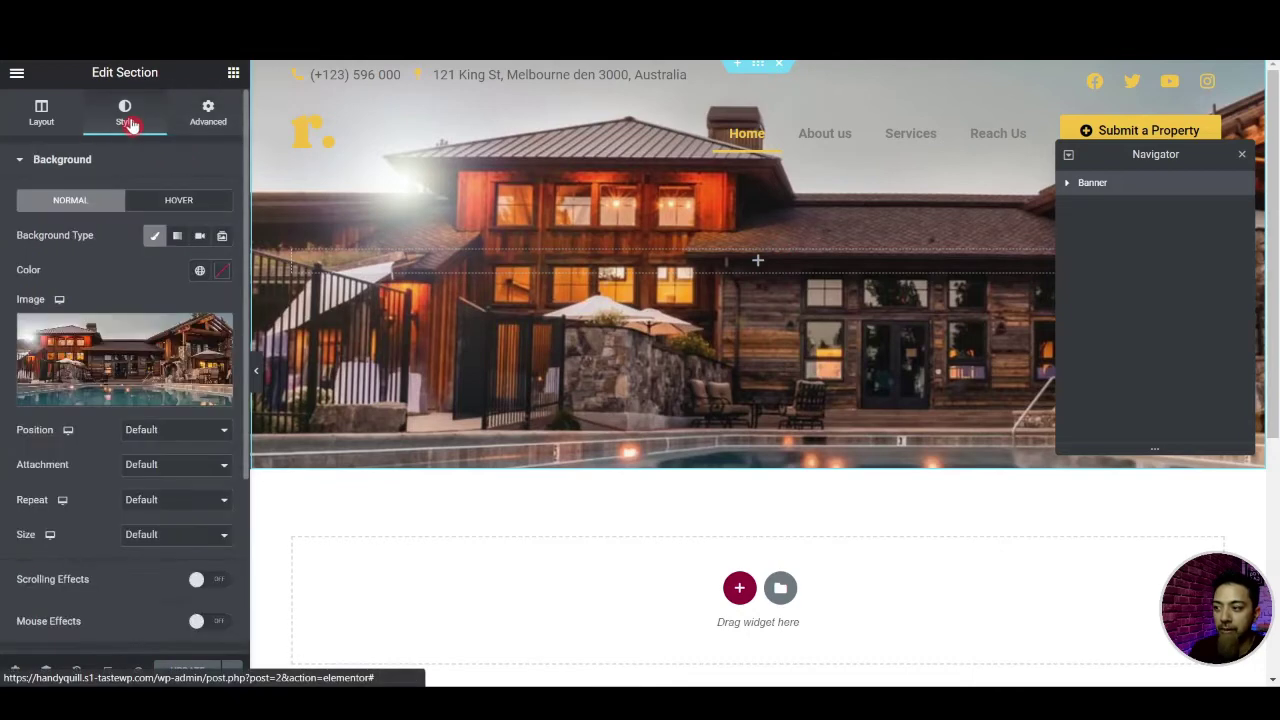
scroll(110, 497, "down", 3)
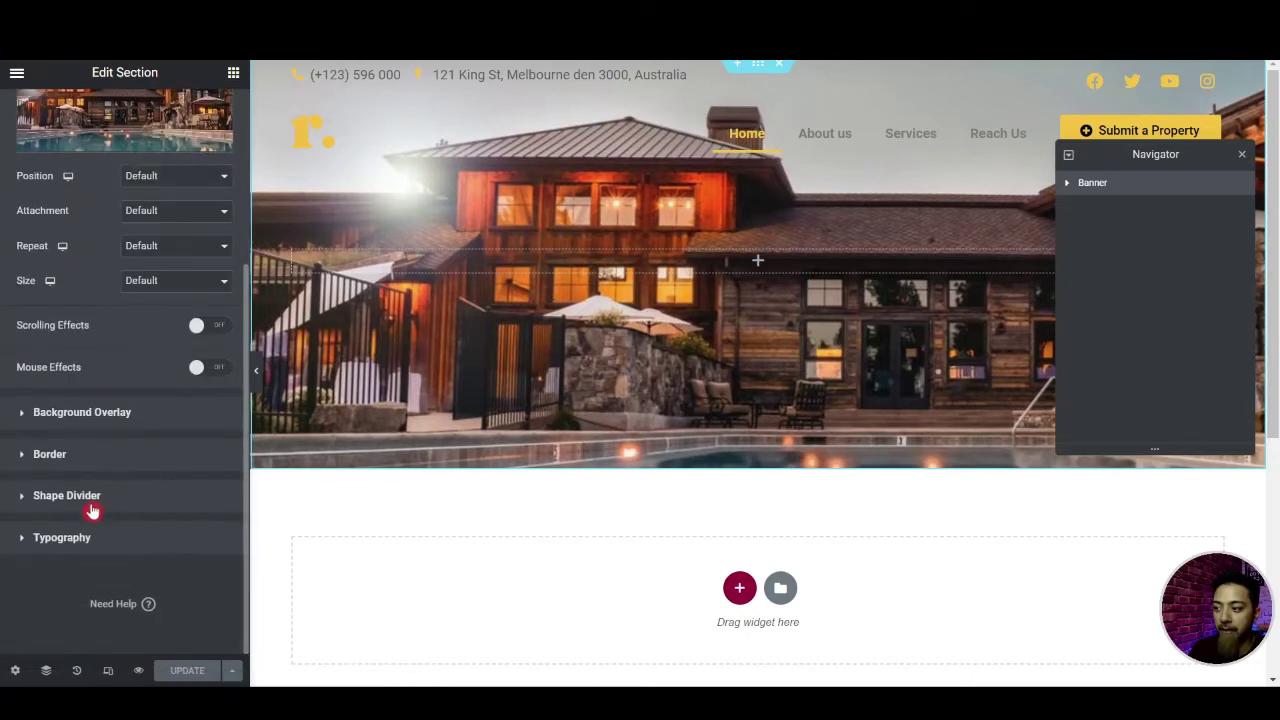
left_click(22, 416)
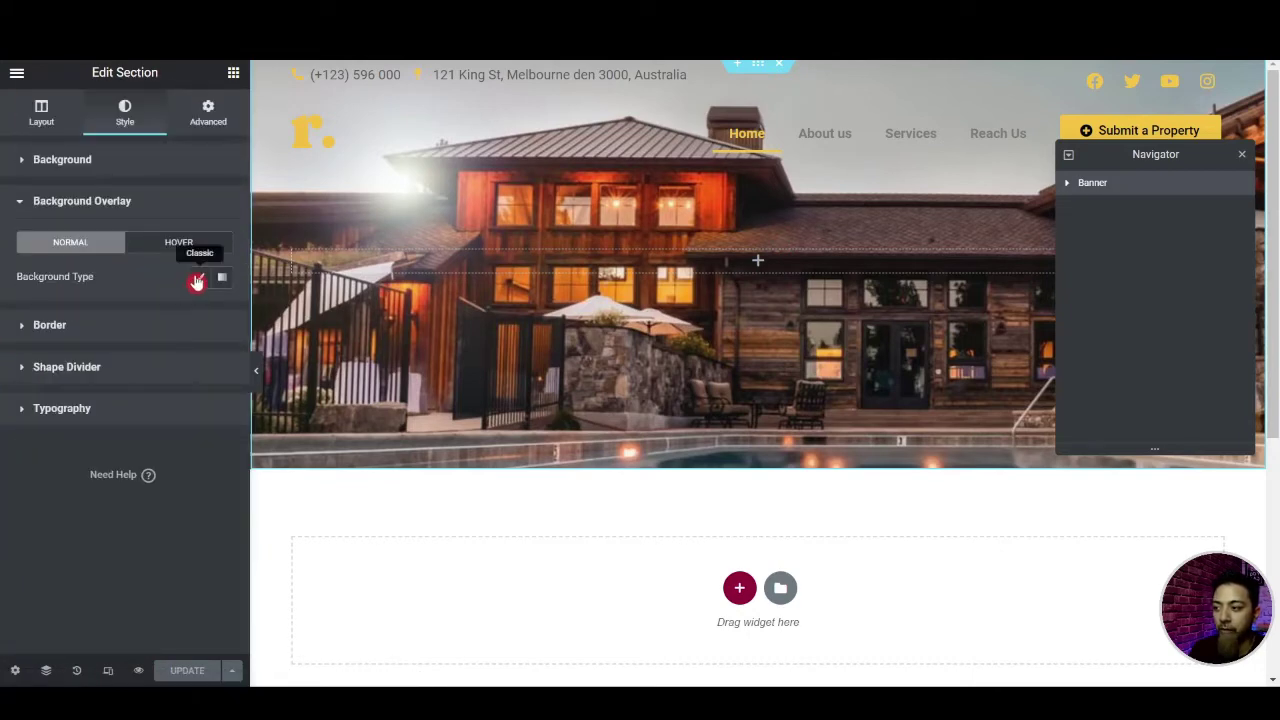
left_click(199, 278)
left_click(200, 314)
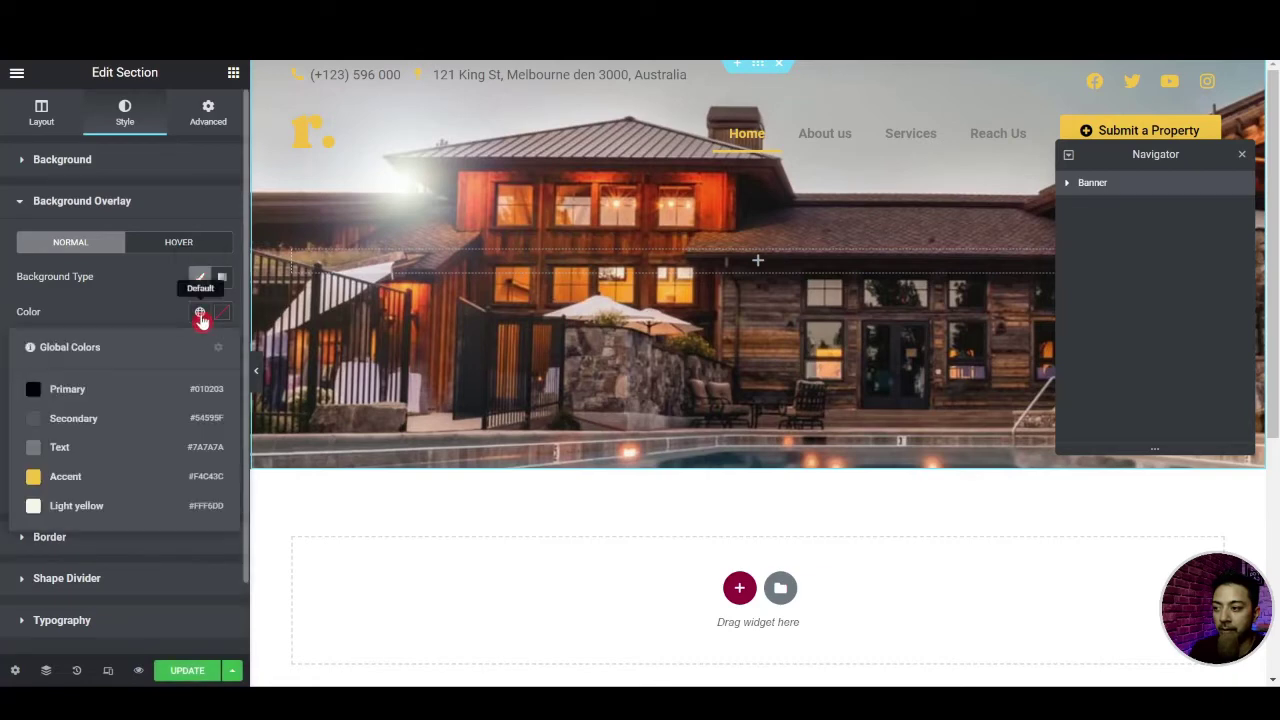
left_click(44, 390)
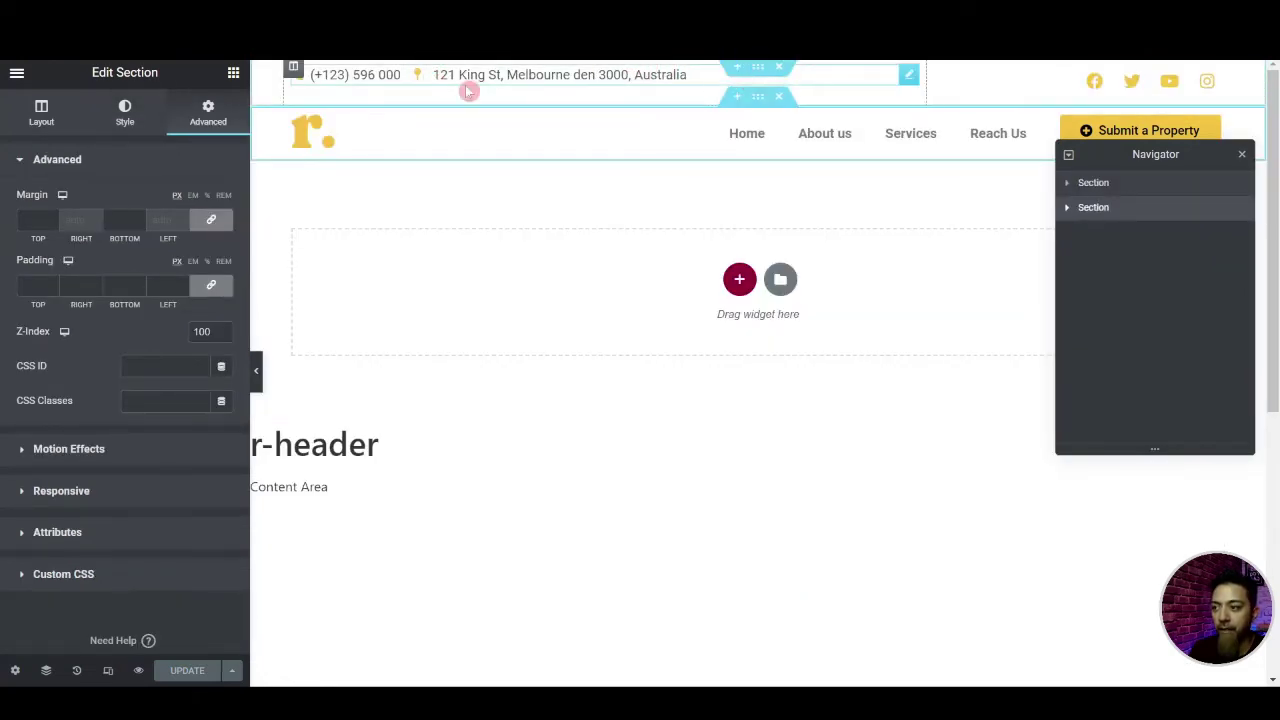
In the header template, set the contact icon list's text color to the global Light yellow
left_click(903, 75)
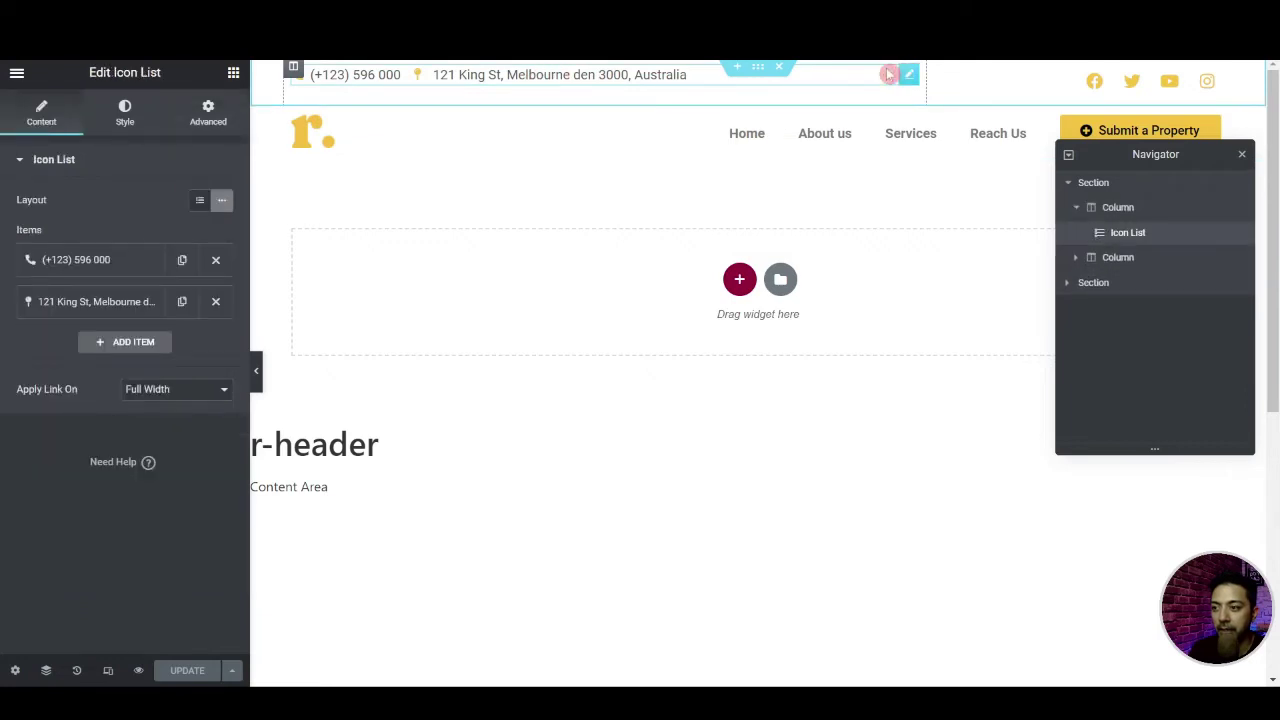
left_click(125, 125)
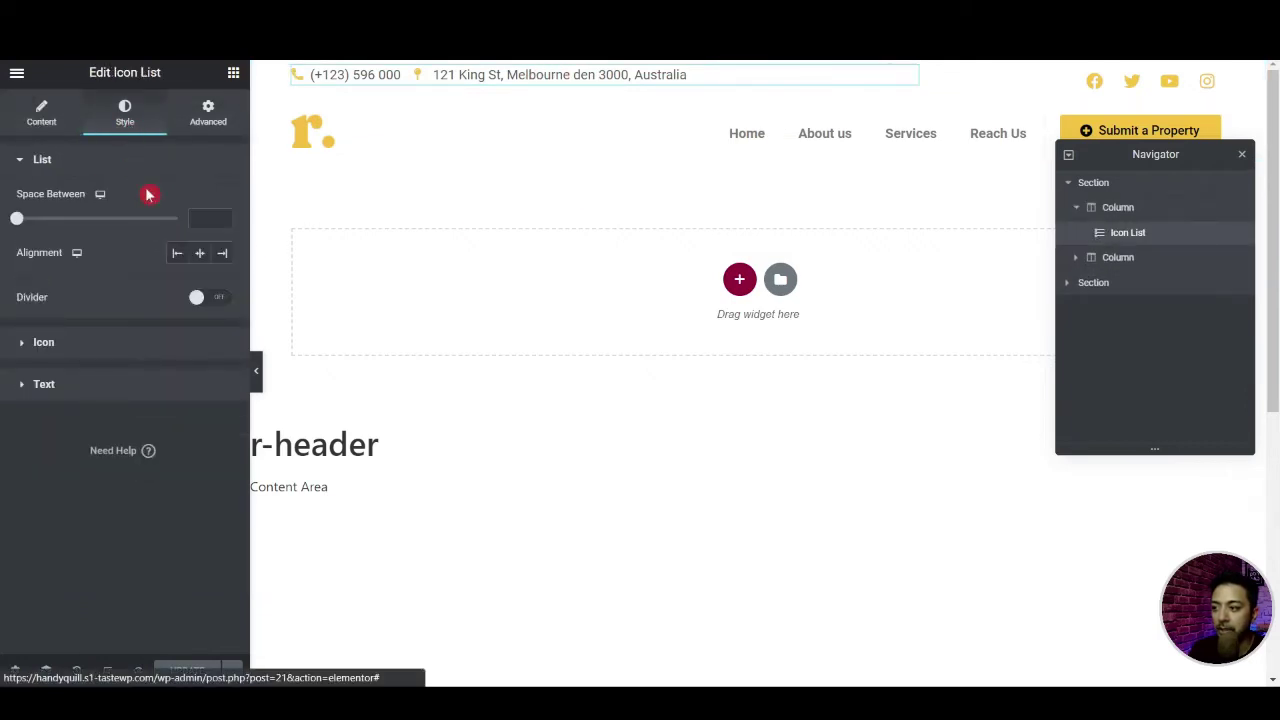
left_click(20, 389)
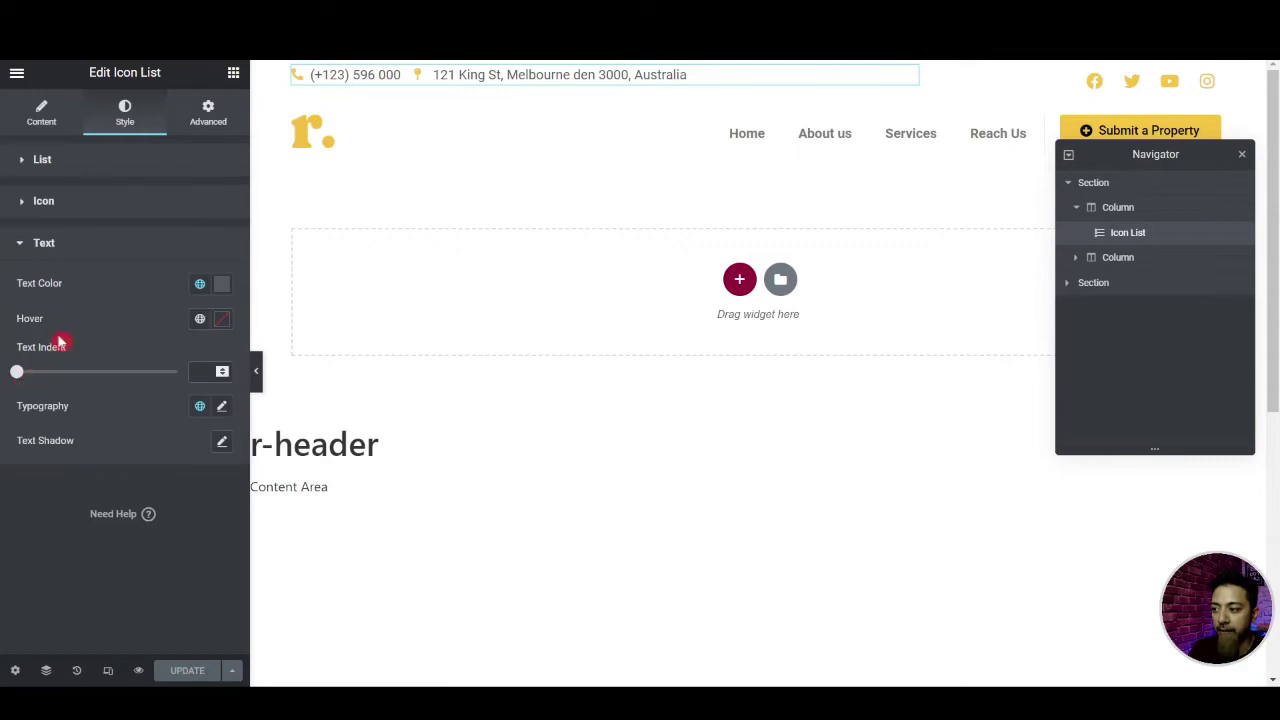
left_click(200, 286)
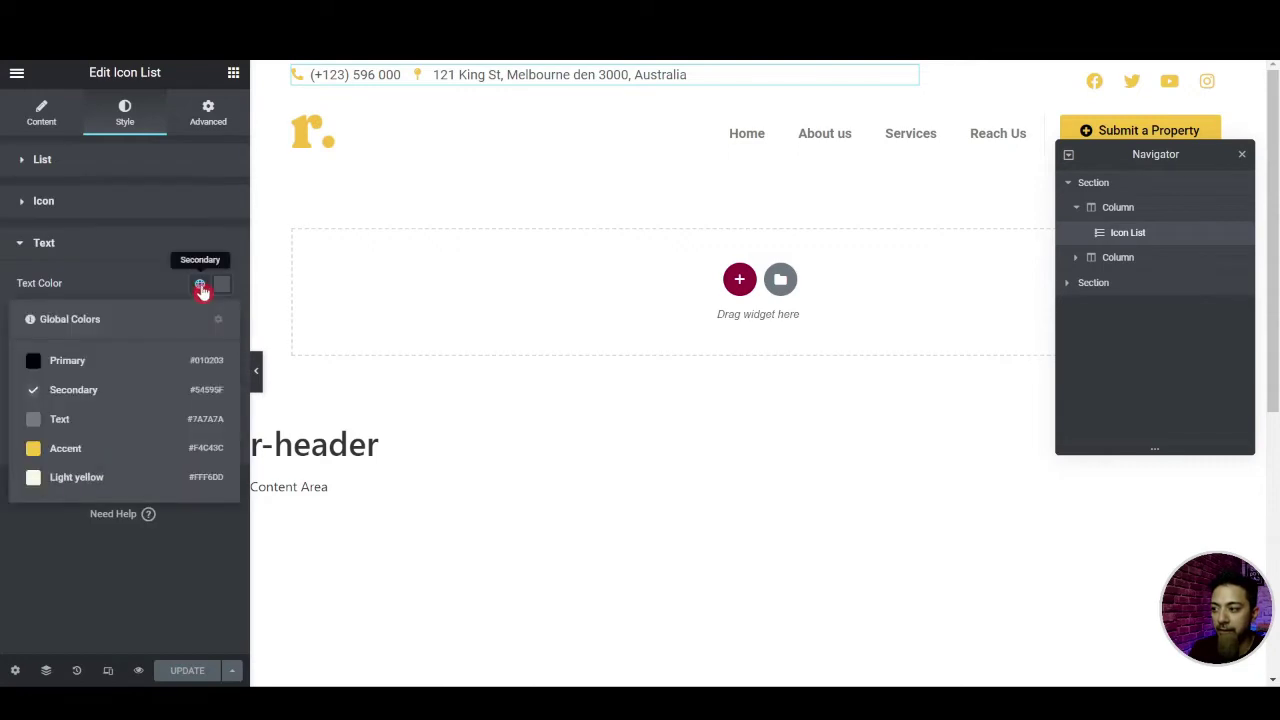
left_click(88, 474)
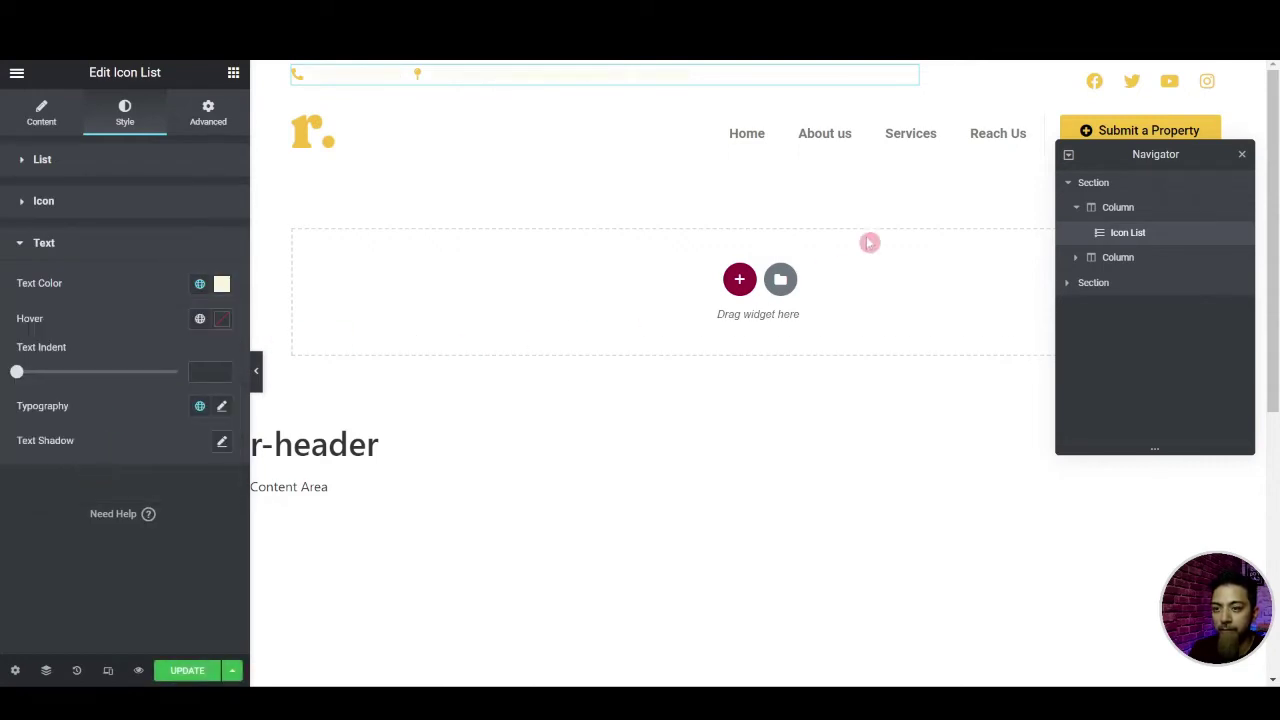
Set the header nav menu's normal text color to the global Light yellow
left_click(1030, 125)
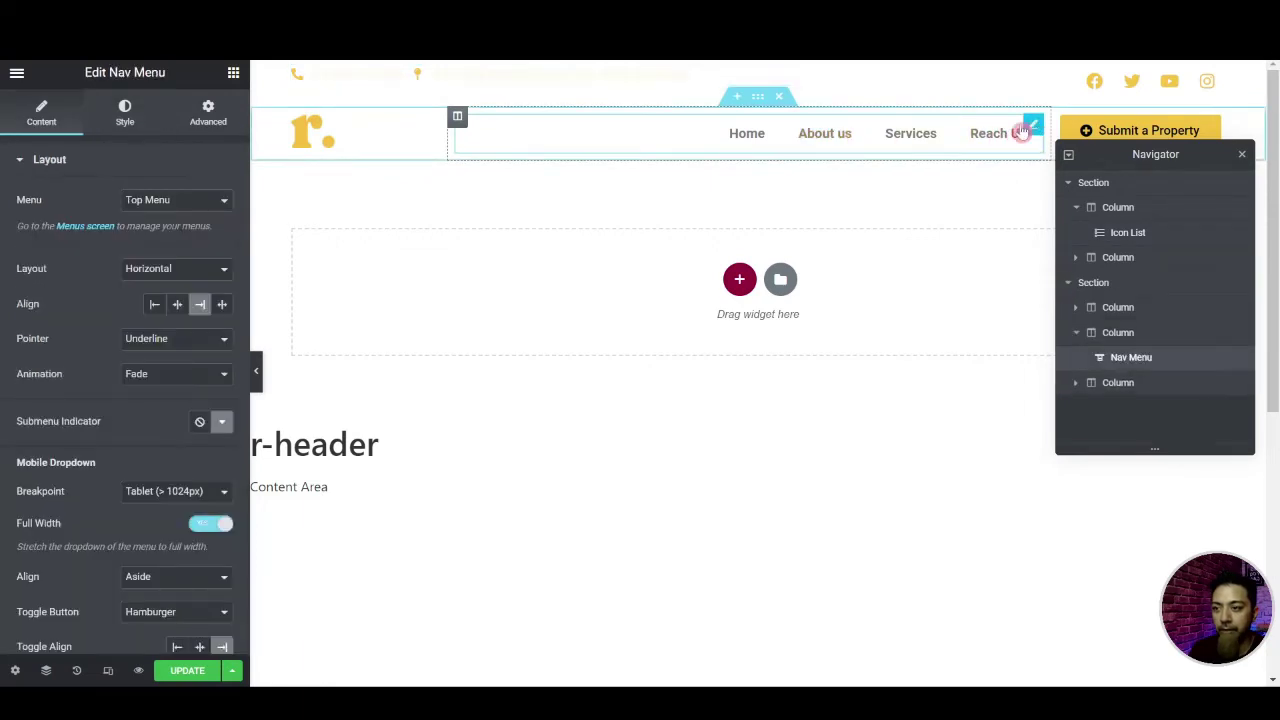
left_click(126, 118)
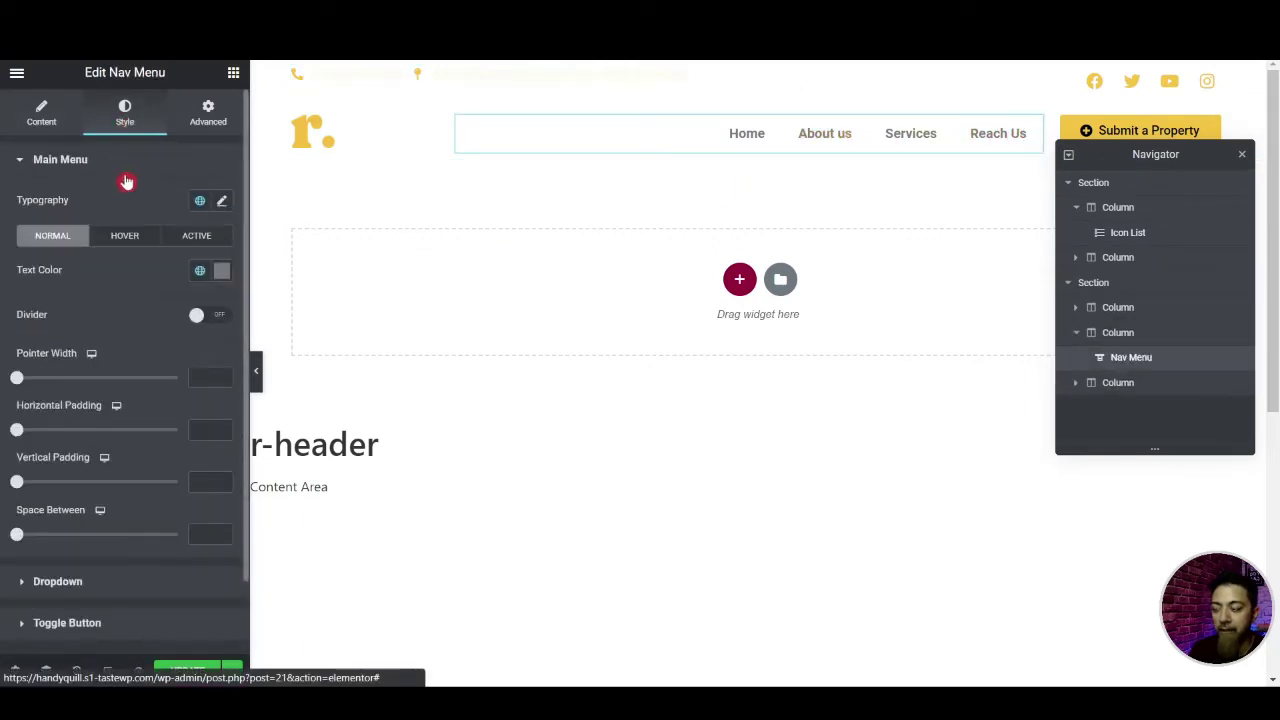
left_click(199, 270)
left_click(60, 471)
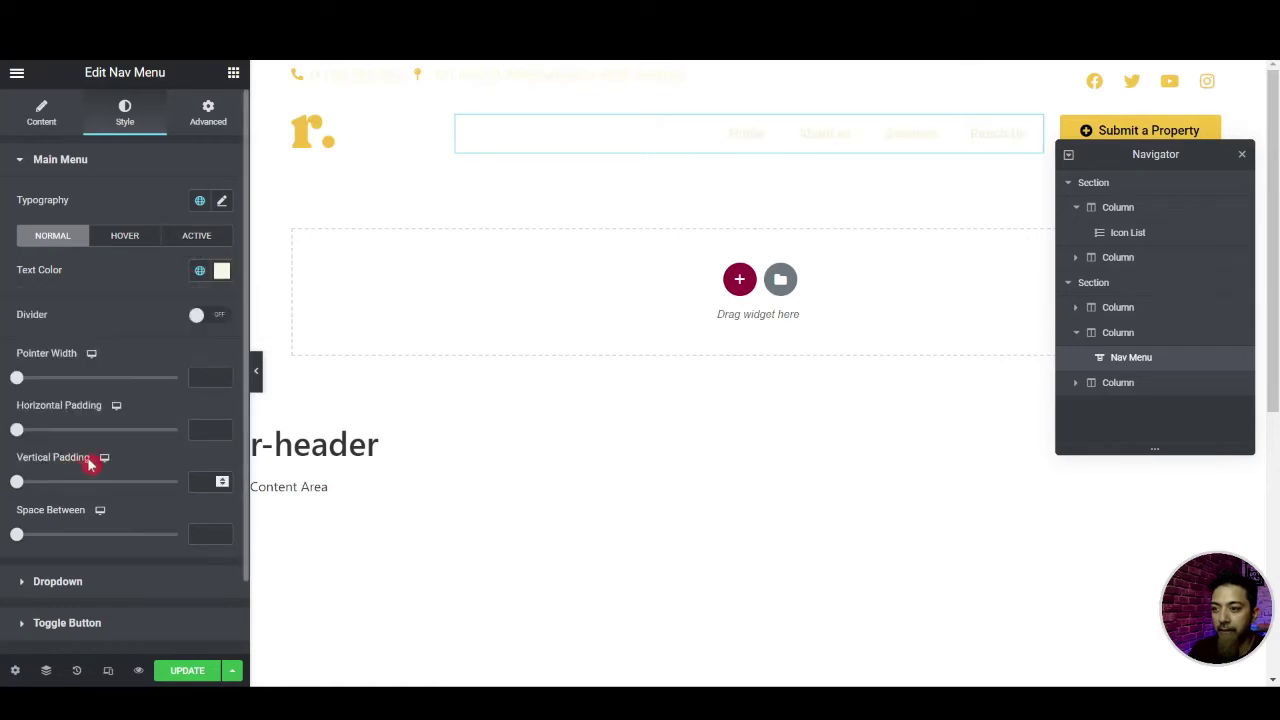
Set the nav menu's hover and active text colors to the global Primary color and update the header
left_click(125, 240)
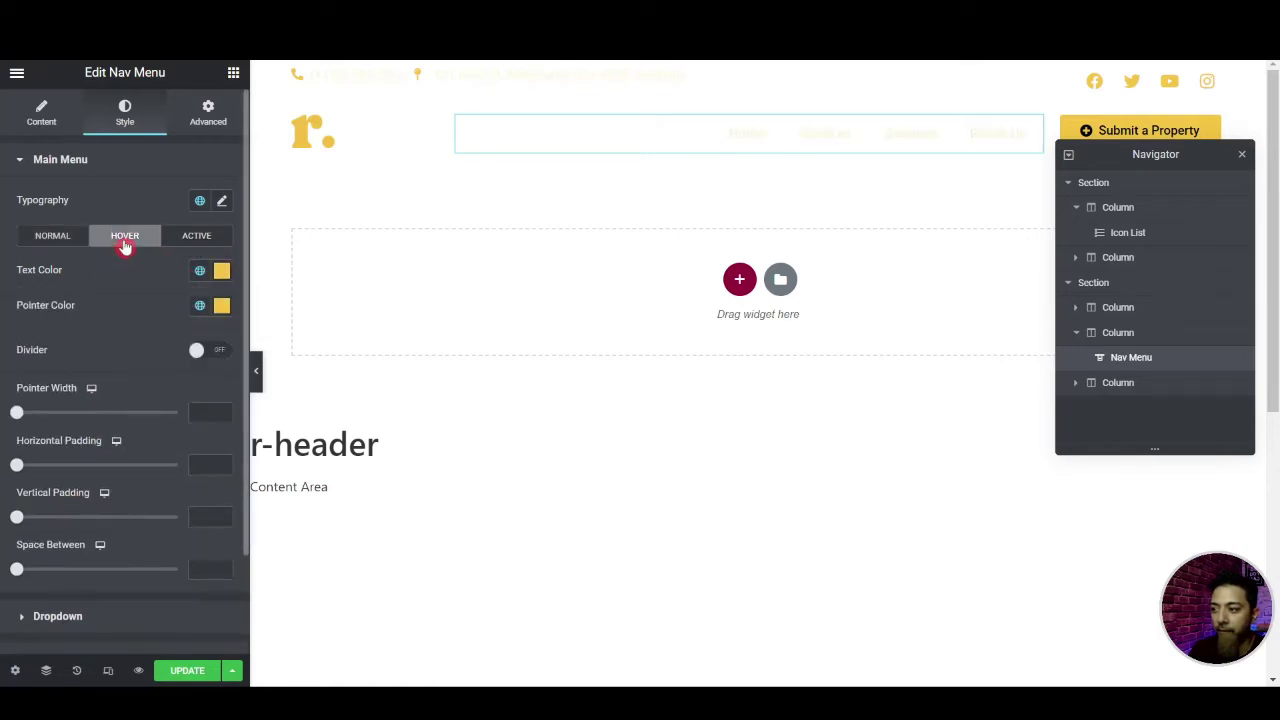
left_click(199, 270)
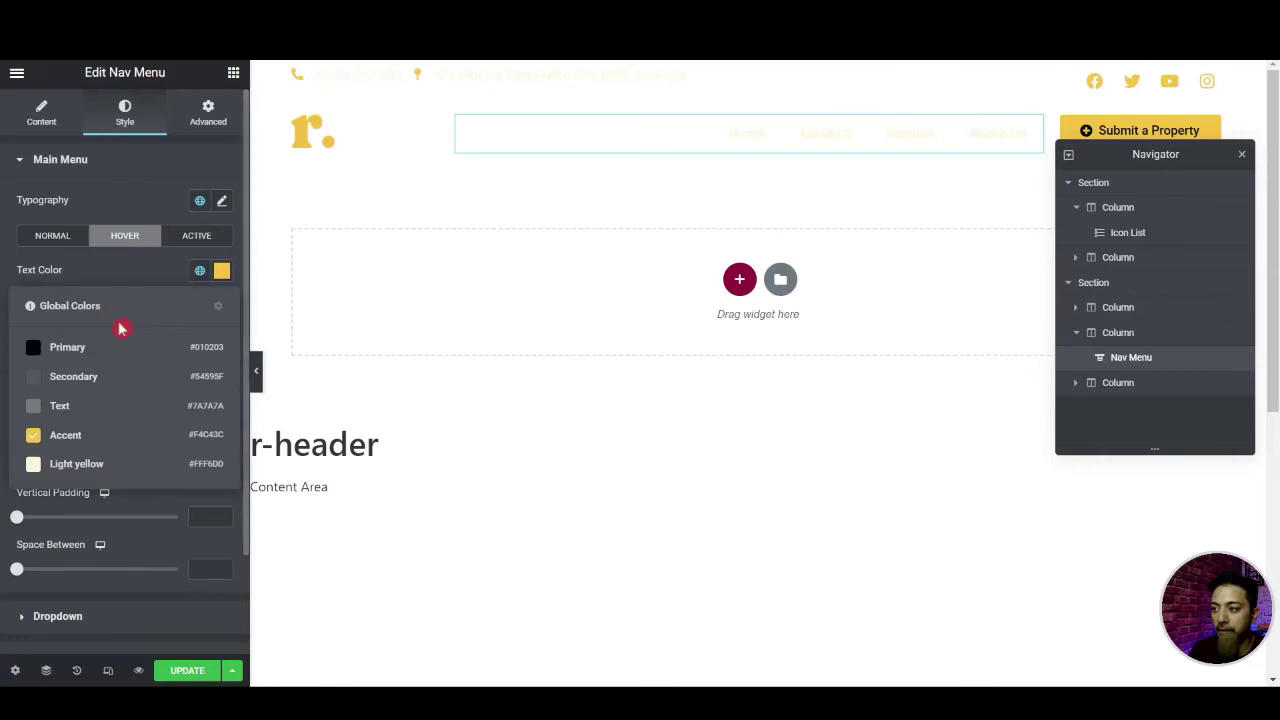
left_click(63, 347)
left_click(204, 242)
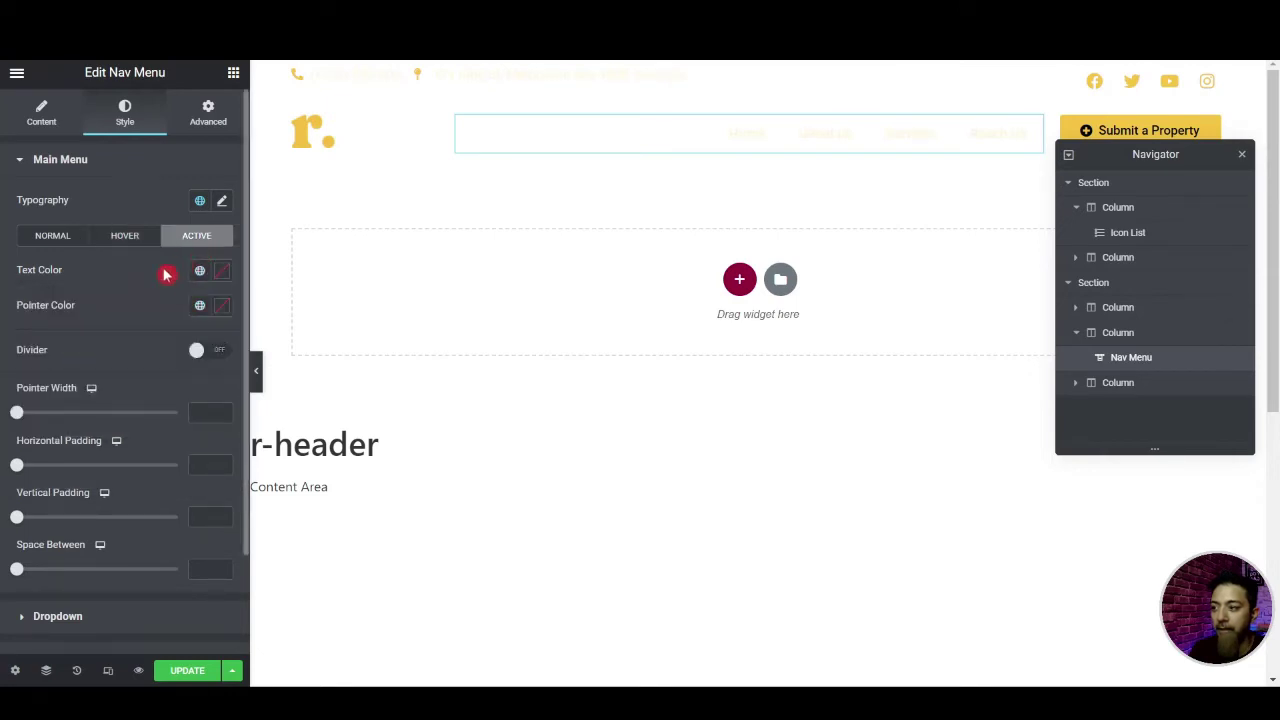
left_click(199, 272)
left_click(85, 360)
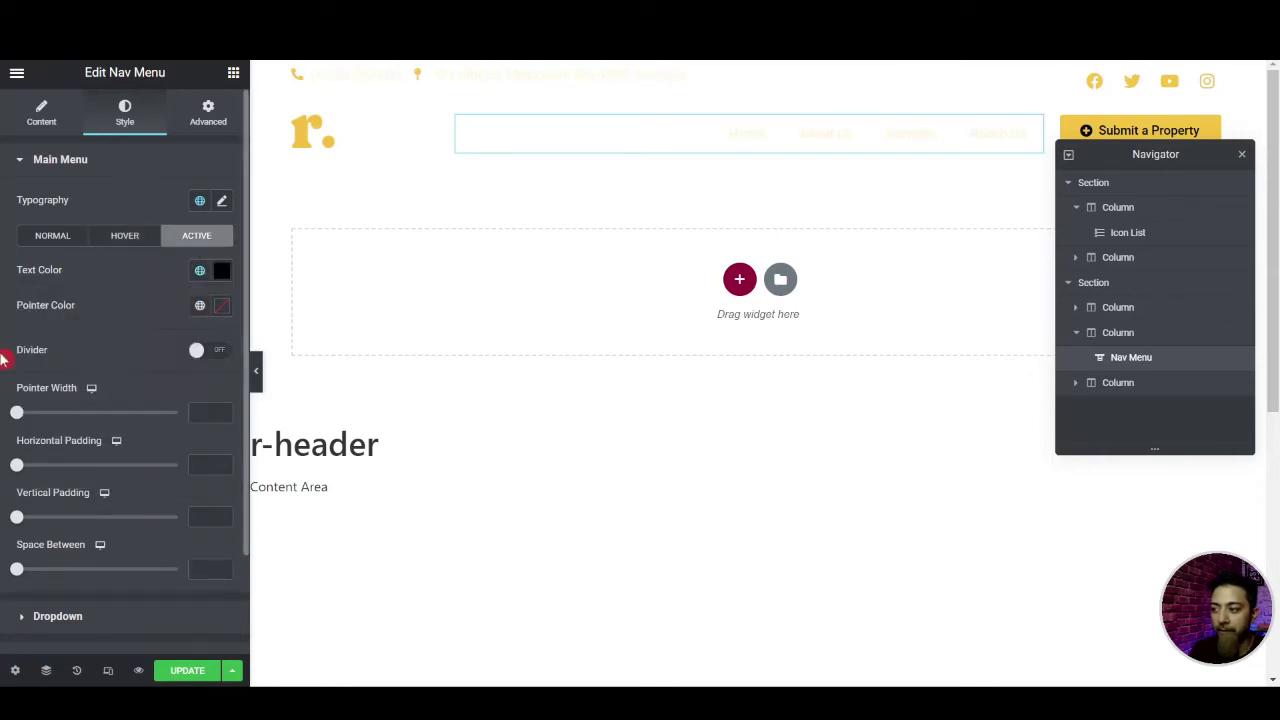
left_click(168, 672)
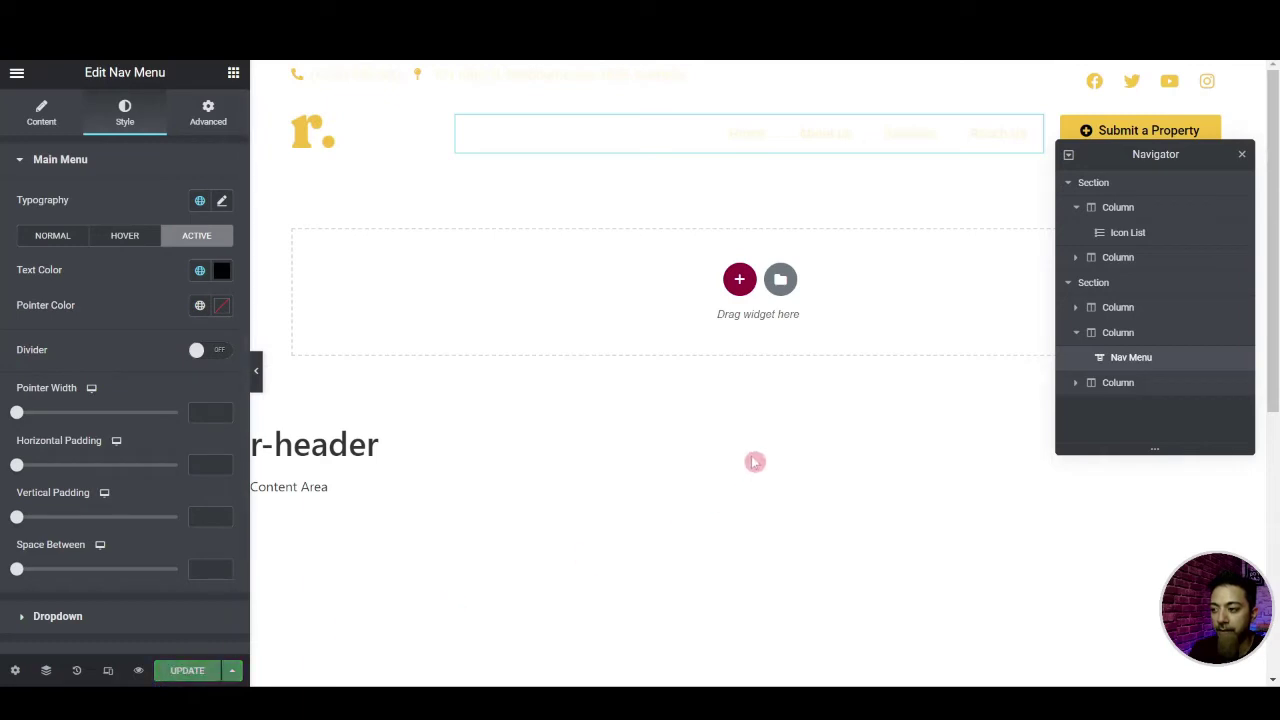
Change the nav menu's active text color to the global Accent color and update the header
left_click(200, 270)
left_click(63, 430)
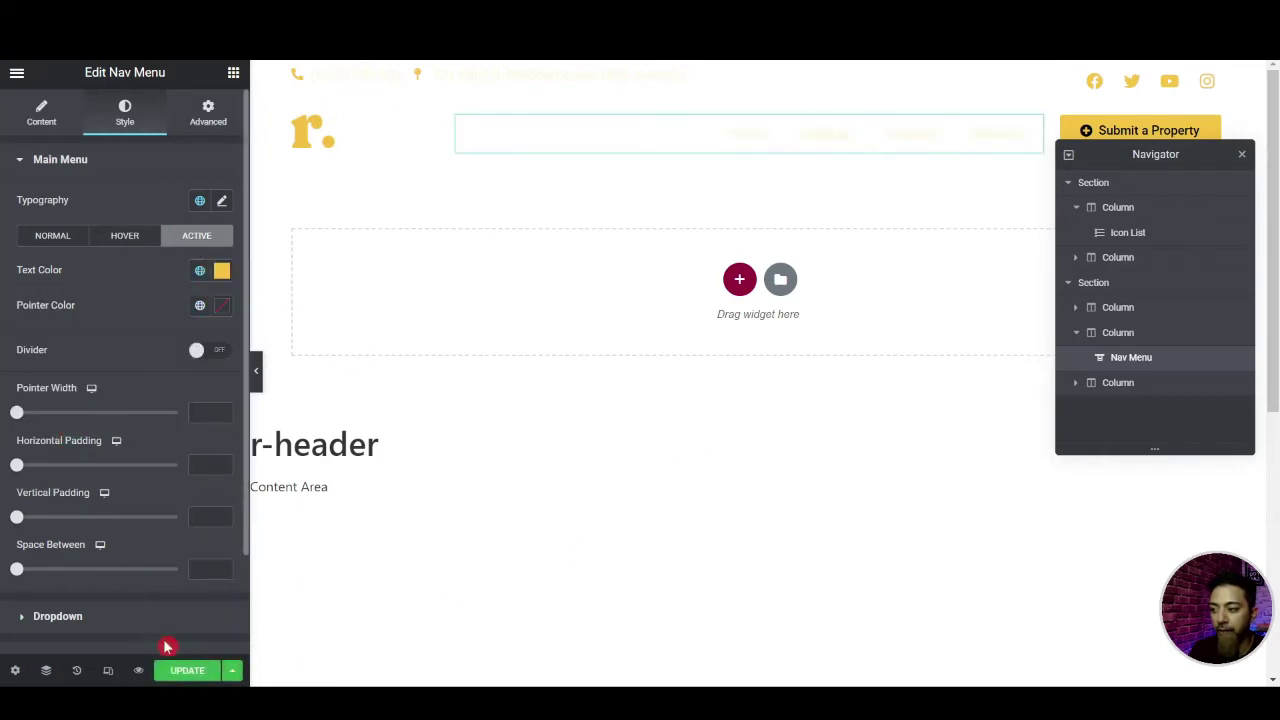
left_click(187, 671)
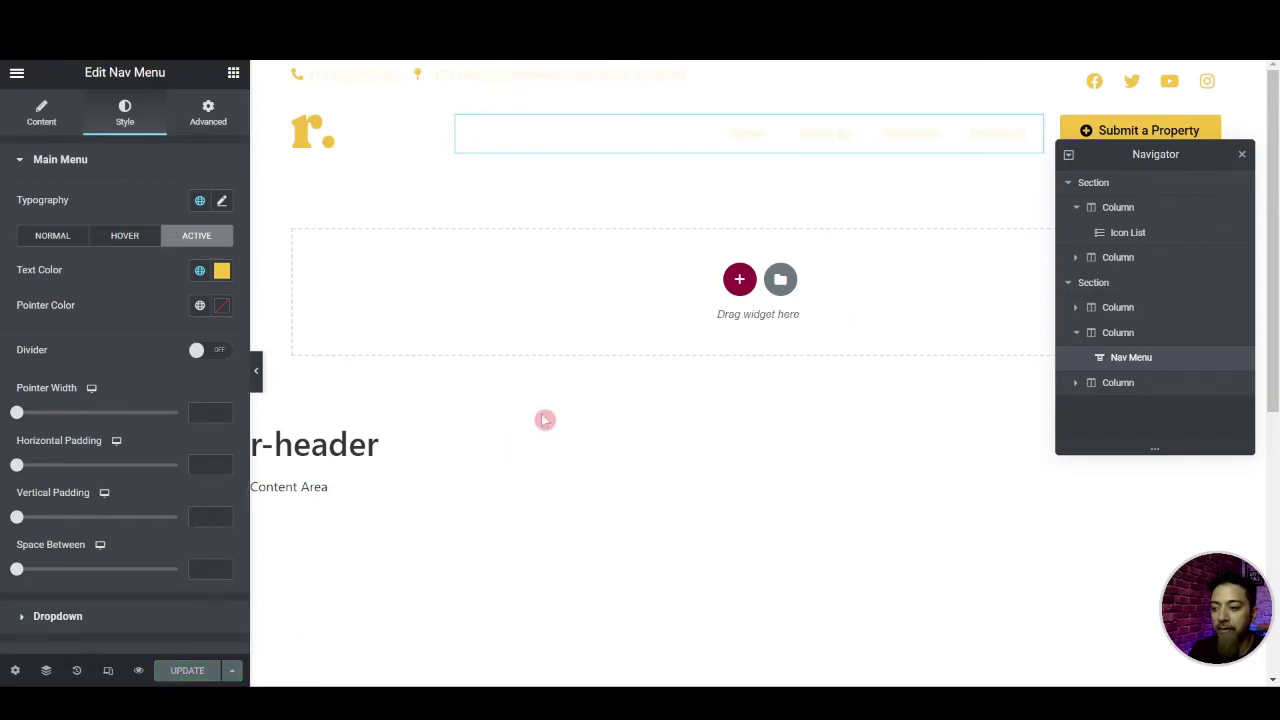
Copy the tagline "The Best Properties Place" from the banner of the realestatedemoe1 demo home page
left_click(543, 420)
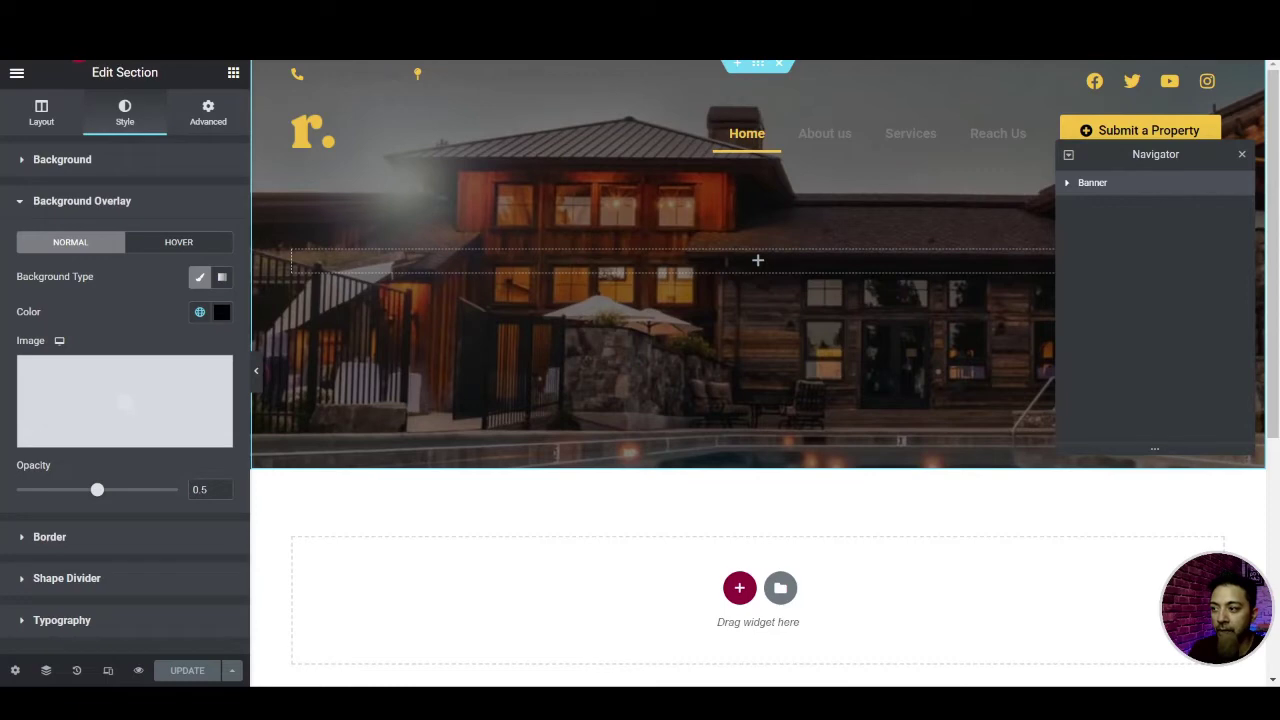
left_click(78, 50)
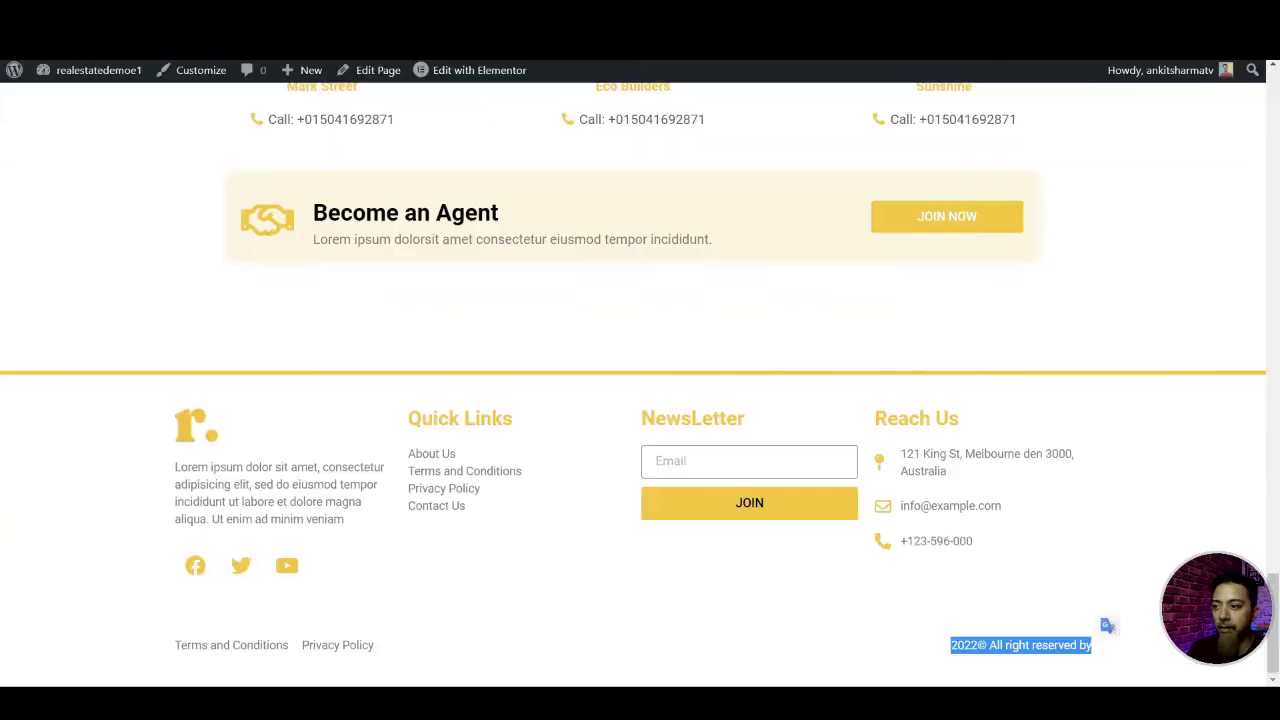
scroll(471, 303, "up", 20)
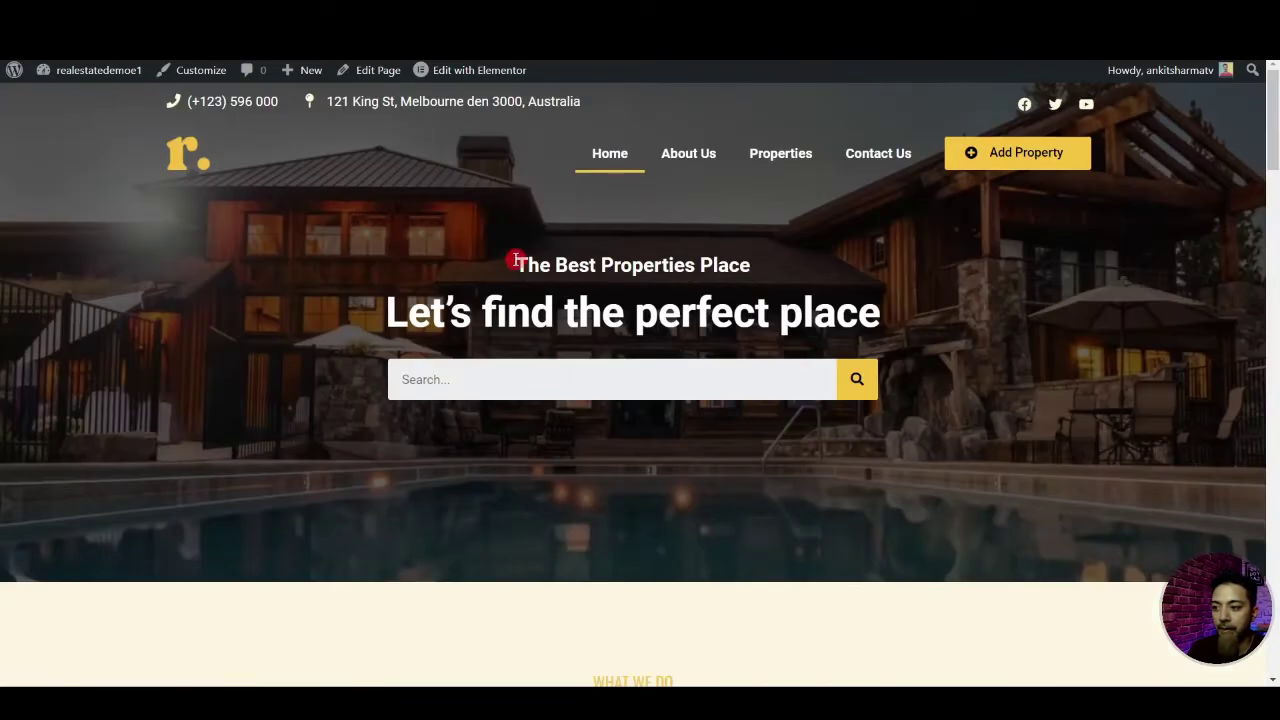
left_click_drag(515, 260, 769, 268)
key("ctrl+c")
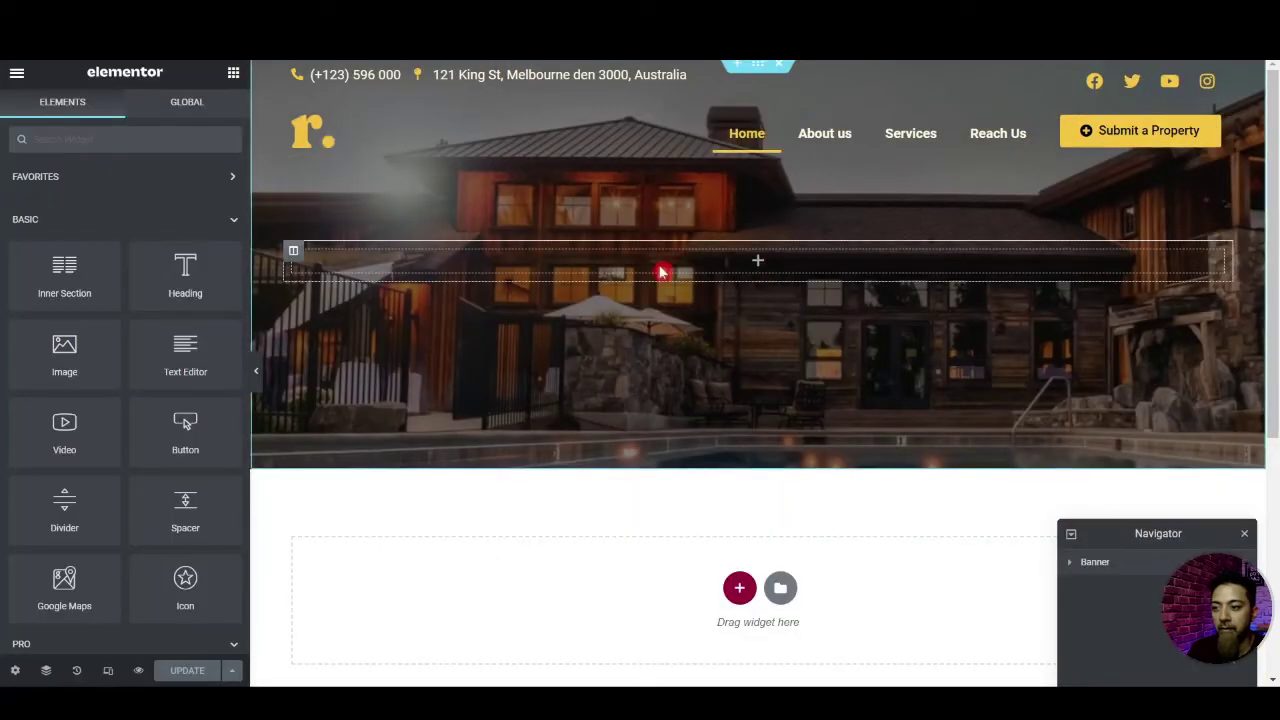
Add a center-aligned H4 heading reading "The Best Properties Place" to the home page's banner column
left_click_drag(204, 262, 838, 262)
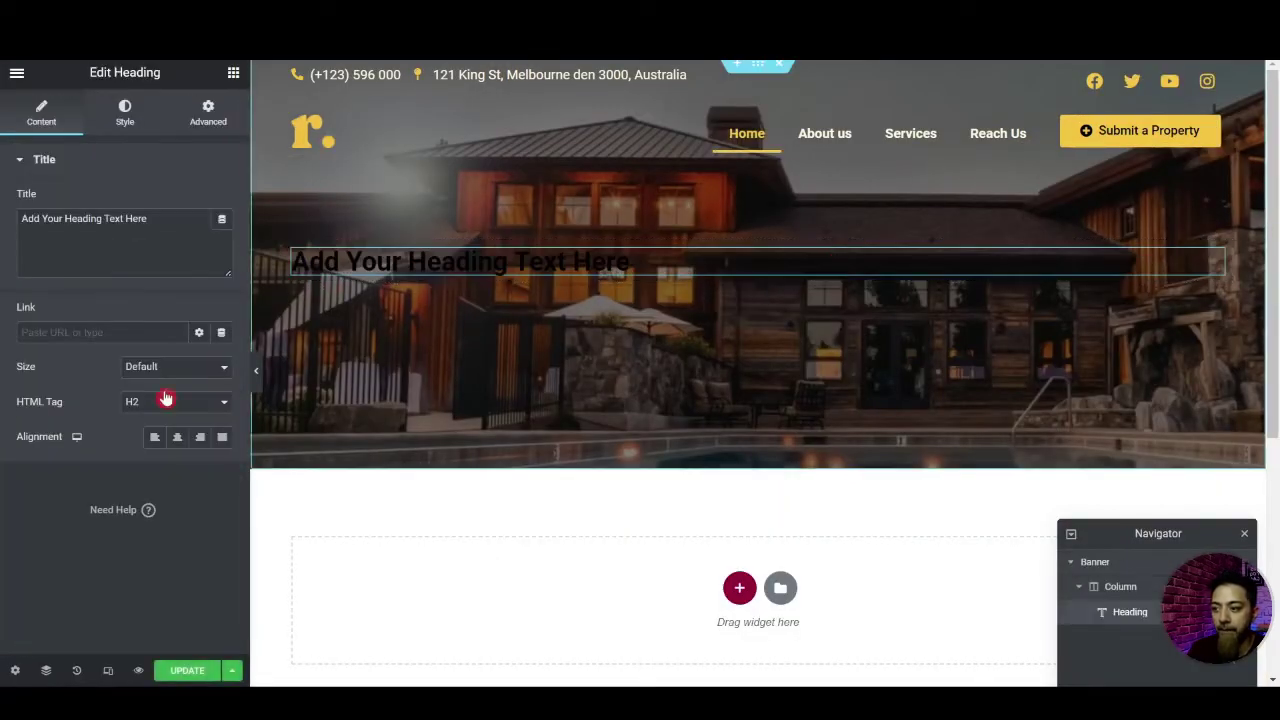
left_click(176, 438)
triple_click(146, 240)
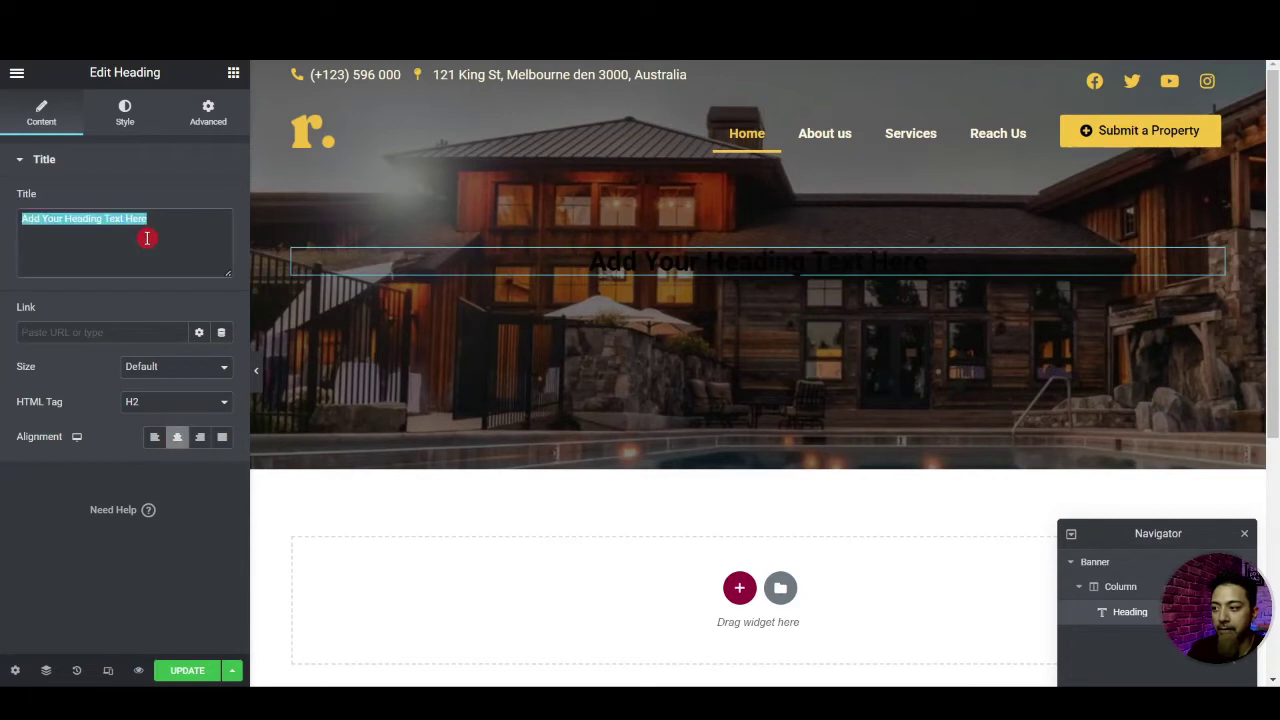
key("ctrl+v")
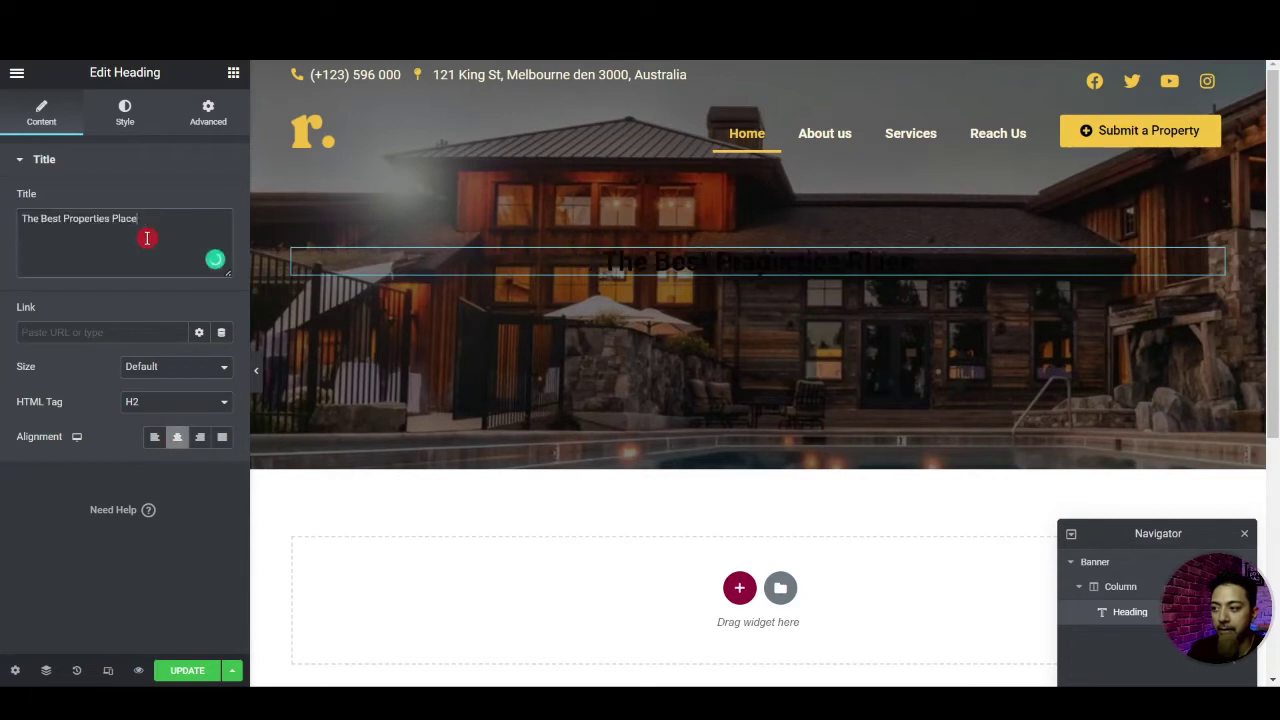
left_click(200, 406)
left_click(167, 457)
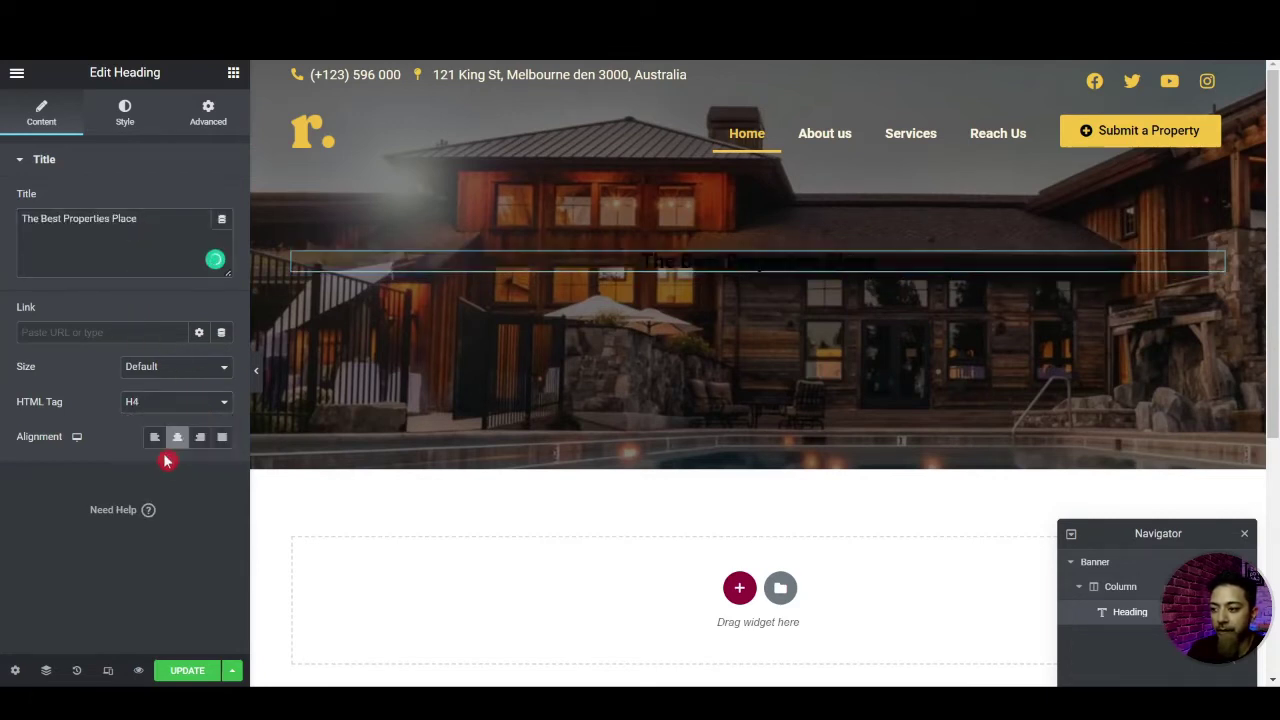
Set the tagline heading's text color to #FFFFFF
left_click(120, 115)
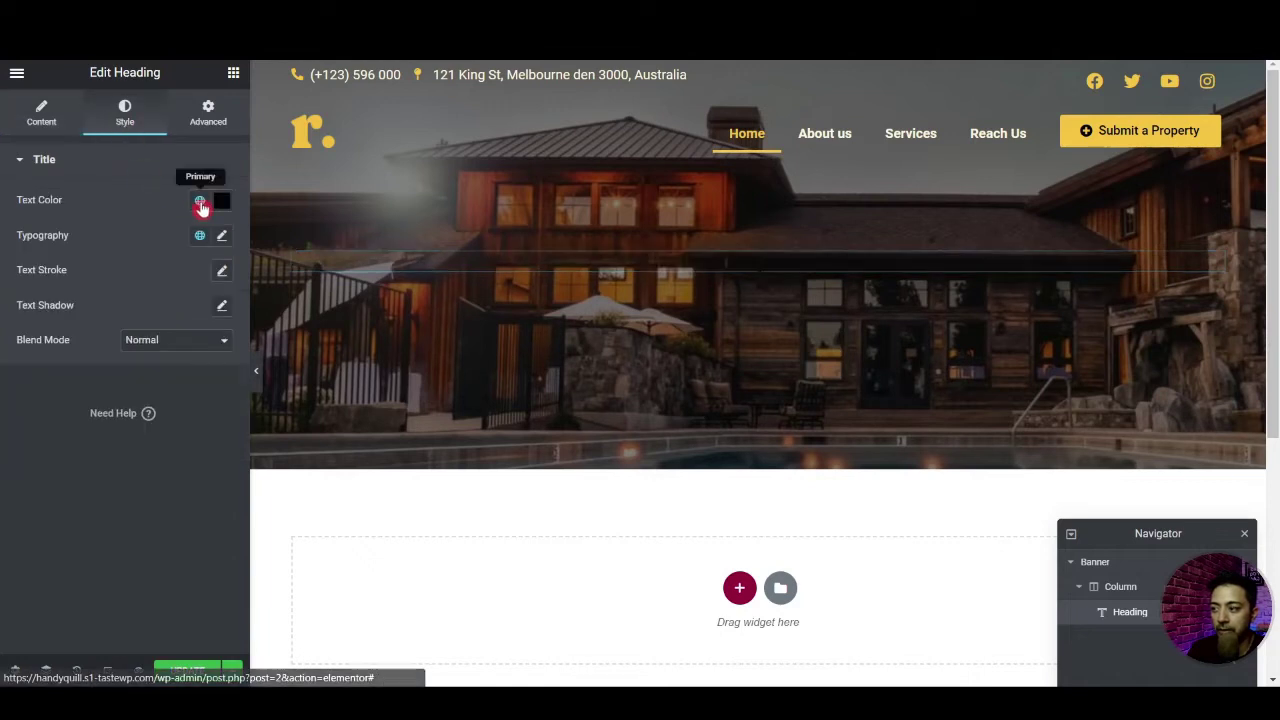
left_click(220, 200)
type("#FFFFFF")
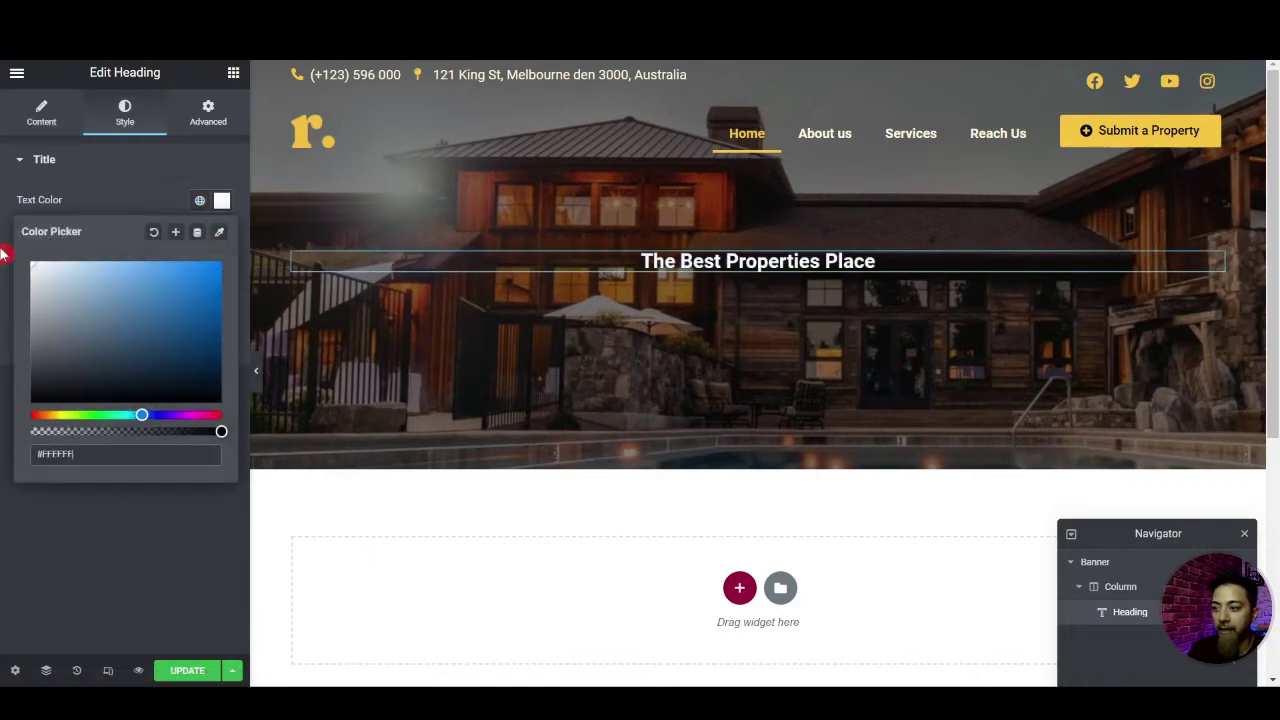
Duplicate the tagline heading and change the copy's title to "Let's find the perfect place"
right_click(858, 266)
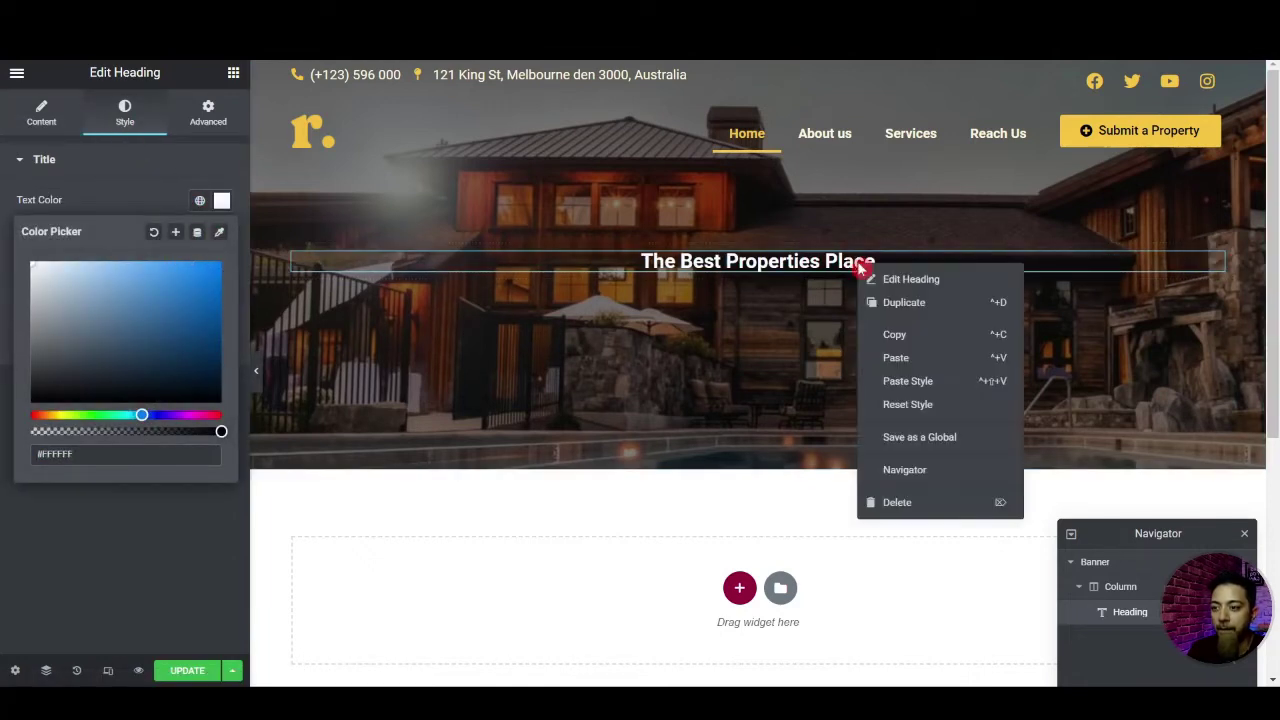
left_click(872, 301)
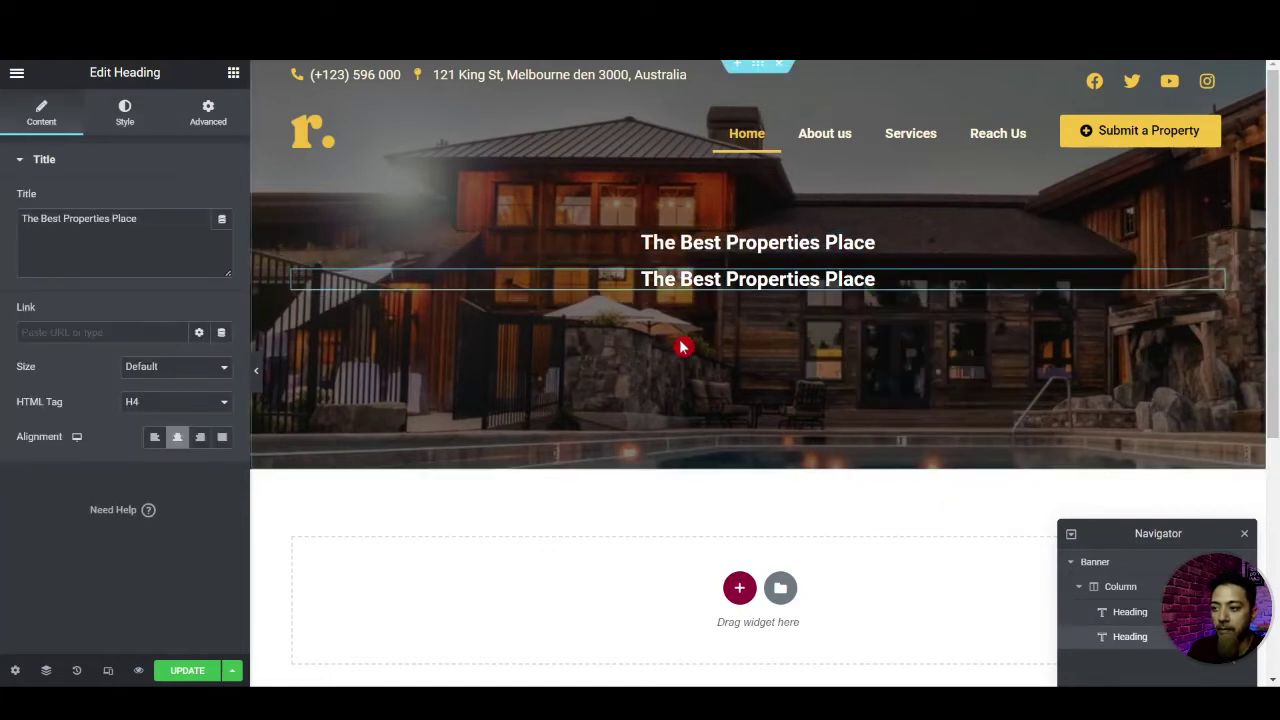
key("ctrl+a")
type("Let's find the perfect place")
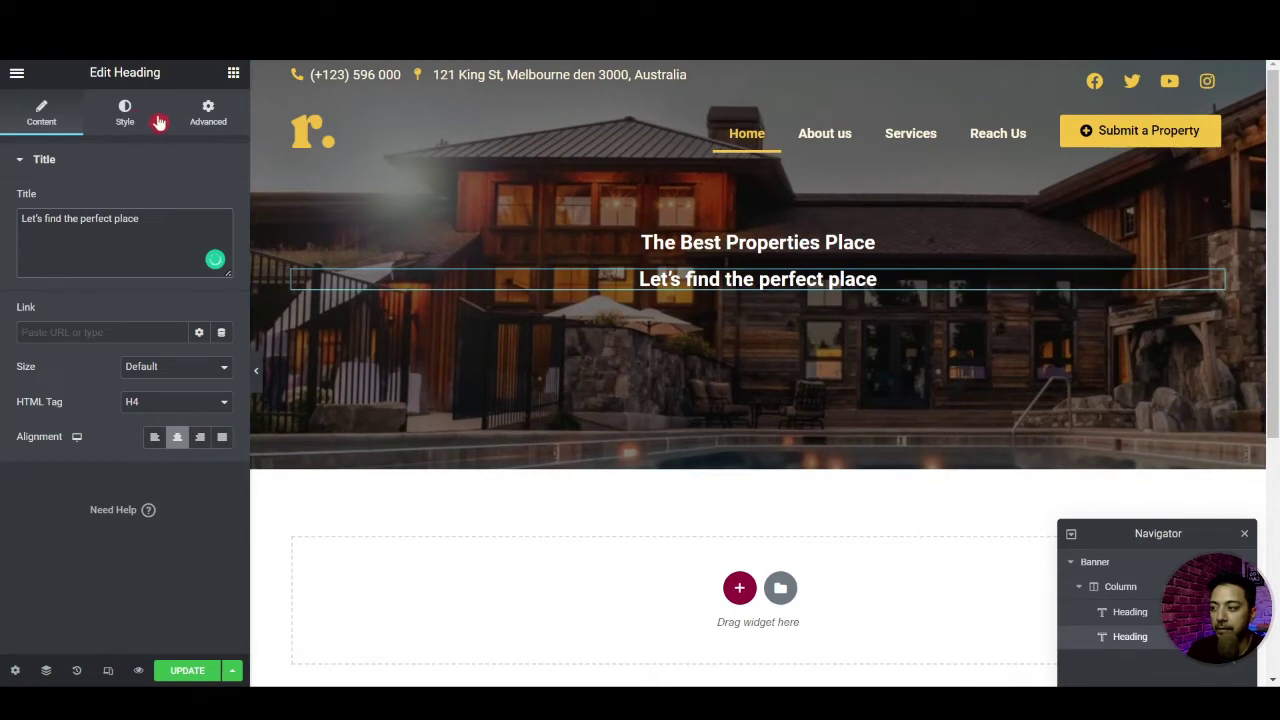
Set the font size of the "Let's find the perfect place" heading to 50 px
left_click(125, 112)
left_click(224, 237)
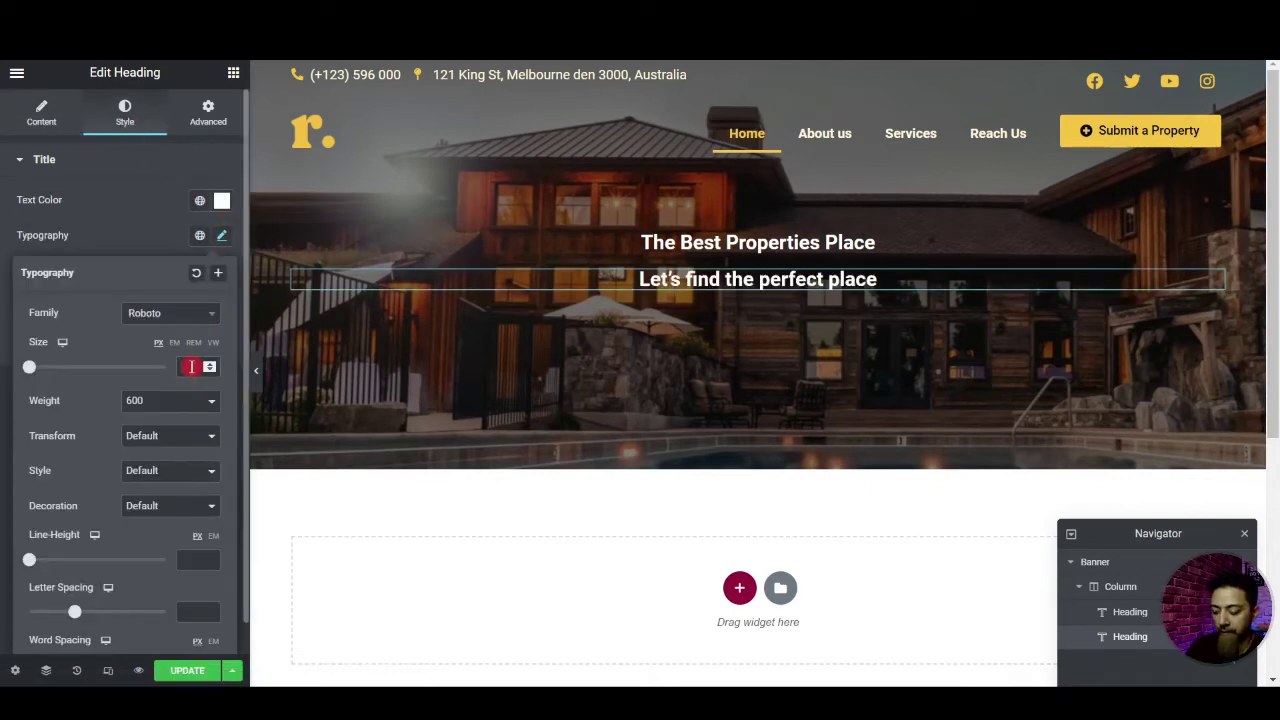
left_click(191, 366)
type("50")
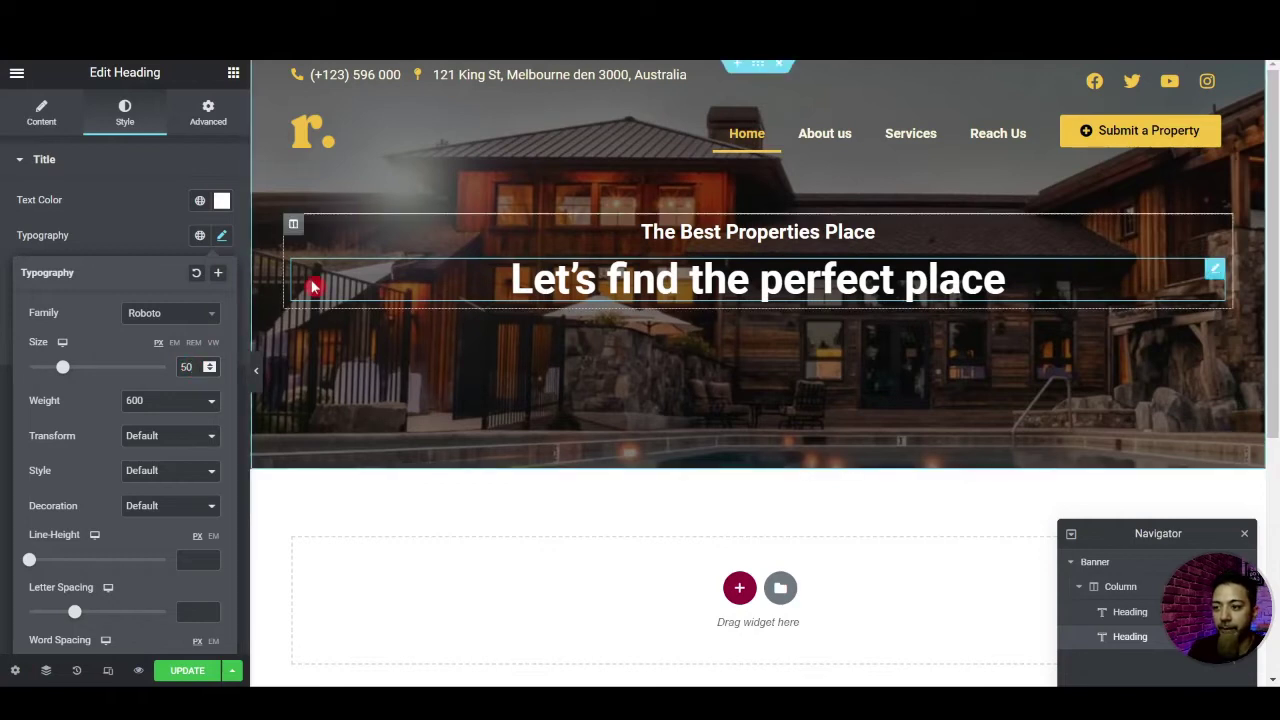
Find the Search Form widget and place it below the two banner headings
left_click(233, 72)
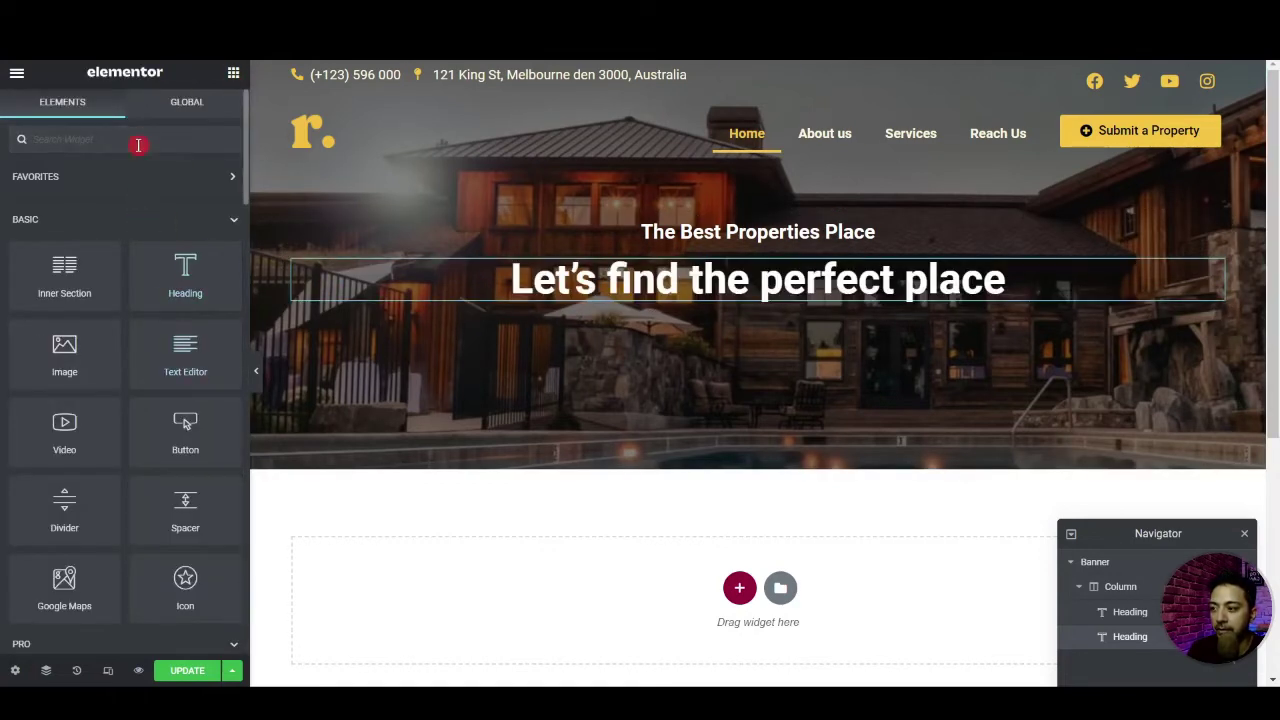
type("sear")
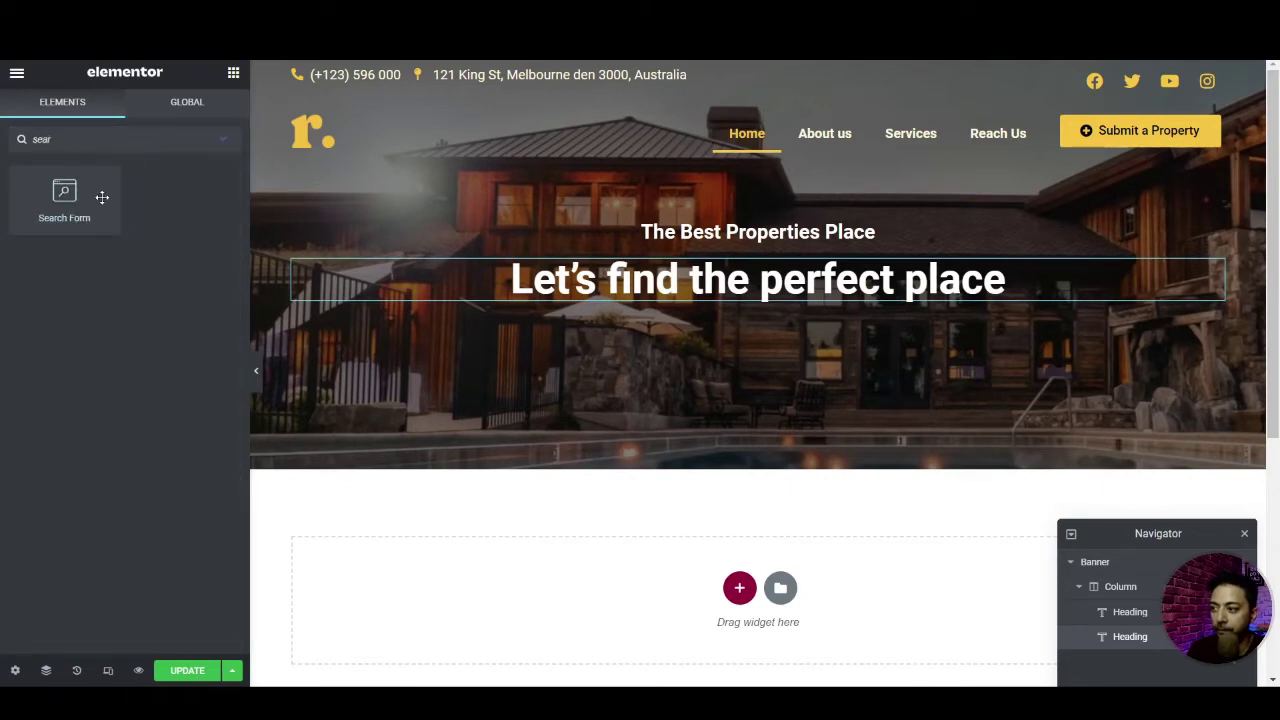
left_click_drag(102, 197, 740, 299)
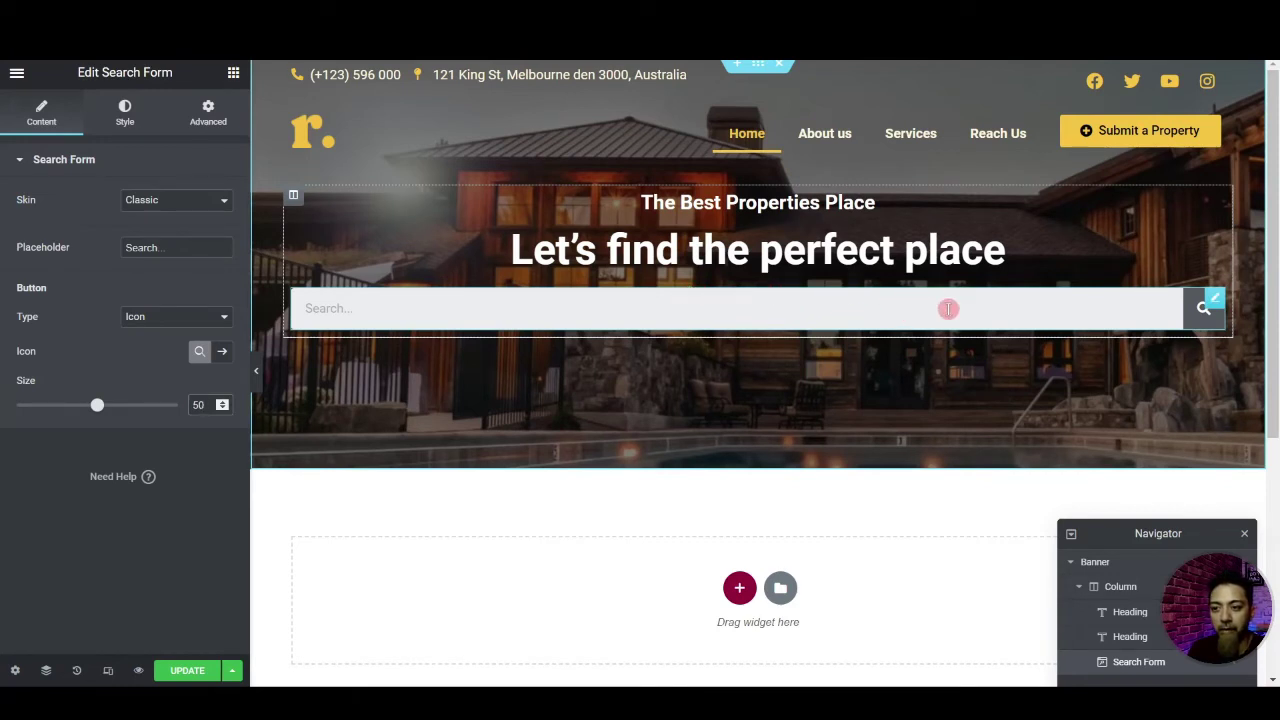
Insert an inner section between the second heading and the search form, and reduce it to a single column
left_click(233, 73)
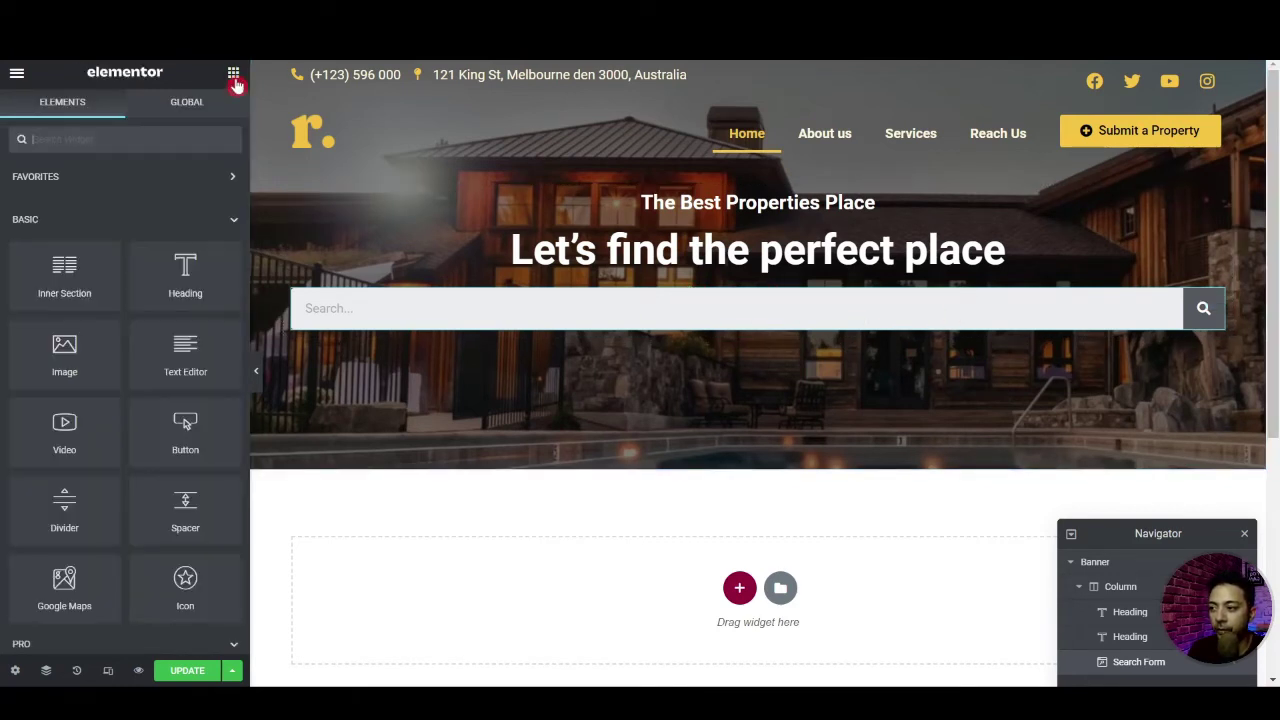
left_click_drag(66, 265, 700, 285)
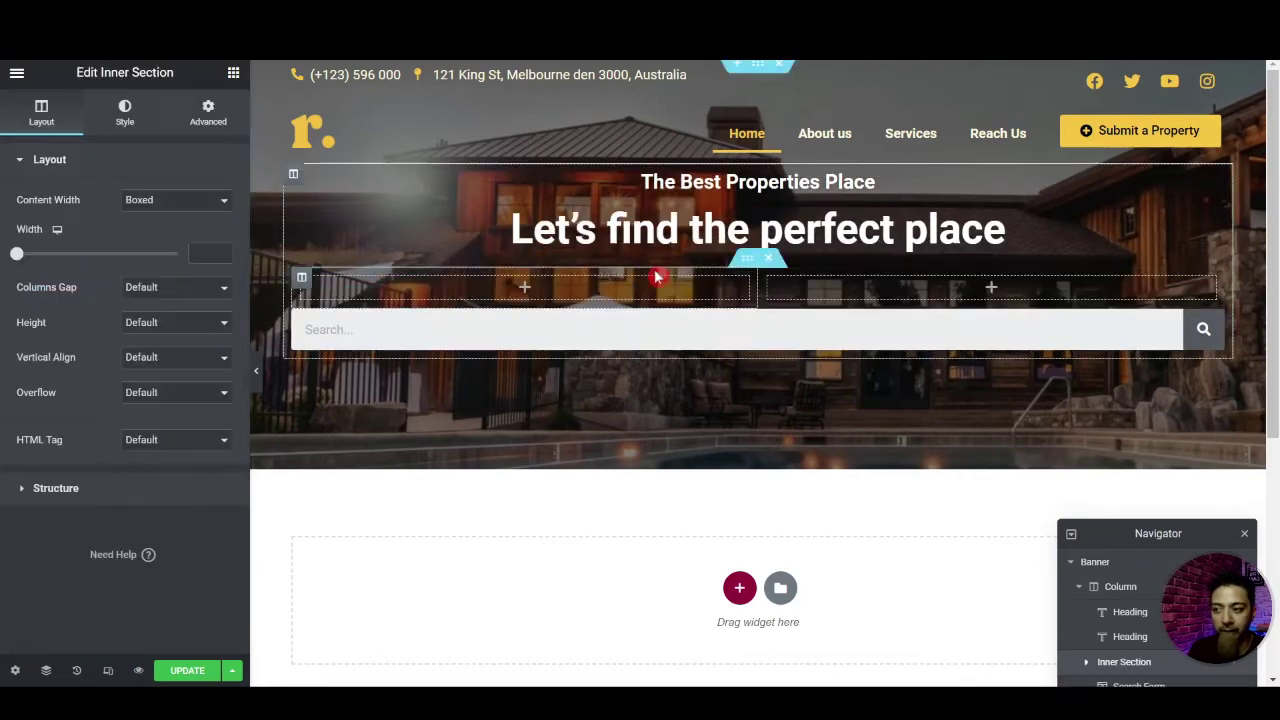
right_click(772, 286)
left_click(831, 516)
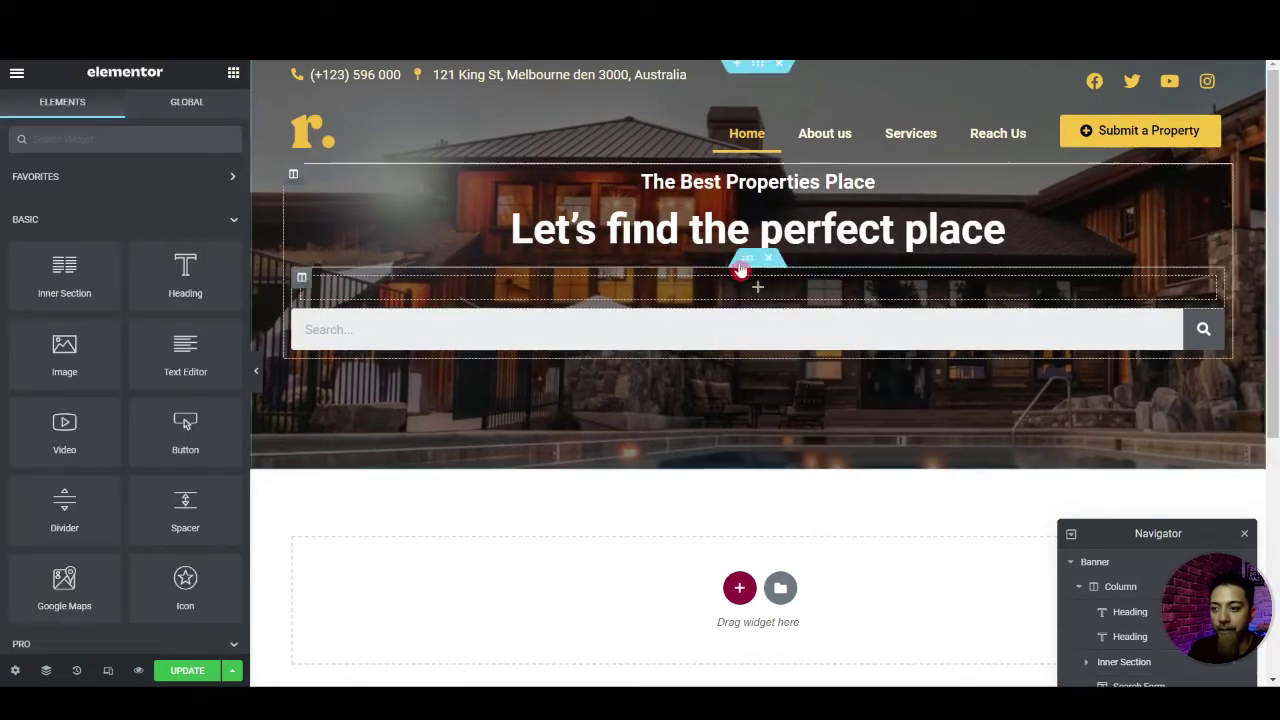
Set the inner section's boxed content width to 750 and move the search form into its column
left_click(477, 300)
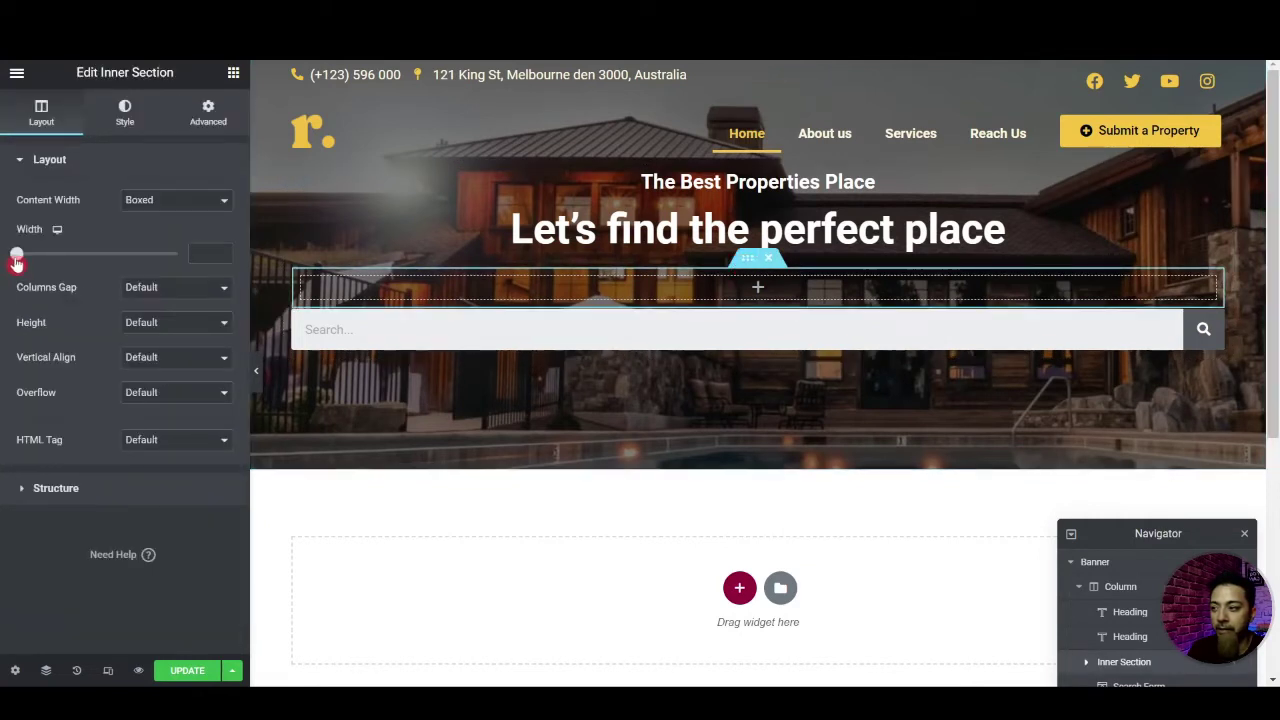
left_click_drag(16, 262, 58, 266)
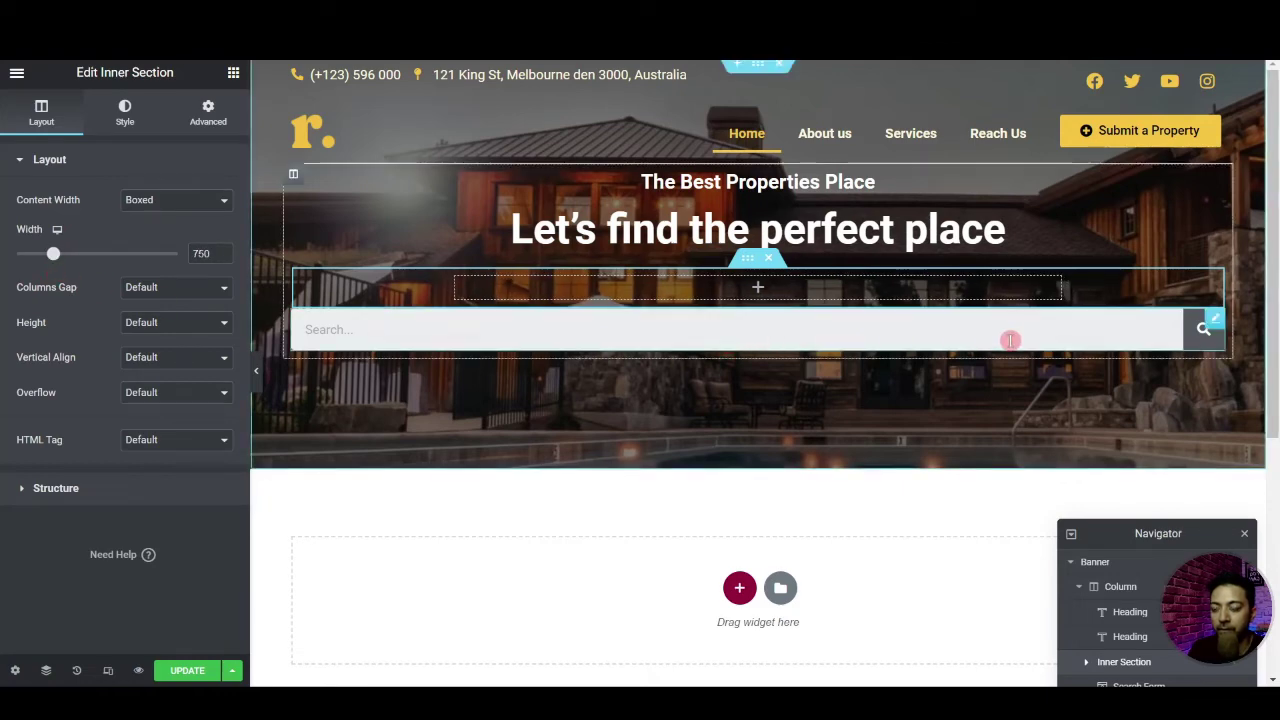
left_click_drag(1210, 325, 866, 314)
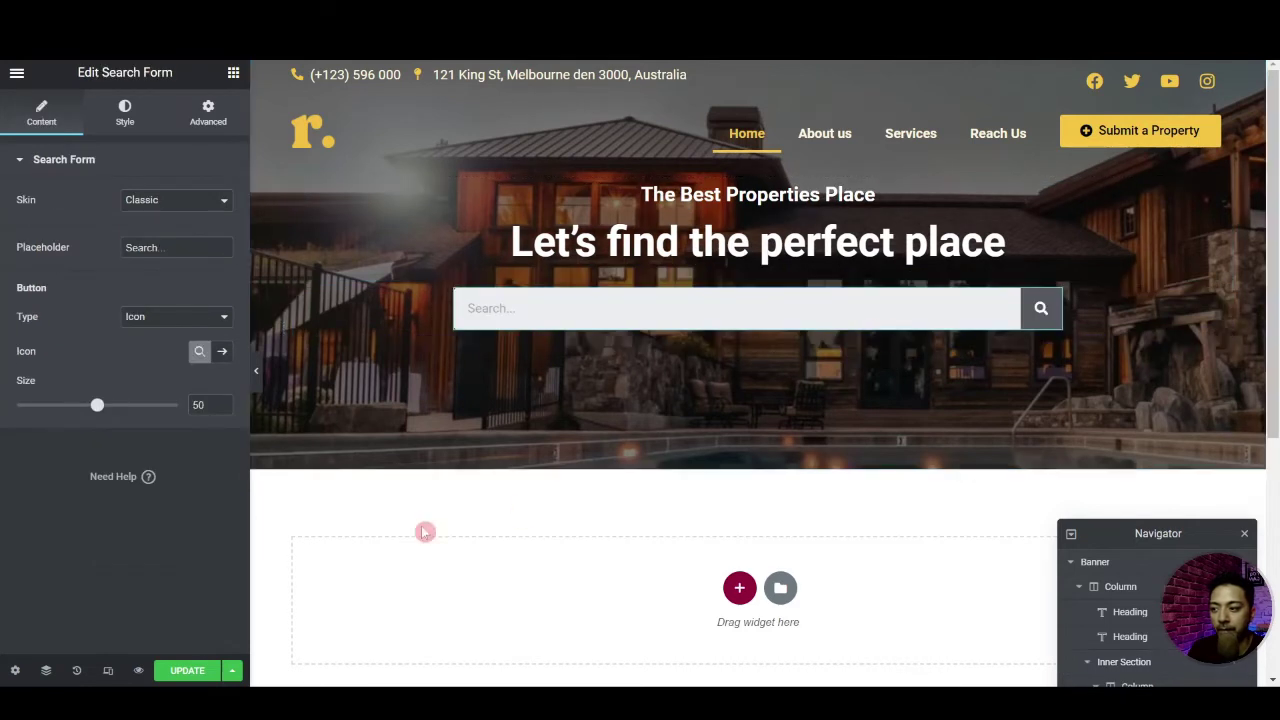
Set the search button's text color to the global Primary and its background to the global Accent, leaving the search field empty
left_click(128, 115)
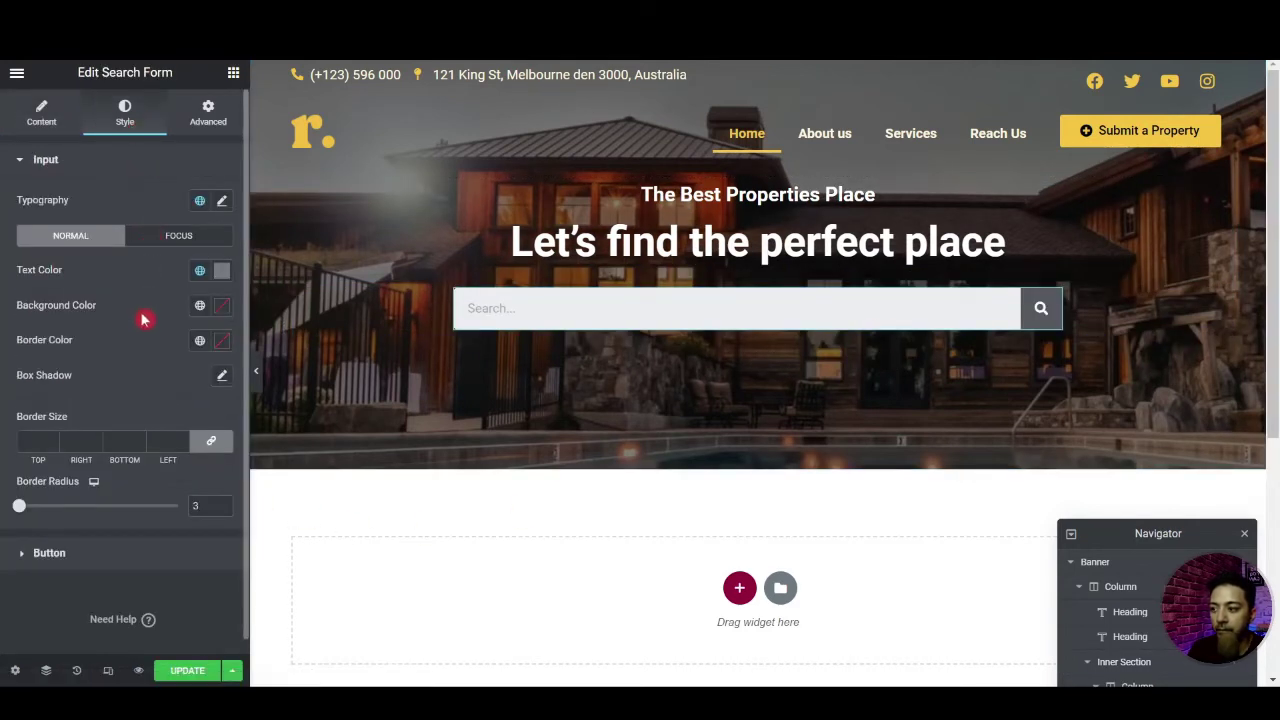
left_click(25, 563)
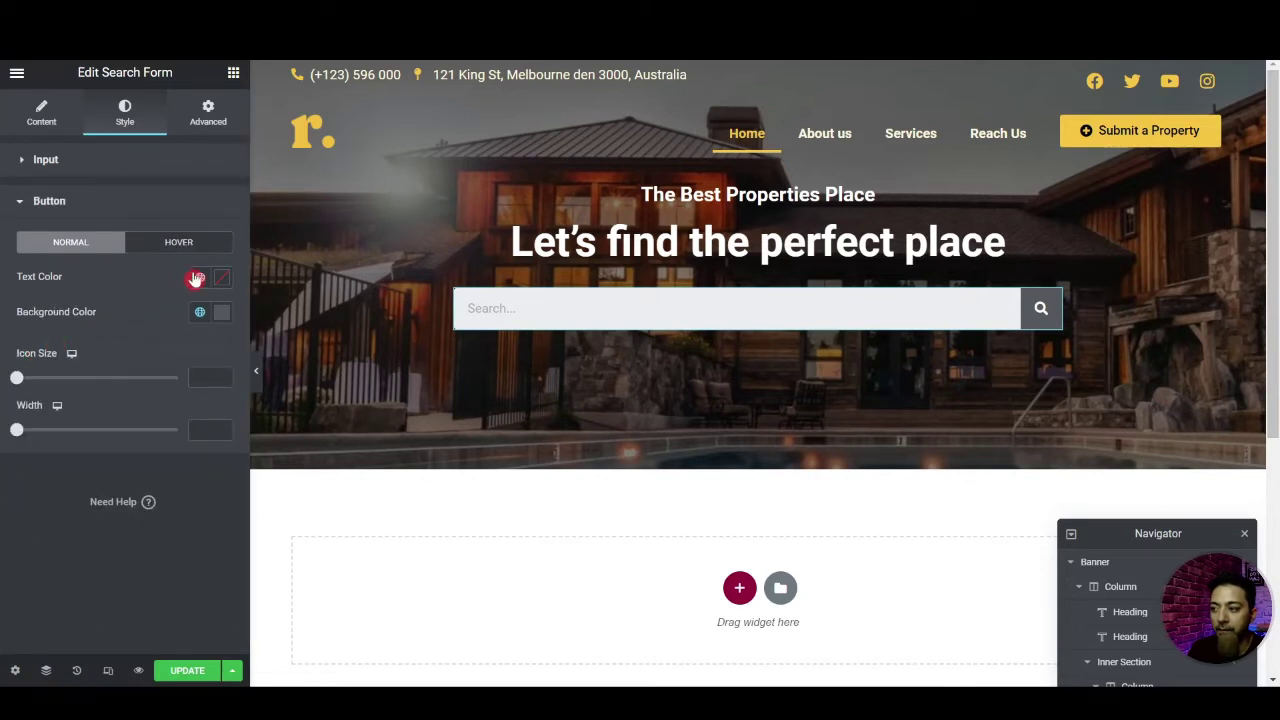
left_click(200, 284)
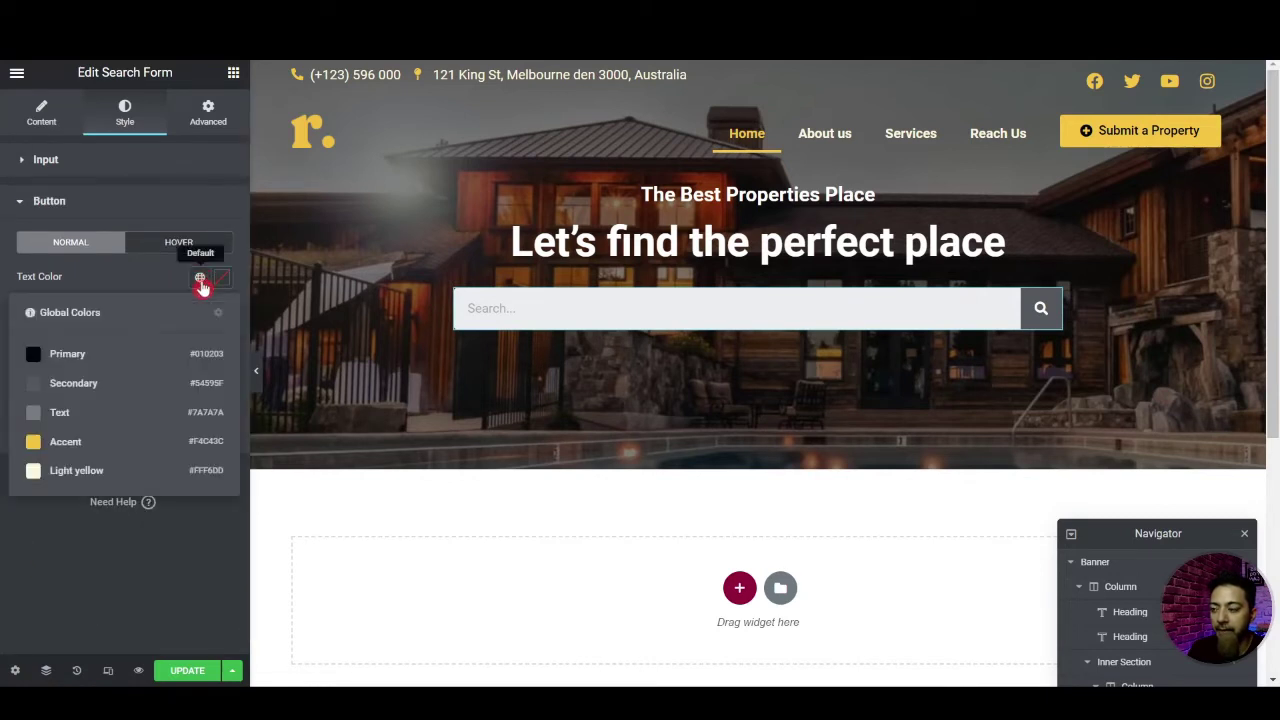
left_click(77, 357)
left_click(200, 312)
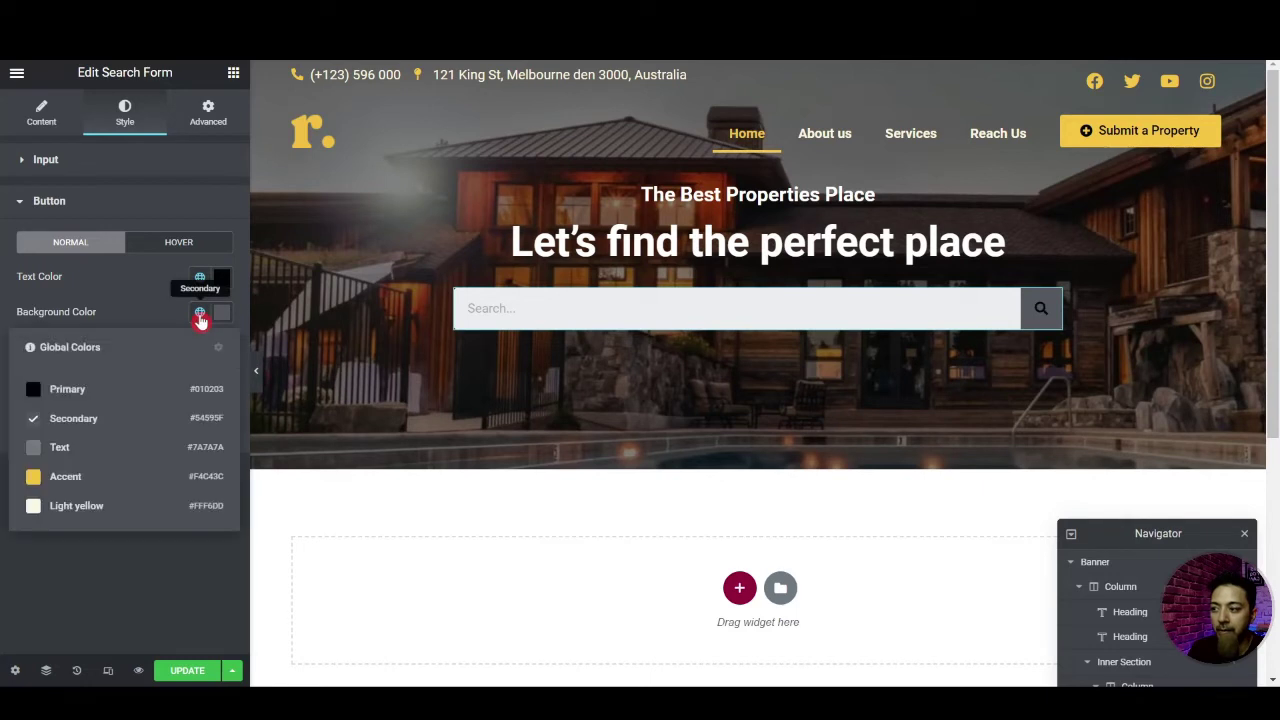
left_click(57, 473)
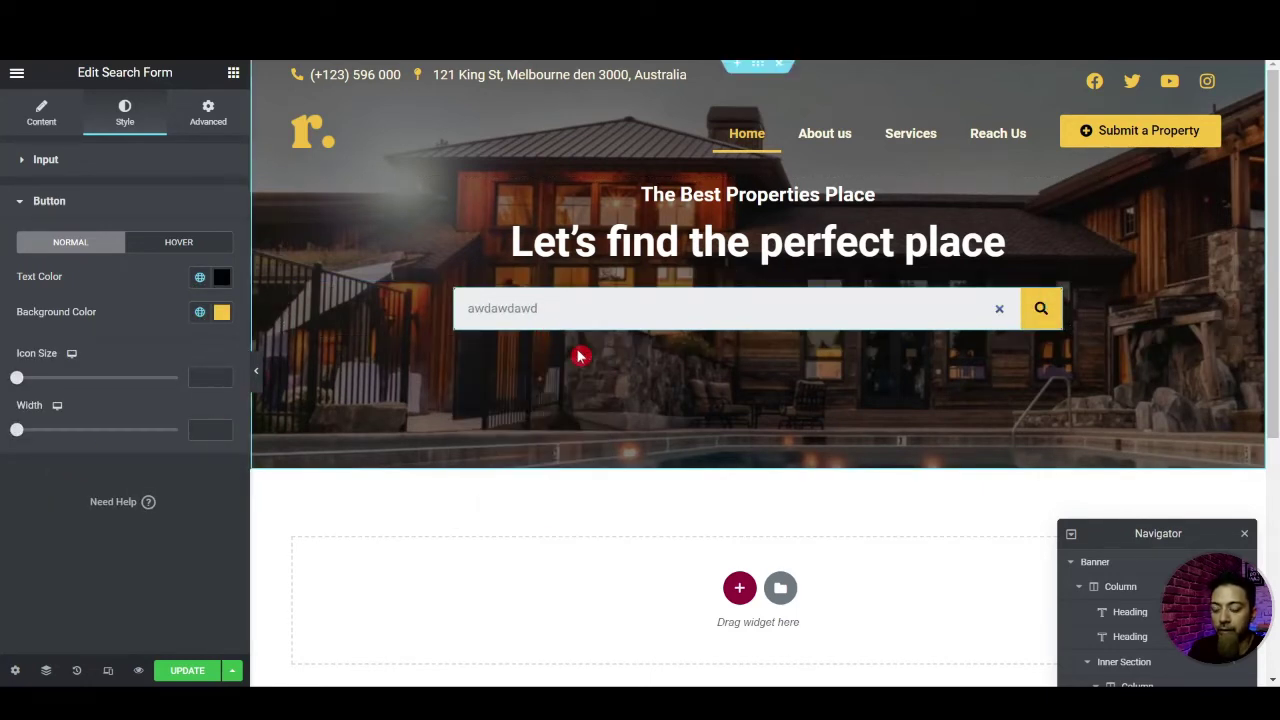
key("ctrl+a")
key("BackSpace")
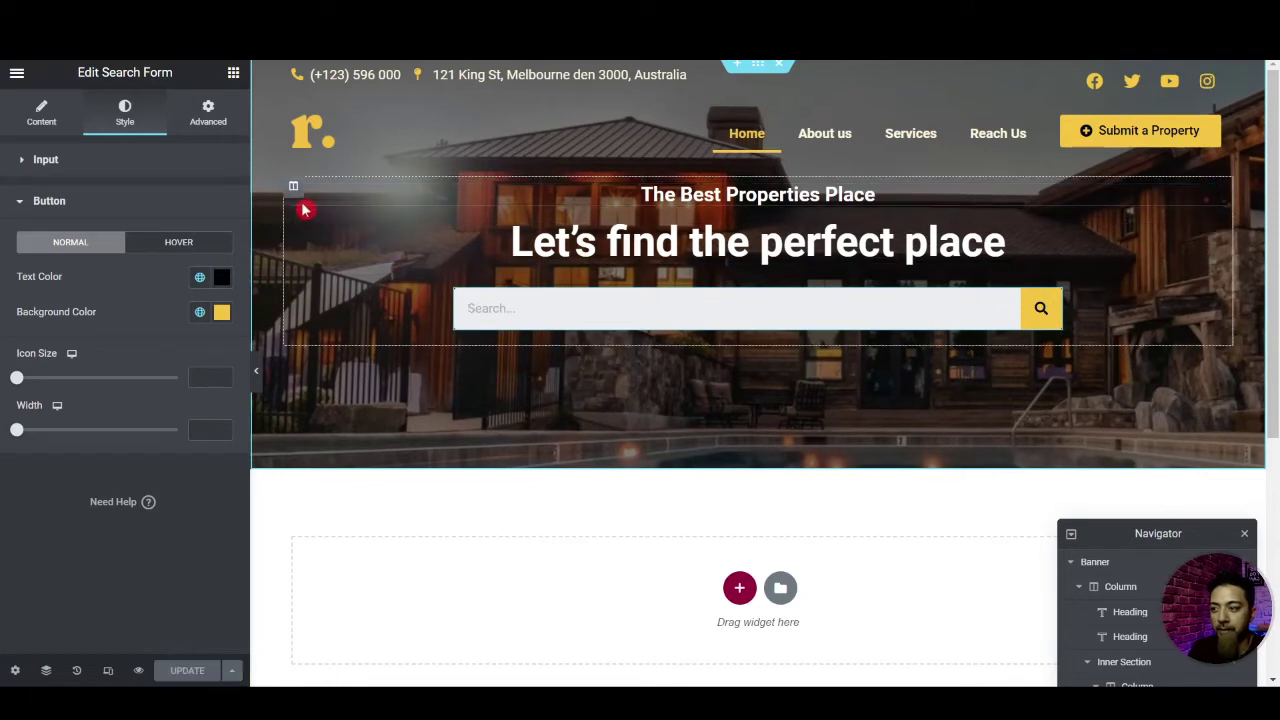
Set the banner column's padding to 50 px at top and bottom, with 0 on the right and left
left_click(293, 186)
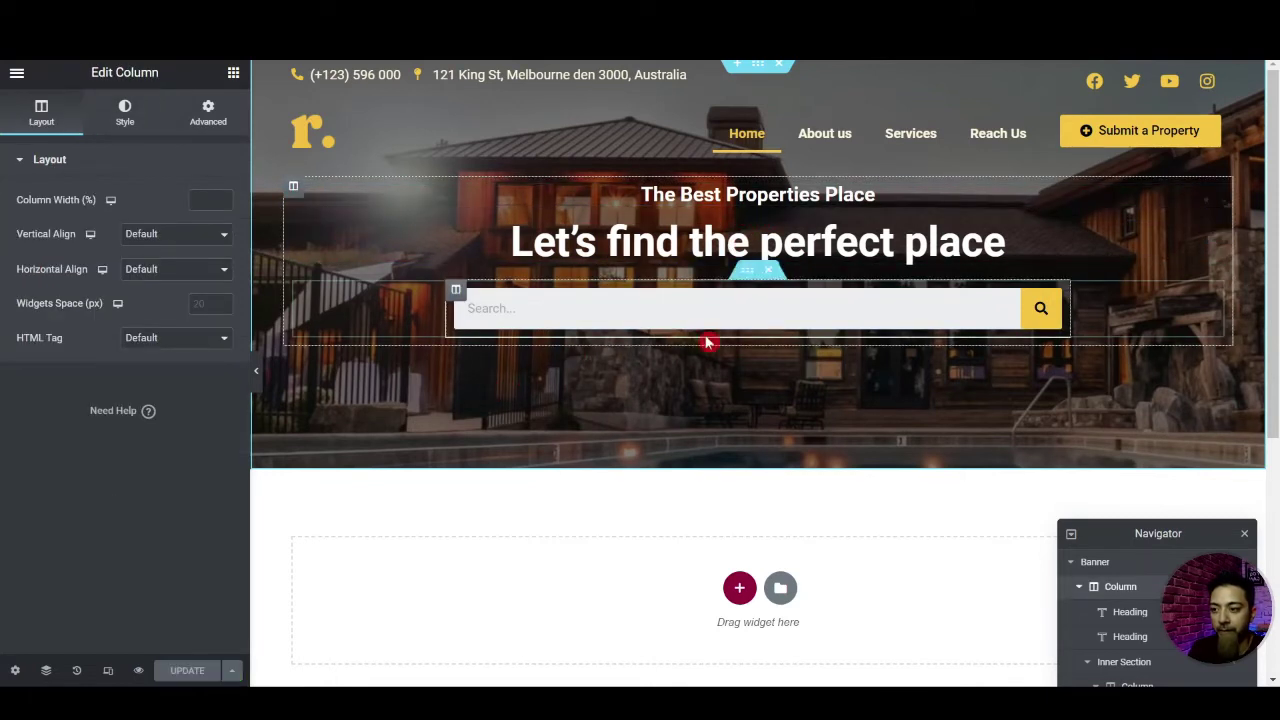
left_click(214, 116)
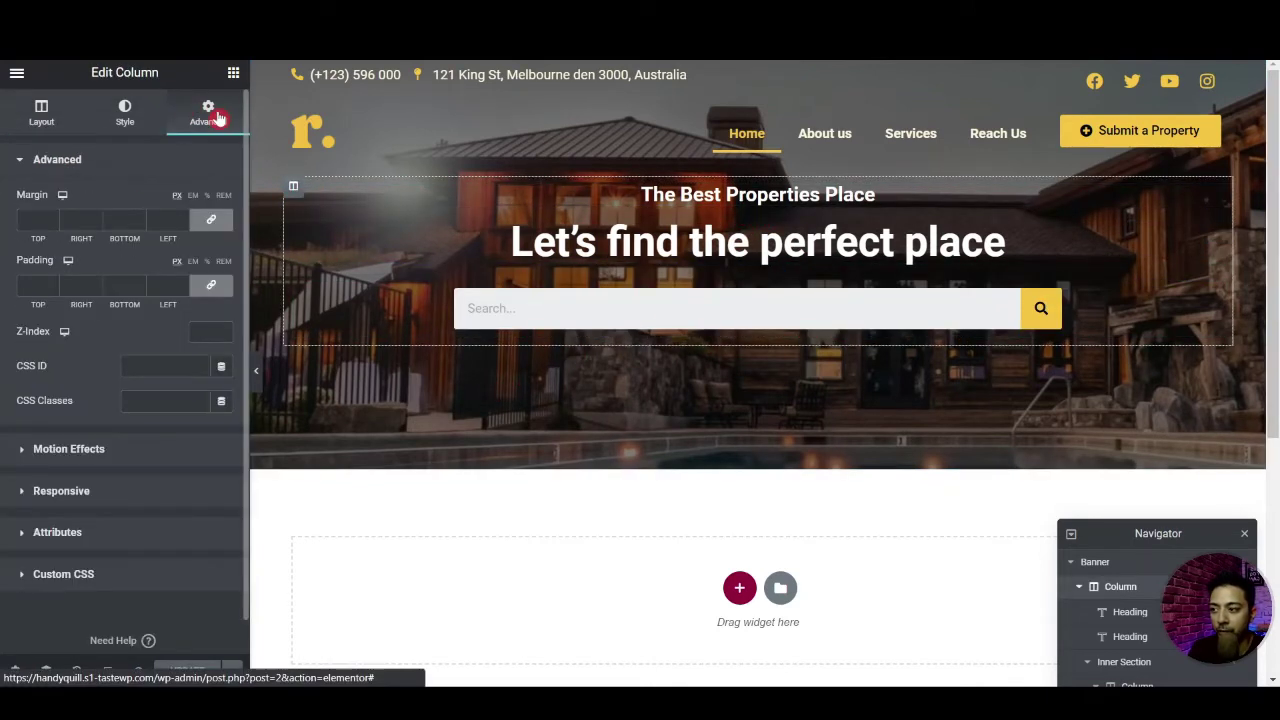
left_click(34, 285)
type("0")
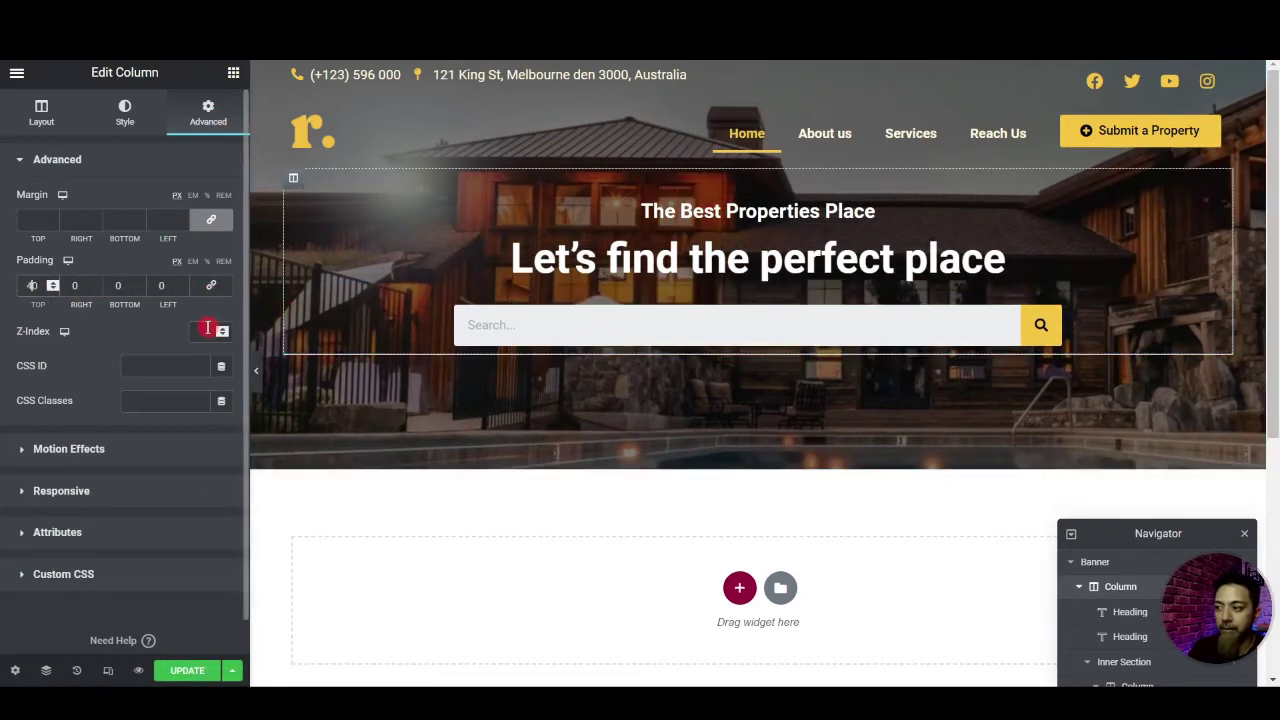
type("50")
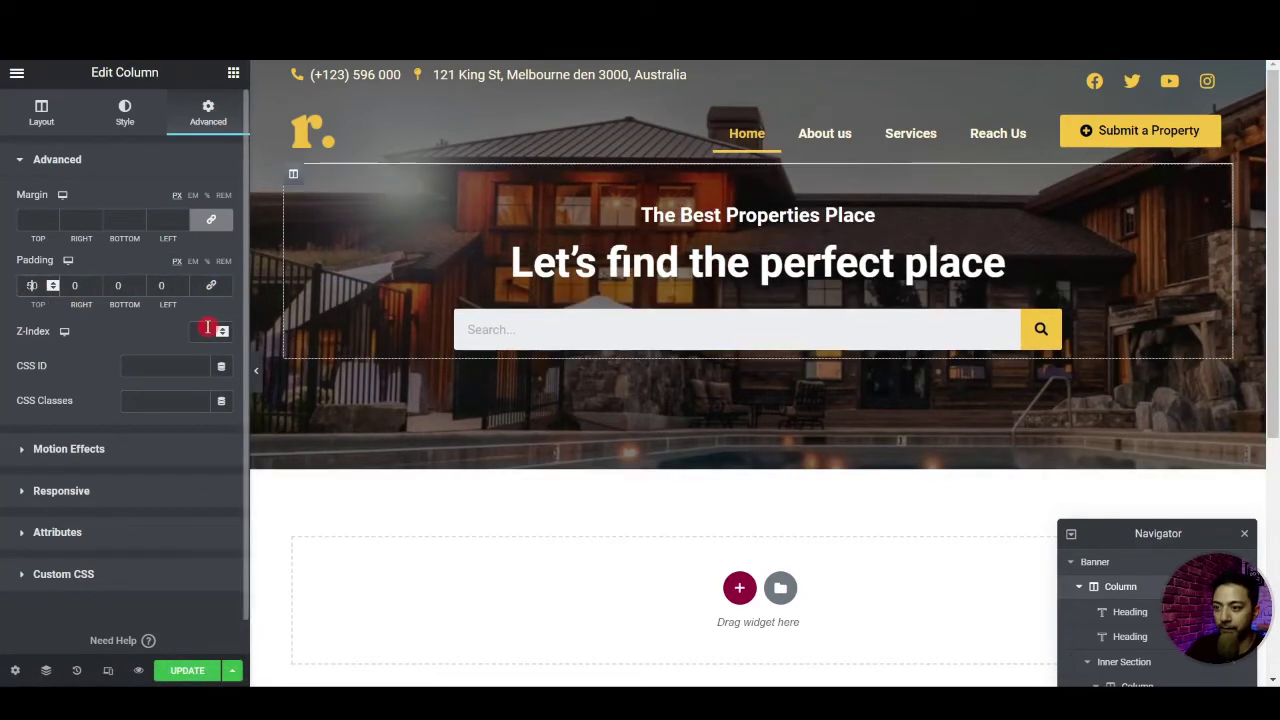
left_click(117, 285)
type("50")
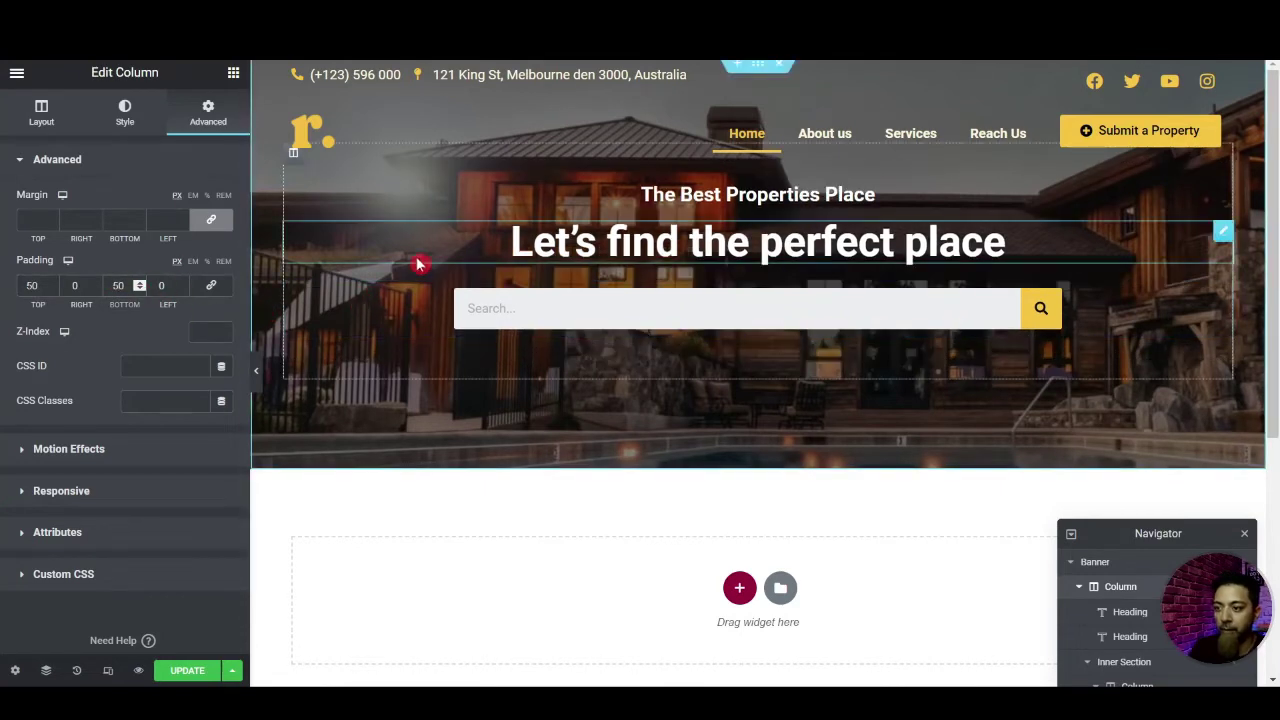
Set the banner column's bottom padding to 0 and the banner section's background image position to Center Center
key("BackSpace")
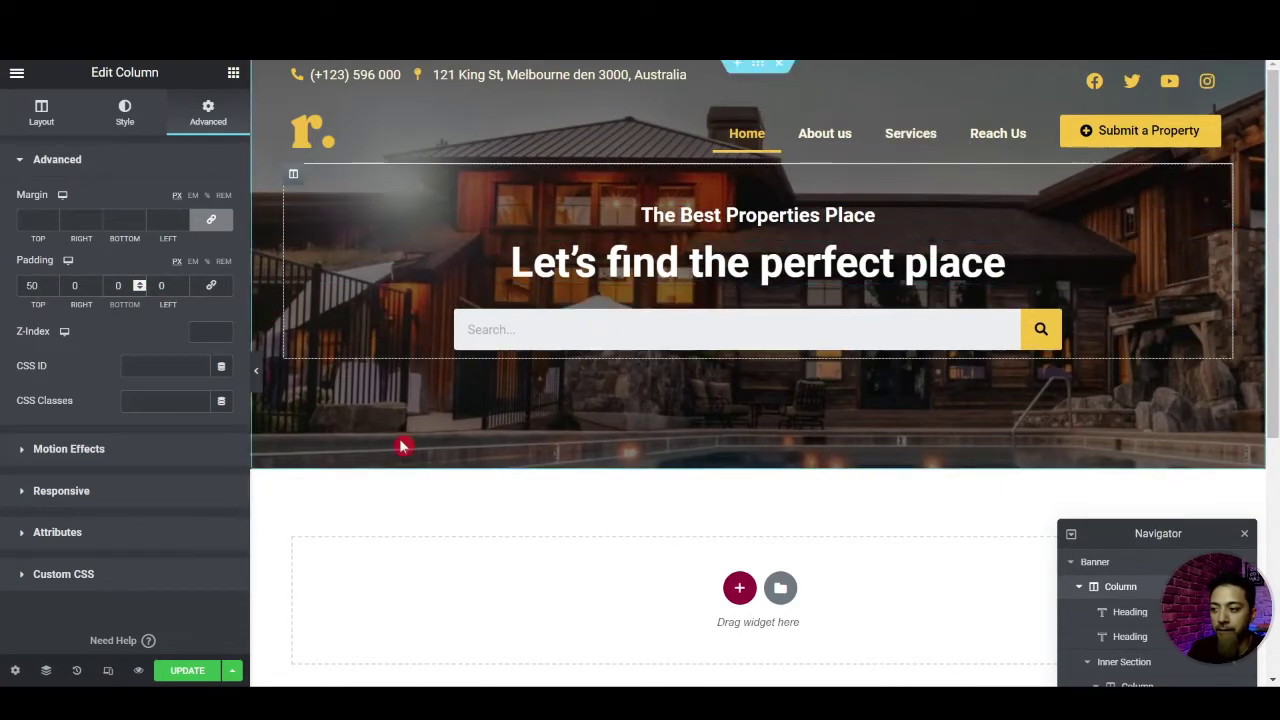
left_click(1160, 565)
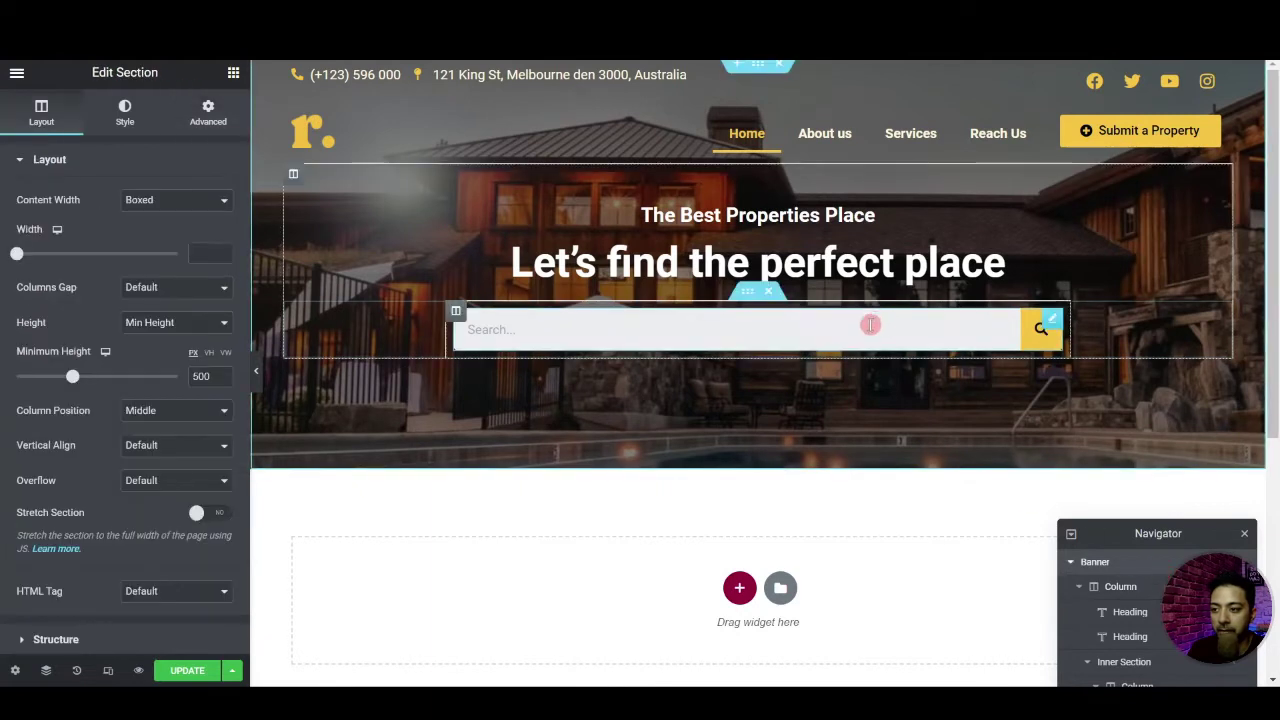
left_click(114, 106)
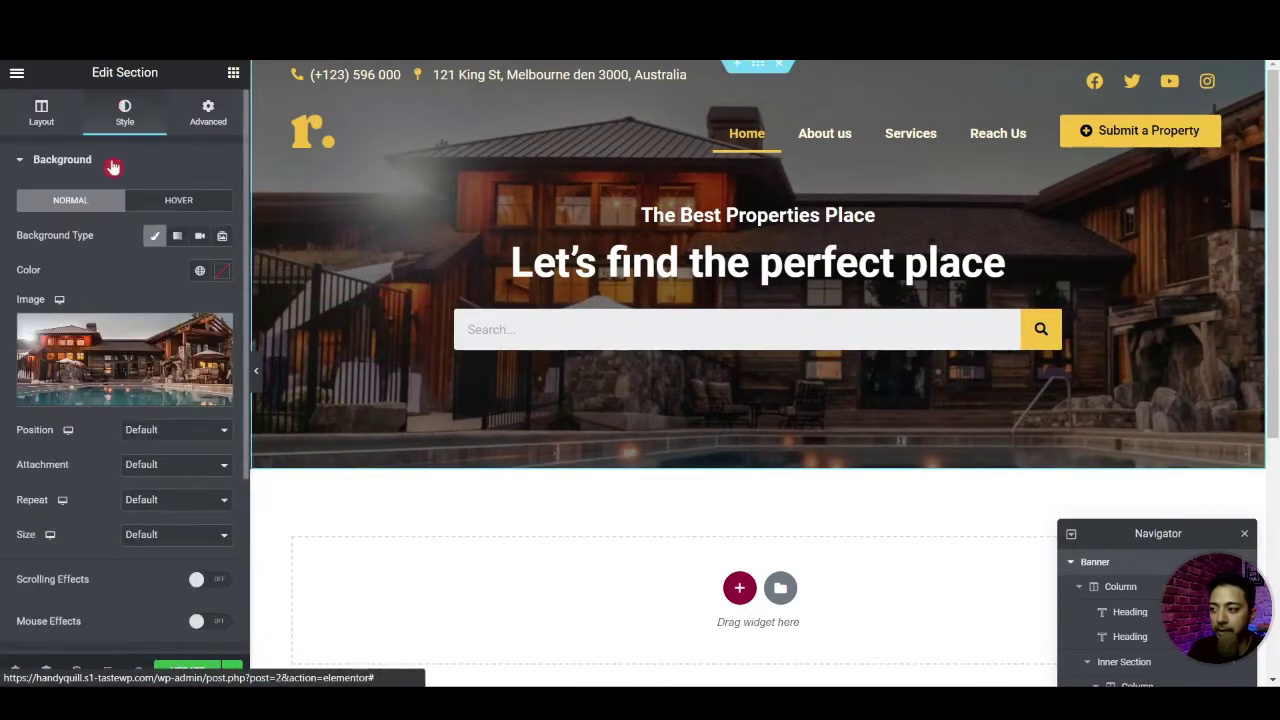
left_click(168, 438)
left_click(165, 460)
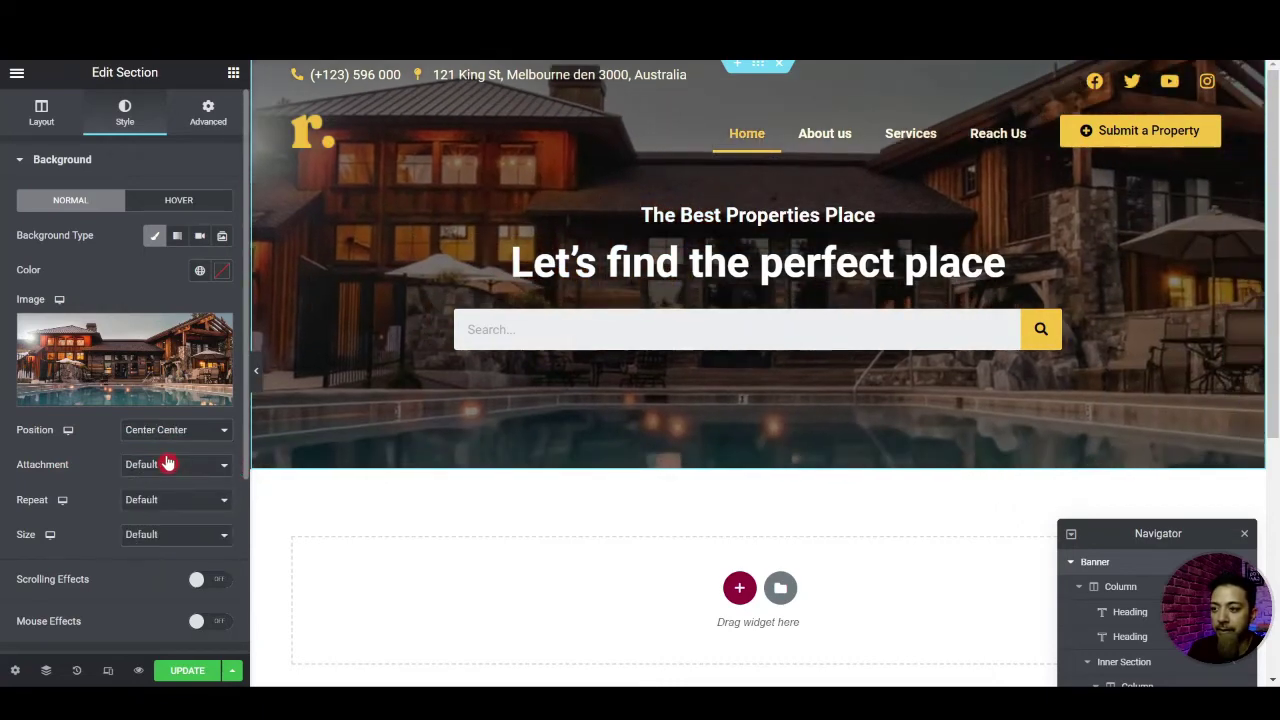
Set the banner background image to No-repeat with Cover size, leaving its attachment at Default, and update the page
left_click(140, 465)
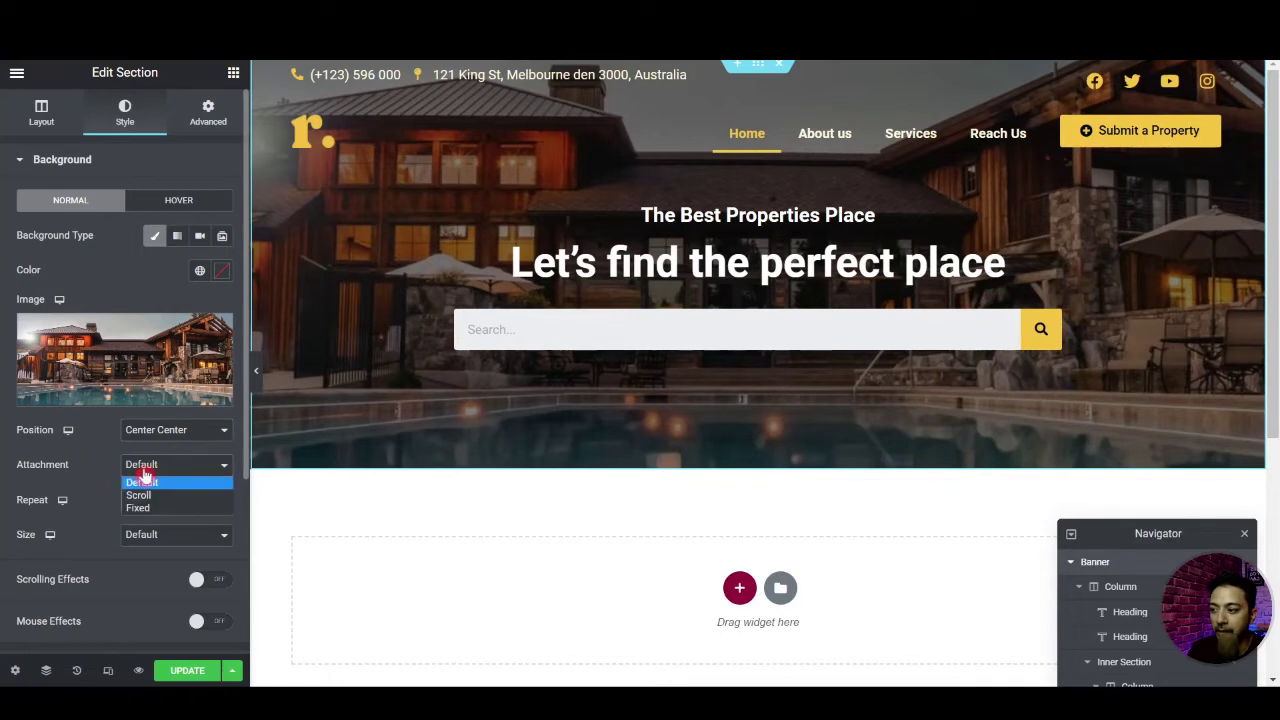
left_click(145, 474)
left_click(172, 505)
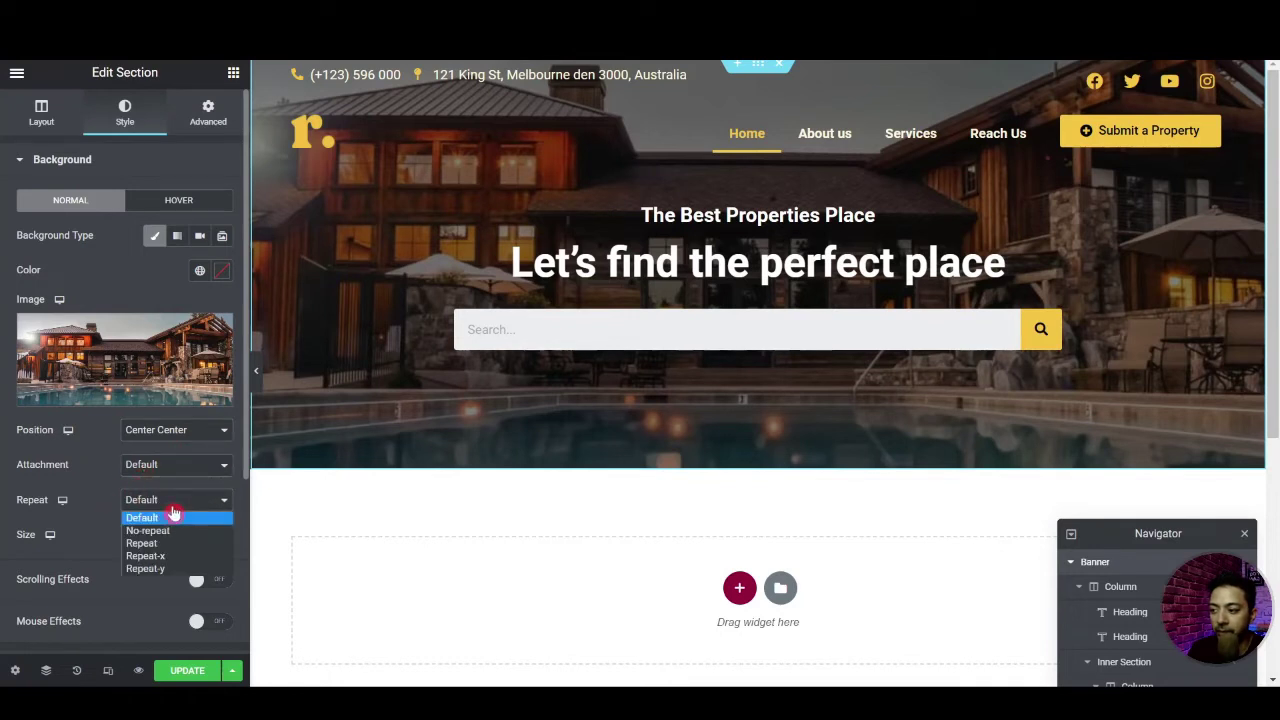
left_click(150, 532)
left_click(148, 535)
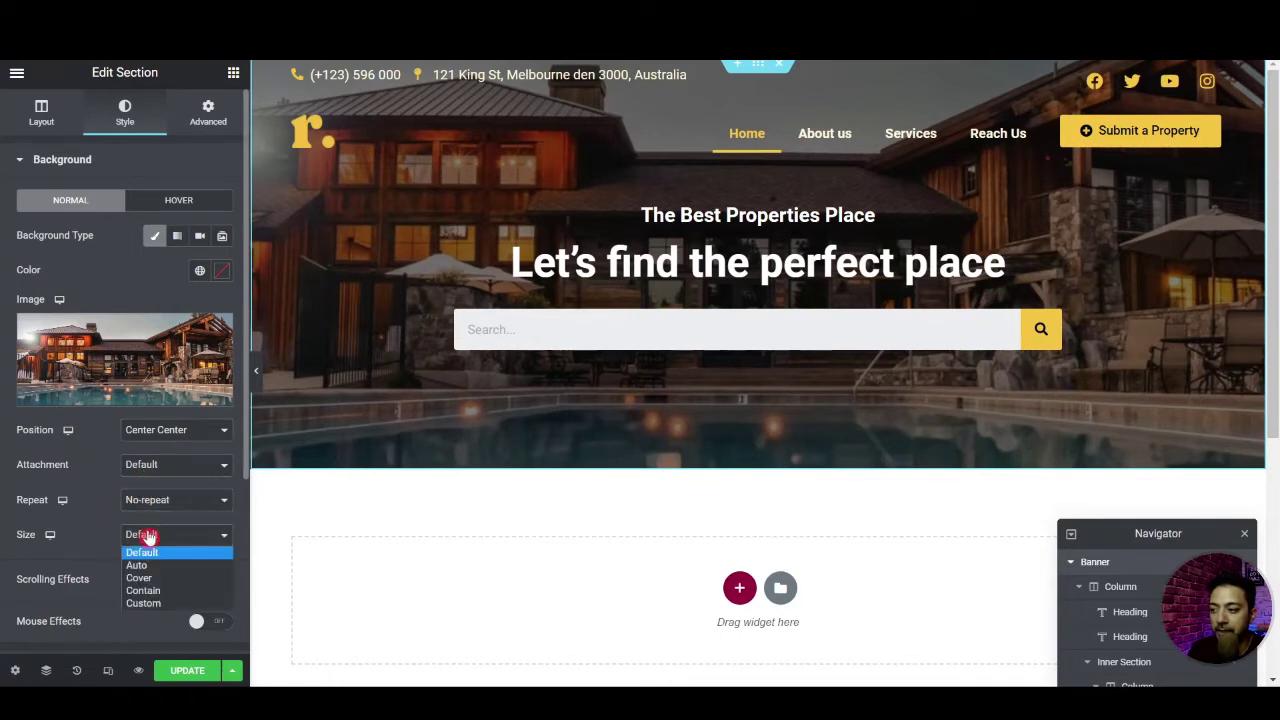
left_click(155, 576)
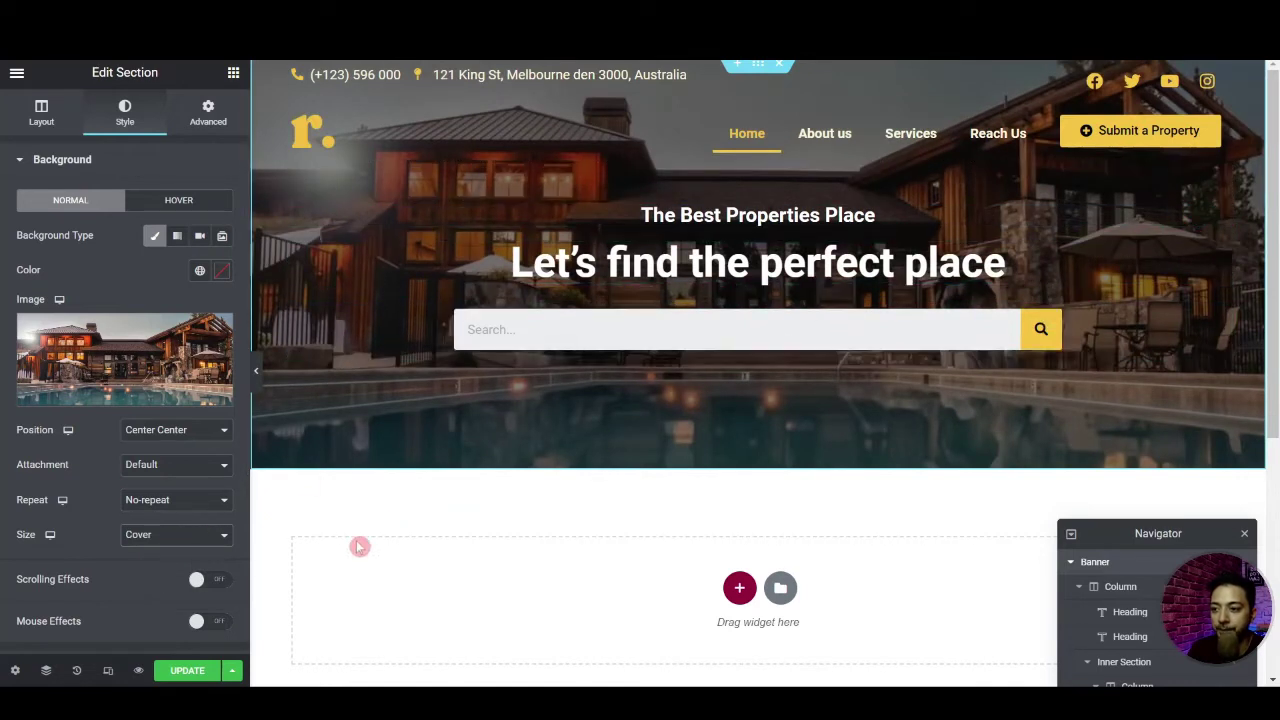
left_click(200, 672)
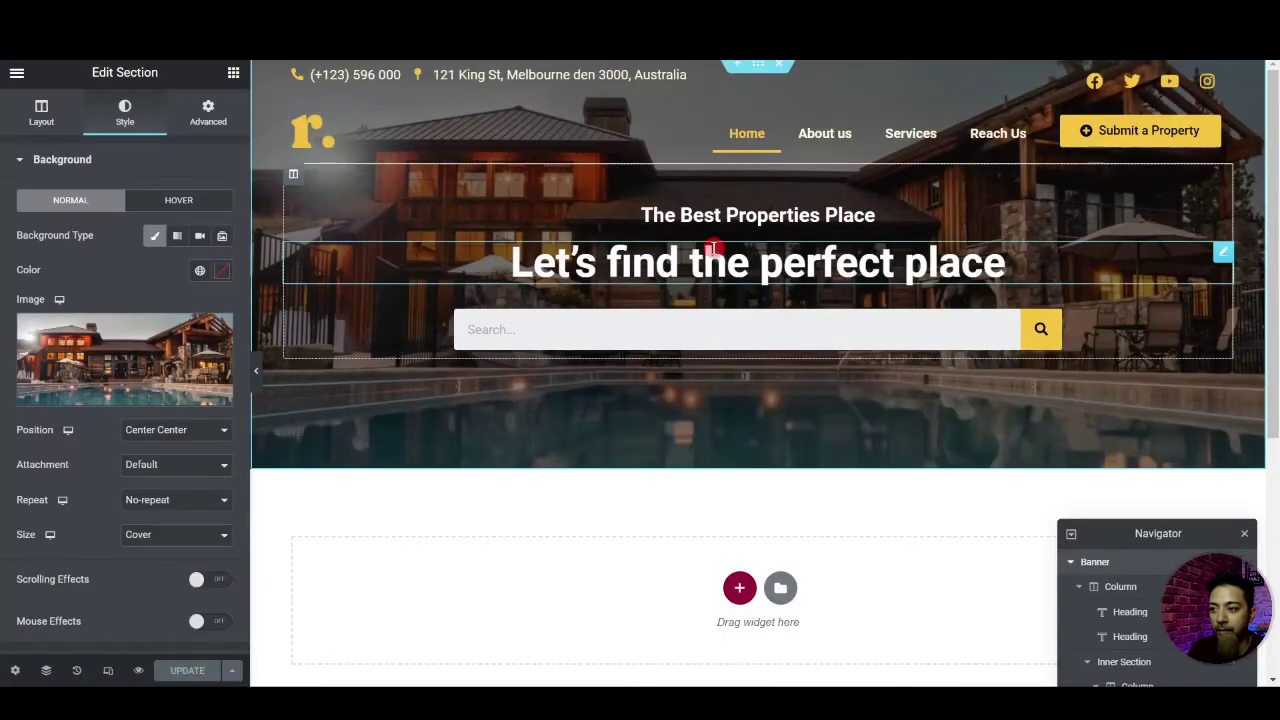
Set the banner section's minimum height to 600 px
left_click(32, 118)
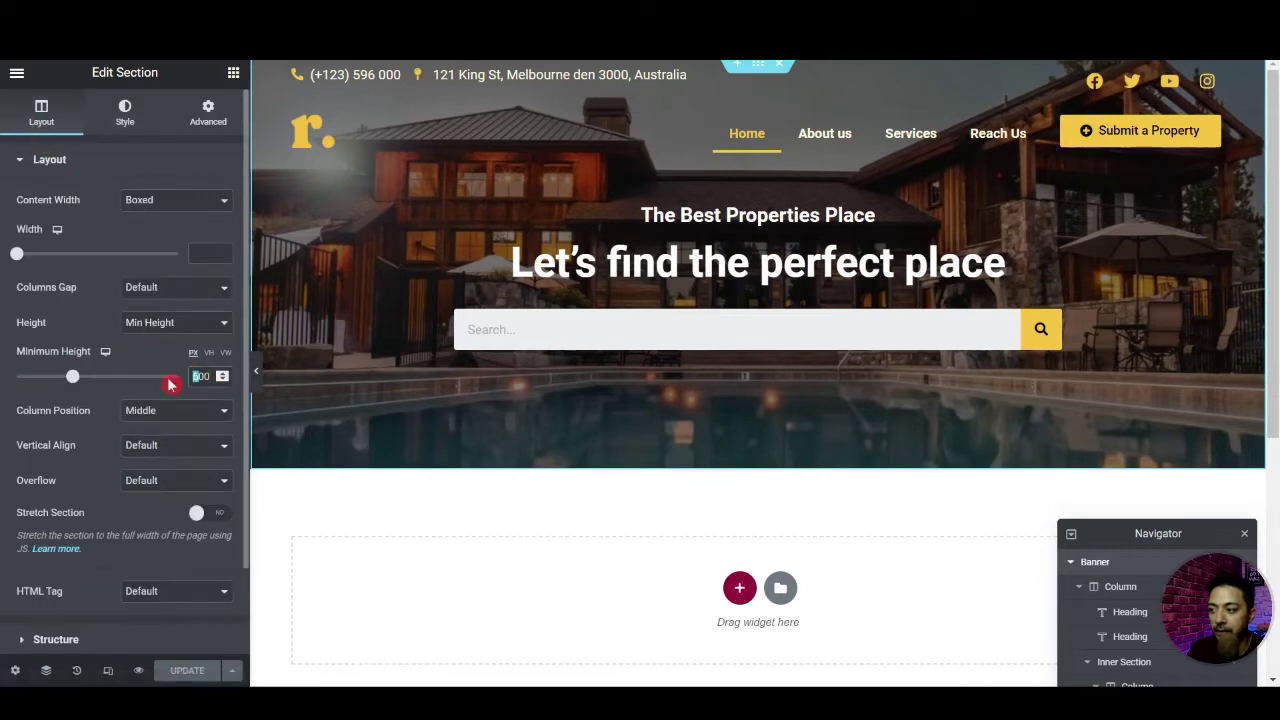
type("6")
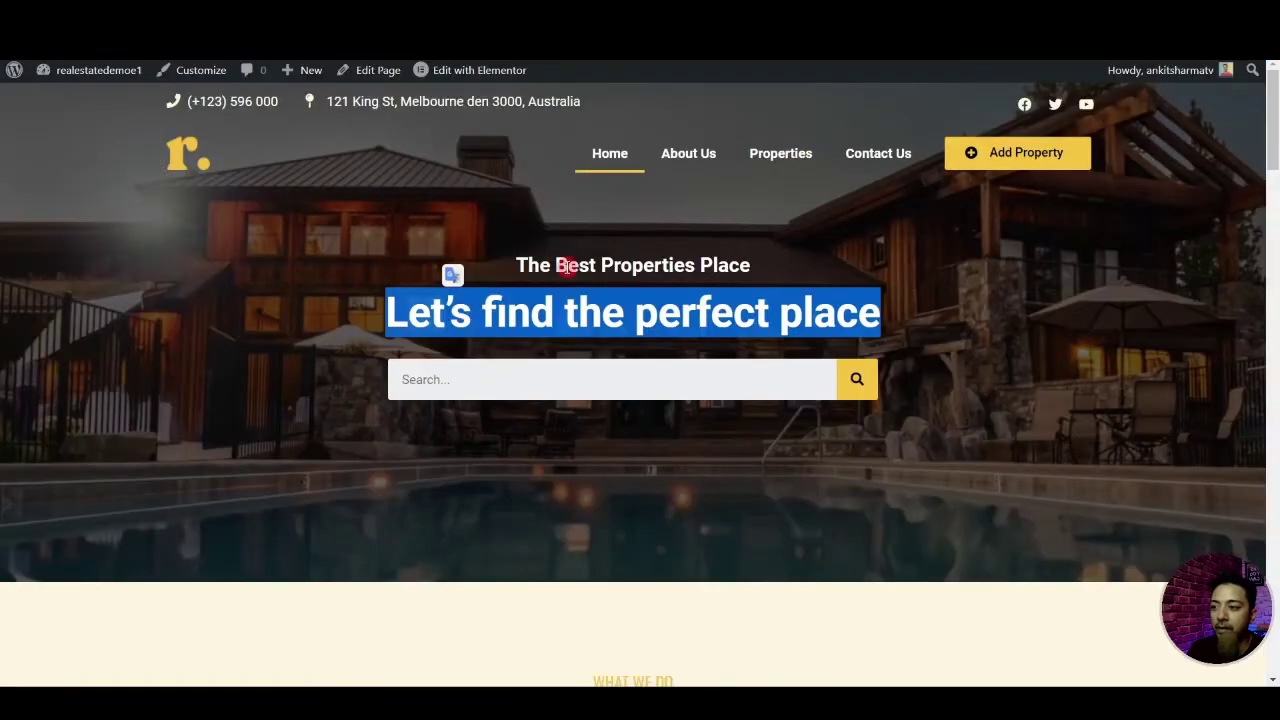
Switch to the finished demo site and copy the "WHAT WE DO" label above its Our Main Speciality heading
scroll(640, 370, "down", 3)
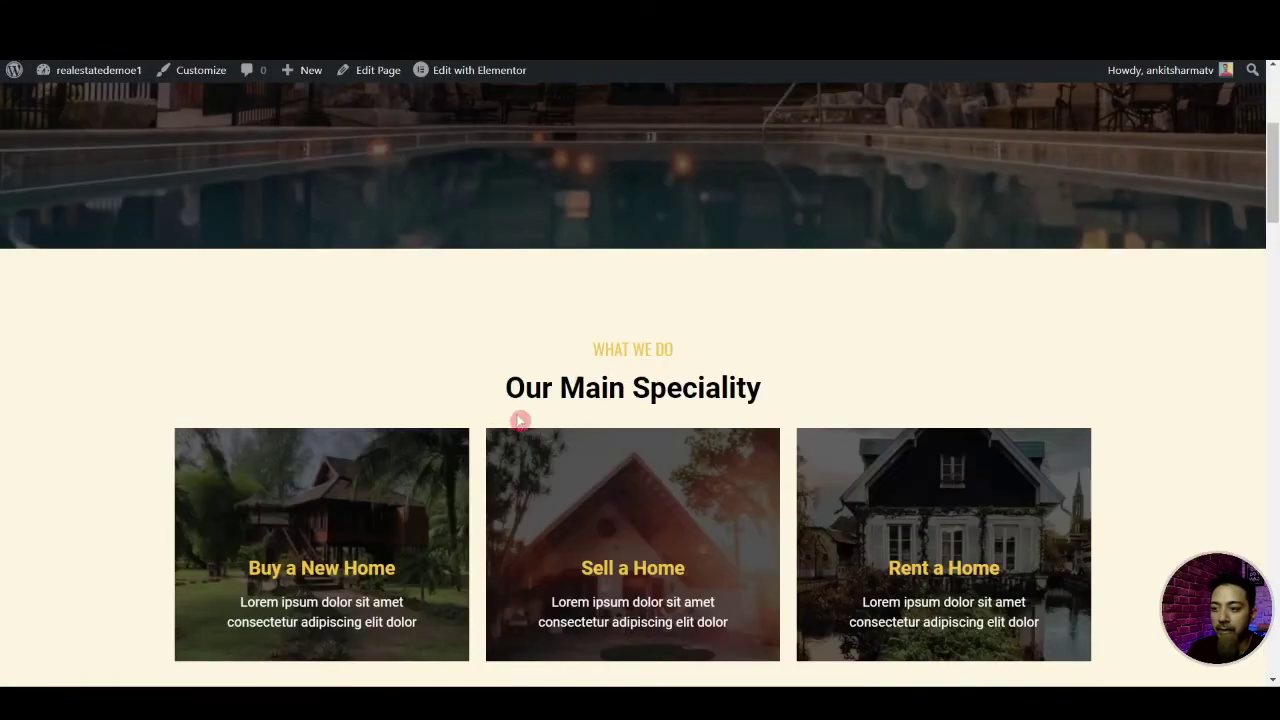
scroll(520, 420, "down", 2)
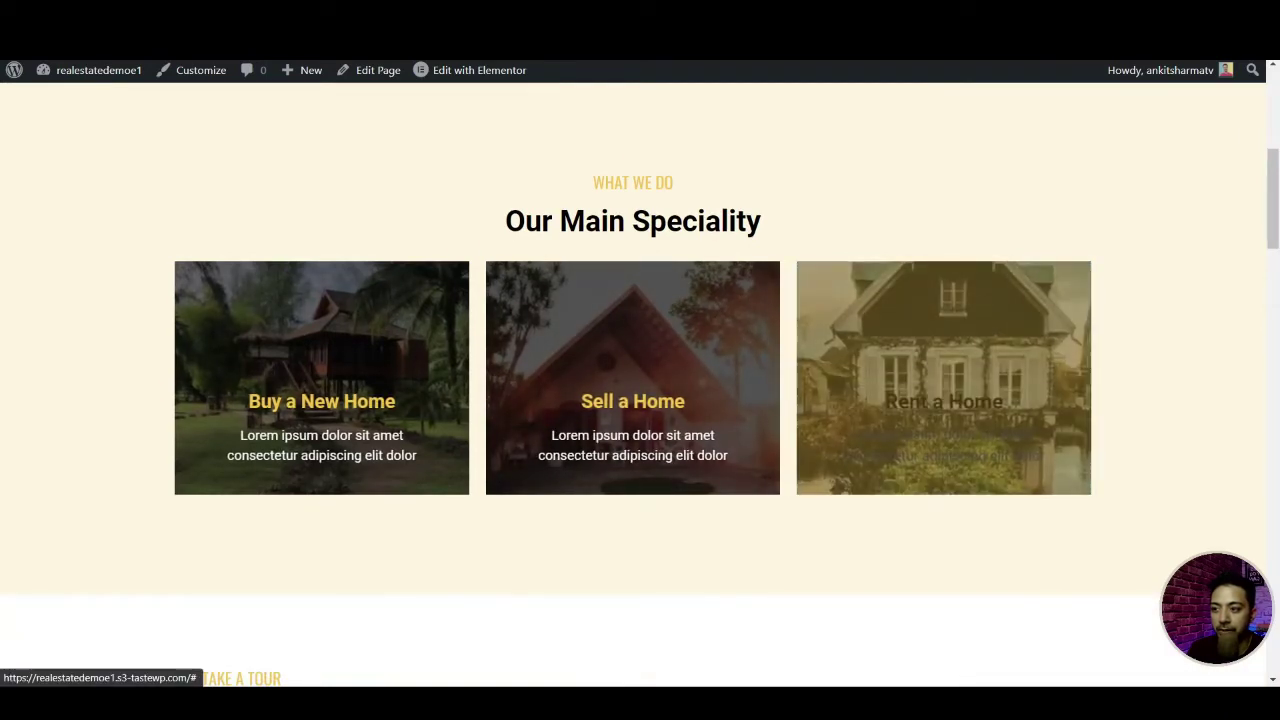
left_click_drag(586, 181, 697, 191)
key("ctrl+c")
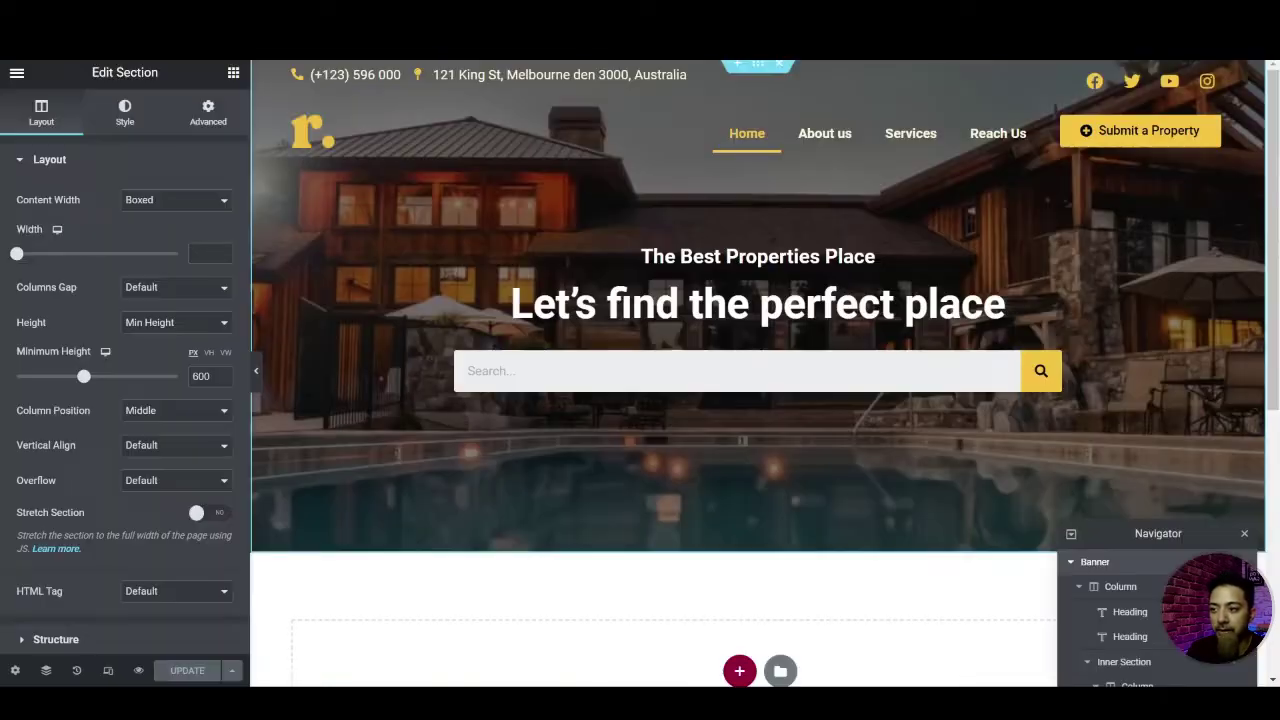
Back in the Elementor editor, add a single-column section below the banner with 50 px top and bottom padding
scroll(743, 494, "down", 2)
left_click(739, 506)
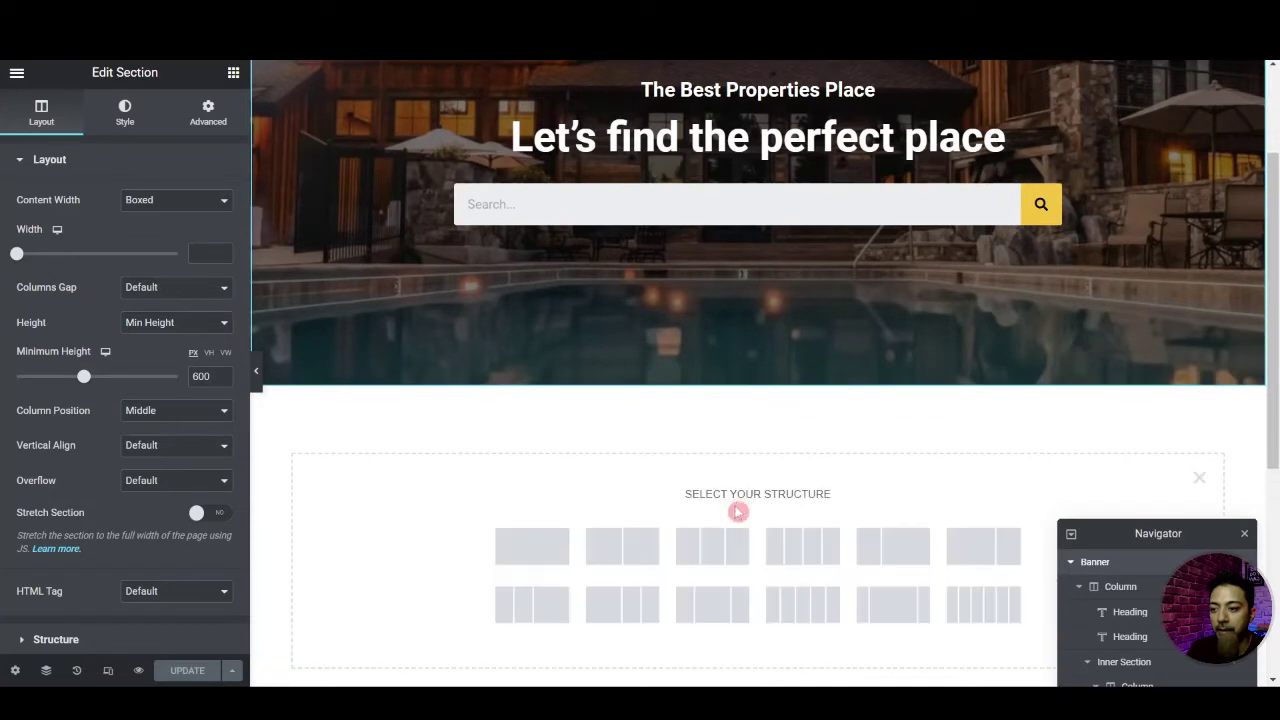
left_click(548, 541)
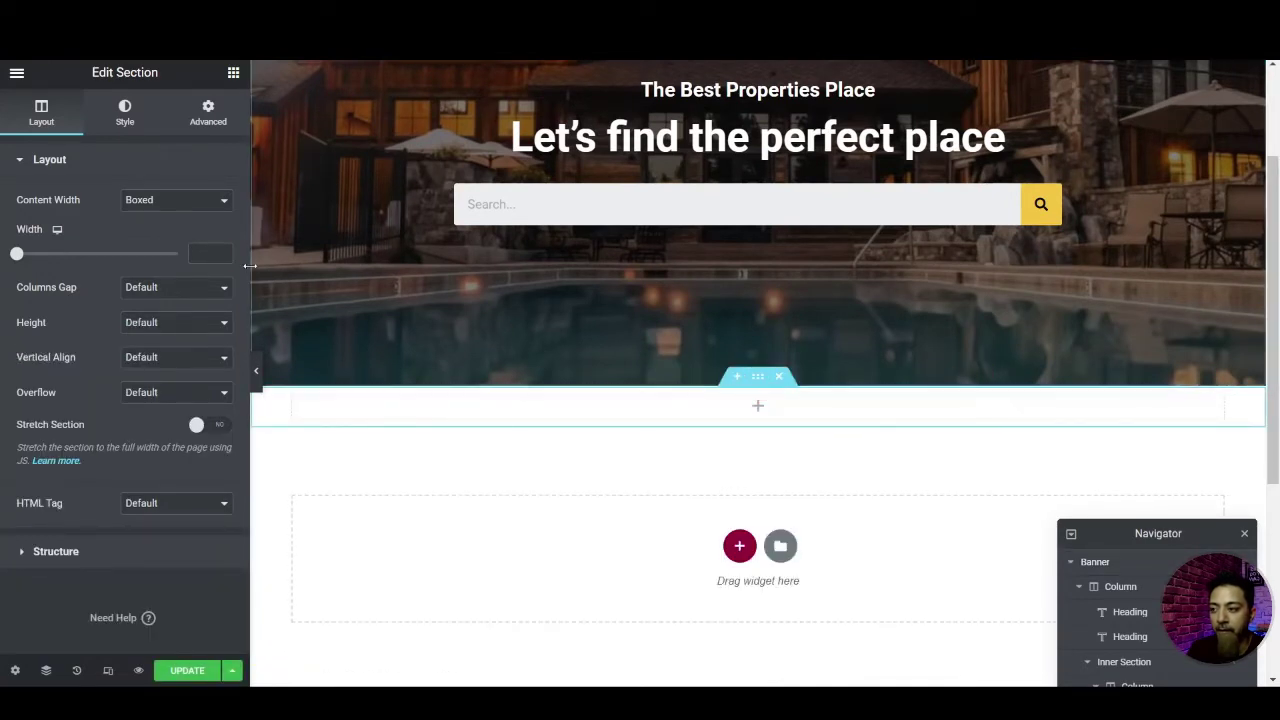
left_click(208, 124)
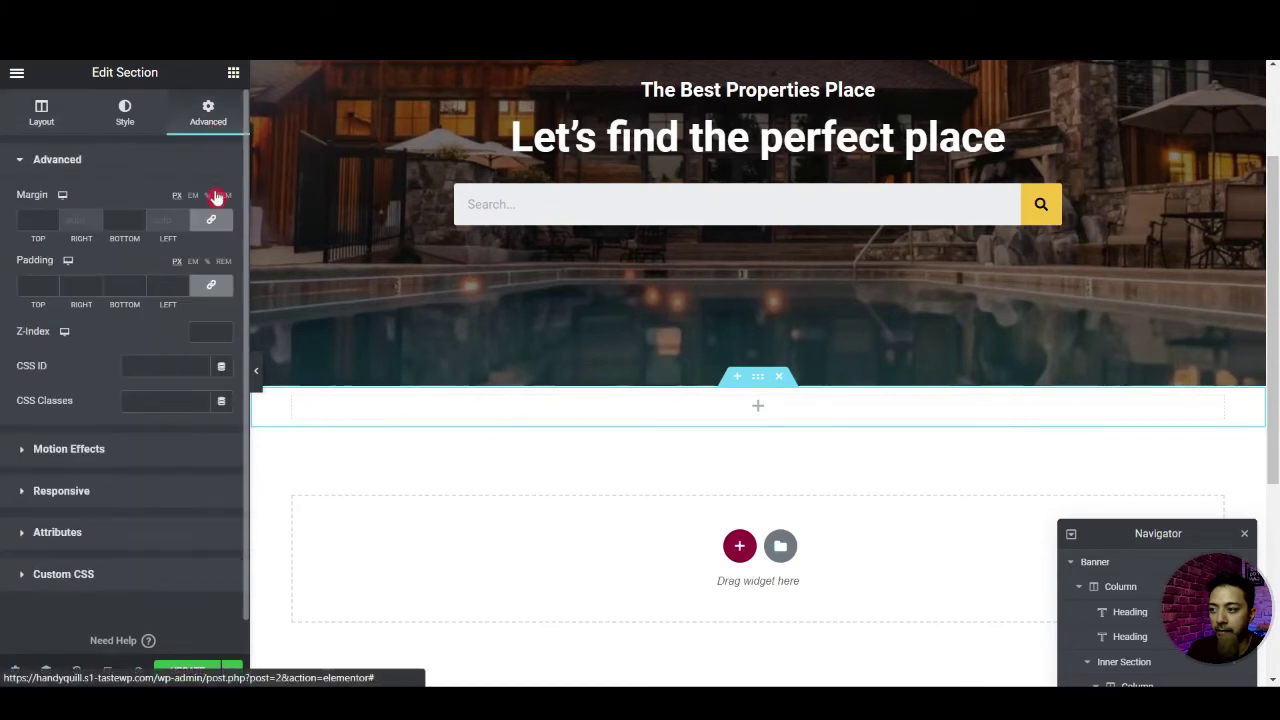
double_click(30, 286)
type("50")
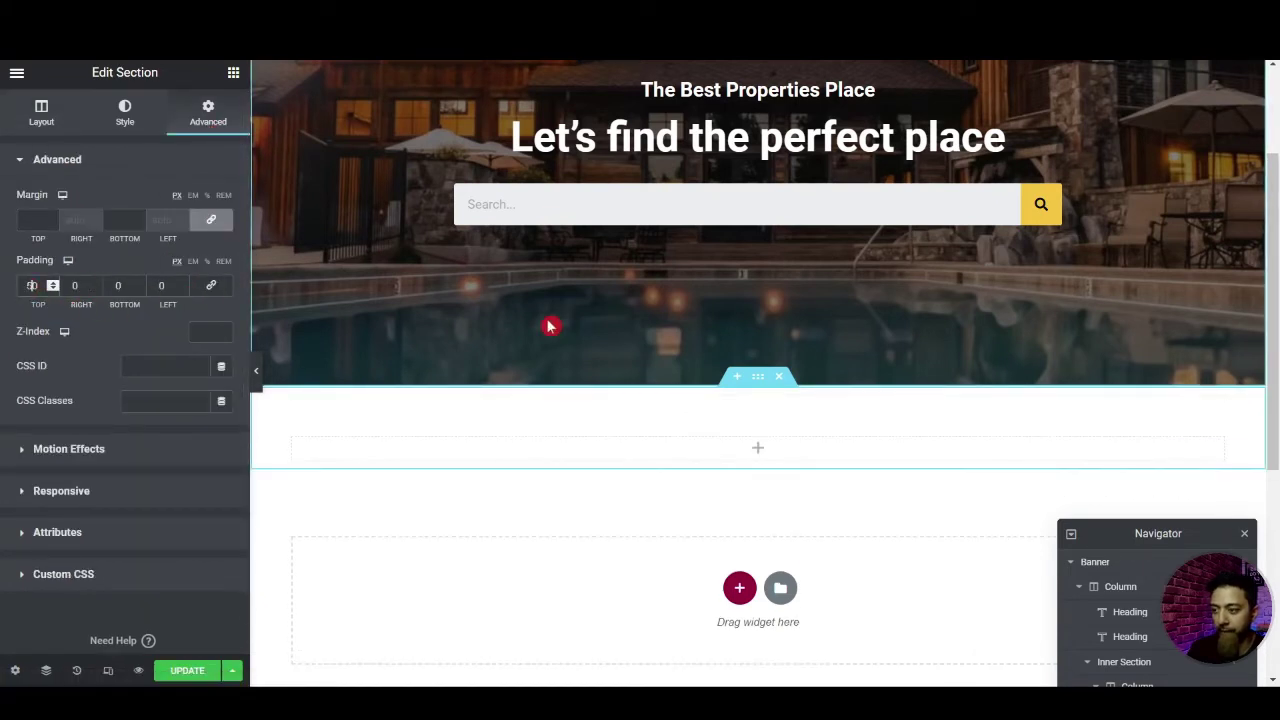
double_click(116, 286)
type("50")
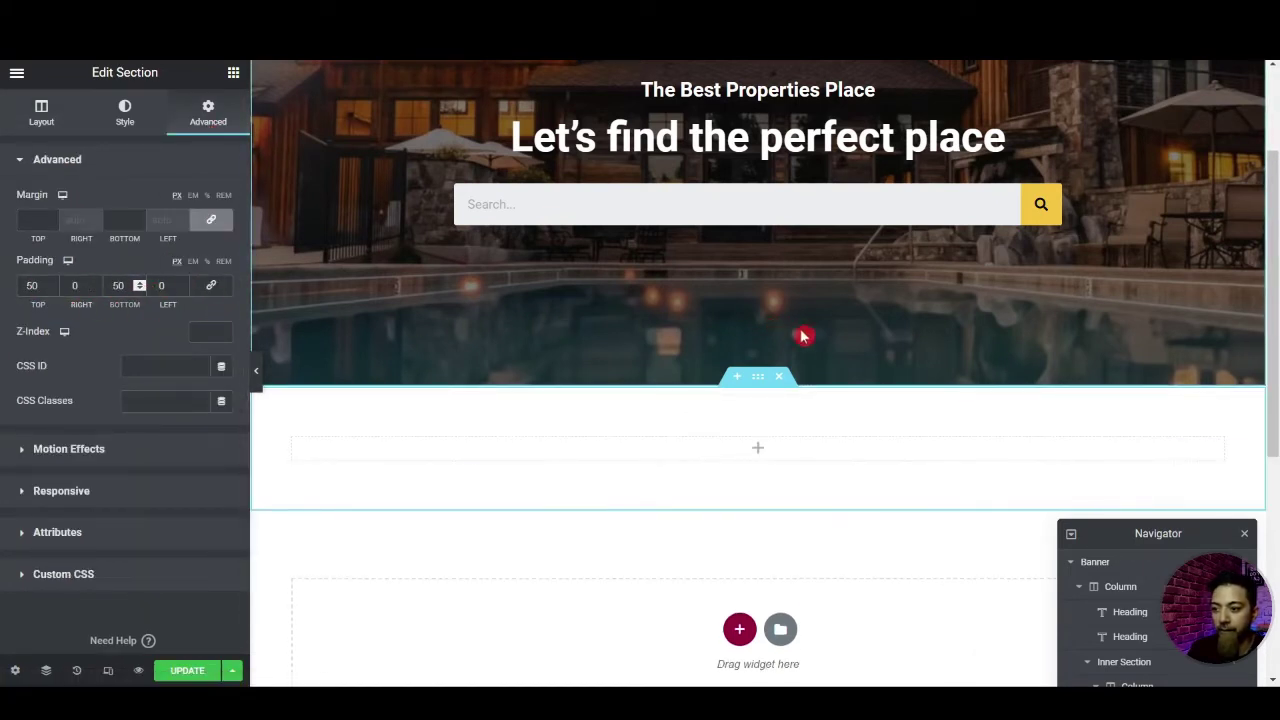
Give the new section a classic background in the global Light yellow color
left_click(124, 112)
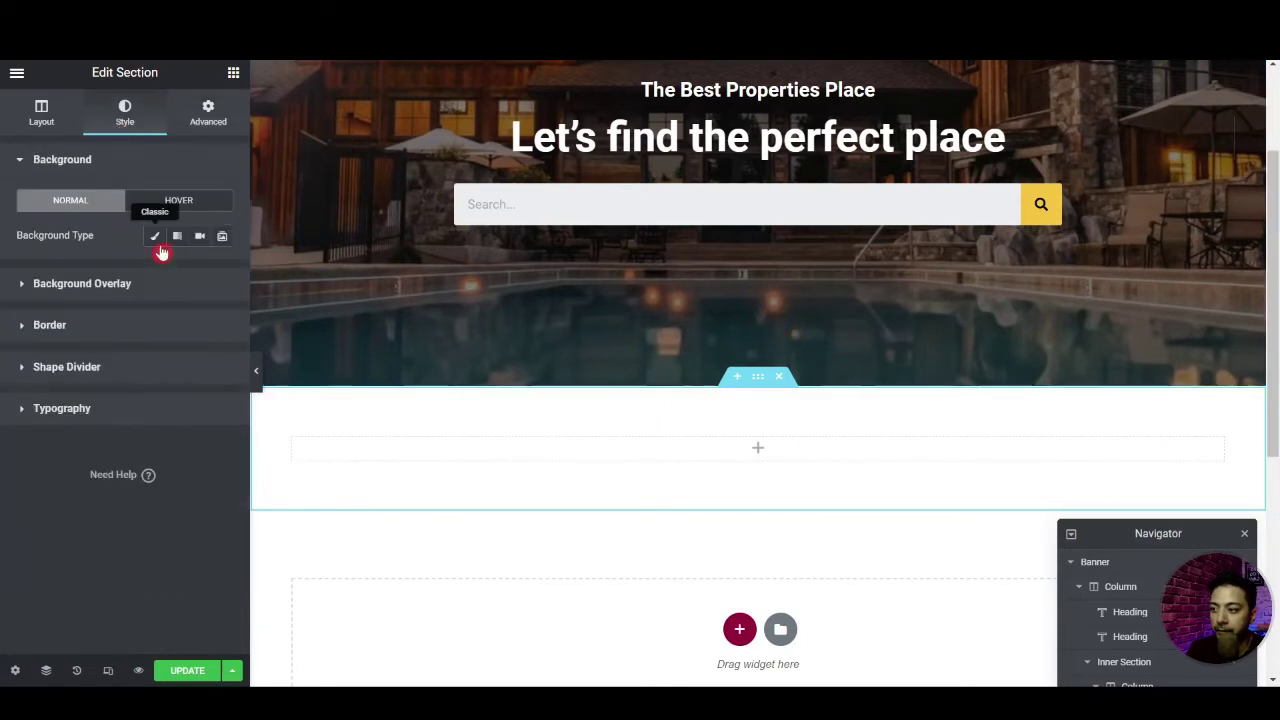
left_click(157, 244)
left_click(200, 271)
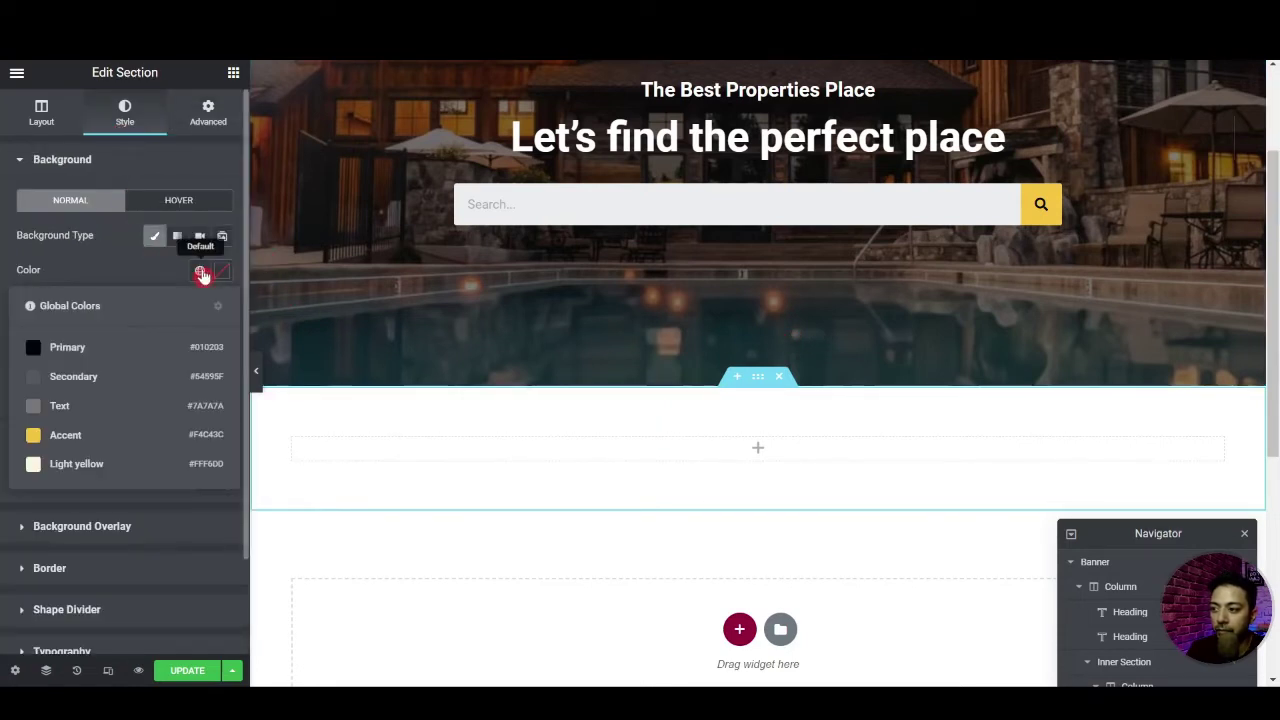
left_click(93, 465)
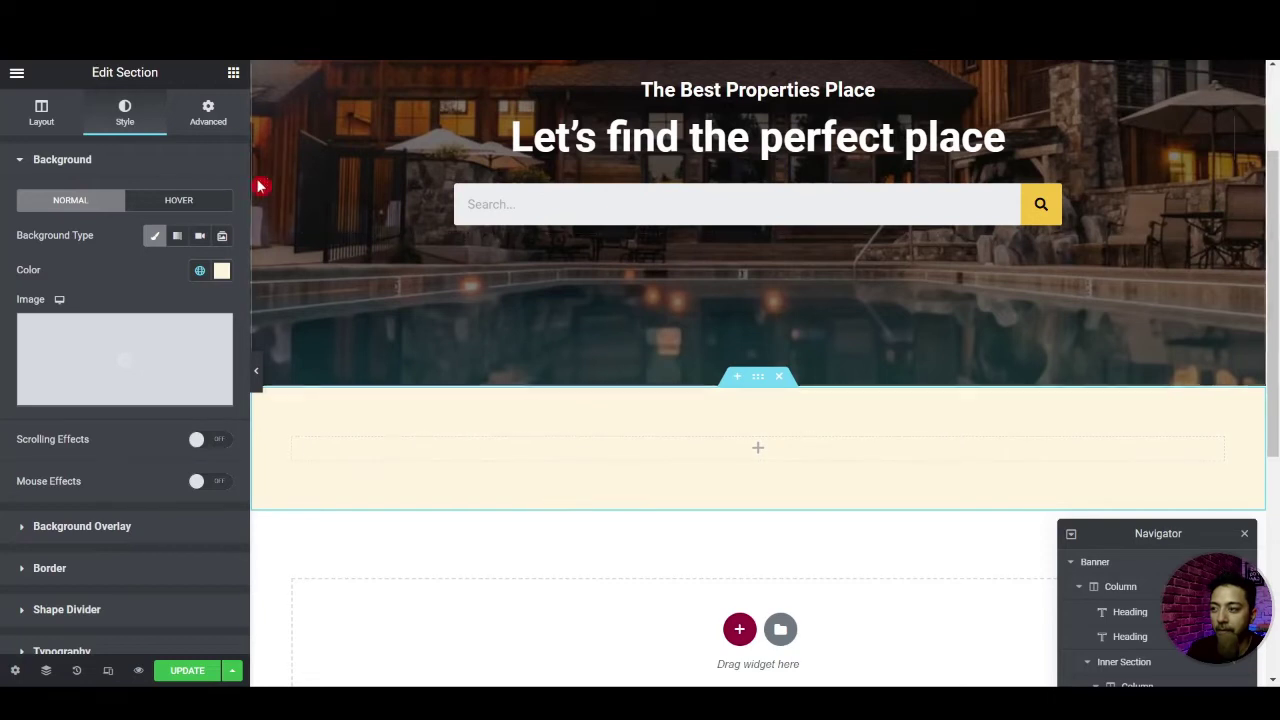
Add a centered H3 heading to the light yellow section and replace its title with the copied text "WHAT WE DO"
left_click(233, 73)
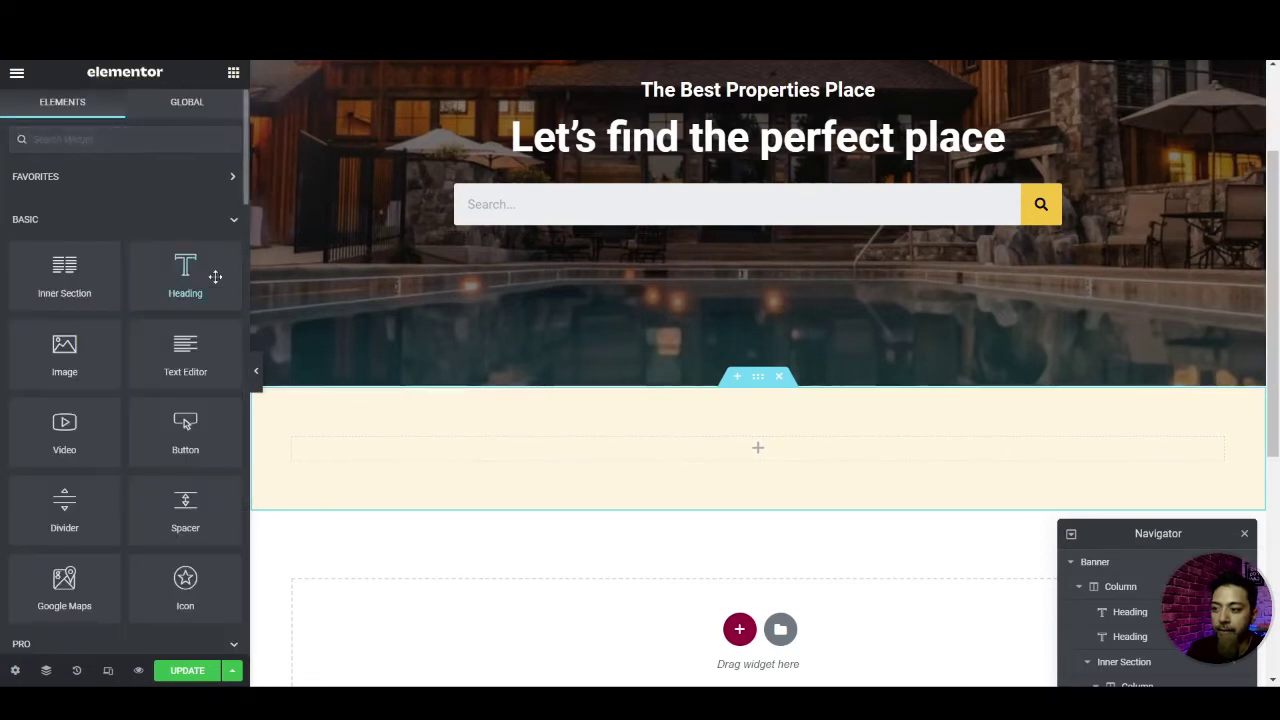
left_click_drag(211, 277, 731, 456)
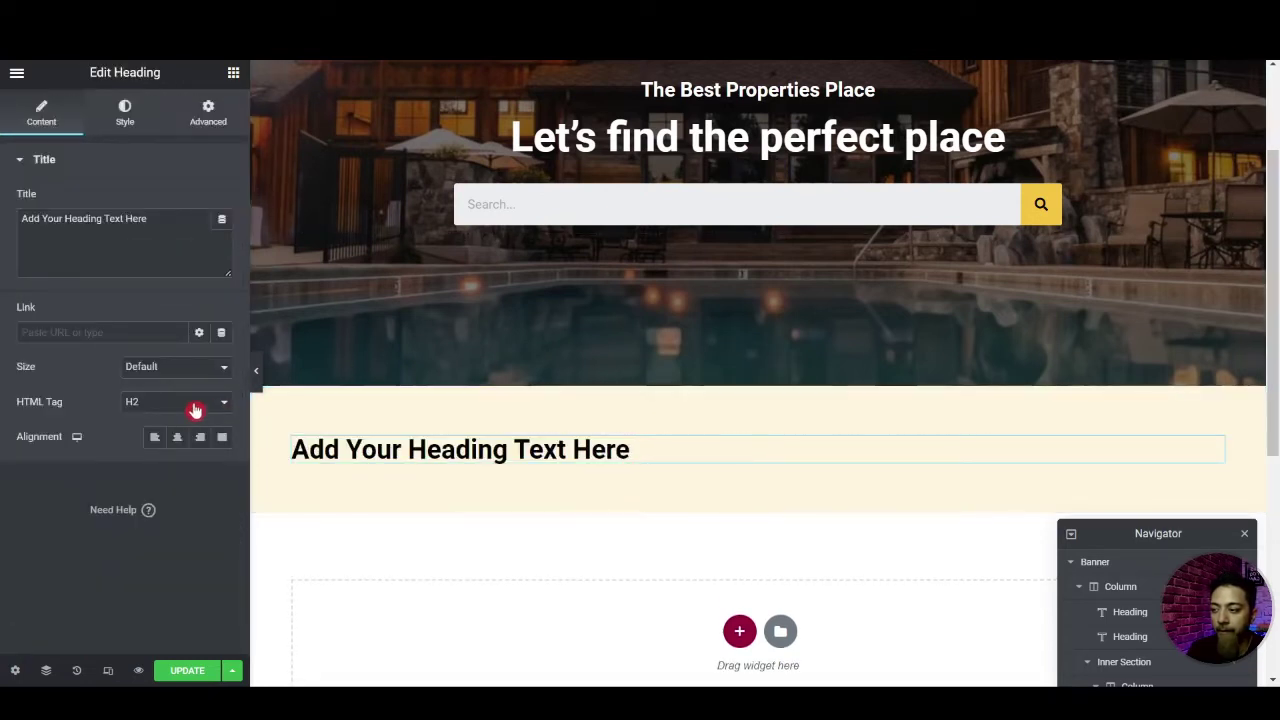
left_click(179, 440)
left_click(226, 404)
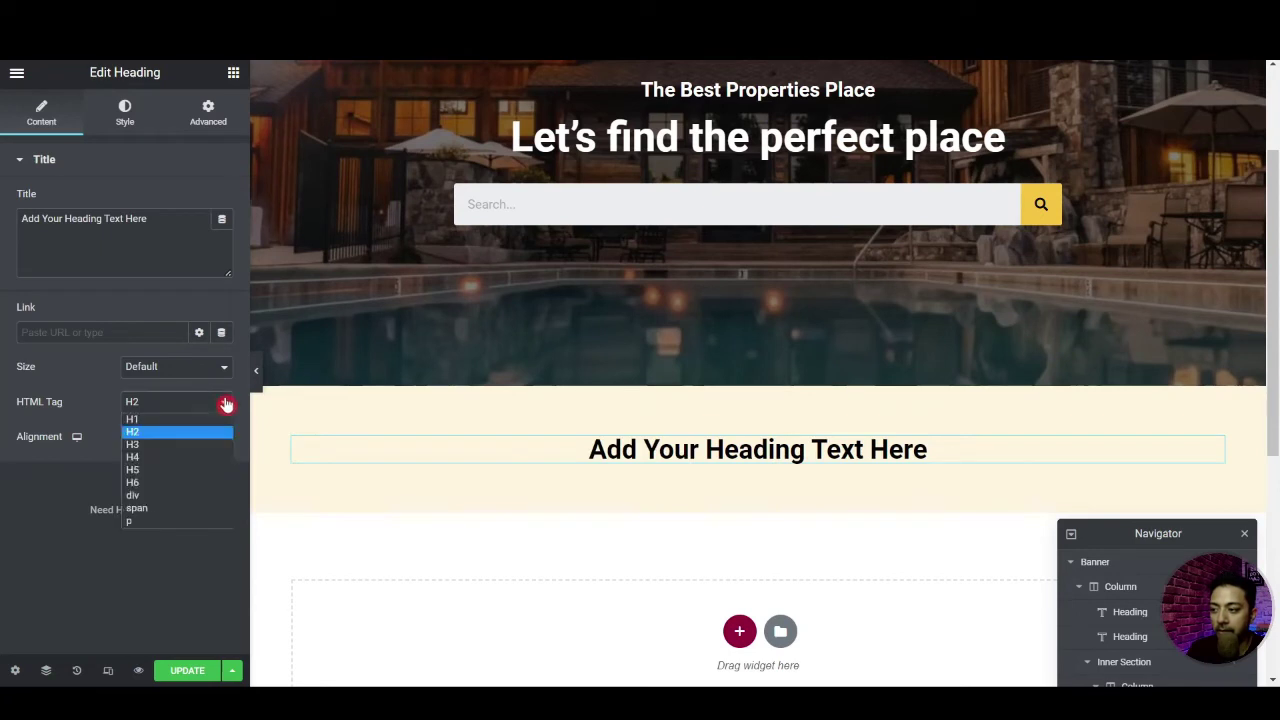
left_click(156, 444)
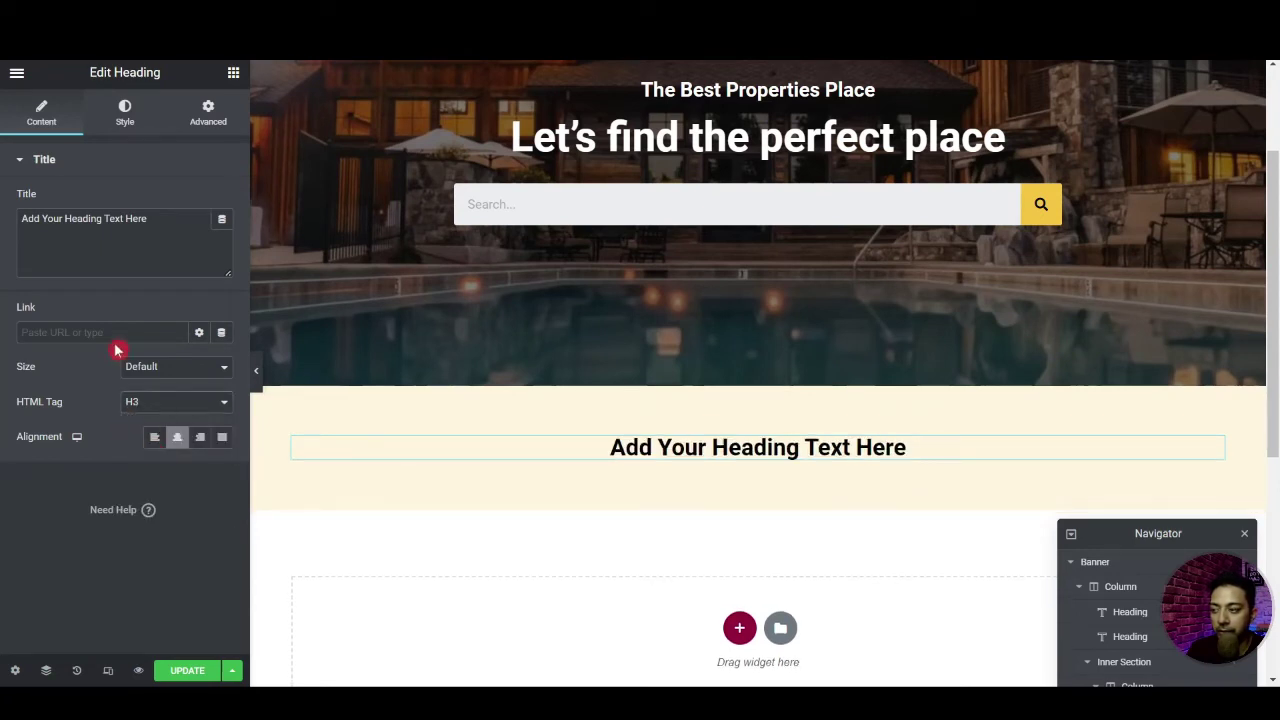
key("ctrl+a")
key("BackSpace")
key("ctrl+v")
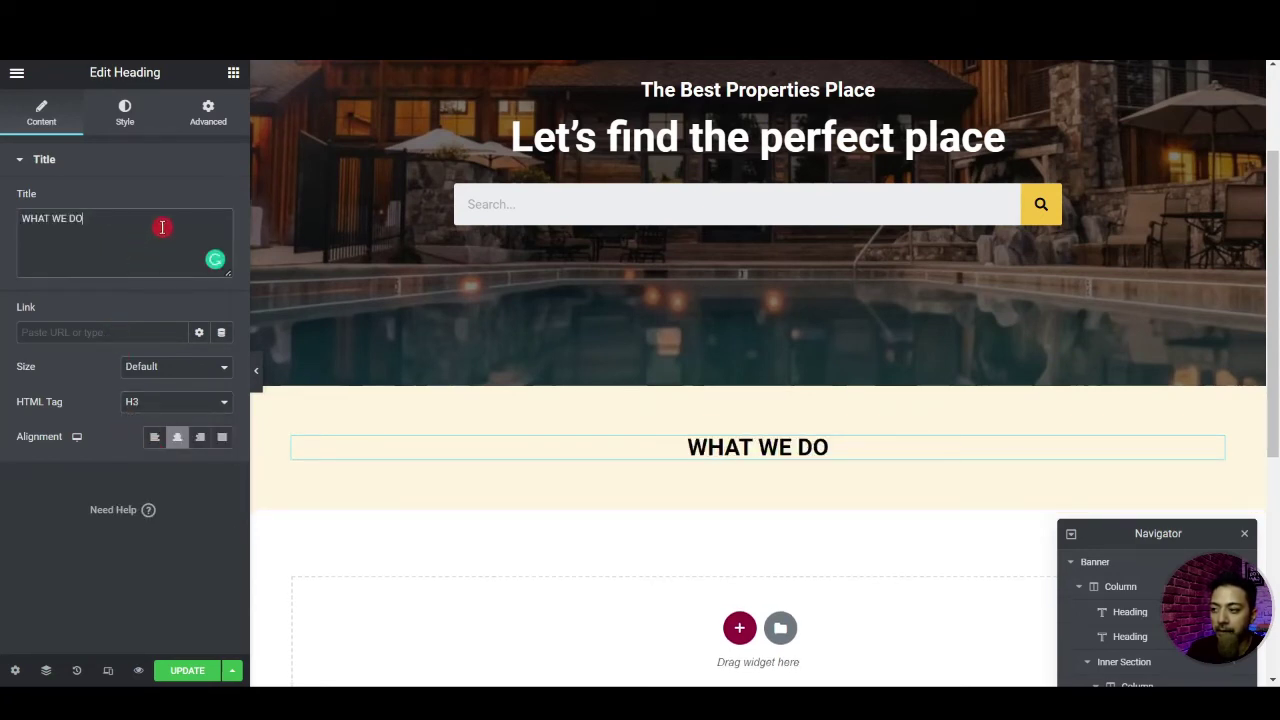
Set the "WHAT WE DO" heading's text color to the global Accent and its typography to Oswald at 20 px
left_click(124, 112)
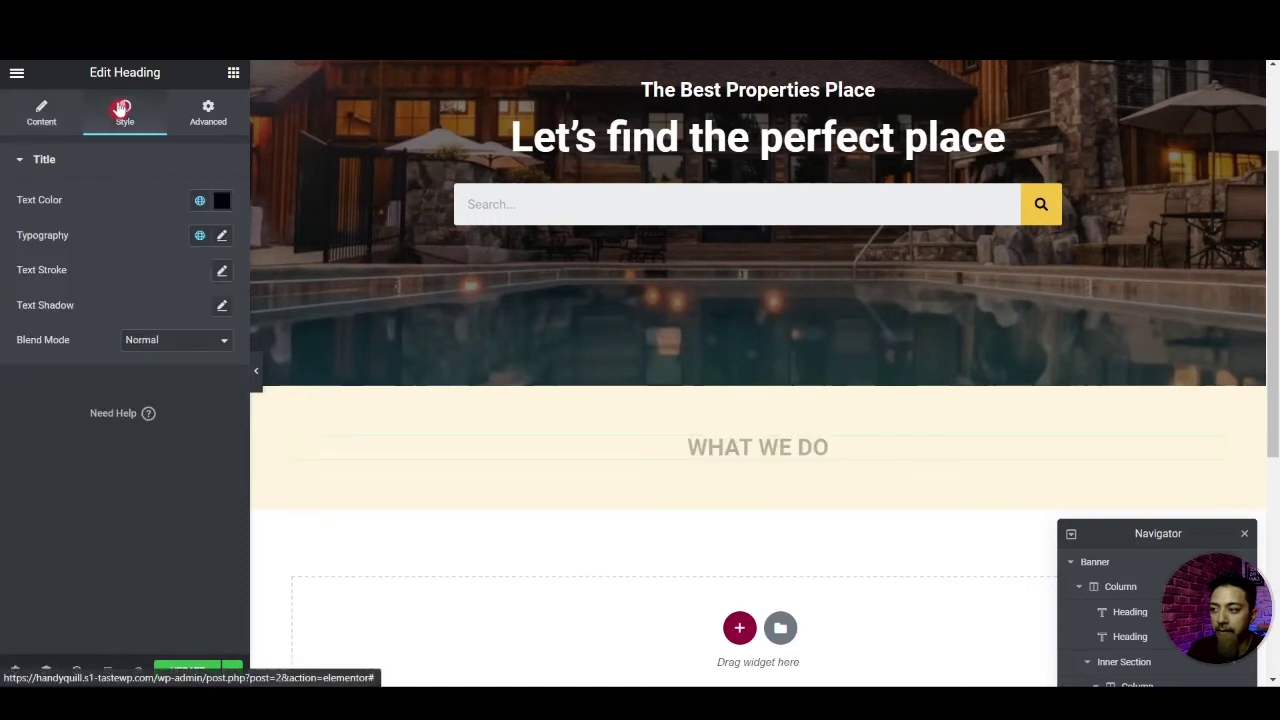
left_click(200, 203)
left_click(45, 368)
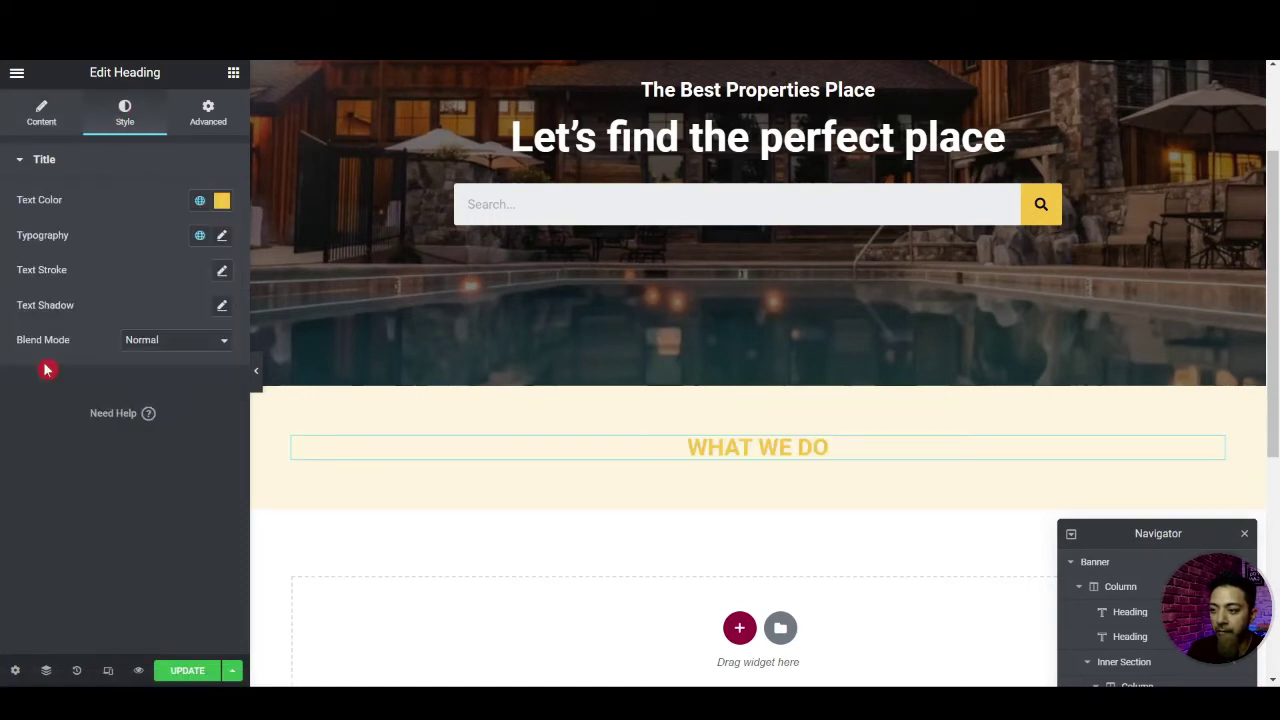
left_click(223, 236)
left_click(186, 322)
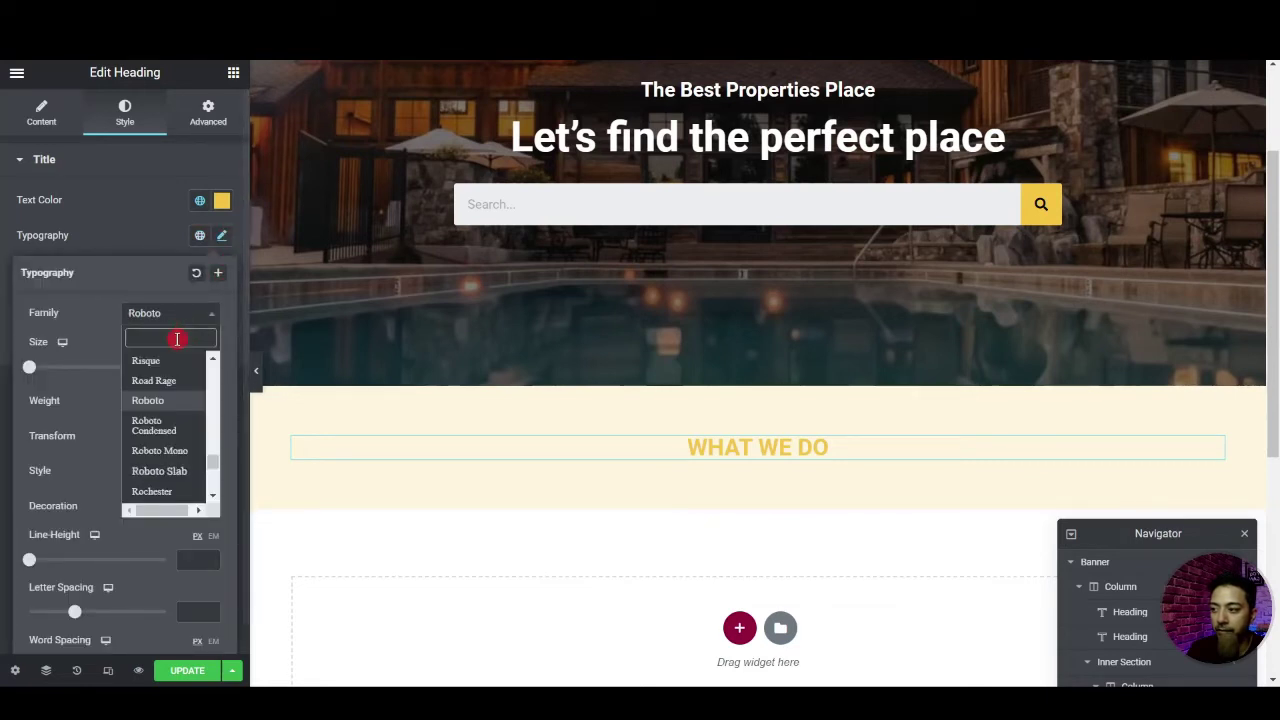
type("oswa")
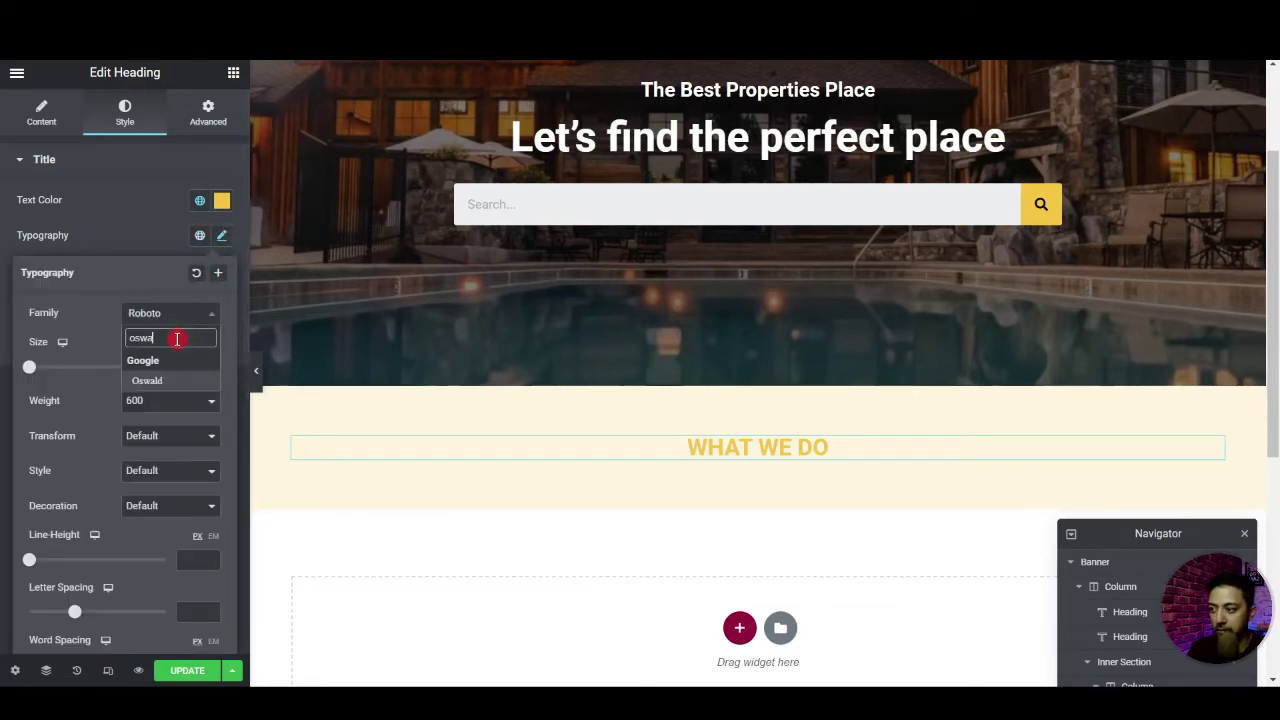
left_click(145, 380)
type("20")
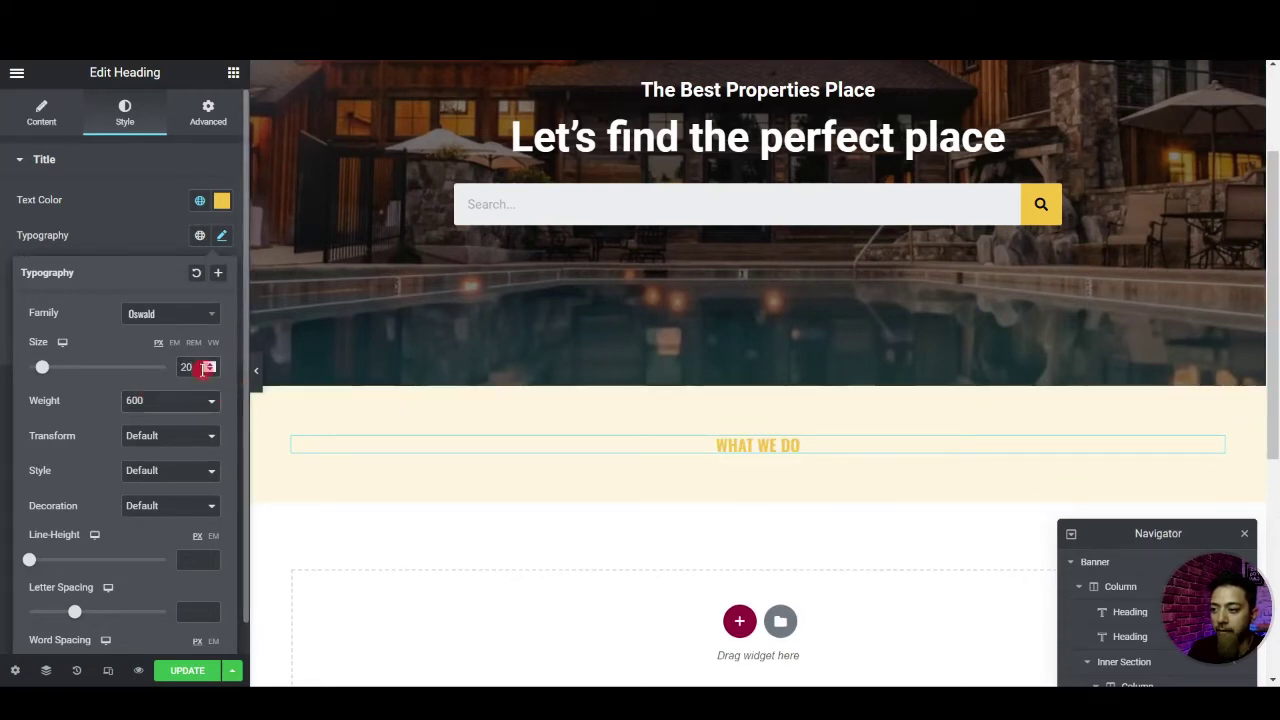
Add a centered heading below "WHAT WE DO" and replace its title with "Our Main Speciality"
left_click(233, 72)
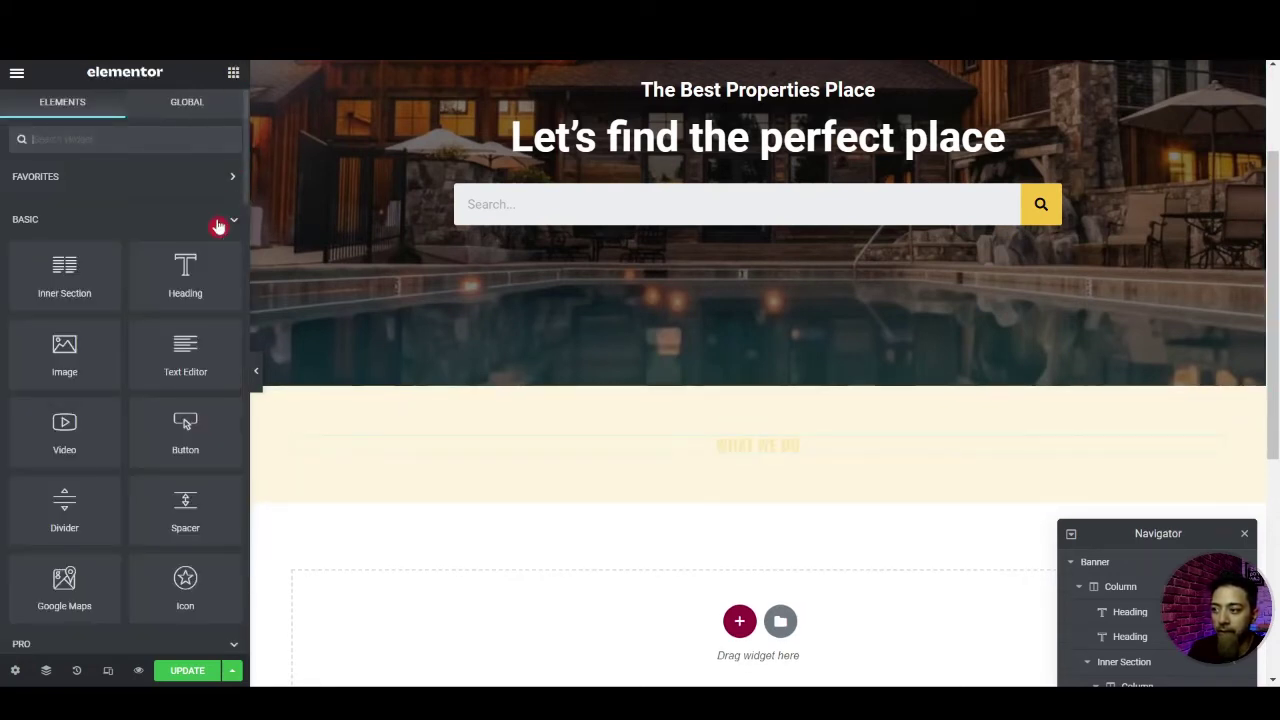
left_click_drag(193, 269, 734, 455)
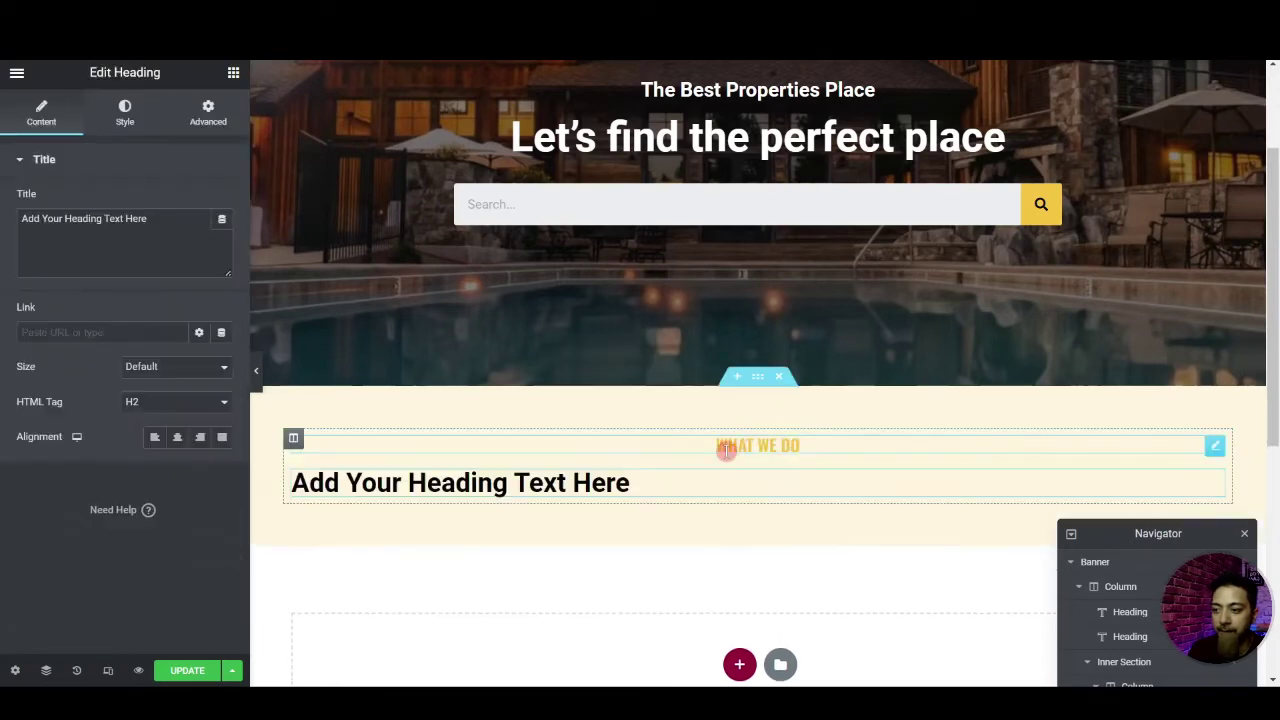
left_click(177, 437)
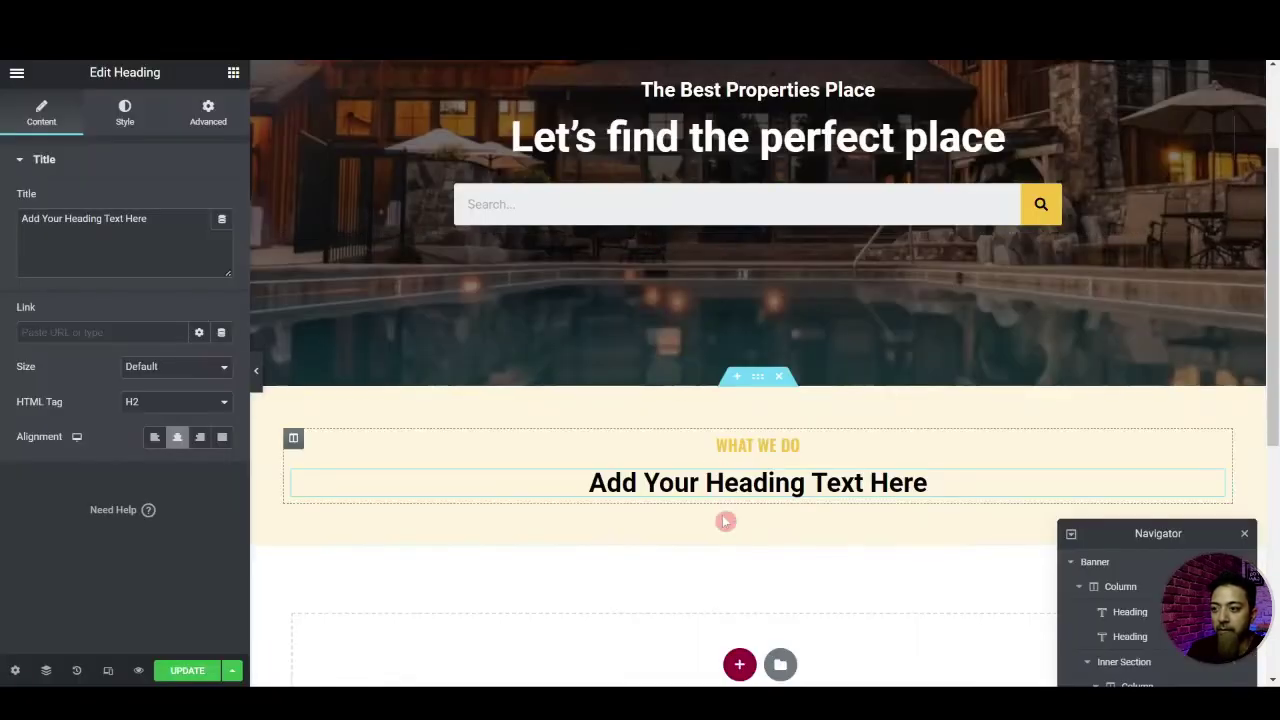
left_click(129, 251)
key("ctrl+a")
type("Our Main Speciality")
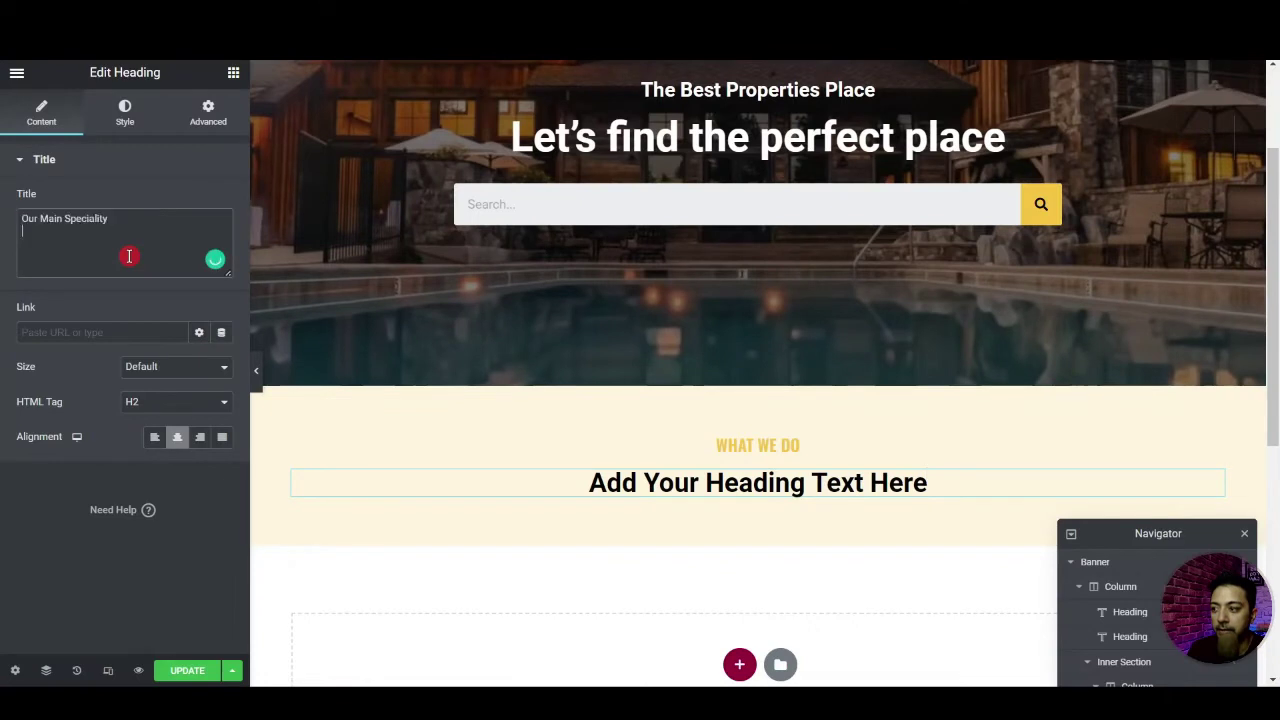
Set the "Our Main Speciality" heading's typography size to 40 px
left_click(125, 113)
left_click(222, 236)
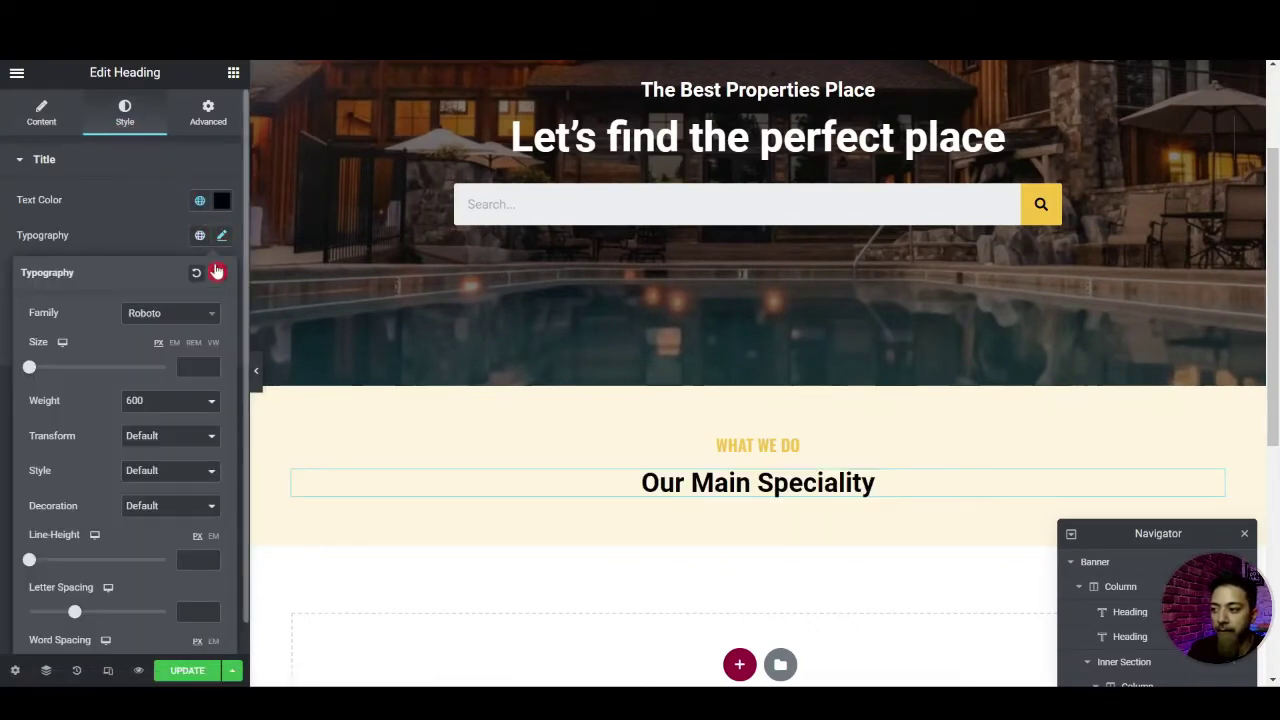
left_click(200, 369)
type("40")
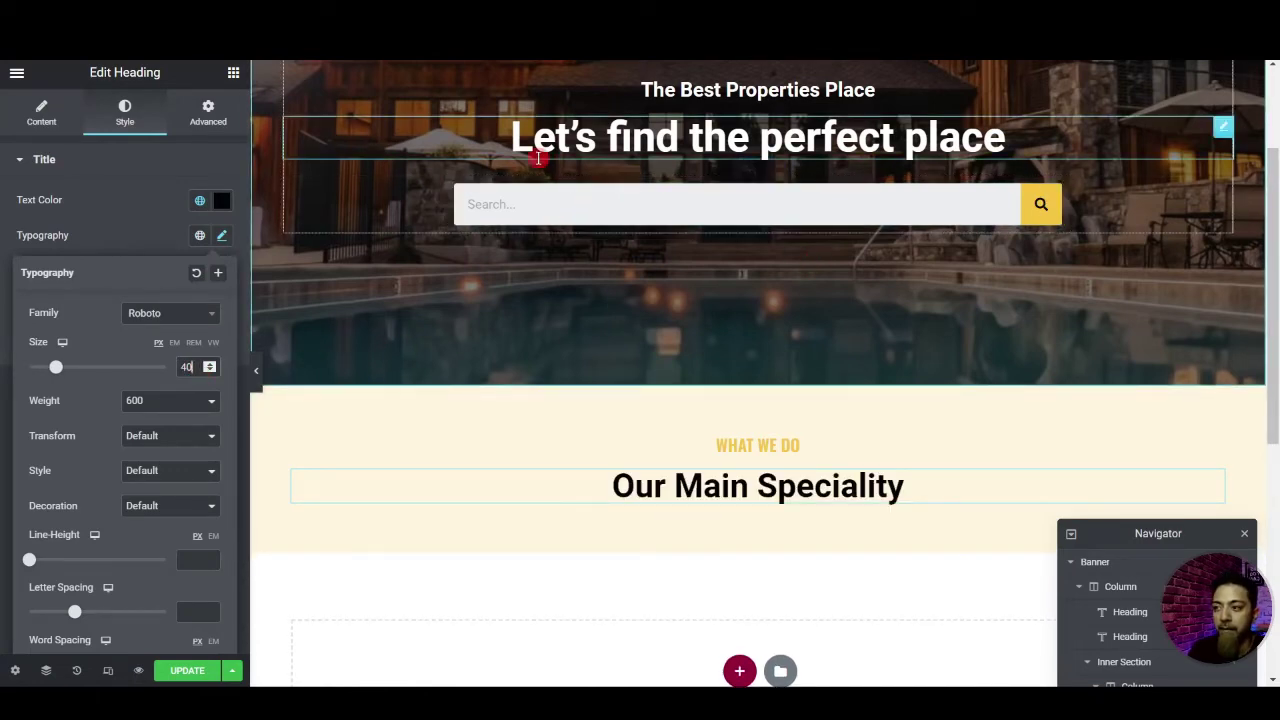
Place an inner section under the "Our Main Speciality" heading and give it a third column
scroll(466, 167, "down", 1)
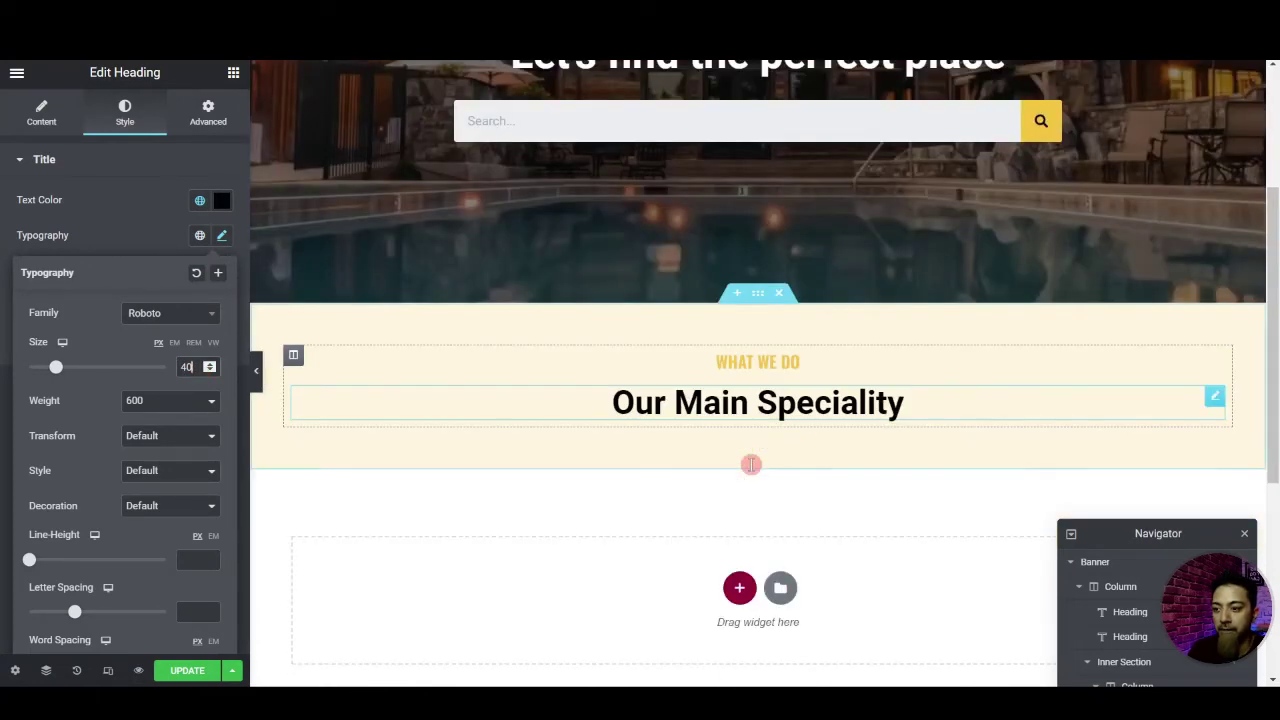
left_click(234, 75)
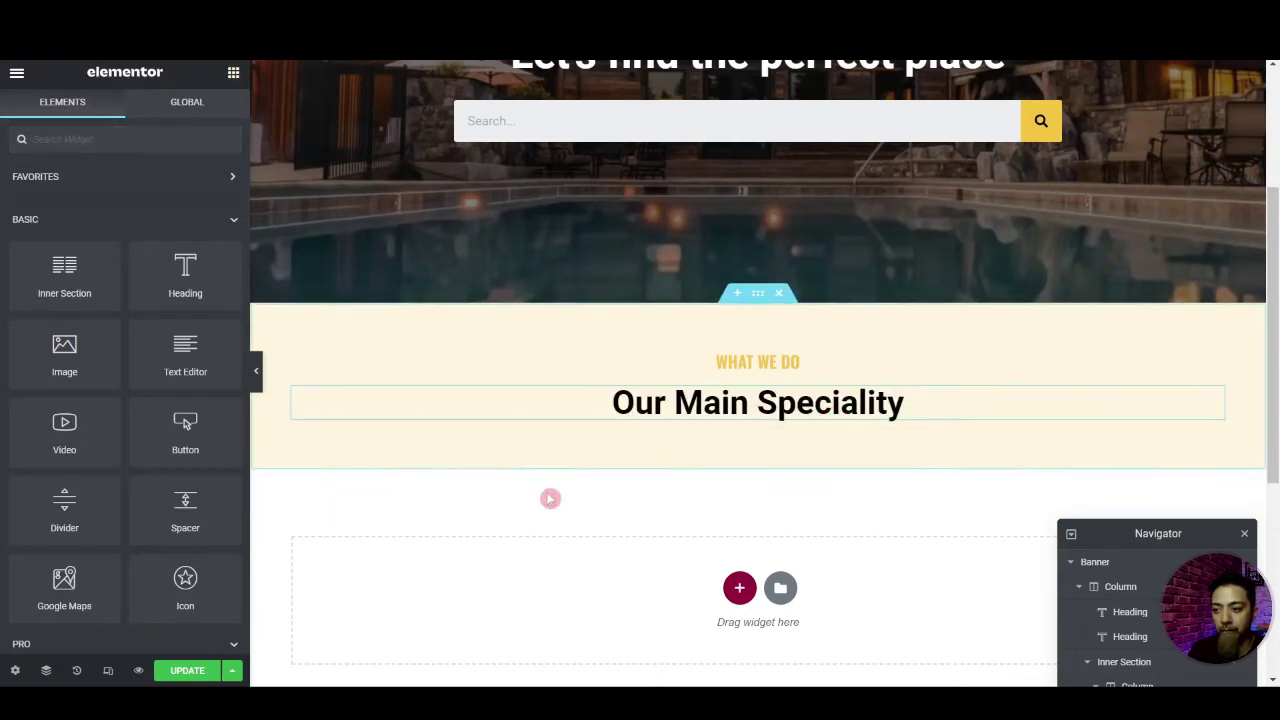
left_click_drag(64, 275, 719, 421)
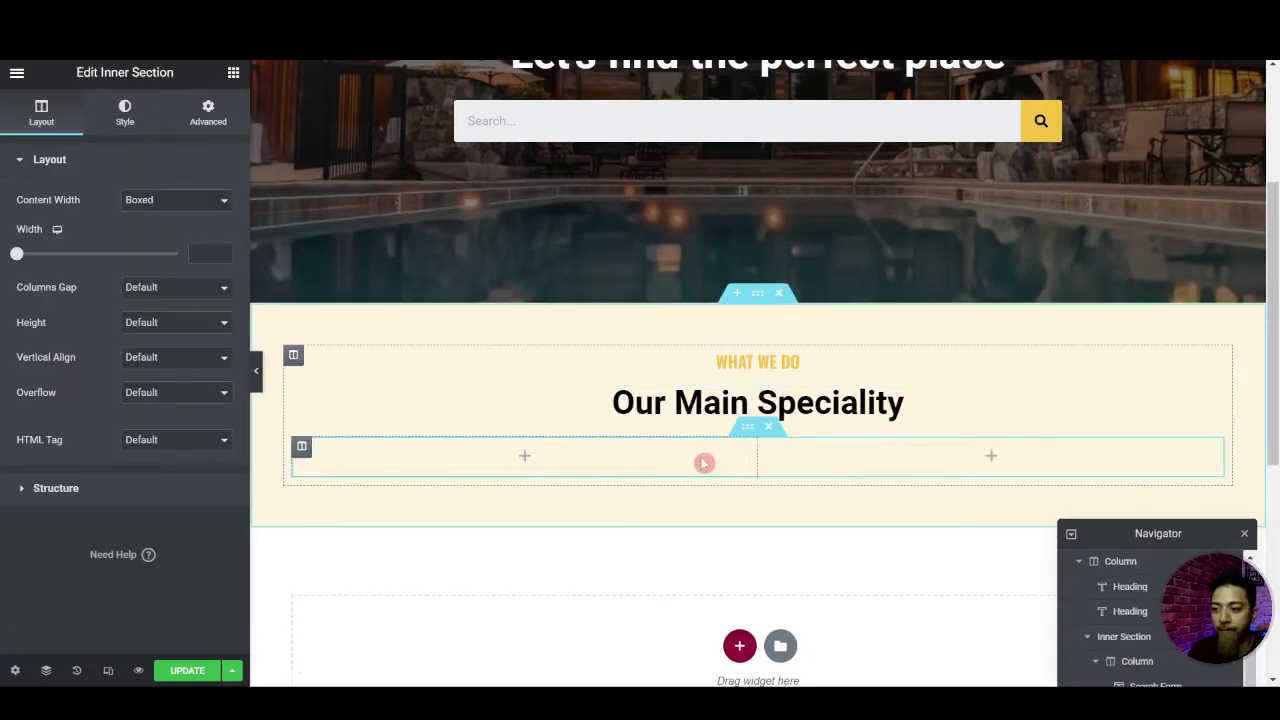
right_click(766, 450)
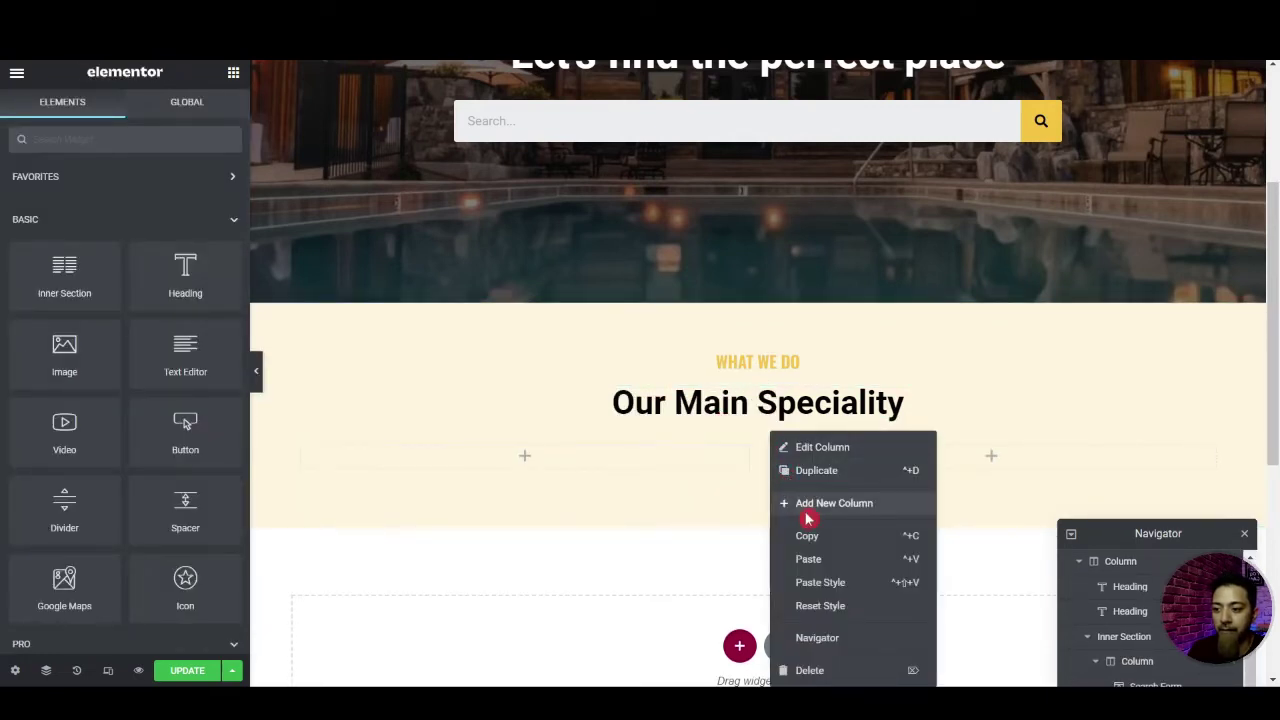
left_click(806, 514)
Add a Call to Action widget to the inner section's first column and set its skin to Cover
left_click(232, 74)
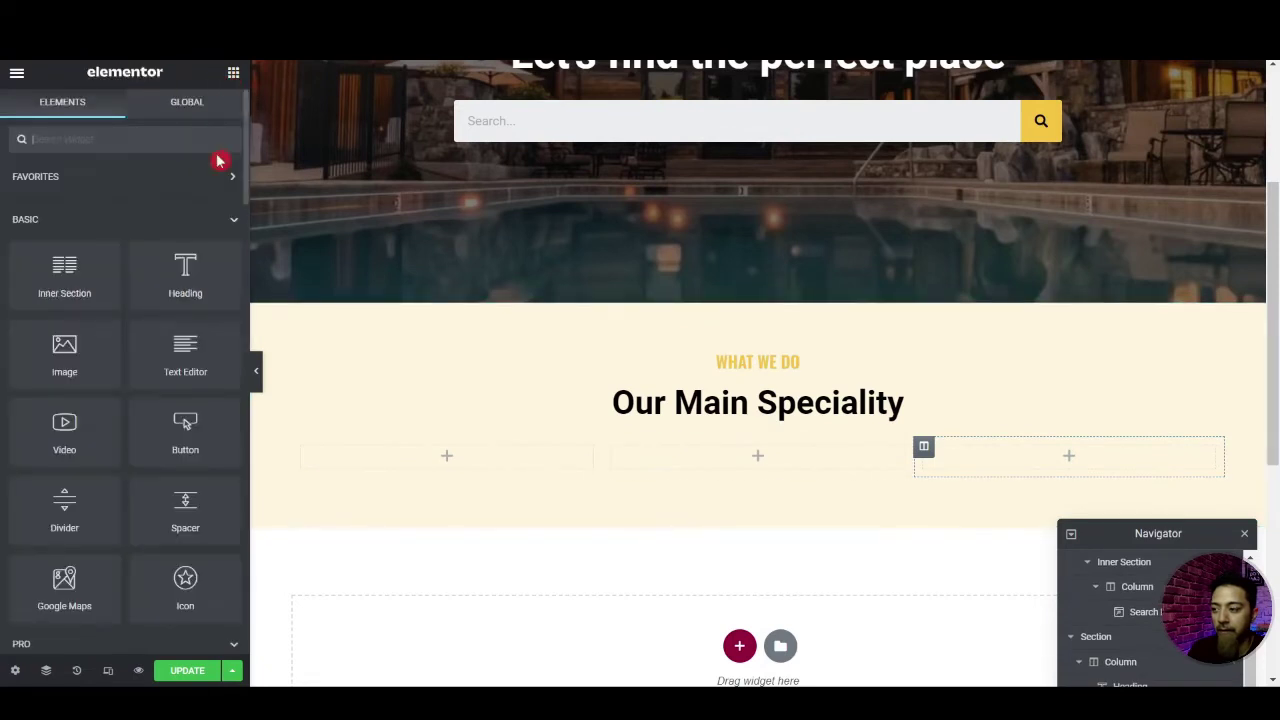
type("call")
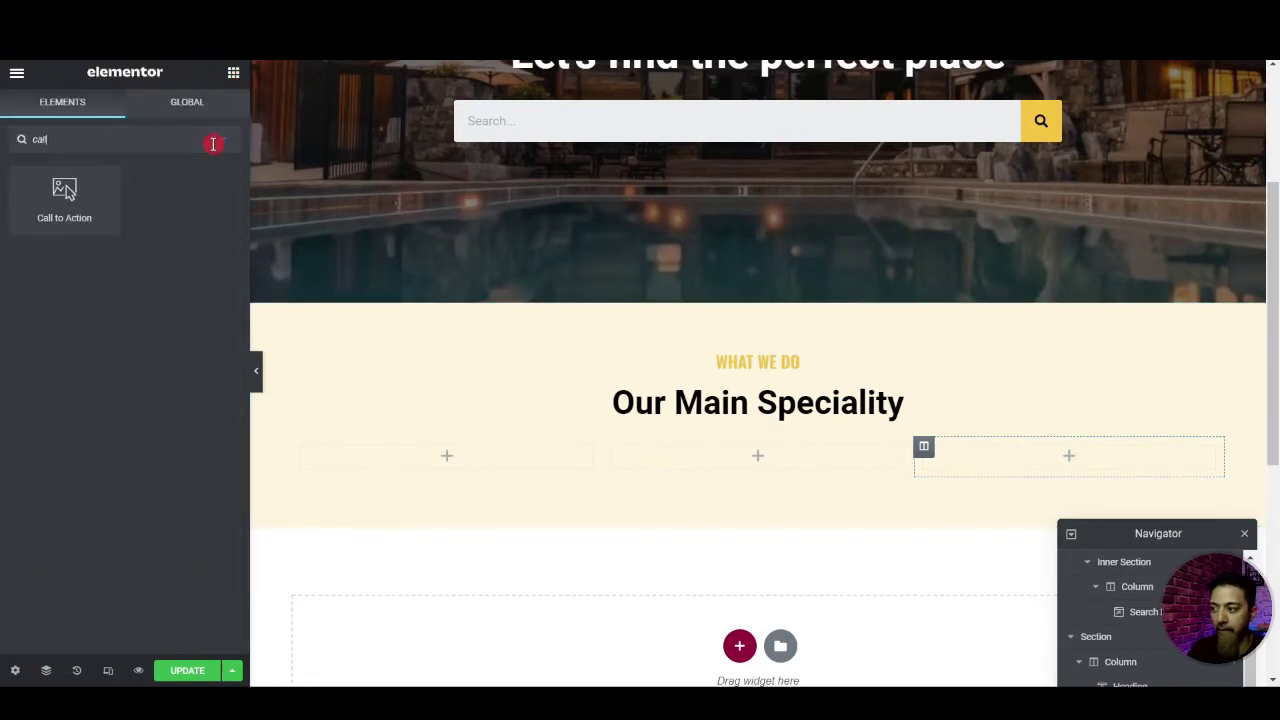
left_click_drag(56, 206, 482, 468)
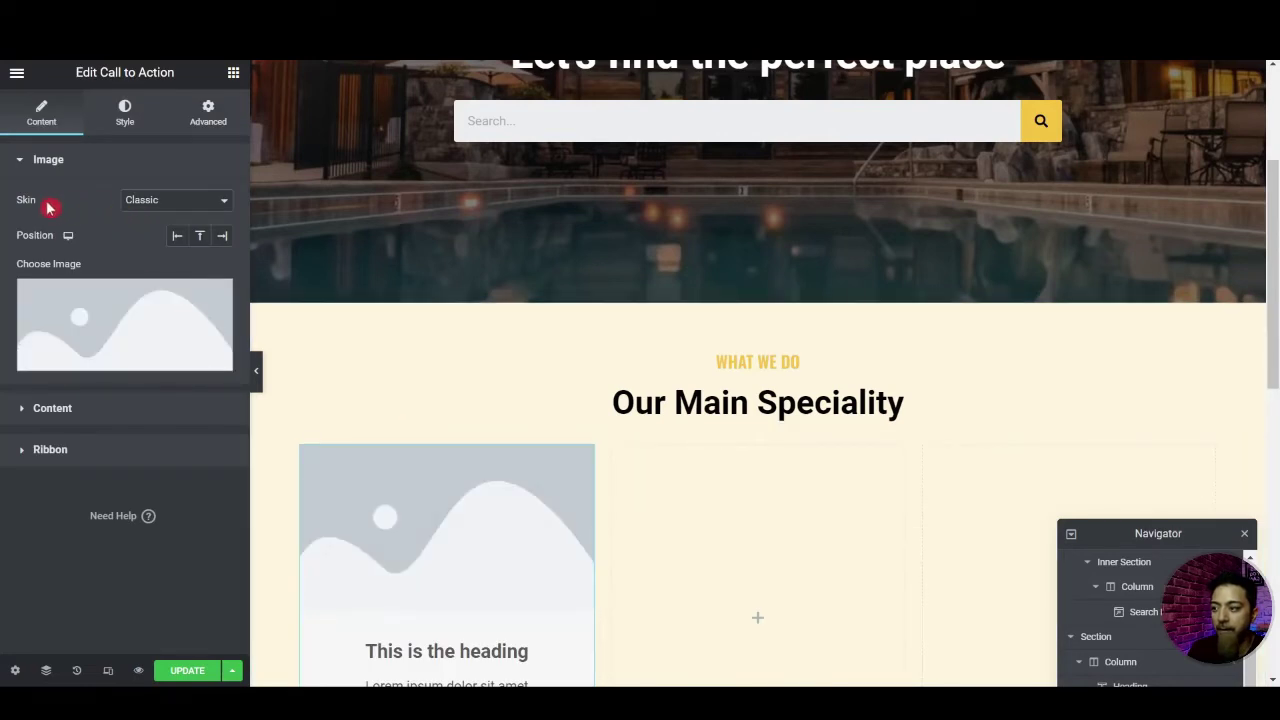
left_click(142, 201)
left_click(143, 218)
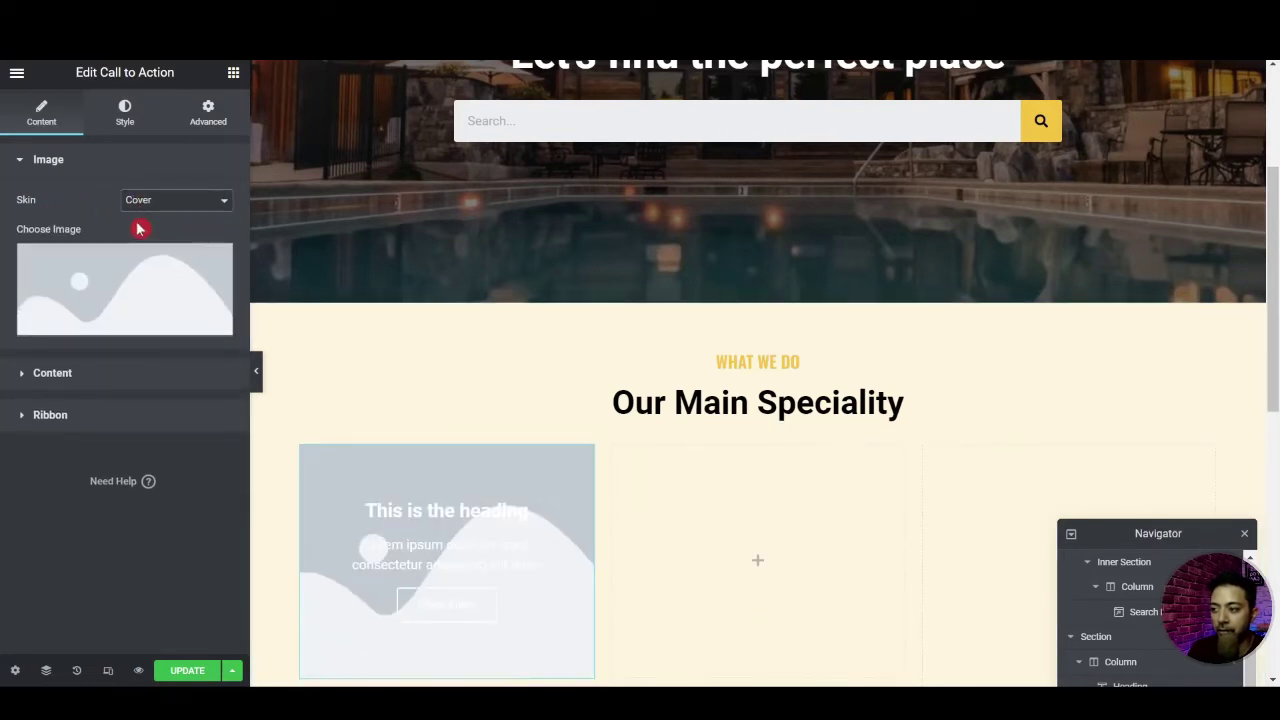
Upload the three house photos to the media library and use buy.jpg as the call-to-action image
left_click(114, 276)
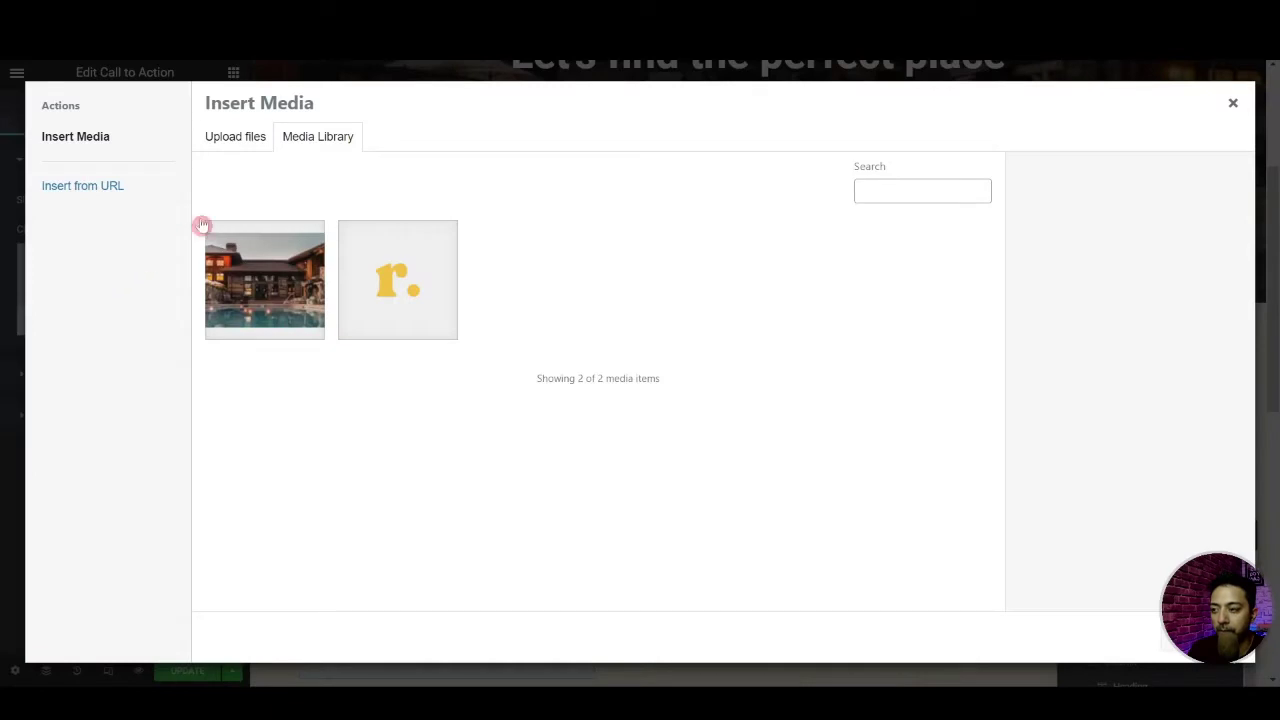
left_click_drag(202, 226, 760, 540)
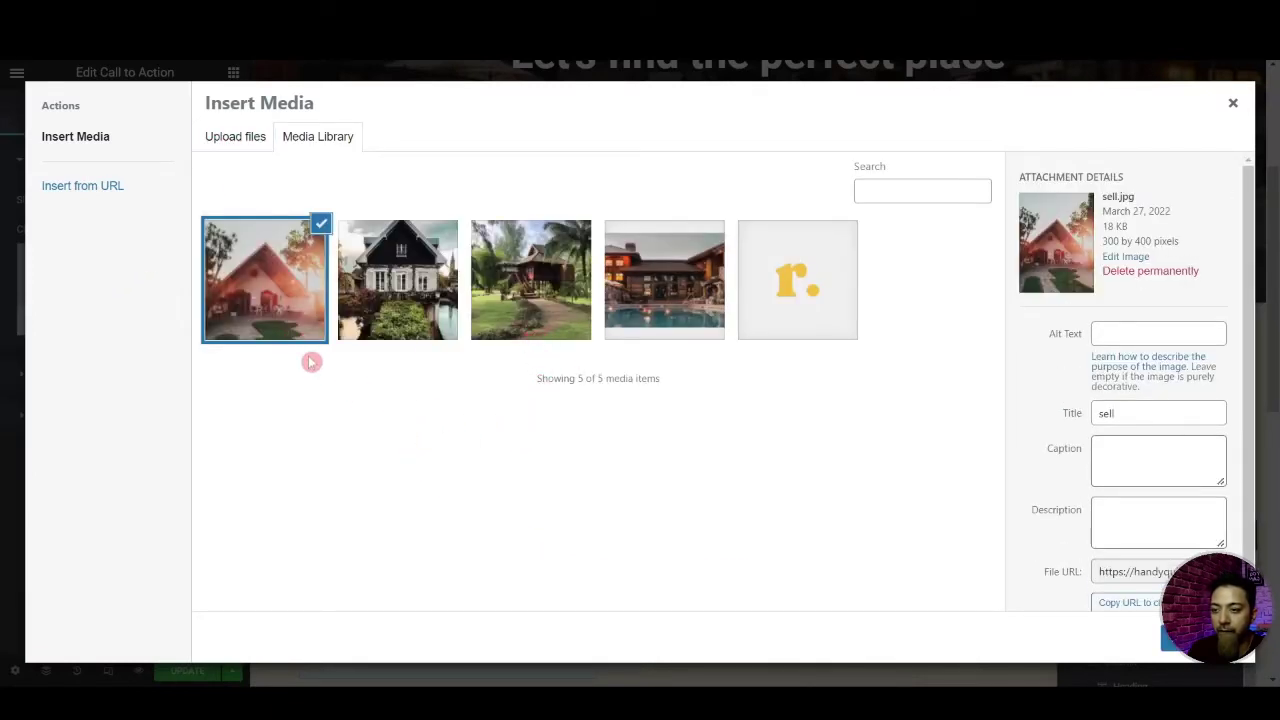
left_click(546, 304)
left_click(1190, 640)
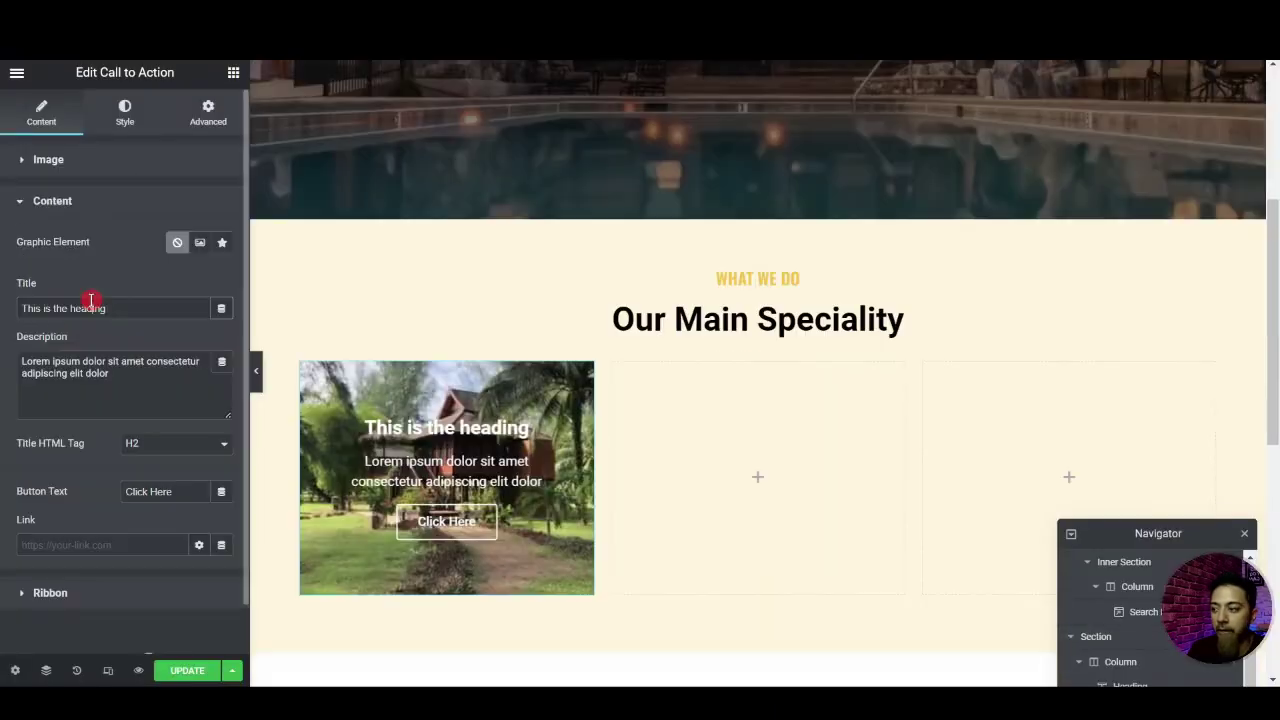
Change the call-to-action title to "Buy a new home"
triple_click(94, 308)
type("buy a")
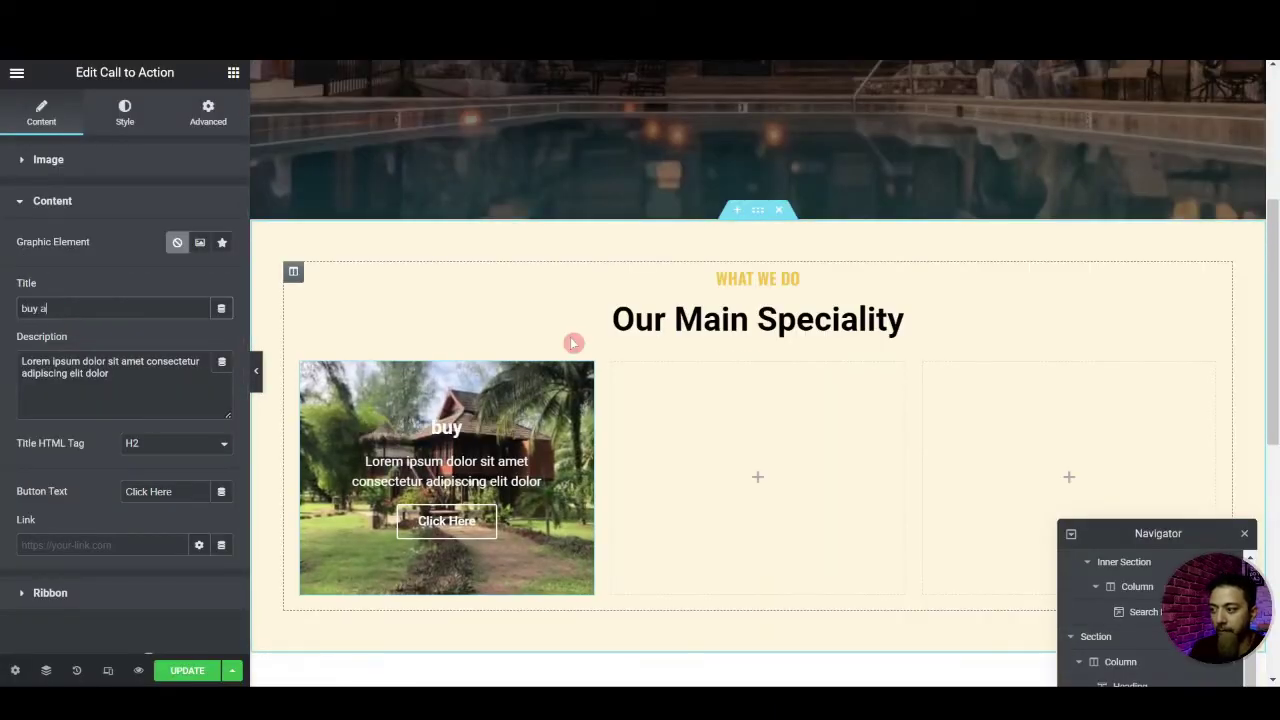
type(" new")
key("ctrl+a")
type("Buy a new home")
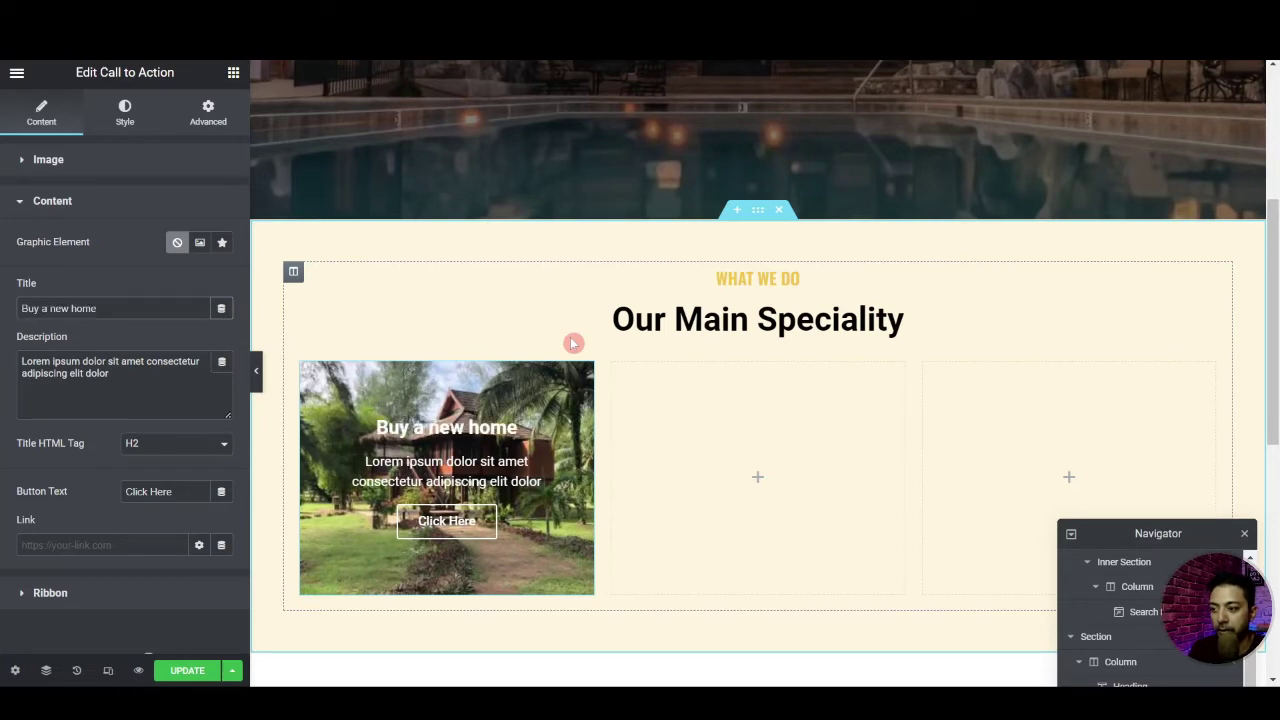
Clear the call-to-action's button text, set its link to # and apply the link to the Whole Box
triple_click(211, 391)
left_click(150, 489)
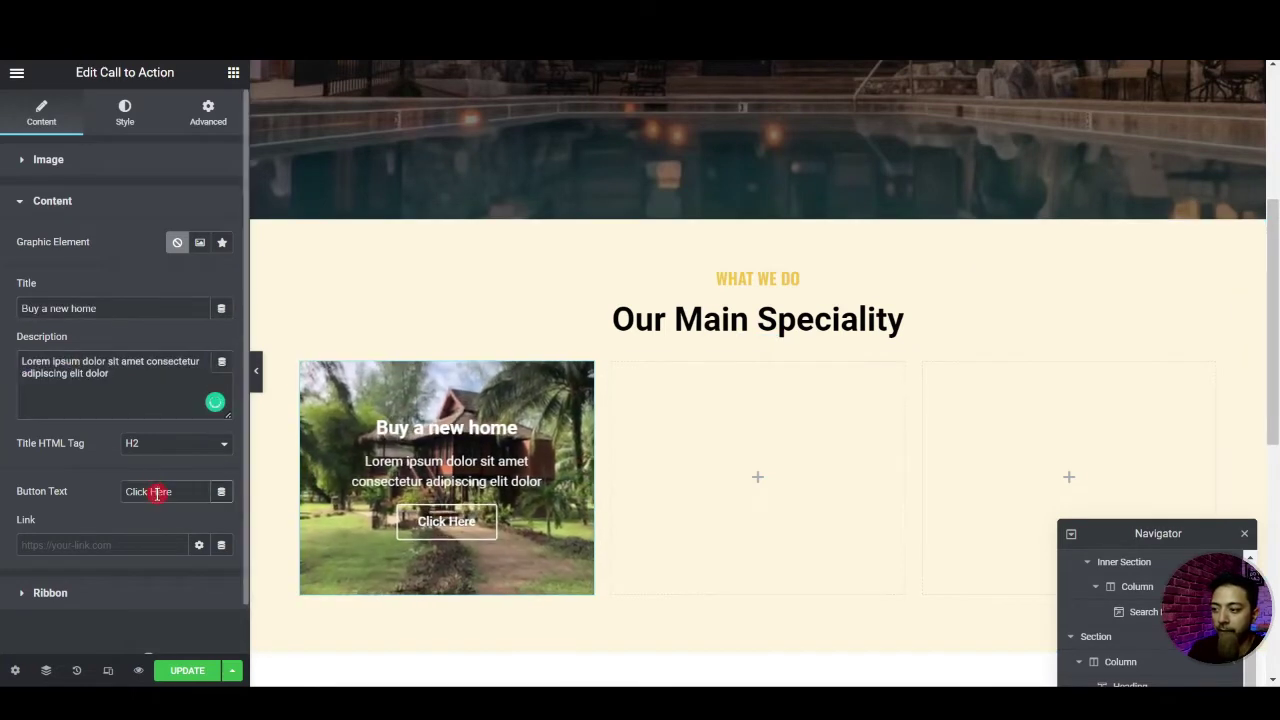
triple_click(152, 490)
key("BackSpace")
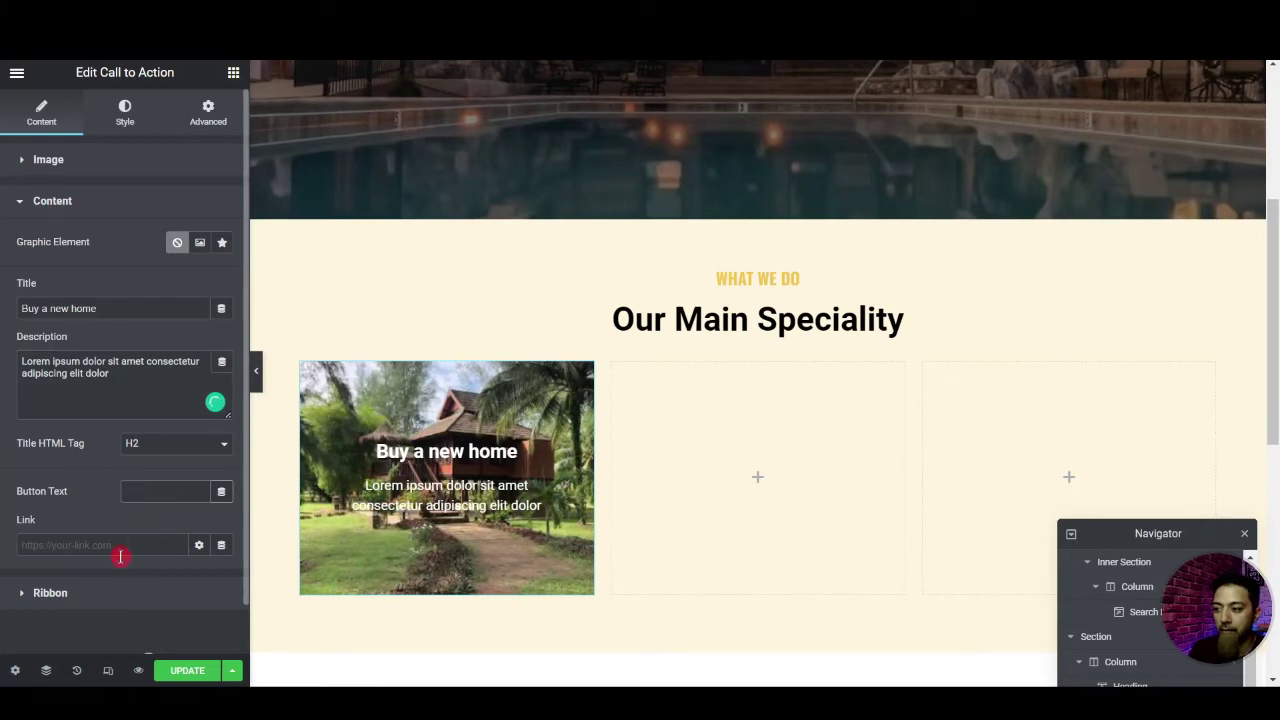
type("#")
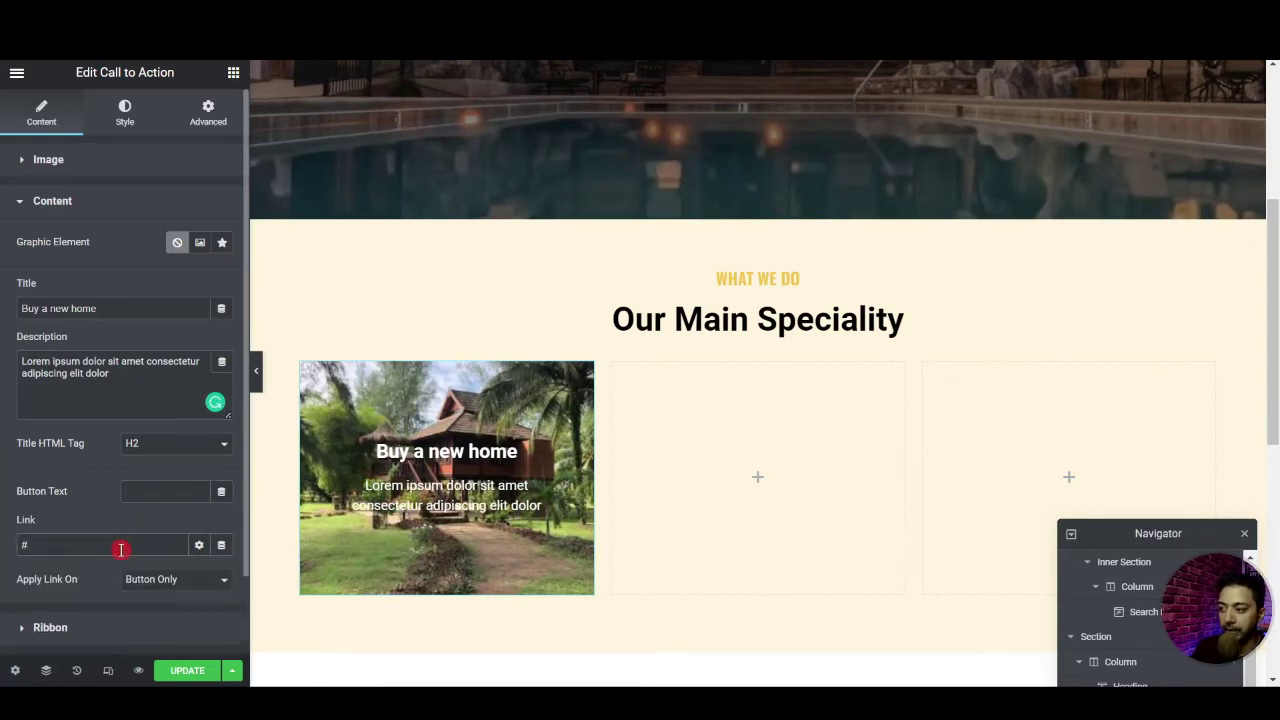
left_click(197, 586)
left_click(183, 600)
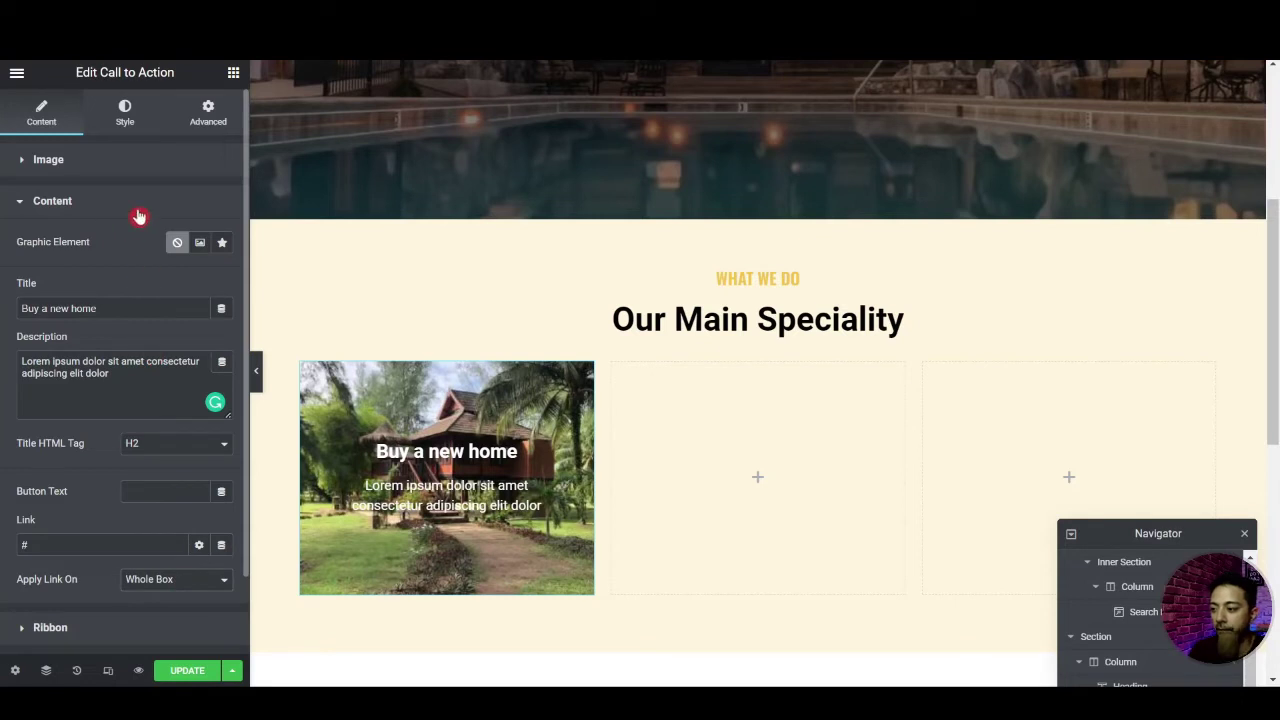
Set the call-to-action box height to about 356 px and its content's vertical position to Bottom
left_click(118, 112)
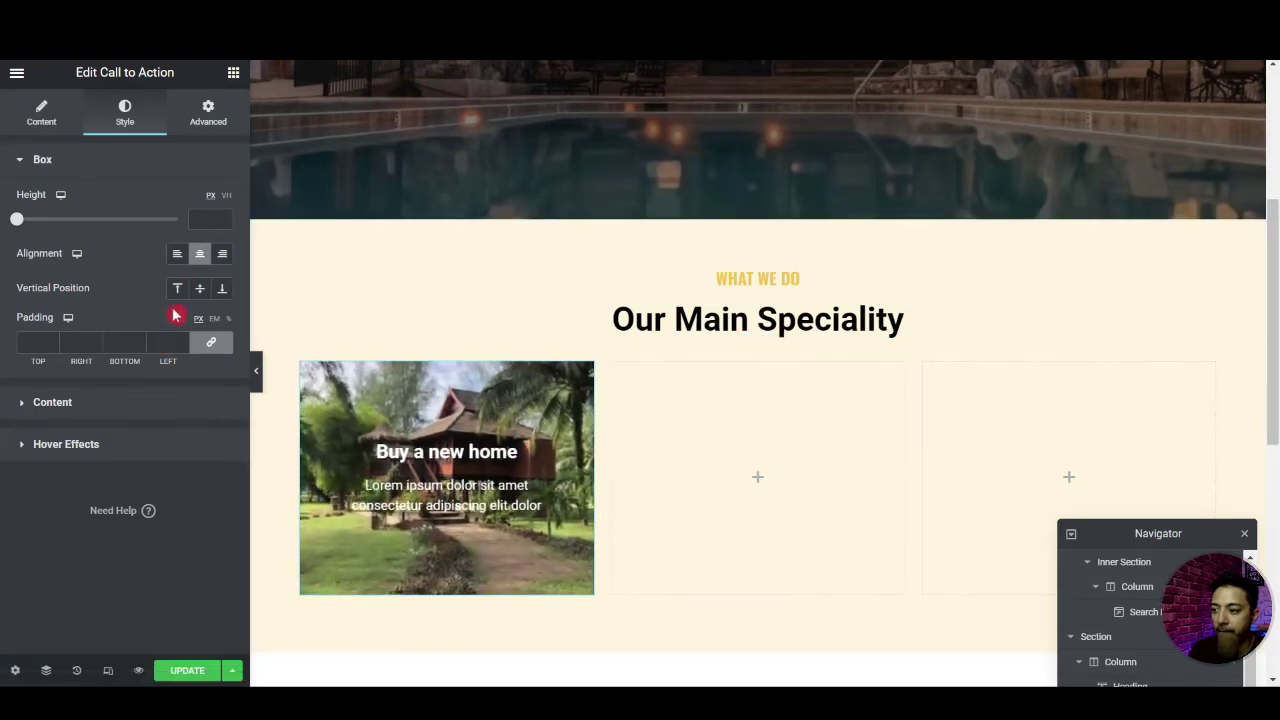
left_click_drag(24, 230, 64, 238)
scroll(594, 466, "down", 1)
left_click(200, 254)
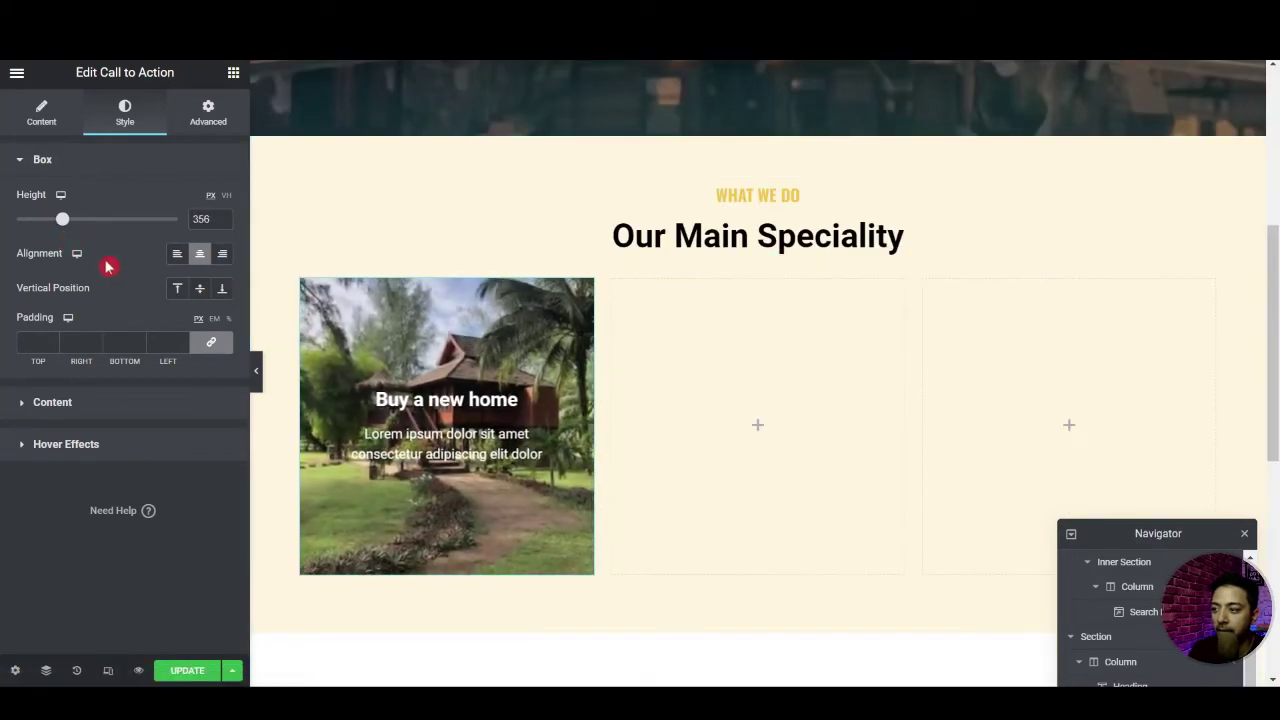
left_click(224, 291)
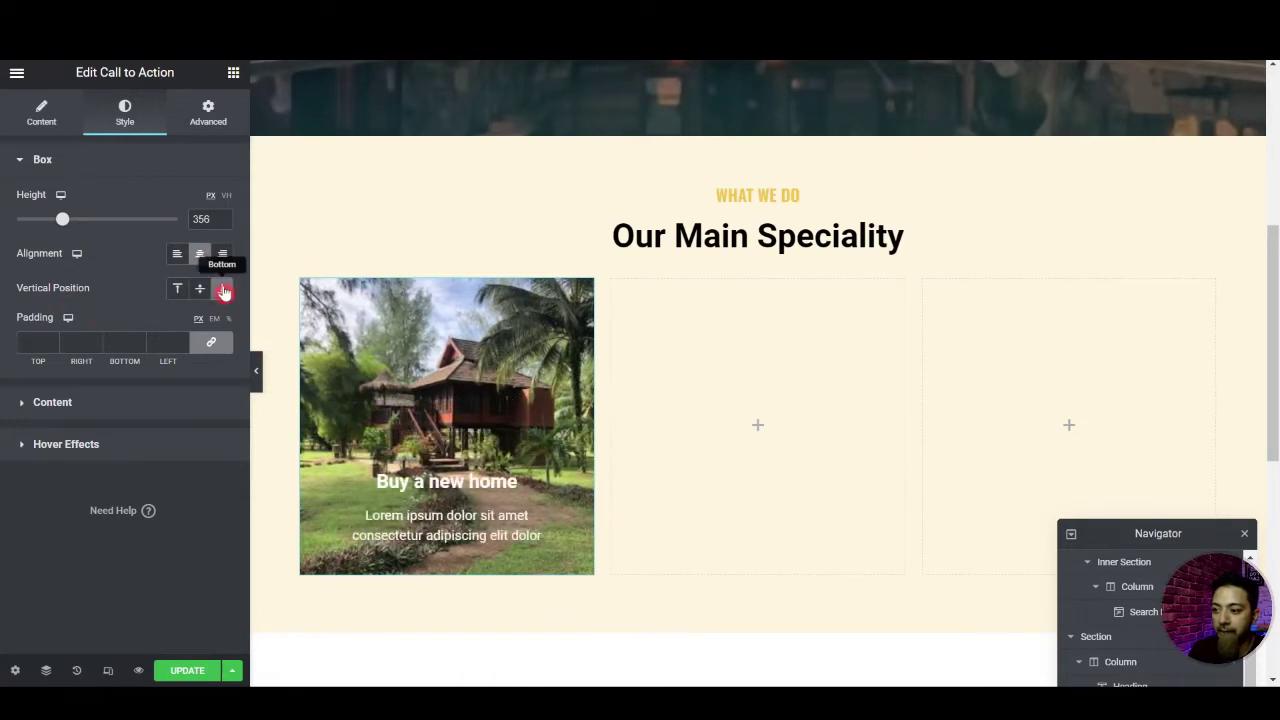
Set the call-to-action's normal title color to the global Accent yellow
left_click(21, 447)
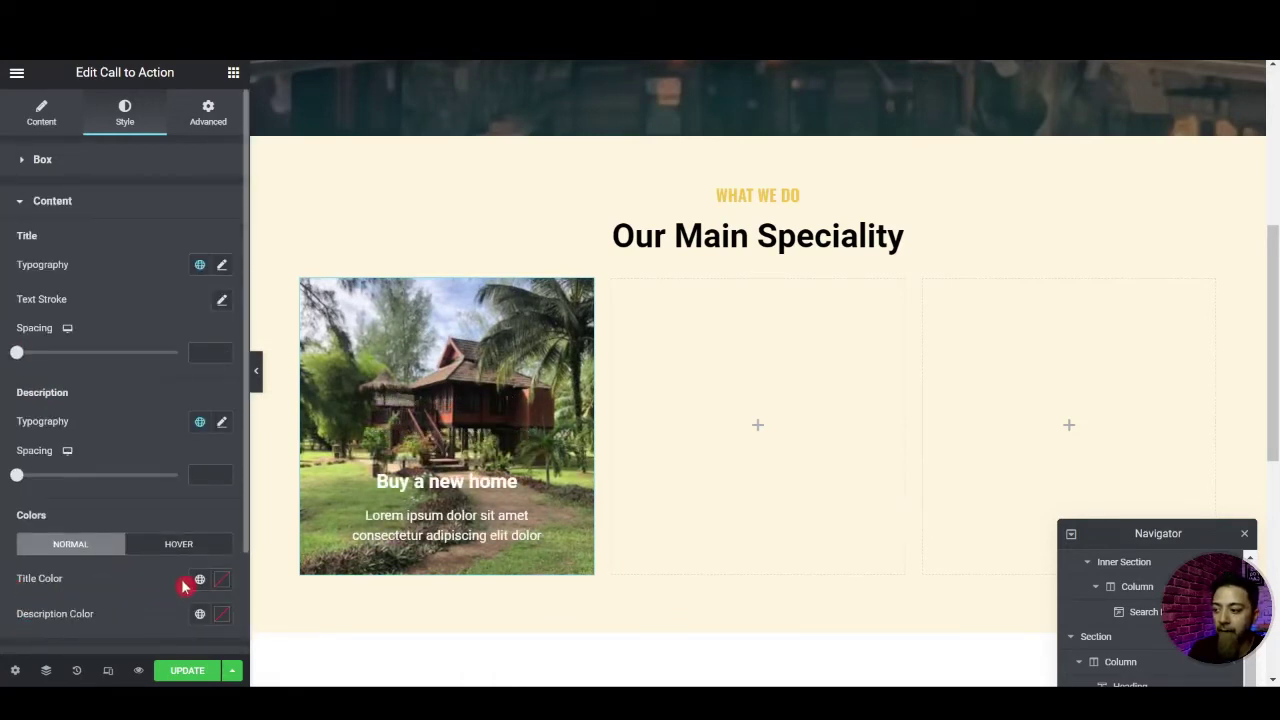
left_click(197, 581)
left_click(40, 511)
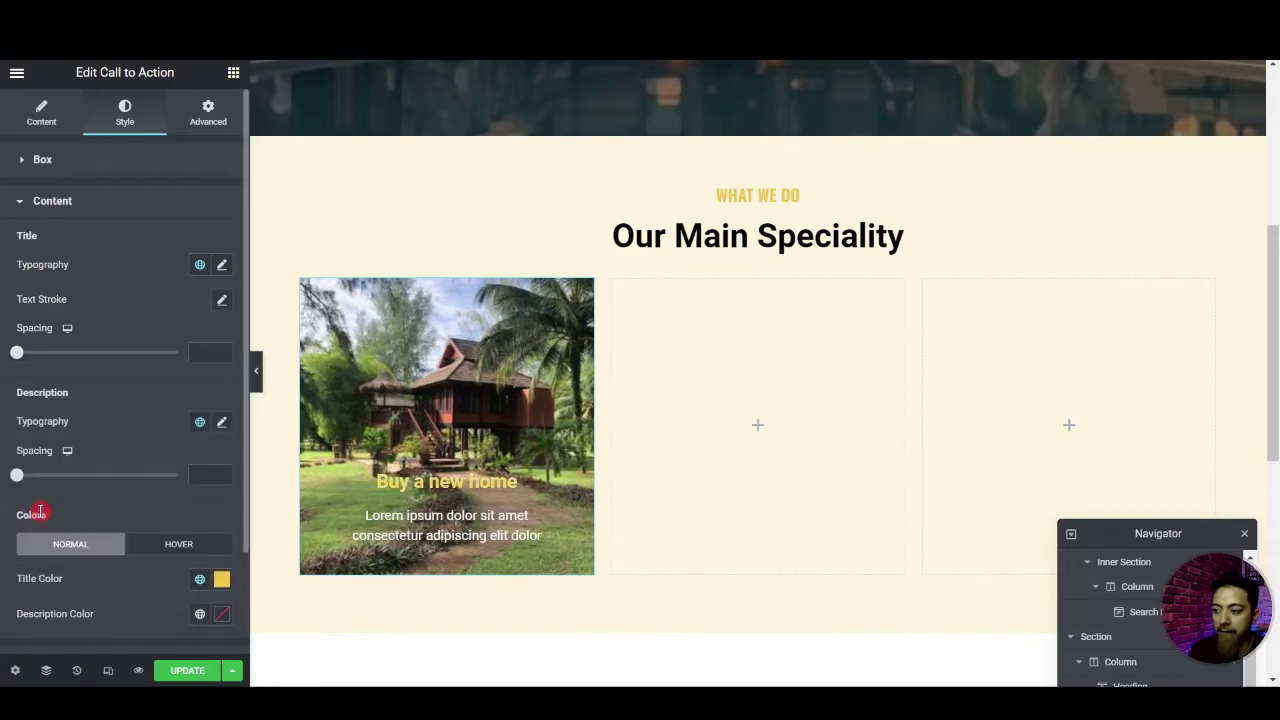
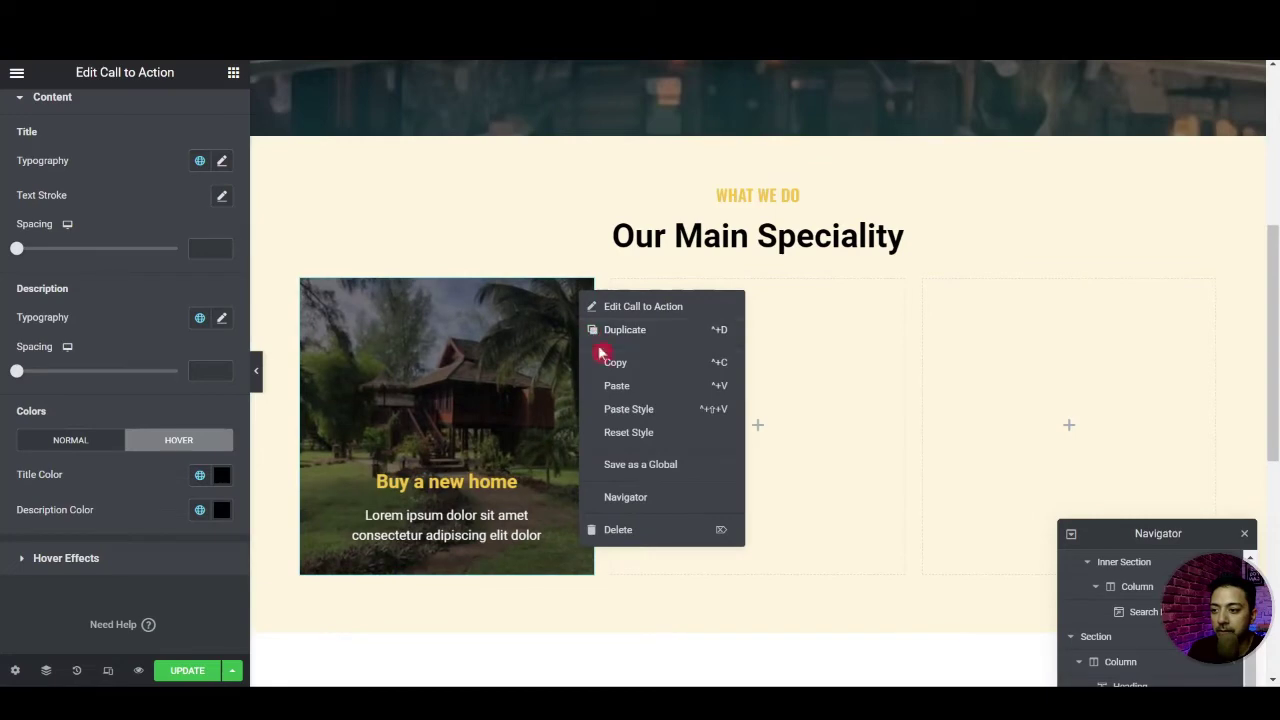
Copy the finished "Buy a new home" call to action into the second and third columns
left_click(674, 362)
right_click(725, 357)
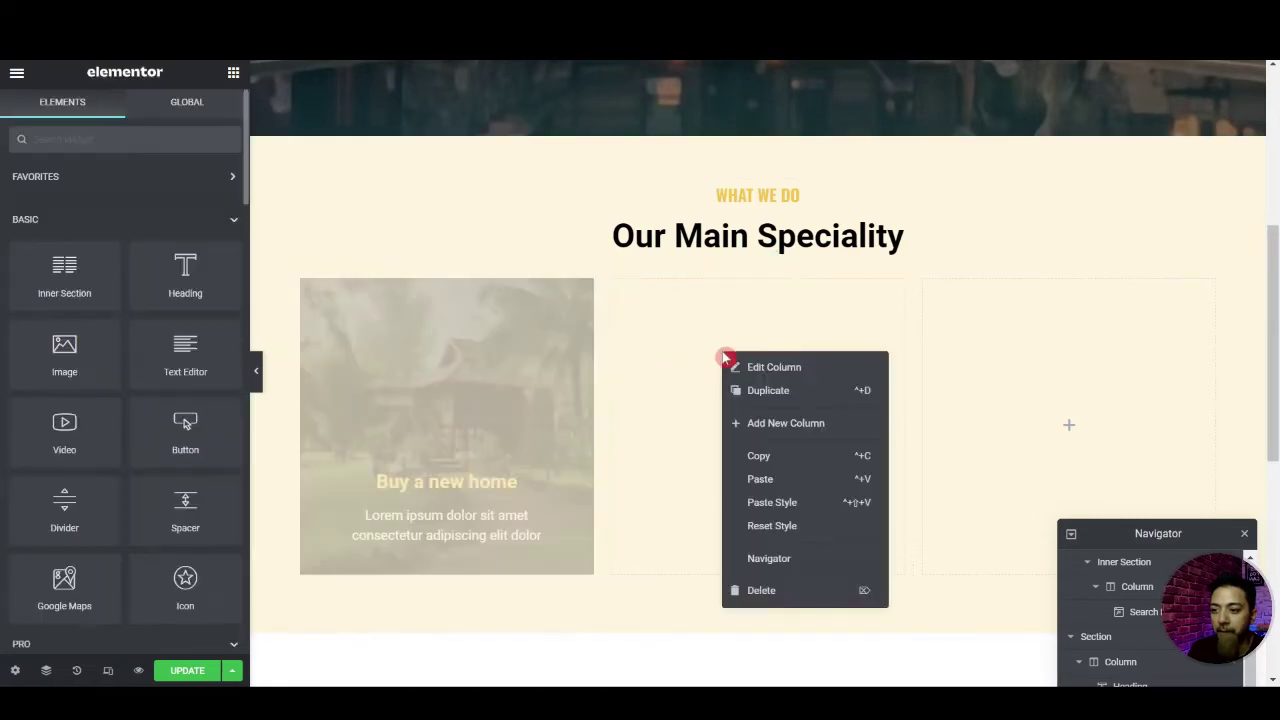
left_click(765, 478)
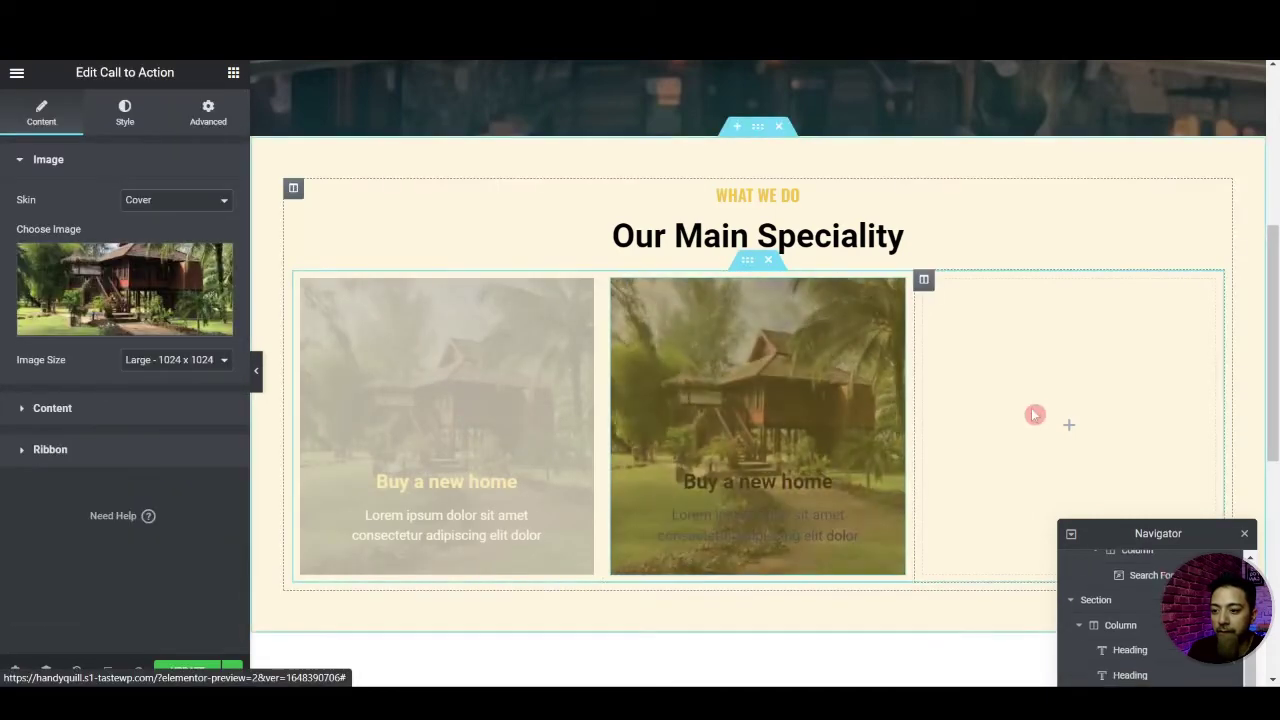
right_click(1028, 418)
left_click(1050, 537)
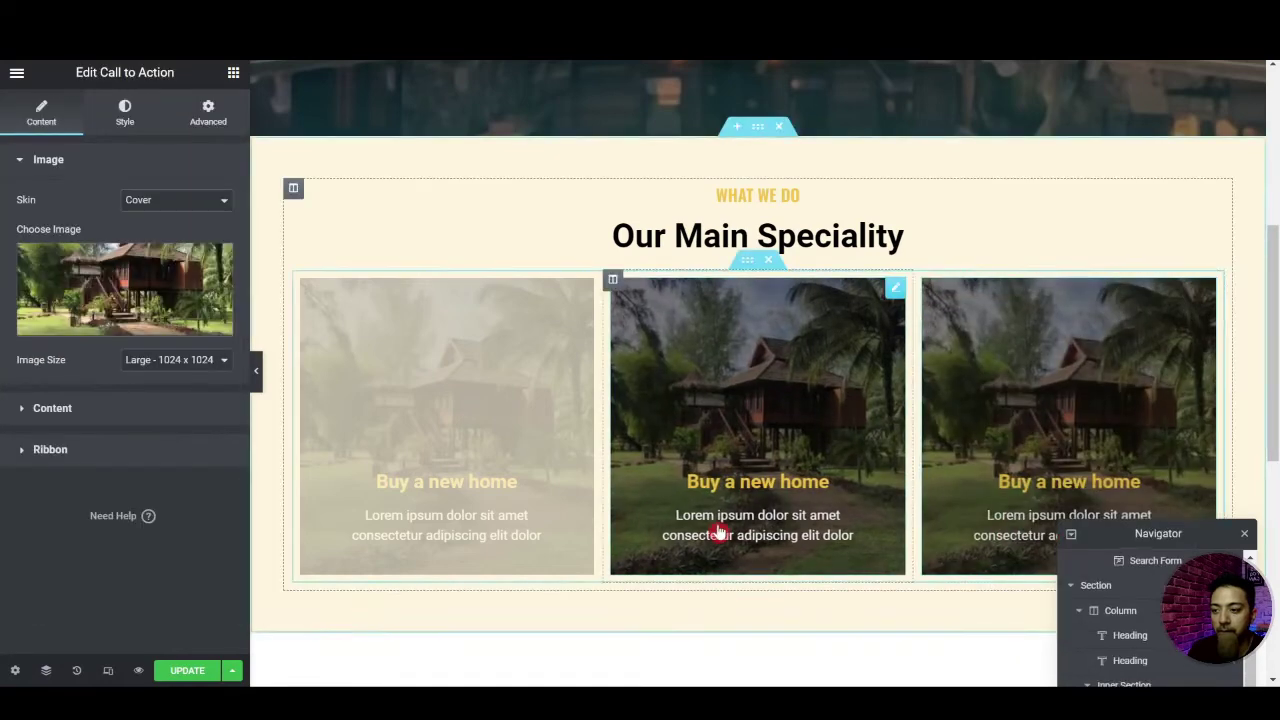
Replace the middle call-to-action card's image with sell.jpg from the media library
left_click(127, 289)
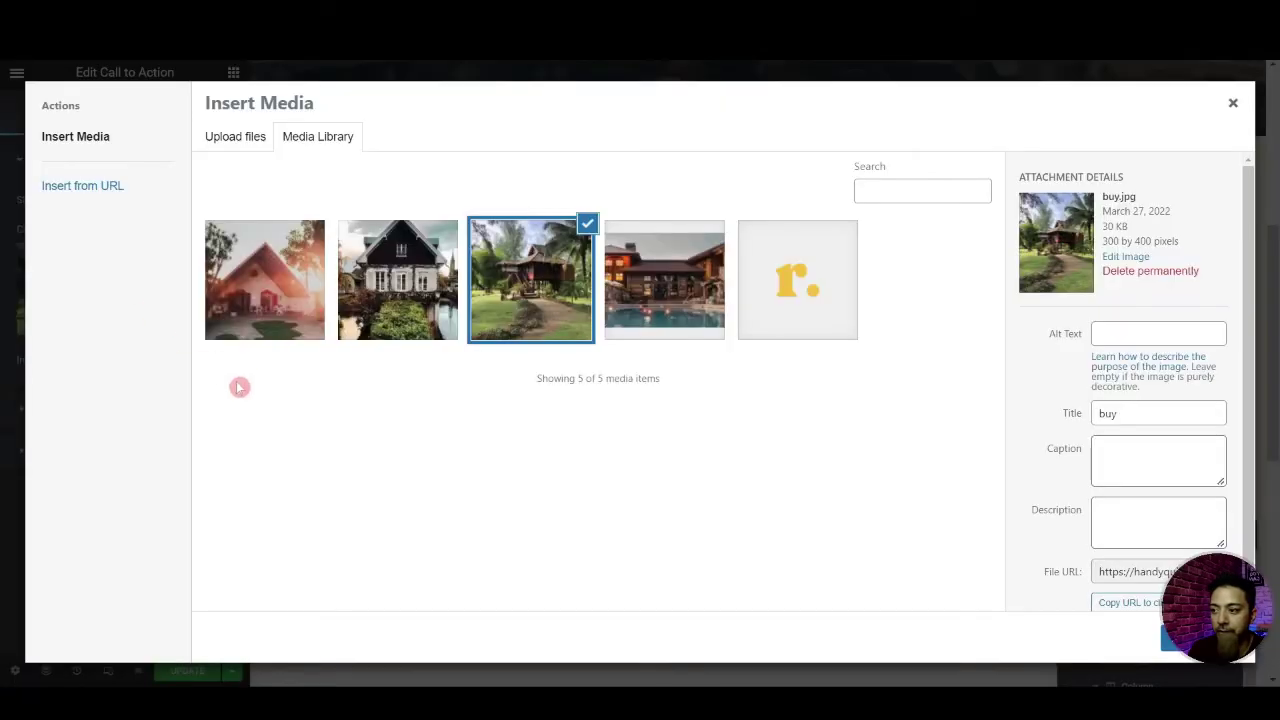
left_click(298, 290)
left_click(1195, 640)
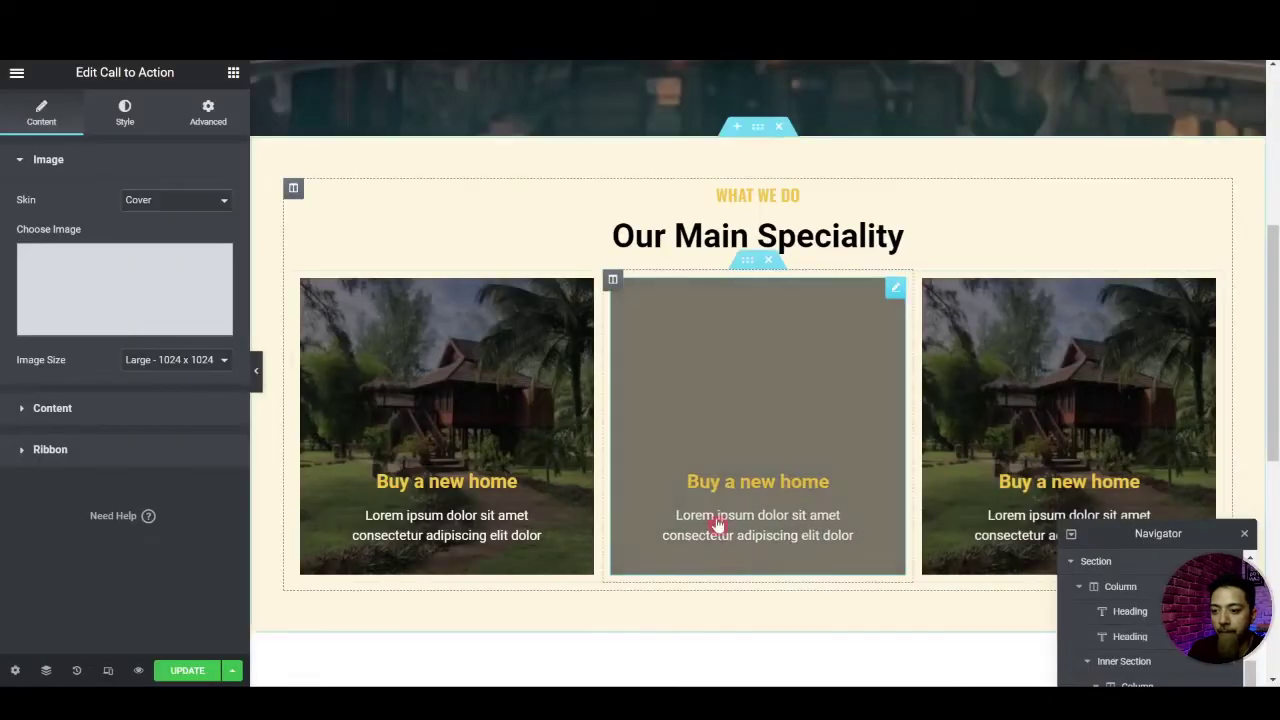
Change the middle call-to-action card's title to "Sell a new home"
left_click(37, 410)
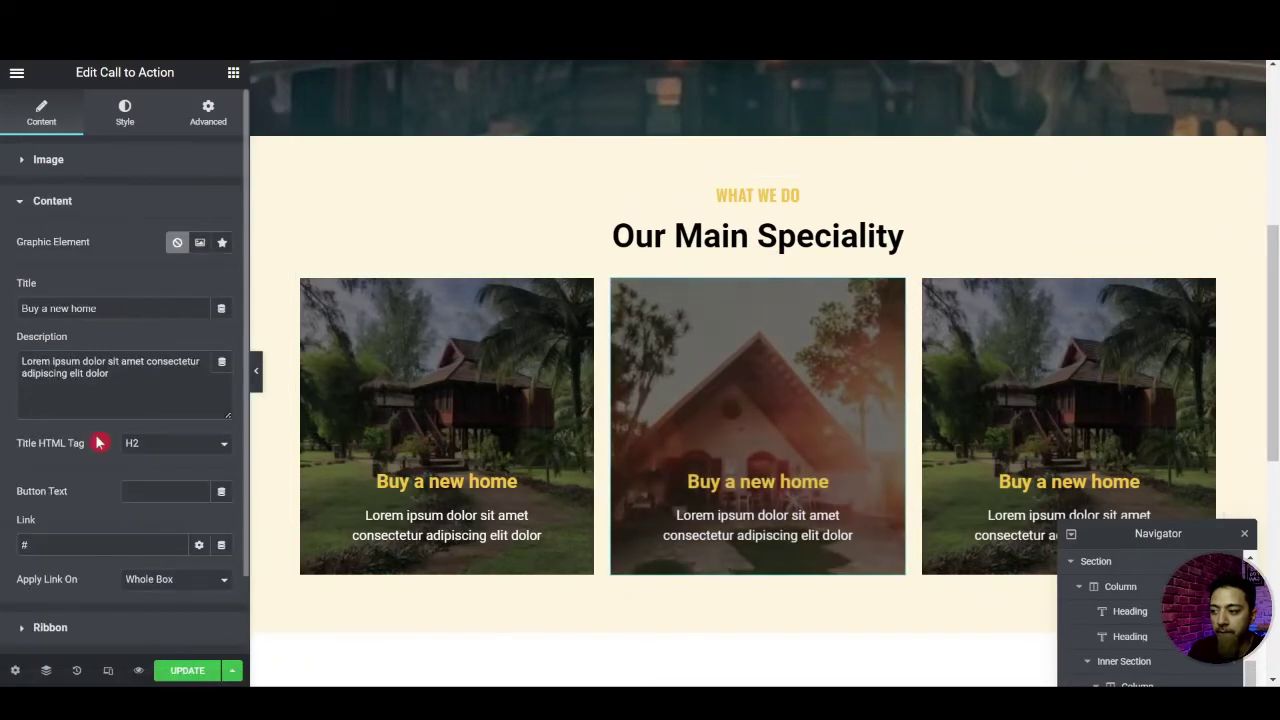
double_click(35, 308)
type("Sell")
Replace the third call-to-action card's image with the black-roofed white house photo from the media library
left_click(986, 354)
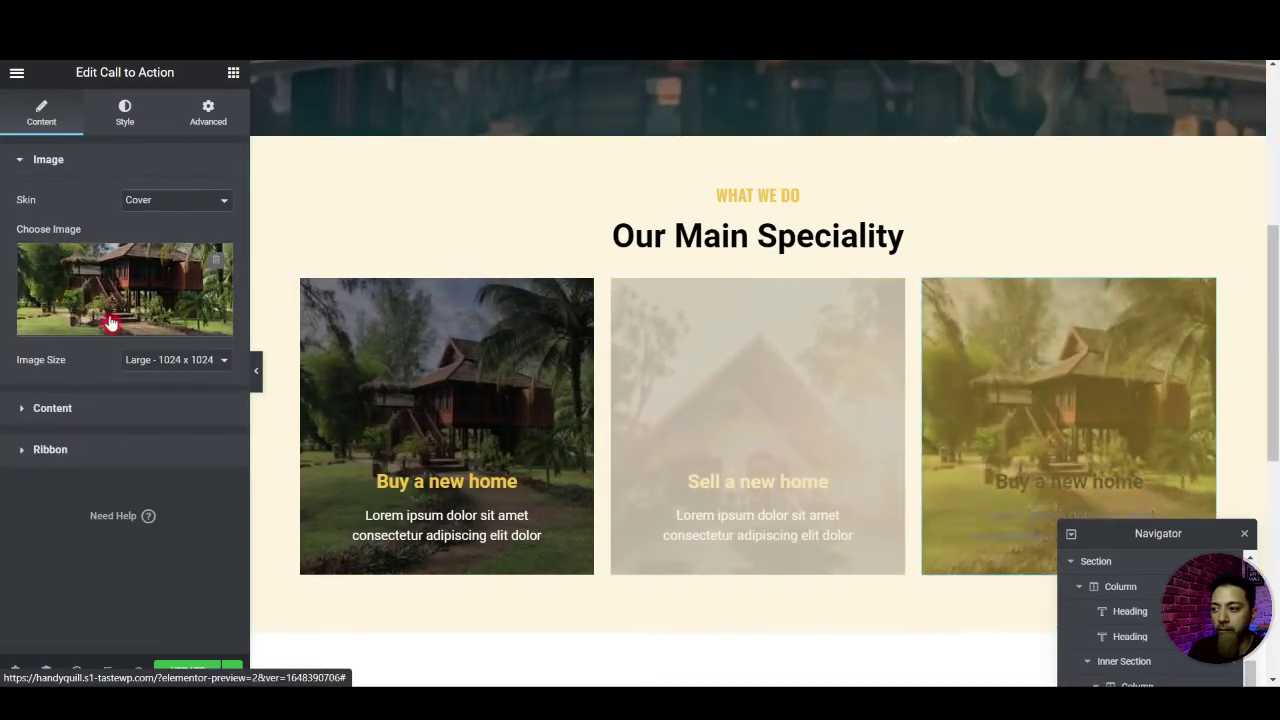
left_click(99, 270)
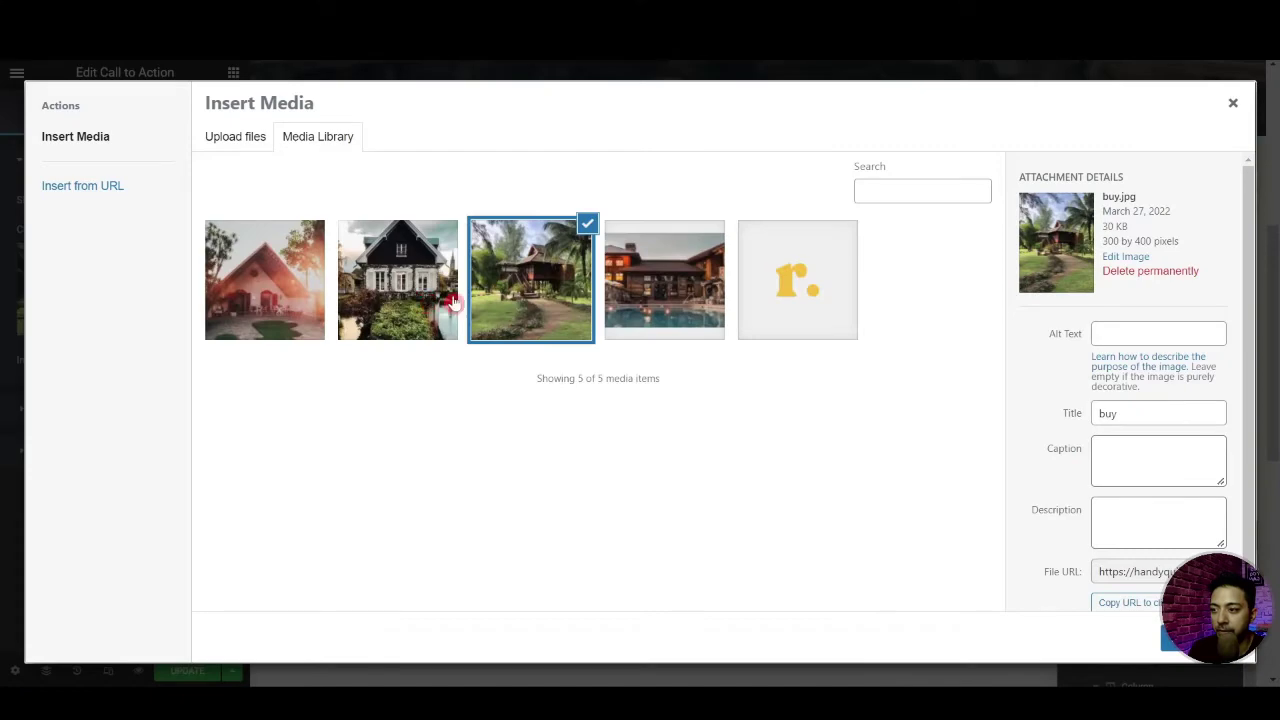
left_click(453, 303)
left_click(1168, 640)
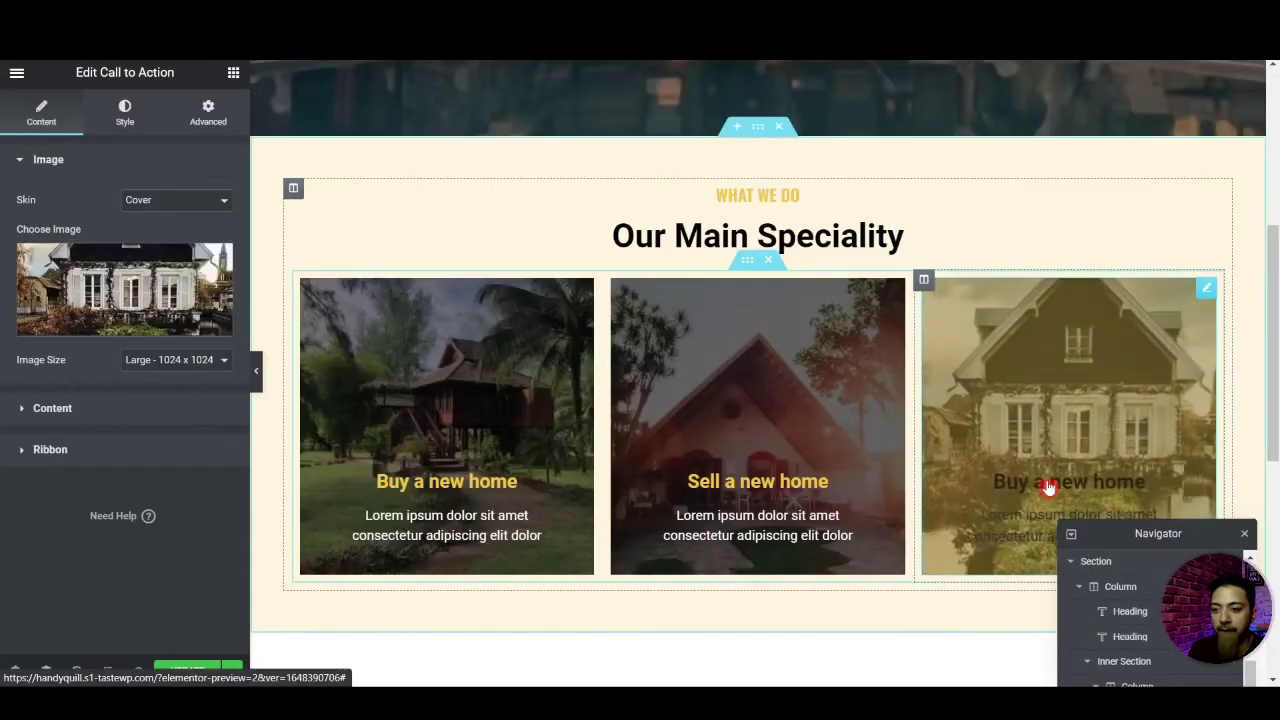
Change the third call-to-action card's title to "Rent a new home"
left_click(52, 408)
double_click(35, 308)
type("Rent a new home")
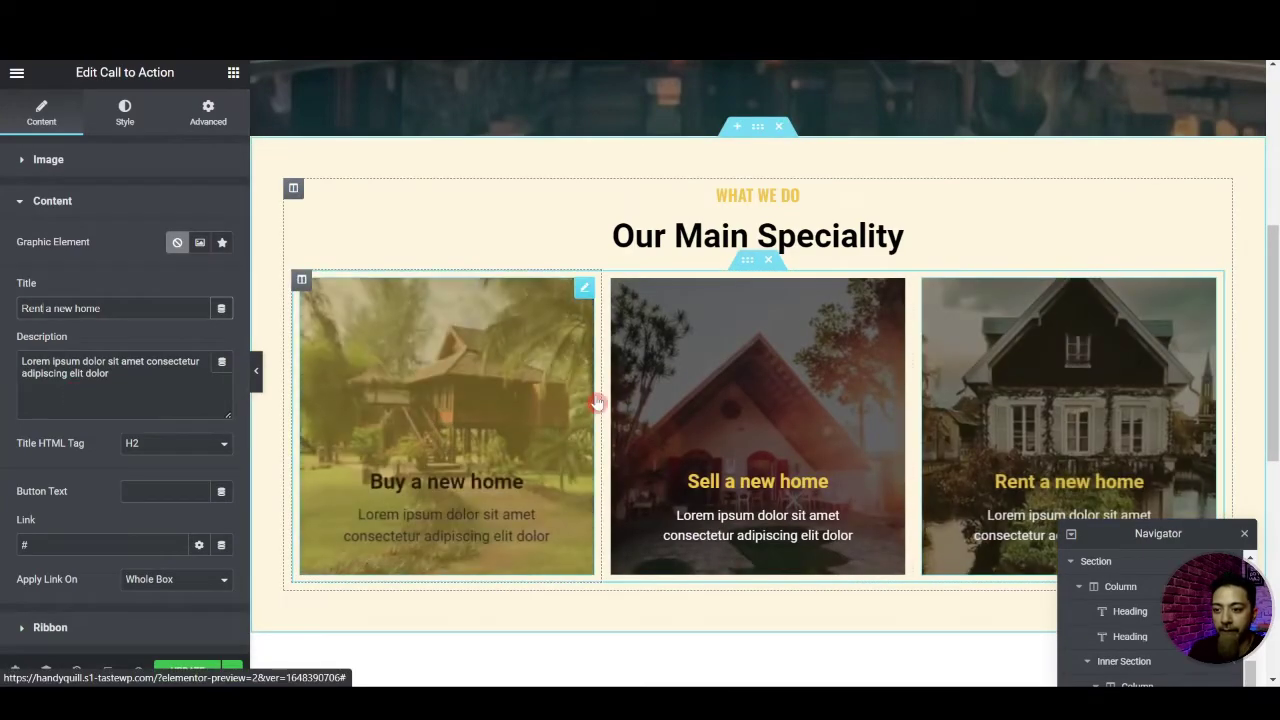
Set the "What we do" section's bottom padding to 100 px and check the spacing below the cards
scroll(714, 378, "down", 2)
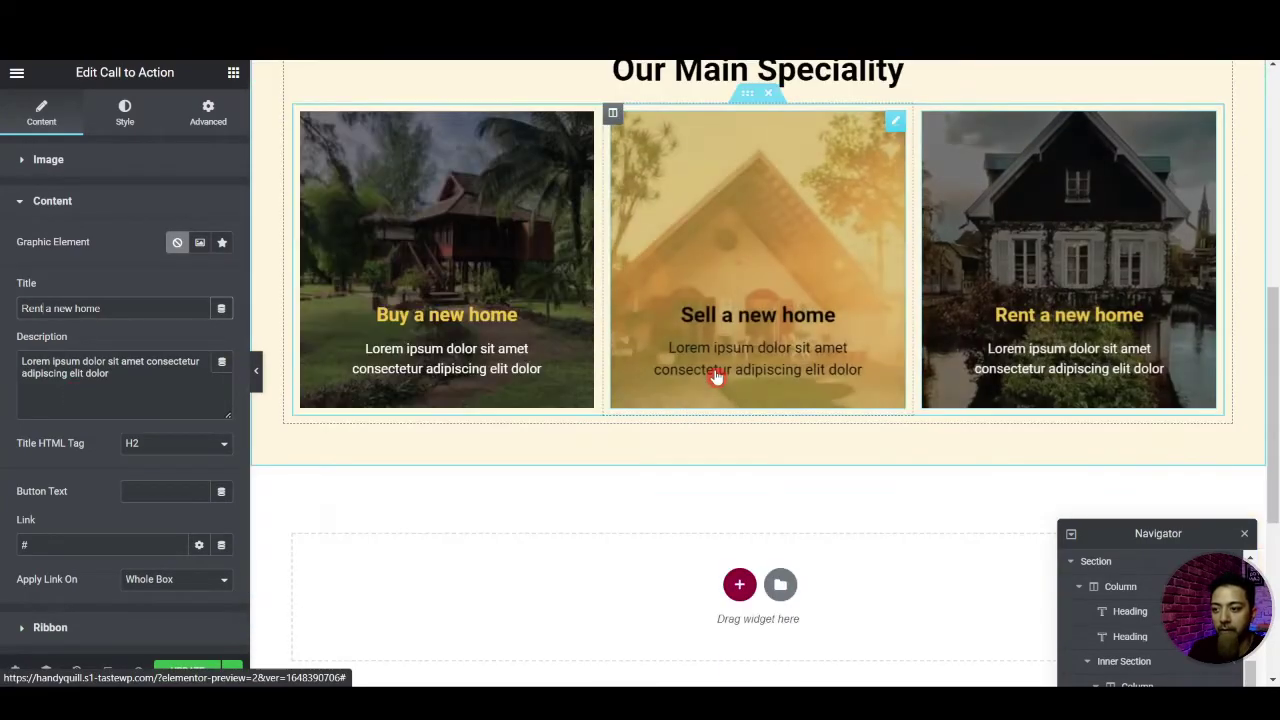
scroll(758, 518, "up", 2)
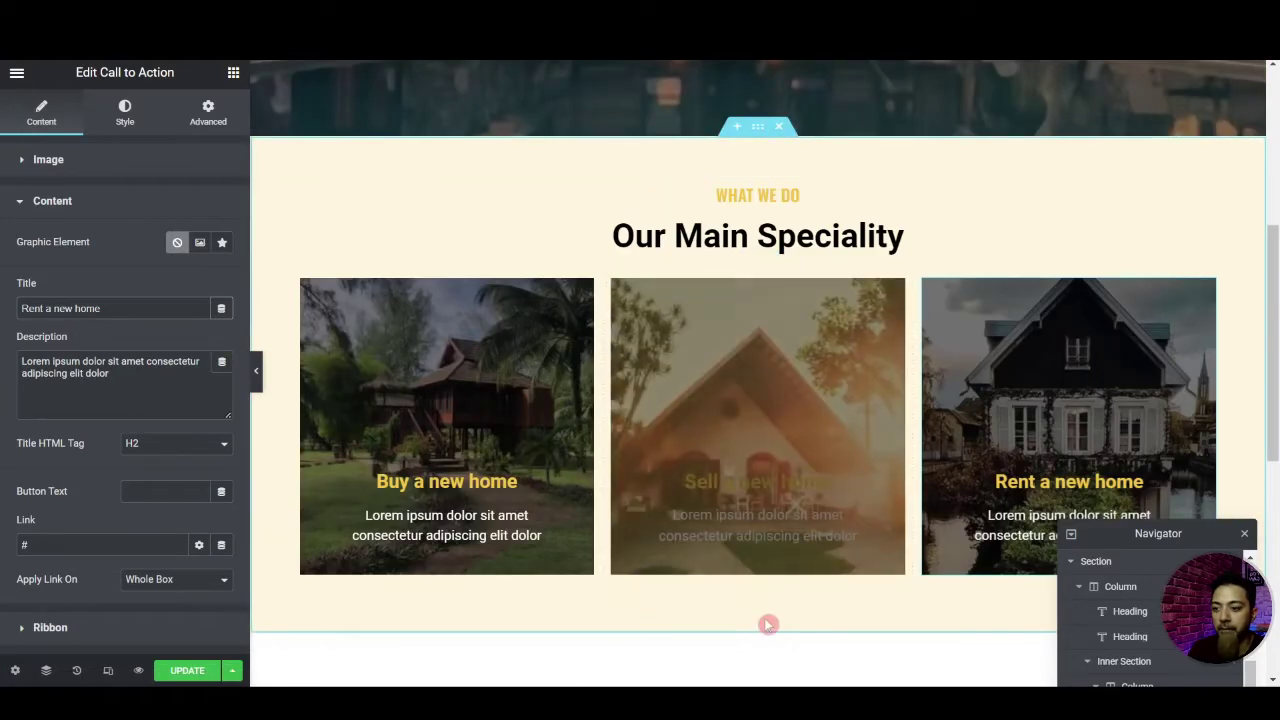
left_click(758, 127)
left_click(208, 112)
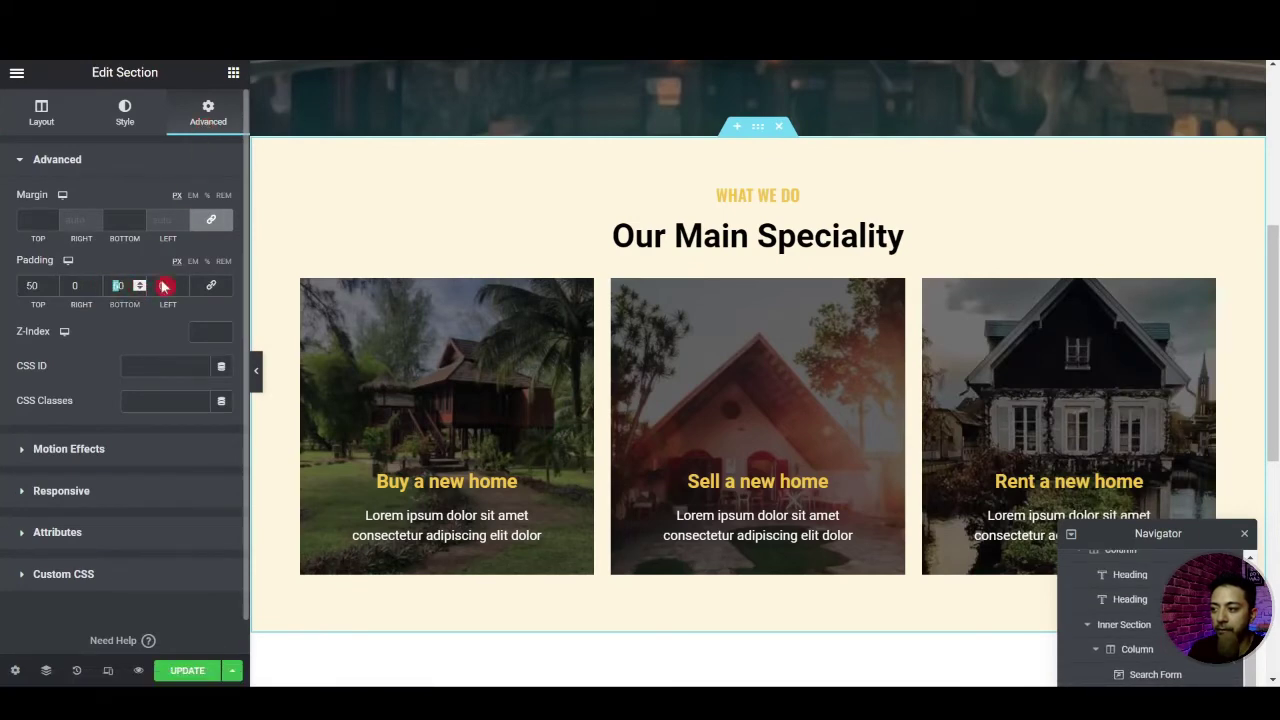
type("100")
scroll(674, 346, "down", 2)
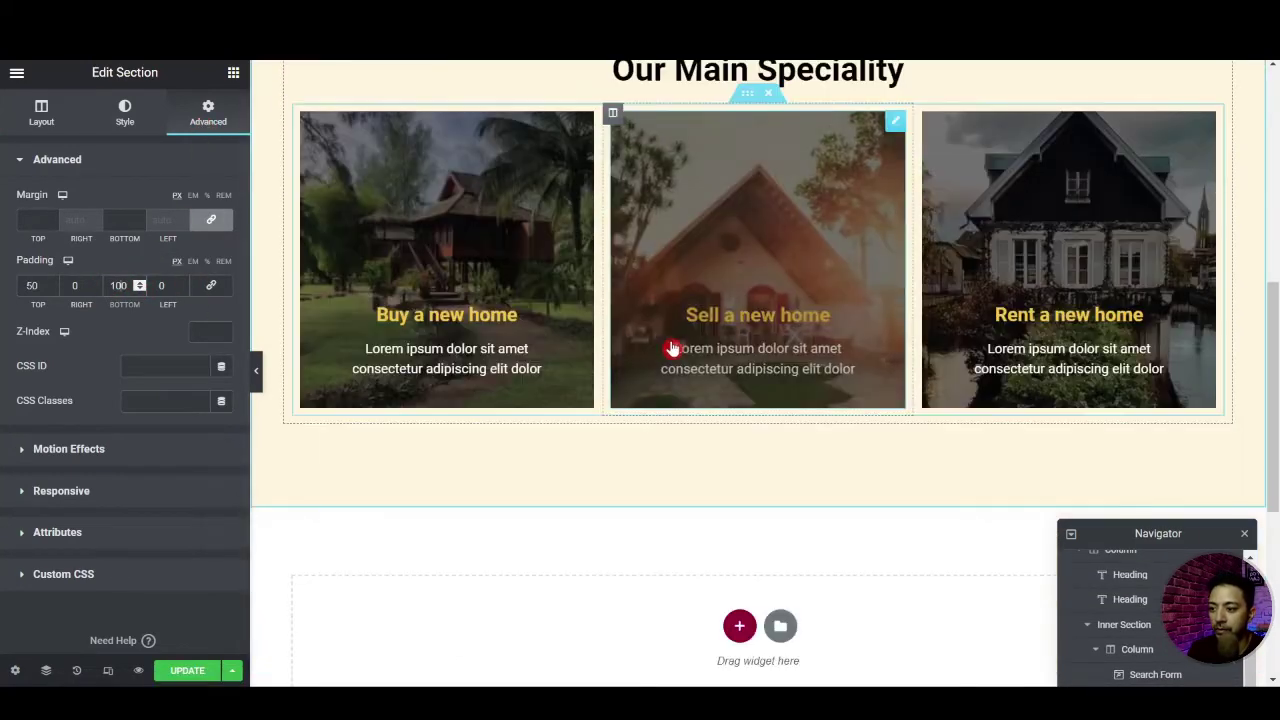
scroll(649, 362, "up", 2)
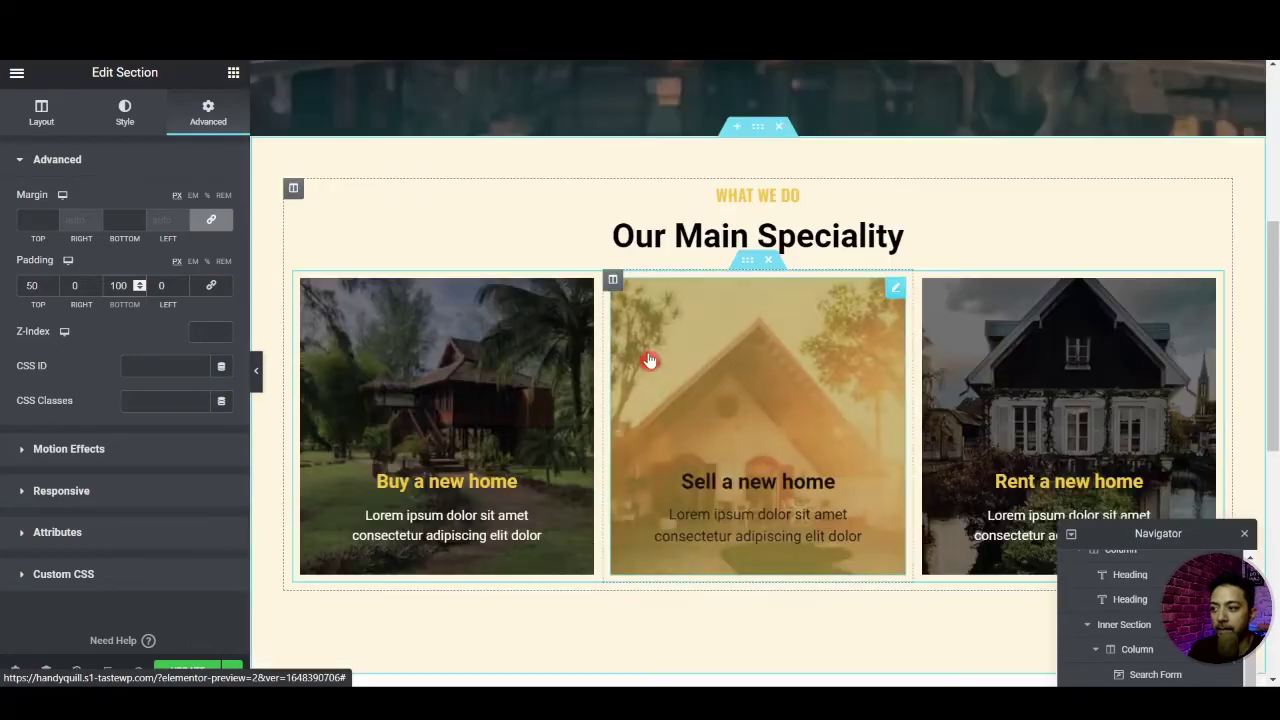
scroll(777, 289, "down", 3)
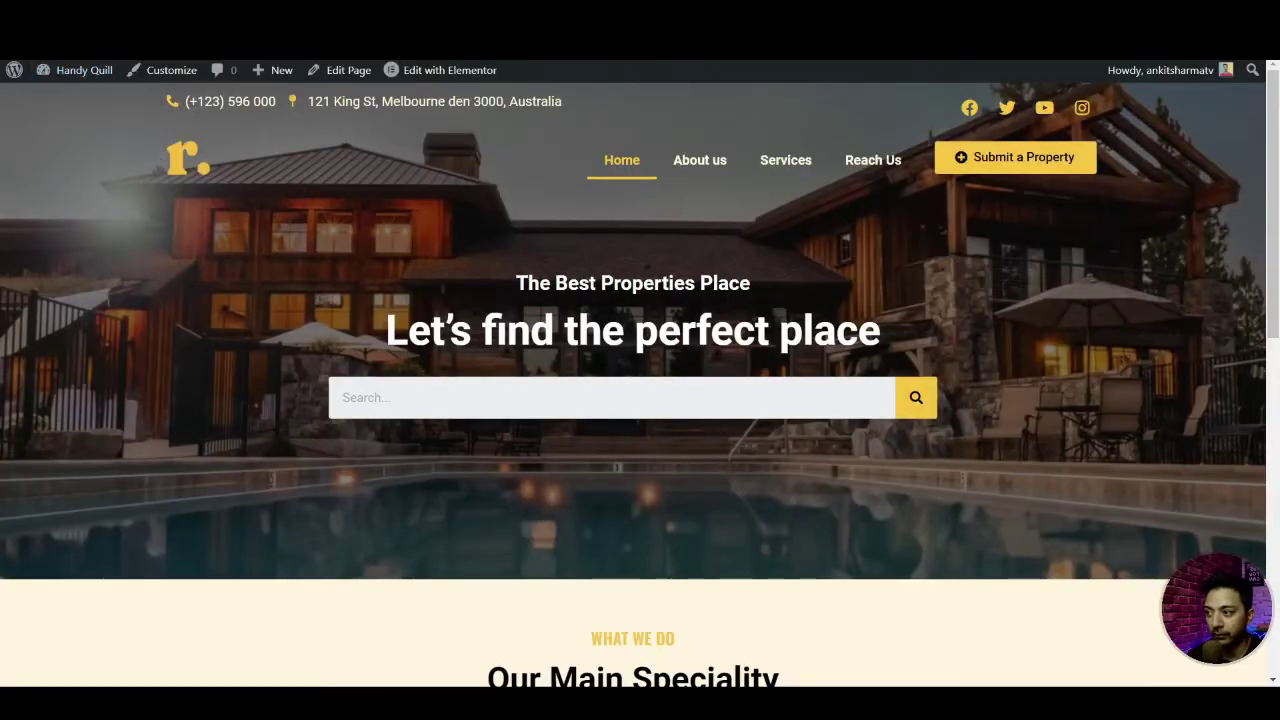
Examine the published "Our Main Speciality" section, then compare it with the demo page and the demo's following section
left_click(345, 70)
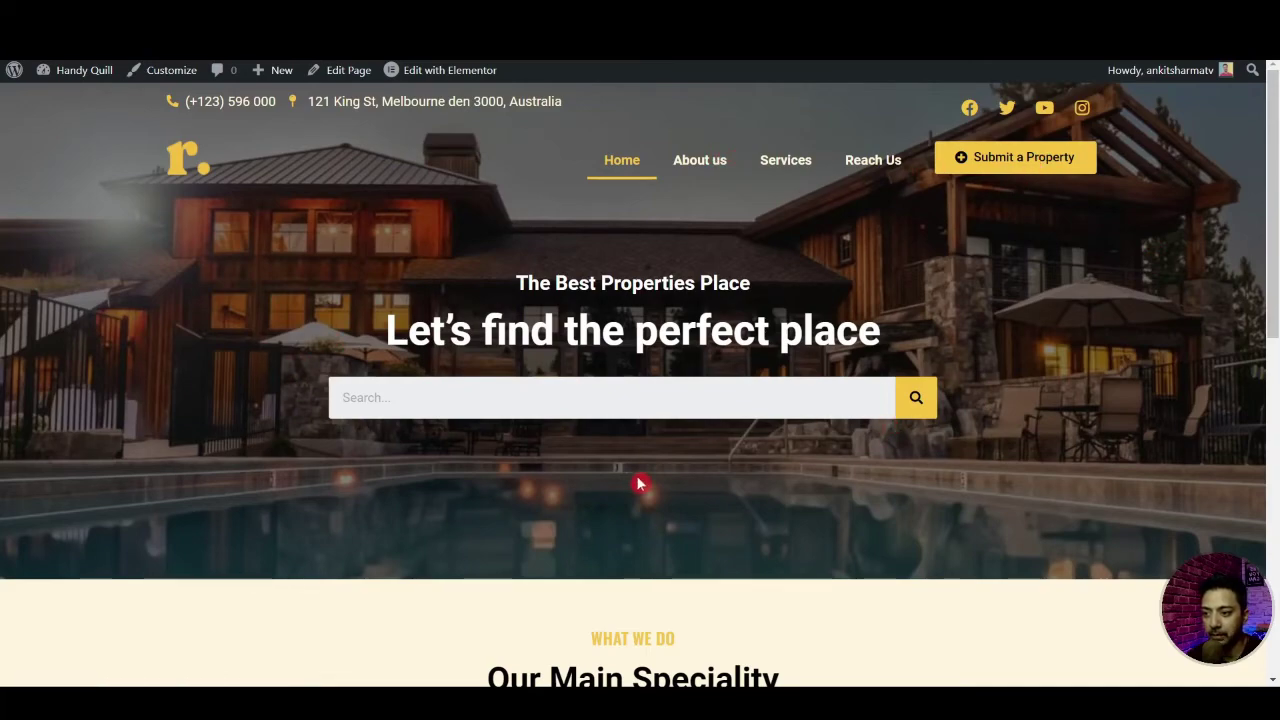
scroll(640, 484, "down", 3)
scroll(496, 447, "down", 3)
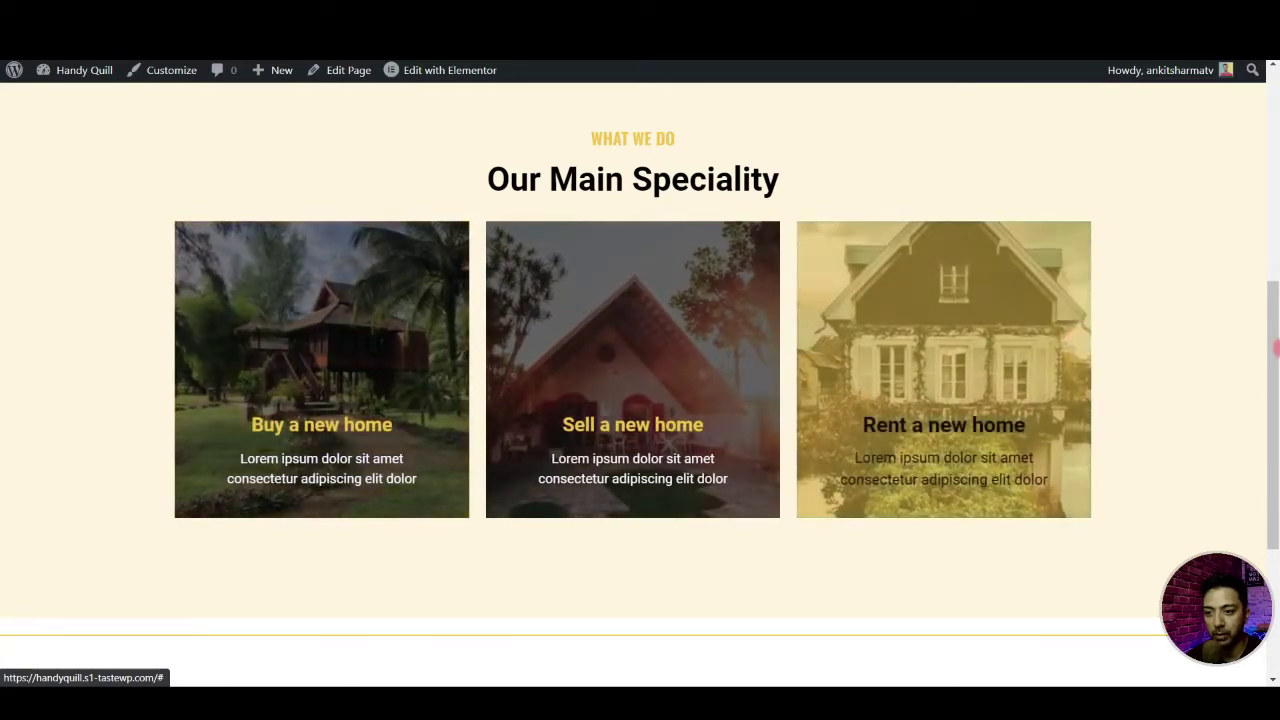
scroll(1275, 430, "down", 2)
scroll(1275, 430, "down", 1)
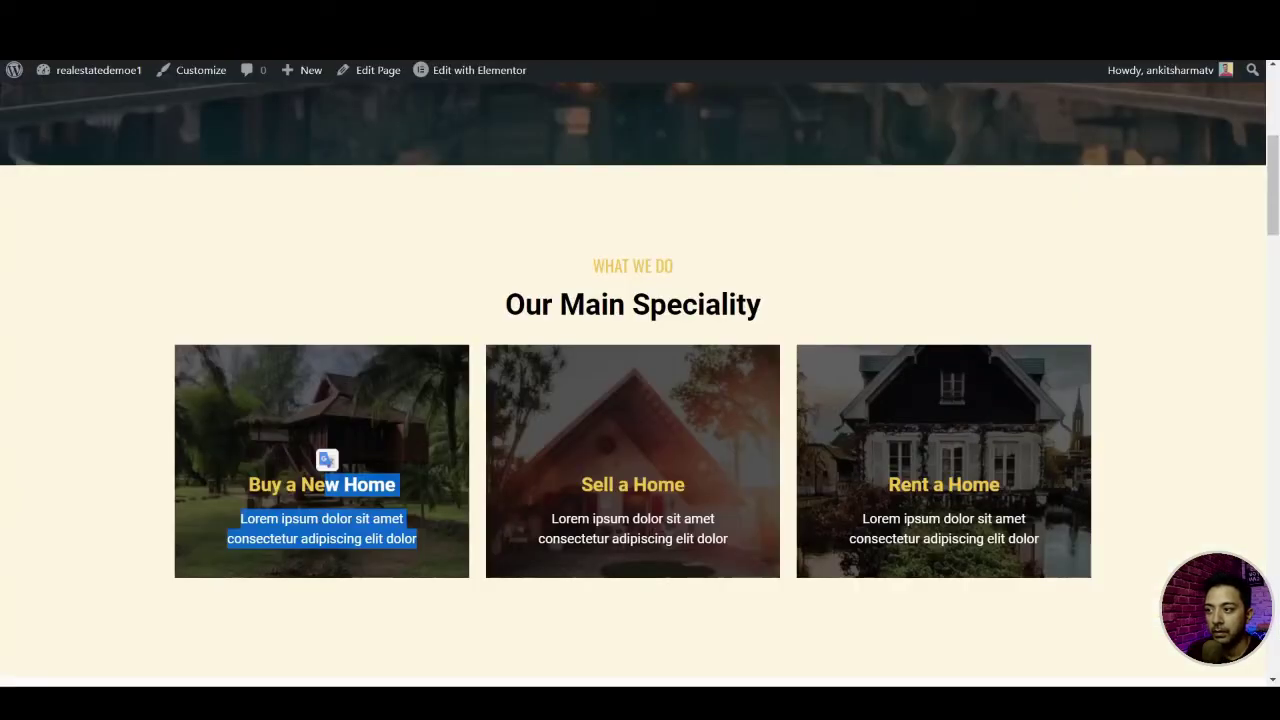
scroll(571, 311, "down", 5)
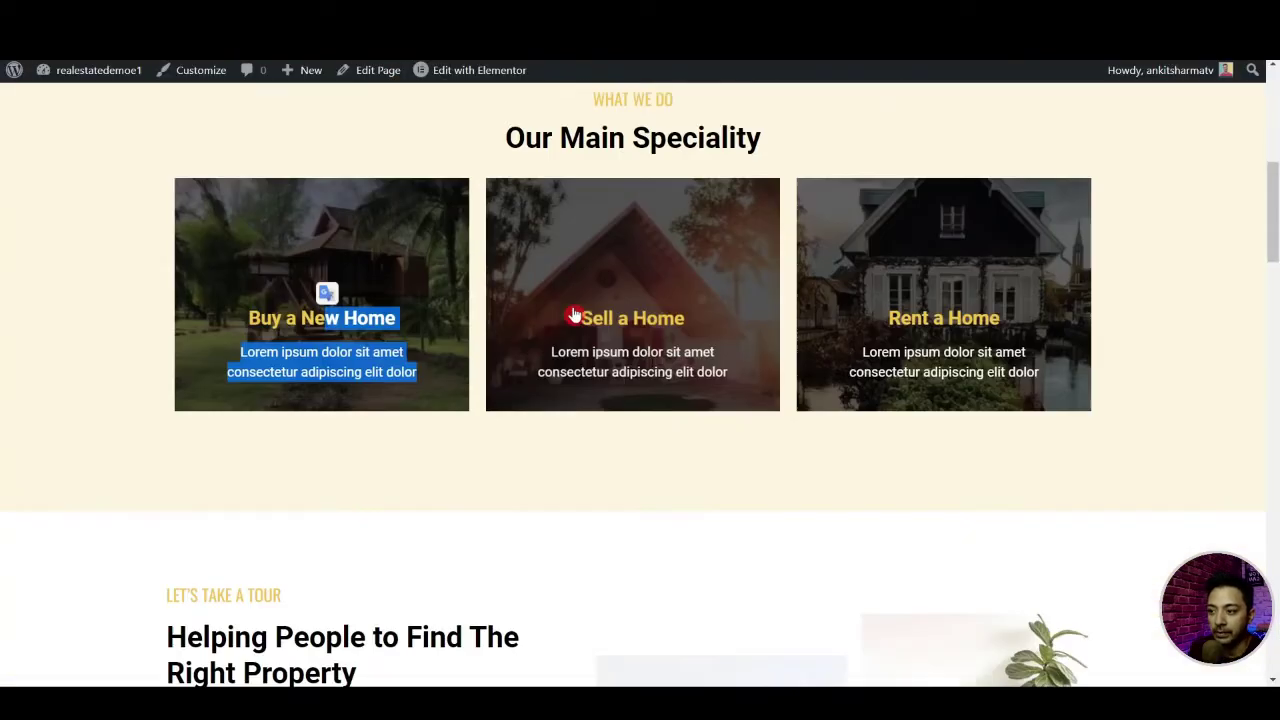
scroll(576, 313, "down", 2)
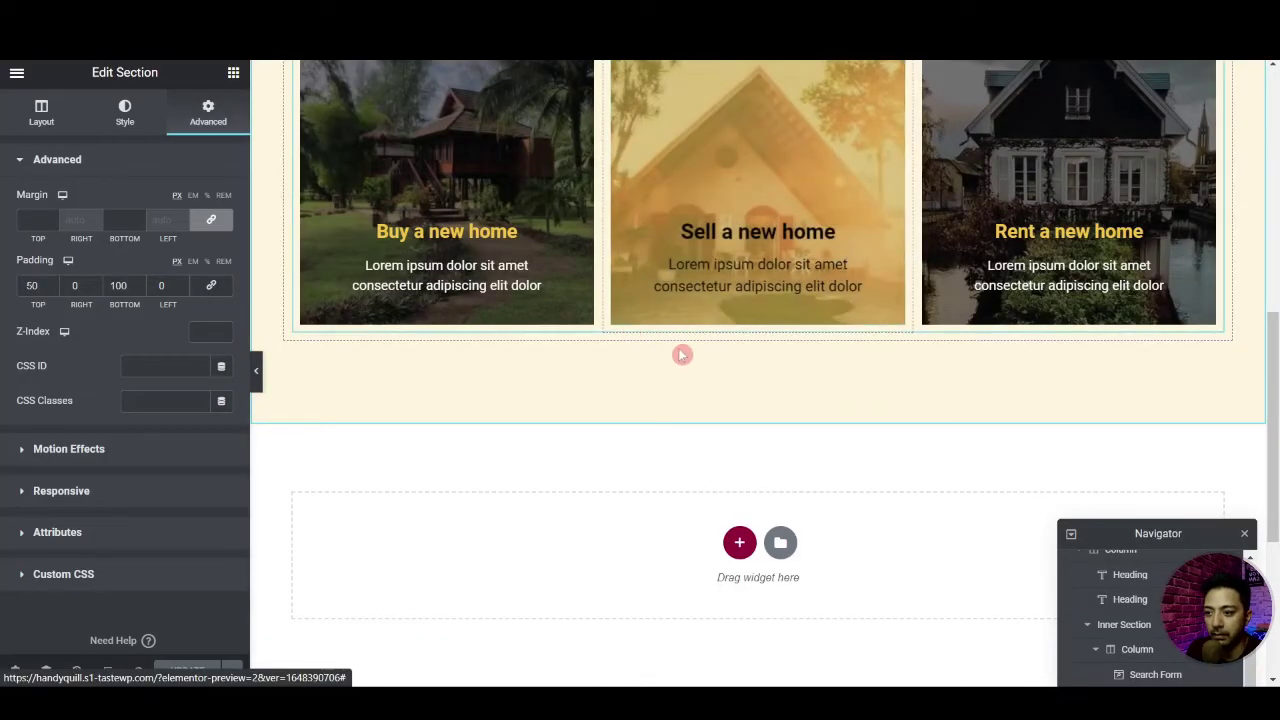
Add a new section with two equal columns below the call-to-action cards section
scroll(680, 351, "up", 2)
scroll(714, 351, "down", 1)
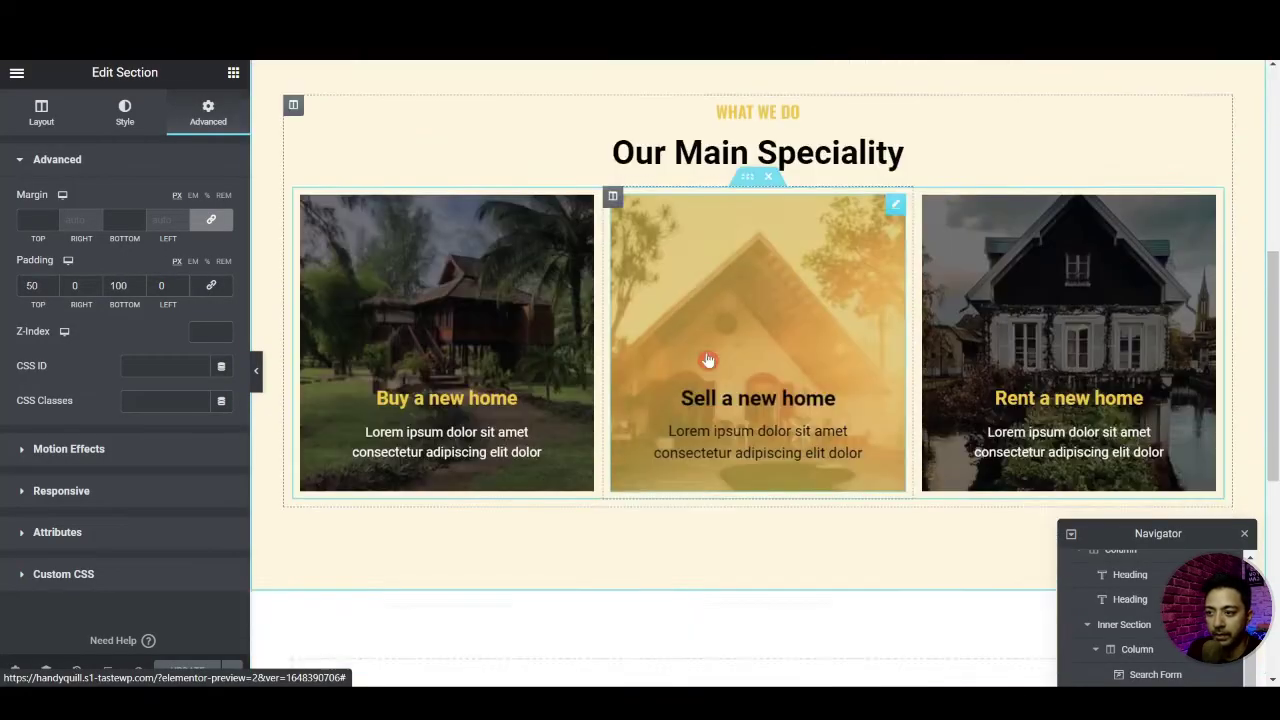
scroll(708, 359, "down", 3)
left_click(740, 374)
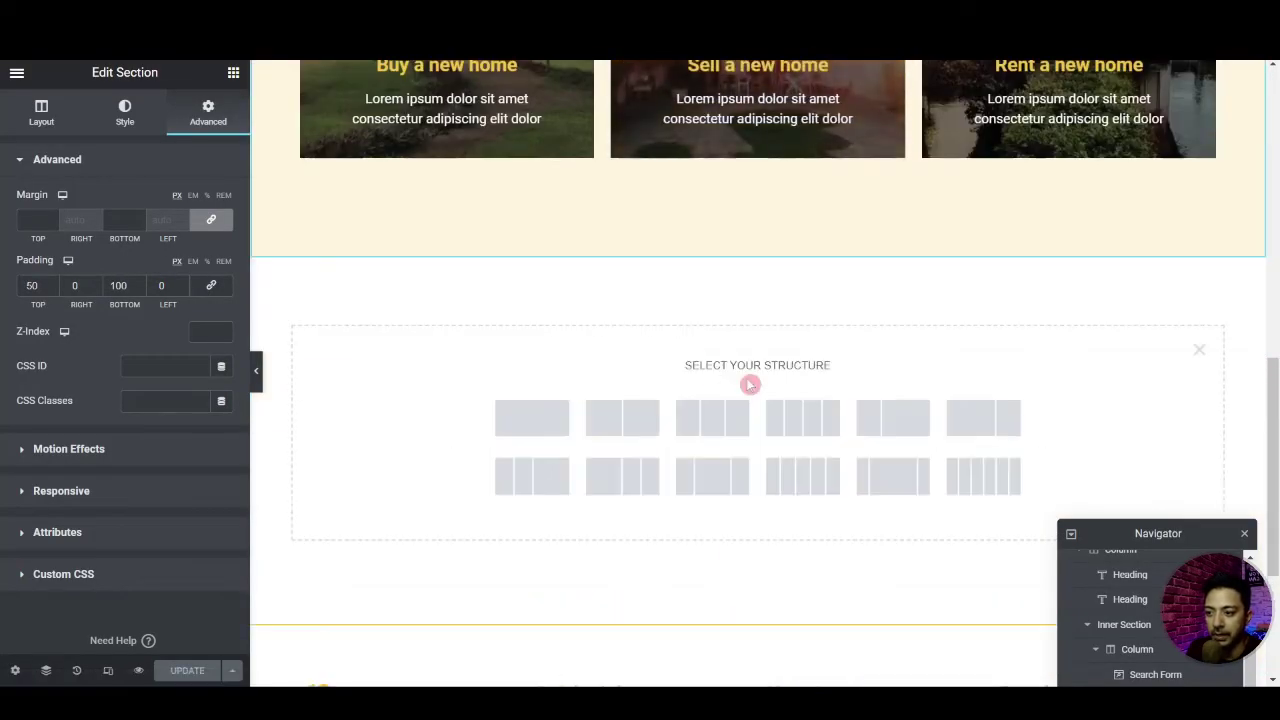
left_click(622, 420)
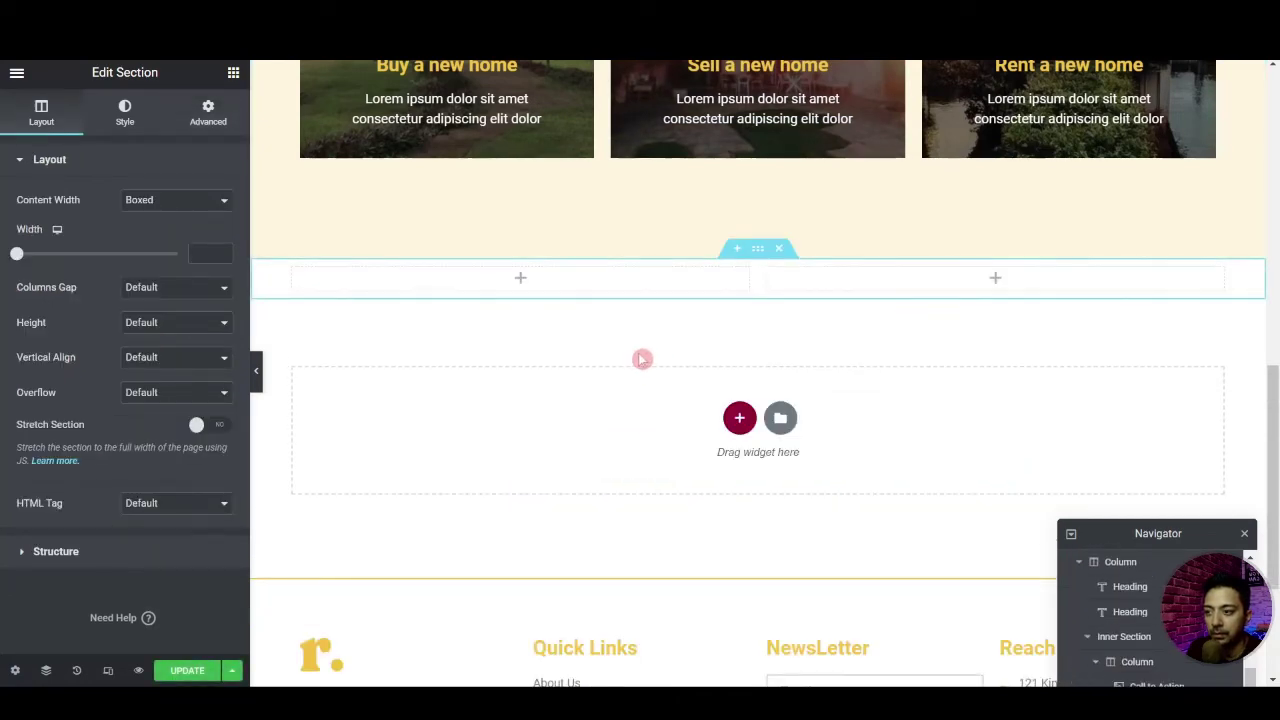
Set the new two-column section's padding to 50 px at the top and bottom and 0 at the sides
left_click(211, 118)
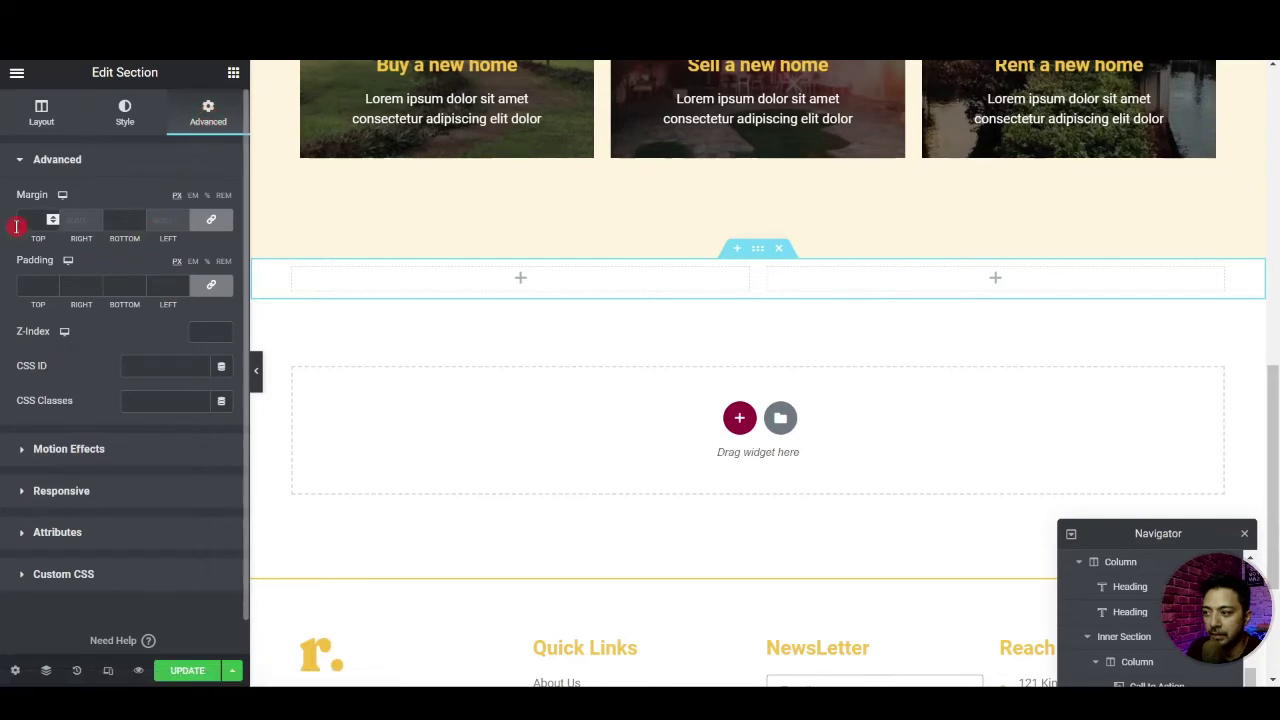
left_click(32, 286)
type("40")
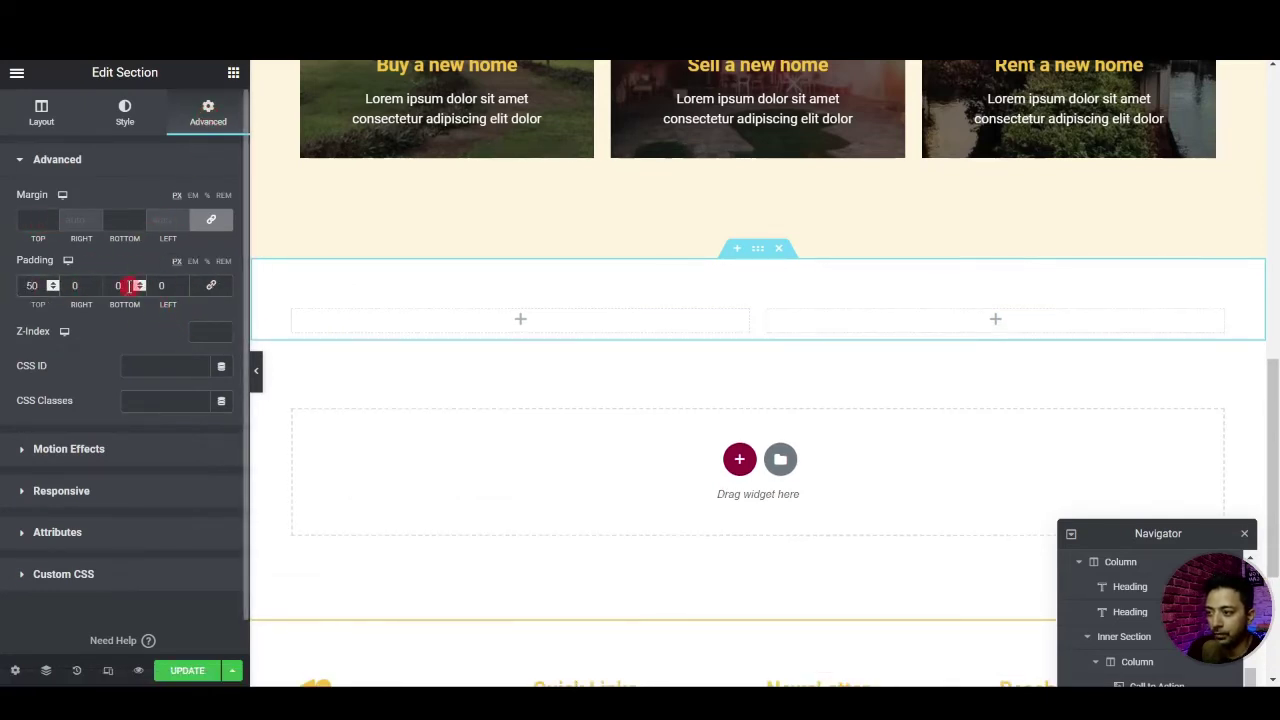
left_click(113, 285)
type("50")
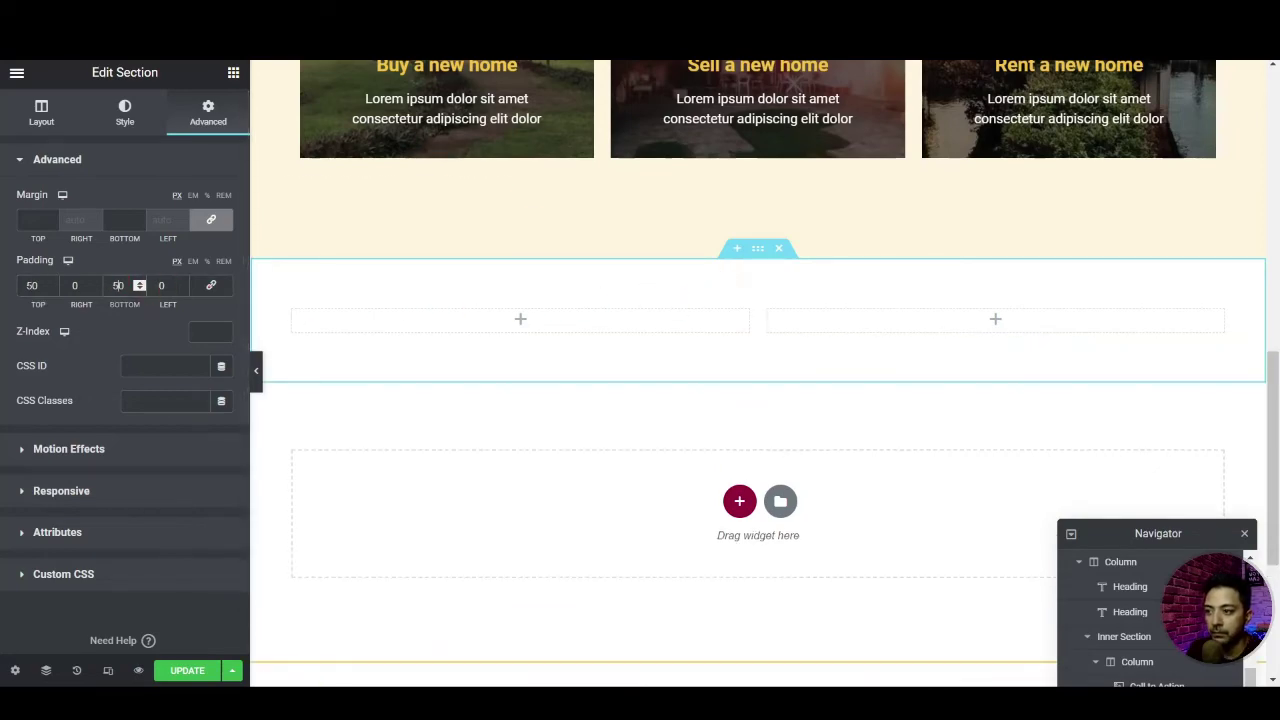
Copy the yellow "What we do" heading into the left column of the new section
scroll(712, 154, "up", 3)
right_click(740, 114)
left_click(766, 189)
scroll(706, 228, "down", 3)
right_click(531, 412)
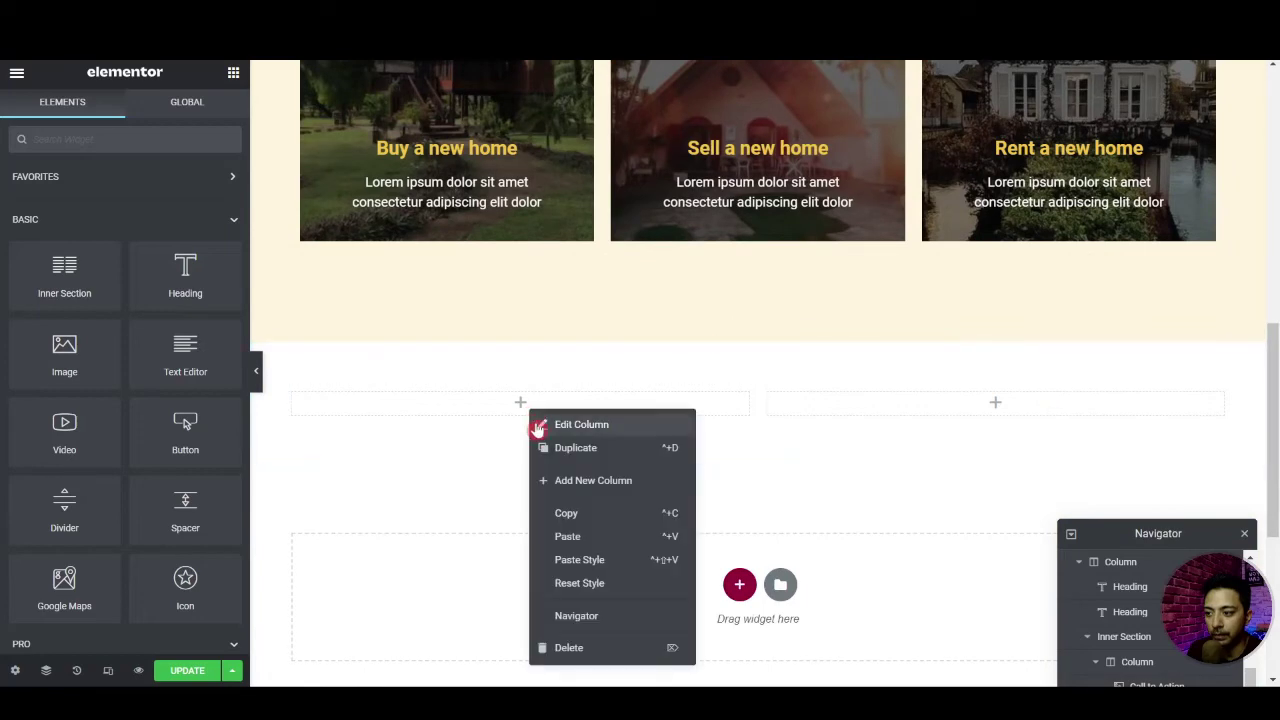
left_click(567, 536)
Copy the "Our Main Speciality" heading and place it below the yellow heading in the new section
scroll(567, 536, "up", 3)
right_click(823, 171)
left_click(857, 240)
scroll(546, 334, "down", 4)
right_click(486, 314)
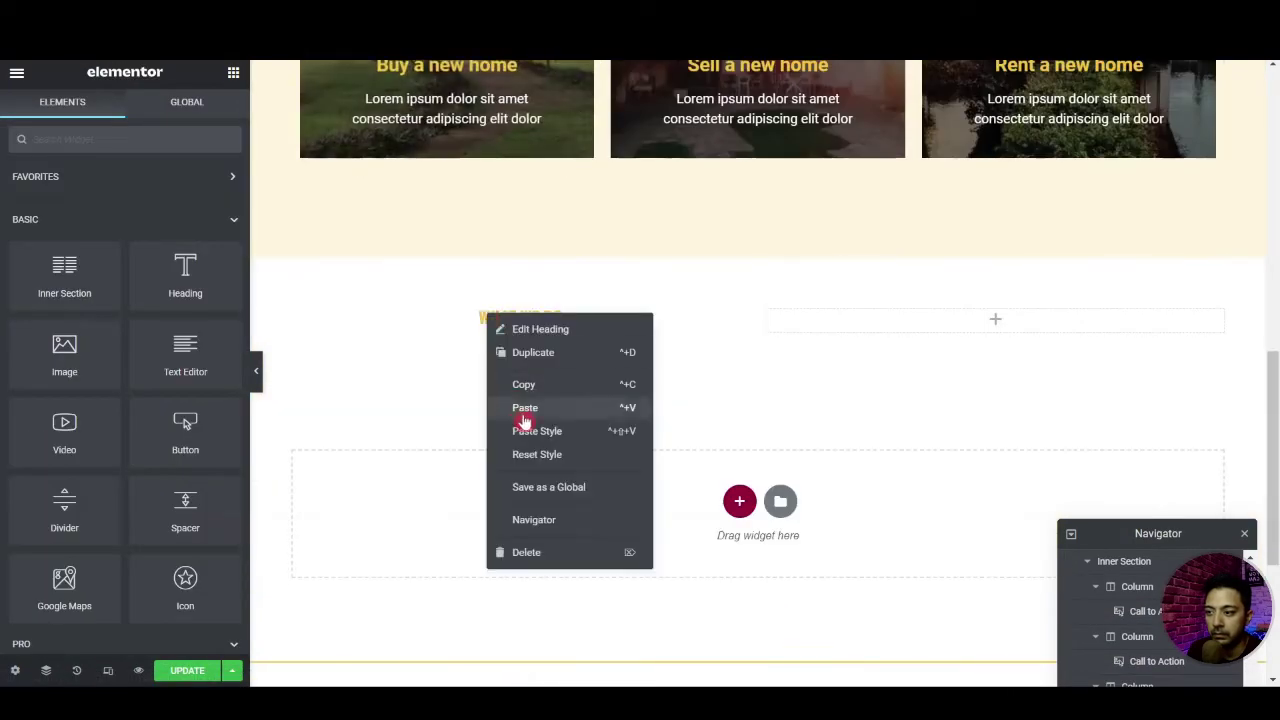
left_click(523, 409)
Left-align both copied headings in the new section
left_click(154, 437)
left_click(350, 358)
left_click(154, 437)
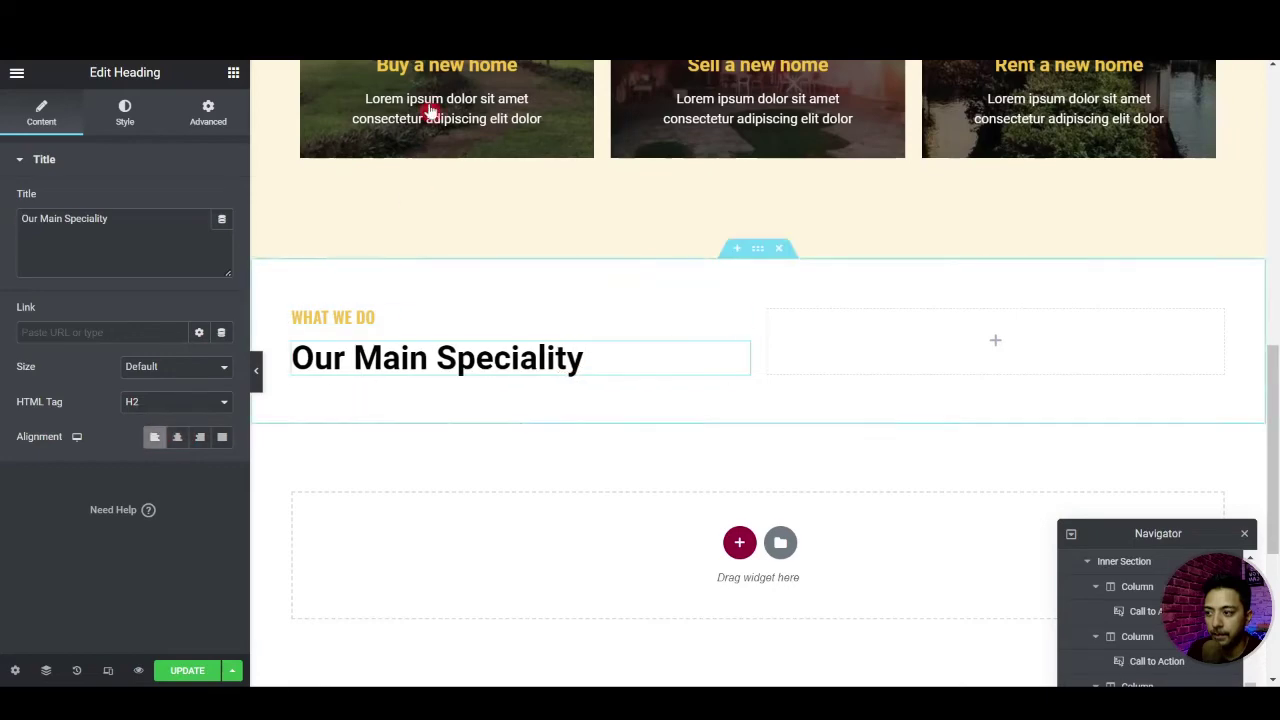
Change the new section's yellow heading text to "LET'S TAKE A TOUR"
left_click(333, 317)
left_click(147, 253)
key("ctrl+a")
type("LET'S TAKE A TOUR")
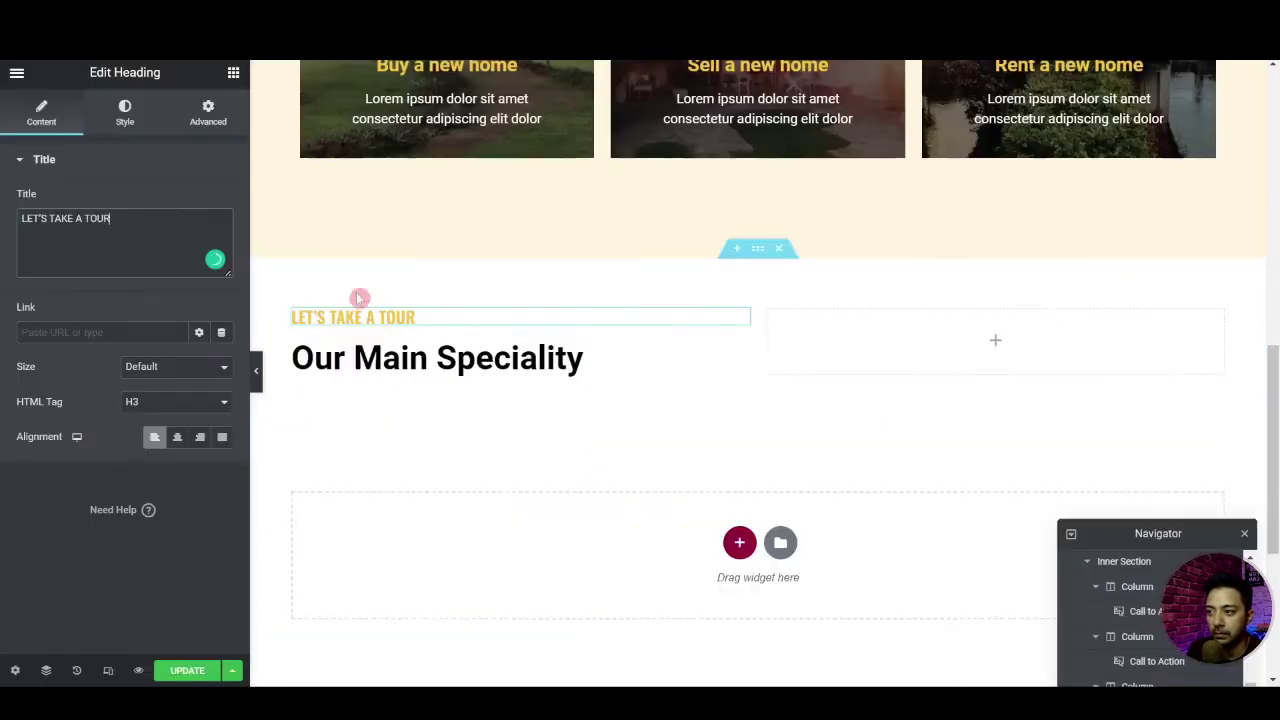
Change the new section's main heading to "Helping People to Find The Right Property" and set its line height to 53 px
key("ctrl+v")
left_click(124, 112)
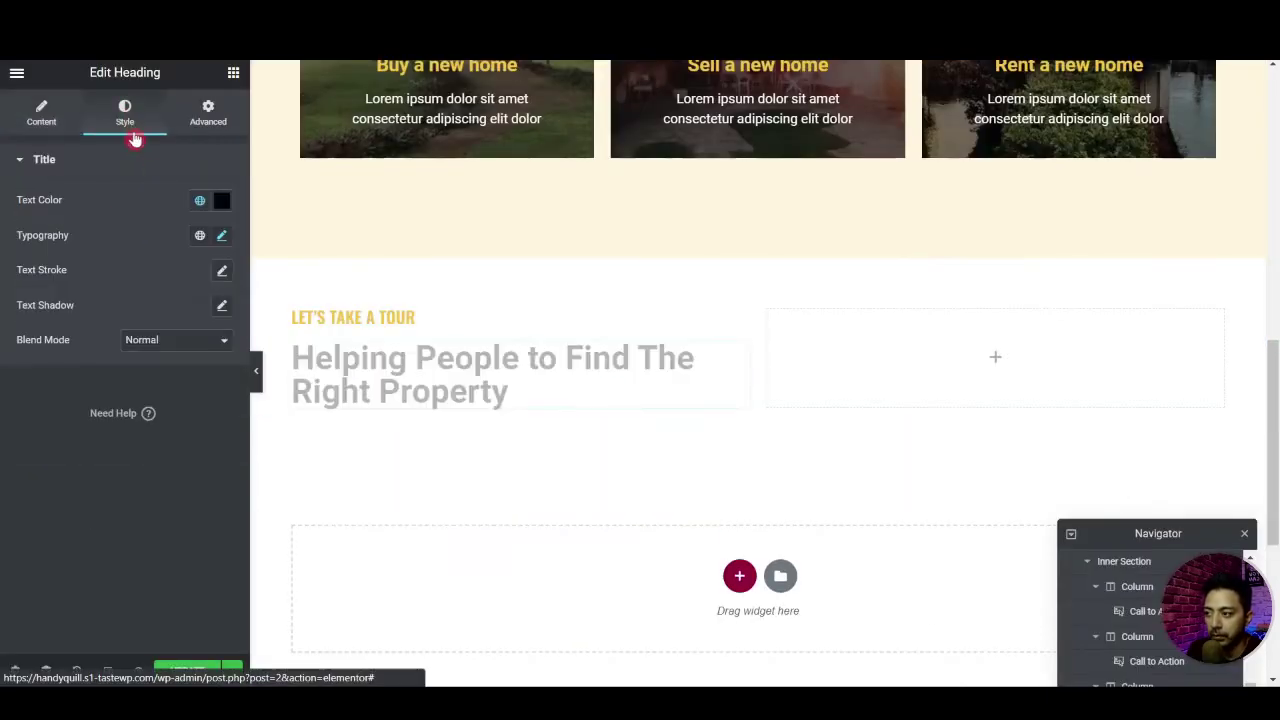
left_click(222, 237)
left_click_drag(33, 560, 101, 560)
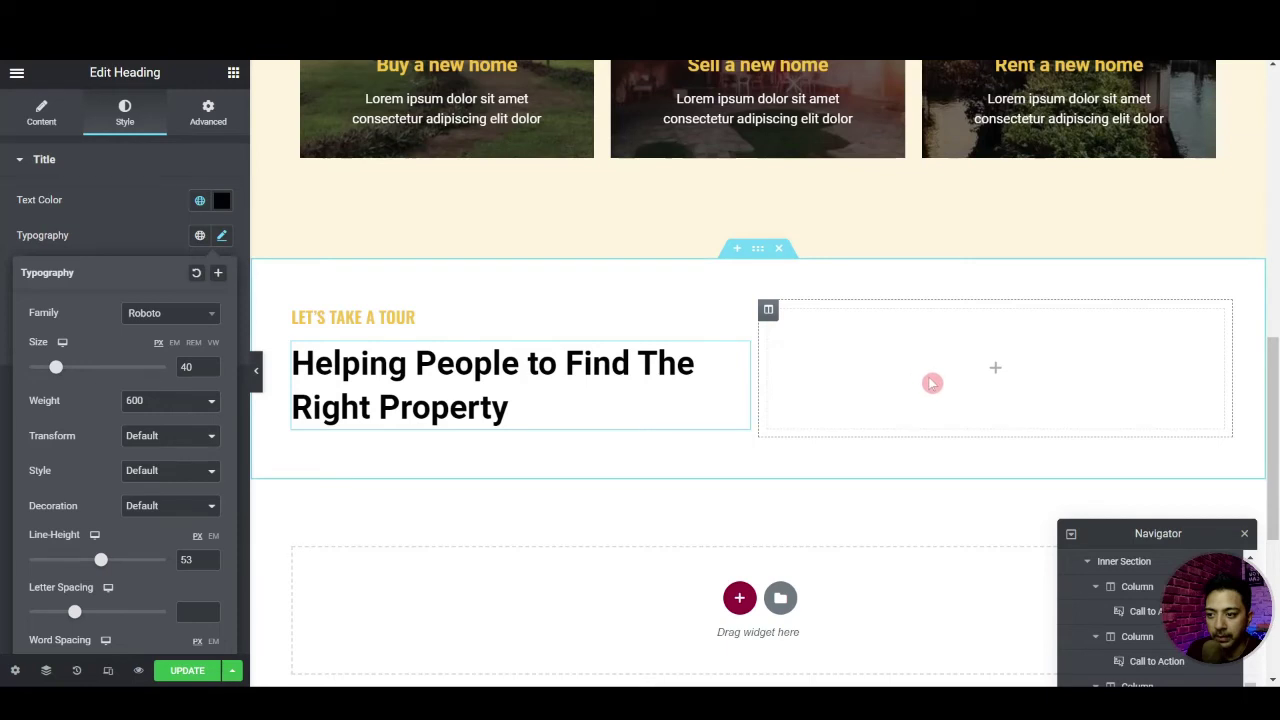
Set the new section's empty right column to Middle vertical alignment
left_click(768, 311)
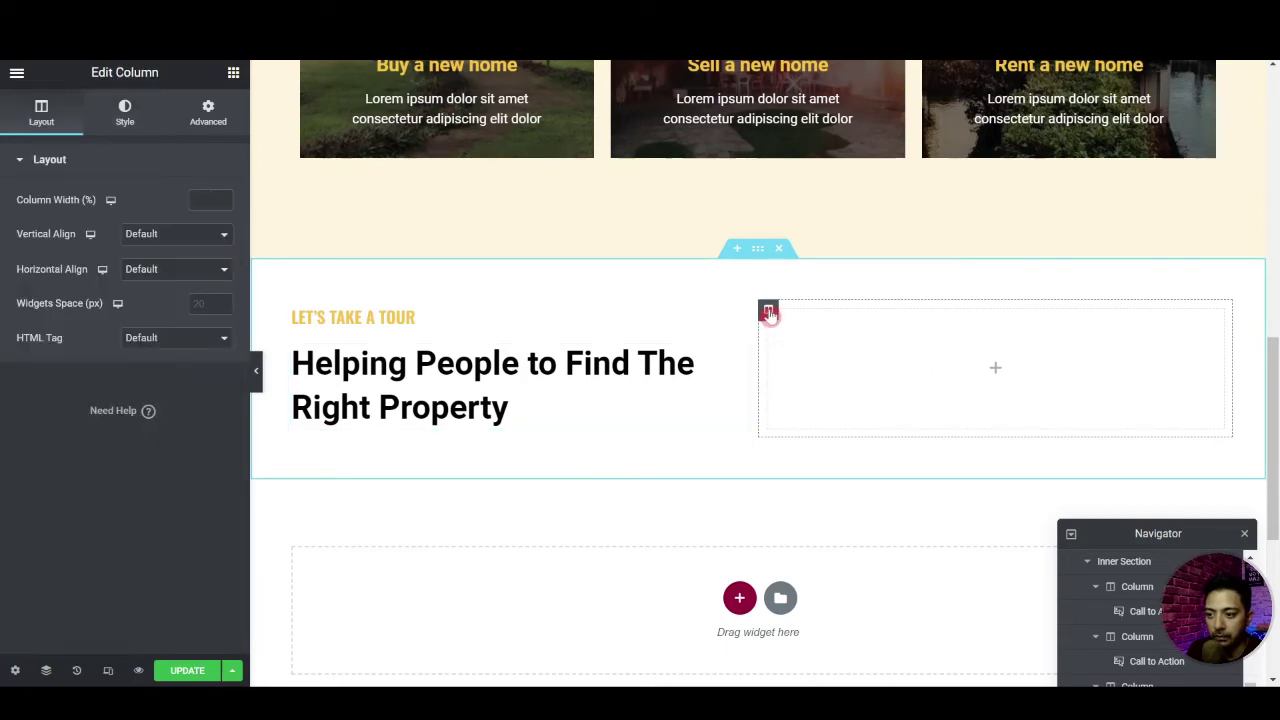
left_click(157, 236)
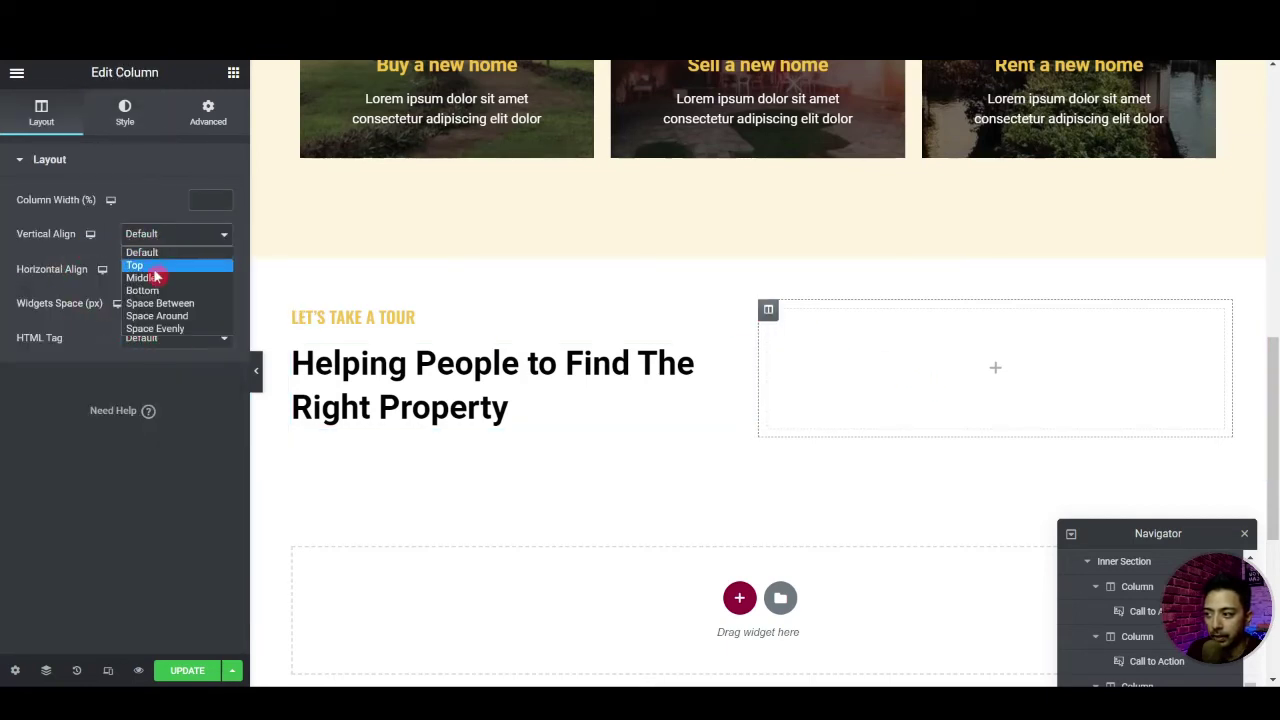
left_click(157, 277)
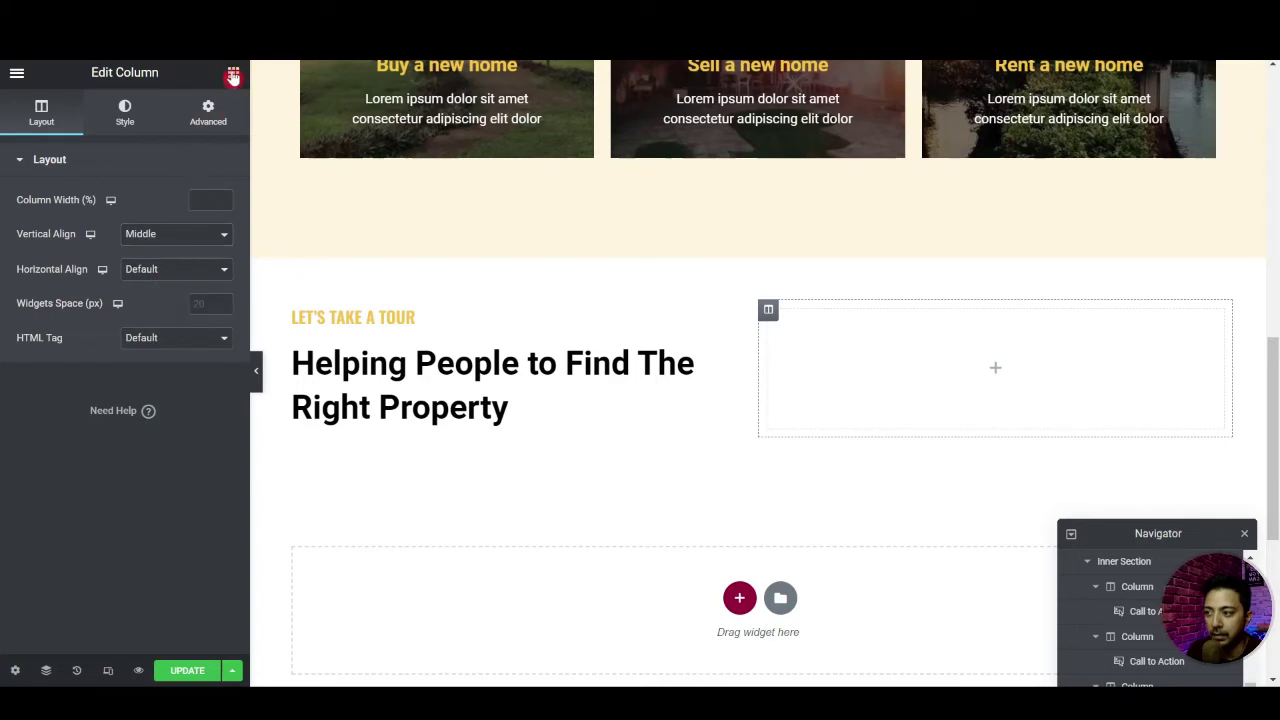
Add an Image widget to the right column, then upload and insert infobox-2-img.jpg
left_click(233, 75)
left_click_drag(64, 355, 920, 368)
left_click(87, 256)
left_click(235, 136)
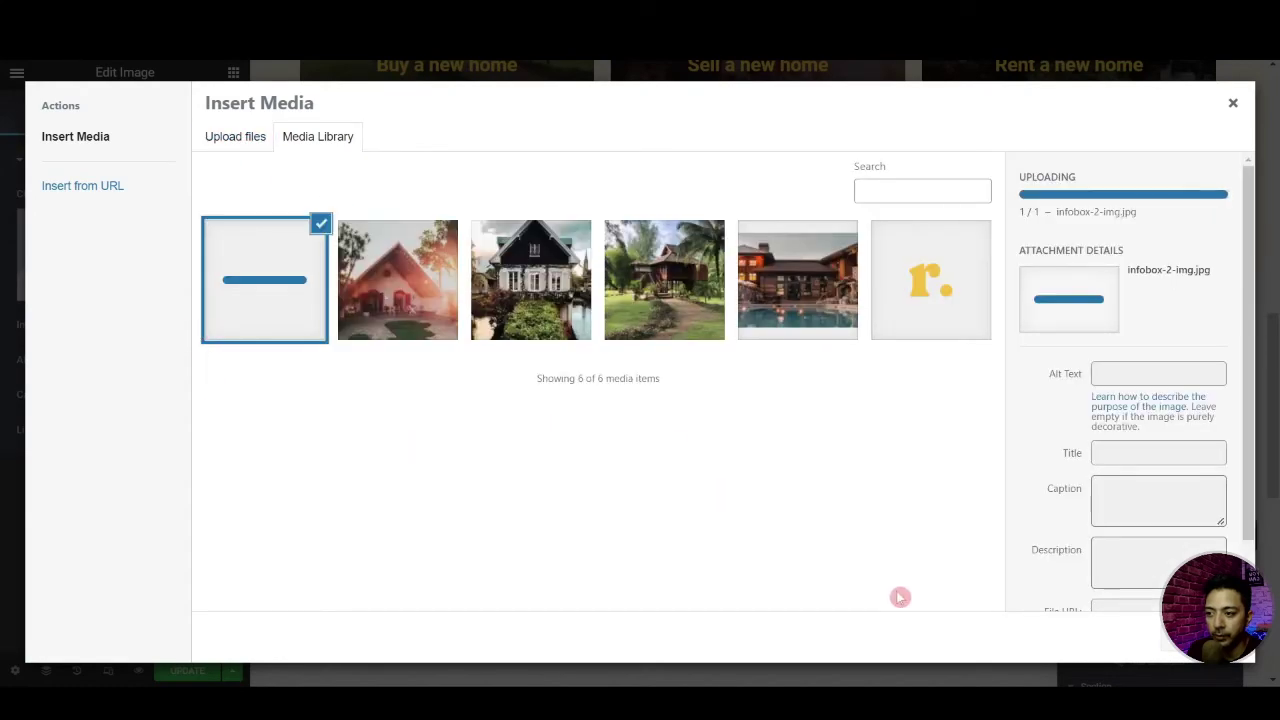
left_click(1160, 637)
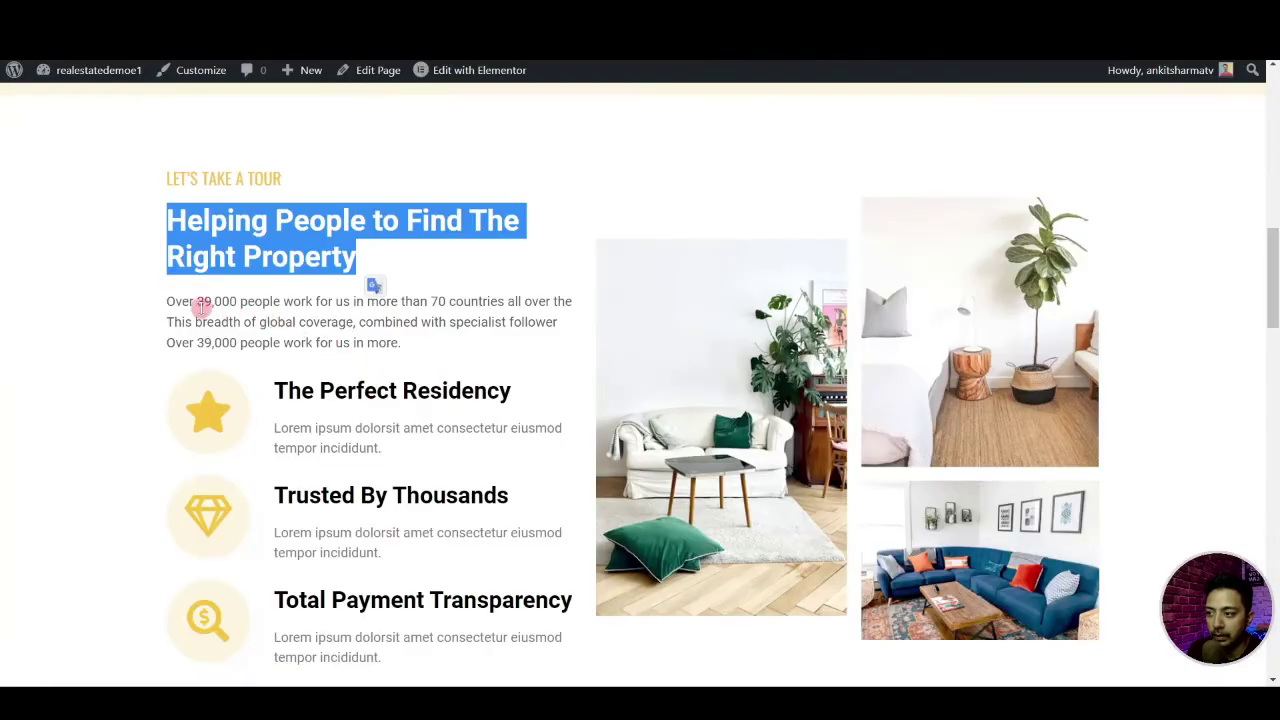
Duplicate the main heading and replace the copy's text with the "Over 39,000 people work for us..." paragraph copied from the demo page
left_click_drag(166, 301, 442, 357)
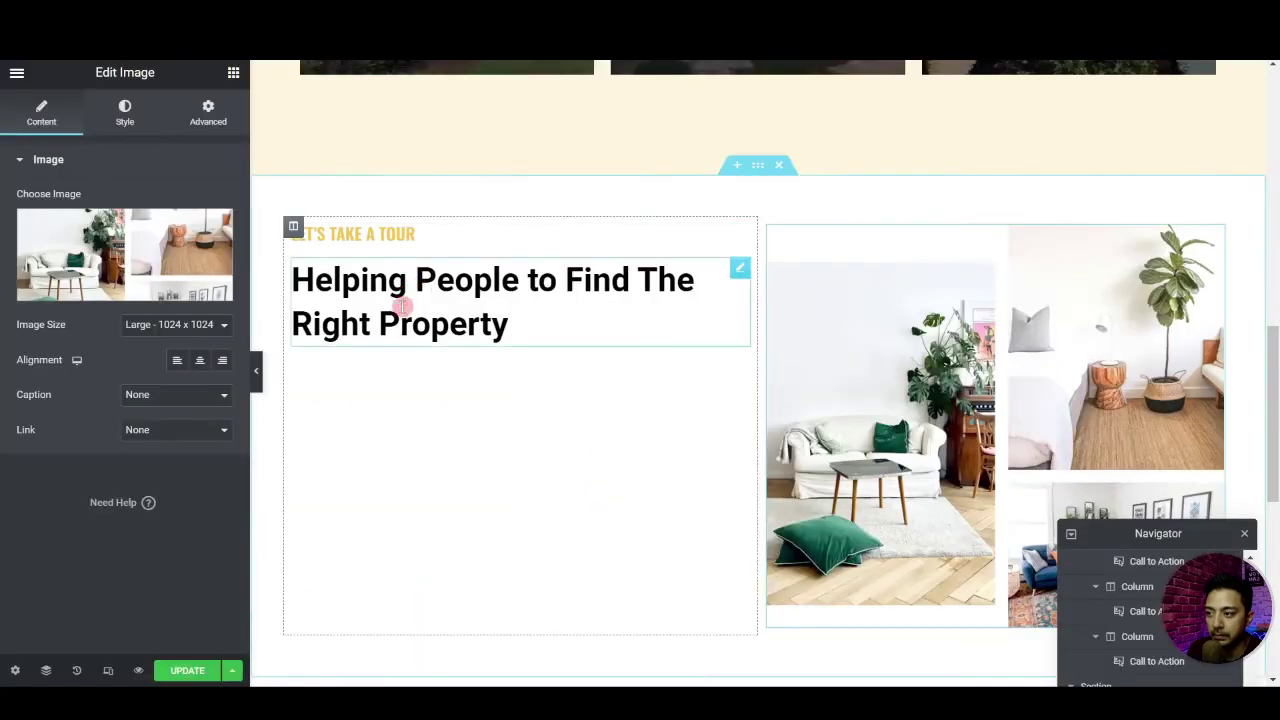
right_click(405, 316)
left_click(426, 349)
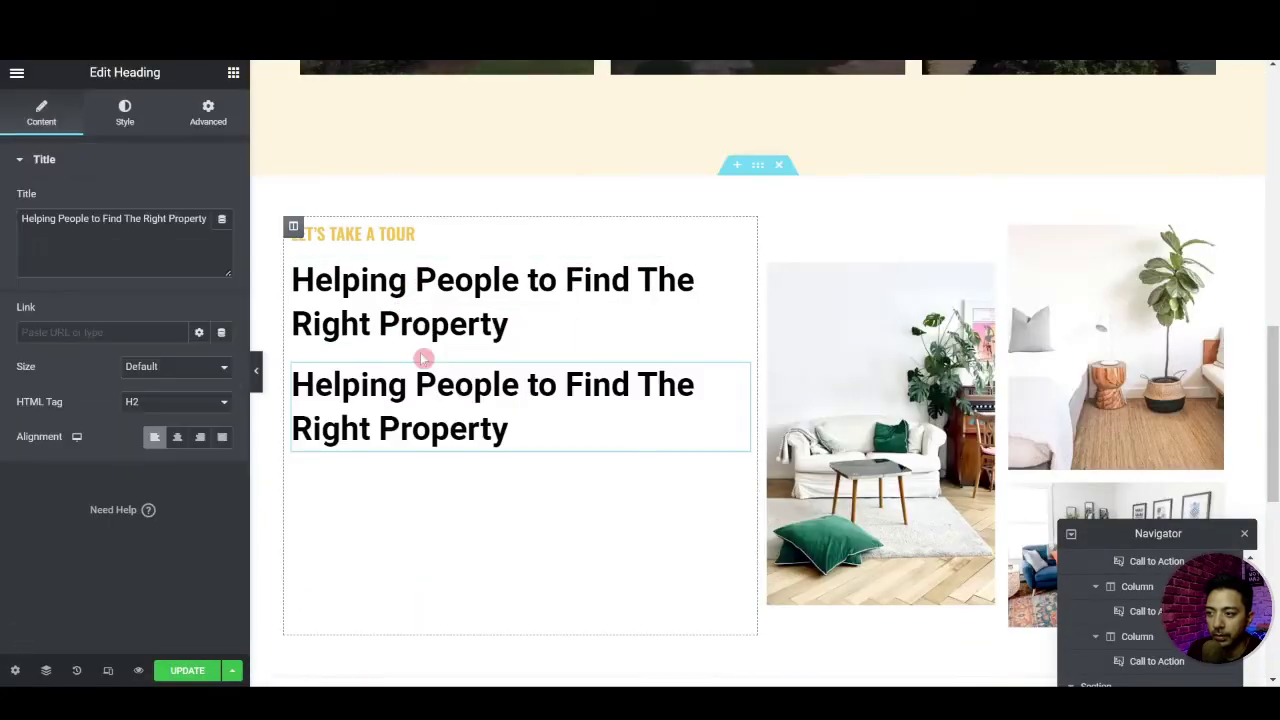
left_click(394, 394)
left_click(137, 258)
key("ctrl+a")
key("ctrl+v")
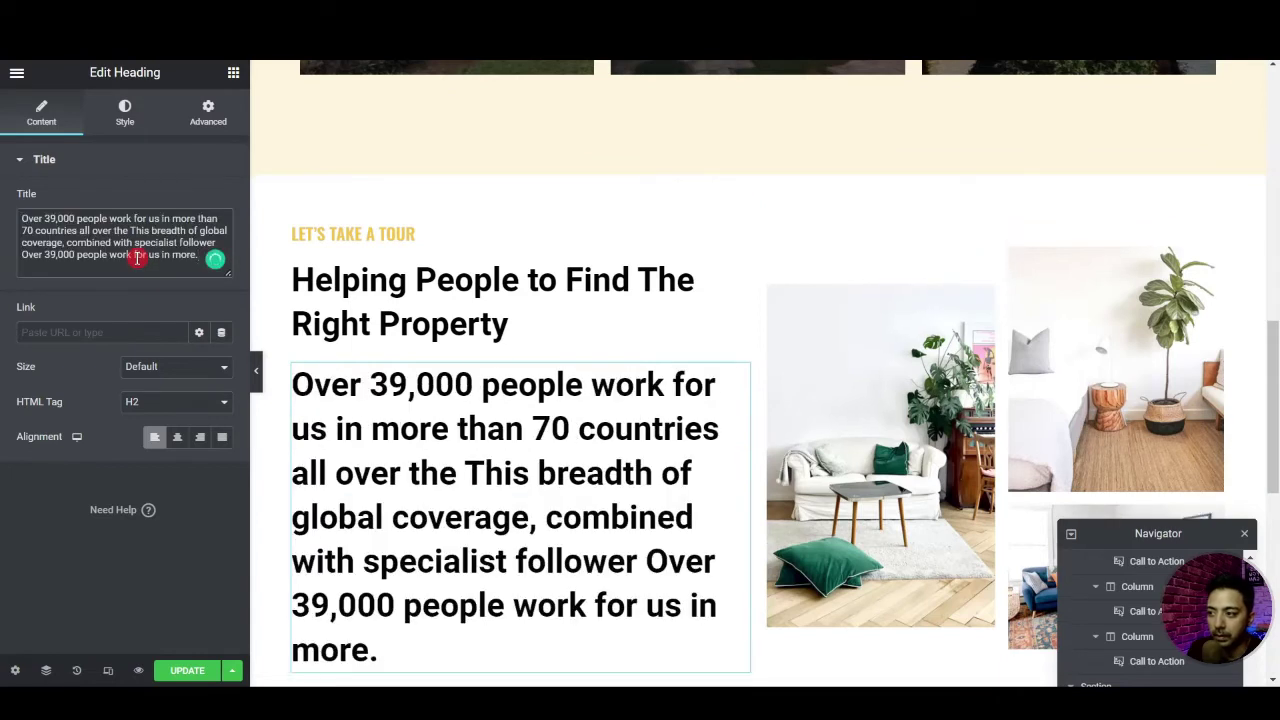
Set the paragraph's HTML tag to p and its typography to size 14 px, Normal weight and 26 px line height
left_click(131, 401)
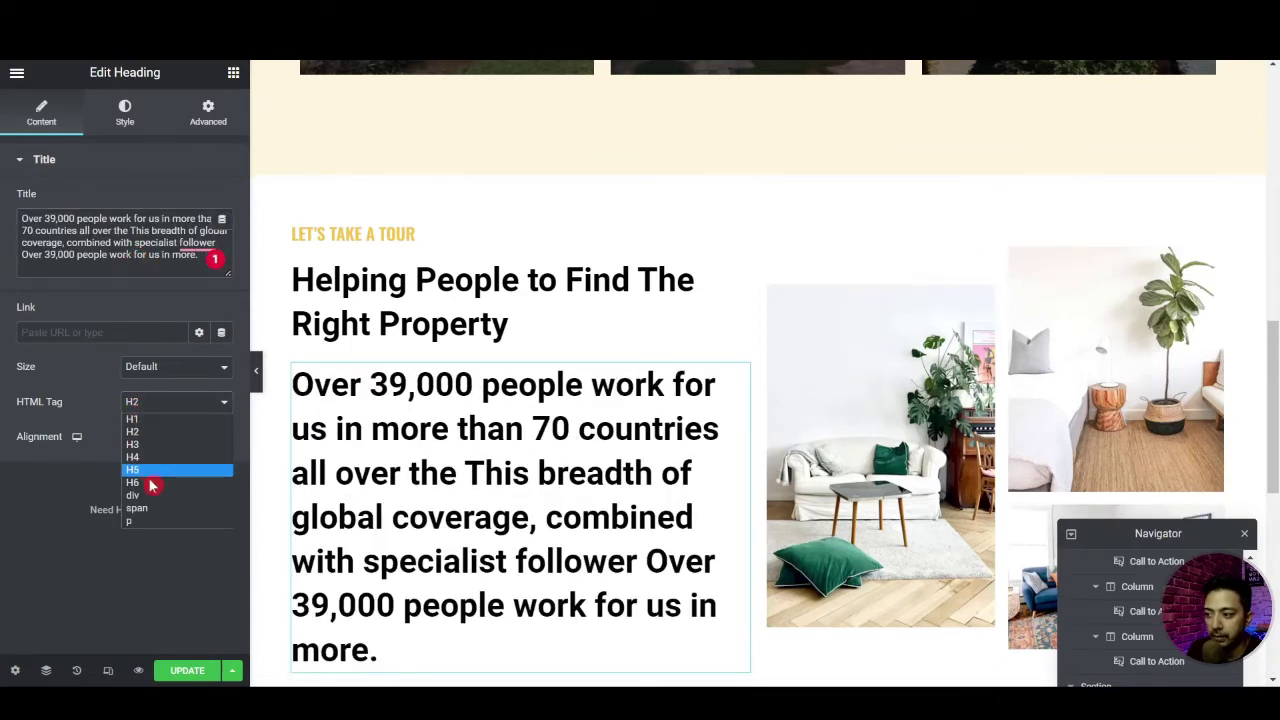
left_click(151, 524)
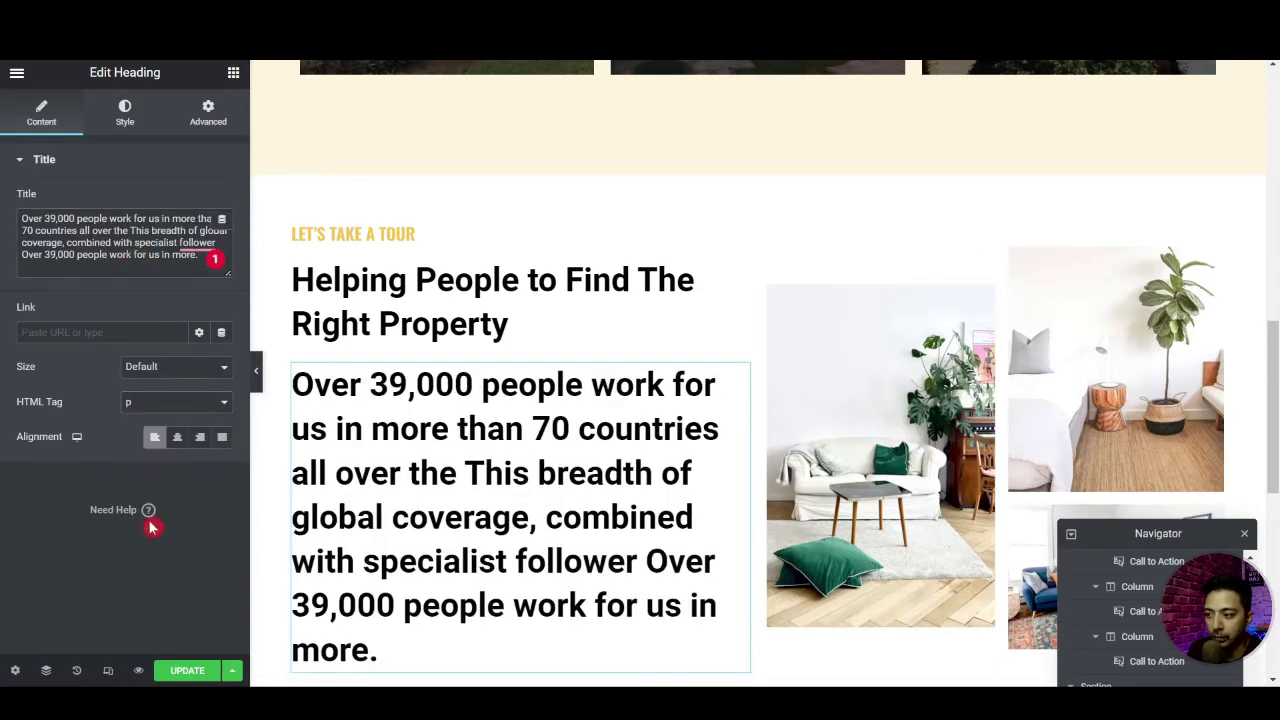
left_click(138, 108)
left_click(222, 237)
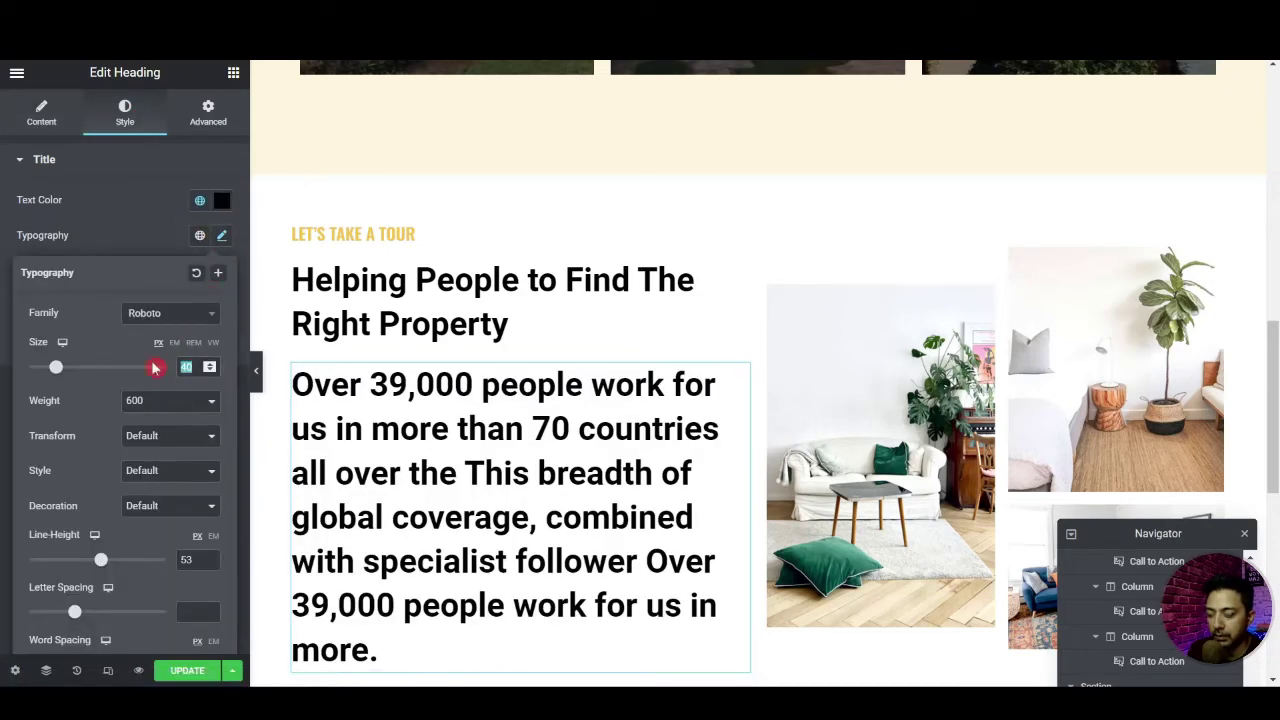
type("14")
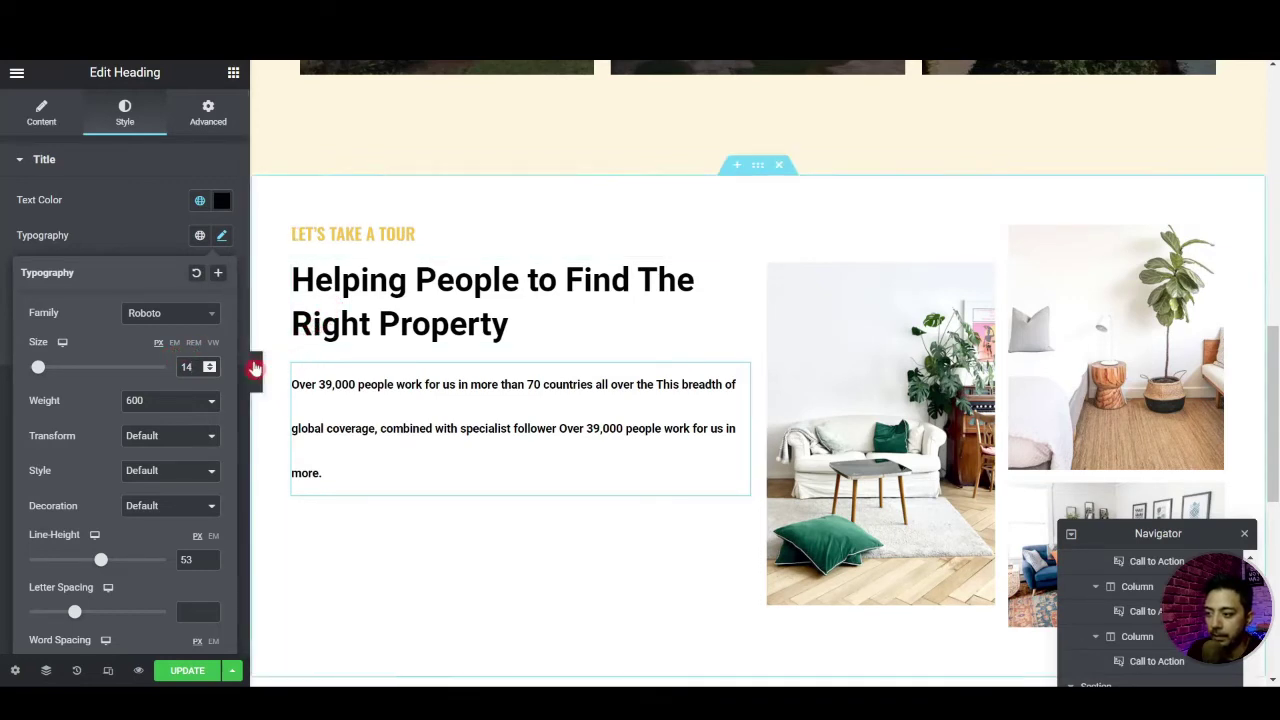
left_click(205, 401)
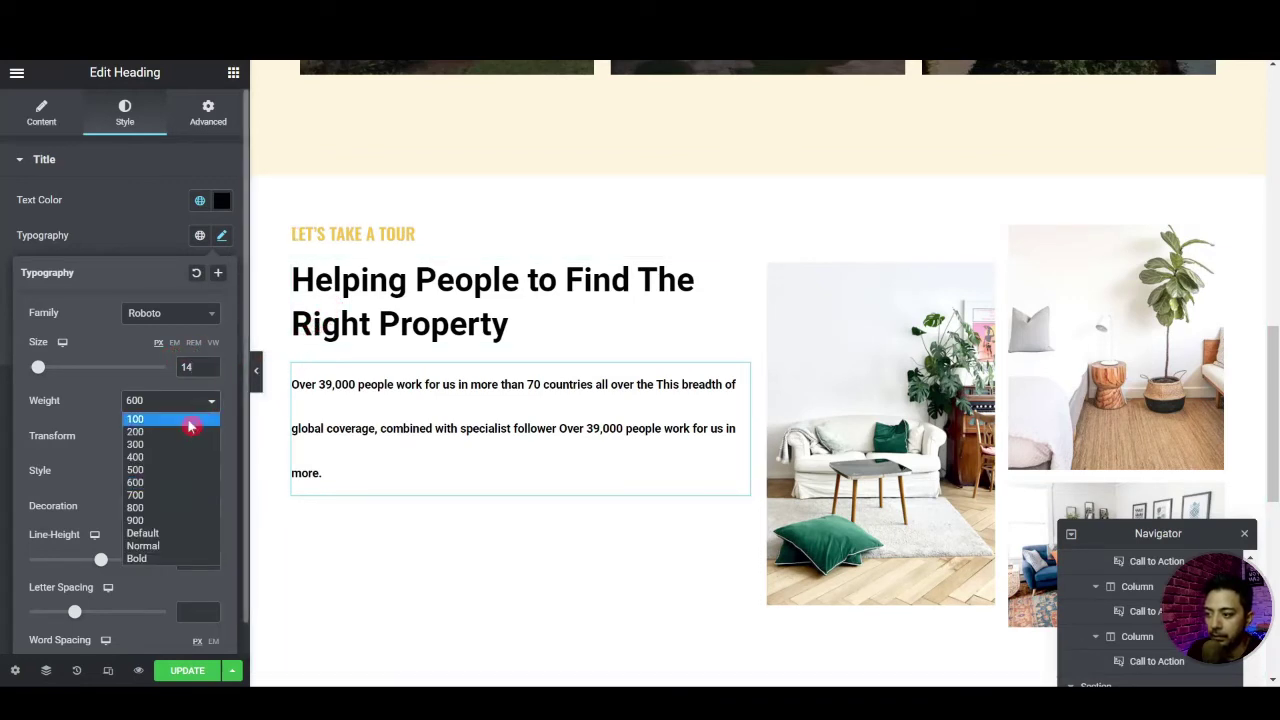
left_click(155, 546)
left_click_drag(112, 565, 63, 563)
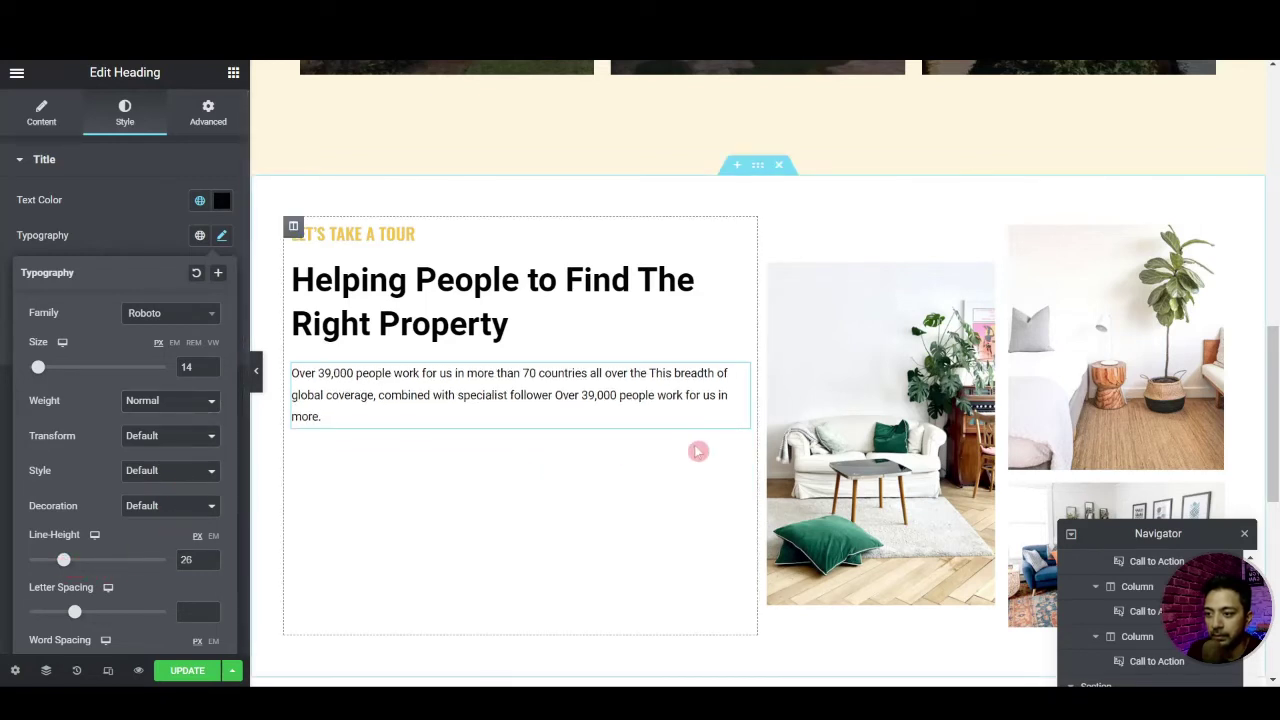
Narrow the section's left column and set the paragraph's text color to the global Text color
left_click_drag(758, 440, 702, 440)
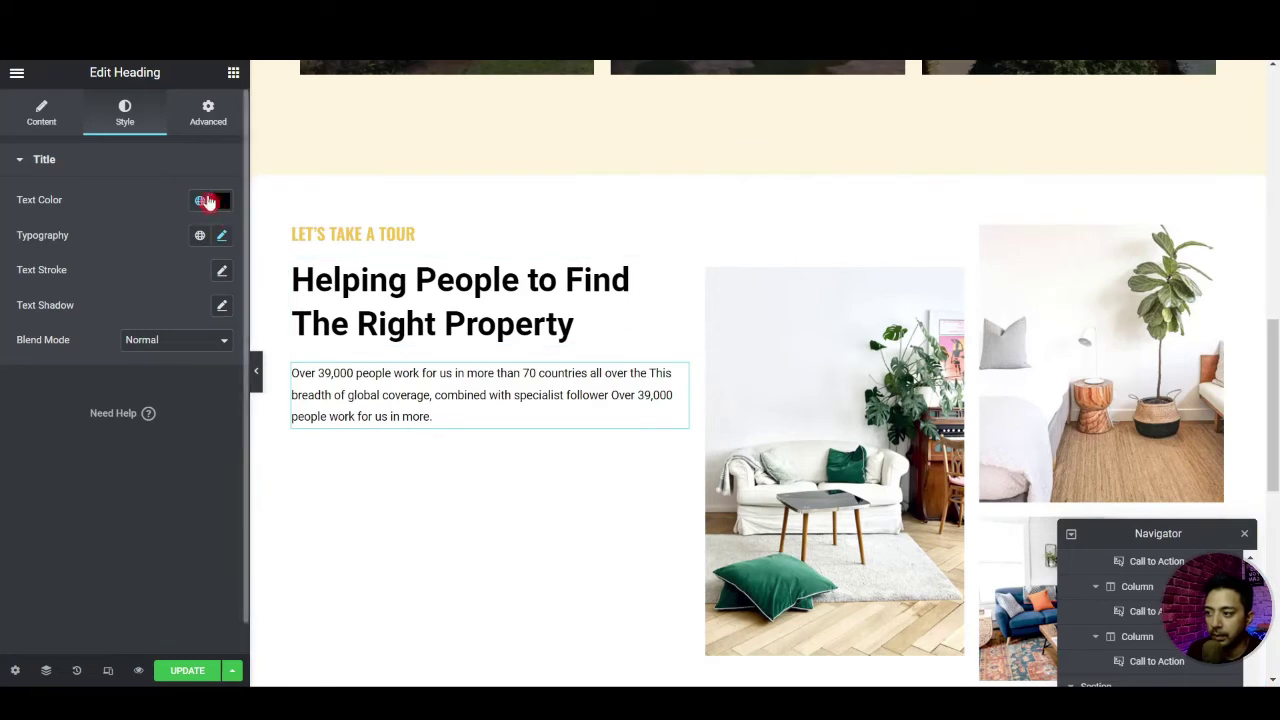
left_click(201, 200)
left_click(99, 338)
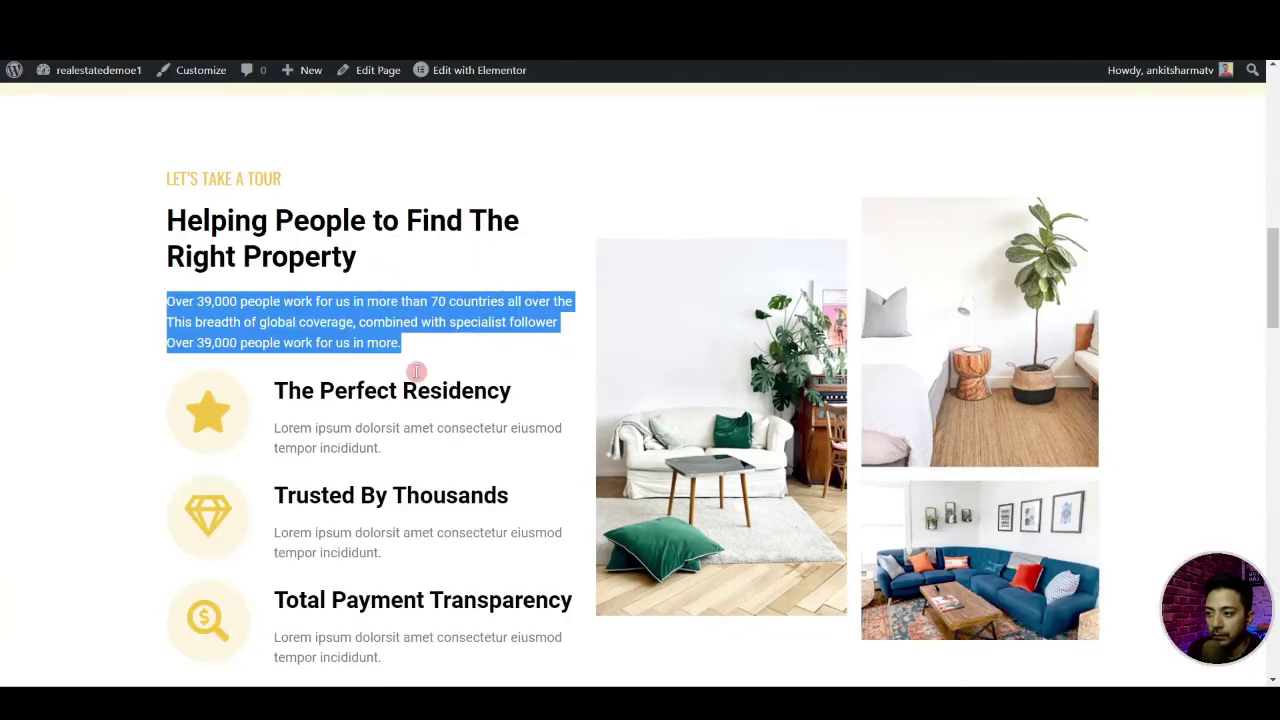
left_click_drag(276, 391, 510, 388)
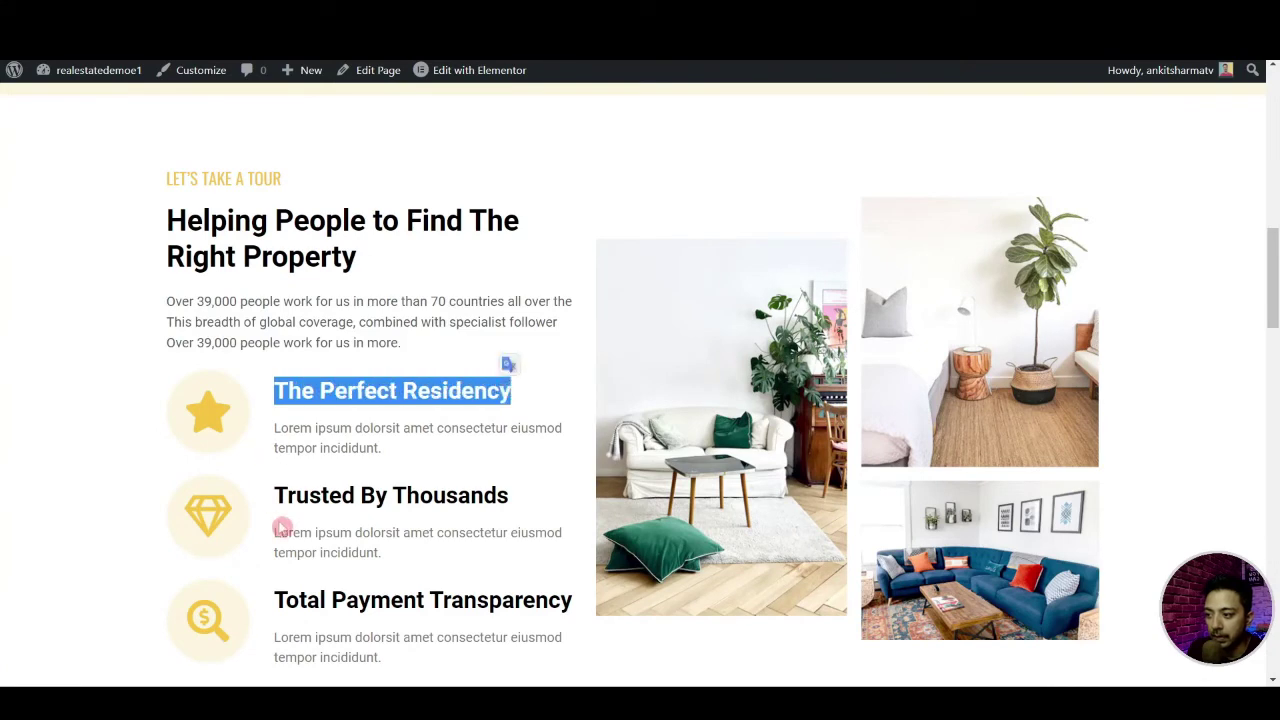
scroll(325, 450, "down", 1)
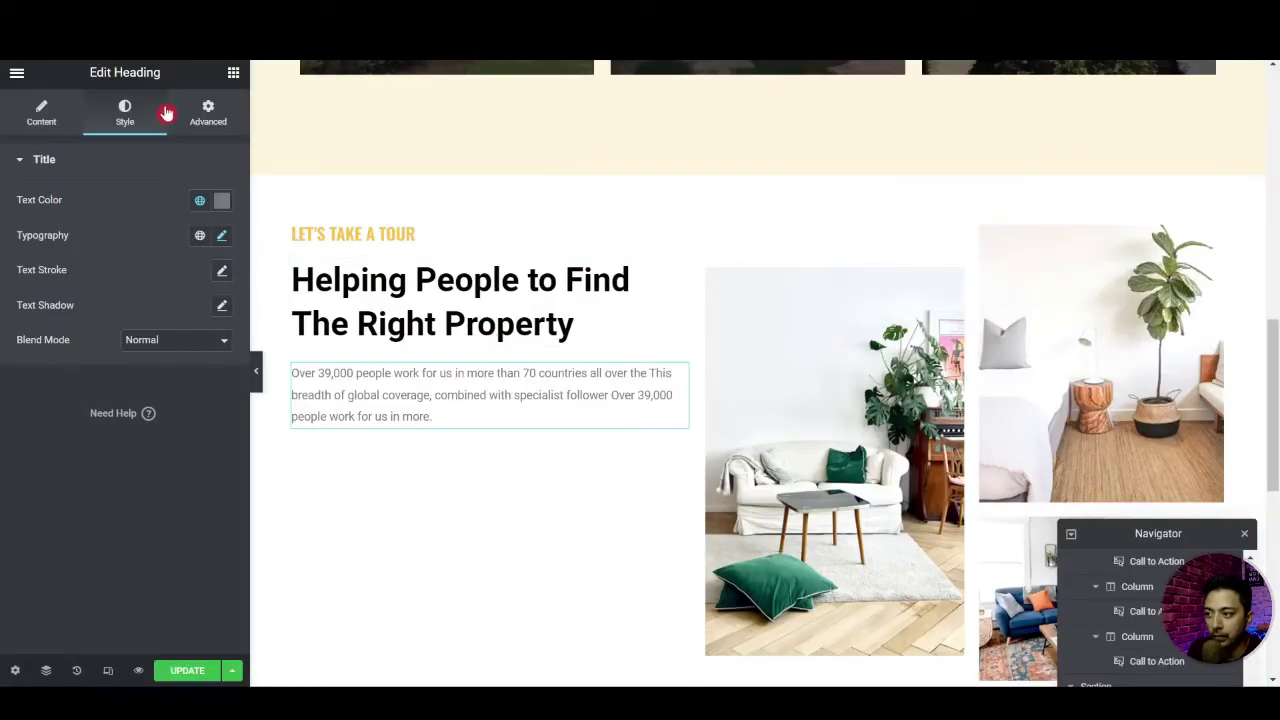
left_click(231, 76)
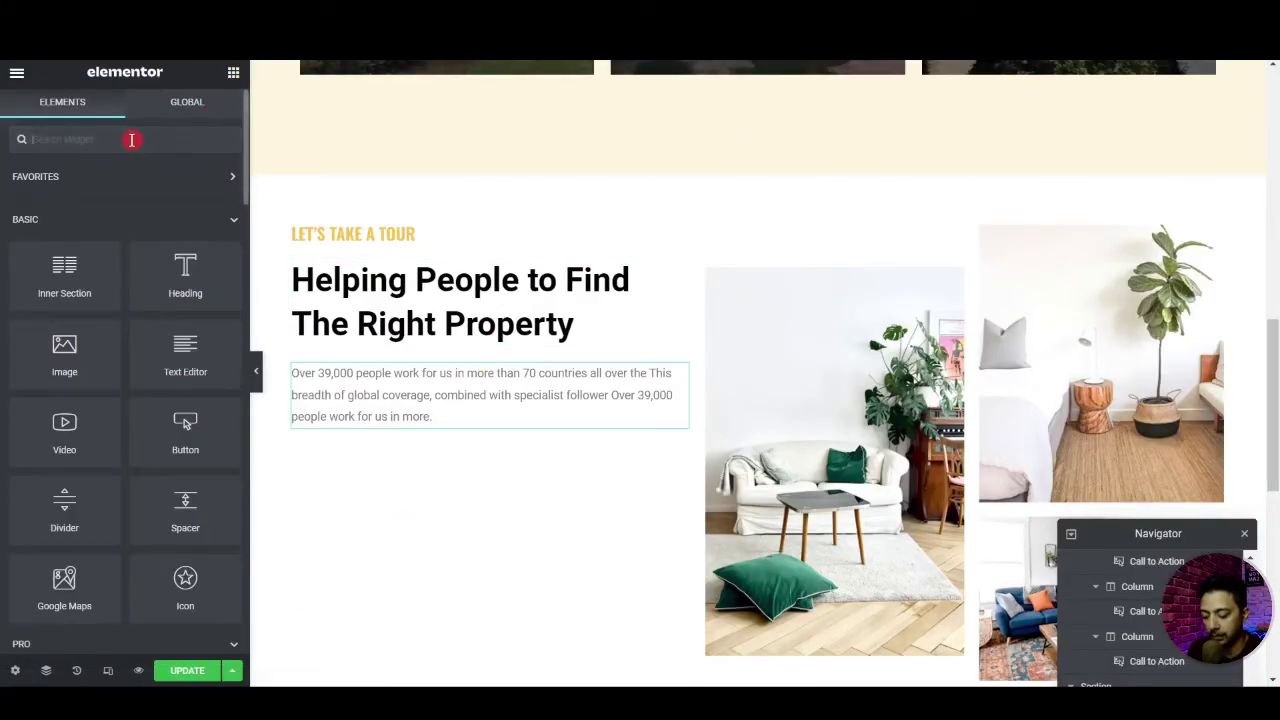
type("icon")
left_click_drag(88, 279, 412, 418)
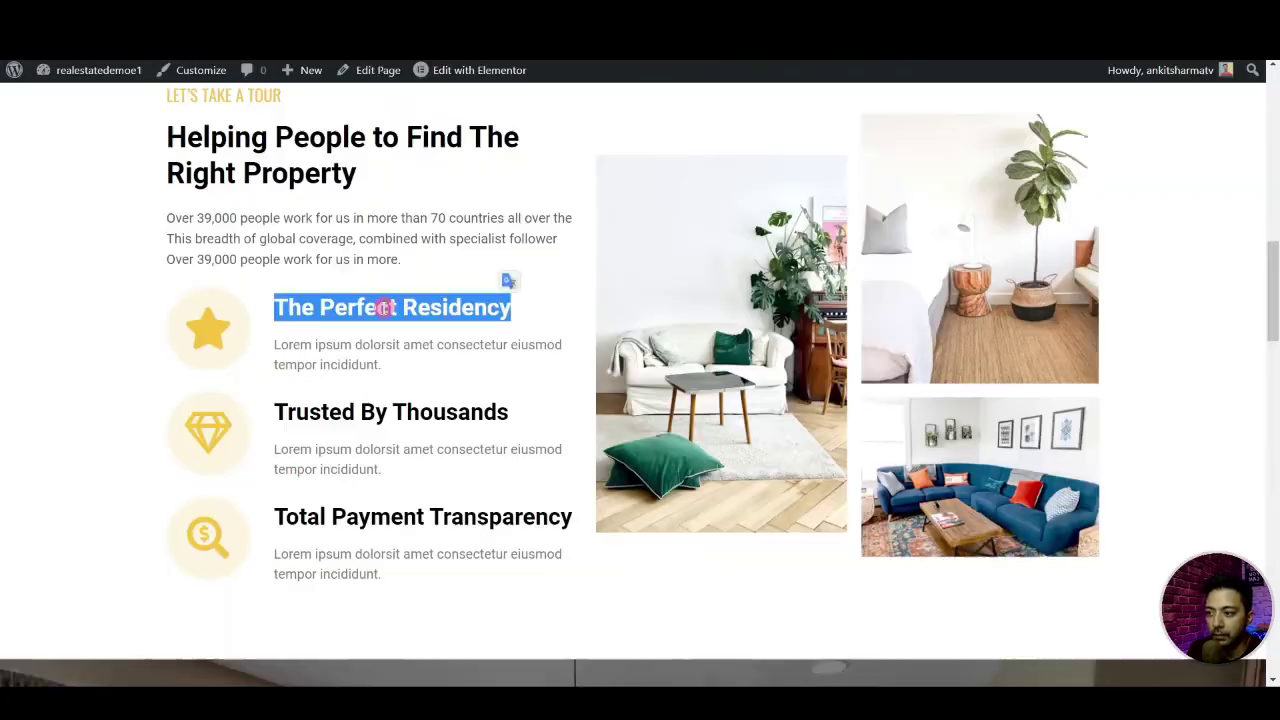
Copy the title "The Perfect Residency" from the demo page and add an Icon Box widget below the paragraph
left_click(310, 300)
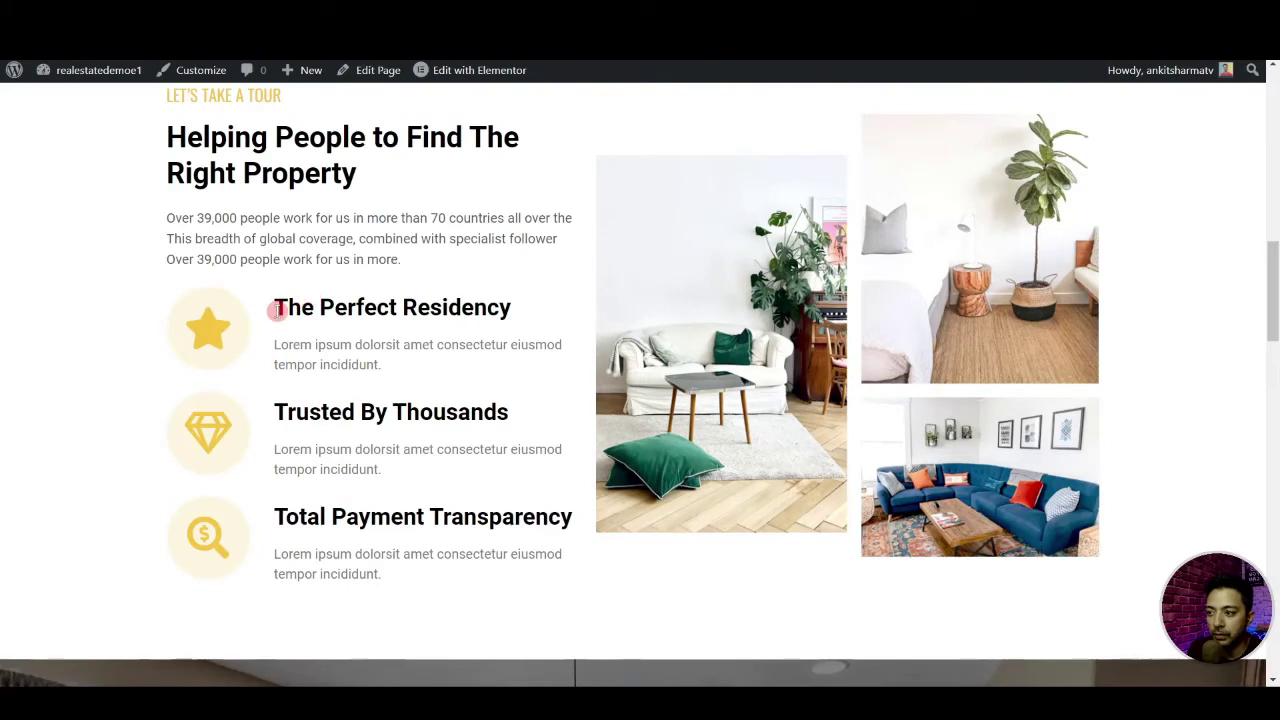
left_click_drag(277, 311, 526, 316)
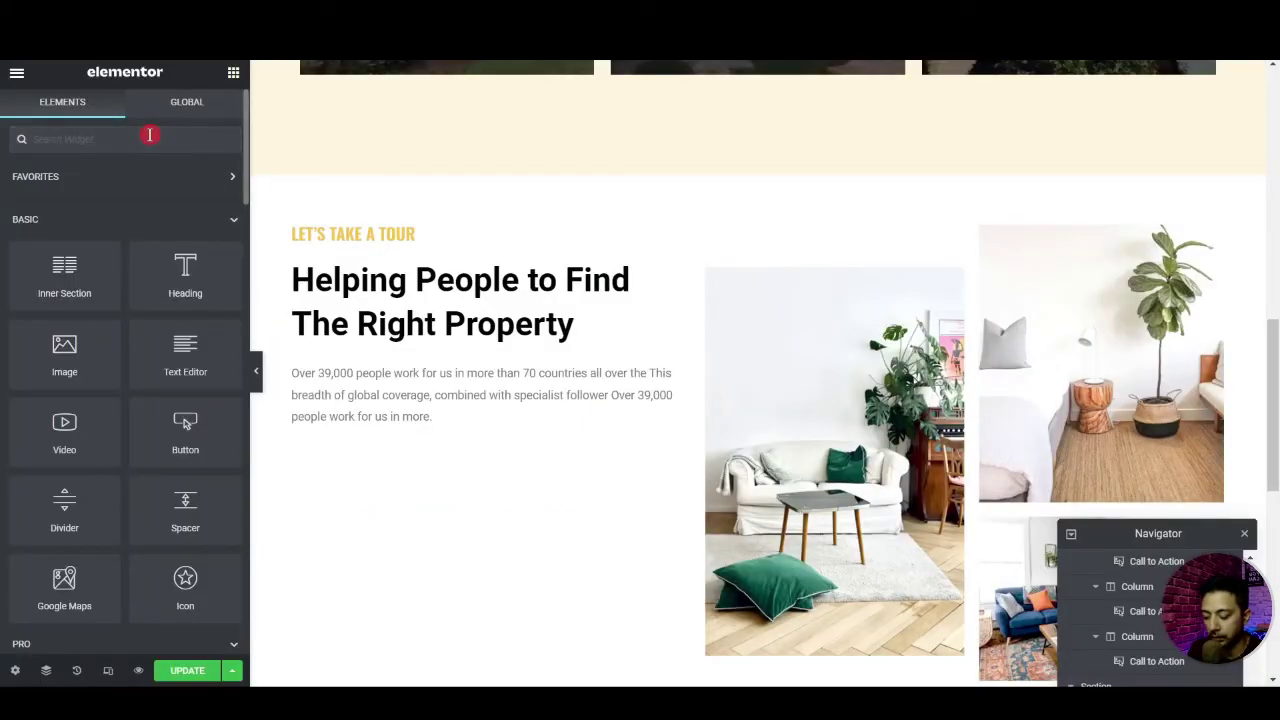
left_click(149, 134)
type("icon")
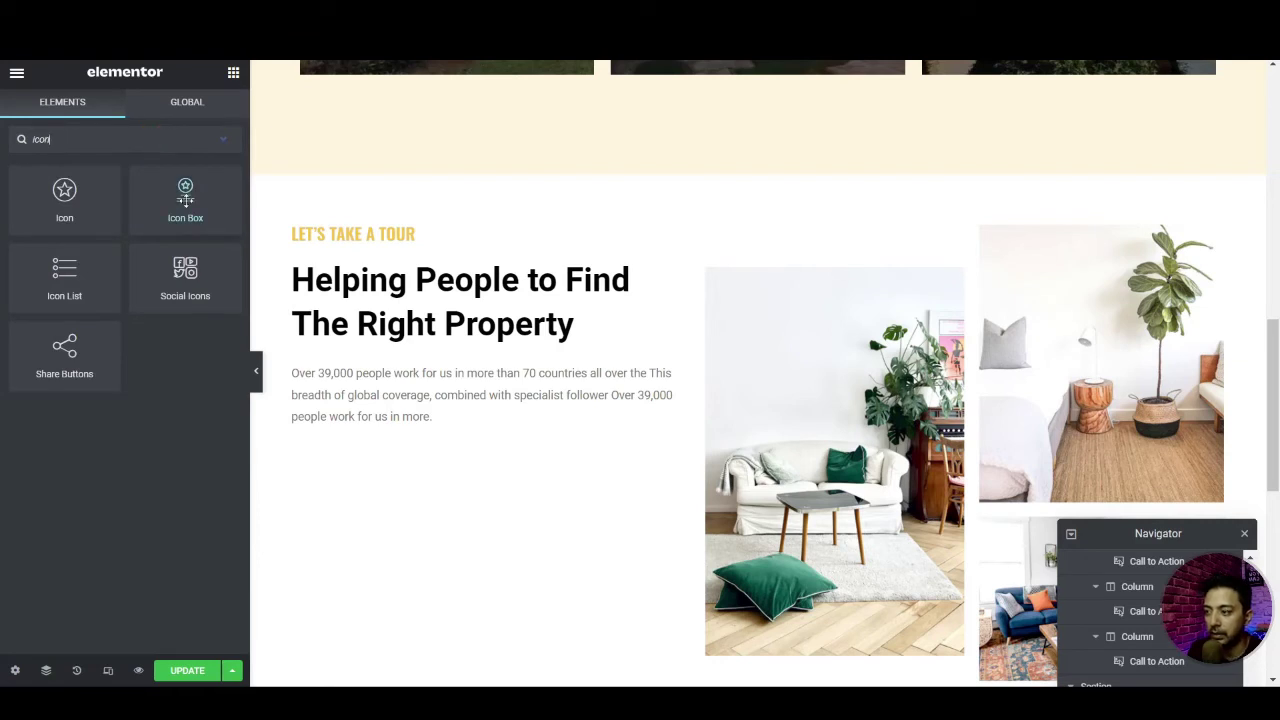
left_click_drag(179, 206, 320, 405)
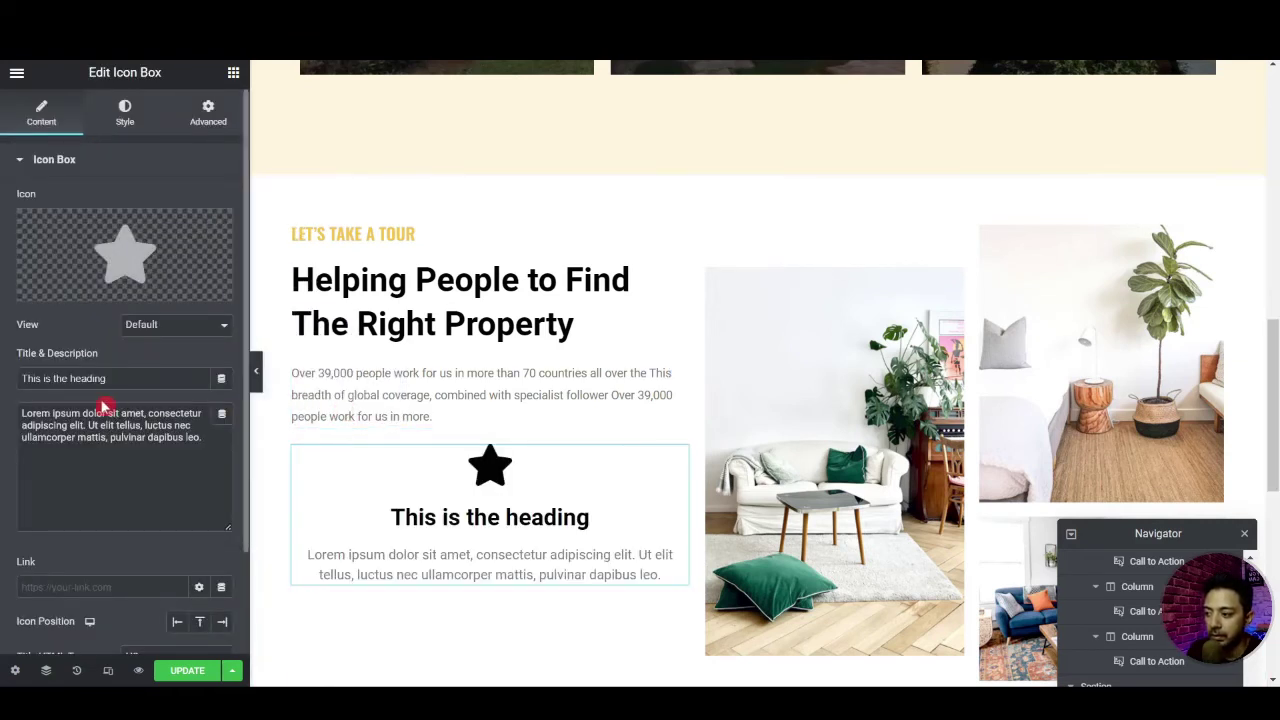
Set the icon box's icon position to Left and its content's vertical alignment to Middle
scroll(104, 404, "down", 2)
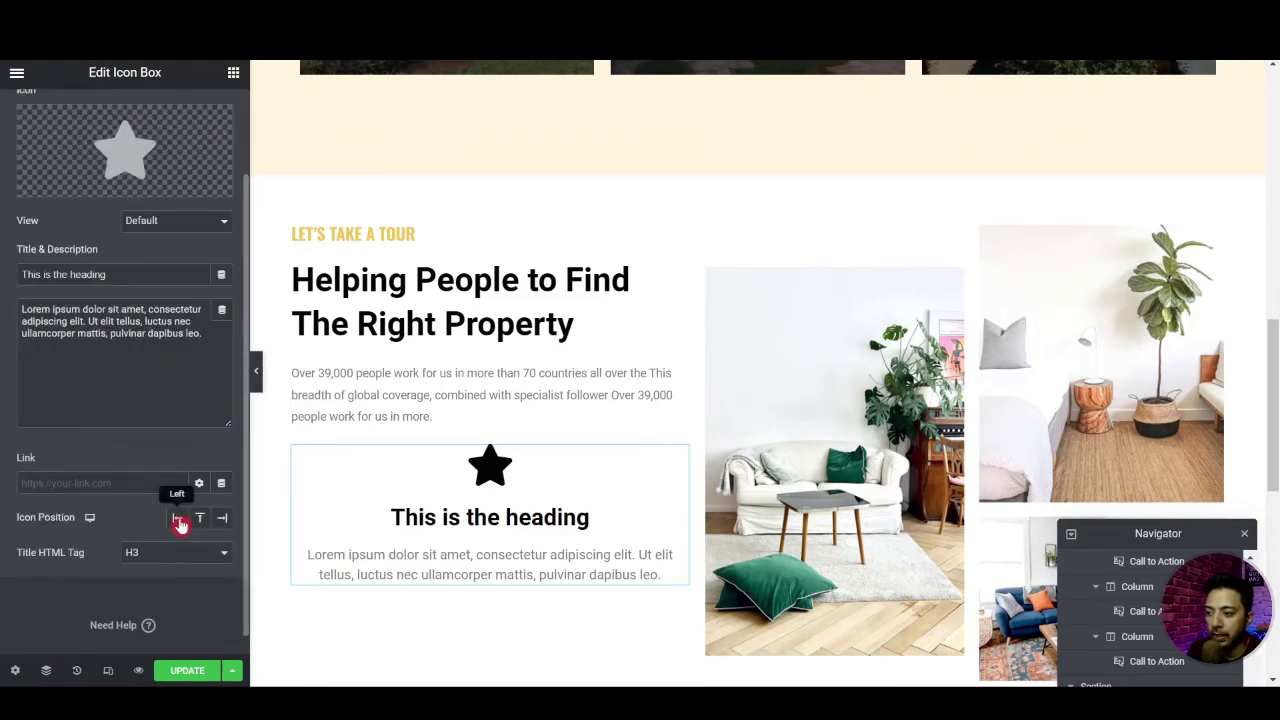
left_click(178, 519)
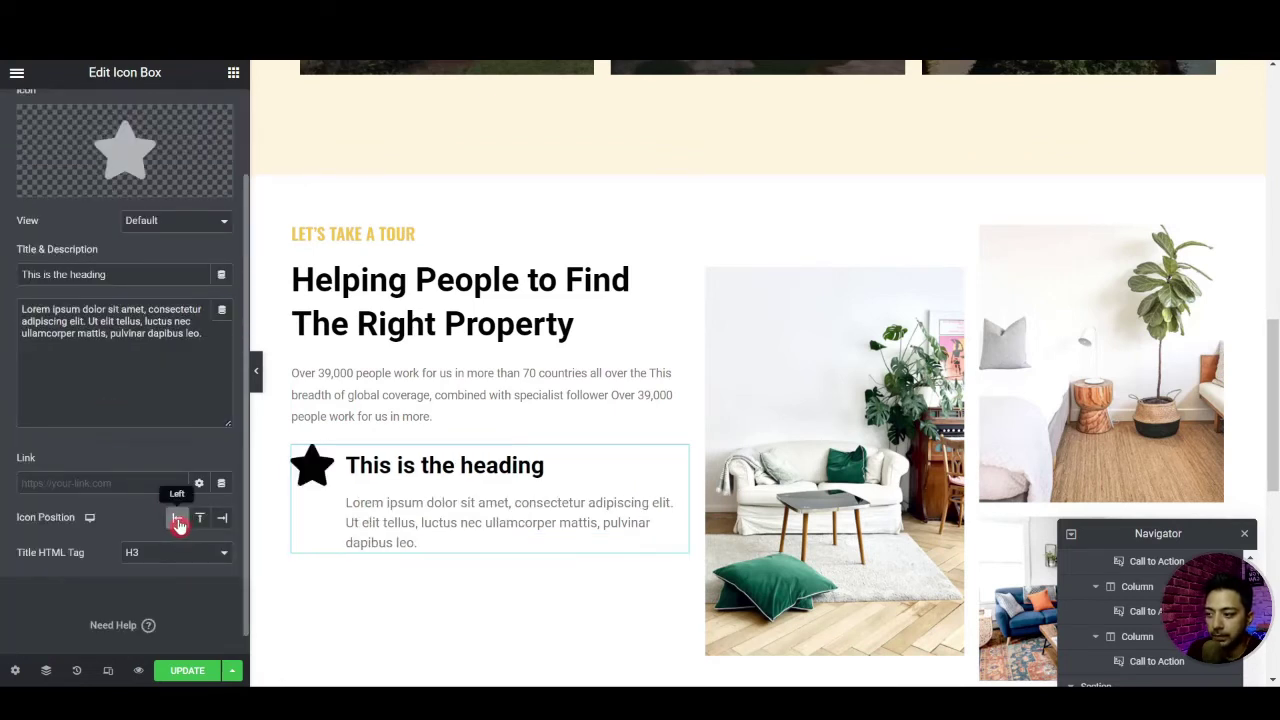
scroll(150, 350, "up", 2)
left_click(105, 119)
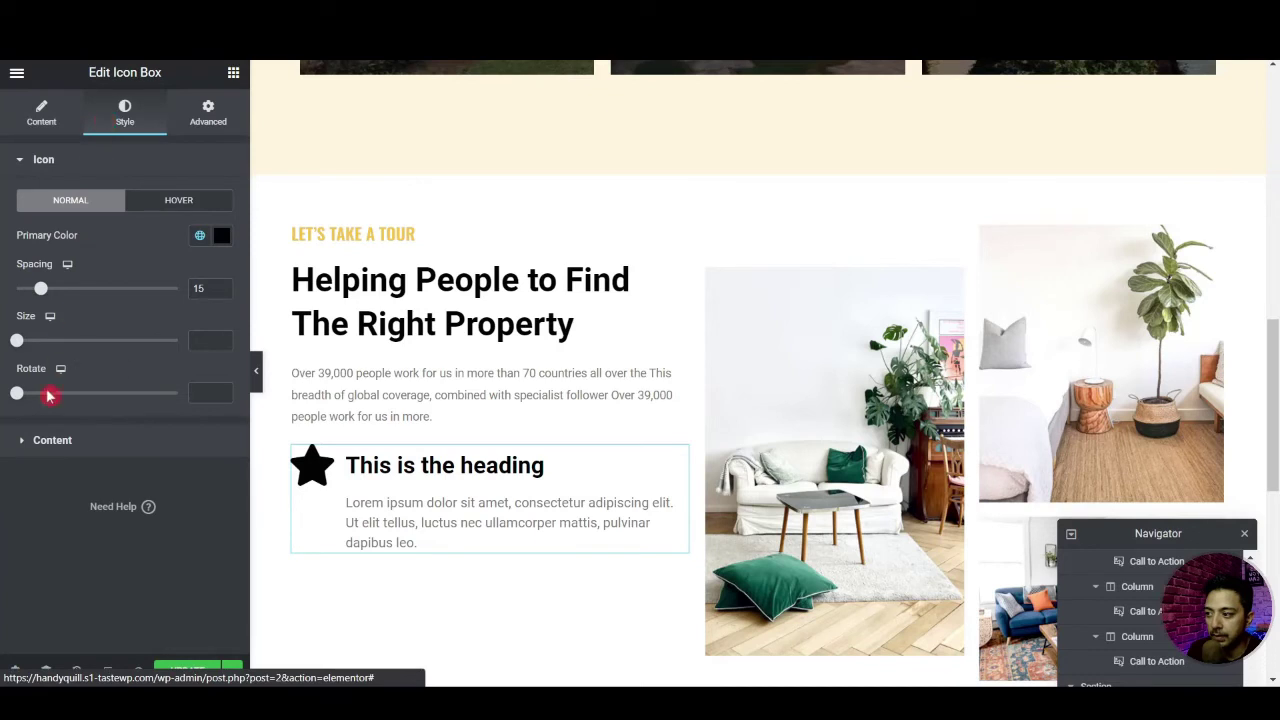
left_click(23, 446)
left_click(186, 281)
left_click(177, 312)
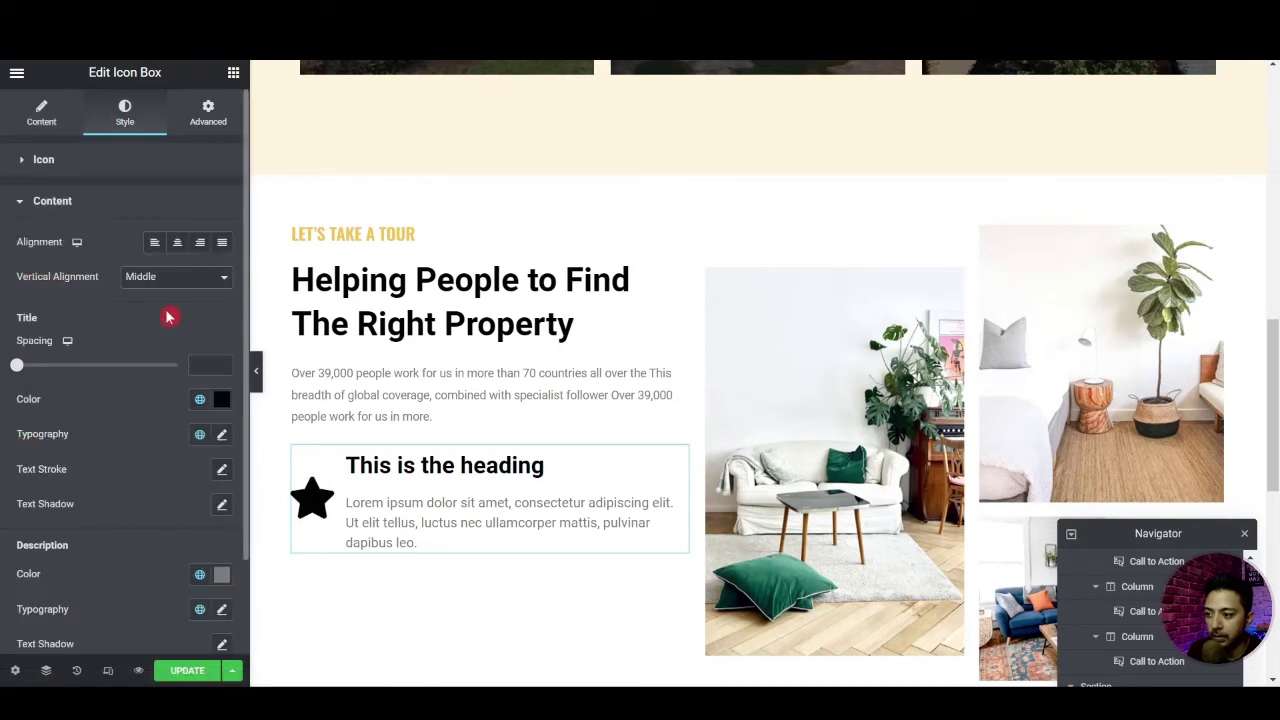
left_click(42, 158)
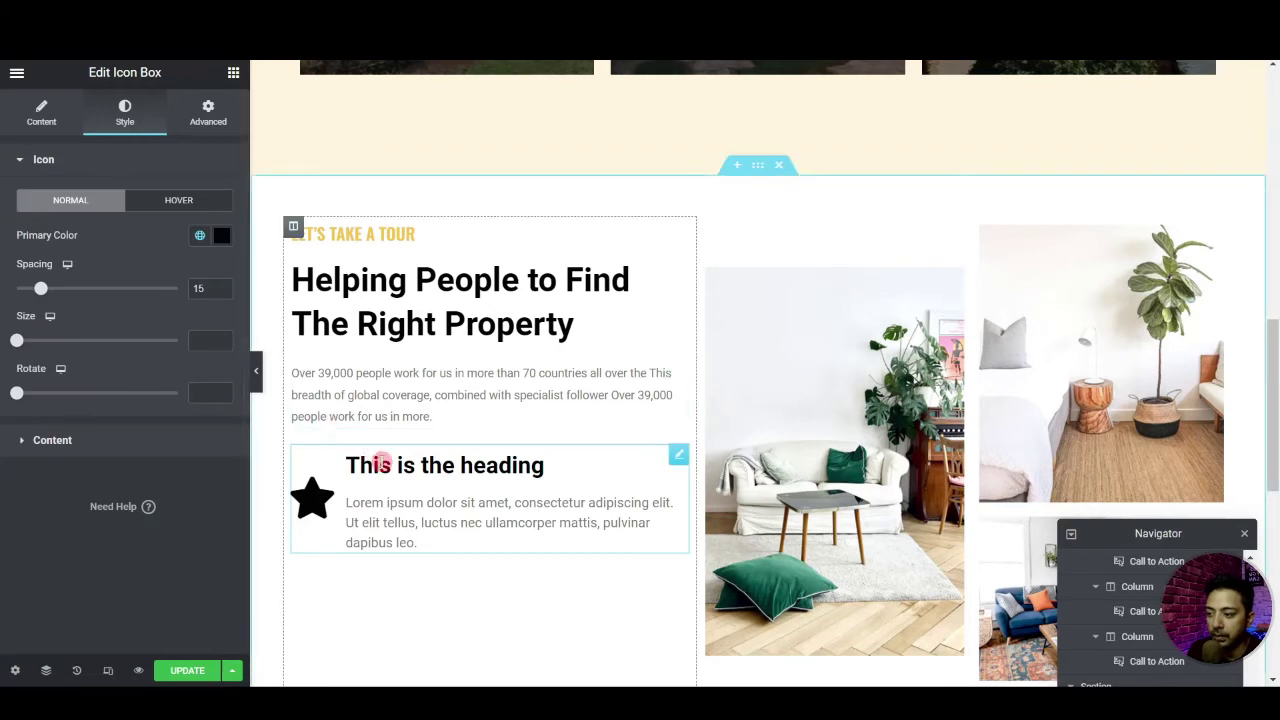
Set the icon box's title to "The Perfect Residency" and its description to "Lorem ipsum dolorsit amet consectetur eiusmod tempor incididunt."
left_click(380, 460)
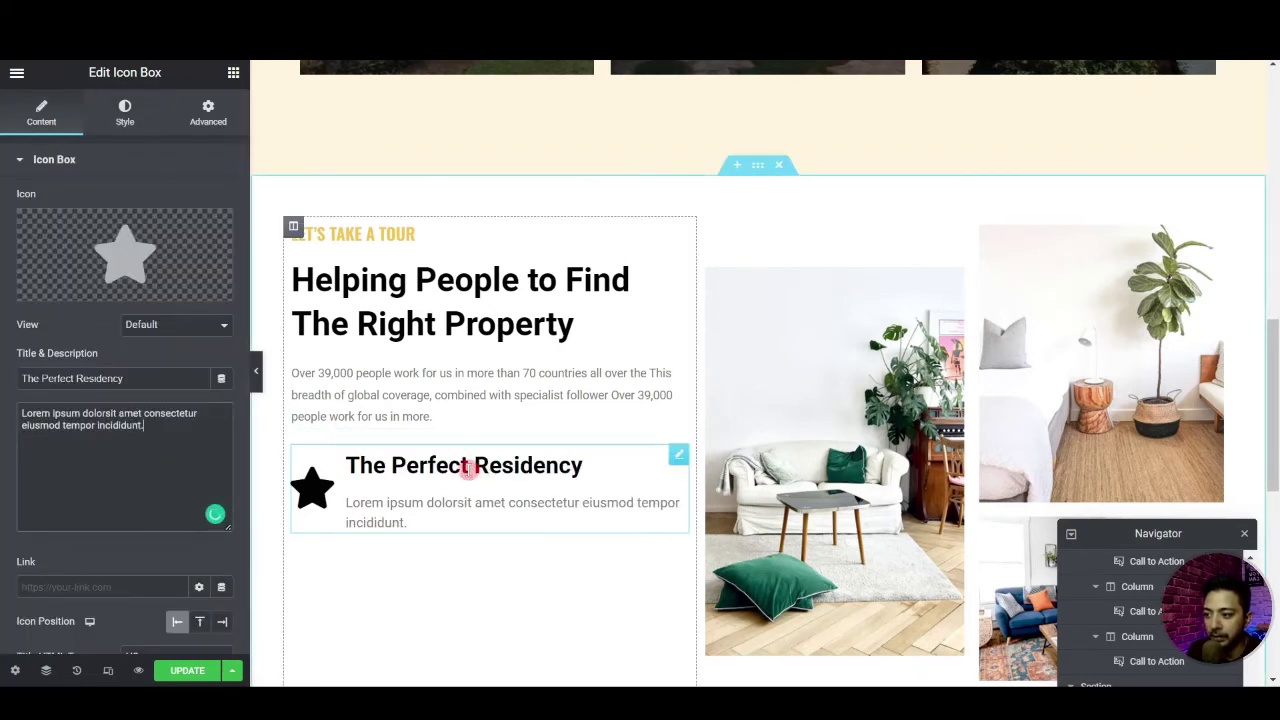
scroll(131, 589, "down", 2)
left_click(104, 465)
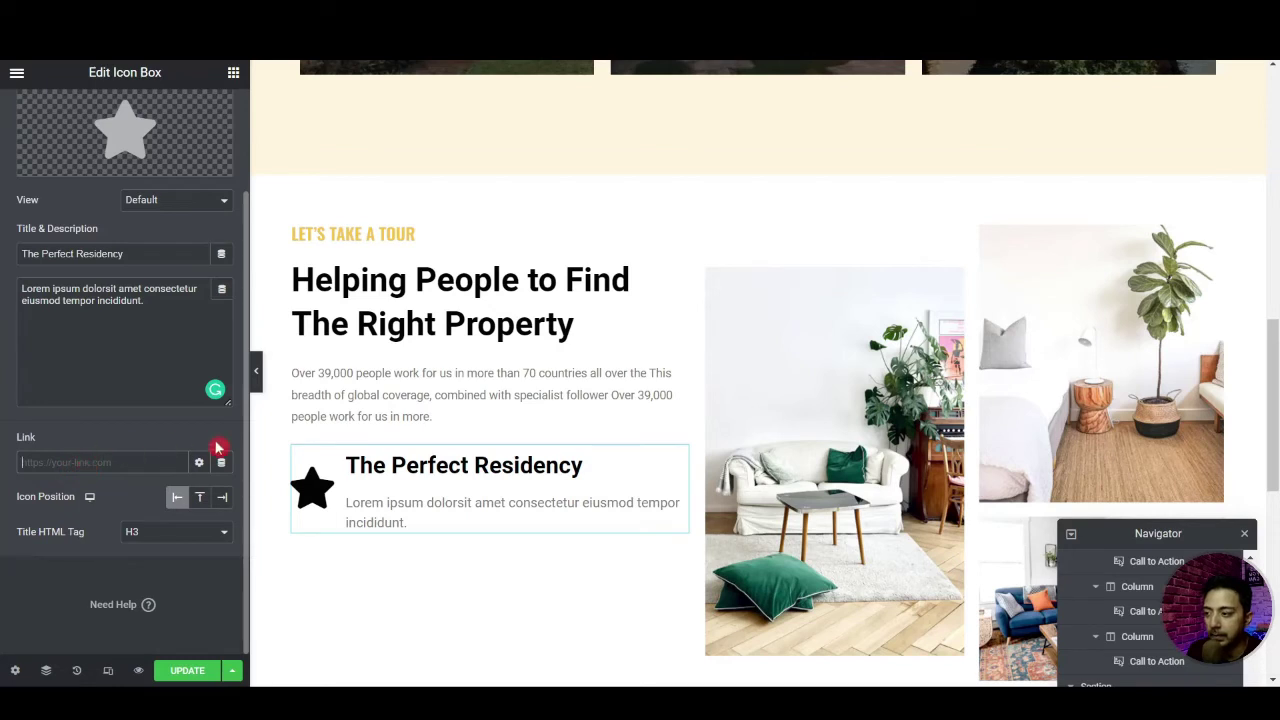
Set the icon box's view to Stacked, with Light yellow as the primary color and Accent as the secondary color
scroll(53, 337, "up", 2)
left_click(168, 333)
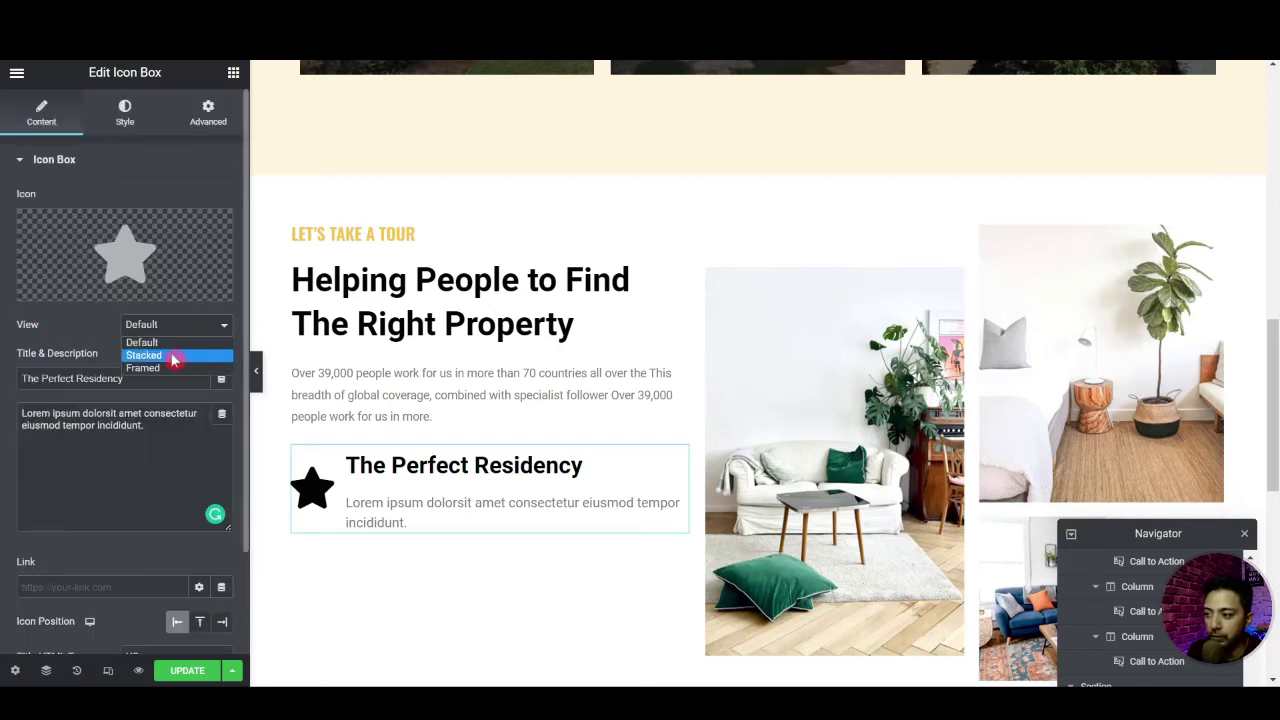
left_click(171, 353)
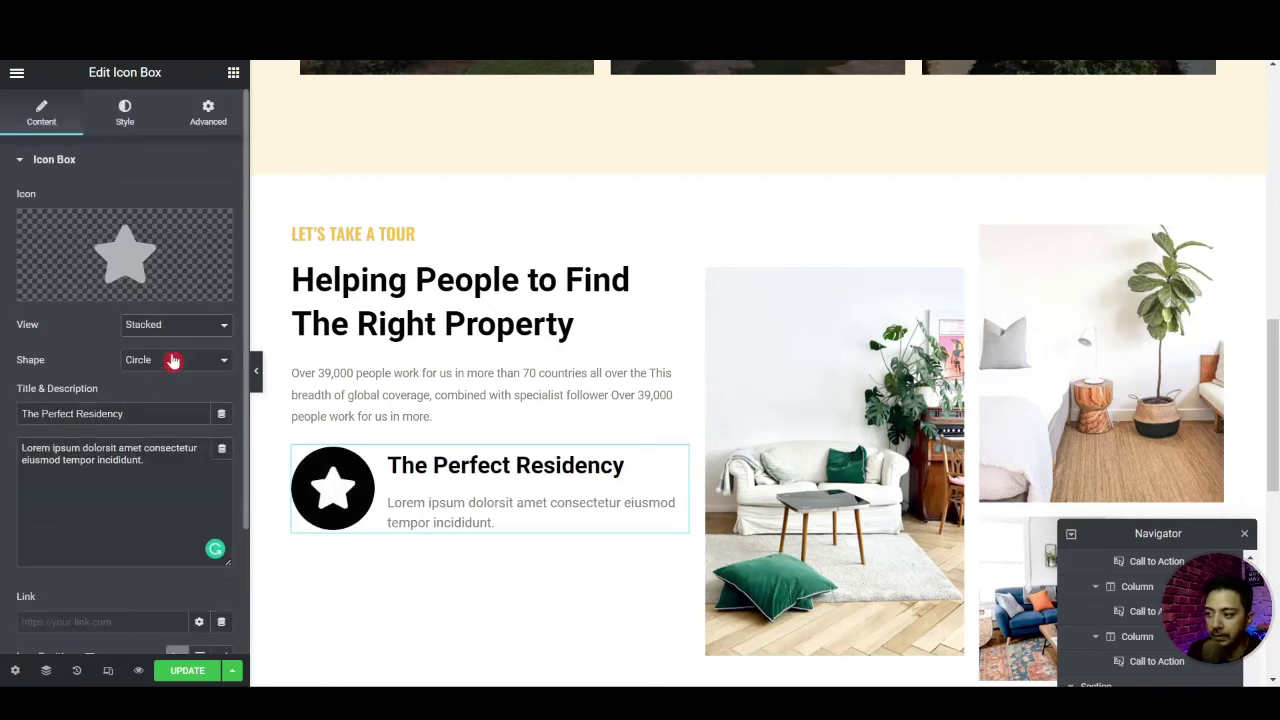
left_click(131, 124)
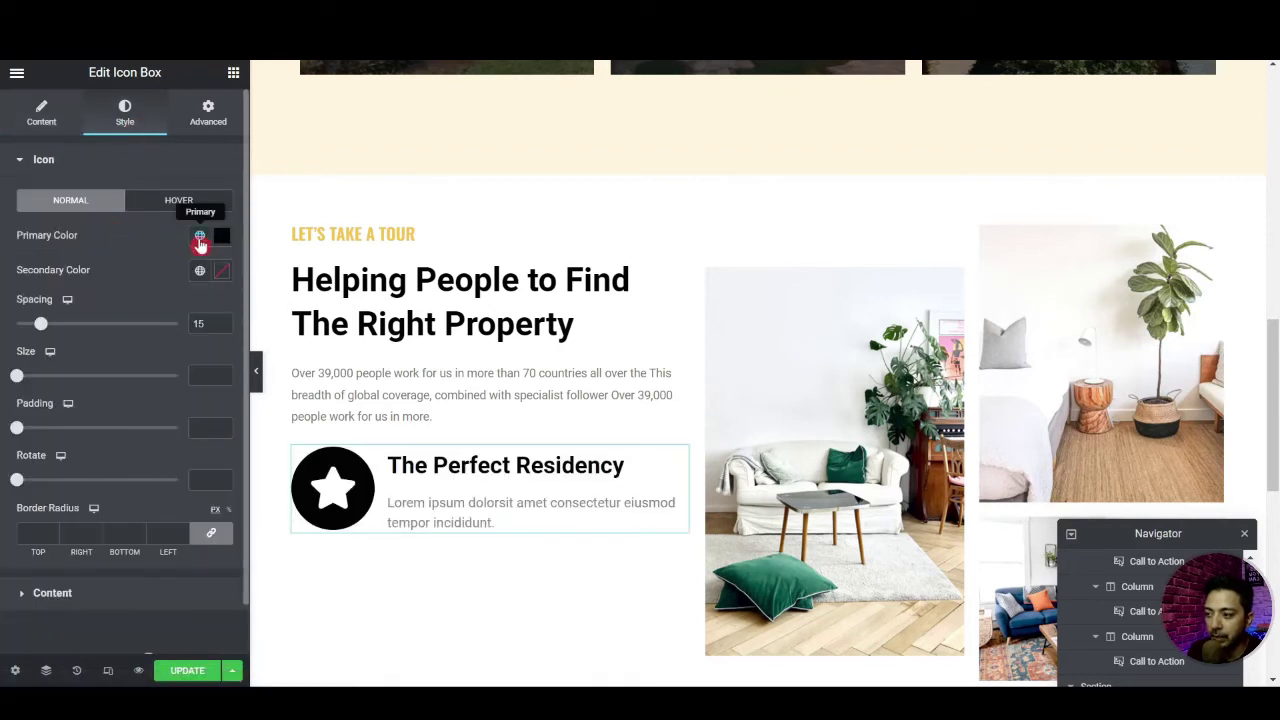
left_click(200, 238)
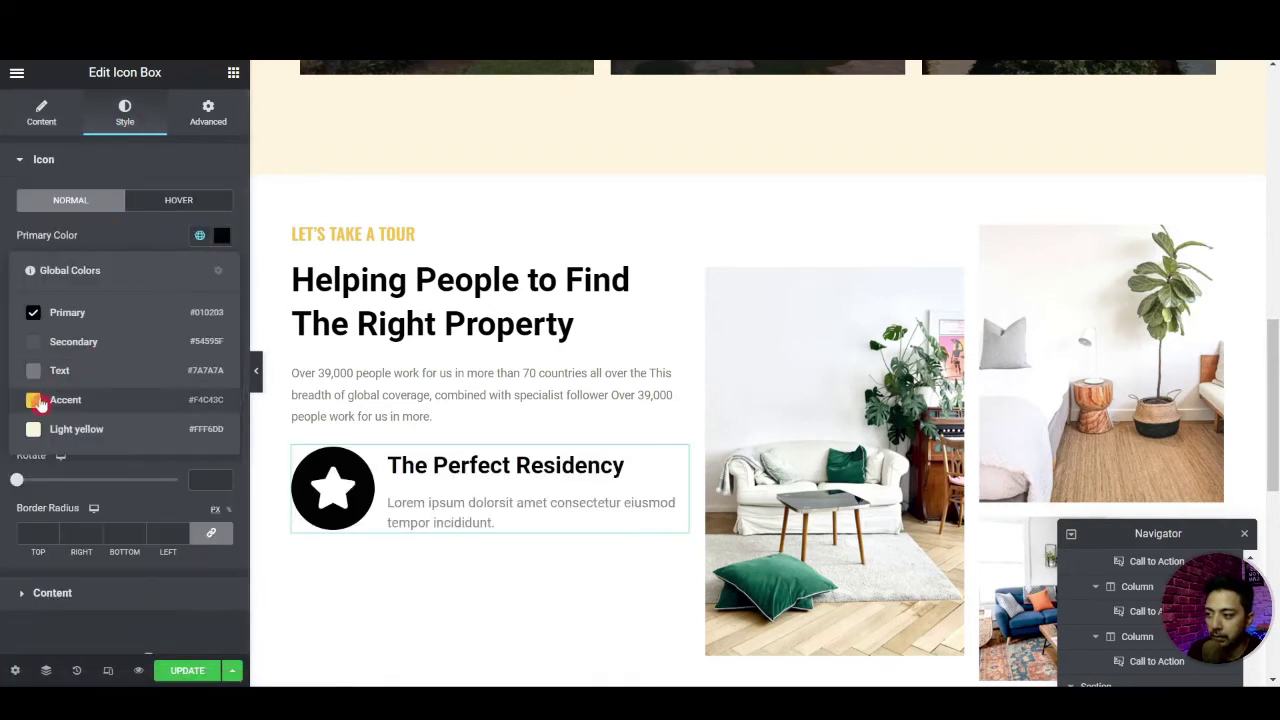
left_click(55, 433)
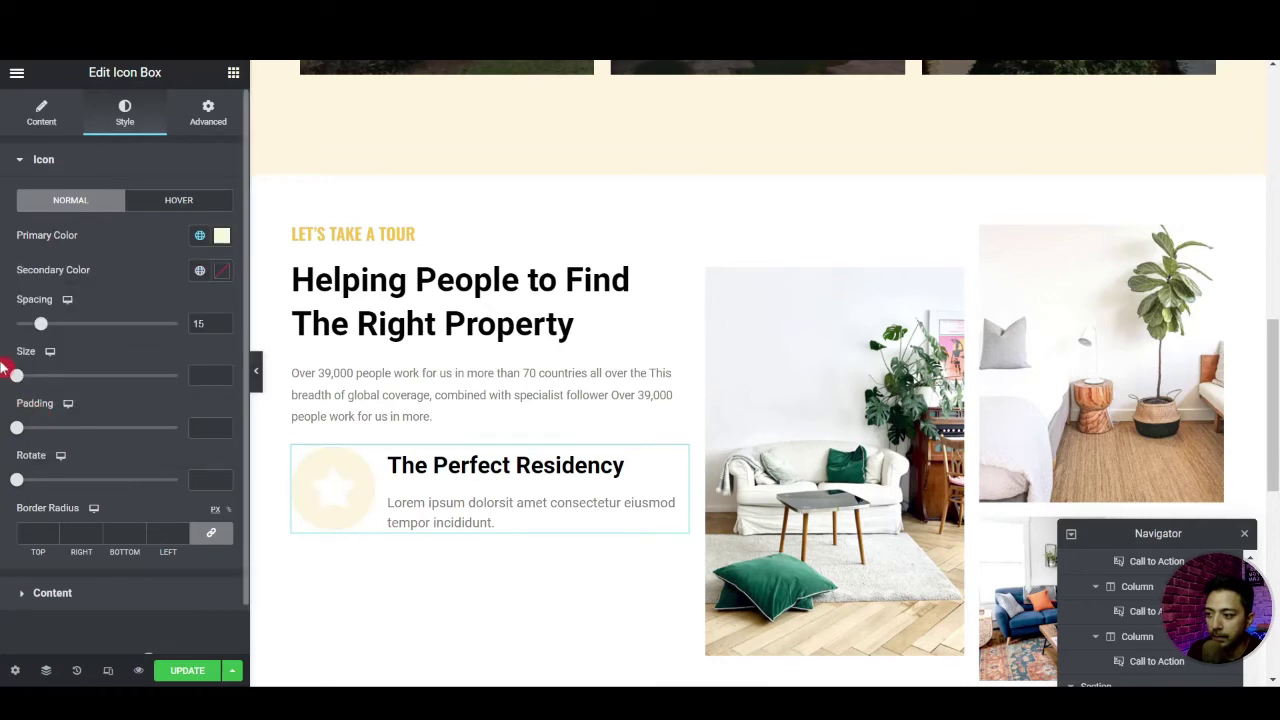
left_click(200, 271)
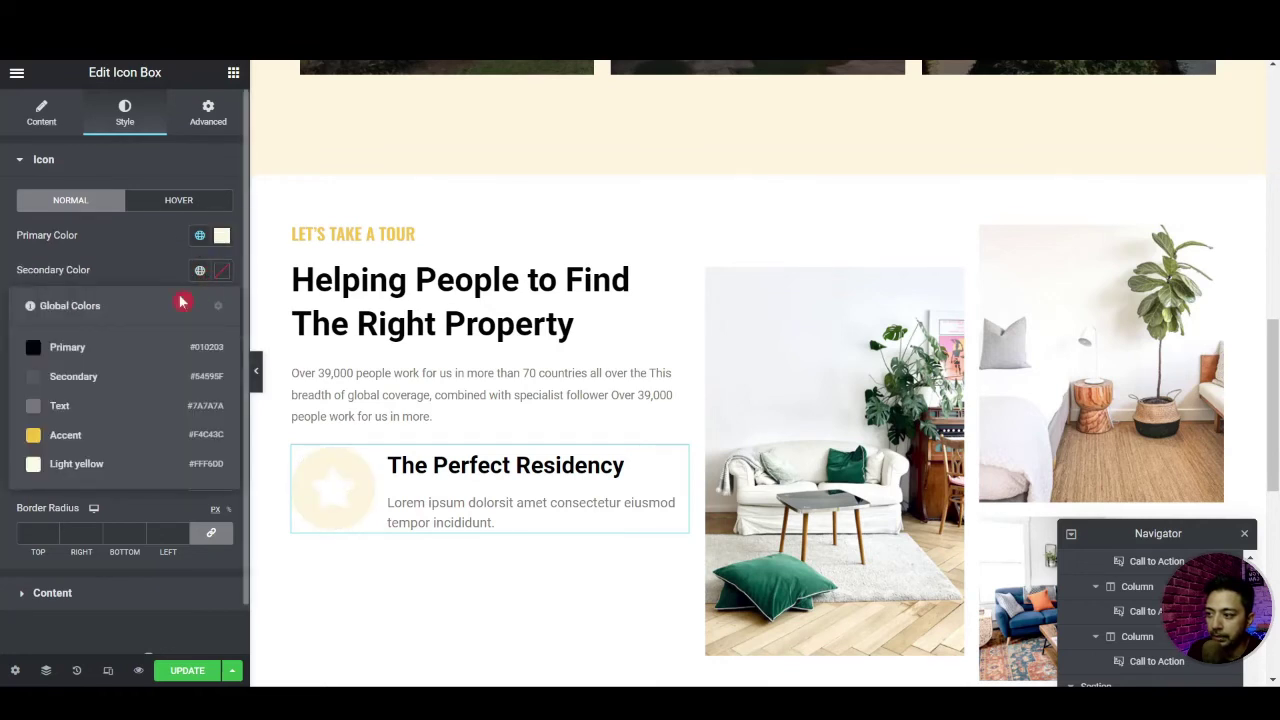
left_click(77, 436)
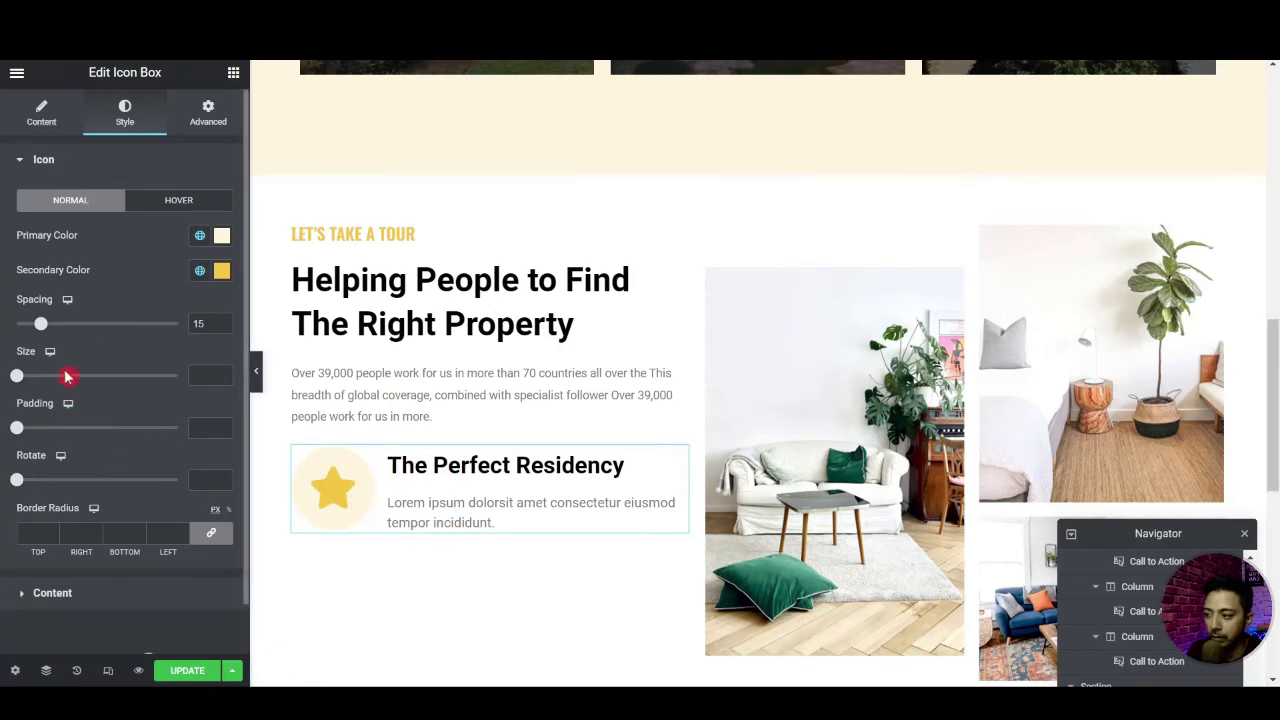
Set the star icon's spacing to 14, its size to 41 and its padding to 21
mouse_move(47, 333)
left_mouse_down()
mouse_move(60, 334)
mouse_move(45, 342)
left_mouse_up()
left_click_drag(18, 385, 37, 385)
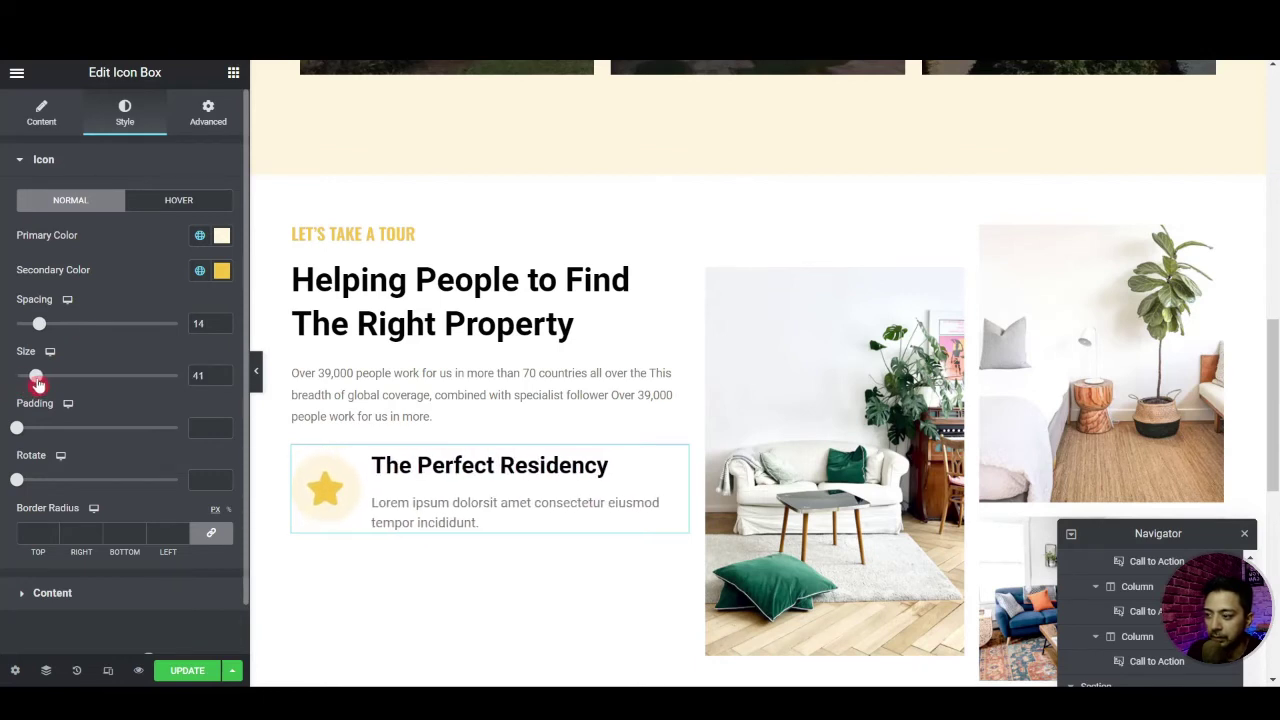
left_click_drag(18, 429, 52, 430)
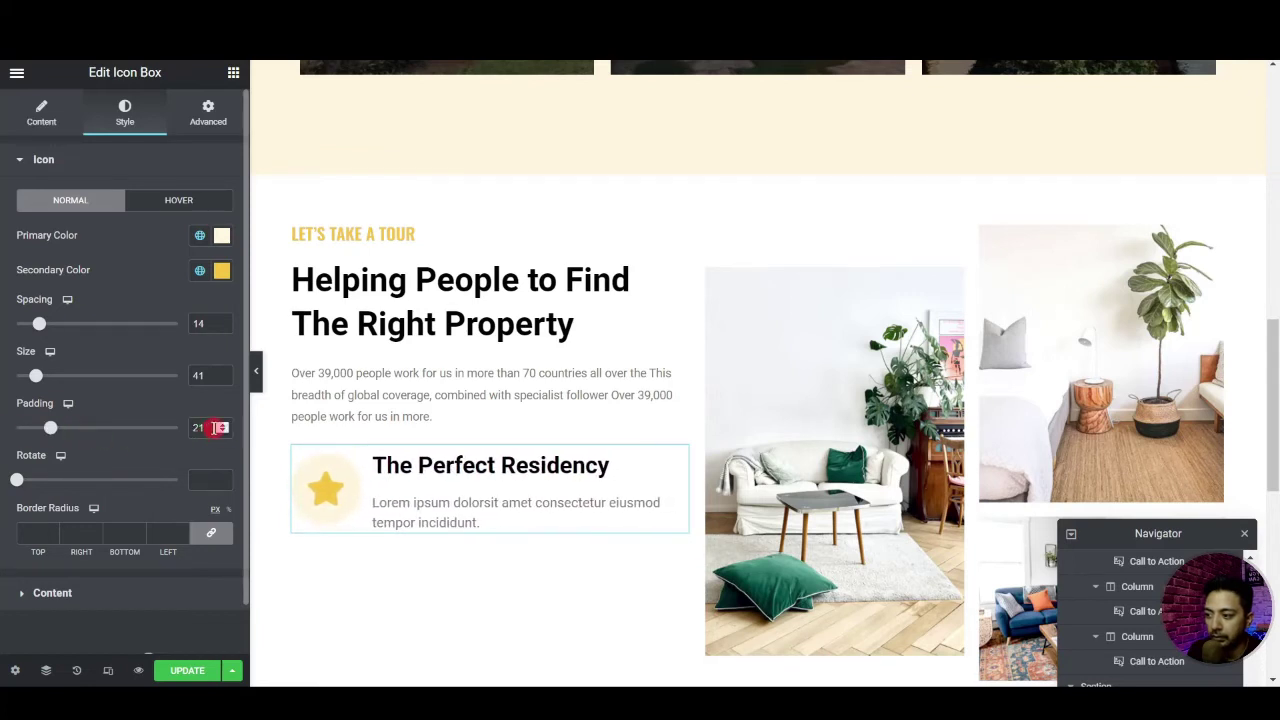
Clear the star icon's custom padding and duplicate the "The Perfect Residency" icon box
key("BackSpace")
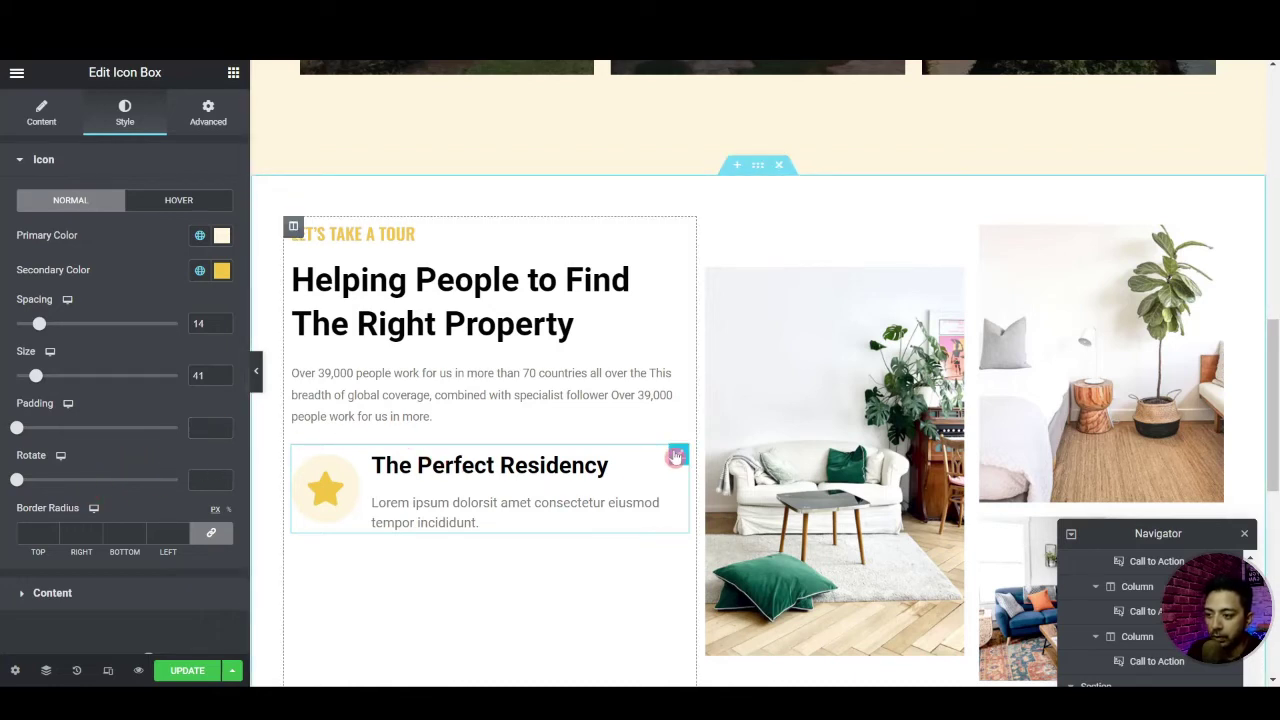
right_click(676, 456)
left_click(690, 471)
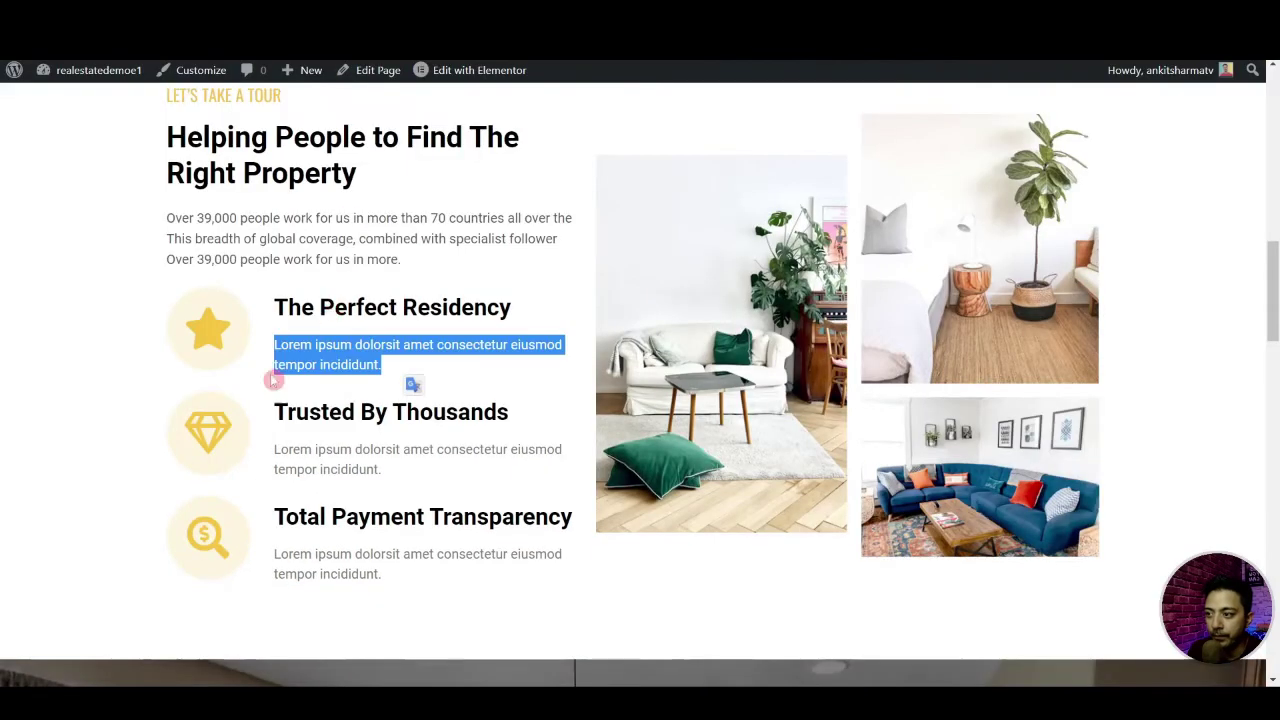
Set the duplicated icon box's title to "Trusted By Thousands", copied from the demo page, and its icon to the gem
left_click_drag(276, 410, 512, 410)
key("ctrl+c")
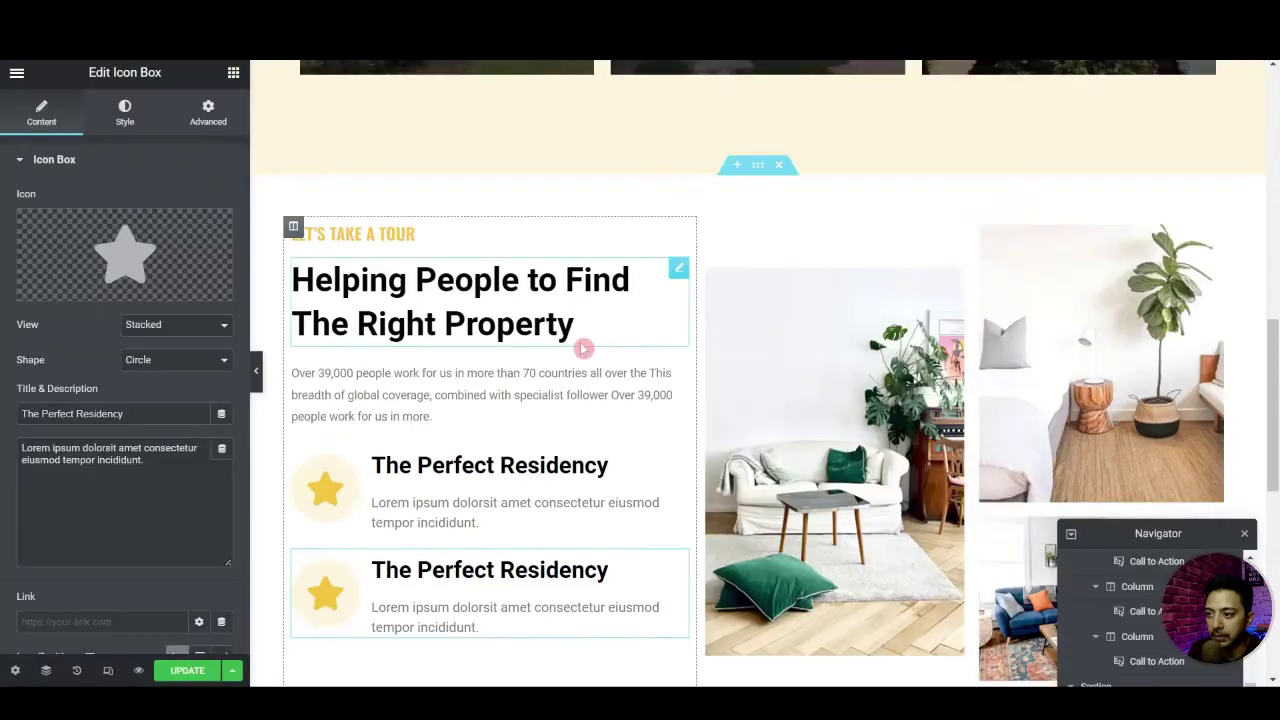
scroll(540, 380, "down", 1)
triple_click(134, 414)
key("ctrl+v")
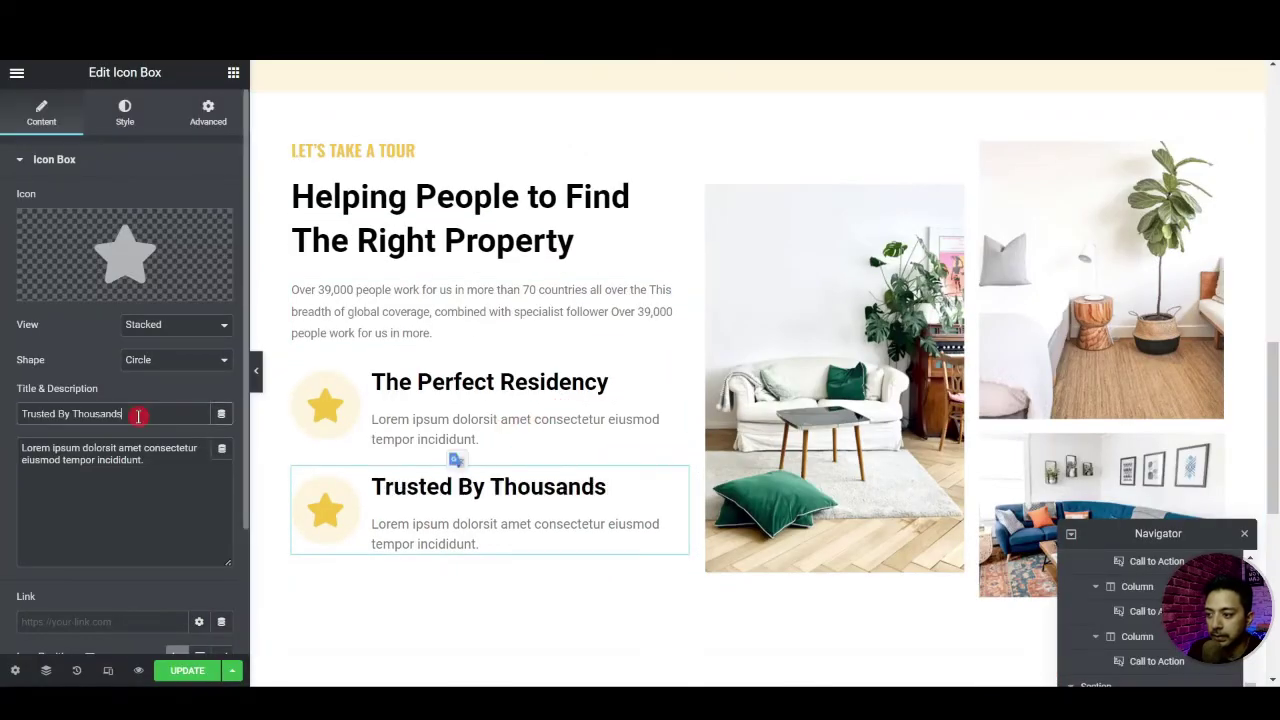
left_click(122, 249)
left_click(560, 140)
type("d")
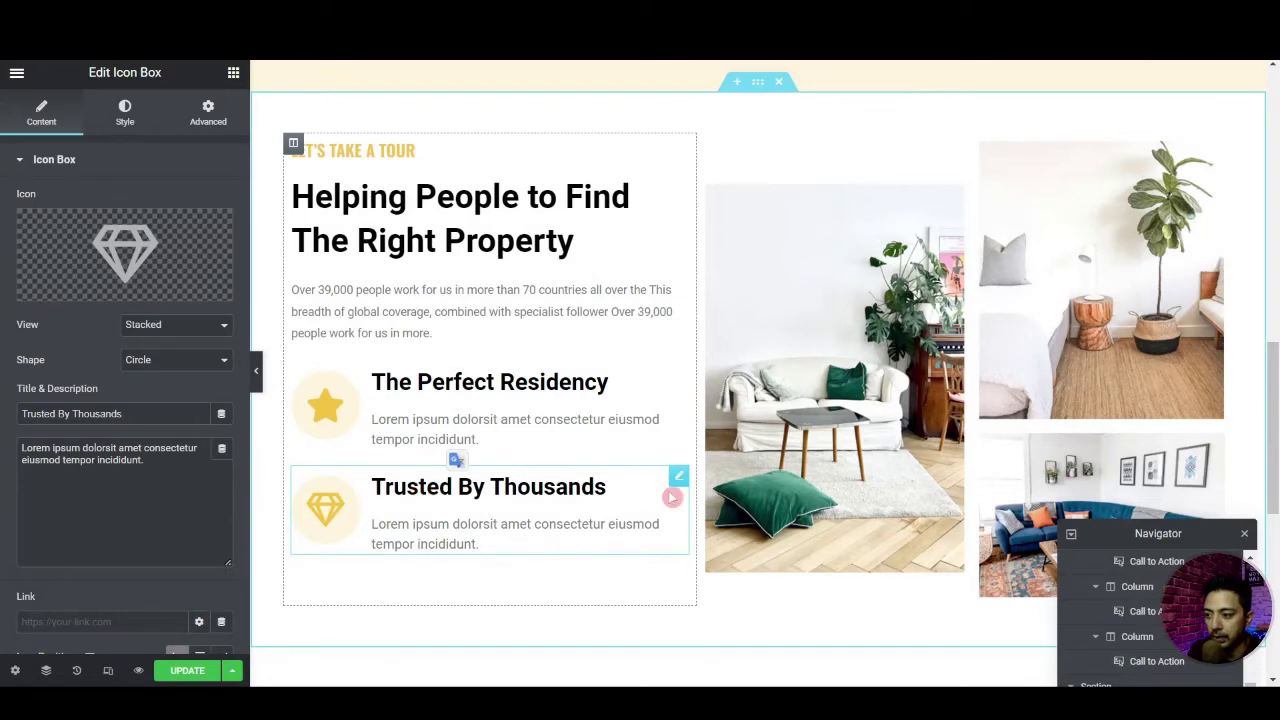
Duplicate the "Trusted By Thousands" icon box and title the copy "Total Payment Transparency"
right_click(672, 490)
left_click(700, 471)
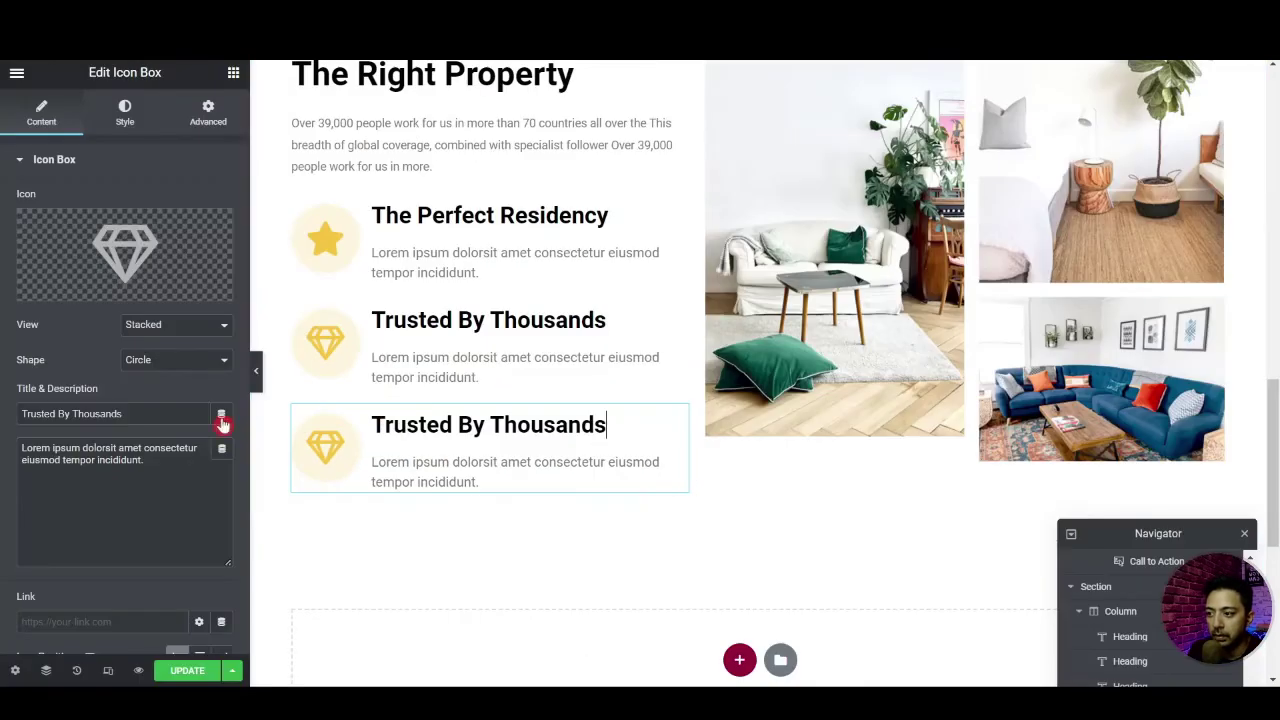
triple_click(152, 405)
type("Total Payment Transparency")
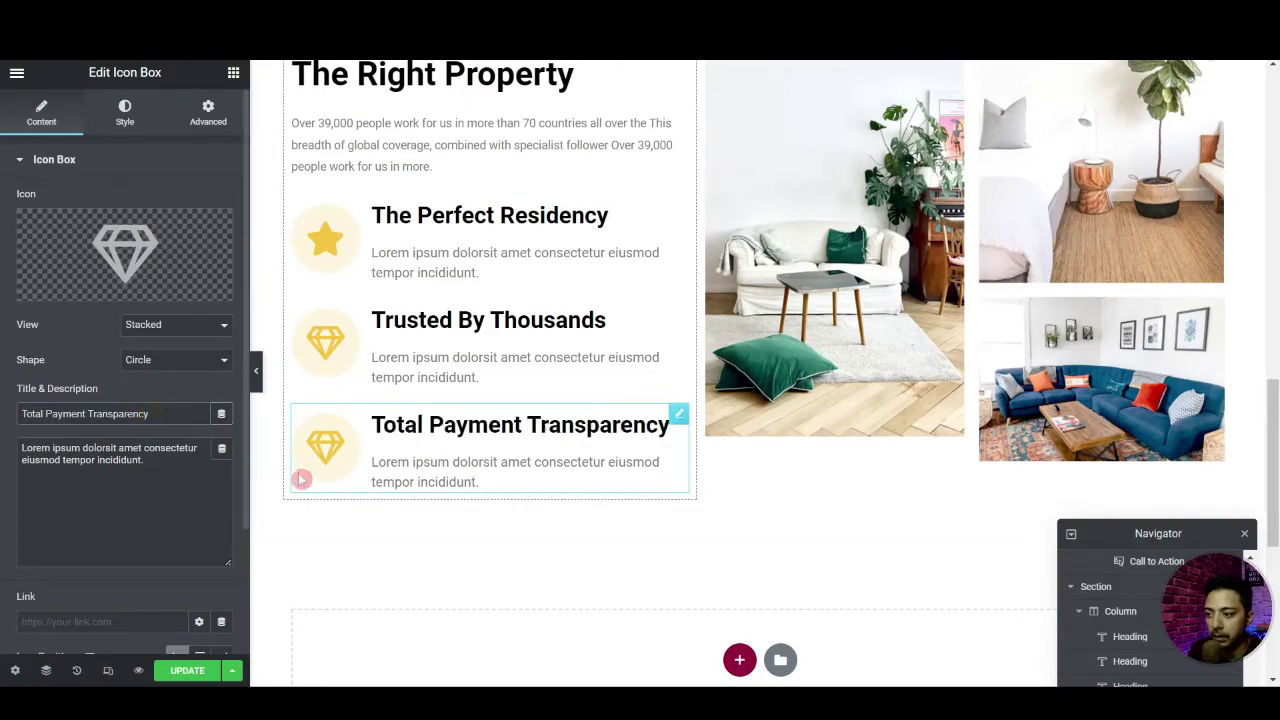
Set the third icon box's icon to the magnifying glass with a dollar sign and update the page
left_click(145, 252)
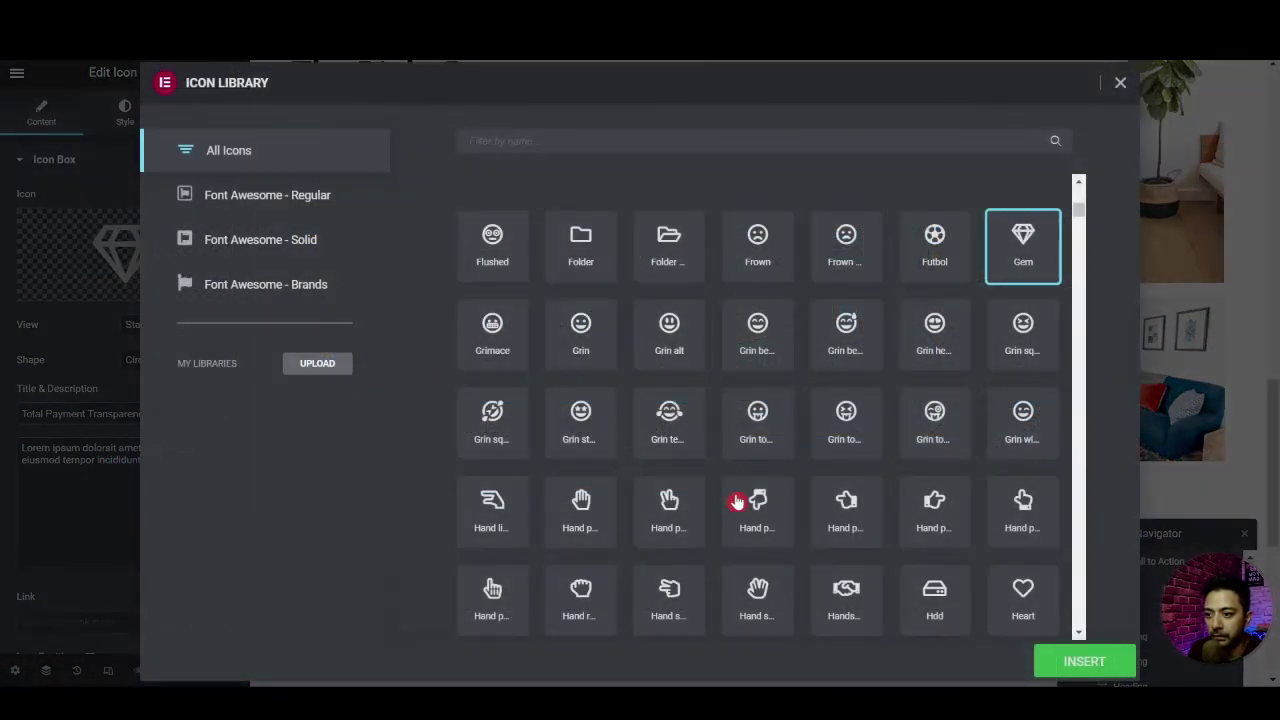
left_click(617, 140)
type("doll")
double_click(489, 335)
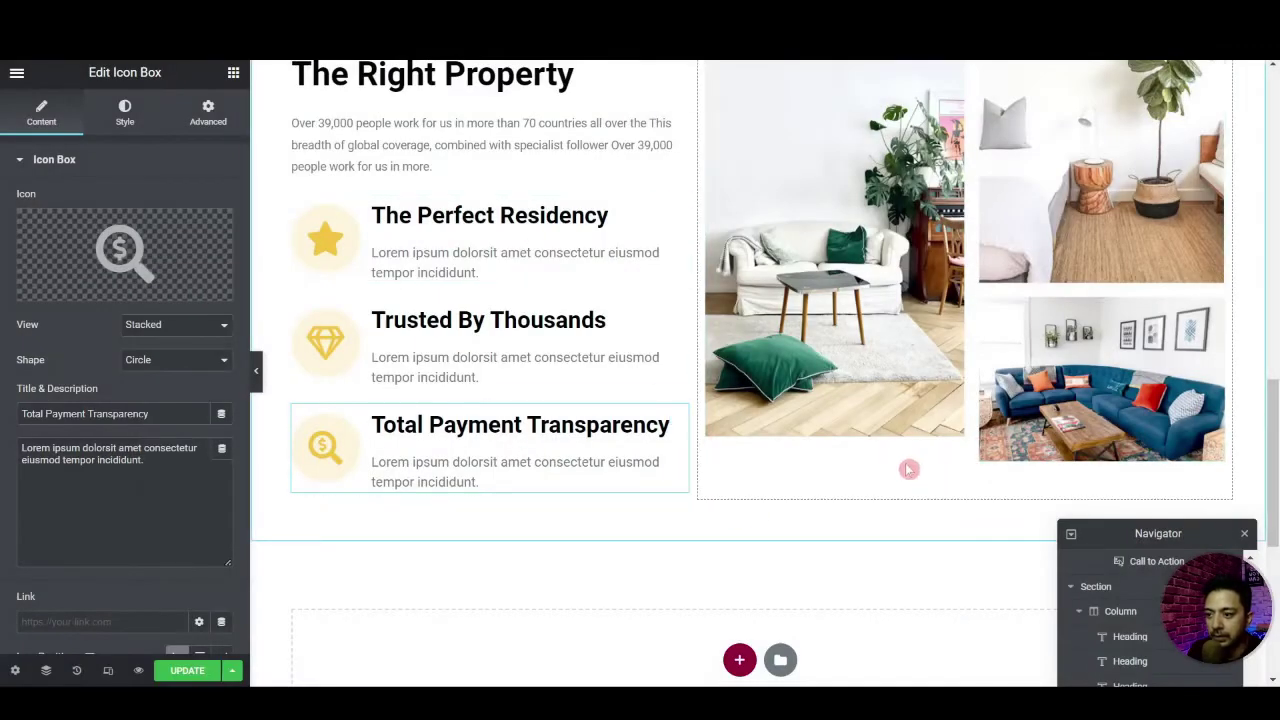
scroll(930, 478, "up", 2)
scroll(900, 465, "down", 2)
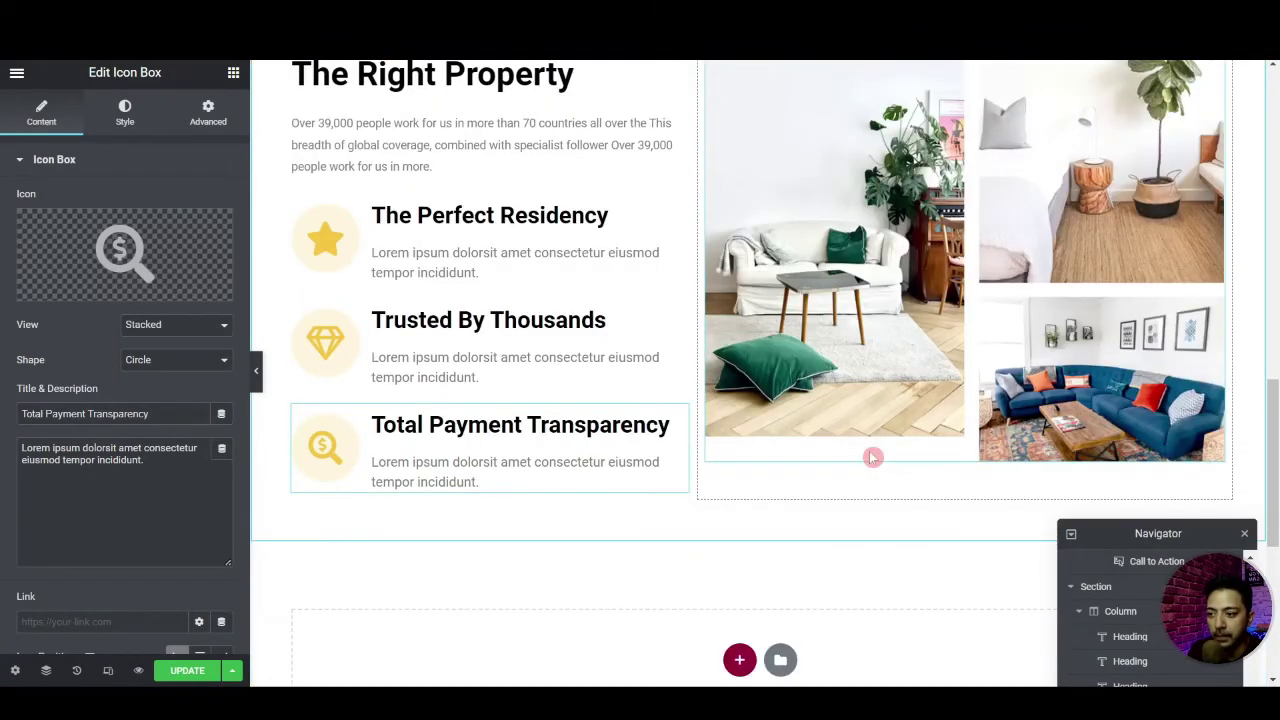
scroll(872, 457, "up", 2)
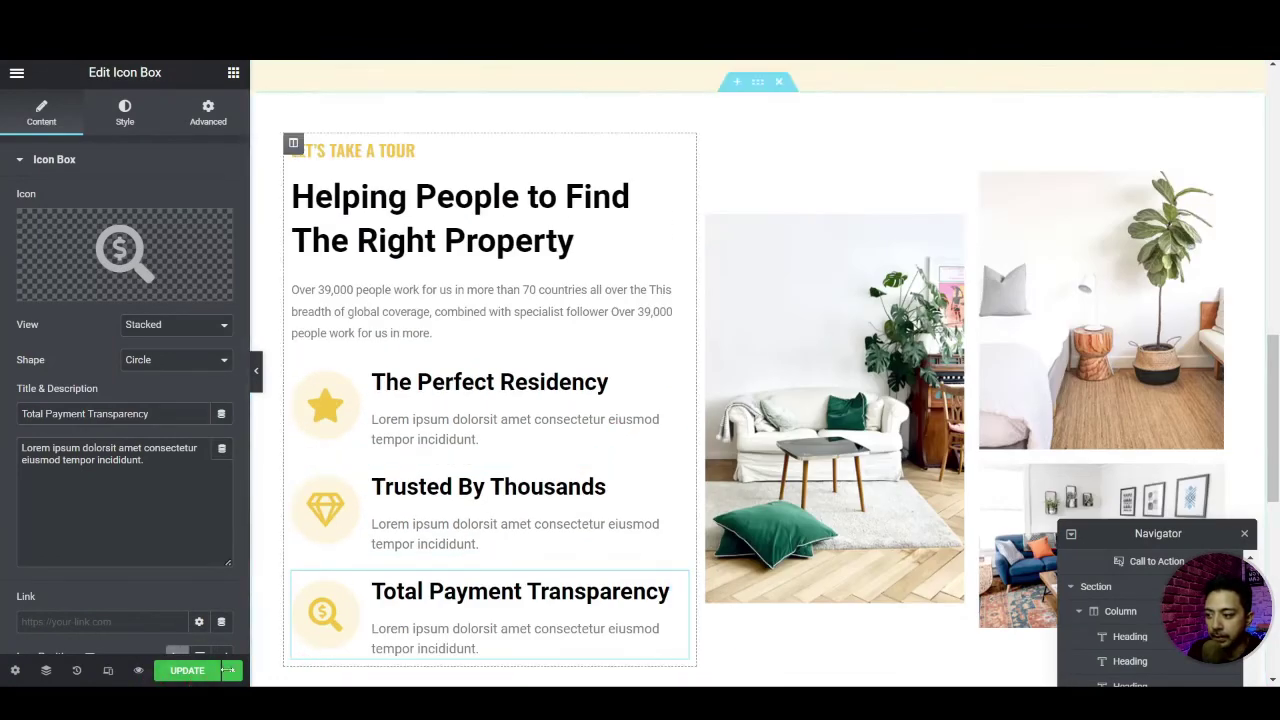
left_click(187, 670)
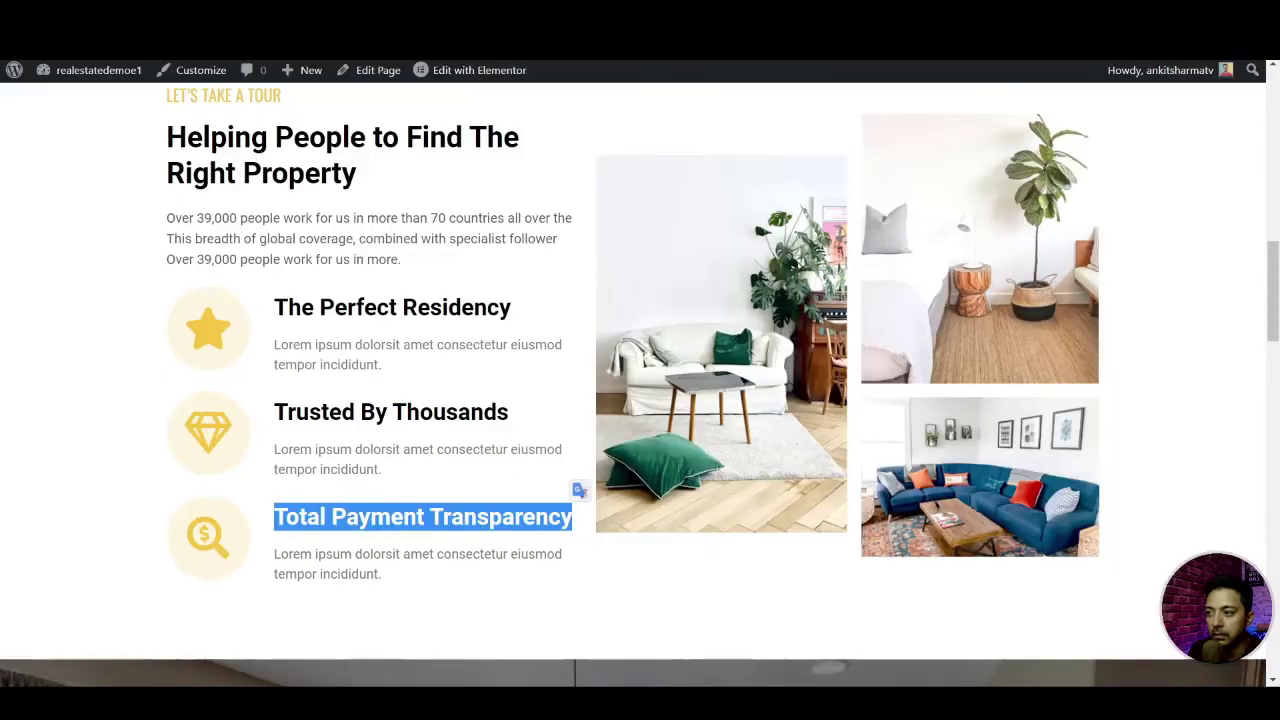
Check the demo's section following the tour and start adding a new section below the tour section
scroll(771, 343, "down", 4)
scroll(838, 493, "down", 1)
scroll(838, 493, "down", 1)
scroll(925, 465, "up", 1)
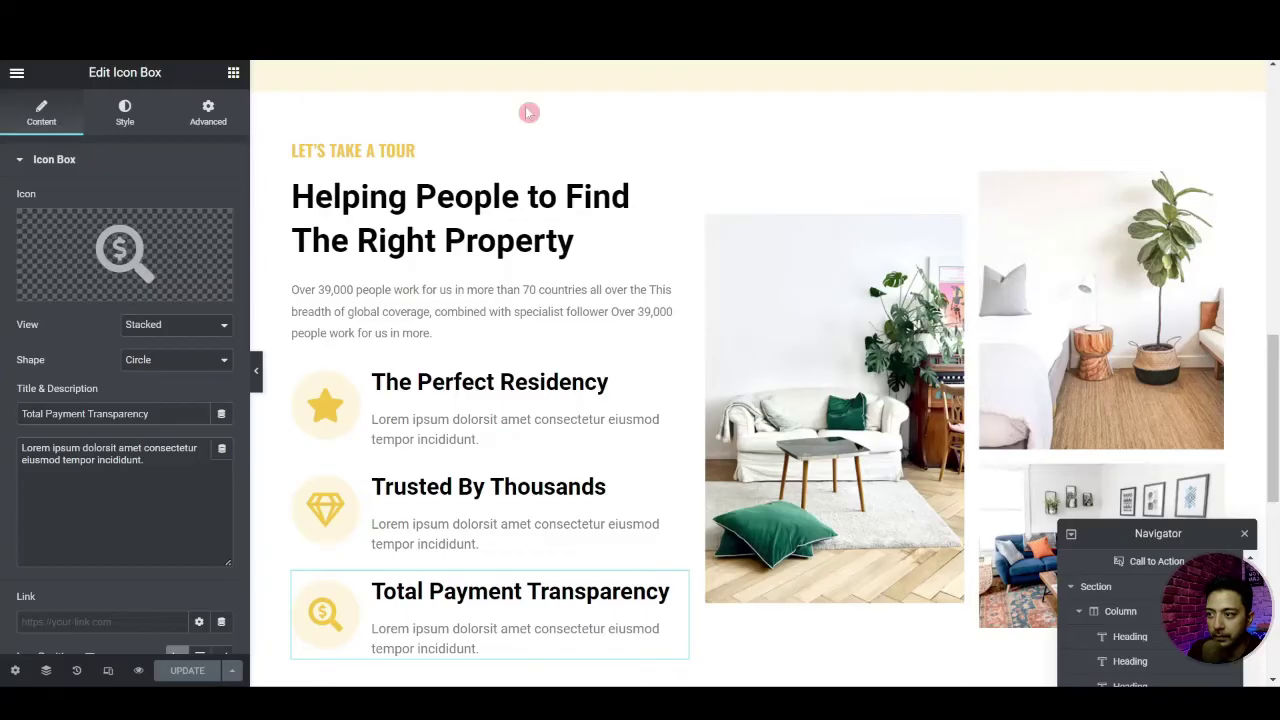
scroll(654, 343, "down", 4)
left_click(737, 409)
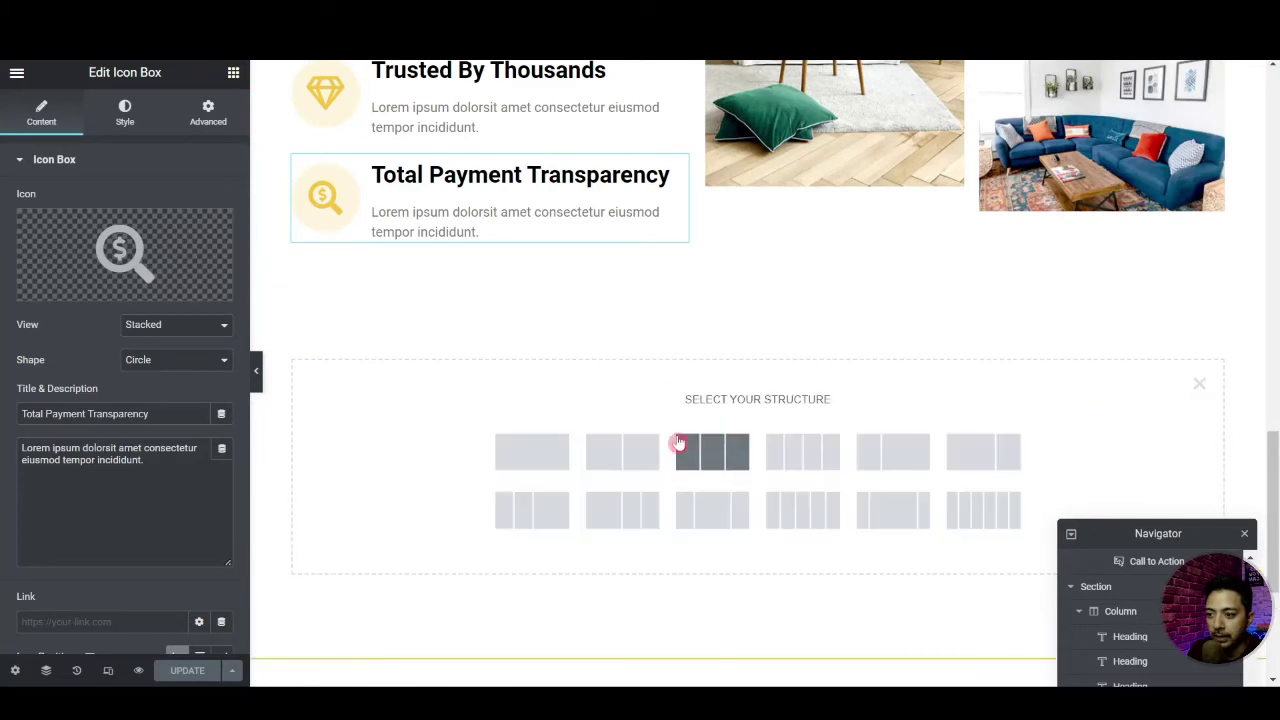
Add a two-column section below the icon boxes and set its top and bottom margins to 50 px
left_click(605, 454)
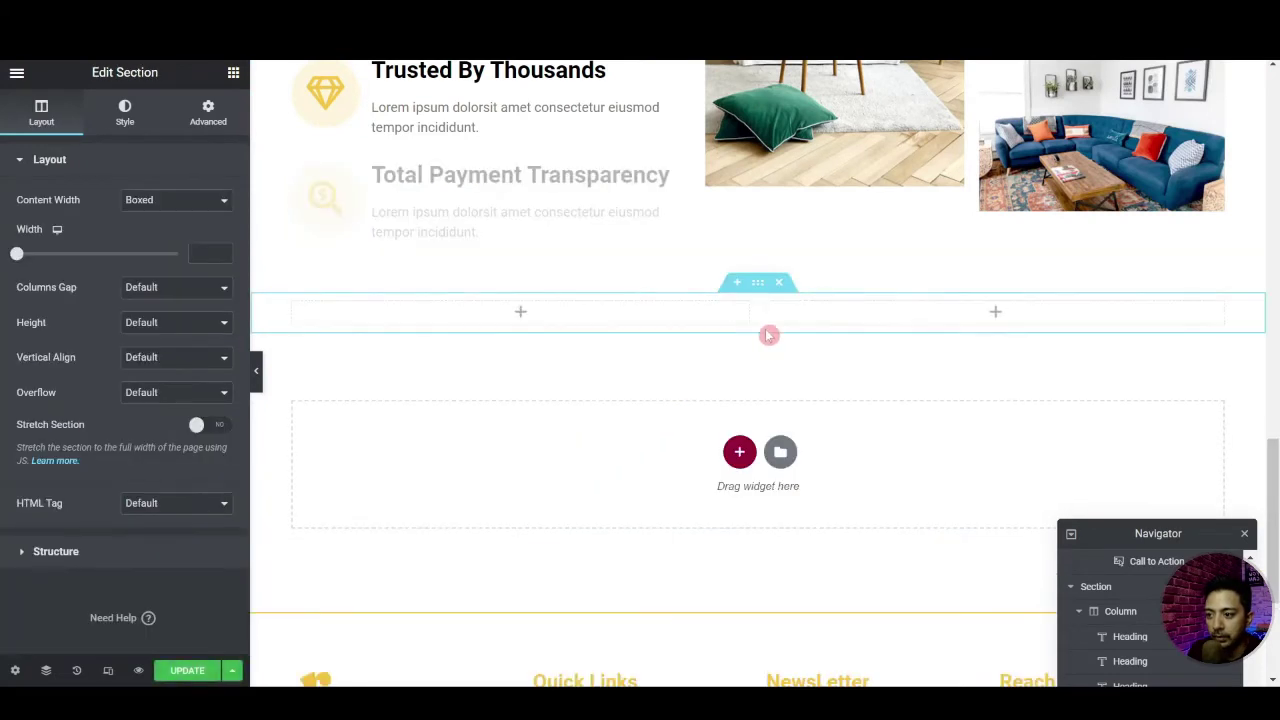
left_click(208, 113)
left_click(30, 220)
type("50")
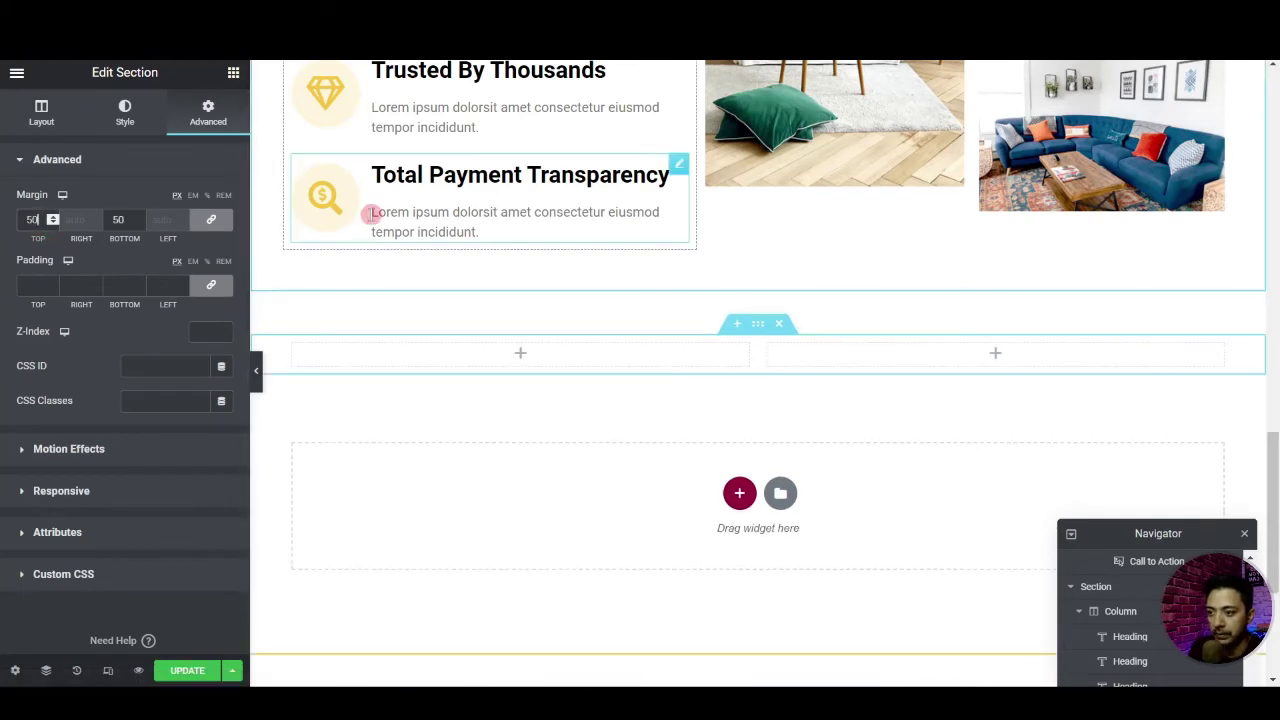
left_click(20, 122)
Set the new section's top and bottom padding to 30 px, with the sides unlinked
left_click(208, 113)
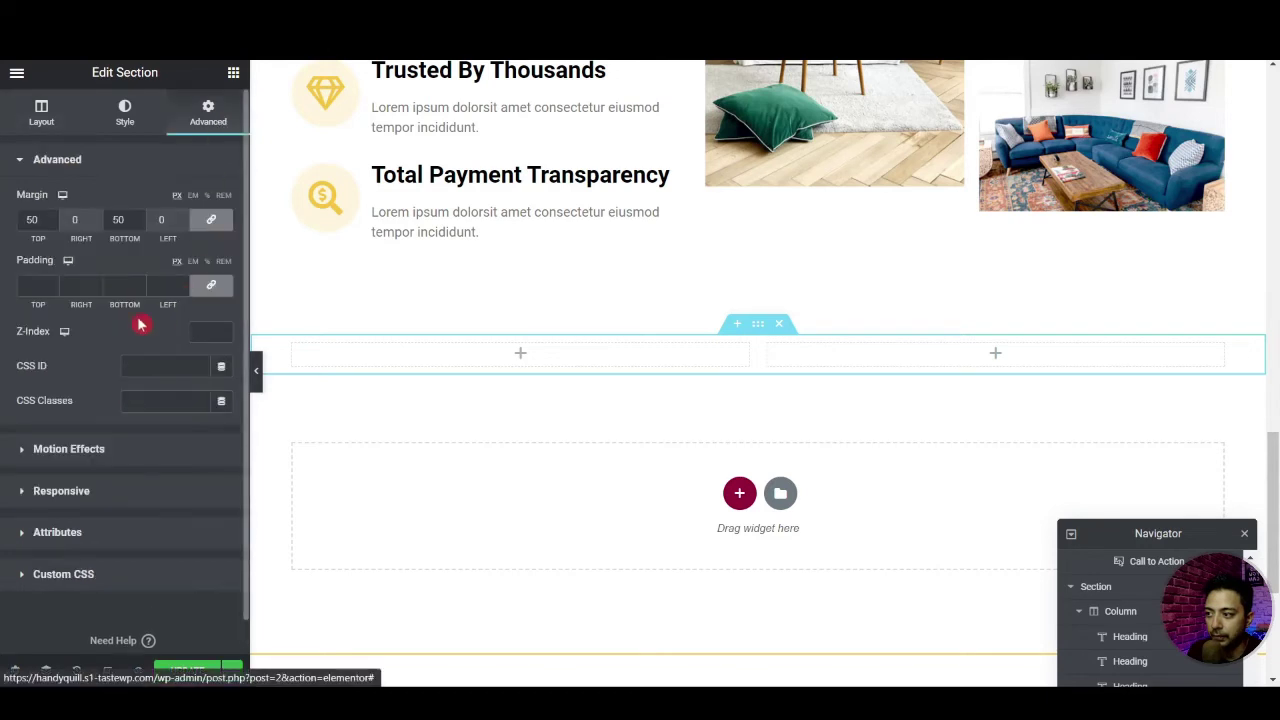
left_click(210, 286)
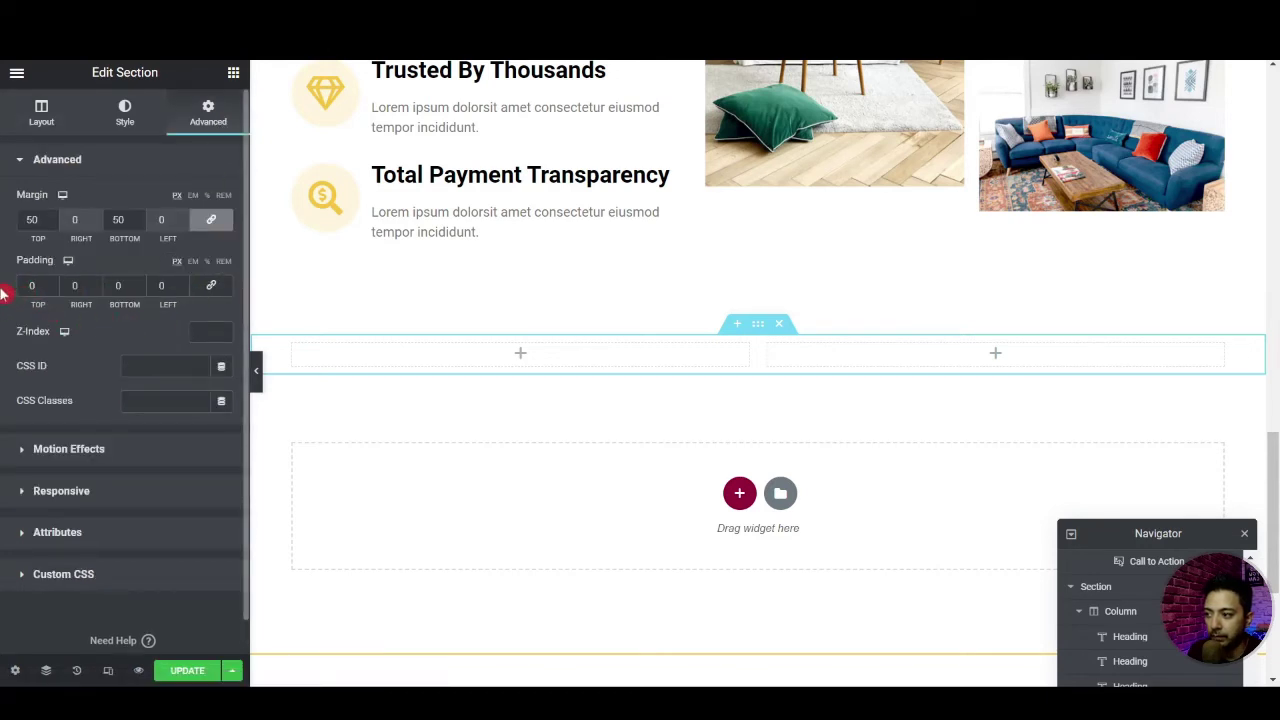
type("30")
left_click(118, 285)
type("30")
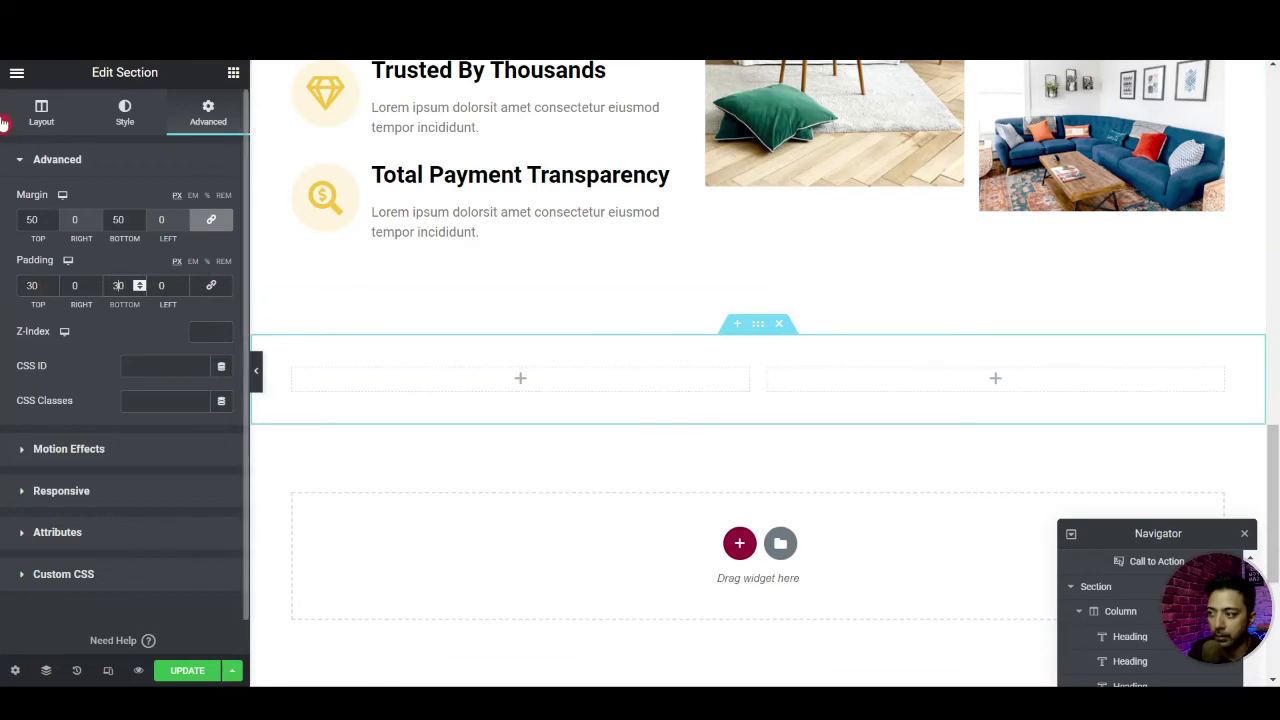
Give the section a classic background using the kitchen photo
left_click(113, 115)
left_click(154, 235)
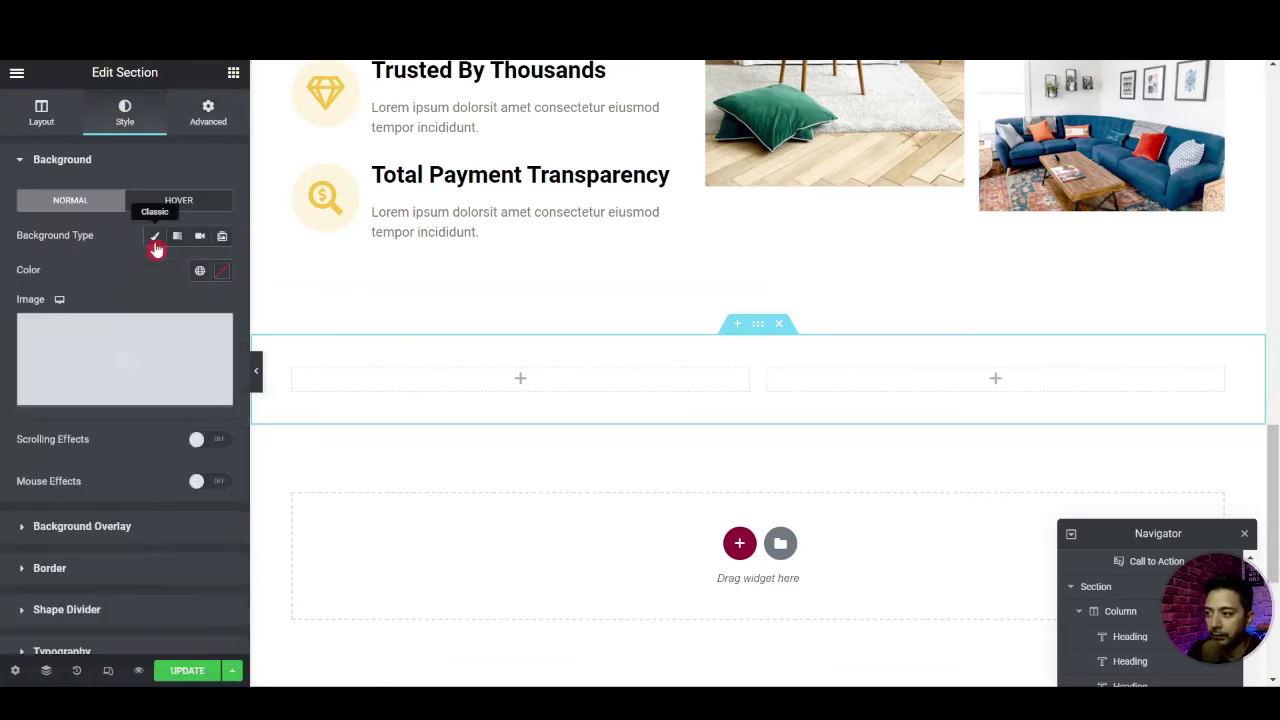
left_click(177, 362)
left_click(240, 137)
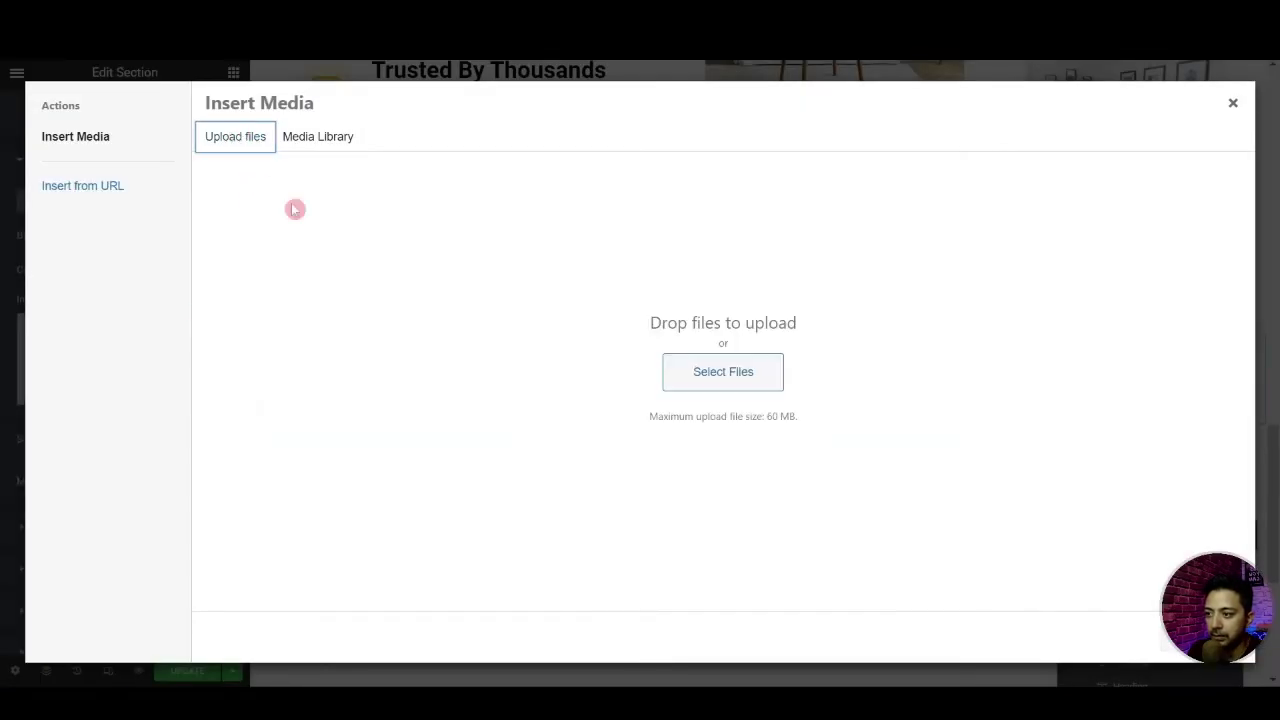
left_click(728, 371)
left_click(1060, 578)
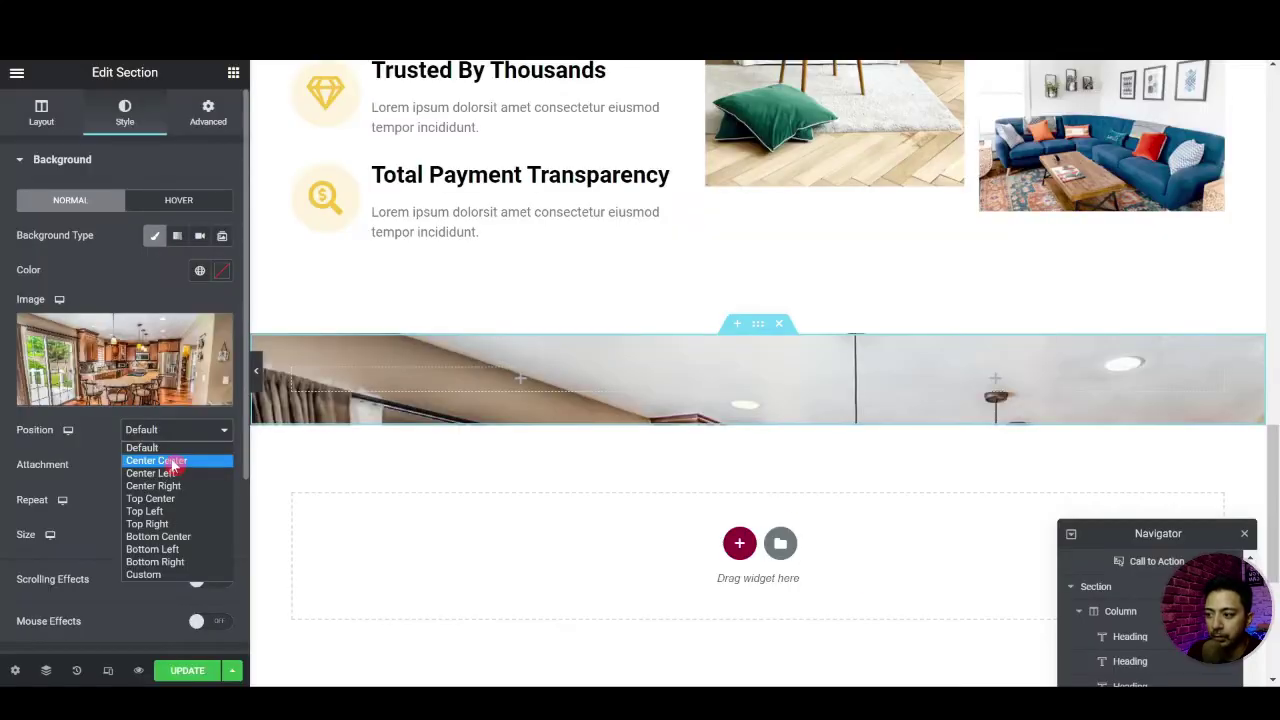
Set the background image's position to Center Center, repeat to No-repeat and size to Cover
left_click(172, 461)
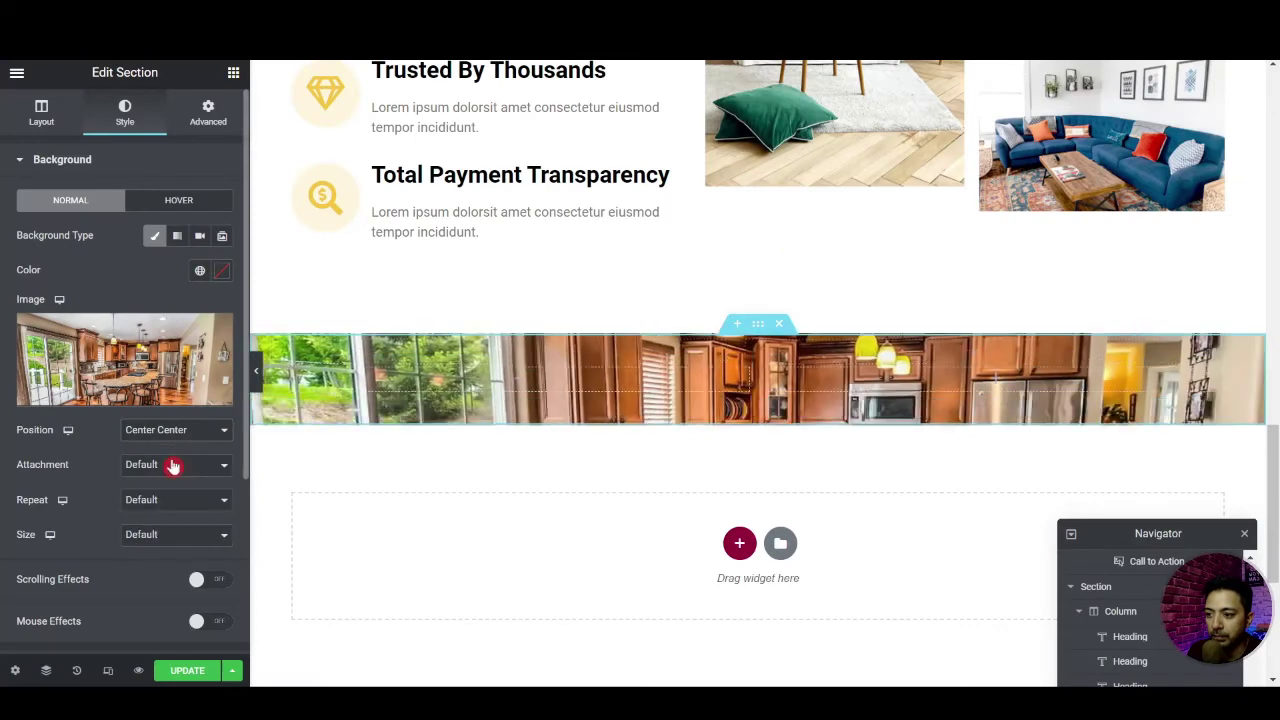
left_click(171, 475)
left_click(171, 477)
left_click(124, 501)
left_click(154, 531)
left_click(201, 534)
left_click(157, 578)
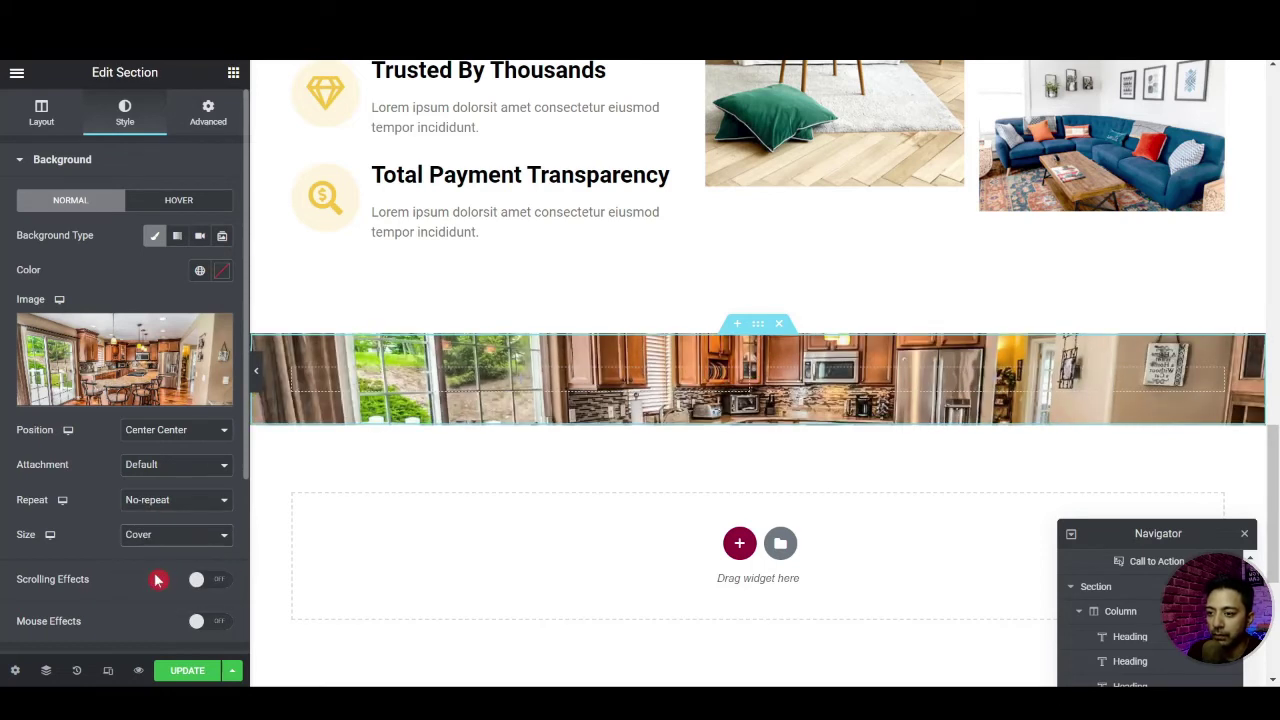
left_click(37, 161)
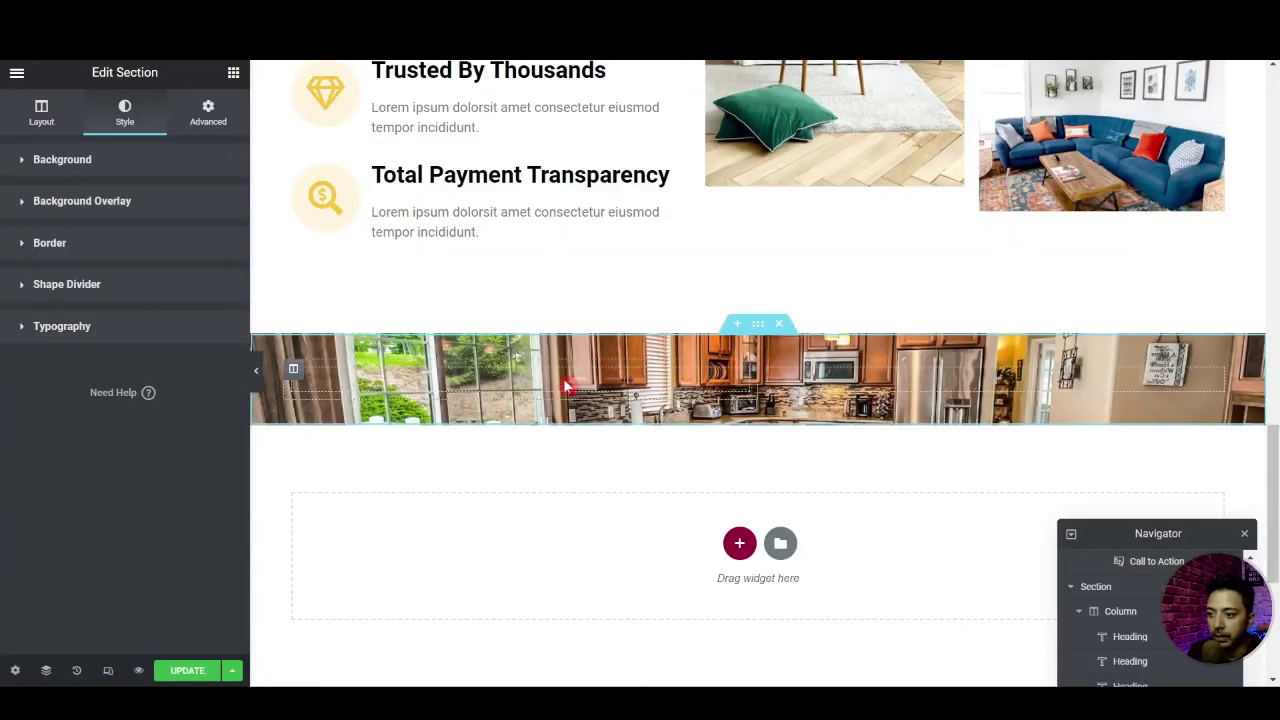
Copy the "Let's Take a Tour" and "Helping People to Find The Right Property" headings into the kitchen section's first column
left_click(567, 387)
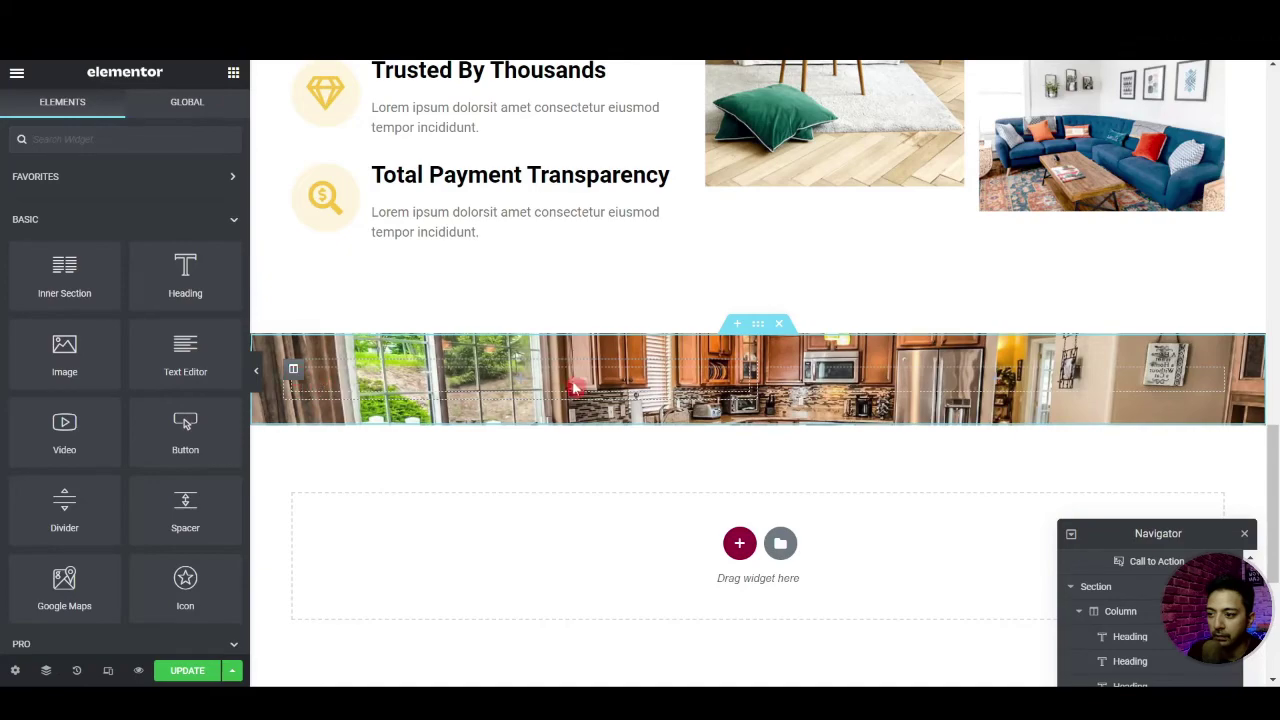
scroll(565, 385, "up", 4)
right_click(382, 155)
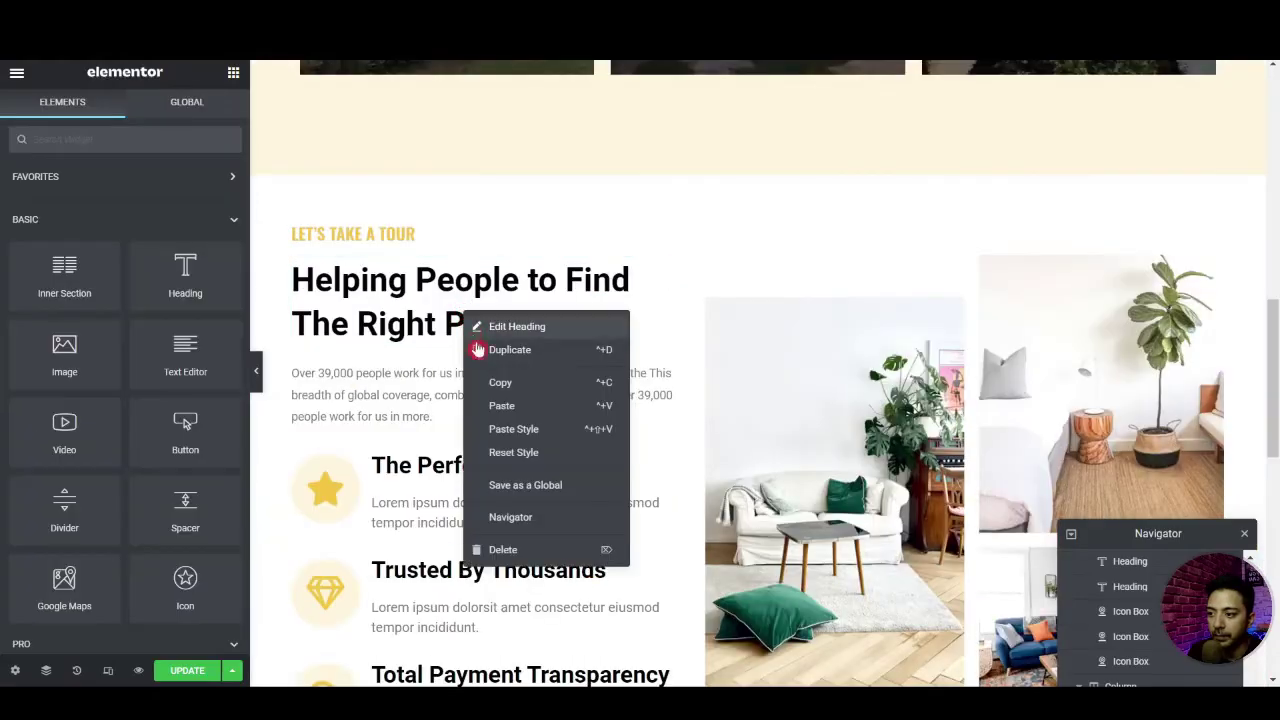
left_click(491, 382)
scroll(657, 428, "down", 5)
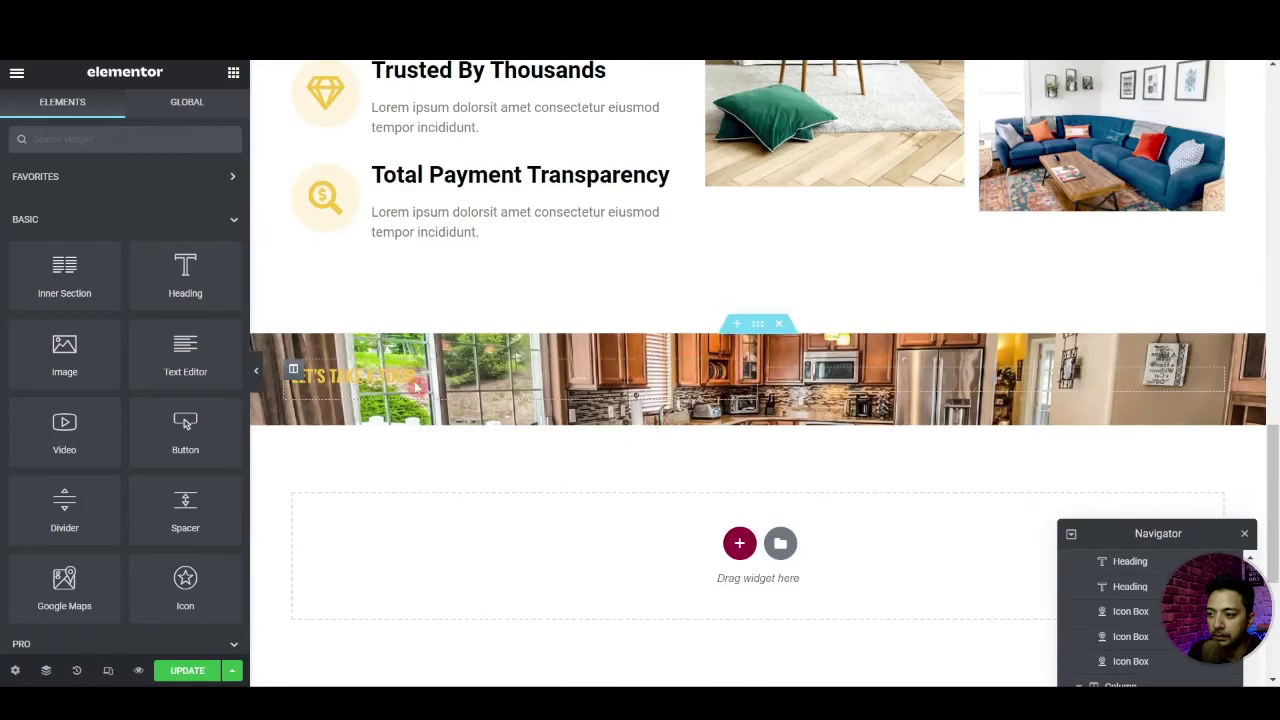
right_click(412, 382)
left_click(447, 469)
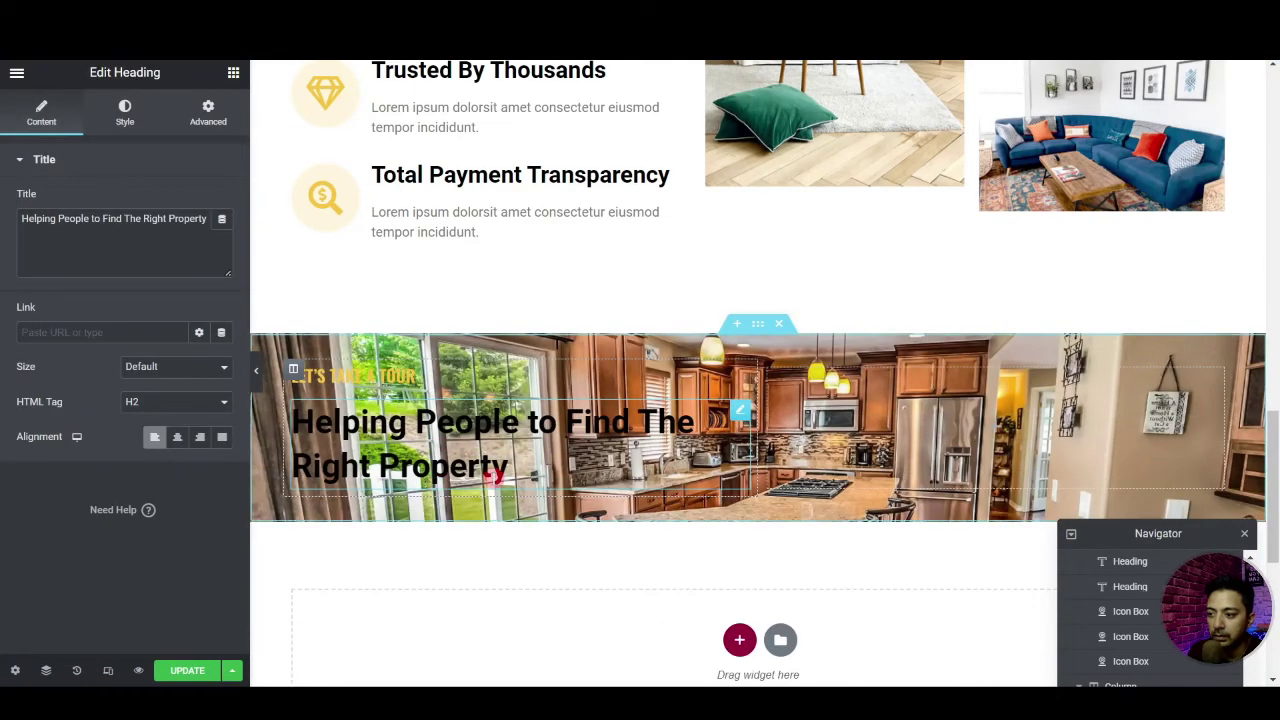
Add a classic background overlay to the kitchen section in the global Primary color with 0.42 opacity
left_click(758, 323)
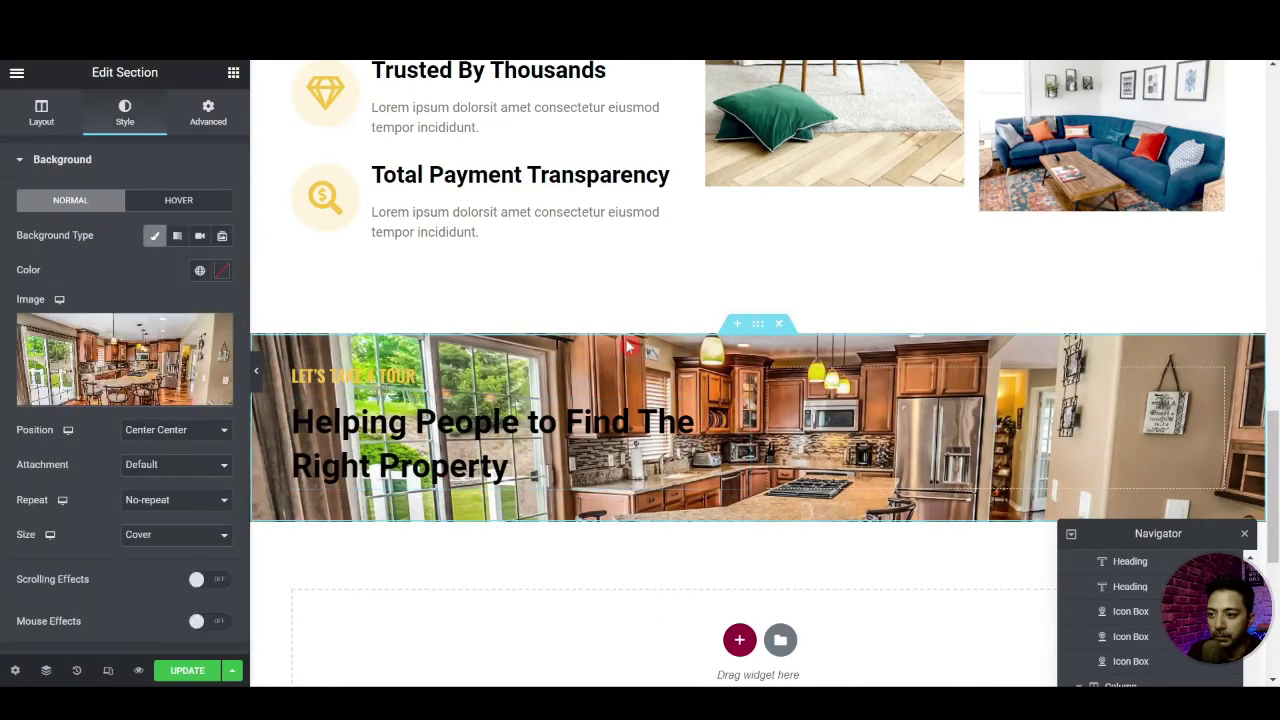
scroll(134, 363, "down", 5)
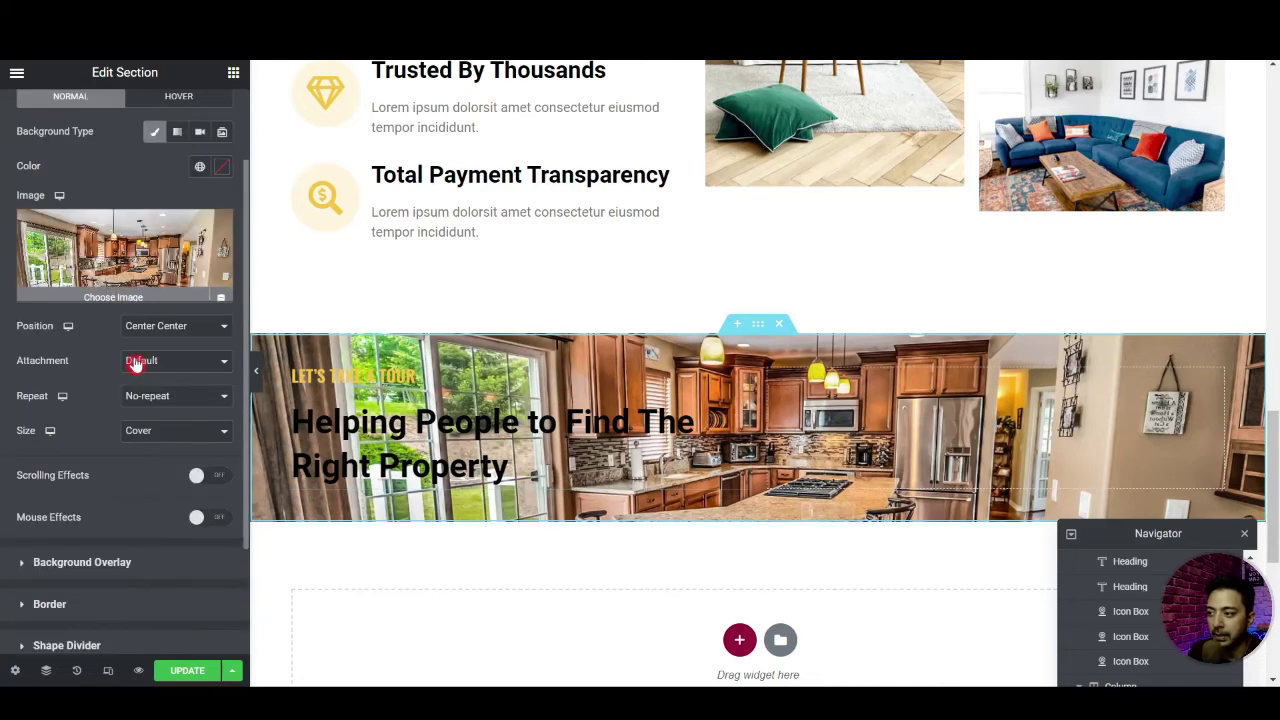
left_click(38, 415)
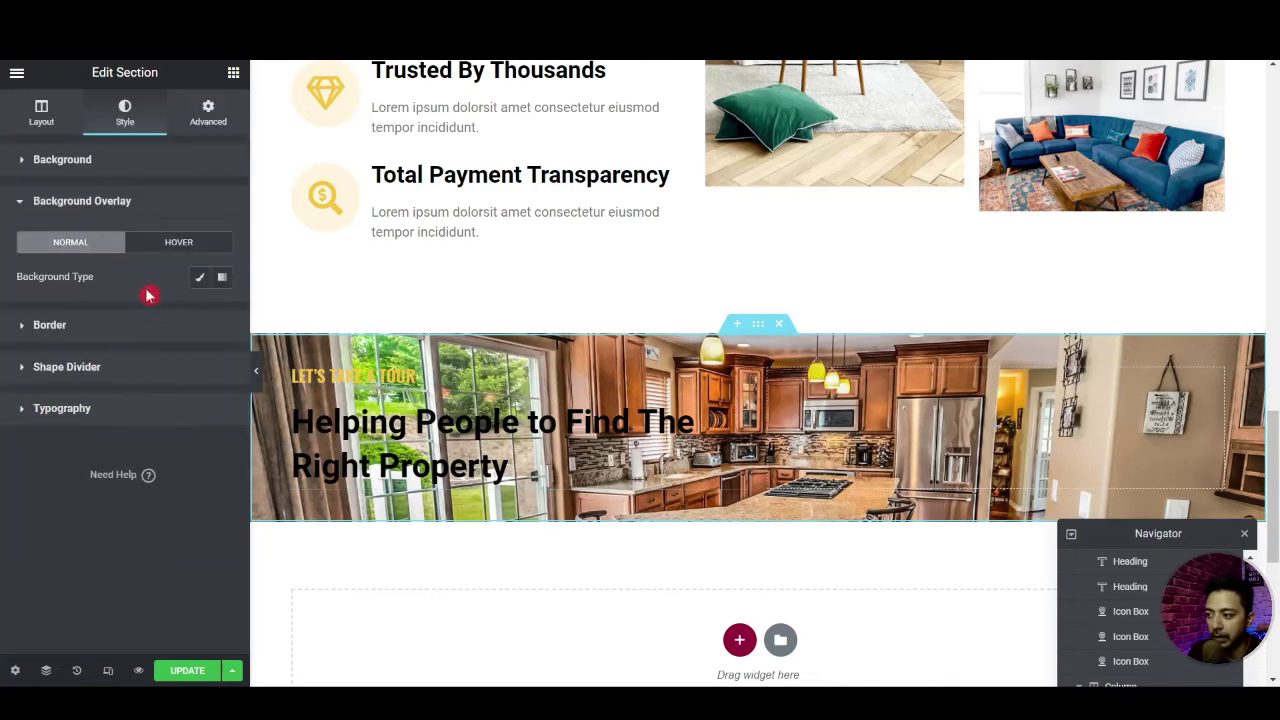
left_click(199, 277)
left_click(200, 312)
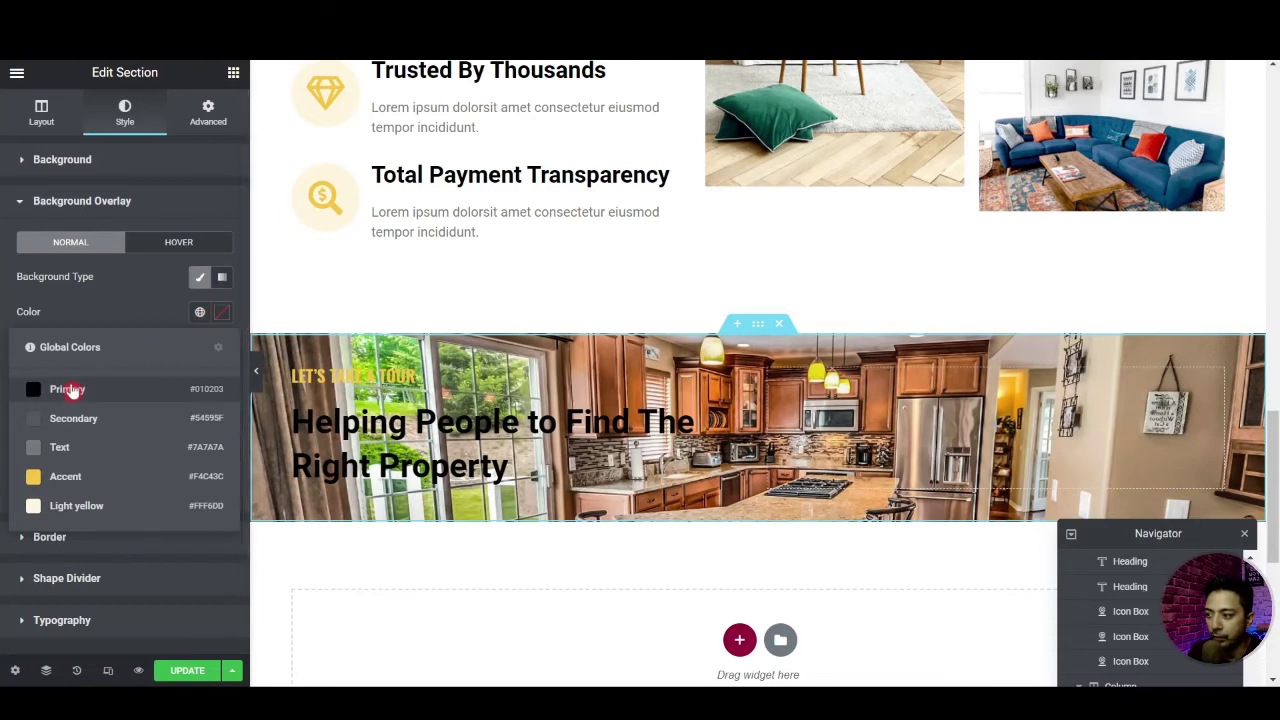
left_click(68, 389)
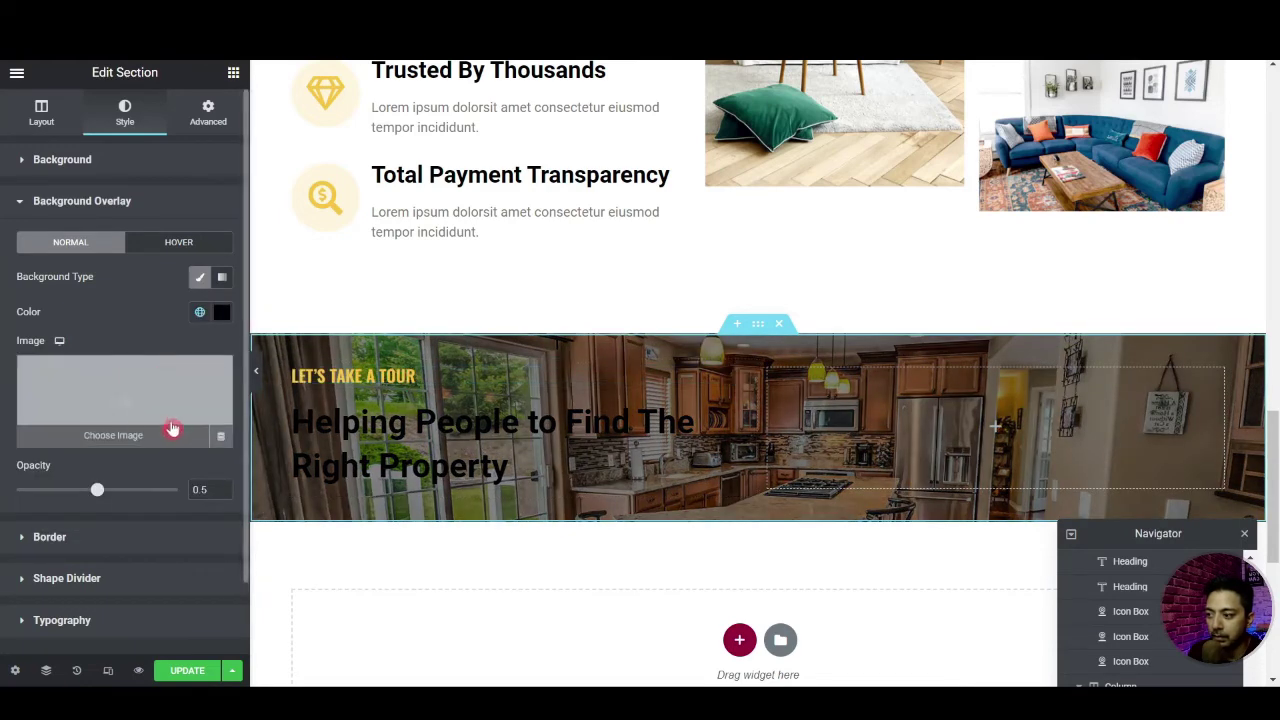
mouse_move(98, 494)
left_mouse_down()
mouse_move(66, 494)
mouse_move(87, 501)
left_mouse_up()
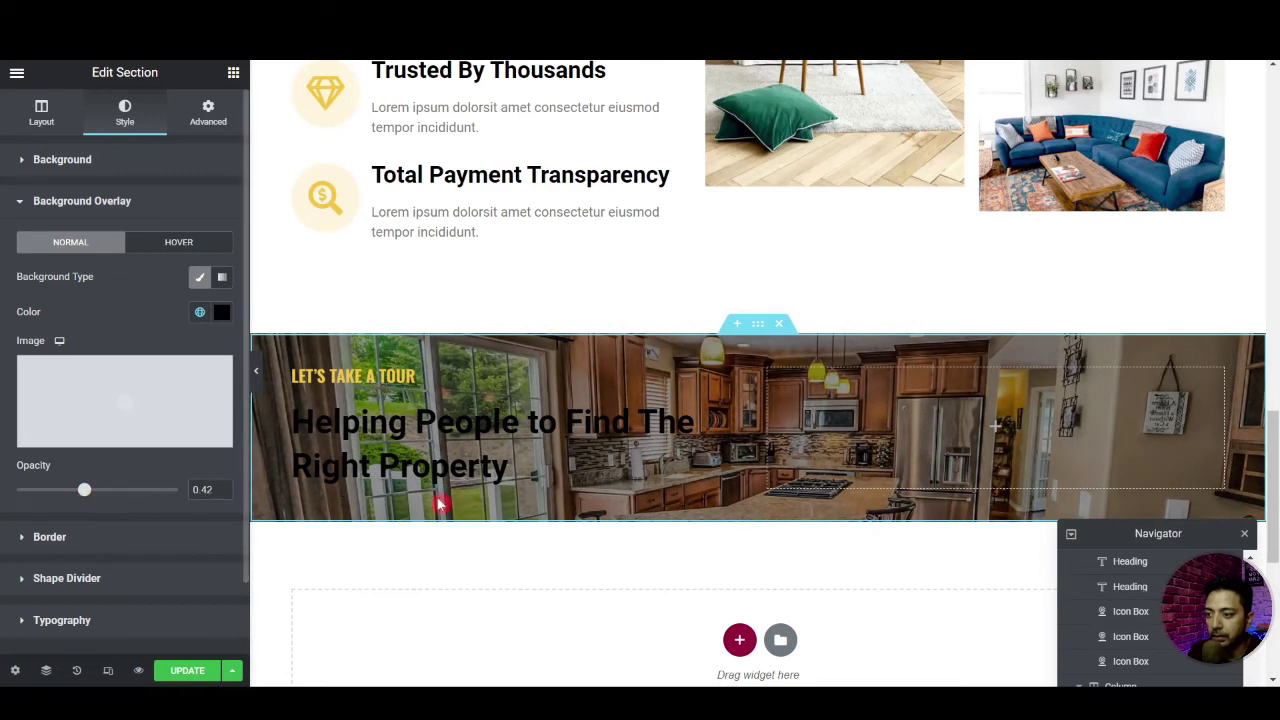
Give the column holding the headings a classic background in the global Light yellow color
left_click(294, 372)
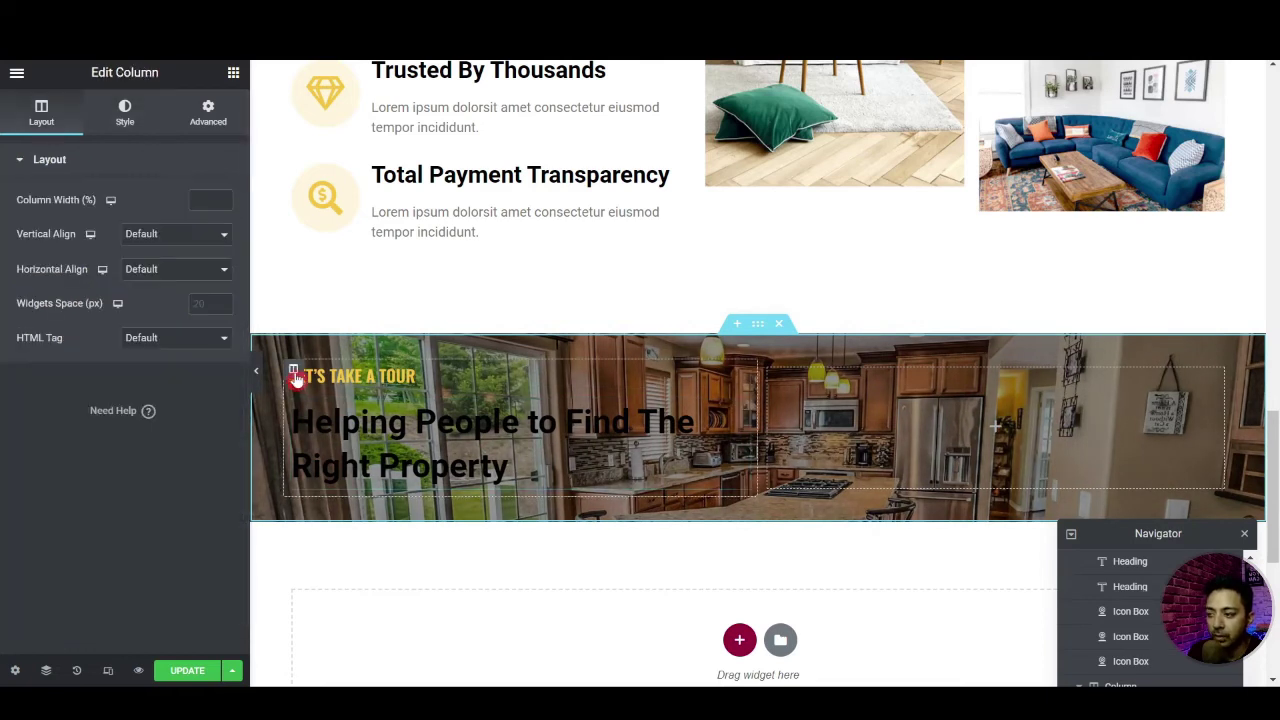
left_click(130, 120)
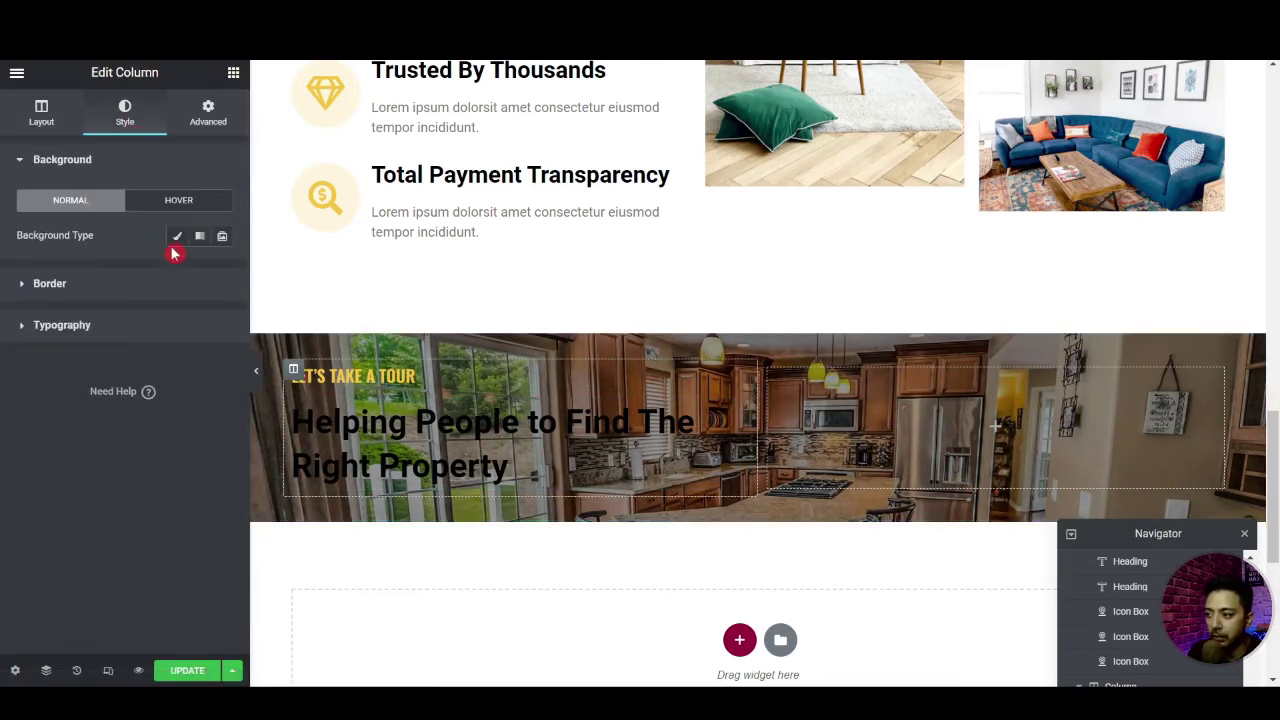
left_click(176, 237)
left_click(198, 272)
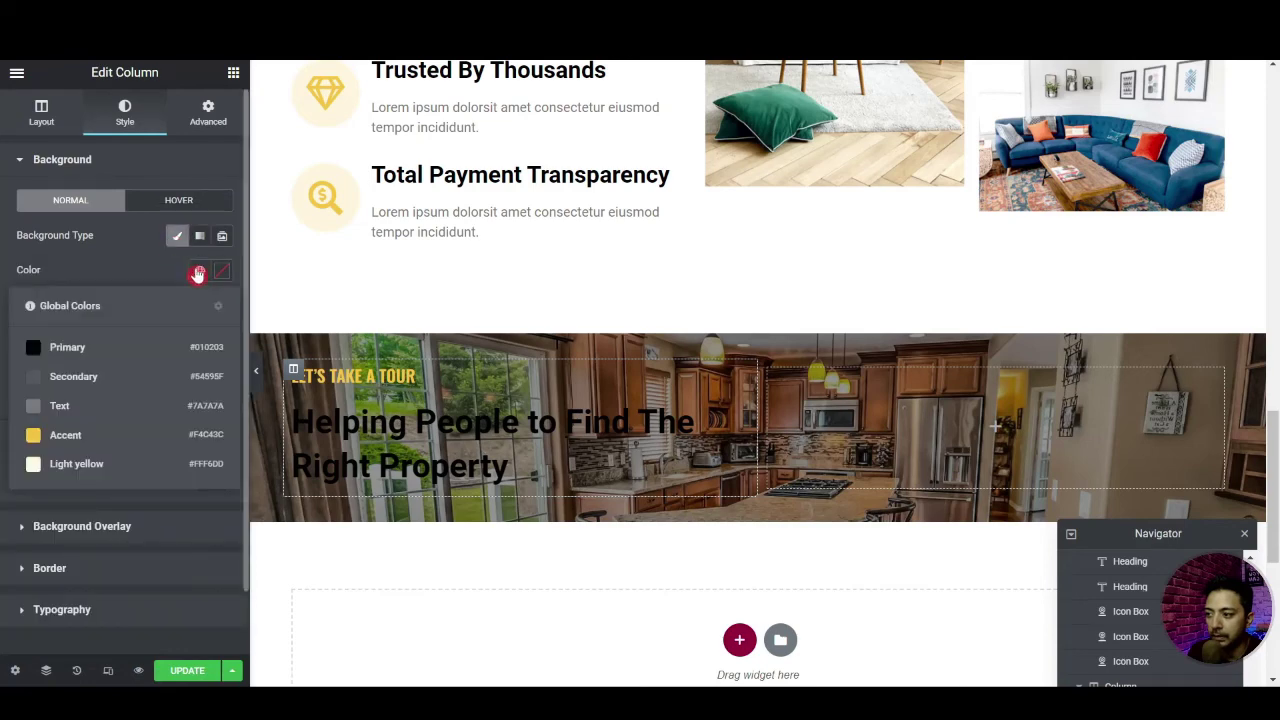
left_click(65, 466)
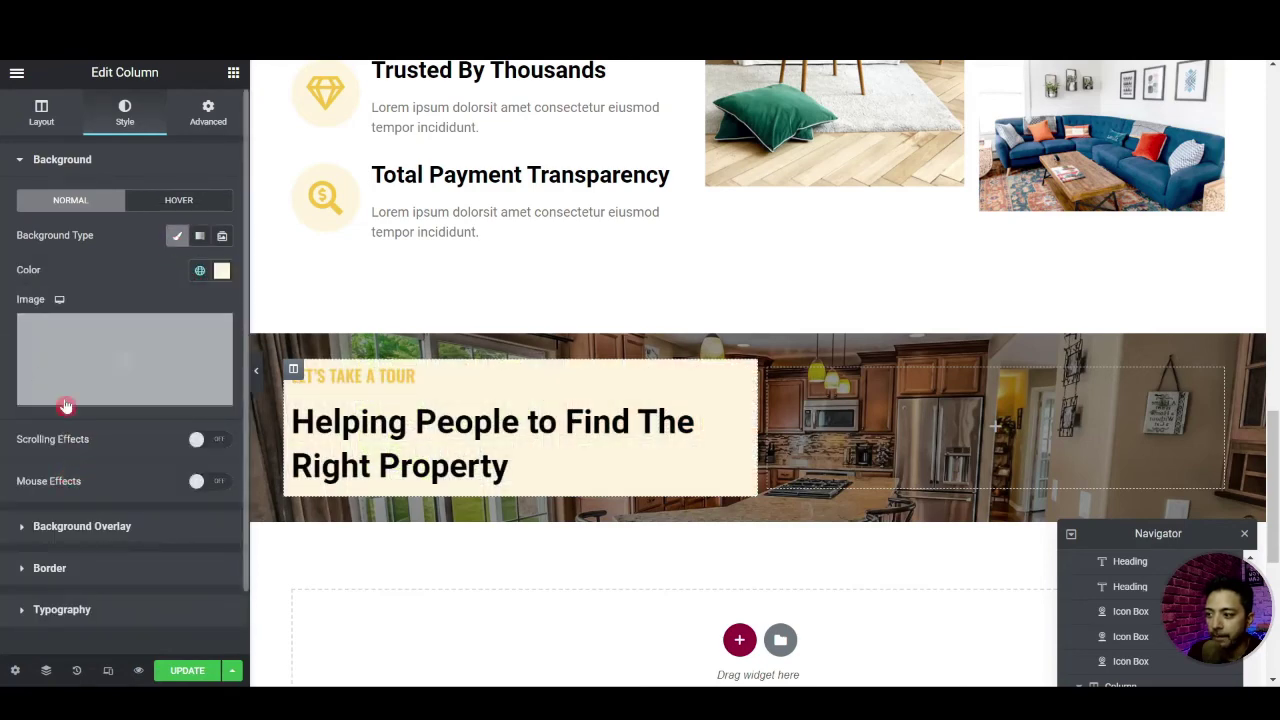
Set the heading column's border radius to 15 px on all corners
left_click(96, 567)
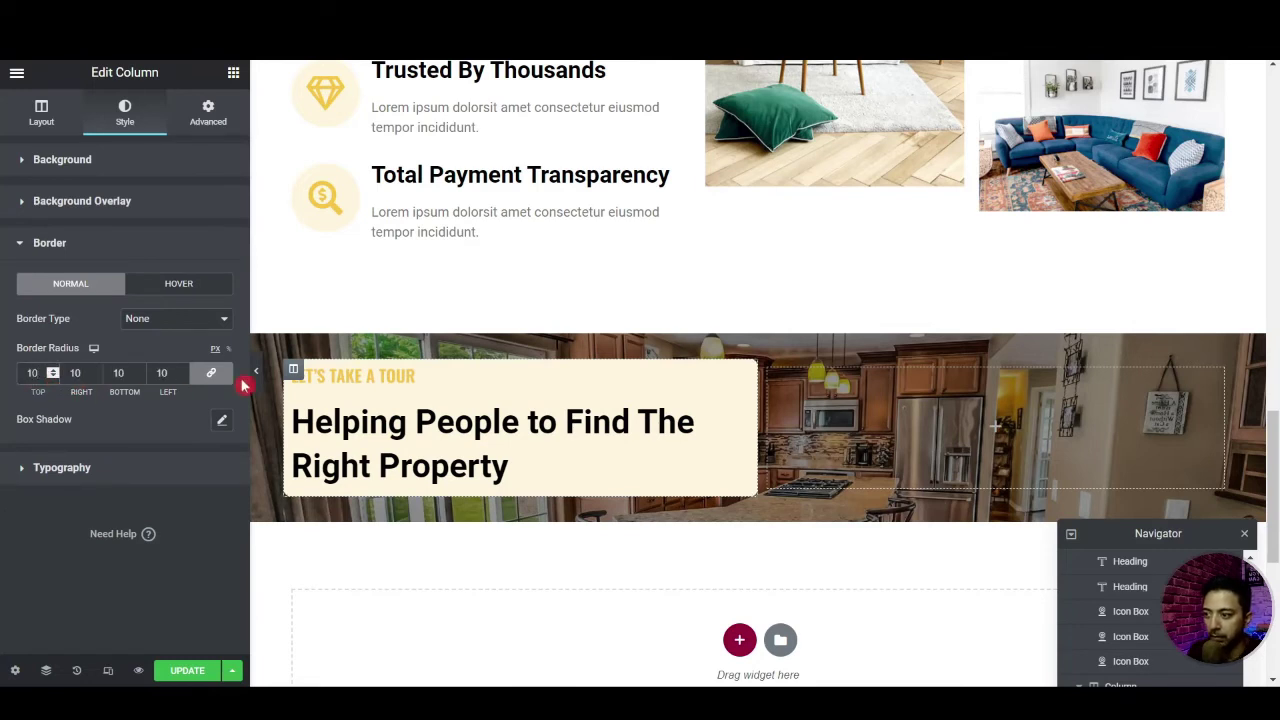
type("1")
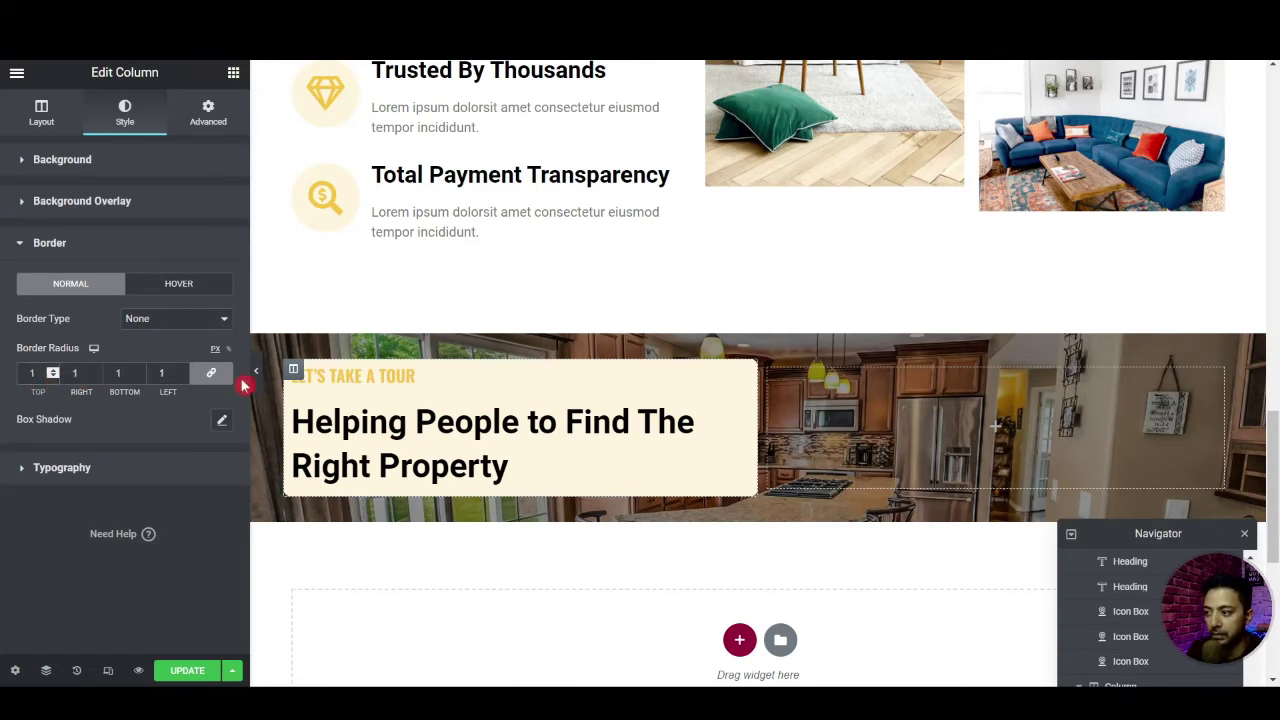
type("5")
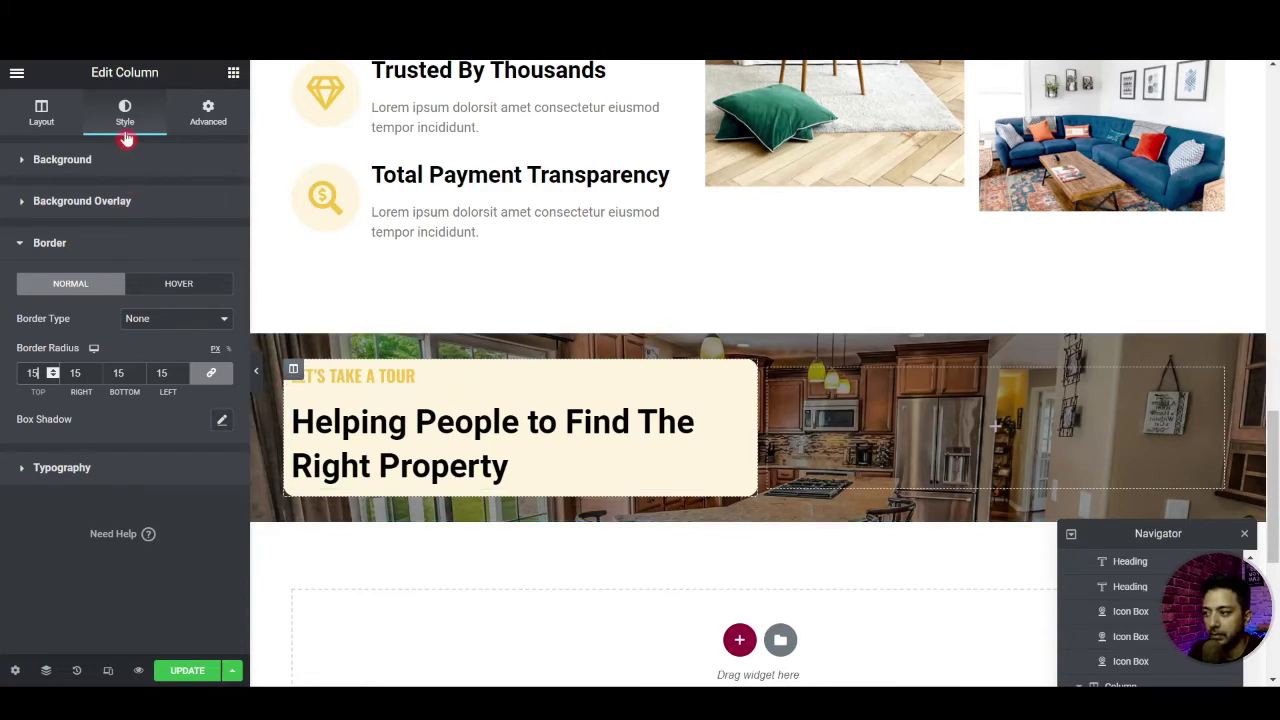
Set the heading column's padding to 20 px on all sides
left_click(210, 118)
left_click(38, 285)
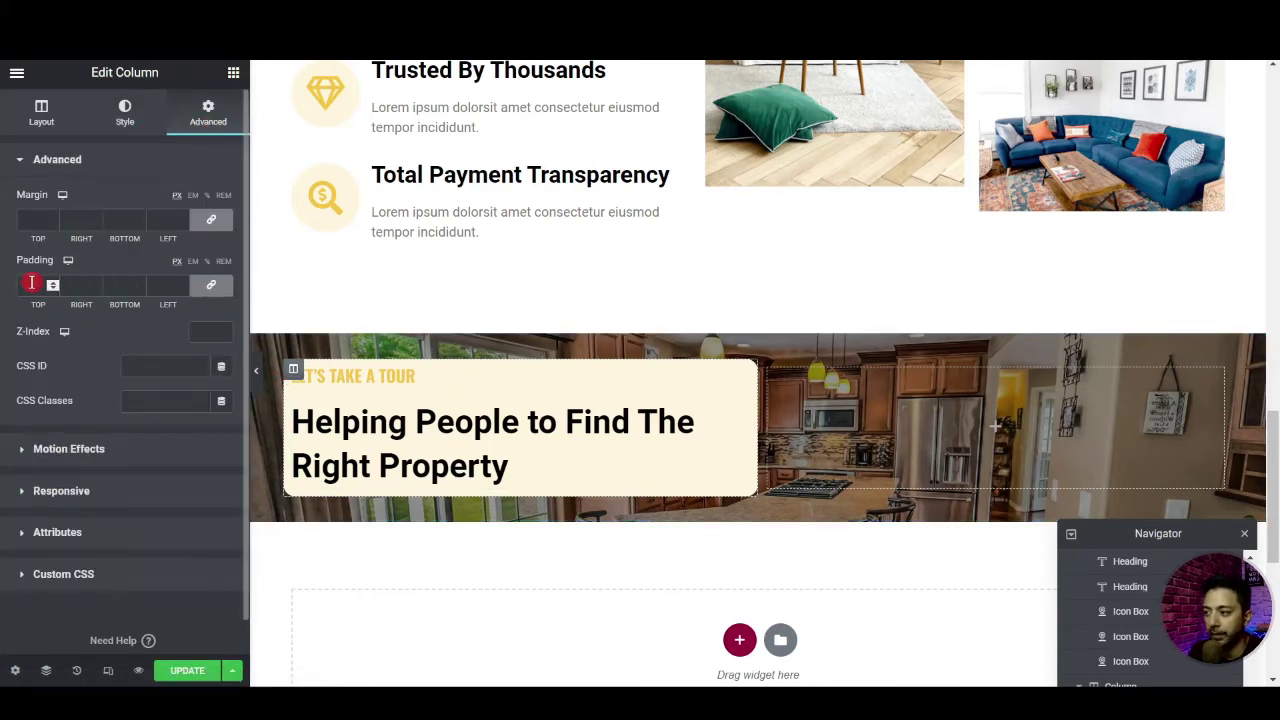
type("20")
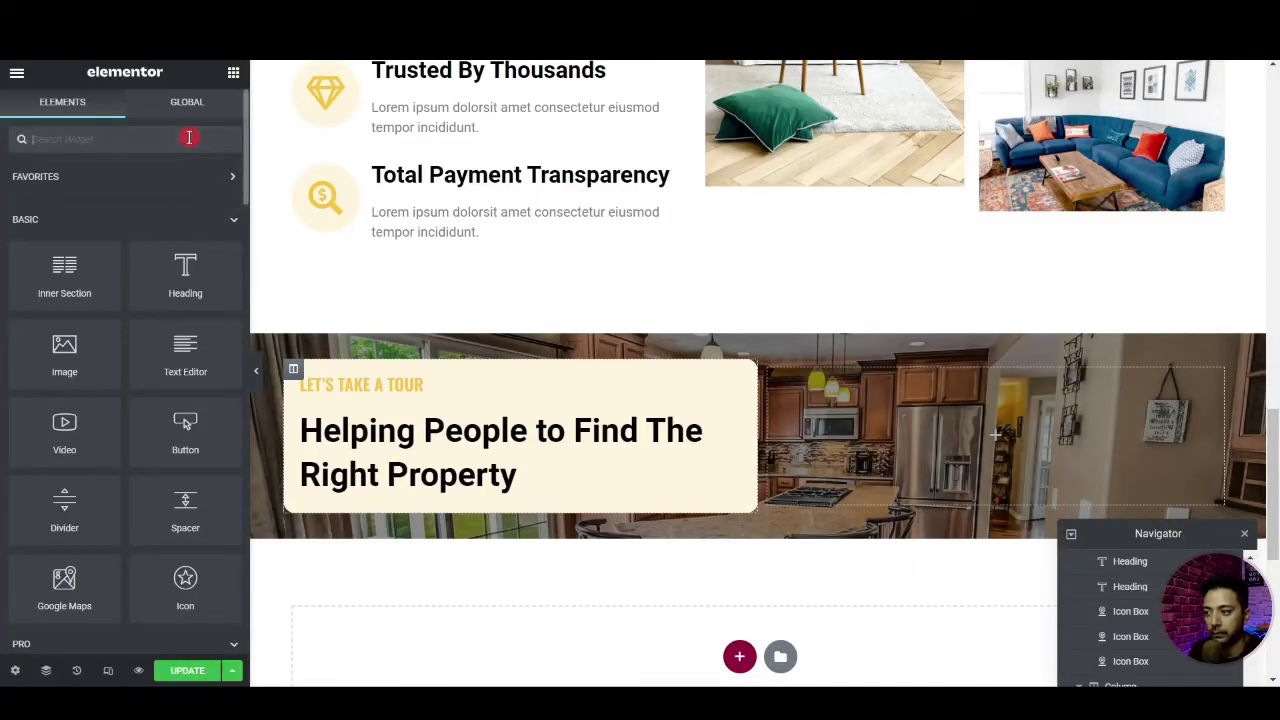
Add an Icon List widget below the column's headings and remove its second and third items
type("icon")
left_click_drag(52, 272, 455, 488)
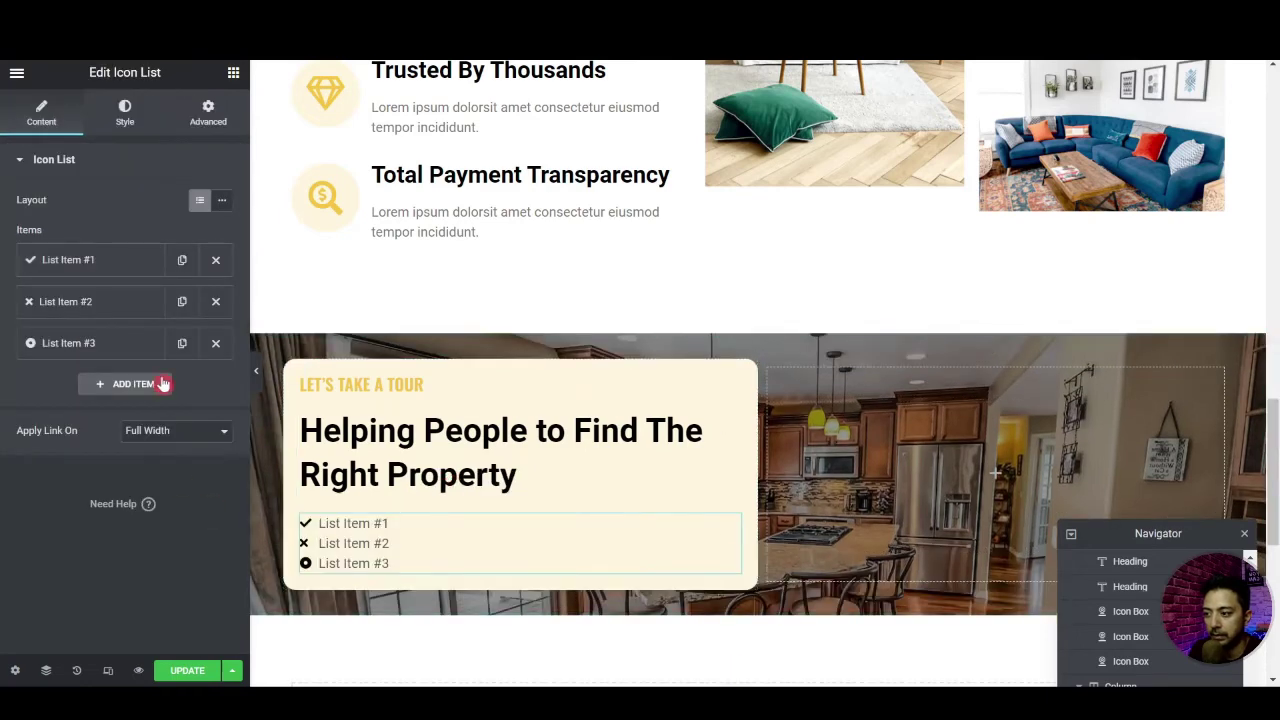
left_click(215, 343)
left_click(215, 301)
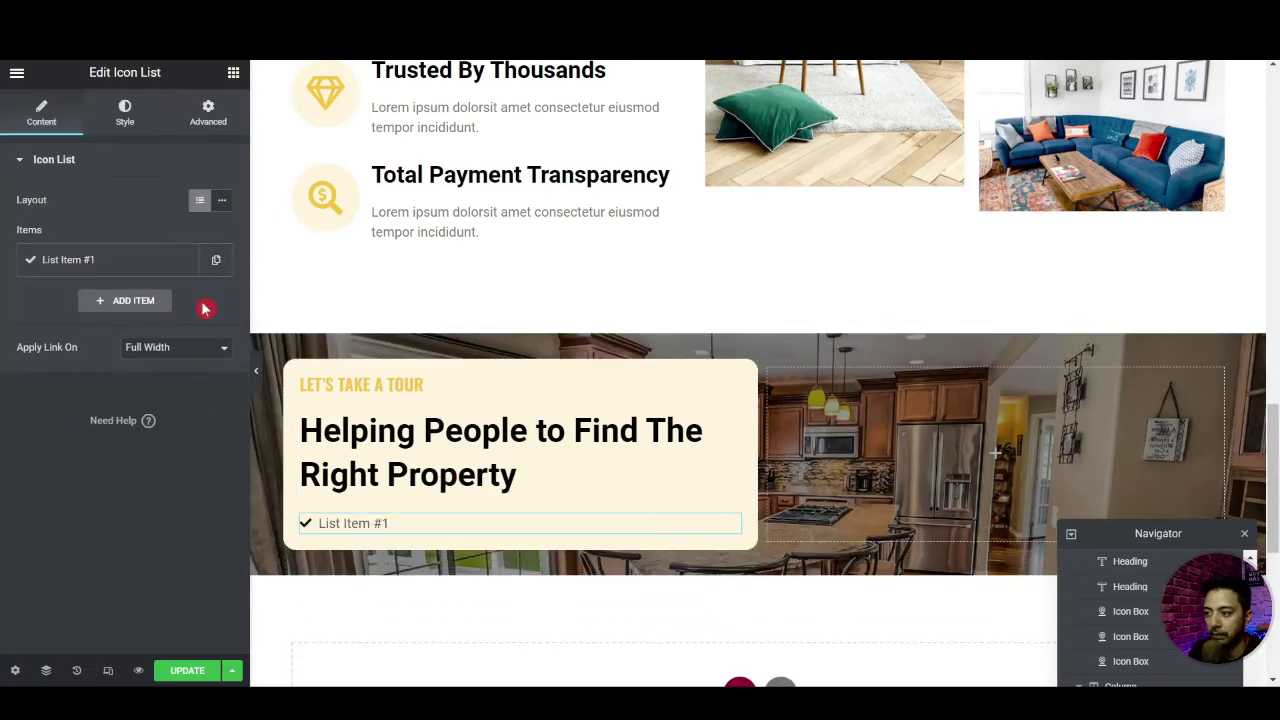
Set the remaining list item's text to "View Video"
left_click(116, 273)
left_click(113, 318)
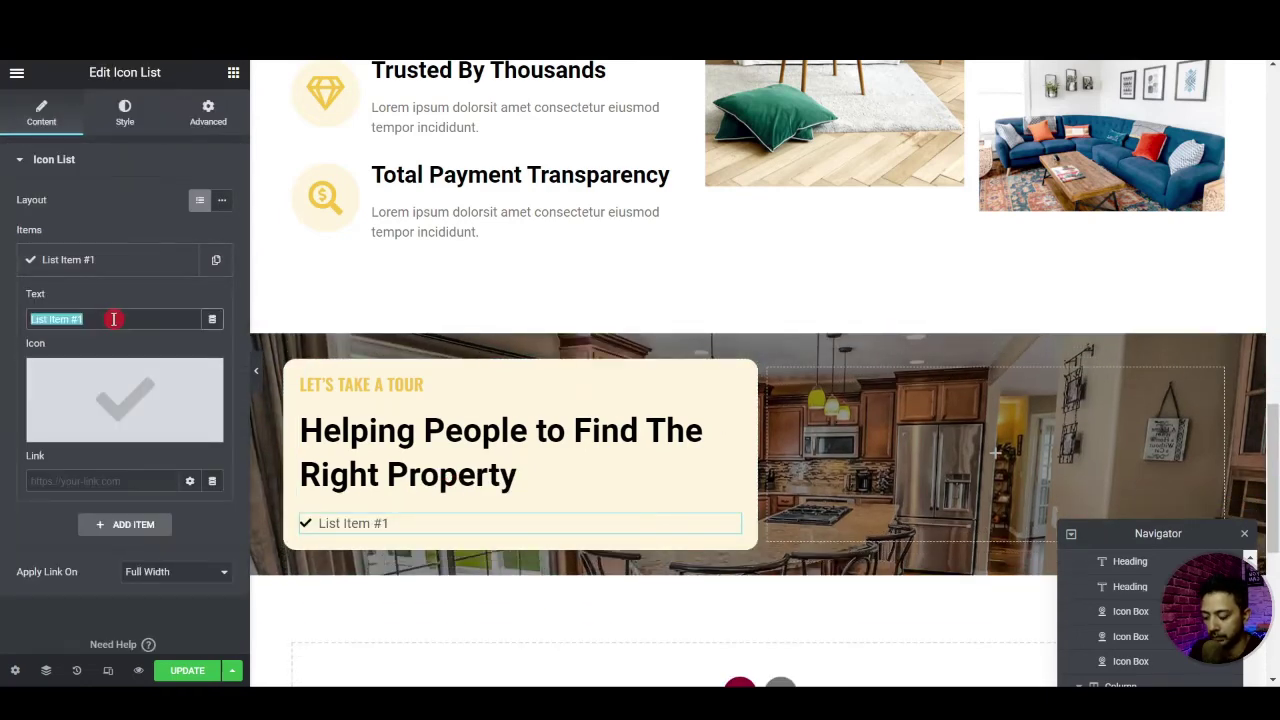
type("View Vi")
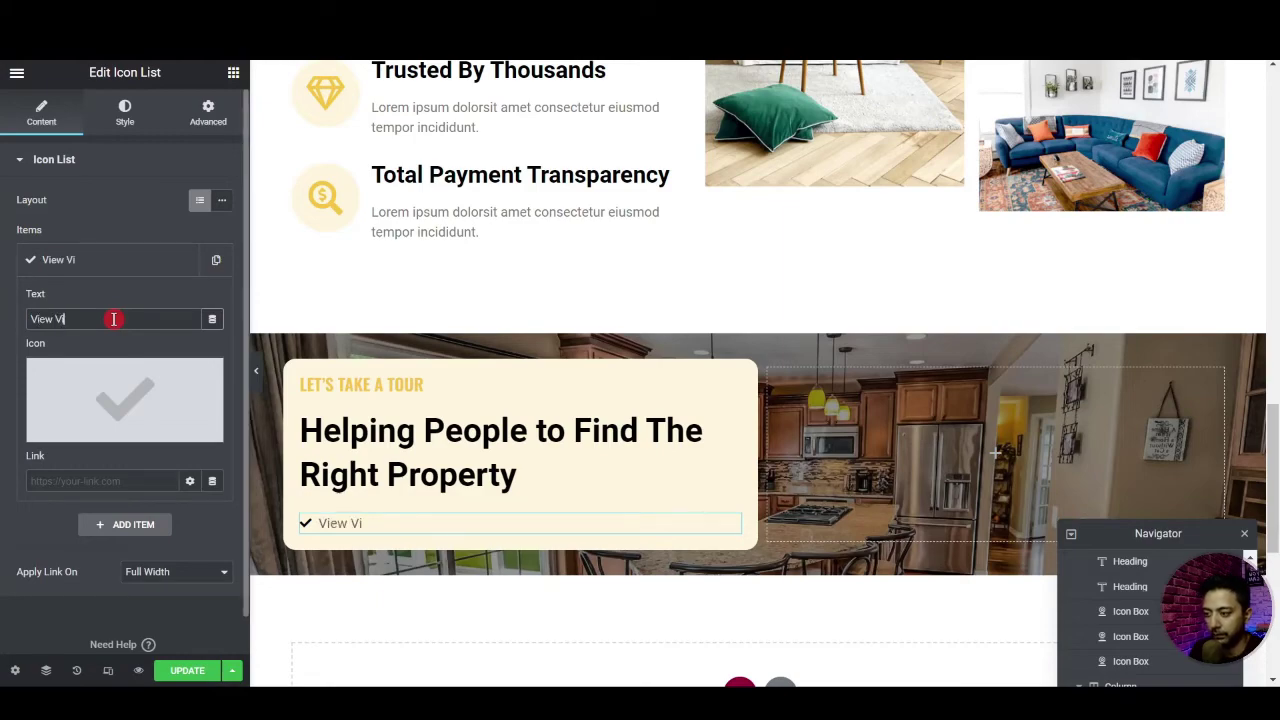
type("deo")
Replace the View Video item's check mark with the circled play icon and set its link to "#"
left_click(111, 386)
left_click(551, 142)
type("vide")
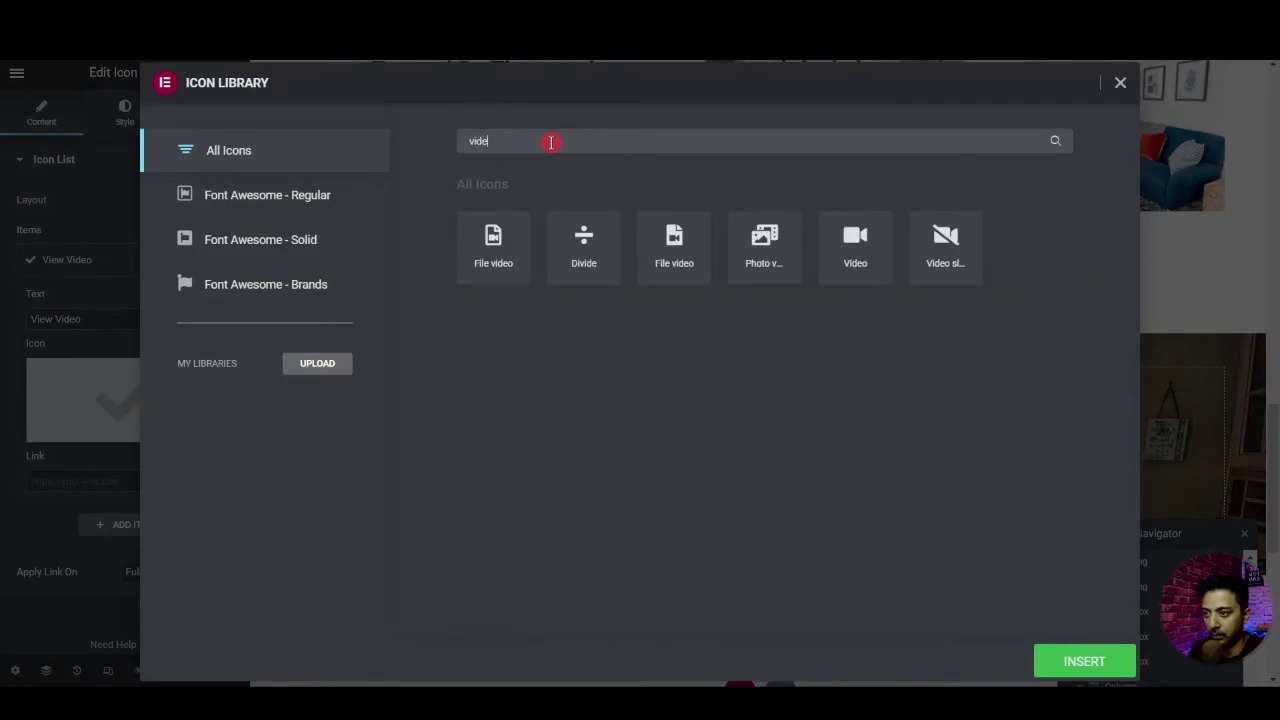
key("BackSpace")
key("BackSpace")
key("BackSpace")
type("pla")
double_click(673, 335)
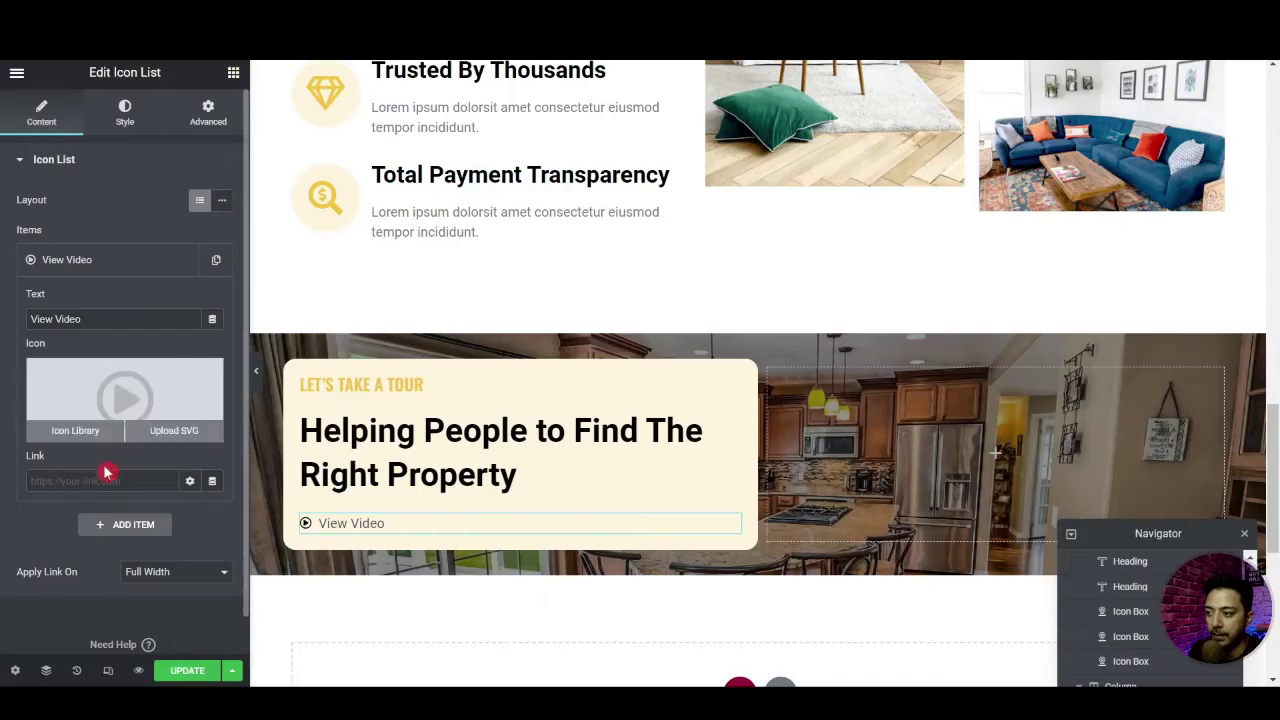
left_click(111, 483)
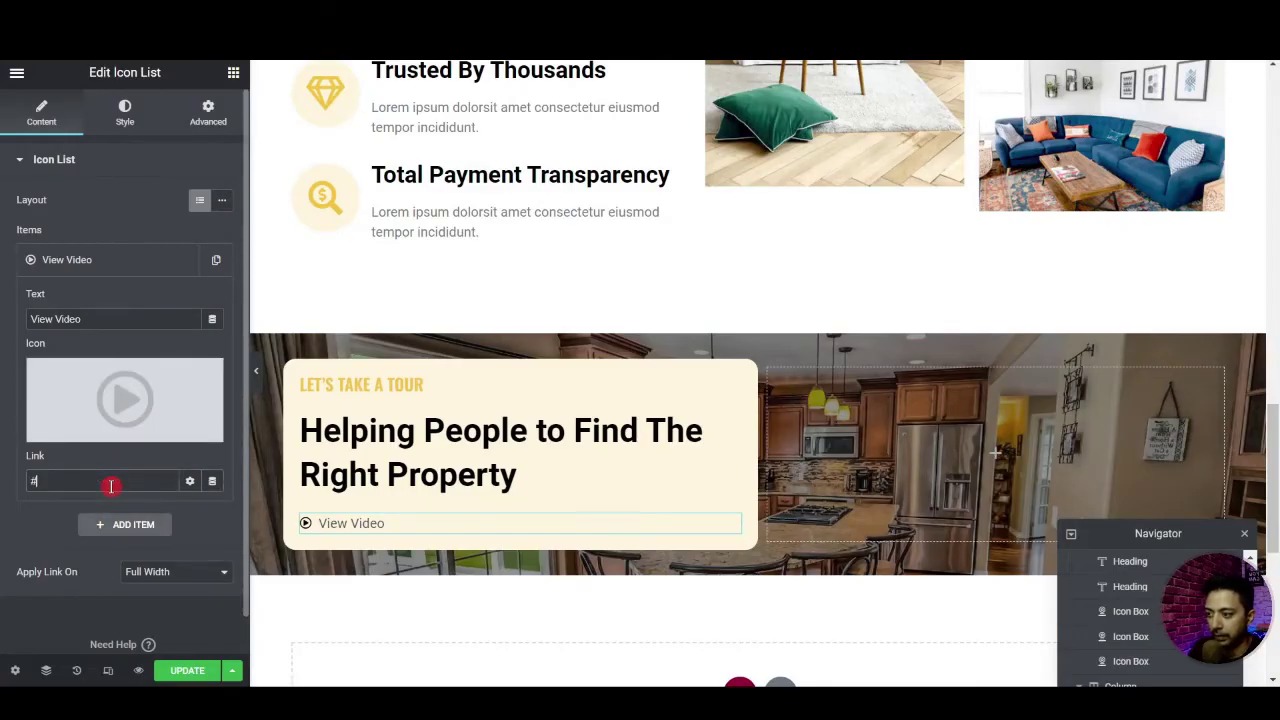
Color the View Video play icon with the global Accent color and enlarge it to more than twice its size
left_click(125, 110)
left_click(28, 343)
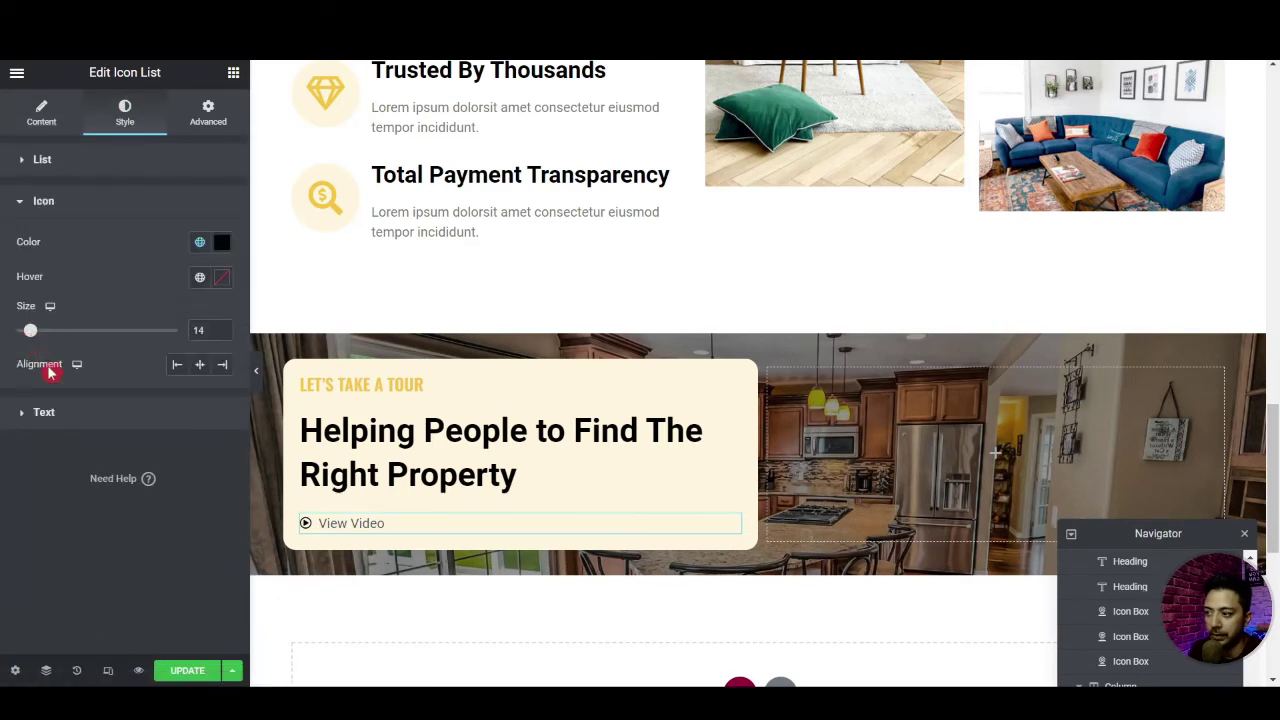
left_click(200, 242)
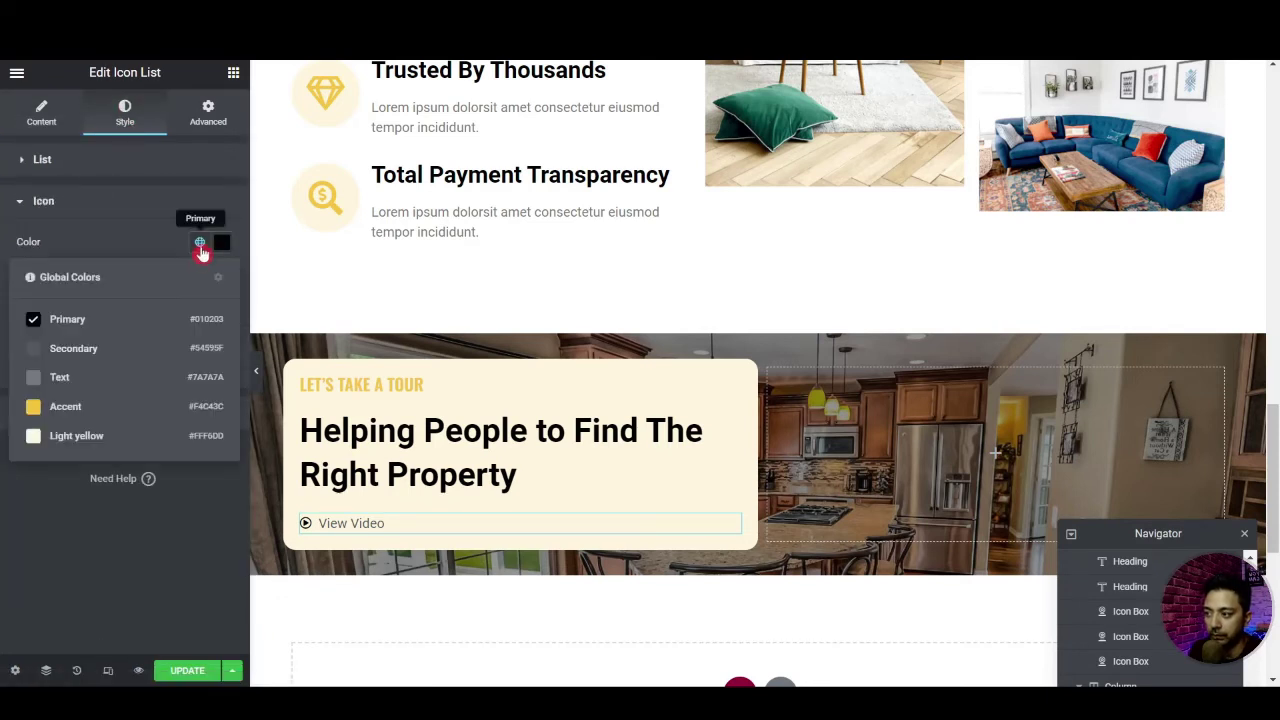
left_click(110, 408)
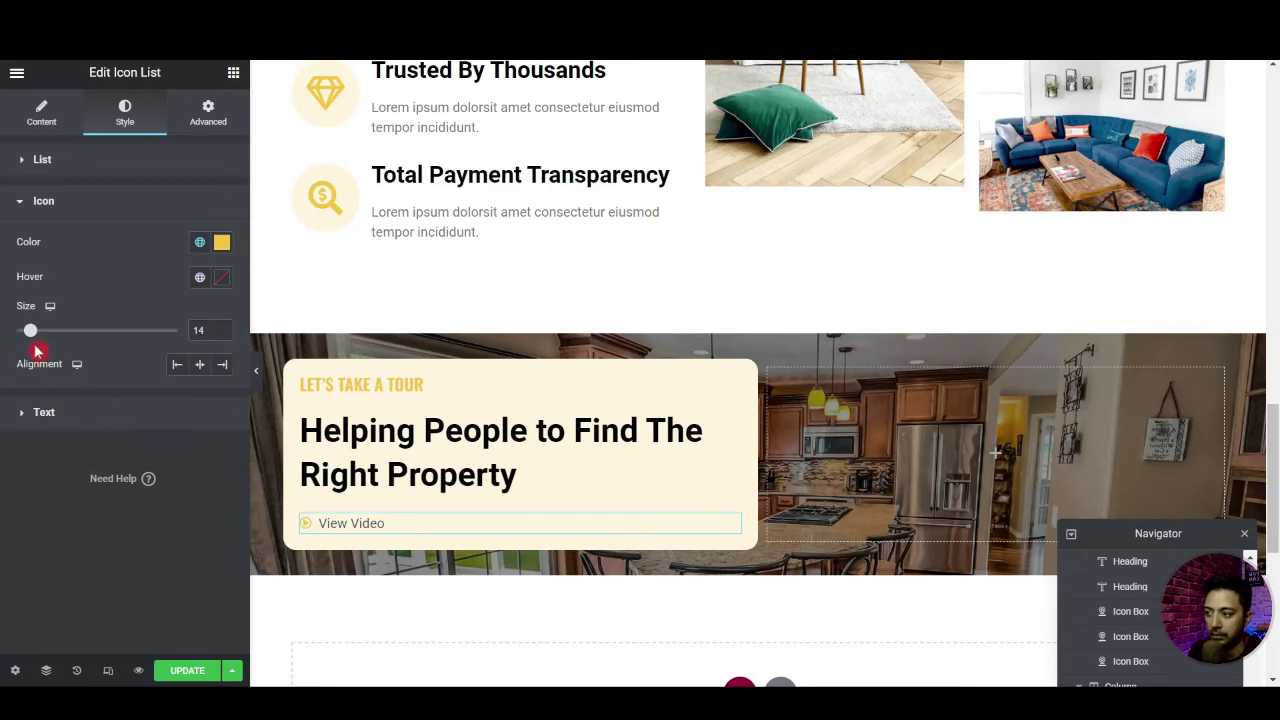
left_click_drag(33, 341, 80, 346)
Set the View Video text's font size to 16 px, keeping the Secondary global color
left_click(44, 413)
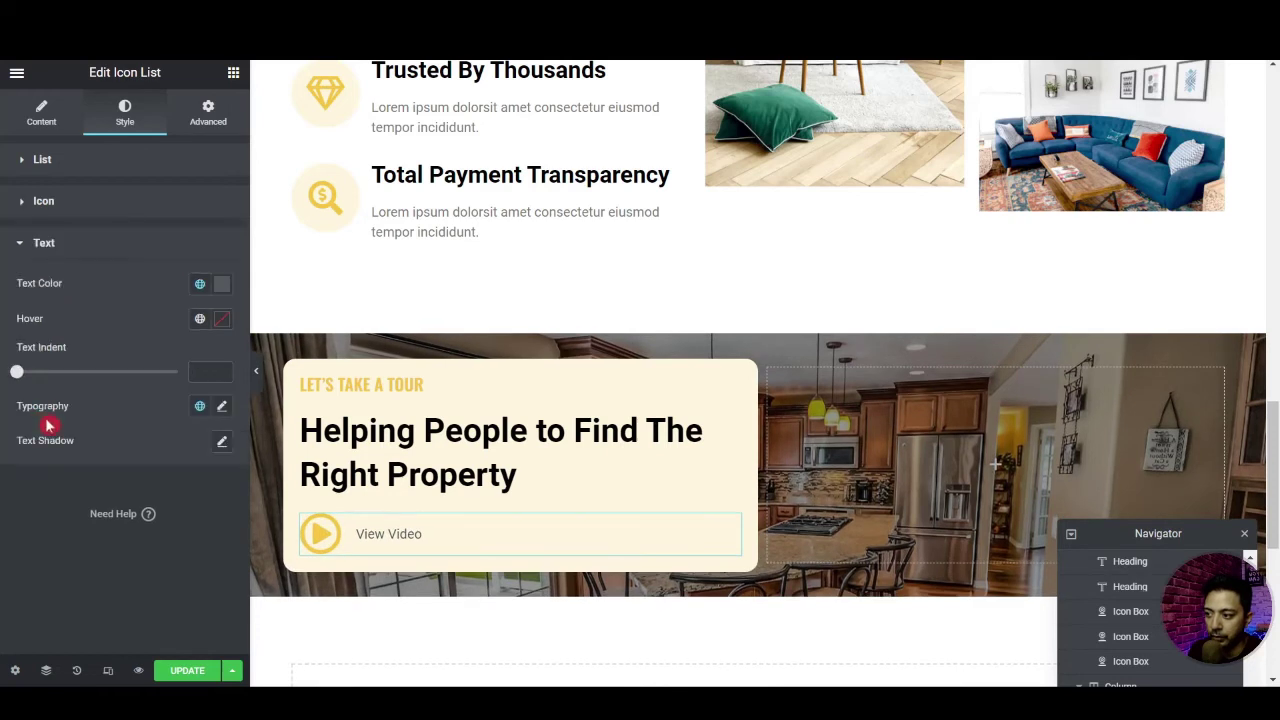
left_click(221, 410)
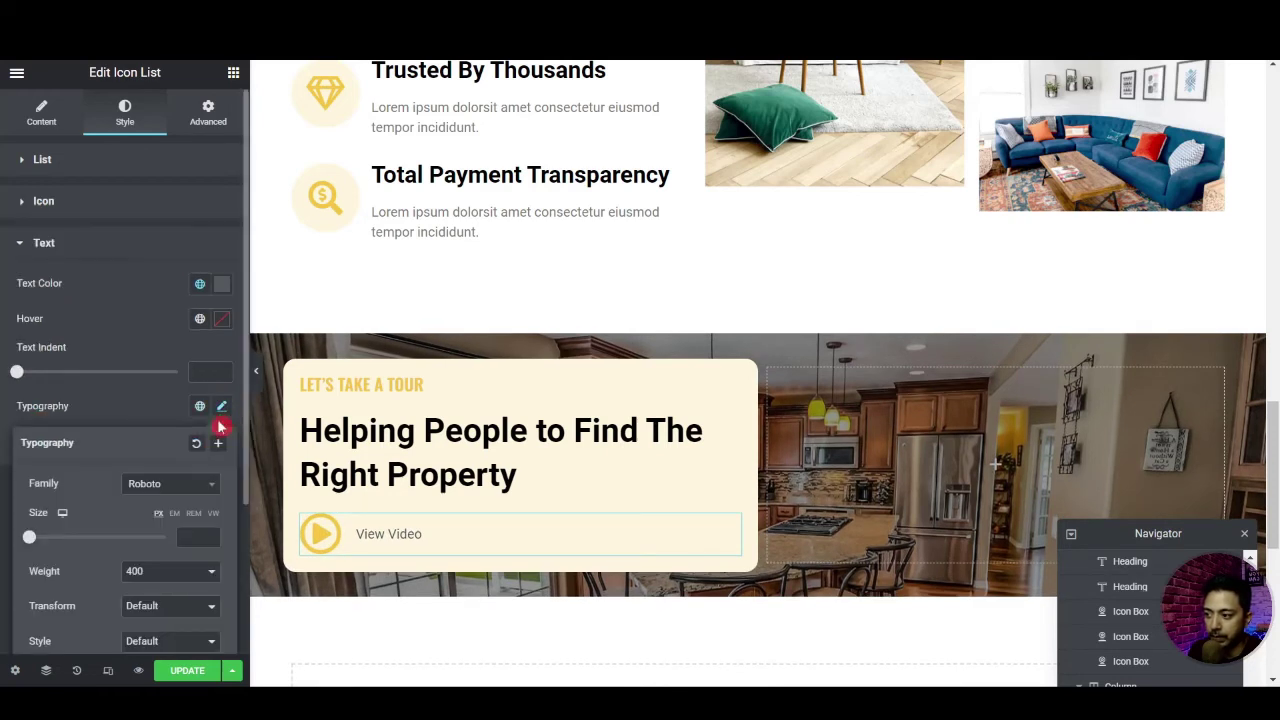
left_click(190, 528)
type("16")
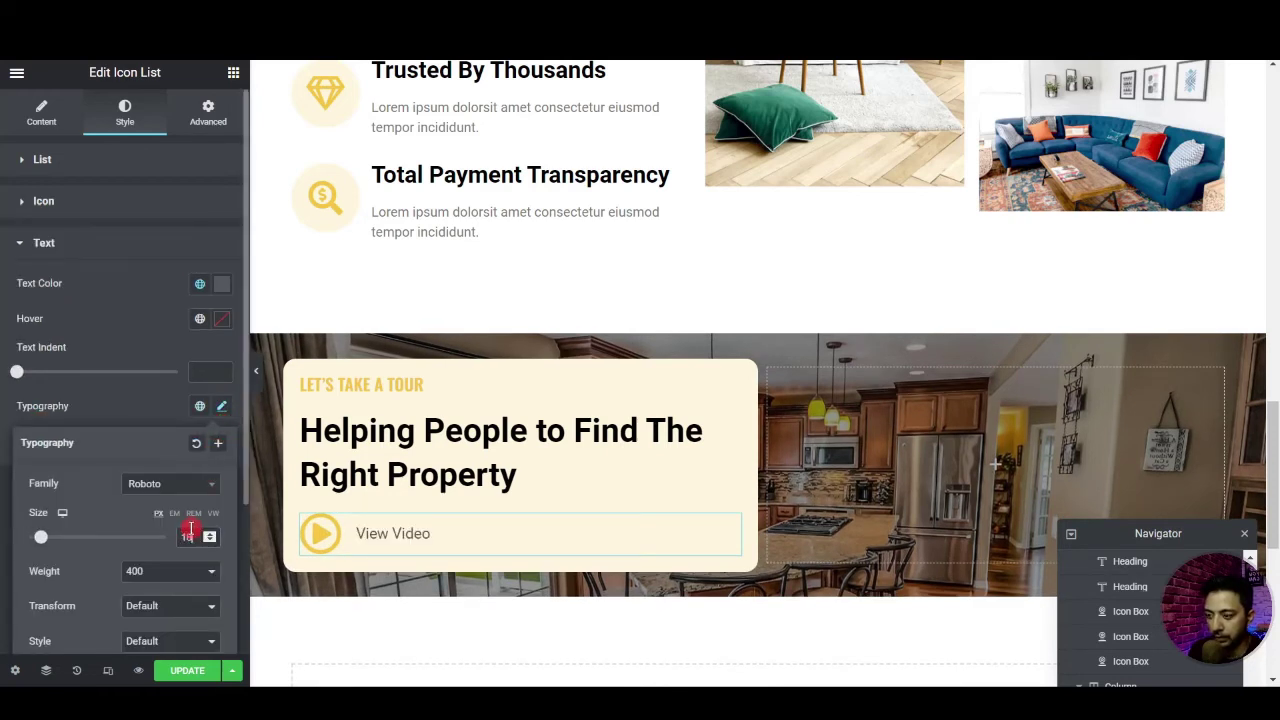
left_click(200, 284)
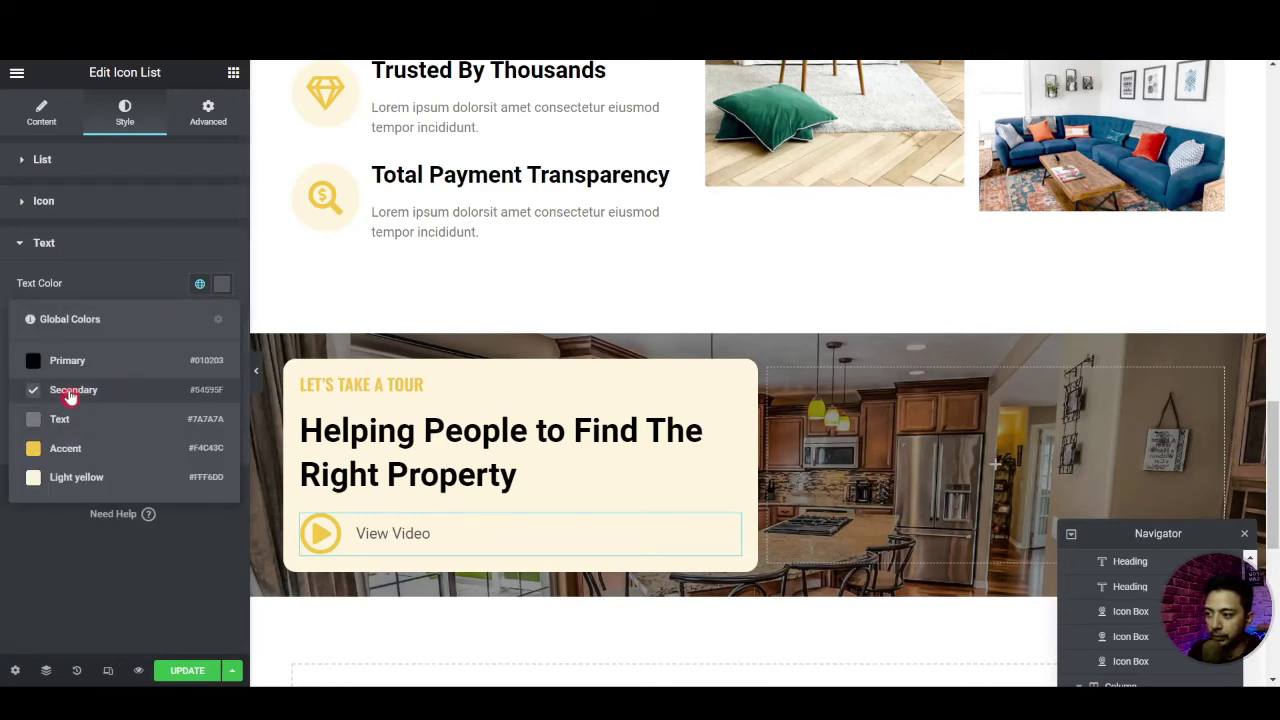
left_click(78, 545)
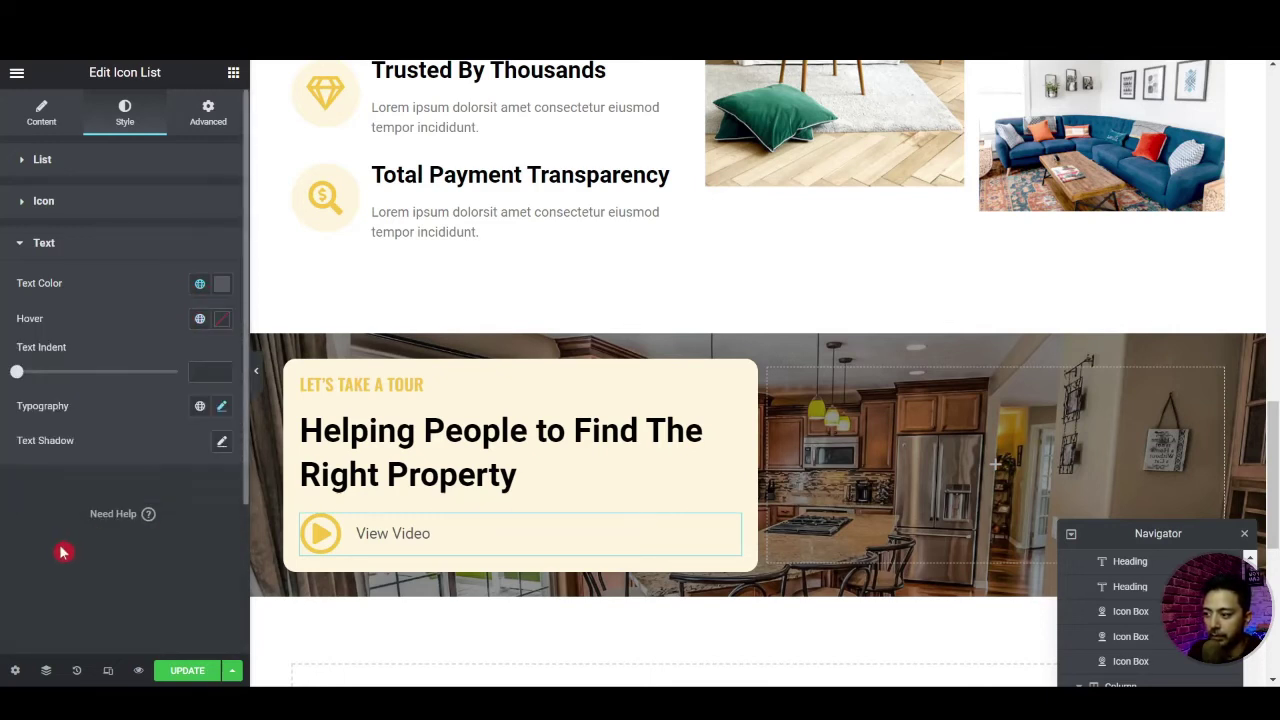
Set the cream heading column's padding to 40 px on all sides
left_click(563, 347)
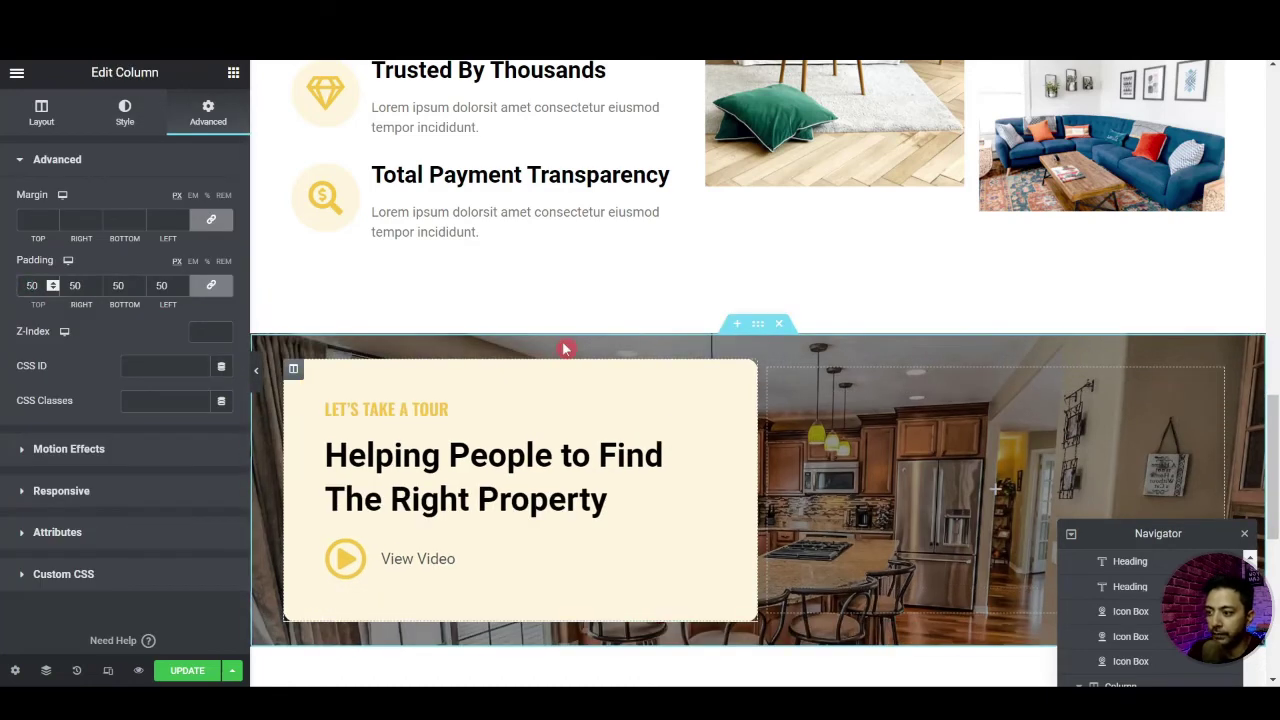
type("40")
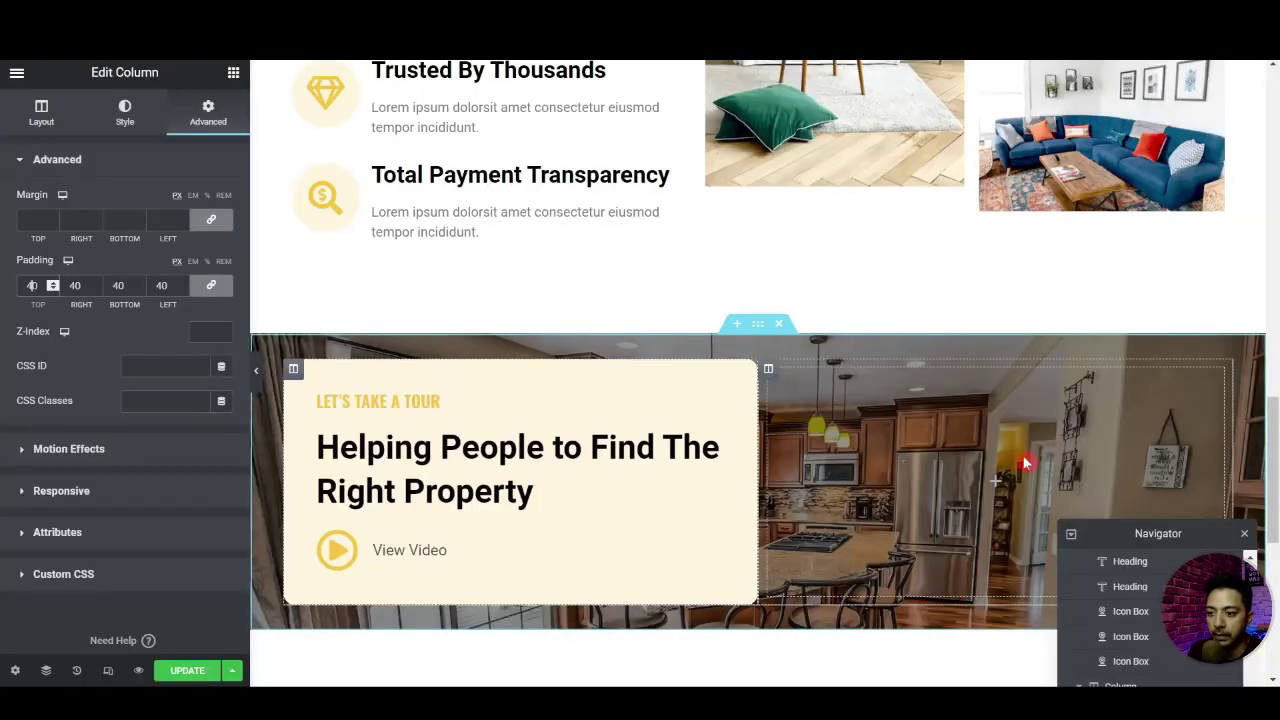
Add a Heading widget to the empty column beside the cream box, reading "Property For All" and center-aligned
left_click(990, 485)
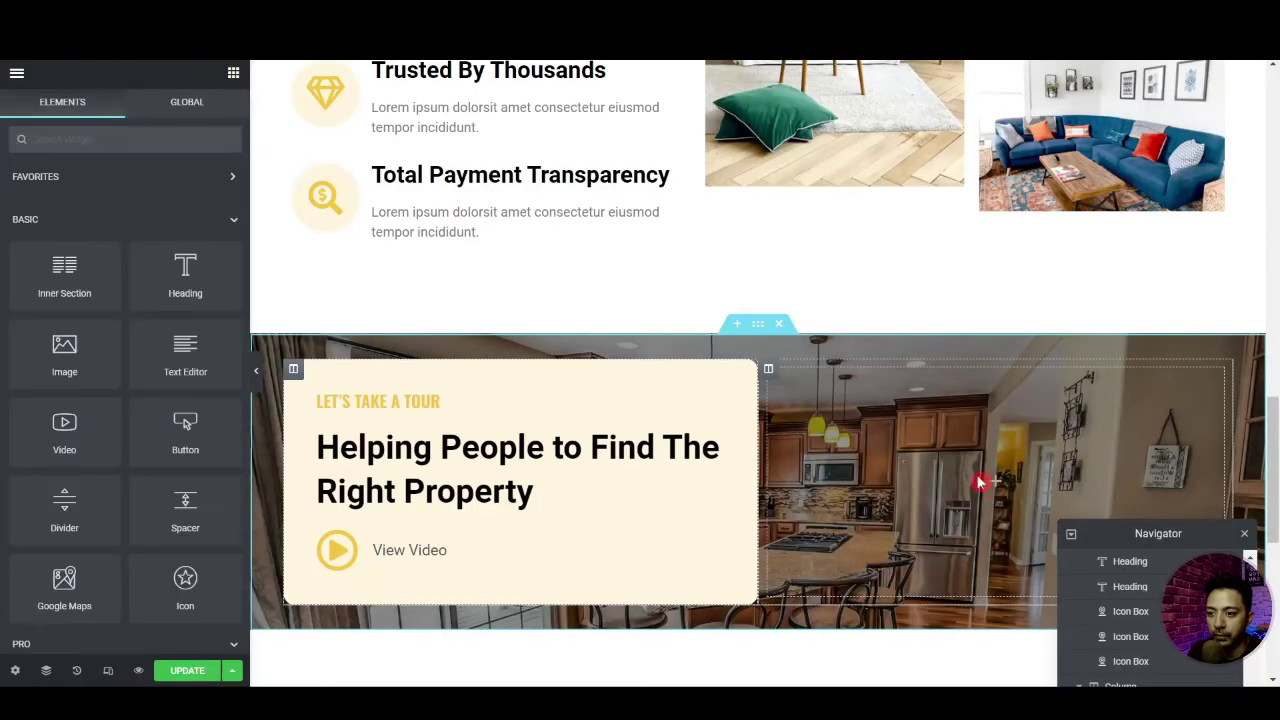
left_click_drag(185, 275, 922, 483)
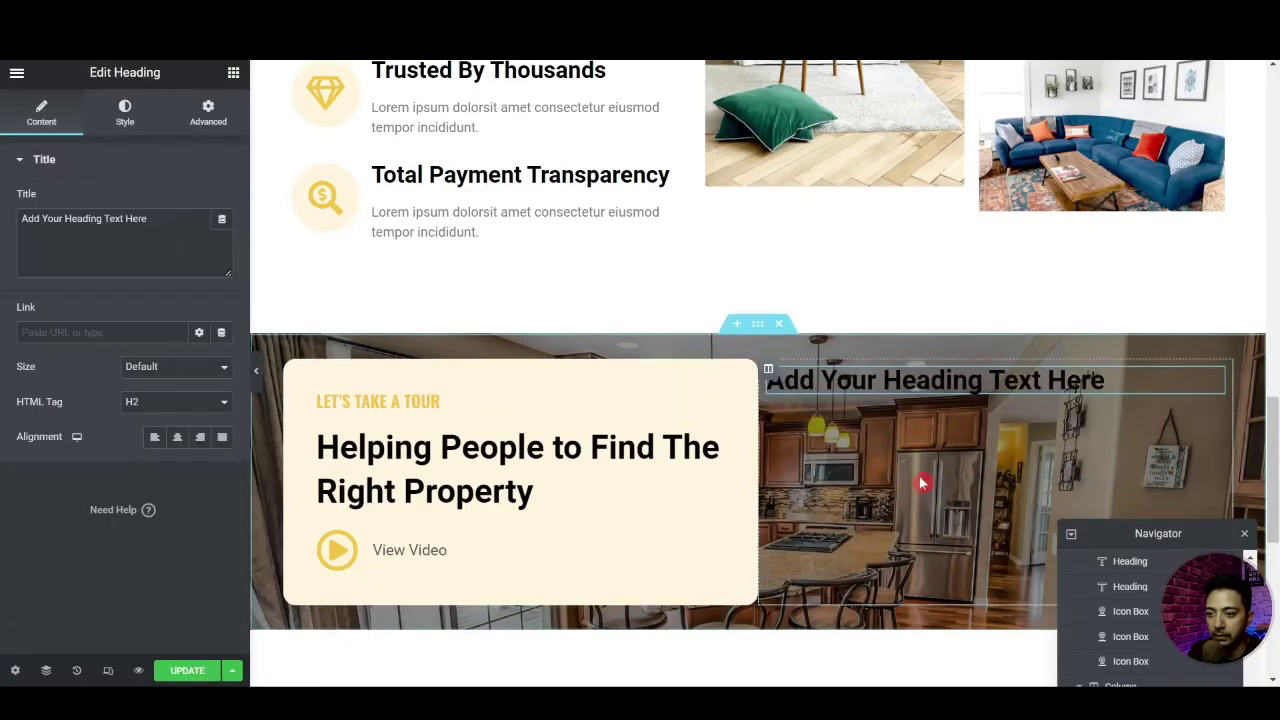
left_click(118, 260)
key("ctrl+a")
type("Property For All")
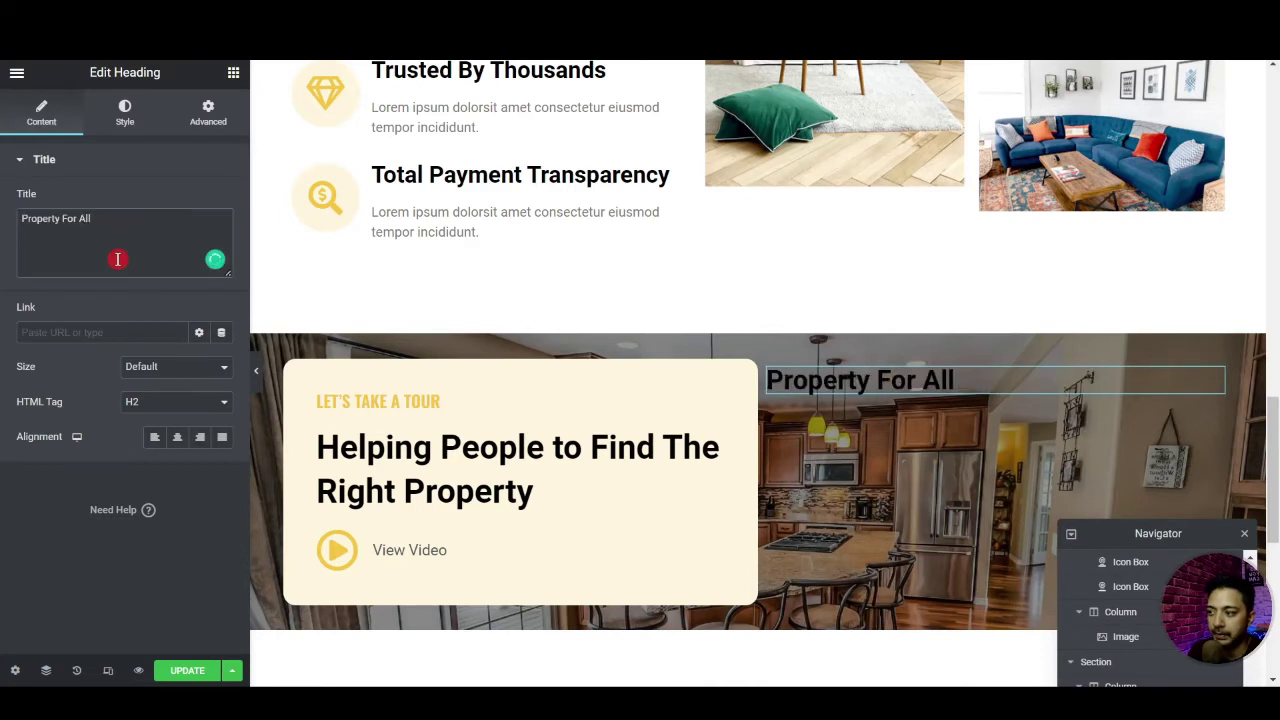
left_click(178, 437)
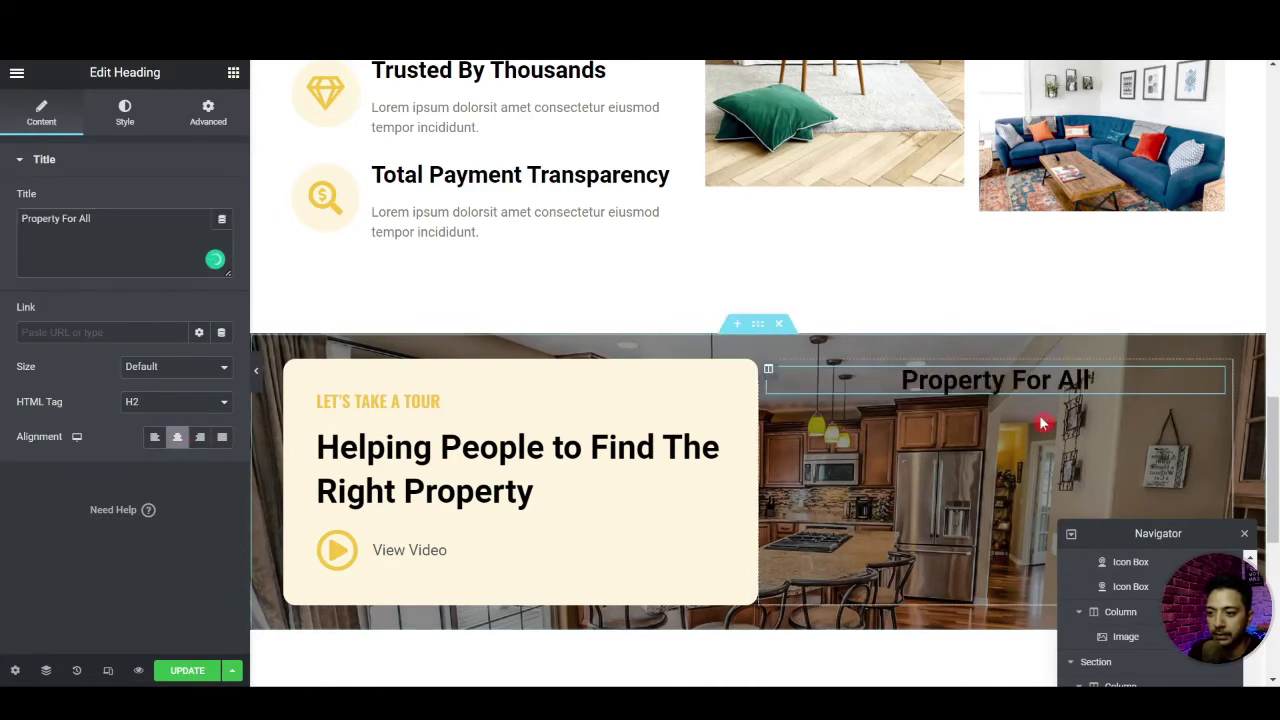
Set the vertical alignment of the column holding the "Property For All" heading to Middle
left_click(768, 369)
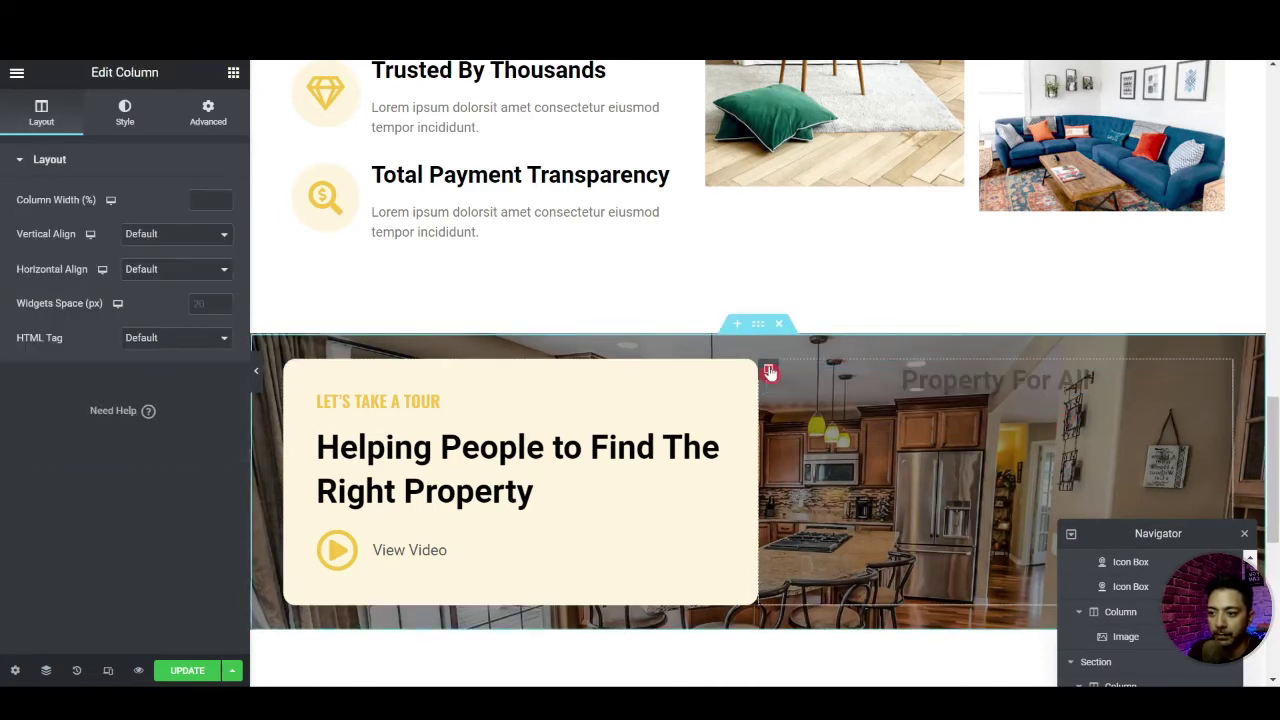
left_click(154, 270)
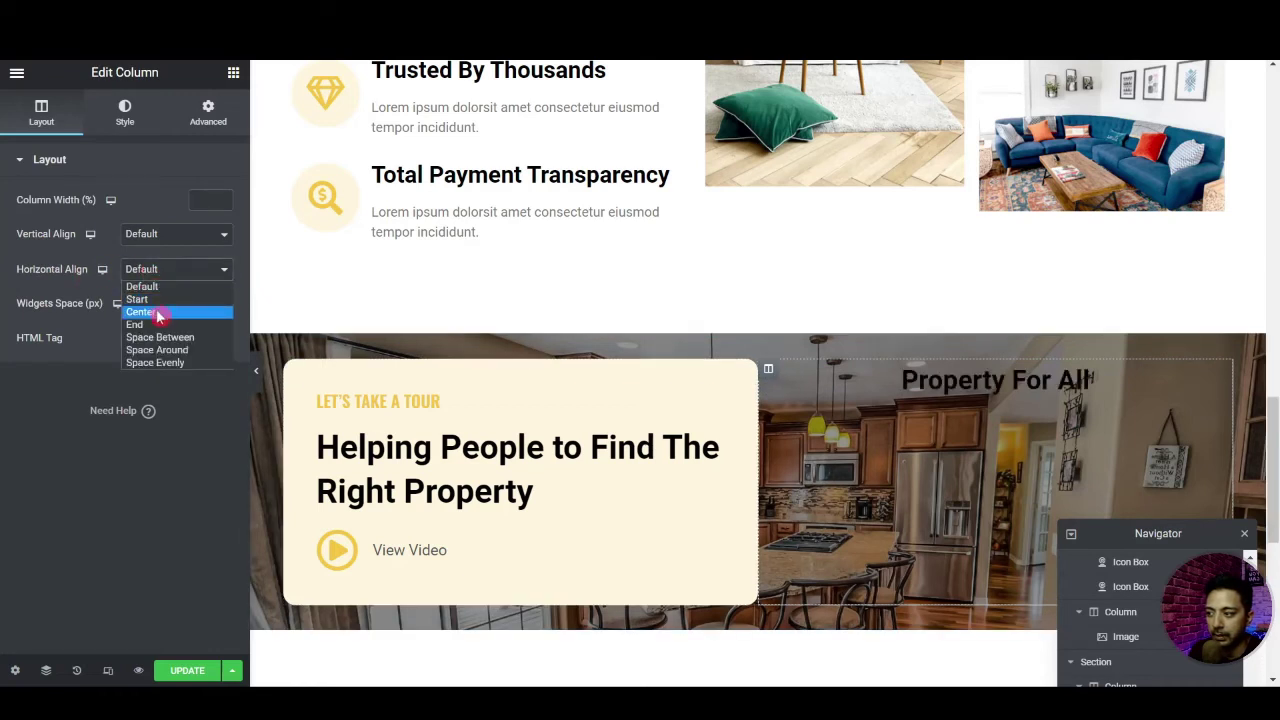
left_click(145, 236)
left_click(175, 236)
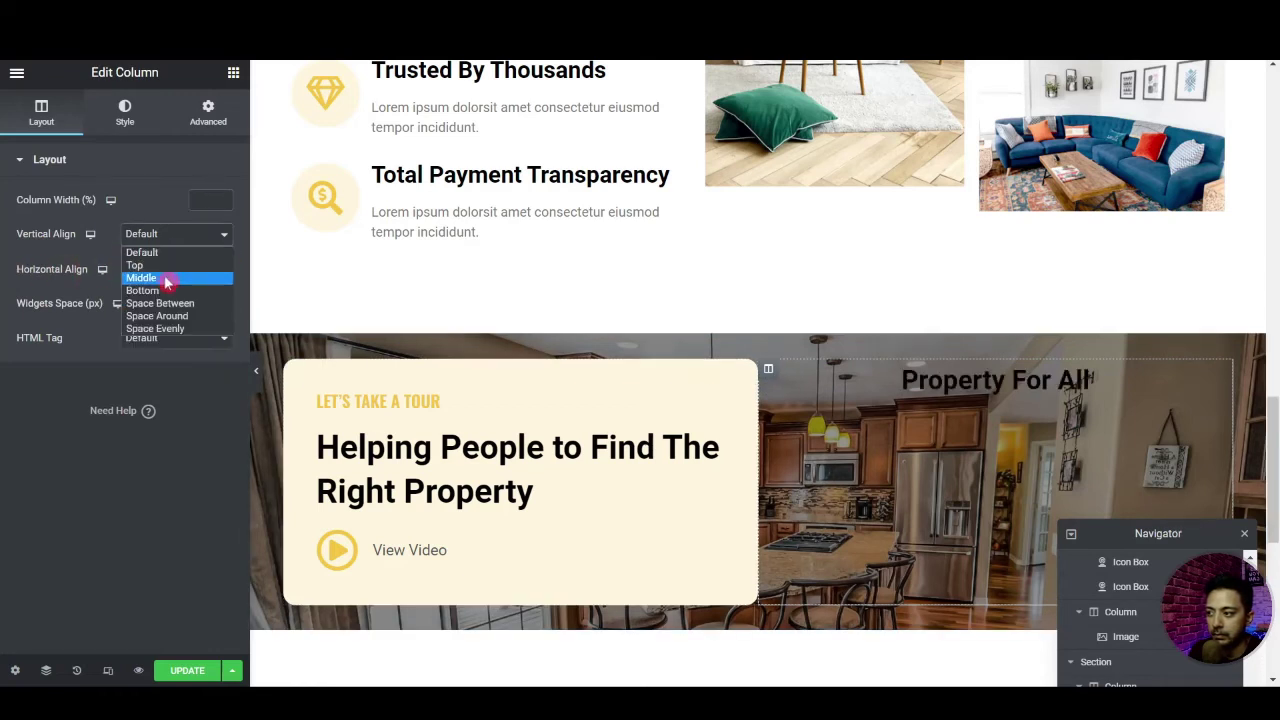
left_click(162, 280)
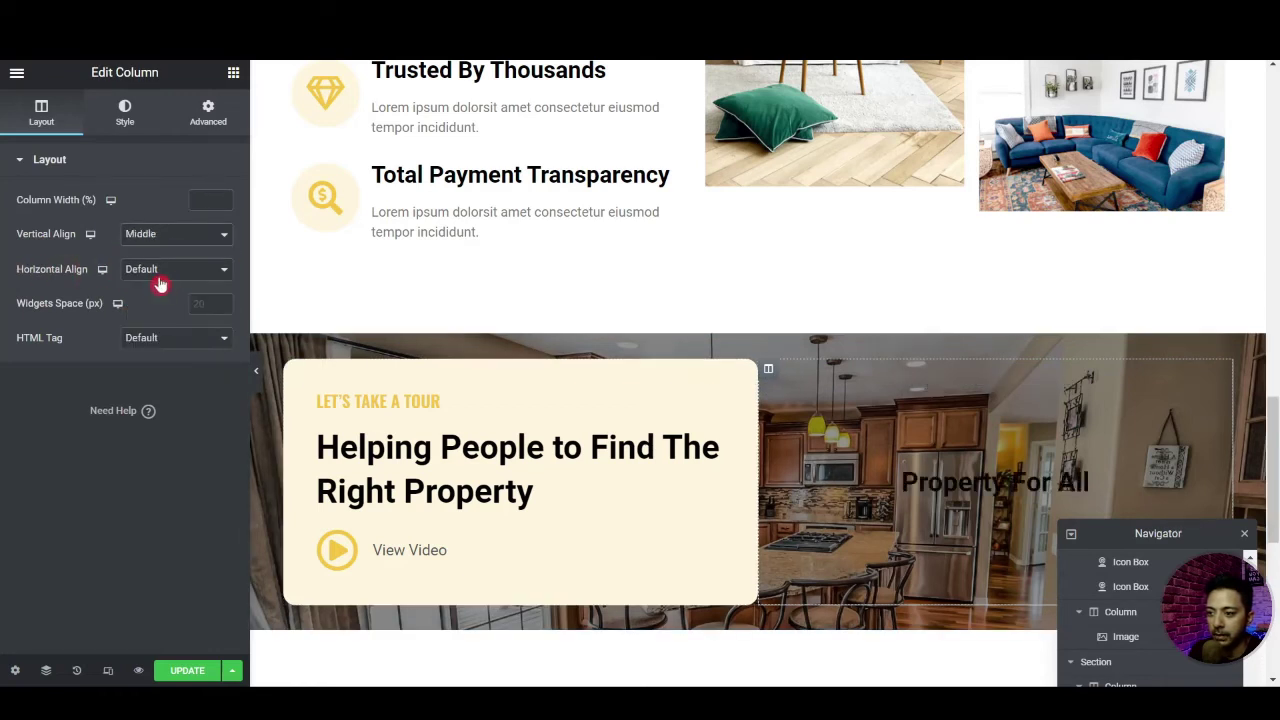
Set the "Property For All" heading's text color to the global Light yellow
left_click(120, 113)
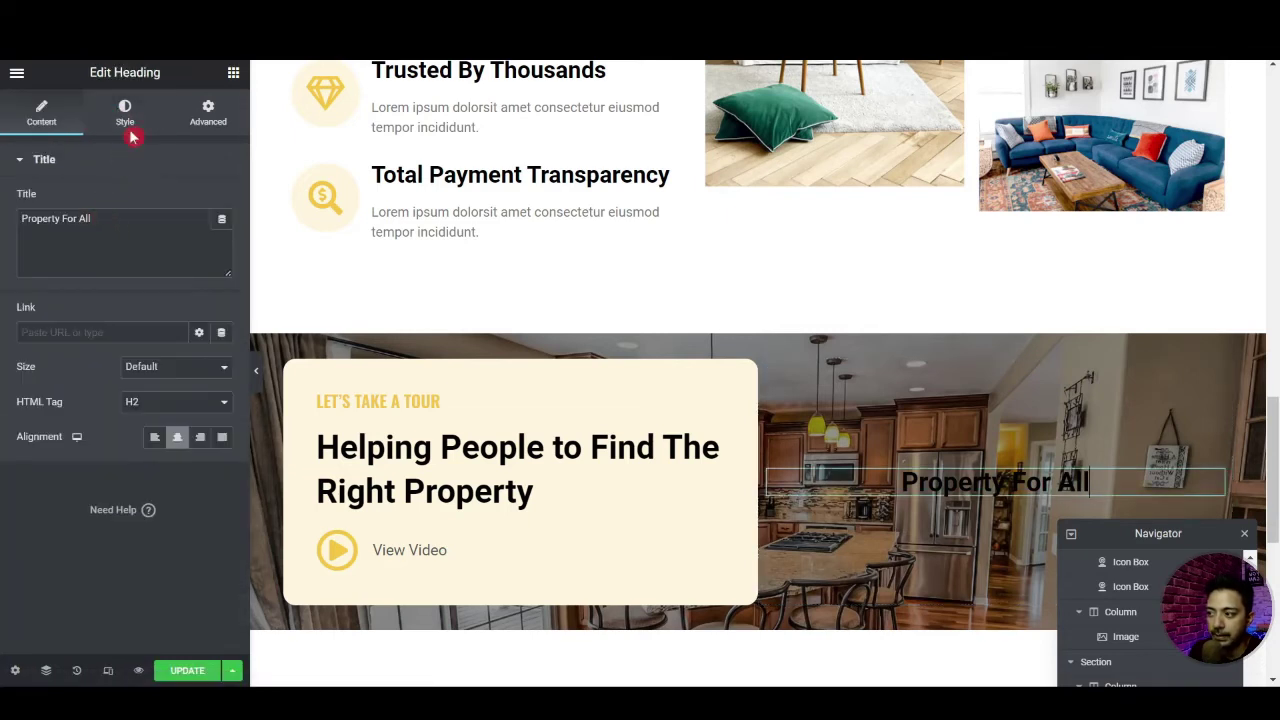
left_click(125, 115)
left_click(199, 203)
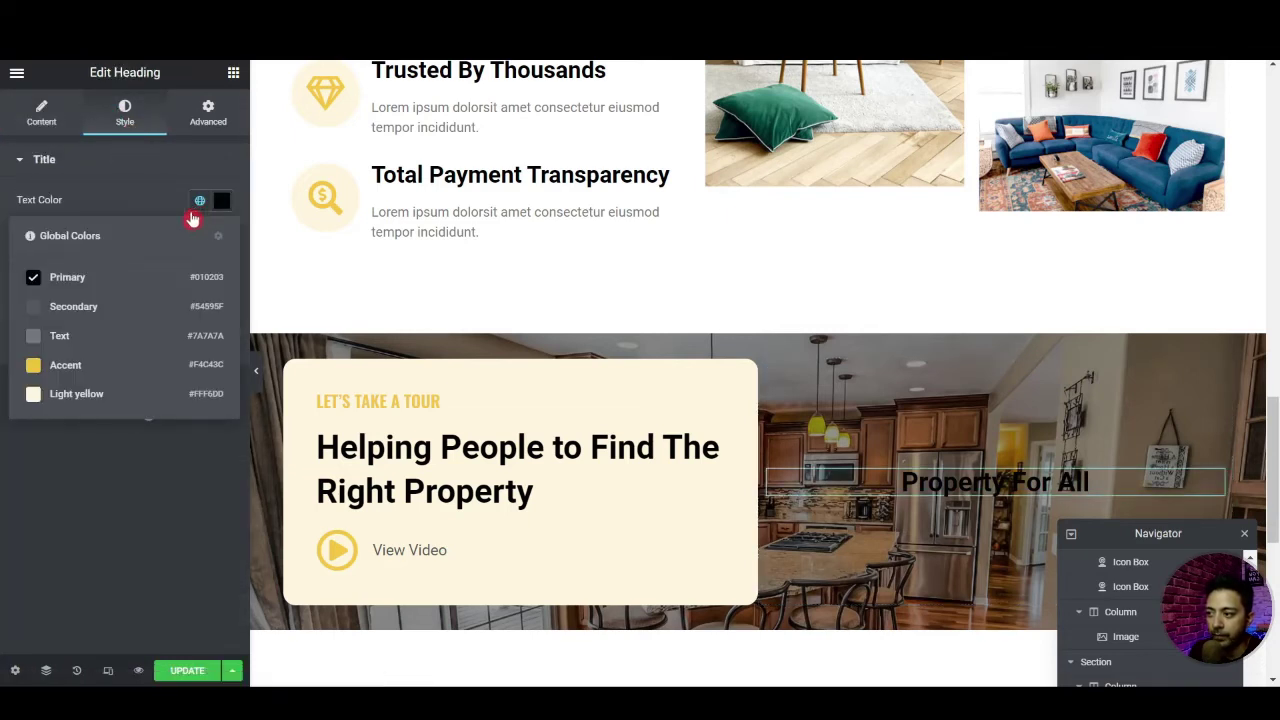
left_click(60, 368)
left_click(199, 201)
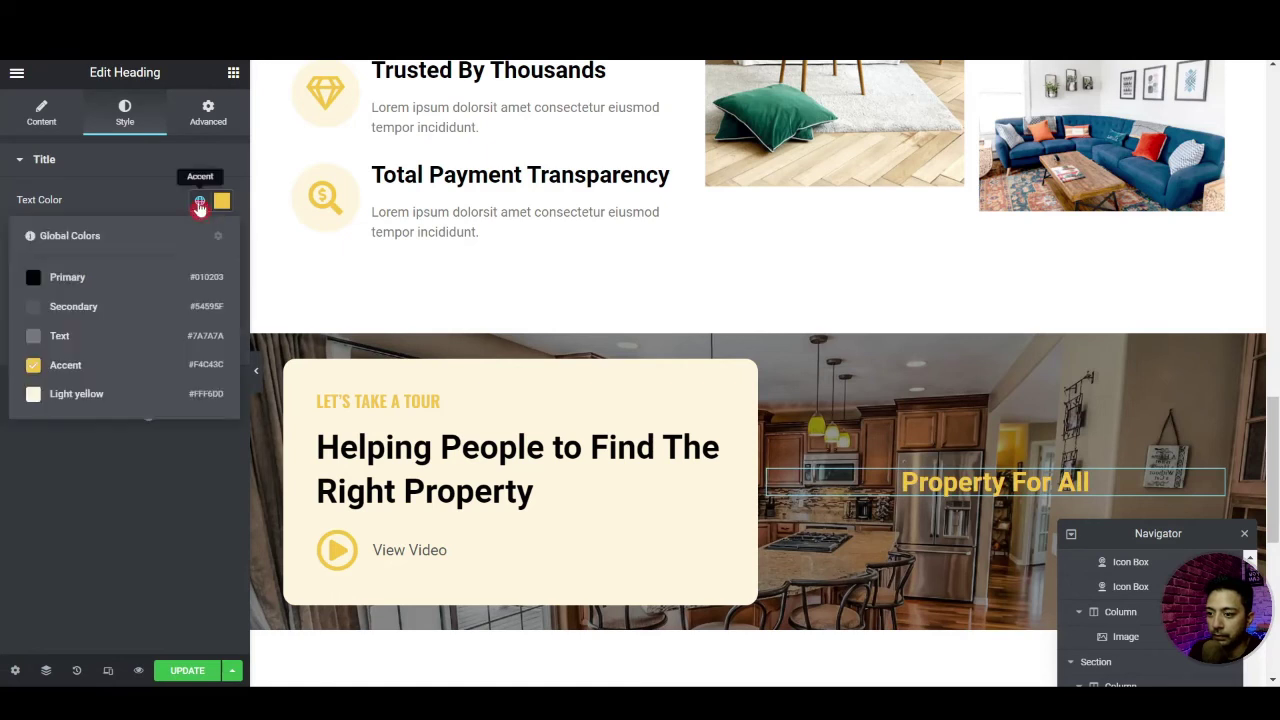
left_click(60, 392)
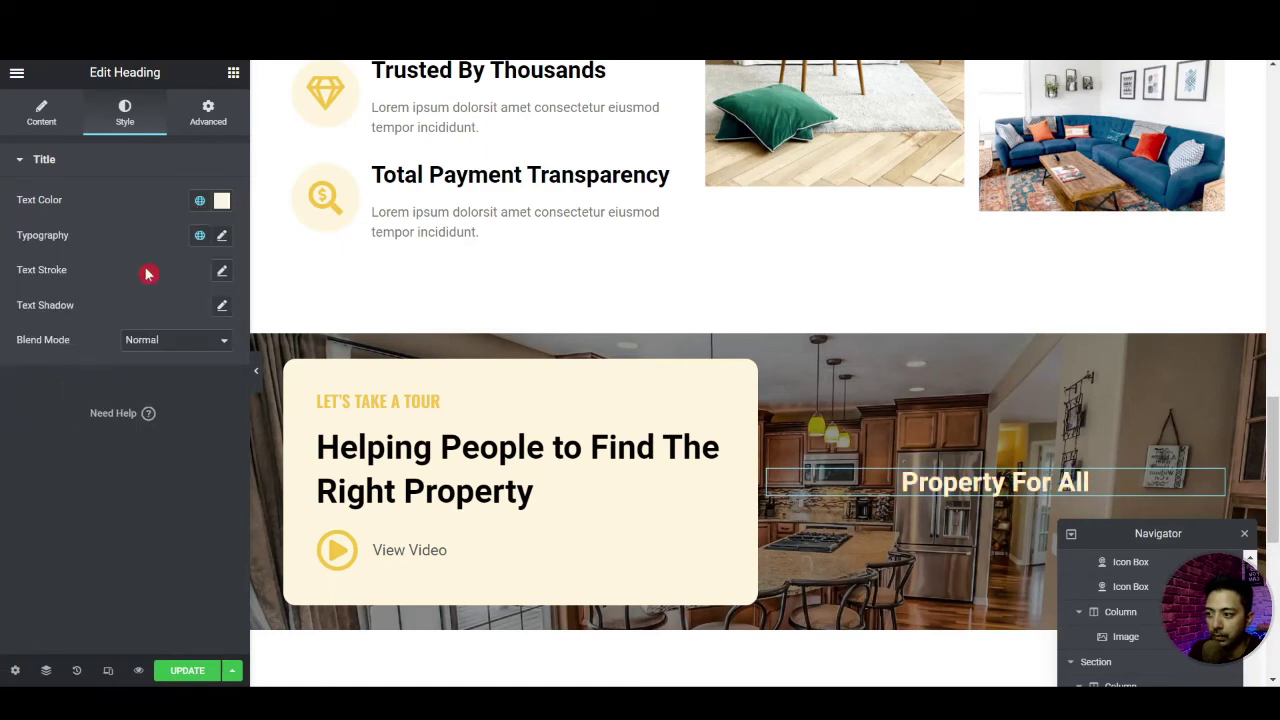
Style the "Property For All" heading in Seaweed Script with Normal weight and enlarge it to nearly fill the column's width
left_click(225, 237)
left_click(209, 318)
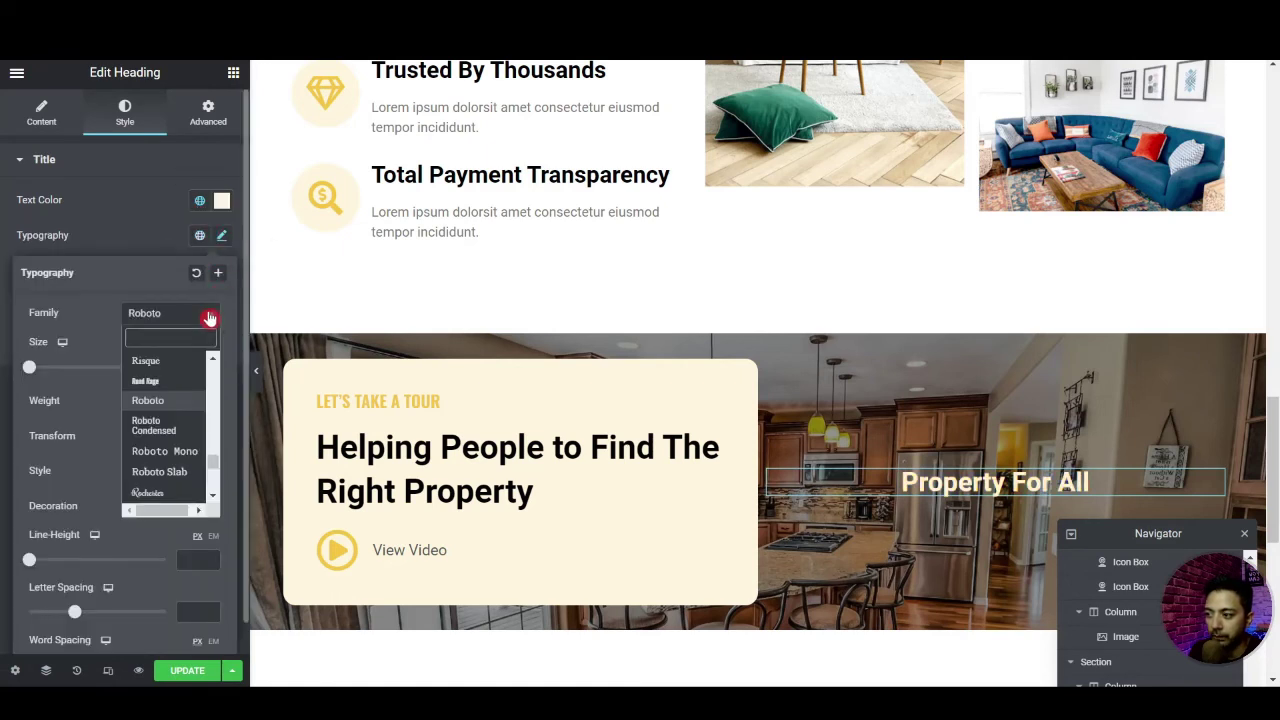
left_click(183, 409)
left_click(171, 402)
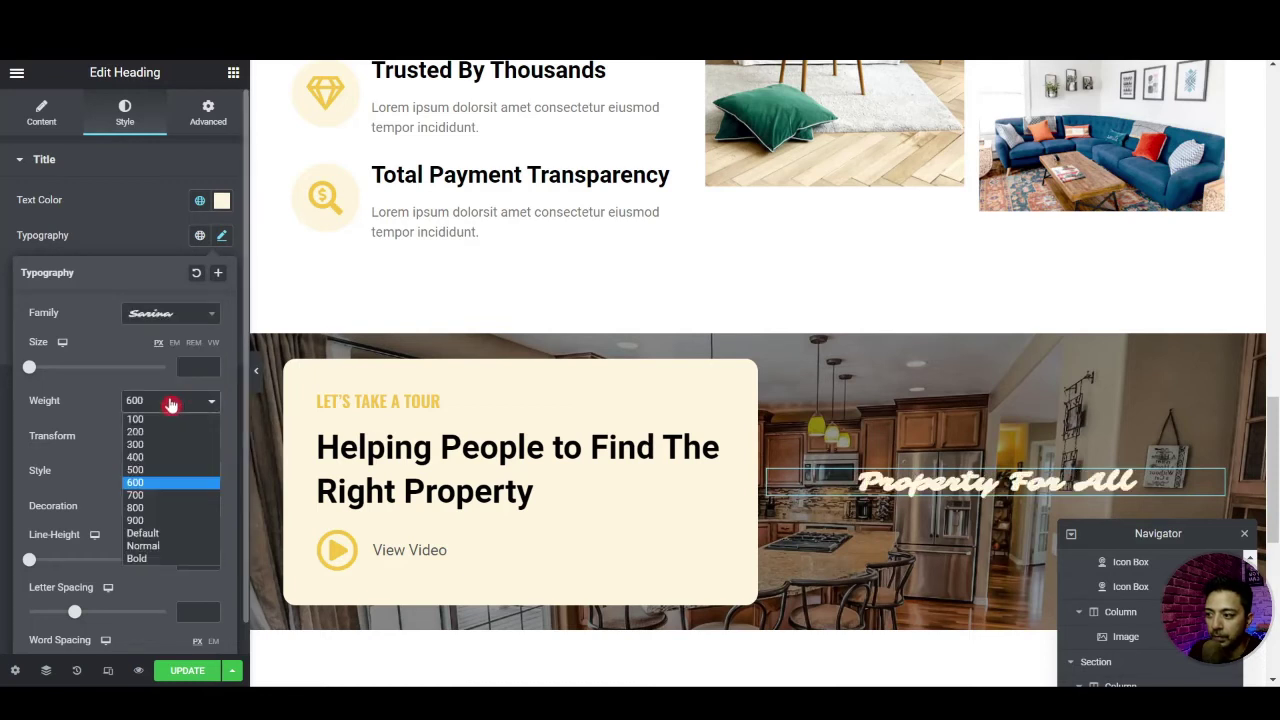
left_click(148, 546)
mouse_move(63, 373)
left_mouse_down()
mouse_move(40, 371)
mouse_move(72, 368)
left_mouse_up()
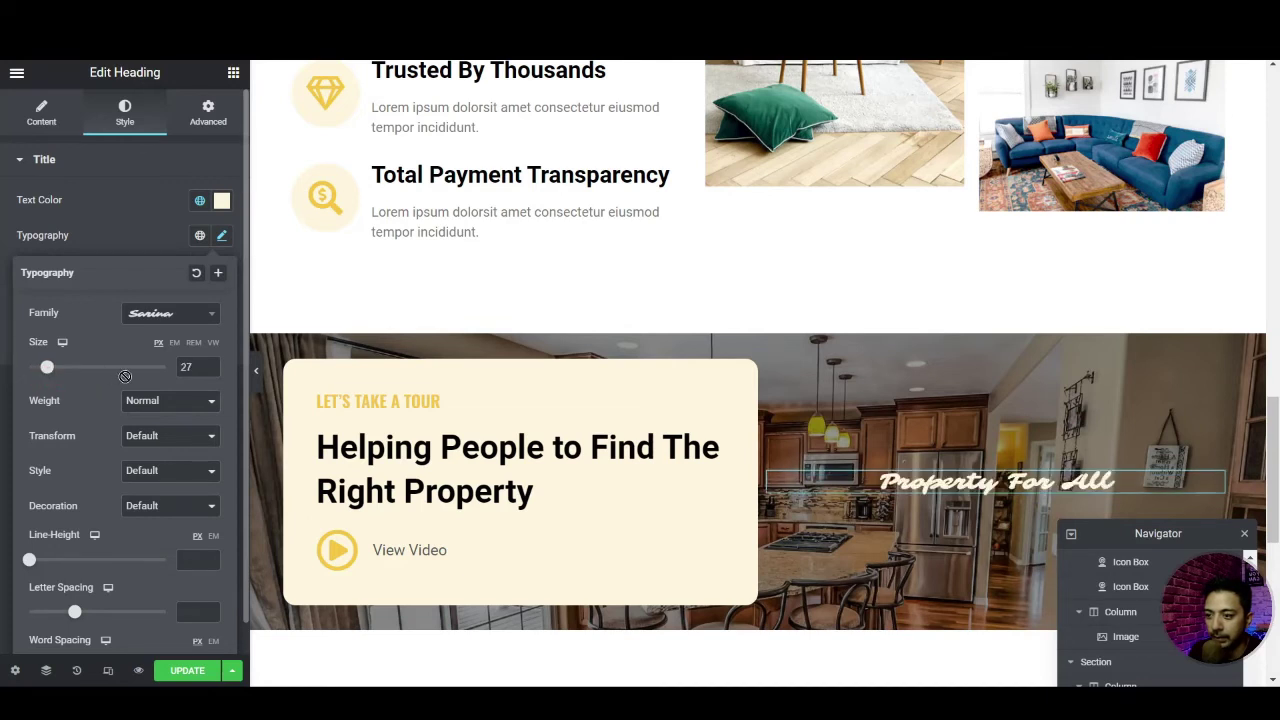
left_click(208, 373)
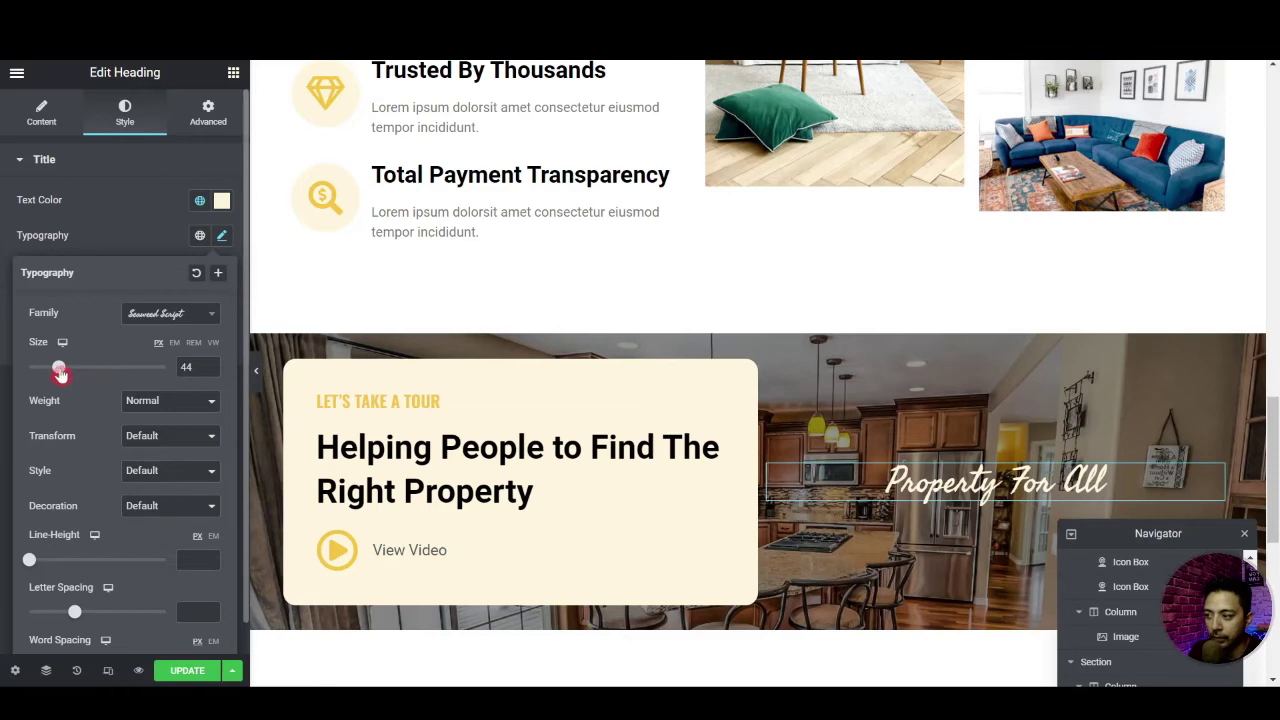
left_click_drag(60, 372, 68, 370)
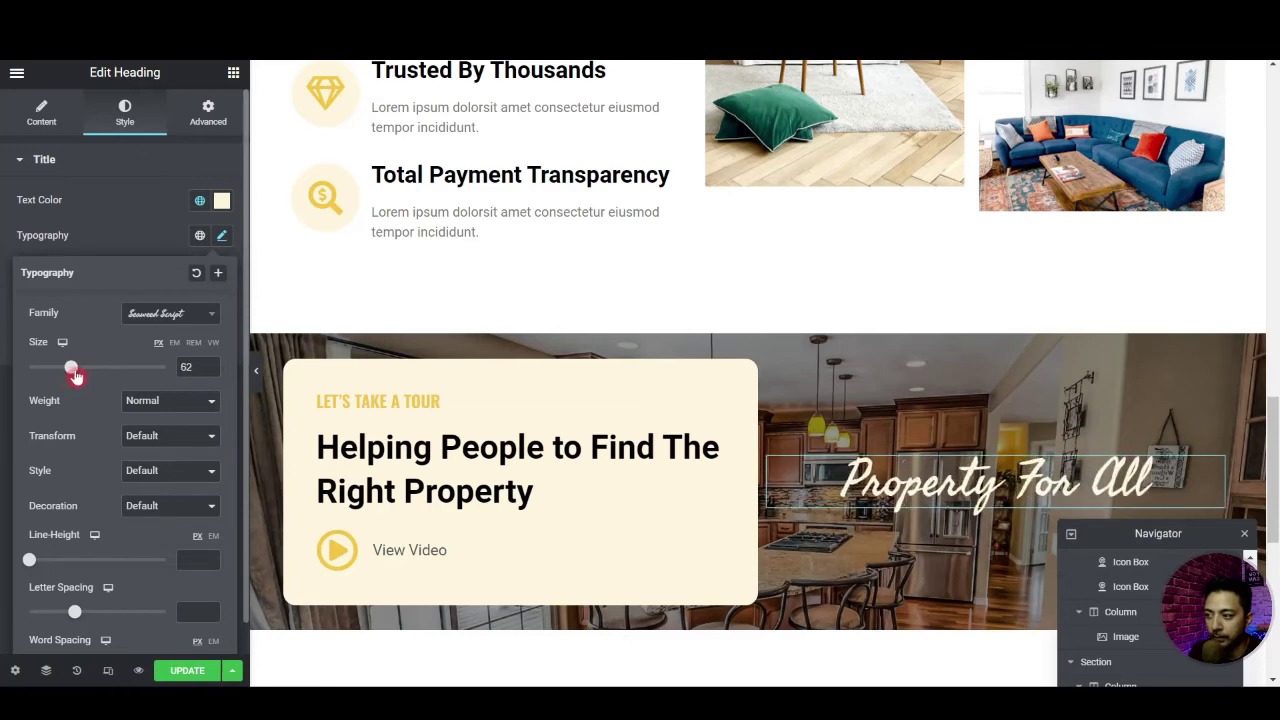
Set the kitchen section's padding to 100 px at the top and bottom and 0 on the sides
scroll(760, 360, "down", 1)
left_click(834, 354)
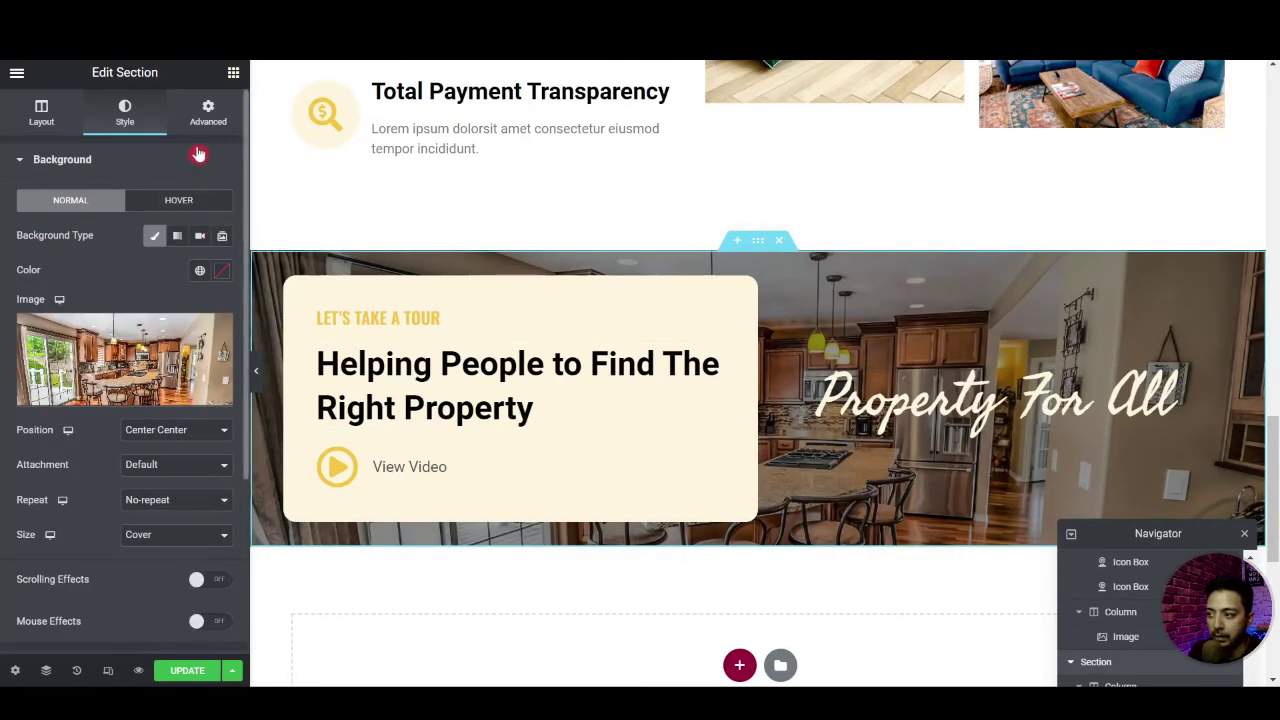
left_click(208, 112)
type("100")
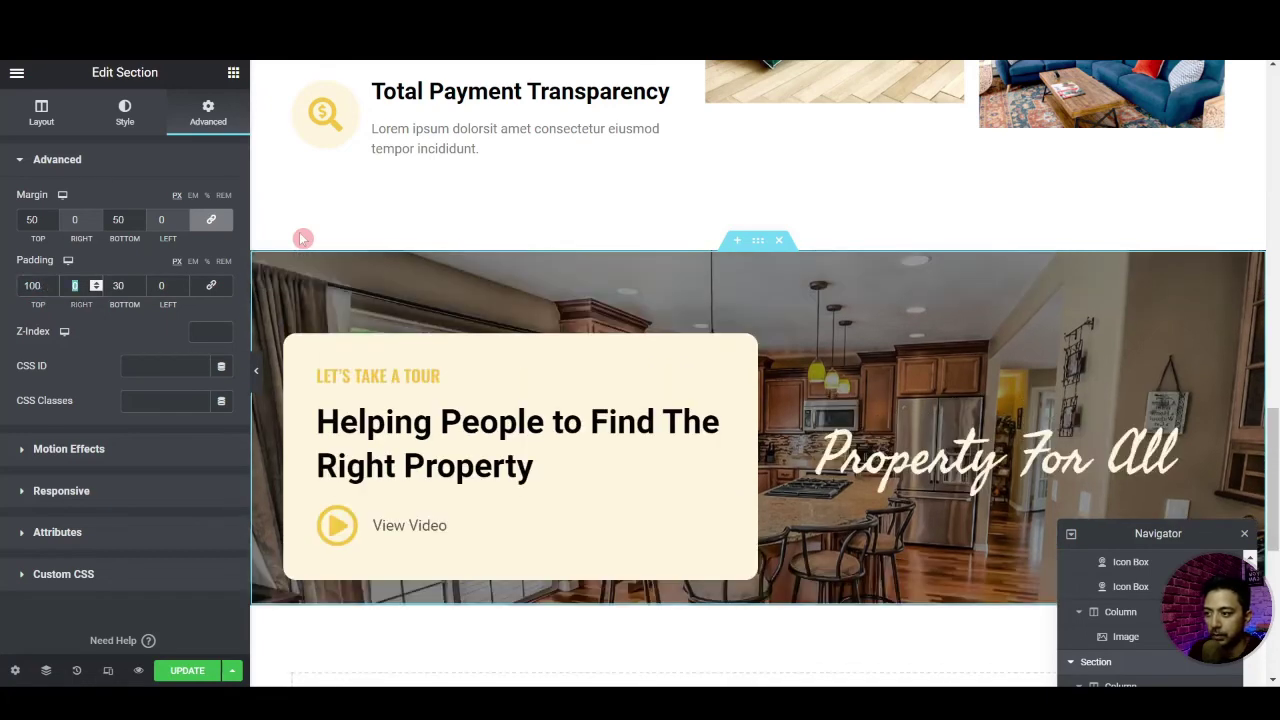
type("100")
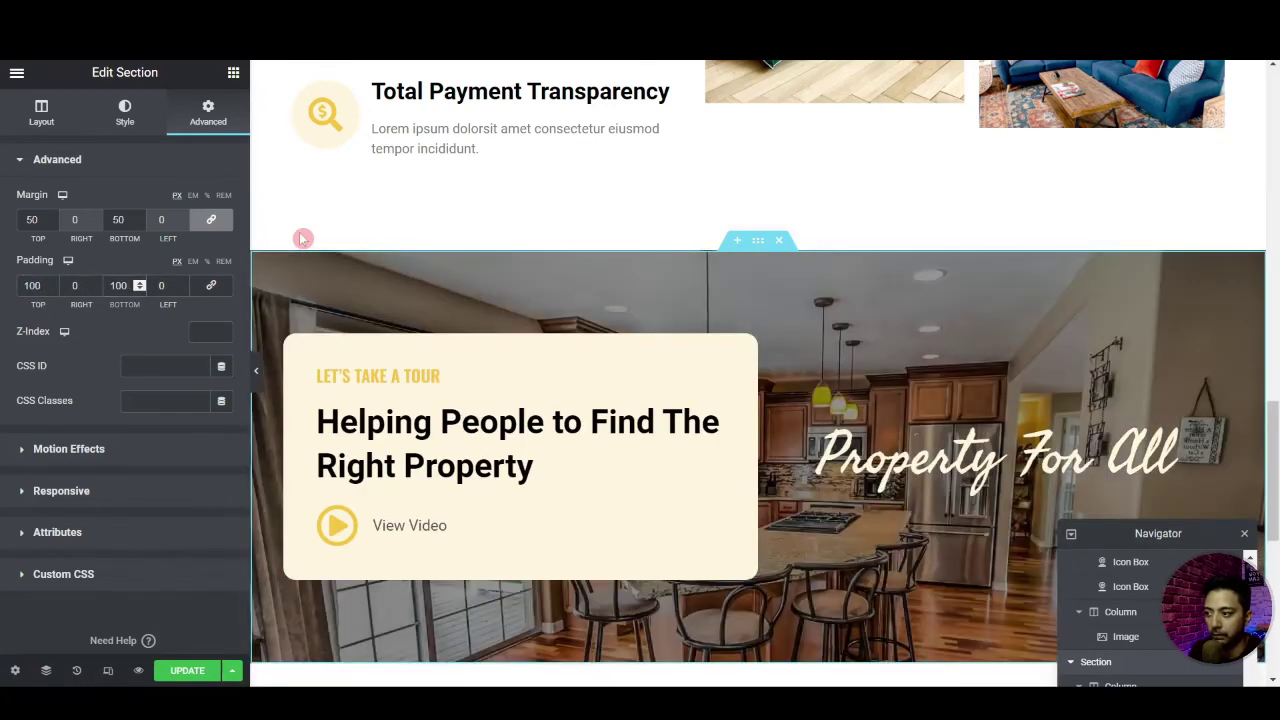
Check the View Video list item's text, icon and link settings, and save the page
scroll(529, 237, "down", 2)
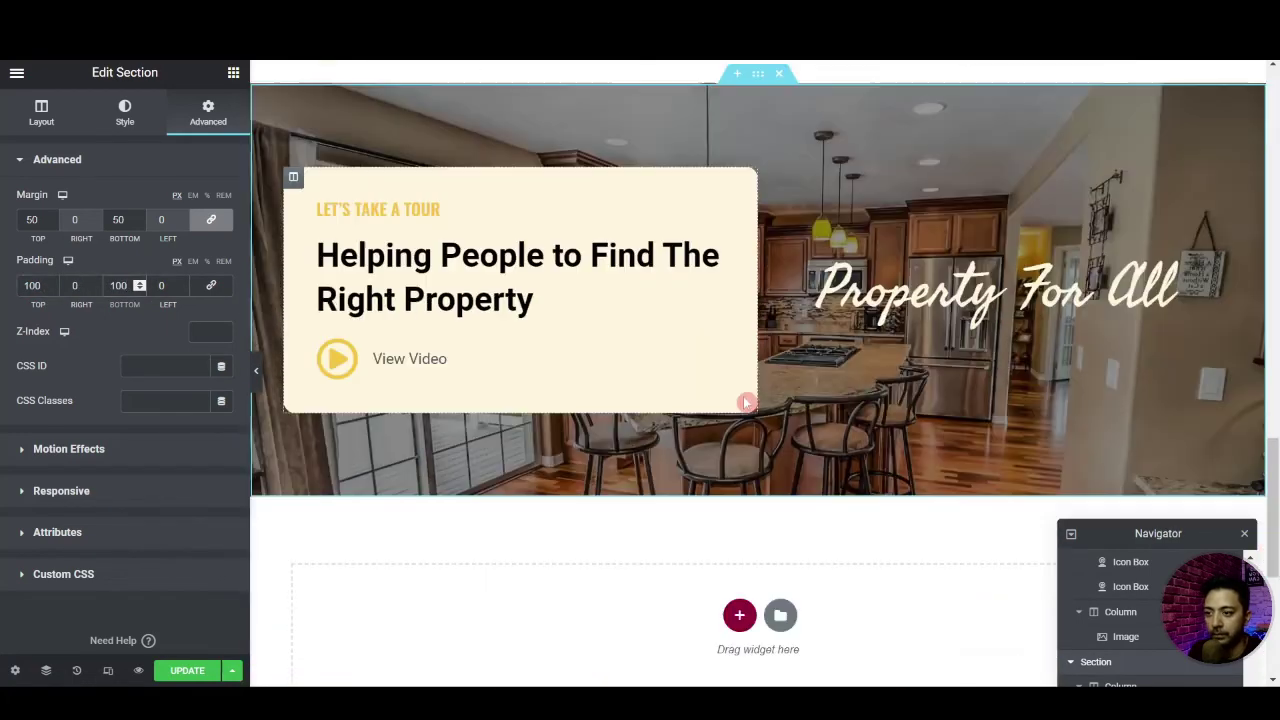
left_click(414, 371)
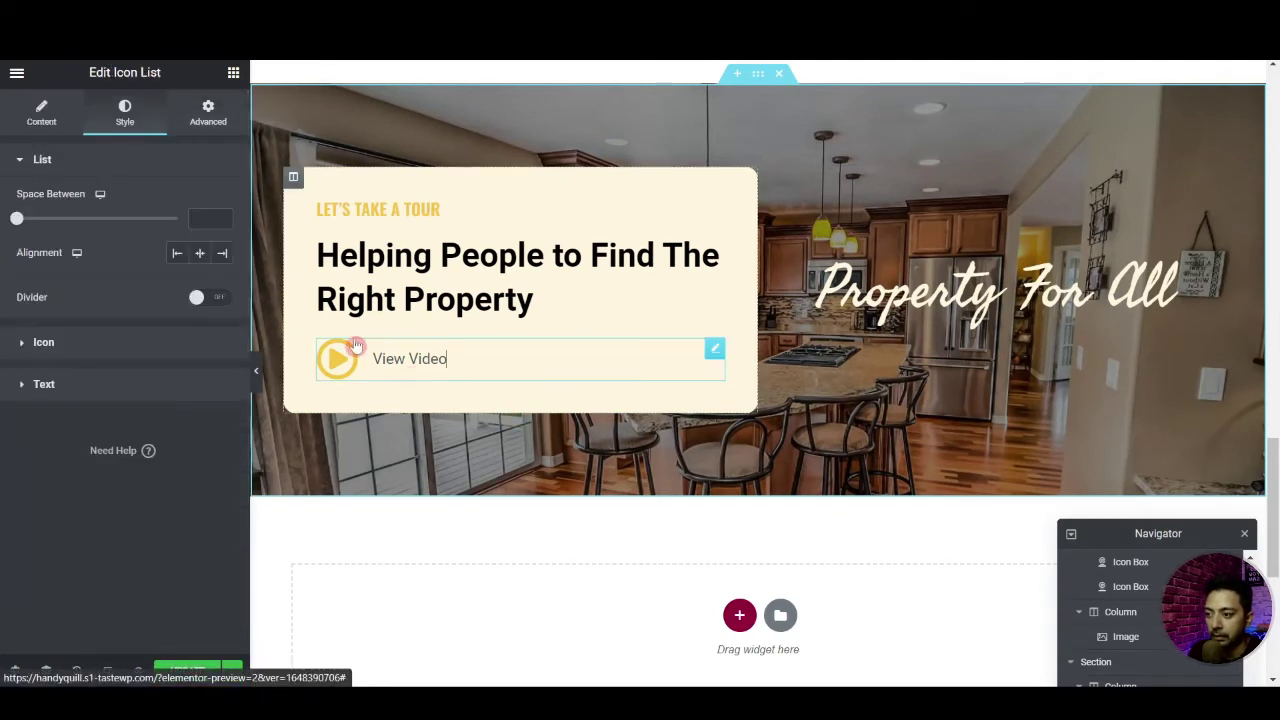
left_click(30, 106)
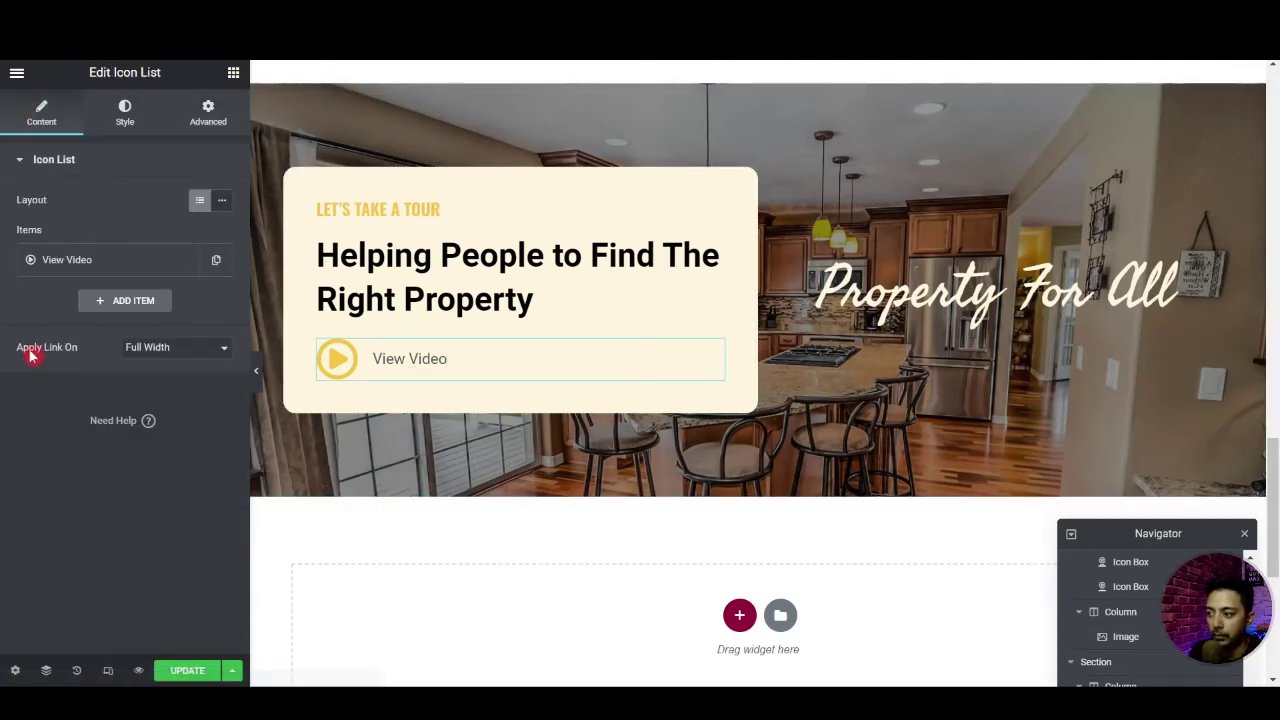
left_click(60, 262)
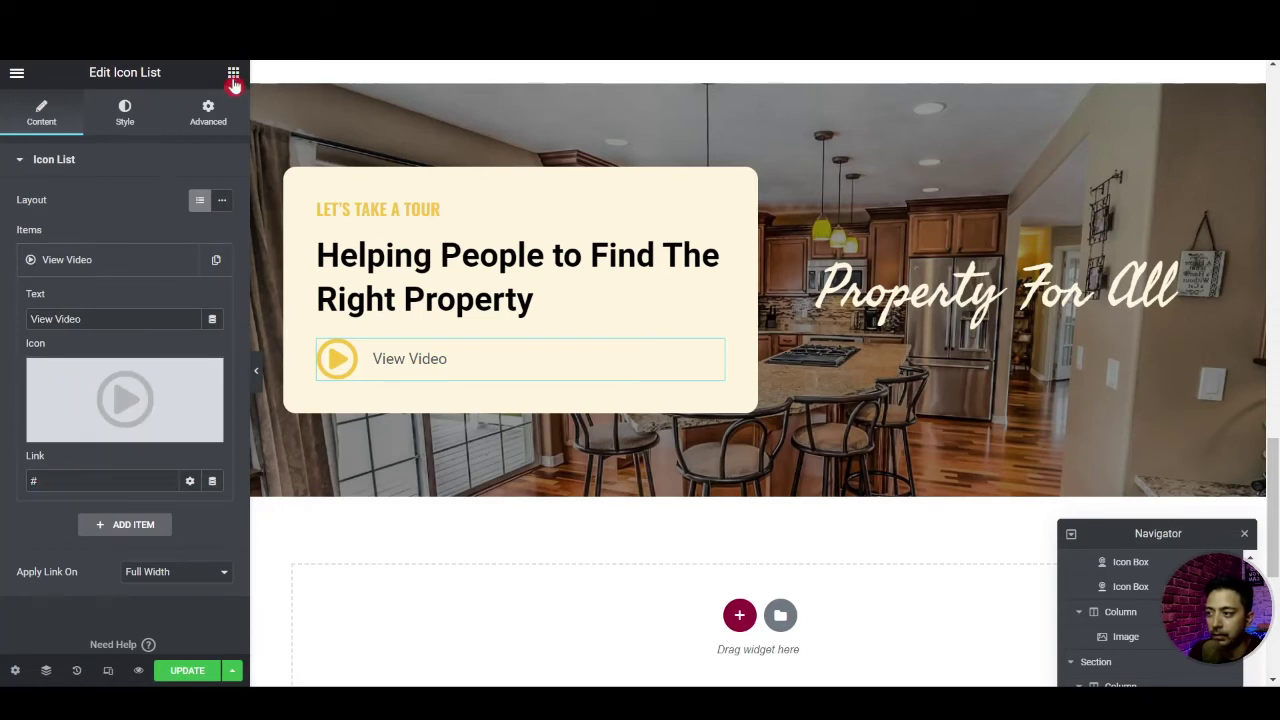
left_click(233, 76)
left_click(187, 670)
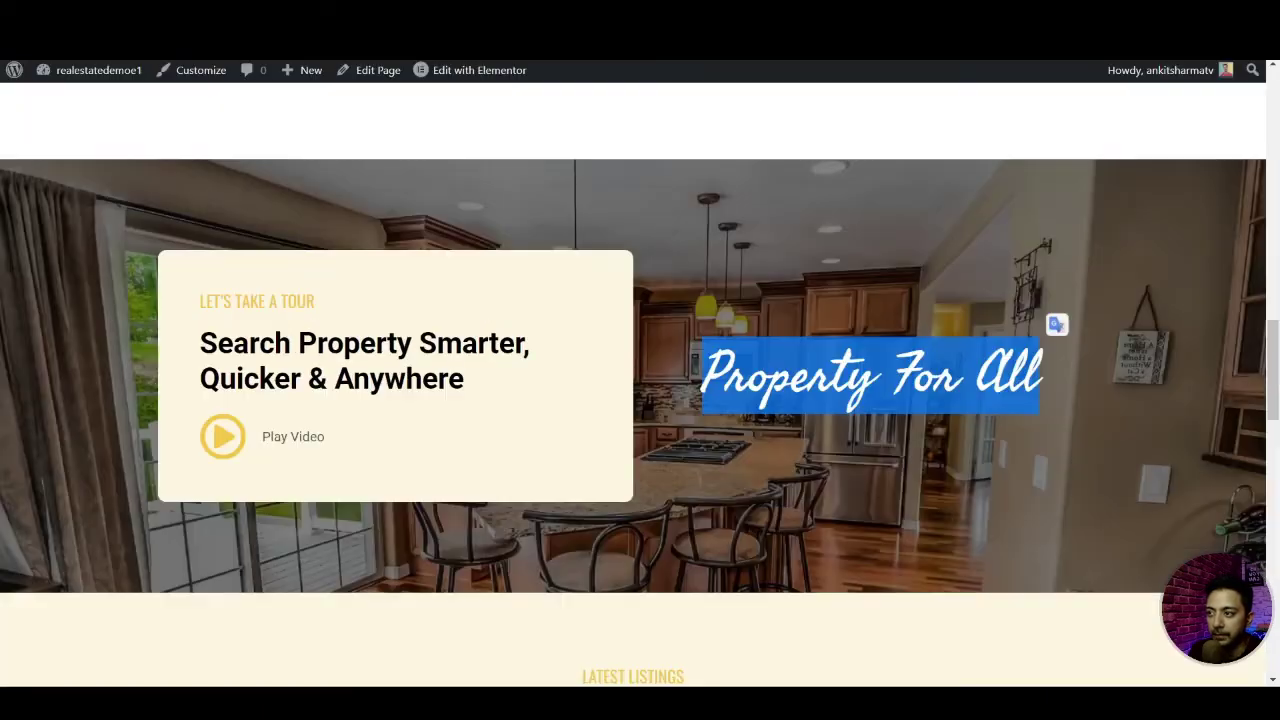
Copy the "Our Main Speciality" section, paste it below the kitchen section, and change its small heading to "LATEST LISTINGS"
scroll(549, 425, "down", 5)
left_click_drag(546, 177, 682, 173)
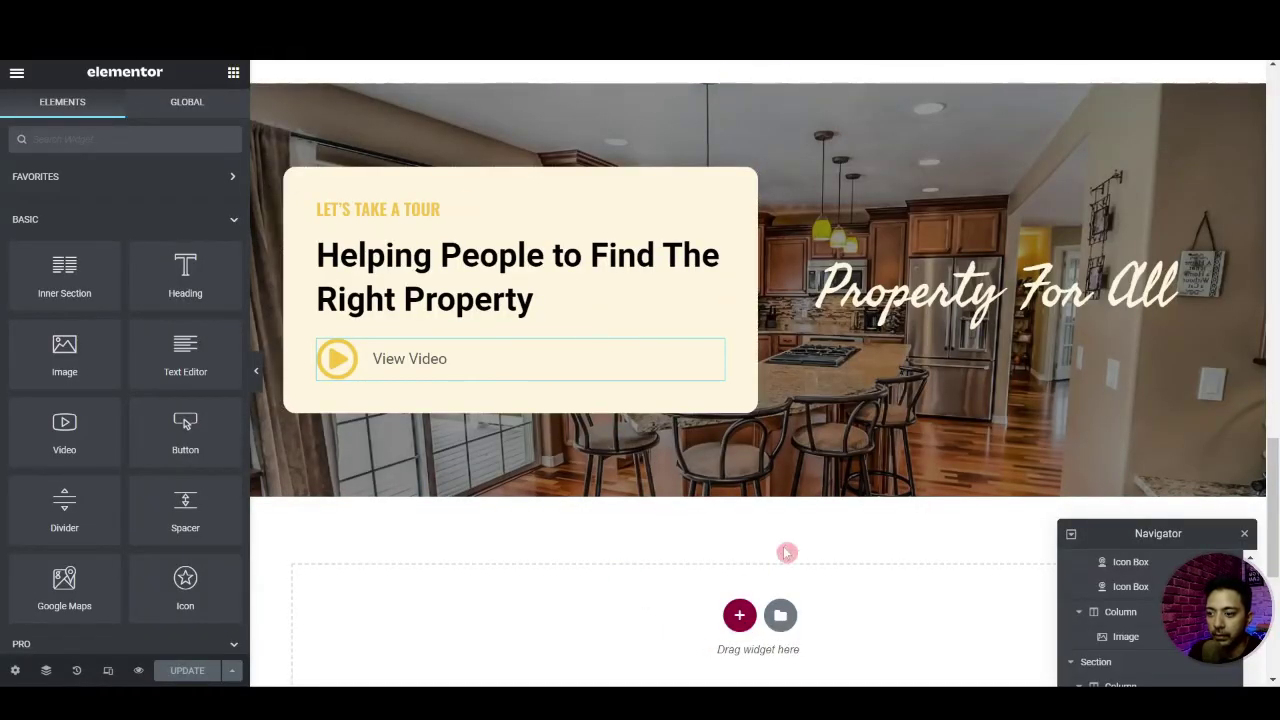
scroll(757, 567, "up", 15)
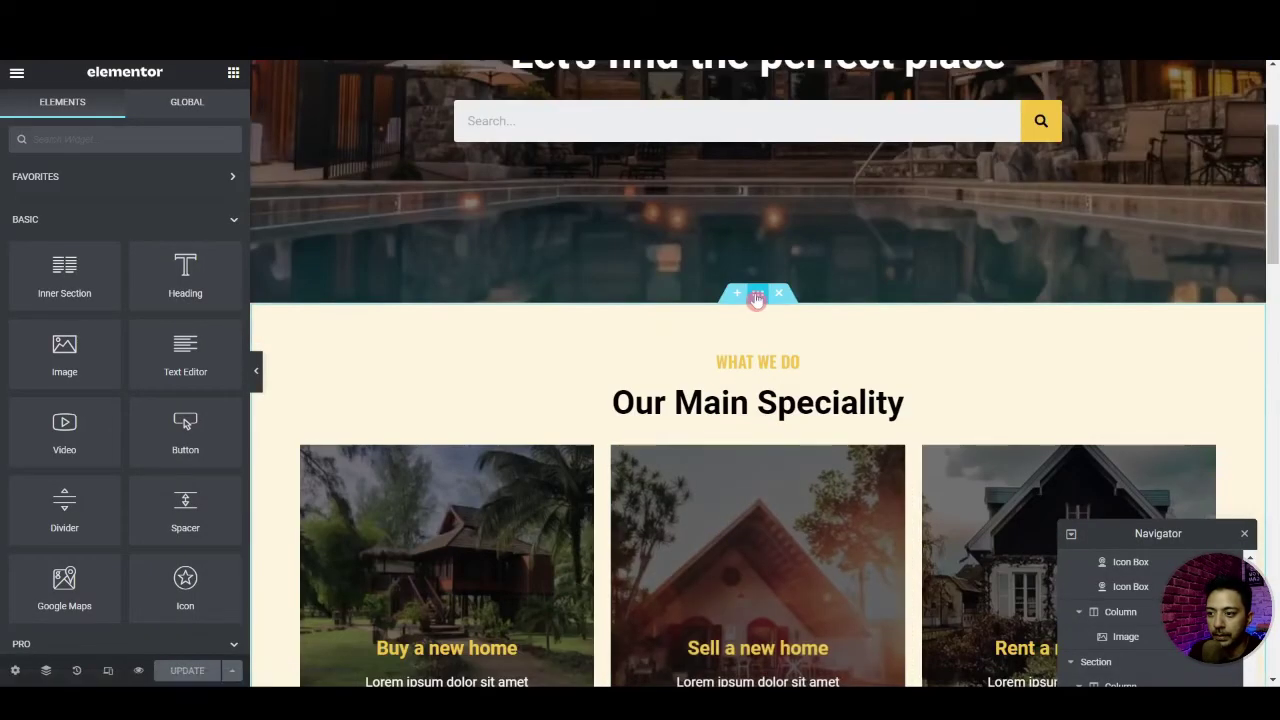
right_click(755, 299)
left_click(775, 358)
scroll(770, 420, "down", 10)
scroll(768, 420, "down", 8)
scroll(766, 417, "up", 2)
right_click(896, 361)
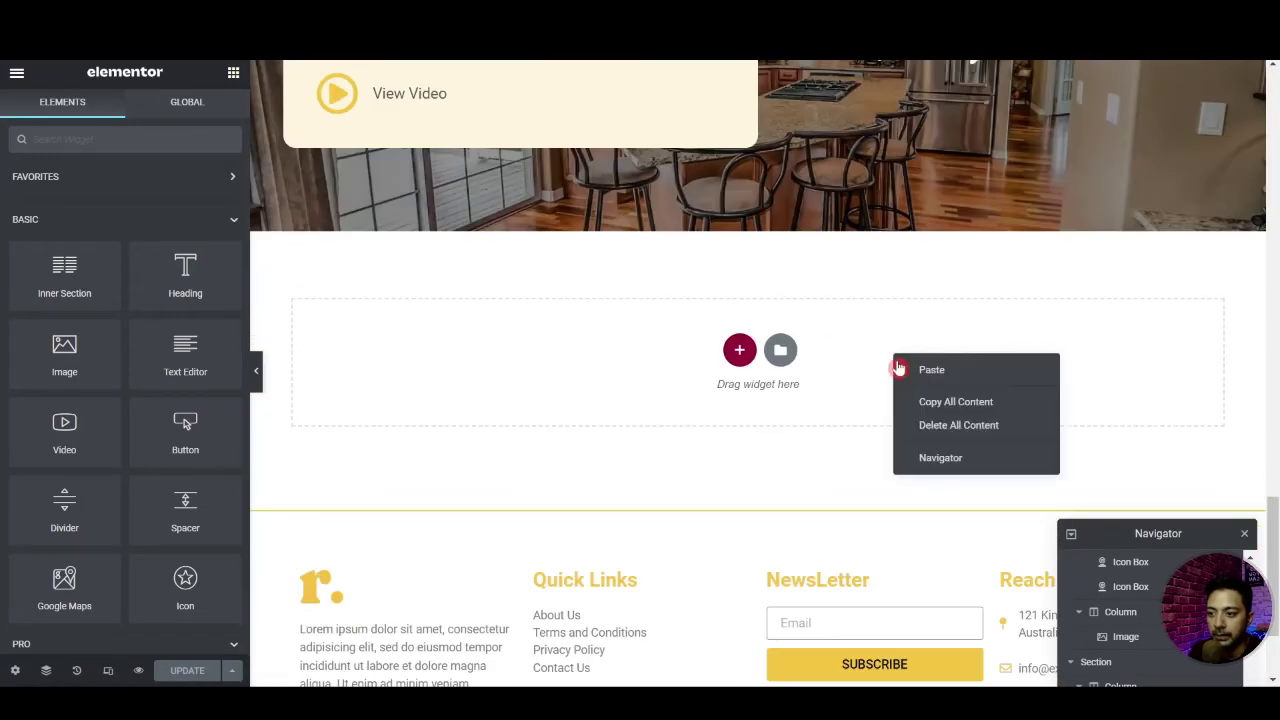
left_click(931, 369)
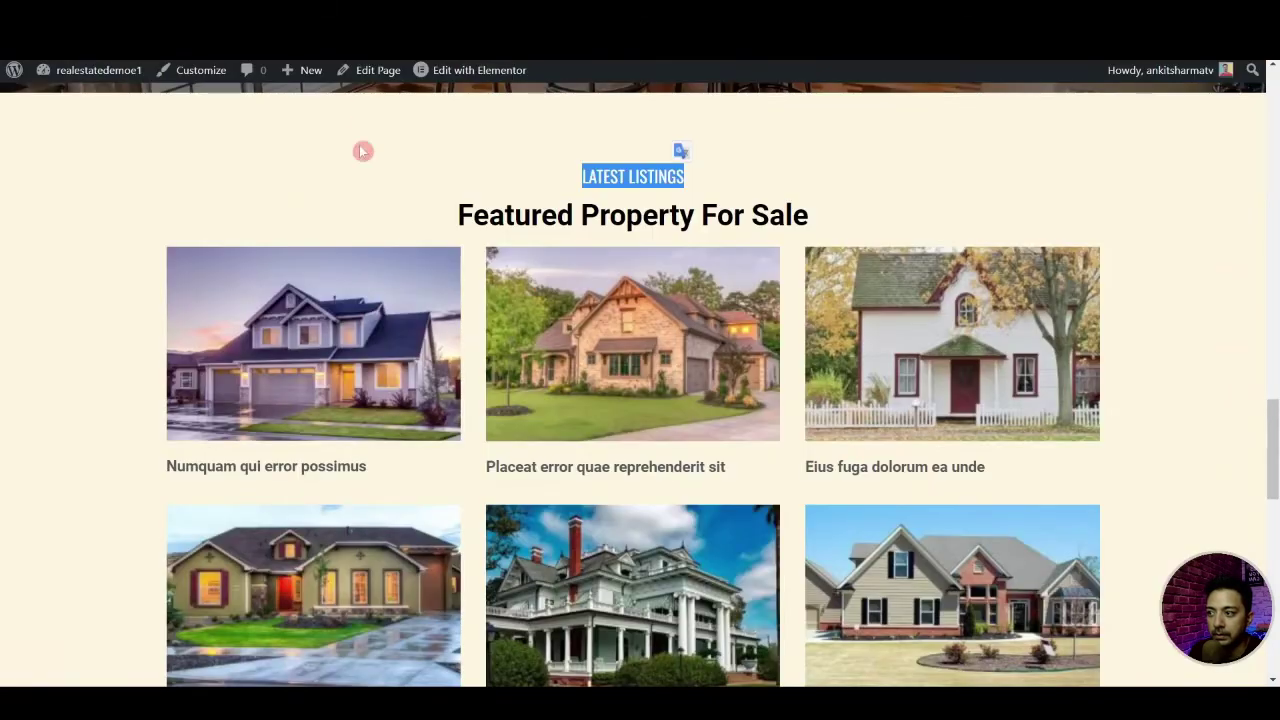
Change the pasted section's main heading to "Featured Property For Sale" and delete its inner section of three image cards
left_click_drag(455, 215, 826, 220)
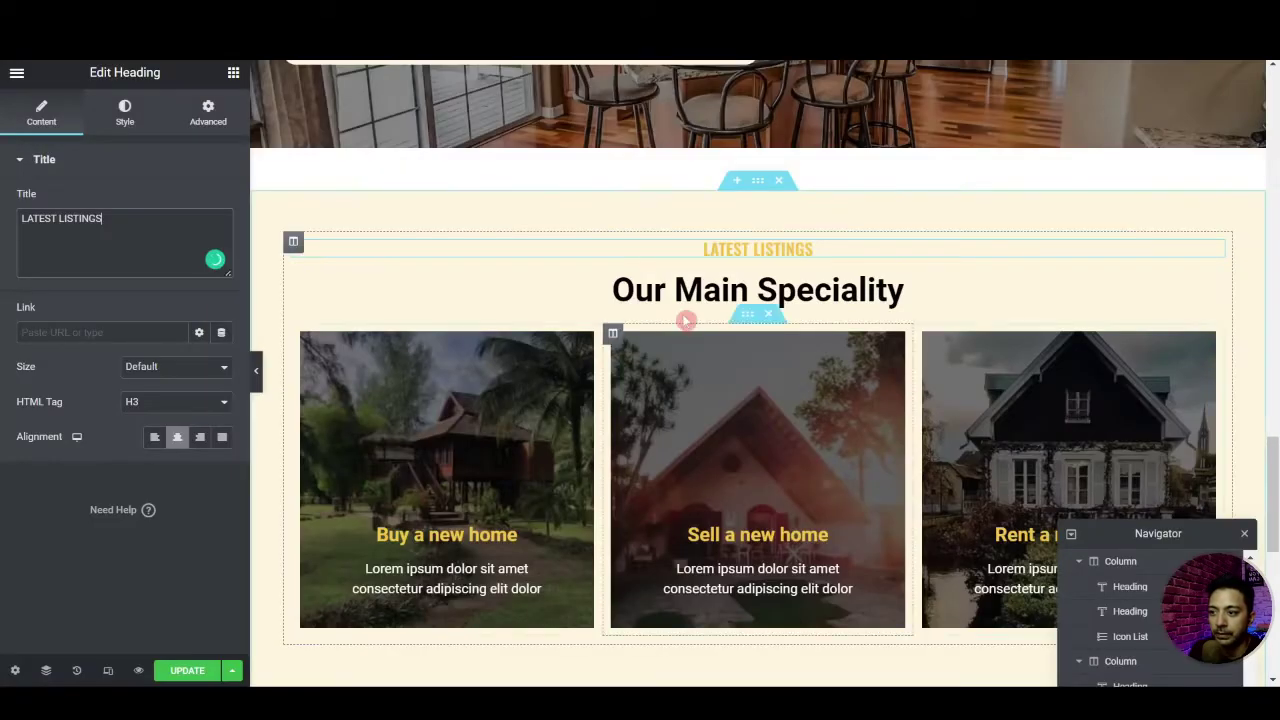
left_click(397, 291)
left_click(134, 243)
key("ctrl+a")
key("ctrl+v")
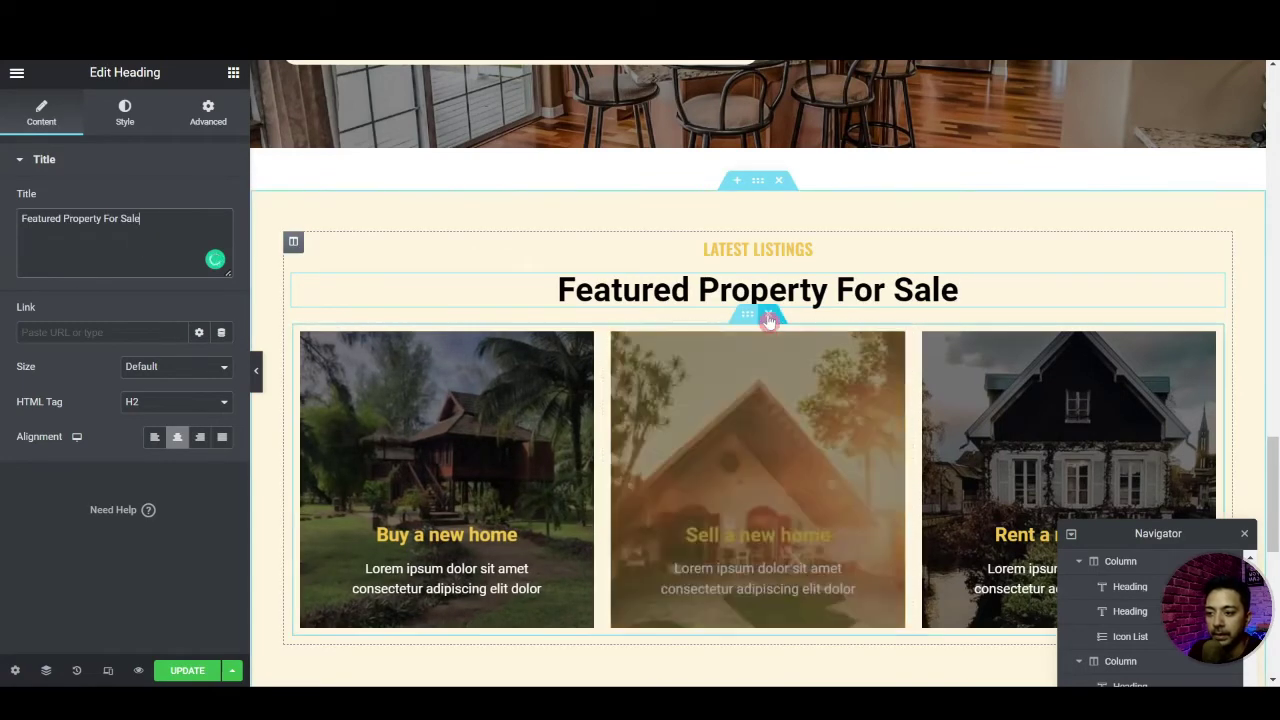
left_click(771, 317)
Add a Posts widget below the "Featured Property For Sale" heading
left_click(235, 74)
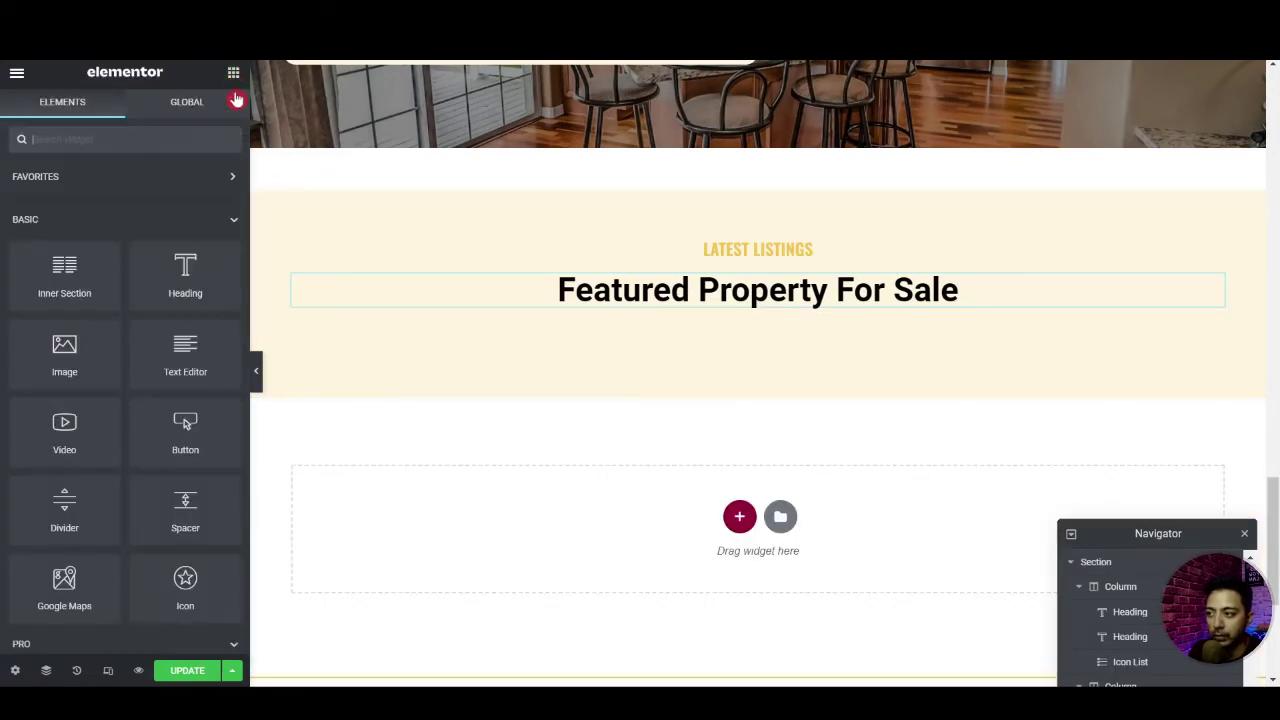
type("post")
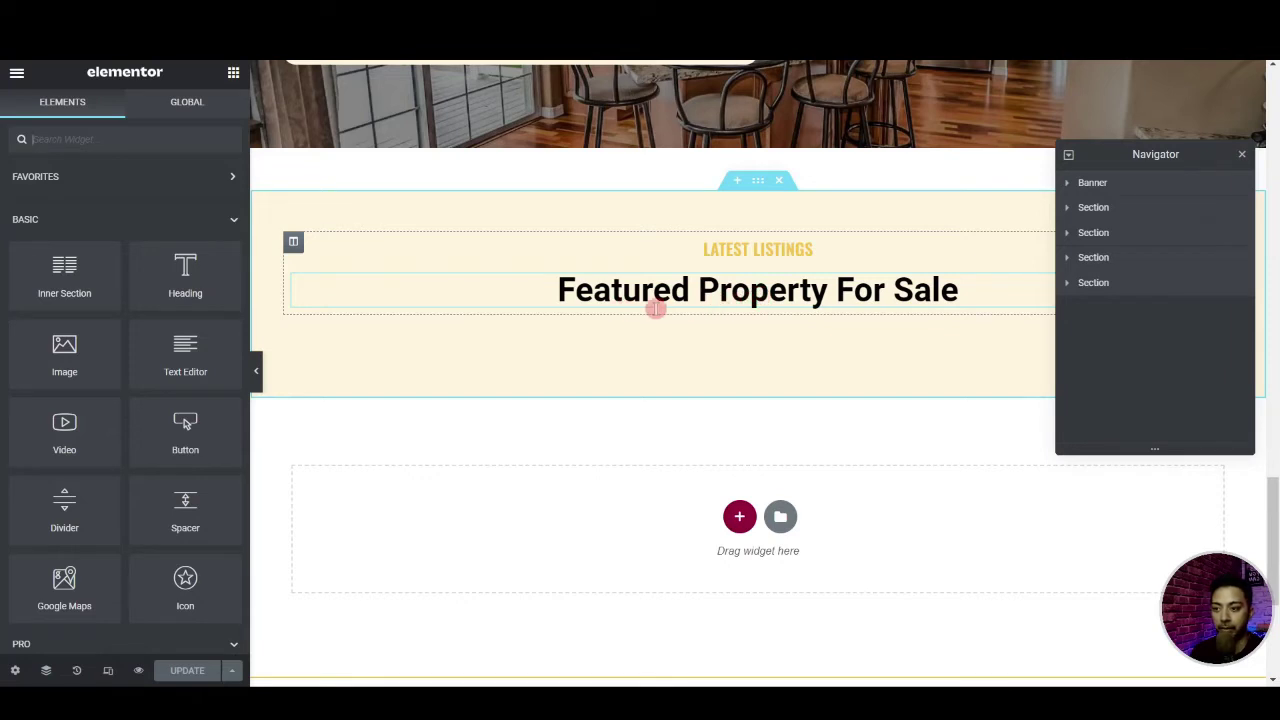
type("posts")
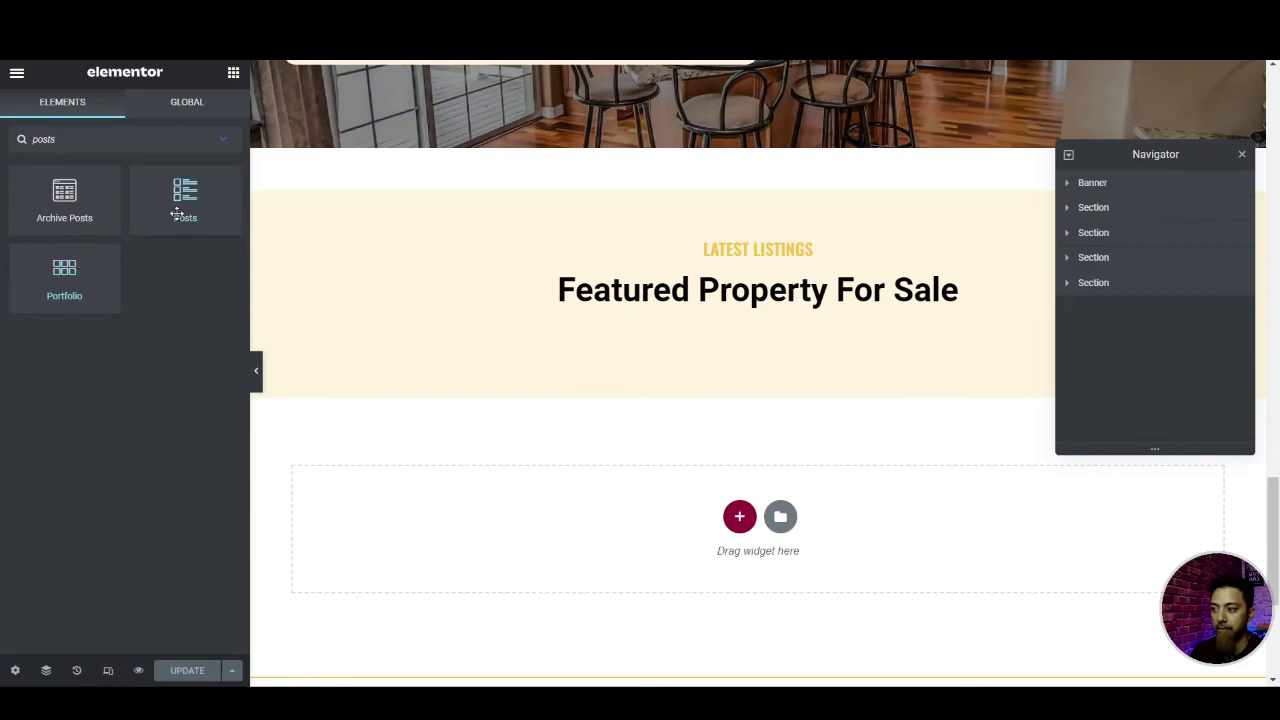
left_click_drag(176, 213, 611, 309)
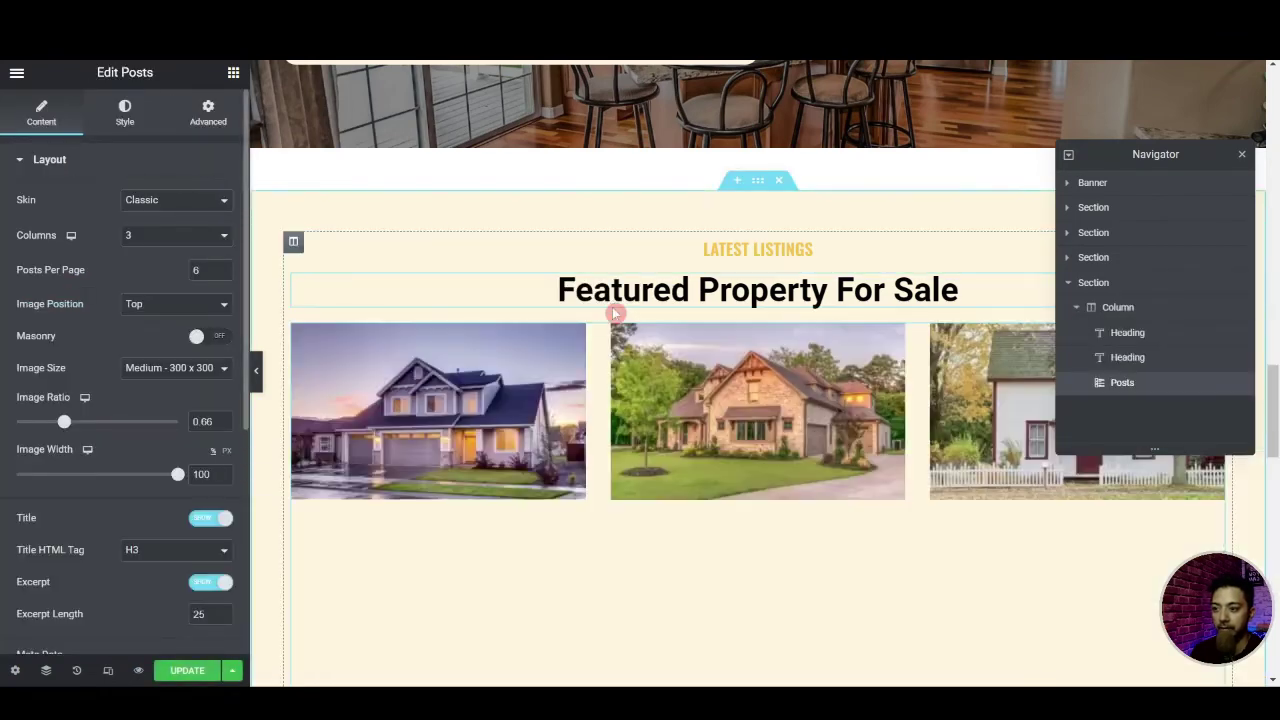
scroll(502, 477, "down", 2)
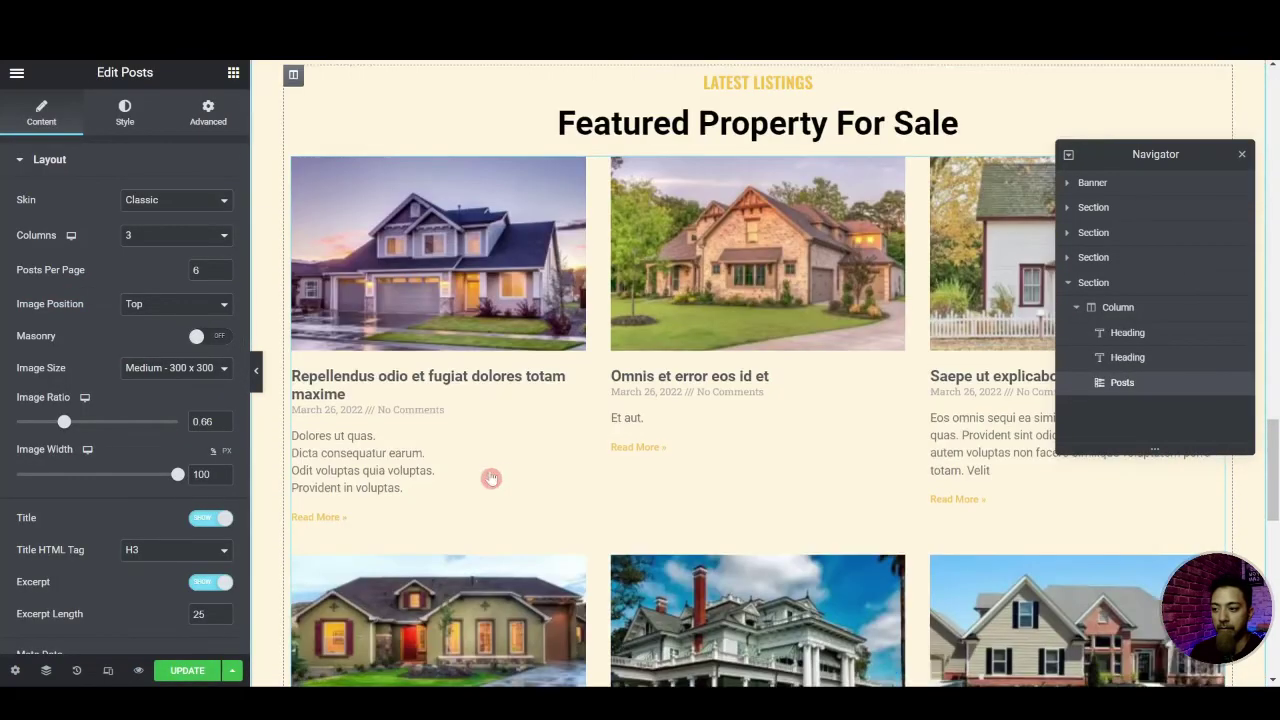
scroll(502, 477, "down", 5)
scroll(680, 551, "up", 7)
scroll(668, 546, "up", 1)
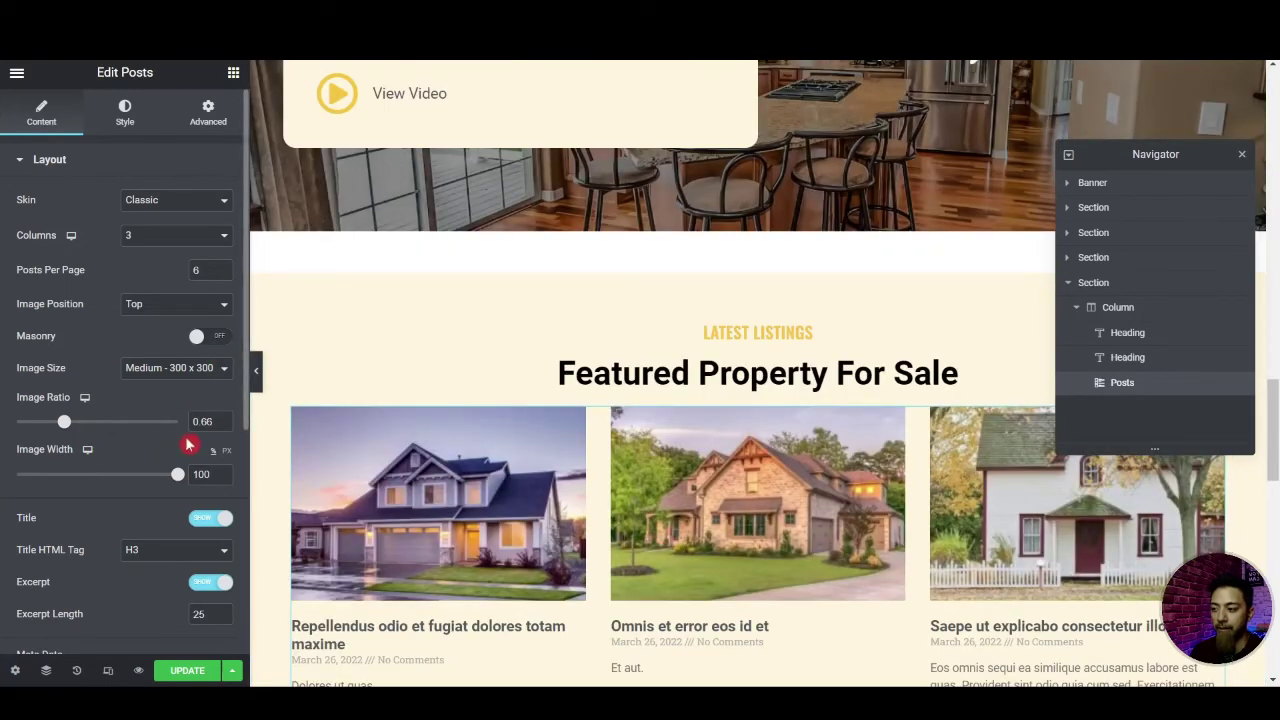
Hide the Posts widget's excerpt and Read More link, remove its Date and Comments meta data, and save the page
scroll(680, 610, "down", 3)
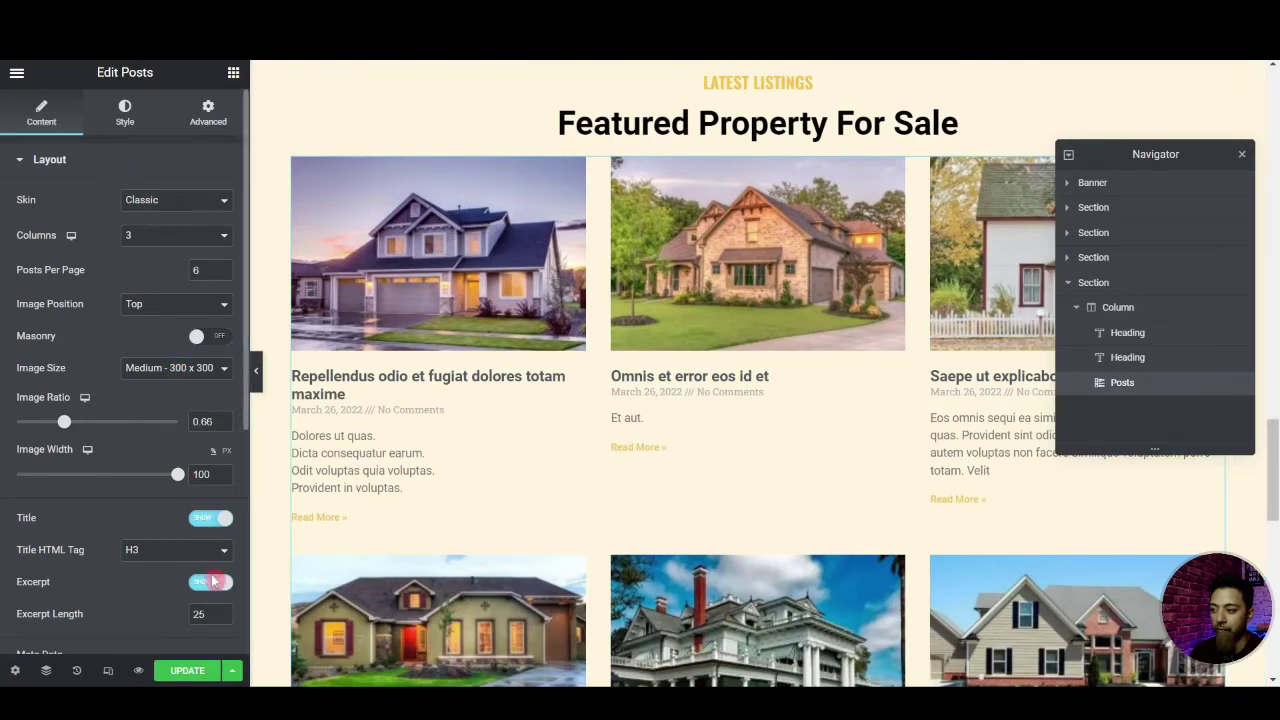
scroll(80, 510, "down", 2)
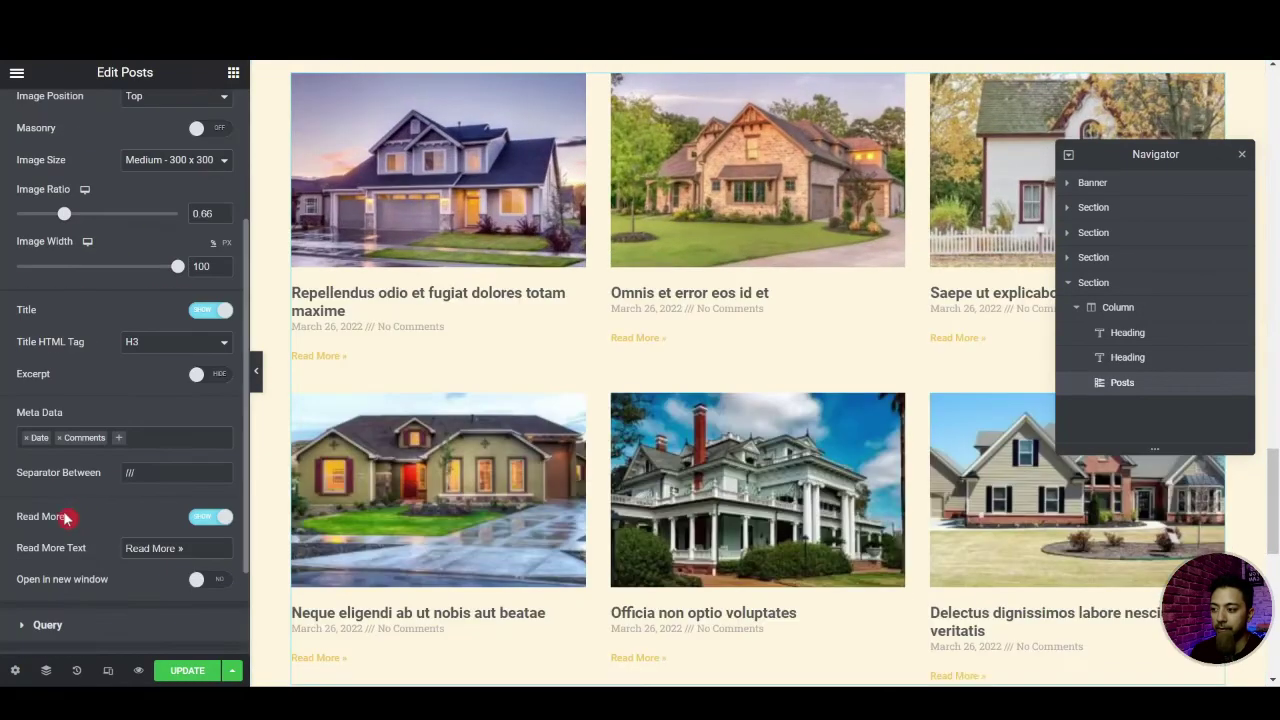
left_click(26, 438)
left_click(26, 438)
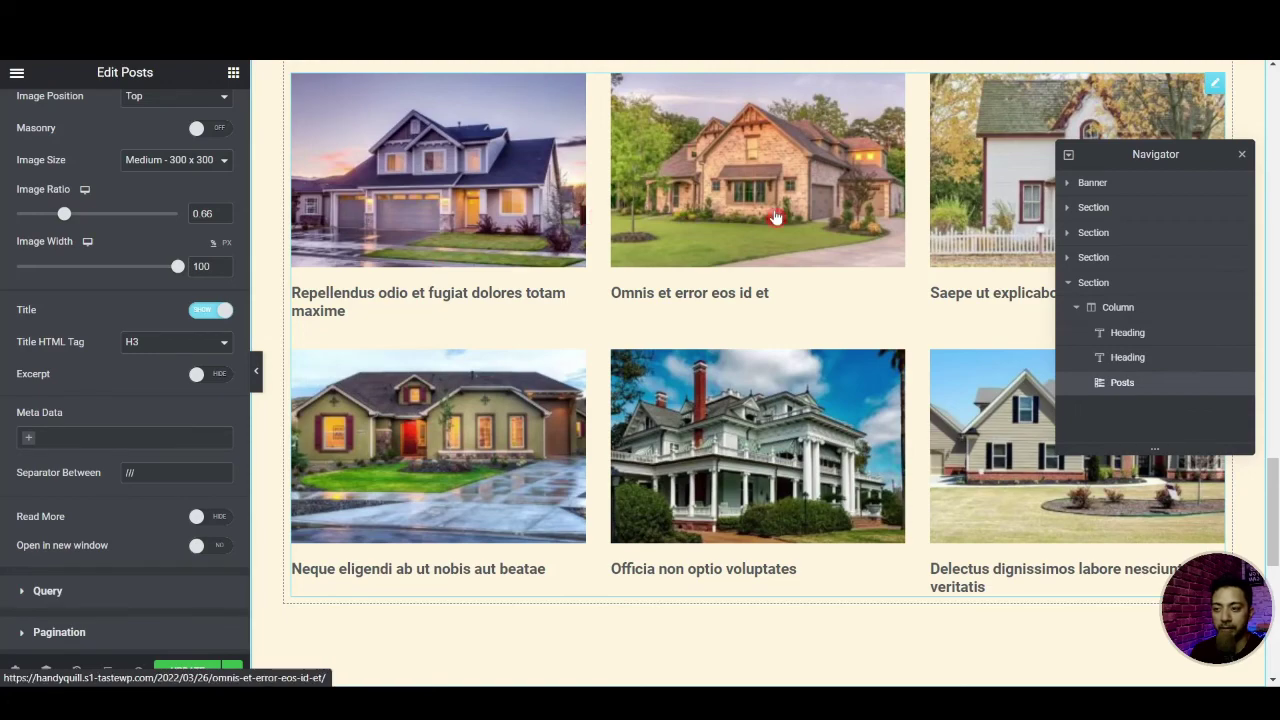
scroll(931, 197, "down", 3)
scroll(1037, 403, "up", 5)
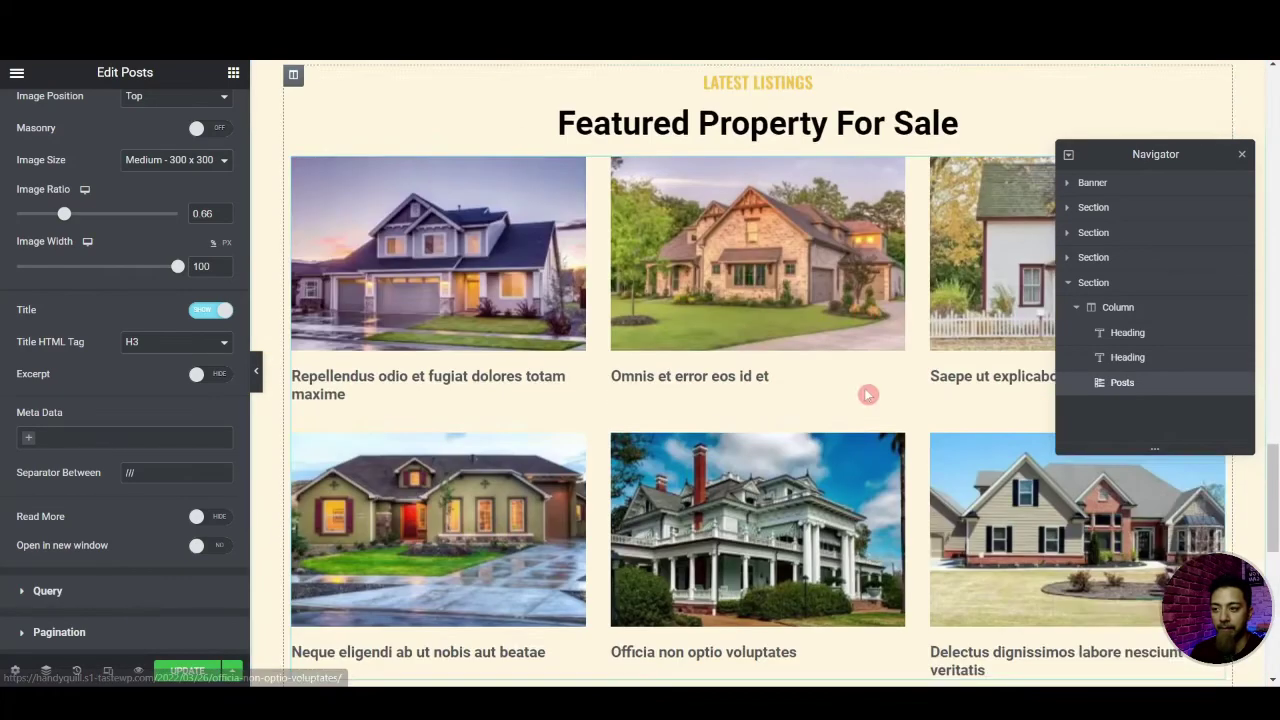
left_click(187, 670)
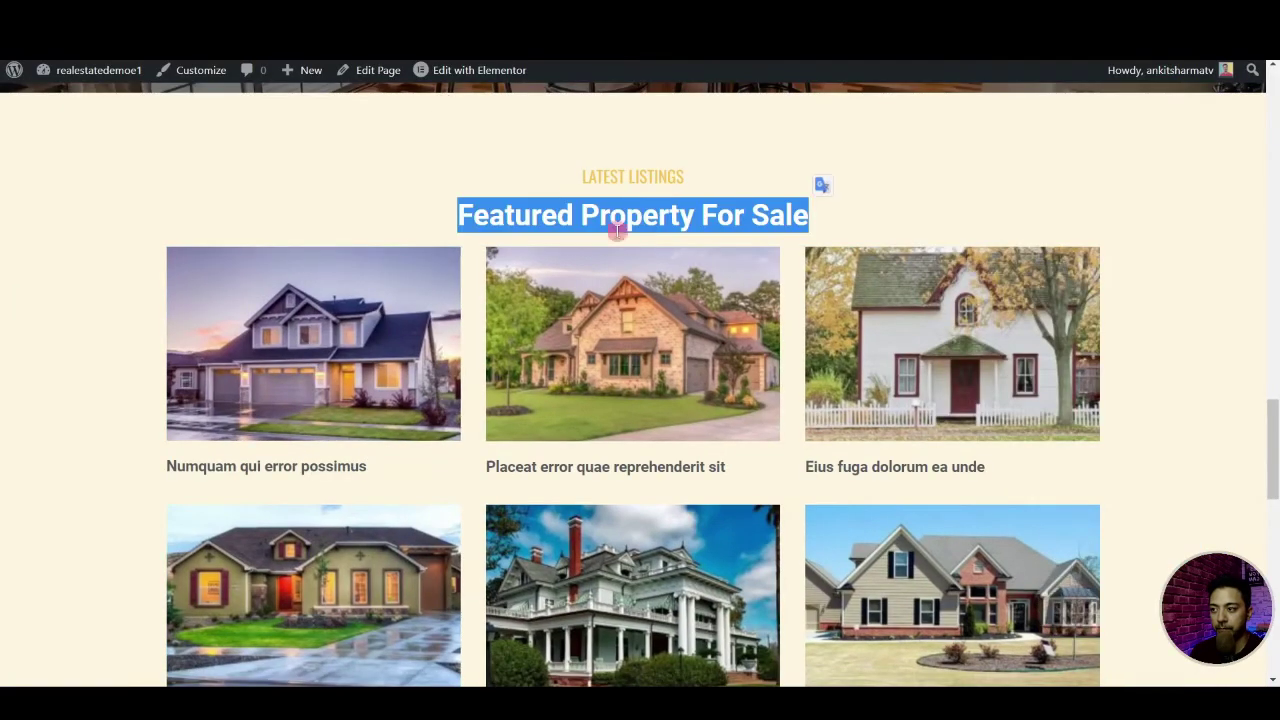
Duplicate the "Featured Property For Sale" section
scroll(675, 310, "down", 5)
scroll(676, 308, "down", 2)
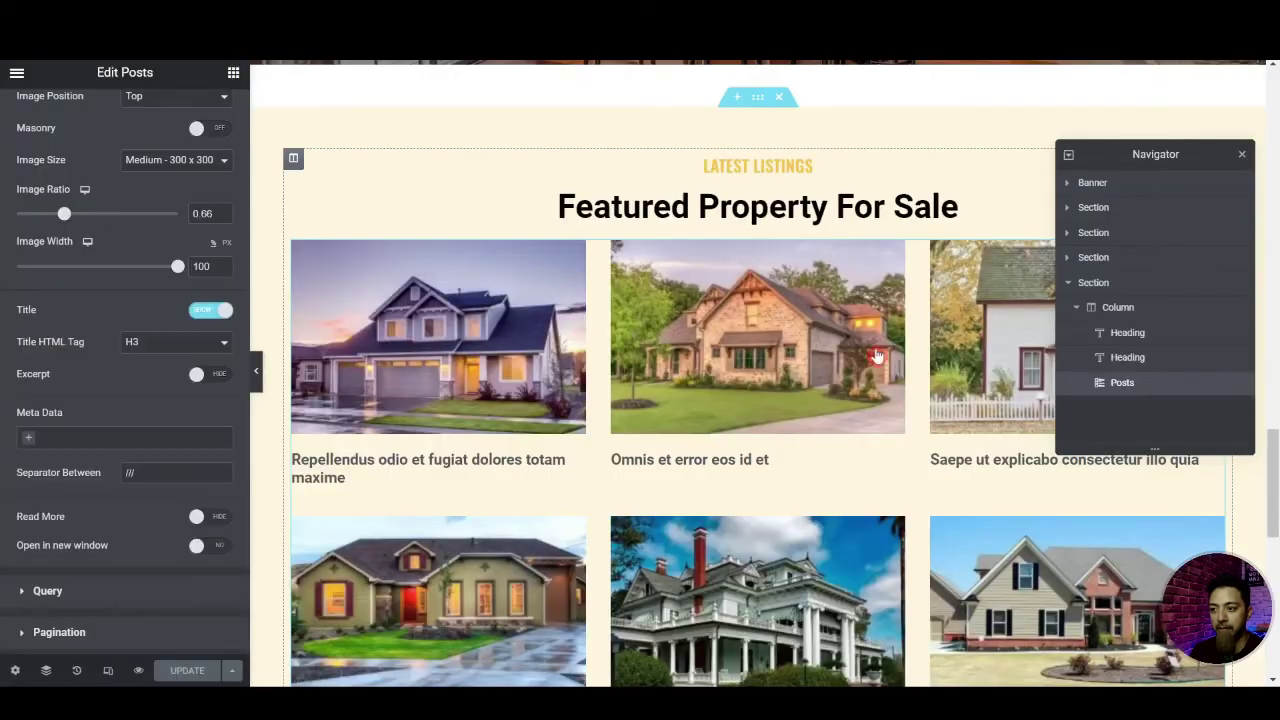
scroll(900, 398, "up", 10)
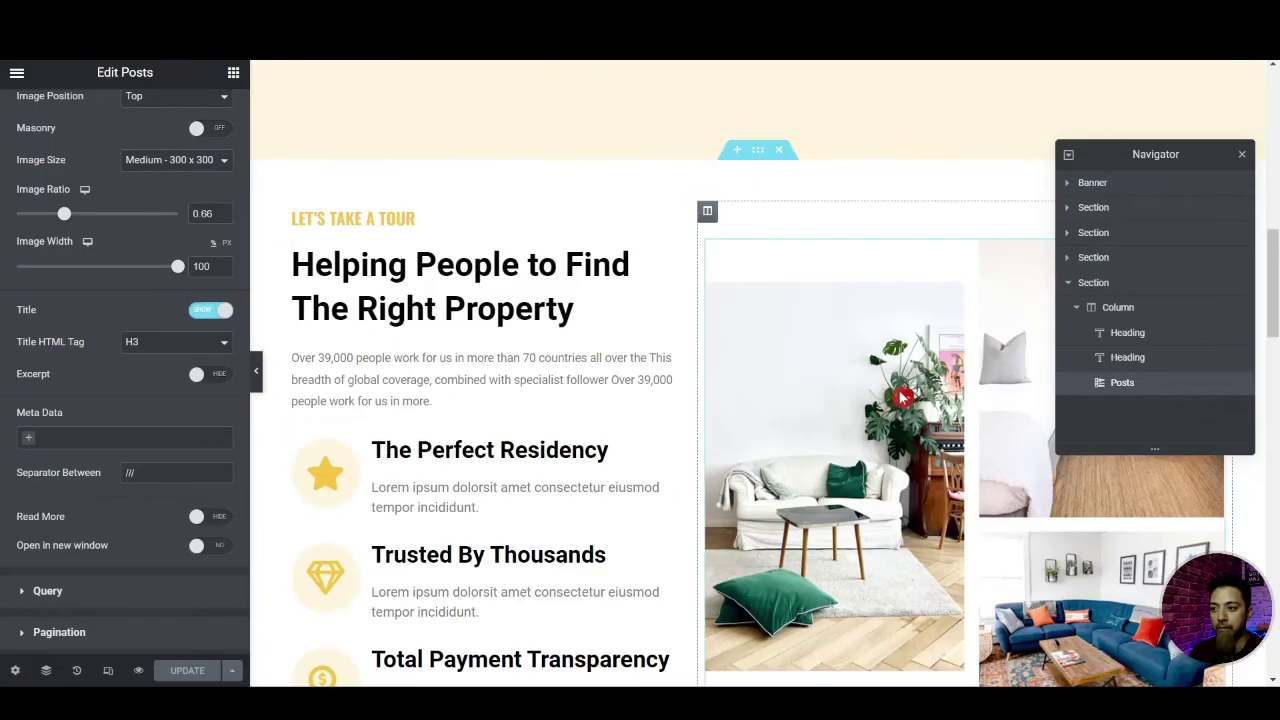
scroll(900, 398, "up", 4)
scroll(780, 340, "down", 2)
scroll(720, 300, "up", 5)
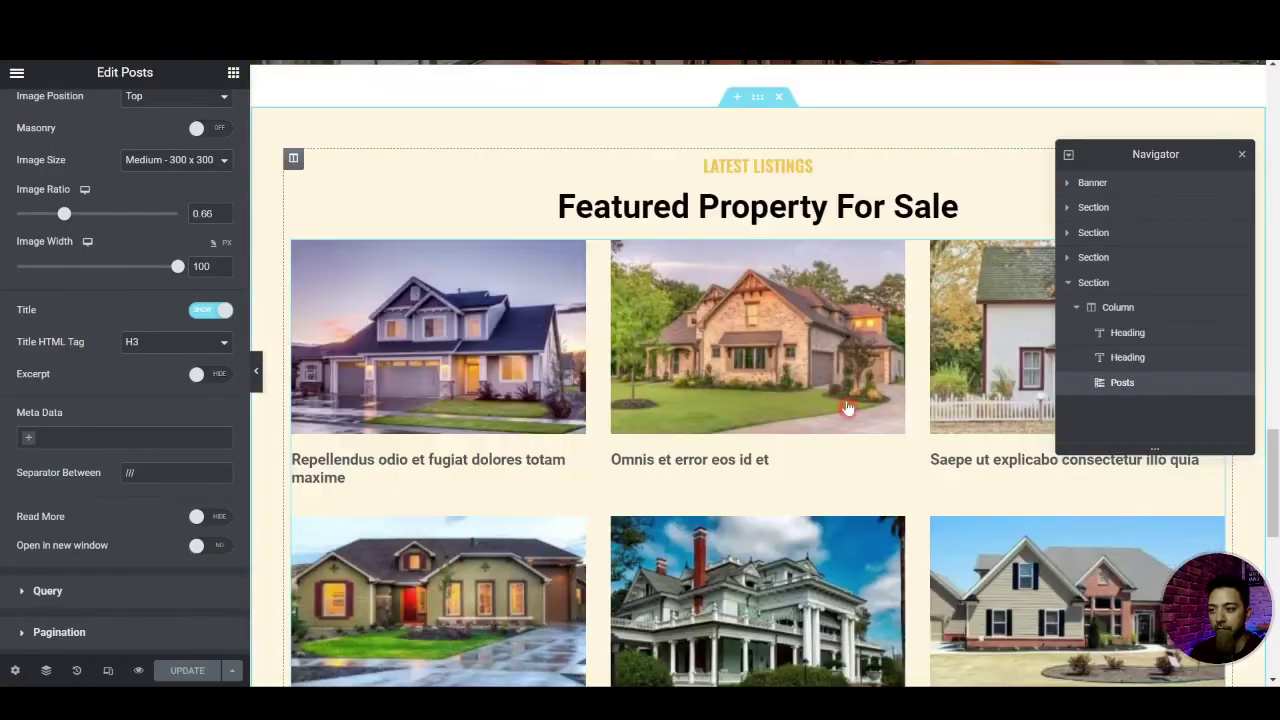
scroll(822, 350, "up", 2)
right_click(762, 268)
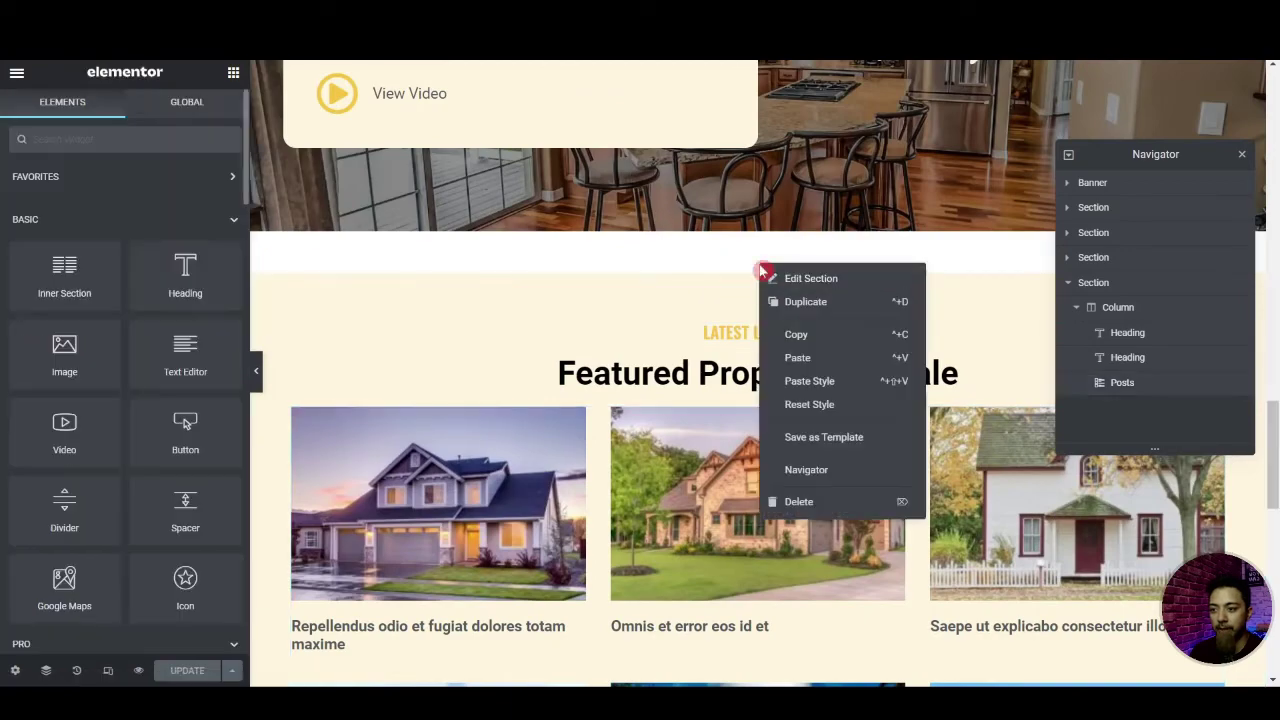
left_click(775, 302)
scroll(770, 405, "down", 3)
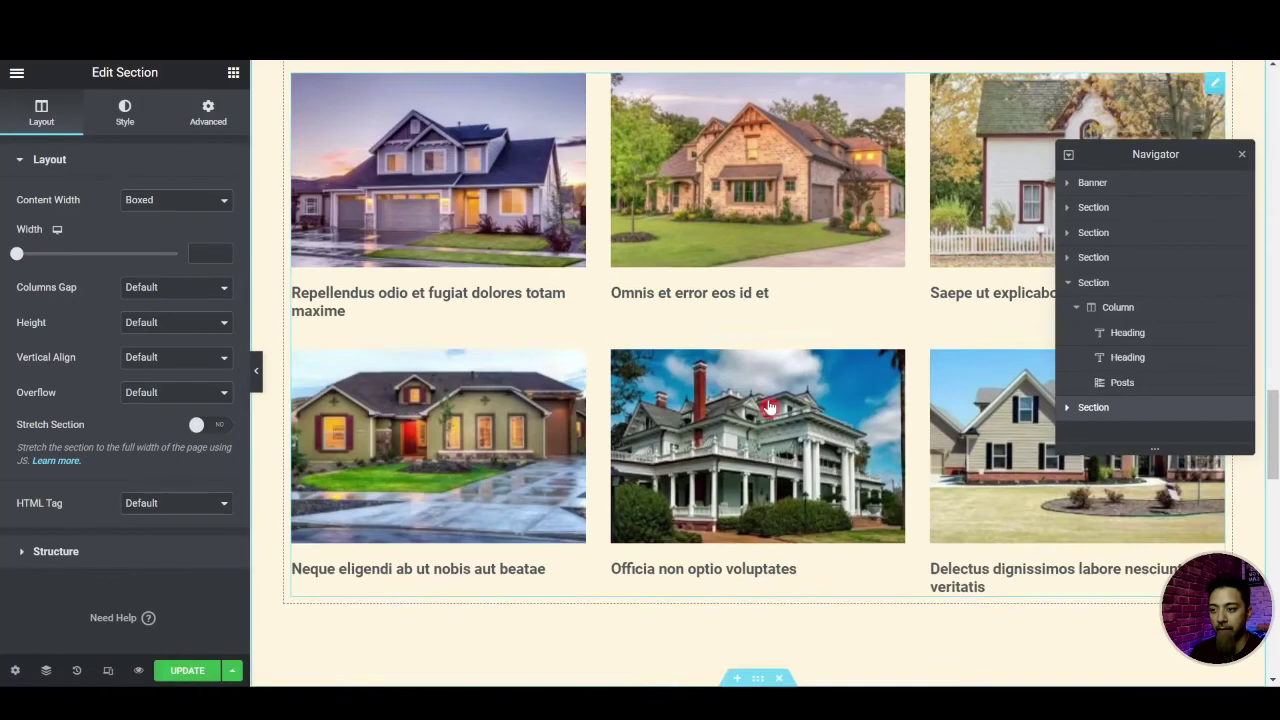
scroll(770, 405, "down", 5)
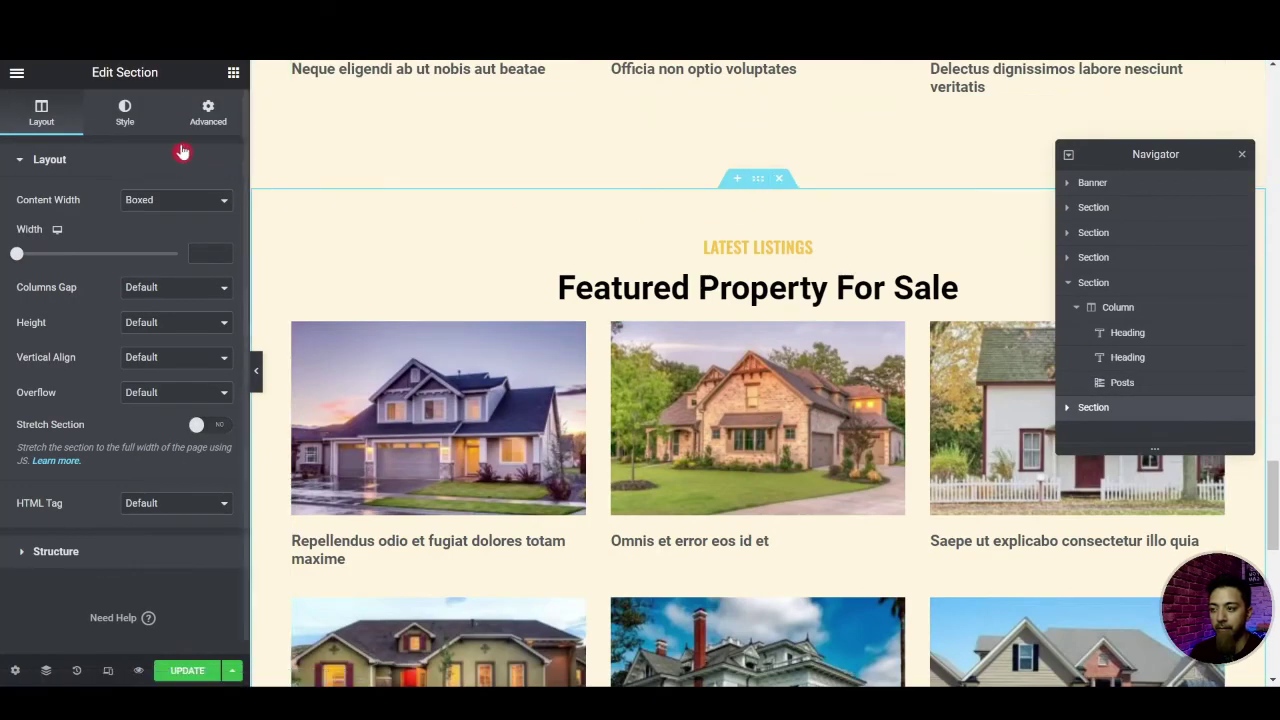
Clear the duplicated section's background color and change its headings to "OUR EXPERTS" and "Our Exclusive Agents"
left_click(136, 116)
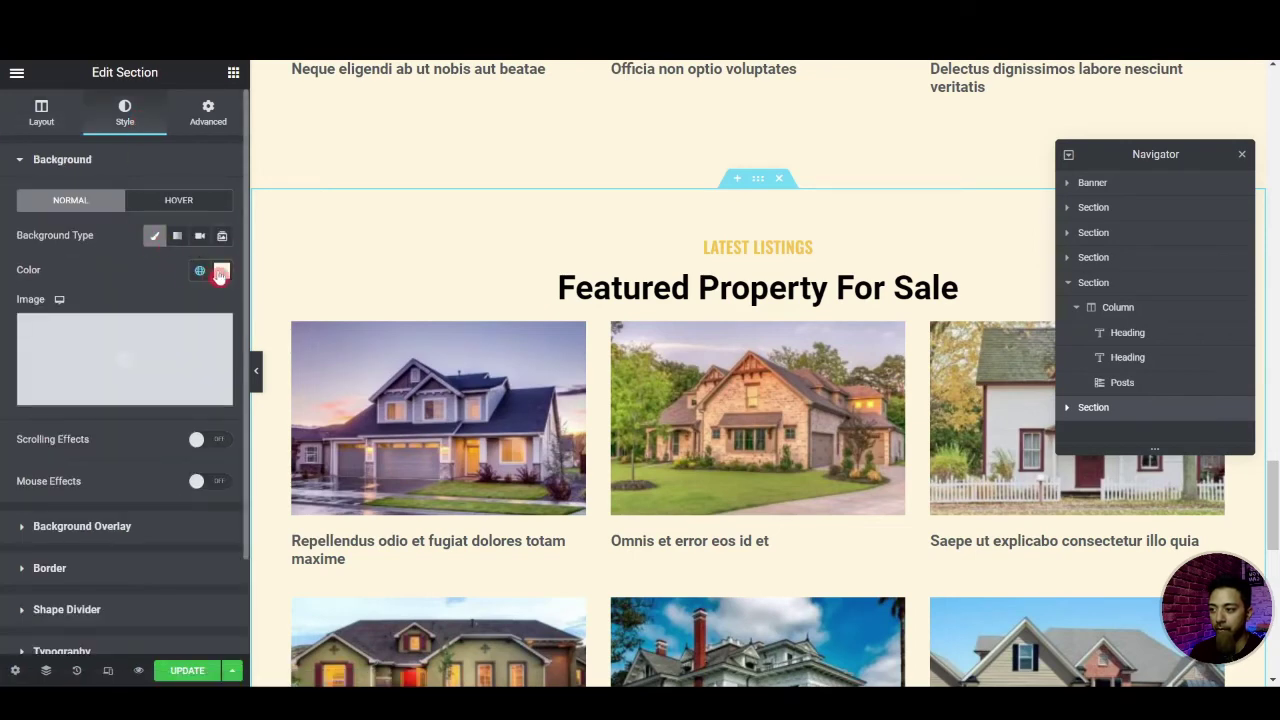
left_click(215, 271)
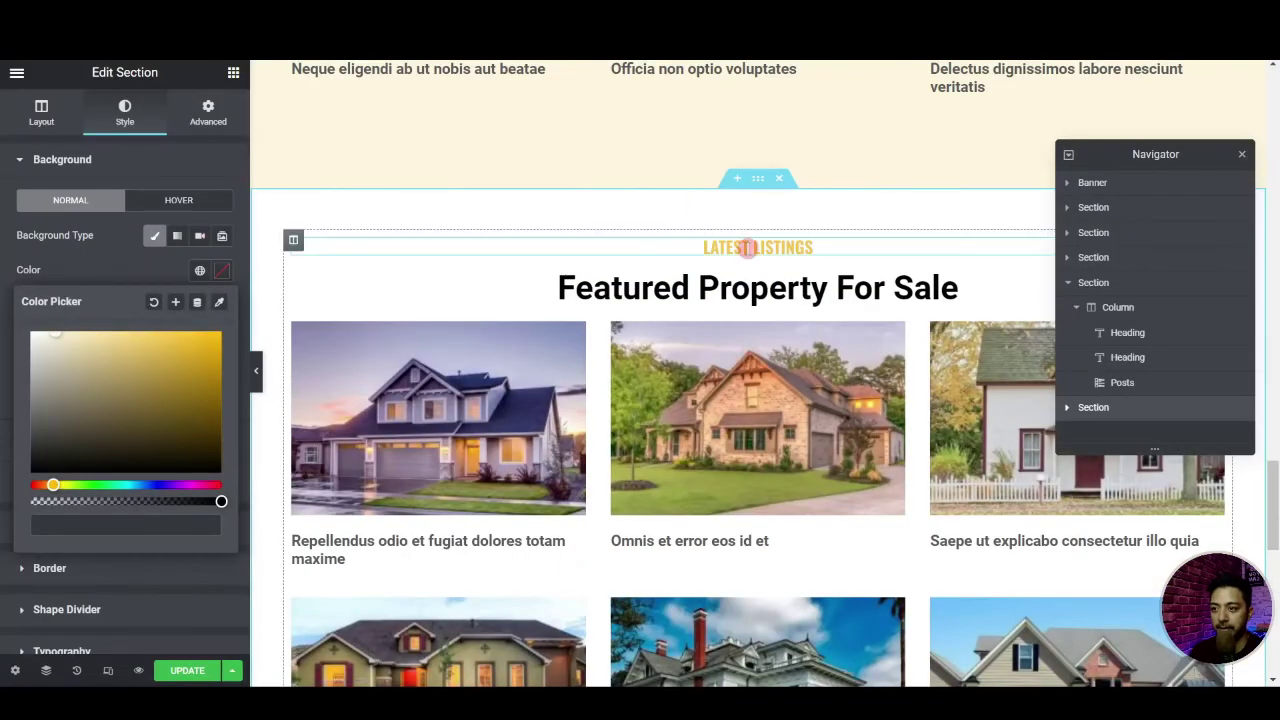
triple_click(748, 249)
key("ctrl+z")
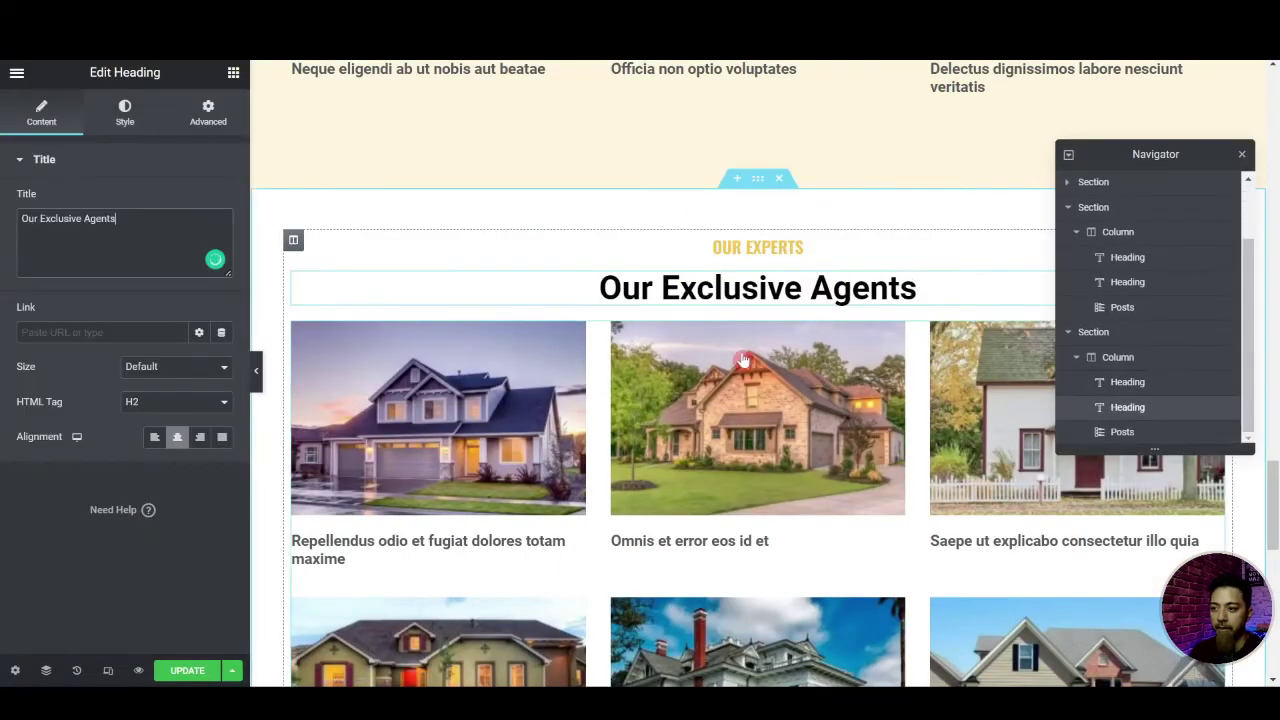
Replace the Posts widget in the "Our Exclusive Agents" section with an inner section of three columns
right_click(621, 393)
left_click(660, 631)
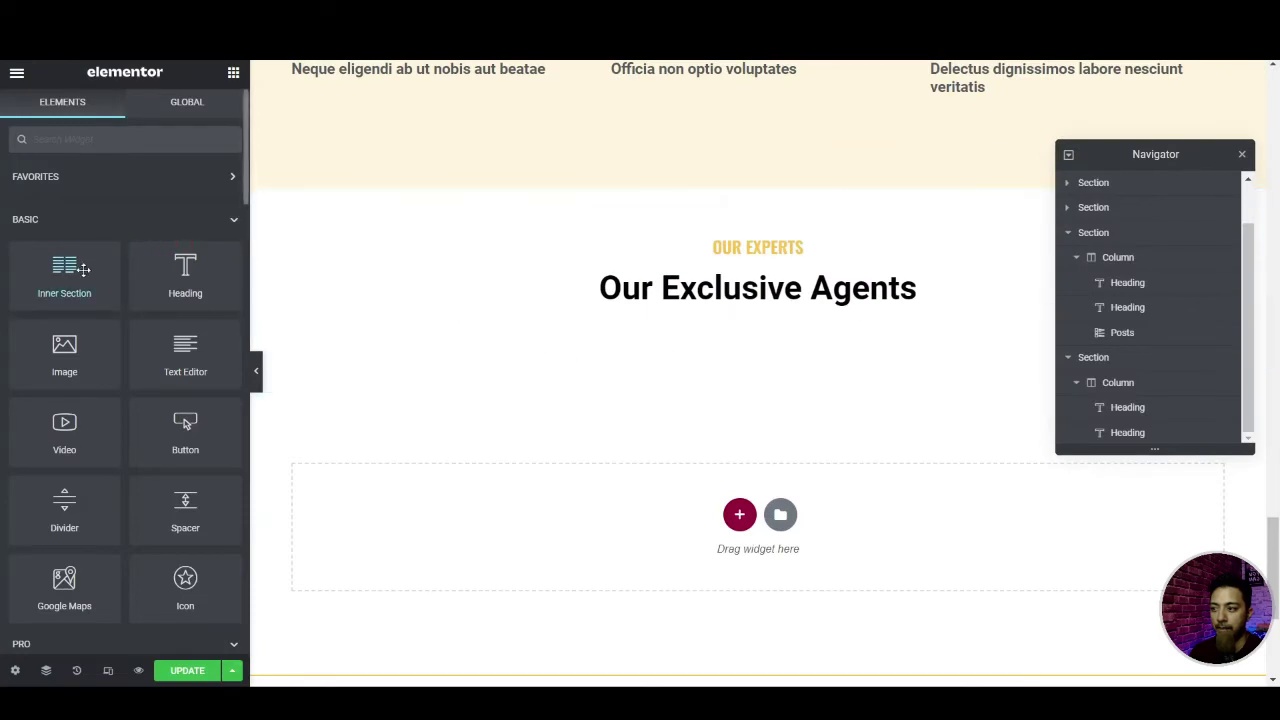
left_click_drag(84, 269, 750, 310)
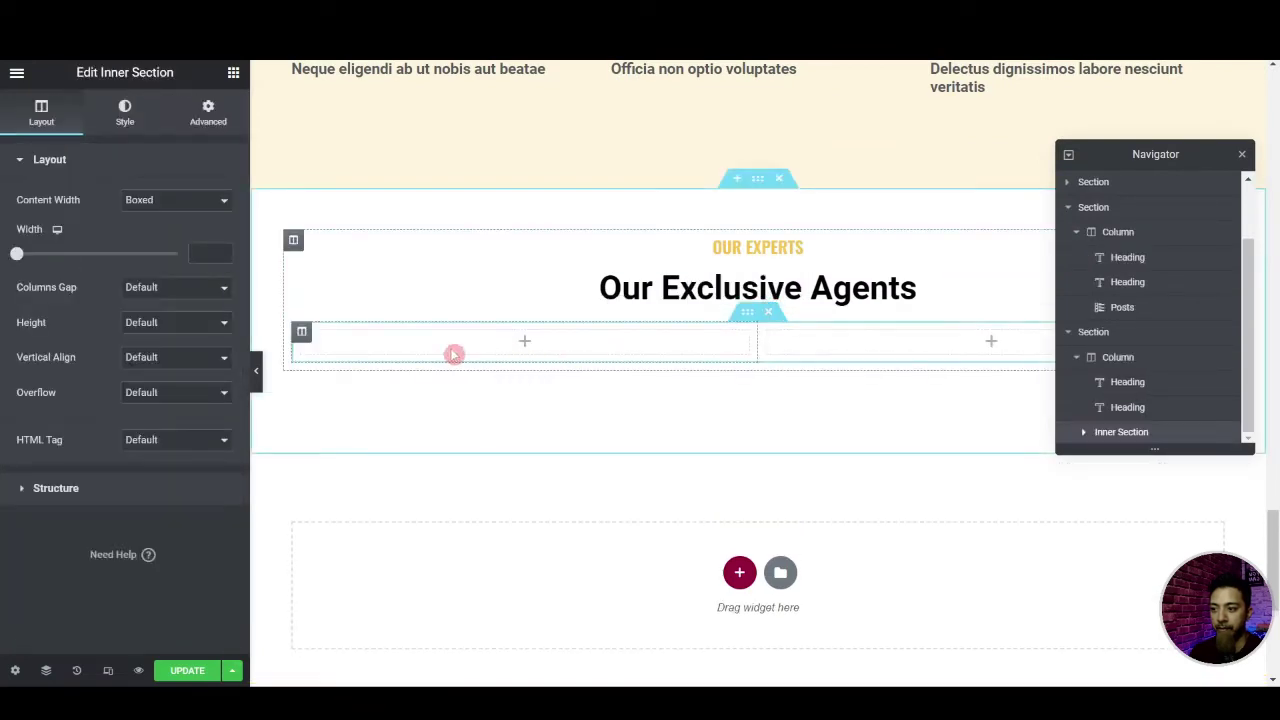
right_click(301, 333)
left_click(350, 404)
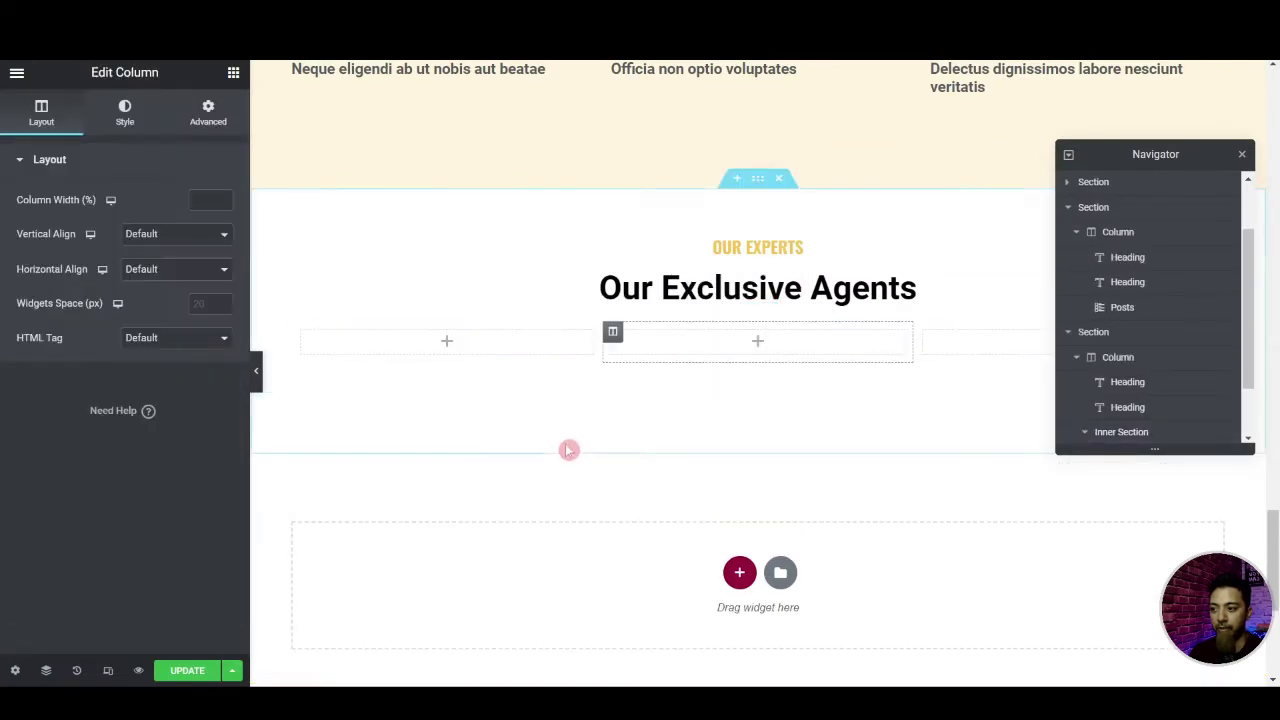
Insert an Image widget in the first agent column, set its image size to Full, and choose the long-haired woman's portrait
left_click(233, 75)
left_click_drag(73, 346, 508, 342)
left_click(174, 324)
left_click(150, 415)
left_click(134, 225)
left_click(512, 305)
left_click(1170, 640)
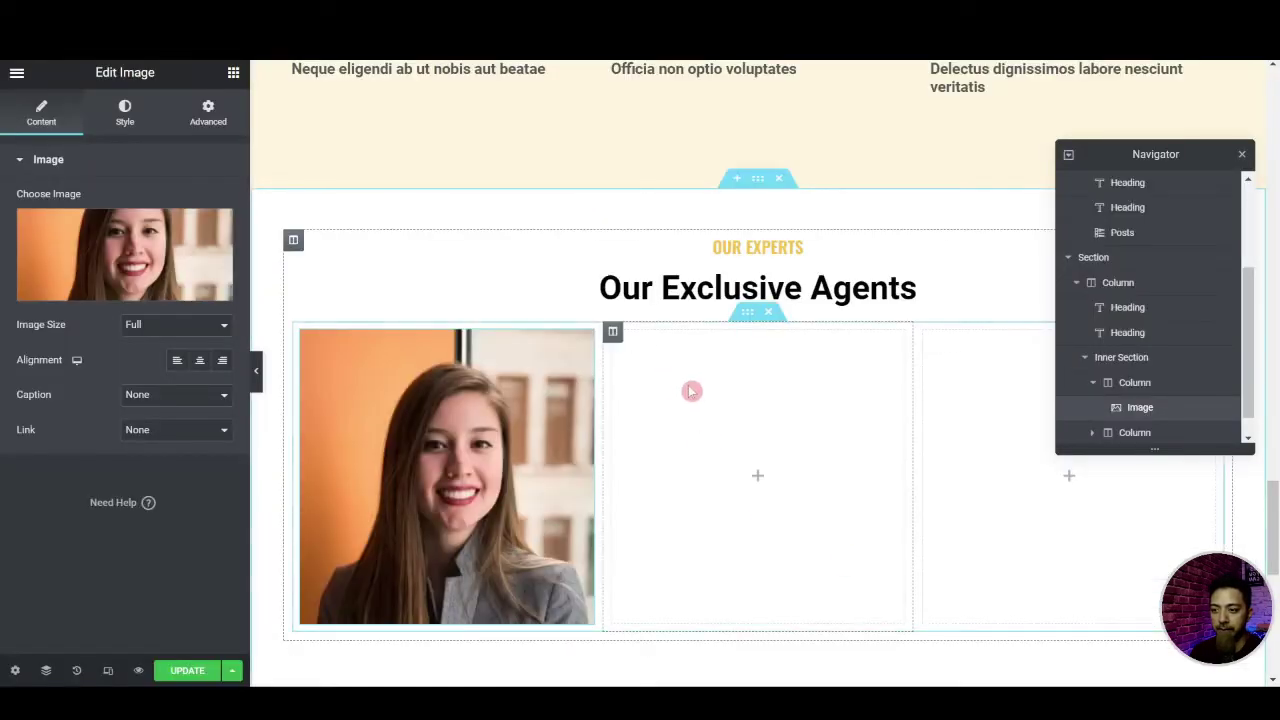
Center the first agent's portrait, set its width to 50% and its border radius to 120 px on all corners
left_click(199, 360)
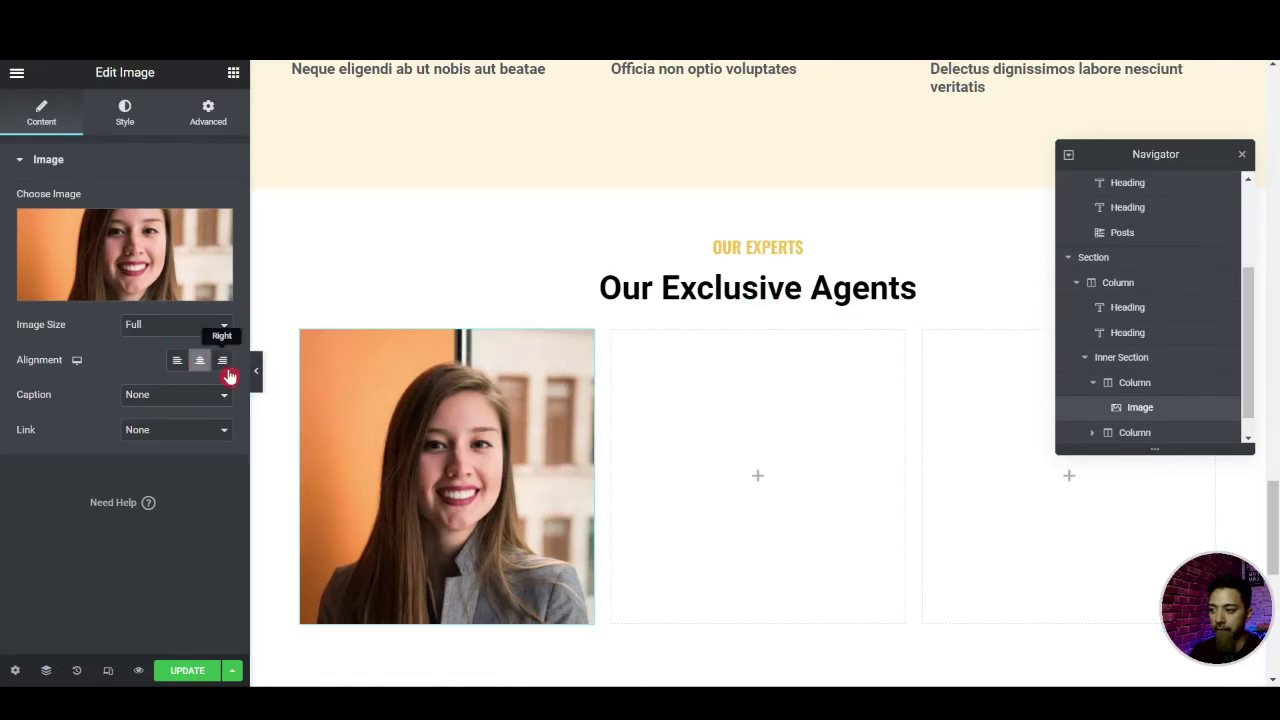
left_click(121, 130)
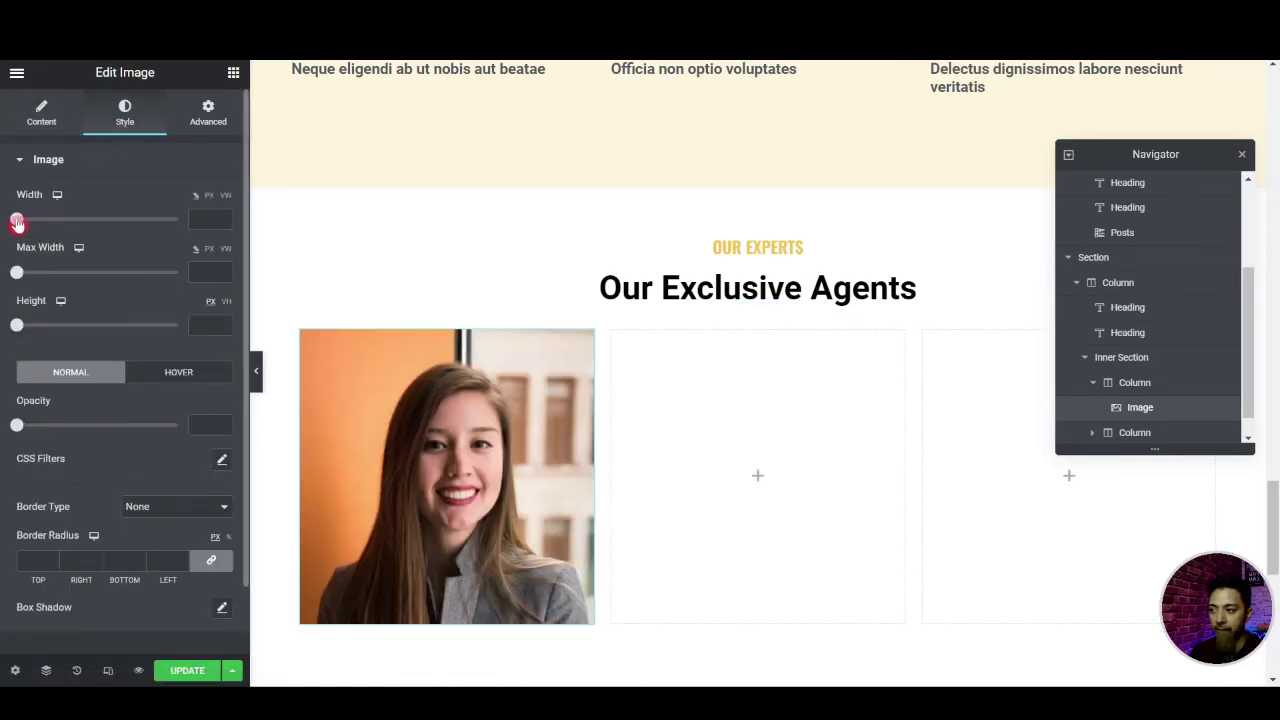
left_click_drag(16, 222, 79, 231)
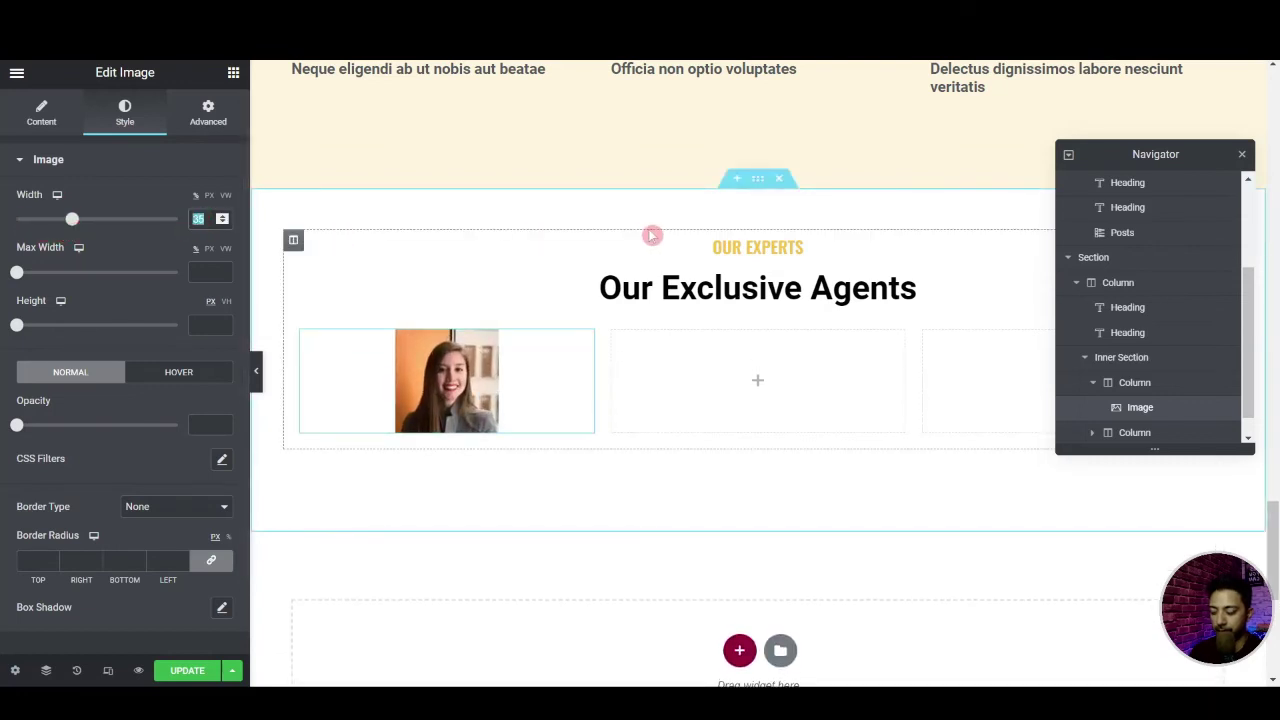
type("50")
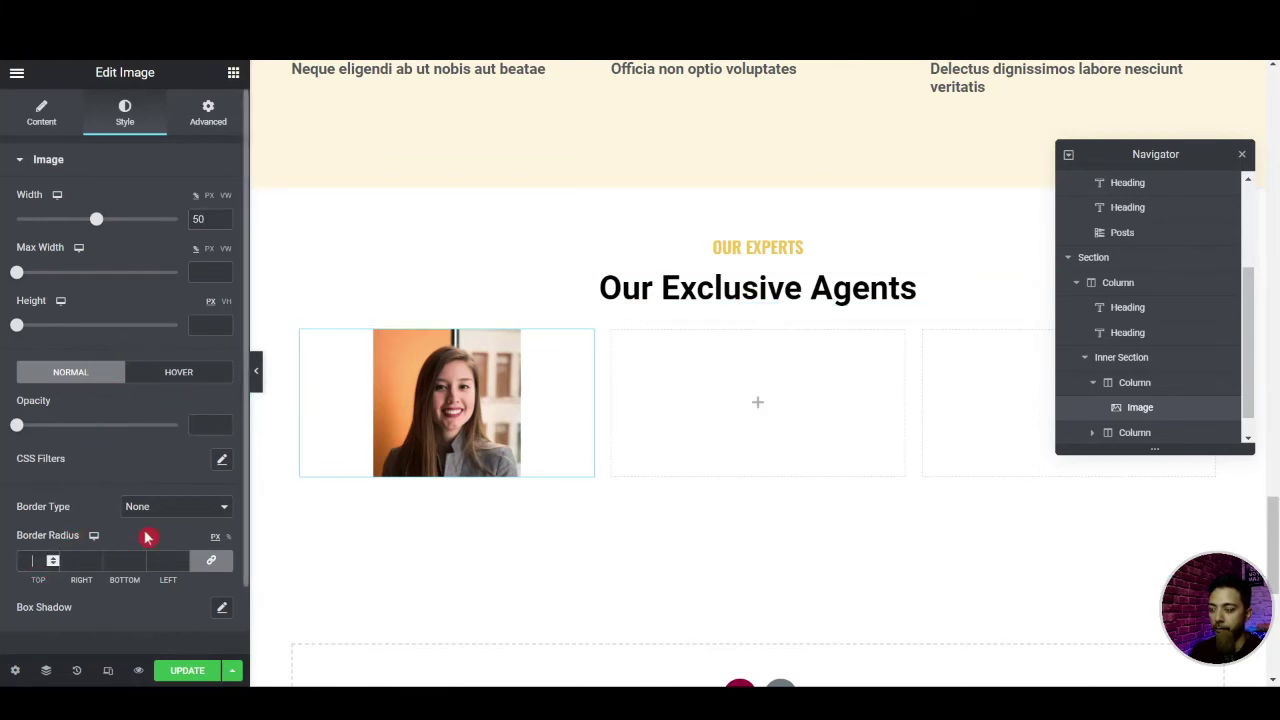
type("120")
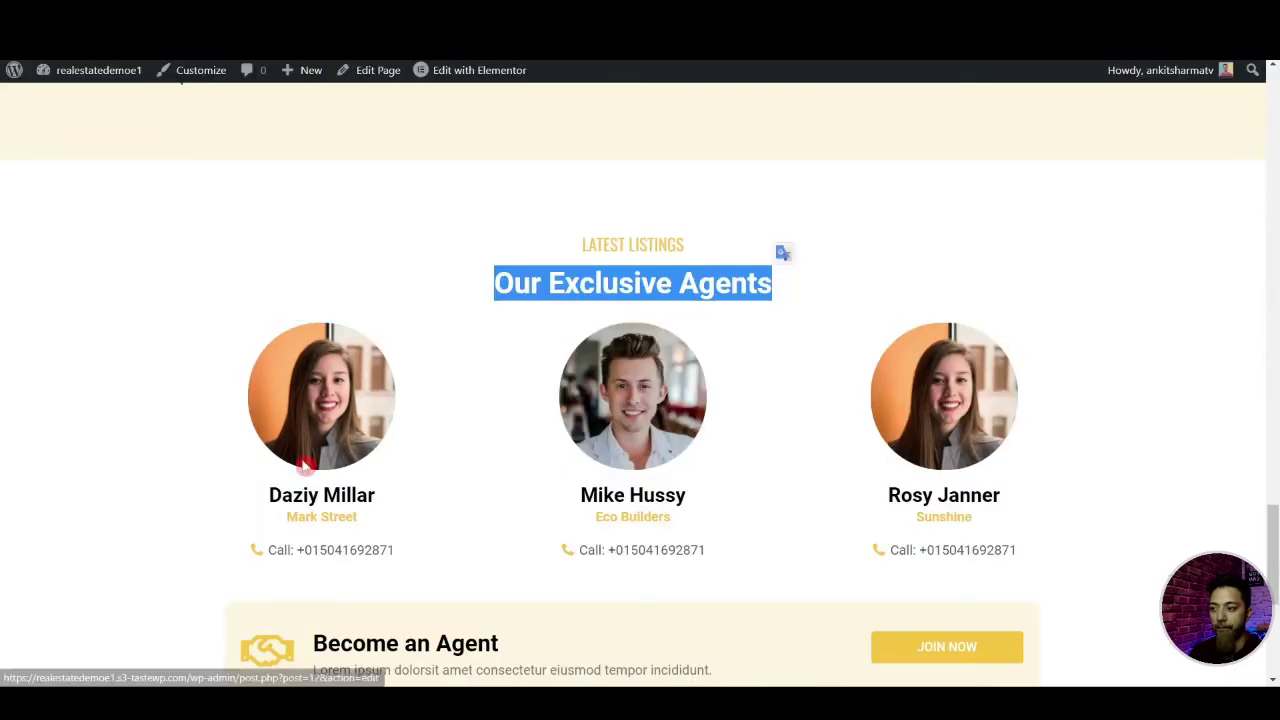
Add a centered Heading widget below the portrait with the first agent's name copied from the reference page
left_click_drag(270, 491, 399, 500)
key("ctrl+c")
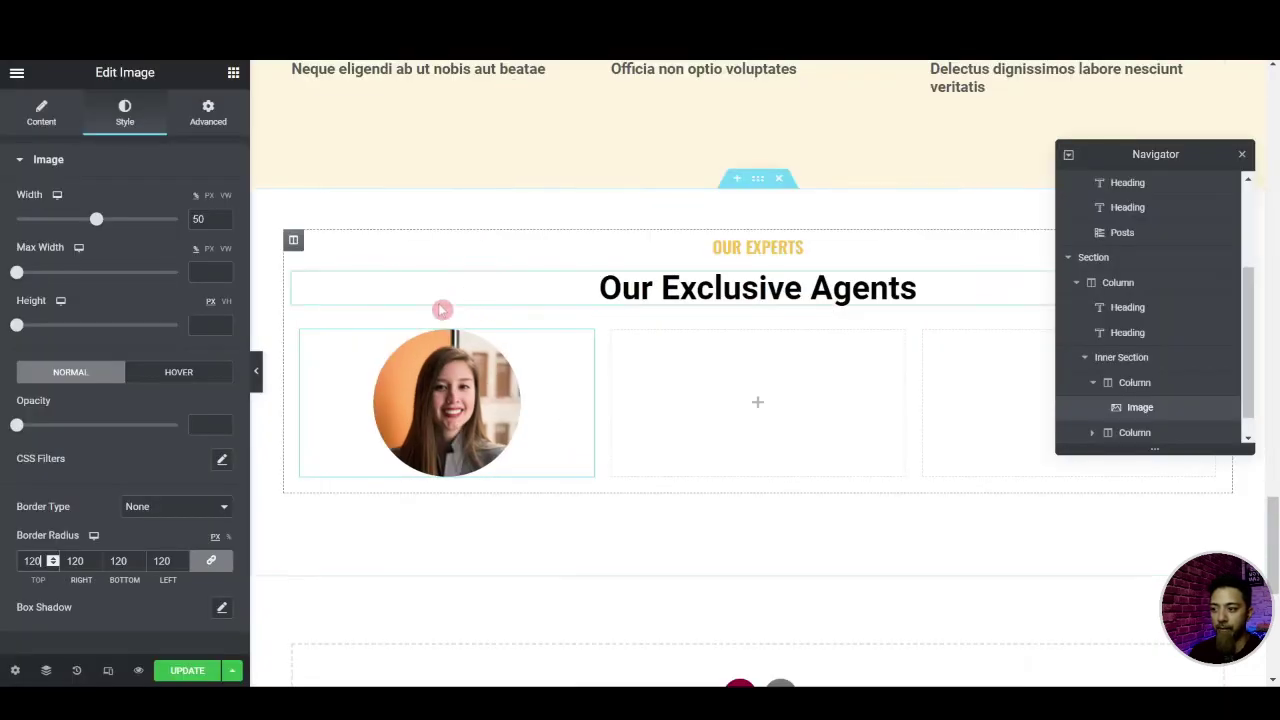
left_click(233, 74)
left_click_drag(169, 276, 460, 470)
left_click(148, 265)
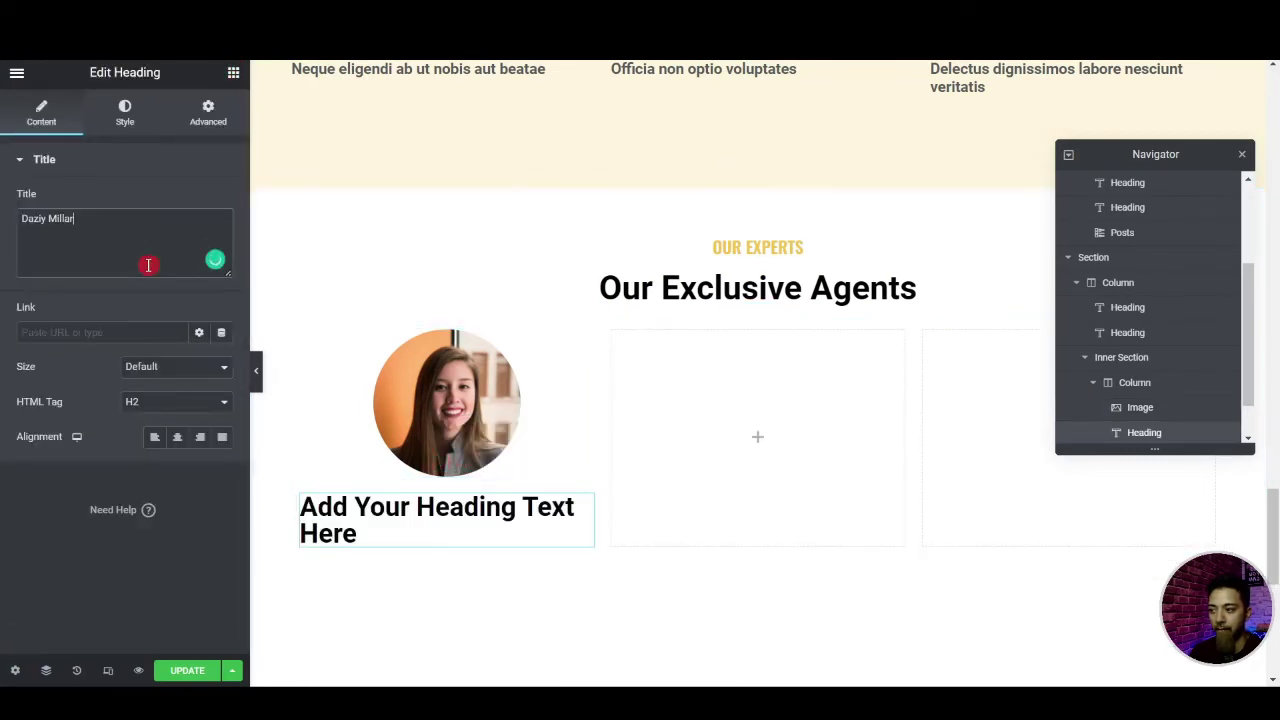
key("ctrl+v")
left_click(178, 438)
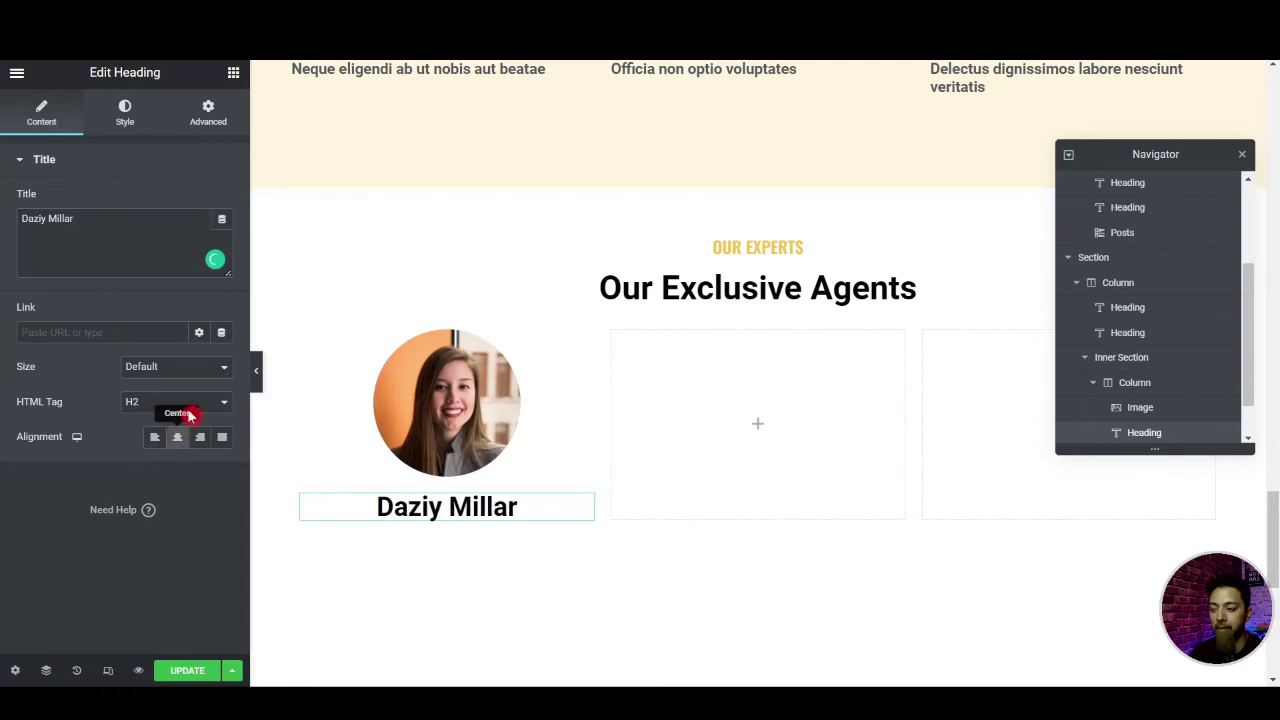
Set the typography size of the agent's name heading to 25 px
left_click(126, 114)
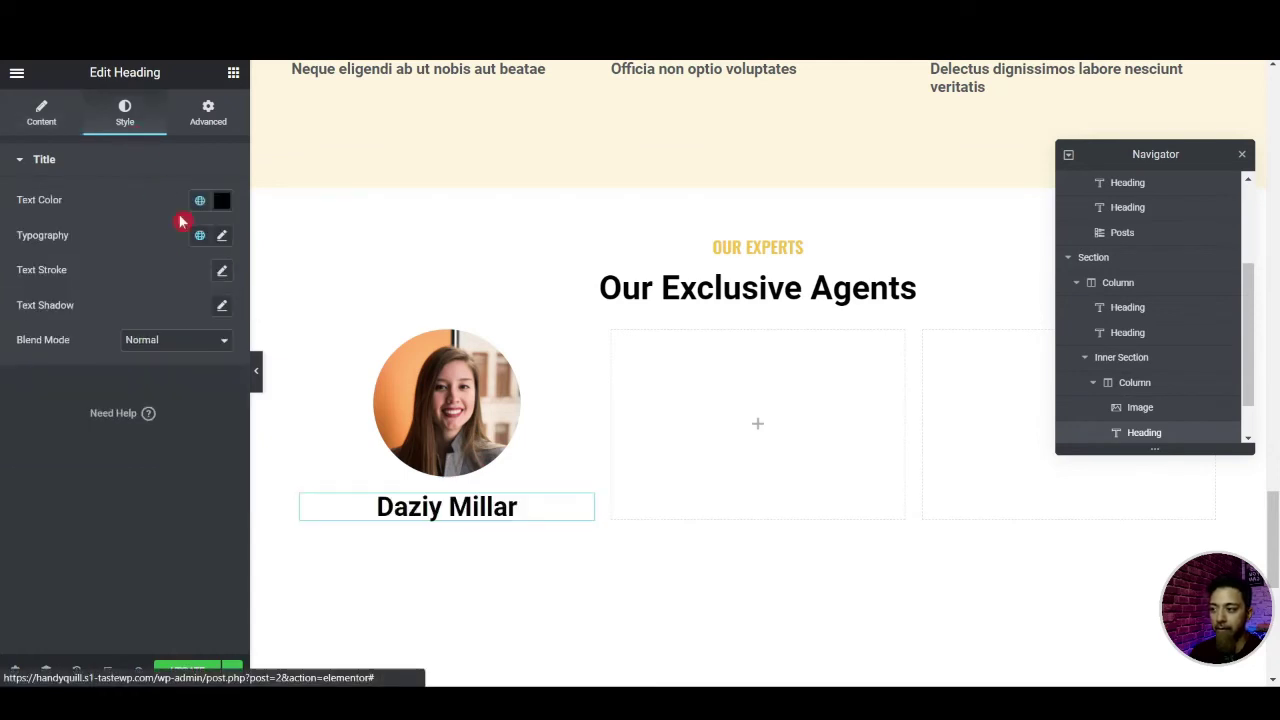
left_click(222, 235)
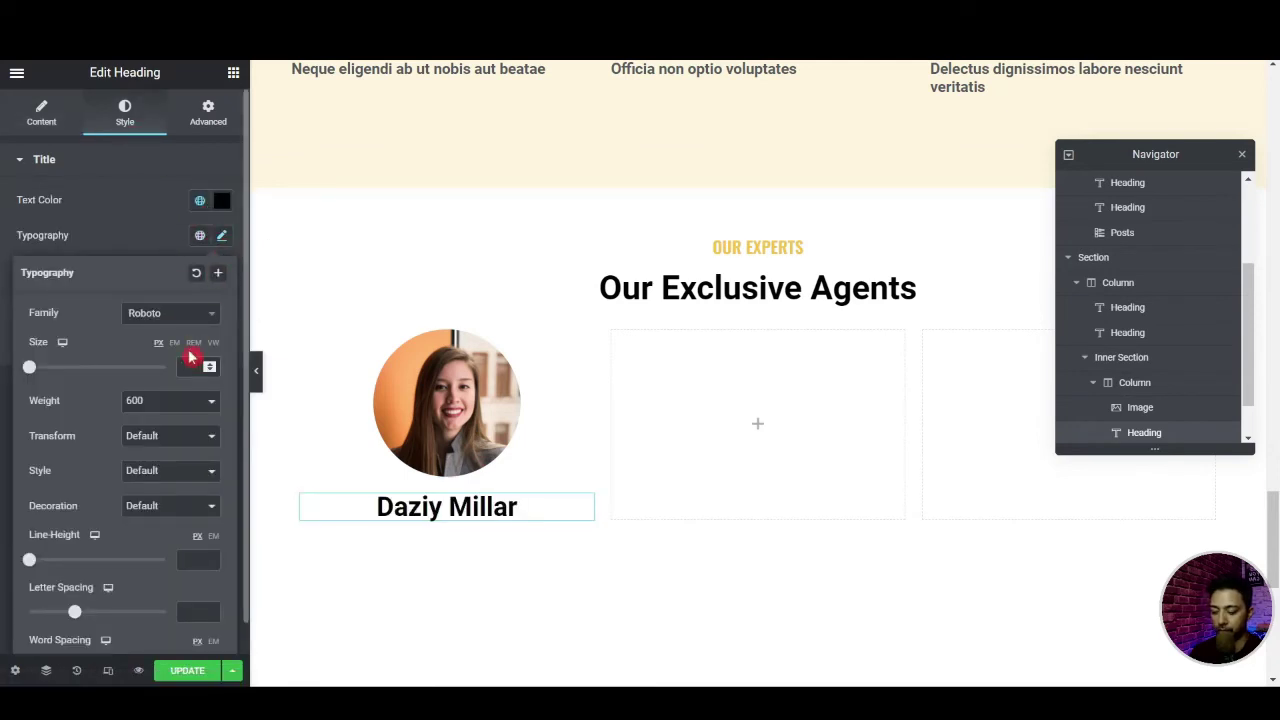
type("20")
key("BackSpace")
type("8")
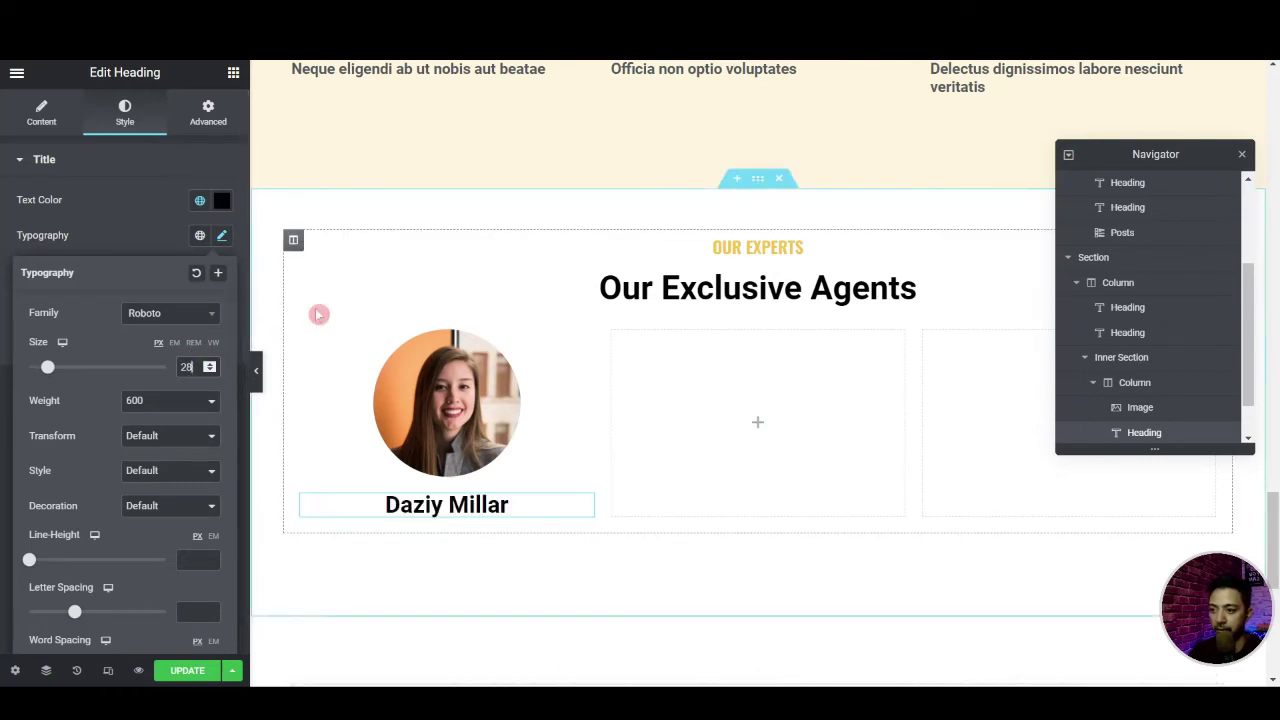
key("BackSpace")
type("5")
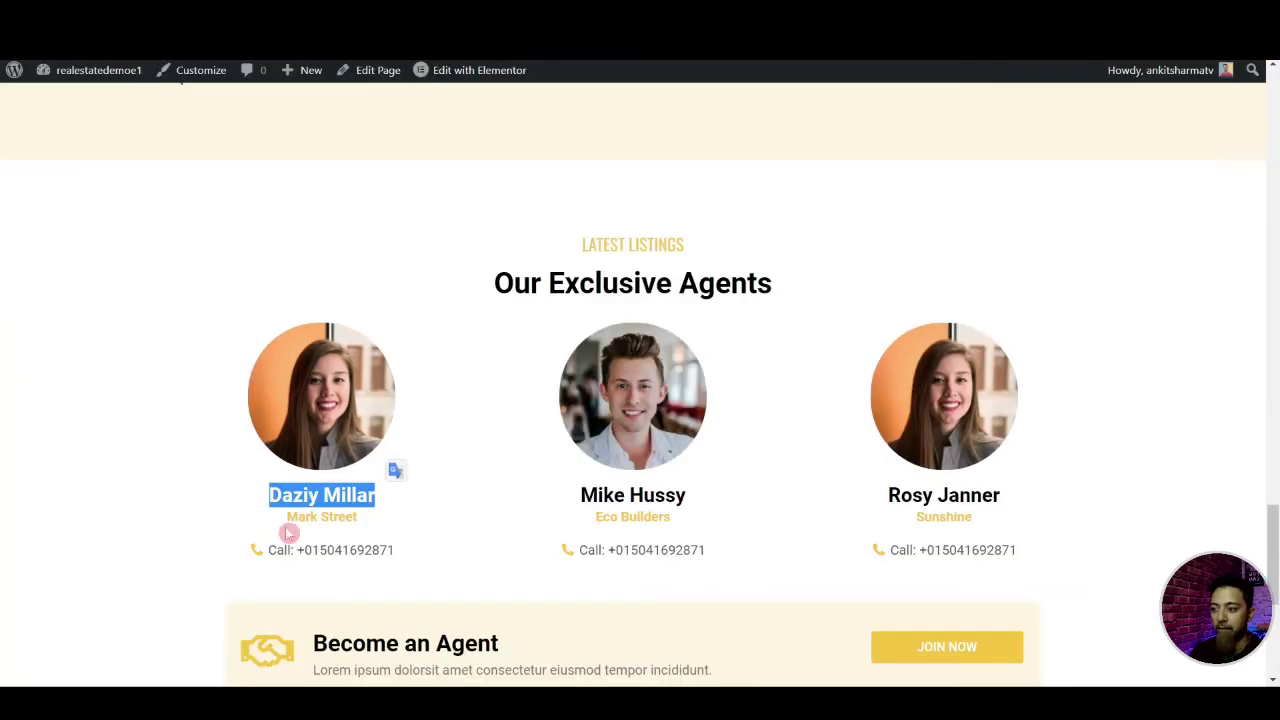
left_click_drag(286, 517, 344, 517)
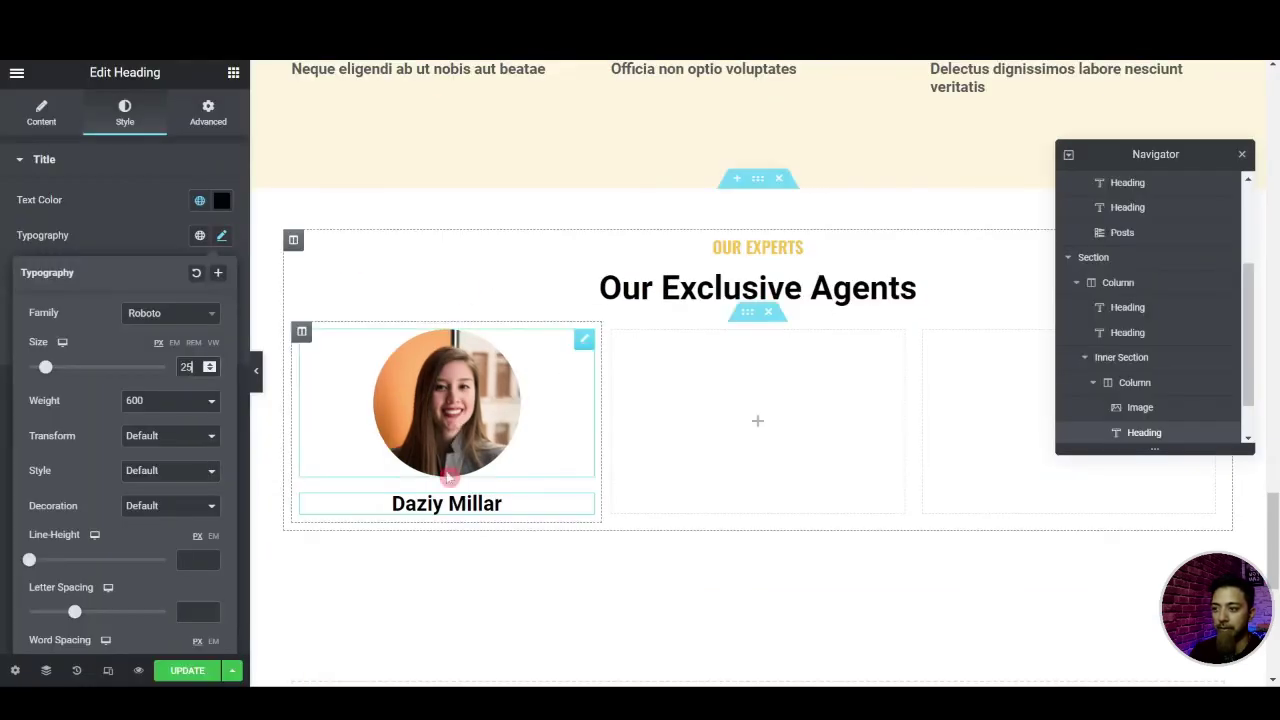
right_click(594, 508)
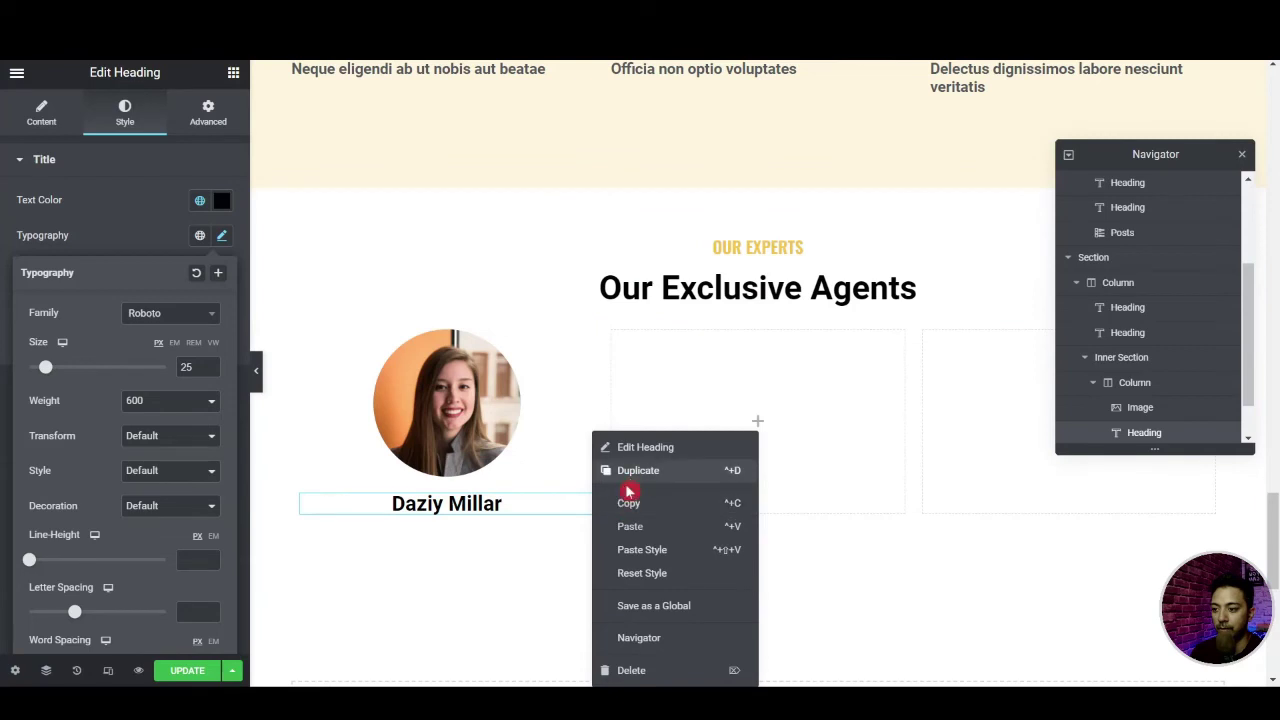
left_click(630, 472)
left_click(210, 118)
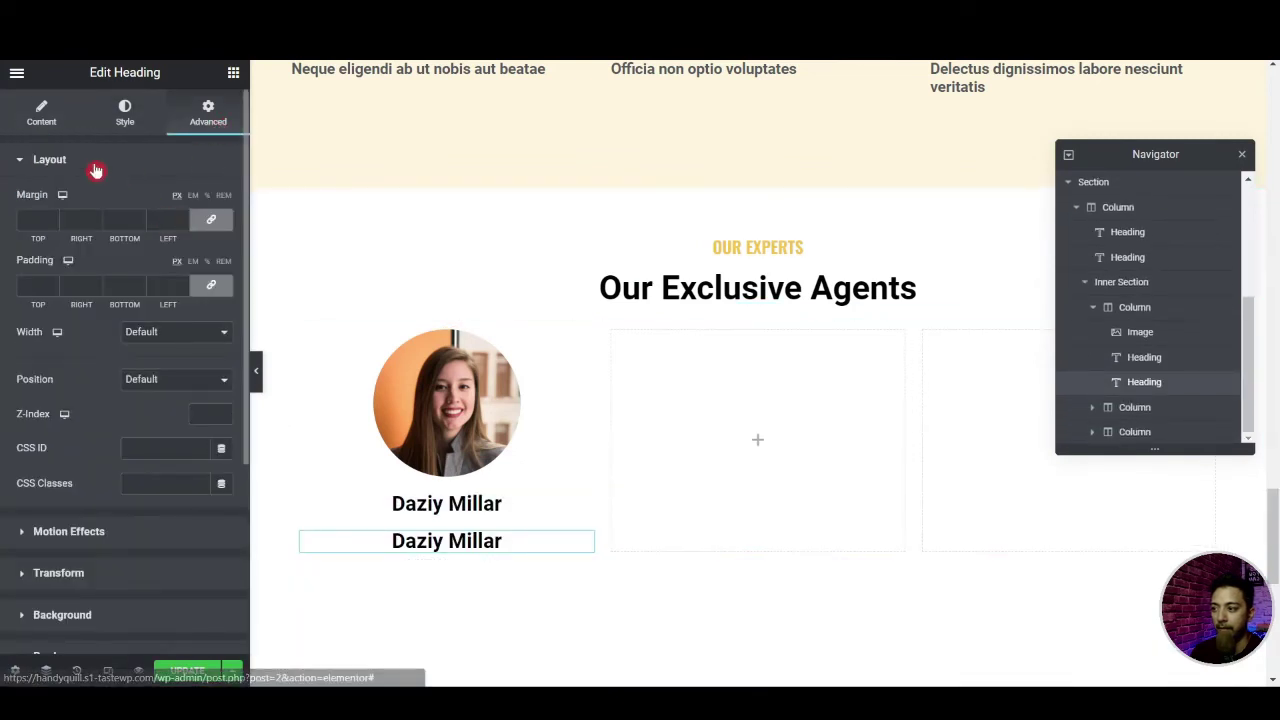
left_click(41, 113)
key("ctrl+a")
left_click(97, 240)
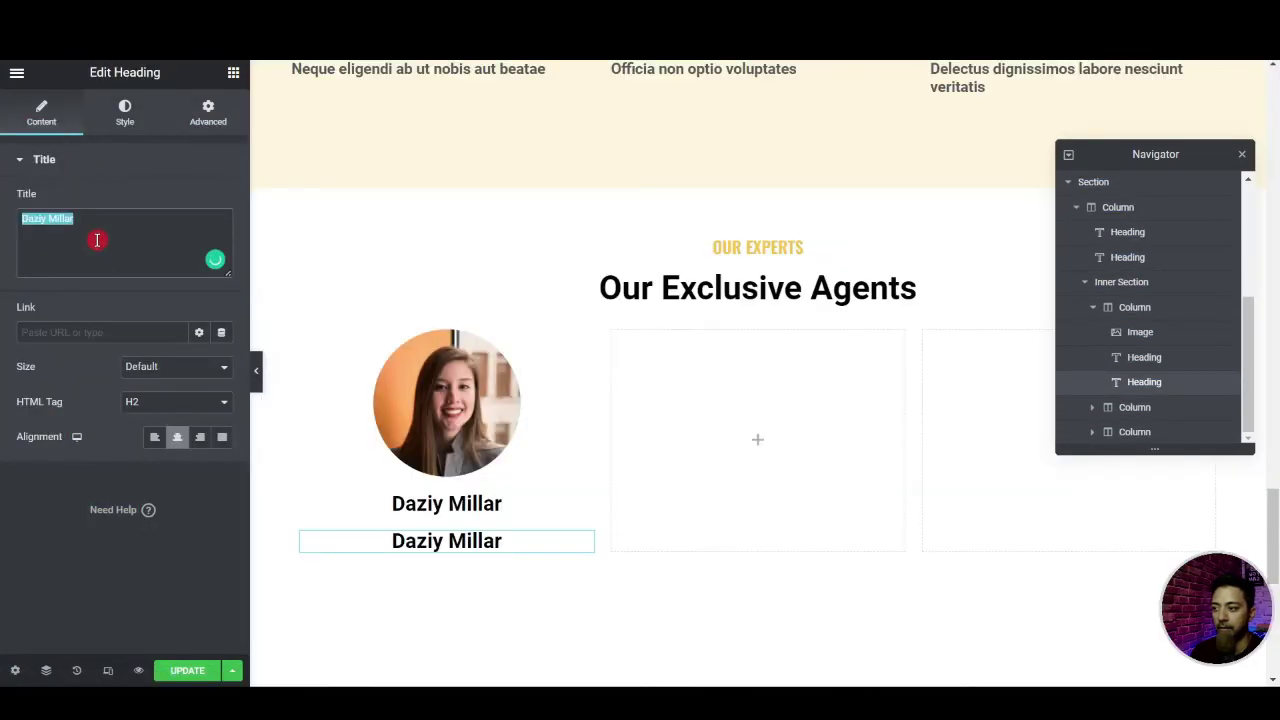
Unlink the margins of the "Mark Street" heading and set its top margin to -17 px
left_click(203, 125)
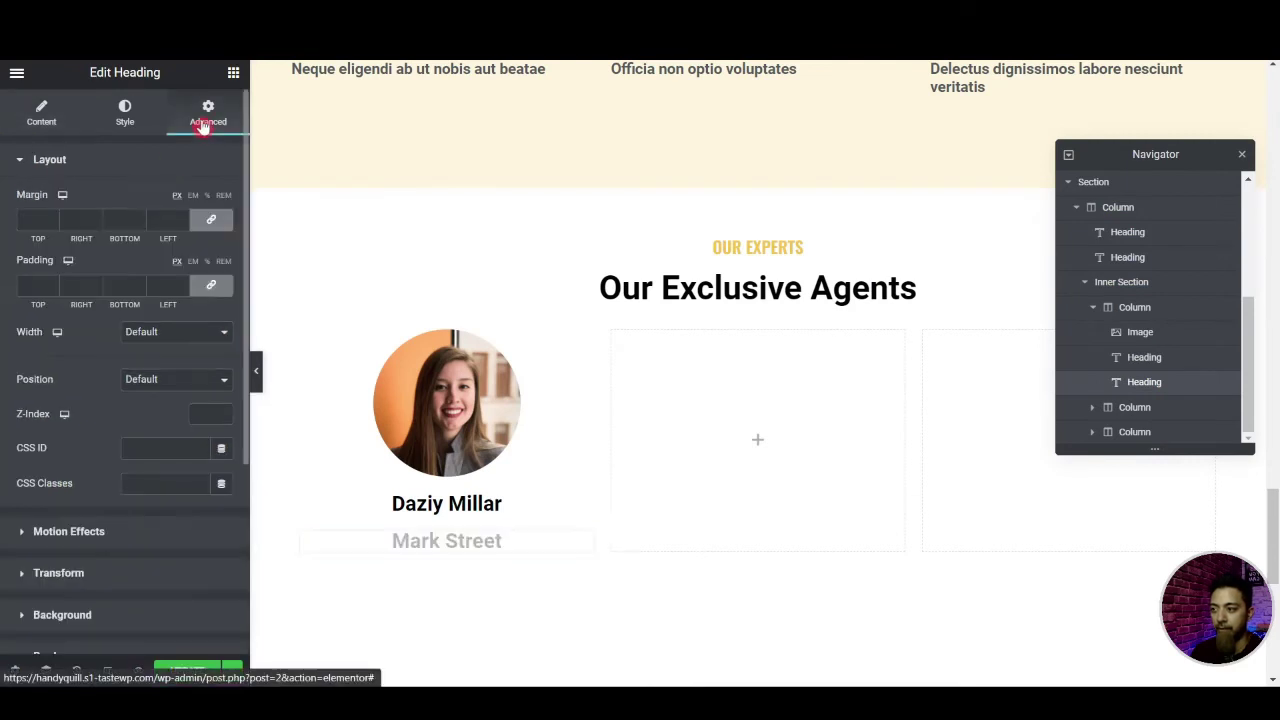
left_click(211, 220)
left_click(25, 219)
type("-1")
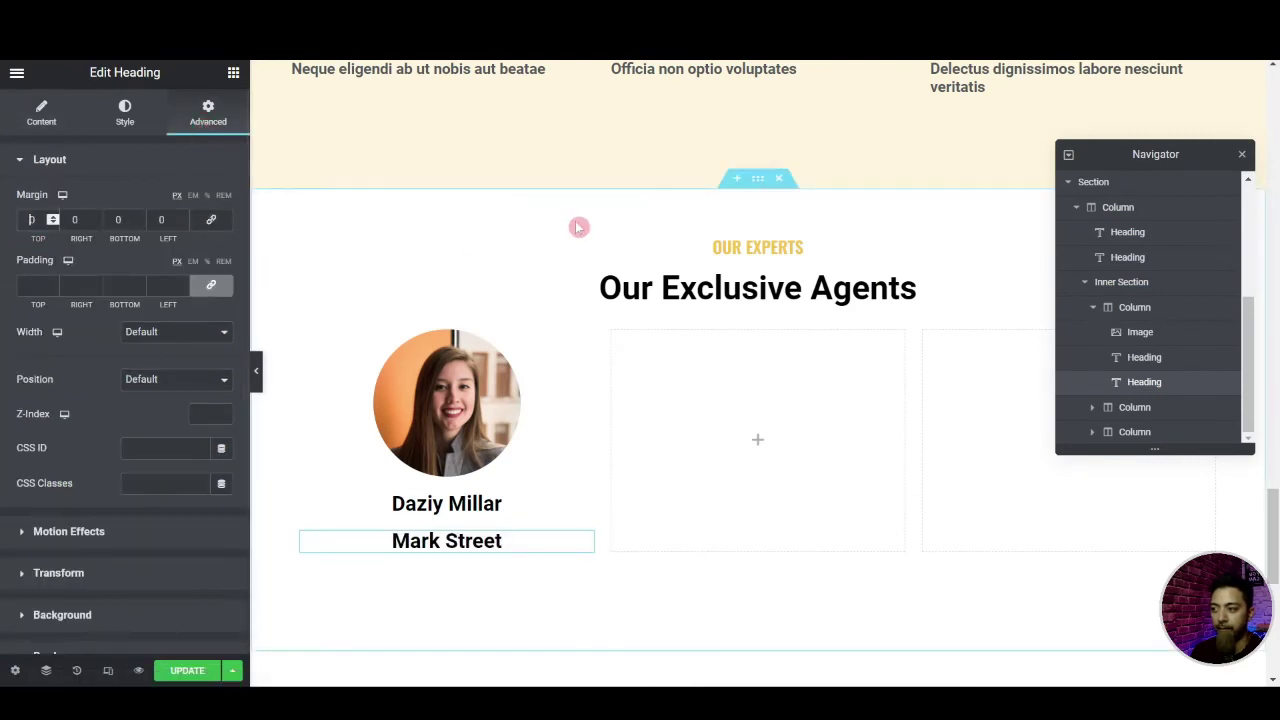
type("4")
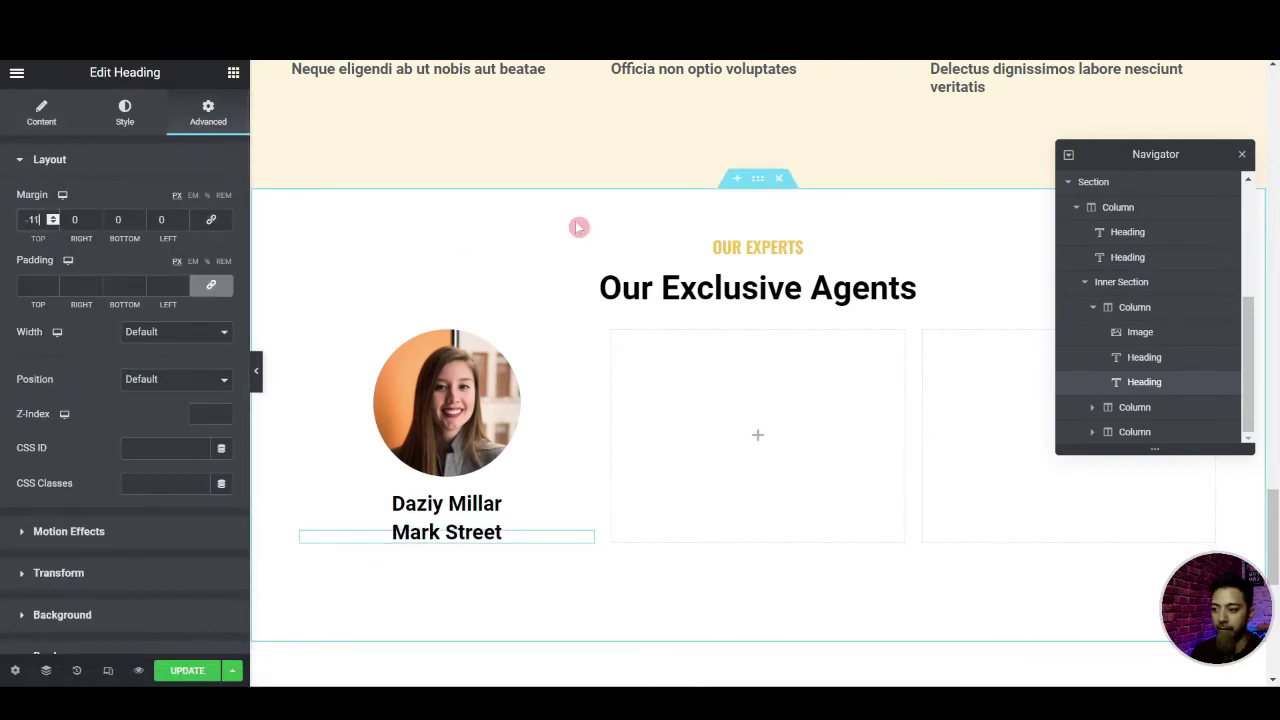
key("Down")
key("Down")
key("Down")
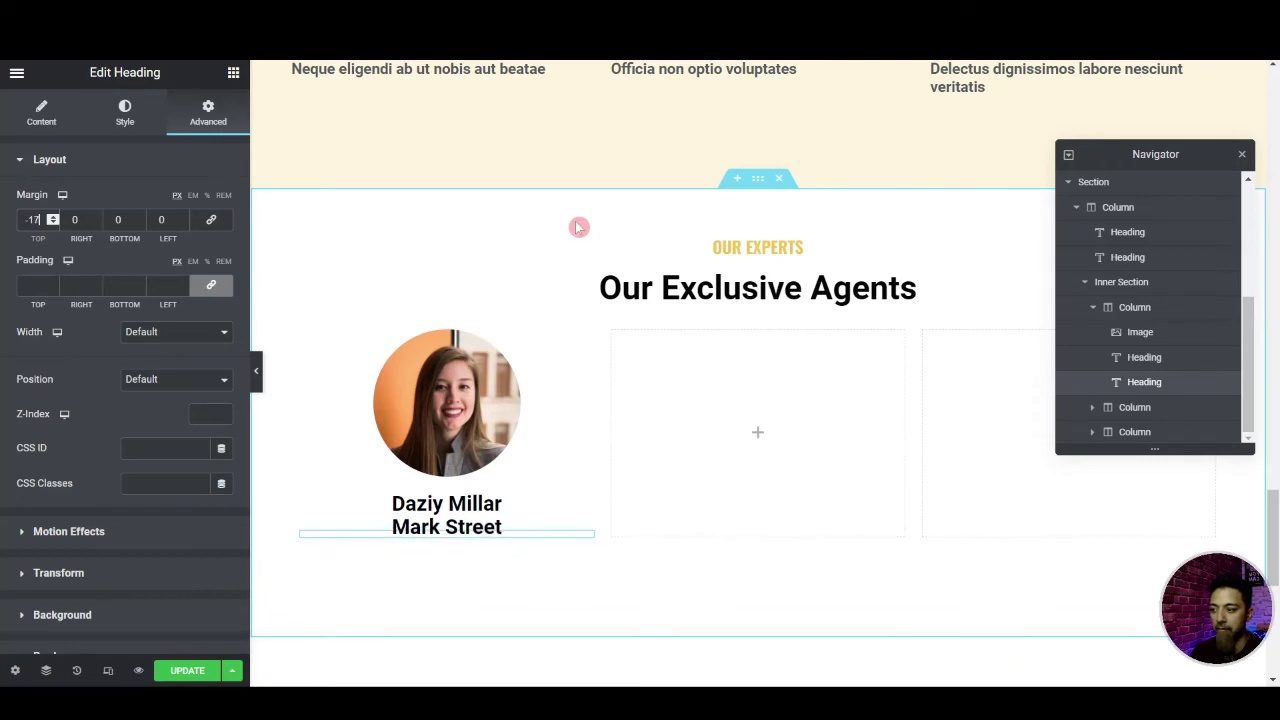
Give the "Mark Street" heading the global yellow text color and a font size of 15 px
left_click(125, 110)
left_click(200, 201)
left_click(85, 368)
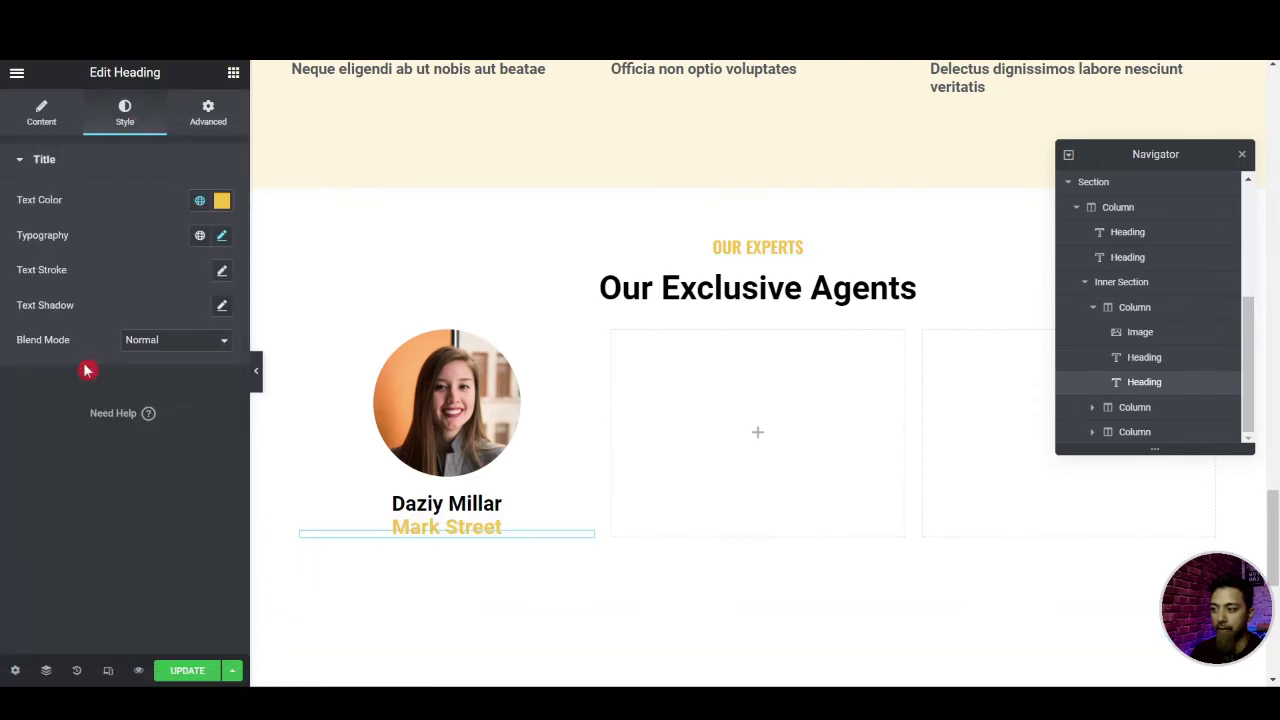
left_click(223, 237)
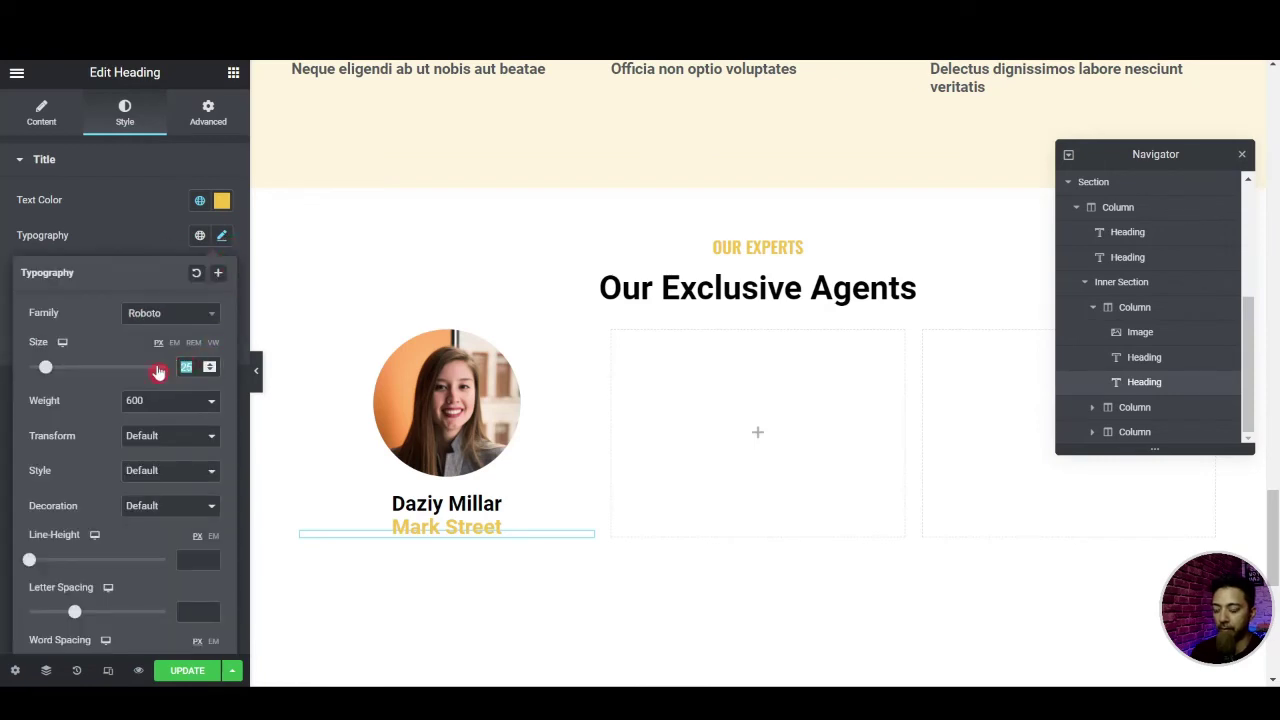
type("1")
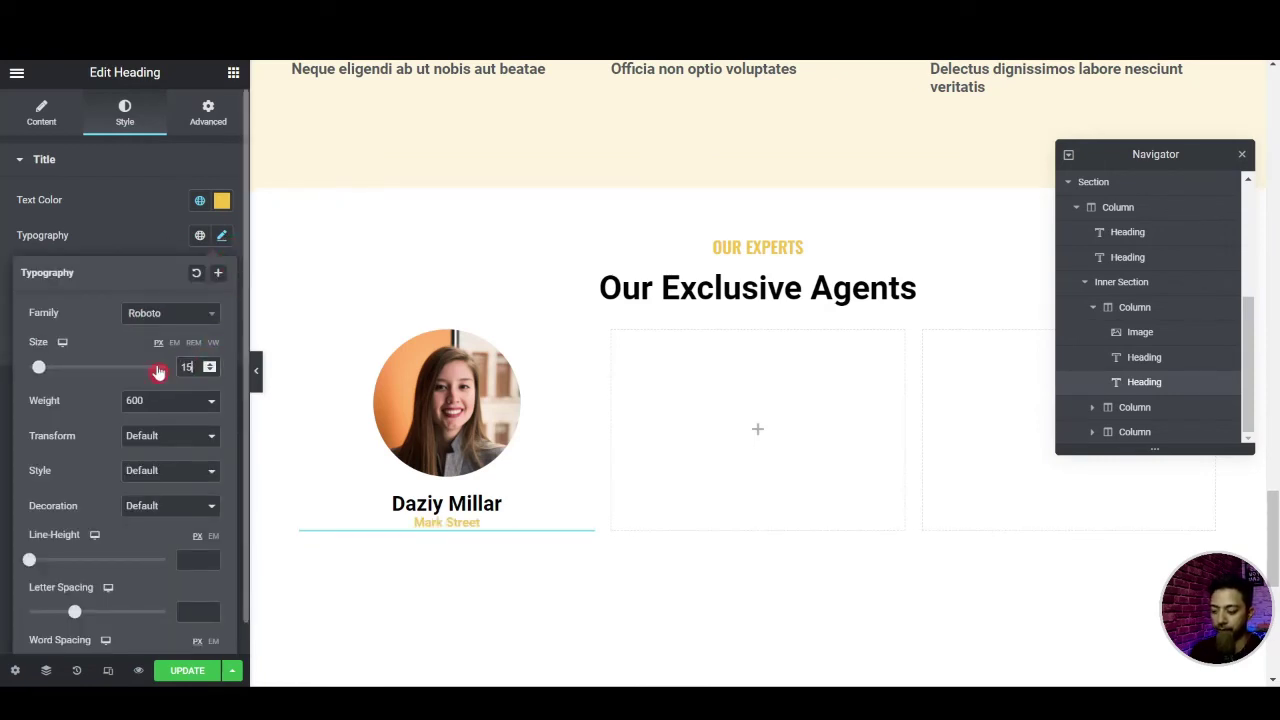
Set the top margin of the "Mark Street" heading to -10 px
left_click(208, 110)
left_click(35, 219)
type("-17")
key("Up")
key("Up")
key("Up")
key("Up")
key("Up")
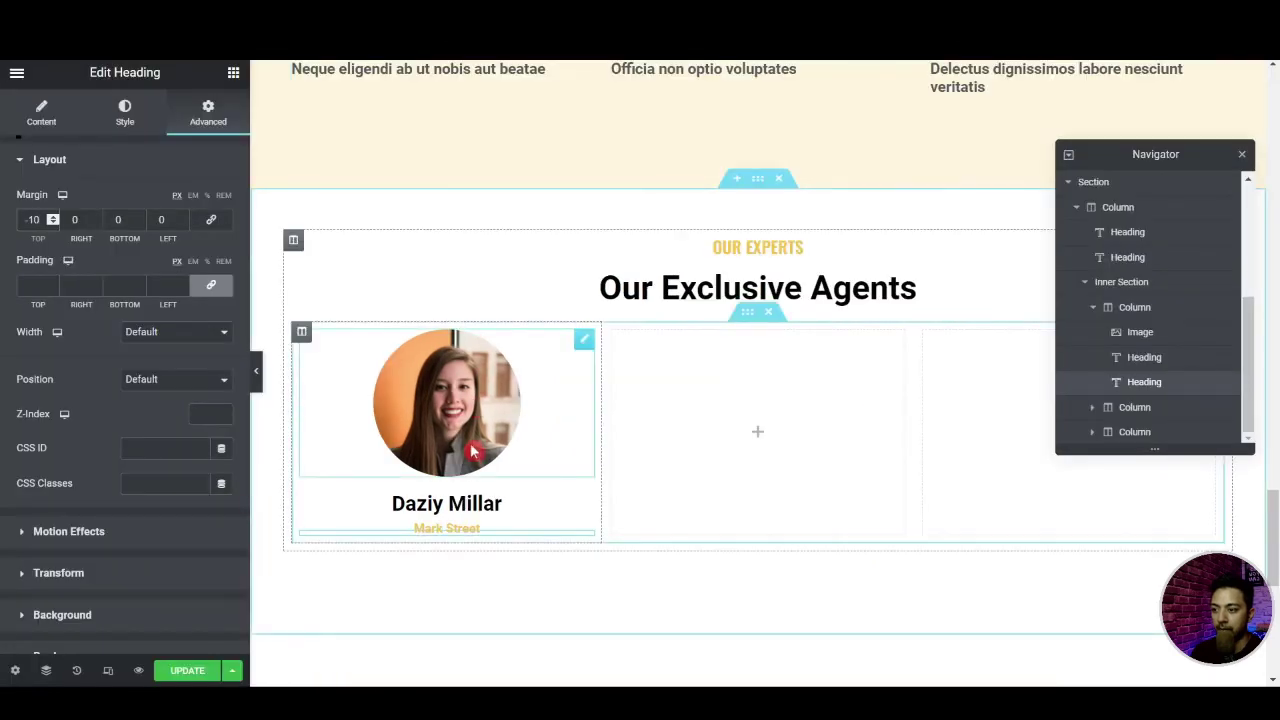
Insert an Icon List widget below the "Mark Street" heading and delete its first two items
left_click(232, 74)
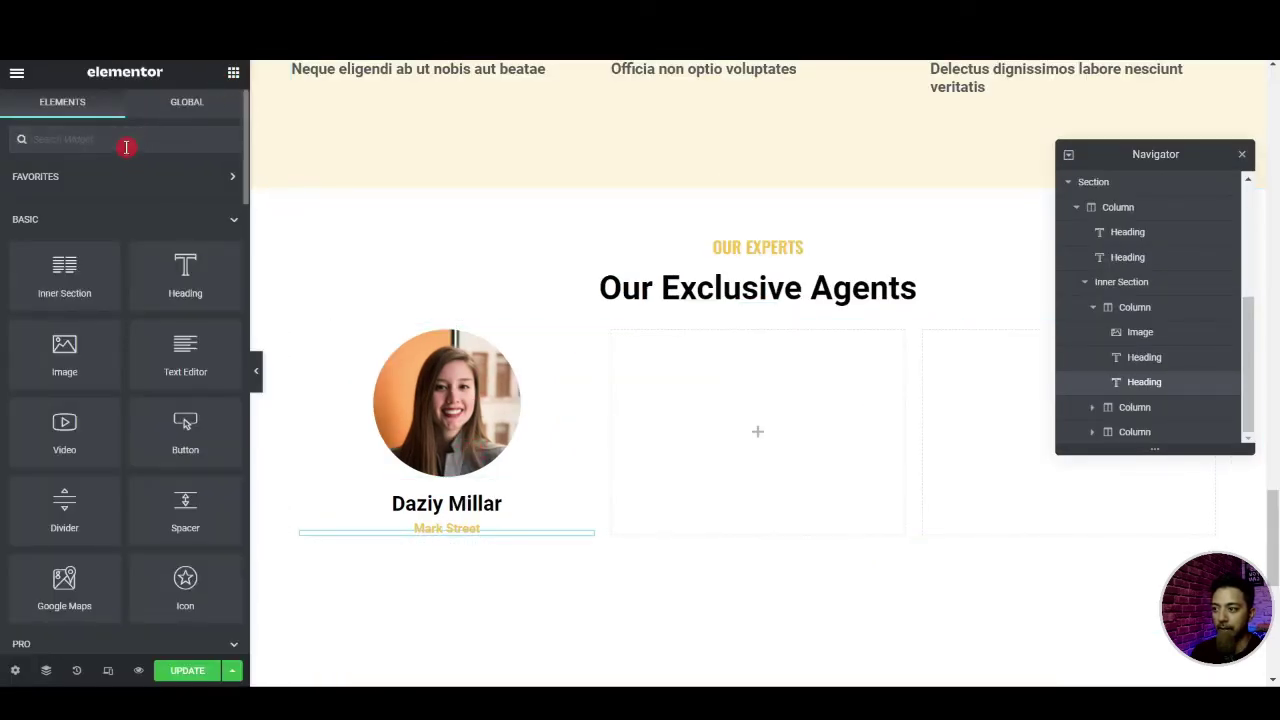
type("icon")
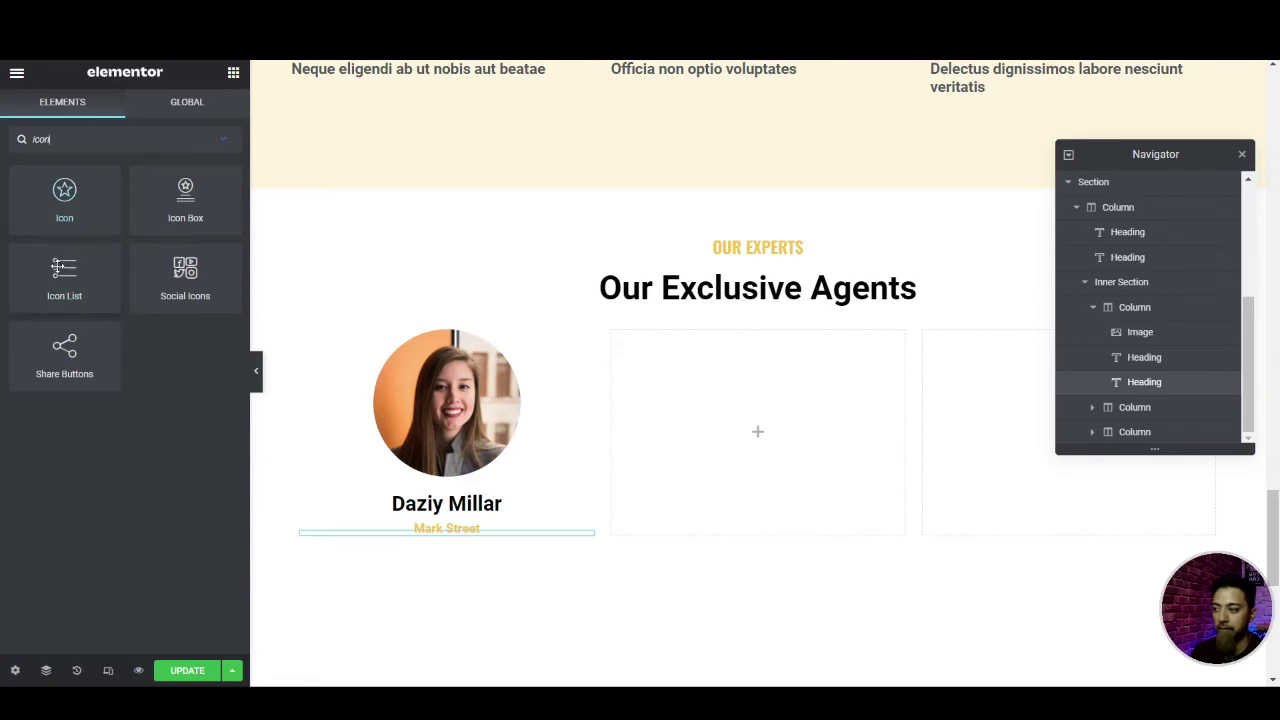
left_click_drag(57, 265, 417, 531)
left_click_drag(574, 530, 542, 505)
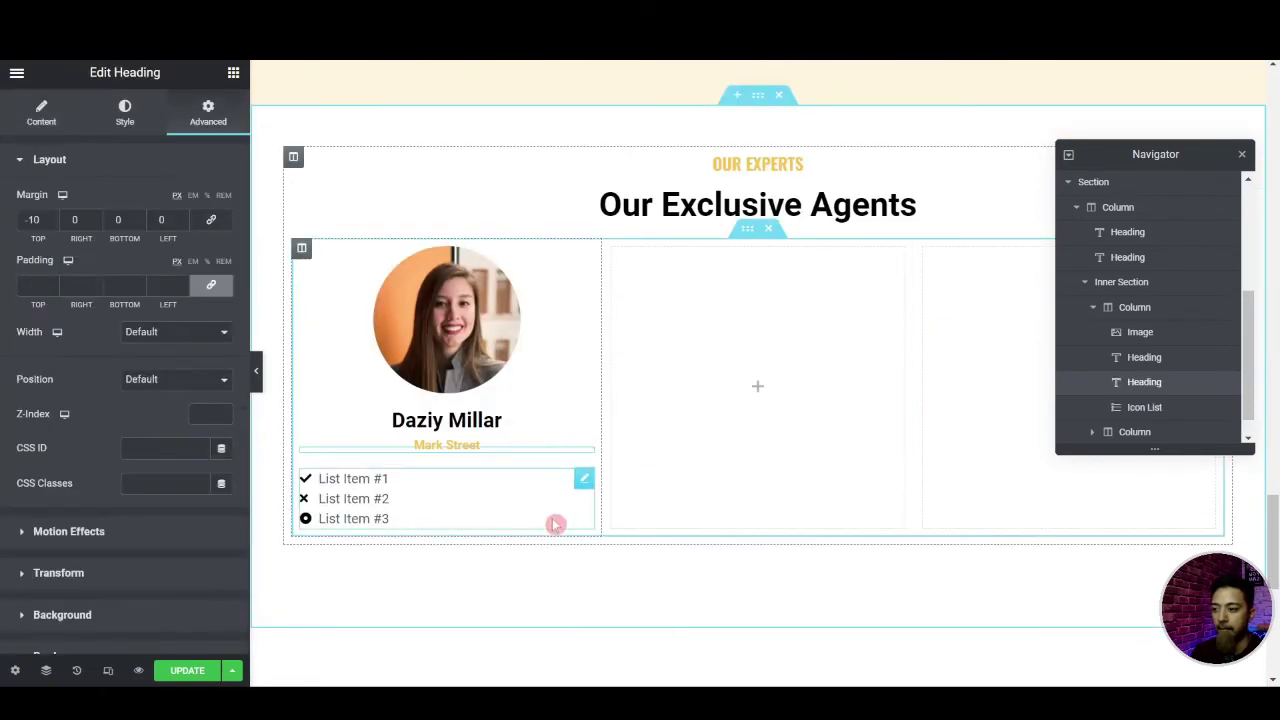
left_click(584, 481)
left_click(214, 262)
left_click(213, 262)
left_click(86, 258)
Replace the remaining list item's icon with the Phone alt icon from the icon library
left_click(123, 391)
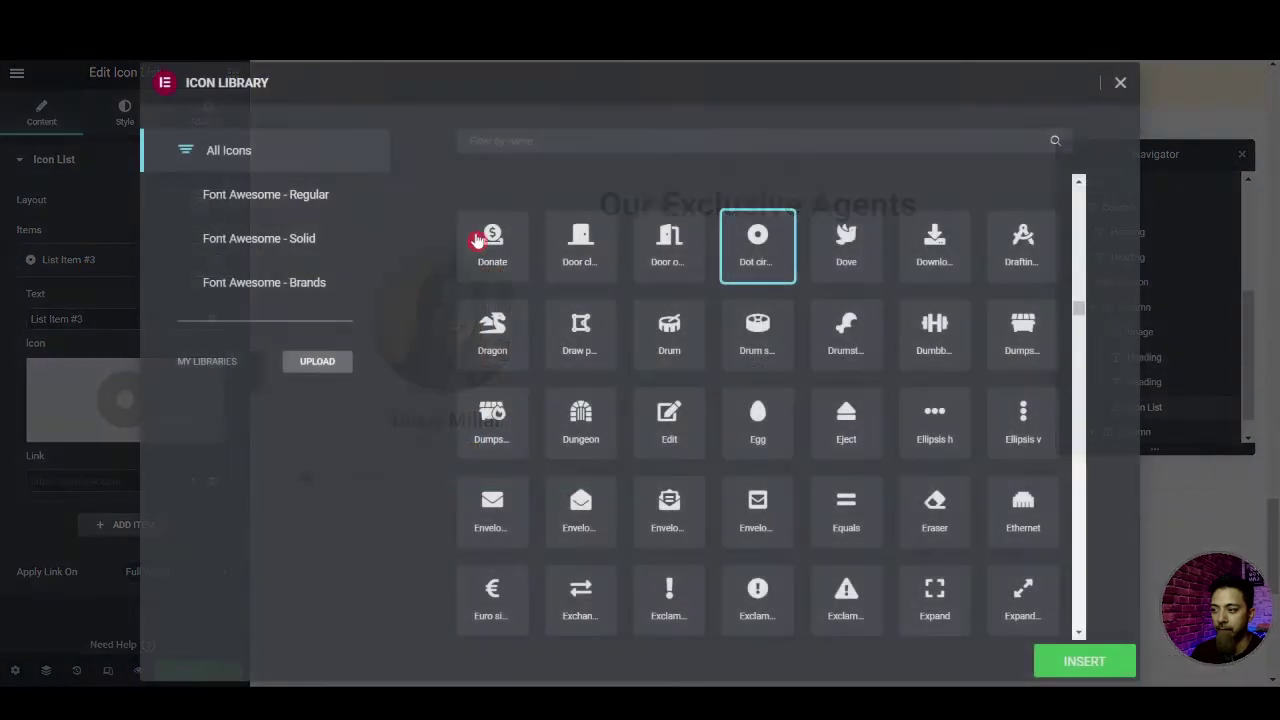
type("call")
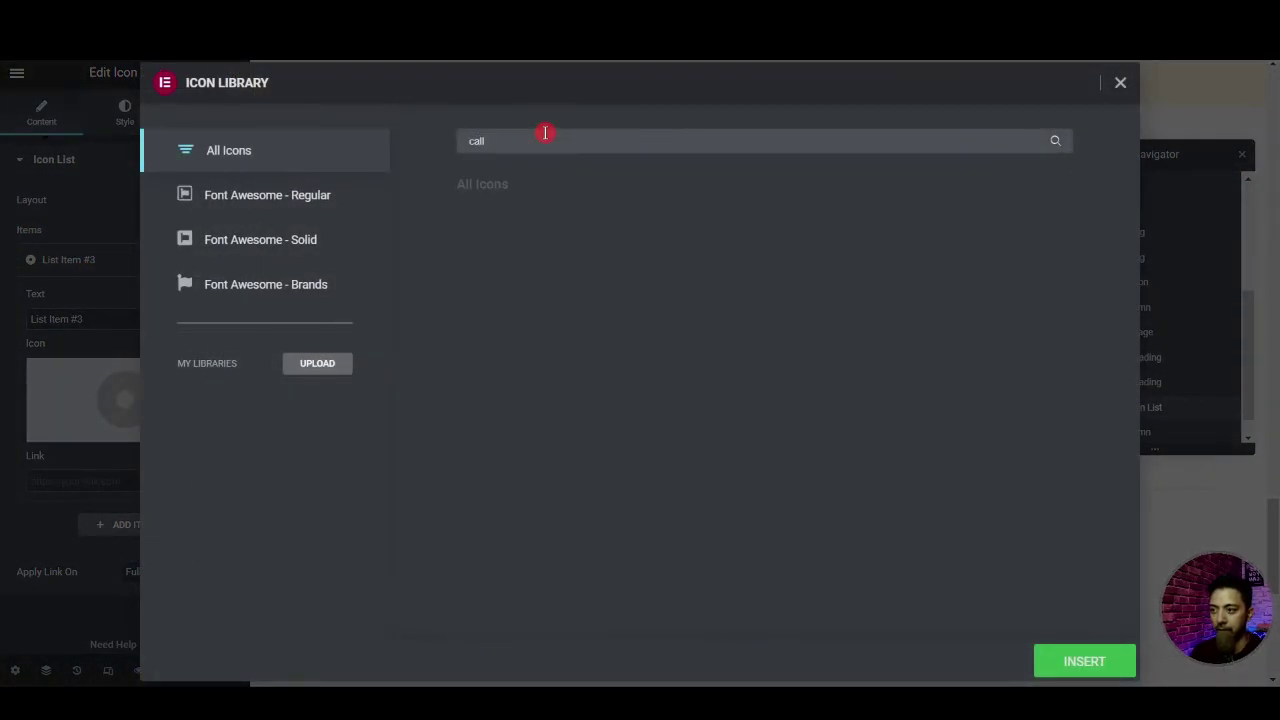
key("BackSpace")
type("phone")
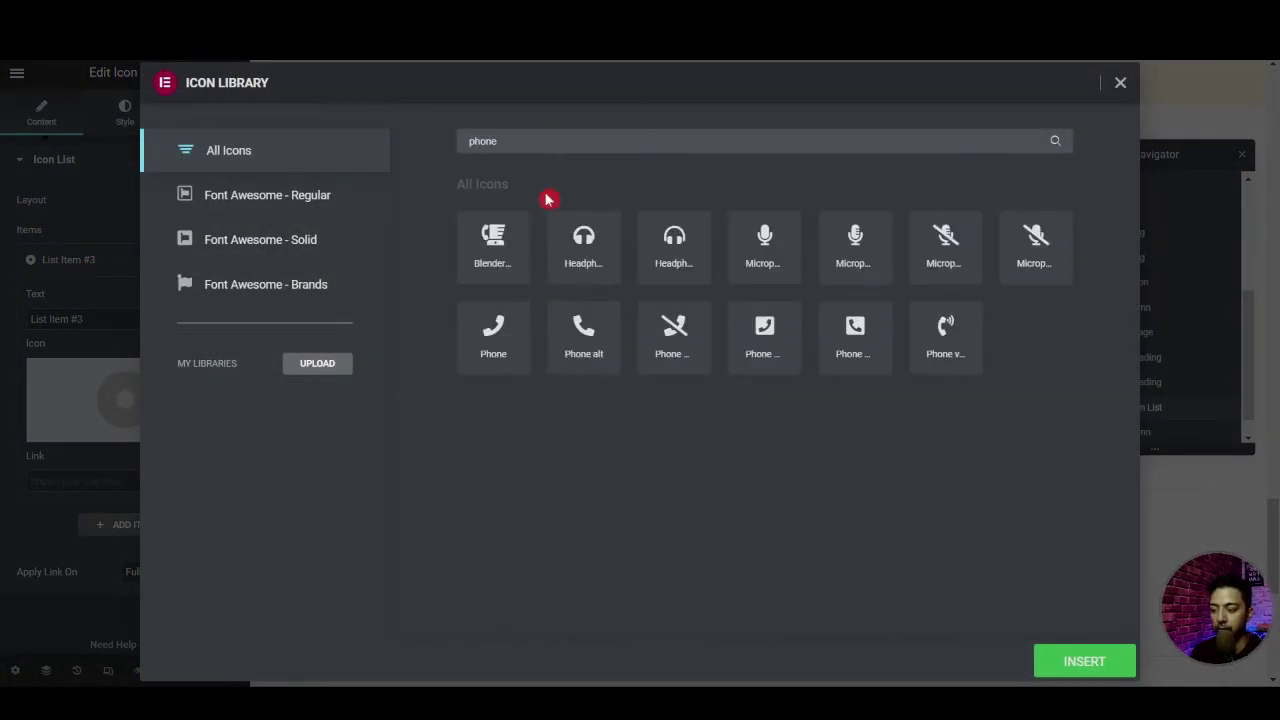
left_click(1082, 660)
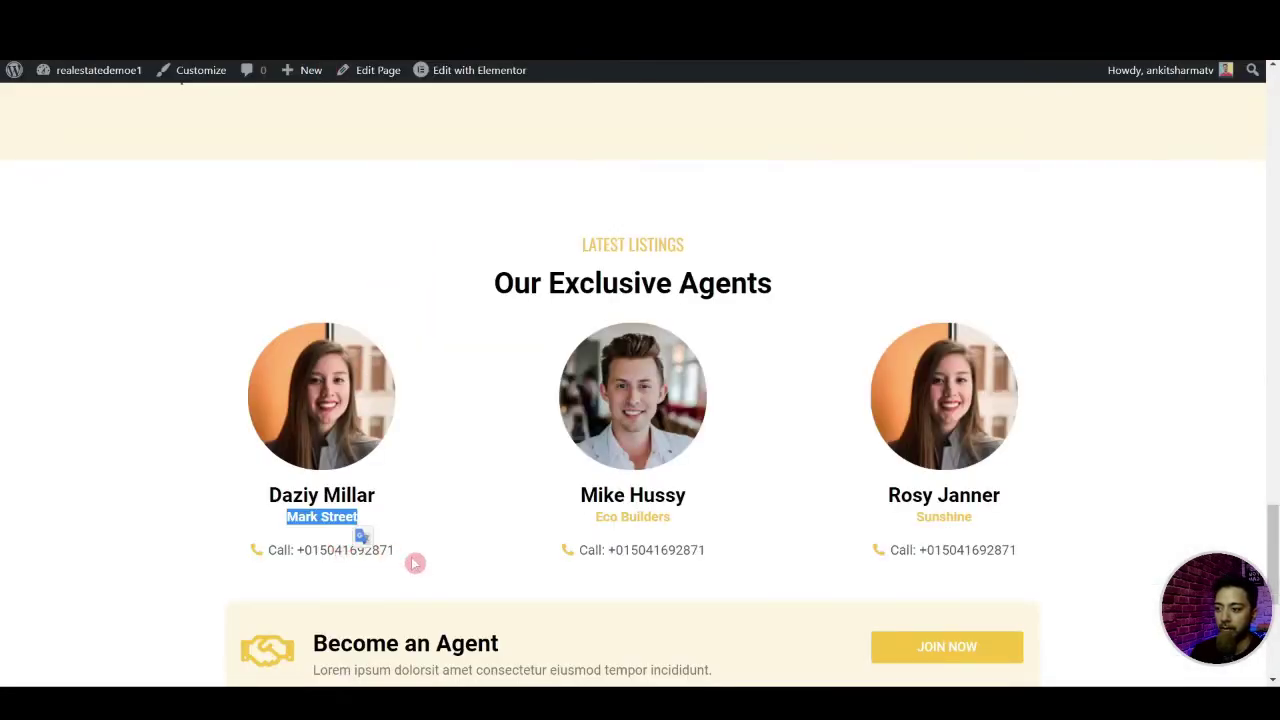
Set the list item's text to the agent's phone line copied from the reference page and center the list
left_click_drag(415, 563, 284, 550)
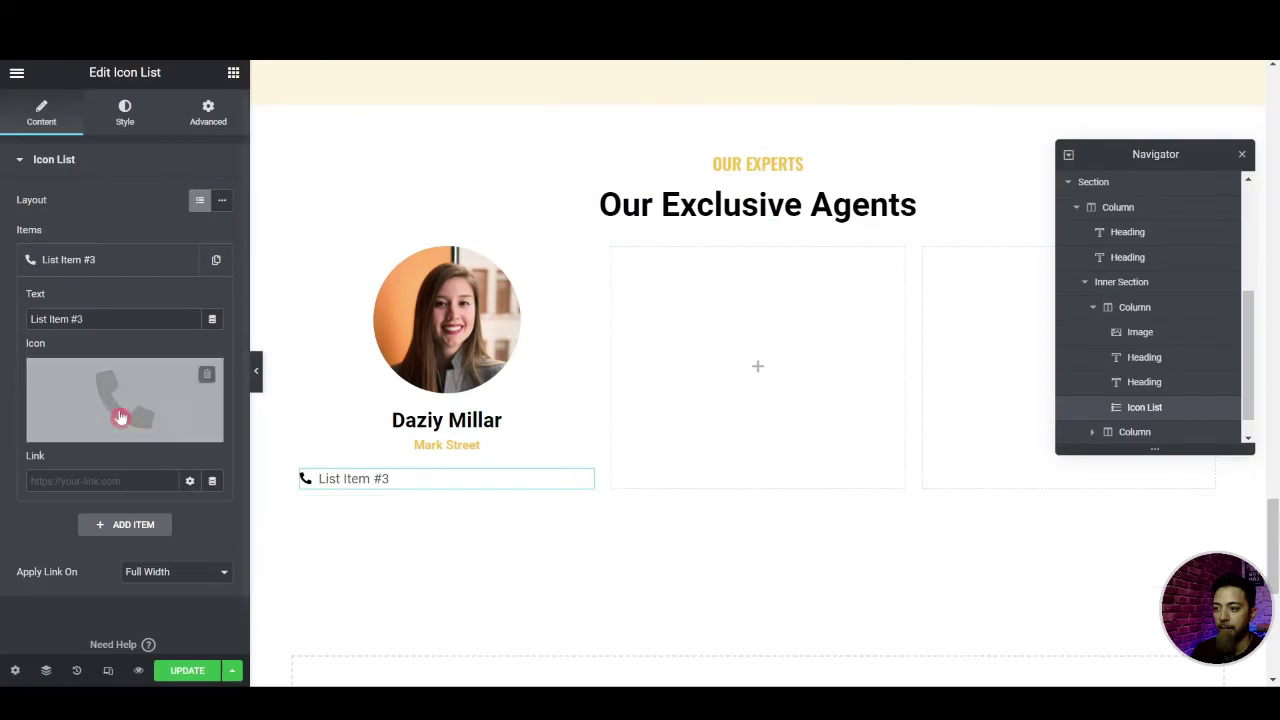
left_click(90, 326)
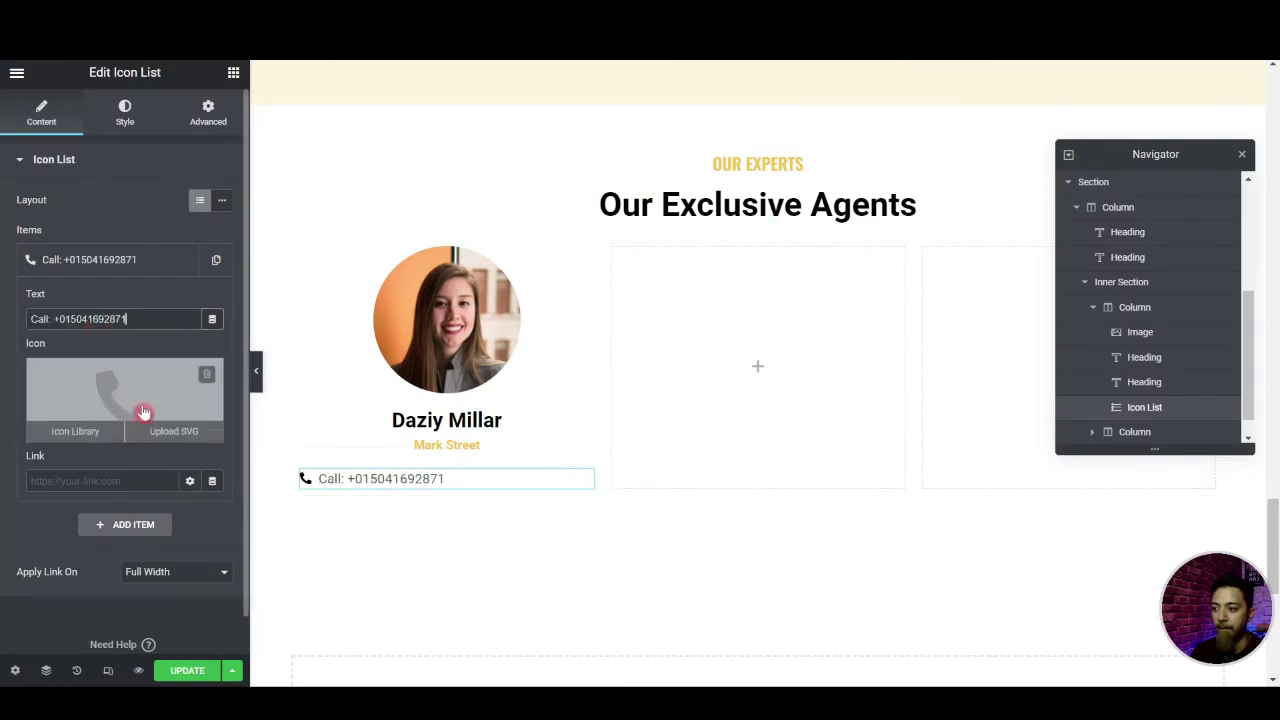
left_click(126, 110)
left_click(200, 256)
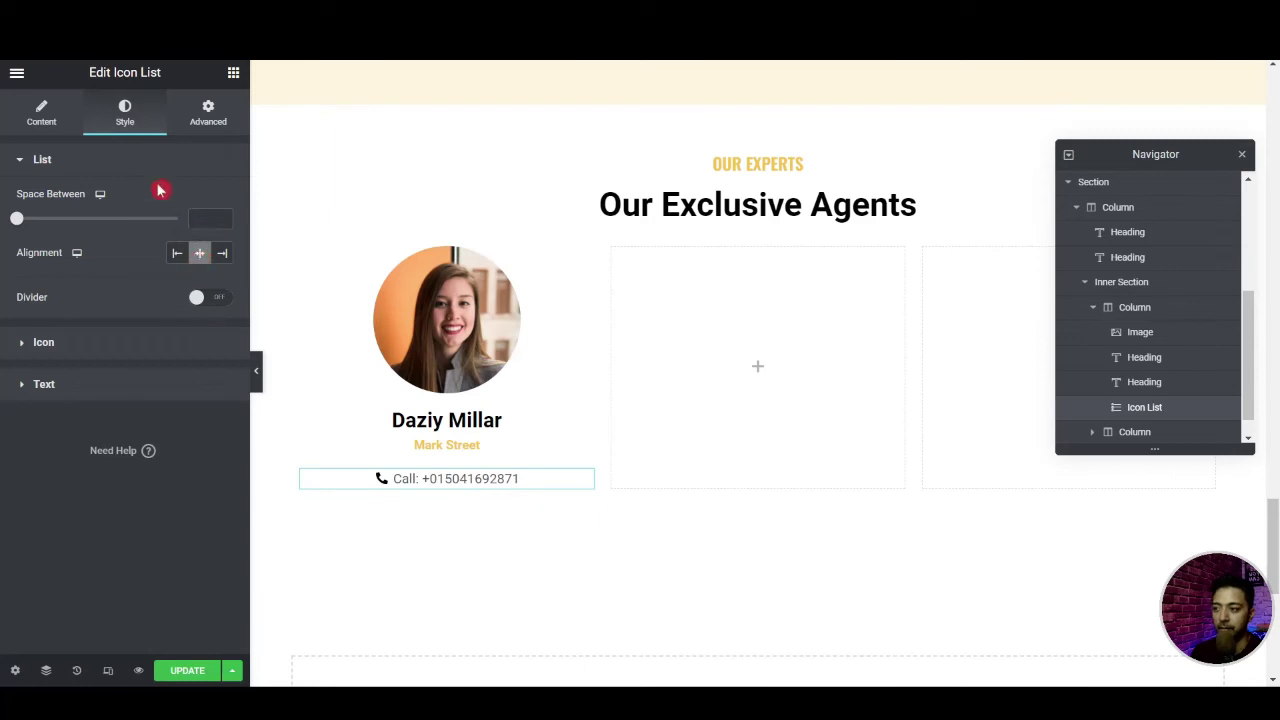
Apply the global yellow color to the phone icon of the list
left_click(23, 344)
left_click(202, 244)
left_click(127, 408)
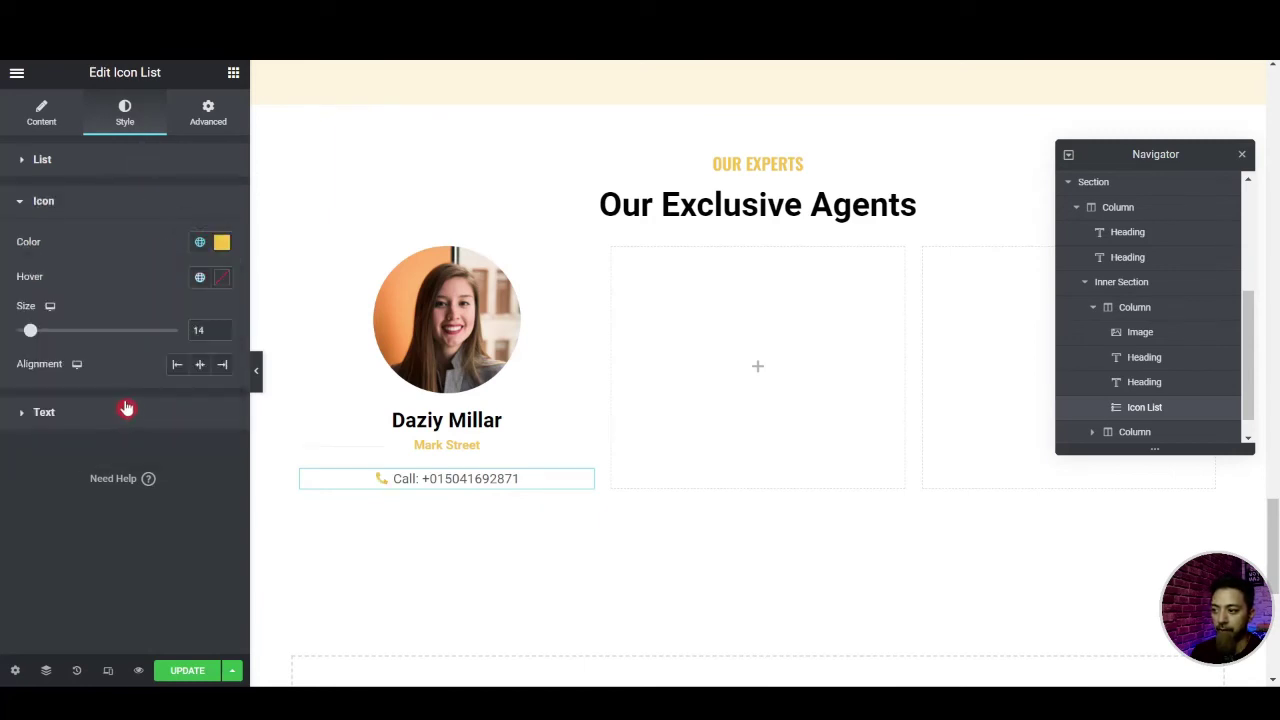
Apply the global Text color to the phone line of the icon list and set its font size to 14 px
left_click(74, 415)
left_click(207, 289)
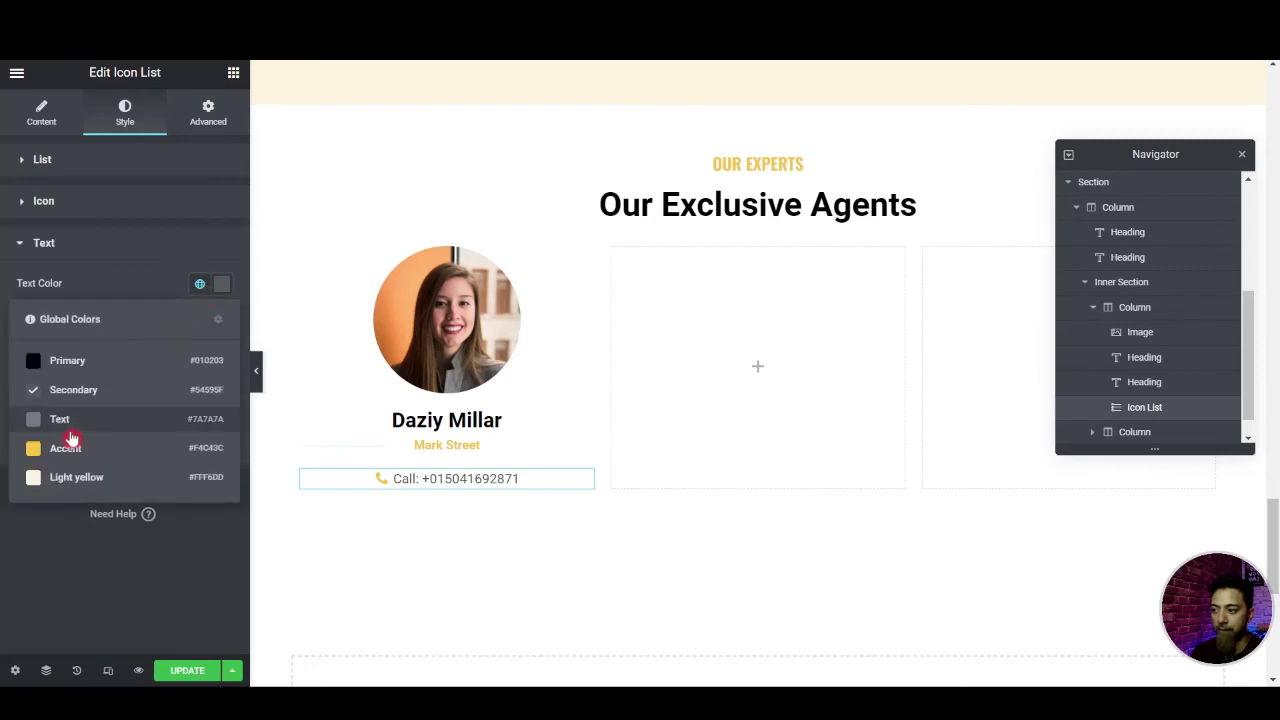
left_click(62, 430)
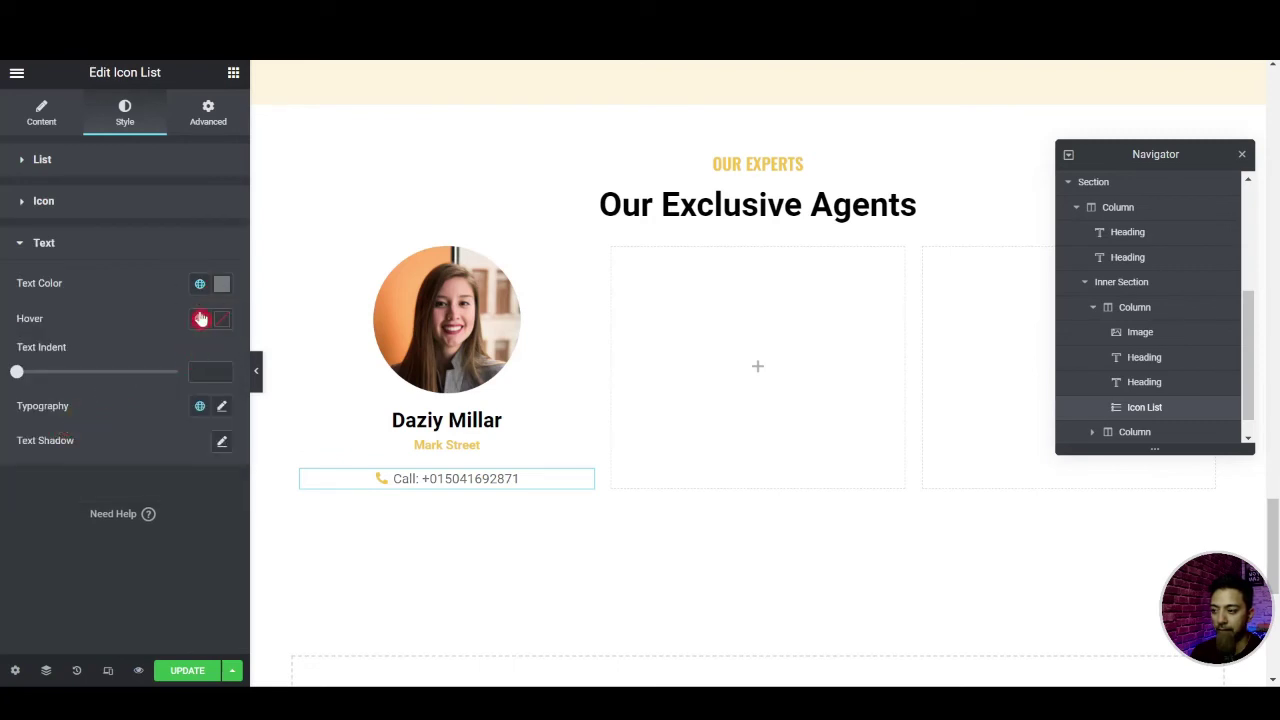
left_click(221, 406)
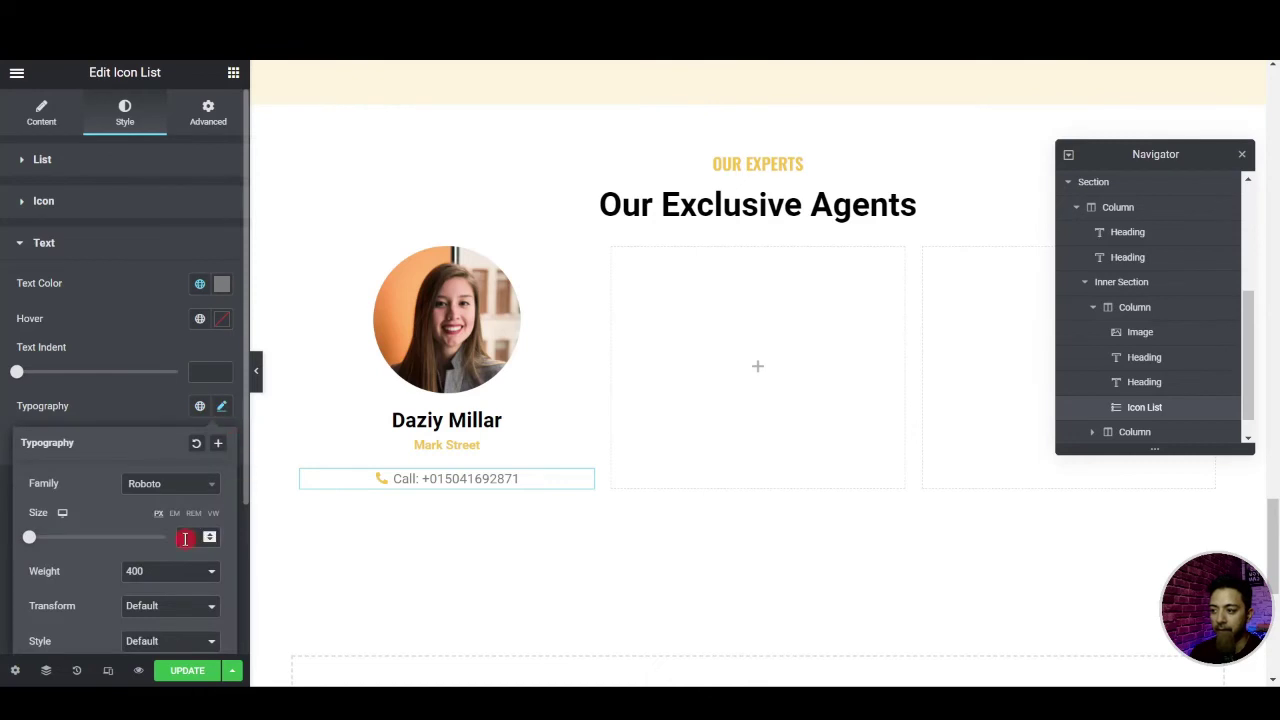
left_click(185, 539)
type("14")
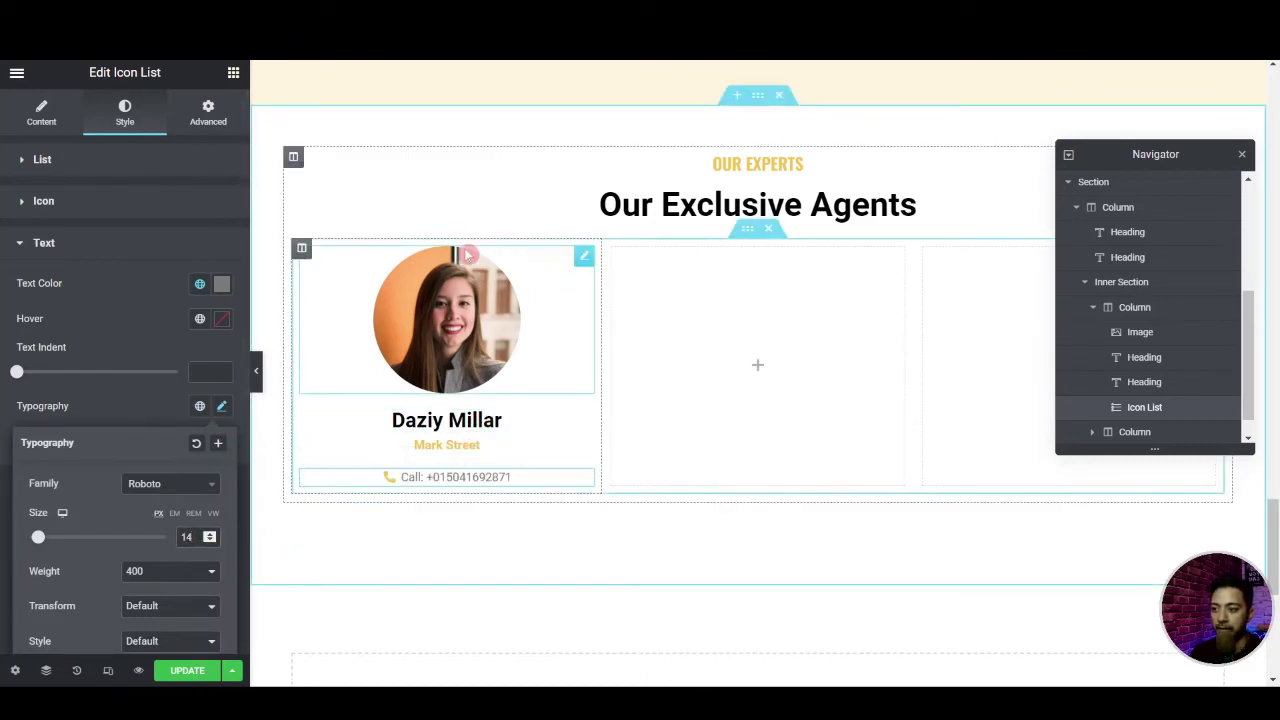
Duplicate the first agent's column twice within the agents' inner section
right_click(312, 256)
left_click(330, 286)
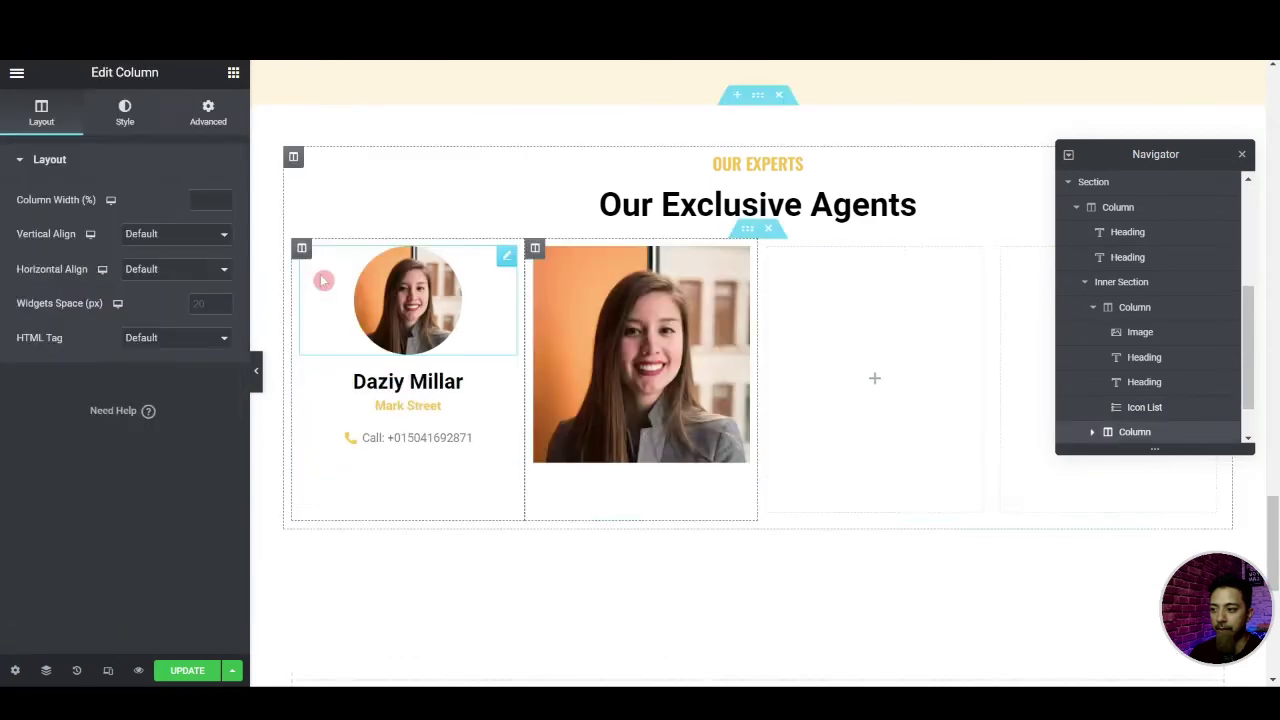
right_click(303, 252)
left_click(322, 286)
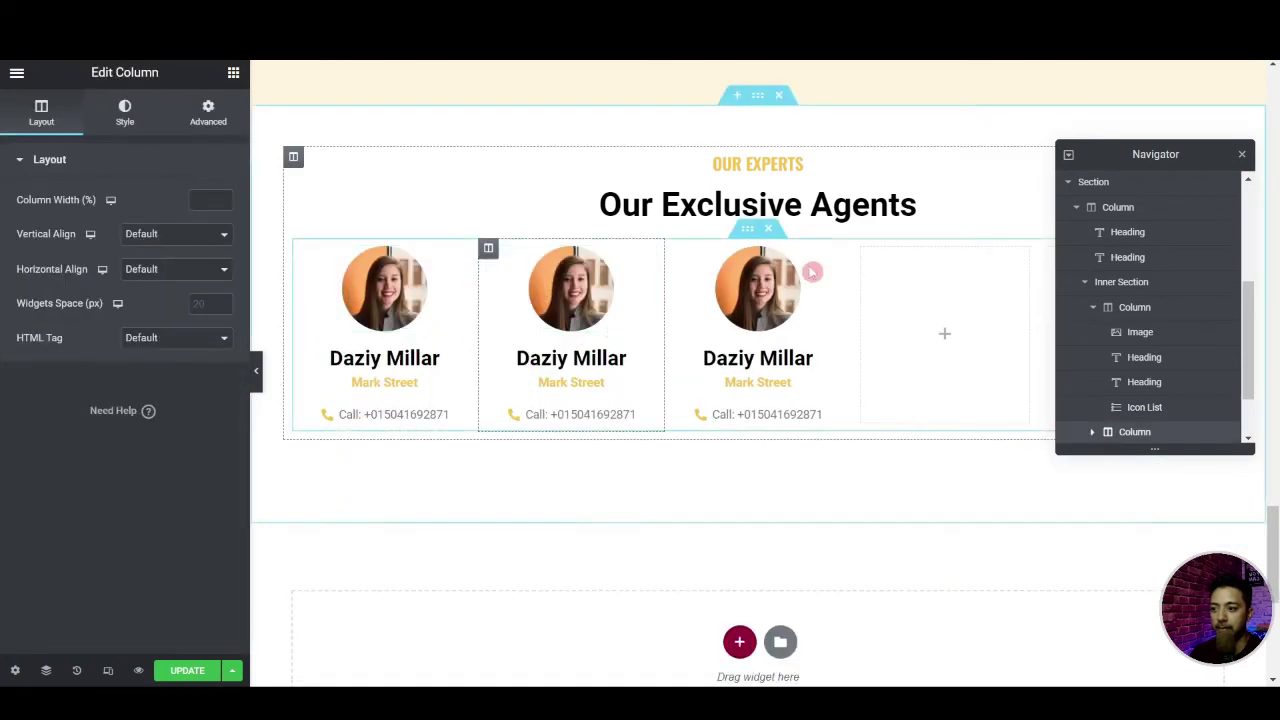
Delete the two empty columns beside the duplicated agent columns
right_click(862, 249)
left_click(872, 477)
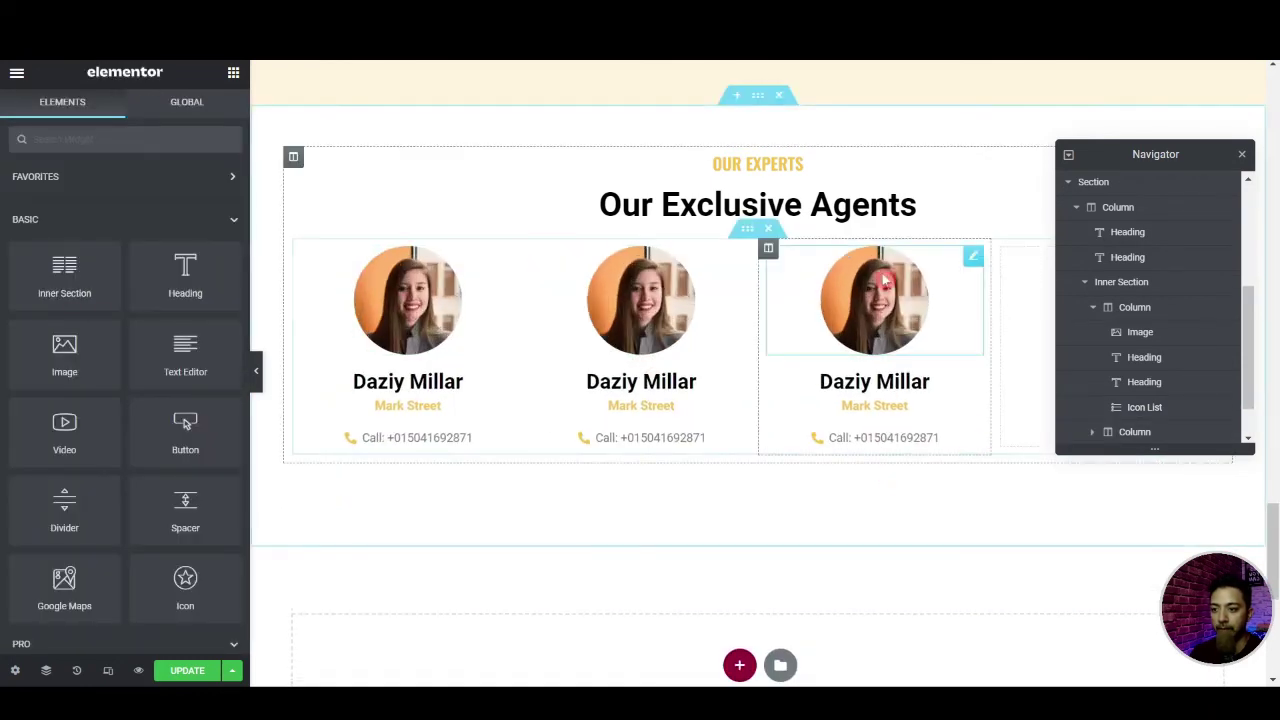
right_click(1007, 257)
left_click(1040, 476)
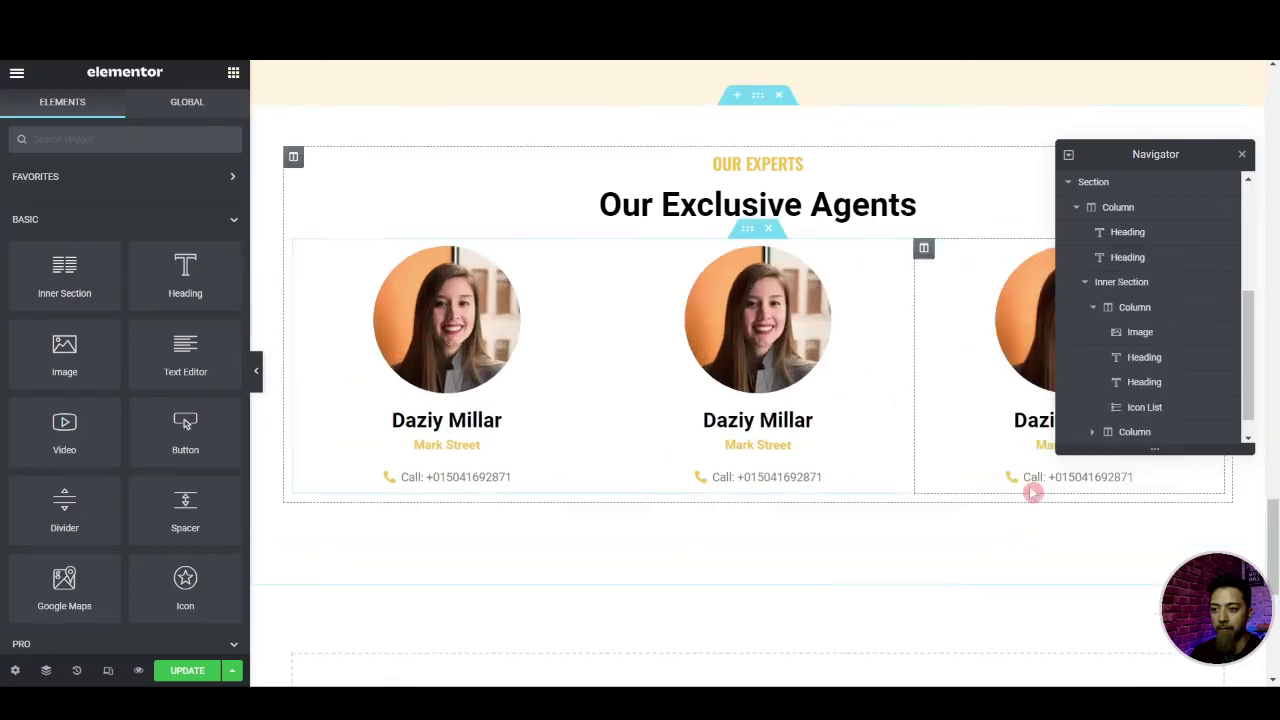
Replace the middle agent's portrait with the man's photo from the media library and enter his name in the heading
left_click(760, 310)
left_click(74, 274)
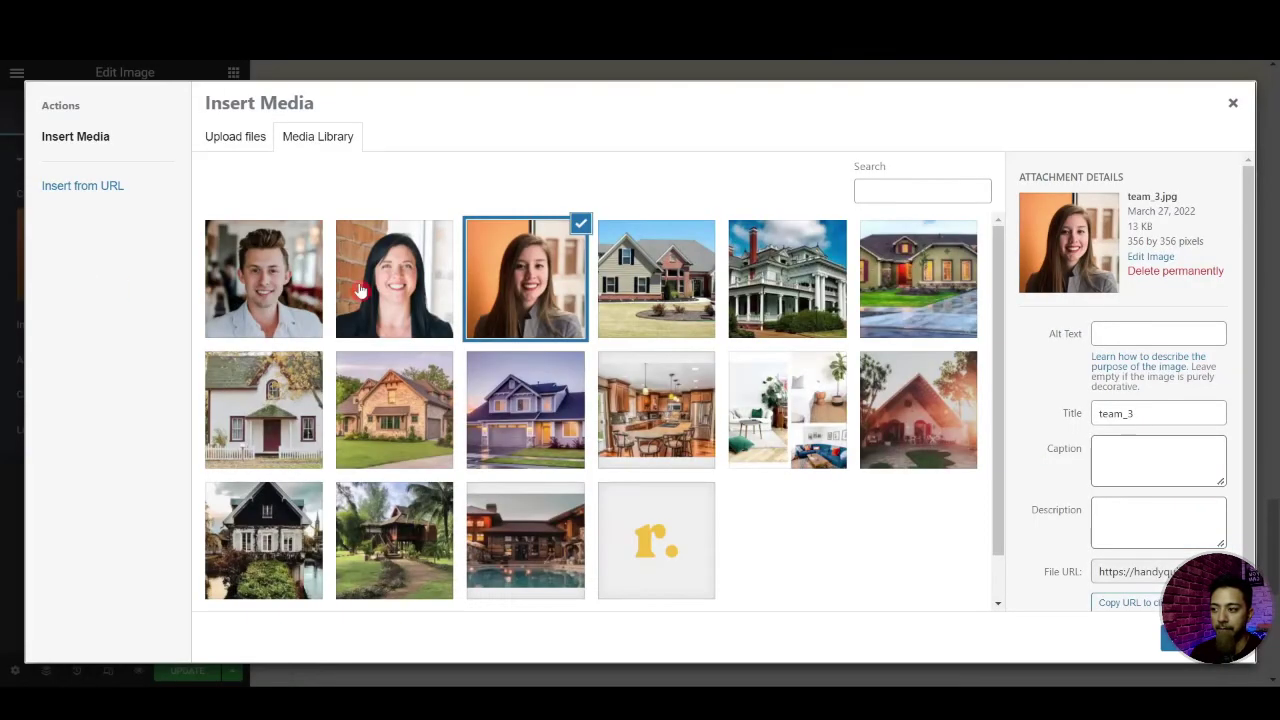
left_click(284, 295)
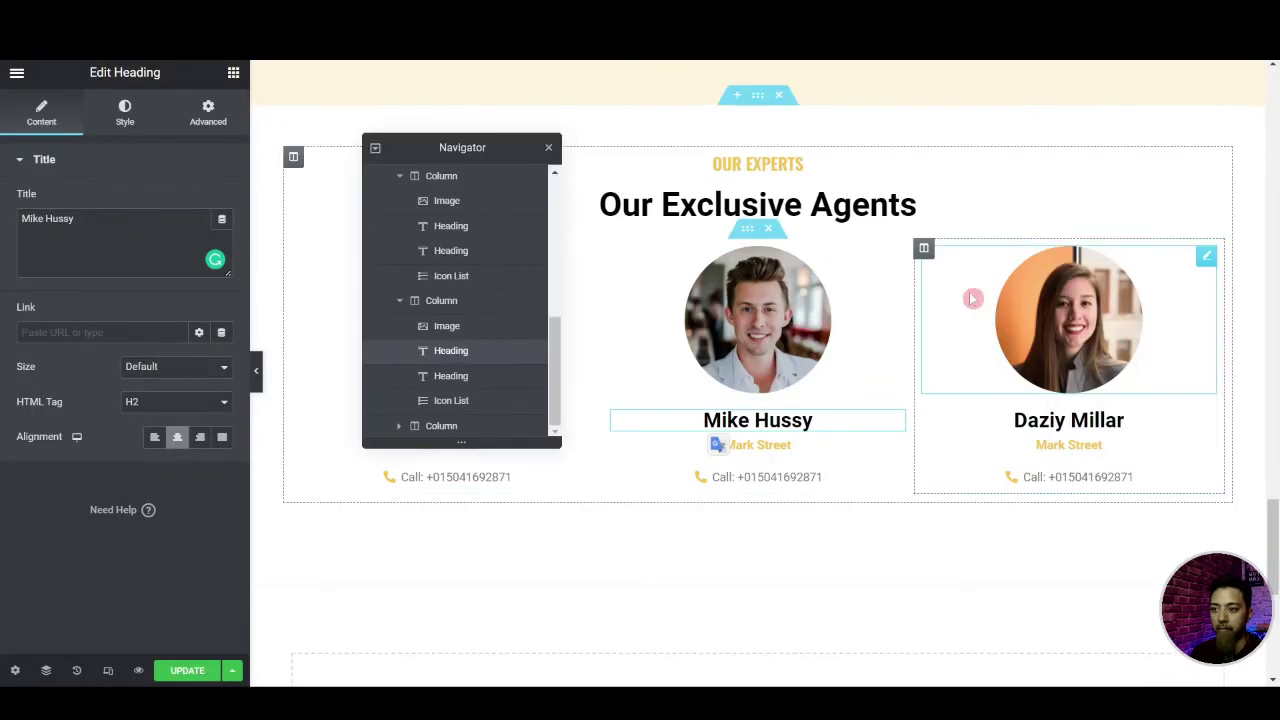
Replace the third agent's portrait with the dark-haired woman's photo and enter her name as shown on the reference page
left_click(971, 297)
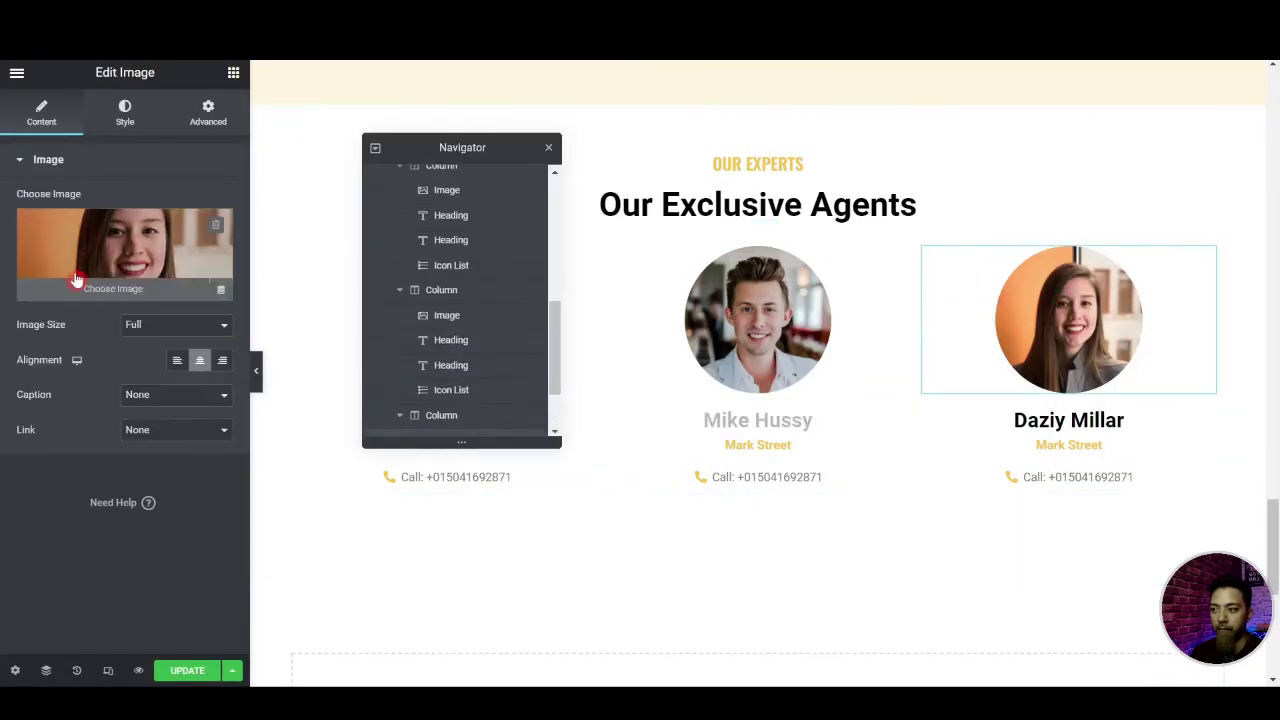
left_click(77, 286)
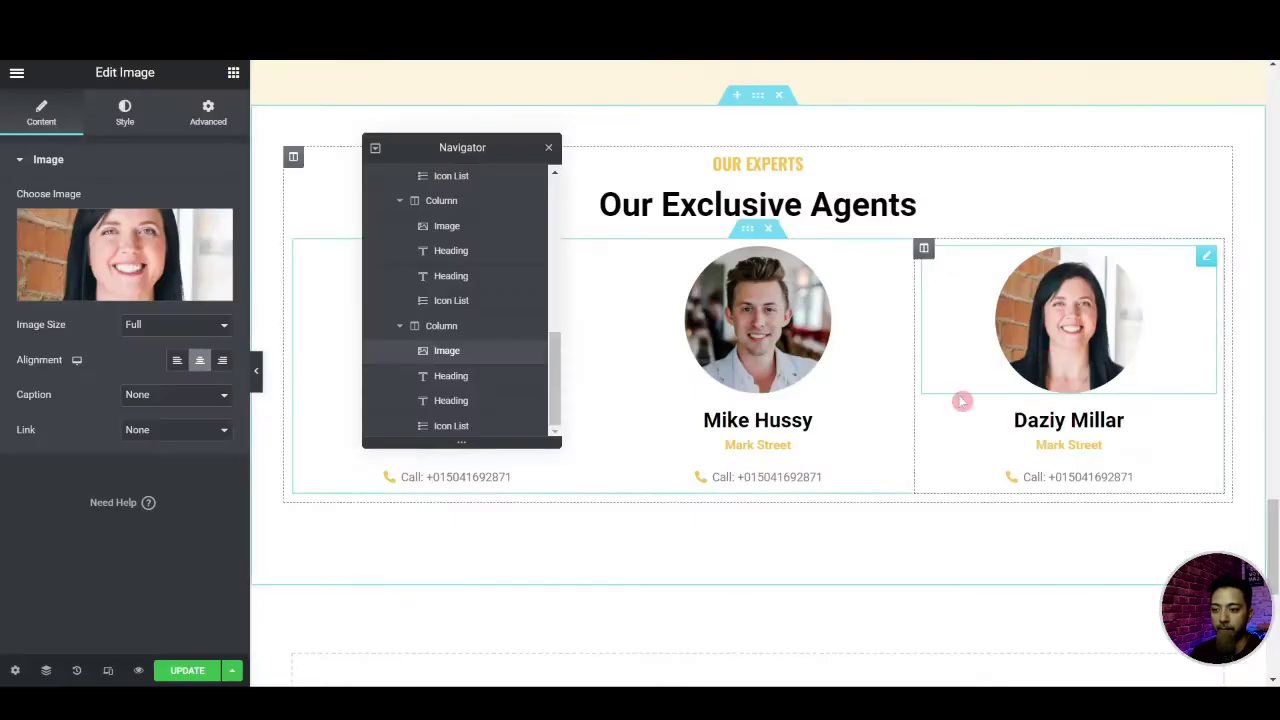
left_click(23, 165)
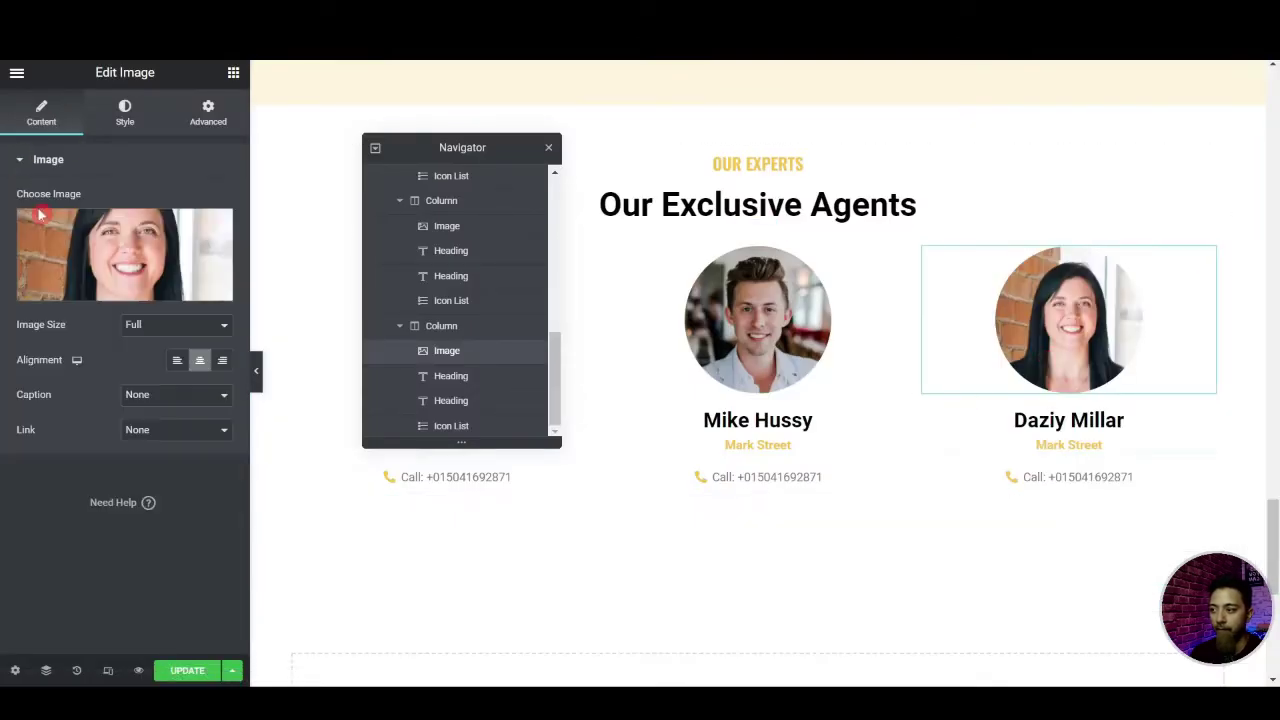
type("Rosy Janner")
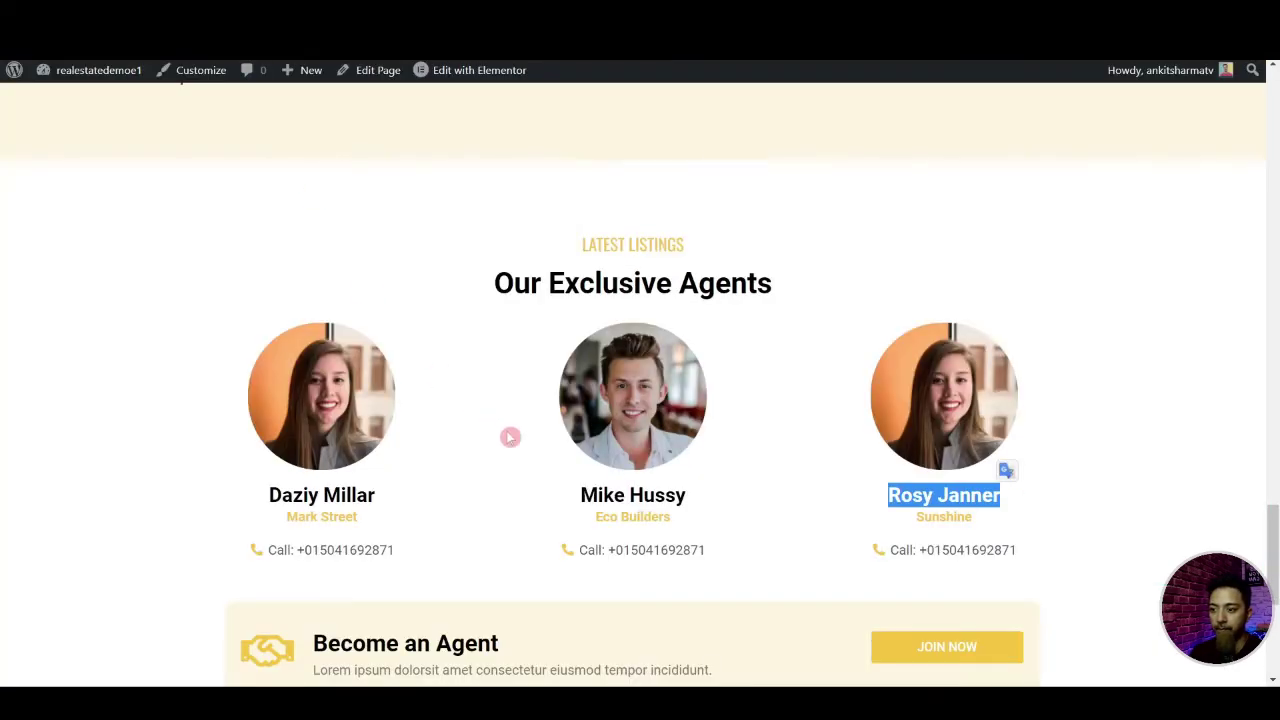
Check the banner below the agents on the reference page and insert an Inner Section below the three agent columns
scroll(510, 437, "down", 3)
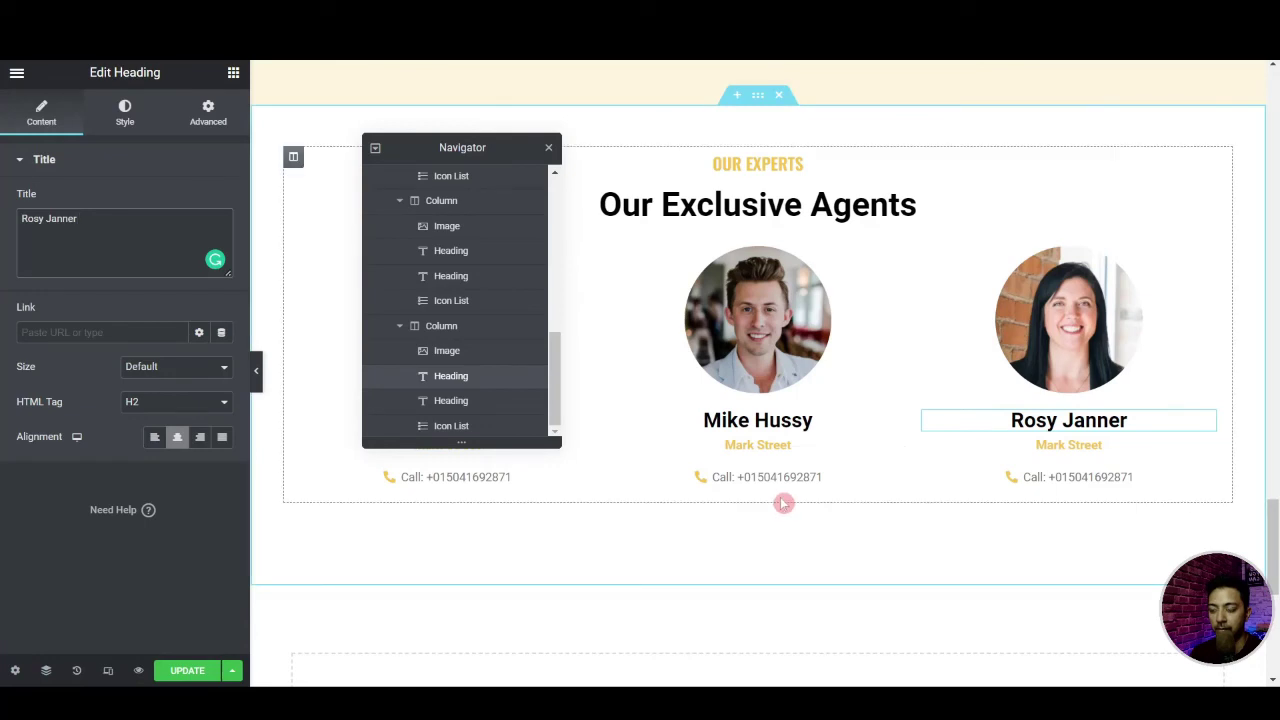
left_click(786, 503)
scroll(797, 495, "down", 1)
left_click_drag(61, 285, 775, 405)
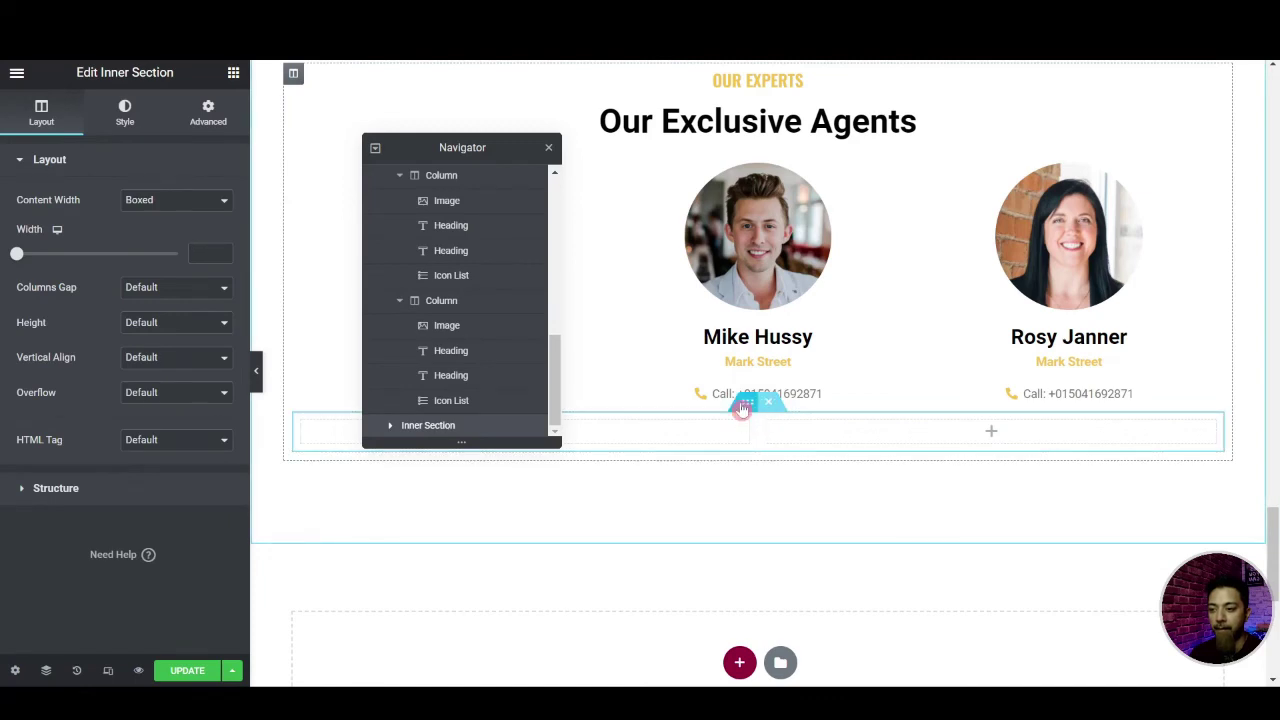
Set the new inner section's top and bottom margins to 40 px and its columns gap to No Gap
left_click(190, 116)
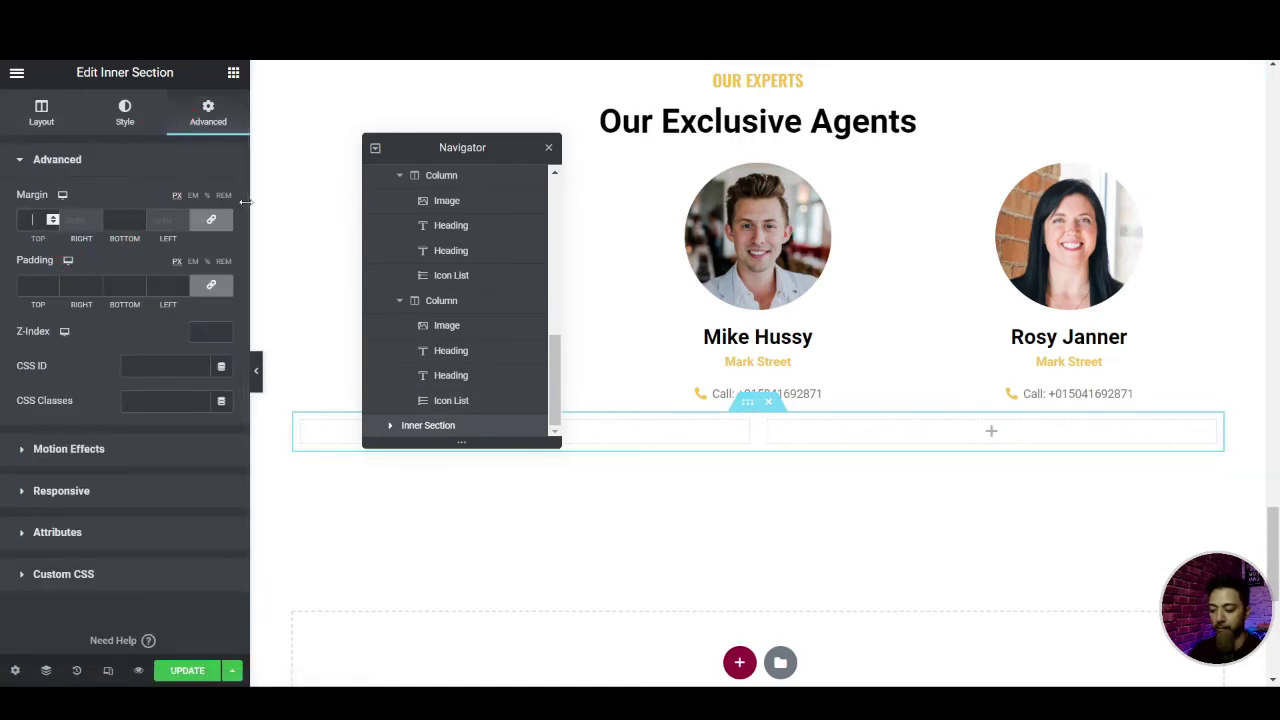
type("40")
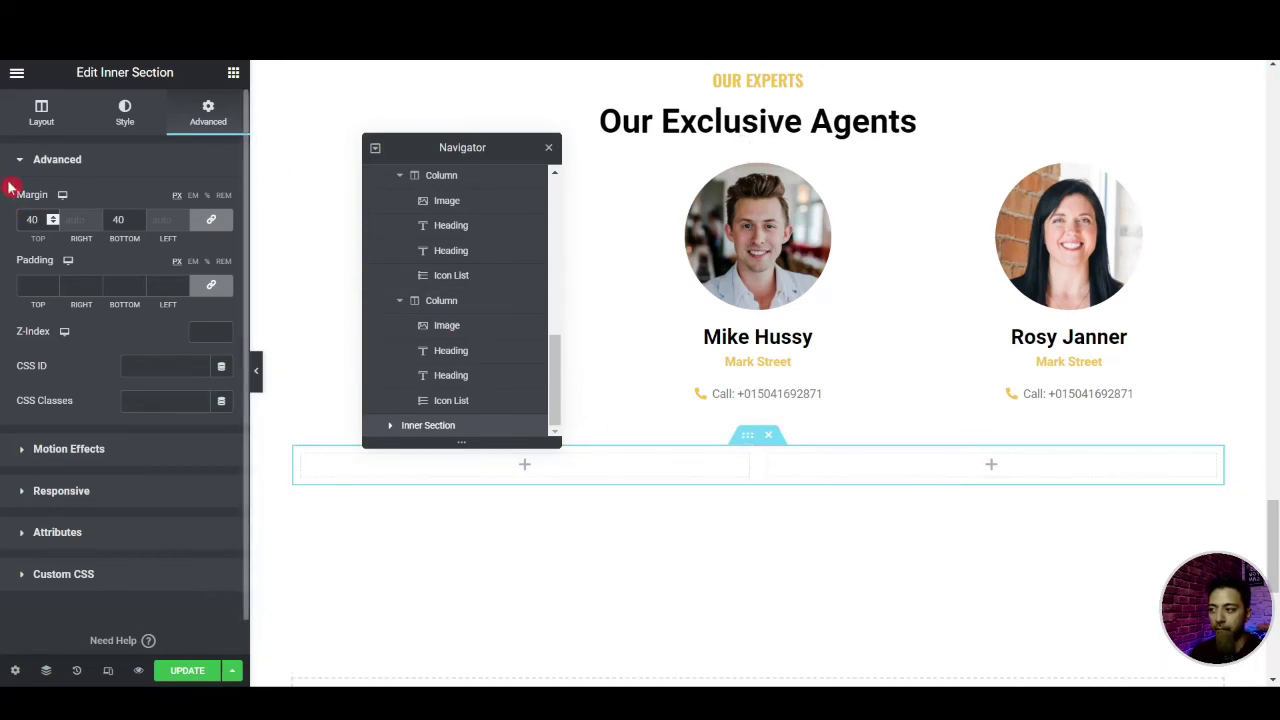
left_click(38, 124)
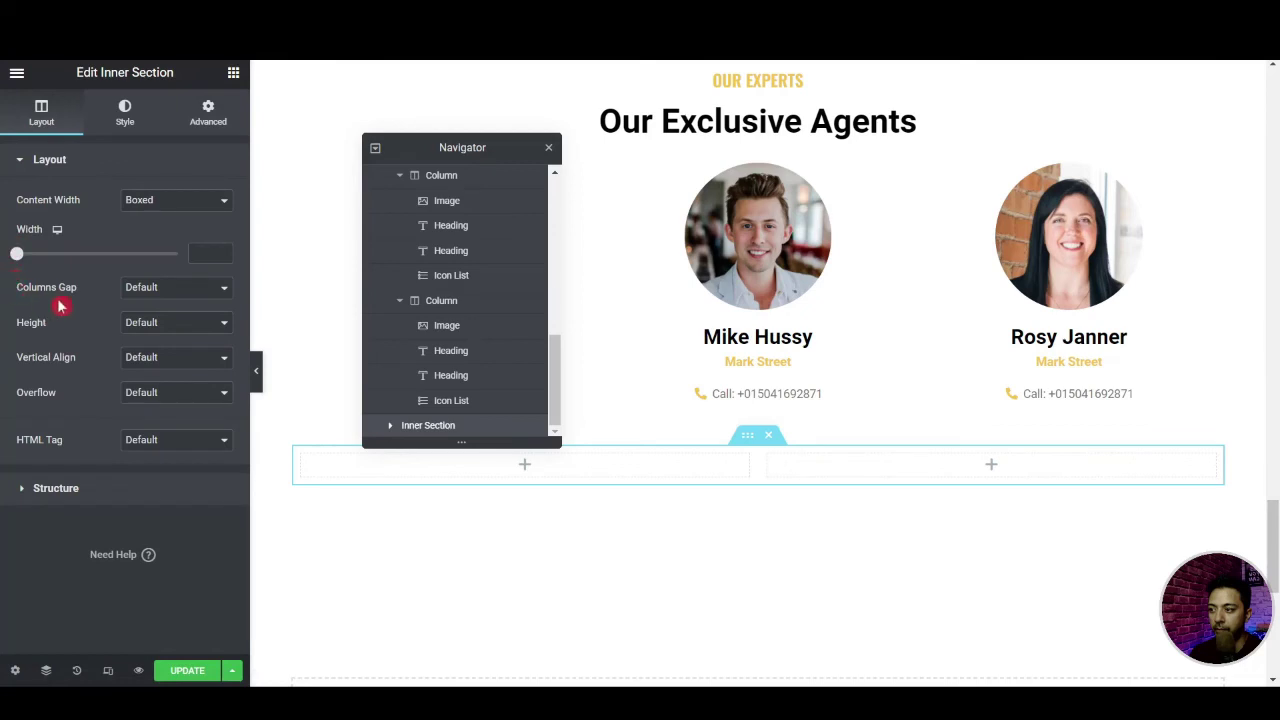
left_click(170, 292)
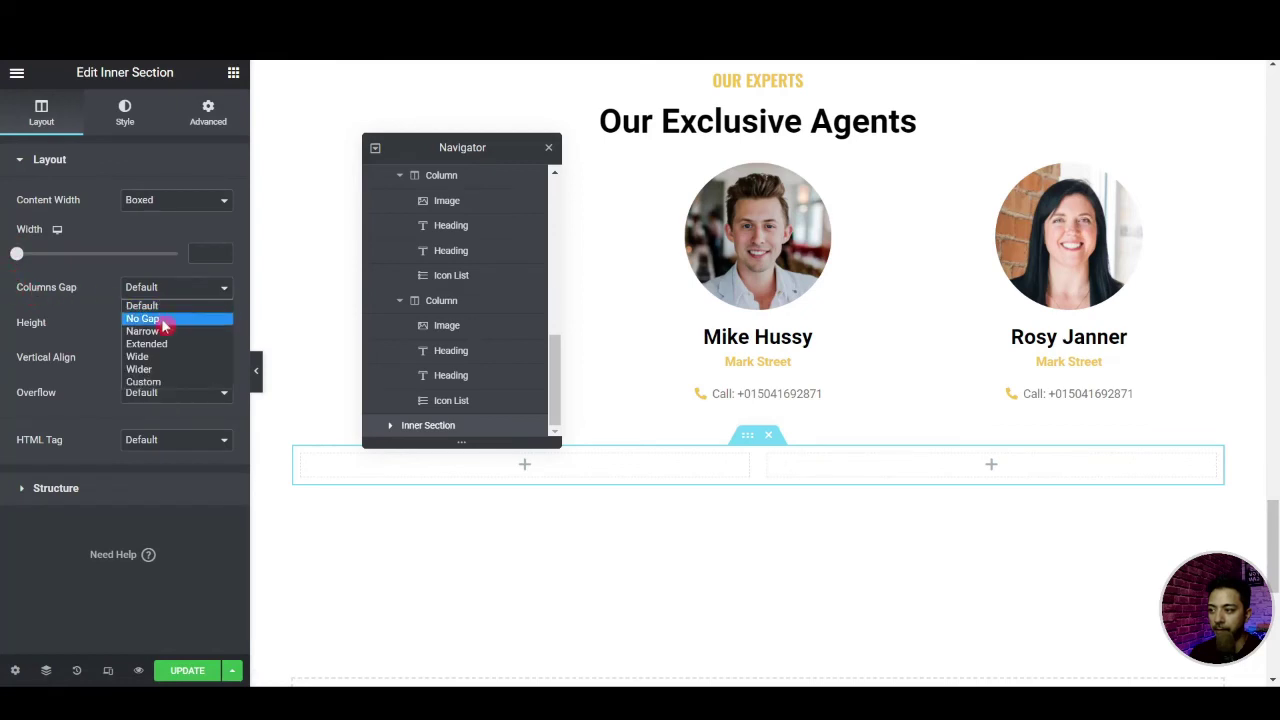
left_click(163, 321)
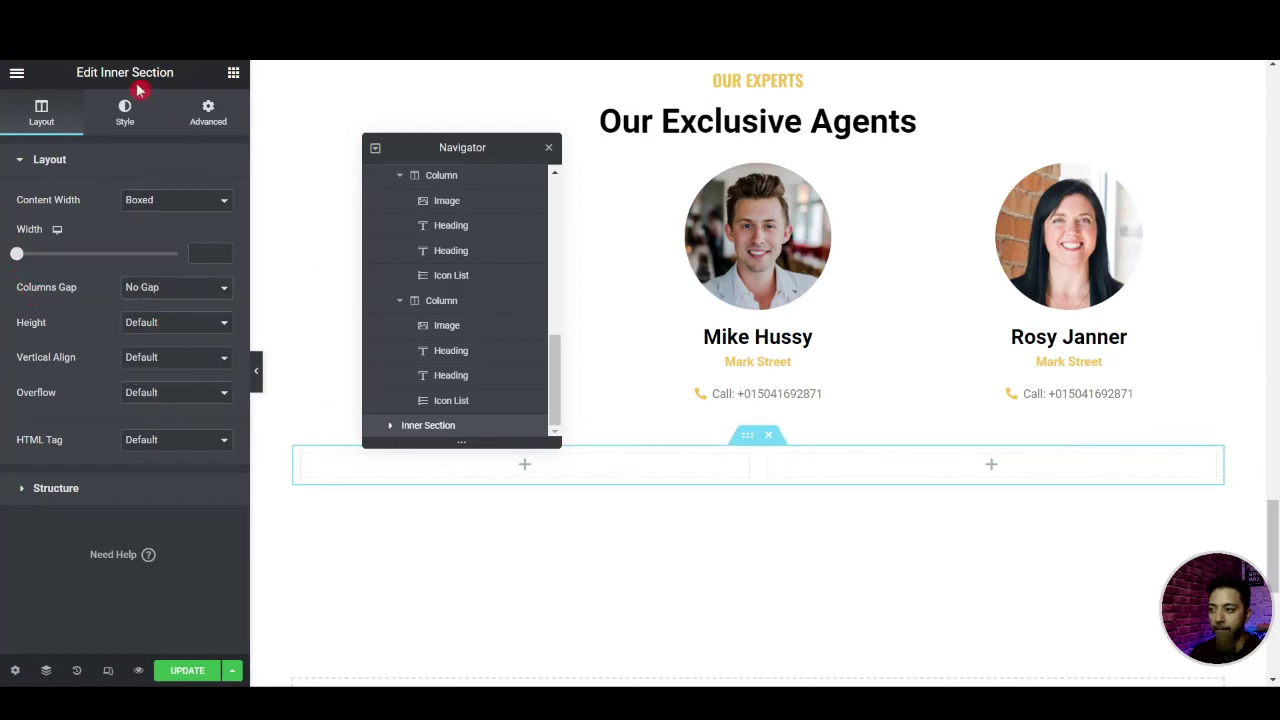
Give the new inner section a classic background in the global Light yellow color
left_click(141, 121)
left_click(154, 235)
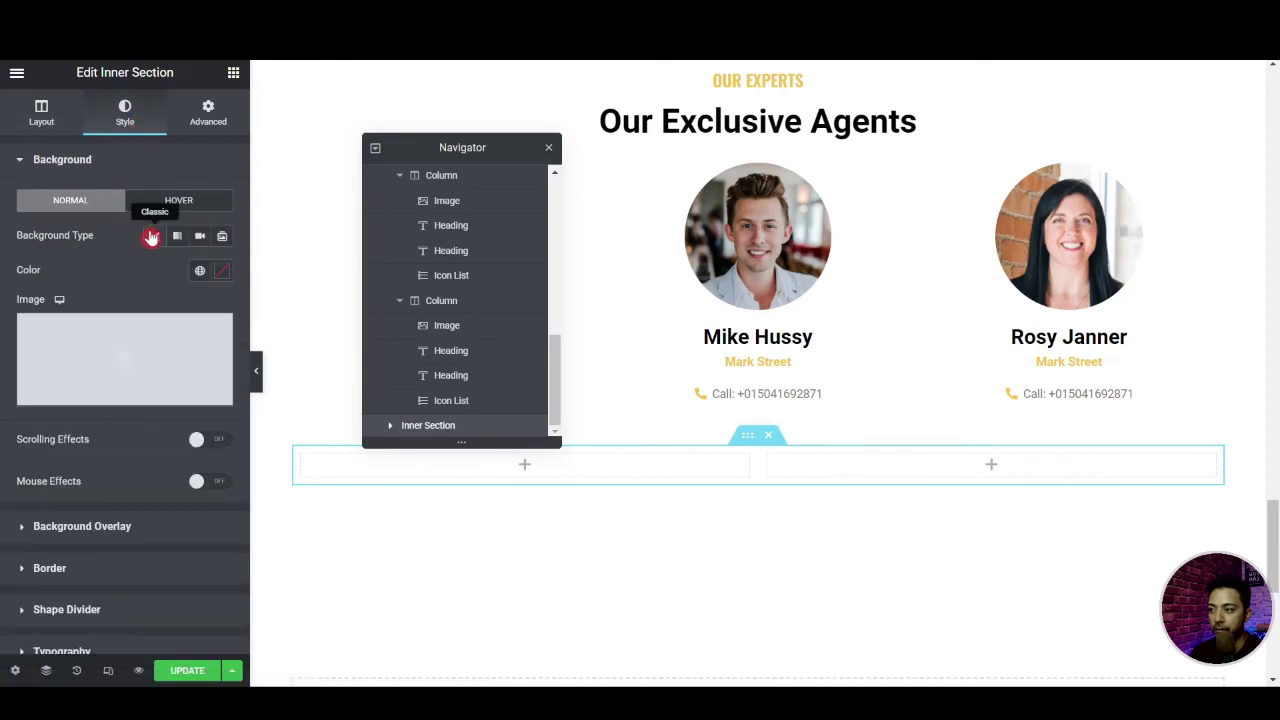
left_click(199, 271)
left_click(87, 460)
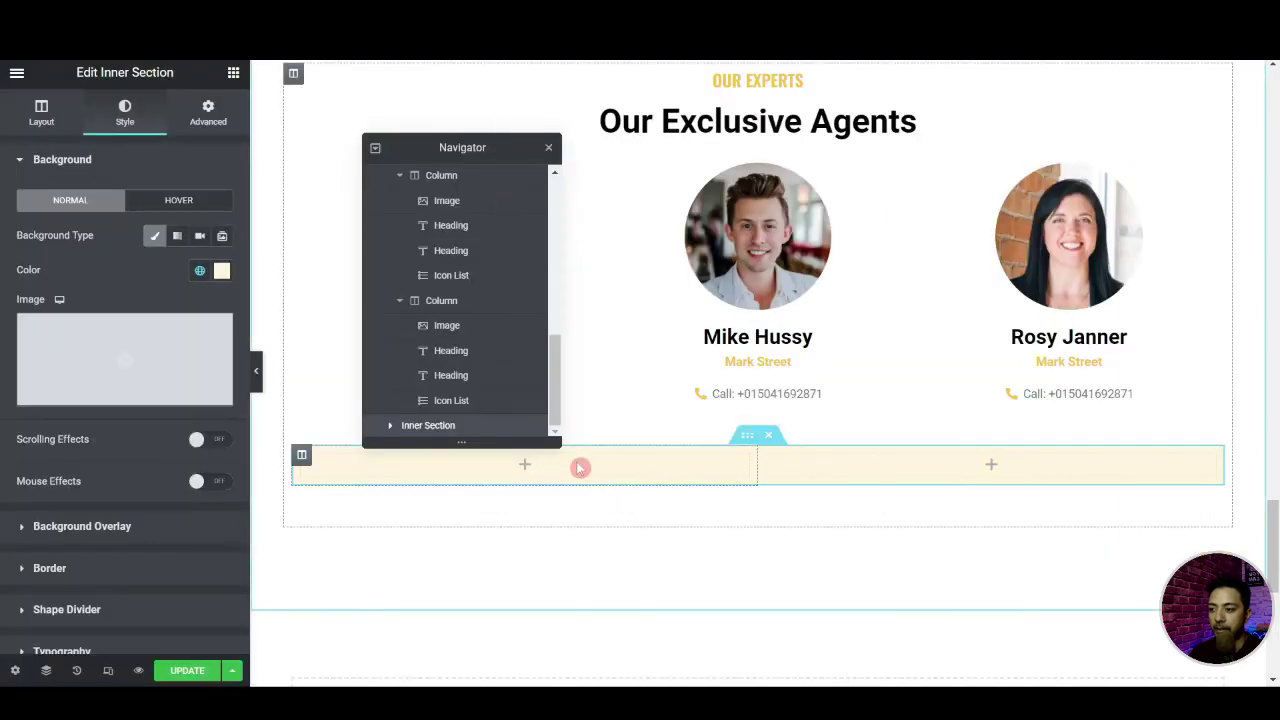
Copy the "The Perfect Residency" icon box and paste it into the first column of the new inner section
scroll(580, 466, "up", 4)
scroll(434, 377, "up", 6)
left_click_drag(430, 148, 1153, 238)
scroll(549, 414, "up", 15)
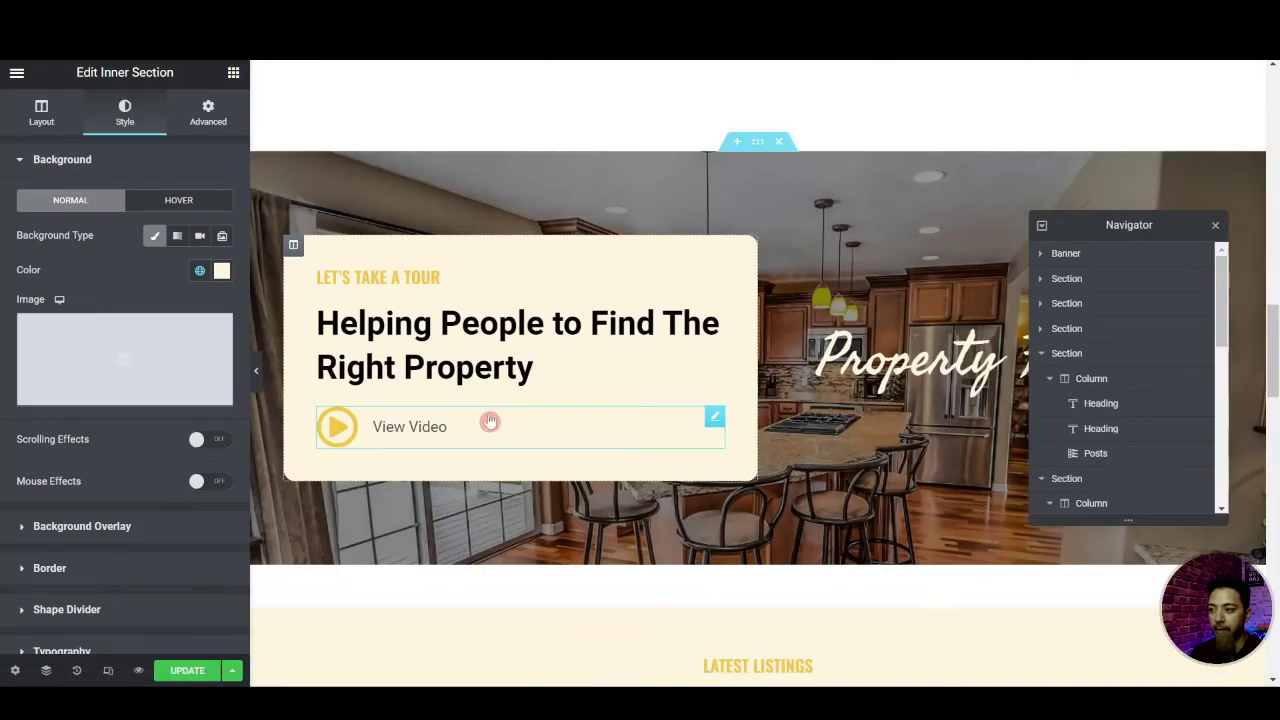
scroll(479, 420, "up", 3)
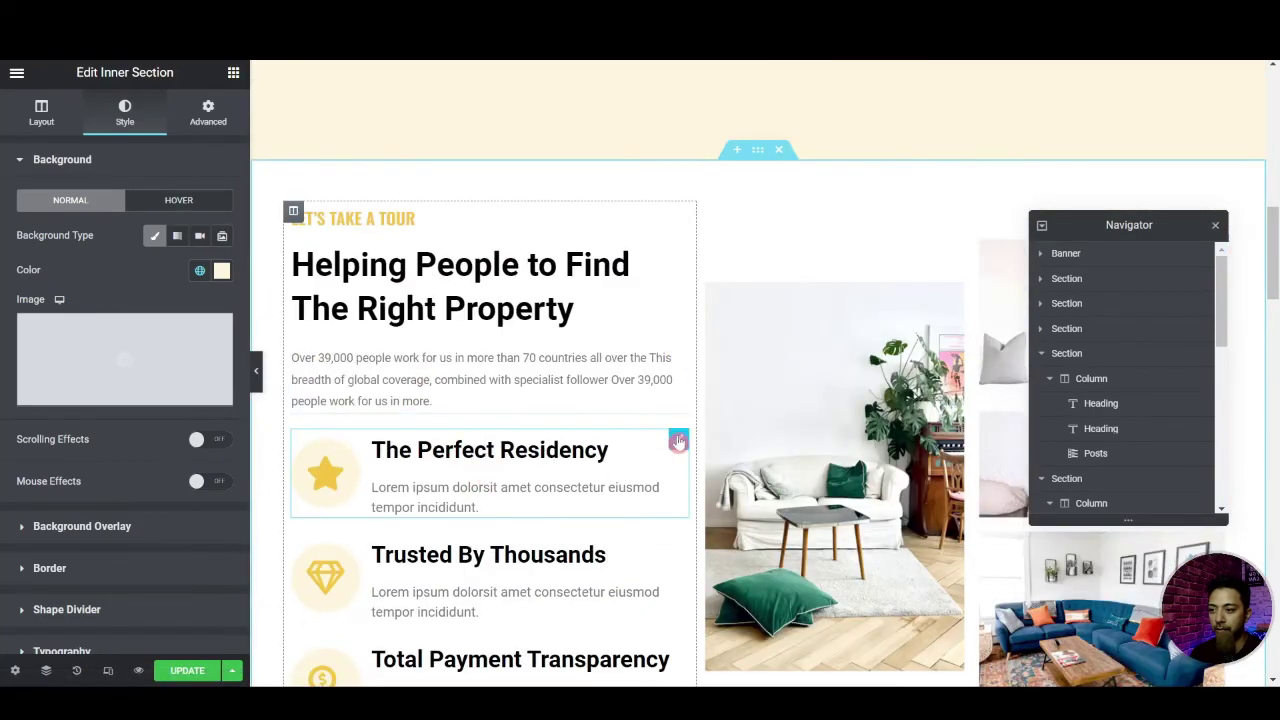
right_click(679, 440)
left_click(713, 503)
scroll(700, 500, "down", 20)
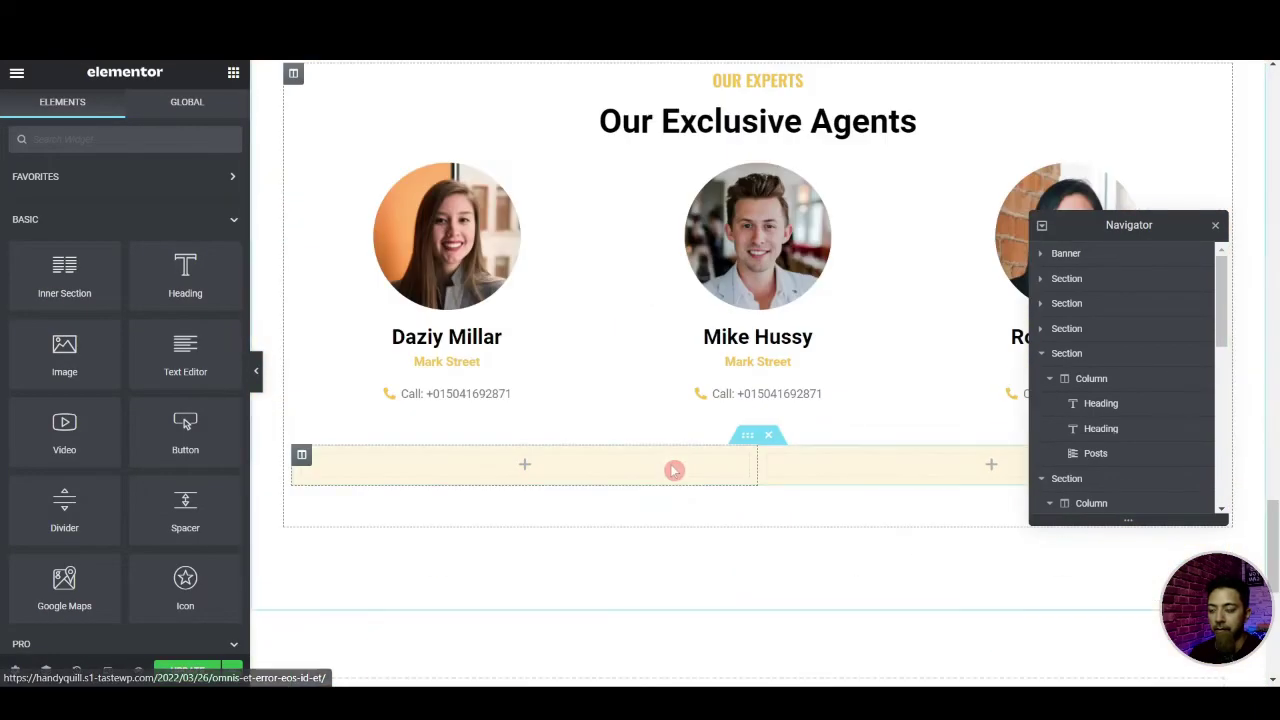
scroll(674, 470, "down", 3)
right_click(498, 219)
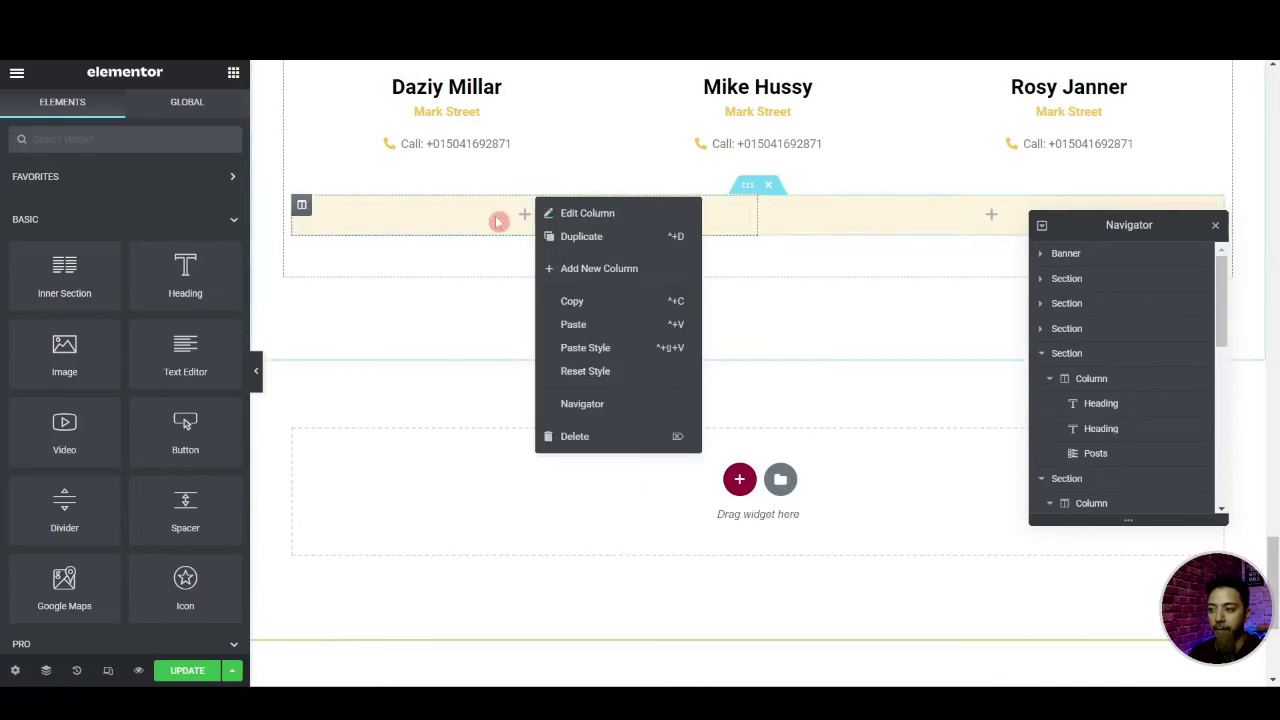
left_click(530, 344)
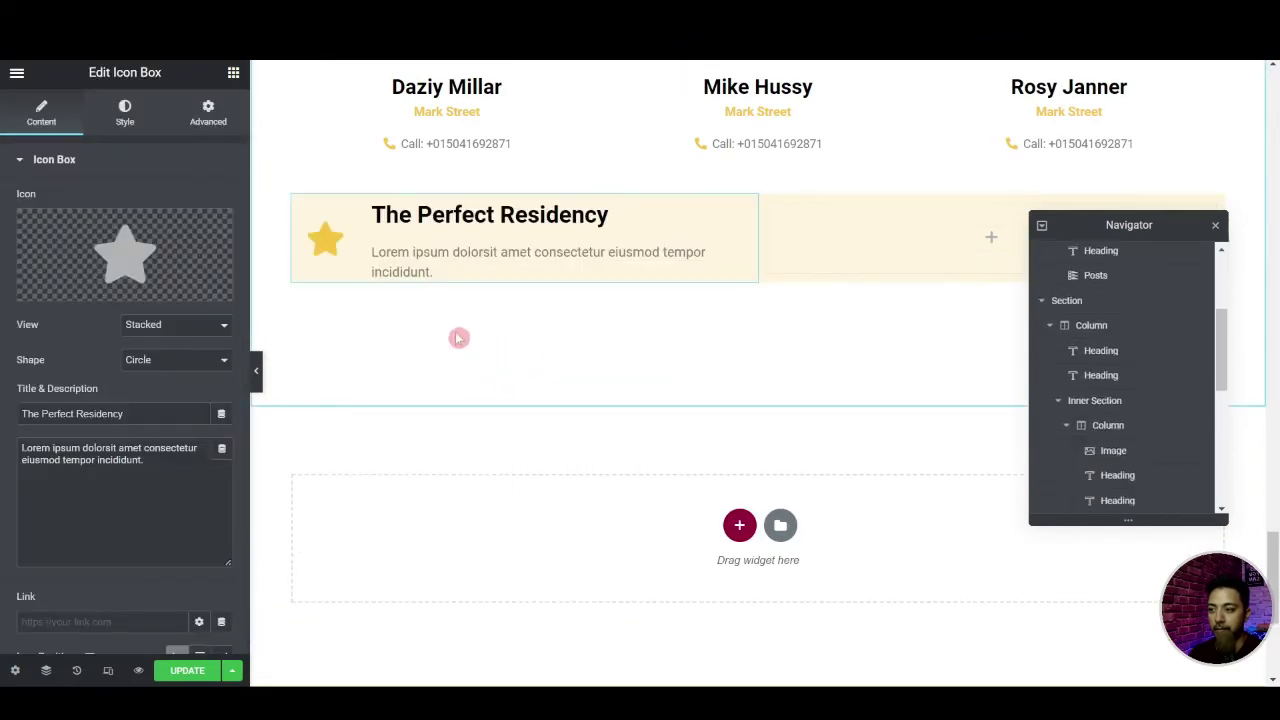
Replace the pasted icon box's star with the clasped-hands icon, searching the icon library for "hand"
left_click(163, 269)
type("hand")
left_click(672, 594)
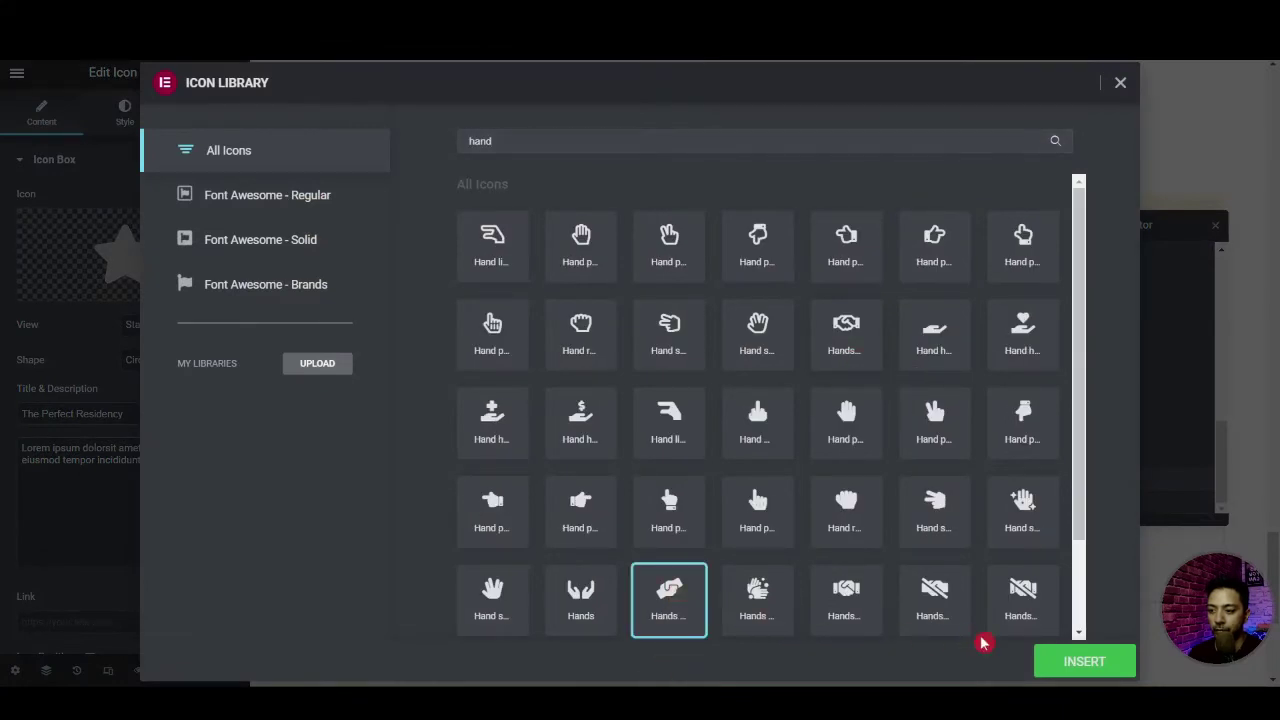
left_click(1054, 661)
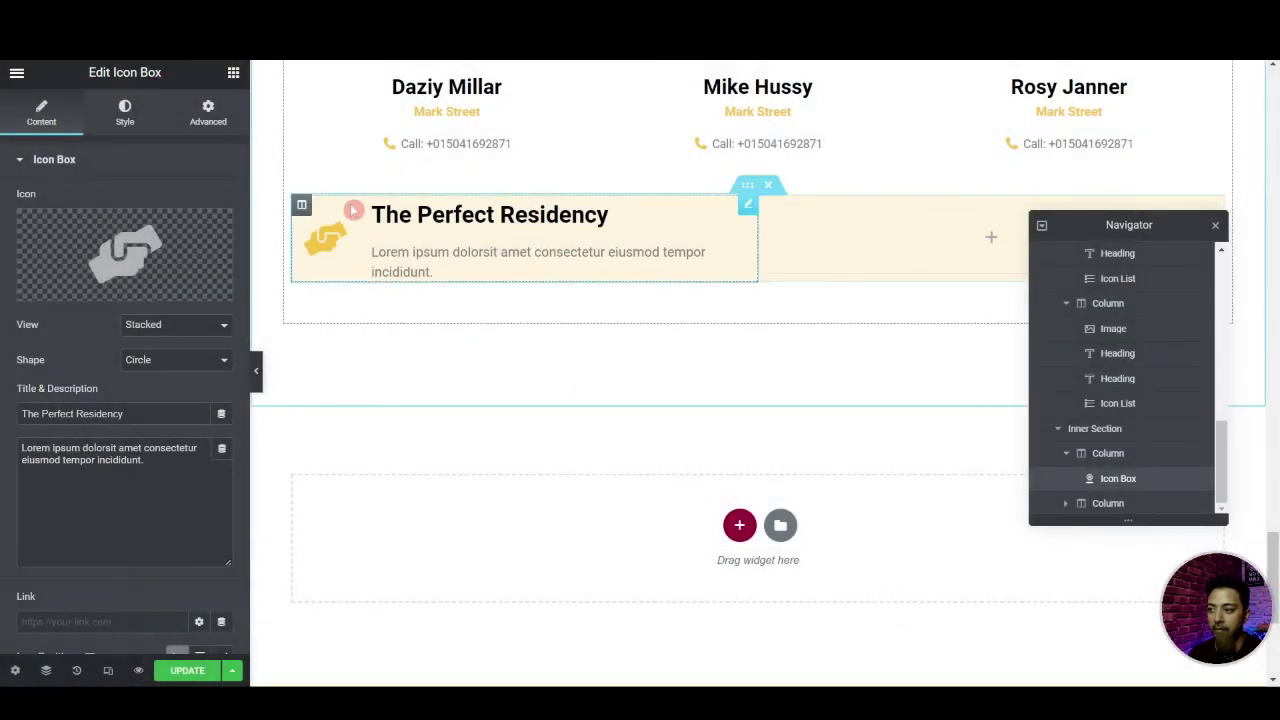
Set the icon's primary color to Accent and secondary color to Light yellow, with a padding of 21
left_click(130, 112)
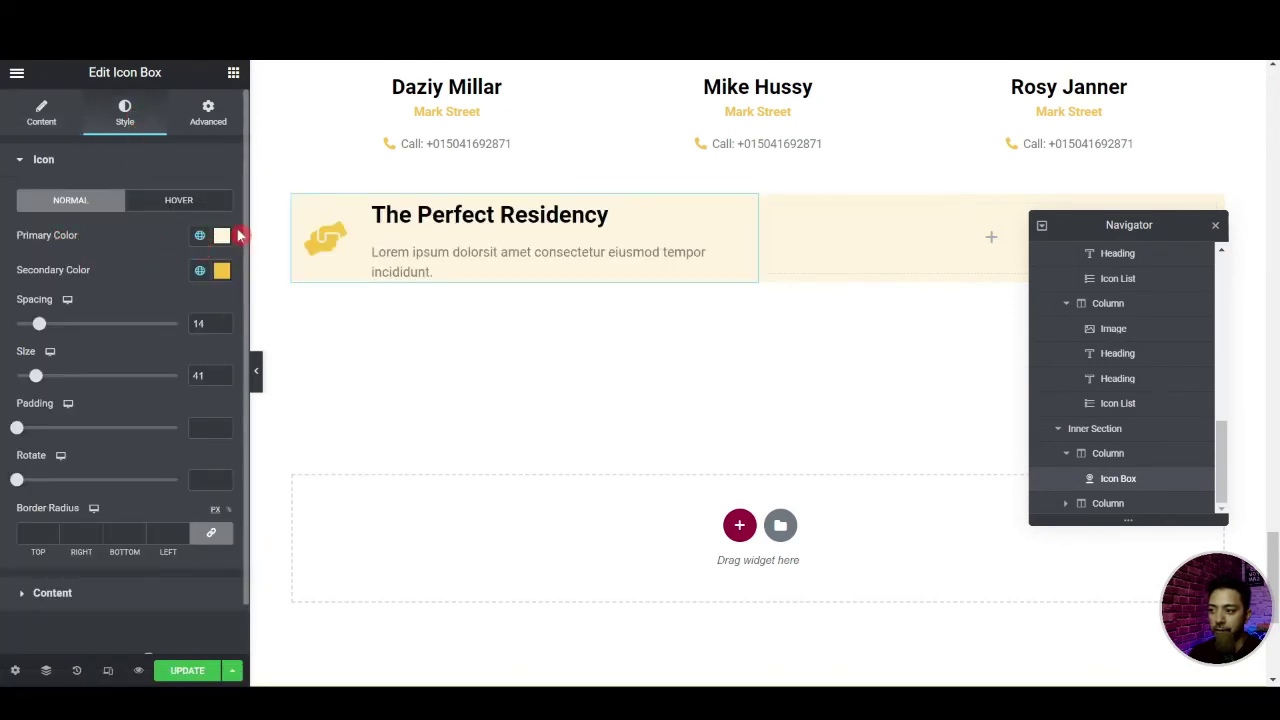
left_click(200, 235)
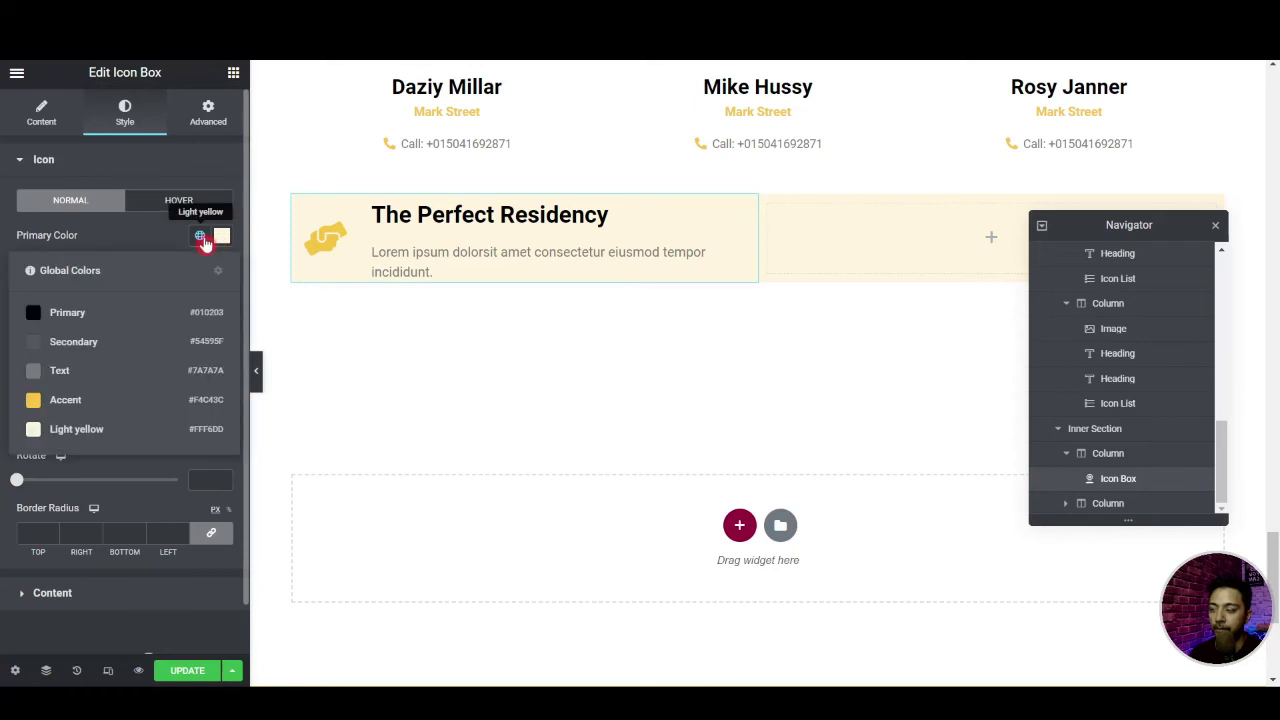
left_click(54, 400)
left_click(200, 271)
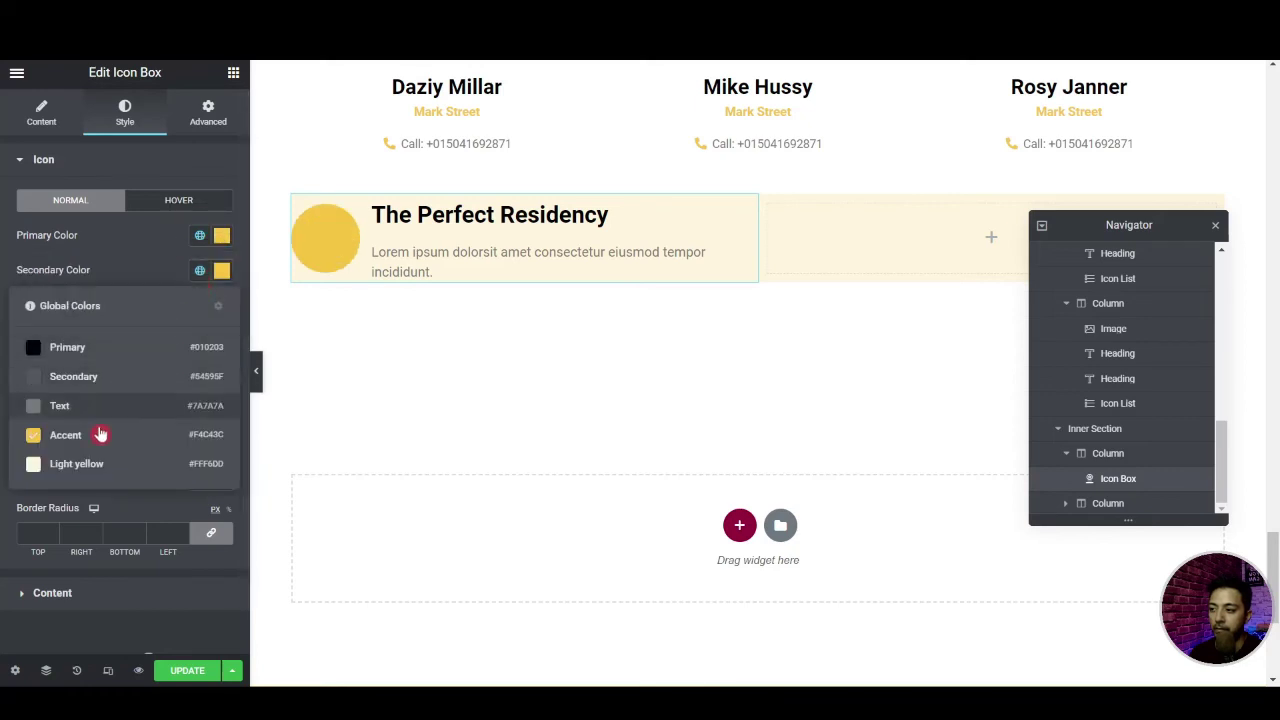
left_click(94, 460)
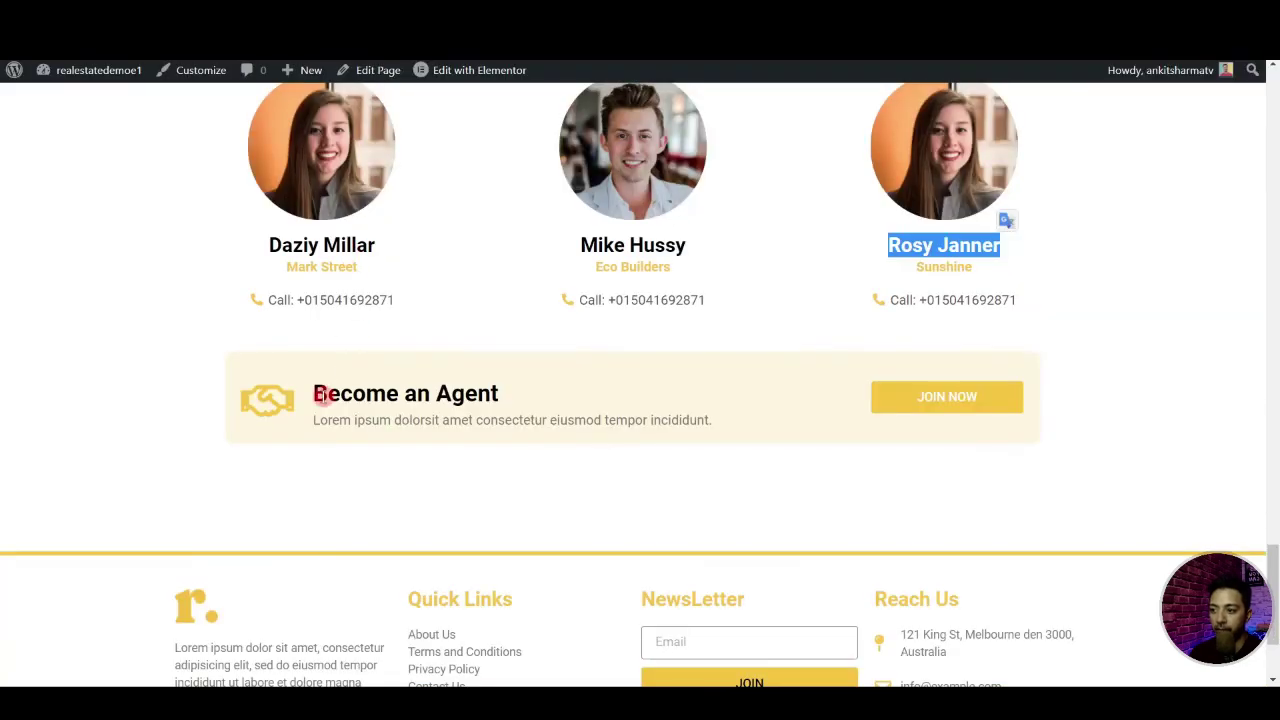
Copy the "Become an Agent" title from the reference page and use it as the new icon box's title
left_click_drag(322, 394, 569, 397)
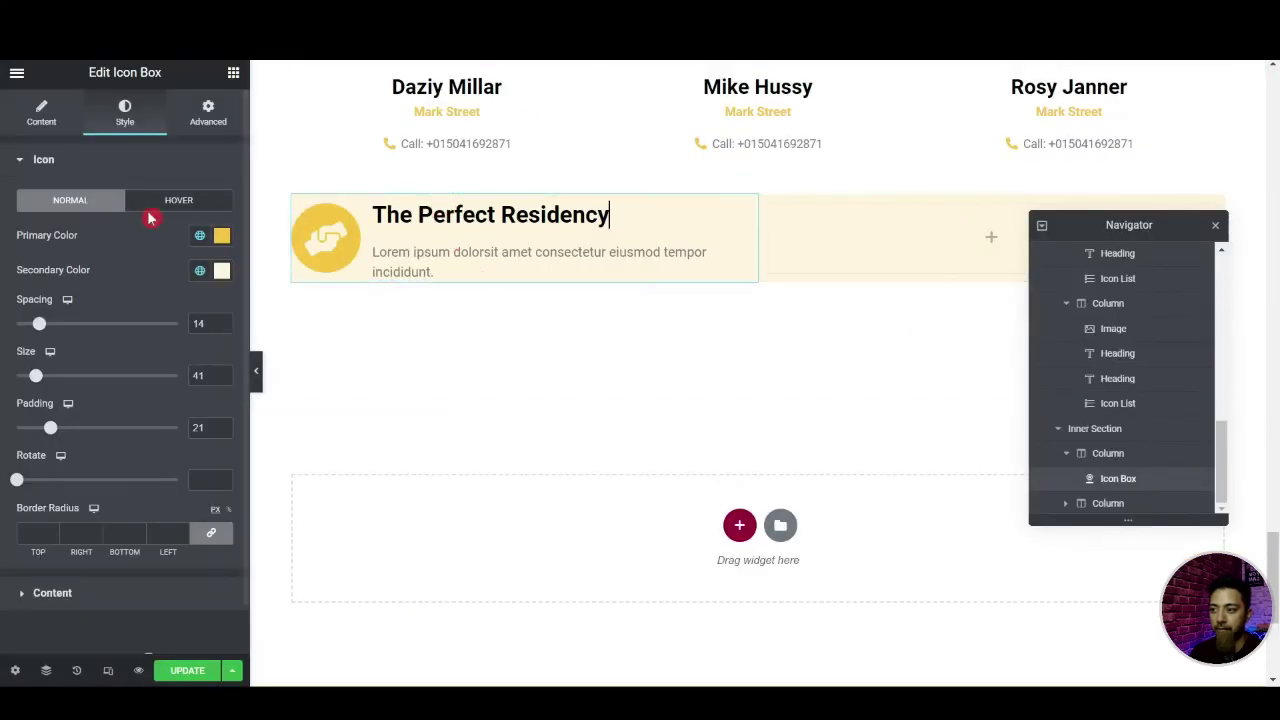
left_click(41, 112)
key("ctrl+v")
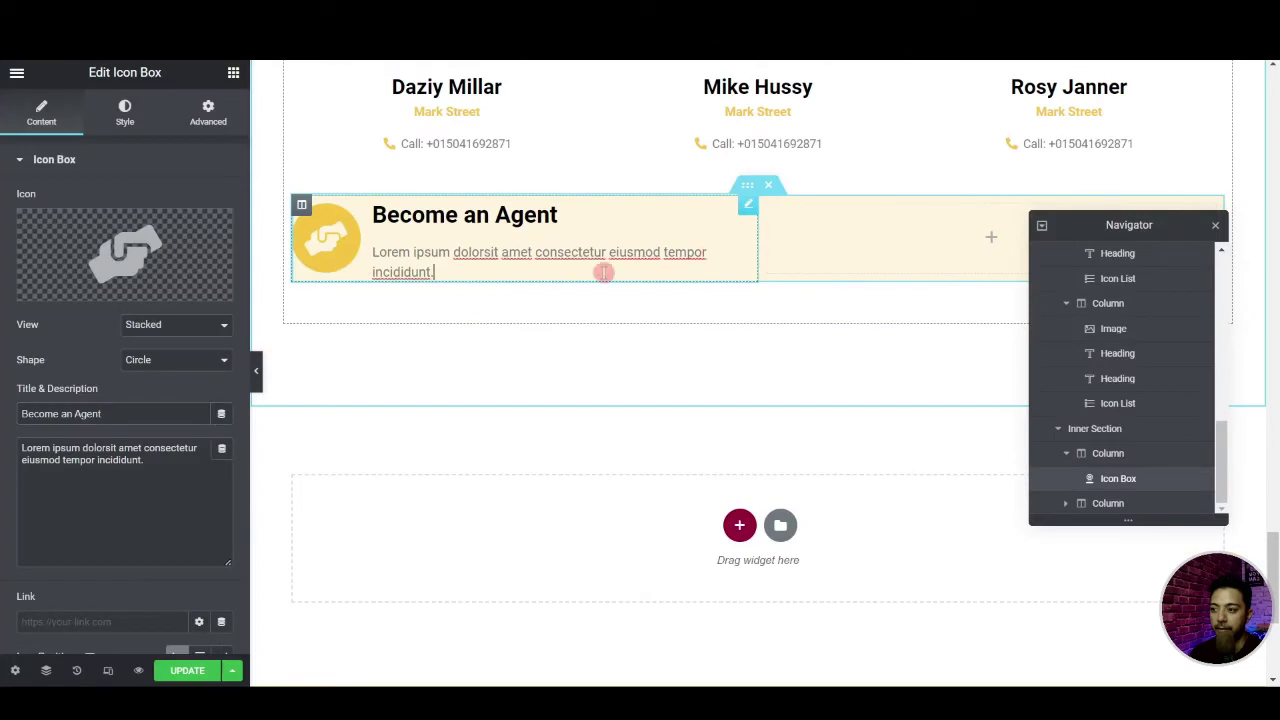
Set the padding of the inner section's icon box column to 10 on all sides
left_click(301, 206)
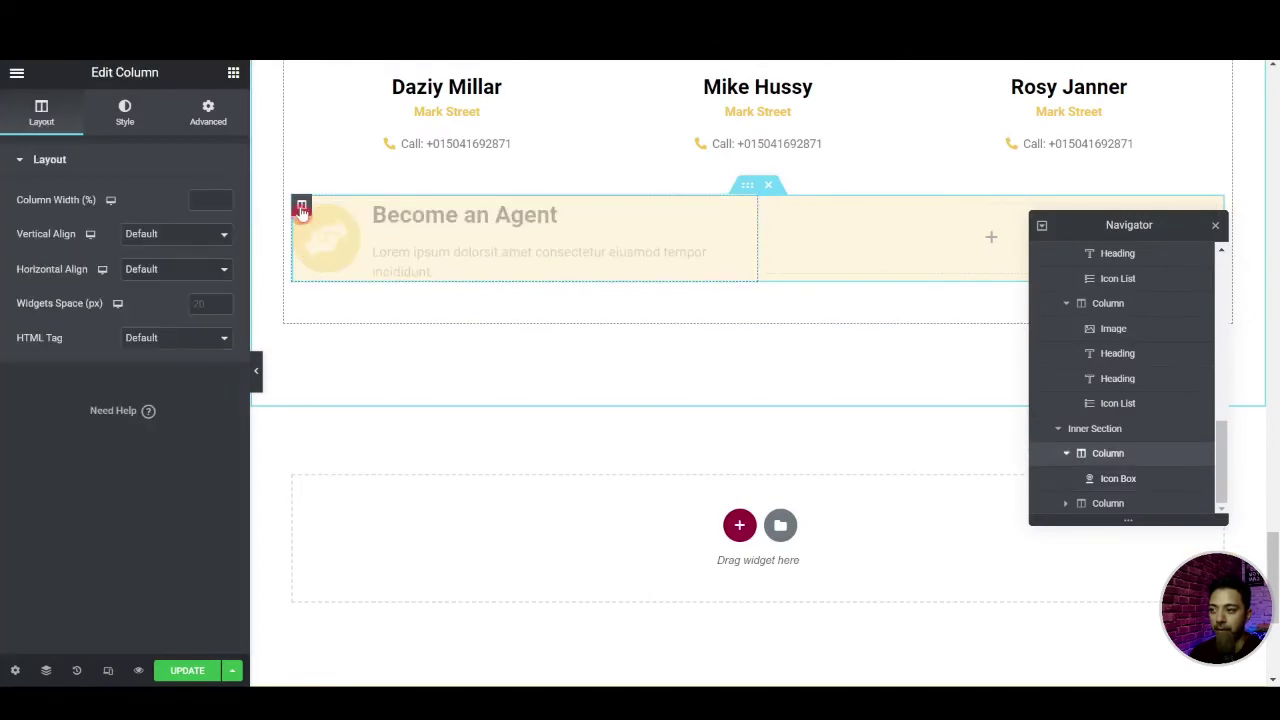
left_click(208, 112)
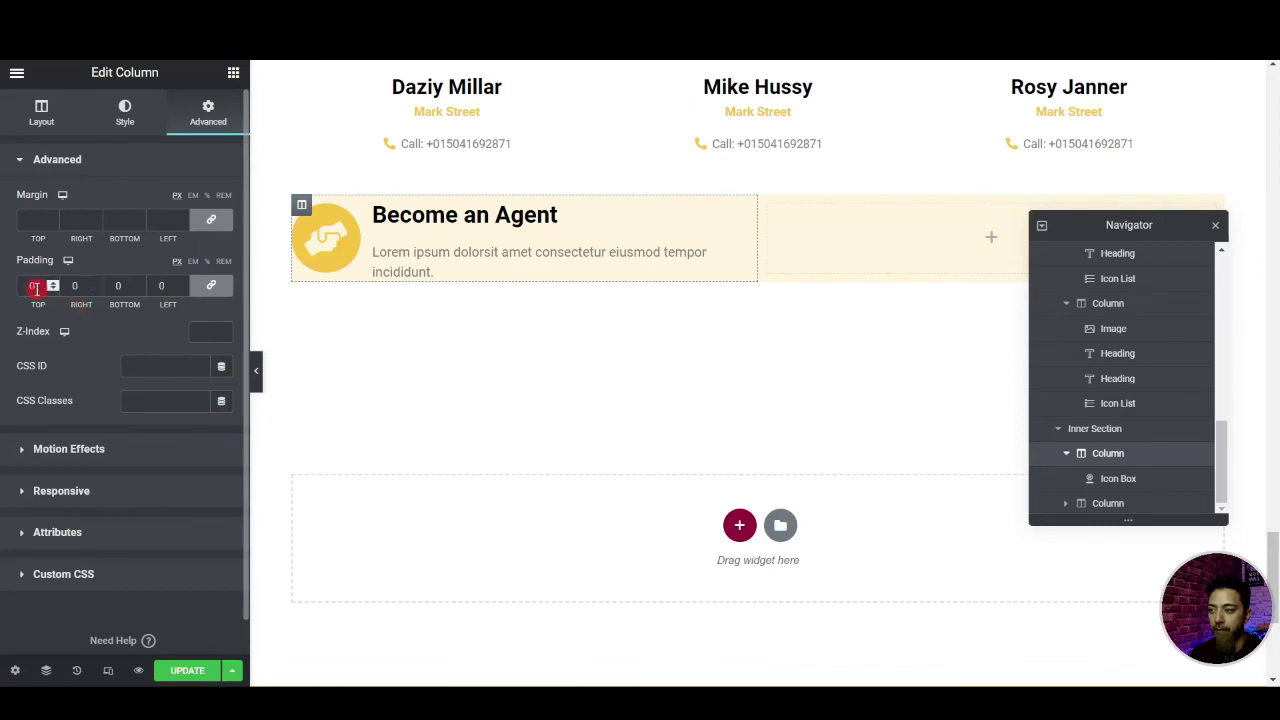
type("10")
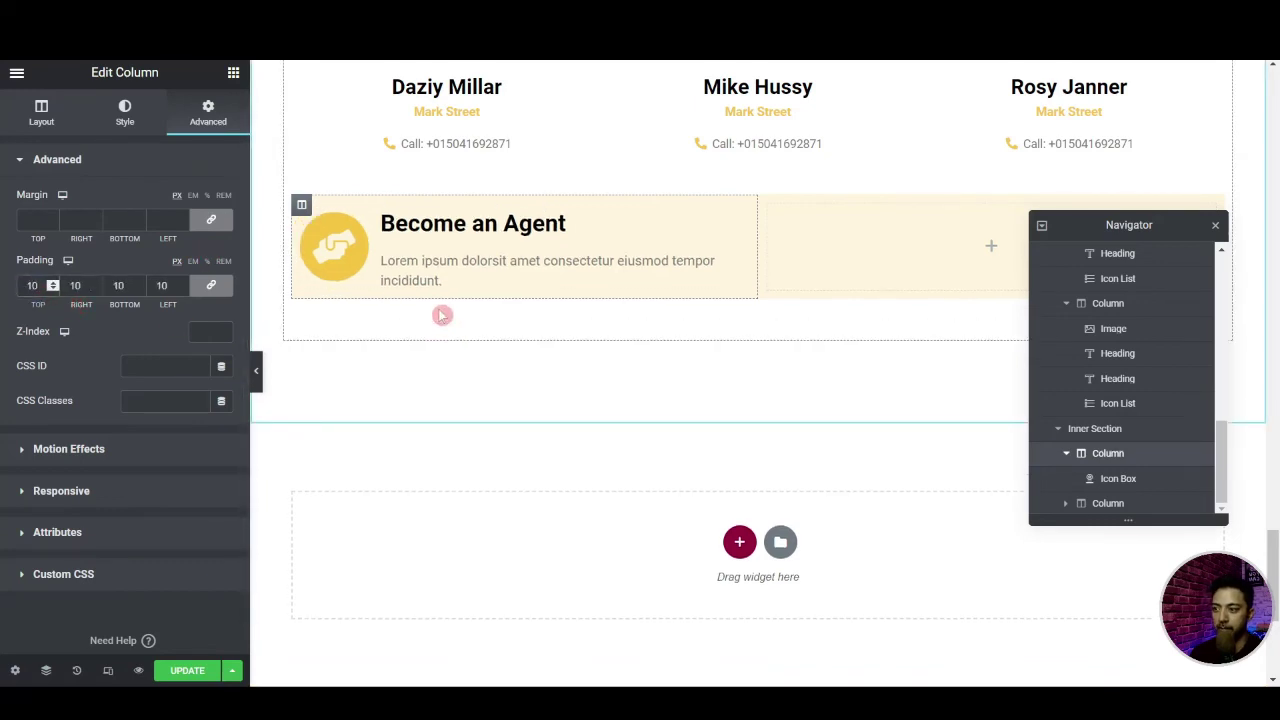
Set the empty second column's padding to 10 and widen the icon box column so its description fits on one line
left_click(767, 205)
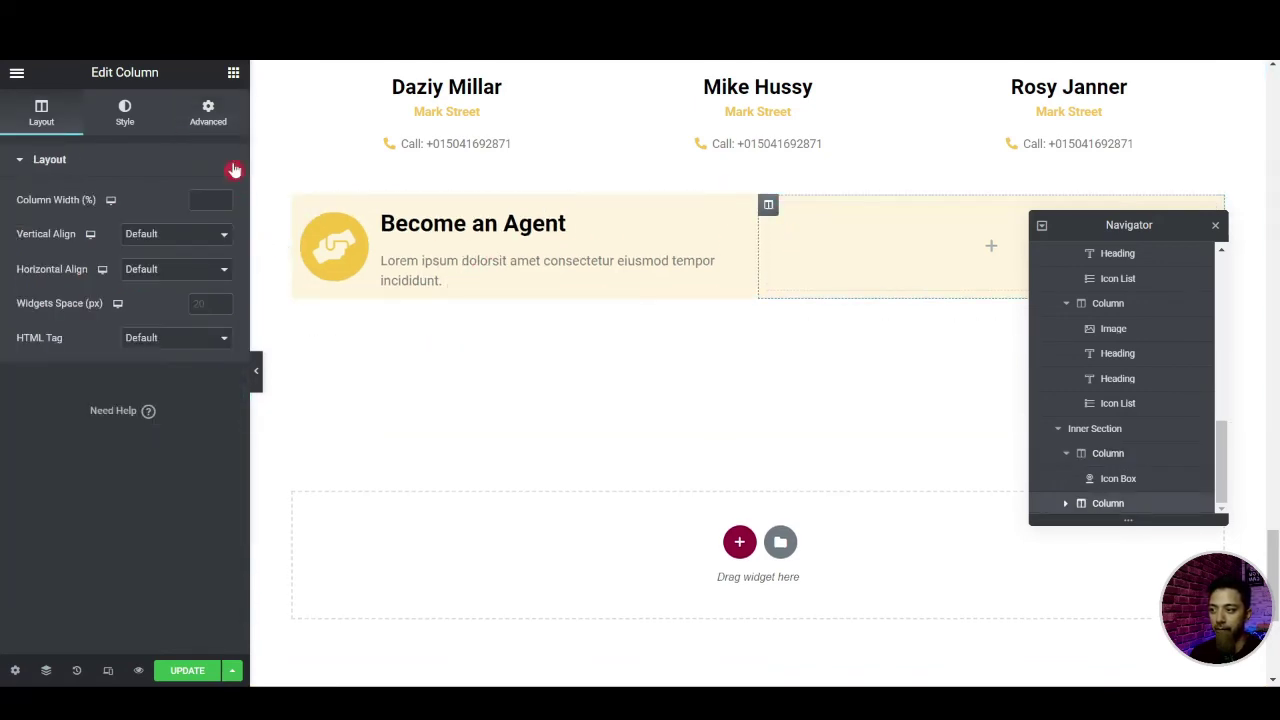
left_click(208, 115)
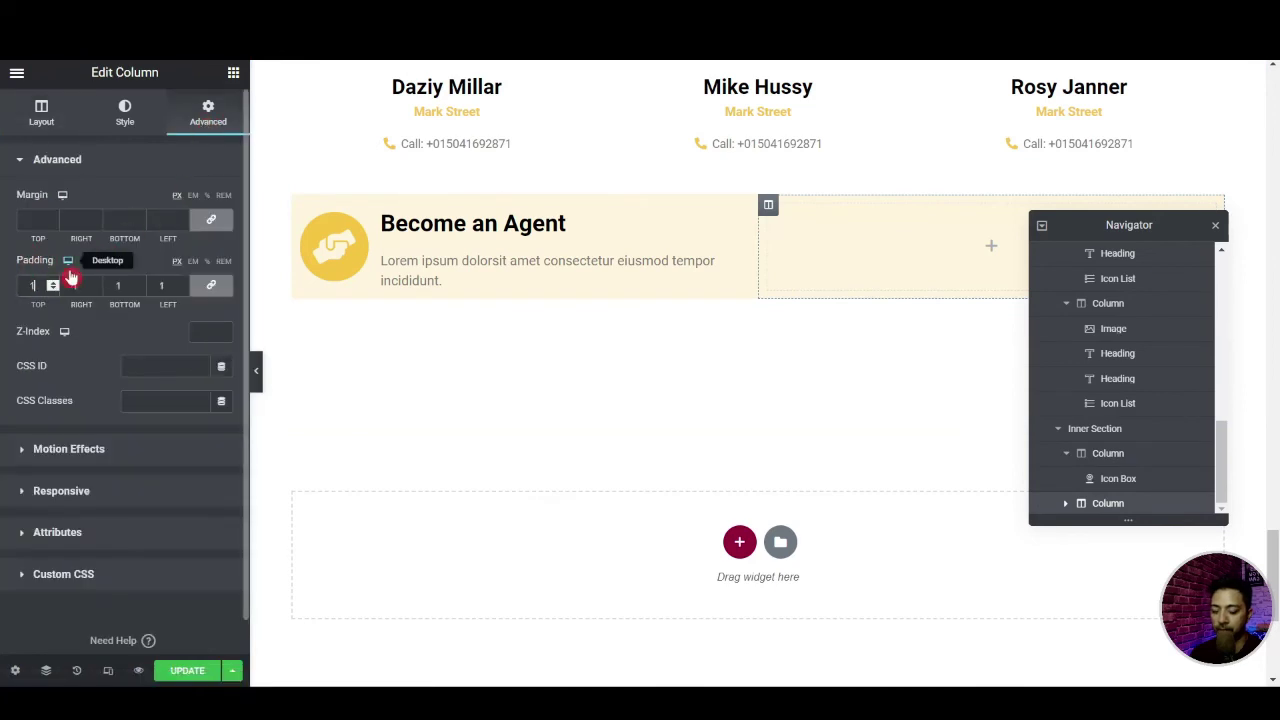
left_click(233, 72)
left_click_drag(858, 238, 921, 238)
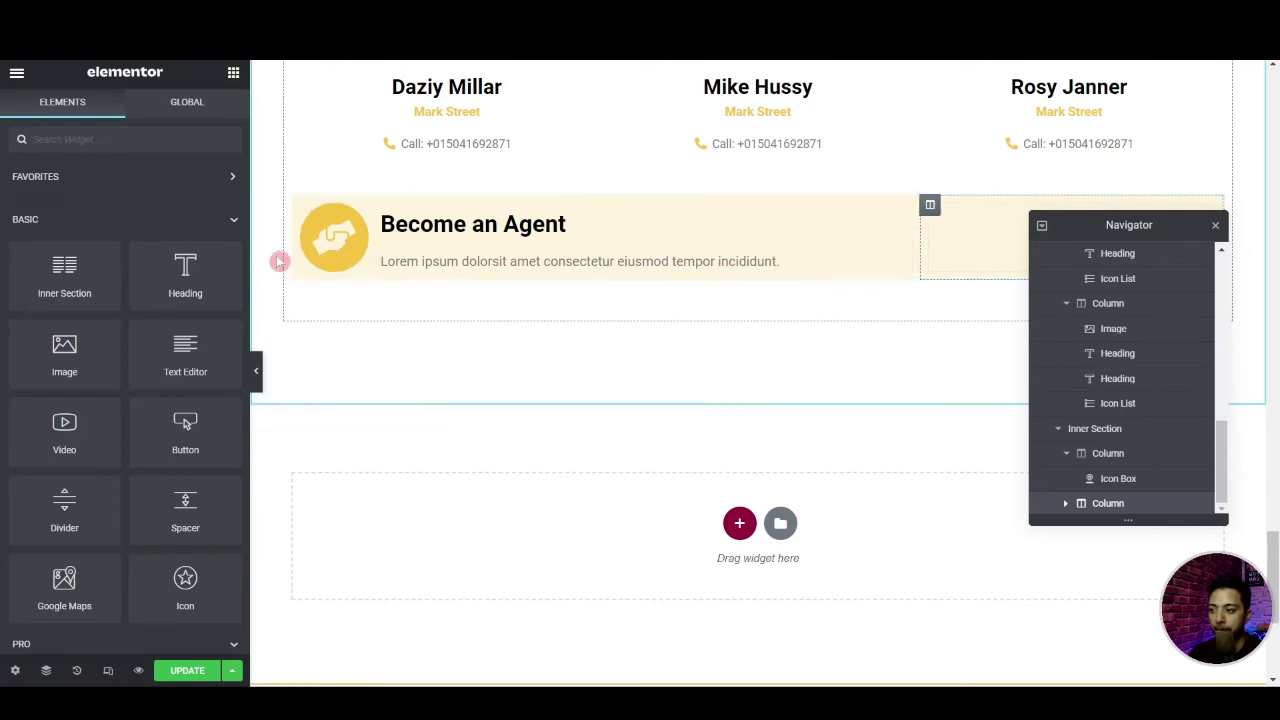
Unlink the padding values, setting the icon box column's left padding and the second column's right padding to 30
left_click(314, 208)
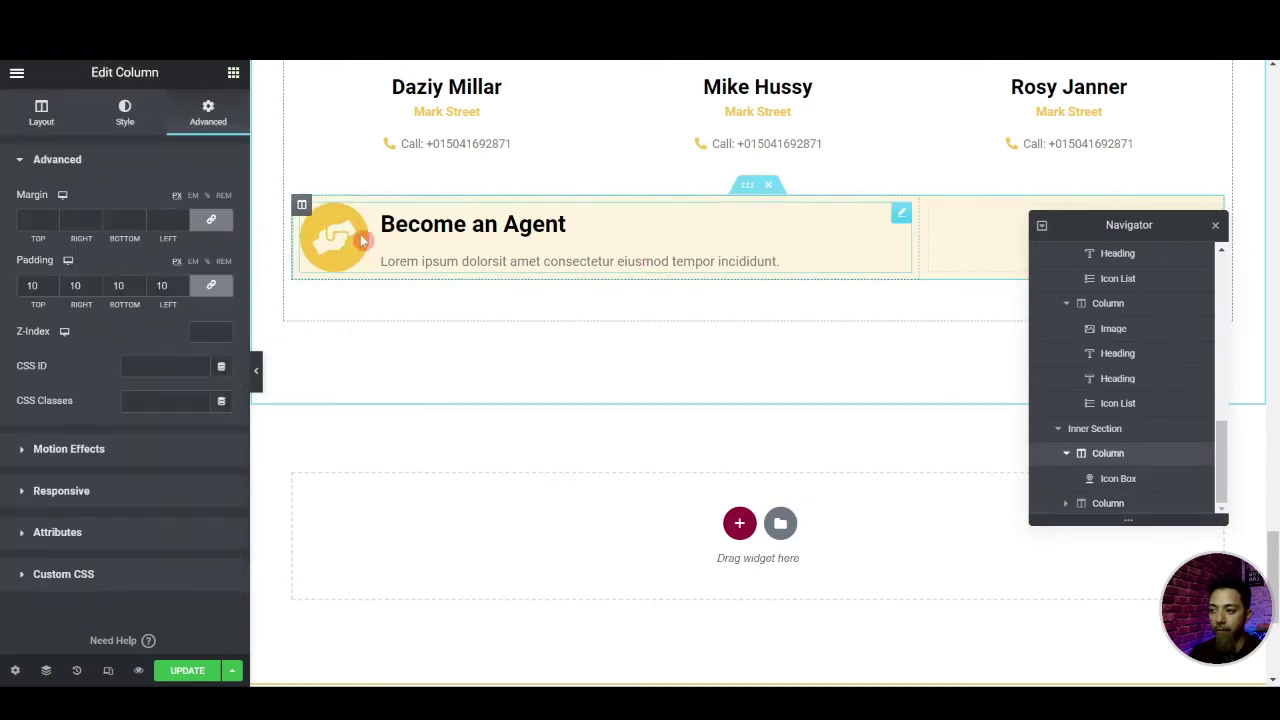
left_click(211, 285)
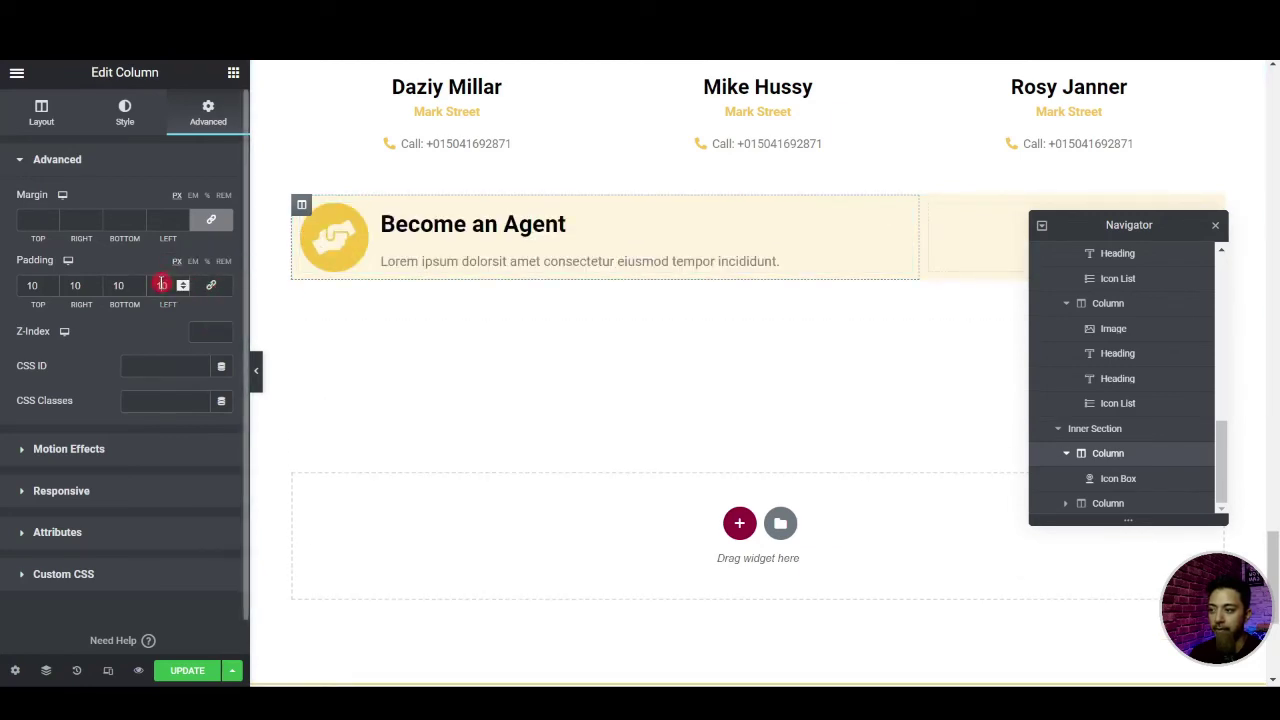
left_click(211, 285)
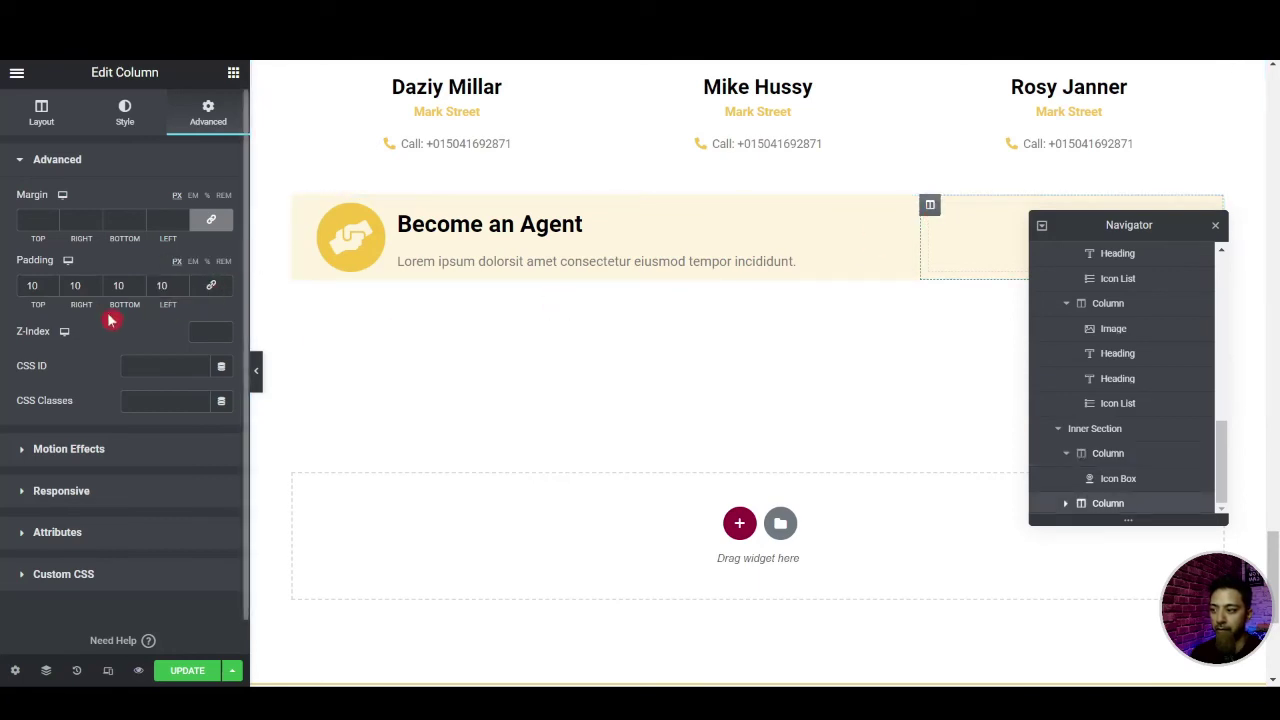
left_click(67, 285)
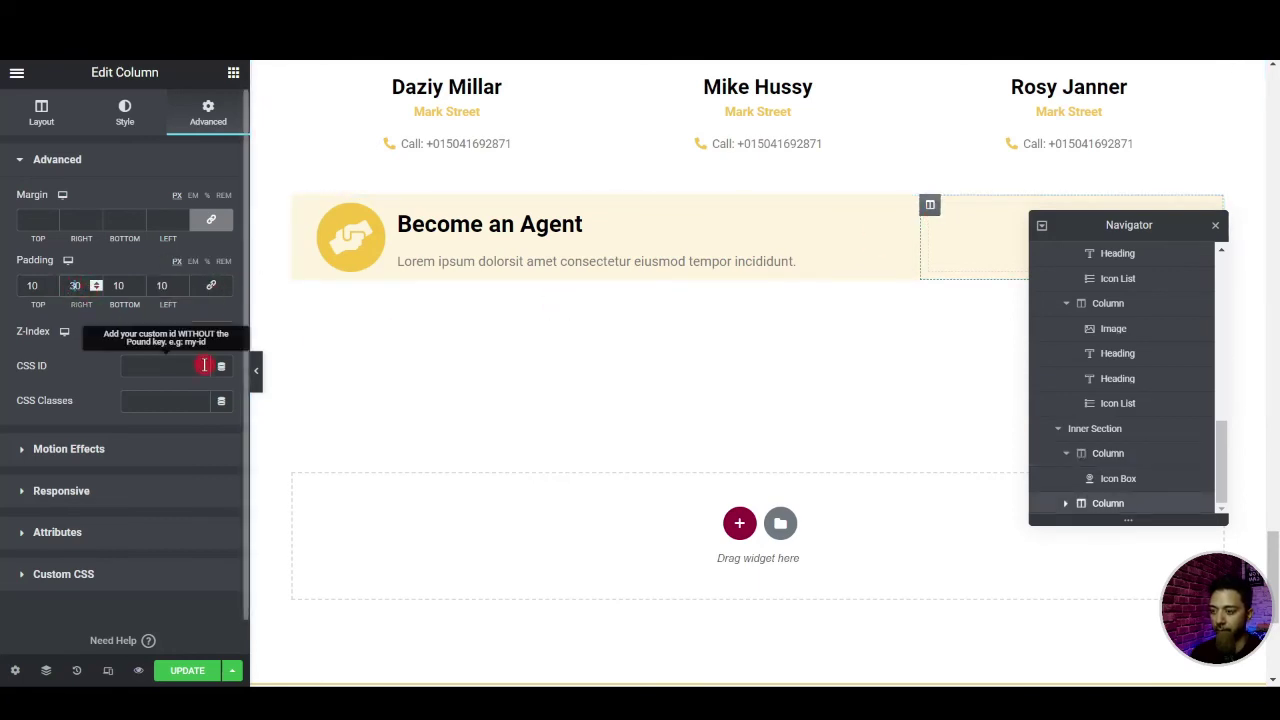
type("30")
Narrow the second column further and add a Button widget to it with justified alignment
left_click_drag(1100, 225, 1094, 326)
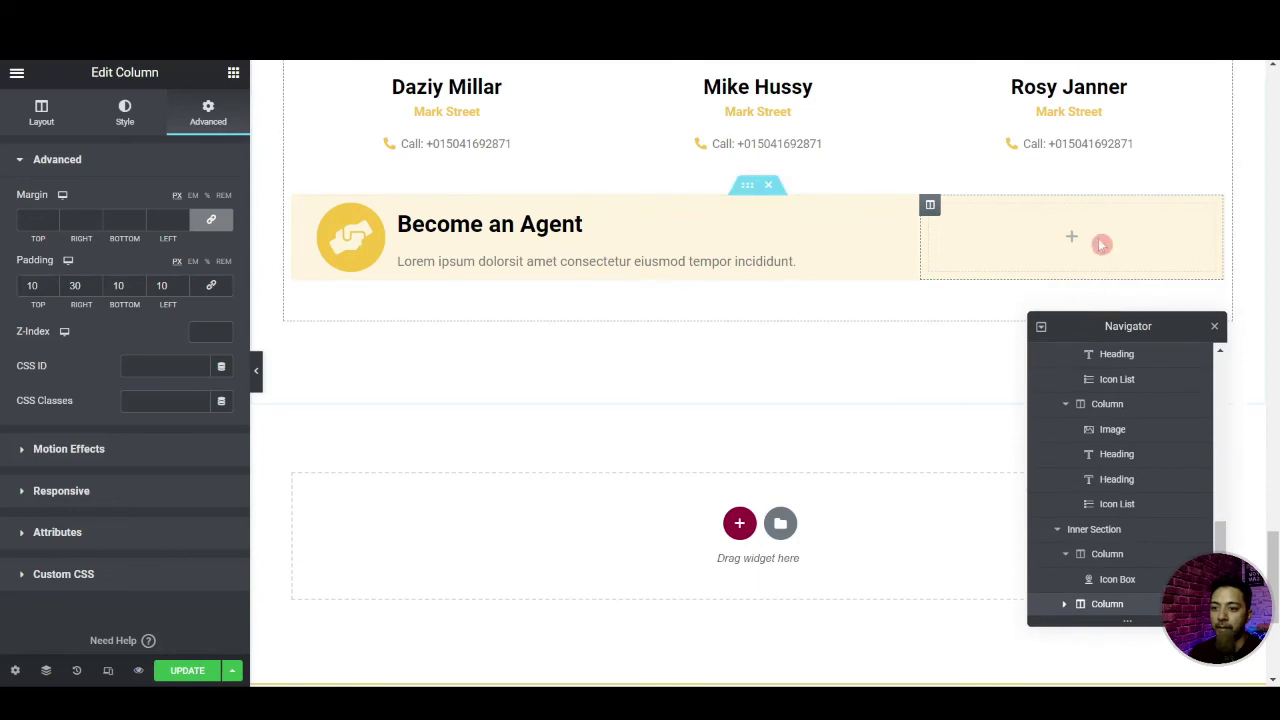
left_click_drag(921, 234, 968, 236)
left_click_drag(183, 430, 1104, 255)
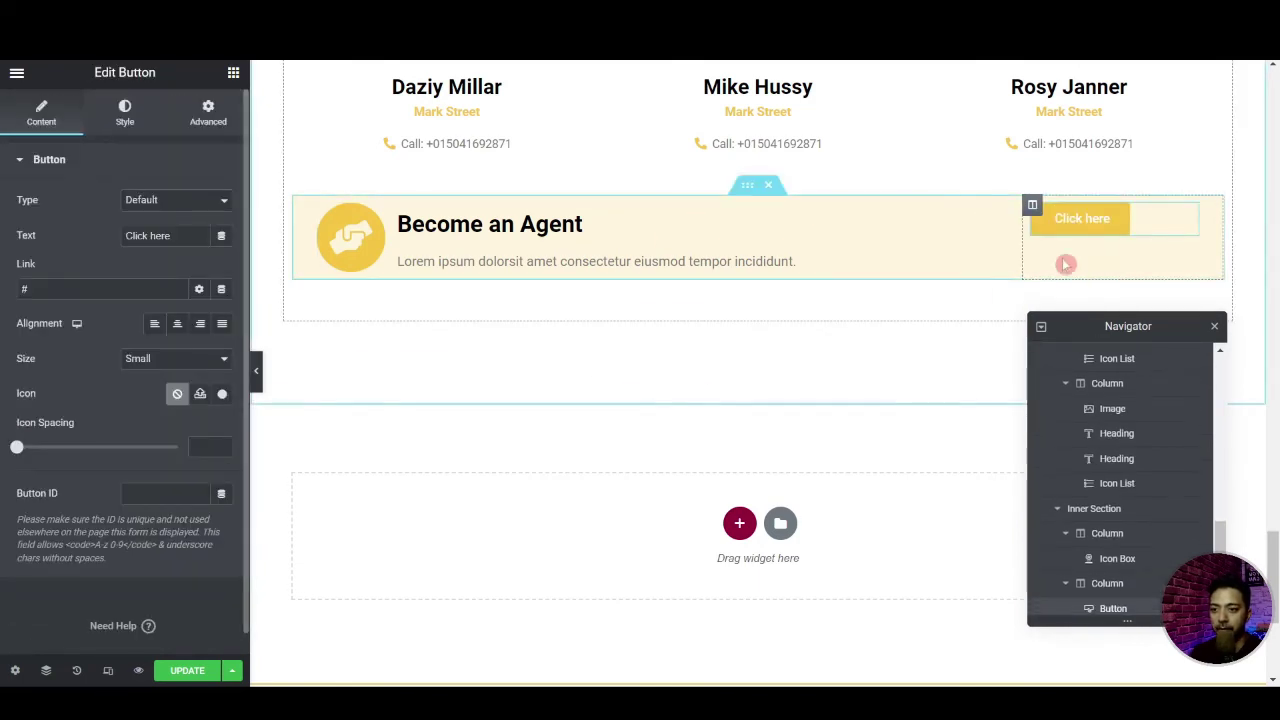
left_click(222, 328)
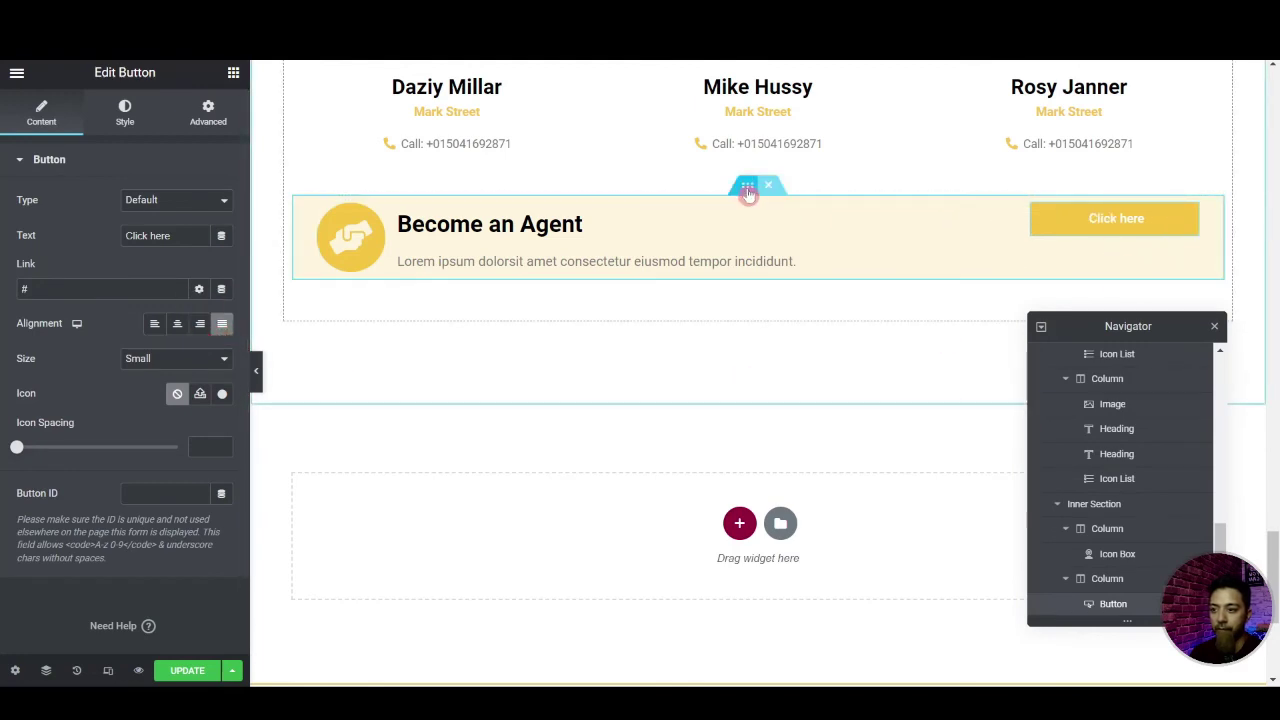
Set the vertical alignment of the "Become an Agent" inner section to Middle
left_click(748, 190)
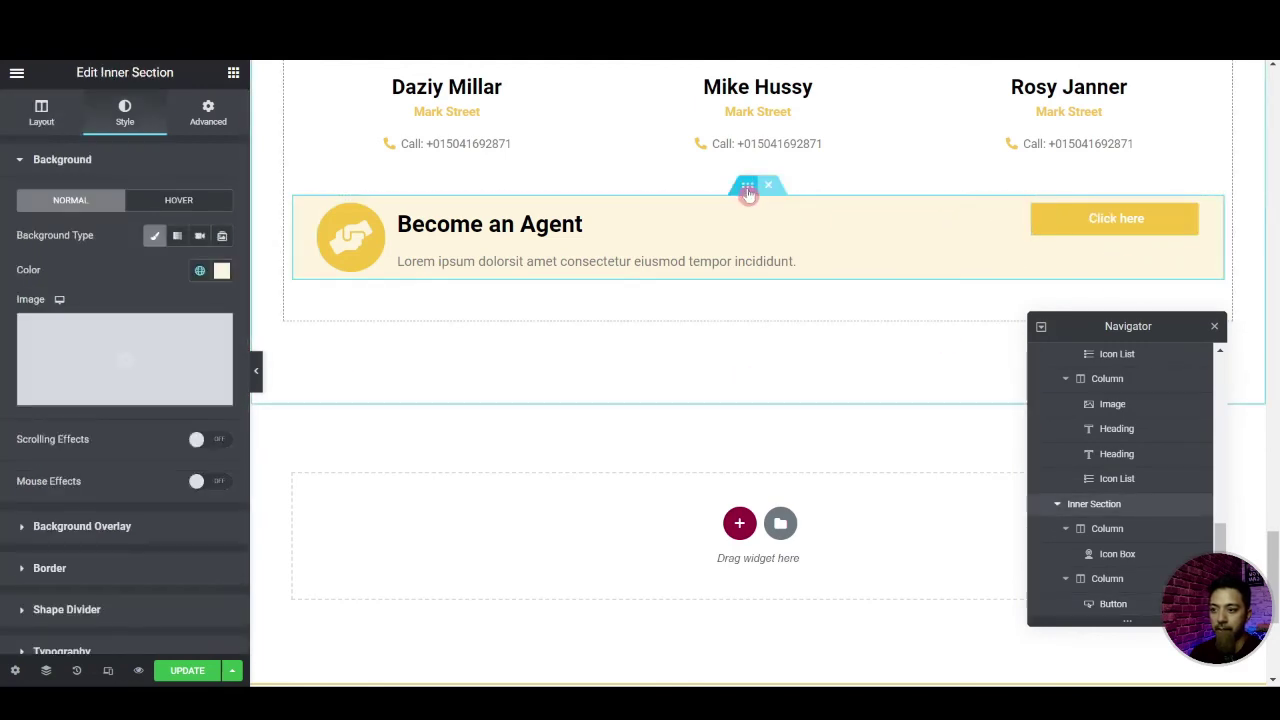
left_click(37, 115)
left_click(153, 358)
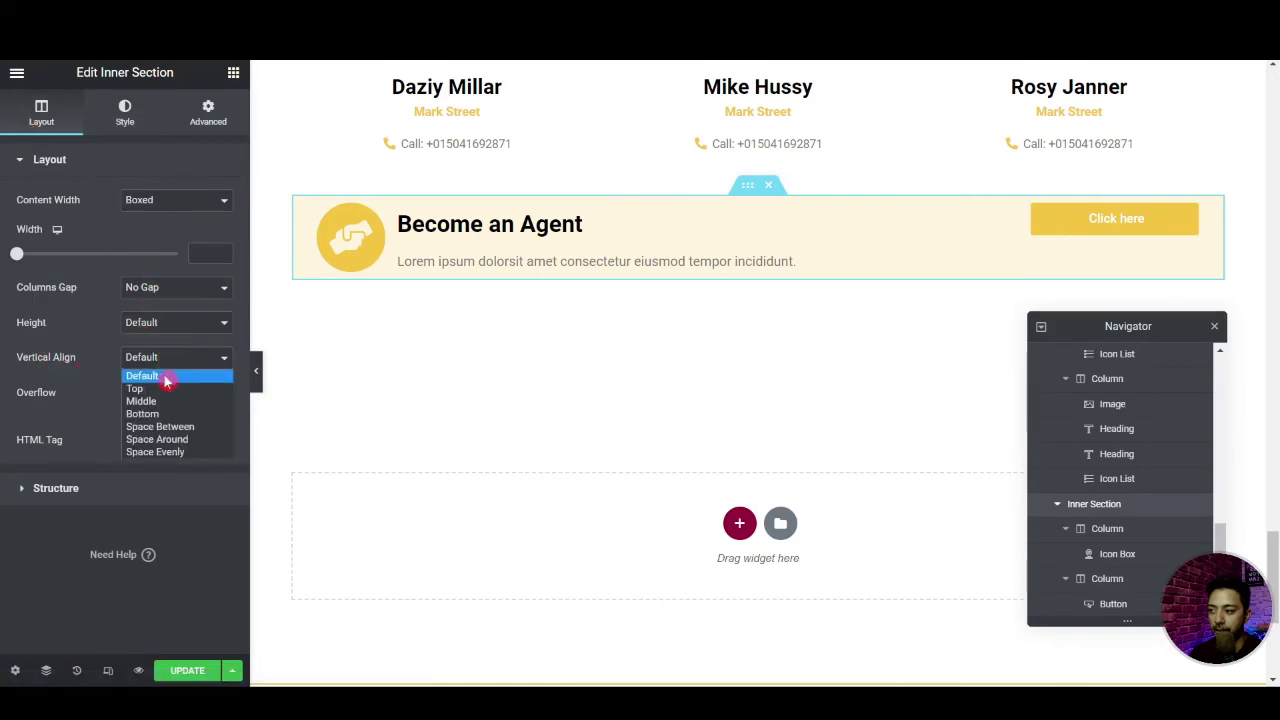
left_click(160, 400)
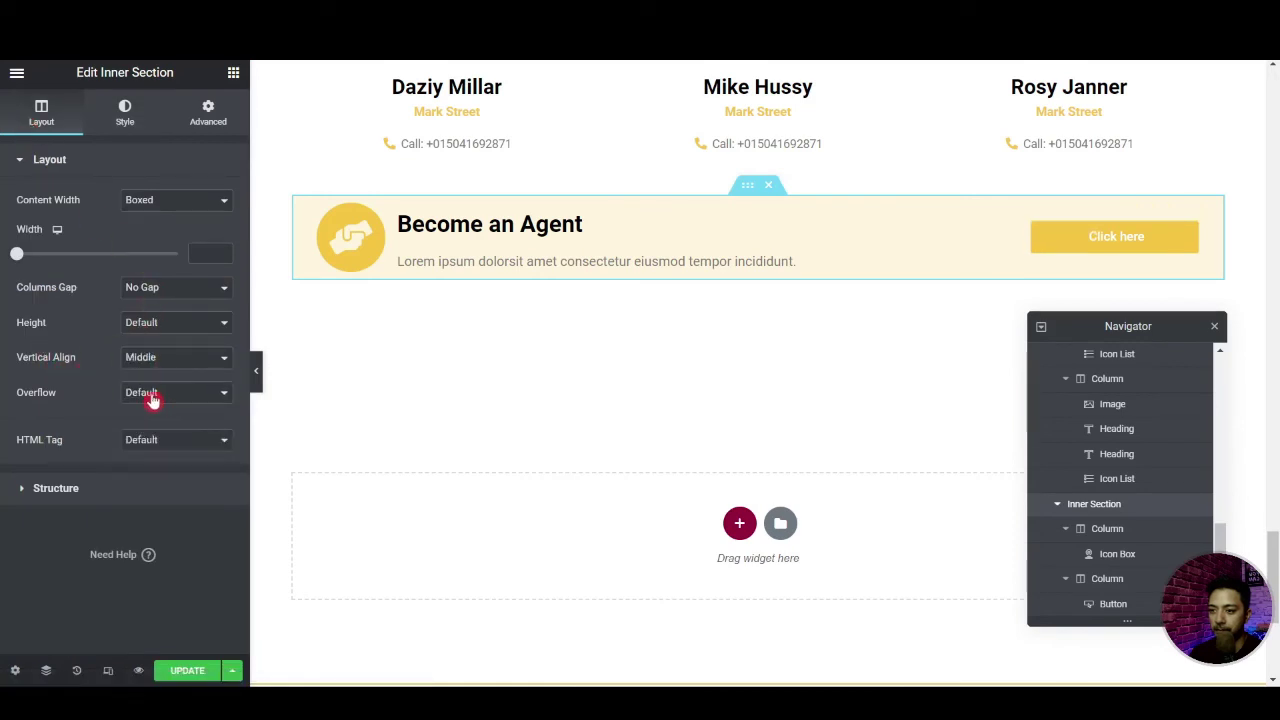
Change the banner button's text to "JOIN NOW" and set its text color to the global black color
left_click(1105, 239)
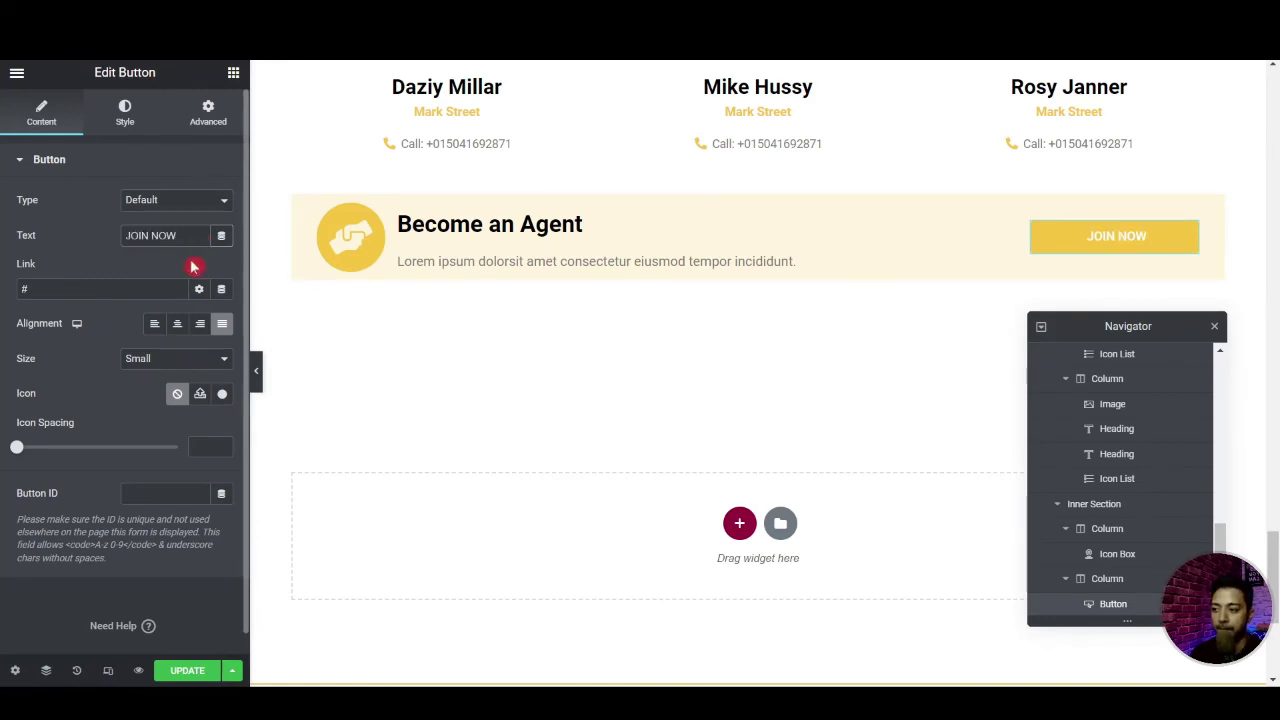
left_click(123, 105)
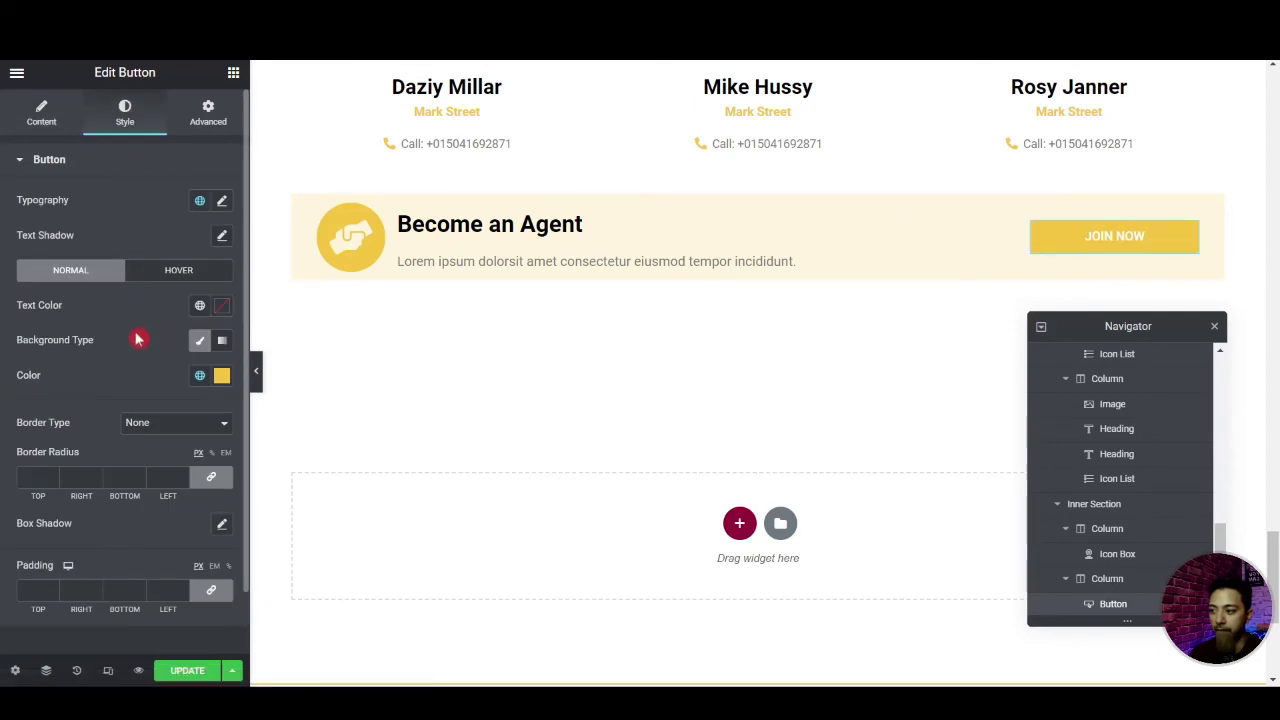
scroll(80, 497, "down", 1)
scroll(80, 480, "up", 1)
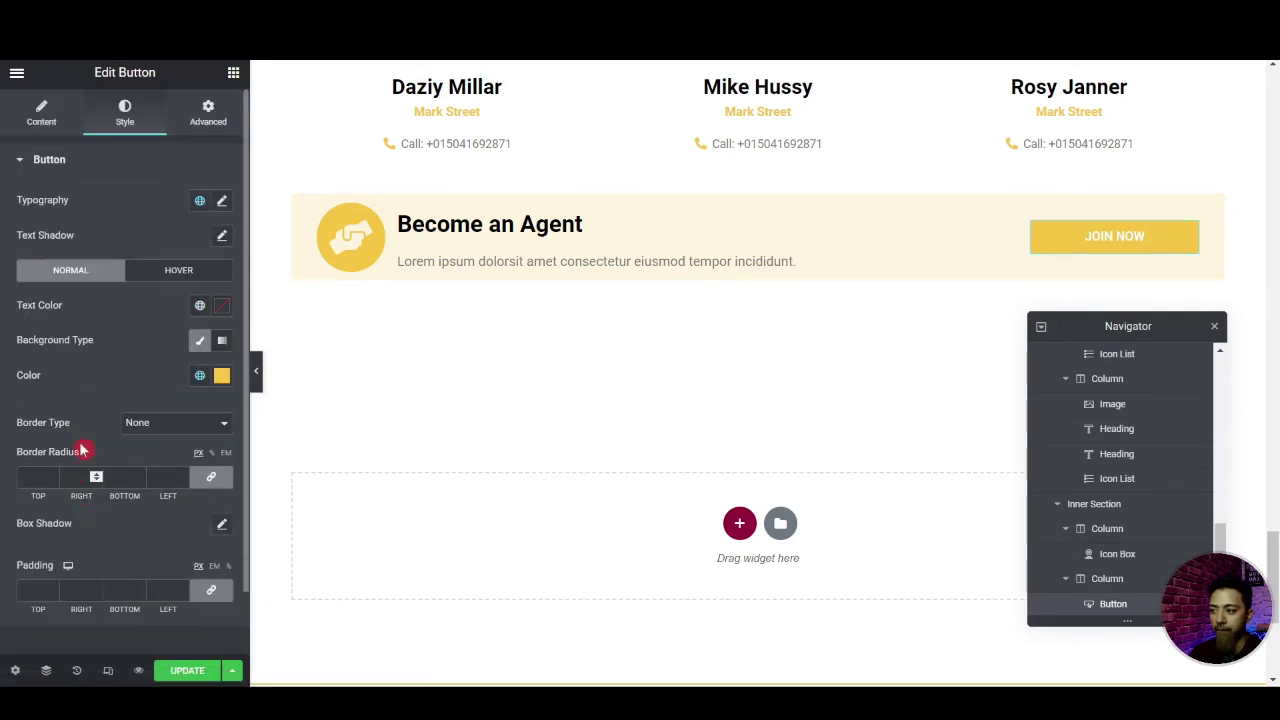
left_click(201, 307)
left_click(95, 380)
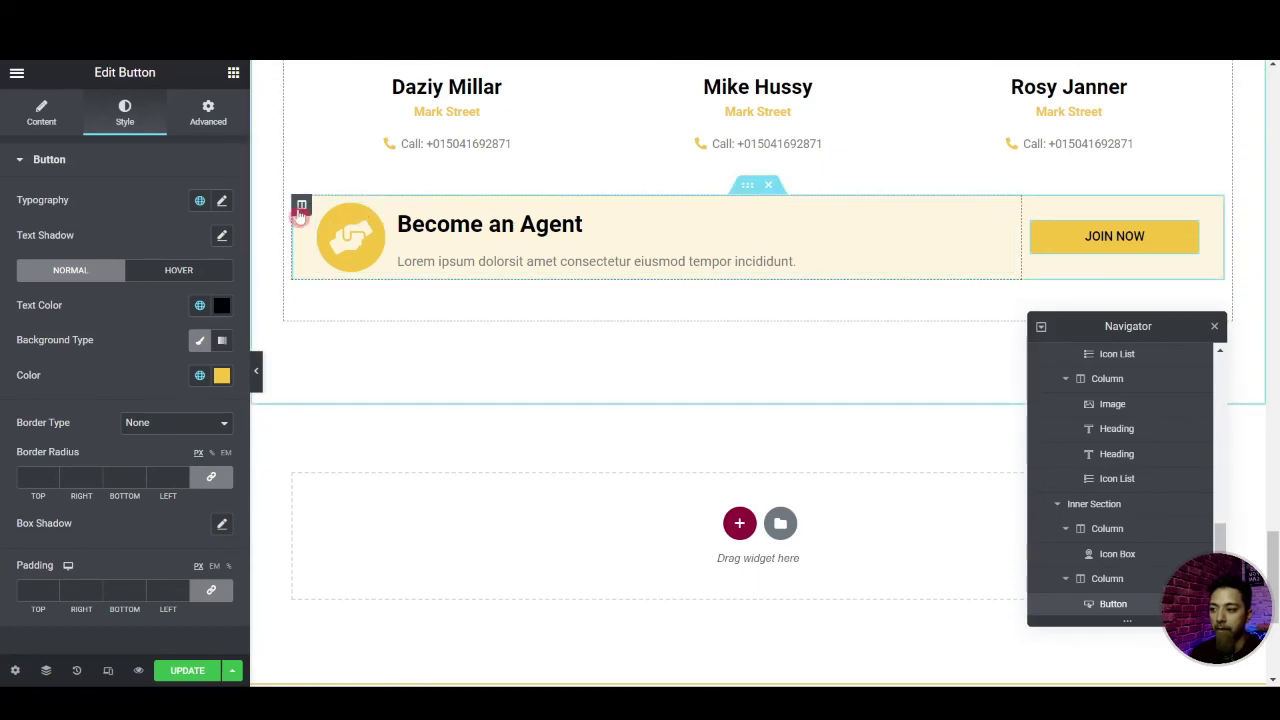
Give the icon box column an unlinked border radius of 10 top, 0 right, 0 bottom and 10 left
left_click(301, 205)
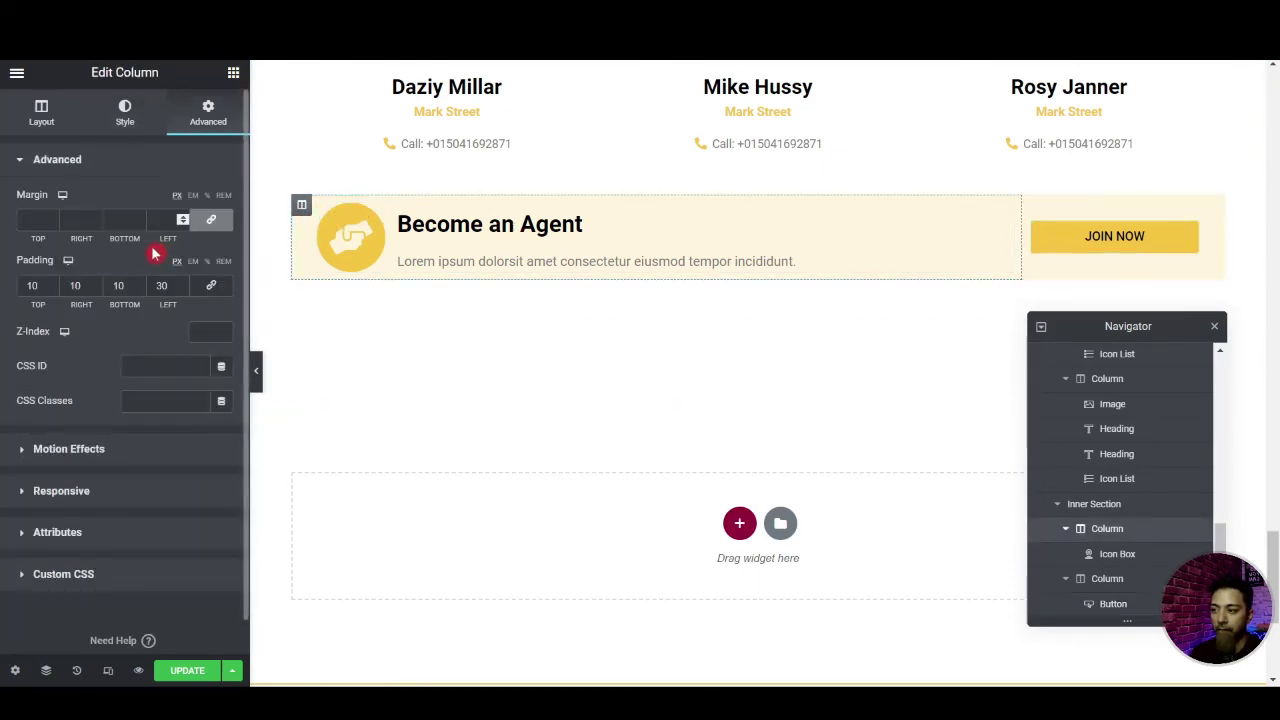
left_click(138, 112)
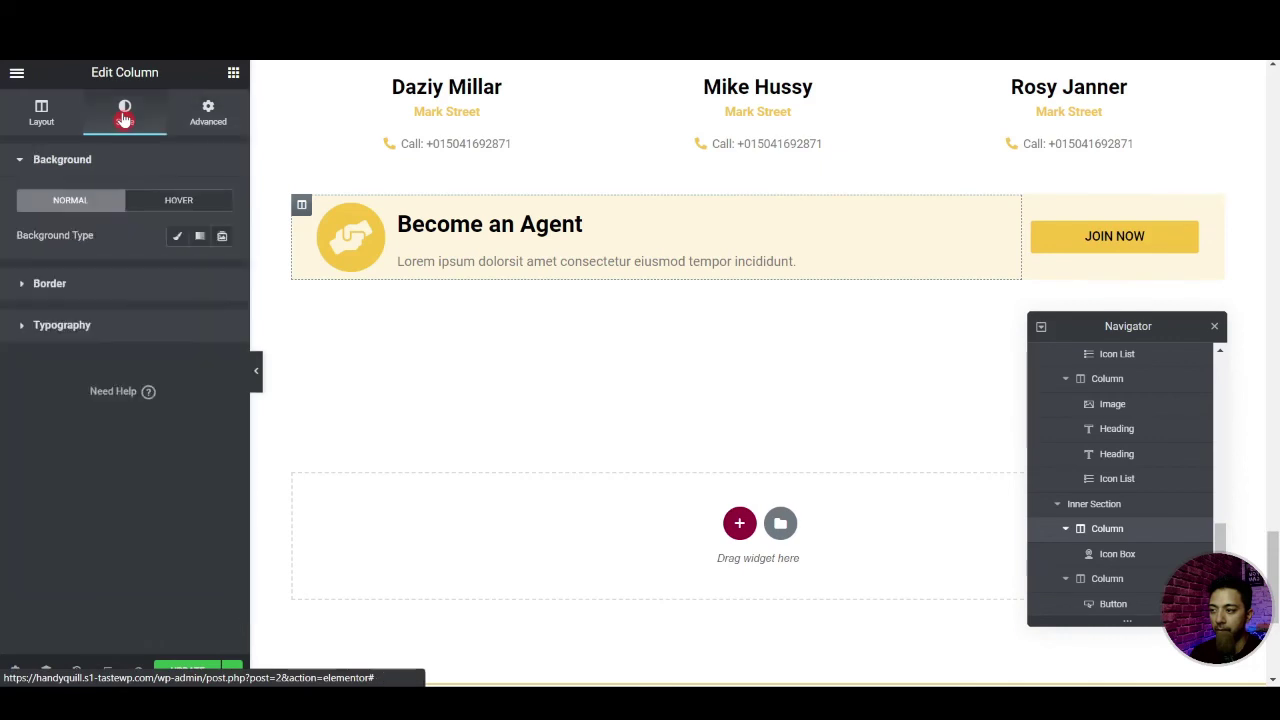
left_click(36, 286)
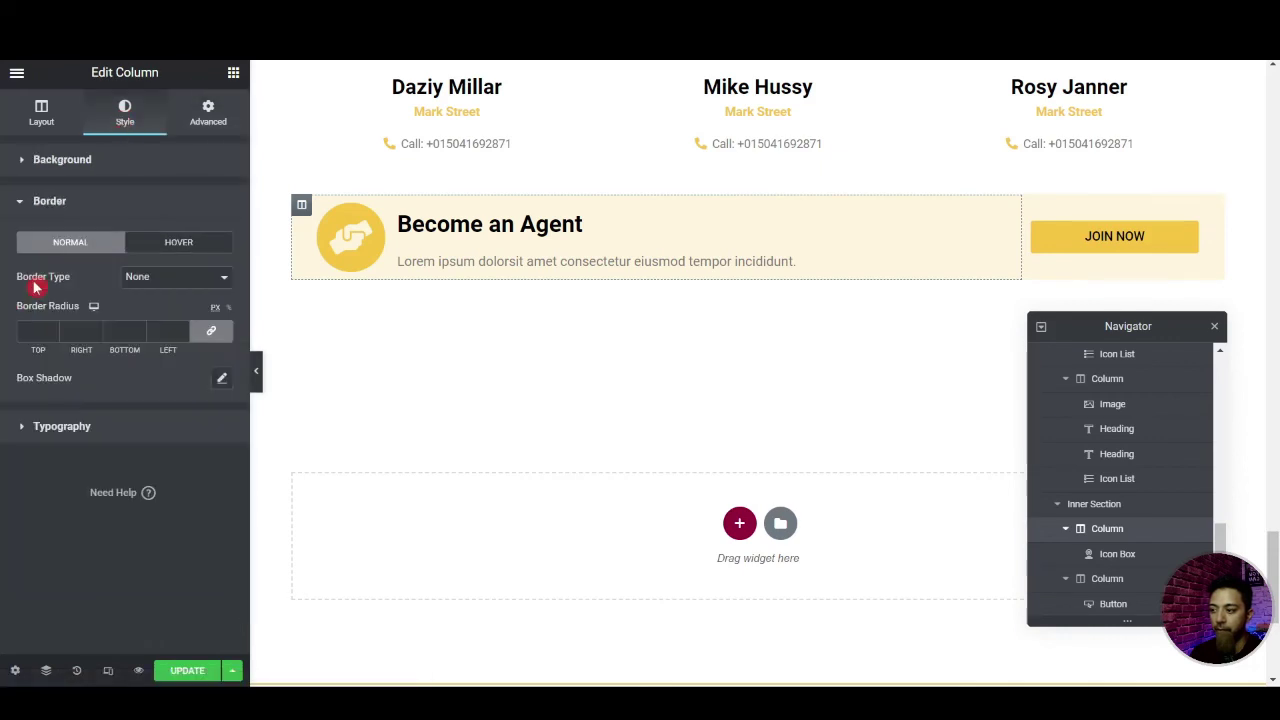
left_click(211, 331)
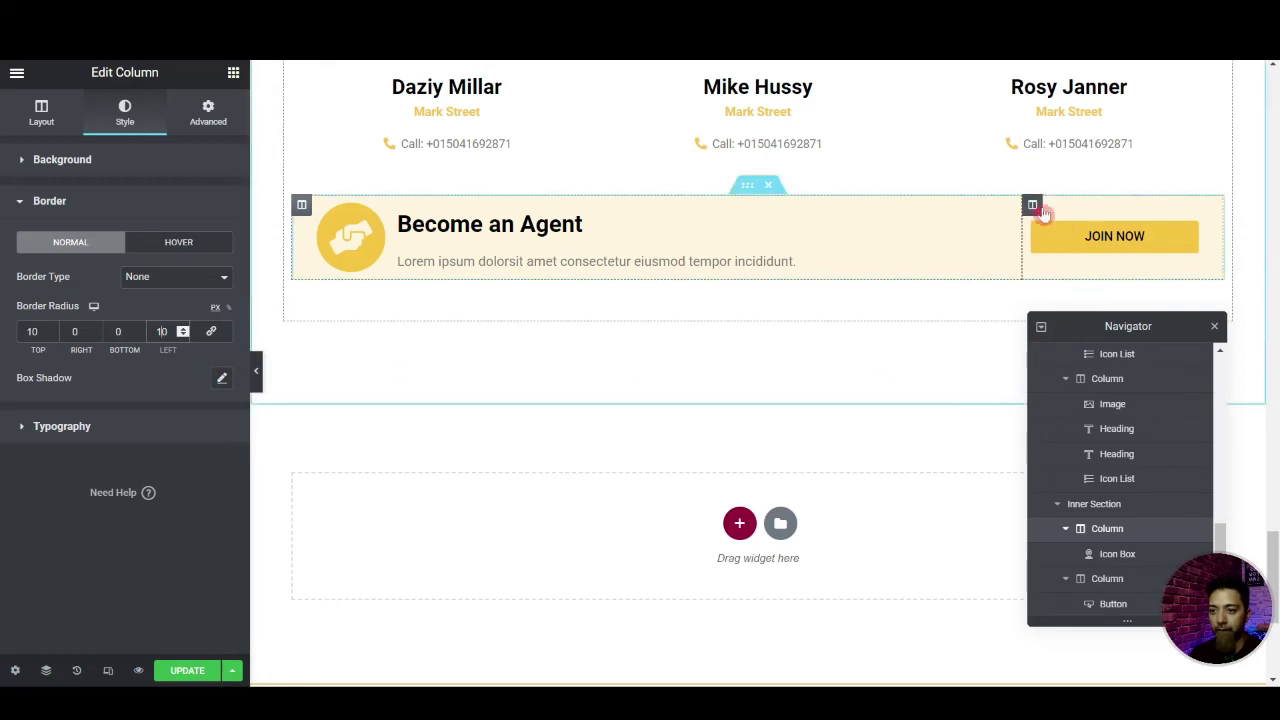
Give the button column an unlinked border radius of 0 top, 10 right, 10 bottom and 0 left
left_click(1033, 206)
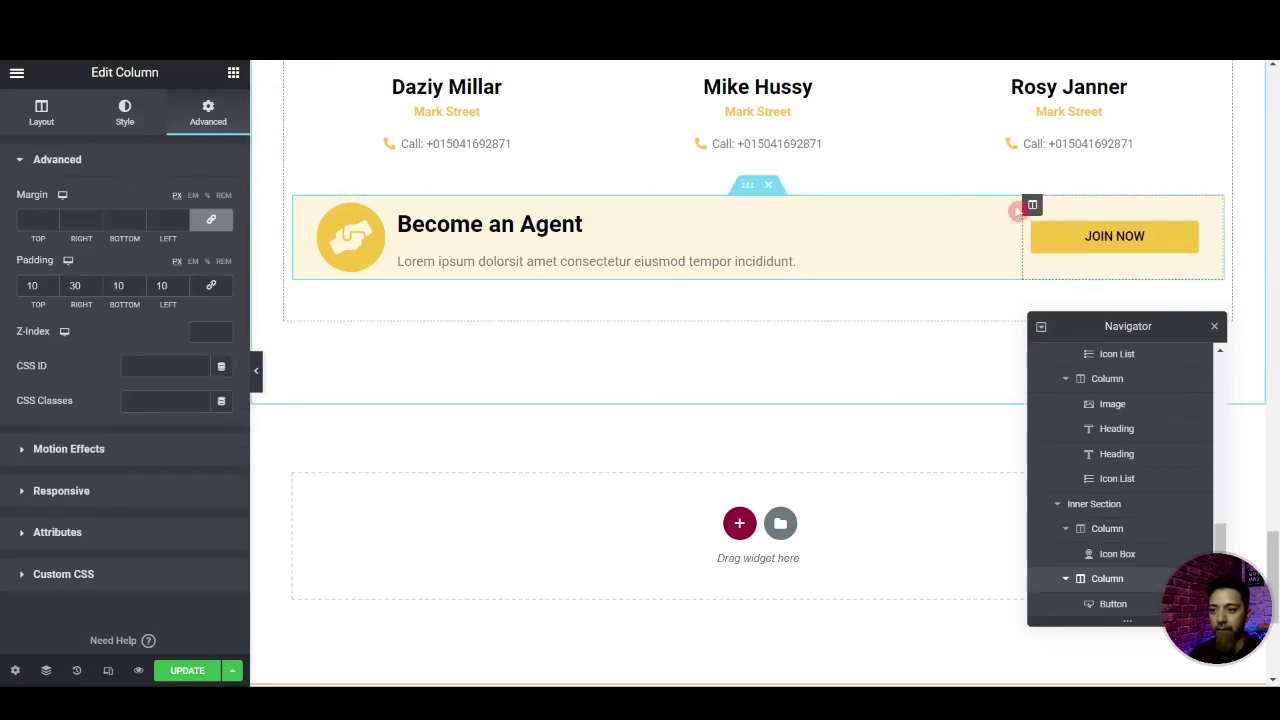
left_click(124, 113)
left_click(37, 290)
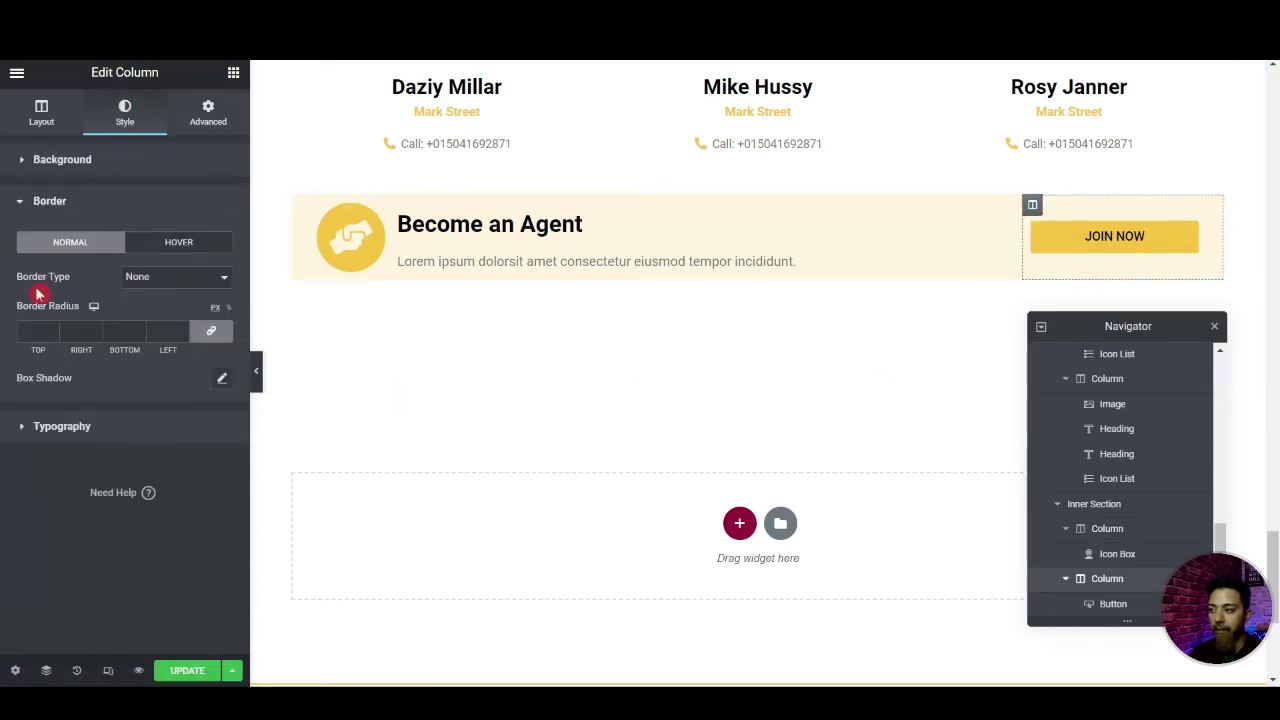
left_click(224, 331)
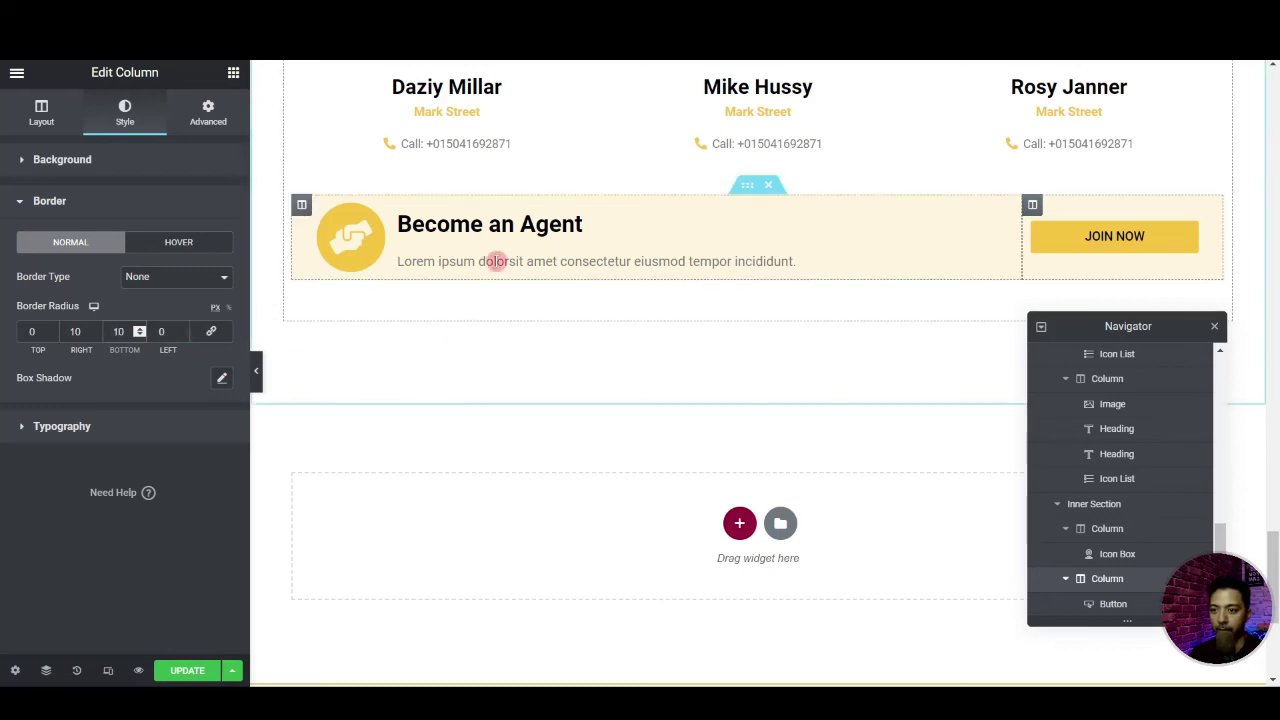
Update the page and check the "Become an Agent" banner on the live site
left_click(233, 73)
left_click(187, 670)
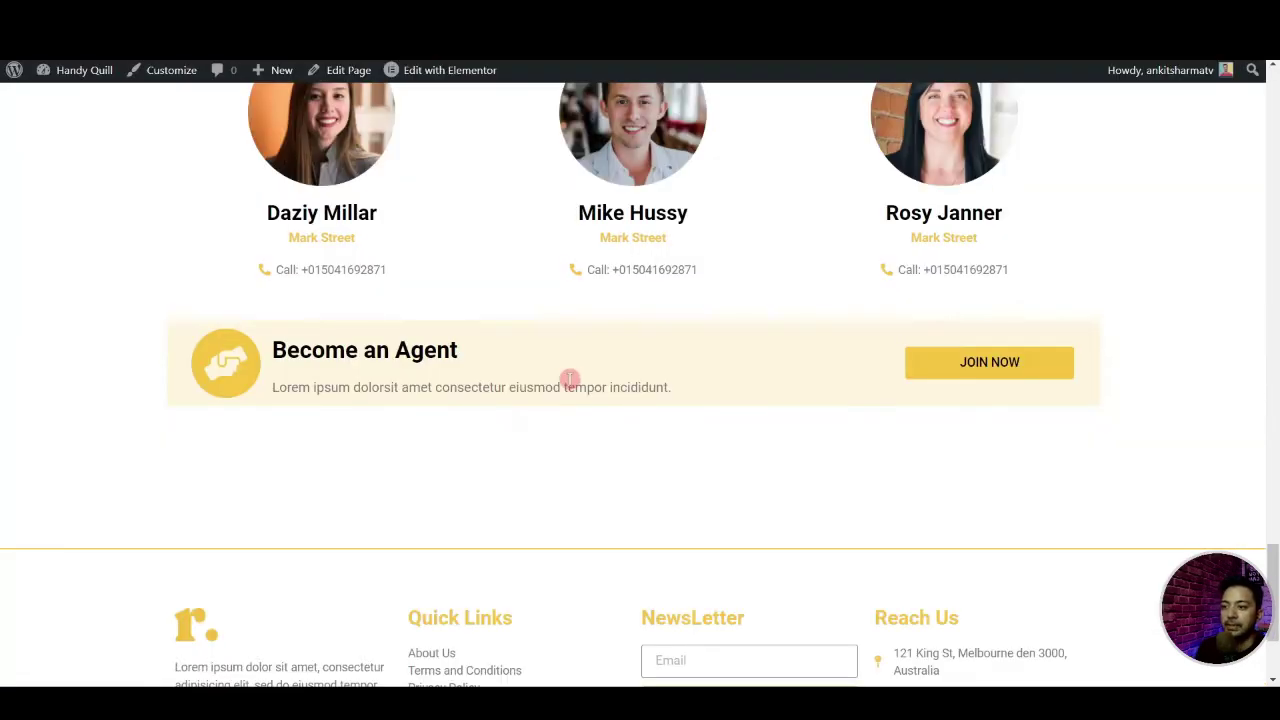
scroll(565, 382, "up", 3)
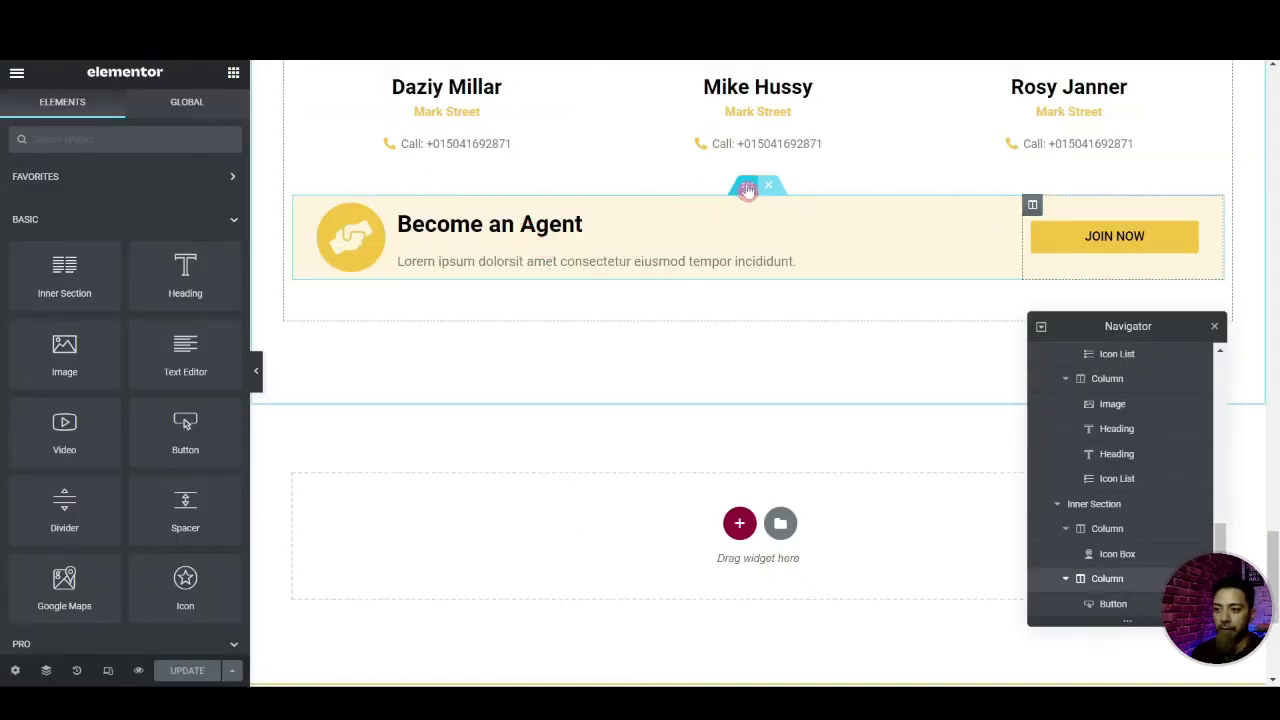
Try a different content width for the "Become an Agent" inner section
left_click(747, 190)
scroll(720, 271, "up", 2)
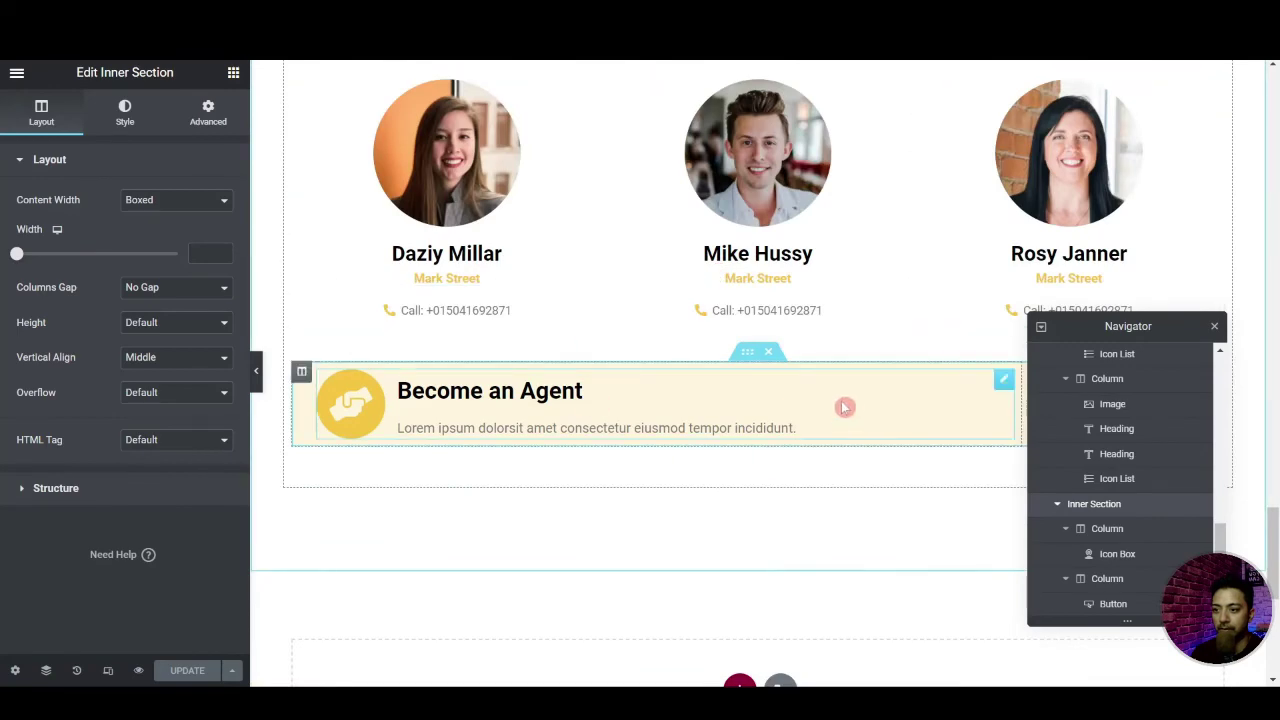
left_click_drag(28, 260, 112, 260)
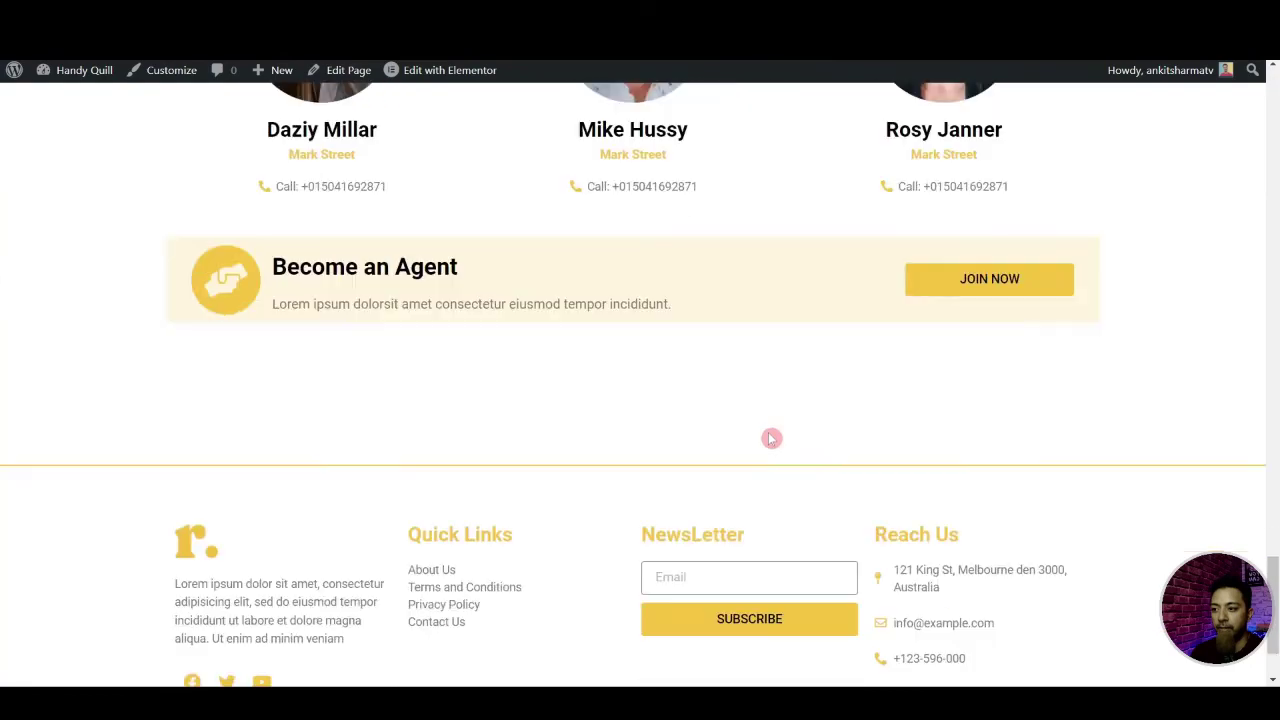
Review the live home page from the property listings through the agents section and banner to the footer
scroll(768, 437, "down", 1)
scroll(714, 434, "up", 11)
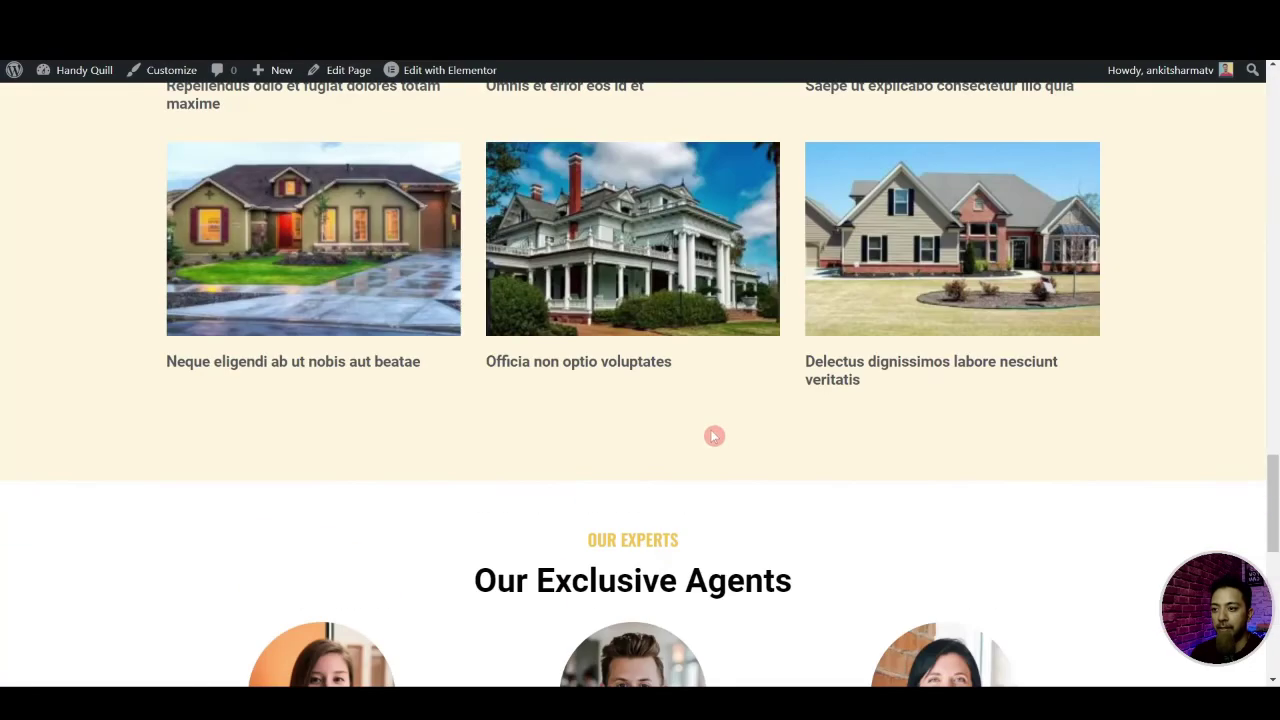
scroll(713, 441, "down", 10)
scroll(713, 441, "down", 2)
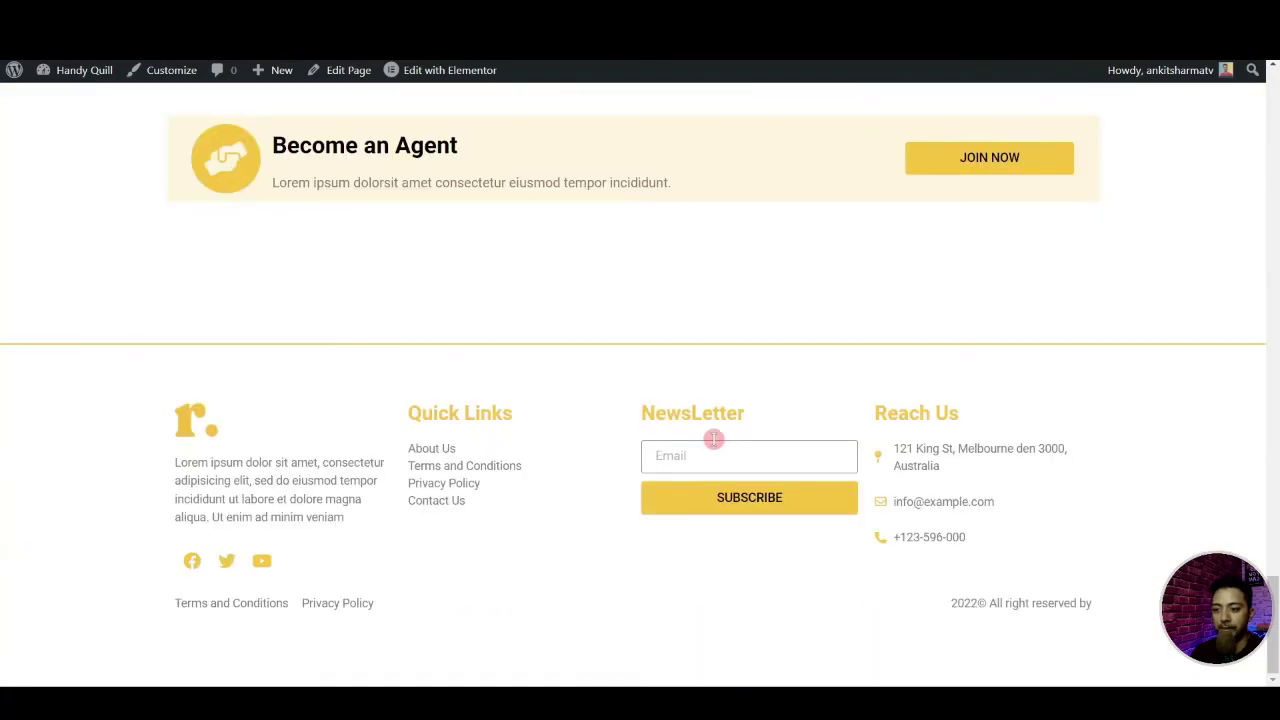
Open the first property under "Featured Property For Sale" on the live home page to view its single post page
scroll(713, 440, "up", 7)
scroll(574, 400, "up", 4)
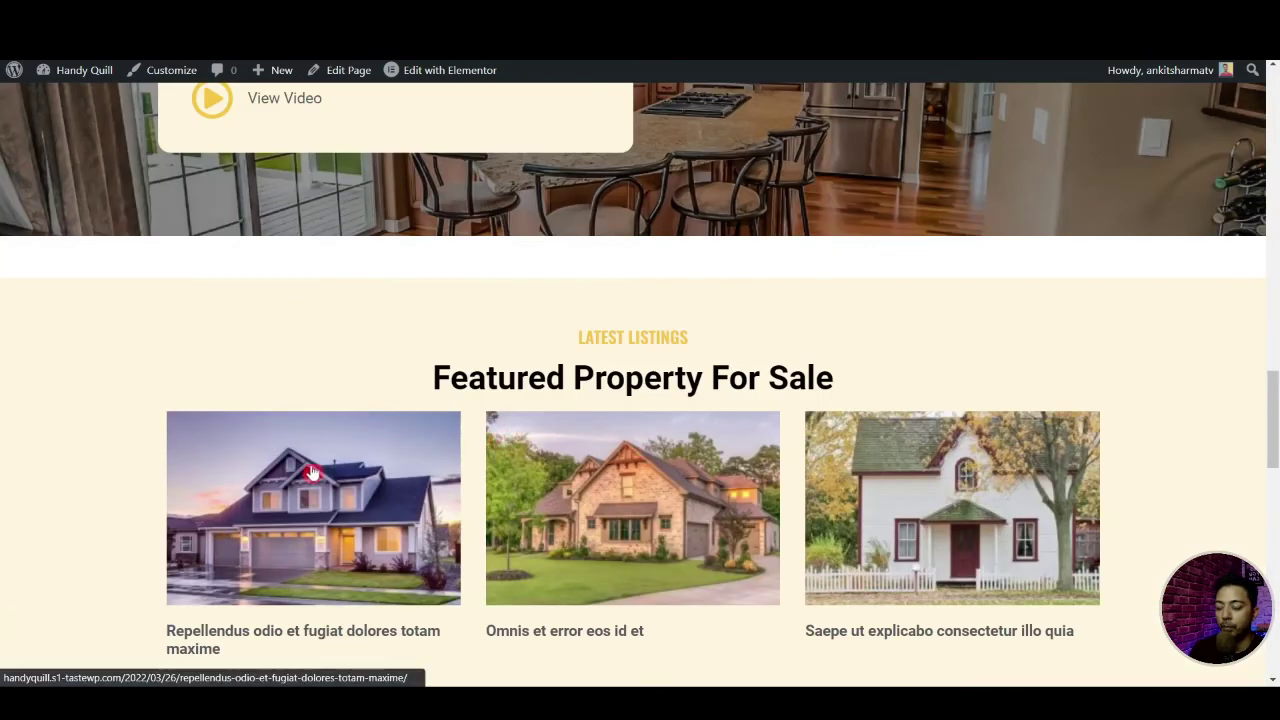
scroll(312, 472, "down", 2)
left_click(280, 470)
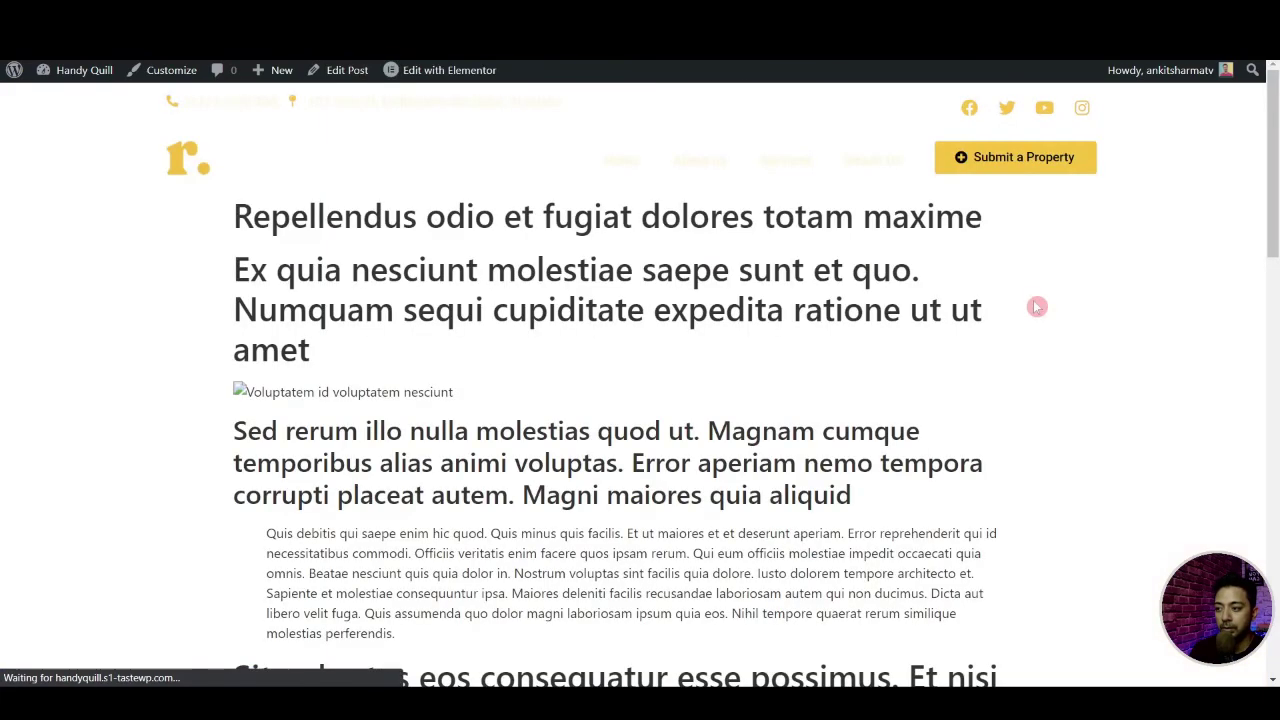
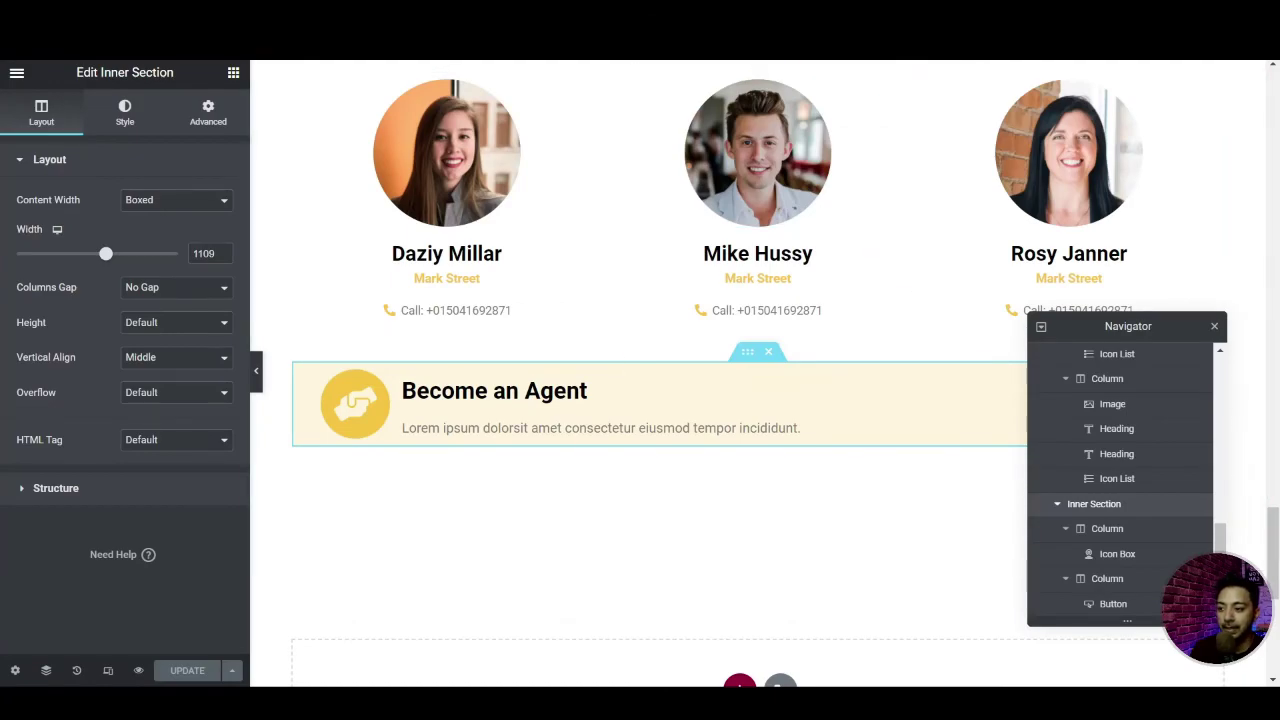
Preview the home page in the mobile layout from the hero to the footer and return to the desktop view
scroll(700, 531, "up", 15)
scroll(731, 590, "up", 10)
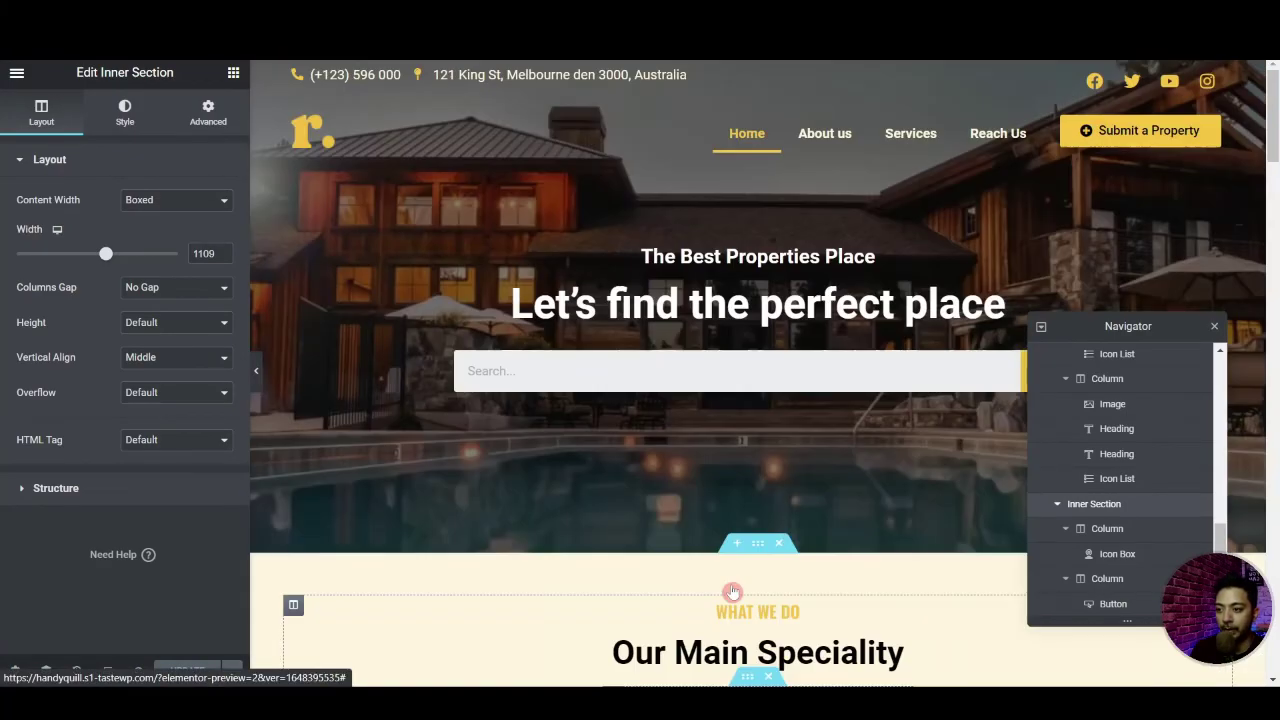
left_click(107, 672)
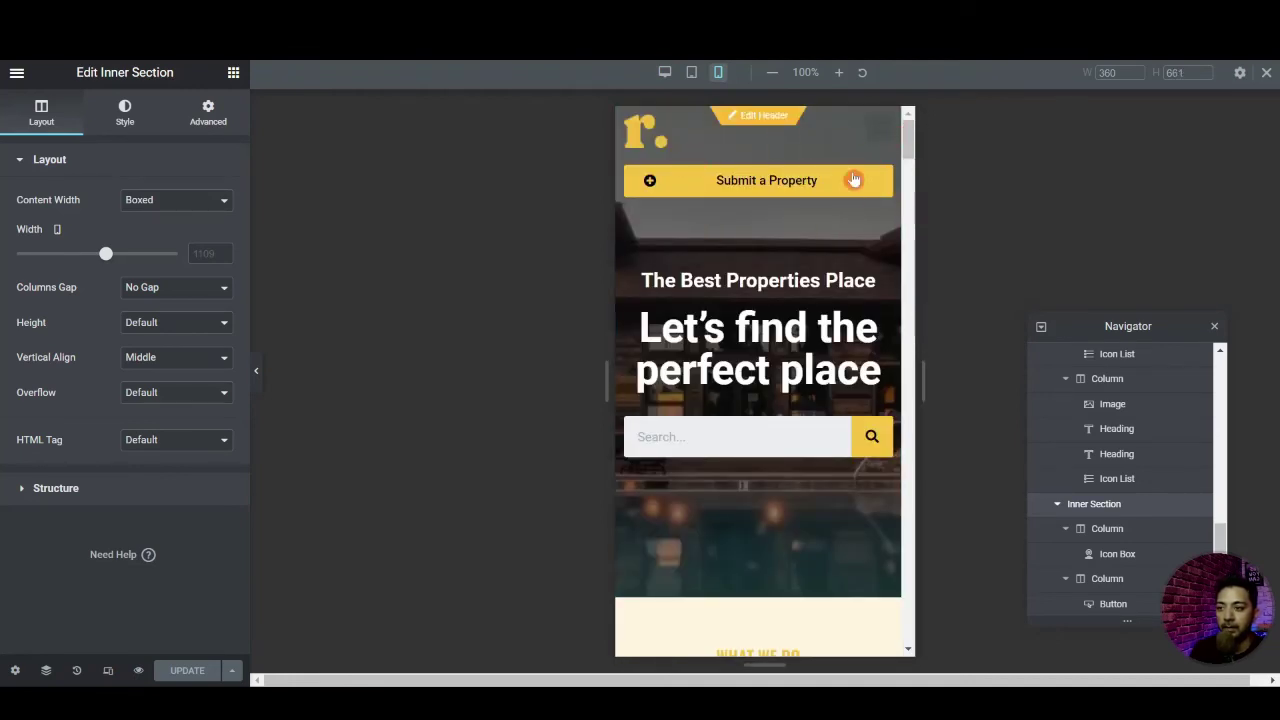
scroll(837, 251, "down", 4)
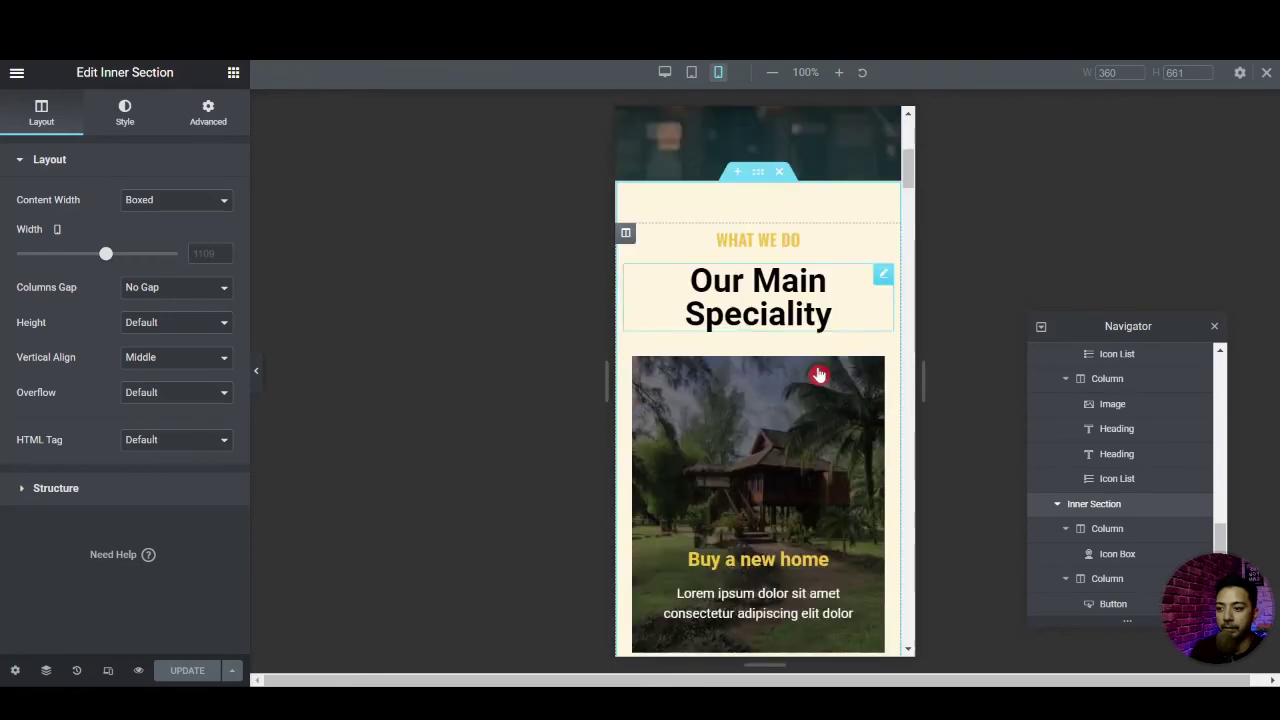
scroll(819, 374, "down", 15)
scroll(819, 374, "down", 15)
scroll(816, 369, "down", 20)
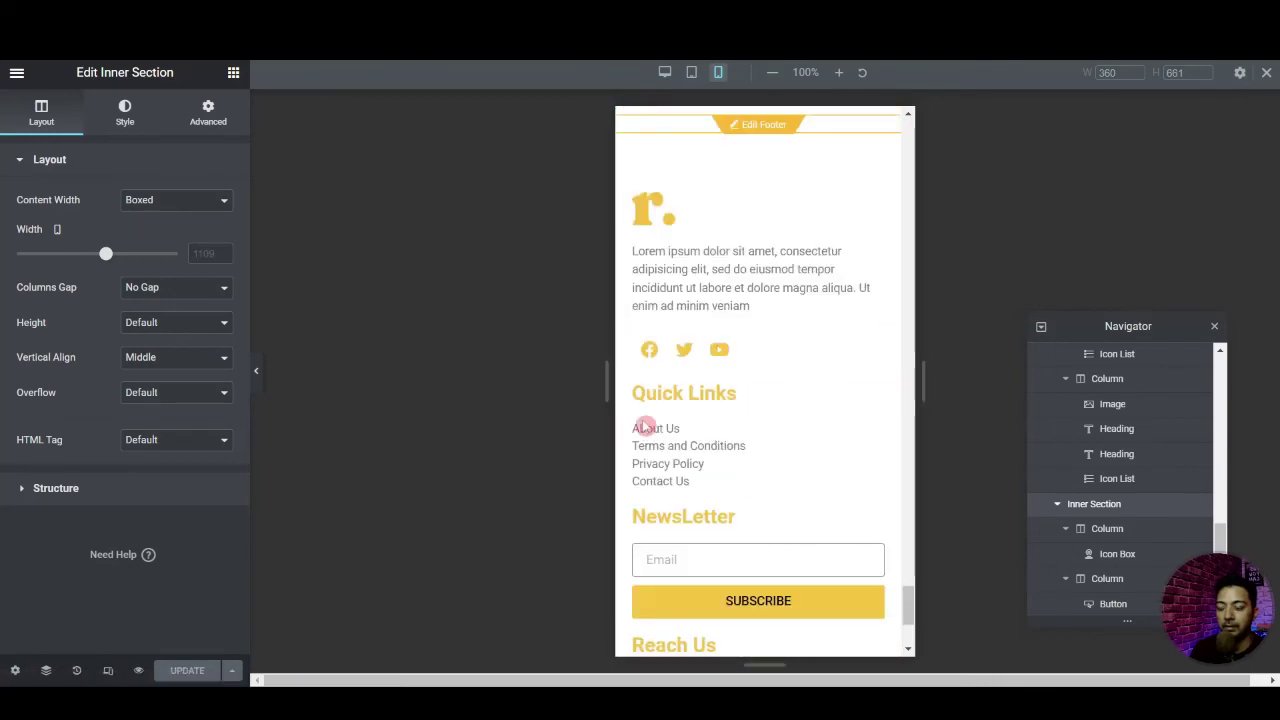
left_click(105, 671)
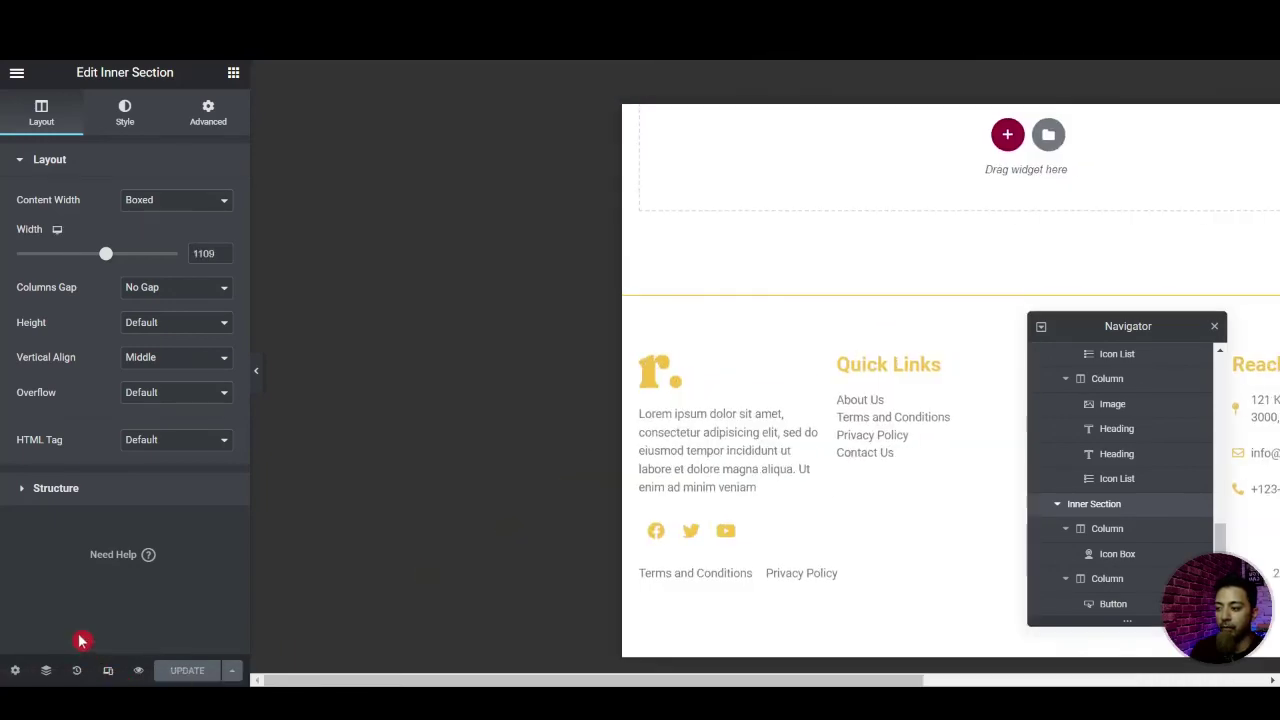
scroll(746, 508, "up", 5)
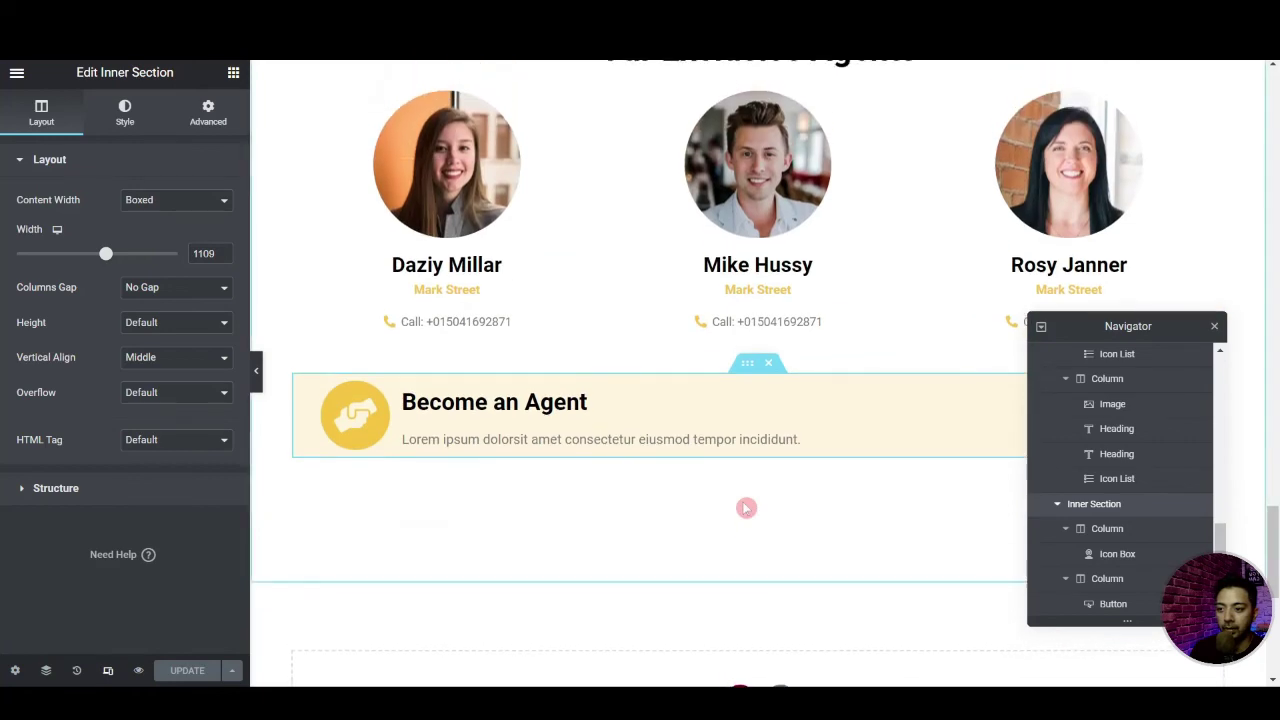
scroll(746, 508, "up", 10)
Create a new Single Post template in the Theme Builder and dismiss the block library to start blank
left_click(12, 71)
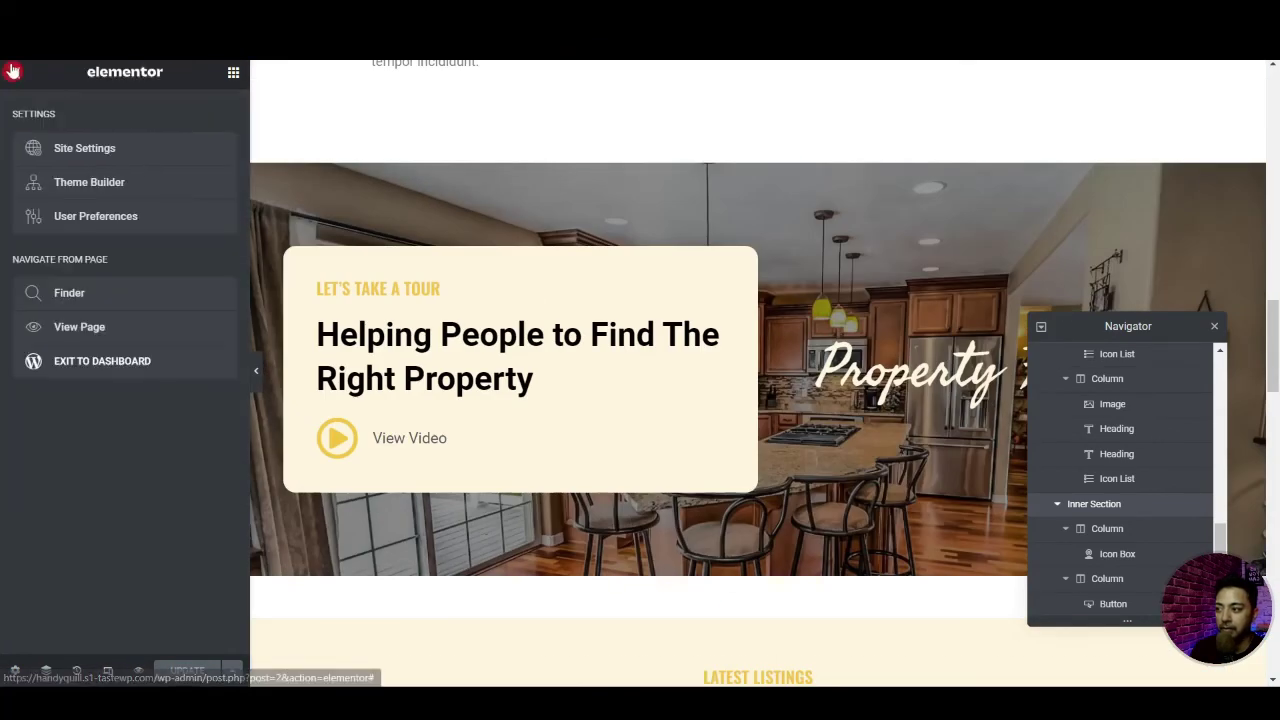
left_click(110, 186)
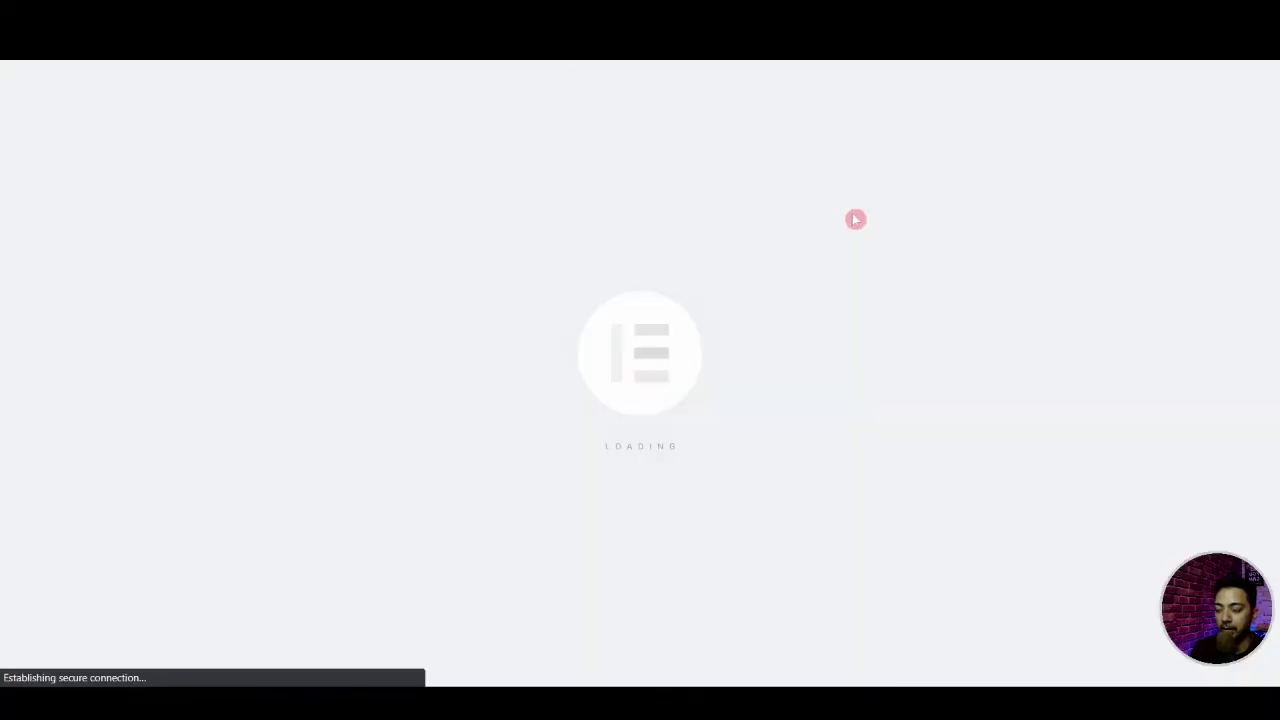
key("Escape")
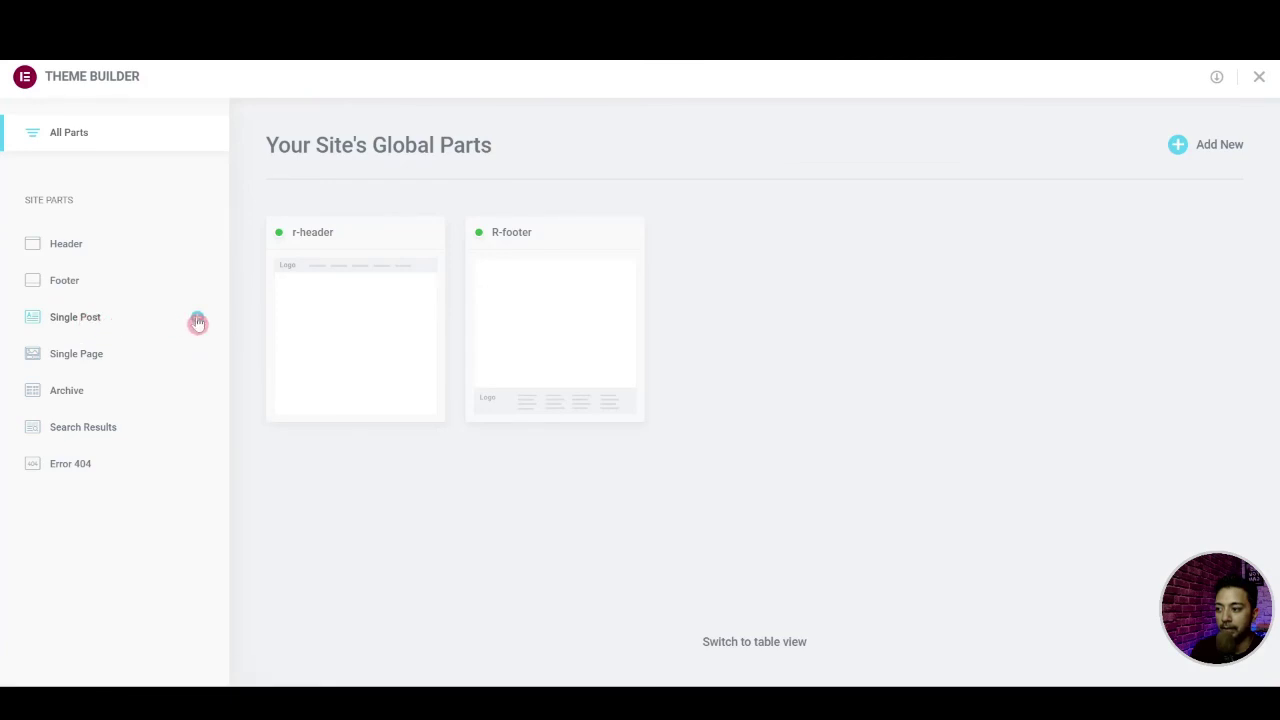
left_click(198, 322)
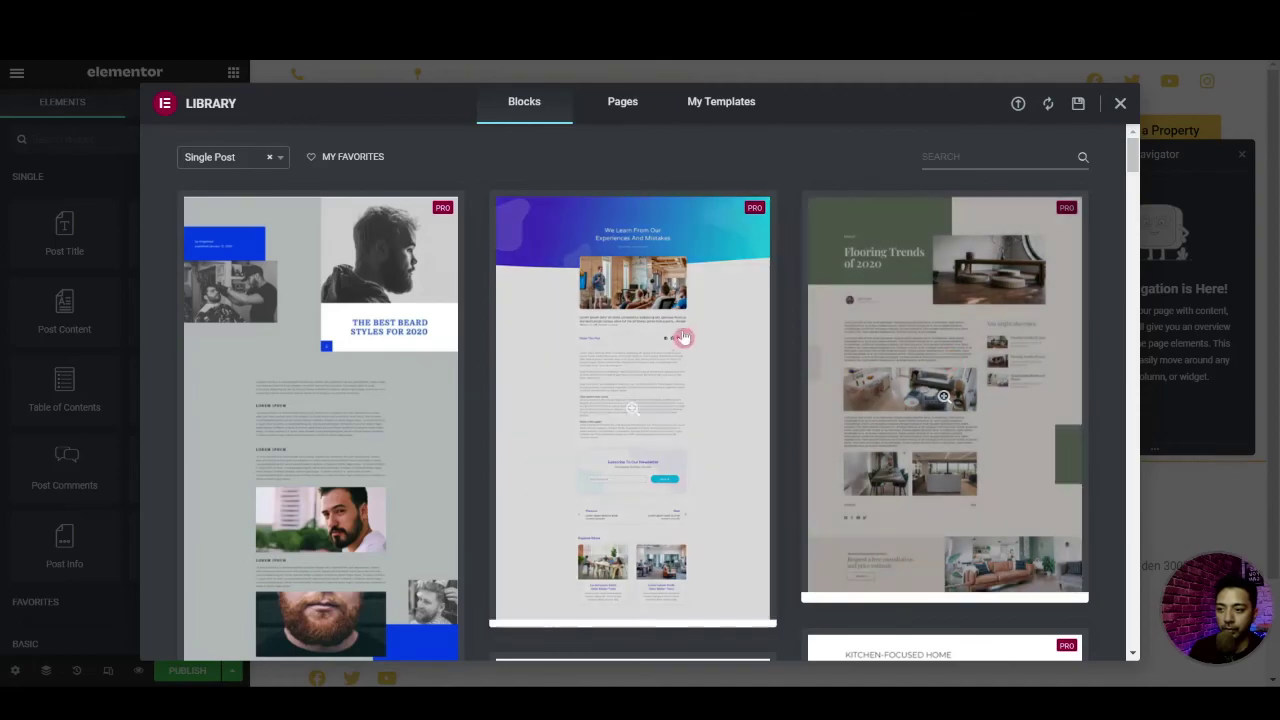
key("Escape")
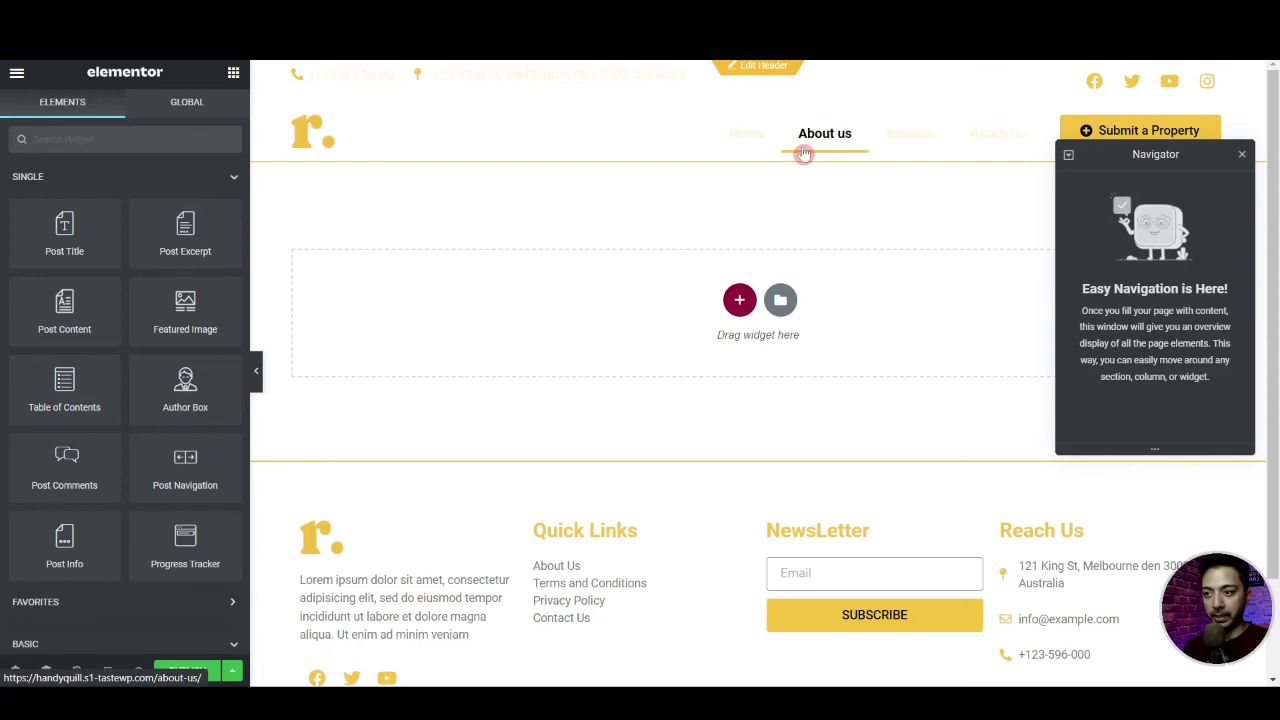
Add a single-column section to the template and set its Z-Index to 1
left_click(739, 299)
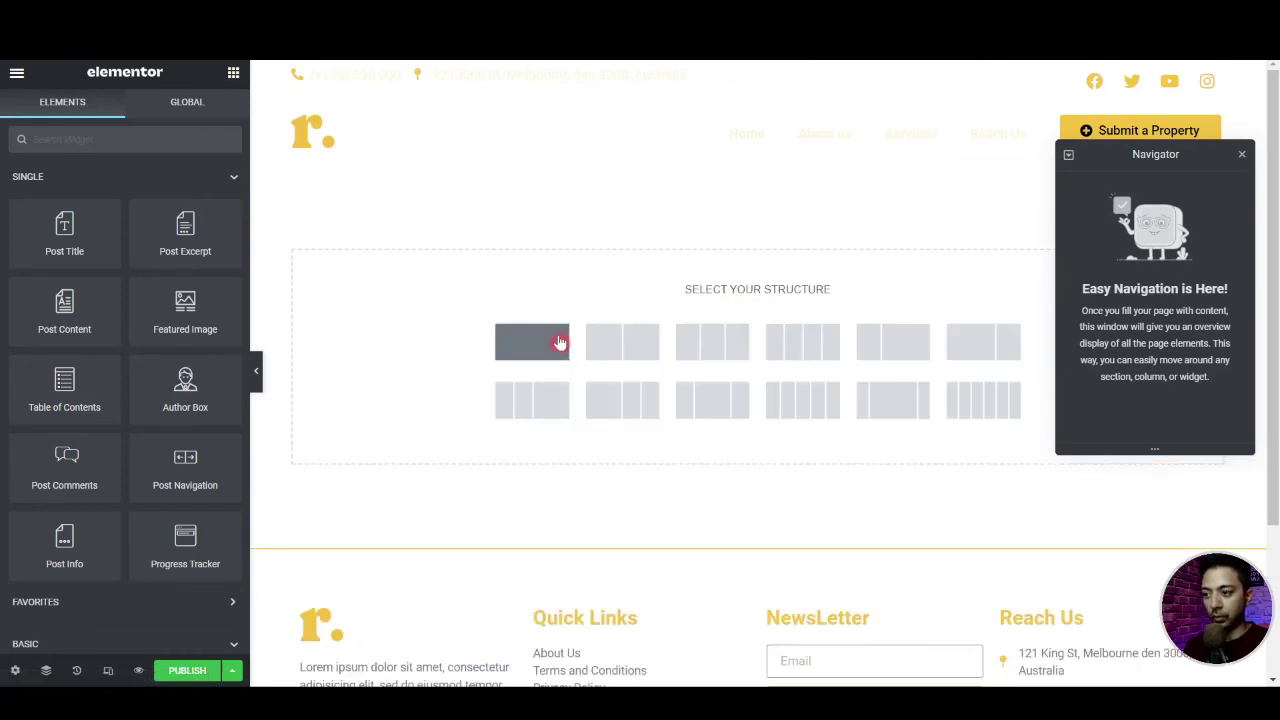
left_click(560, 343)
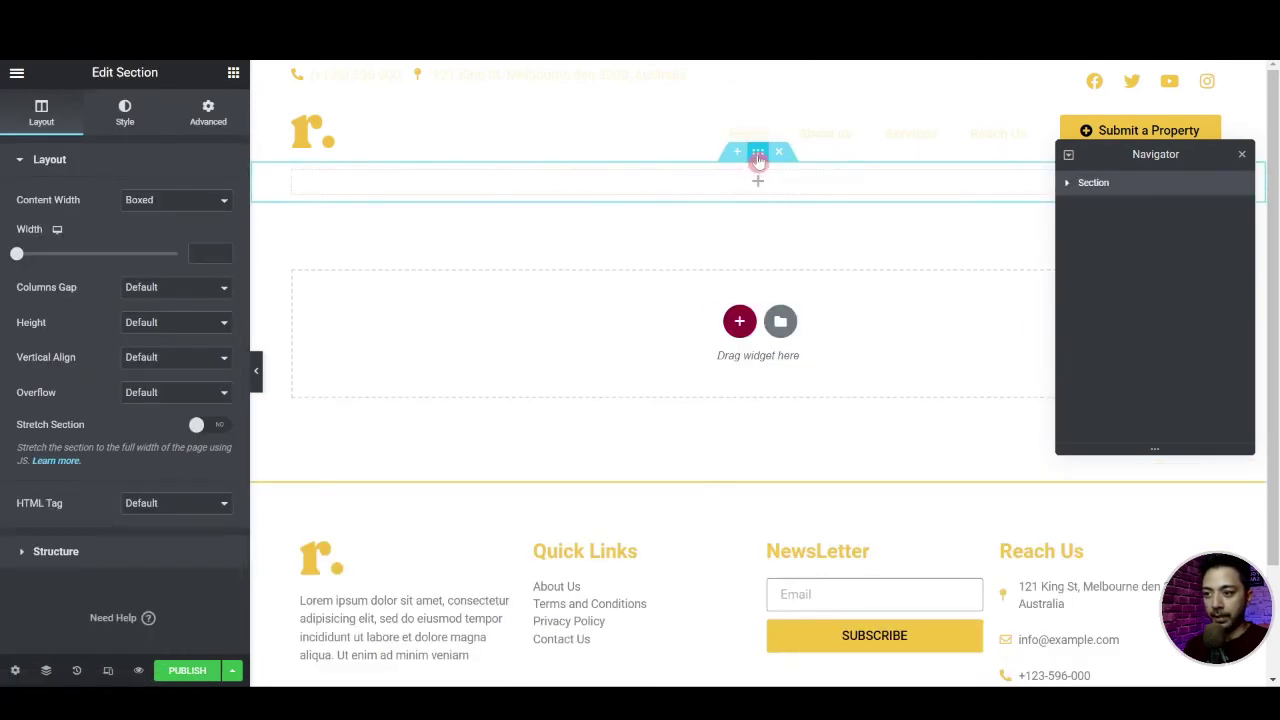
left_click(212, 118)
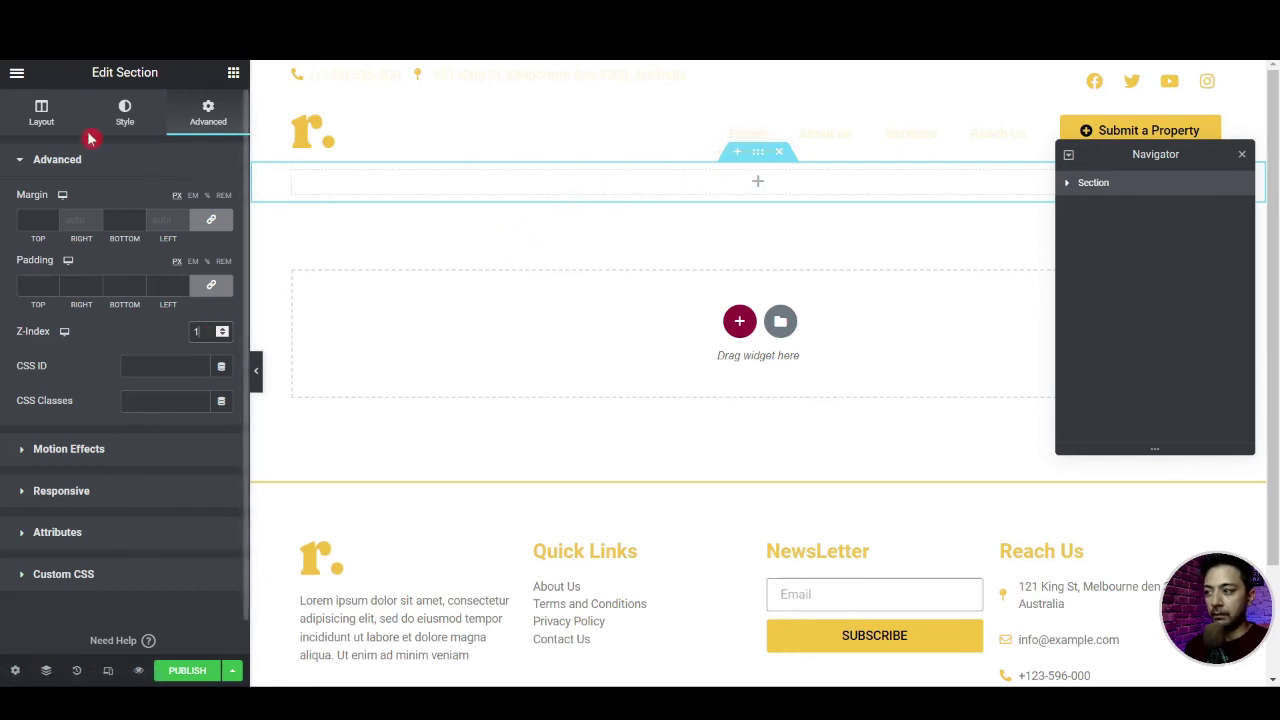
Give the section a Min Height of 500 px
left_click(42, 118)
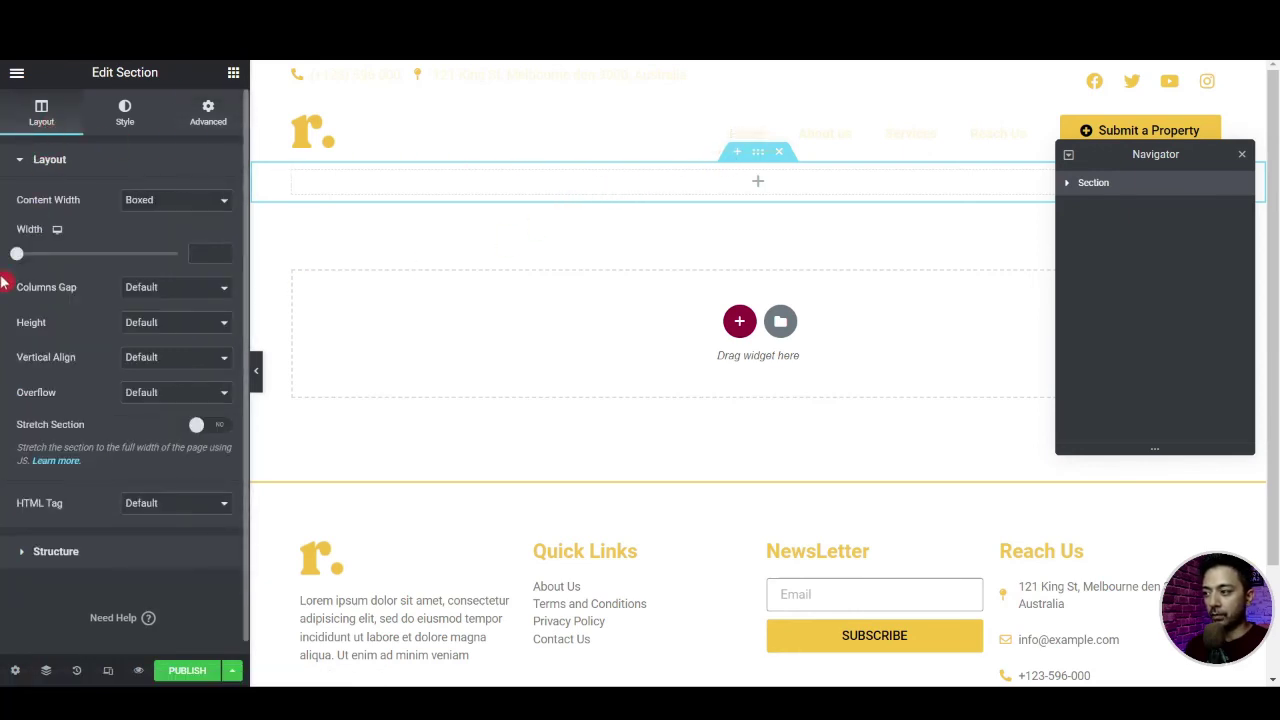
left_click(140, 322)
left_click(136, 362)
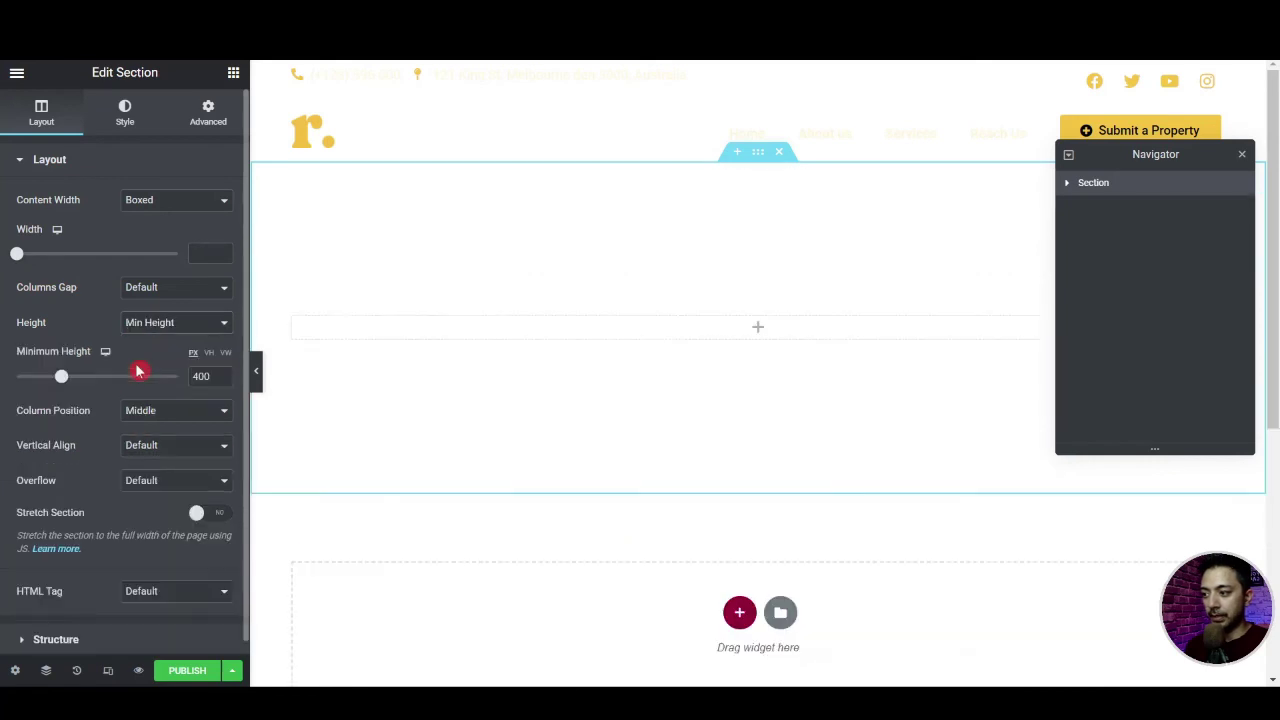
type("500")
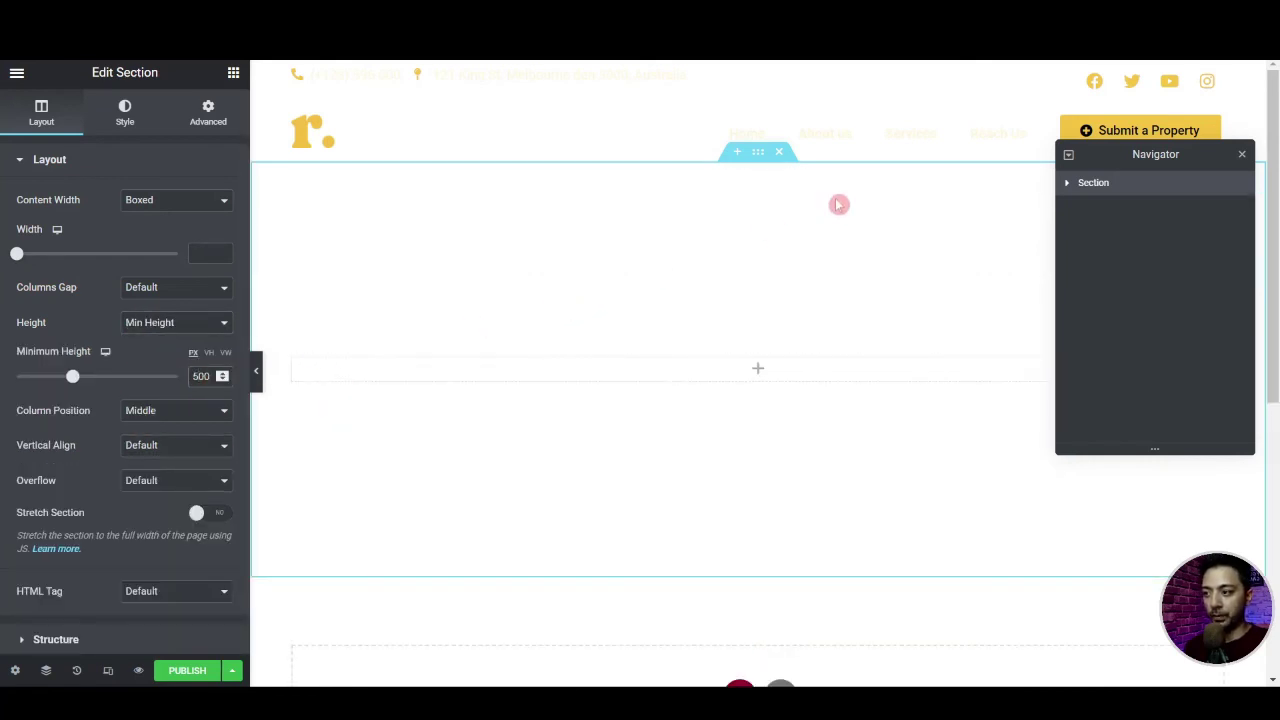
Give the section a classic background that uses the post's Featured Image as a dynamic image
left_click(115, 128)
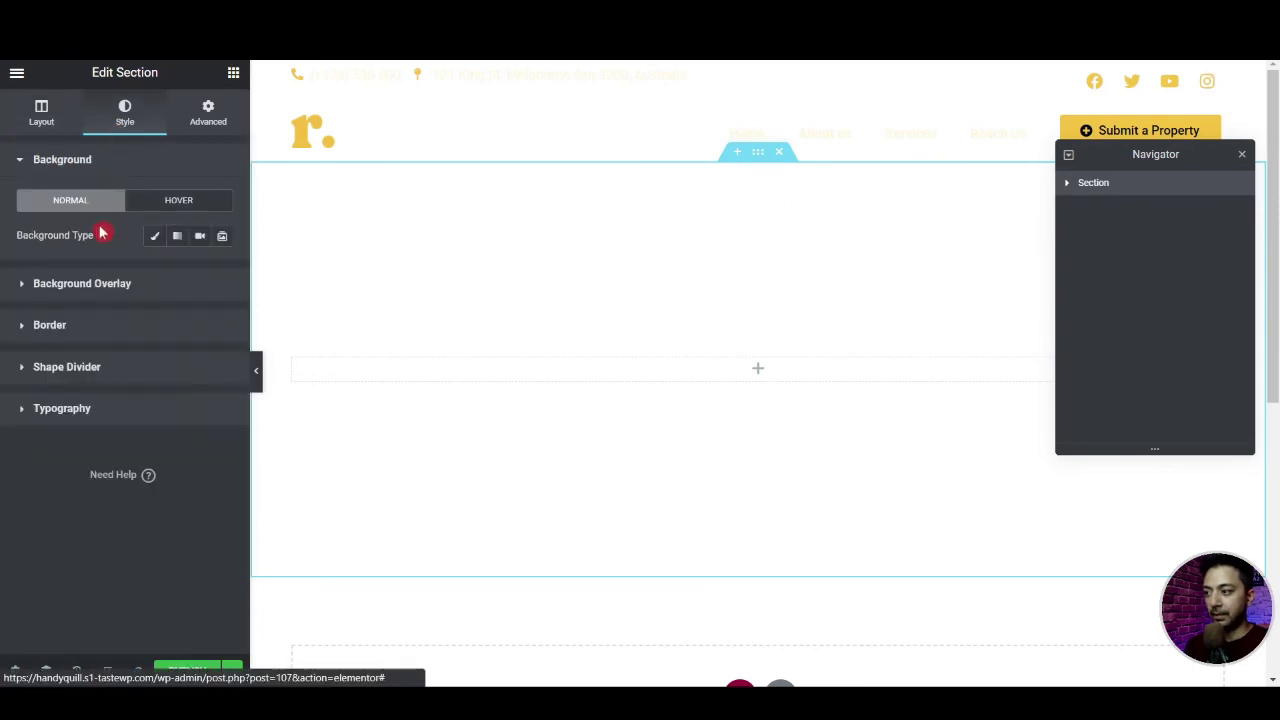
left_click(152, 237)
mouse_move(62, 342)
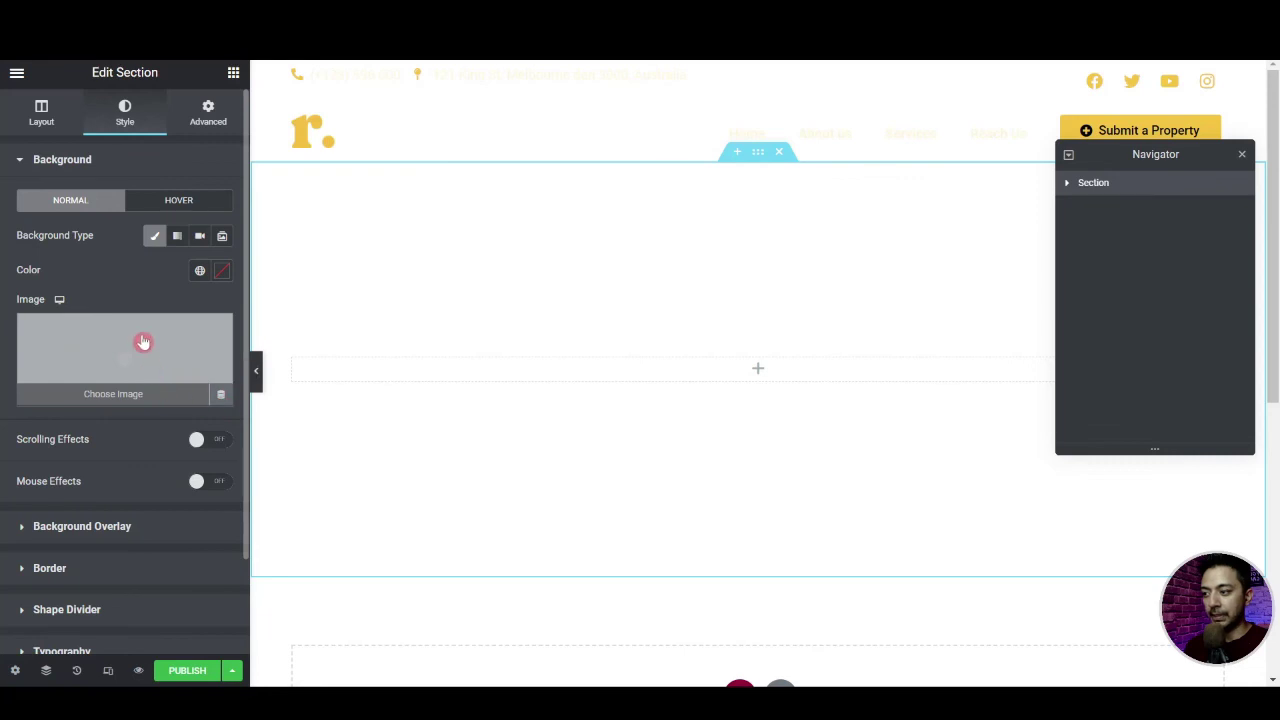
left_click(222, 396)
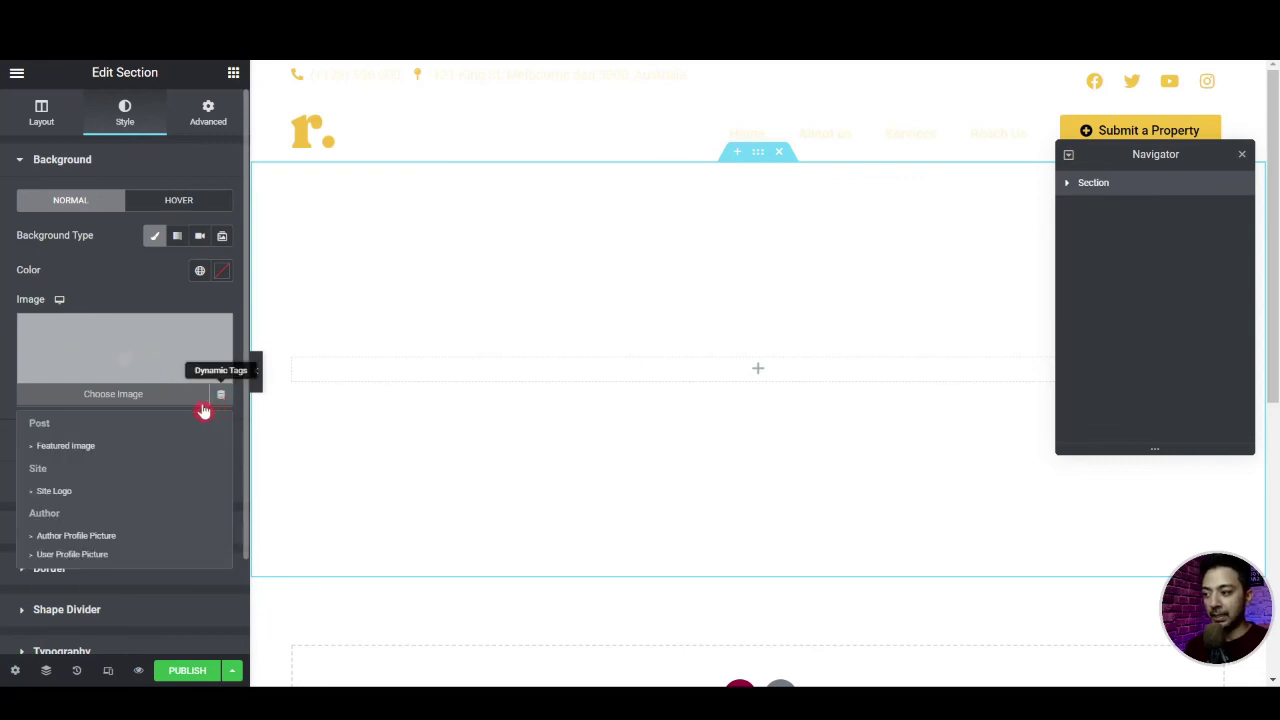
left_click(66, 447)
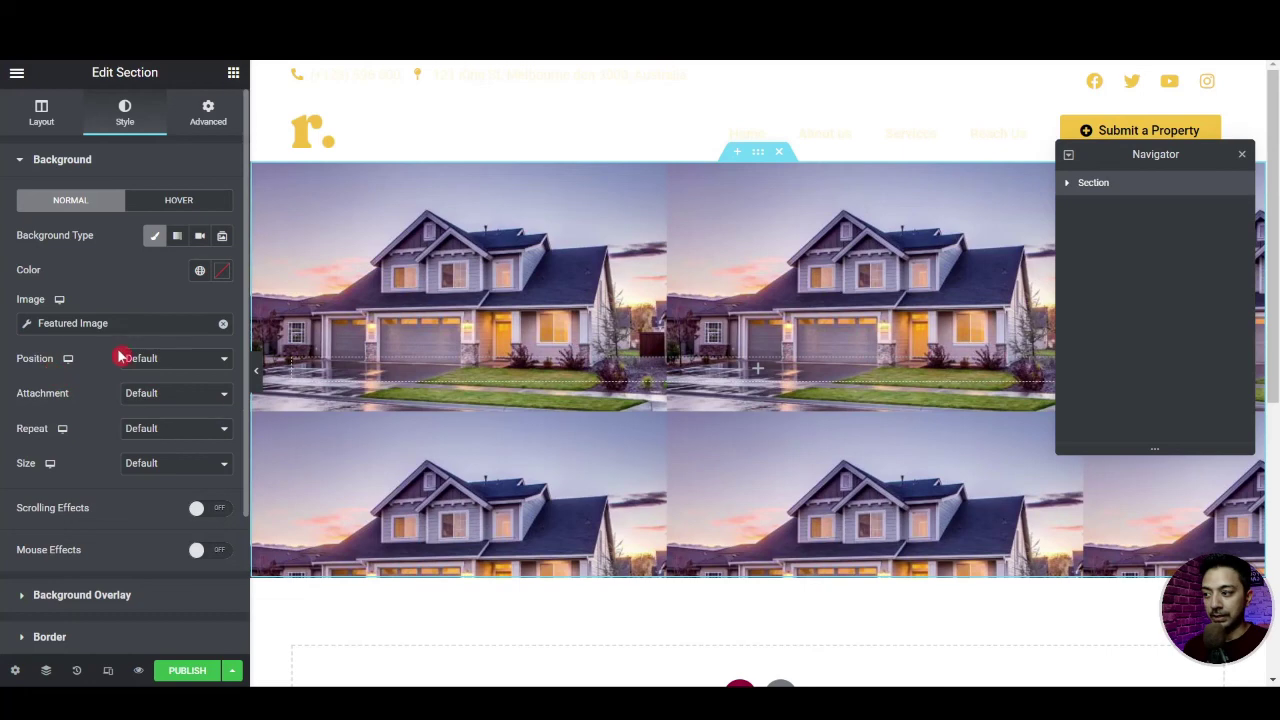
Set the background image's position to Center Center, repeat to No-repeat and size to Cover
left_click(150, 359)
left_click(157, 389)
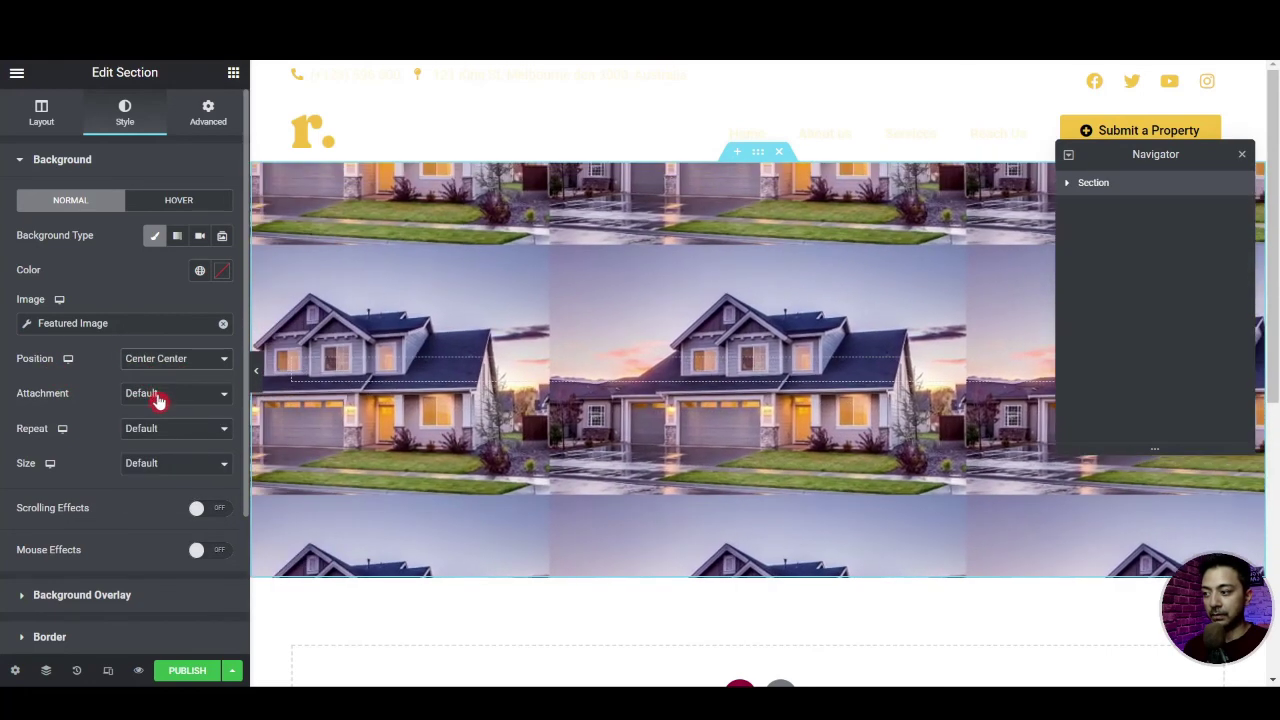
left_click(143, 430)
left_click(145, 459)
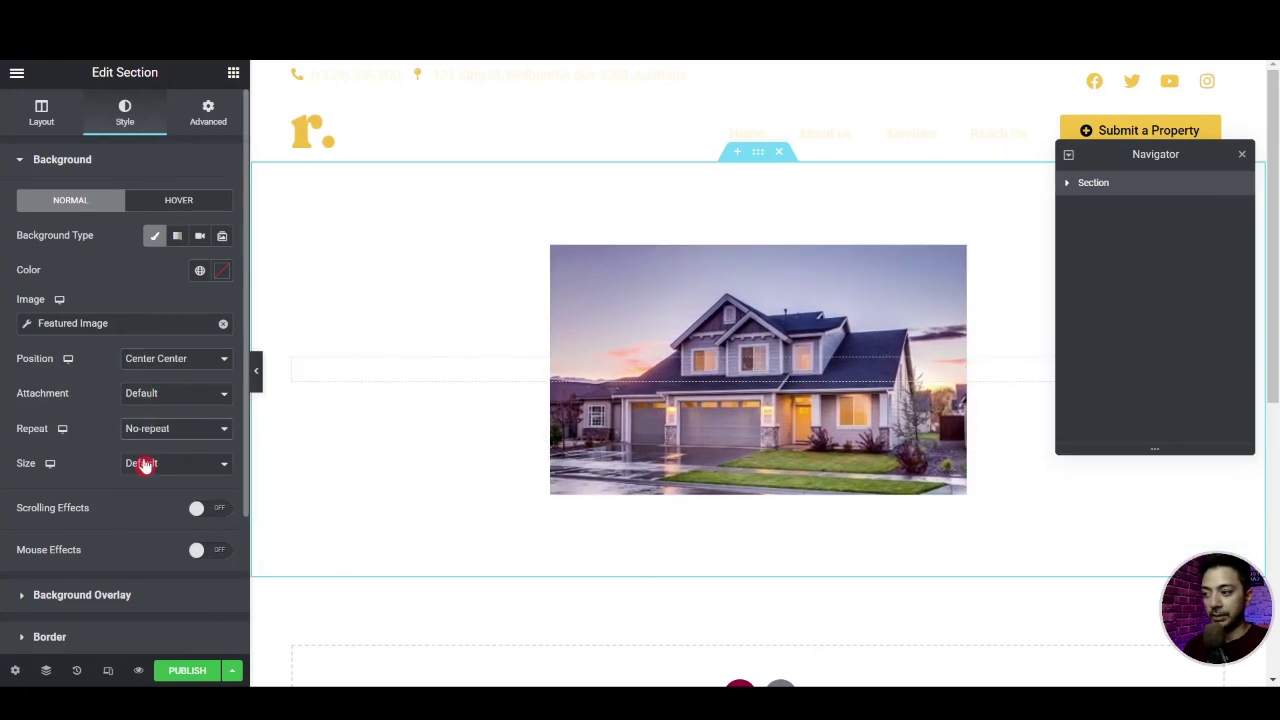
left_click(145, 472)
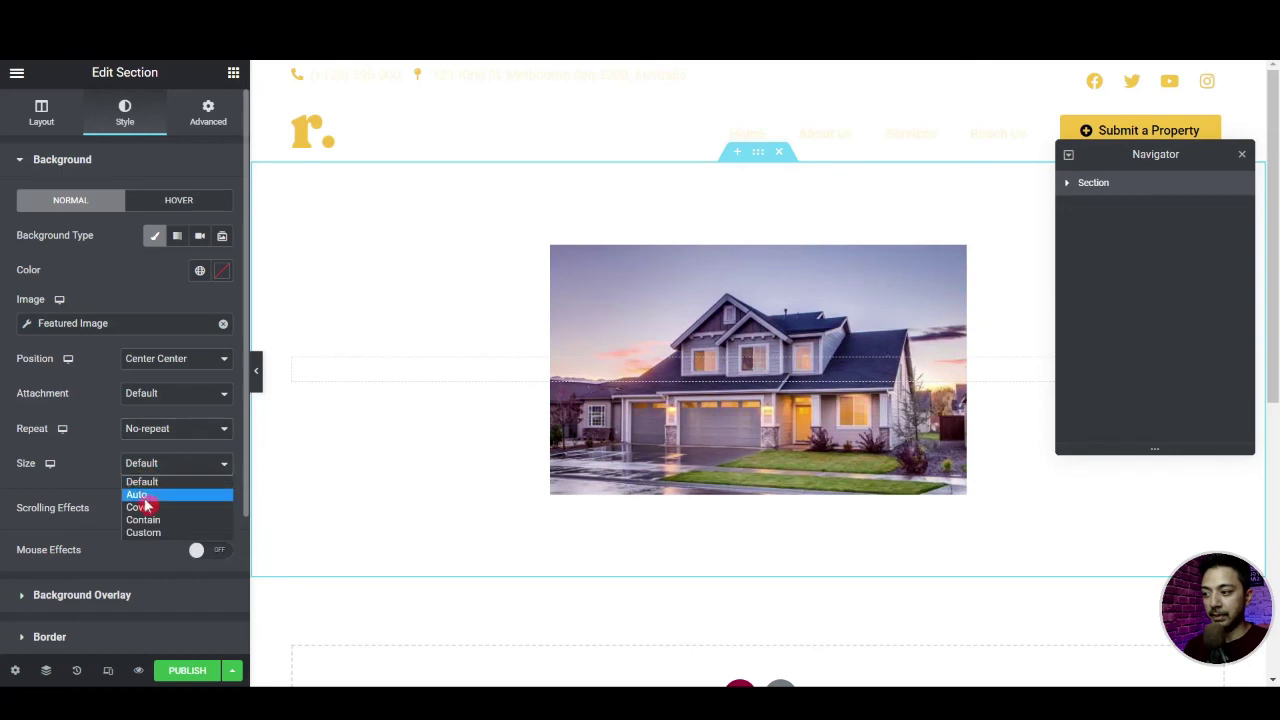
left_click(146, 507)
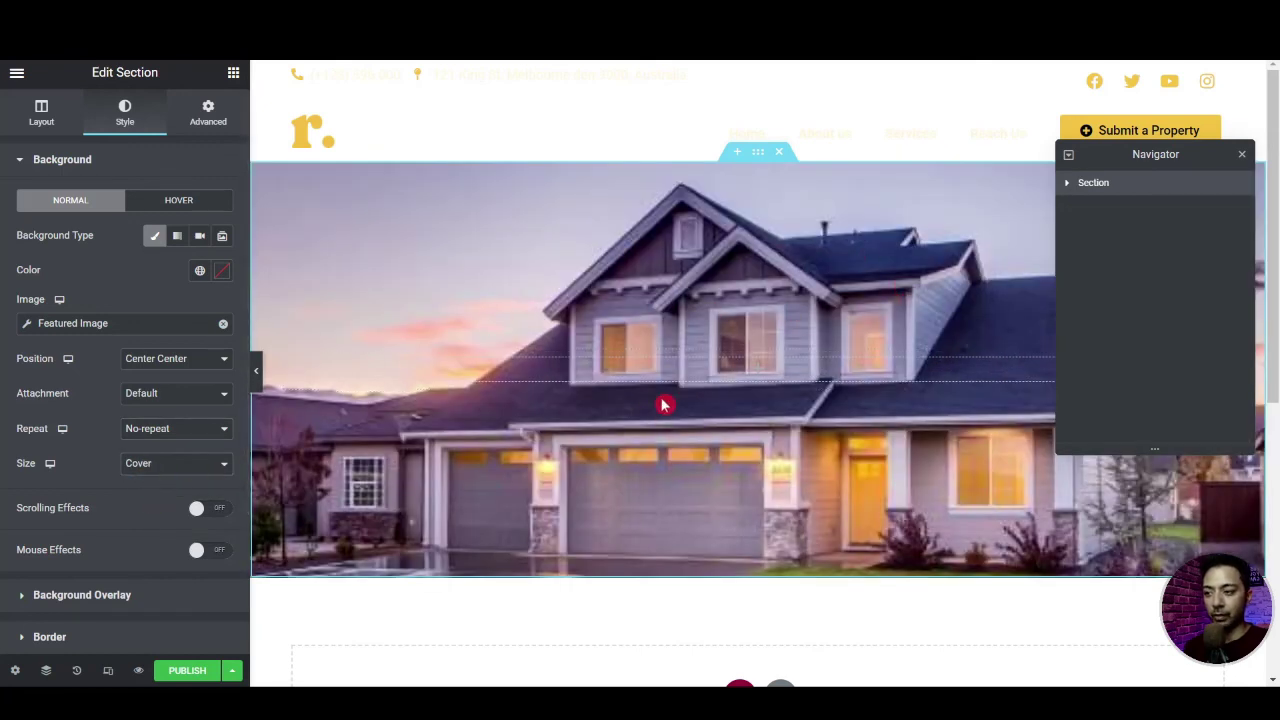
Rename the section "banner" in the Navigator
left_click(220, 120)
left_click(1131, 194)
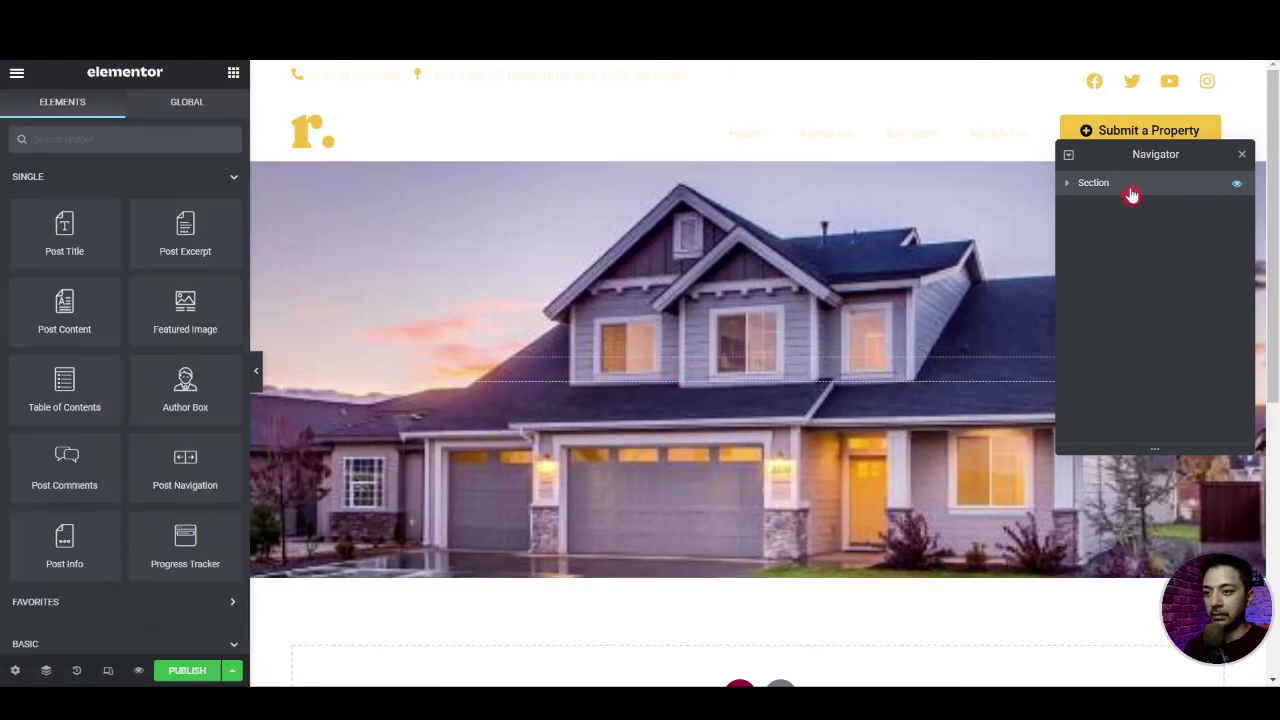
double_click(1099, 186)
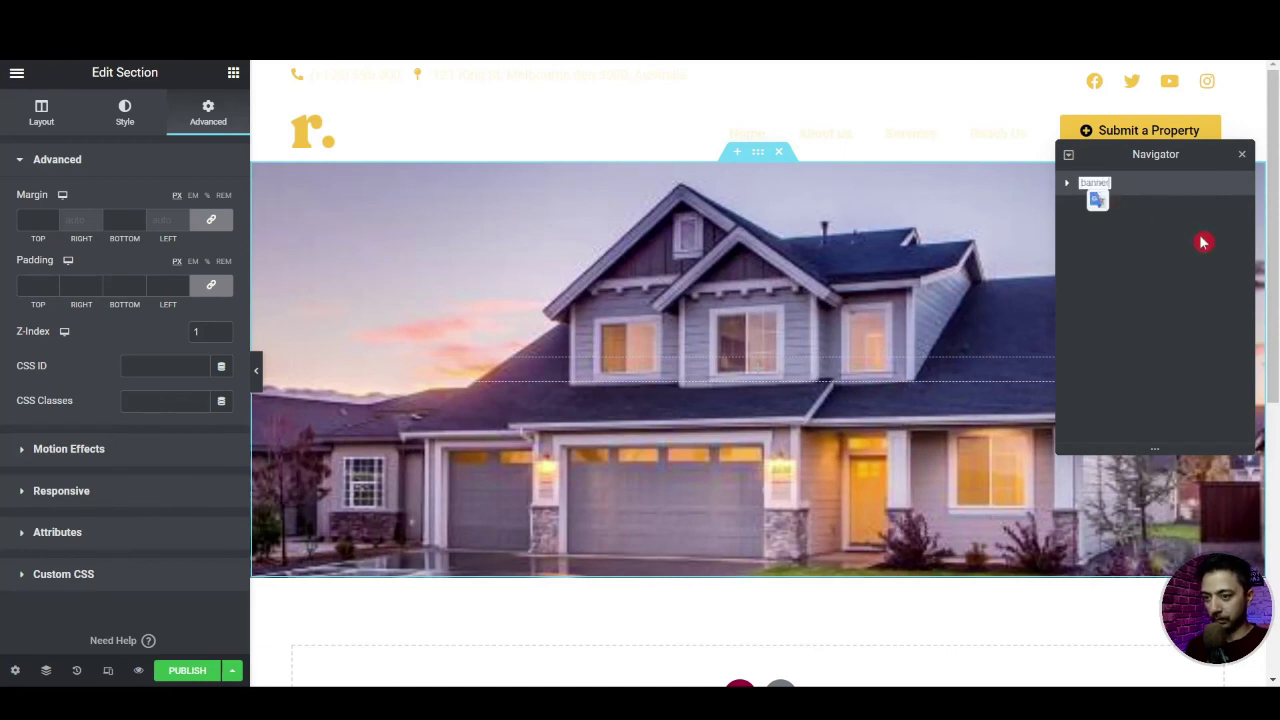
type("banner")
key("Return")
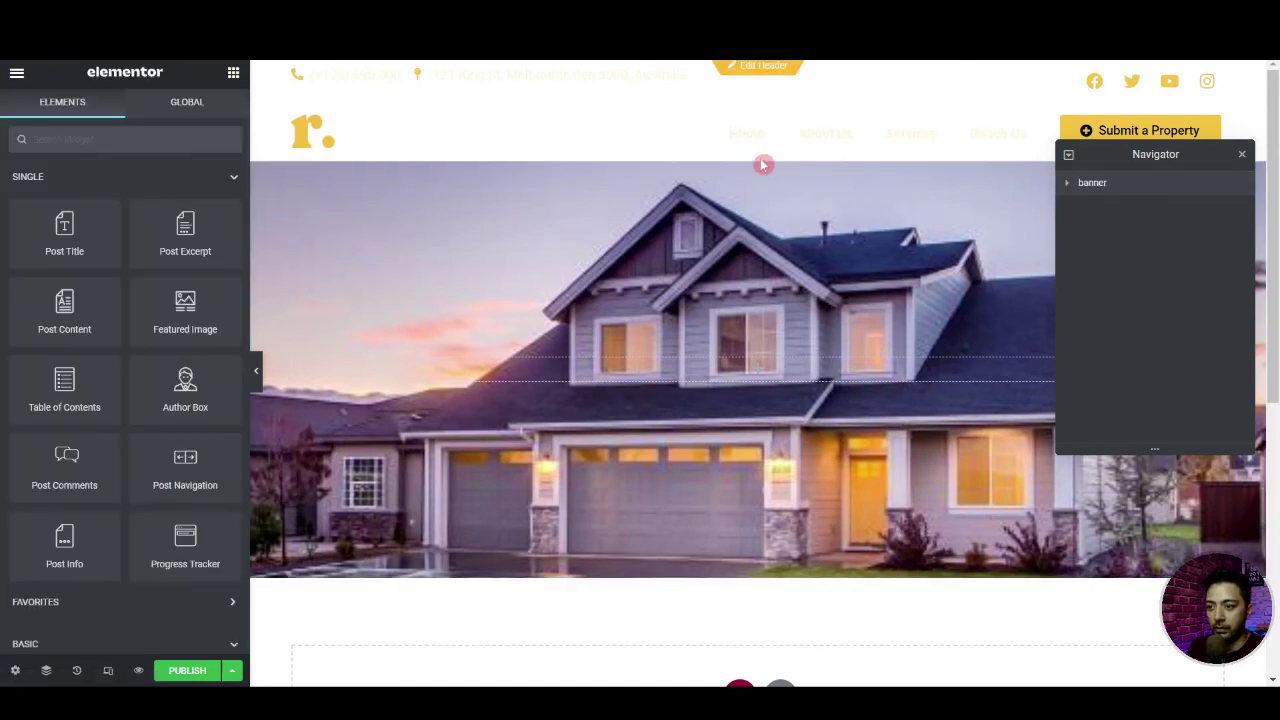
Unlink the banner section's margin values and set its top margin to -129 px
left_click(1128, 187)
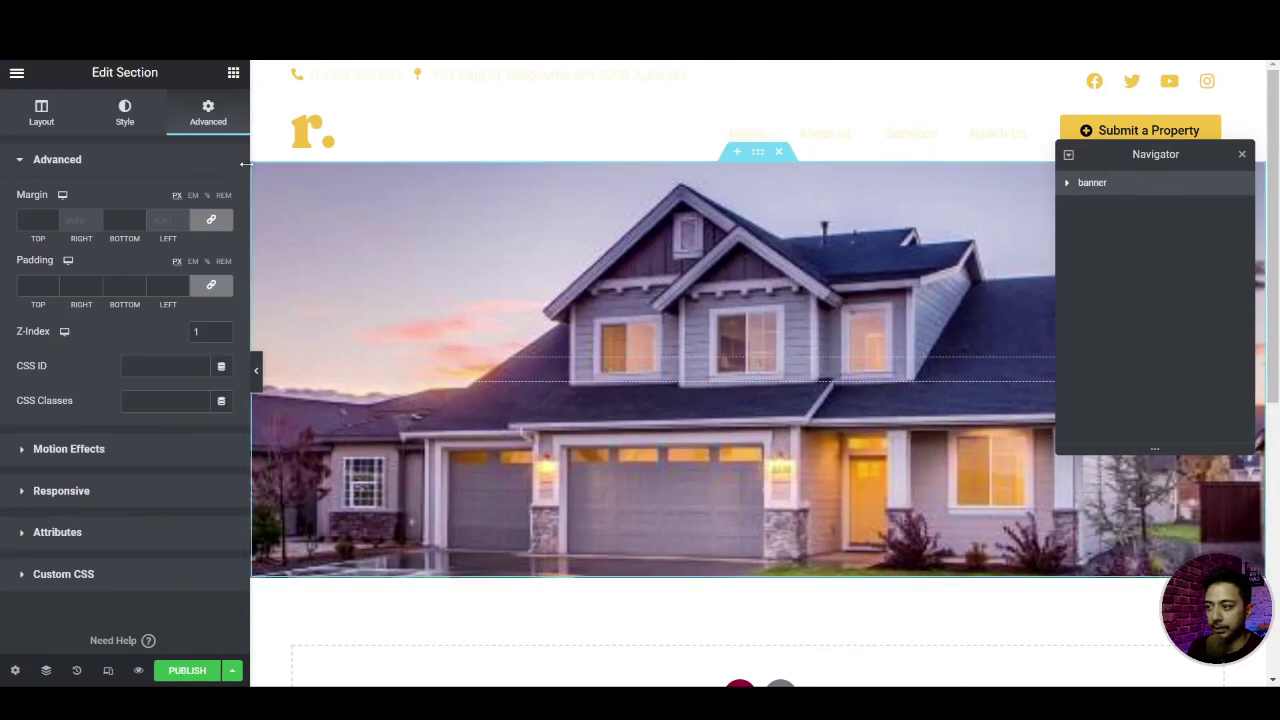
left_click(212, 220)
left_click(37, 222)
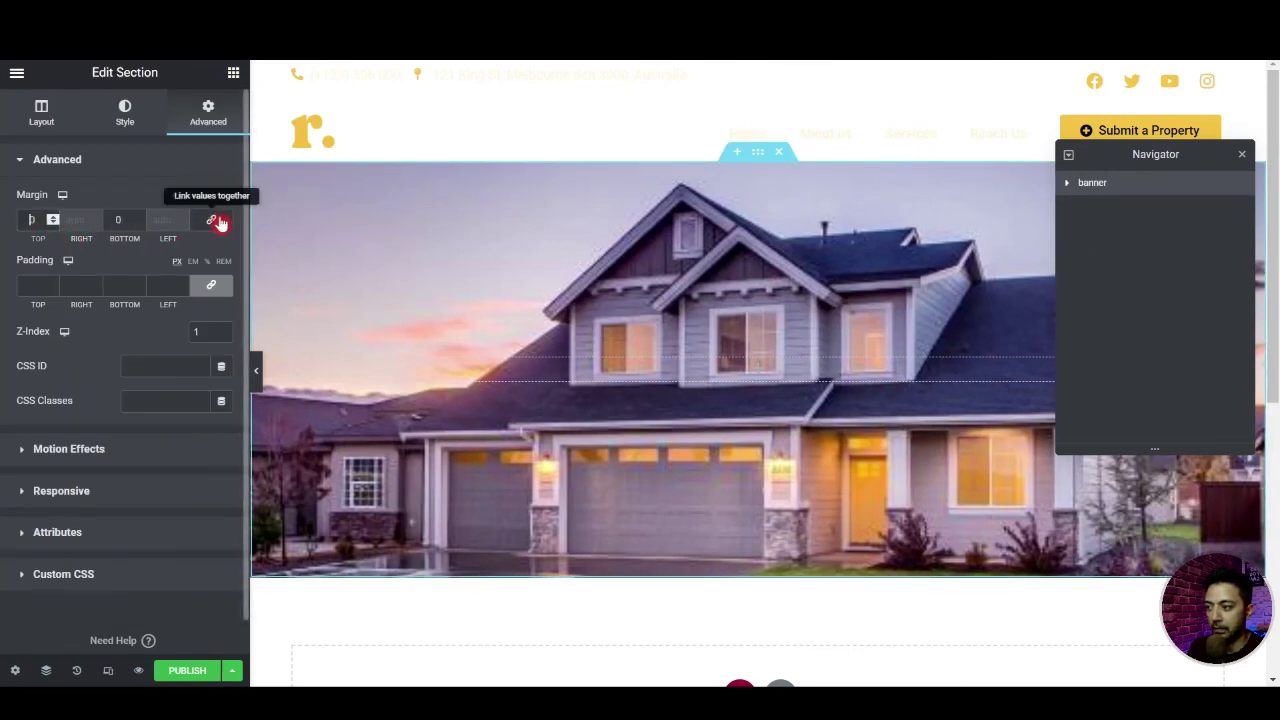
type("-100")
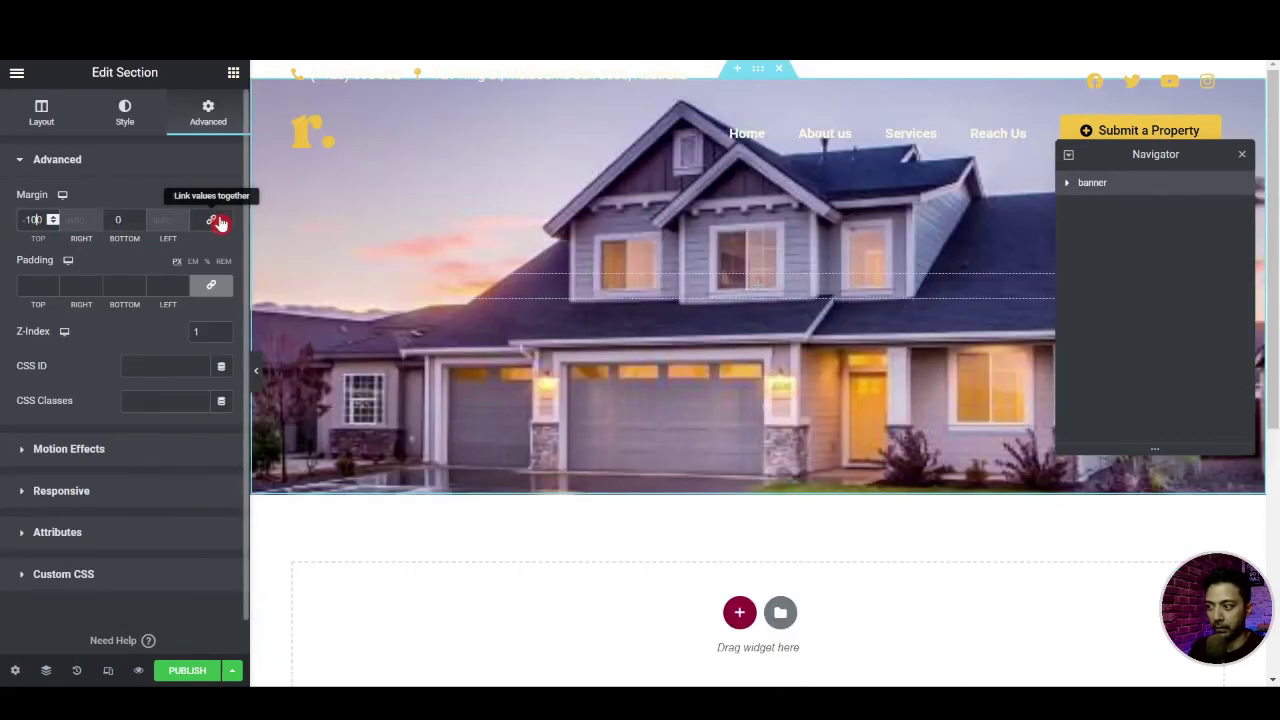
key("Down")
key("Down")
key("Down")
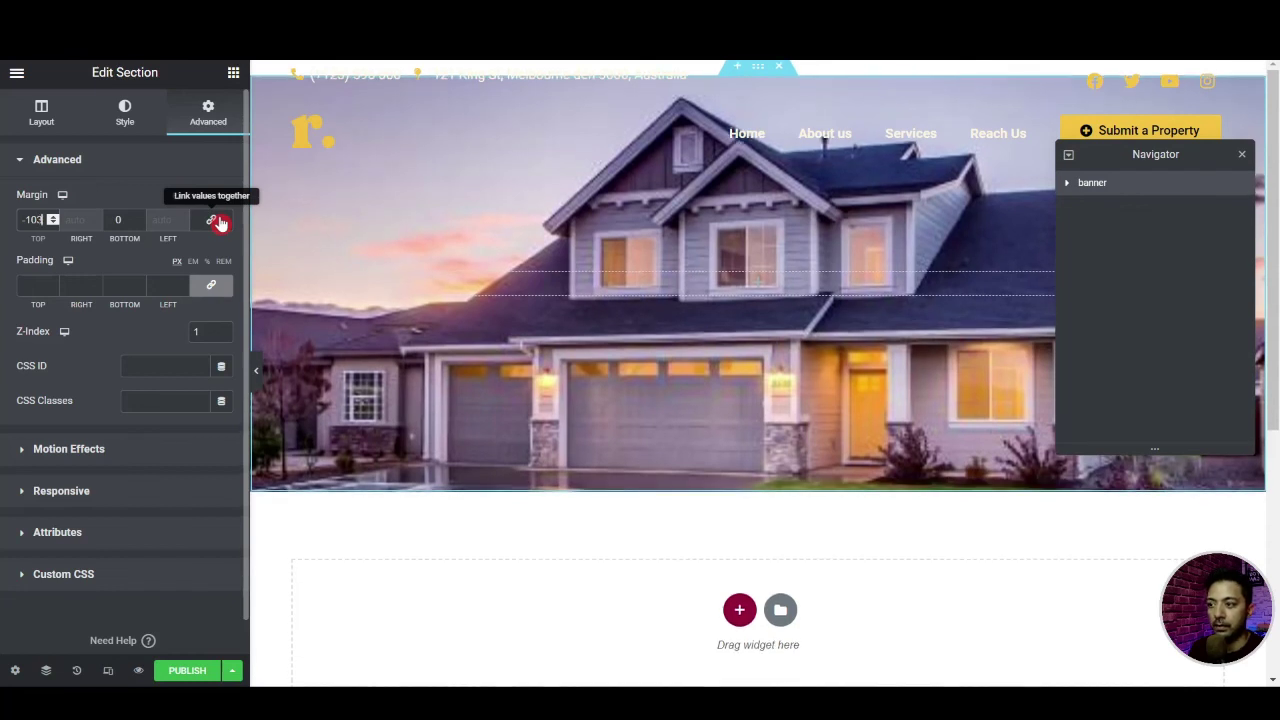
key("Down")
key("Down")
key("Down")
key("Down")
key("Down")
key("Down")
key("Down")
key("Down")
key("Down")
key("Down")
key("Down")
key("Down")
key("Down")
key("Down")
key("Down")
key("Down")
key("Down")
key("Down")
key("Down")
key("Down")
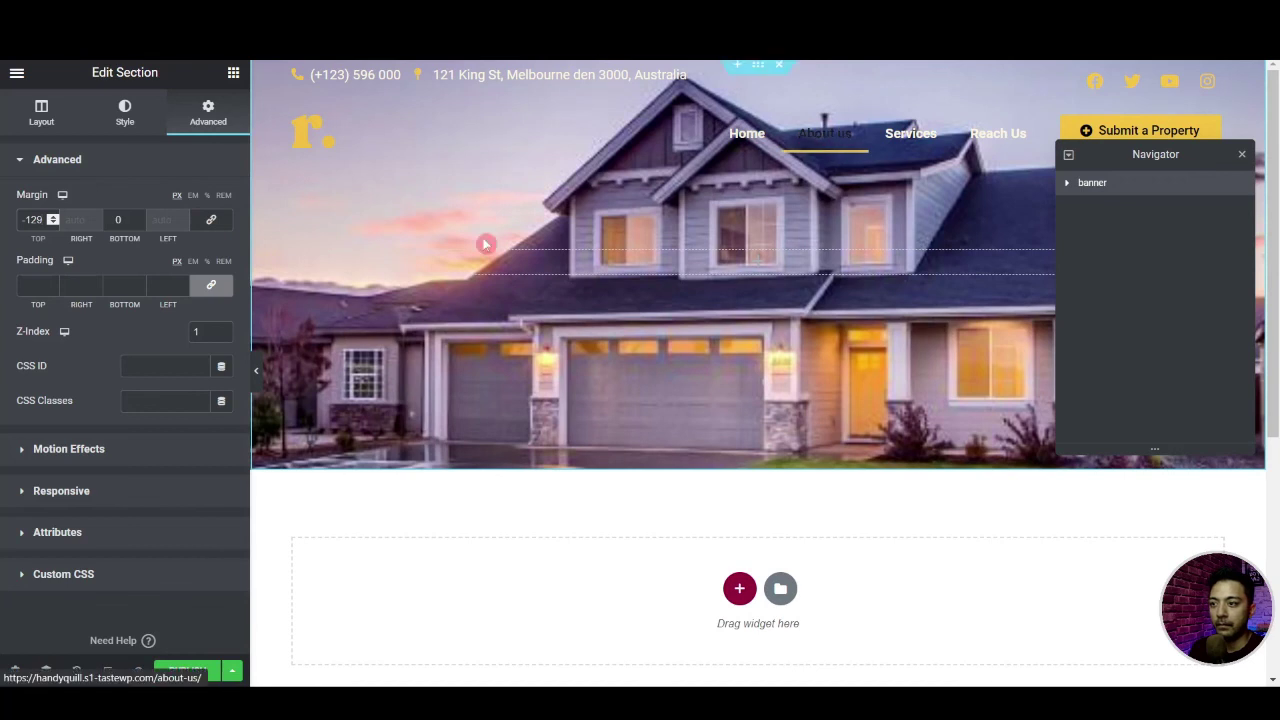
Give the banner section a classic background overlay in the global Primary color
left_click(120, 116)
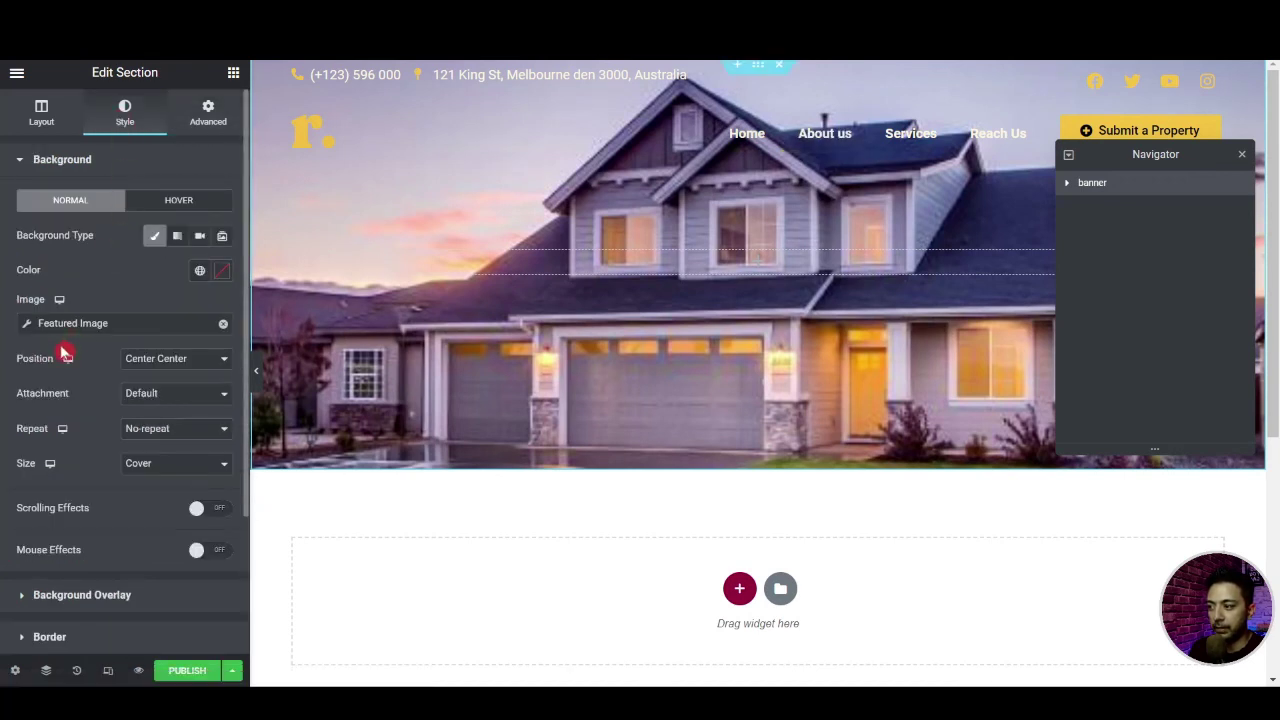
scroll(78, 460, "down", 3)
left_click(23, 419)
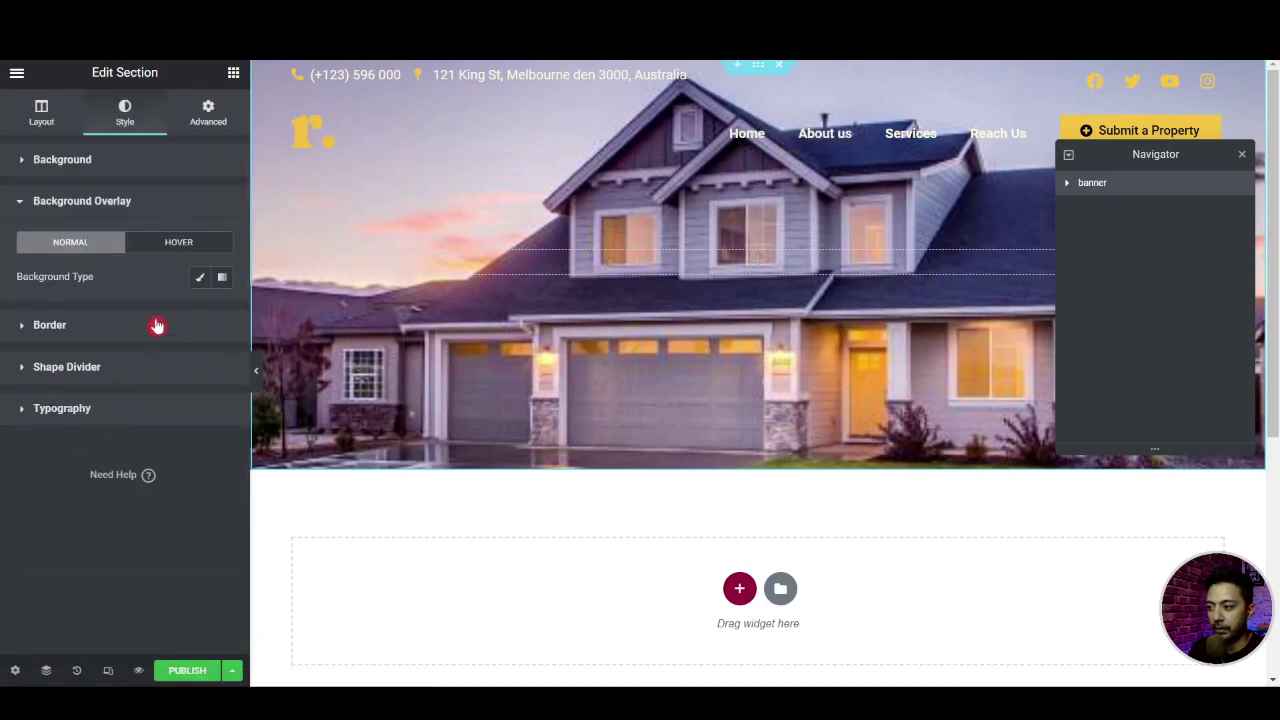
left_click(200, 277)
left_click(198, 313)
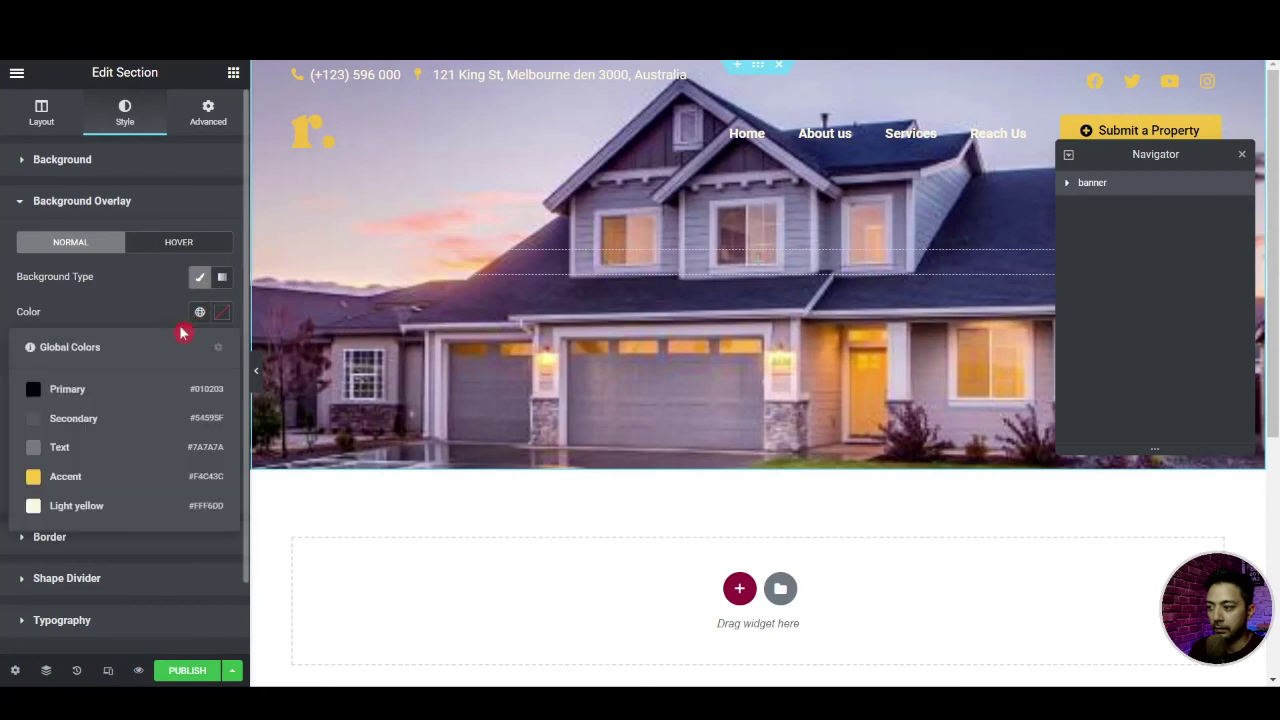
left_click(75, 389)
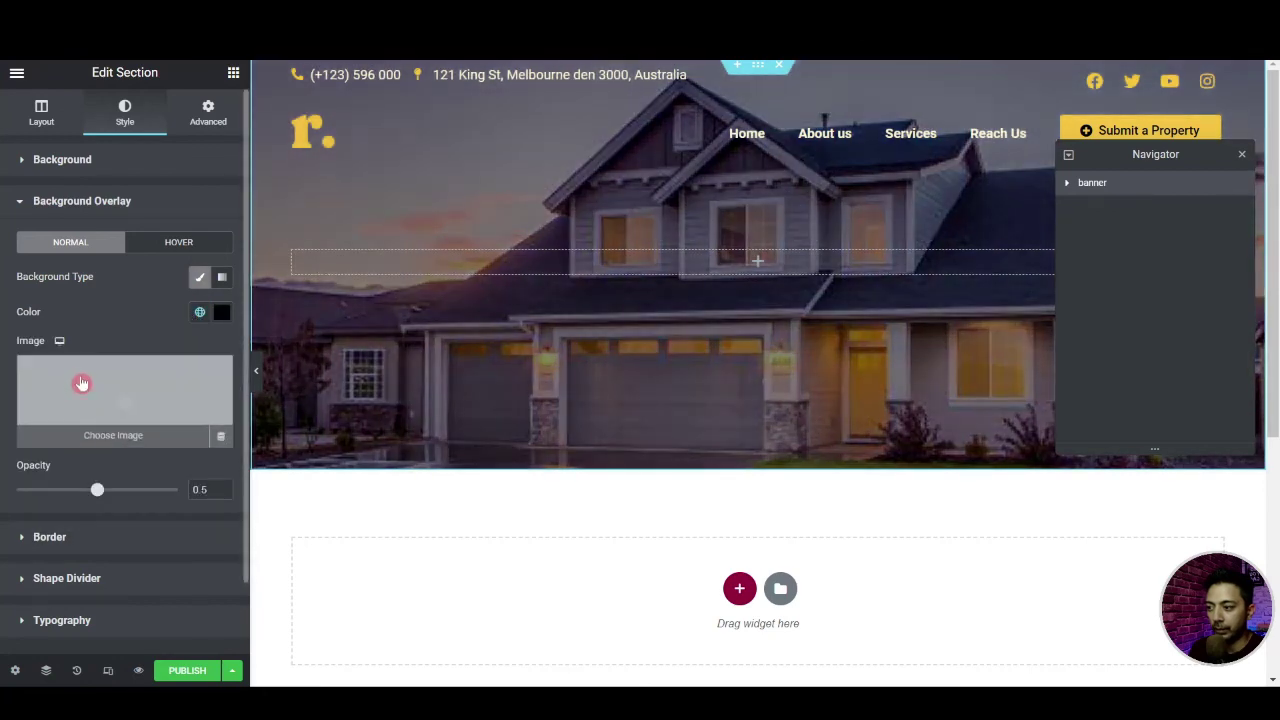
Add a Post Title widget to the banner's column and center its alignment
left_click(233, 72)
left_click_drag(64, 228, 740, 273)
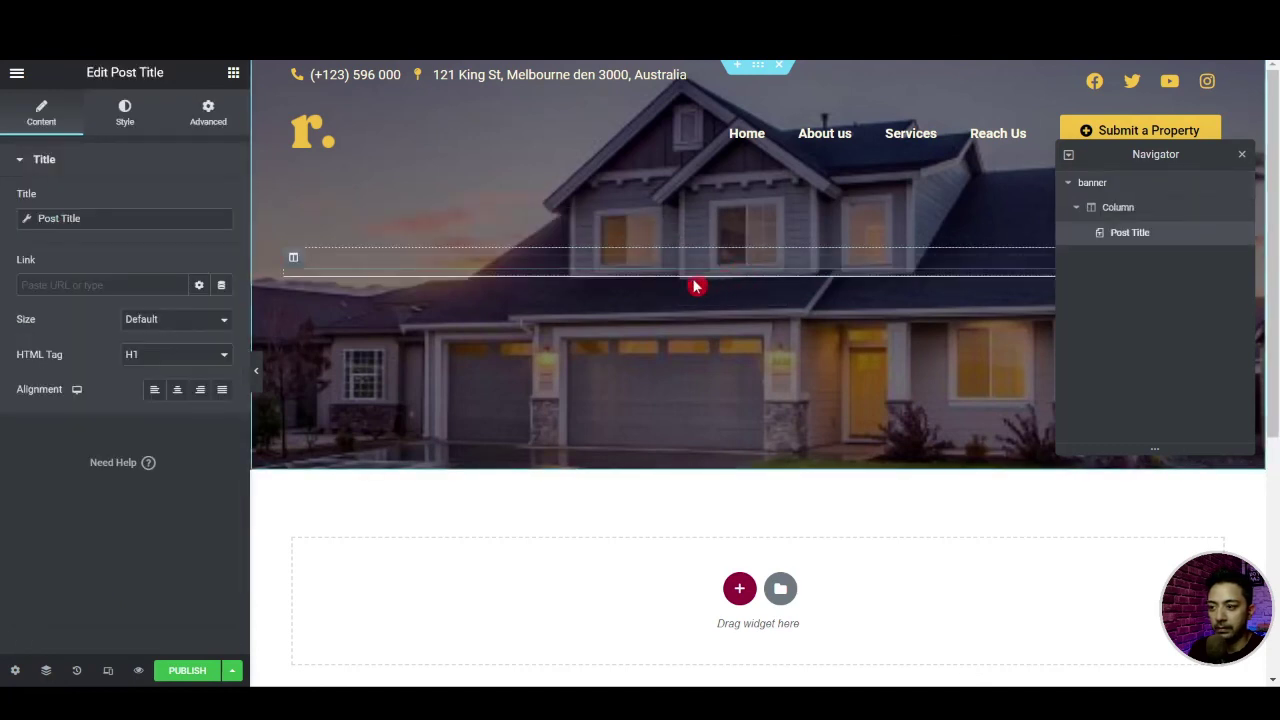
left_click(180, 393)
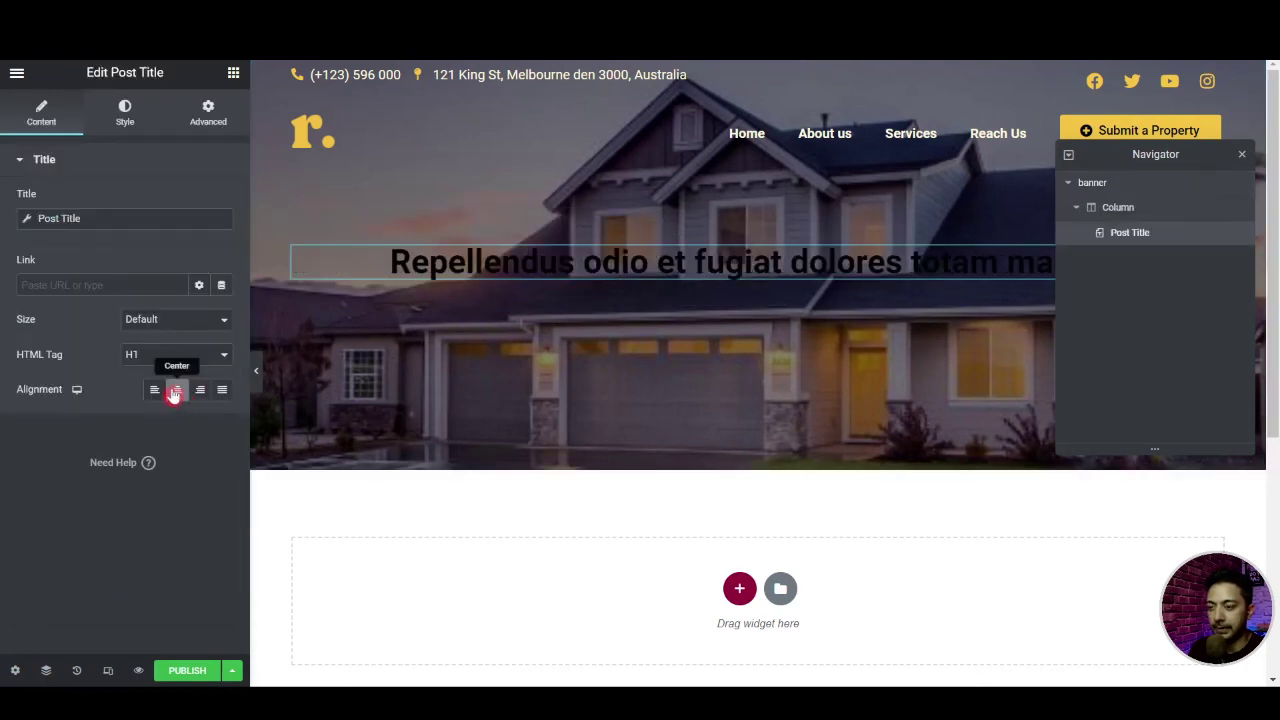
Set the post title's text color to the global Accent color
left_click(124, 112)
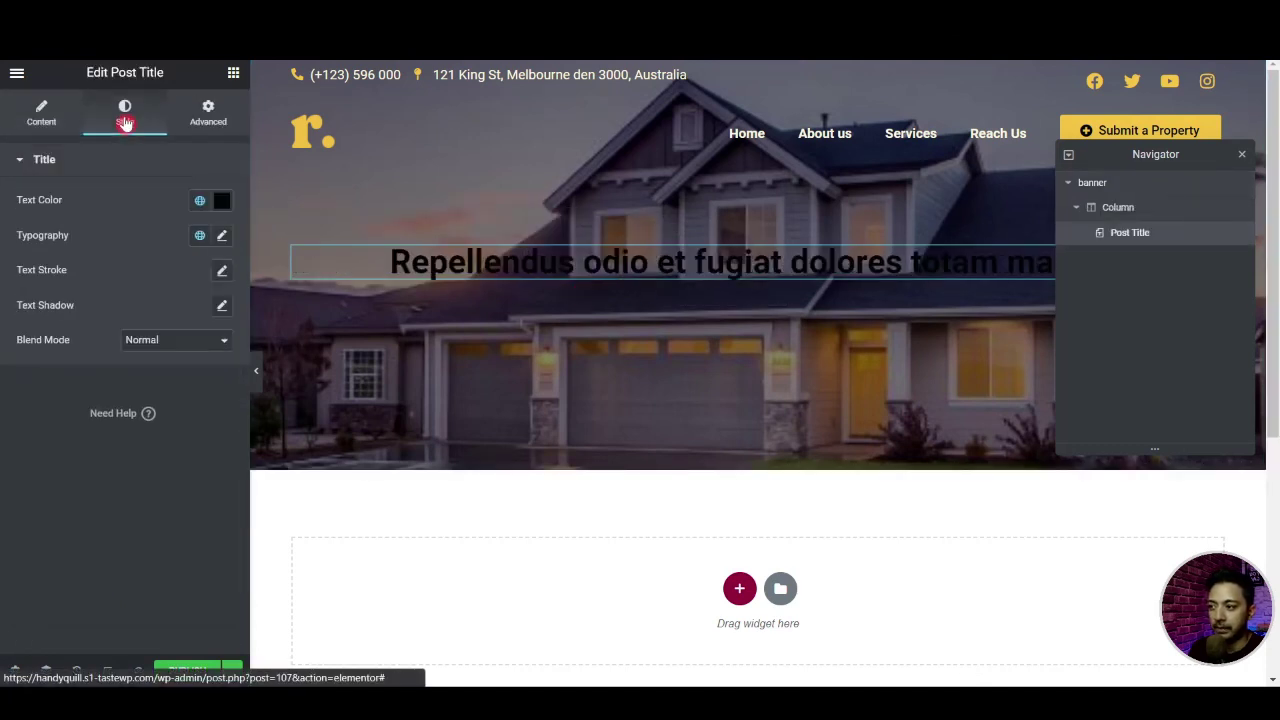
left_click(199, 203)
left_click(80, 365)
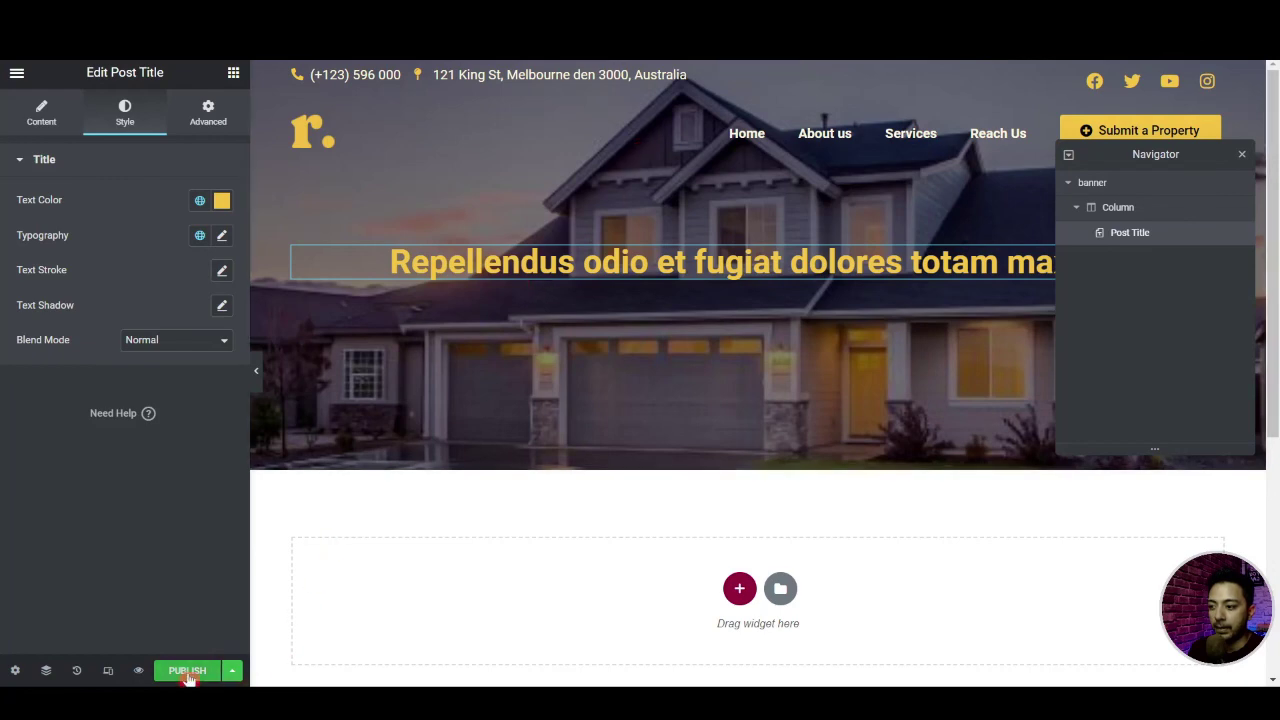
Add a single-column section below the banner and set its boxed content width to 900
scroll(684, 379, "down", 1)
scroll(684, 379, "down", 1)
left_click(738, 420)
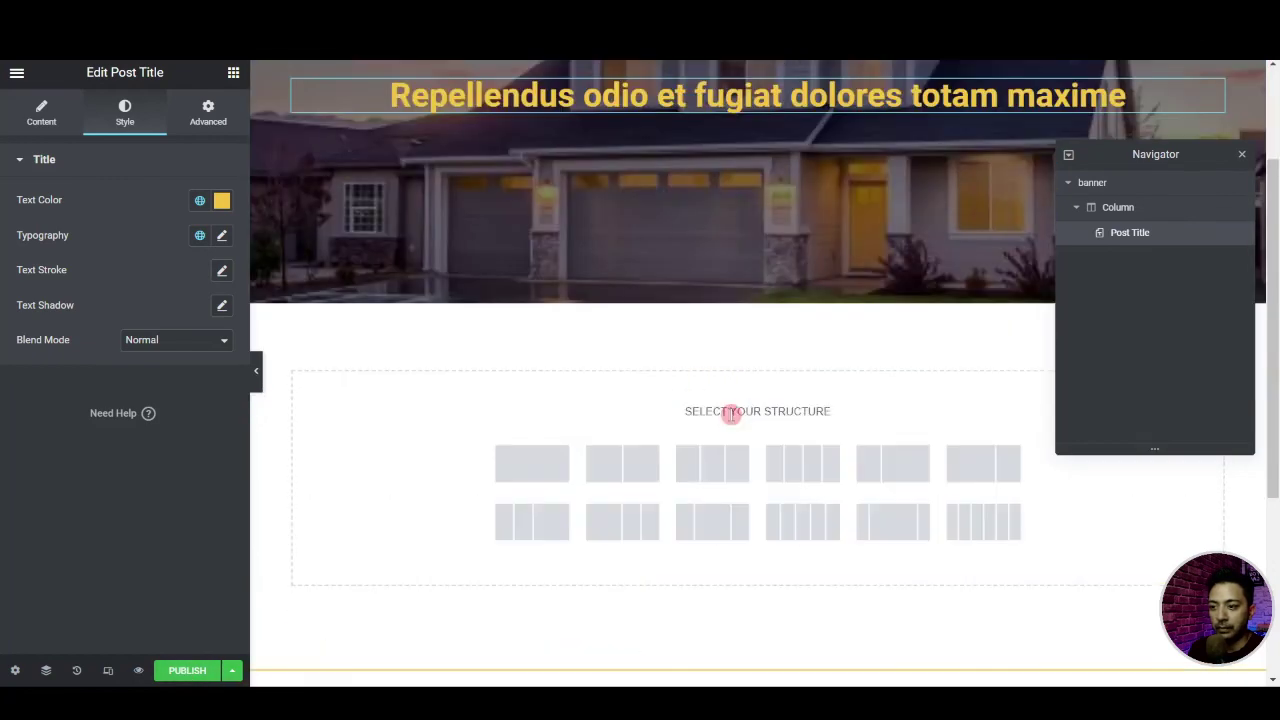
left_click(540, 469)
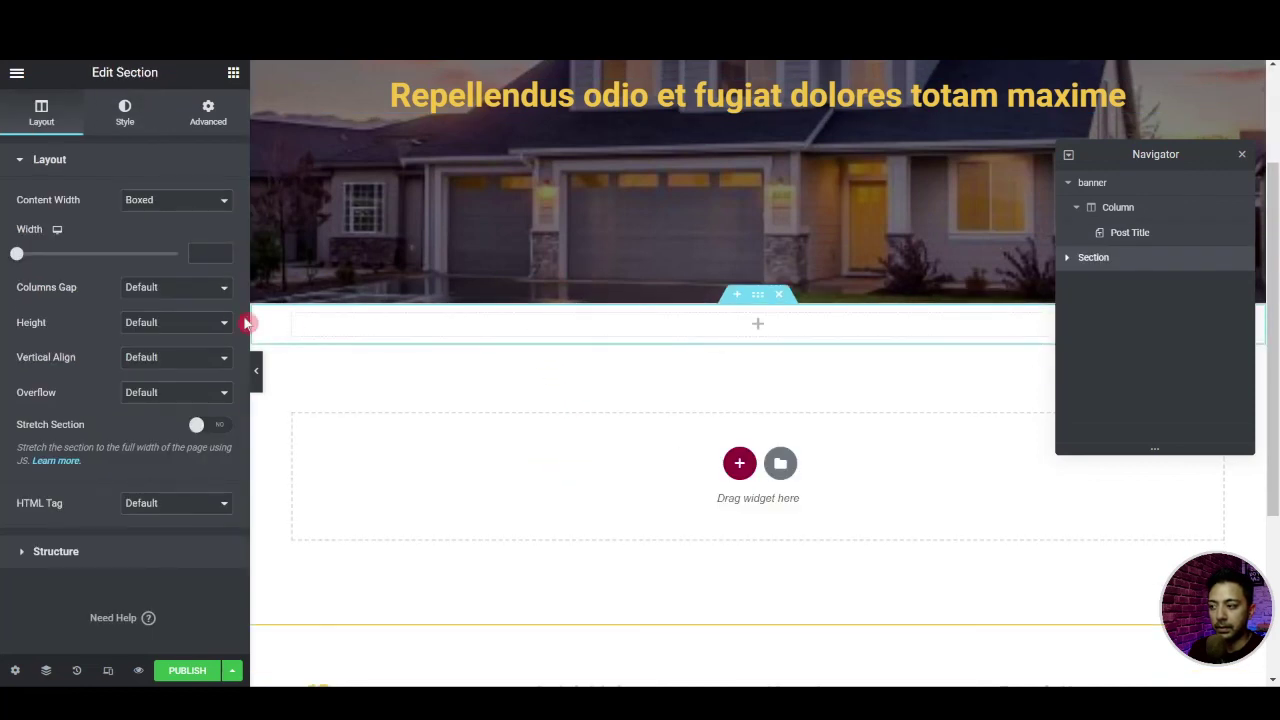
left_click(194, 253)
type("900")
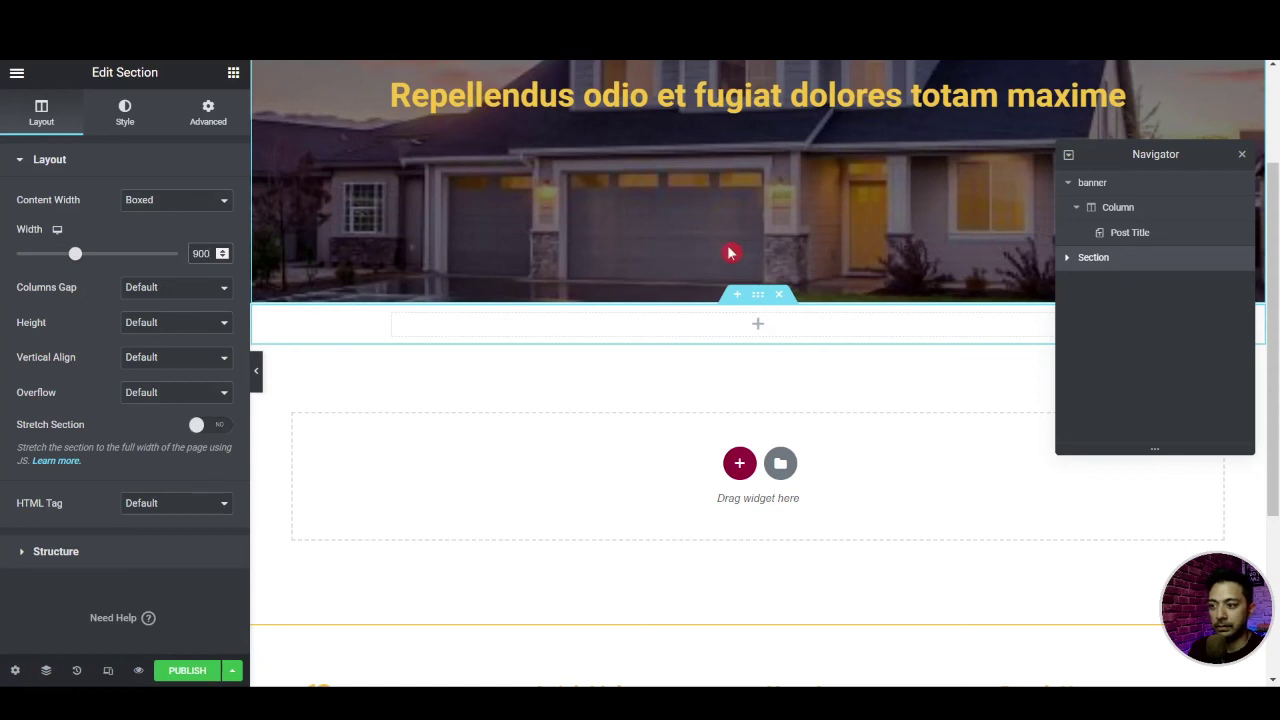
Give the new section's column a classic background with the color #FFFFFF
left_click(397, 322)
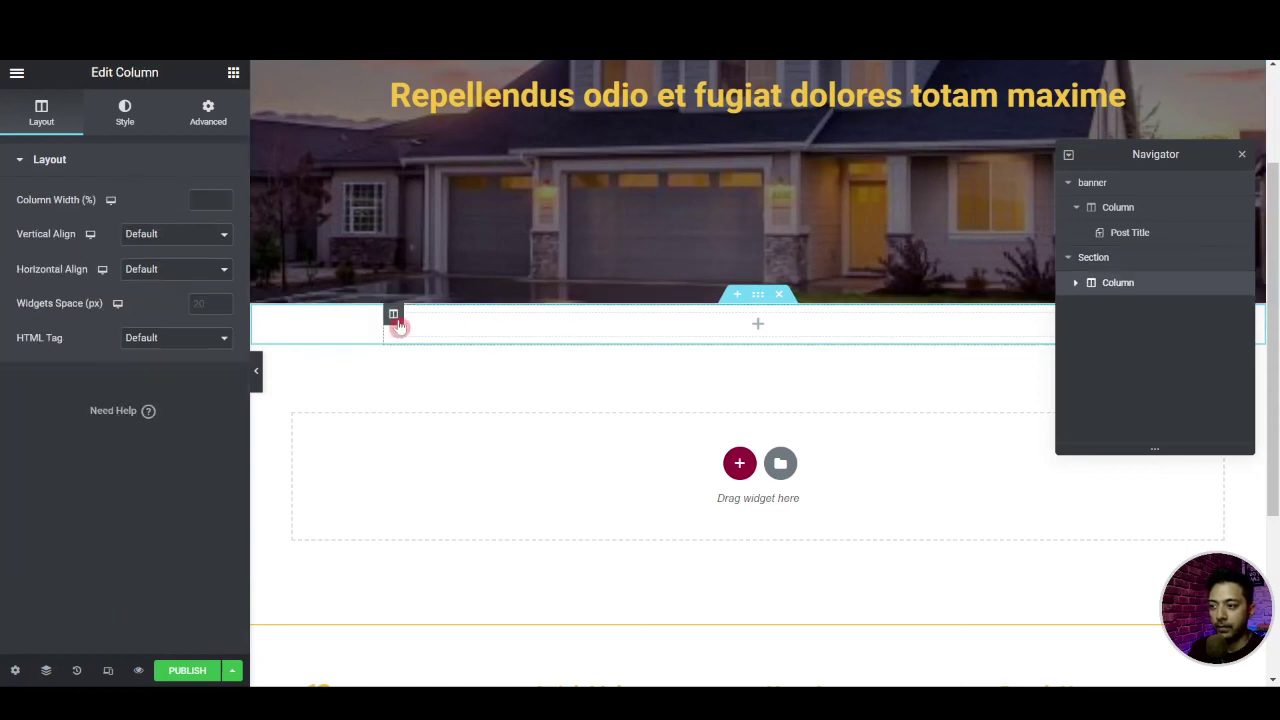
left_click(125, 112)
left_click(175, 237)
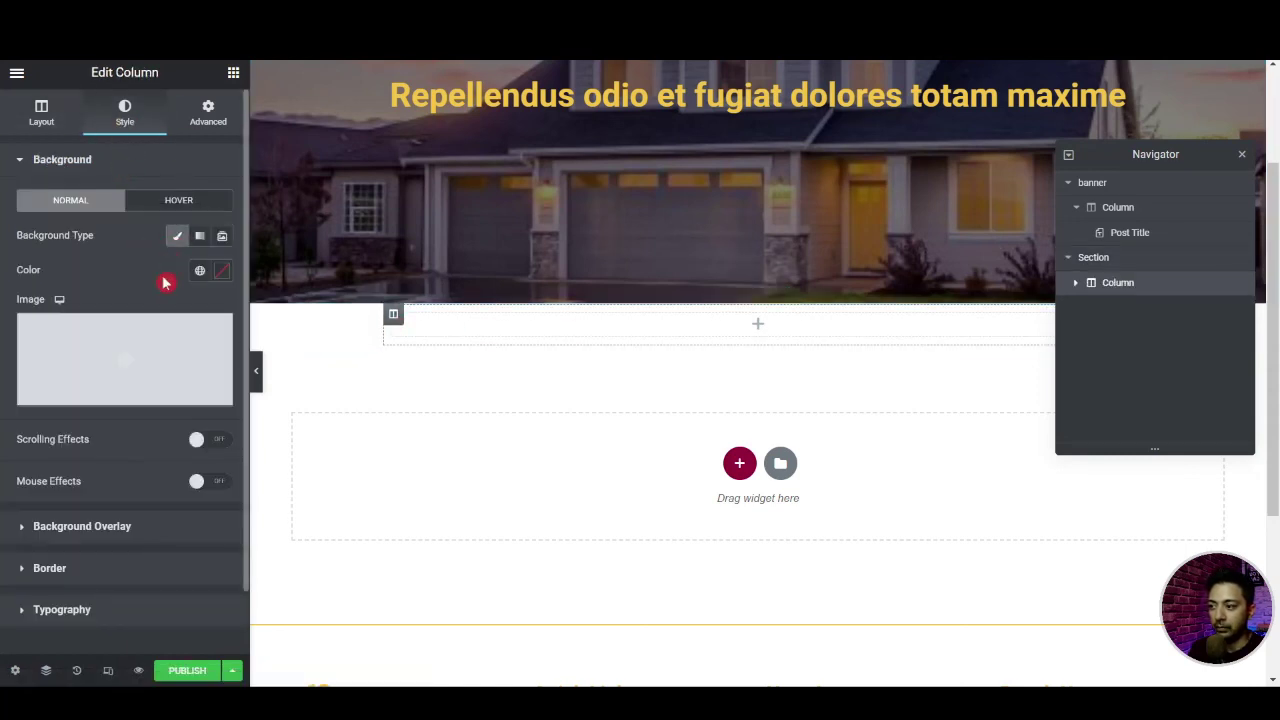
left_click(221, 271)
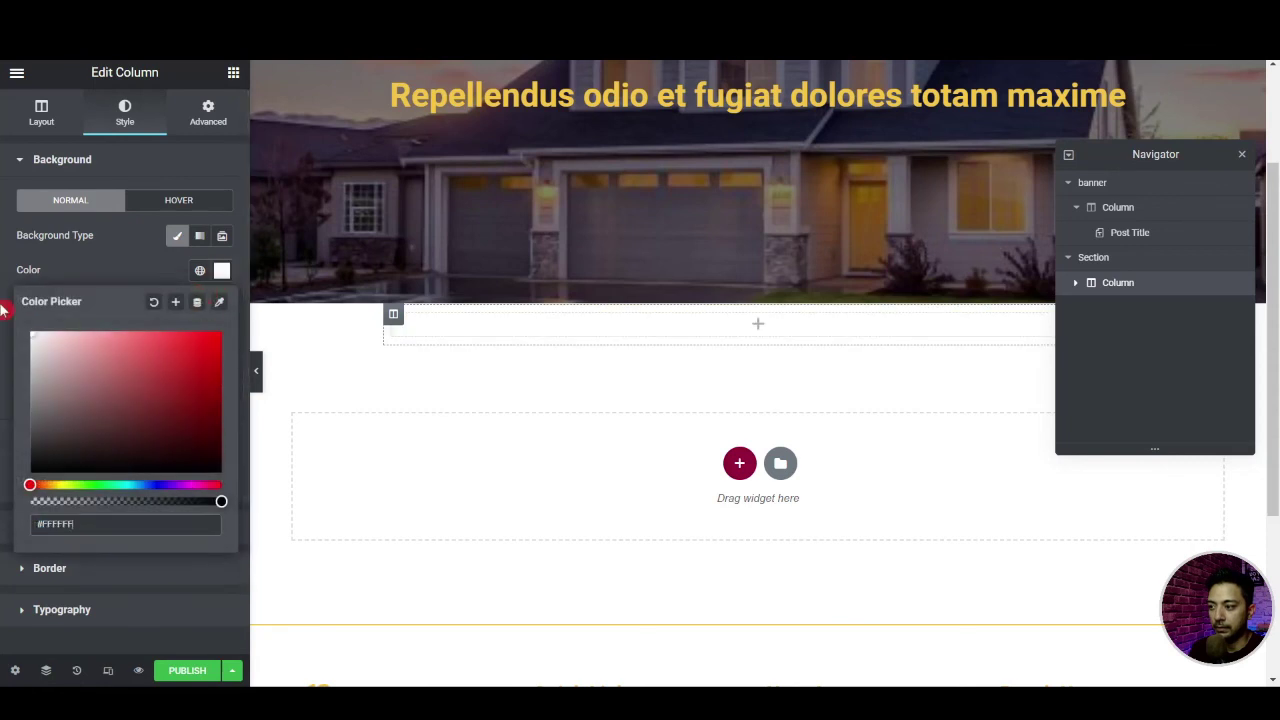
left_click(50, 262)
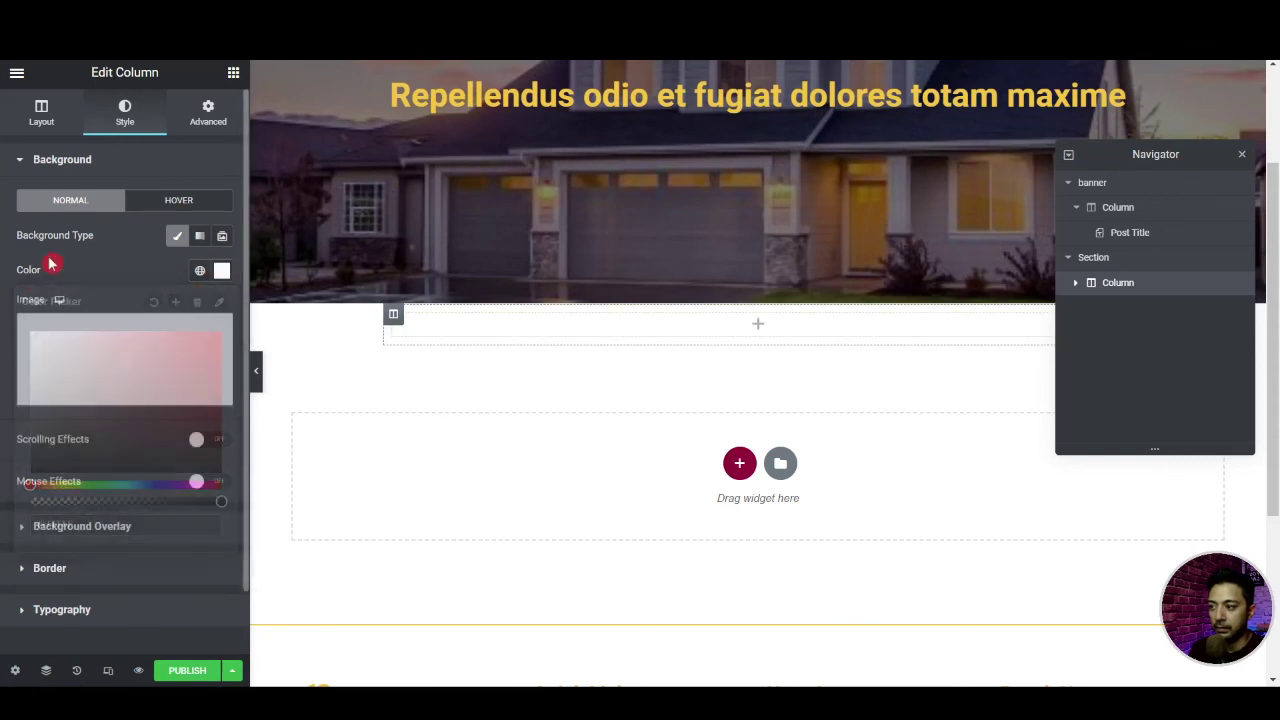
Unlink the column's border radius values and set the top and right ones to 20 px
left_click(49, 568)
left_click(208, 374)
left_click(26, 374)
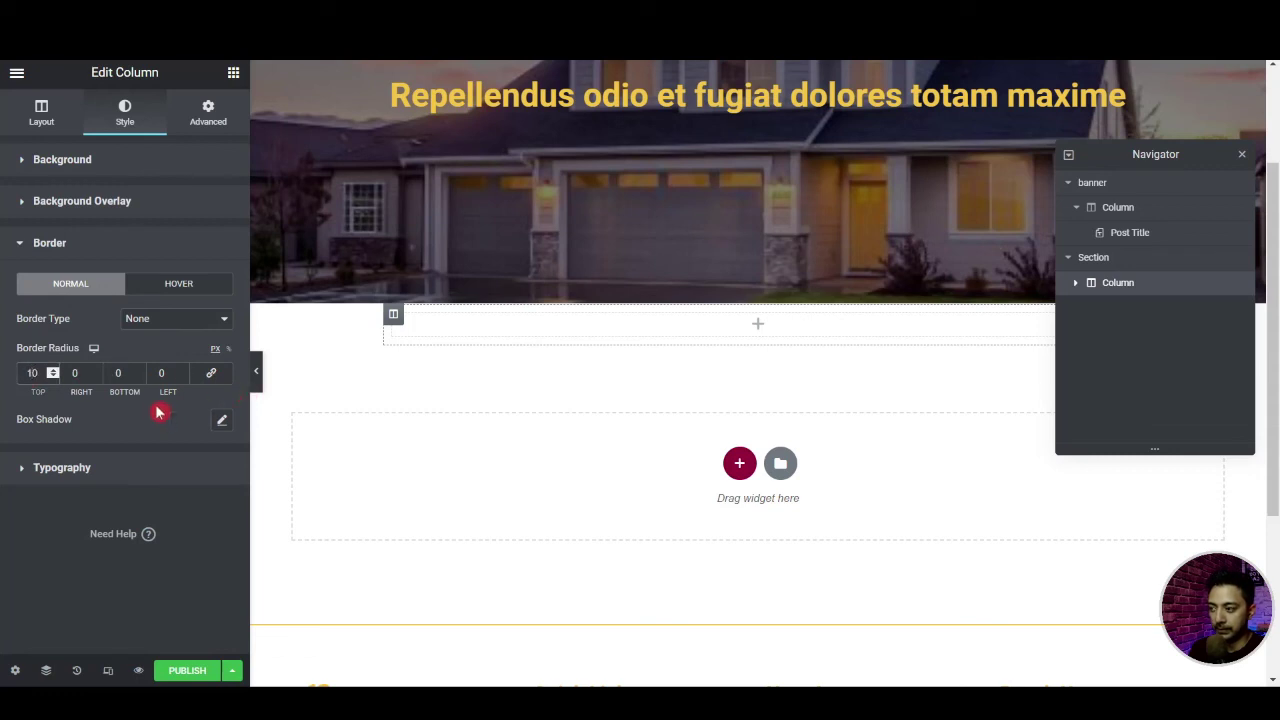
type("2")
key("Tab")
key("Tab")
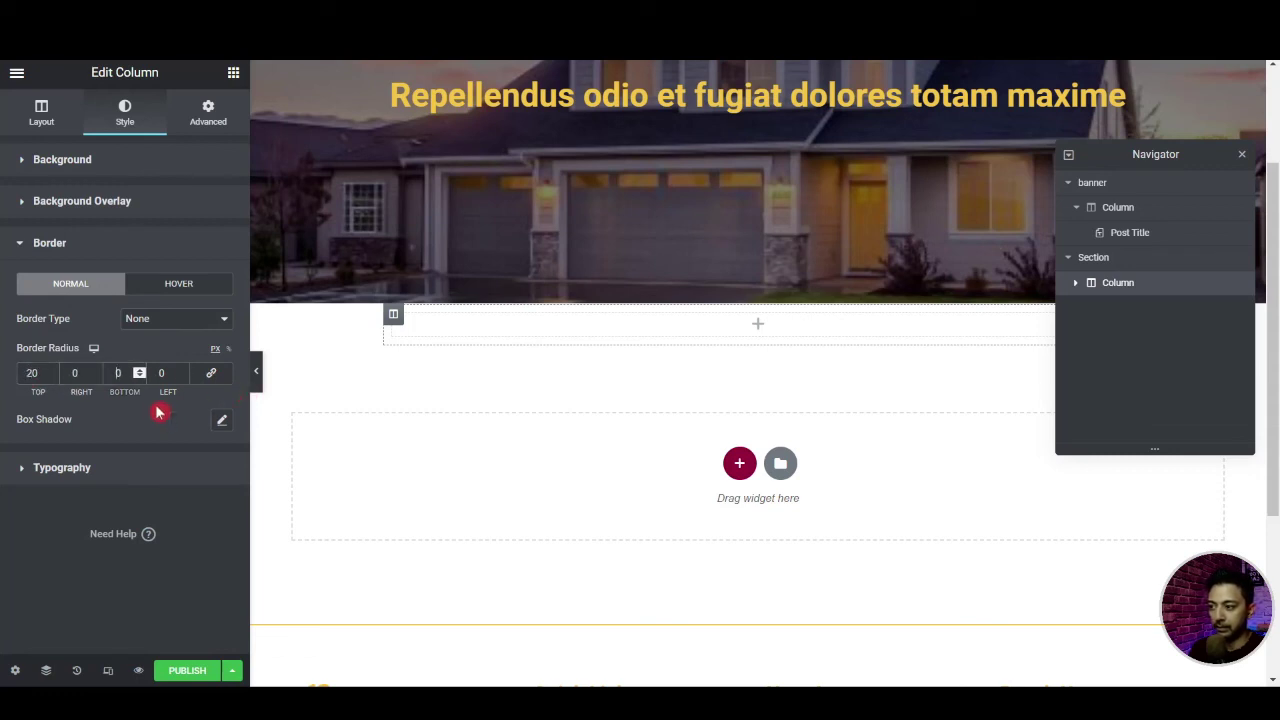
key("shift+Tab")
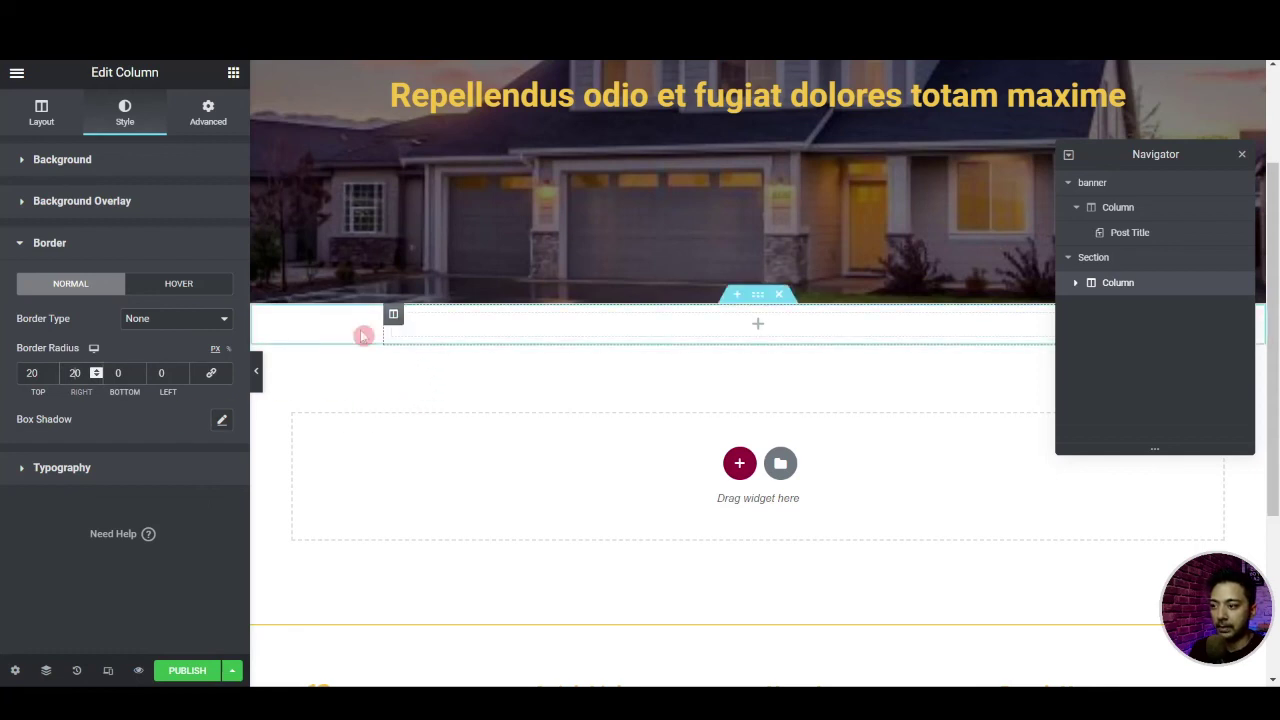
Place a Post Content widget in the column and set only the column's top margin to -50 px
left_click(233, 74)
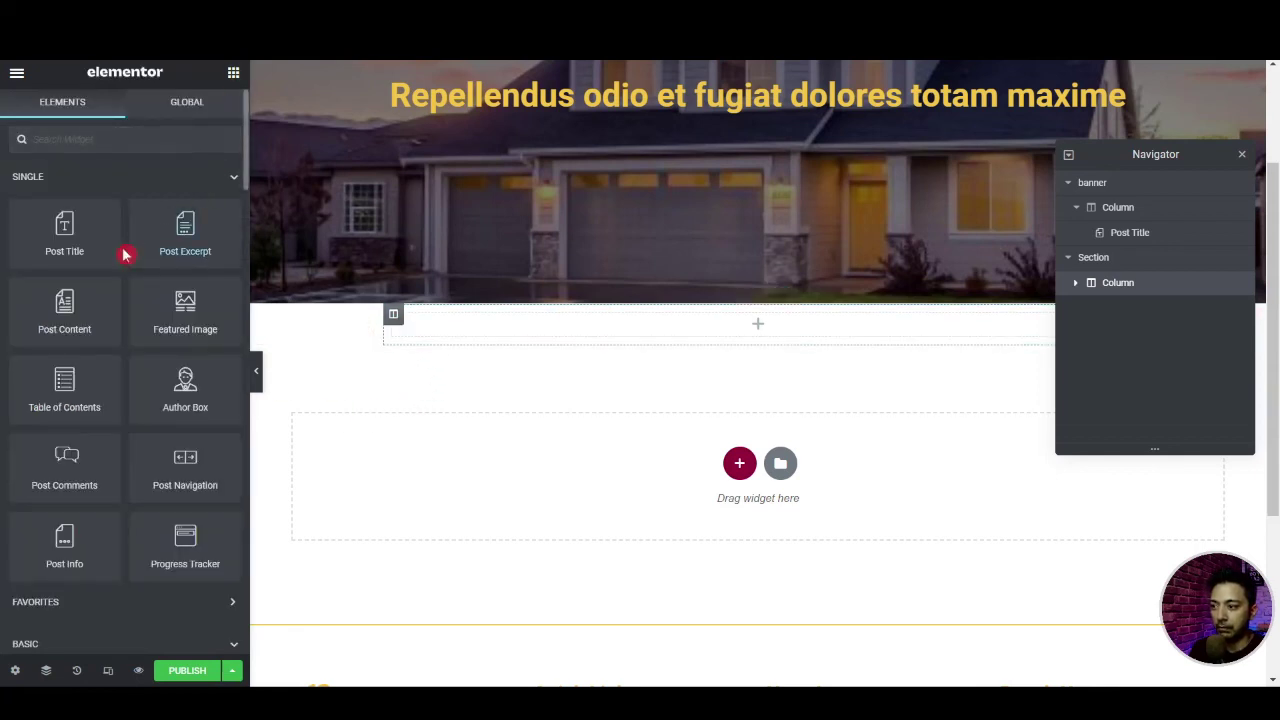
left_click_drag(55, 312, 622, 330)
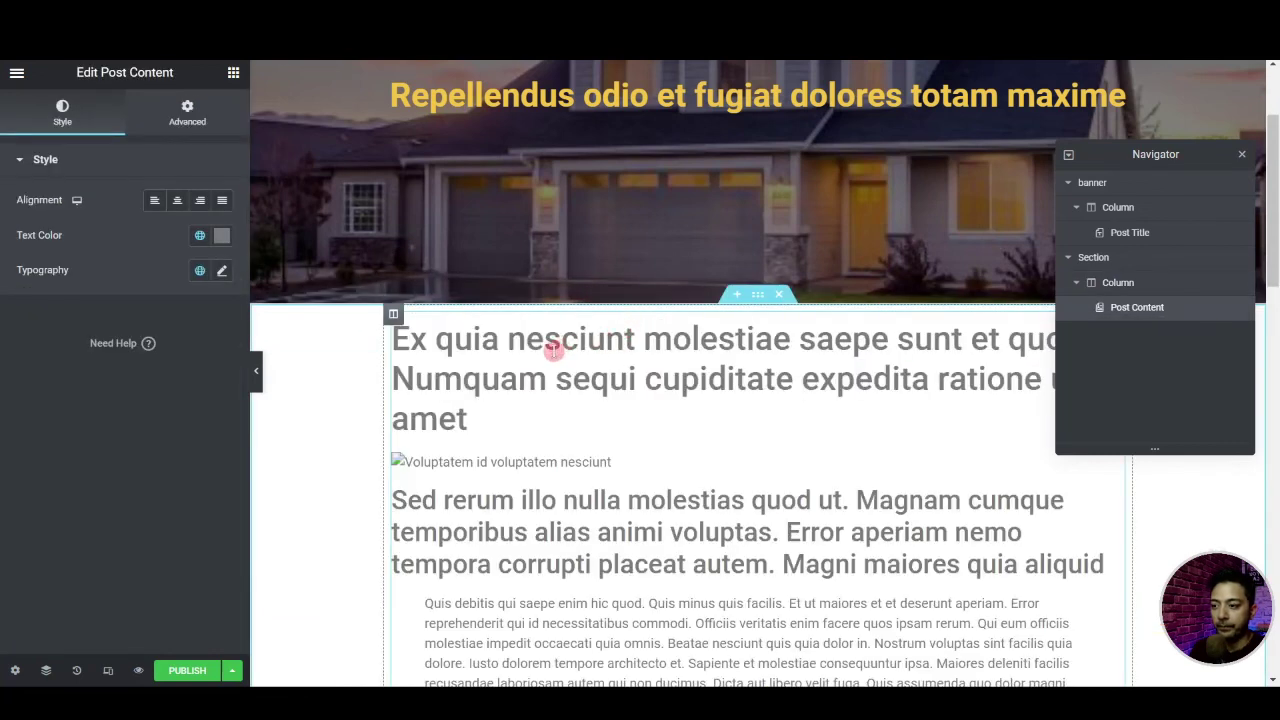
left_click(394, 316)
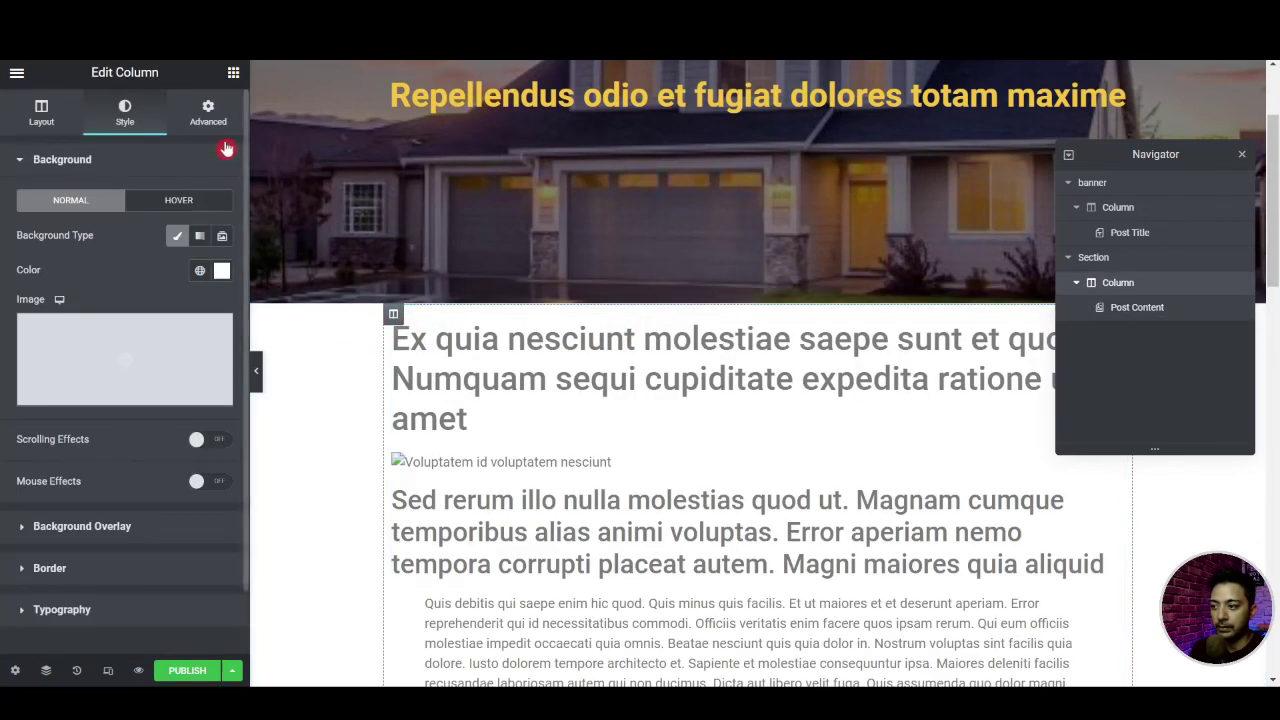
left_click(215, 112)
left_click(210, 221)
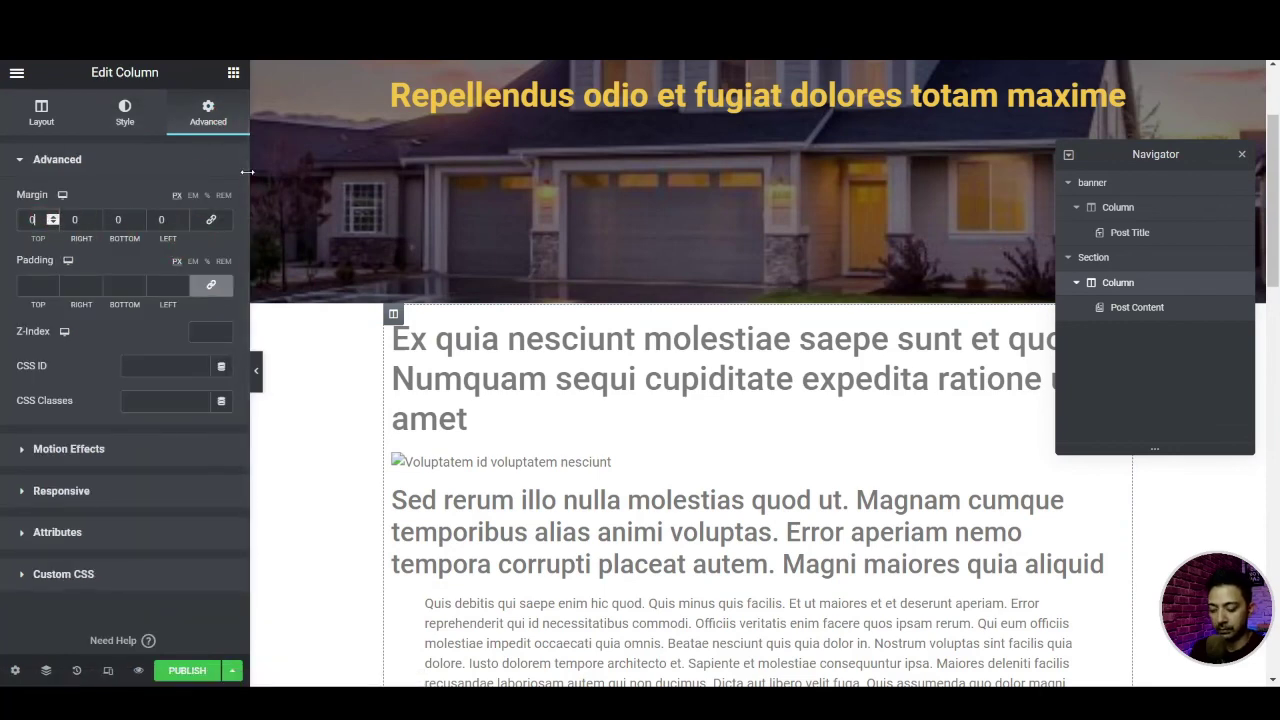
type("50")
Set the content section's Z-Index to 200 and check how its column overlaps the banner
left_click(759, 298)
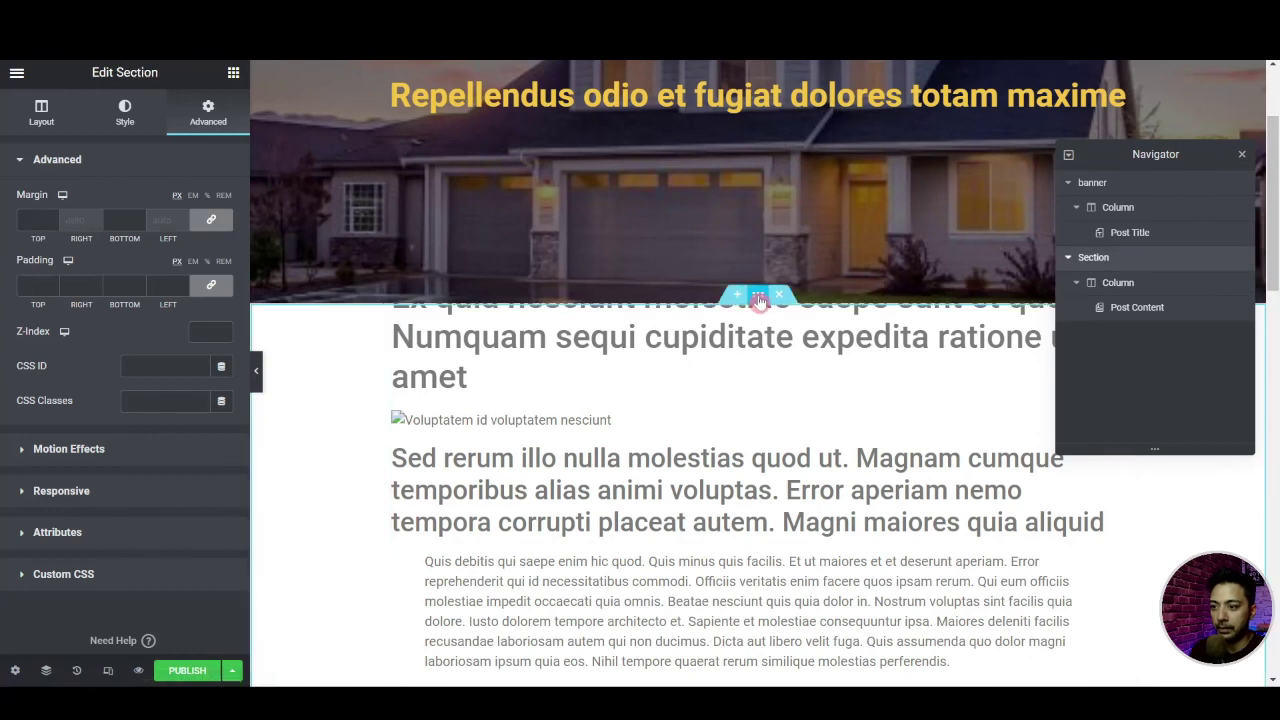
left_click(208, 113)
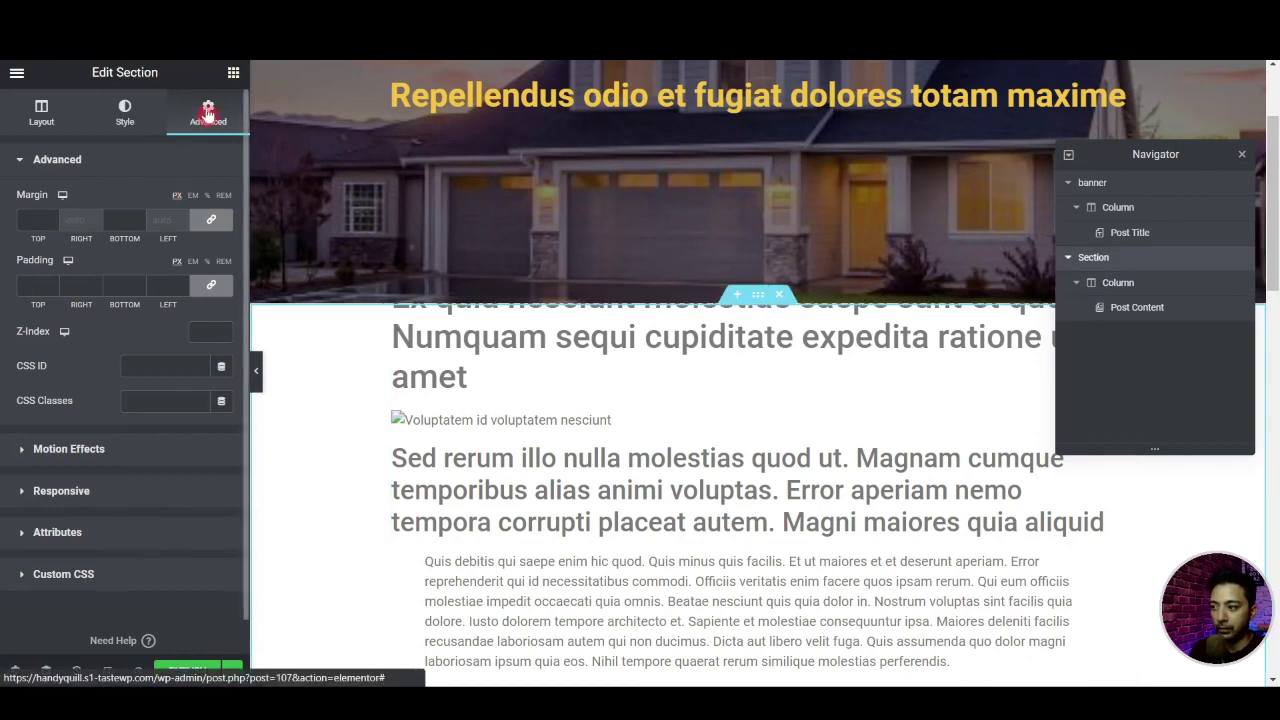
left_click(195, 331)
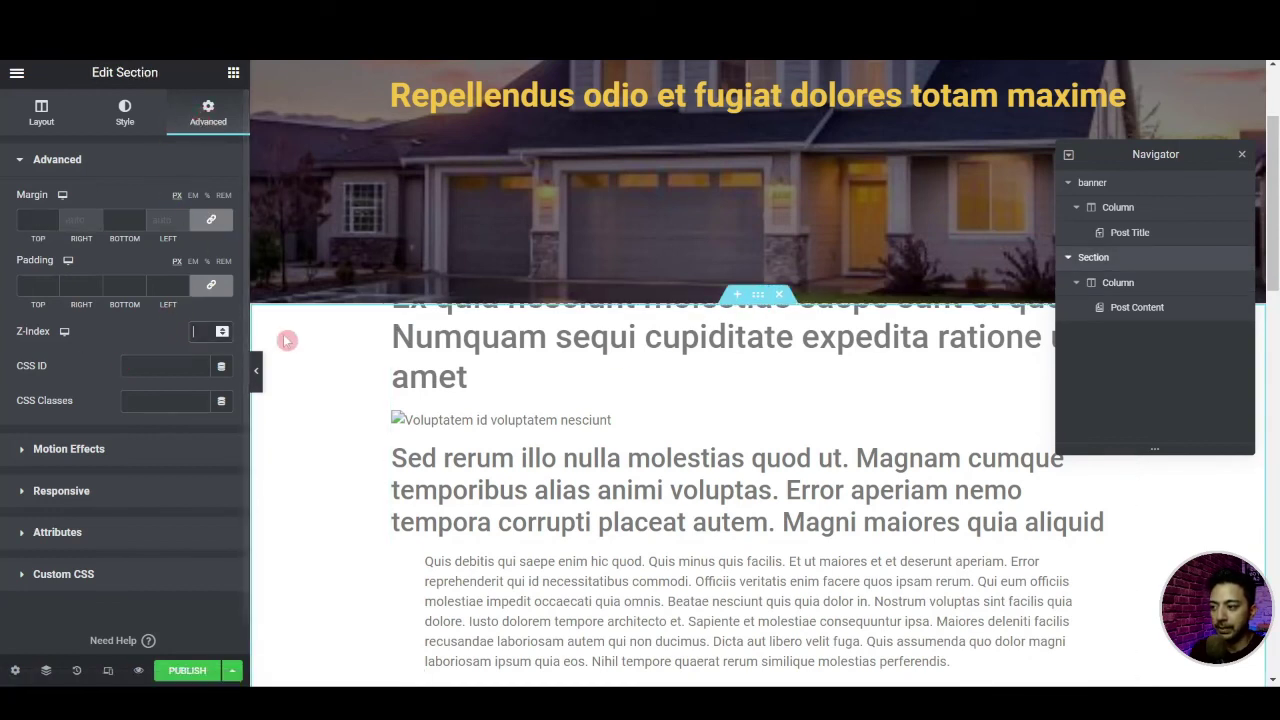
type("200")
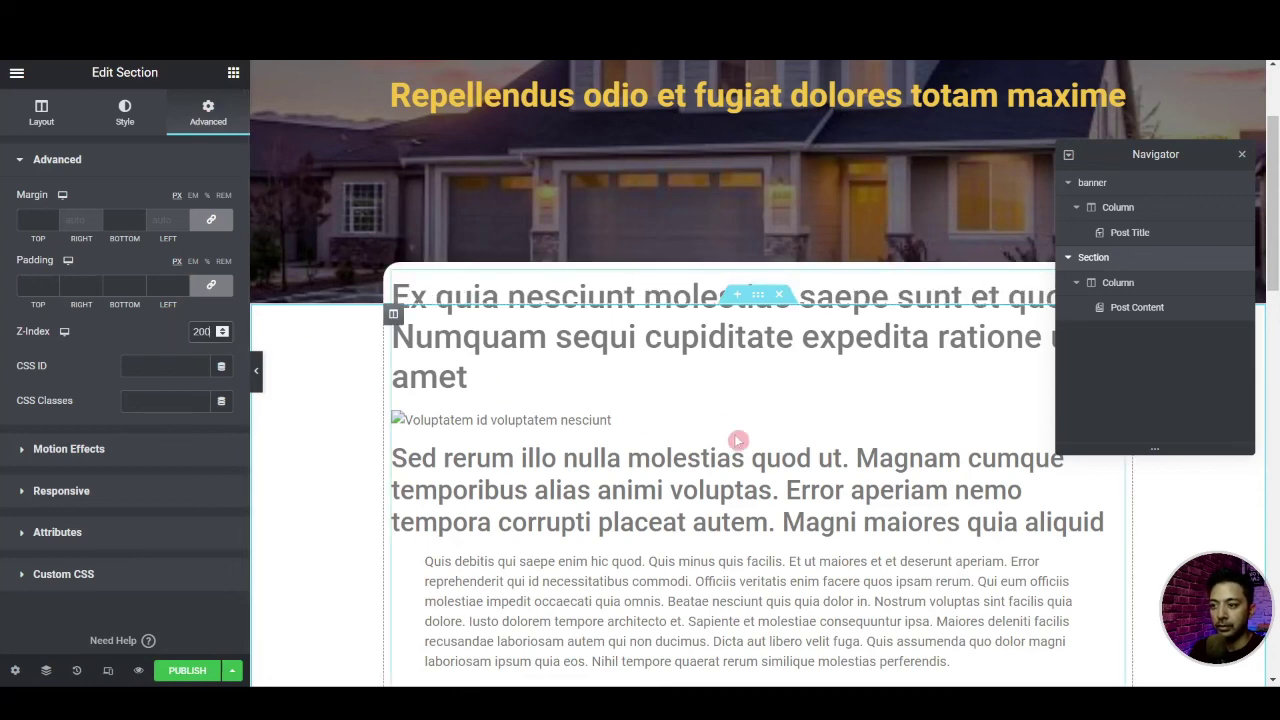
scroll(737, 440, "up", 3)
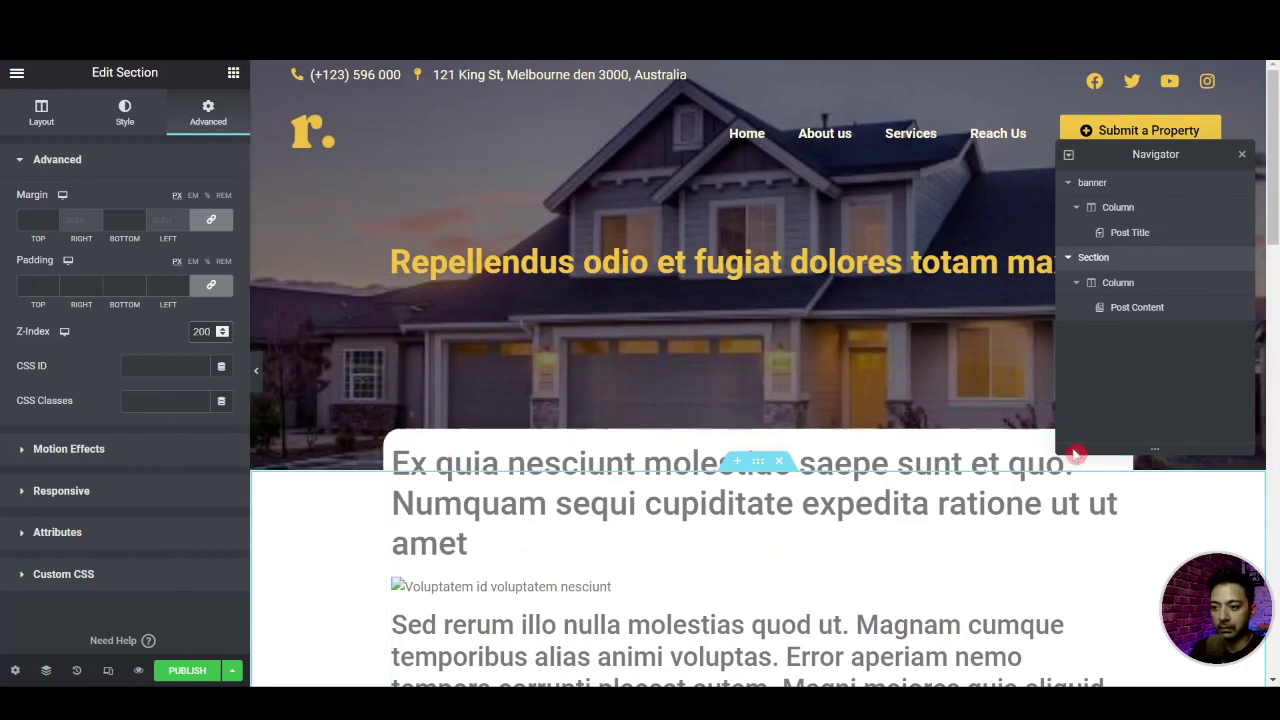
scroll(560, 510, "down", 2)
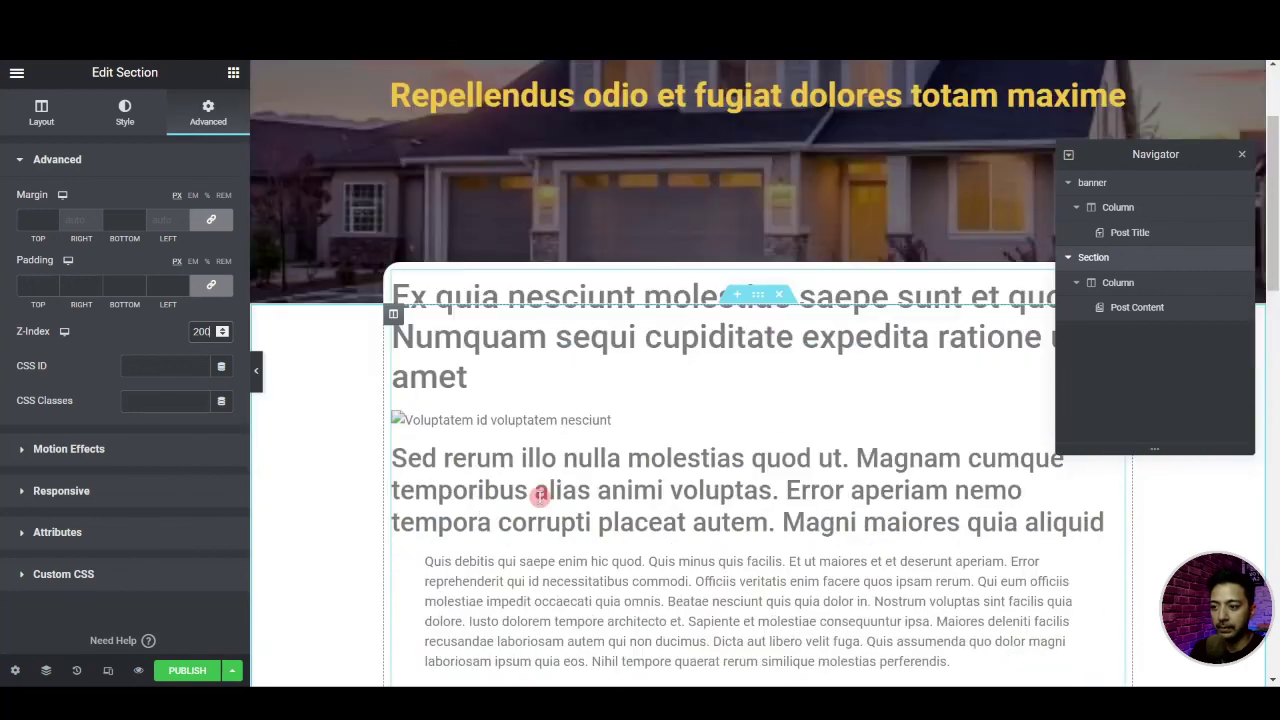
Set the post content column's padding to 50 px on all four sides
left_click(394, 316)
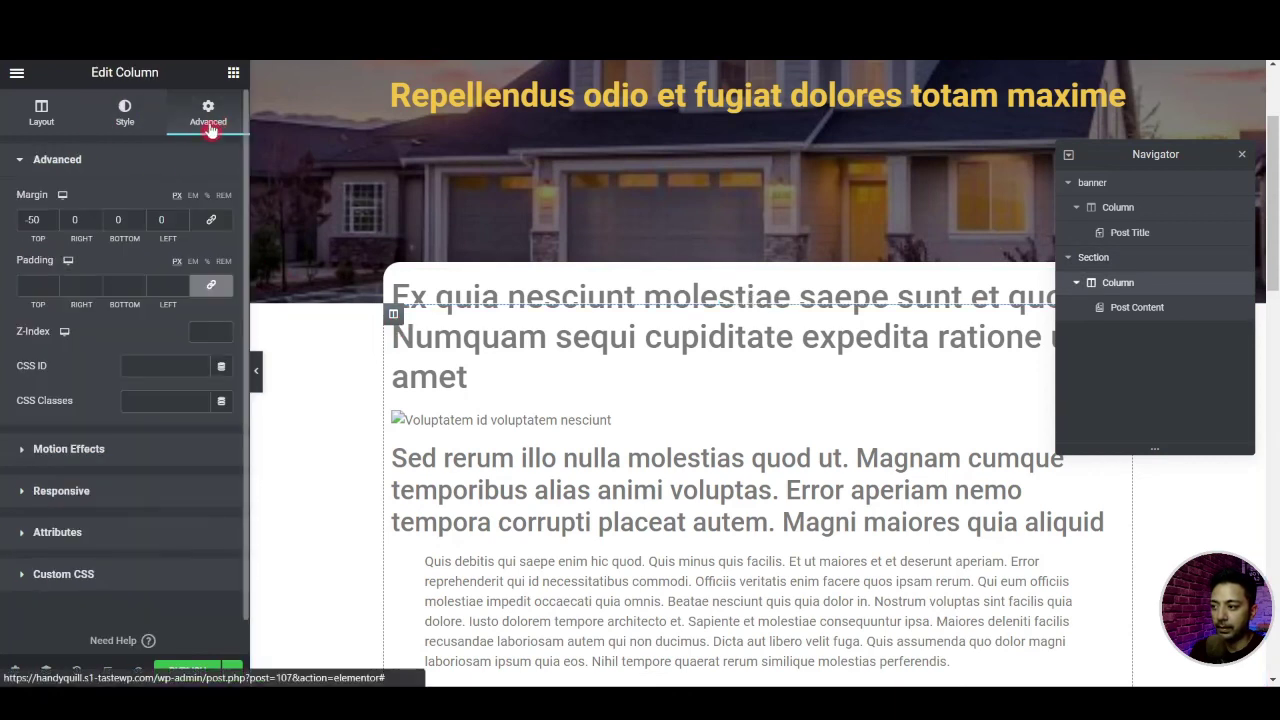
left_click(206, 290)
type("50")
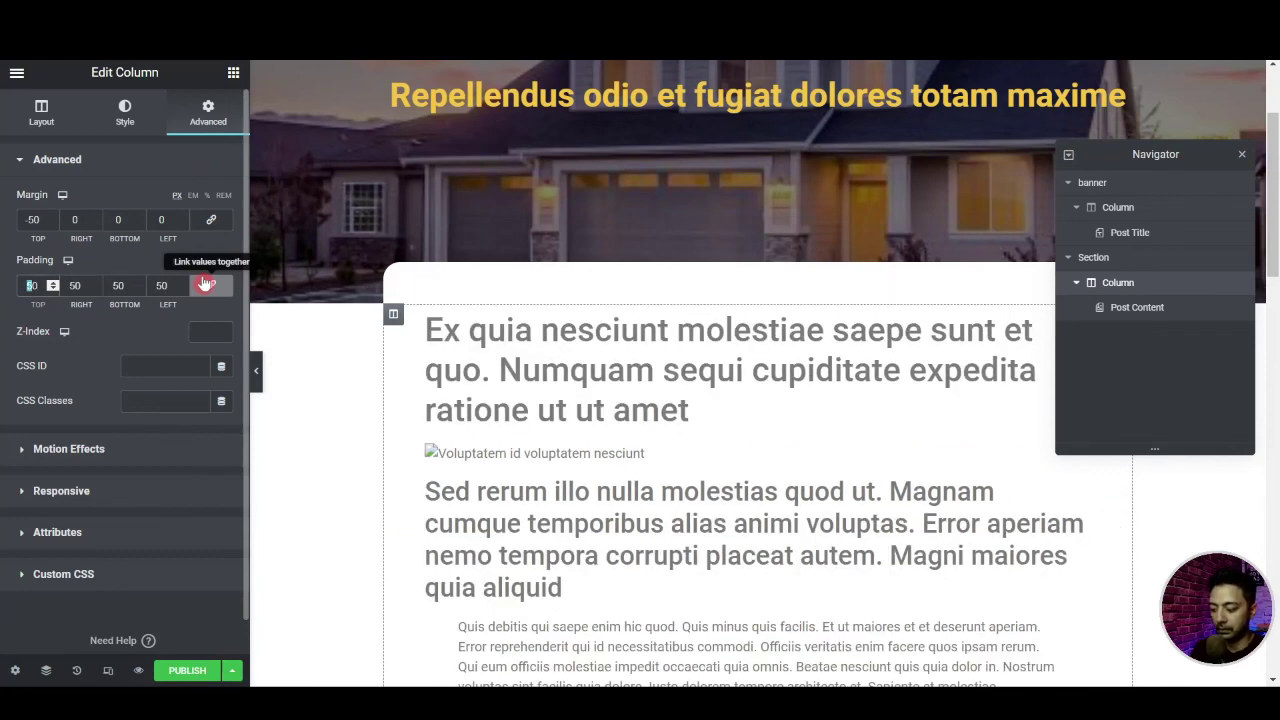
Set the post content column's padding to 30 px on all four sides
type("30")
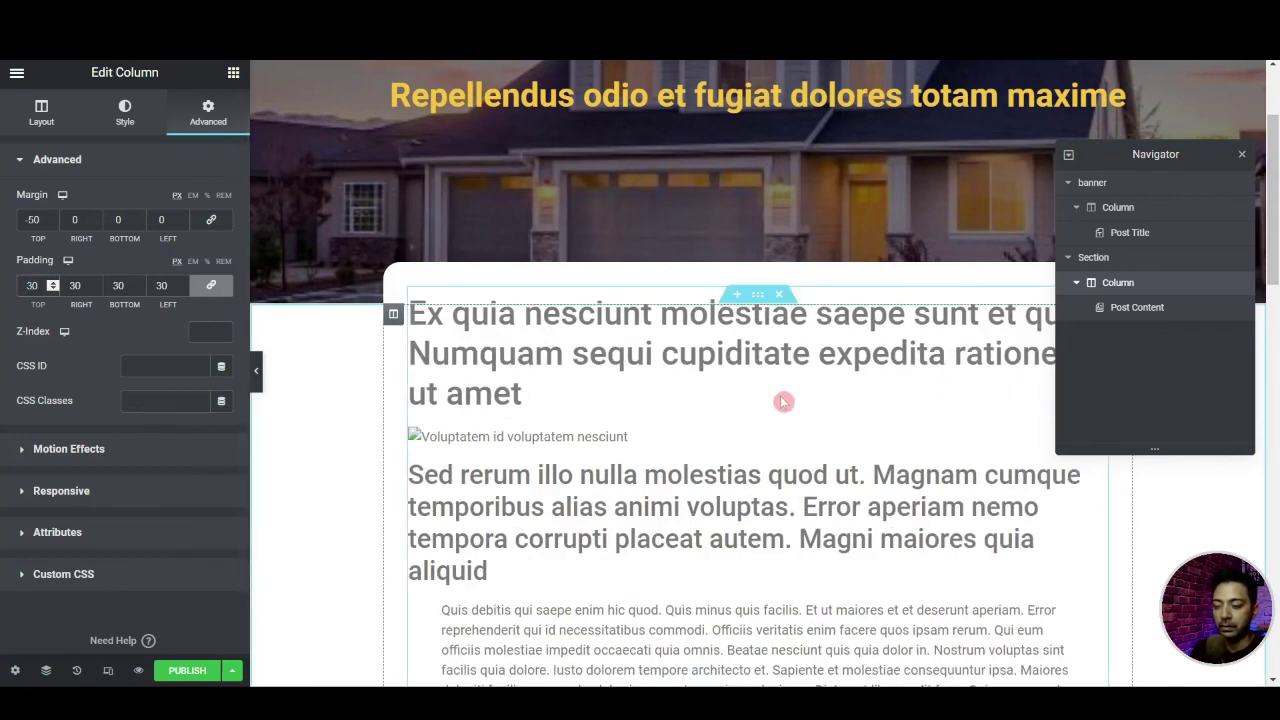
scroll(650, 428, "down", 3)
Publish the single post template with a display condition that includes all Posts
left_click(183, 670)
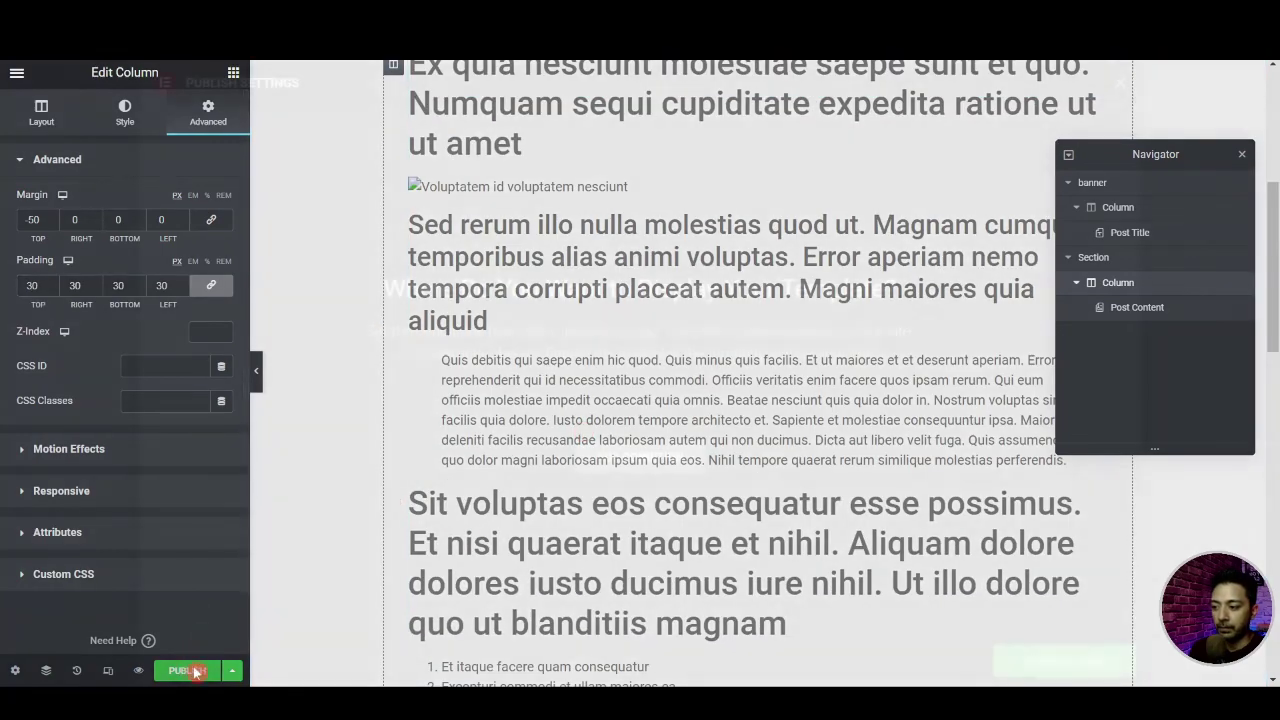
left_click(670, 472)
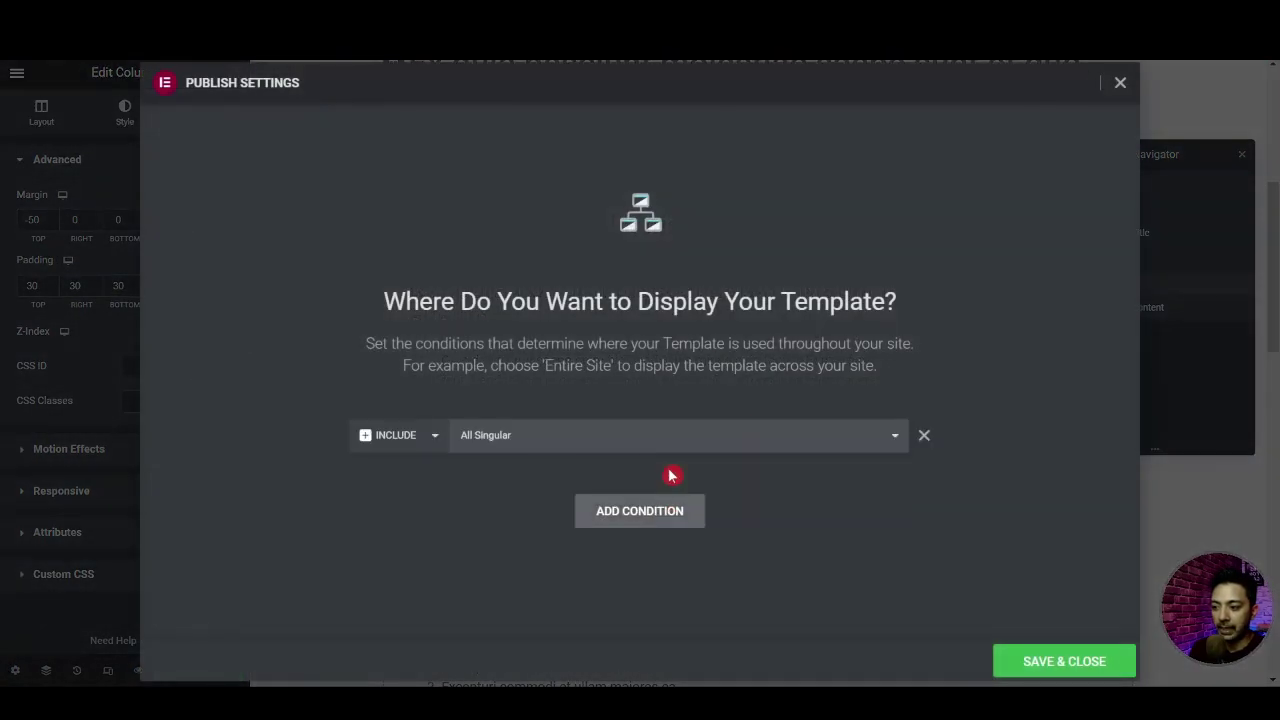
left_click(540, 447)
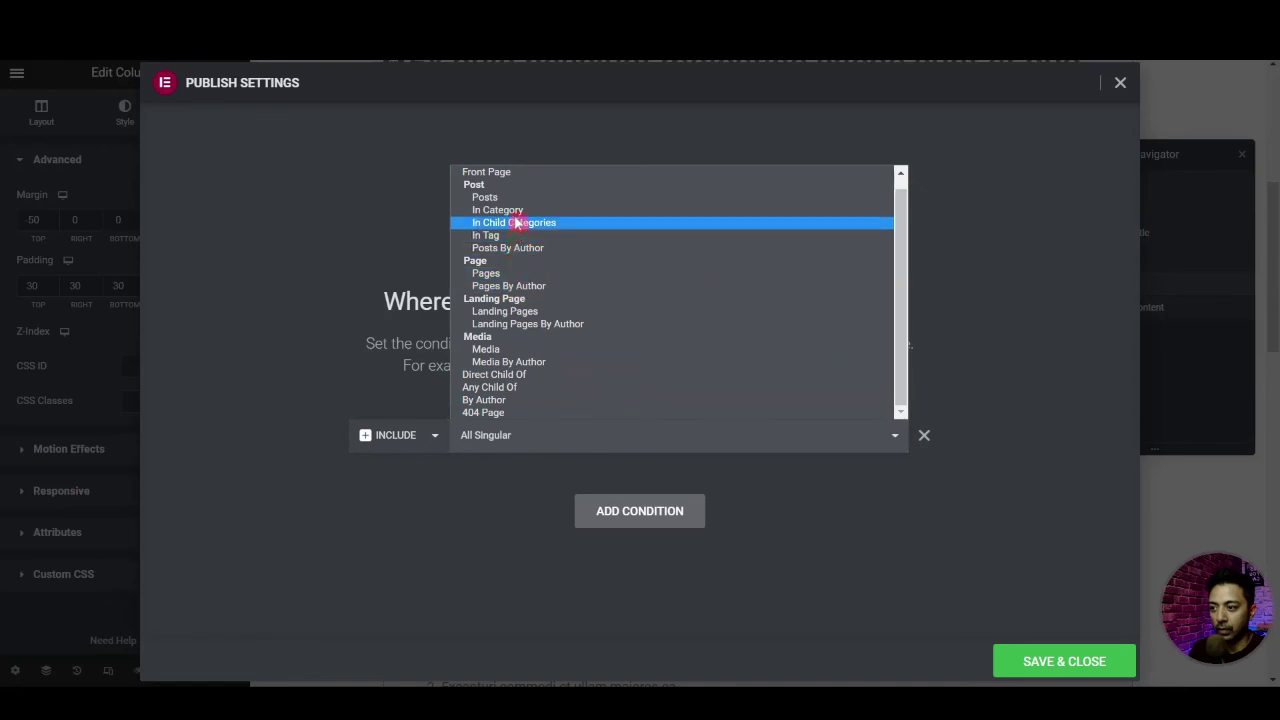
left_click(517, 198)
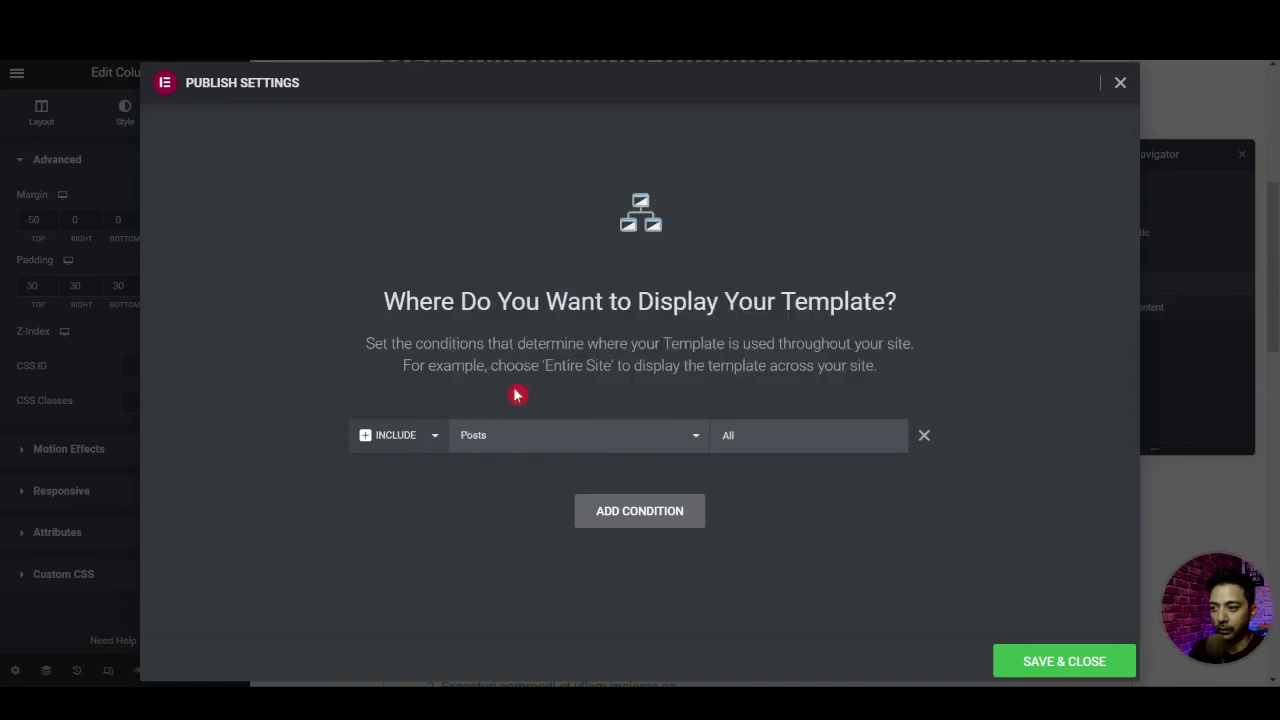
left_click(1058, 665)
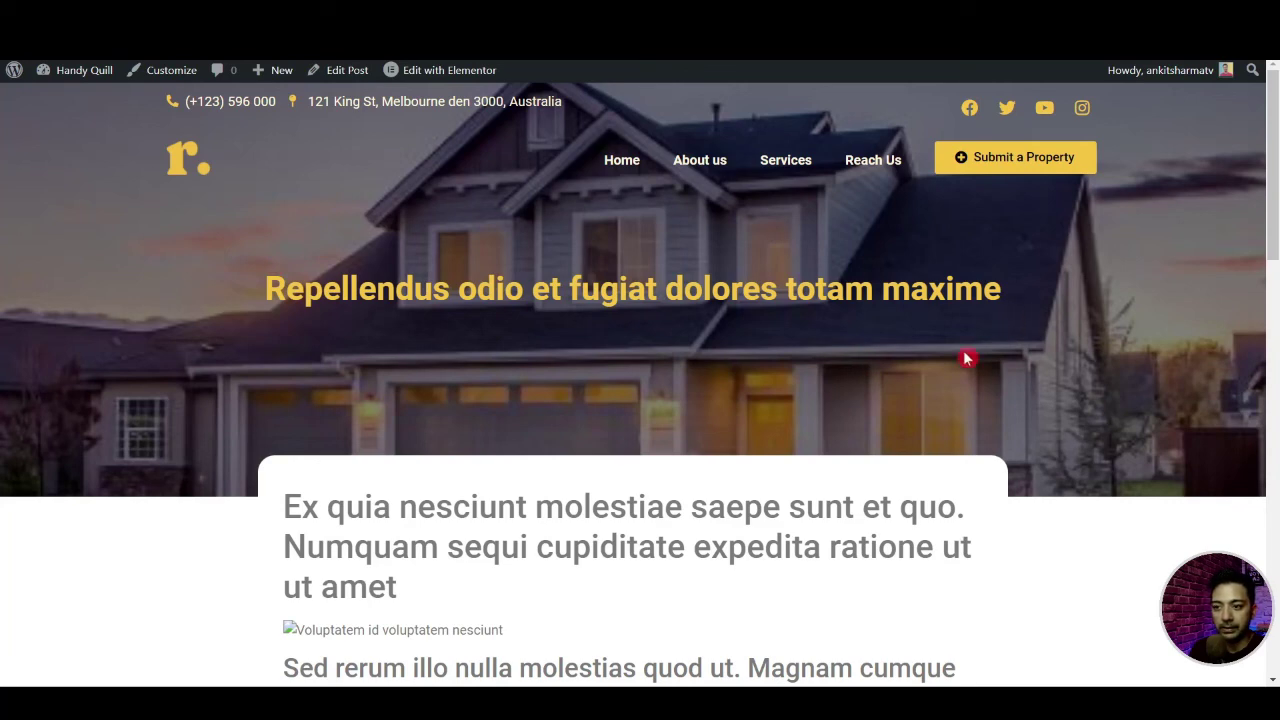
Compare the published post with a property listing on the realestatedemoe1 site, examining its banner, image carousel, property details and text content
scroll(523, 398, "down", 2)
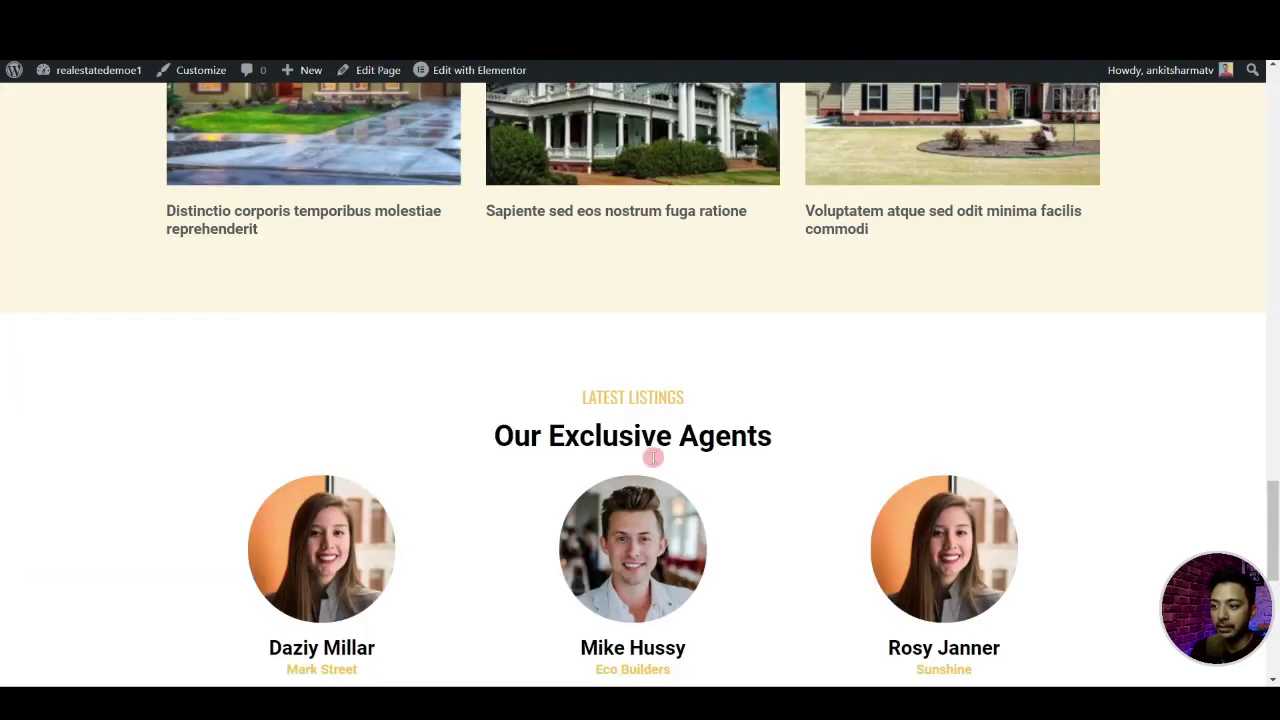
scroll(652, 457, "down", 5)
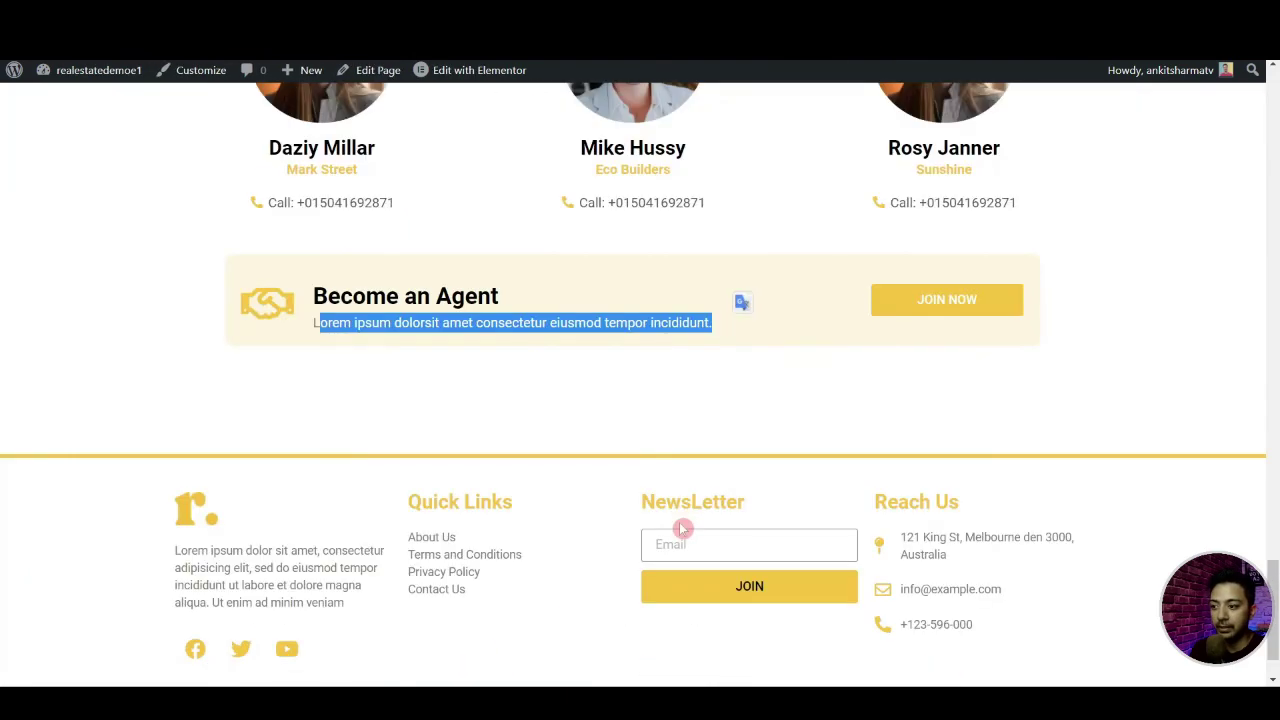
scroll(683, 529, "up", 10)
left_click(758, 403)
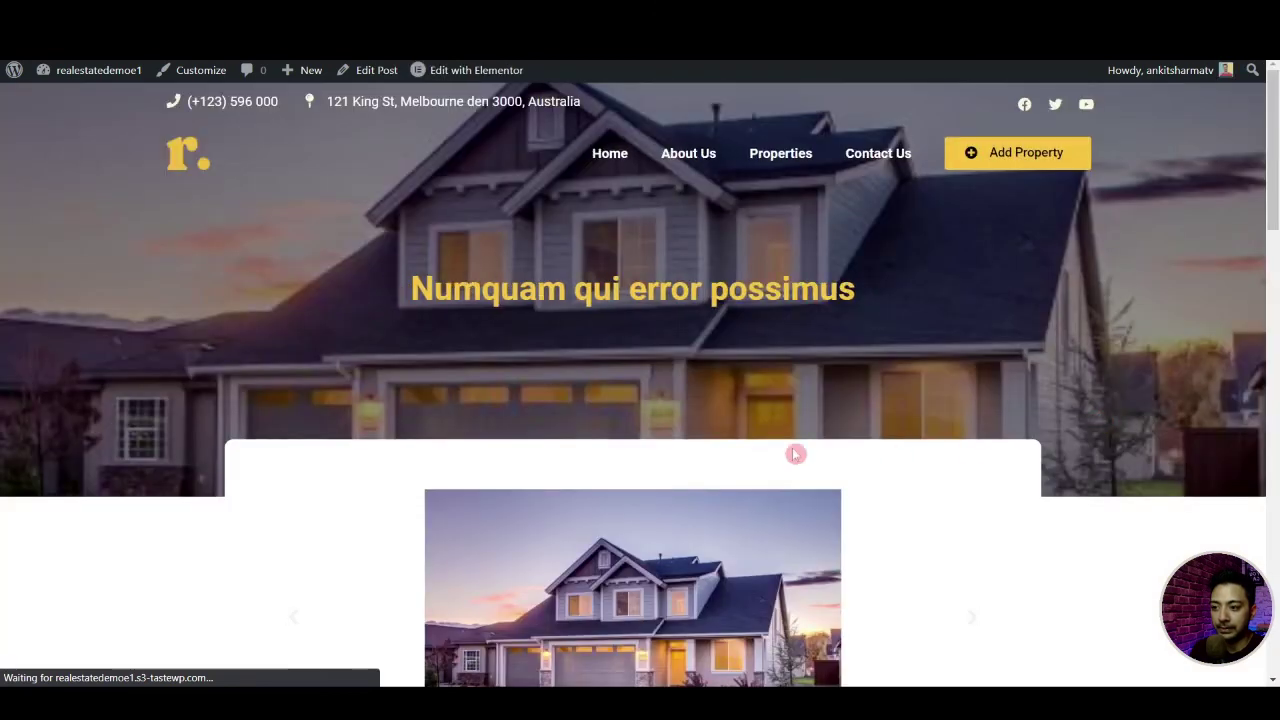
scroll(580, 391, "down", 3)
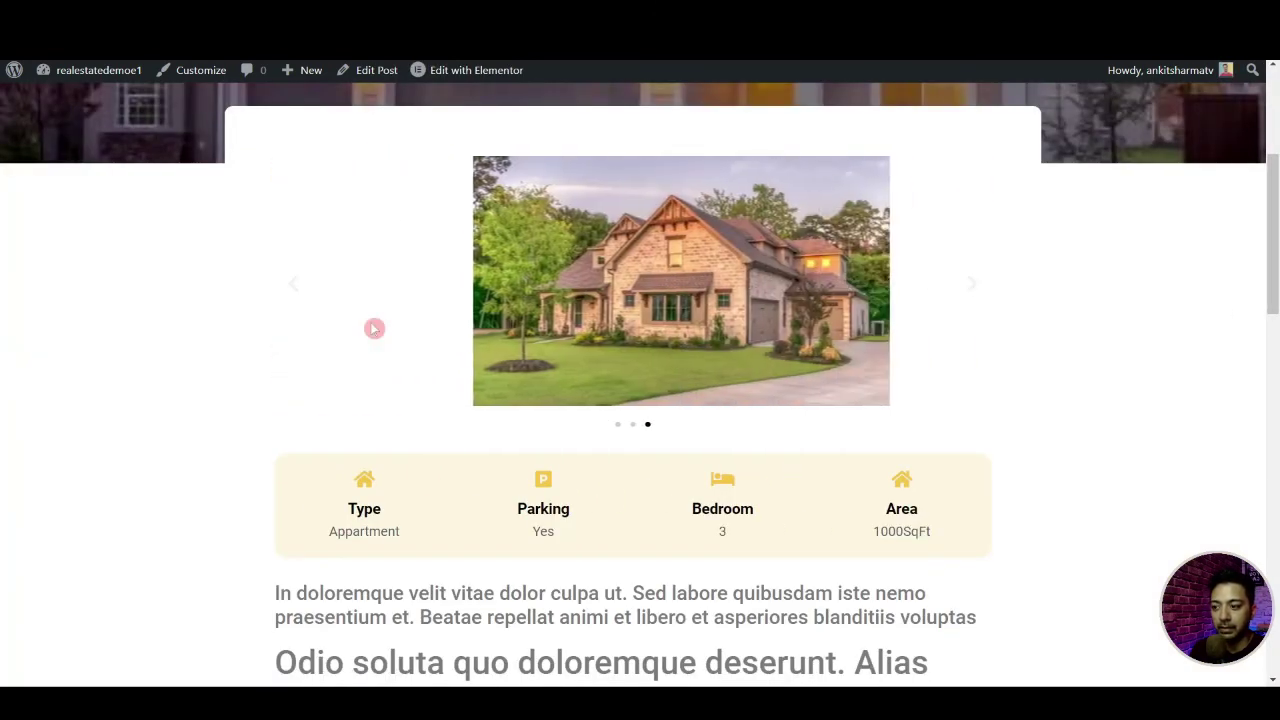
scroll(848, 487, "down", 10)
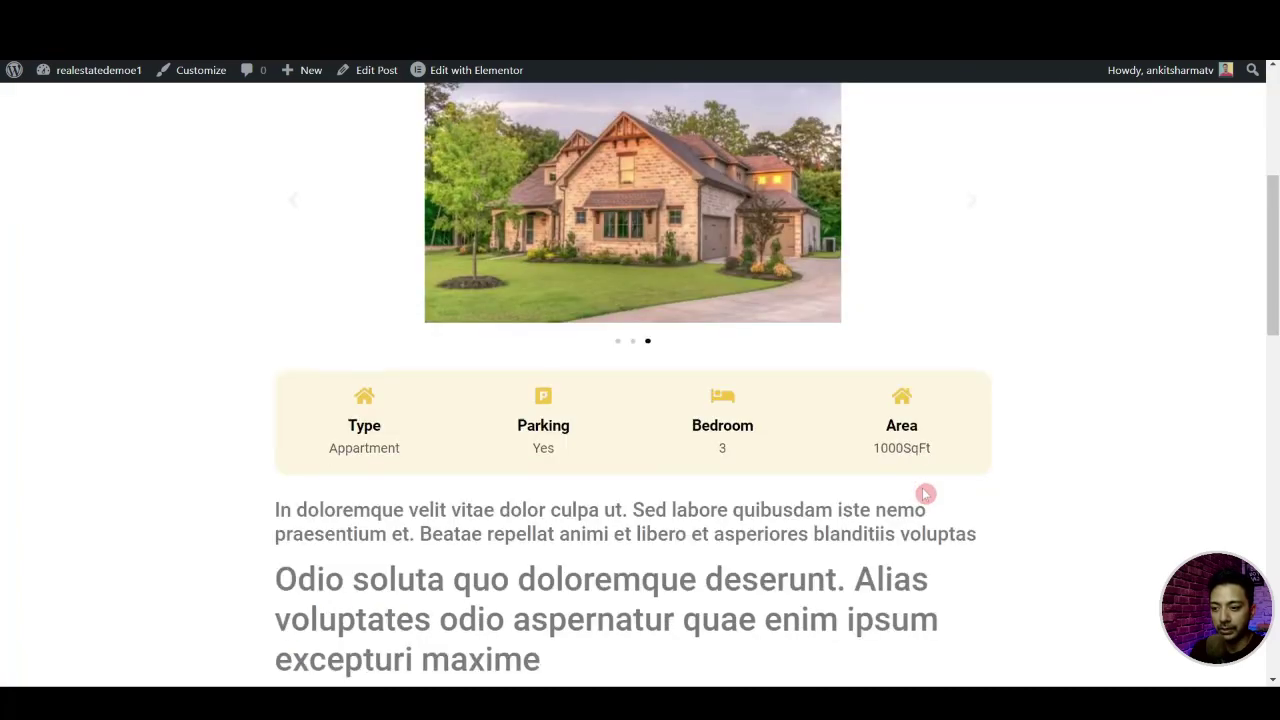
scroll(486, 478, "down", 5)
scroll(488, 478, "up", 20)
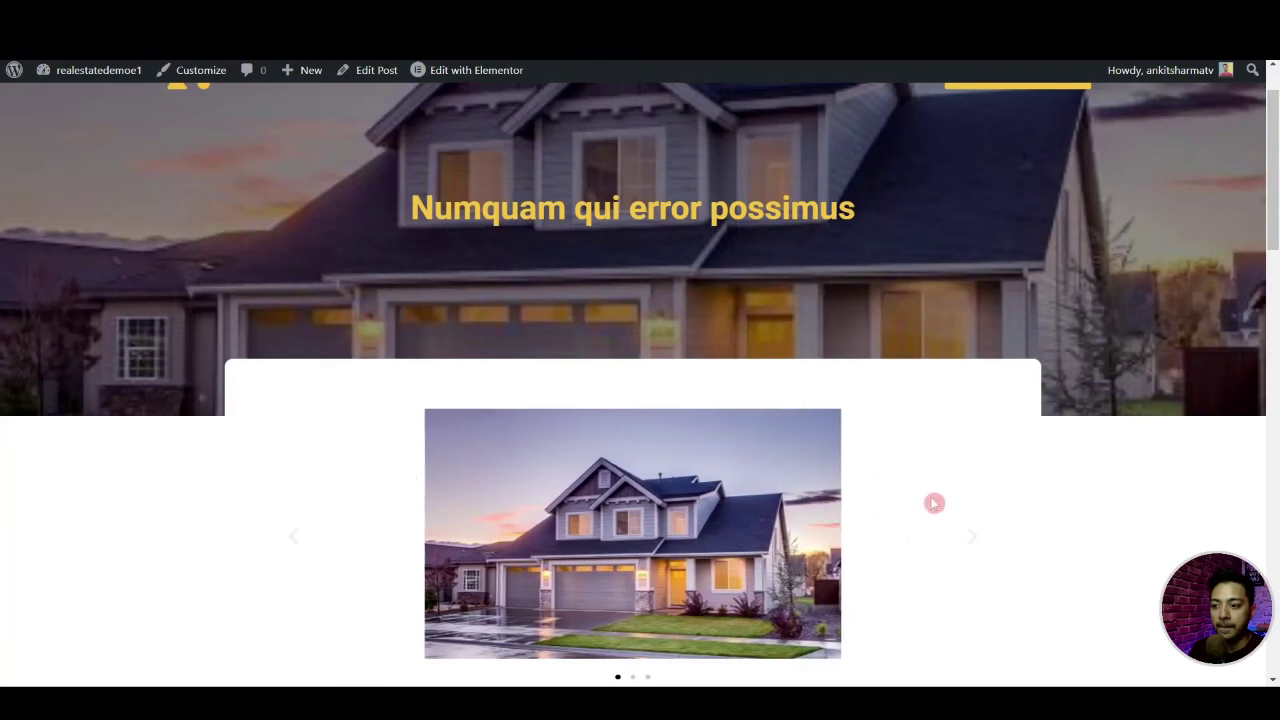
scroll(1017, 511, "up", 1)
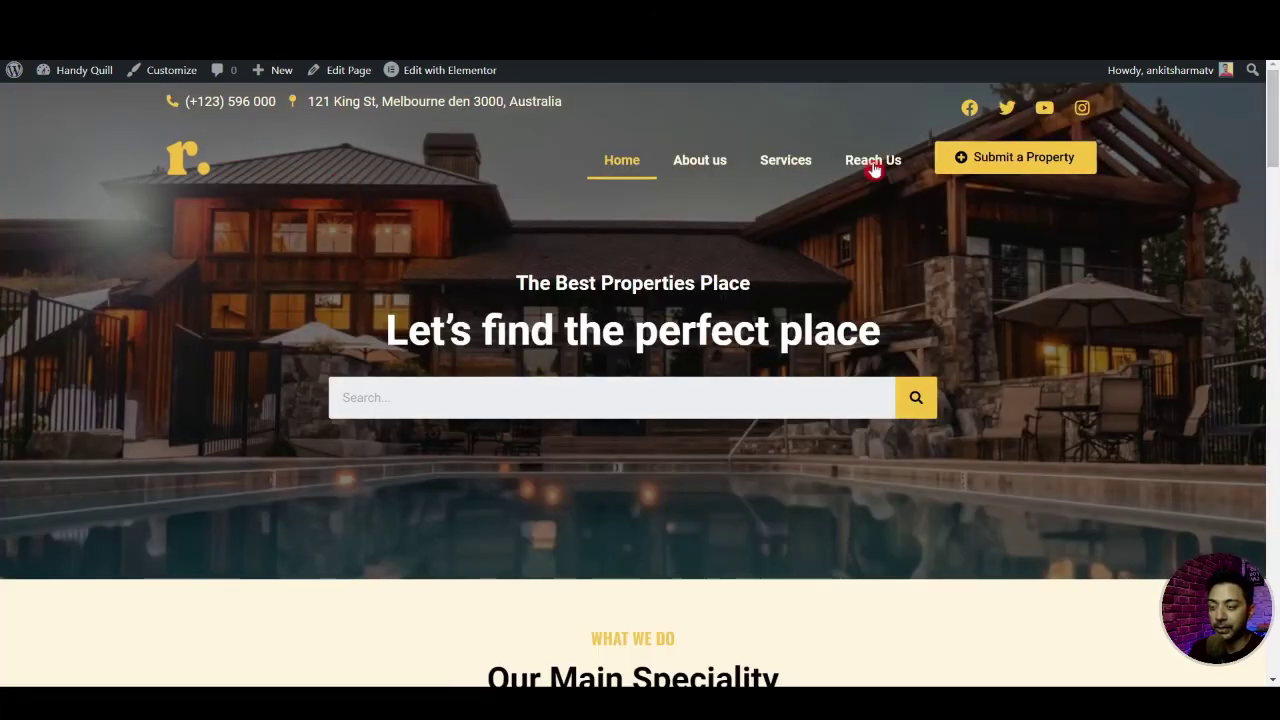
mouse_move(1273, 160)
left_mouse_down()
mouse_move(1273, 420)
mouse_move(1275, 115)
mouse_move(1273, 430)
mouse_move(1275, 148)
left_mouse_up()
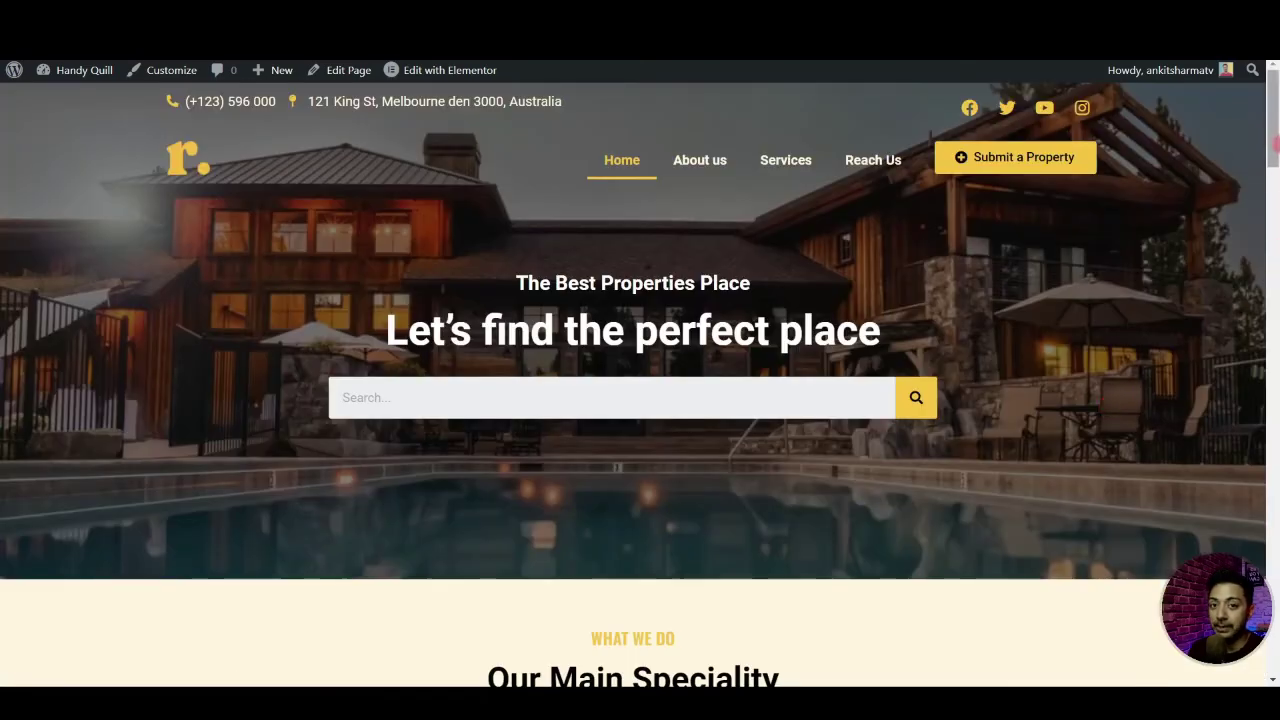